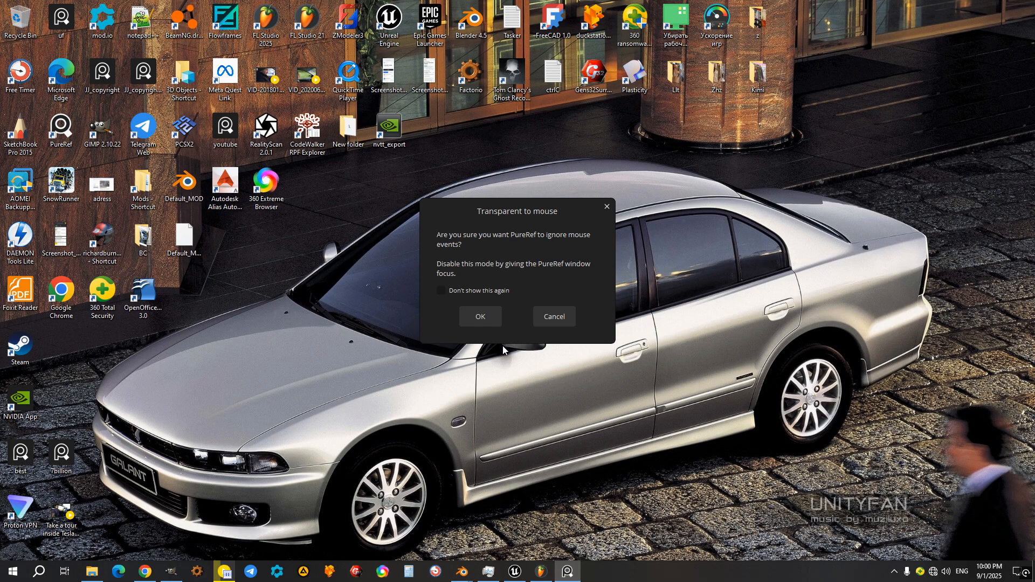
# Step: Switch to the BigCity project in Blender and select the brick facade with the entrance door at the row's end
pyautogui.moveTo(465, 572)
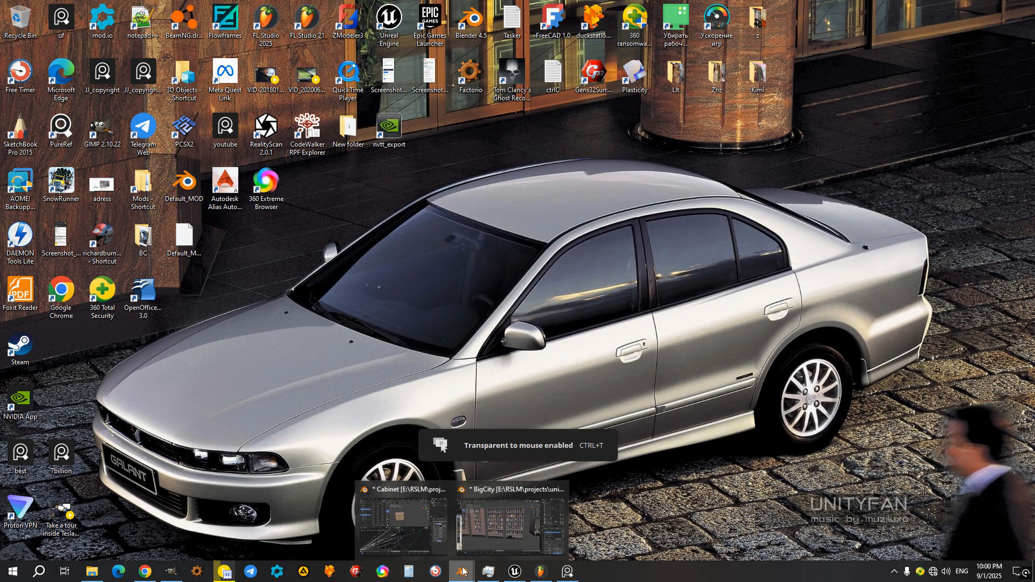
pyautogui.click(488, 533)
pyautogui.moveTo(483, 441); pyautogui.dragTo(403, 377, button='middle')
pyautogui.click(357, 336)
pyautogui.scroll(-4, 355, 344)
pyautogui.moveTo(354, 344); pyautogui.dragTo(445, 341, button='middle')
pyautogui.scroll(5, 453, 360)
pyautogui.scroll(-3, 504, 346)
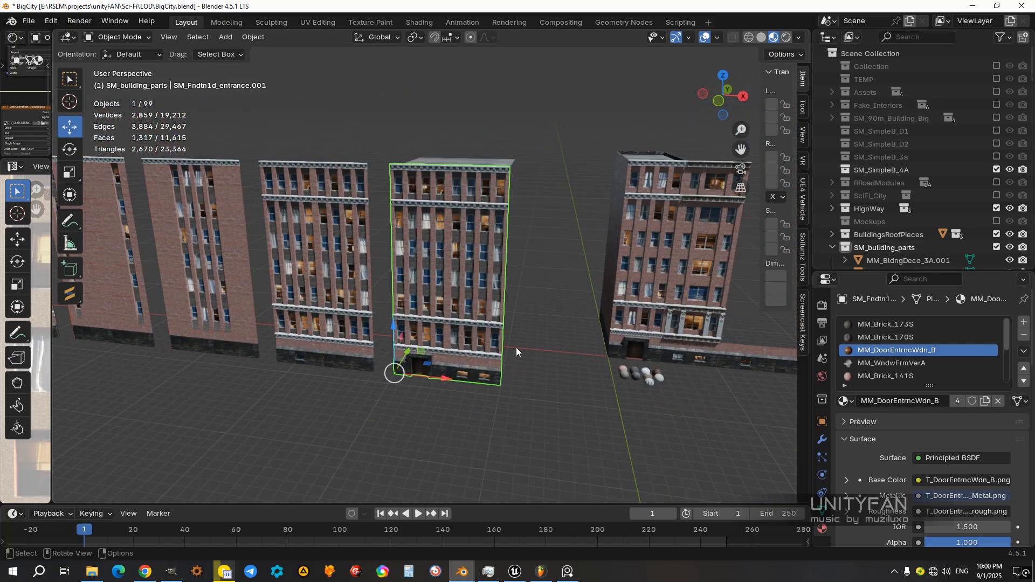
# Step: Examine the separate wall, window and foundation pieces that make up the standalone brick building
pyautogui.keyDown('shift'); pyautogui.moveTo(508, 347); pyautogui.dragTo(416, 350, button='middle'); pyautogui.keyUp('shift')
pyautogui.click(509, 245)
pyautogui.scroll(5, 514, 259)
pyautogui.keyDown('shift'); pyautogui.moveTo(553, 284); pyautogui.dragTo(470, 302, button='middle'); pyautogui.keyUp('shift')
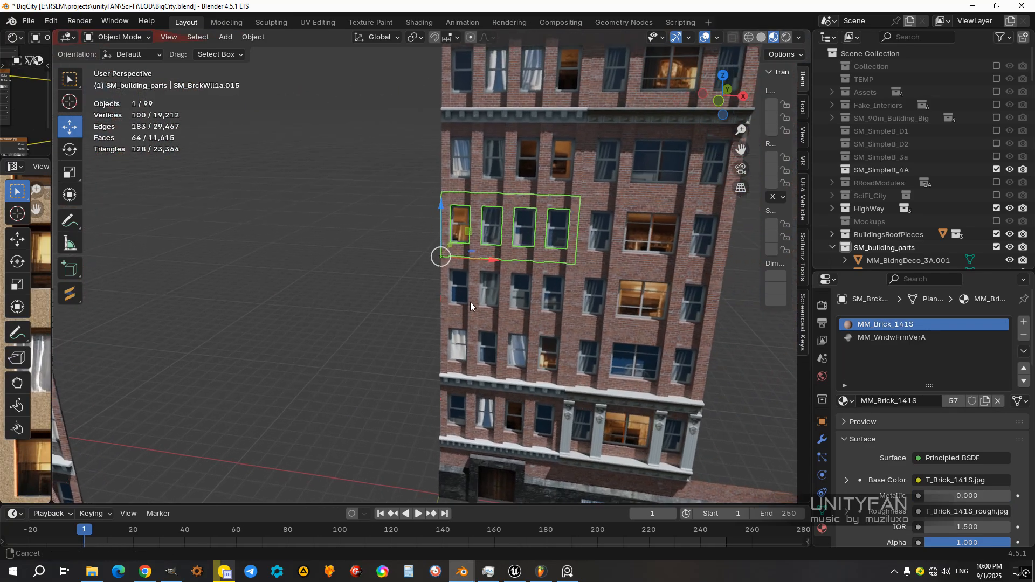
pyautogui.scroll(2, 518, 312)
pyautogui.click(522, 312)
pyautogui.scroll(2, 459, 347)
pyautogui.moveTo(516, 343)
pyautogui.keyDown('shift'); pyautogui.mouseDown(button='middle')
pyautogui.moveTo(460, 347)
pyautogui.moveTo(507, 355)
pyautogui.mouseUp(button='middle'); pyautogui.keyUp('shift')
pyautogui.click(463, 380)
pyautogui.keyDown('shift'); pyautogui.moveTo(525, 404); pyautogui.dragTo(480, 359, button='middle'); pyautogui.keyUp('shift')
pyautogui.click(480, 359)
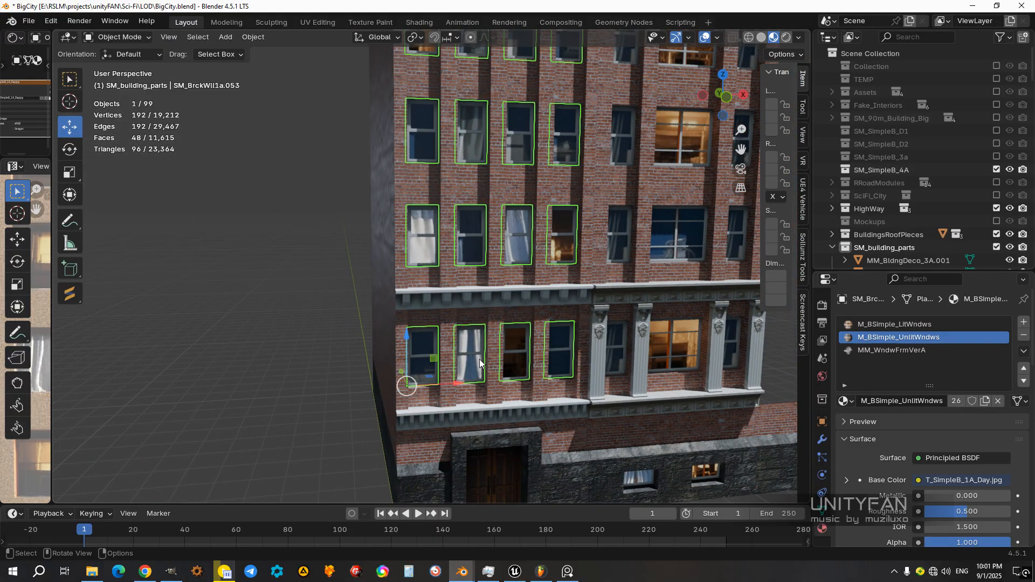
pyautogui.click(503, 383)
pyautogui.scroll(-7, 503, 380)
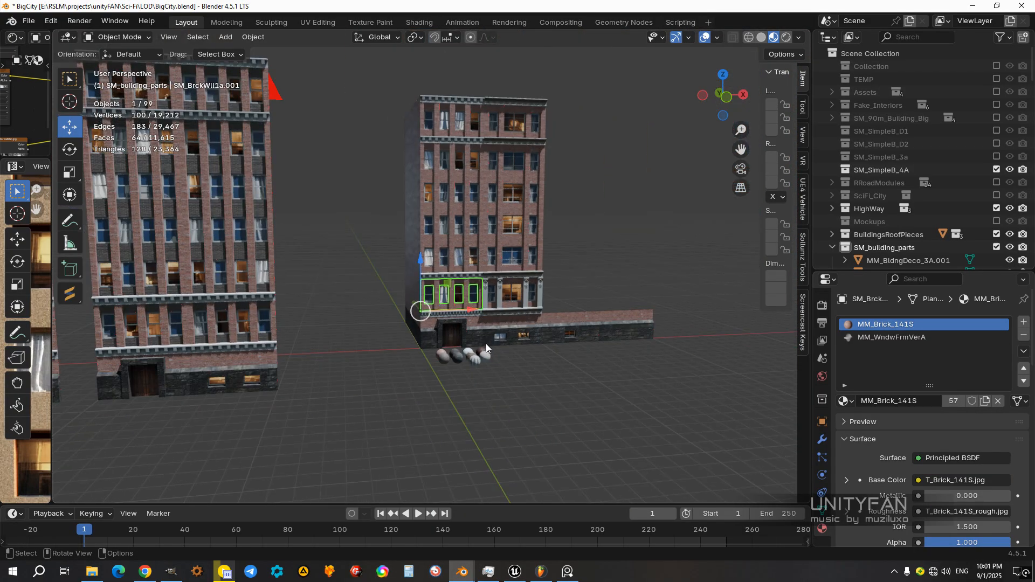
pyautogui.scroll(3, 486, 344)
pyautogui.scroll(-2, 445, 300)
pyautogui.click(445, 300)
pyautogui.click(505, 293)
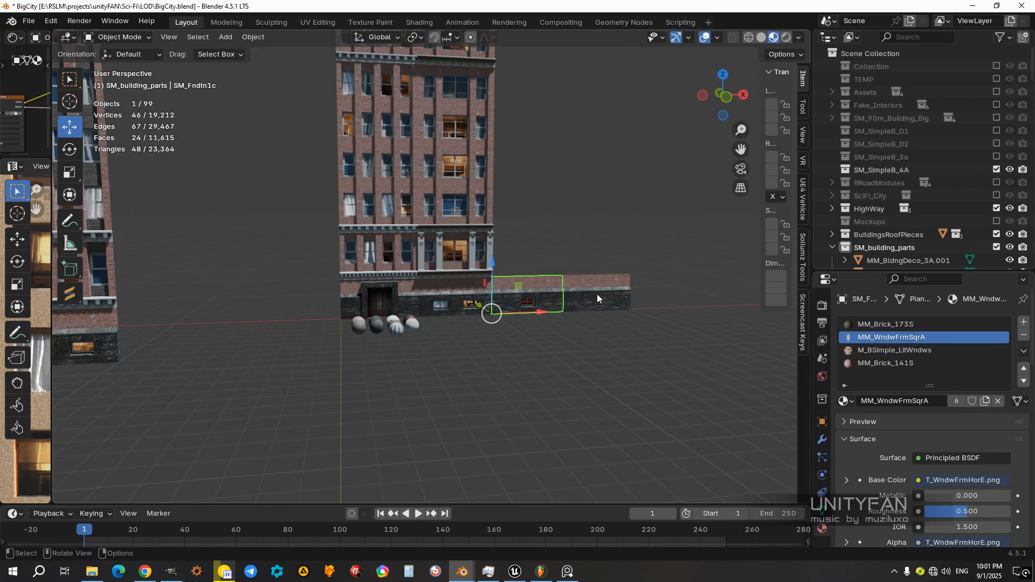
pyautogui.click(596, 295)
# Step: Examine the row of joined facade panels, selecting the plain side wall and the windowed side wall
pyautogui.moveTo(426, 265); pyautogui.dragTo(467, 144, button='middle')
pyautogui.moveTo(386, 317); pyautogui.dragTo(486, 364, button='middle')
pyautogui.click(451, 337)
pyautogui.scroll(-1, 450, 336)
pyautogui.keyDown('shift'); pyautogui.moveTo(384, 330); pyautogui.dragTo(517, 294, button='middle'); pyautogui.keyUp('shift')
pyautogui.click(398, 331)
pyautogui.moveTo(399, 331); pyautogui.dragTo(499, 304, button='middle')
pyautogui.click(500, 305)
pyautogui.moveTo(400, 316); pyautogui.dragTo(444, 322, button='middle')
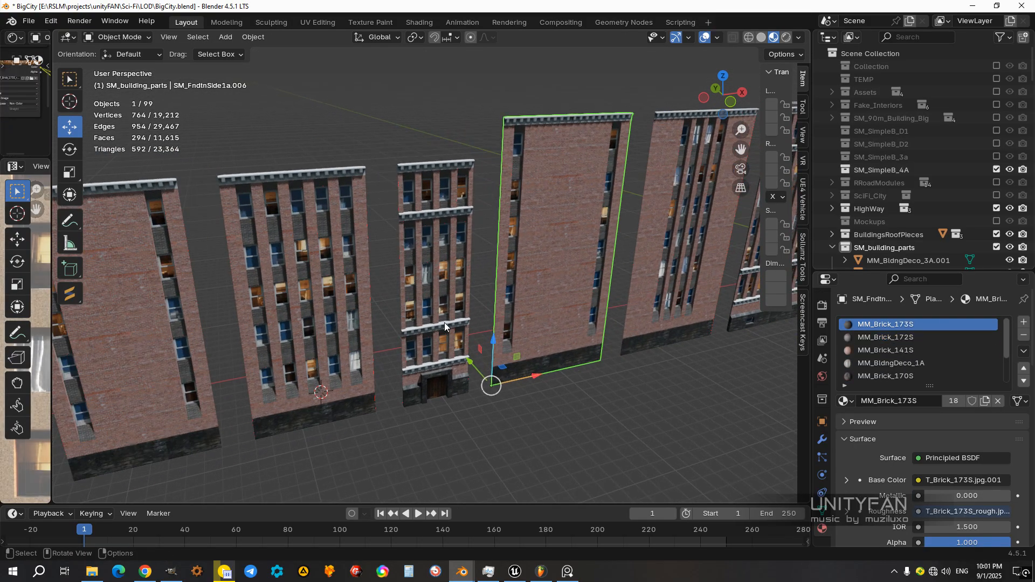
pyautogui.click(415, 337)
pyautogui.moveTo(369, 346)
pyautogui.mouseDown(button='middle')
pyautogui.moveTo(459, 328)
pyautogui.moveTo(351, 351)
pyautogui.mouseUp(button='middle')
pyautogui.moveTo(509, 348); pyautogui.dragTo(379, 312, button='middle')
pyautogui.scroll(1, 376, 318)
pyautogui.keyDown('shift'); pyautogui.moveTo(545, 345); pyautogui.dragTo(225, 312, button='middle'); pyautogui.keyUp('shift')
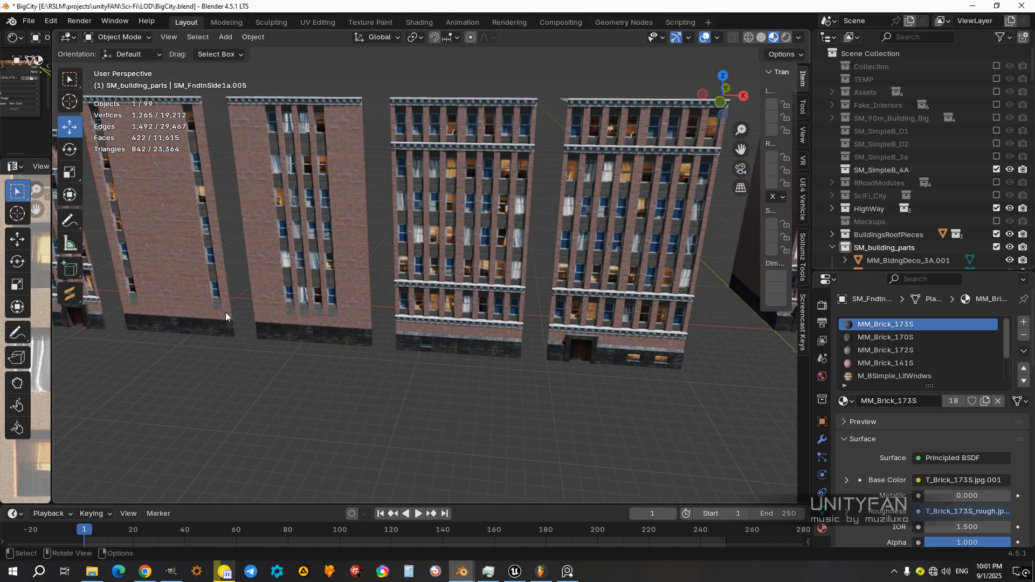
pyautogui.moveTo(488, 335); pyautogui.dragTo(318, 330, button='middle')
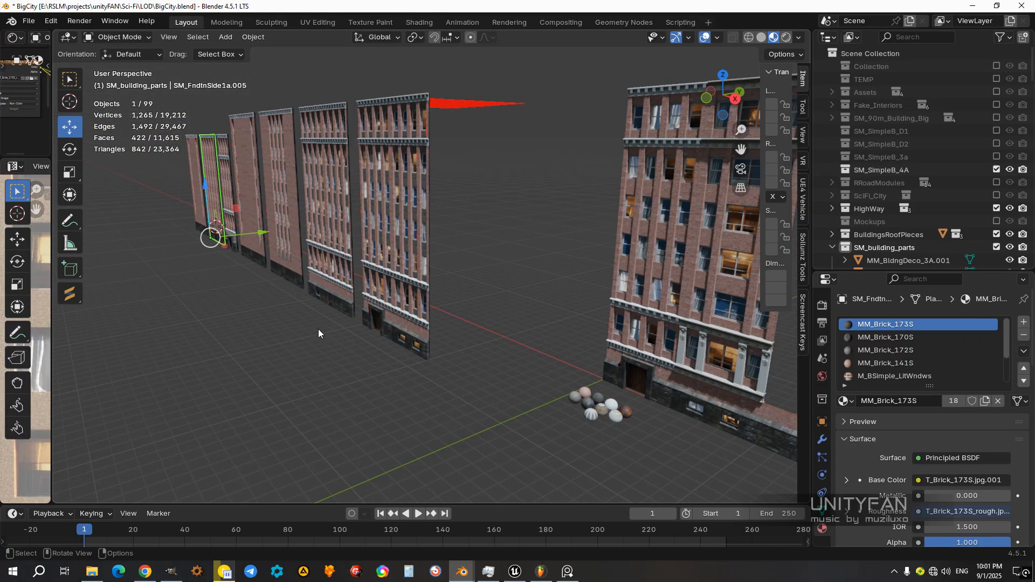
# Step: Inspect the windows, brickwork and ledges of the two wide windowed facades up close and from a distance
pyautogui.scroll(8, 318, 329)
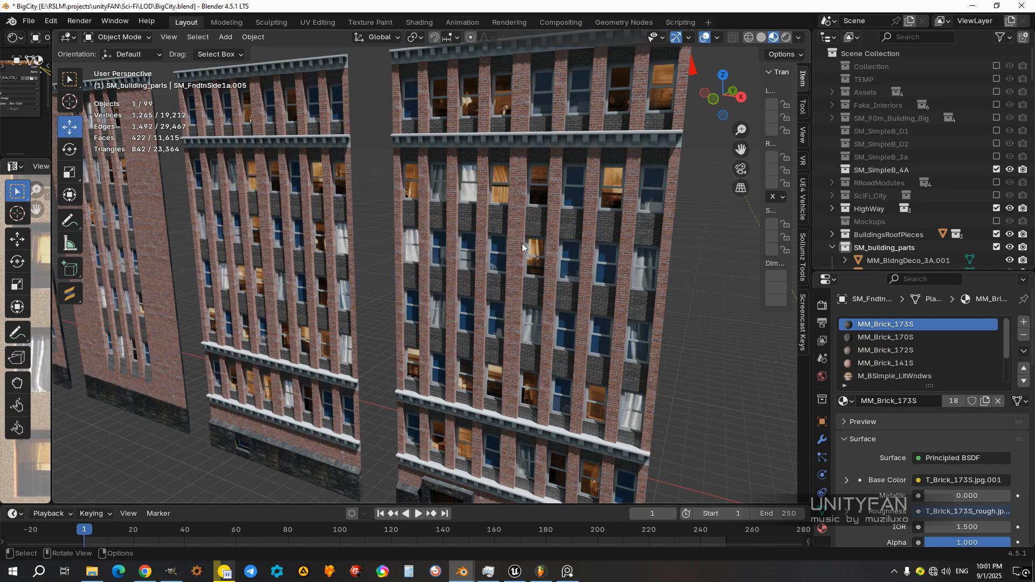
pyautogui.scroll(-2, 520, 256)
pyautogui.moveTo(474, 300)
pyautogui.mouseDown(button='middle')
pyautogui.moveTo(541, 293)
pyautogui.moveTo(475, 293)
pyautogui.mouseUp(button='middle')
pyautogui.scroll(-1, 539, 293)
pyautogui.scroll(1, 474, 293)
pyautogui.scroll(5, 474, 292)
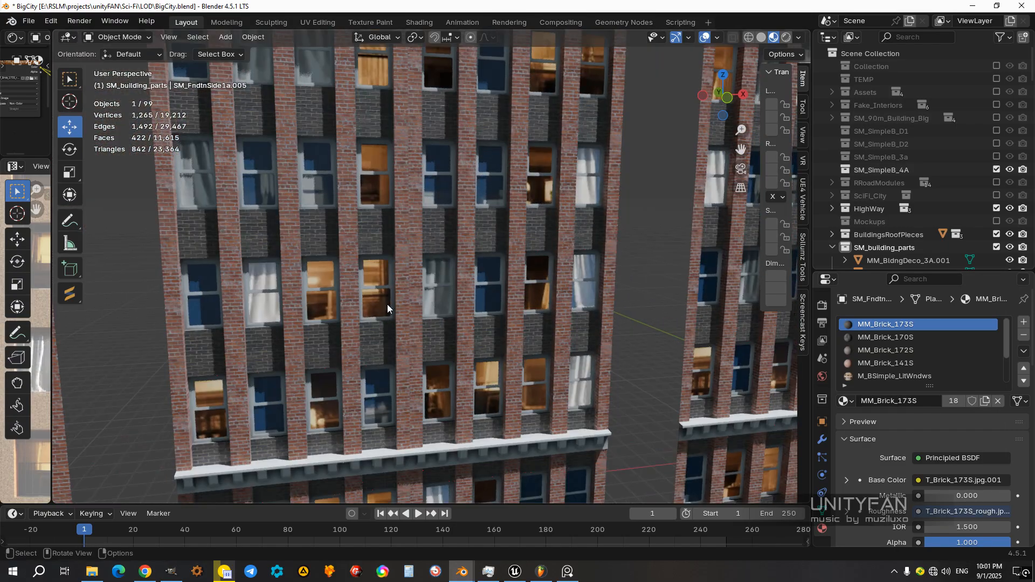
pyautogui.moveTo(425, 336); pyautogui.dragTo(423, 341, button='middle')
pyautogui.keyDown('shift'); pyautogui.moveTo(415, 295); pyautogui.dragTo(424, 379, button='middle'); pyautogui.keyUp('shift')
pyautogui.scroll(-2, 421, 272)
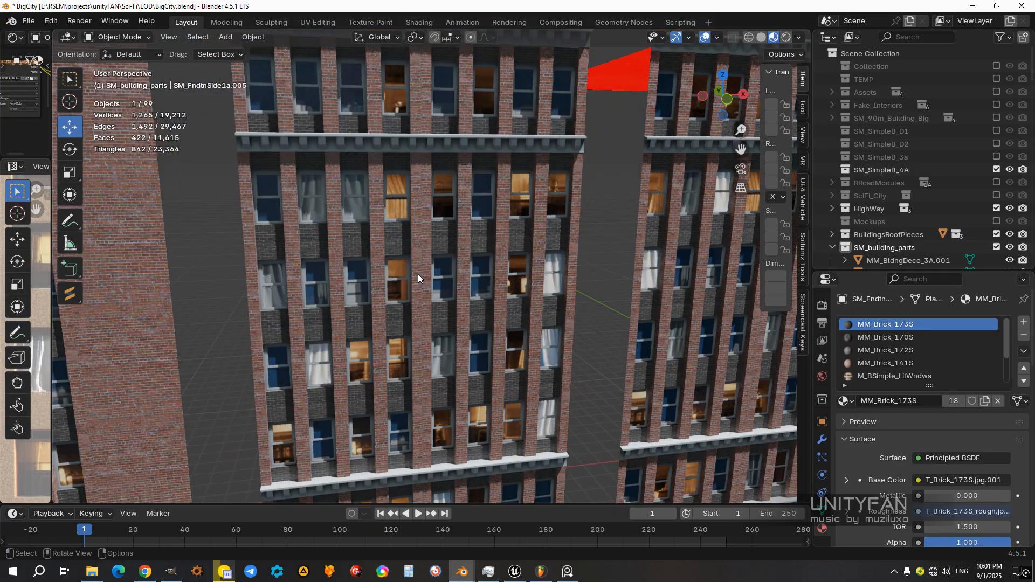
pyautogui.scroll(-2, 418, 276)
pyautogui.moveTo(421, 280); pyautogui.dragTo(442, 306, button='middle')
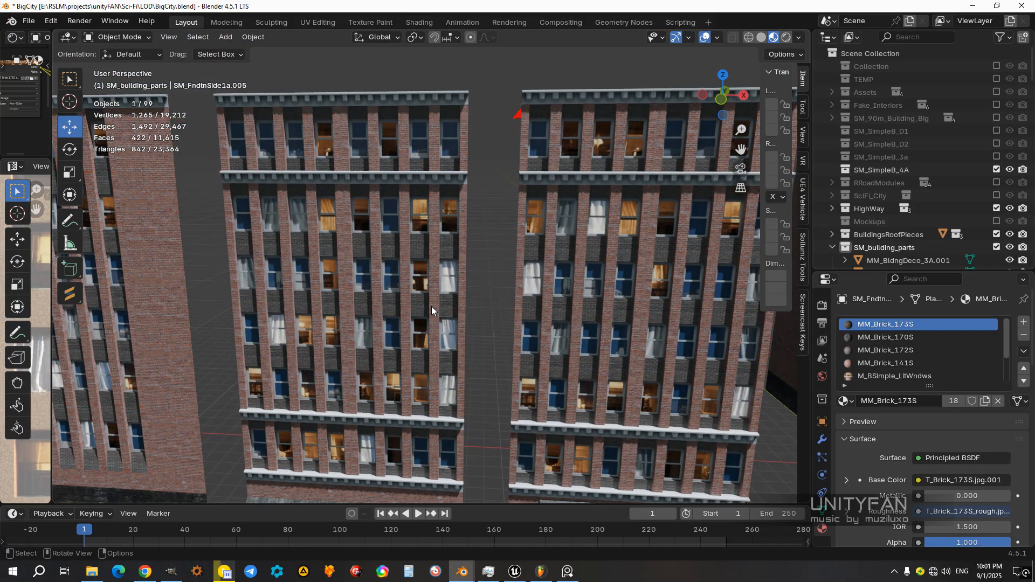
pyautogui.scroll(-3, 432, 306)
pyautogui.keyDown('shift'); pyautogui.moveTo(531, 345); pyautogui.dragTo(359, 311, button='middle'); pyautogui.keyUp('shift')
pyautogui.scroll(-2, 412, 304)
pyautogui.moveTo(435, 311); pyautogui.dragTo(387, 288, button='middle')
pyautogui.scroll(3, 443, 305)
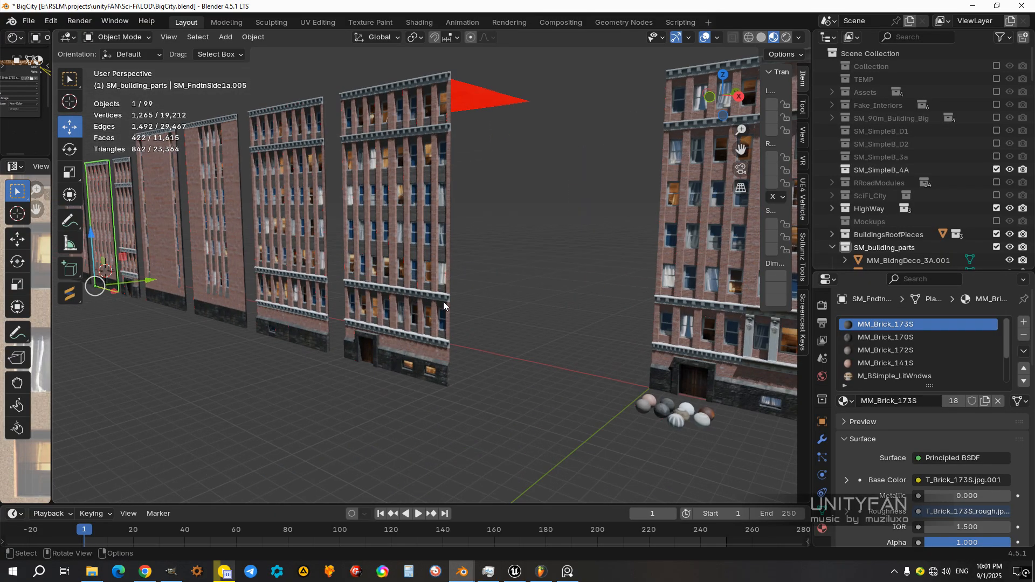
pyautogui.moveTo(444, 302); pyautogui.dragTo(496, 349, button='middle')
pyautogui.scroll(1, 476, 302)
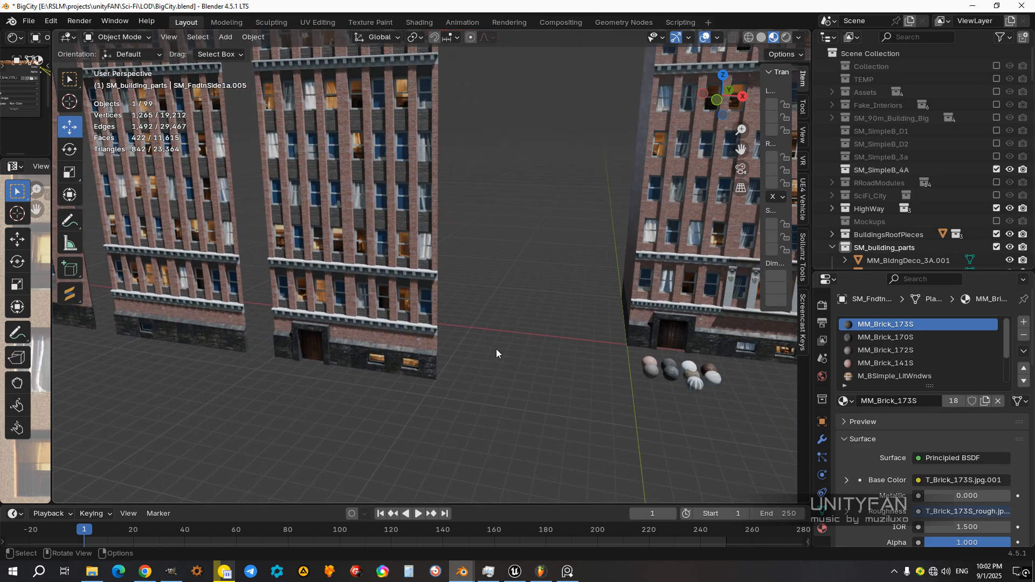
pyautogui.moveTo(541, 381); pyautogui.dragTo(500, 361, button='middle')
pyautogui.scroll(2, 500, 361)
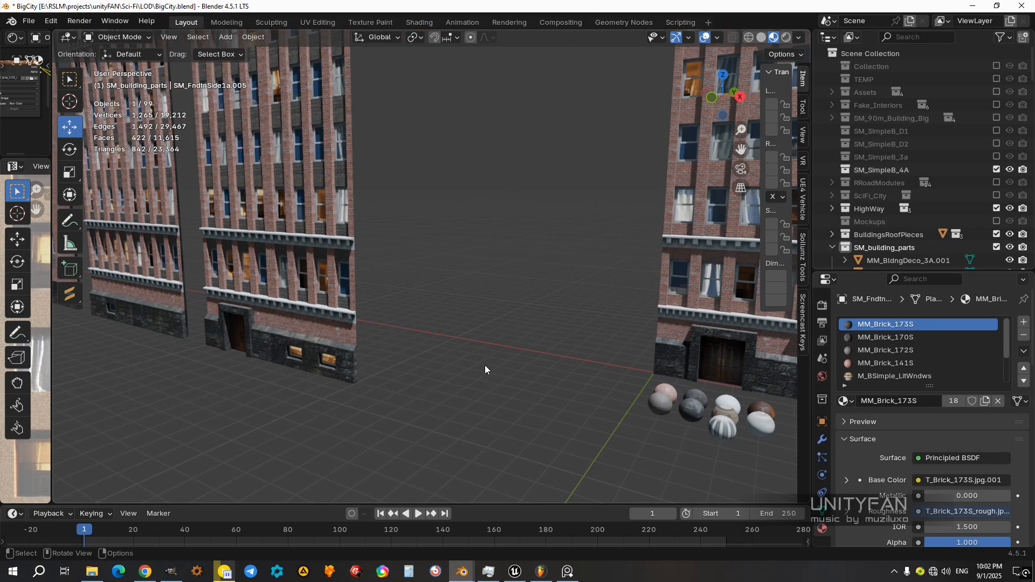
# Step: Replace the MM_Brick_141S material on the entrance facade with MM_Brick_157S taken from the material sample spheres
pyautogui.click(655, 406)
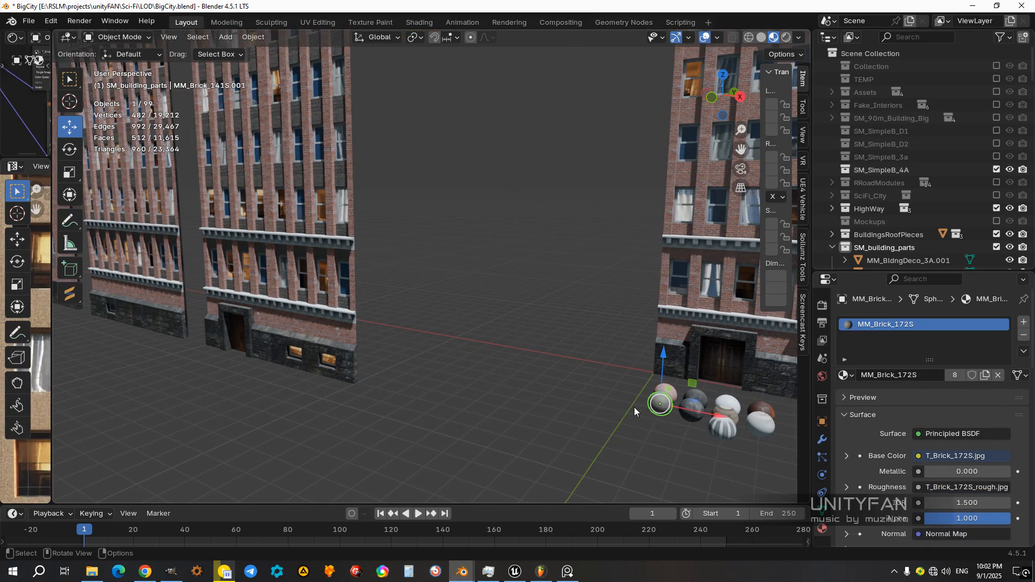
pyautogui.moveTo(533, 400); pyautogui.dragTo(612, 397, button='middle')
pyautogui.scroll(2, 612, 396)
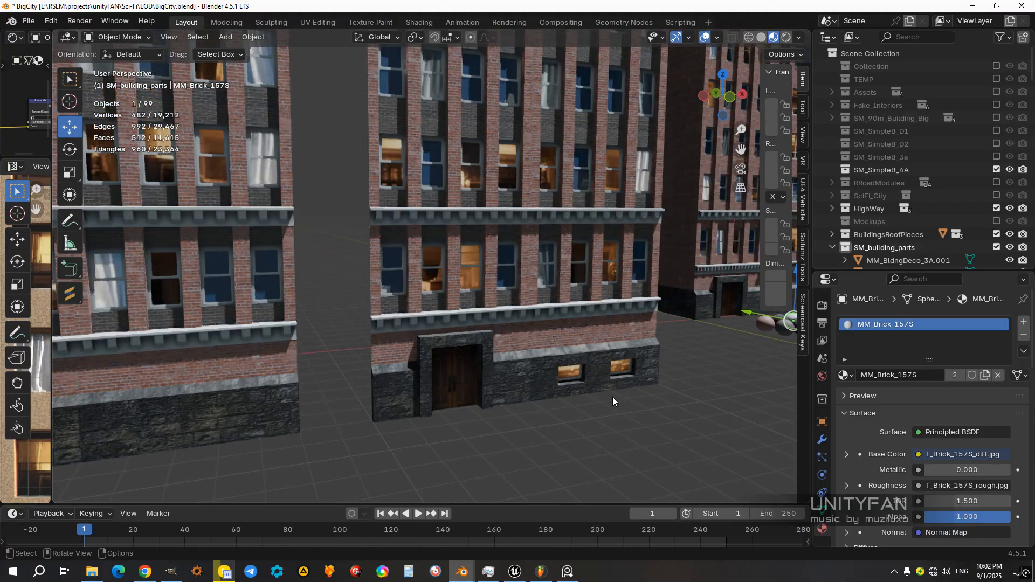
pyautogui.moveTo(838, 377); pyautogui.dragTo(586, 334)
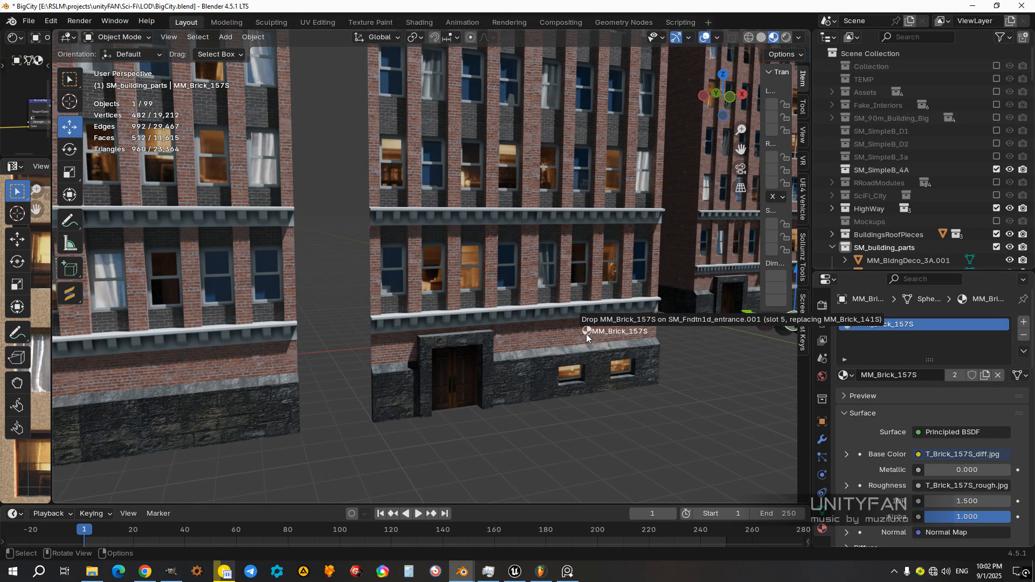
pyautogui.moveTo(526, 386); pyautogui.dragTo(526, 384)
pyautogui.moveTo(526, 383); pyautogui.dragTo(489, 339, button='middle')
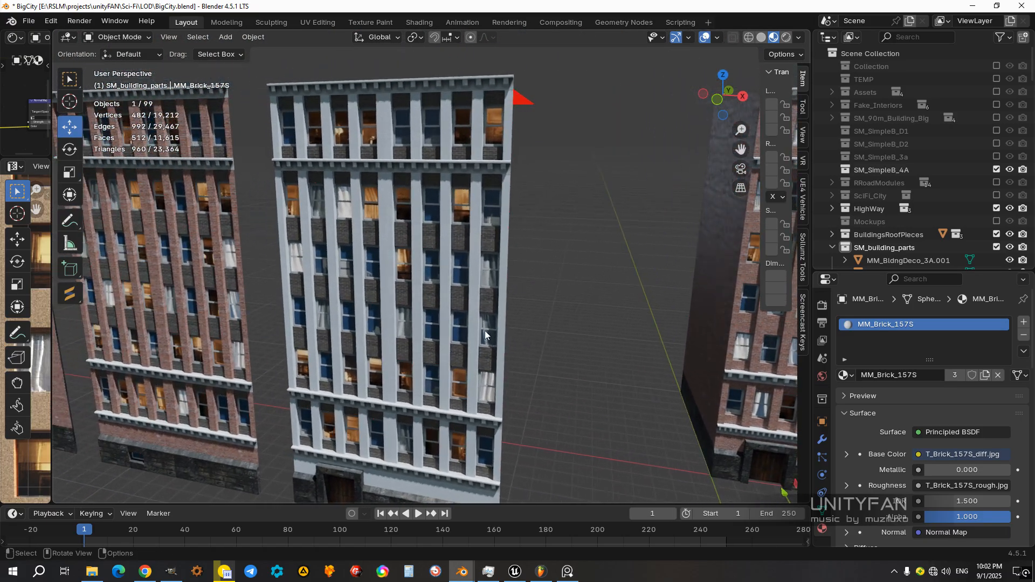
# Step: Replace the dark brick between the entrance facade's windows with MM_Brick_141S from its sample sphere
pyautogui.moveTo(437, 292); pyautogui.dragTo(688, 402, button='middle')
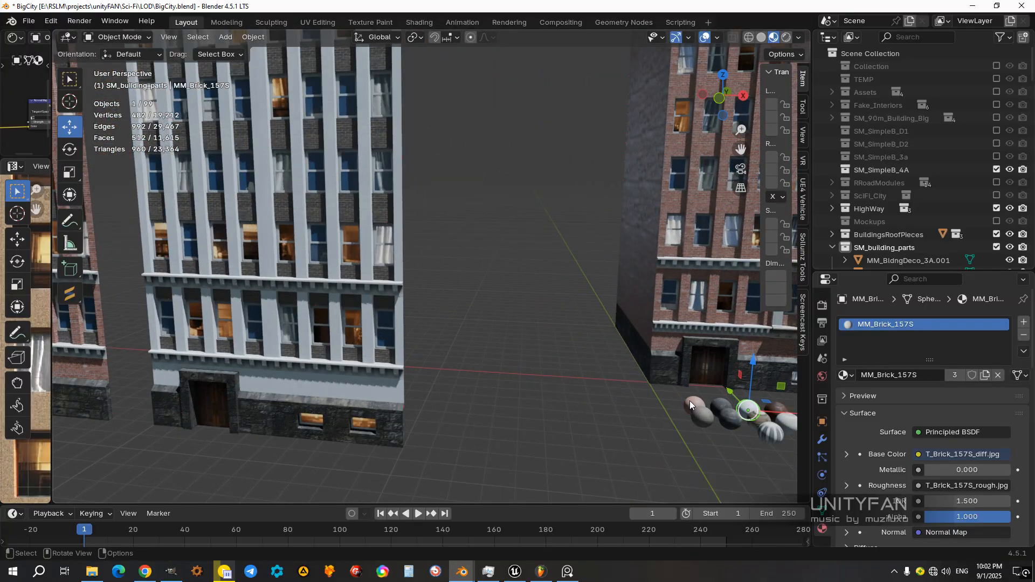
pyautogui.click(691, 400)
pyautogui.moveTo(613, 399); pyautogui.dragTo(671, 402, button='middle')
pyautogui.moveTo(845, 375); pyautogui.dragTo(348, 235)
pyautogui.moveTo(377, 299); pyautogui.dragTo(355, 138, button='middle')
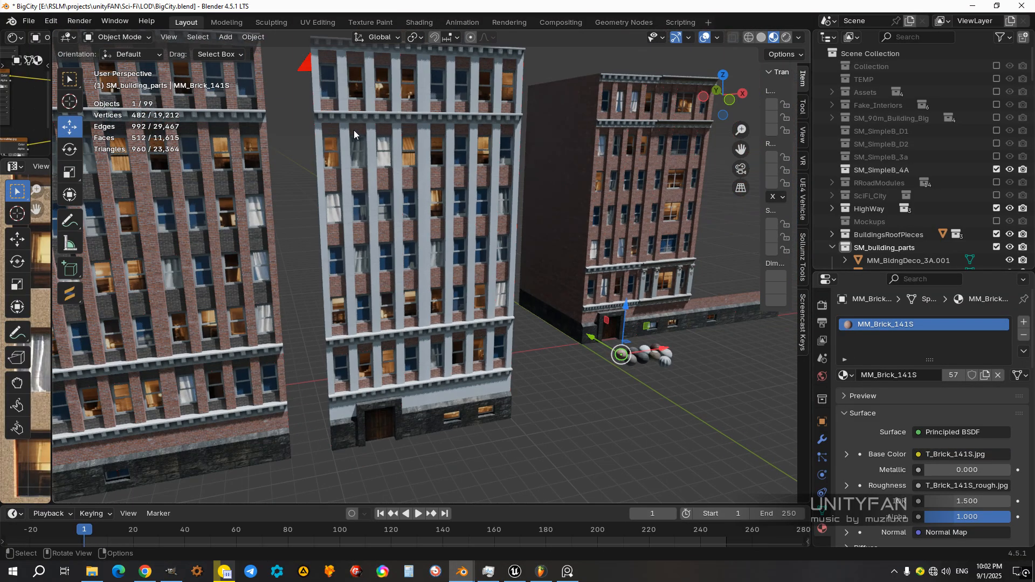
pyautogui.moveTo(411, 293)
pyautogui.mouseDown(button='middle')
pyautogui.moveTo(347, 319)
pyautogui.moveTo(406, 301)
pyautogui.mouseUp(button='middle')
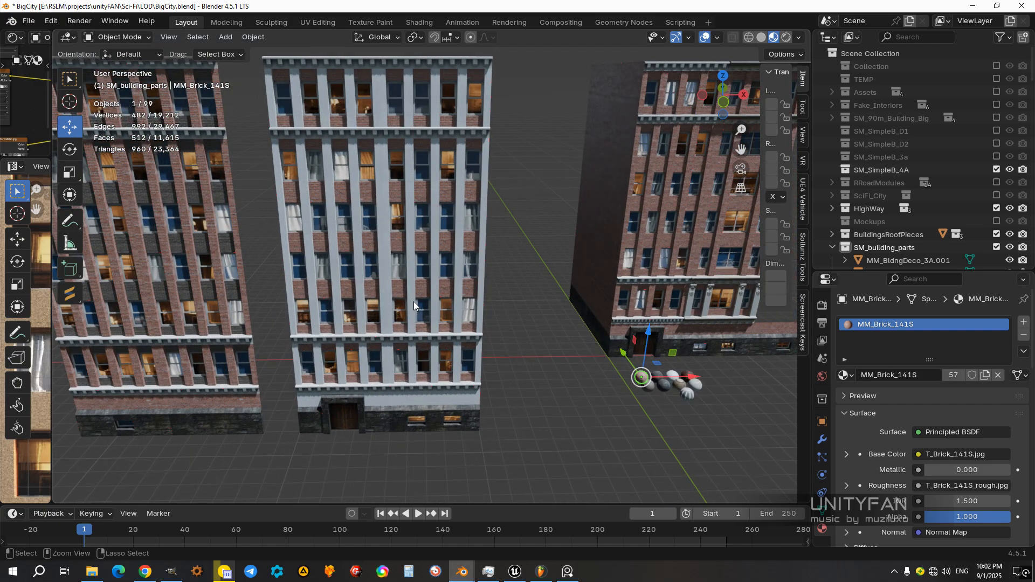
# Step: Undo the material replacements on the entrance facade
pyautogui.hotkey('ctrl', 'z')
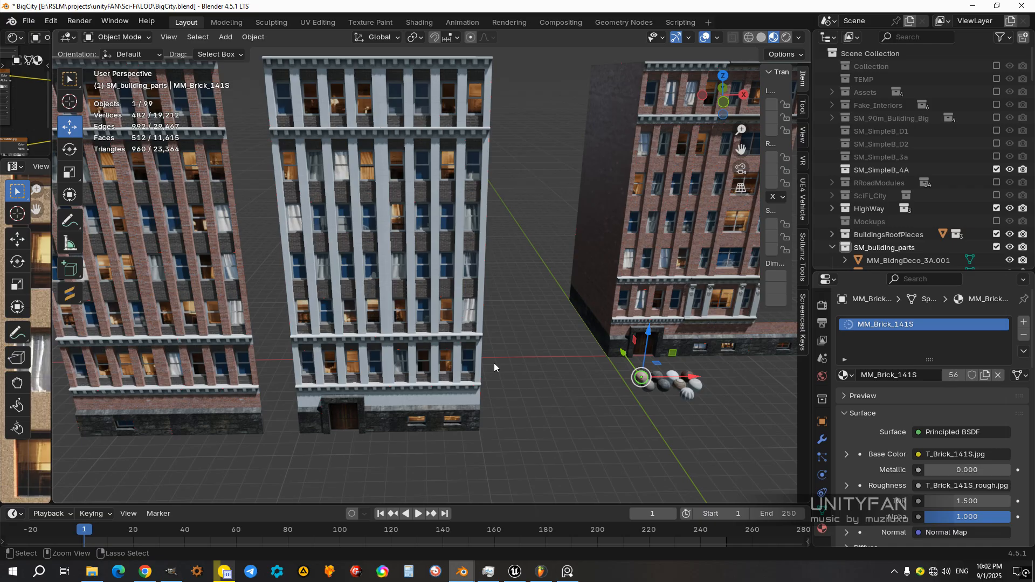
pyautogui.hotkey('ctrl', 'z')
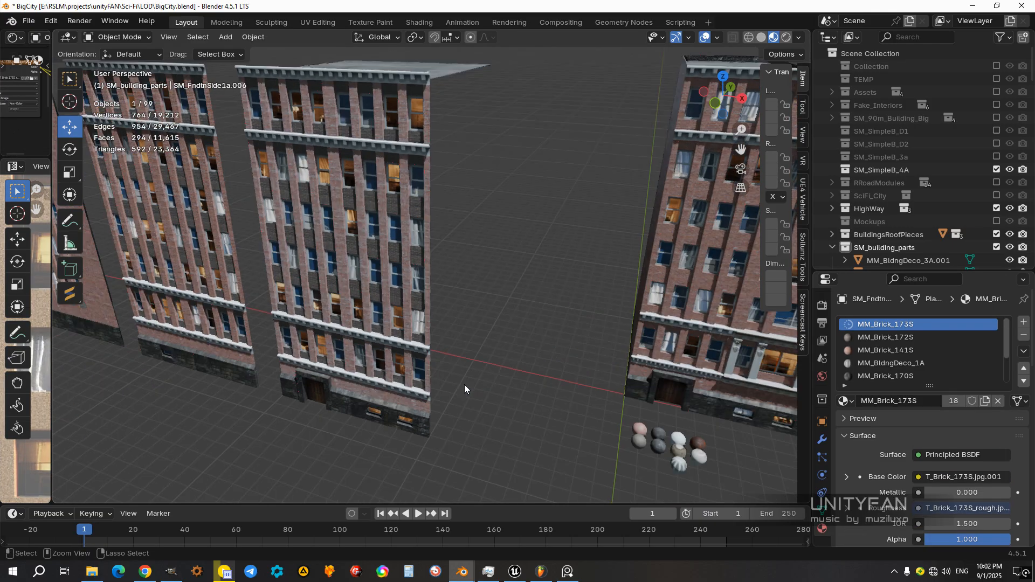
pyautogui.hotkey('ctrl', 'z')
# Step: Examine the entrance facade with its roof, the neighbouring windowed facade and the side walls from several angles
pyautogui.moveTo(464, 384); pyautogui.dragTo(519, 240, button='middle')
pyautogui.click(421, 350)
pyautogui.scroll(-4, 415, 350)
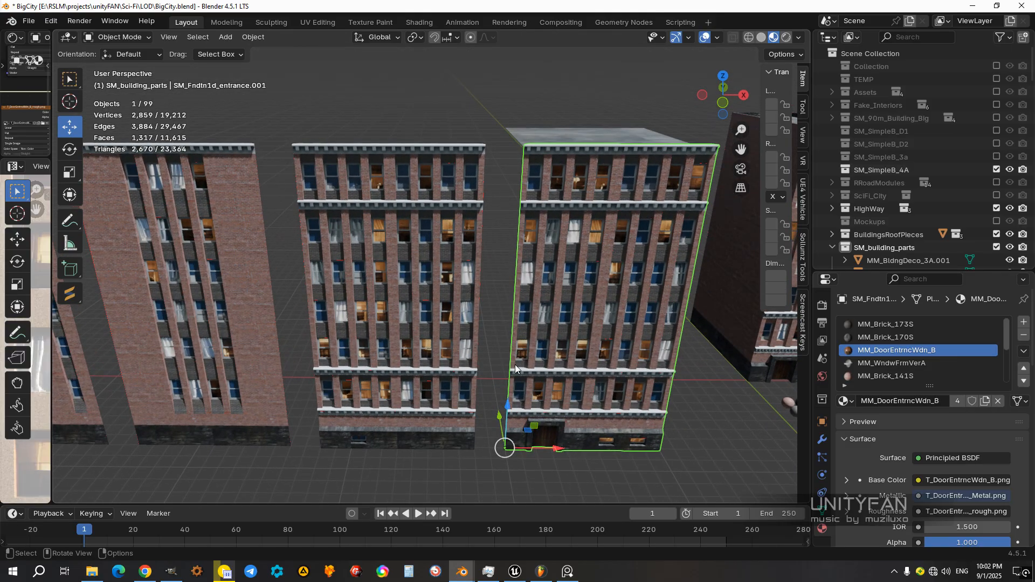
pyautogui.moveTo(505, 307)
pyautogui.mouseDown(button='middle')
pyautogui.moveTo(486, 315)
pyautogui.moveTo(413, 302)
pyautogui.moveTo(390, 316)
pyautogui.moveTo(457, 312)
pyautogui.moveTo(408, 313)
pyautogui.moveTo(448, 342)
pyautogui.moveTo(507, 290)
pyautogui.mouseUp(button='middle')
pyautogui.click(359, 311)
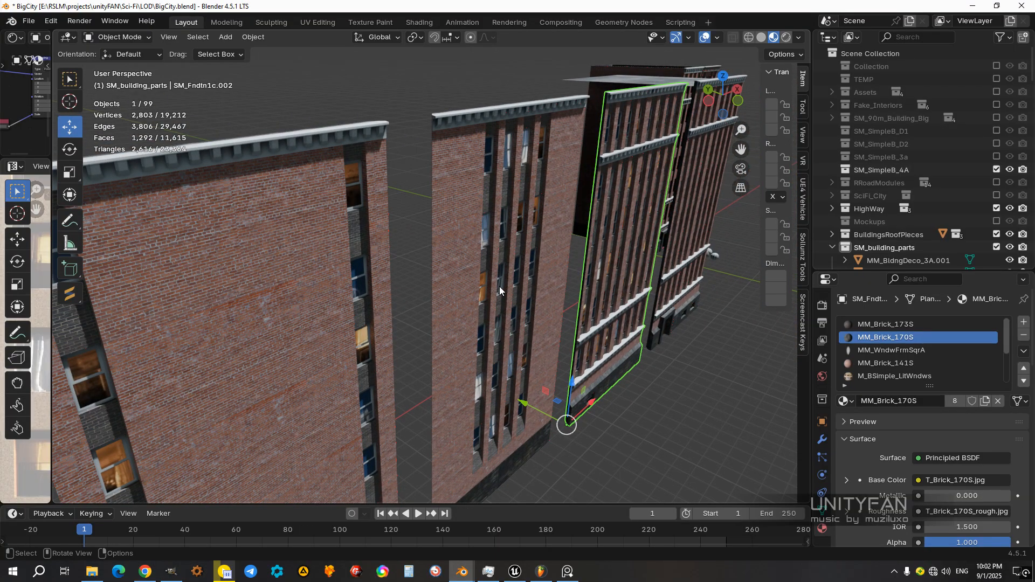
pyautogui.moveTo(519, 302); pyautogui.dragTo(570, 238, button='middle')
pyautogui.moveTo(456, 311); pyautogui.dragTo(502, 312, button='middle')
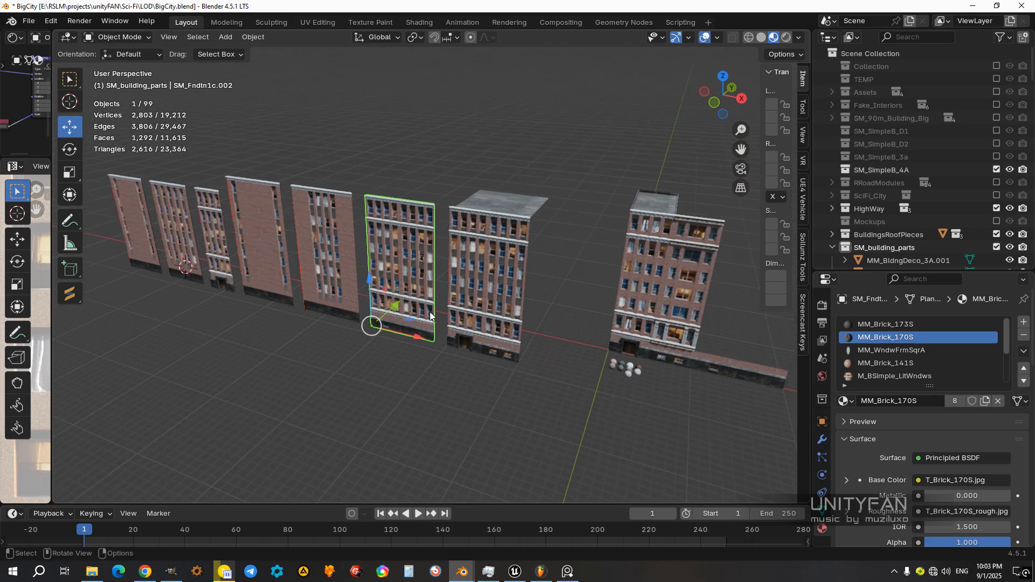
pyautogui.scroll(3, 485, 305)
pyautogui.click(467, 296)
pyautogui.moveTo(436, 302); pyautogui.dragTo(468, 319, button='middle')
pyautogui.scroll(-5, 469, 319)
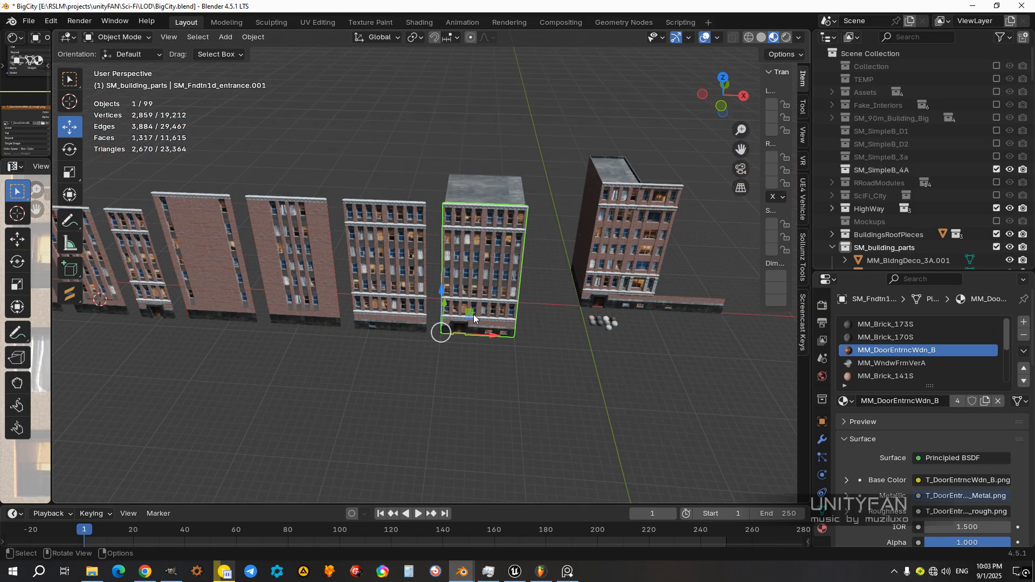
pyautogui.scroll(1, 456, 337)
# Step: Duplicate the whole row of facades with the roof piece and place the copy along the negative Y axis
pyautogui.moveTo(505, 353); pyautogui.dragTo(239, 230)
pyautogui.moveTo(239, 230); pyautogui.dragTo(434, 335, button='middle')
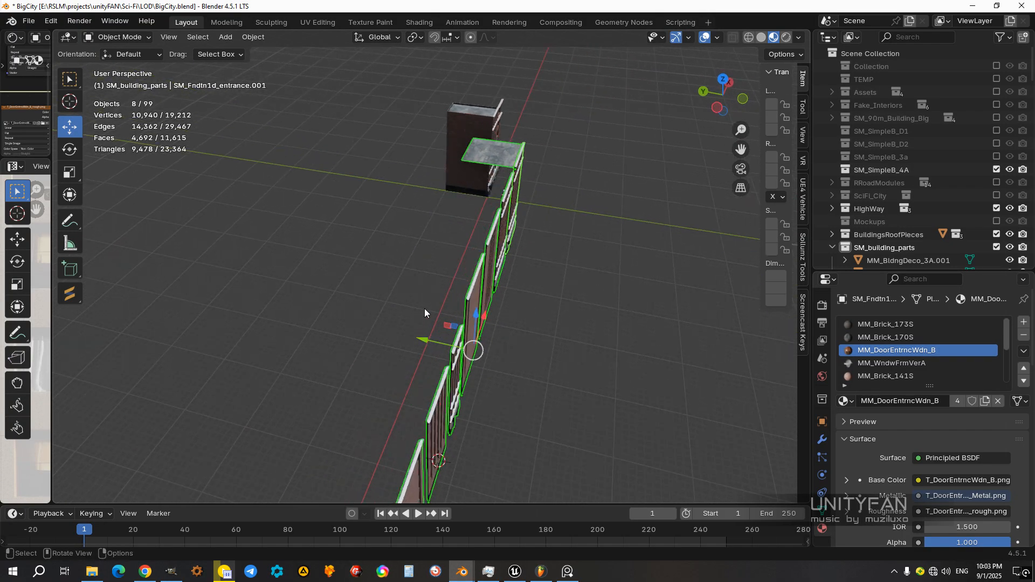
pyautogui.hotkey('shift', 'd')
pyautogui.press('y')
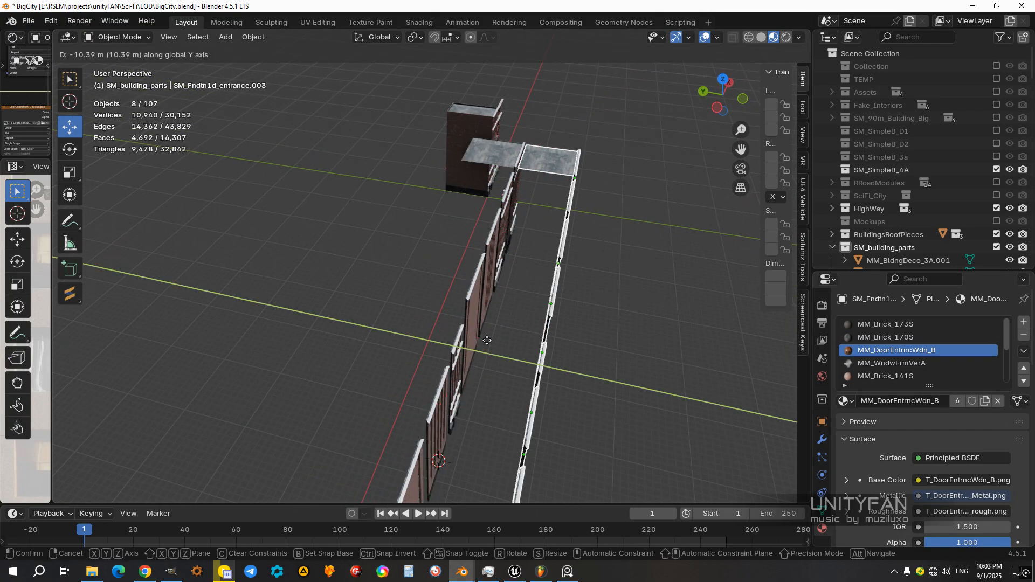
pyautogui.rightClick(552, 368)
# Step: Move the copied windowed facade without a door to the outer corner of the copied entrance facade
pyautogui.keyDown('shift'); pyautogui.moveTo(541, 375); pyautogui.dragTo(511, 312, button='middle'); pyautogui.keyUp('shift')
pyautogui.keyDown('ctrl'); pyautogui.moveTo(398, 274); pyautogui.dragTo(513, 306); pyautogui.keyUp('ctrl')
pyautogui.moveTo(513, 306); pyautogui.dragTo(404, 317, button='middle')
pyautogui.click(477, 294)
pyautogui.scroll(3, 403, 317)
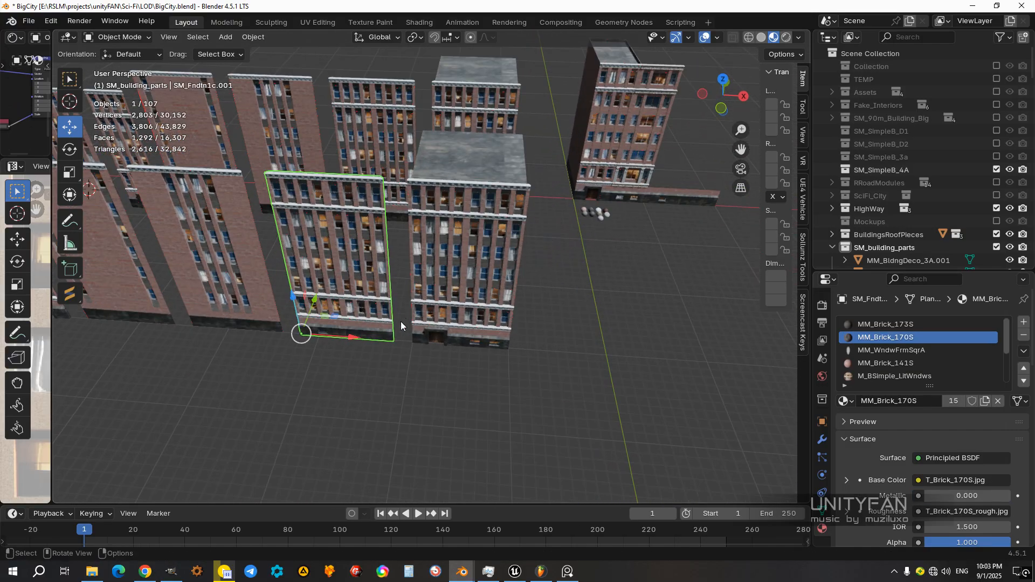
pyautogui.keyDown('shift'); pyautogui.moveTo(356, 361); pyautogui.dragTo(300, 367, button='middle'); pyautogui.keyUp('shift')
pyautogui.keyDown('ctrl'); pyautogui.moveTo(264, 367); pyautogui.dragTo(535, 385); pyautogui.keyUp('ctrl')
# Step: Rotate the moved facade -90 degrees in top view so it closes the side beneath the roof
pyautogui.moveTo(536, 385); pyautogui.dragTo(525, 274, button='middle')
pyautogui.press('KP_7')
pyautogui.scroll(2, 528, 280)
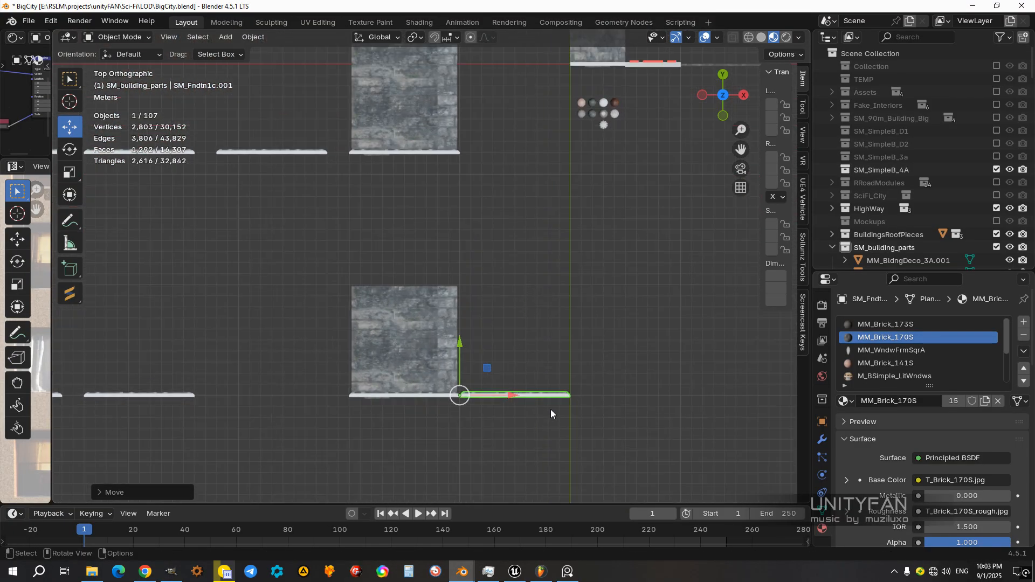
pyautogui.press('r')
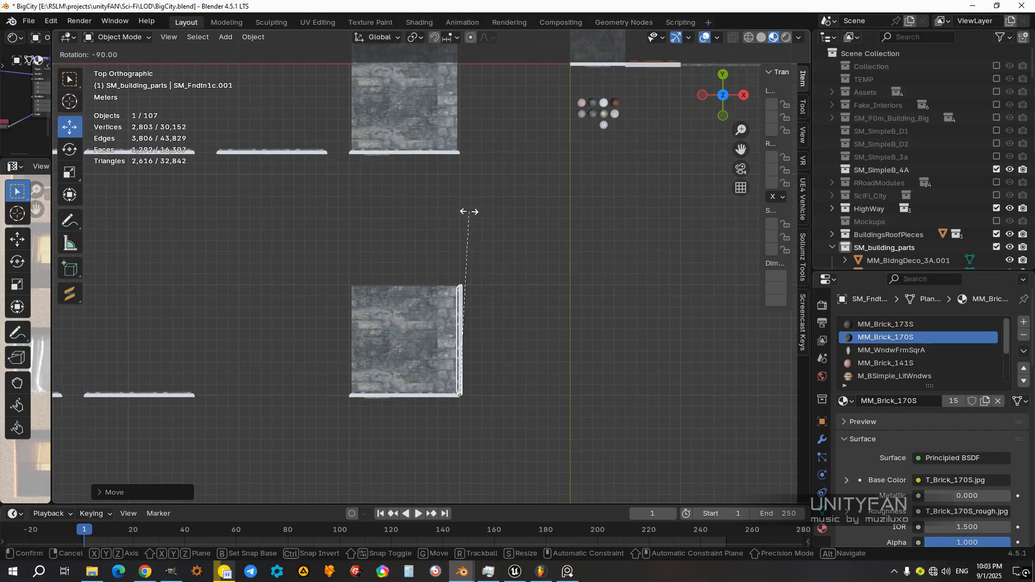
pyautogui.click(469, 212)
pyautogui.moveTo(507, 338)
pyautogui.mouseDown(button='middle')
pyautogui.moveTo(442, 233)
pyautogui.moveTo(498, 340)
pyautogui.mouseUp(button='middle')
pyautogui.click(498, 341)
pyautogui.scroll(-2, 410, 277)
# Step: In top view, move the copied side wall with four central window columns to the roof's rear corner opposite the rotated facade
pyautogui.keyDown('shift'); pyautogui.moveTo(406, 274); pyautogui.dragTo(525, 311, button='middle'); pyautogui.keyUp('shift')
pyautogui.click(343, 341)
pyautogui.moveTo(343, 341); pyautogui.dragTo(372, 340, button='middle')
pyautogui.scroll(1, 334, 356)
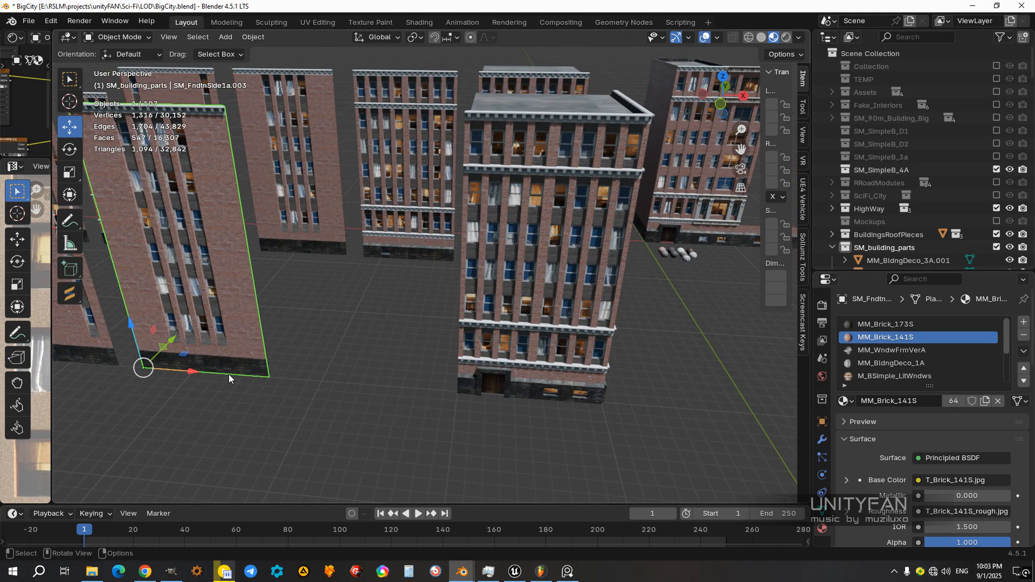
pyautogui.moveTo(228, 374); pyautogui.dragTo(259, 390, button='middle')
pyautogui.press('KP_7')
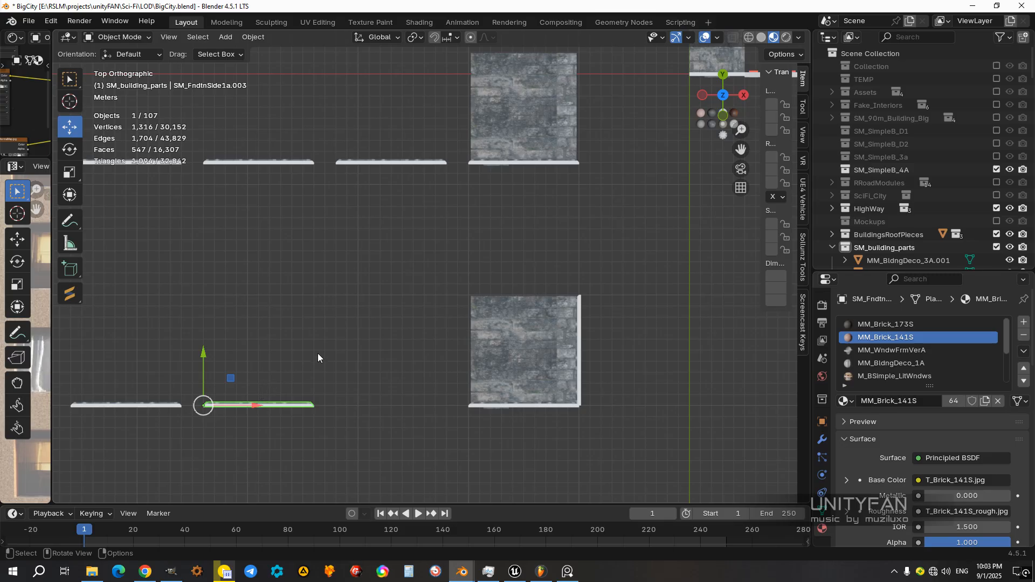
pyautogui.moveTo(230, 378); pyautogui.dragTo(501, 271)
# Step: Rotate the moved side wall perpendicular to the entrance facade so it closes the building's open side
pyautogui.press('r')
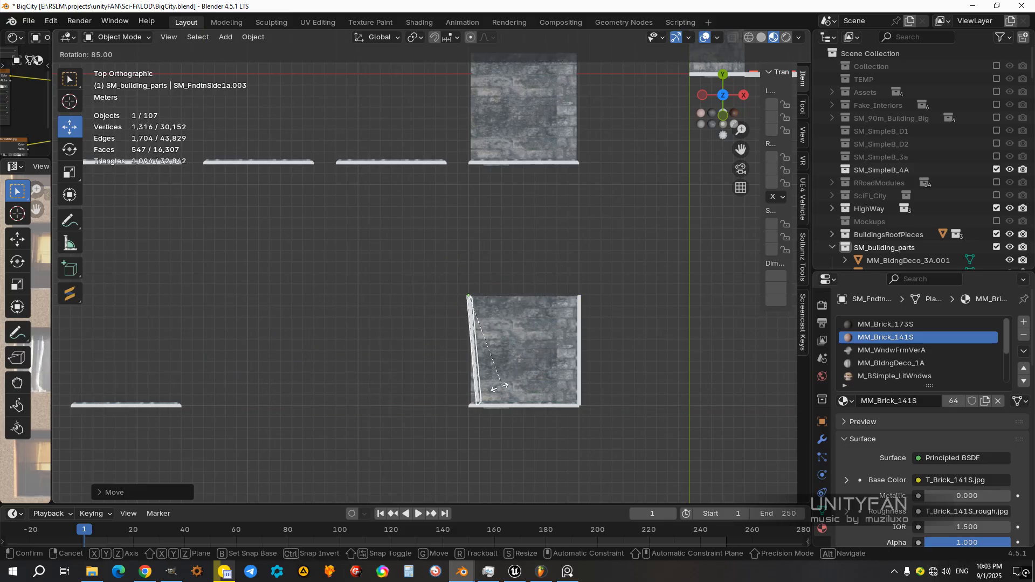
pyautogui.click(497, 392)
pyautogui.moveTo(497, 392); pyautogui.dragTo(574, 286, button='middle')
pyautogui.moveTo(519, 289); pyautogui.dragTo(628, 296, button='middle')
pyautogui.scroll(-2, 615, 301)
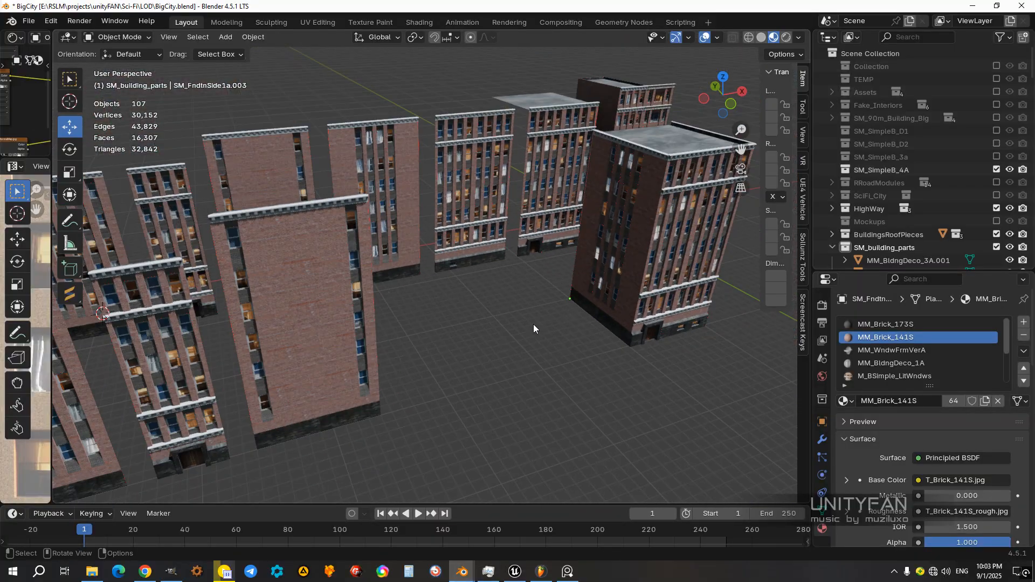
# Step: Move the copied side wall with windows only near its edges to the building's rear corner beside the rotated facade
pyautogui.click(350, 348)
pyautogui.scroll(-4, 410, 329)
pyautogui.keyDown('shift'); pyautogui.moveTo(487, 306); pyautogui.dragTo(318, 359, button='middle'); pyautogui.keyUp('shift')
pyautogui.press('KP_7')
pyautogui.scroll(3, 432, 334)
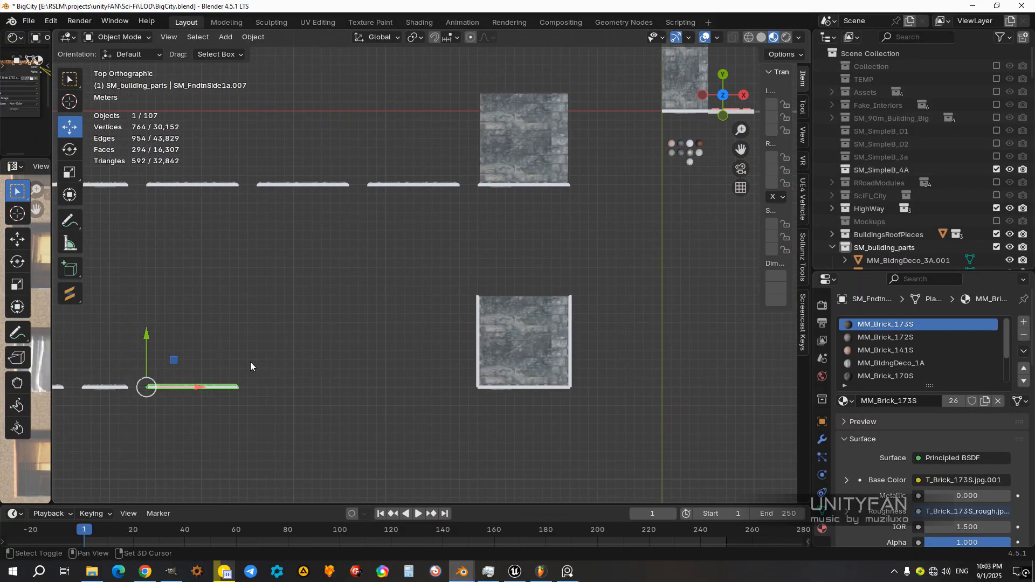
pyautogui.moveTo(179, 359); pyautogui.dragTo(282, 315)
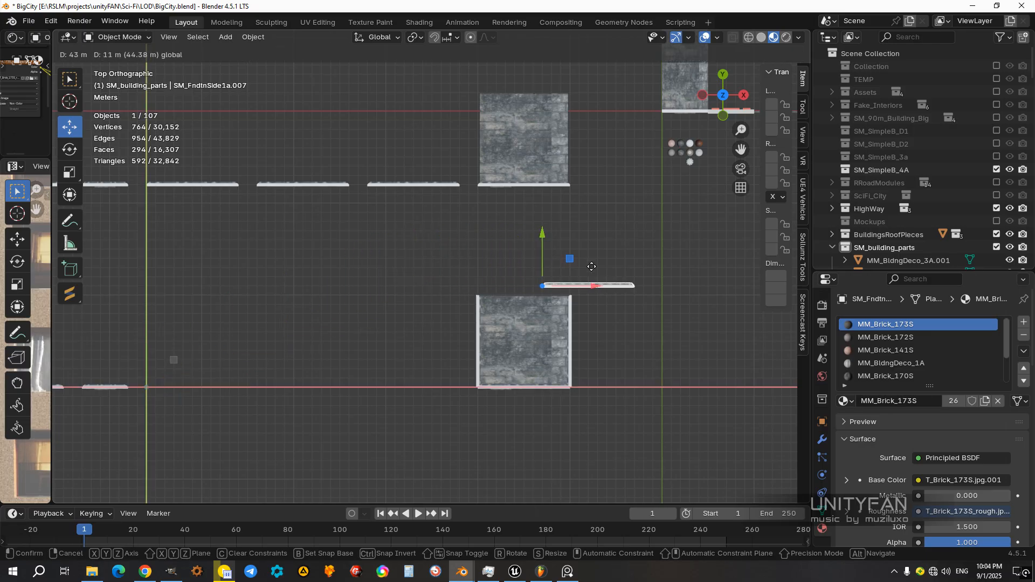
pyautogui.moveTo(603, 267); pyautogui.dragTo(602, 270)
pyautogui.scroll(5, 600, 336)
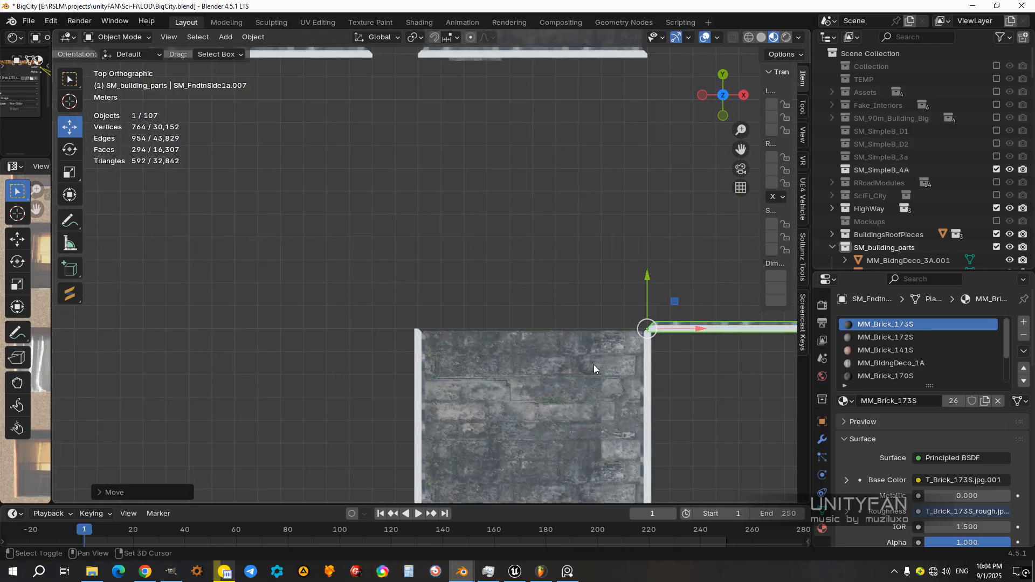
# Step: Rotate the wall at the rear corner in top view so it faces outward and closes the building's back
pyautogui.press('r')
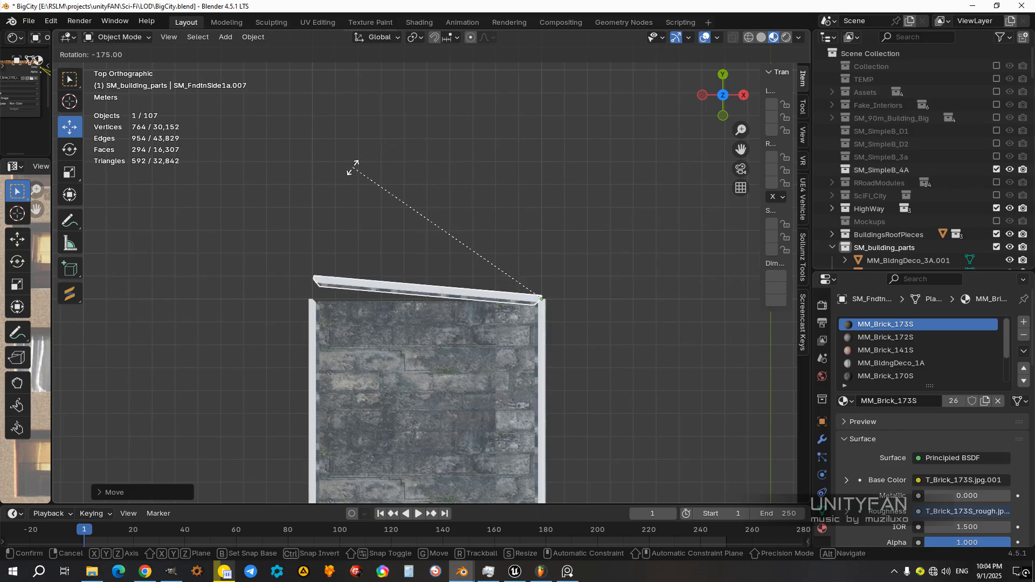
pyautogui.click(340, 172)
pyautogui.scroll(-1, 333, 313)
pyautogui.moveTo(332, 319); pyautogui.dragTo(466, 199, button='middle')
pyautogui.scroll(-2, 518, 264)
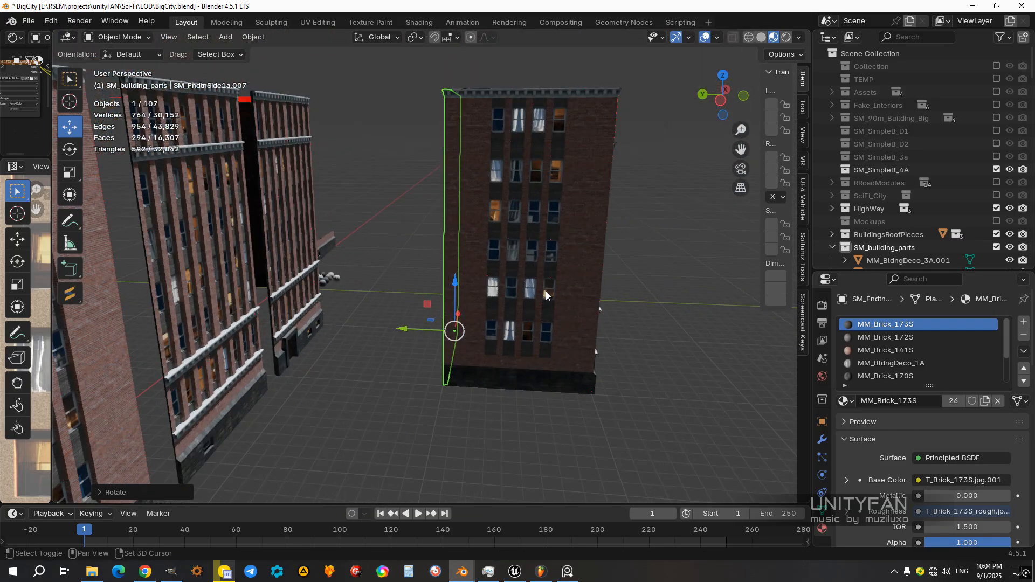
pyautogui.click(604, 340)
pyautogui.moveTo(604, 339); pyautogui.dragTo(466, 189, button='middle')
# Step: Duplicate the assembled building's roof and move the copy along the negative X axis towards the narrow entrance facade
pyautogui.click(358, 172)
pyautogui.scroll(-4, 467, 189)
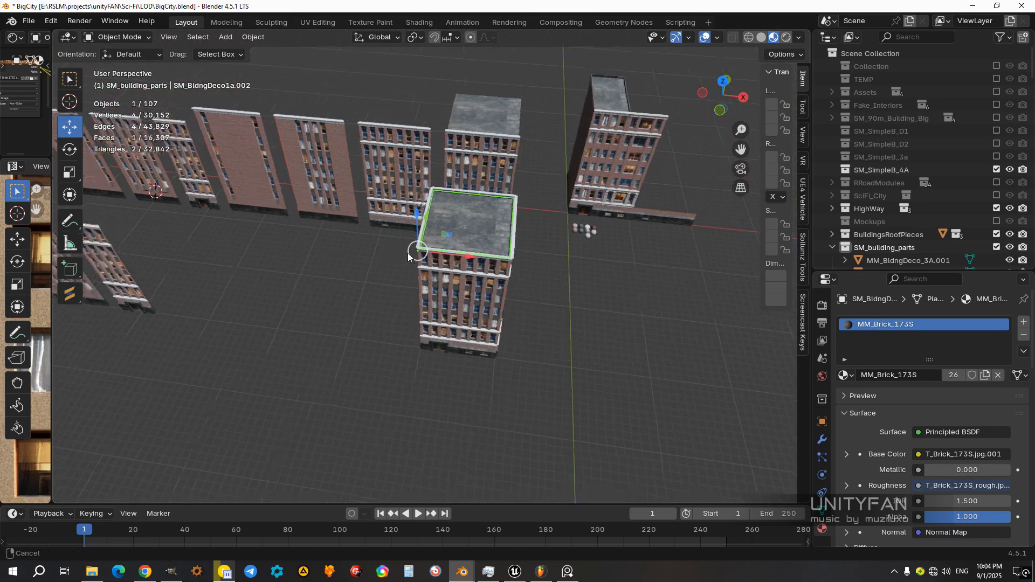
pyautogui.keyDown('shift'); pyautogui.moveTo(393, 300); pyautogui.dragTo(509, 292, button='middle'); pyautogui.keyUp('shift')
pyautogui.hotkey('shift', 'd')
pyautogui.press('Escape')
pyautogui.press('g')
pyautogui.press('x')
pyautogui.click(296, 250)
pyautogui.moveTo(377, 286); pyautogui.dragTo(526, 225, button='middle')
pyautogui.moveTo(355, 300); pyautogui.dragTo(488, 274, button='middle')
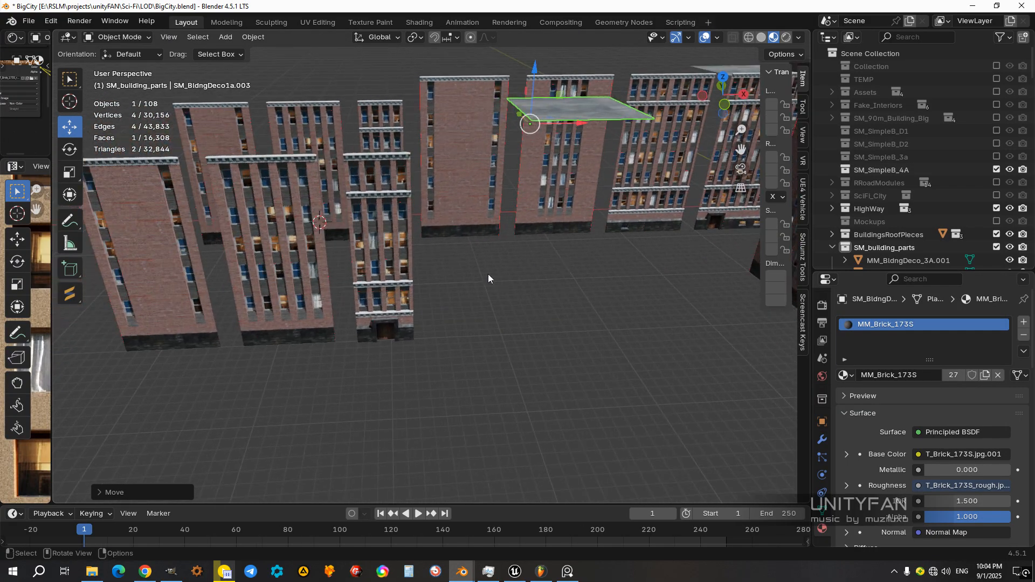
# Step: Try to move the windowed side wall along the X axis to the other side of the narrow entrance facade
pyautogui.click(389, 318)
pyautogui.keyDown('shift'); pyautogui.moveTo(389, 318); pyautogui.dragTo(344, 355, button='middle'); pyautogui.keyUp('shift')
pyautogui.scroll(1, 463, 329)
pyautogui.scroll(-2, 464, 326)
pyautogui.click(349, 345)
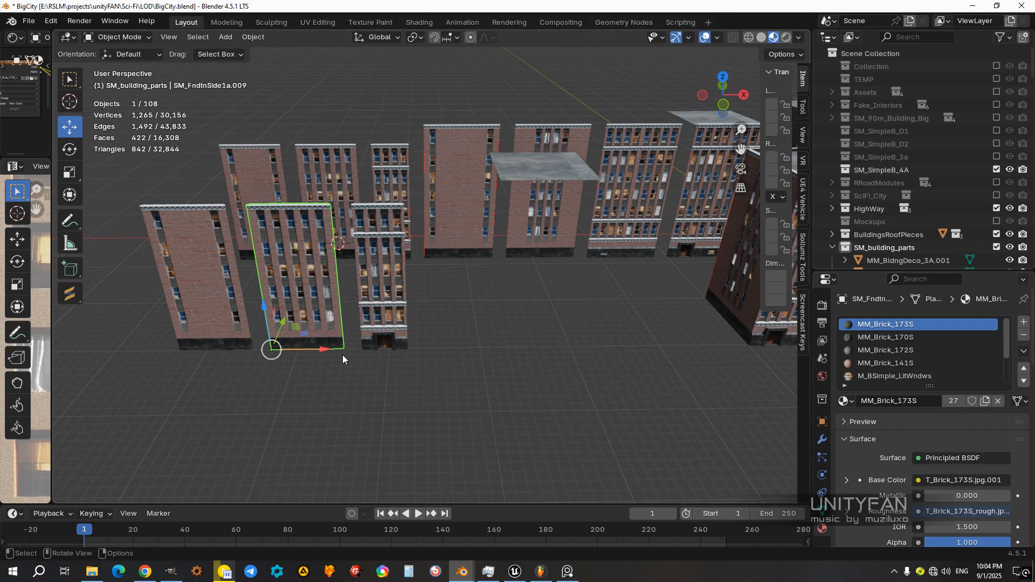
pyautogui.moveTo(329, 349); pyautogui.dragTo(458, 341)
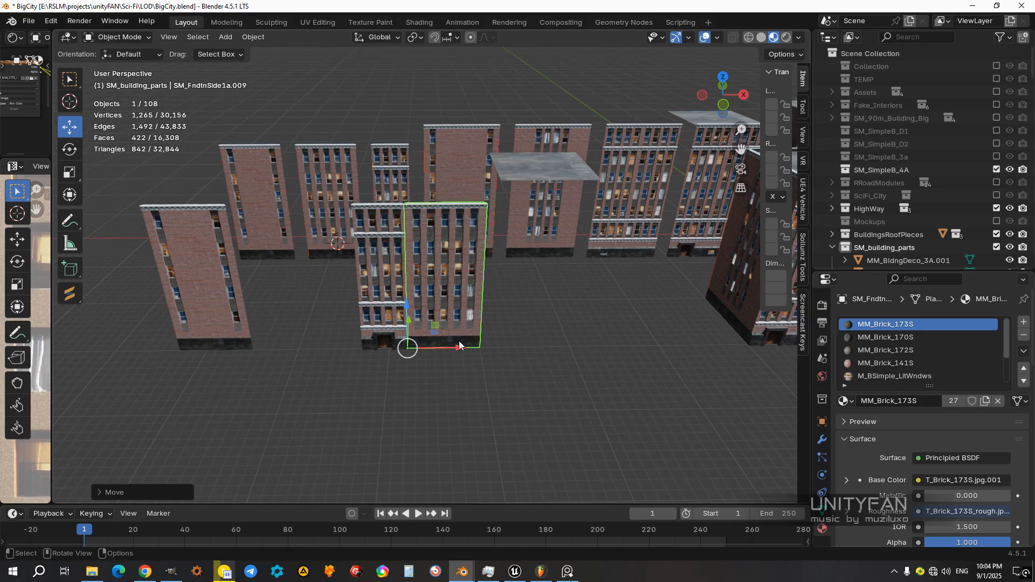
pyautogui.moveTo(458, 353); pyautogui.dragTo(383, 347, button='middle')
pyautogui.hotkey('ctrl', 'z')
# Step: Duplicate the front-row narrow entrance facade and place the copy beside it along the X axis
pyautogui.scroll(4, 383, 345)
pyautogui.click(447, 270)
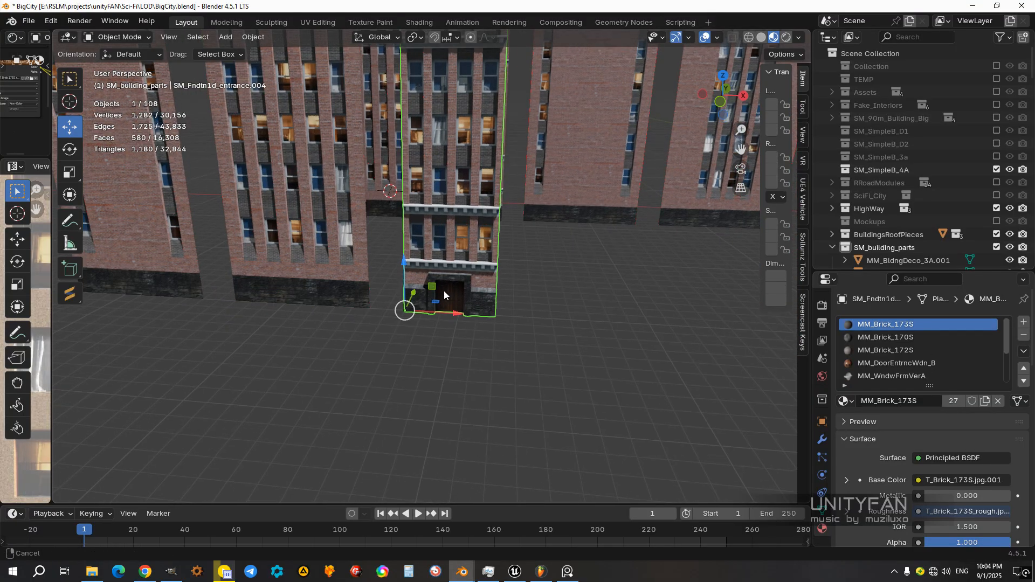
pyautogui.scroll(2, 445, 286)
pyautogui.moveTo(420, 369); pyautogui.dragTo(448, 255, button='middle')
pyautogui.moveTo(480, 377); pyautogui.dragTo(416, 321, button='middle')
pyautogui.scroll(4, 442, 328)
pyautogui.scroll(-7, 569, 349)
pyautogui.scroll(3, 416, 321)
pyautogui.scroll(5, 470, 322)
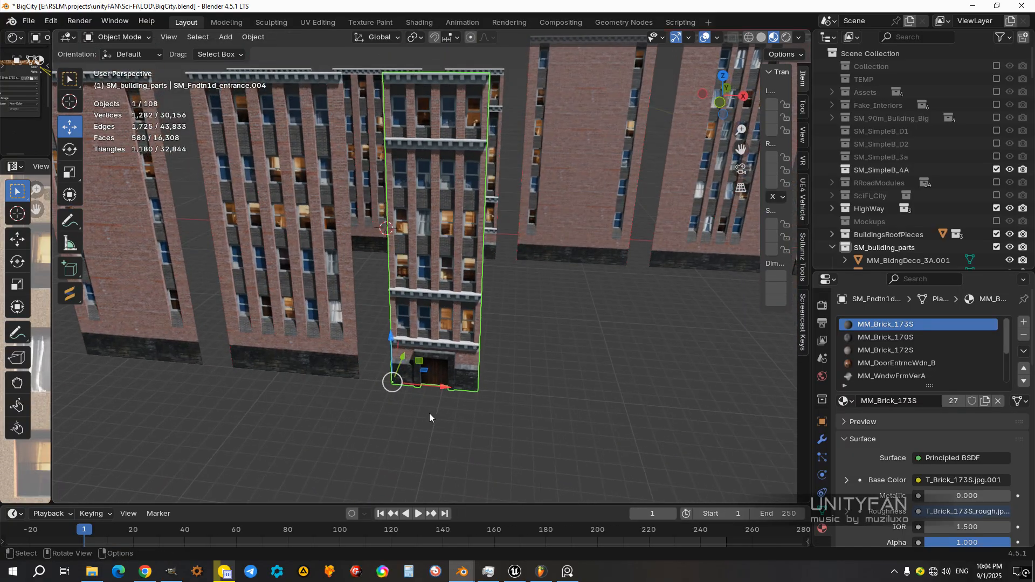
pyautogui.hotkey('shift', 'd')
pyautogui.press('x')
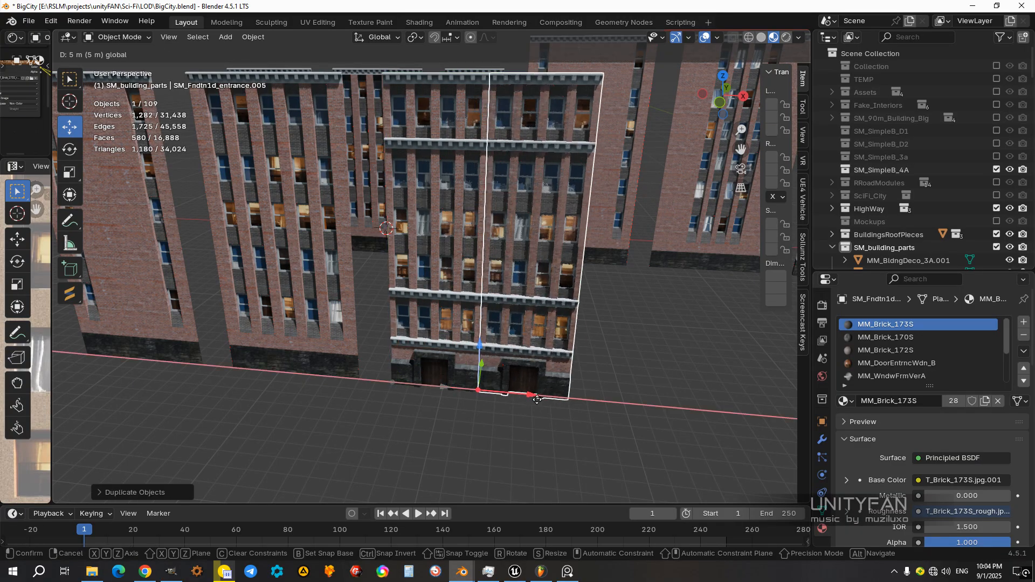
pyautogui.keyDown('ctrl'); pyautogui.moveTo(557, 403); pyautogui.dragTo(564, 403); pyautogui.keyUp('ctrl')
pyautogui.moveTo(563, 404); pyautogui.dragTo(517, 306, button='middle')
# Step: Separate the entire mesh of the copied narrow entrance facade into individual objects by material
pyautogui.scroll(3, 517, 306)
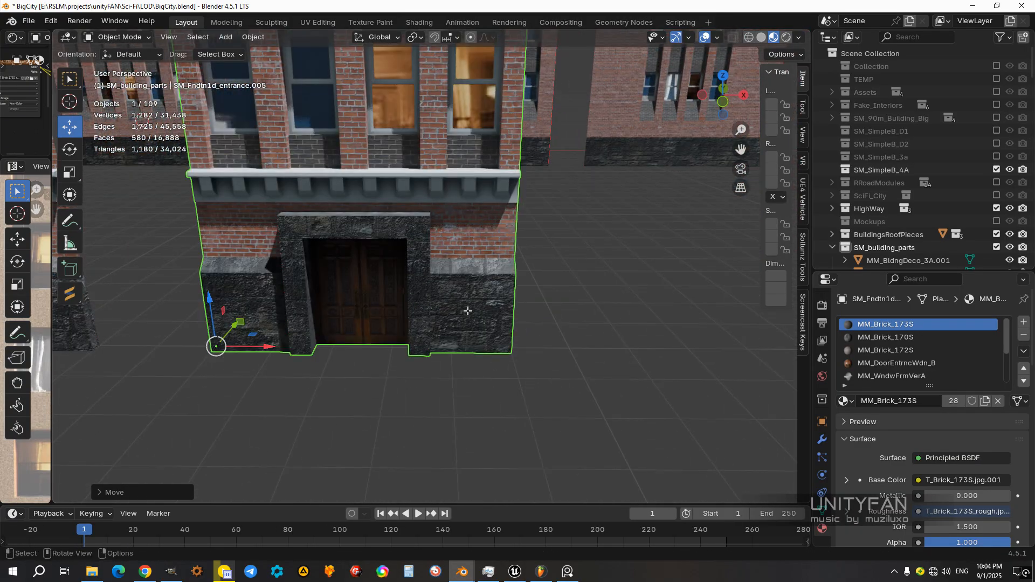
pyautogui.press('Tab')
pyautogui.scroll(5, 462, 308)
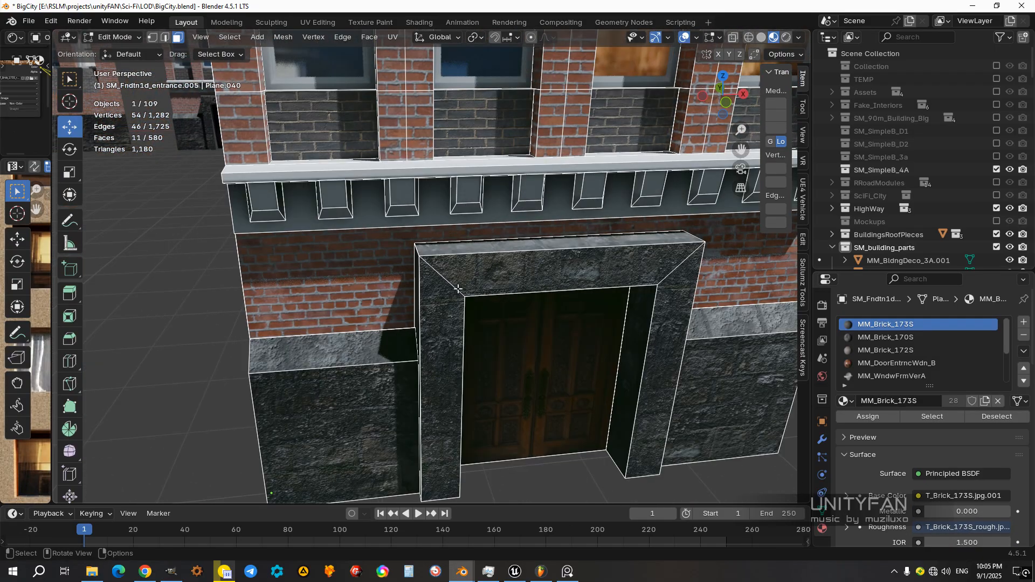
pyautogui.click(459, 277)
pyautogui.scroll(-6, 458, 277)
pyautogui.press('Tab')
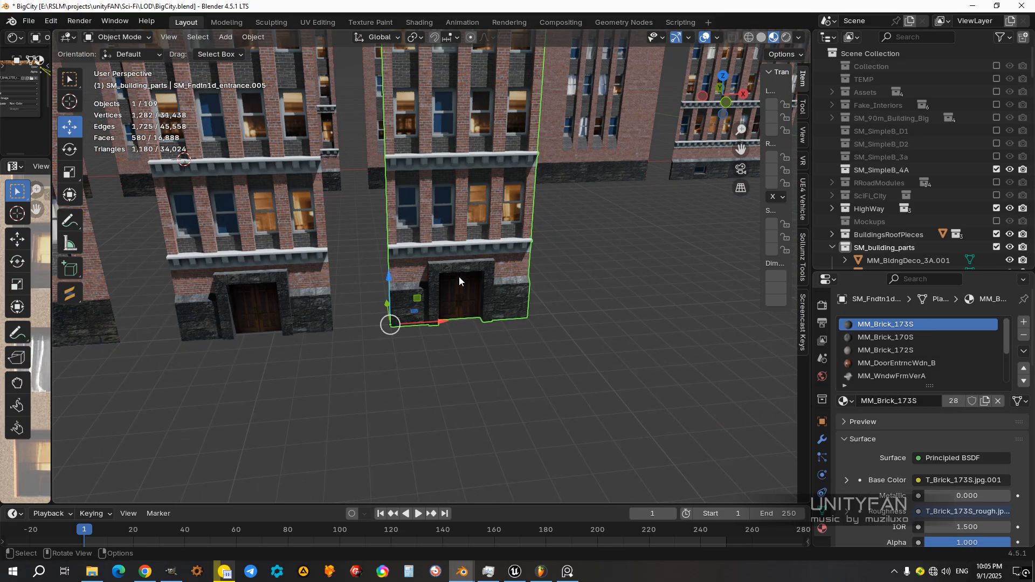
pyautogui.scroll(2, 459, 277)
pyautogui.press('Tab')
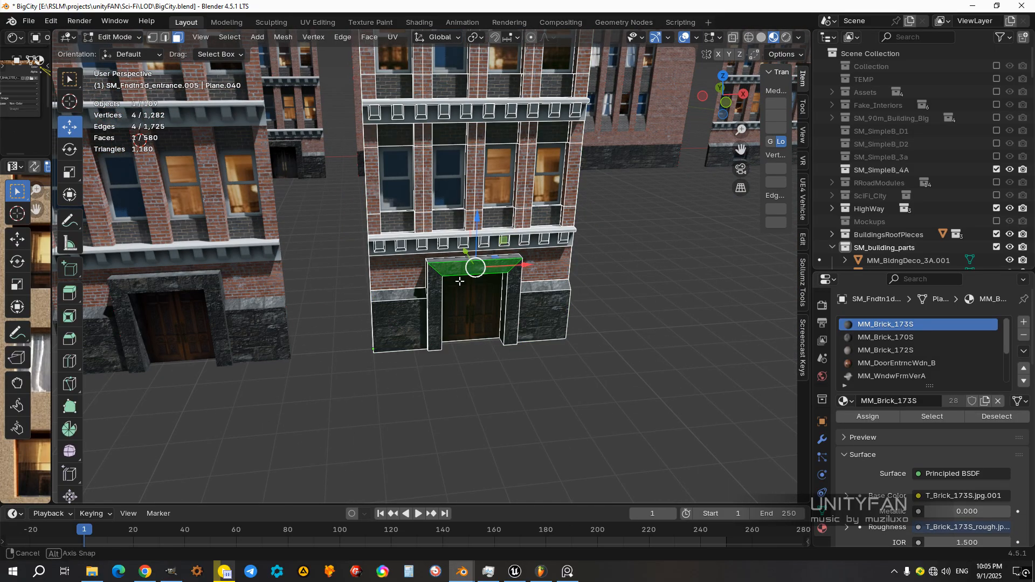
pyautogui.moveTo(458, 277); pyautogui.dragTo(462, 288, button='middle')
pyautogui.press('a')
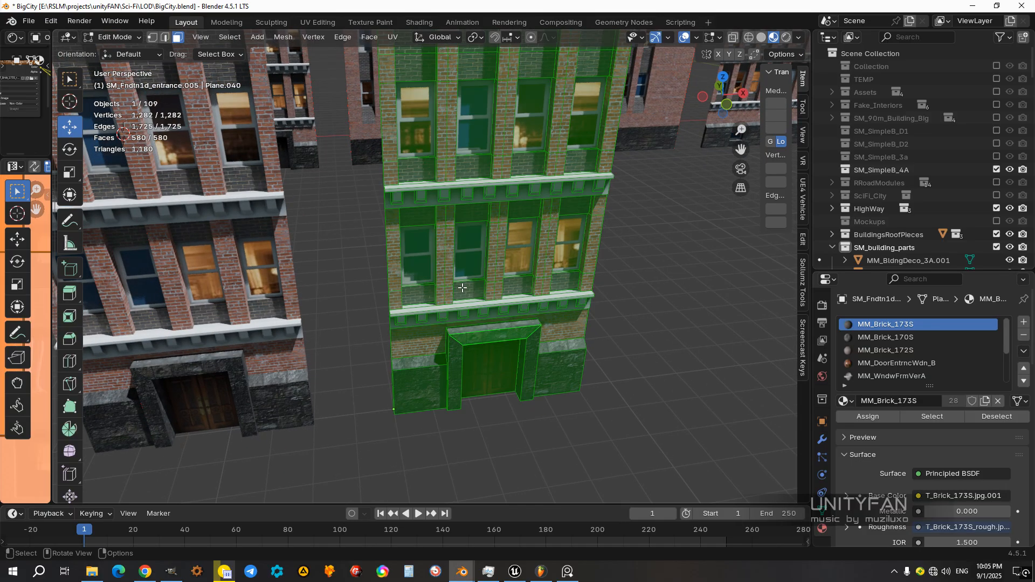
pyautogui.press('p')
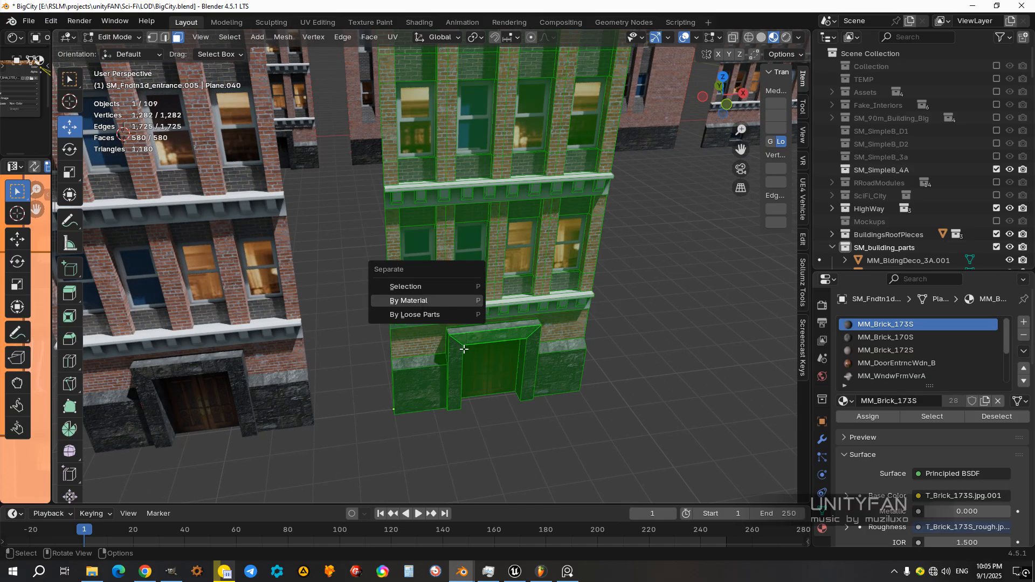
pyautogui.click(446, 299)
pyautogui.press('Tab')
# Step: Turn on the Screencast Keys overlay and hide the sidebar
pyautogui.click(484, 347)
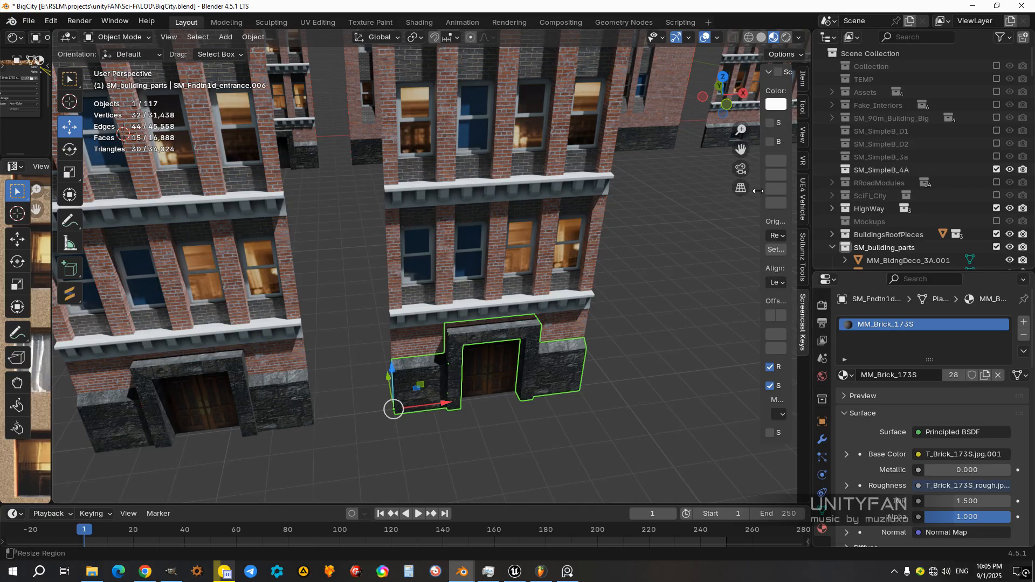
pyautogui.moveTo(758, 191); pyautogui.dragTo(698, 151)
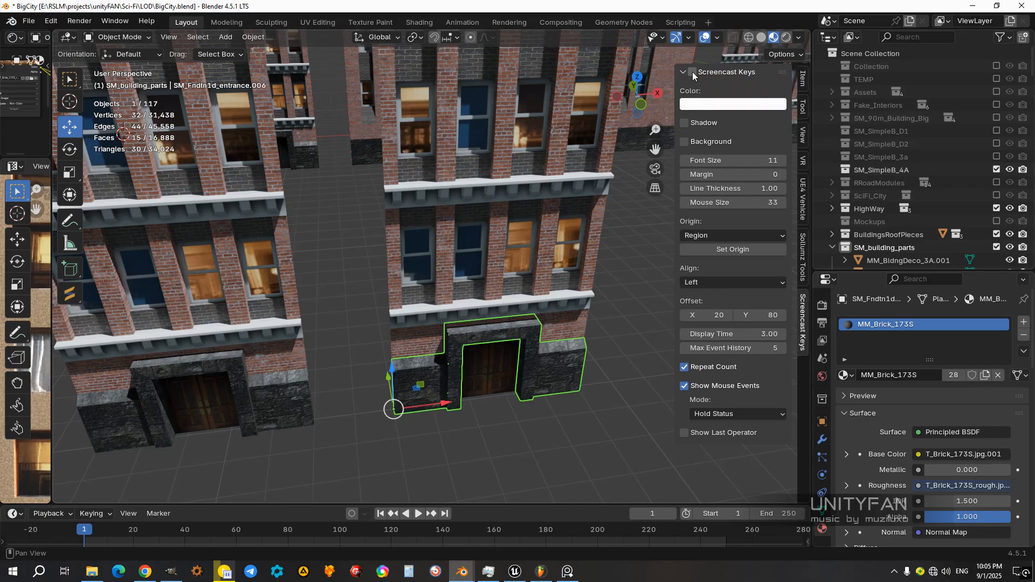
pyautogui.moveTo(674, 123); pyautogui.dragTo(798, 127)
pyautogui.moveTo(462, 324); pyautogui.dragTo(483, 315, button='middle')
# Step: Delete the stone base with its door frame and the wooden door from the separated facade copy
pyautogui.scroll(2, 483, 315)
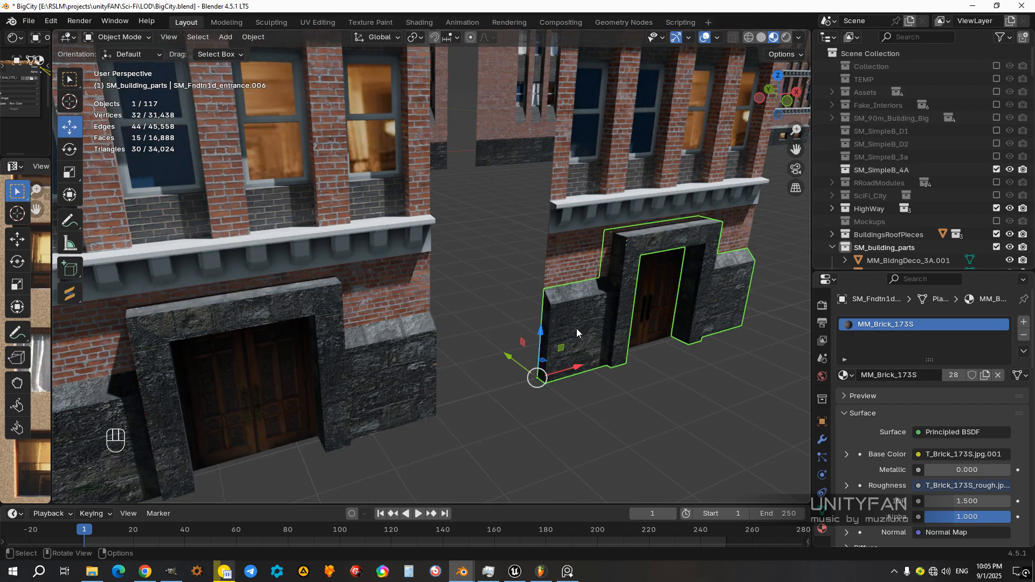
pyautogui.moveTo(576, 328); pyautogui.dragTo(527, 326, button='middle')
pyautogui.press('x')
pyautogui.click(525, 324)
pyautogui.click(533, 301)
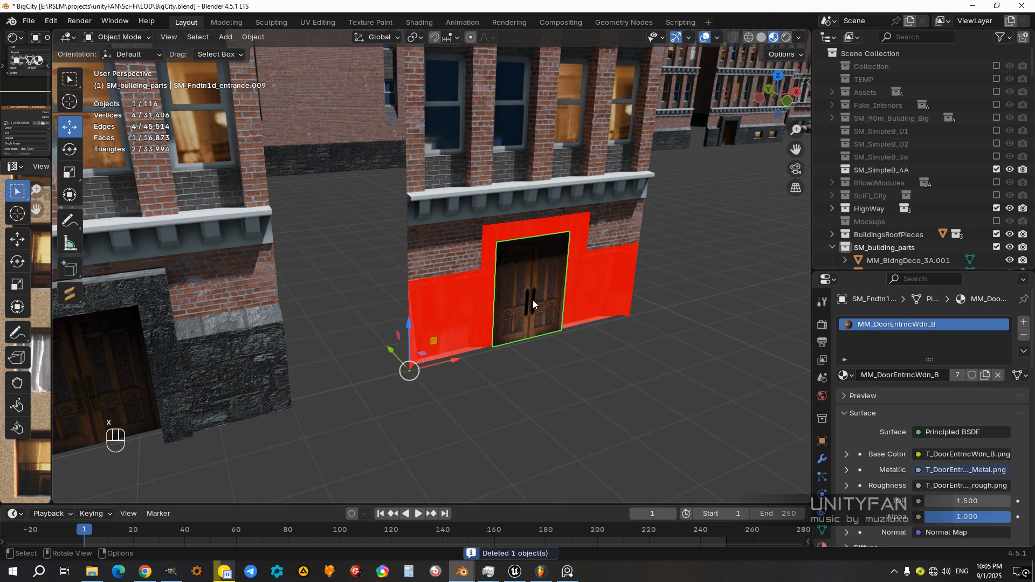
pyautogui.press('x')
pyautogui.click(533, 300)
pyautogui.scroll(-2, 534, 299)
pyautogui.moveTo(535, 299); pyautogui.dragTo(496, 281, button='middle')
# Step: Set snapping to Vertex and lower the doorway opening's top edge in the brick mesh to the brick strip's bottom edge
pyautogui.click(470, 260)
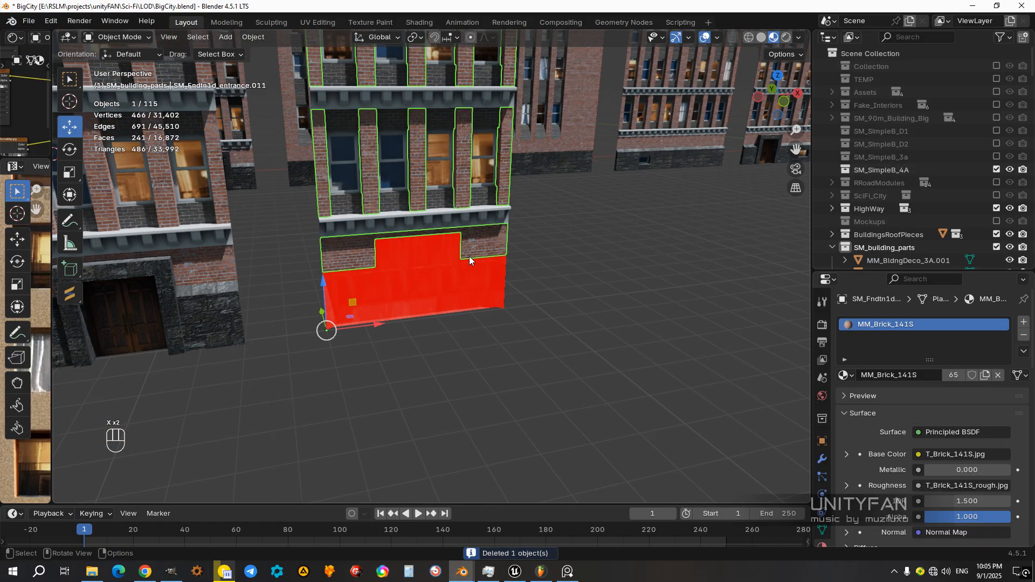
pyautogui.scroll(5, 485, 255)
pyautogui.press('Tab')
pyautogui.moveTo(548, 247); pyautogui.dragTo(328, 80, button='middle')
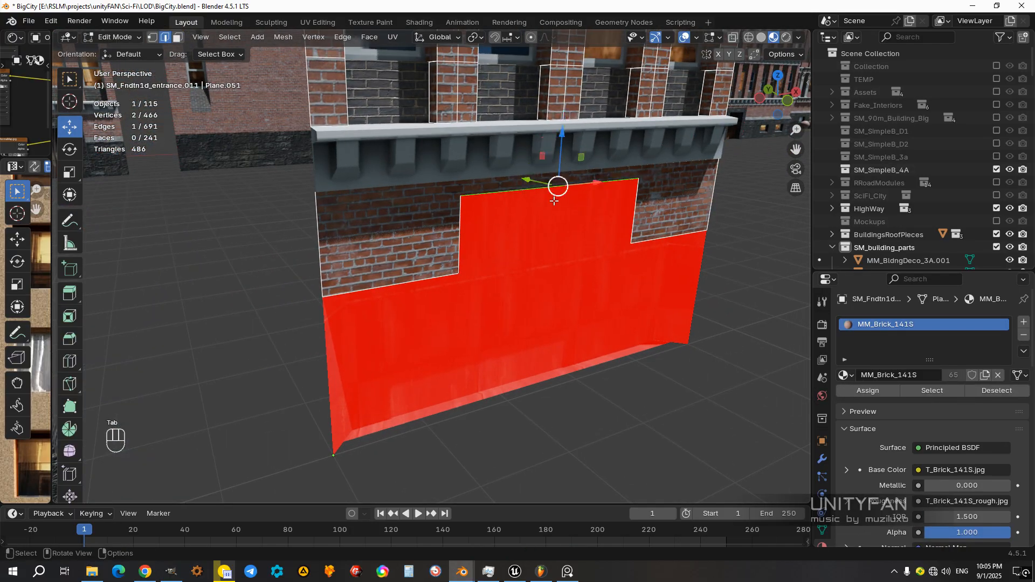
pyautogui.moveTo(554, 201); pyautogui.dragTo(523, 175, button='middle')
pyautogui.moveTo(490, 153); pyautogui.dragTo(500, 195)
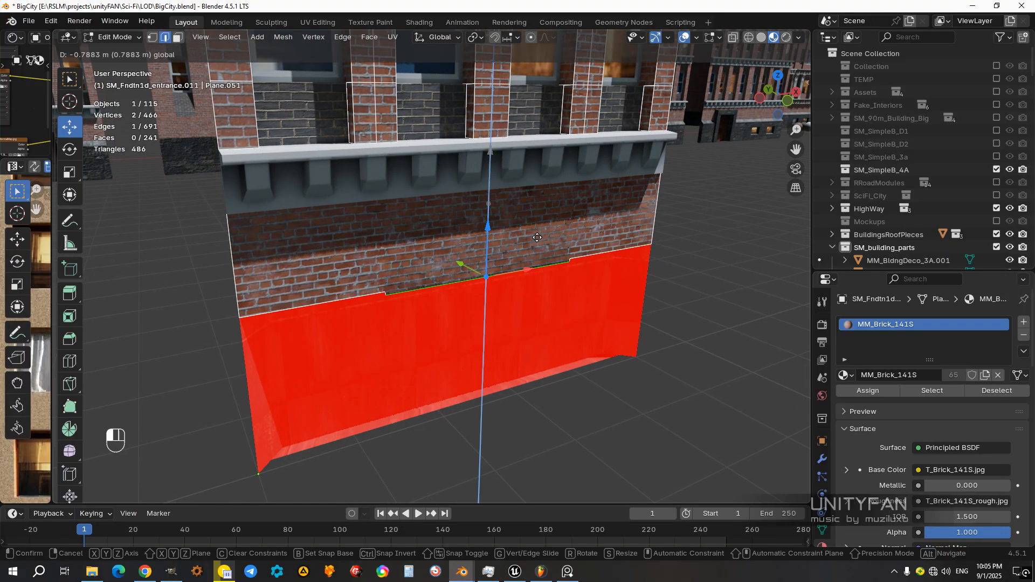
pyautogui.hotkey('ctrl', 'z')
pyautogui.click(509, 38)
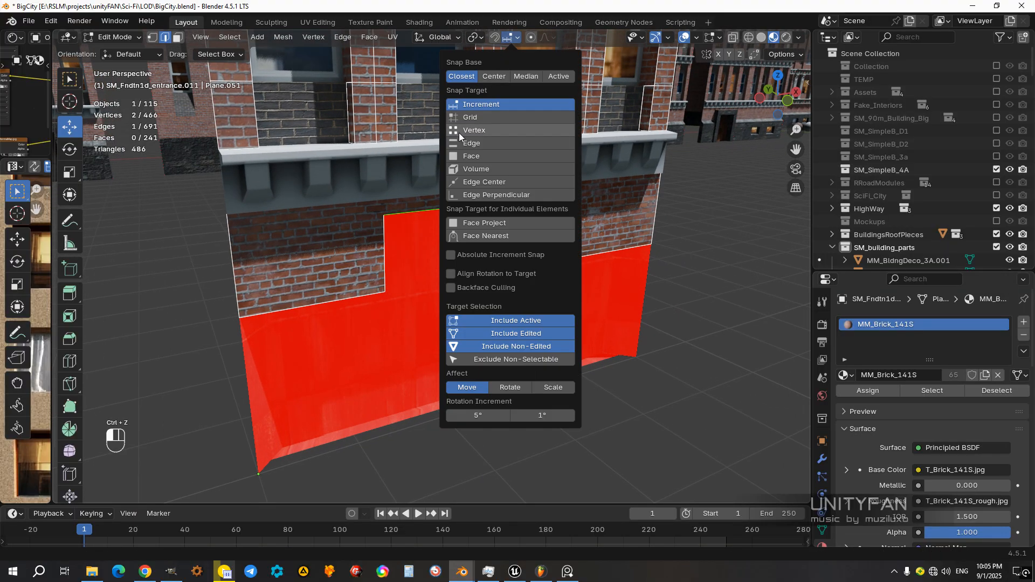
pyautogui.click(454, 133)
pyautogui.moveTo(491, 153); pyautogui.dragTo(569, 262)
pyautogui.moveTo(569, 266); pyautogui.dragTo(565, 275, button='middle')
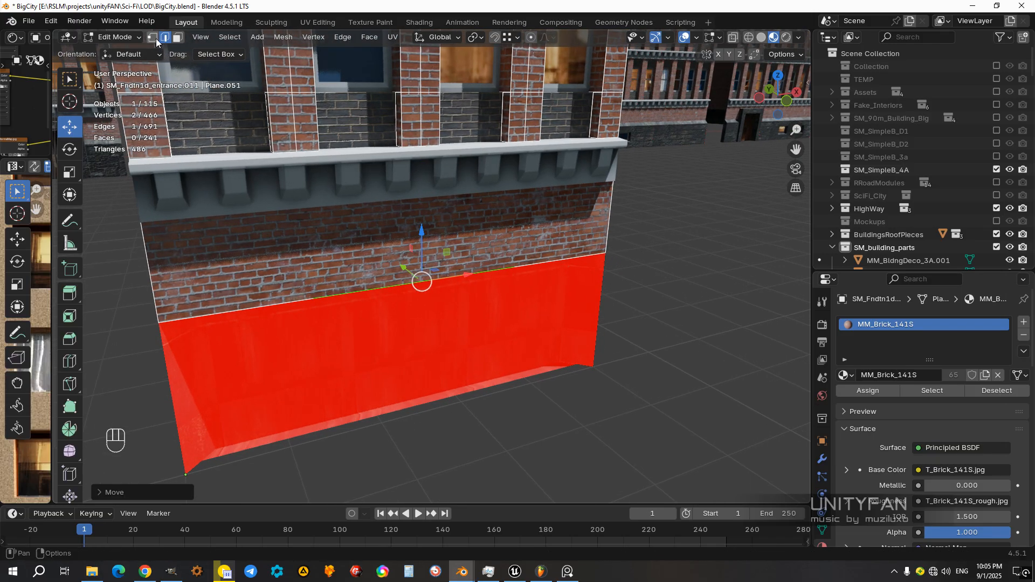
# Step: Dissolve the four leftover doorway vertices along the brick strip's bottom edge and leave mesh editing
pyautogui.click(428, 303)
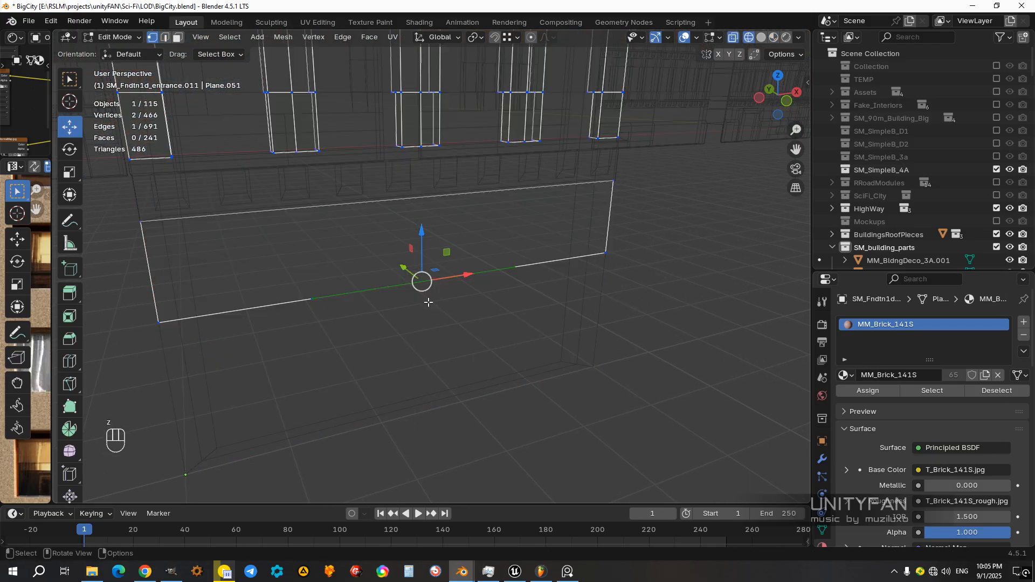
pyautogui.moveTo(526, 337); pyautogui.dragTo(302, 249)
pyautogui.moveTo(425, 286); pyautogui.dragTo(469, 296, button='middle')
pyautogui.press('z')
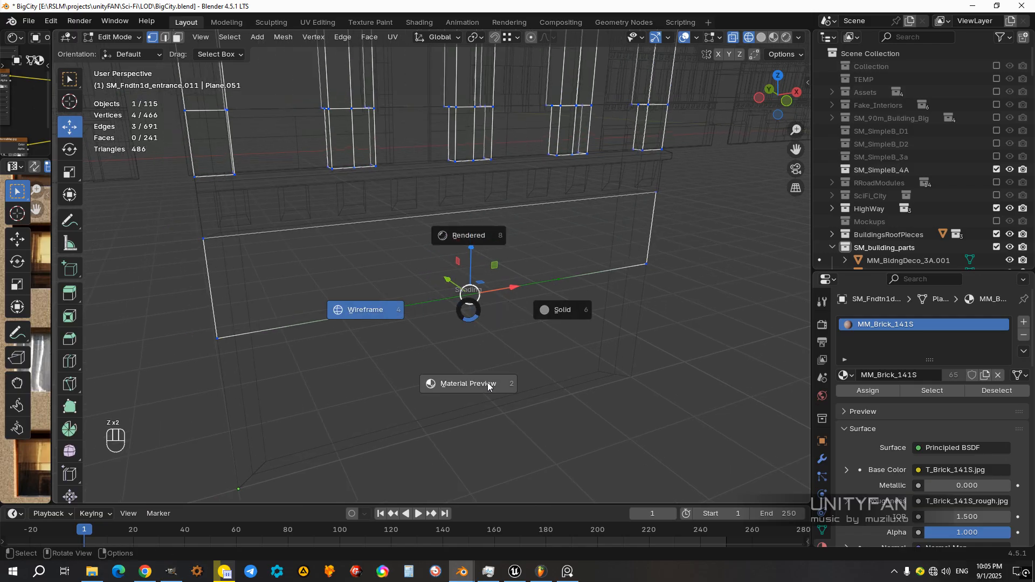
pyautogui.click(483, 389)
pyautogui.press('x')
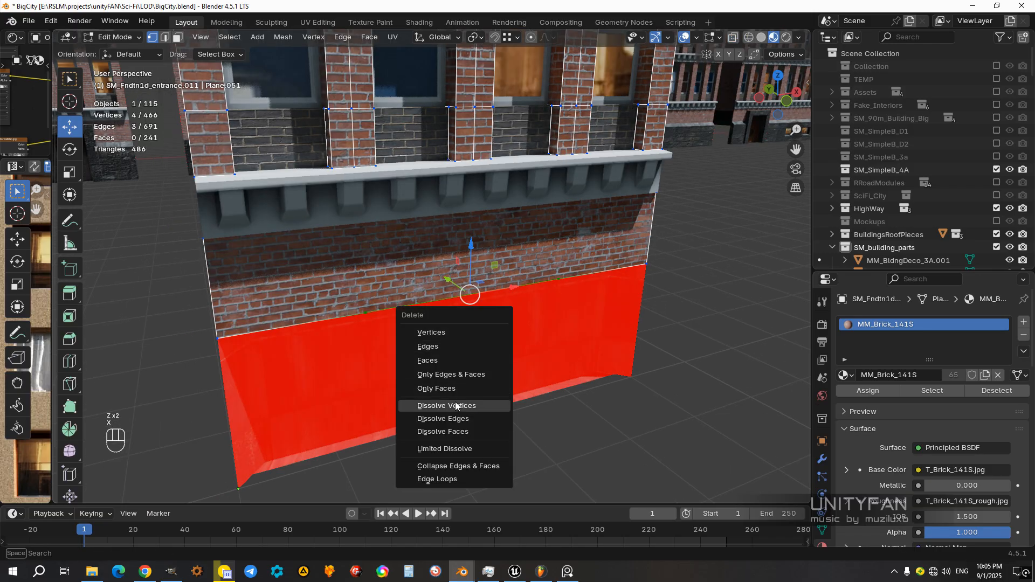
pyautogui.click(458, 404)
pyautogui.scroll(-5, 493, 353)
pyautogui.moveTo(493, 353); pyautogui.dragTo(517, 345, button='middle')
pyautogui.press('Tab')
pyautogui.click(501, 351)
pyautogui.scroll(-3, 525, 337)
pyautogui.keyDown('shift'); pyautogui.moveTo(518, 345); pyautogui.dragTo(546, 386, button='middle'); pyautogui.keyUp('shift')
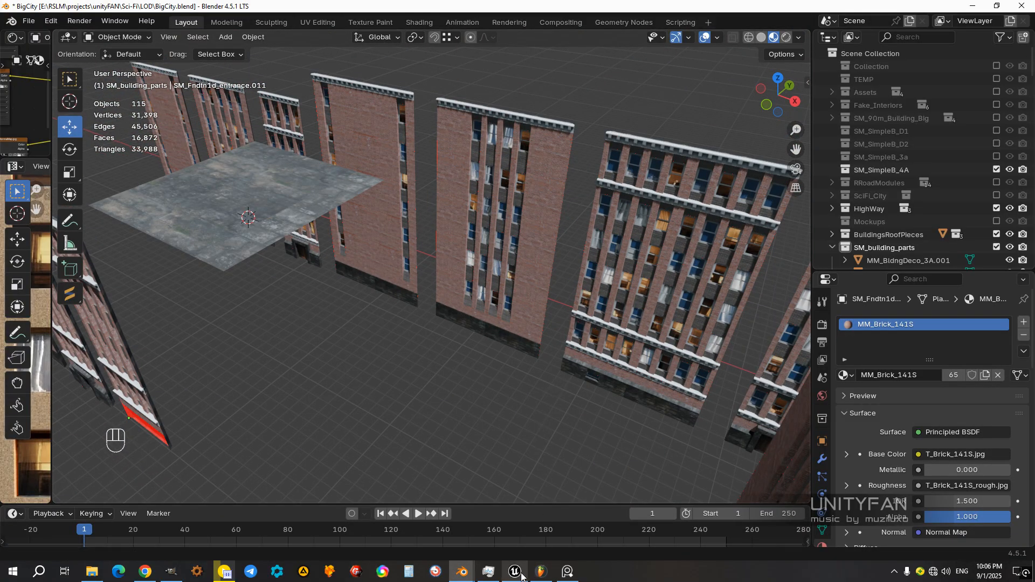
pyautogui.moveTo(491, 364); pyautogui.dragTo(420, 327, button='middle')
pyautogui.scroll(4, 516, 329)
pyautogui.click(504, 331)
pyautogui.scroll(-3, 503, 344)
pyautogui.press('Tab')
pyautogui.scroll(-2, 558, 264)
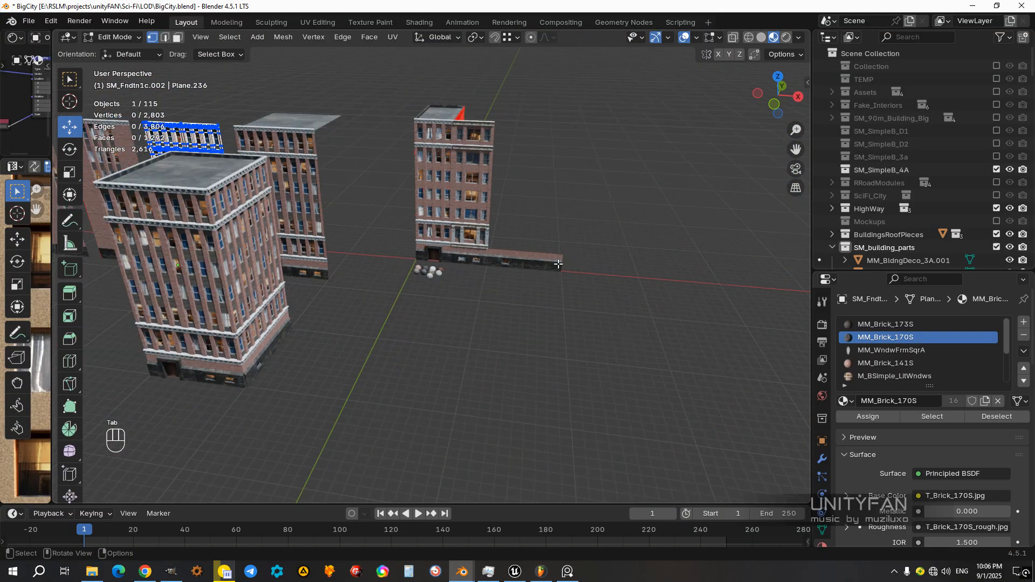
pyautogui.press('Tab')
# Step: Duplicate the loose doorless foundation piece at the end of the low wall and set snapping to Increment
pyautogui.click(558, 263)
pyautogui.moveTo(558, 263); pyautogui.dragTo(568, 322, button='middle')
pyautogui.hotkey('shift', 'd')
pyautogui.press('x')
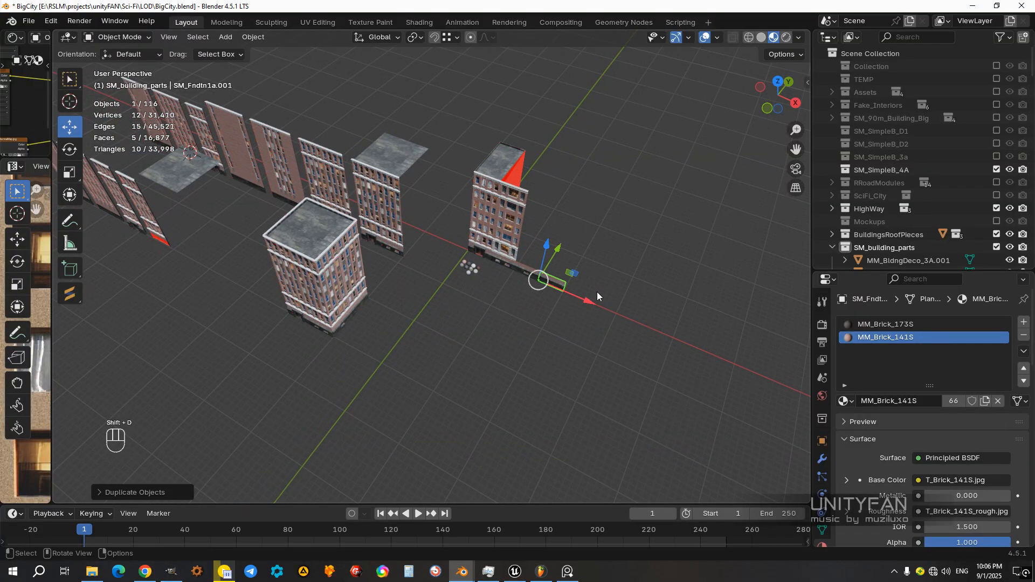
pyautogui.press('ctrl')
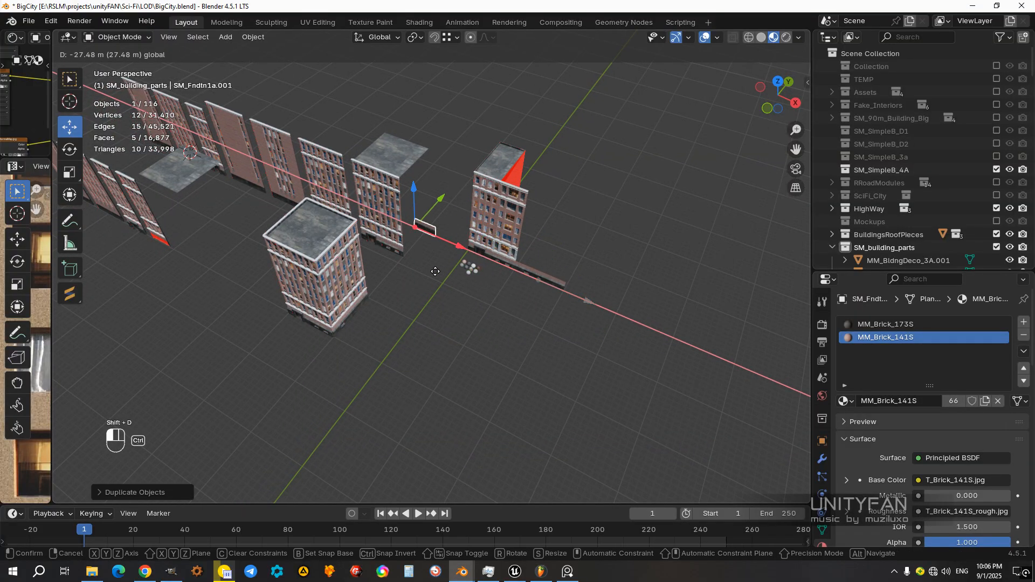
pyautogui.click(439, 274)
pyautogui.click(453, 38)
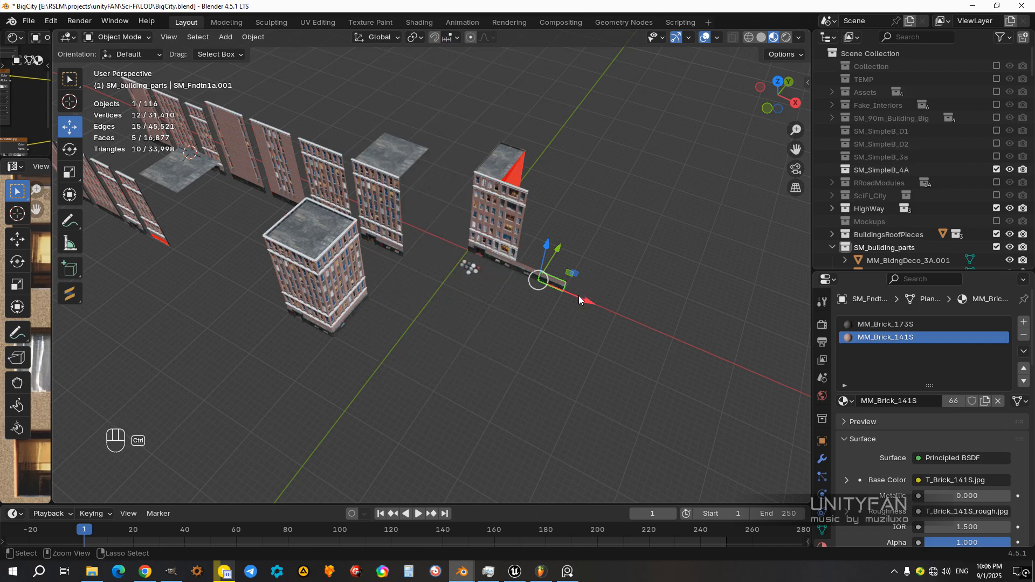
# Step: Move the foundation duplicate along Y and X until it sits beside the open base of the doorless facade
pyautogui.hotkey('shift', 'd')
pyautogui.press('x')
pyautogui.press('ctrl')
pyautogui.press('y')
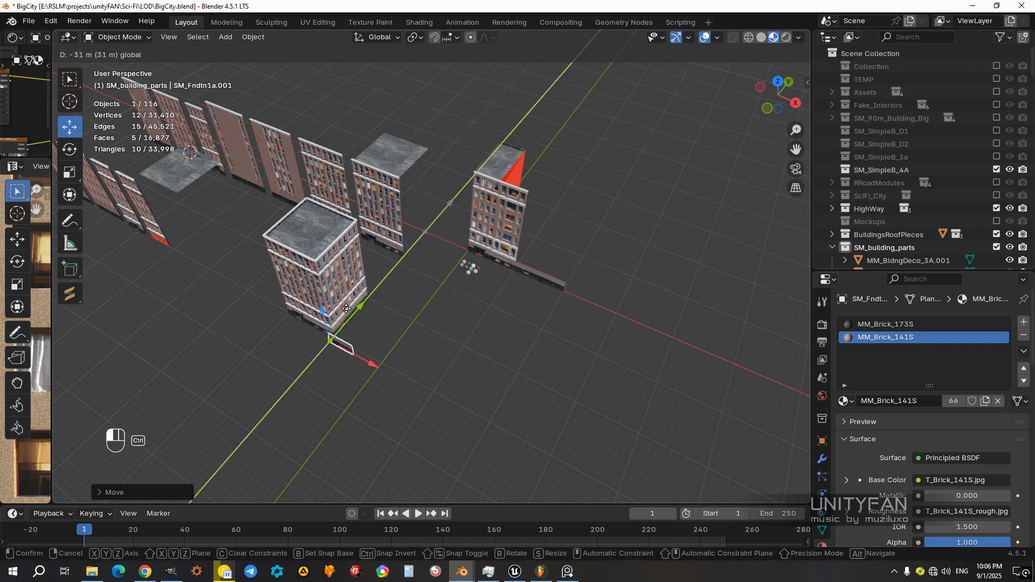
pyautogui.click(355, 304)
pyautogui.moveTo(344, 365); pyautogui.dragTo(594, 326, button='middle')
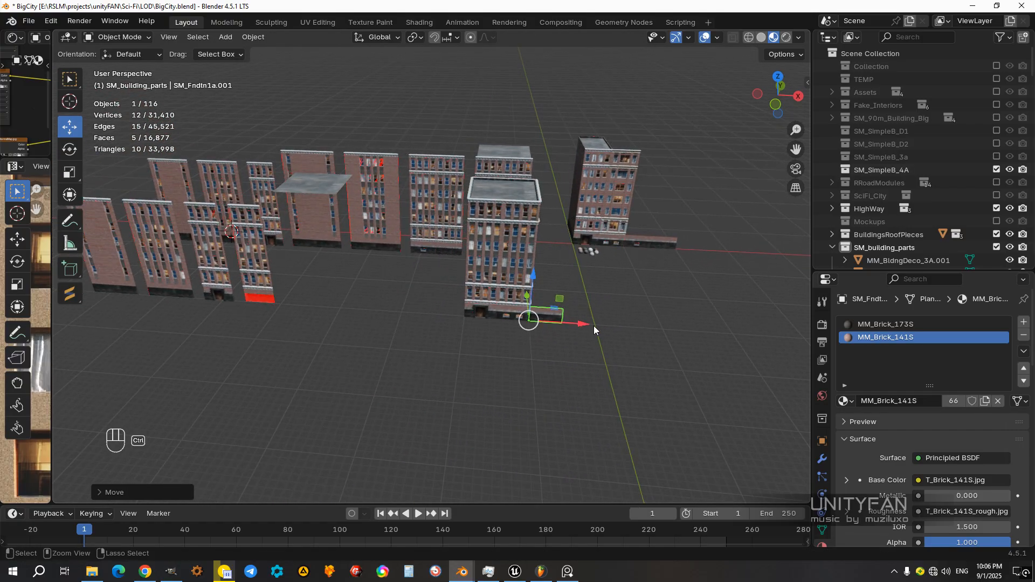
pyautogui.keyDown('ctrl'); pyautogui.moveTo(326, 329); pyautogui.dragTo(326, 328); pyautogui.keyUp('ctrl')
pyautogui.keyDown('shift'); pyautogui.moveTo(402, 323); pyautogui.dragTo(506, 309, button='middle'); pyautogui.keyUp('shift')
pyautogui.scroll(8, 517, 280)
pyautogui.scroll(2, 507, 309)
pyautogui.keyDown('ctrl'); pyautogui.moveTo(620, 270); pyautogui.dragTo(581, 274); pyautogui.keyUp('ctrl')
pyautogui.scroll(4, 539, 293)
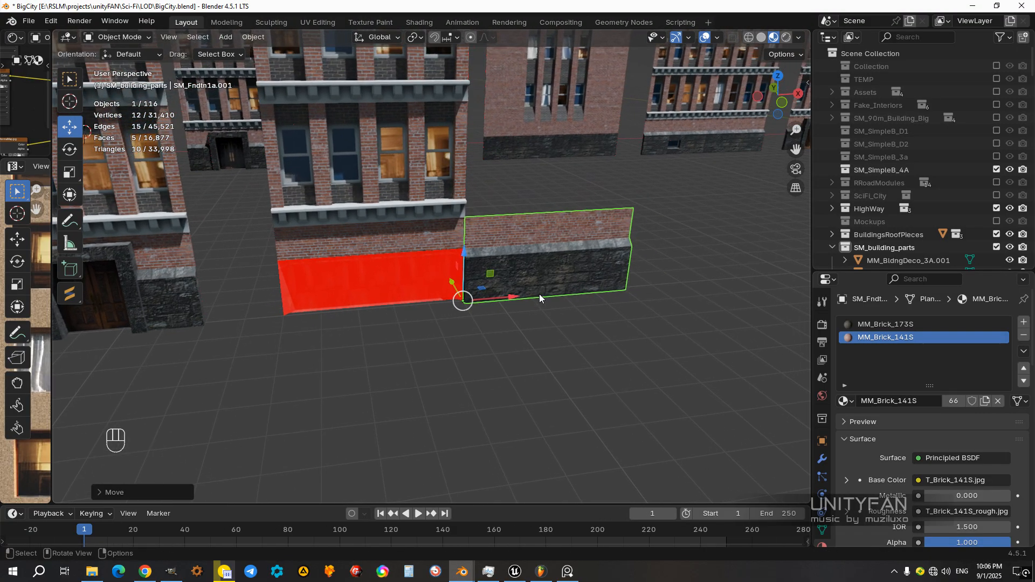
# Step: Delete the upper brick face from the foundation duplicate, keeping only its stone base
pyautogui.press('Tab')
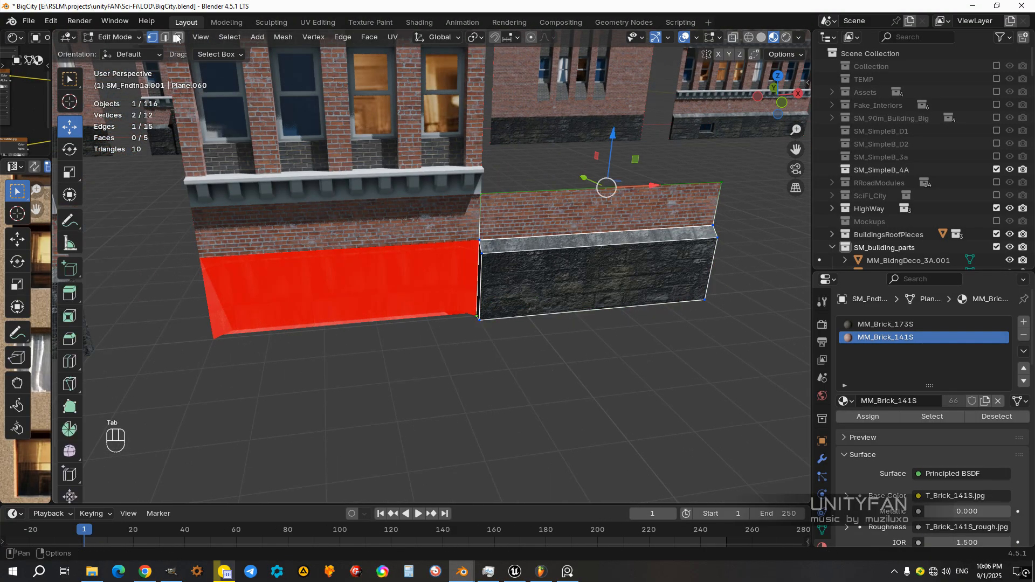
pyautogui.click(595, 218)
pyautogui.press('x')
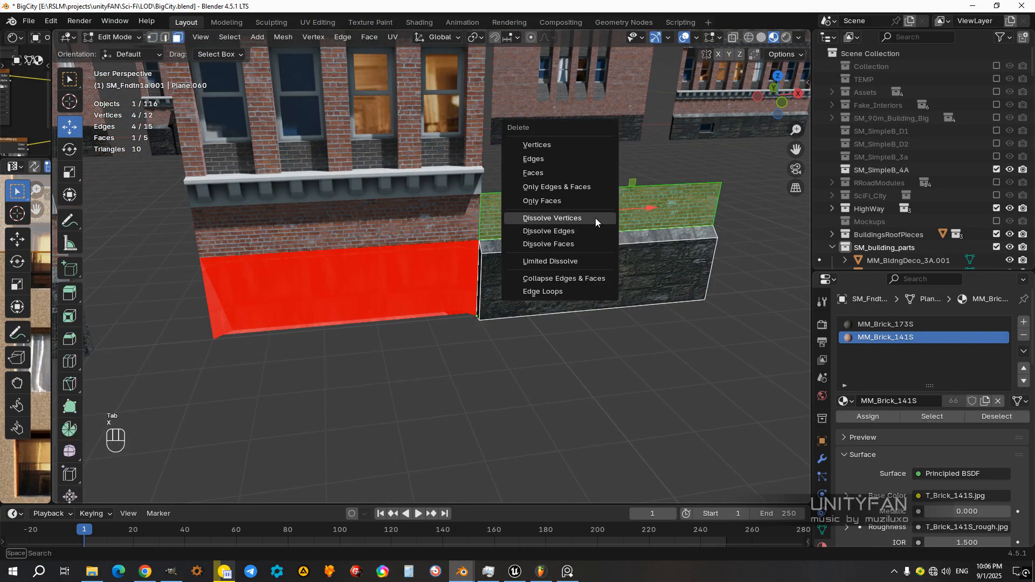
pyautogui.click(551, 174)
pyautogui.press('Tab')
# Step: Slide the stone base along X under the doorless facade's brick strip to fill the opening
pyautogui.keyDown('ctrl'); pyautogui.moveTo(516, 310); pyautogui.dragTo(258, 342); pyautogui.keyUp('ctrl')
pyautogui.moveTo(259, 342); pyautogui.dragTo(318, 333, button='middle')
pyautogui.scroll(-2, 334, 323)
pyautogui.click(460, 237)
pyautogui.scroll(5, 462, 255)
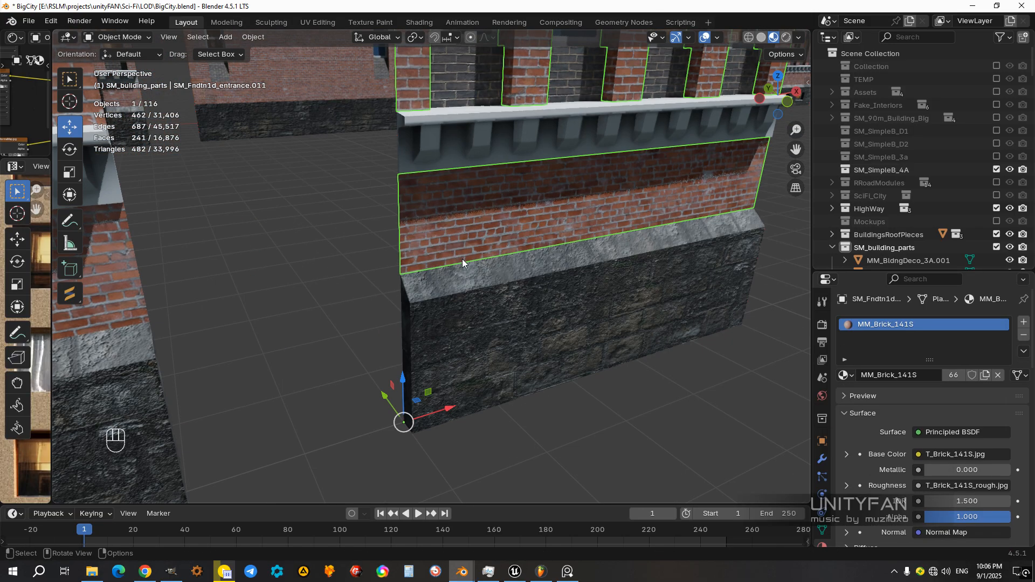
# Step: Select all the pieces of the doorless facade together with its stone base and join them into one object
pyautogui.scroll(-10, 465, 280)
pyautogui.moveTo(525, 260); pyautogui.dragTo(538, 325, button='middle')
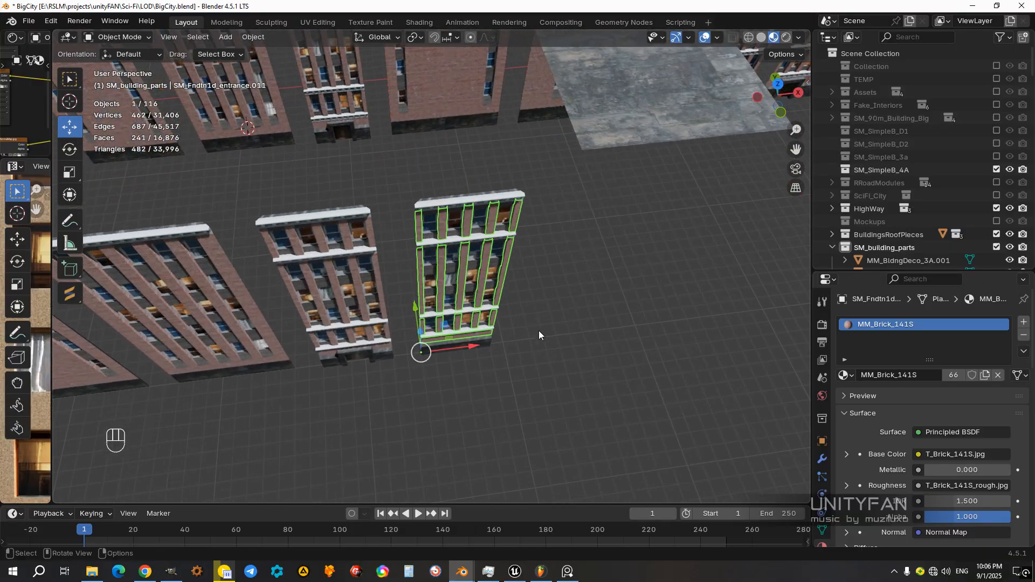
pyautogui.moveTo(526, 352); pyautogui.dragTo(423, 178)
pyautogui.scroll(8, 521, 337)
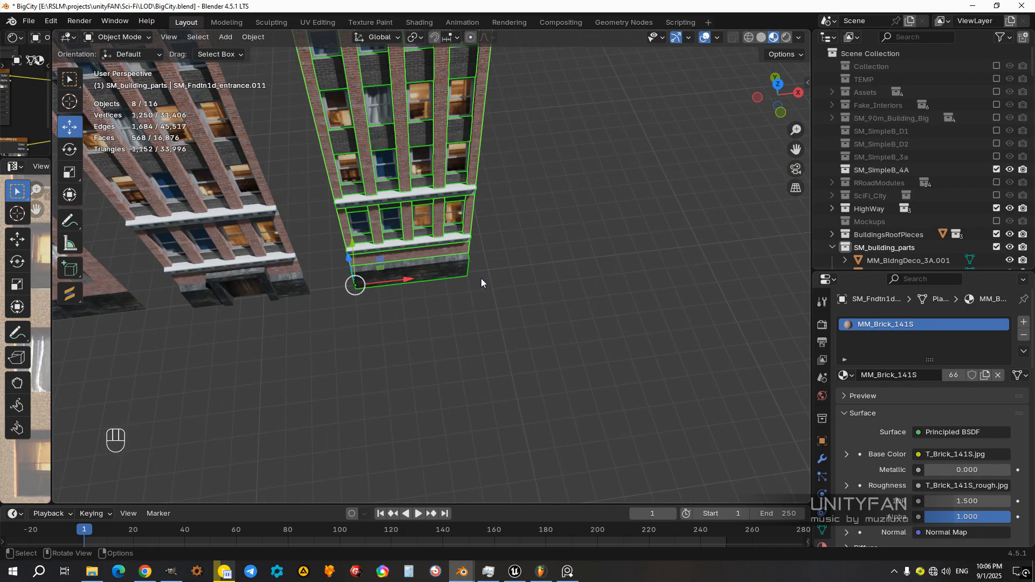
pyautogui.scroll(2, 550, 242)
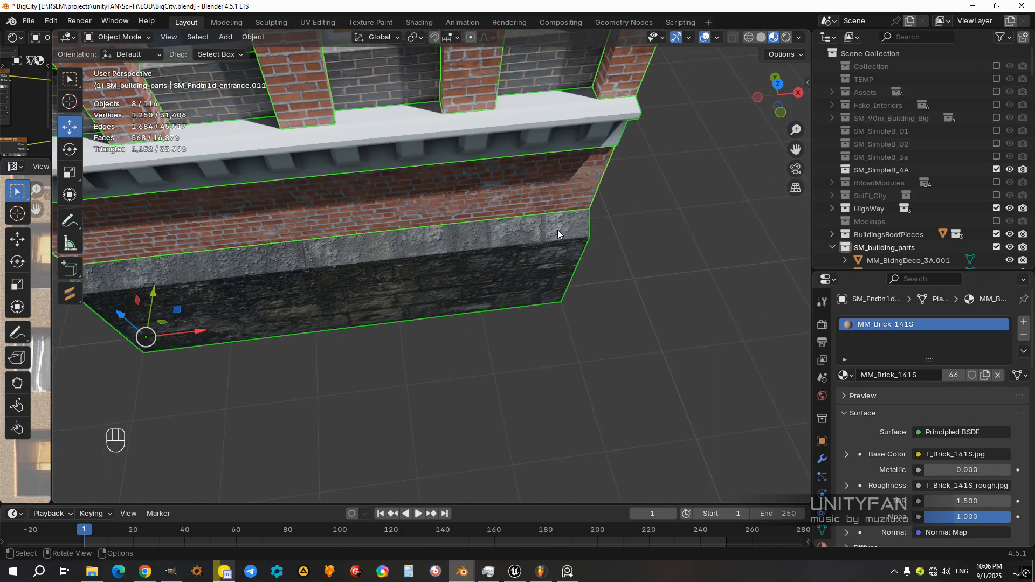
pyautogui.keyDown('shift'); pyautogui.click(561, 192); pyautogui.keyUp('shift')
pyautogui.moveTo(558, 198); pyautogui.dragTo(406, 325, button='middle')
pyautogui.keyDown('shift'); pyautogui.click(397, 271); pyautogui.keyUp('shift')
pyautogui.scroll(-1, 526, 303)
pyautogui.hotkey('ctrl', 'j')
pyautogui.click(590, 380)
pyautogui.scroll(1, 405, 326)
pyautogui.moveTo(476, 367); pyautogui.dragTo(298, 385, button='middle')
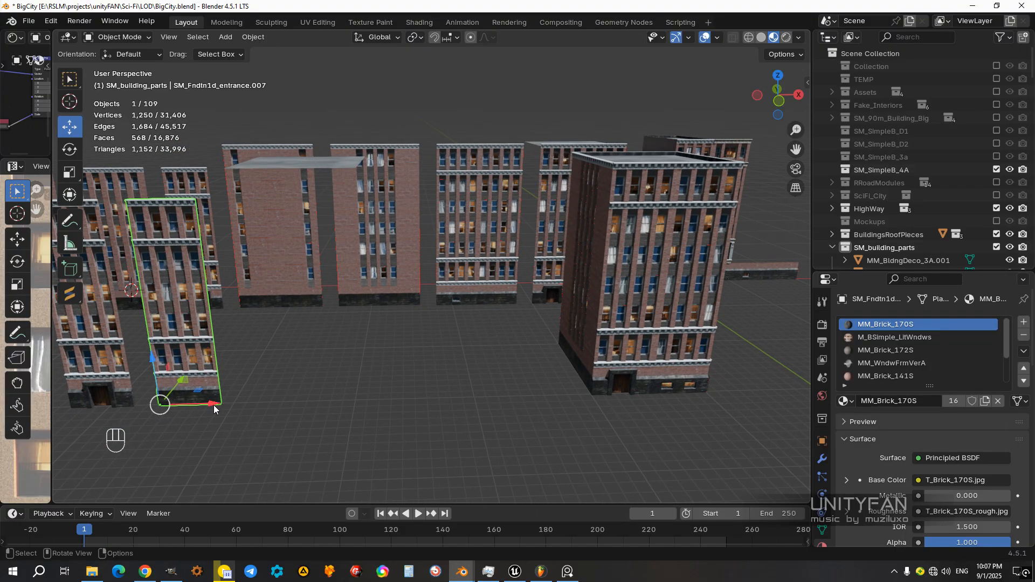
# Step: Duplicate the joined doorless facade and try the copy along X against the finished building's front wall
pyautogui.moveTo(314, 401); pyautogui.dragTo(400, 393, button='middle')
pyautogui.moveTo(403, 390); pyautogui.dragTo(231, 380, button='middle')
pyautogui.hotkey('shift', 'd')
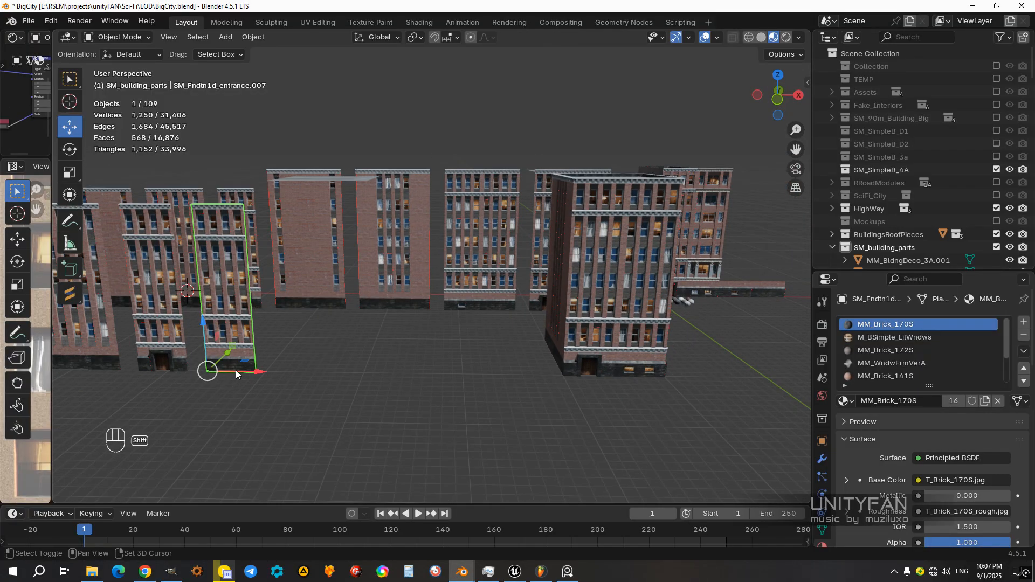
pyautogui.rightClick(333, 379)
pyautogui.moveTo(259, 371); pyautogui.dragTo(605, 371)
pyautogui.keyDown('shift'); pyautogui.moveTo(560, 380); pyautogui.dragTo(492, 400, button='middle'); pyautogui.keyUp('shift')
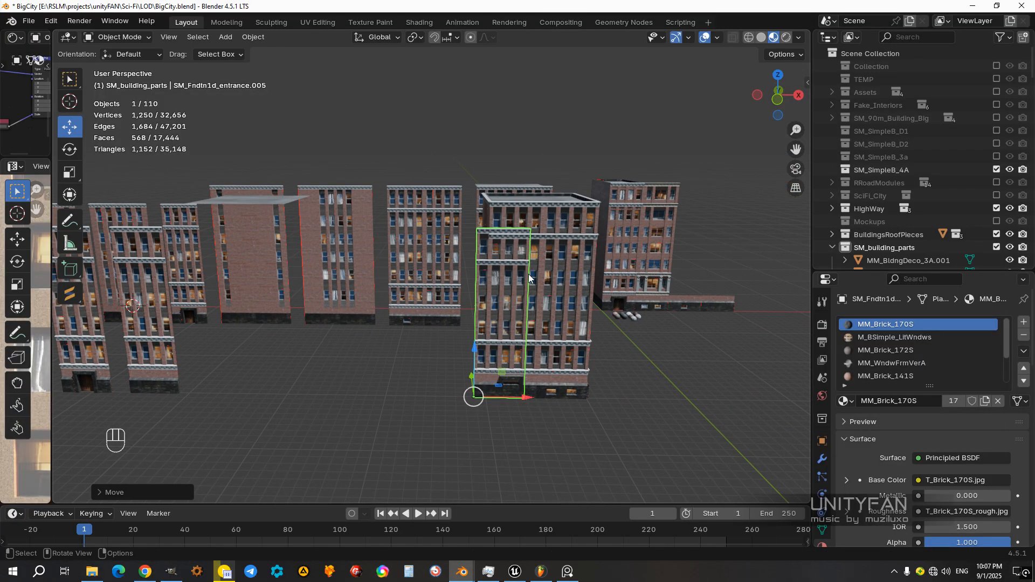
# Step: Try raising the facade copy to stand above the finished building's roofline
pyautogui.moveTo(493, 377); pyautogui.dragTo(534, 182)
pyautogui.keyDown('shift'); pyautogui.moveTo(542, 229); pyautogui.dragTo(487, 258, button='middle'); pyautogui.keyUp('shift')
pyautogui.scroll(4, 537, 313)
pyautogui.press('g')
pyautogui.moveTo(467, 258); pyautogui.dragTo(468, 262)
pyautogui.click(636, 263)
# Step: Delete the trial facade copy above the building
pyautogui.moveTo(566, 294); pyautogui.dragTo(531, 311, button='middle')
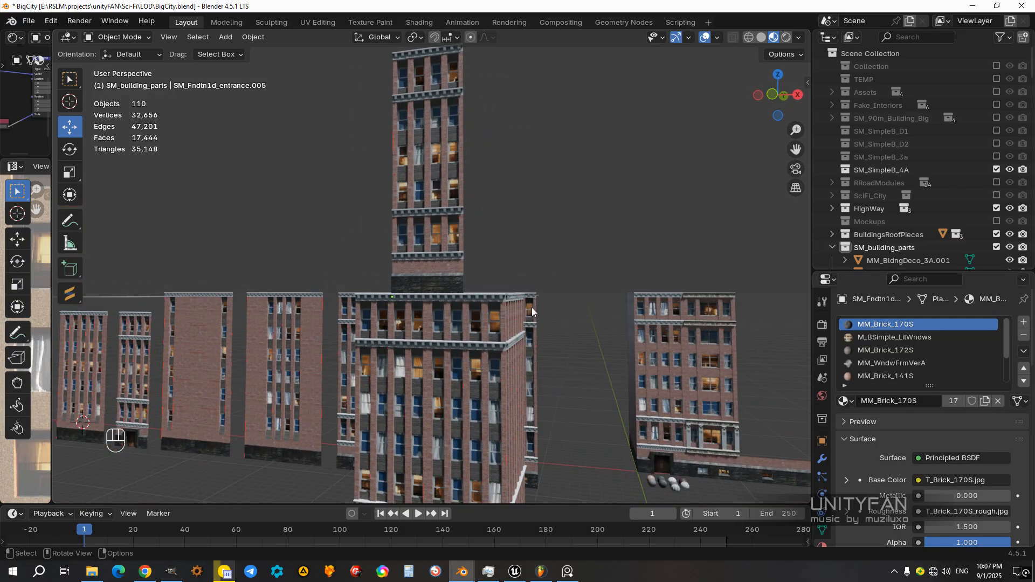
pyautogui.scroll(2, 531, 311)
pyautogui.click(434, 271)
pyautogui.moveTo(434, 279); pyautogui.dragTo(509, 263, button='middle')
pyautogui.press('x')
pyautogui.click(498, 261)
# Step: Move the many-windowed side wall along X to the far end of the doorless facade
pyautogui.scroll(-5, 479, 311)
pyautogui.moveTo(480, 311); pyautogui.dragTo(402, 318, button='middle')
pyautogui.moveTo(443, 378); pyautogui.dragTo(531, 300, button='middle')
pyautogui.scroll(4, 532, 302)
pyautogui.moveTo(447, 306); pyautogui.dragTo(355, 348, button='middle')
pyautogui.click(322, 332)
pyautogui.keyDown('ctrl'); pyautogui.moveTo(309, 345); pyautogui.dragTo(539, 346); pyautogui.keyUp('ctrl')
pyautogui.moveTo(538, 346); pyautogui.dragTo(534, 354, button='middle')
# Step: Rotate the many-windowed side wall 90° in top view so it runs back from the facade's corner
pyautogui.press('KP_7')
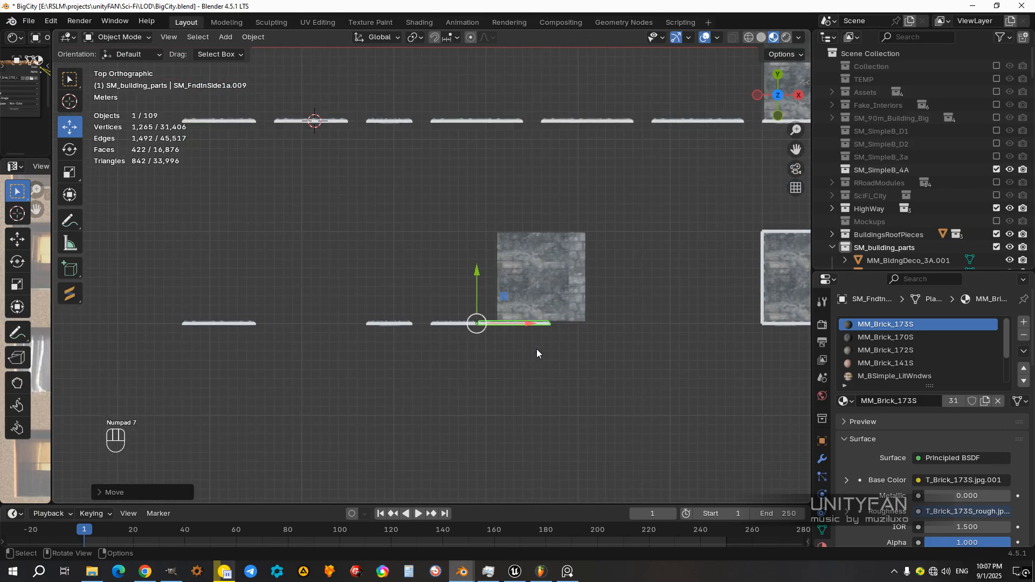
pyautogui.scroll(3, 536, 348)
pyautogui.press('r')
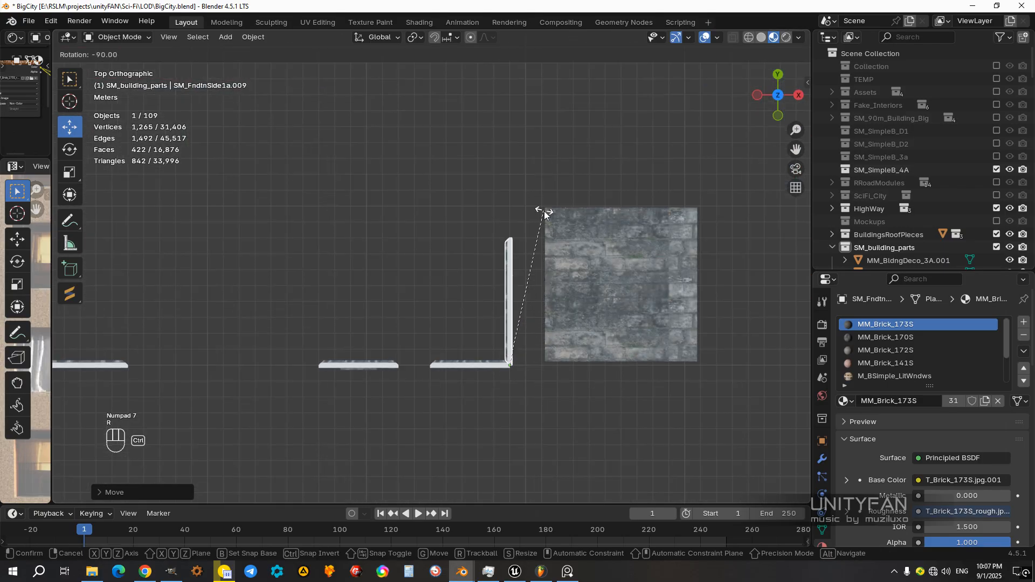
pyautogui.click(544, 215)
# Step: Move the mostly blank brick side wall along X to the doorless facade's other corner
pyautogui.moveTo(544, 215); pyautogui.dragTo(276, 380, button='middle')
pyautogui.click(264, 353)
pyautogui.keyDown('ctrl'); pyautogui.moveTo(239, 385); pyautogui.dragTo(575, 366); pyautogui.keyUp('ctrl')
pyautogui.moveTo(588, 369); pyautogui.dragTo(461, 382, button='middle')
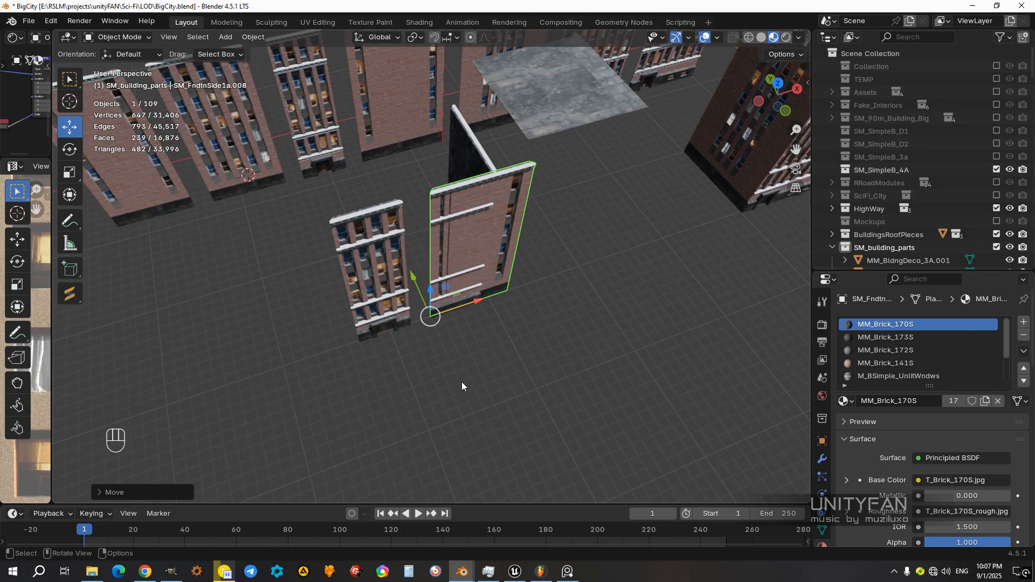
# Step: Rotate the mostly blank side wall 90° in top view and slide it back along Y, parallel to the windowed side wall
pyautogui.press('KP_7')
pyautogui.scroll(4, 499, 341)
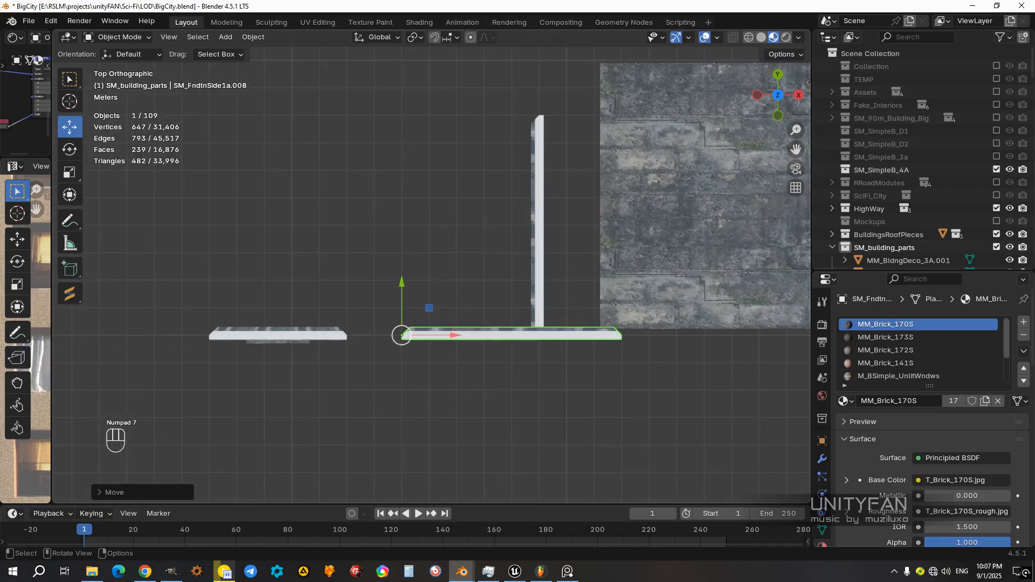
pyautogui.press('r')
pyautogui.click(432, 418)
pyautogui.moveTo(432, 418); pyautogui.dragTo(570, 387, button='middle')
pyautogui.keyDown('ctrl'); pyautogui.moveTo(467, 370); pyautogui.dragTo(316, 378); pyautogui.keyUp('ctrl')
pyautogui.moveTo(316, 377); pyautogui.dragTo(533, 350, button='middle')
# Step: Duplicate the doorless facade along Y to the rear ends of the two side walls
pyautogui.click(377, 339)
pyautogui.scroll(-2, 413, 338)
pyautogui.scroll(3, 392, 338)
pyautogui.press('KP_7')
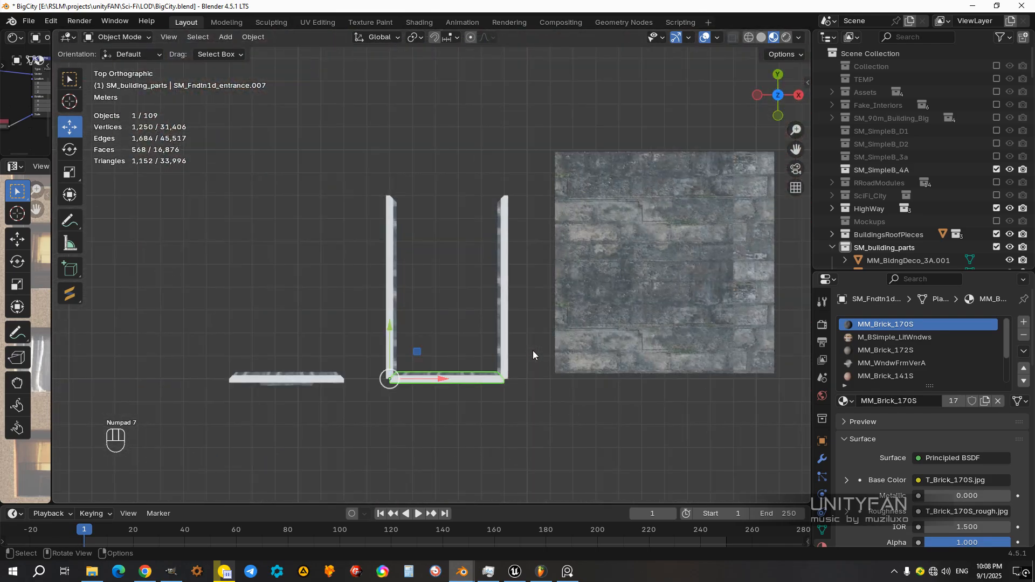
pyautogui.hotkey('shift', 'd')
pyautogui.press('y')
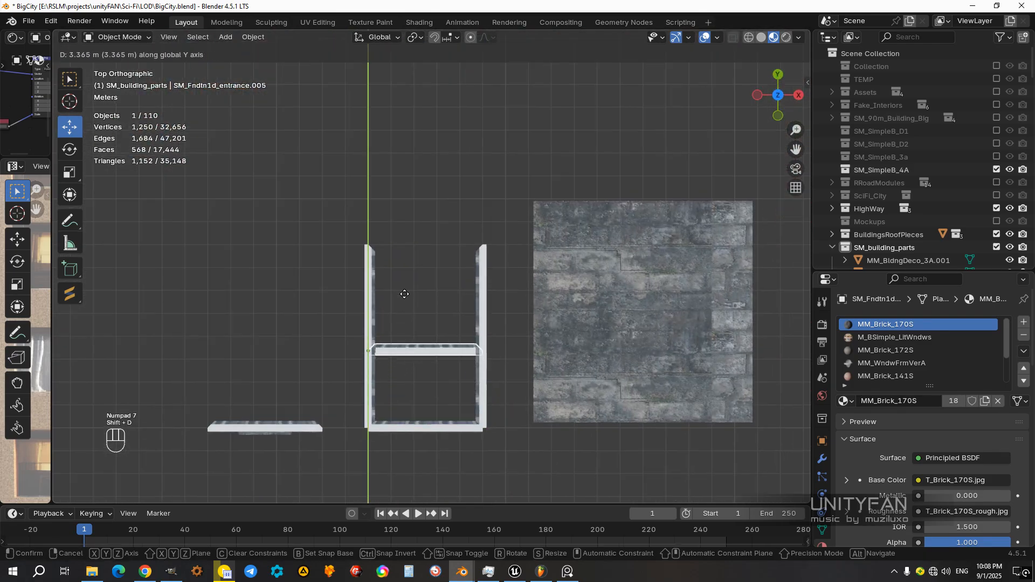
pyautogui.click(405, 206)
# Step: Rotate the facade duplicate 180° and move it along X to close the building's back side
pyautogui.press('r')
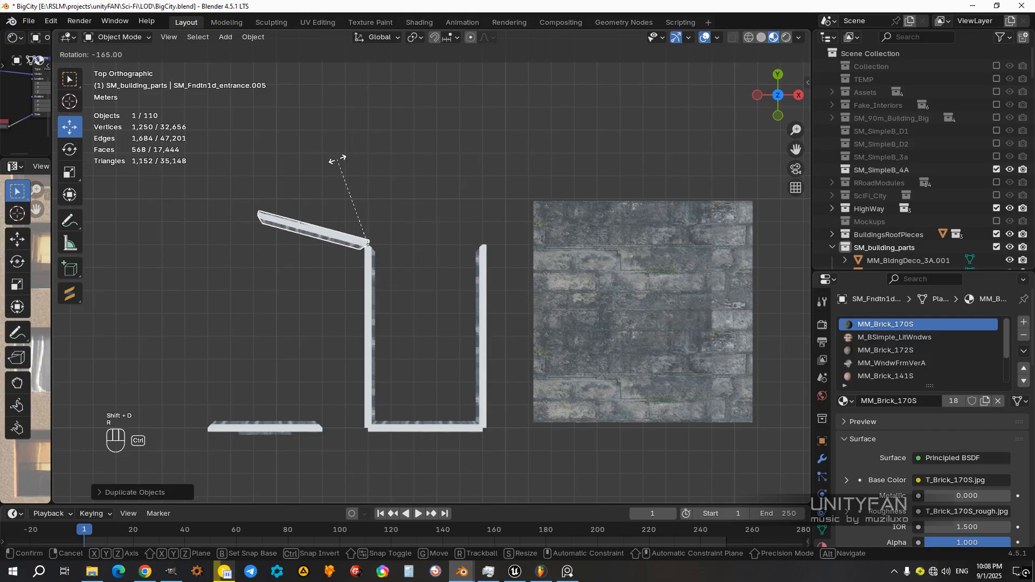
pyautogui.click(317, 175)
pyautogui.press('g')
pyautogui.press('x')
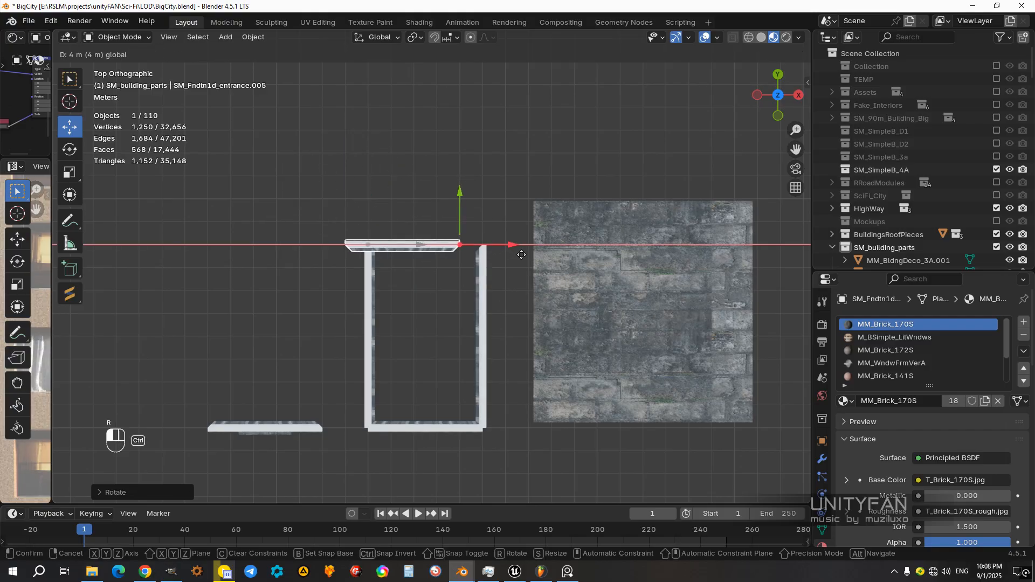
pyautogui.click(521, 254)
# Step: Inspect the closed four-wall building and the neighbouring entrance facade from several angles
pyautogui.moveTo(516, 261); pyautogui.dragTo(482, 312, button='middle')
pyautogui.scroll(2, 503, 300)
pyautogui.click(395, 330)
pyautogui.scroll(-4, 495, 379)
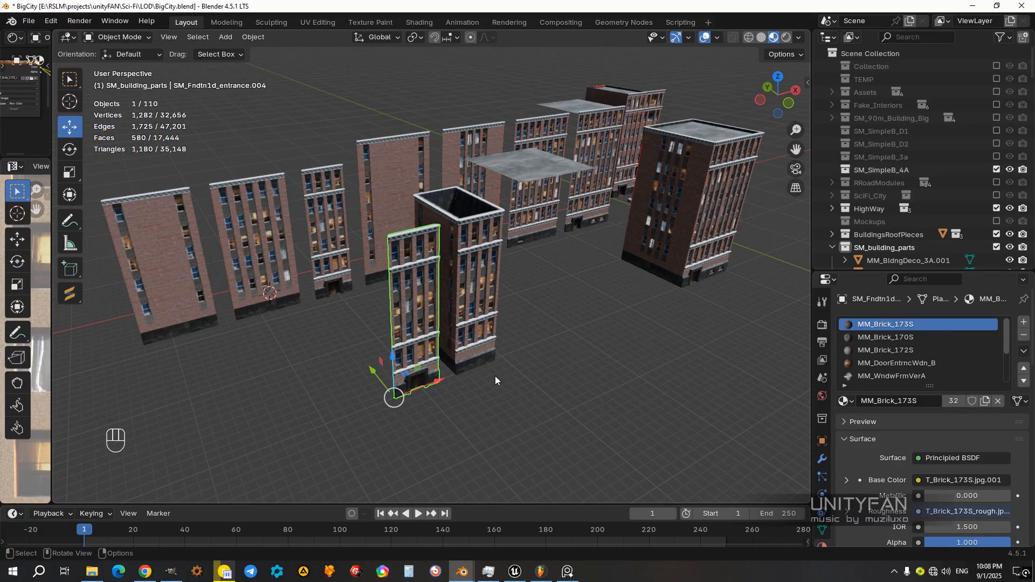
pyautogui.moveTo(495, 377); pyautogui.dragTo(466, 384, button='middle')
pyautogui.keyDown('ctrl'); pyautogui.moveTo(418, 378); pyautogui.dragTo(352, 387); pyautogui.keyUp('ctrl')
pyautogui.moveTo(476, 319); pyautogui.dragTo(455, 316, button='middle')
# Step: Move the loose roof plane in front wireframe view down to the top corner of the narrow building
pyautogui.click(497, 237)
pyautogui.click(503, 220)
pyautogui.moveTo(489, 270); pyautogui.dragTo(503, 312, button='middle')
pyautogui.scroll(2, 504, 280)
pyautogui.scroll(3, 477, 292)
pyautogui.scroll(2, 505, 312)
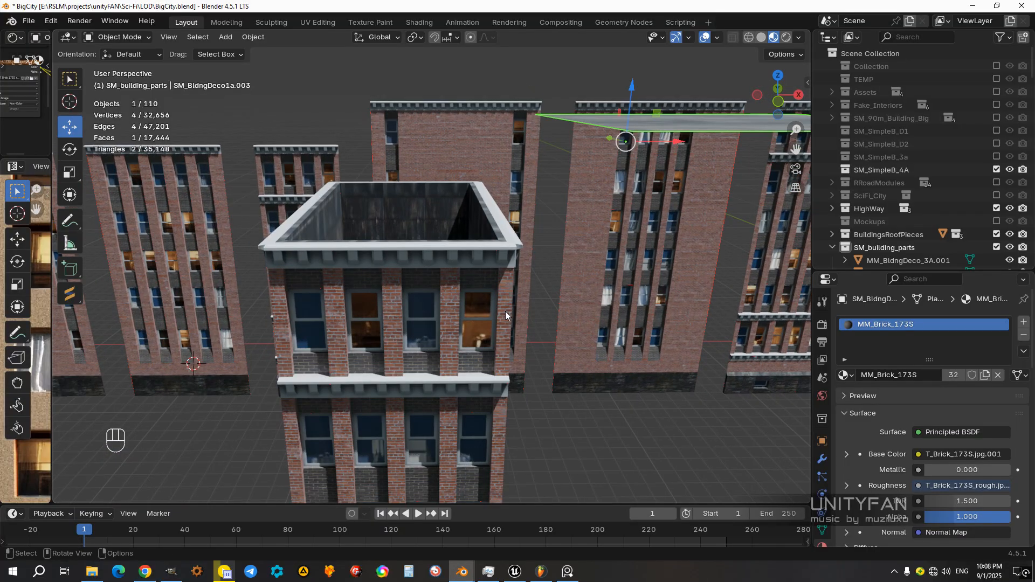
pyautogui.press('KP_3')
pyautogui.press('KP_1')
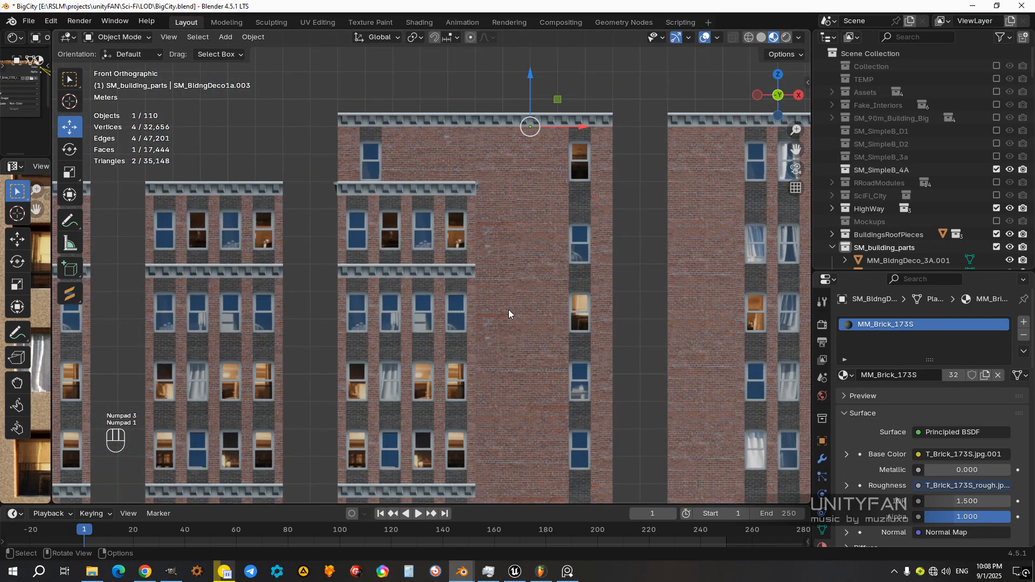
pyautogui.press('z')
pyautogui.click(358, 309)
pyautogui.keyDown('shift'); pyautogui.moveTo(449, 260); pyautogui.dragTo(464, 334, button='middle'); pyautogui.keyUp('shift')
pyautogui.scroll(1, 465, 332)
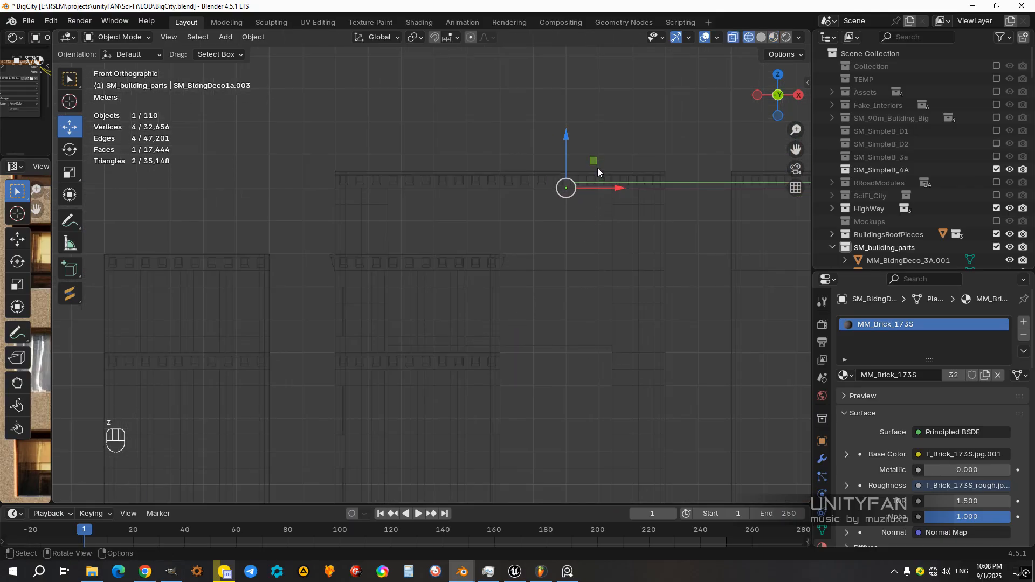
pyautogui.moveTo(595, 171)
pyautogui.keyDown('ctrl'); pyautogui.mouseDown()
pyautogui.moveTo(595, 241)
pyautogui.moveTo(375, 293)
pyautogui.mouseUp(); pyautogui.keyUp('ctrl')
# Step: Check the roof plane in solid shading, and lower it in front wireframe view to just below the cornice top
pyautogui.press('z')
pyautogui.click(525, 306)
pyautogui.moveTo(525, 306); pyautogui.dragTo(495, 281, button='middle')
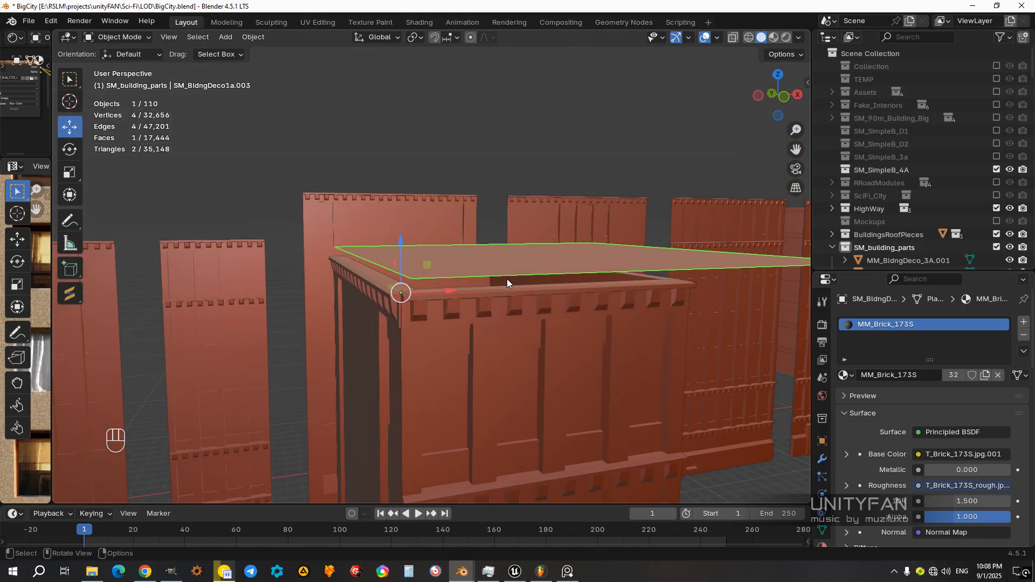
pyautogui.press('KP_3')
pyautogui.press('KP_1')
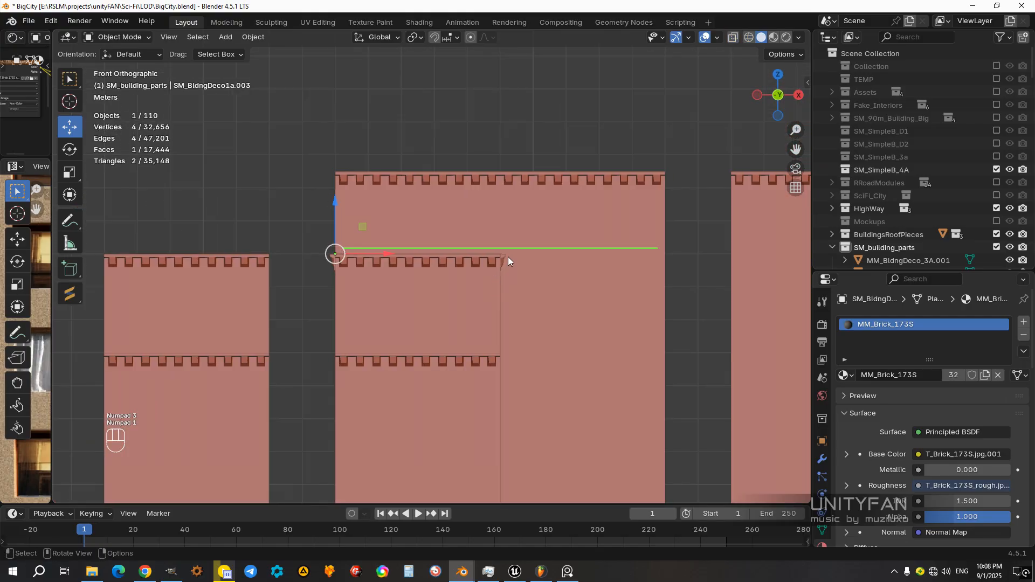
pyautogui.scroll(2, 470, 282)
pyautogui.press('z')
pyautogui.click(358, 281)
pyautogui.scroll(3, 316, 232)
pyautogui.moveTo(295, 199); pyautogui.dragTo(293, 253)
pyautogui.scroll(-3, 418, 273)
pyautogui.moveTo(419, 274); pyautogui.dragTo(415, 300, button='middle')
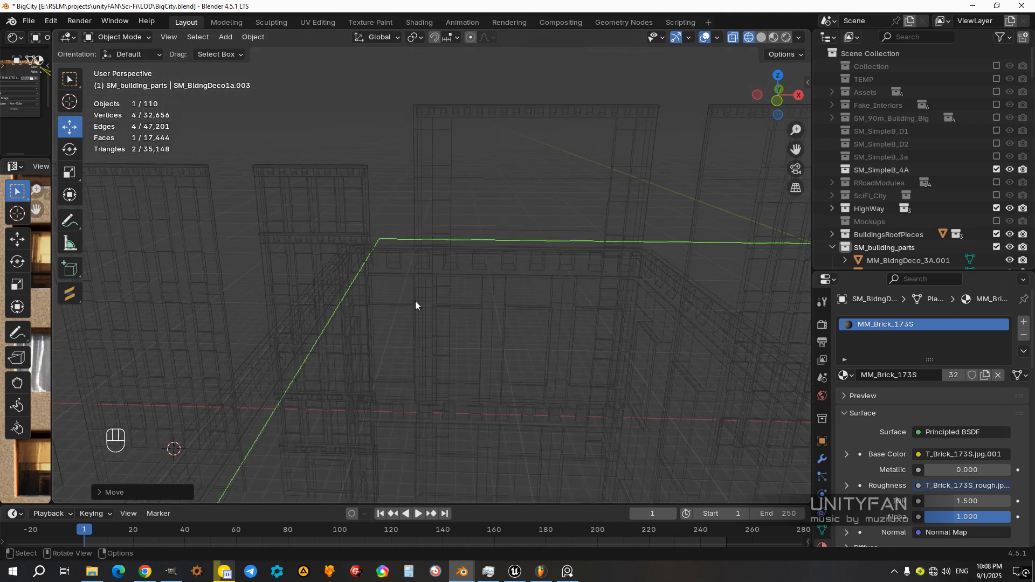
# Step: Edit the roof plane's mesh in material preview shading and select its side edge overhanging the narrow building
pyautogui.press('z')
pyautogui.click(523, 298)
pyautogui.scroll(-4, 562, 297)
pyautogui.moveTo(562, 296)
pyautogui.mouseDown(button='middle')
pyautogui.moveTo(550, 343)
pyautogui.moveTo(548, 306)
pyautogui.moveTo(583, 306)
pyautogui.mouseUp(button='middle')
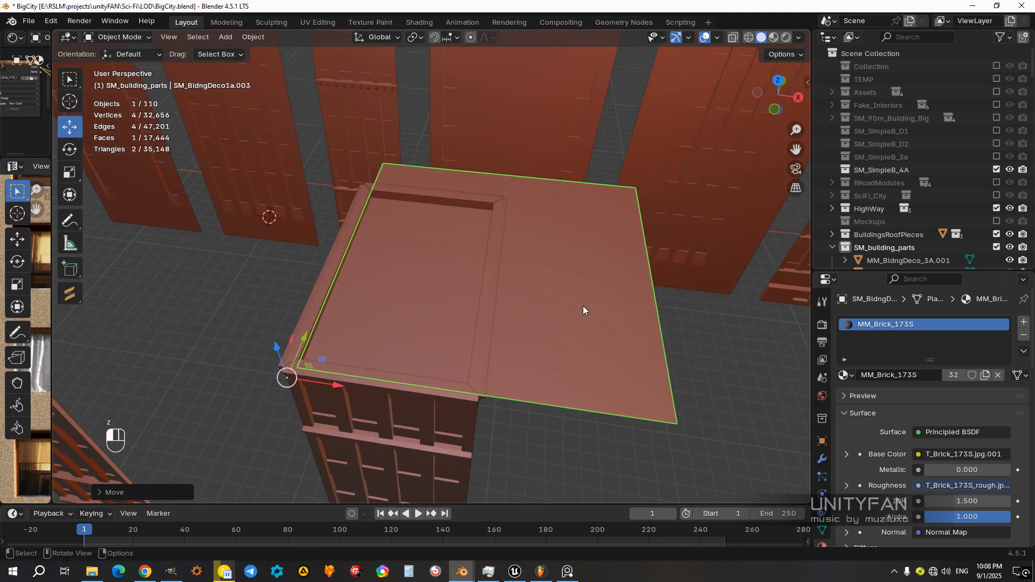
pyautogui.press('Tab')
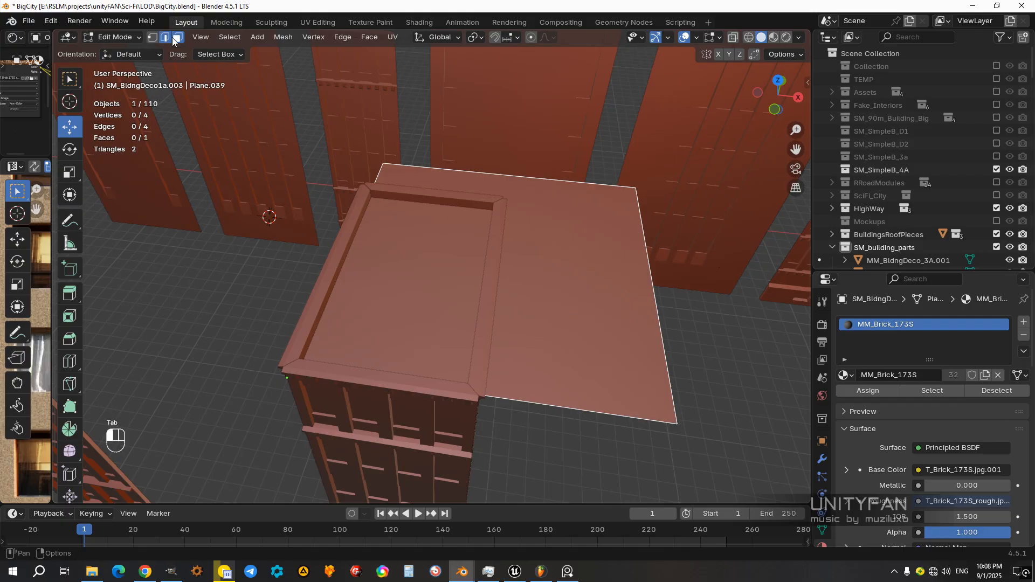
pyautogui.press('z')
pyautogui.click(636, 357)
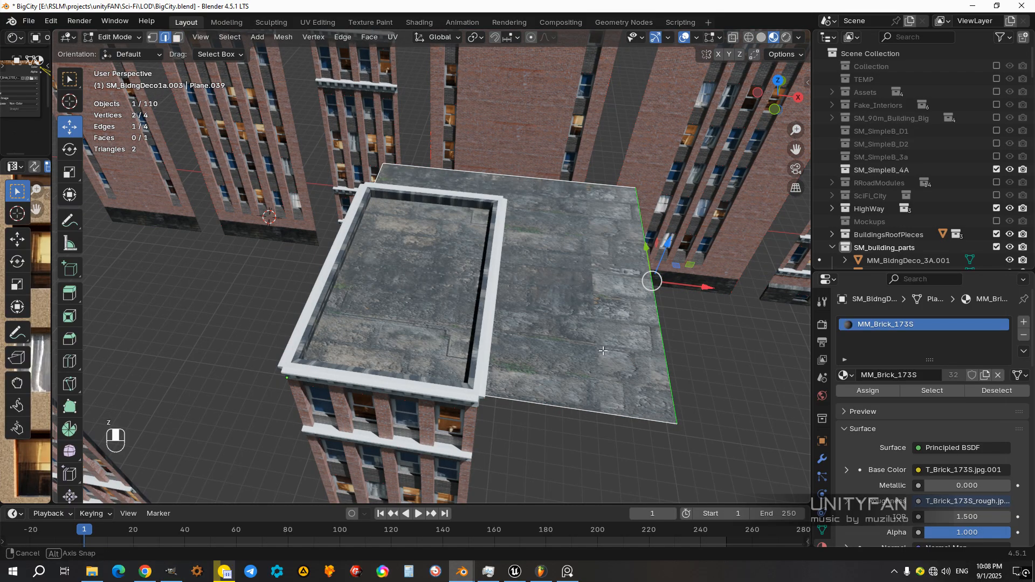
pyautogui.scroll(2, 626, 351)
pyautogui.moveTo(625, 351)
pyautogui.keyDown('shift'); pyautogui.mouseDown(button='middle')
pyautogui.moveTo(593, 326)
pyautogui.moveTo(606, 319)
pyautogui.moveTo(597, 326)
pyautogui.mouseUp(button='middle'); pyautogui.keyUp('shift')
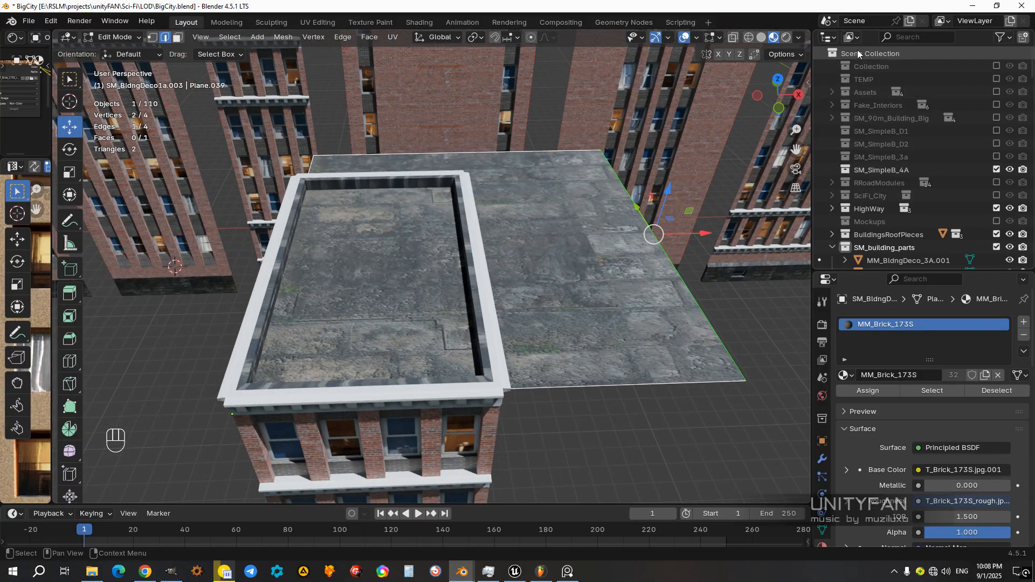
# Step: Show the viewport sidebar at a reduced width and set the snap target to Edge
pyautogui.click(804, 84)
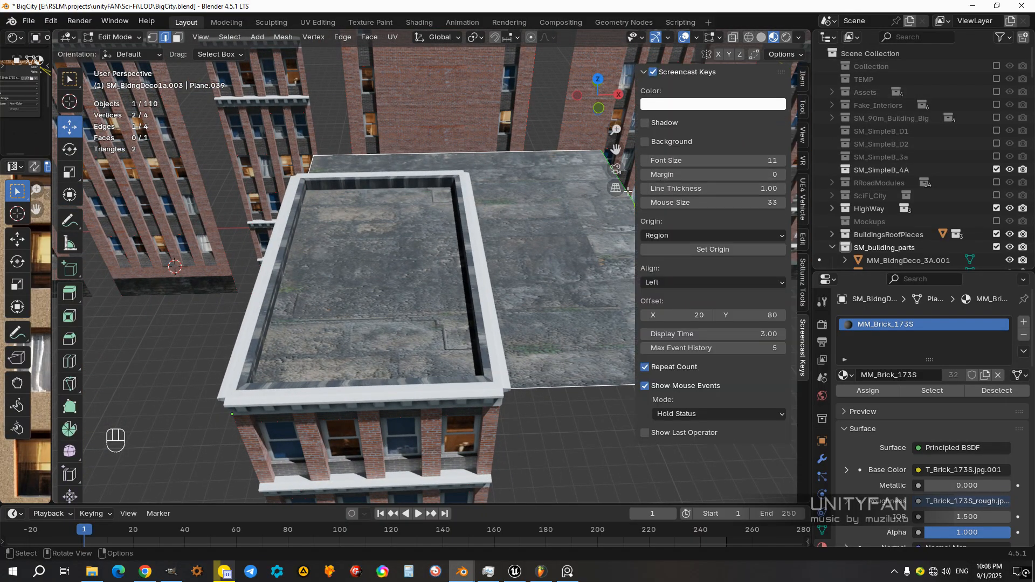
pyautogui.moveTo(633, 191); pyautogui.dragTo(746, 191)
pyautogui.moveTo(704, 216); pyautogui.dragTo(701, 230, button='middle')
pyautogui.click(507, 38)
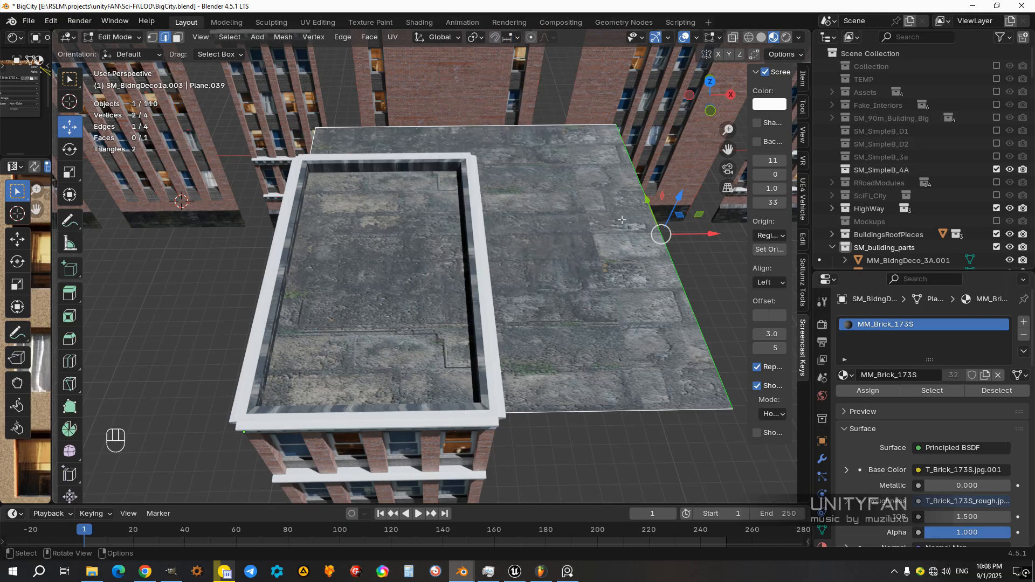
pyautogui.click(507, 37)
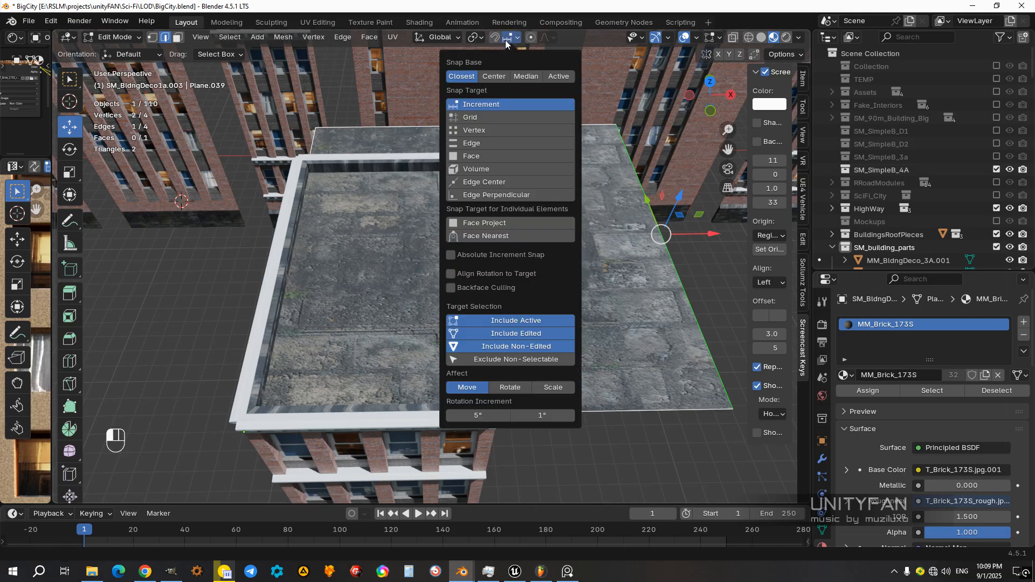
pyautogui.click(465, 147)
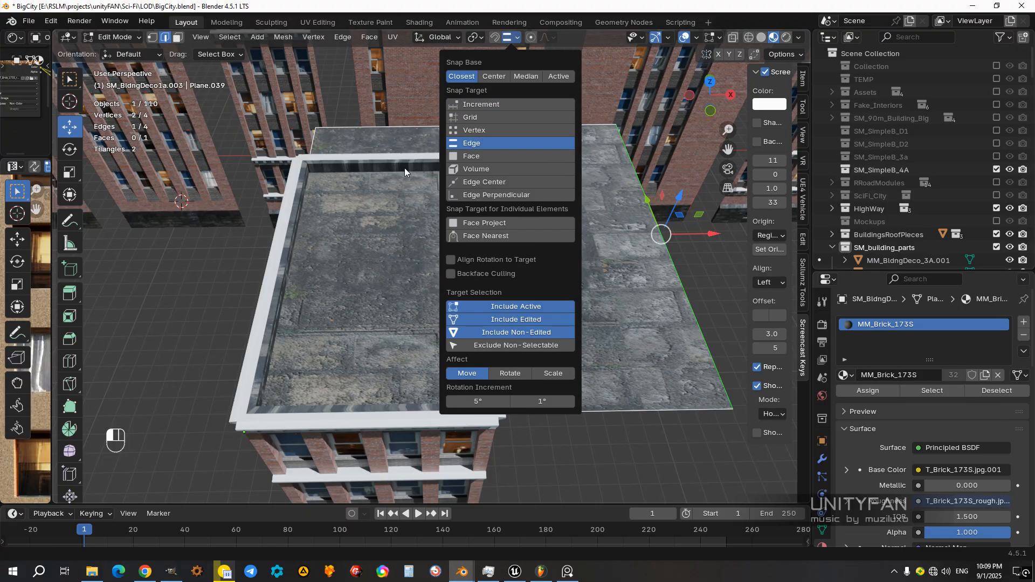
# Step: Move the selected roof edge about 5.08 m inward along X, snapping it to the inner side of the cornice
pyautogui.moveTo(447, 271); pyautogui.dragTo(468, 270, button='middle')
pyautogui.keyDown('shift'); pyautogui.moveTo(468, 270); pyautogui.dragTo(468, 269, button='middle'); pyautogui.keyUp('shift')
pyautogui.scroll(2, 649, 235)
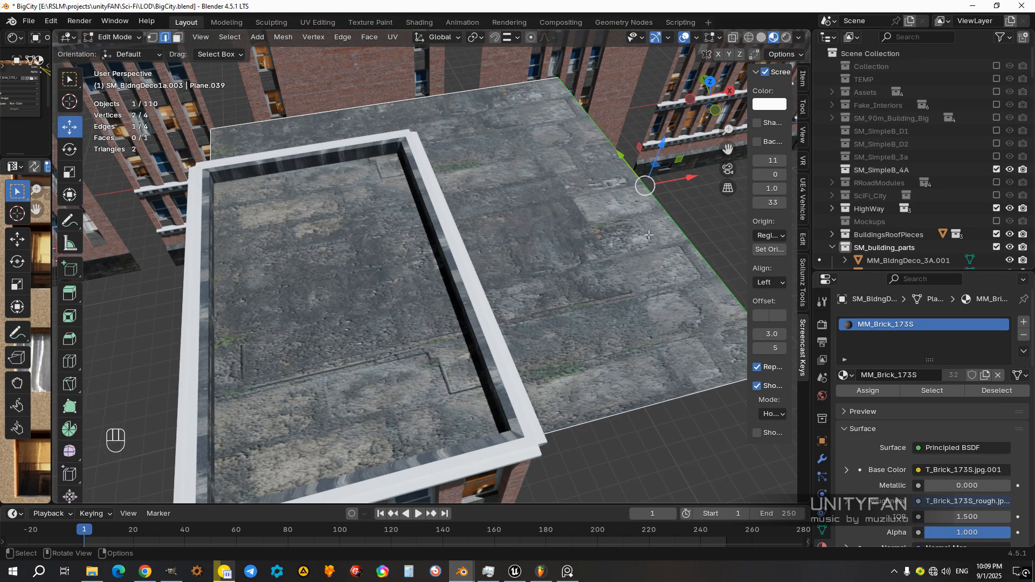
pyautogui.keyDown('ctrl'); pyautogui.moveTo(695, 179); pyautogui.dragTo(445, 235); pyautogui.keyUp('ctrl')
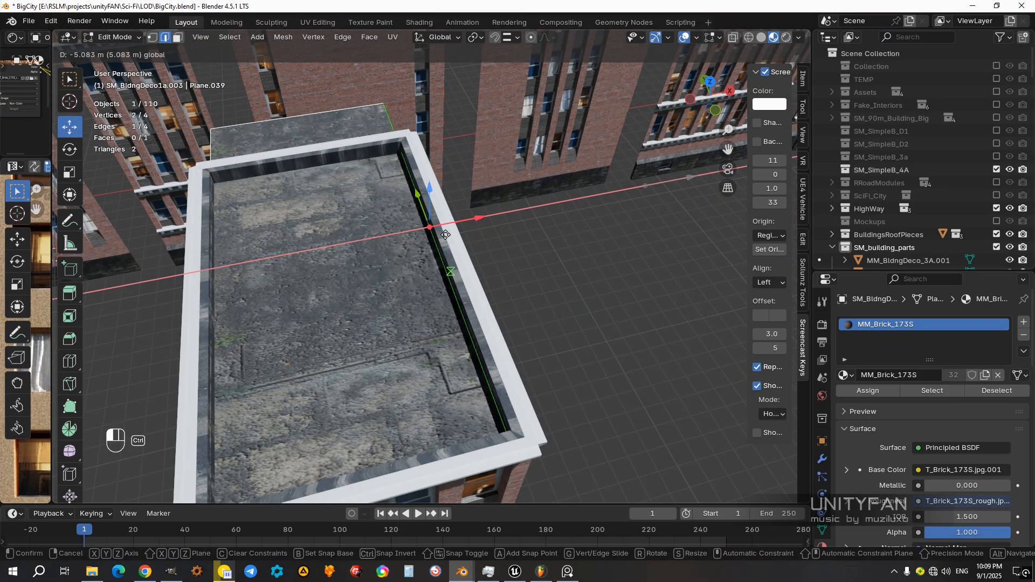
pyautogui.keyDown('ctrl'); pyautogui.moveTo(400, 143); pyautogui.dragTo(400, 145); pyautogui.keyUp('ctrl')
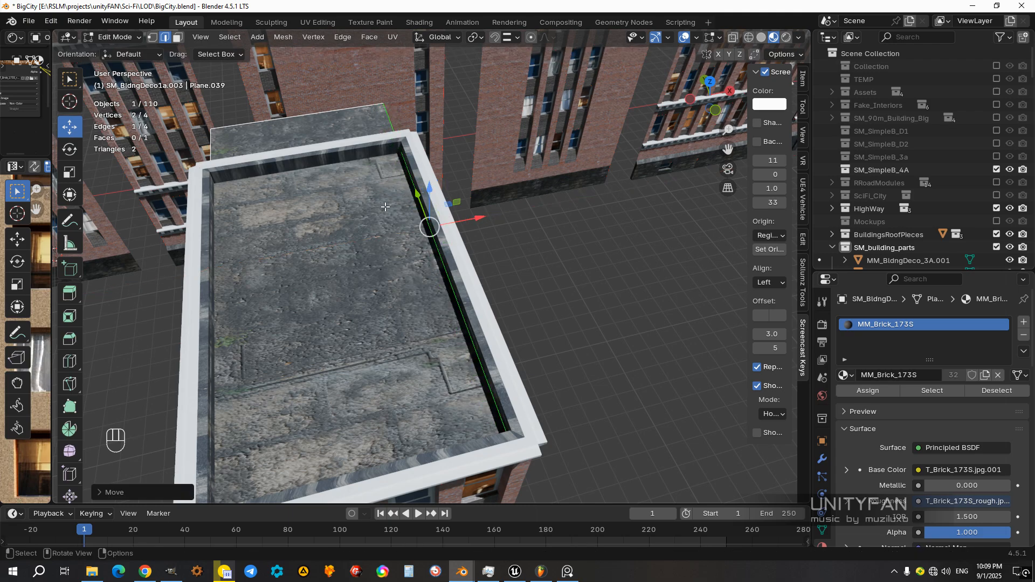
# Step: Move the roof's overhanging back edge along Y to the inner side of the cornice and finish mesh editing
pyautogui.moveTo(400, 145); pyautogui.dragTo(498, 205, button='middle')
pyautogui.click(231, 275)
pyautogui.keyDown('shift'); pyautogui.moveTo(231, 274); pyautogui.dragTo(288, 242, button='middle'); pyautogui.keyUp('shift')
pyautogui.moveTo(231, 260); pyautogui.dragTo(397, 210)
pyautogui.press('Tab')
# Step: Examine the fitted roof, the narrow building's walls and the neighbouring brick buildings from several angles
pyautogui.moveTo(398, 210); pyautogui.dragTo(571, 198, button='middle')
pyautogui.scroll(3, 366, 260)
pyautogui.click(321, 227)
pyautogui.scroll(-5, 356, 240)
pyautogui.scroll(4, 571, 199)
pyautogui.moveTo(504, 214); pyautogui.dragTo(361, 269, button='middle')
pyautogui.scroll(-5, 535, 228)
pyautogui.scroll(-4, 419, 246)
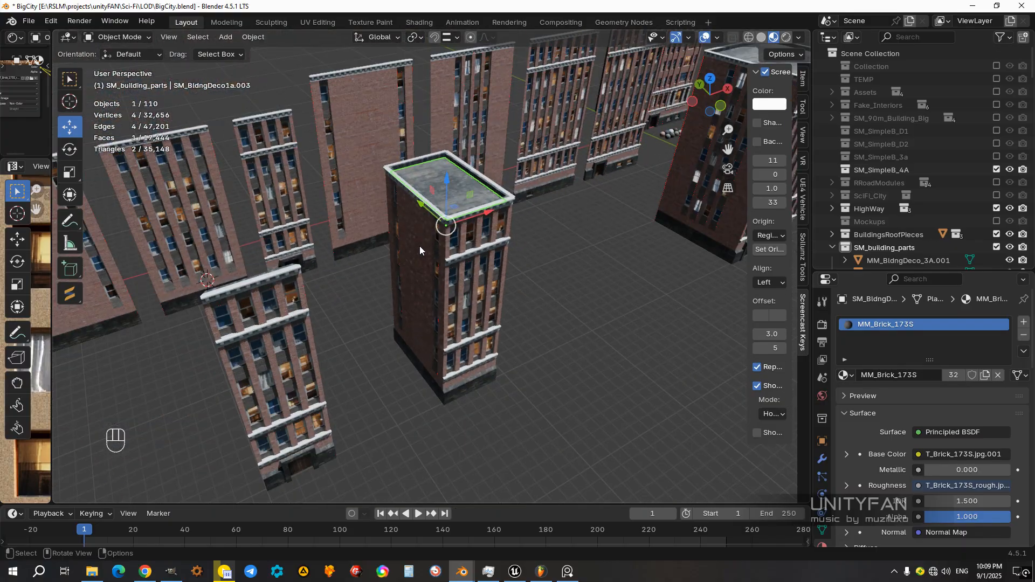
pyautogui.scroll(4, 419, 246)
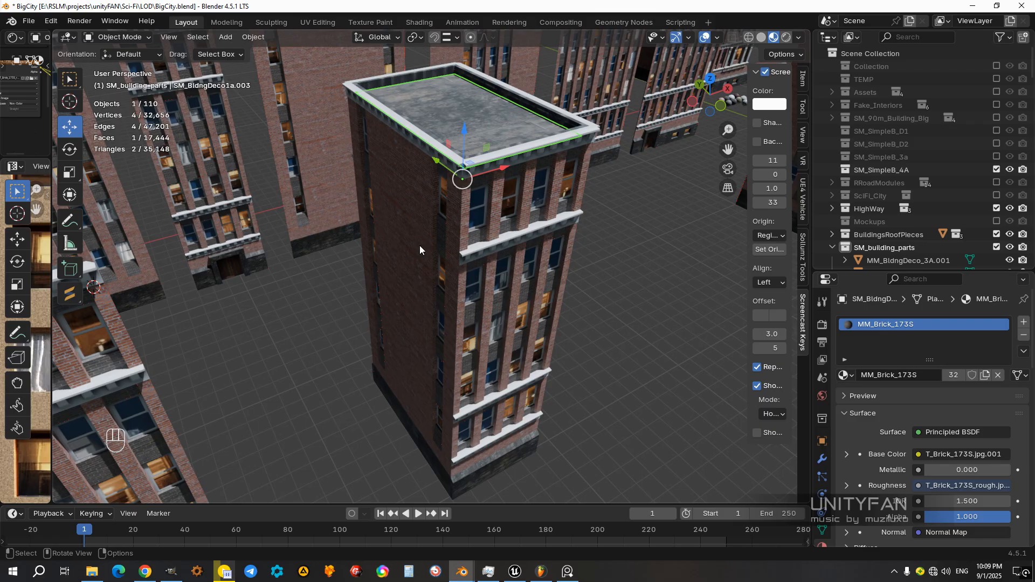
pyautogui.moveTo(420, 245); pyautogui.dragTo(301, 233, button='middle')
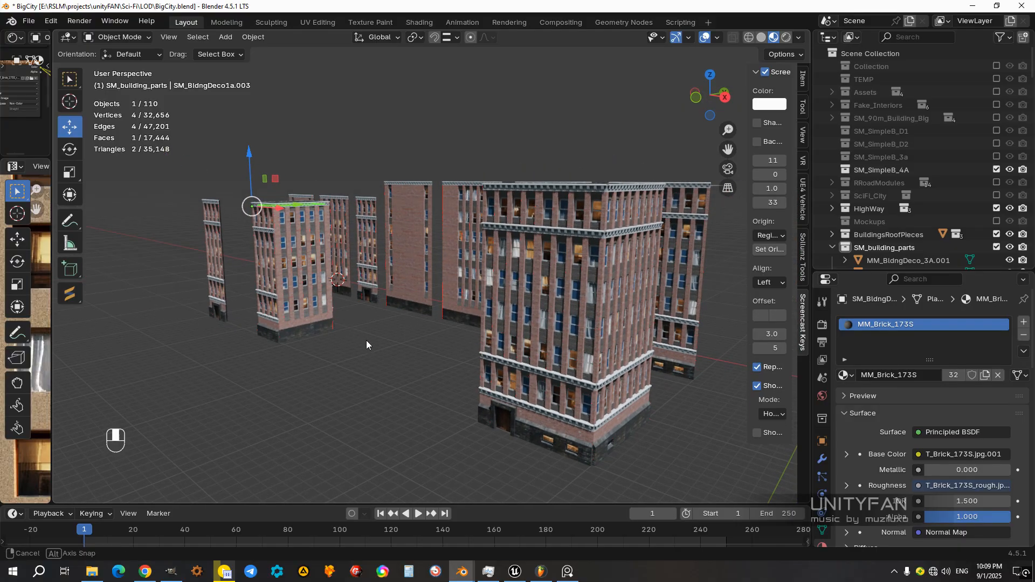
pyautogui.moveTo(367, 341); pyautogui.dragTo(587, 365, button='middle')
pyautogui.moveTo(582, 326); pyautogui.dragTo(550, 251, button='middle')
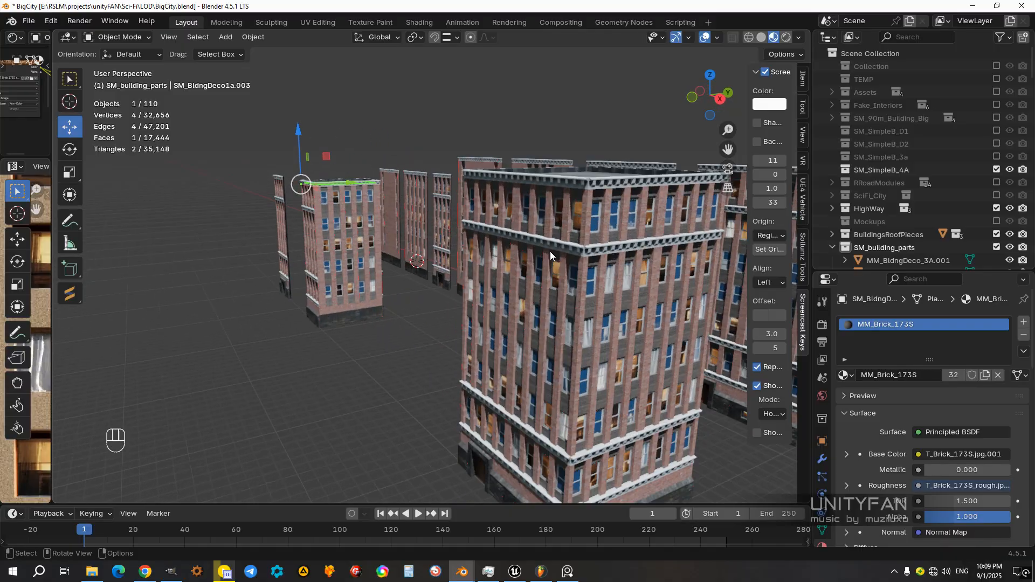
# Step: Duplicate the narrow building's doorless front facade and move the copy along X to open ground, using Increment snapping
pyautogui.click(324, 292)
pyautogui.moveTo(324, 291); pyautogui.dragTo(408, 409, button='middle')
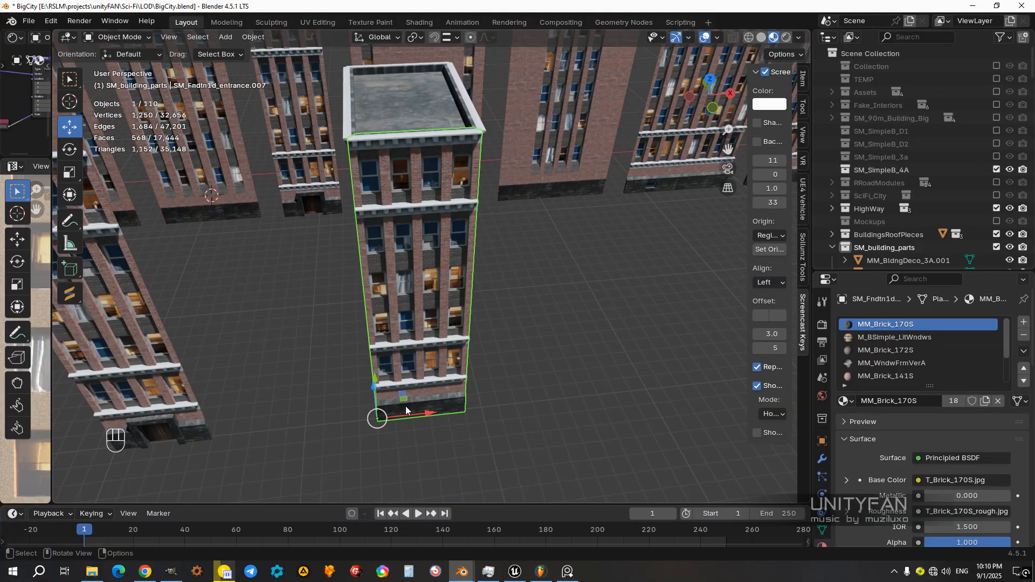
pyautogui.hotkey('shift', 'd')
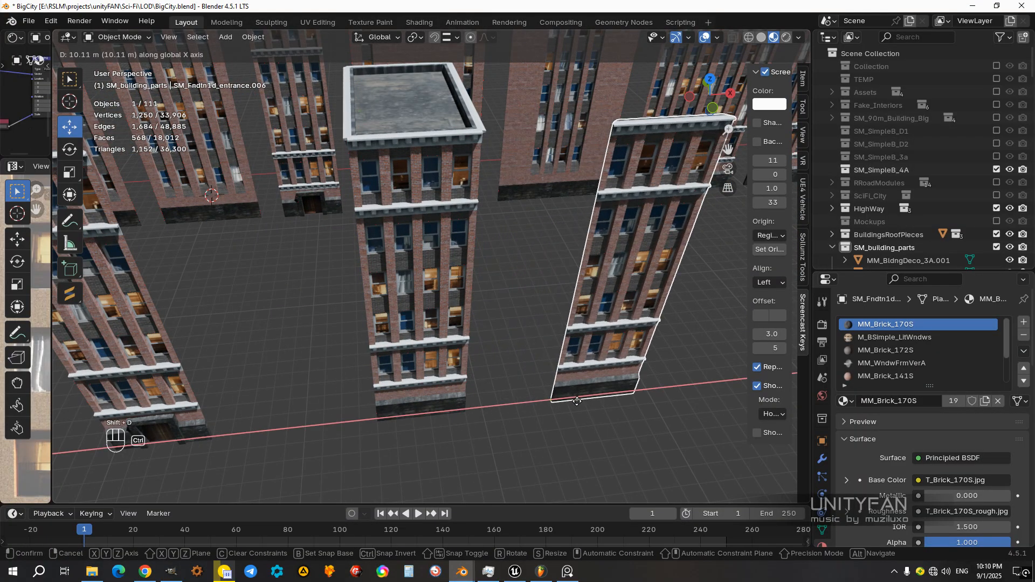
pyautogui.rightClick(578, 406)
pyautogui.click(447, 37)
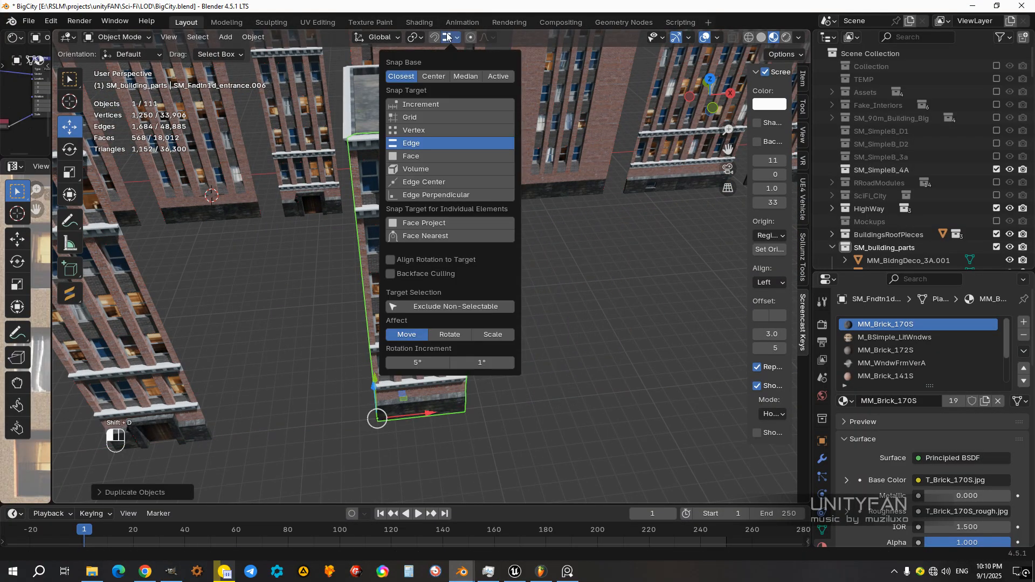
pyautogui.click(415, 104)
pyautogui.keyDown('ctrl'); pyautogui.moveTo(422, 411); pyautogui.dragTo(587, 400); pyautogui.keyUp('ctrl')
pyautogui.keyDown('shift'); pyautogui.moveTo(587, 400); pyautogui.dragTo(482, 426, button='middle'); pyautogui.keyUp('shift')
pyautogui.scroll(5, 458, 376)
# Step: Duplicate the facade to its far end along X and rotate the copy 90° in top view as a side wall
pyautogui.hotkey('shift', 'd')
pyautogui.rightClick(574, 407)
pyautogui.keyDown('ctrl'); pyautogui.moveTo(459, 412); pyautogui.dragTo(581, 433); pyautogui.keyUp('ctrl')
pyautogui.press('KP_7')
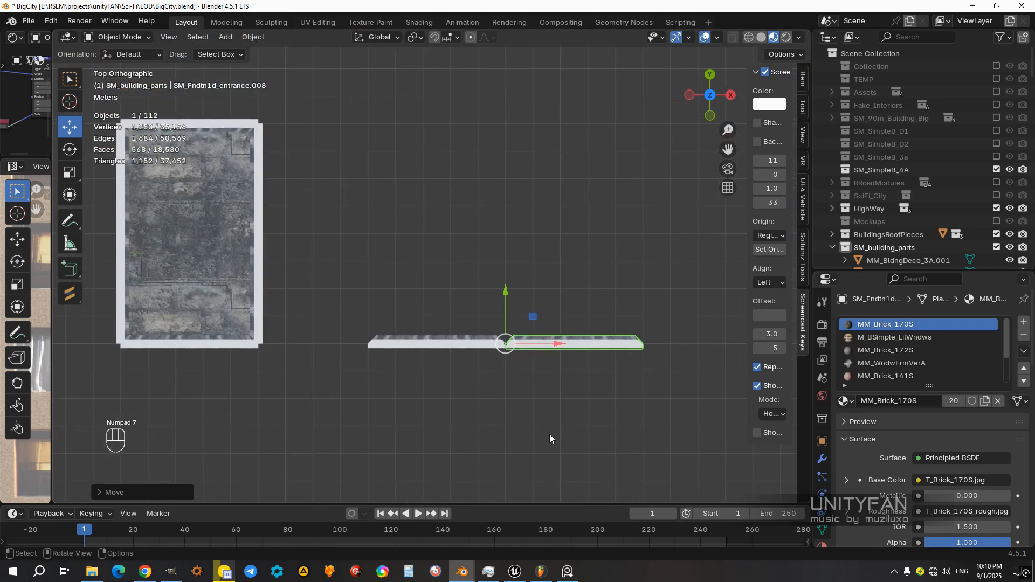
pyautogui.press('r')
pyautogui.click(561, 249)
pyautogui.keyDown('shift'); pyautogui.moveTo(562, 250); pyautogui.dragTo(557, 284, button='middle'); pyautogui.keyUp('shift')
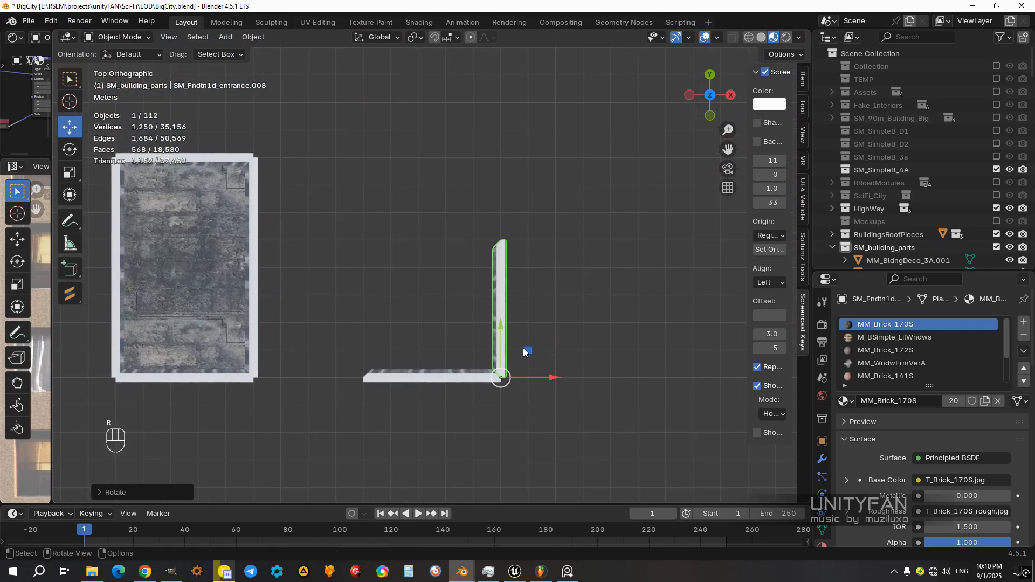
# Step: Duplicate the side wall along Y to its far end and rotate the copy 90° to form the back wall
pyautogui.hotkey('shift', 'd')
pyautogui.click(533, 199)
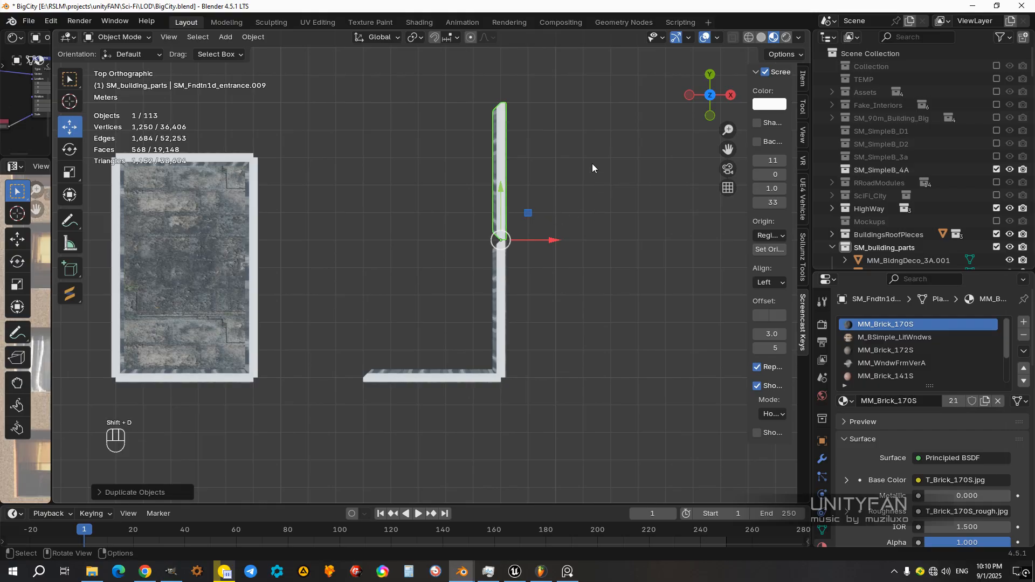
pyautogui.press('r')
pyautogui.click(448, 183)
pyautogui.keyDown('shift'); pyautogui.moveTo(487, 256); pyautogui.dragTo(532, 260, button='middle'); pyautogui.keyUp('shift')
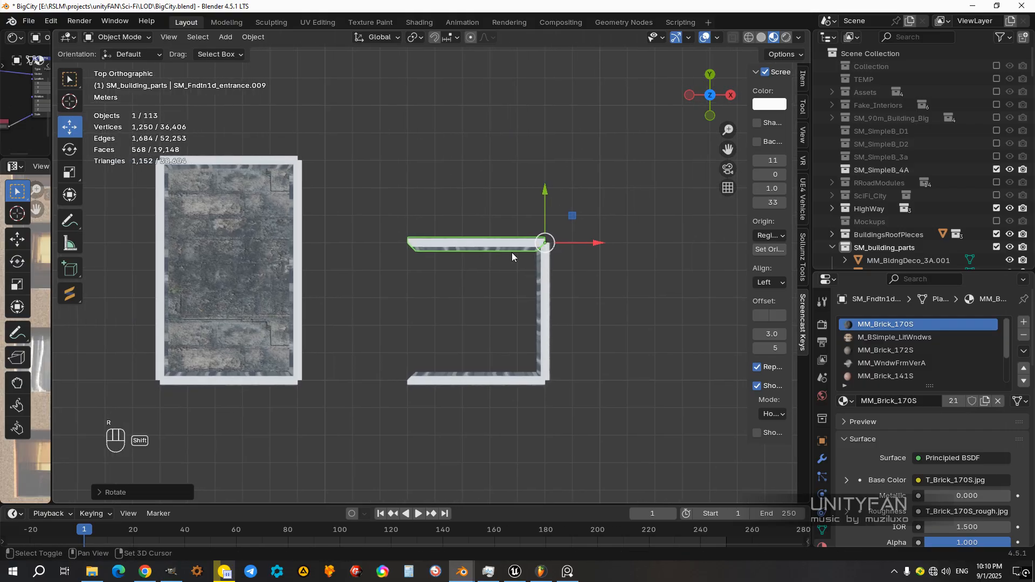
# Step: Duplicate the back wall along X to its open end and rotate the copy 90° to close the square building
pyautogui.hotkey('shift', 'd')
pyautogui.click(383, 257)
pyautogui.press('r')
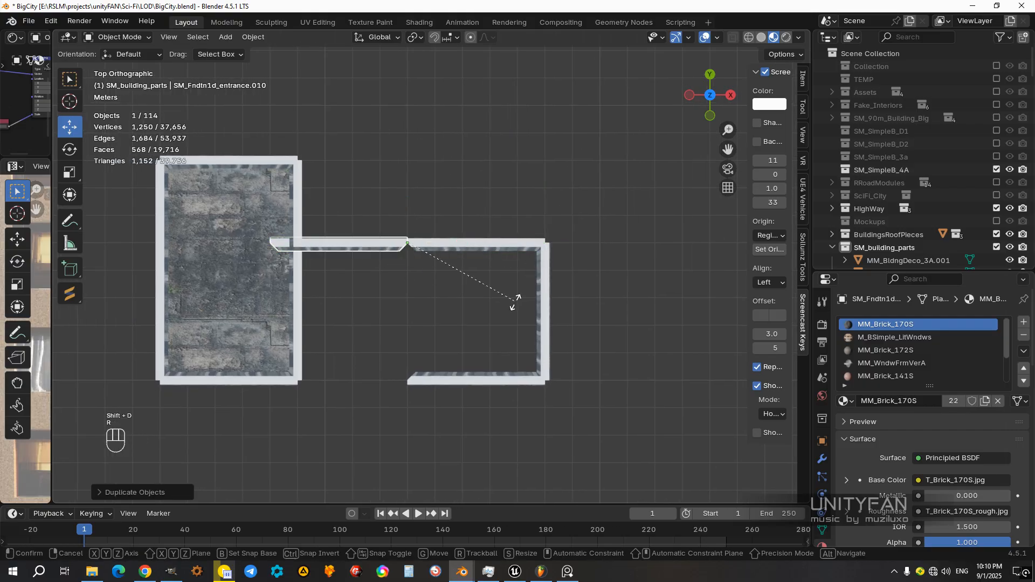
pyautogui.click(483, 110)
pyautogui.moveTo(513, 281); pyautogui.dragTo(354, 210, button='middle')
# Step: Duplicate the narrow building's roof plane and place the copy on top of the new square building
pyautogui.click(590, 347)
pyautogui.moveTo(390, 238); pyautogui.dragTo(379, 276, button='middle')
pyautogui.scroll(1, 380, 276)
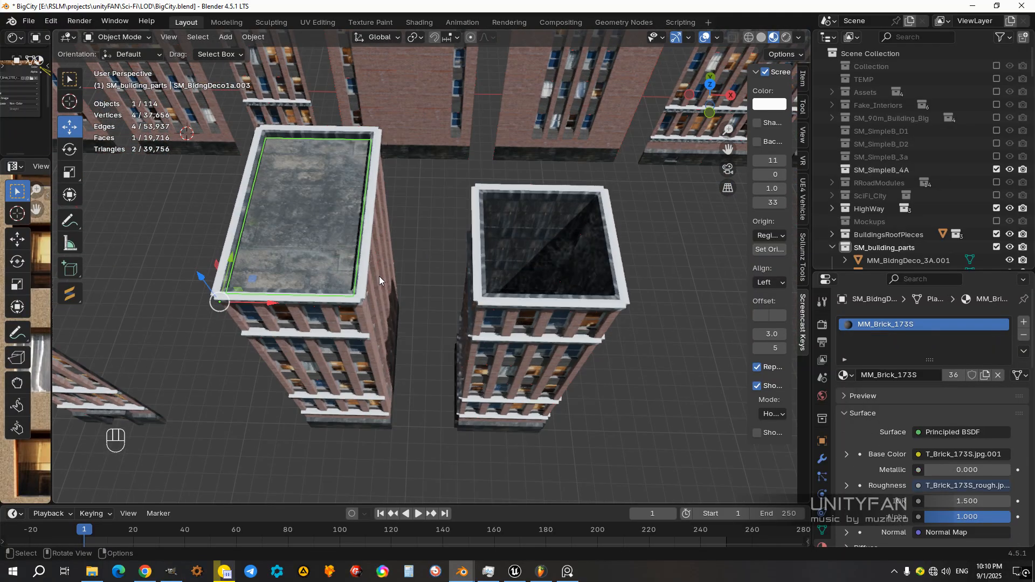
pyautogui.hotkey('shift', 'd')
pyautogui.moveTo(358, 316); pyautogui.dragTo(514, 358, button='middle')
pyautogui.keyDown('ctrl'); pyautogui.click(474, 303); pyautogui.keyUp('ctrl')
# Step: Edit the copied roof's mesh and select its back edge overhanging the square building
pyautogui.scroll(2, 432, 214)
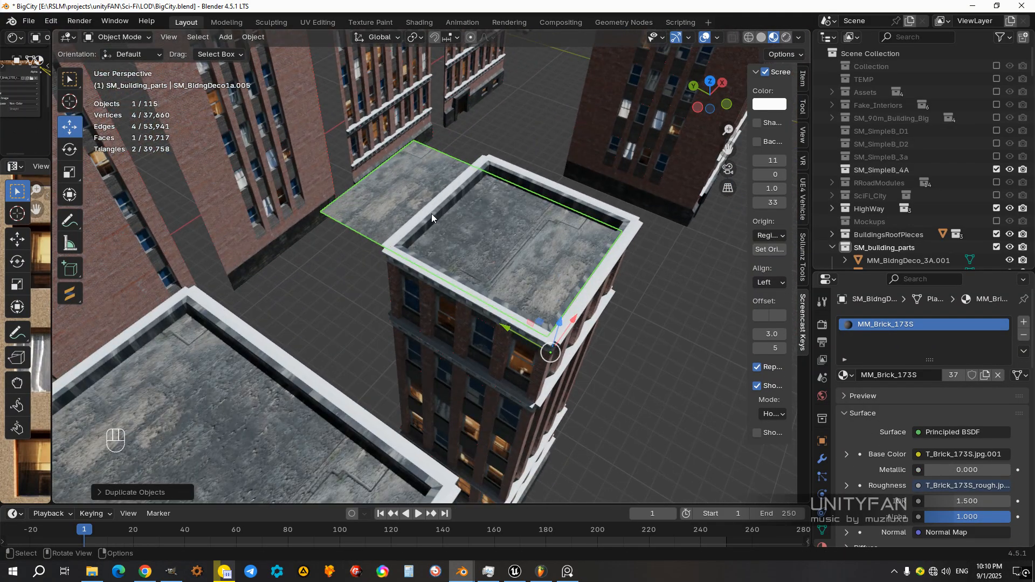
pyautogui.moveTo(431, 213); pyautogui.dragTo(452, 229, button='middle')
pyautogui.press('Tab')
pyautogui.click(370, 197)
pyautogui.keyDown('shift'); pyautogui.moveTo(371, 197); pyautogui.dragTo(373, 249, button='middle'); pyautogui.keyUp('shift')
pyautogui.moveTo(372, 249); pyautogui.dragTo(346, 237, button='middle')
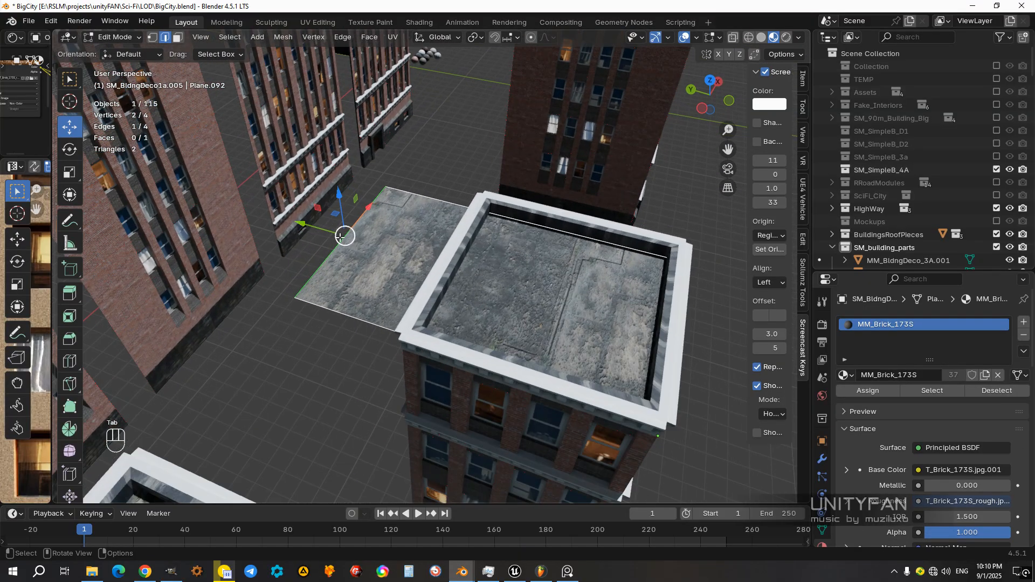
# Step: Change the snap target from increments to geometry and move the overhanging roof edge along Y to the cornice's inner side
pyautogui.moveTo(303, 230); pyautogui.dragTo(453, 248)
pyautogui.hotkey('ctrl', 'z')
pyautogui.click(516, 39)
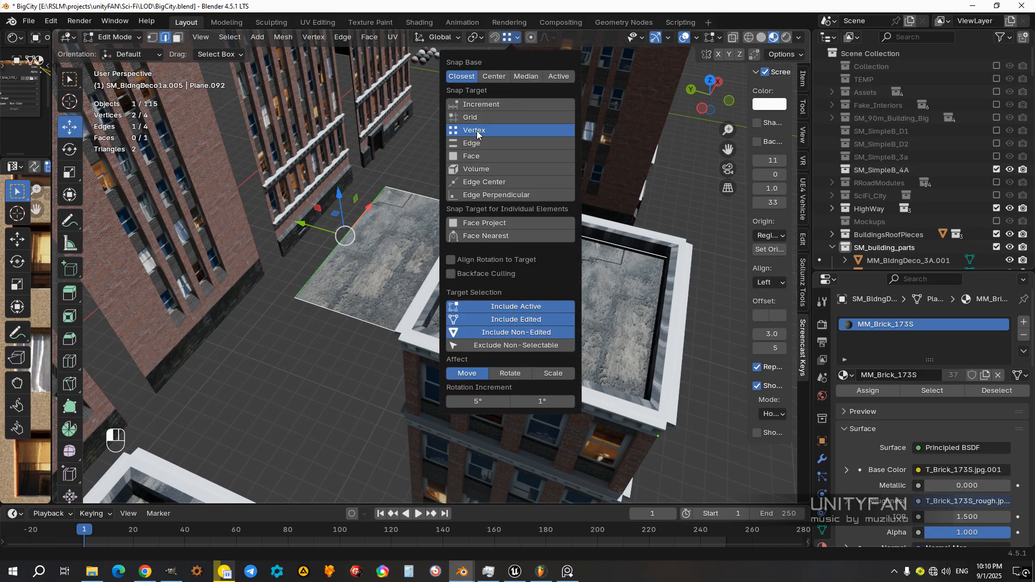
pyautogui.moveTo(322, 158); pyautogui.dragTo(311, 159, button='middle')
pyautogui.scroll(4, 311, 160)
pyautogui.moveTo(248, 190); pyautogui.dragTo(530, 230)
pyautogui.scroll(-4, 526, 259)
pyautogui.moveTo(525, 308); pyautogui.dragTo(394, 277, button='middle')
pyautogui.press('Tab')
# Step: Examine the square building's fitted roof and compare its facade with the neighbouring narrow building
pyautogui.scroll(-3, 393, 276)
pyautogui.moveTo(377, 312); pyautogui.dragTo(408, 363, button='middle')
pyautogui.scroll(4, 407, 363)
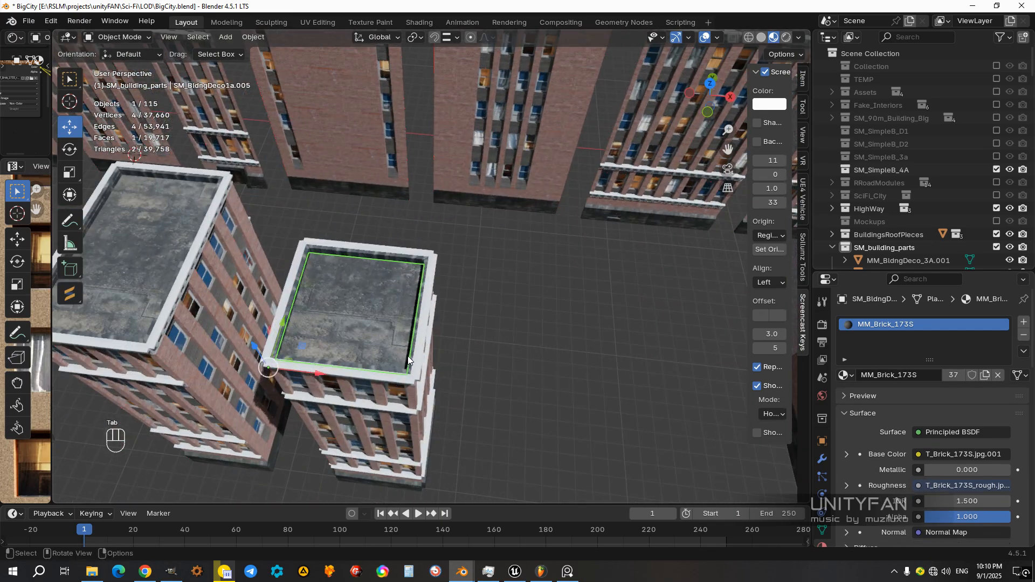
pyautogui.scroll(-3, 442, 400)
pyautogui.moveTo(442, 400); pyautogui.dragTo(549, 289, button='middle')
pyautogui.scroll(1, 455, 243)
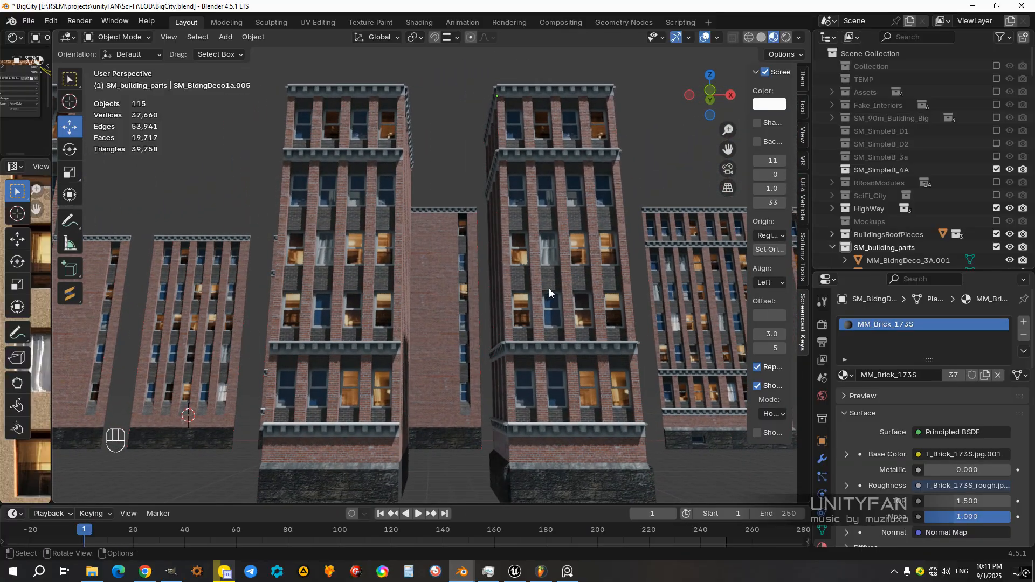
pyautogui.moveTo(363, 248); pyautogui.dragTo(370, 266, button='middle')
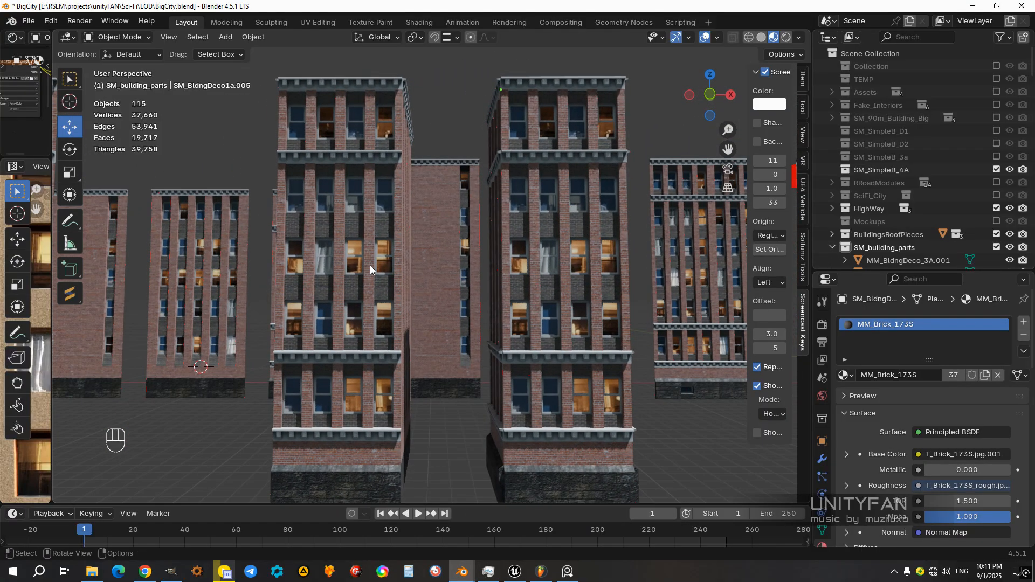
# Step: Lower the viewport shading's lighting strength for a night look and inspect the buildings' lit windows from several angles
pyautogui.click(718, 38)
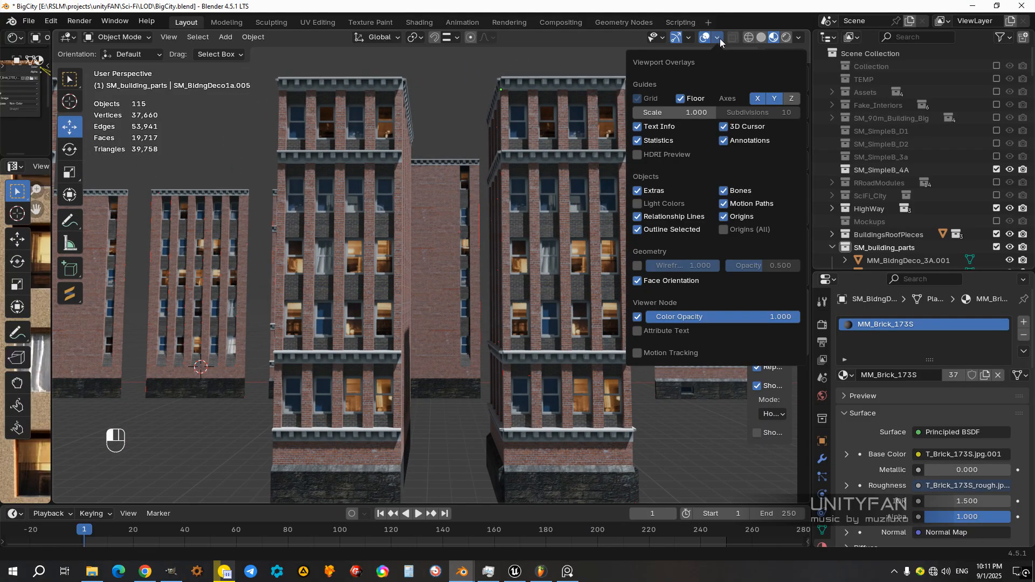
pyautogui.click(799, 38)
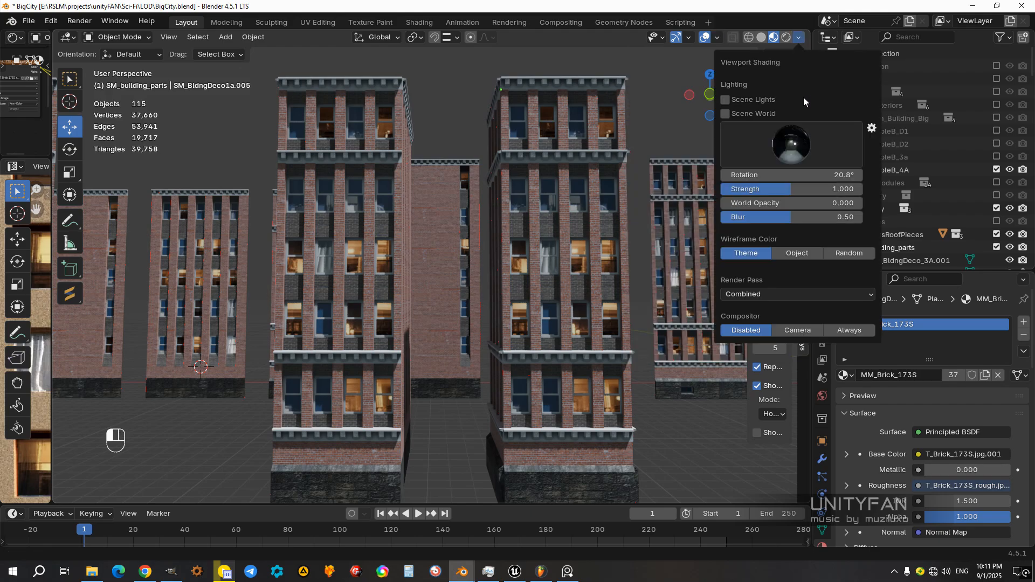
pyautogui.moveTo(791, 189); pyautogui.dragTo(754, 189)
pyautogui.moveTo(491, 288); pyautogui.dragTo(470, 271, button='middle')
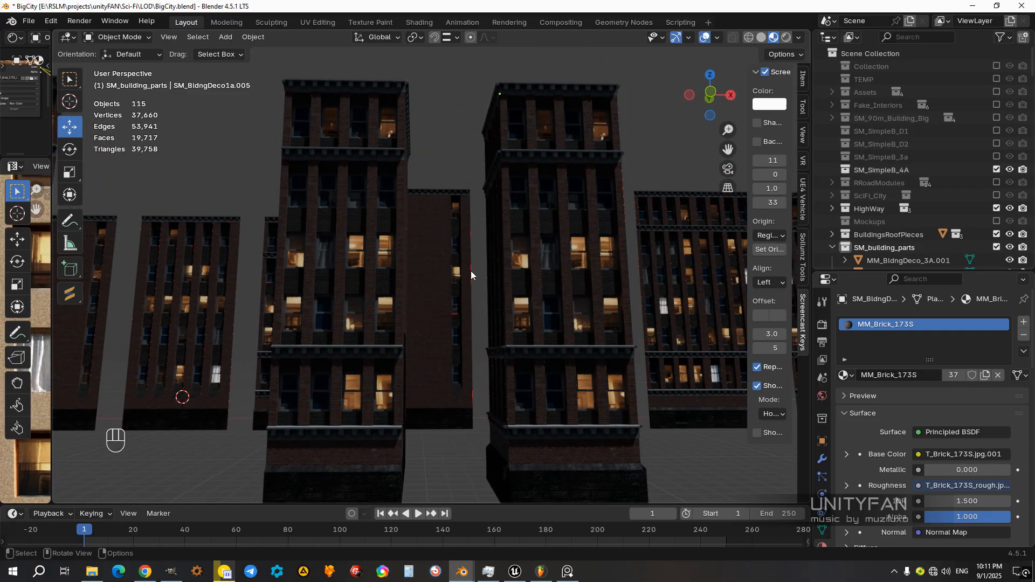
pyautogui.moveTo(549, 281); pyautogui.dragTo(471, 203, button='middle')
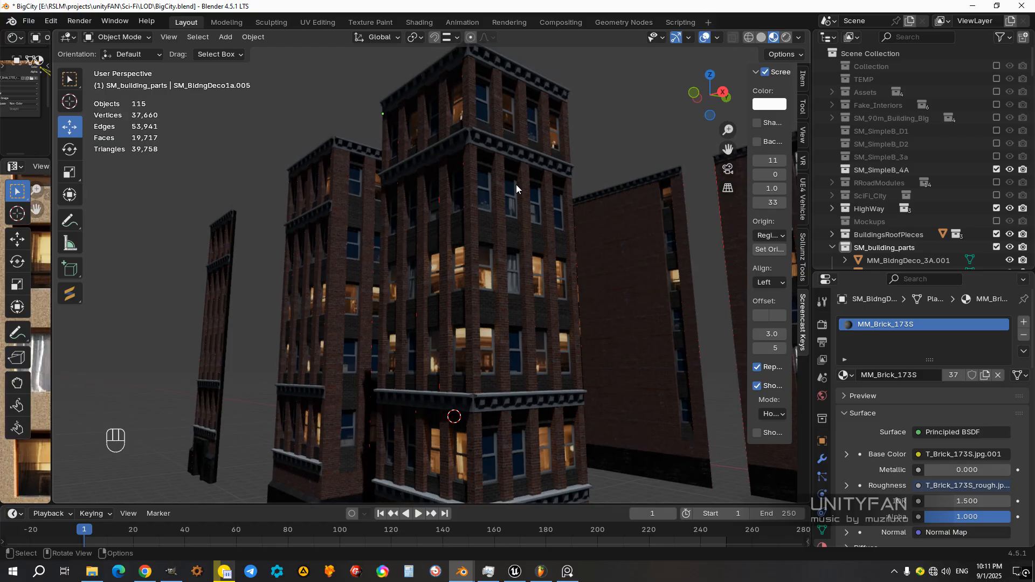
pyautogui.moveTo(523, 342); pyautogui.dragTo(495, 210, button='middle')
pyautogui.moveTo(496, 300); pyautogui.dragTo(547, 215, button='middle')
pyautogui.moveTo(559, 277); pyautogui.dragTo(717, 251, button='middle')
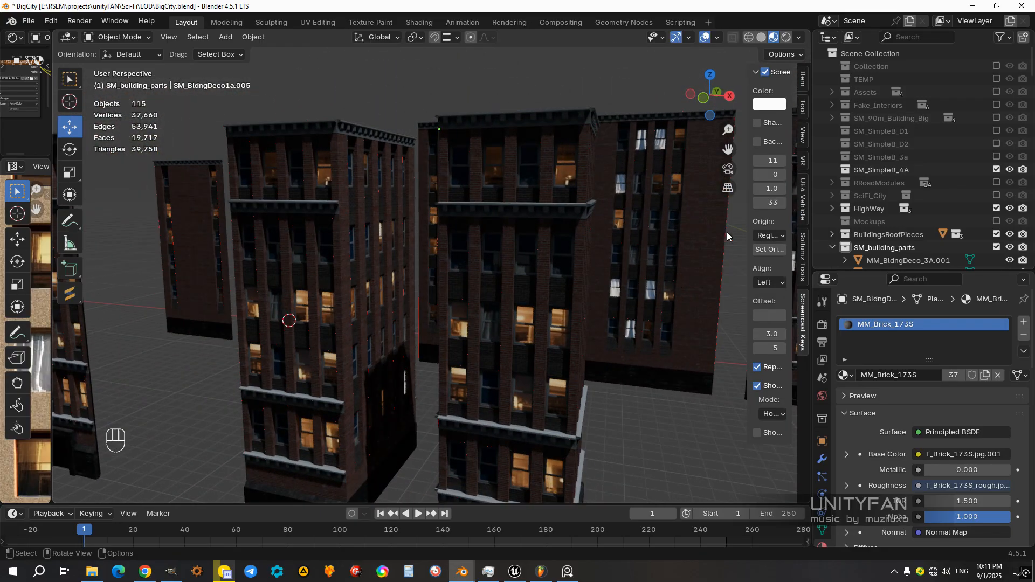
# Step: Restore the viewport lighting strength to 1.000 and switch to a different, dusk-like environment for the material preview
pyautogui.click(800, 38)
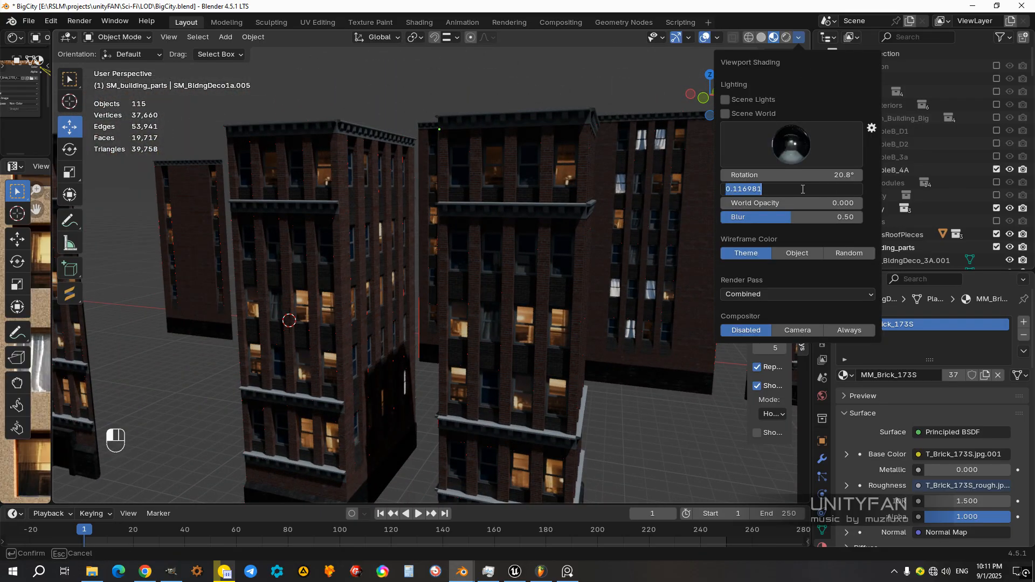
pyautogui.press('Return')
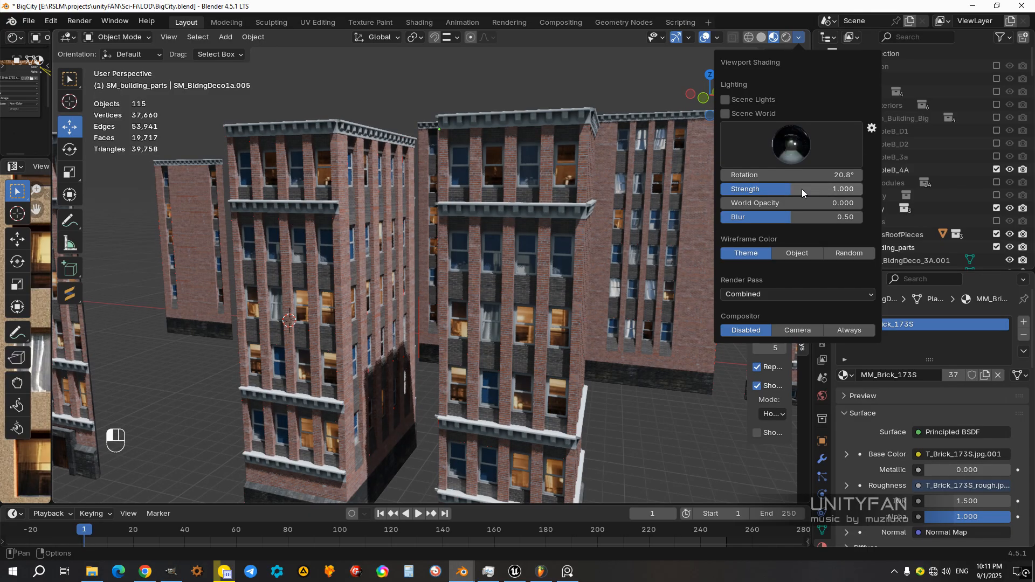
pyautogui.click(801, 143)
pyautogui.click(684, 190)
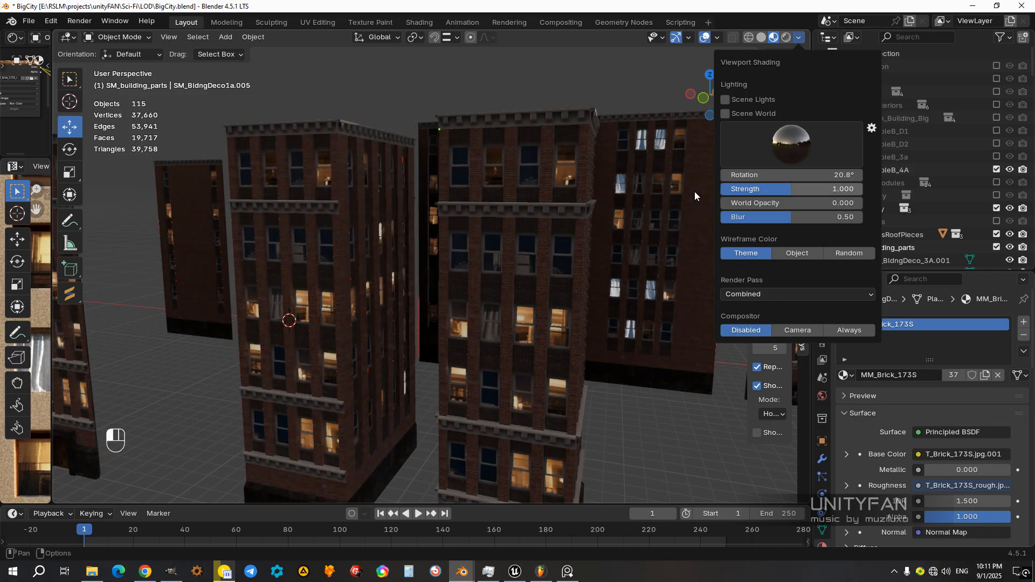
pyautogui.moveTo(558, 245)
pyautogui.mouseDown(button='middle')
pyautogui.moveTo(643, 266)
pyautogui.moveTo(571, 284)
pyautogui.moveTo(575, 344)
pyautogui.mouseUp(button='middle')
# Step: Show the scene as wireframe and select the square building's wall, cornice and roof parts
pyautogui.press('z')
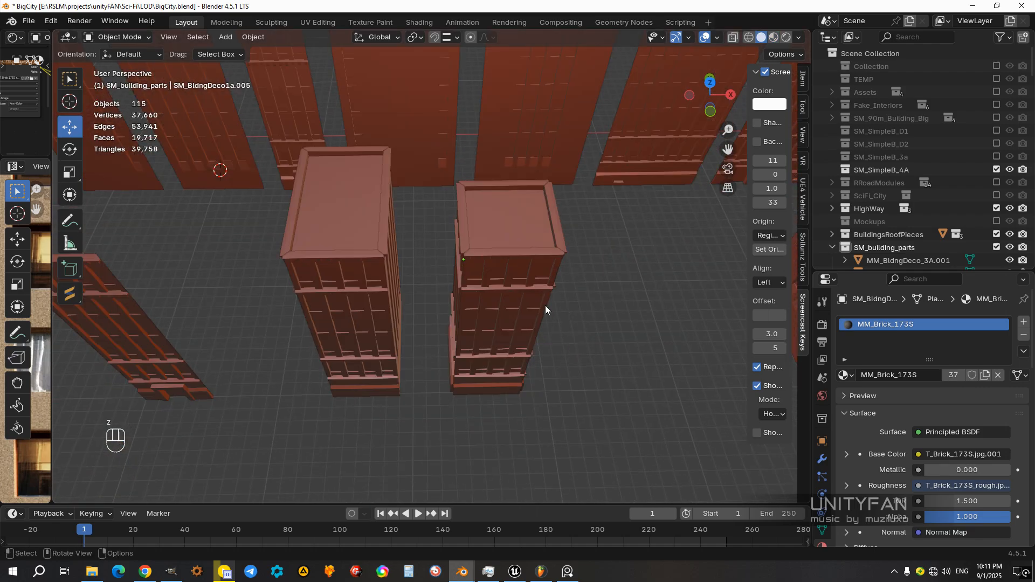
pyautogui.press('z')
pyautogui.moveTo(464, 306); pyautogui.dragTo(551, 386, button='middle')
pyautogui.moveTo(584, 380); pyautogui.dragTo(453, 198)
pyautogui.moveTo(520, 297)
pyautogui.mouseDown(button='middle')
pyautogui.moveTo(522, 220)
pyautogui.moveTo(490, 288)
pyautogui.mouseUp(button='middle')
pyautogui.press('z')
pyautogui.moveTo(549, 326)
pyautogui.mouseDown(button='middle')
pyautogui.moveTo(553, 284)
pyautogui.moveTo(528, 361)
pyautogui.mouseUp(button='middle')
pyautogui.press('z')
pyautogui.moveTo(461, 362)
pyautogui.mouseDown(button='middle')
pyautogui.moveTo(457, 338)
pyautogui.moveTo(486, 350)
pyautogui.moveTo(507, 316)
pyautogui.mouseUp(button='middle')
pyautogui.scroll(2, 507, 316)
pyautogui.moveTo(520, 408); pyautogui.dragTo(515, 425, button='middle')
pyautogui.keyDown('ctrl'); pyautogui.moveTo(491, 424); pyautogui.dragTo(491, 426); pyautogui.keyUp('ctrl')
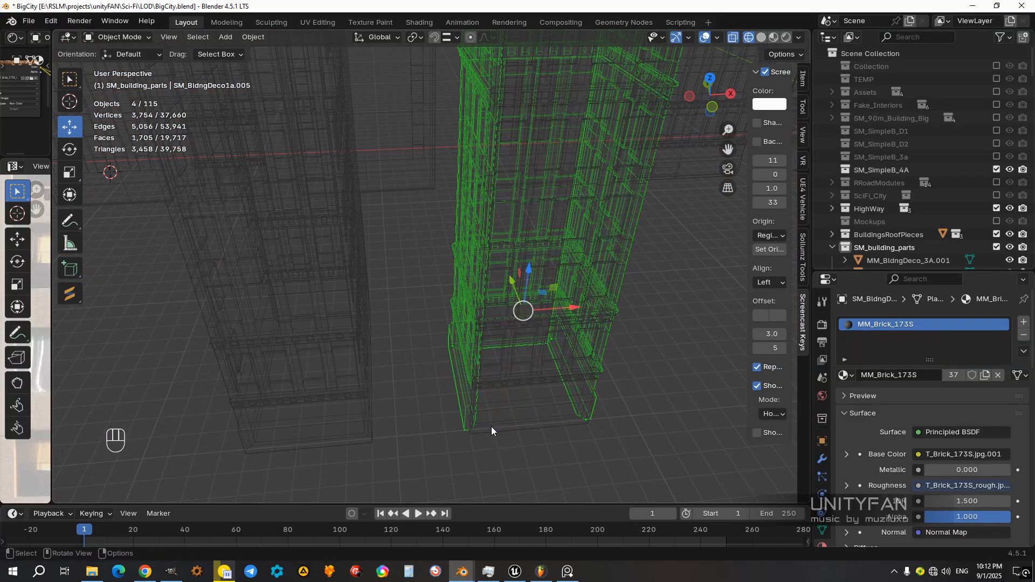
# Step: Add the square building's front foundation panel to the selection, join all its parts into one object and return to solid shading
pyautogui.keyDown('shift'); pyautogui.click(491, 426); pyautogui.keyUp('shift')
pyautogui.keyDown('shift'); pyautogui.moveTo(508, 419); pyautogui.dragTo(487, 419, button='middle'); pyautogui.keyUp('shift')
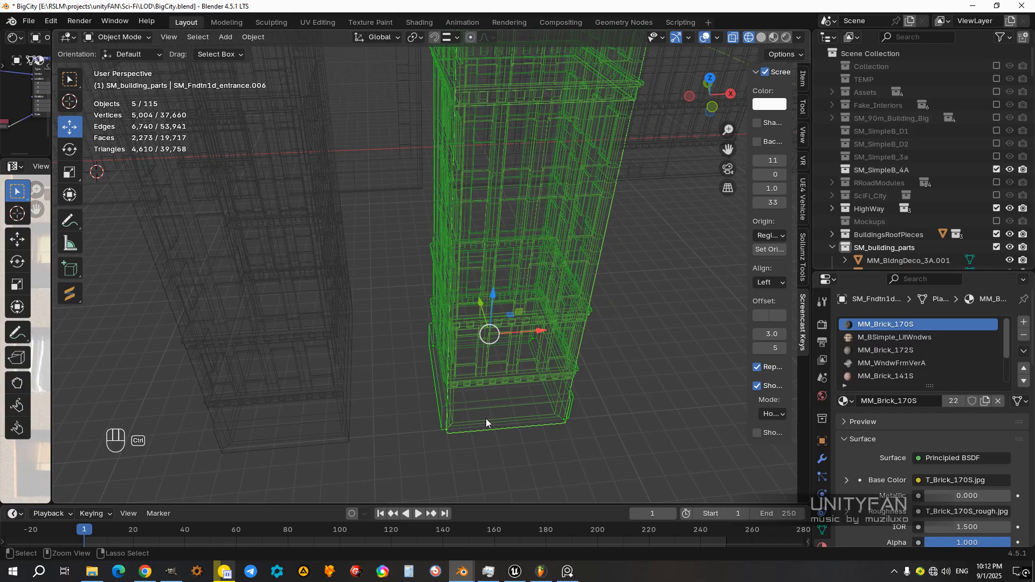
pyautogui.hotkey('ctrl', 'j')
pyautogui.press('z')
pyautogui.scroll(-3, 565, 337)
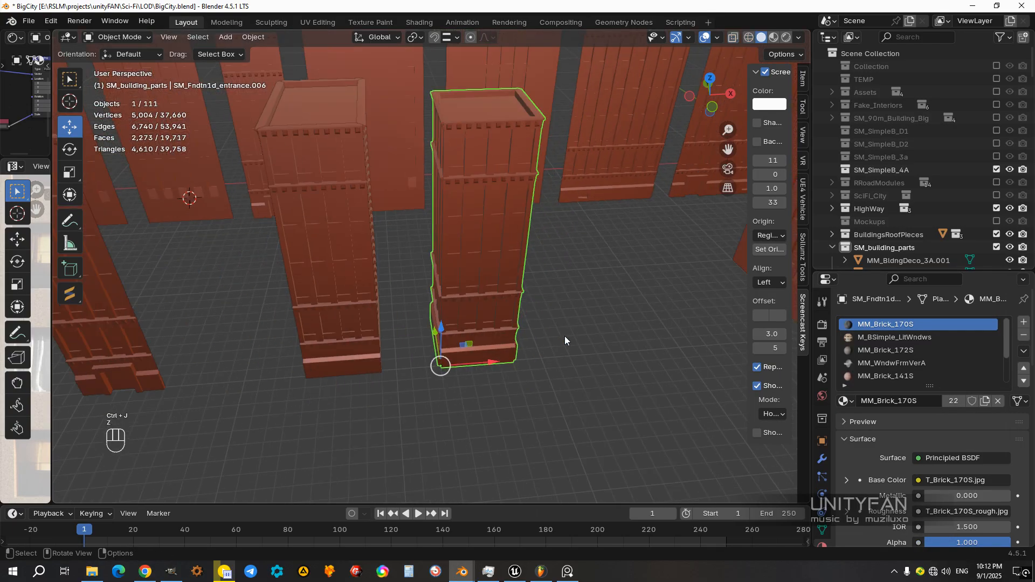
# Step: Return to material preview, select the assembled buildings and hide all other objects
pyautogui.press('z')
pyautogui.moveTo(509, 339)
pyautogui.mouseDown(button='middle')
pyautogui.moveTo(579, 368)
pyautogui.moveTo(500, 328)
pyautogui.moveTo(516, 361)
pyautogui.moveTo(424, 396)
pyautogui.moveTo(523, 325)
pyautogui.moveTo(698, 385)
pyautogui.mouseUp(button='middle')
pyautogui.click(499, 328)
pyautogui.moveTo(698, 385); pyautogui.dragTo(287, 205)
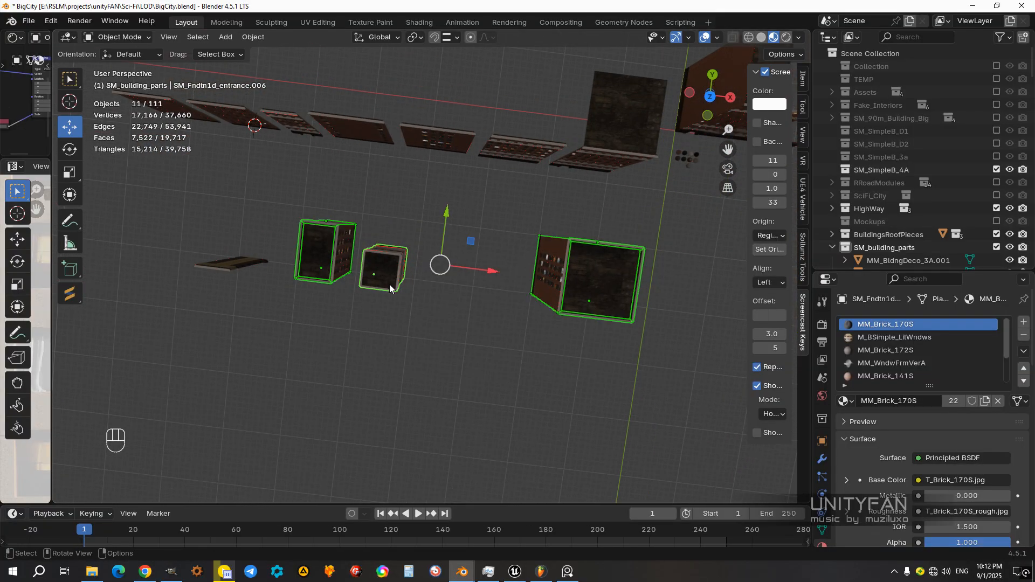
pyautogui.moveTo(390, 288); pyautogui.dragTo(412, 263, button='middle')
pyautogui.hotkey('shift', 'h')
# Step: Change the snap target back to increments and move the joined square building along X, away from the narrow building
pyautogui.moveTo(392, 331); pyautogui.dragTo(539, 334, button='middle')
pyautogui.keyDown('ctrl'); pyautogui.moveTo(456, 204); pyautogui.dragTo(531, 202); pyautogui.keyUp('ctrl')
pyautogui.hotkey('ctrl', 'z')
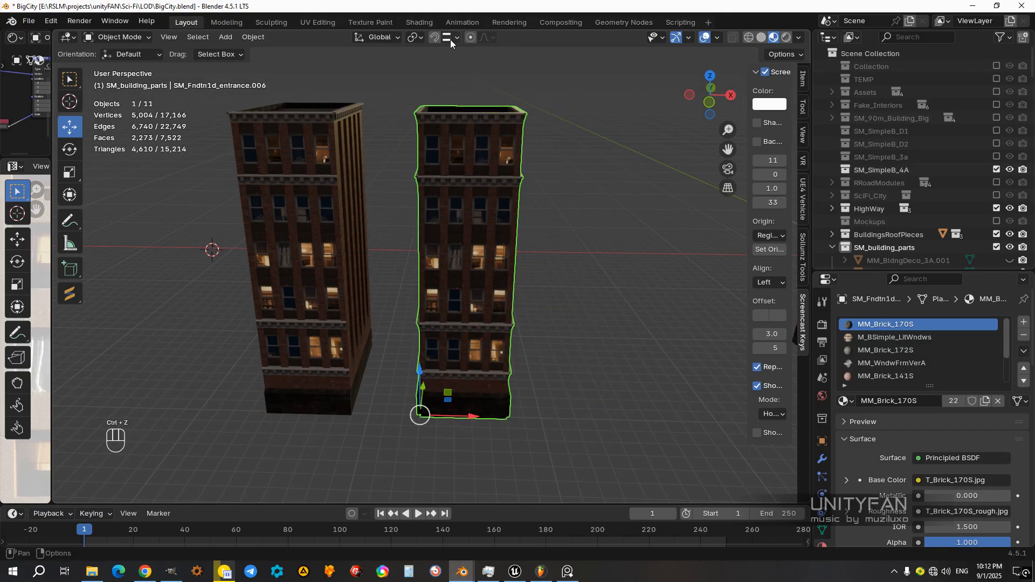
pyautogui.click(451, 39)
pyautogui.click(385, 111)
pyautogui.keyDown('ctrl'); pyautogui.moveTo(474, 416); pyautogui.dragTo(563, 418); pyautogui.keyUp('ctrl')
# Step: Select the square building's entire mesh and separate it by material
pyautogui.keyDown('shift'); pyautogui.moveTo(571, 407); pyautogui.dragTo(490, 380, button='middle'); pyautogui.keyUp('shift')
pyautogui.scroll(2, 503, 389)
pyautogui.press('Tab')
pyautogui.press('a')
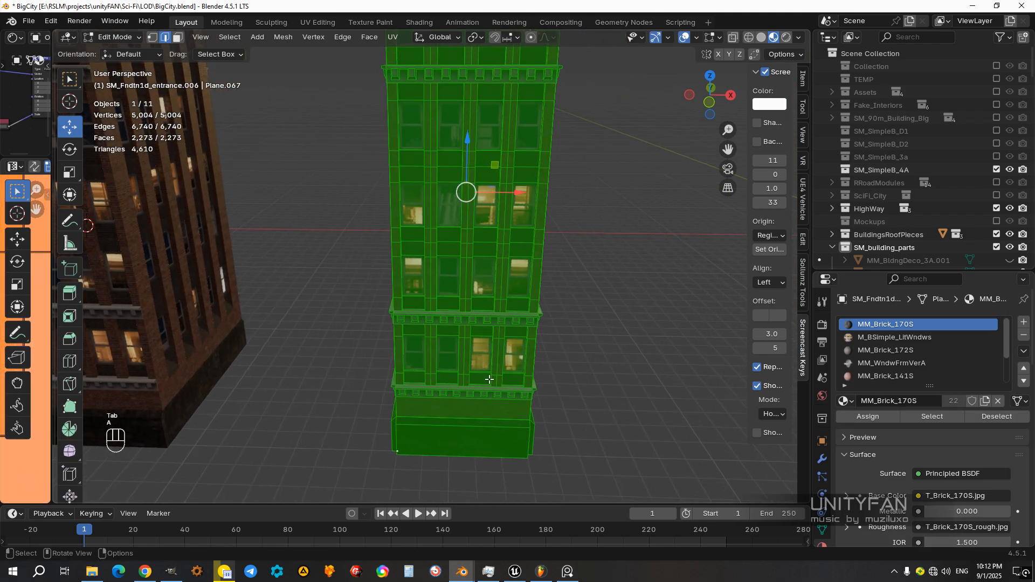
pyautogui.press('m')
pyautogui.moveTo(489, 379); pyautogui.dragTo(488, 376, button='middle')
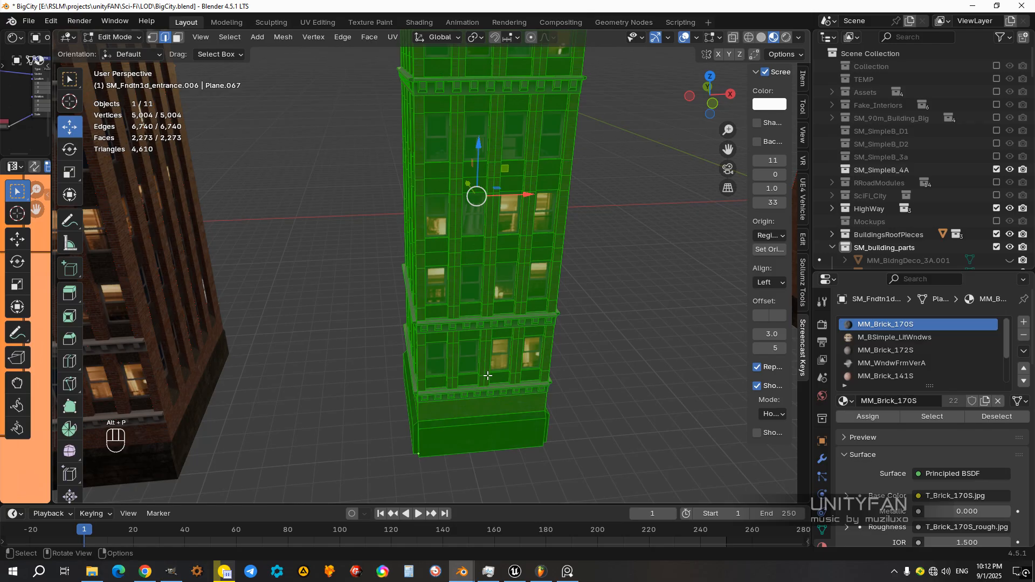
pyautogui.moveTo(468, 377); pyautogui.dragTo(458, 308, button='middle')
pyautogui.press('Tab')
pyautogui.press('Tab')
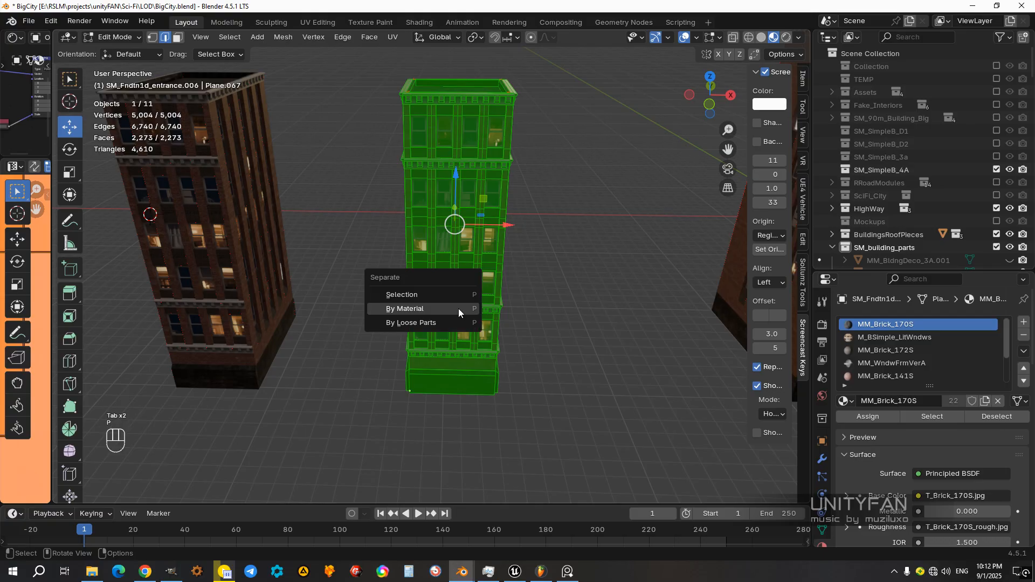
pyautogui.click(418, 307)
pyautogui.moveTo(419, 309); pyautogui.dragTo(537, 315, button='middle')
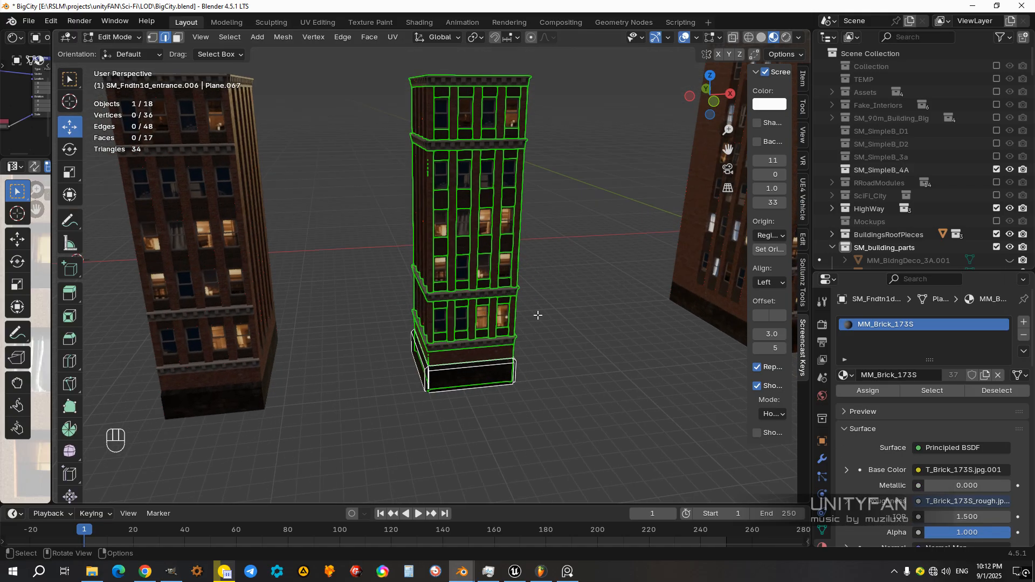
pyautogui.press('Tab')
# Step: Select the square building's separated window-frame object with material MM_WndwFrmVerA and hide it
pyautogui.scroll(6, 513, 294)
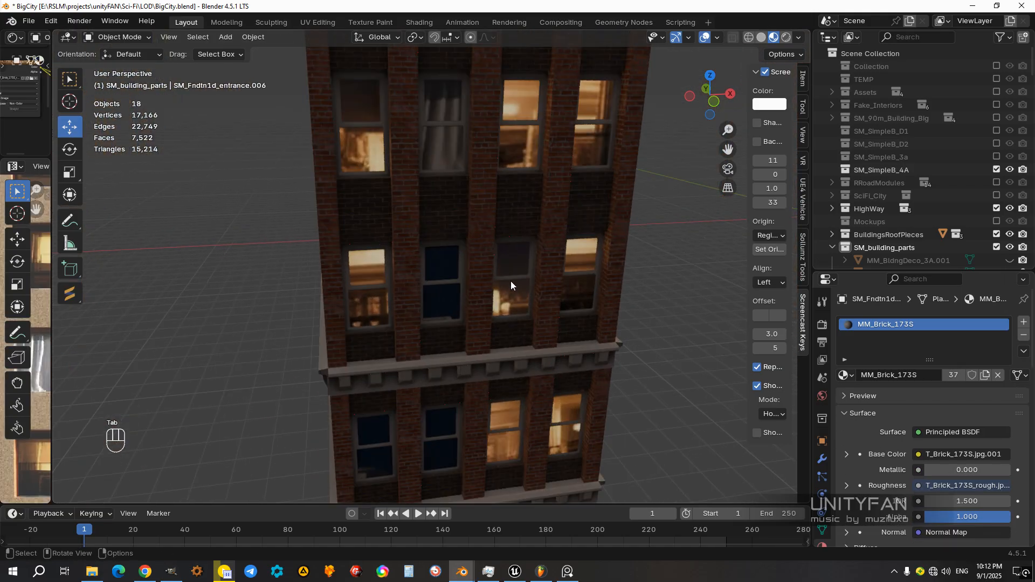
pyautogui.click(499, 289)
pyautogui.scroll(4, 499, 299)
pyautogui.scroll(-5, 508, 300)
pyautogui.moveTo(508, 300); pyautogui.dragTo(558, 285, button='middle')
pyautogui.scroll(3, 486, 289)
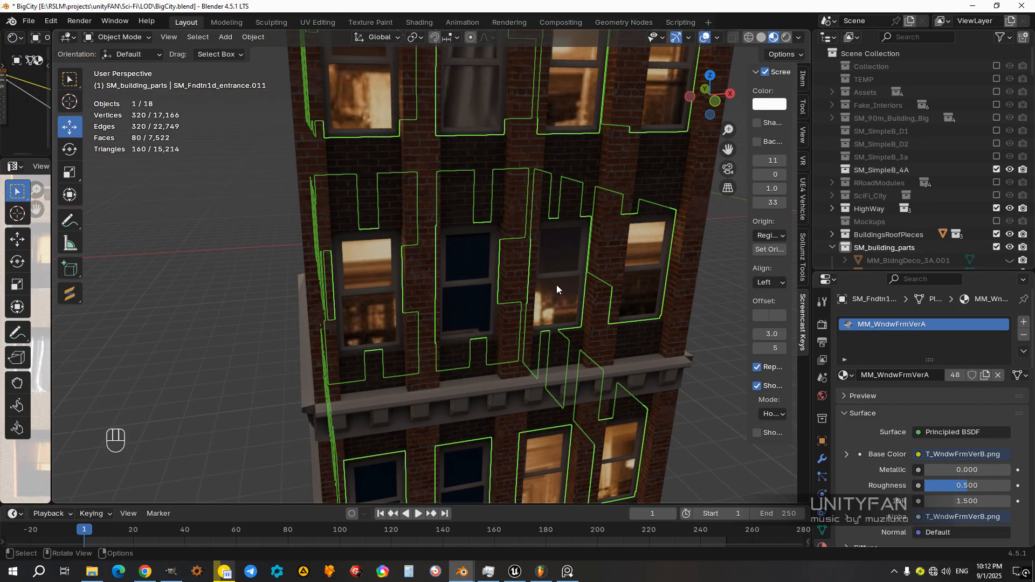
pyautogui.press('h')
# Step: Select the square building's lit and unlit window objects and join them into one object
pyautogui.click(562, 271)
pyautogui.scroll(-4, 553, 289)
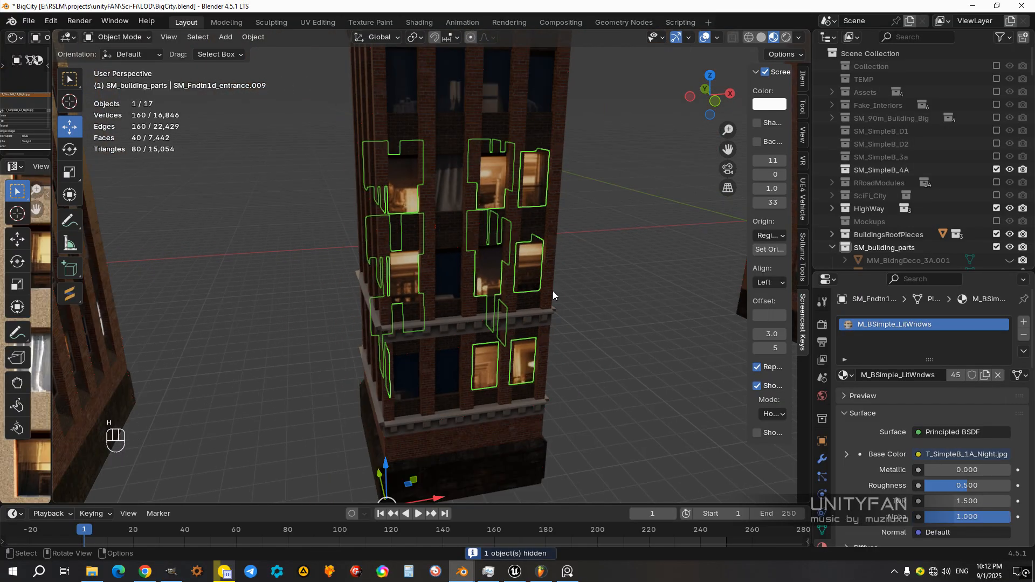
pyautogui.scroll(-4, 541, 292)
pyautogui.moveTo(539, 292); pyautogui.dragTo(490, 333, button='middle')
pyautogui.scroll(4, 489, 278)
pyautogui.keyDown('shift'); pyautogui.click(419, 265); pyautogui.keyUp('shift')
pyautogui.scroll(2, 489, 333)
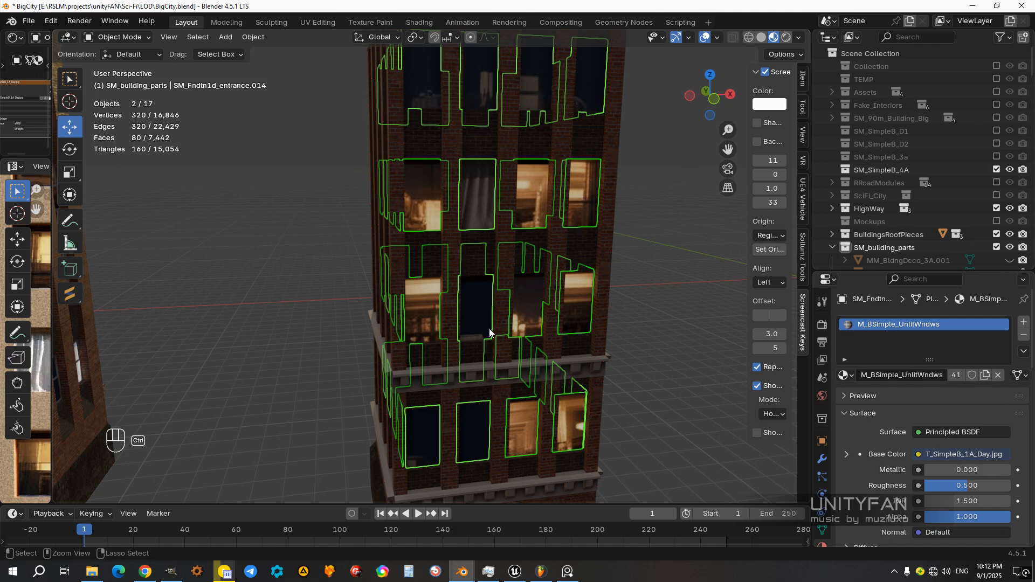
pyautogui.hotkey('ctrl', 'j')
pyautogui.scroll(-5, 589, 346)
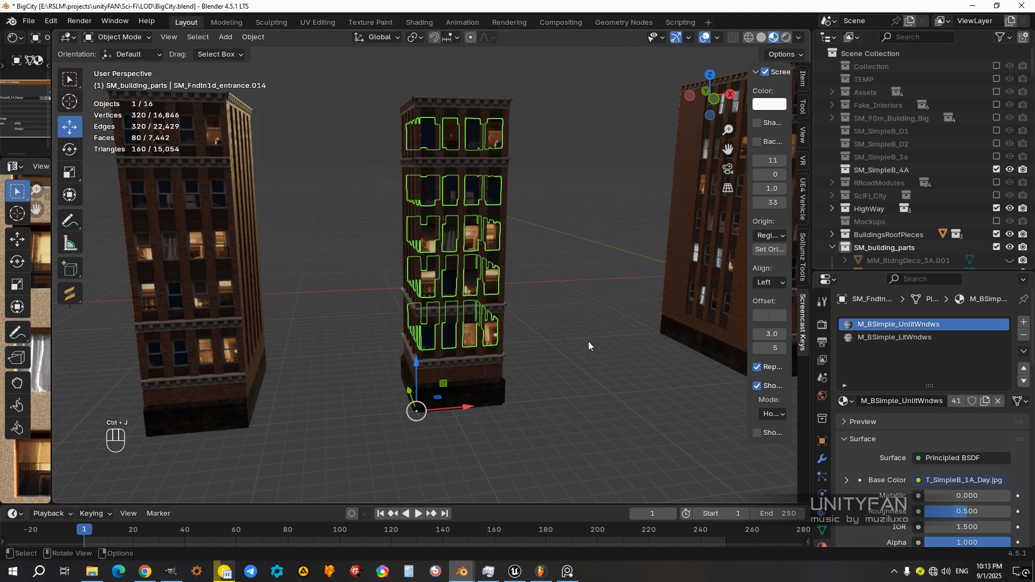
# Step: Select all faces of the joined window object and assign the M_BSimple_LitWndws material to them
pyautogui.scroll(1, 488, 271)
pyautogui.click(455, 237)
pyautogui.moveTo(455, 291); pyautogui.dragTo(477, 296, button='middle')
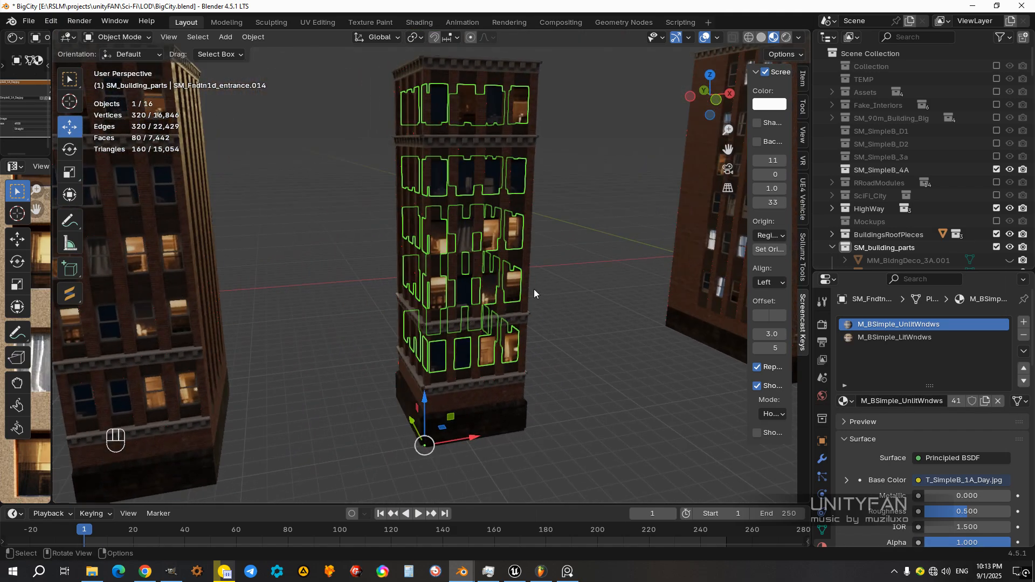
pyautogui.moveTo(535, 323); pyautogui.dragTo(475, 224, button='middle')
pyautogui.press('Tab')
pyautogui.press('a')
pyautogui.moveTo(393, 339); pyautogui.dragTo(472, 321, button='middle')
pyautogui.scroll(1, 471, 321)
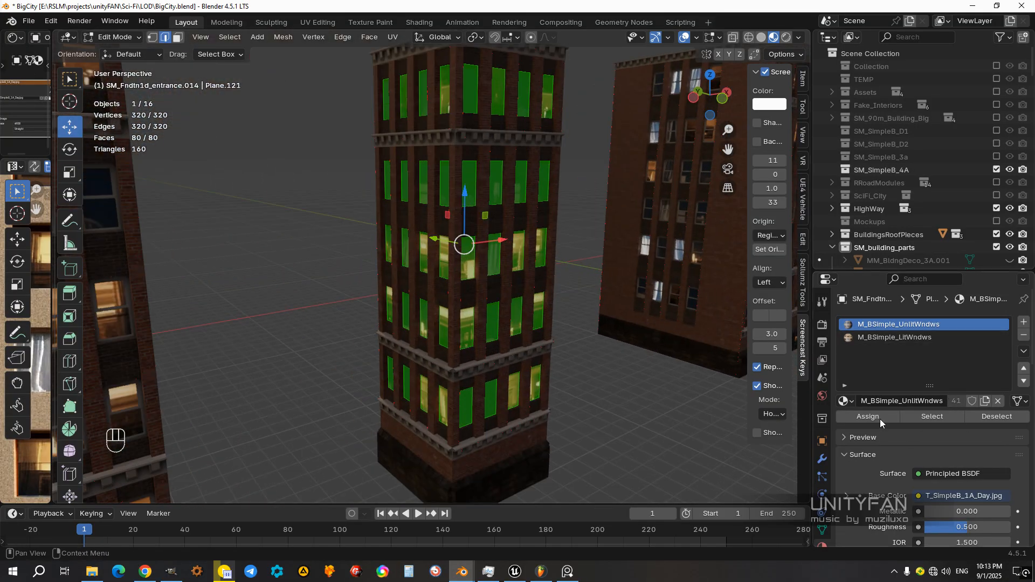
pyautogui.moveTo(480, 319); pyautogui.dragTo(445, 318, button='middle')
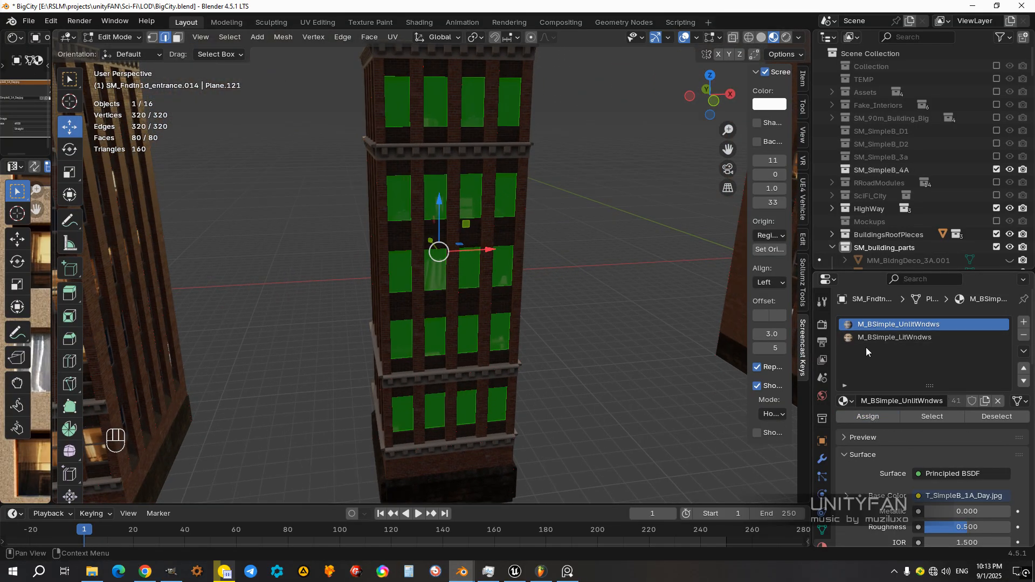
pyautogui.click(859, 338)
pyautogui.moveTo(533, 334); pyautogui.dragTo(512, 320, button='middle')
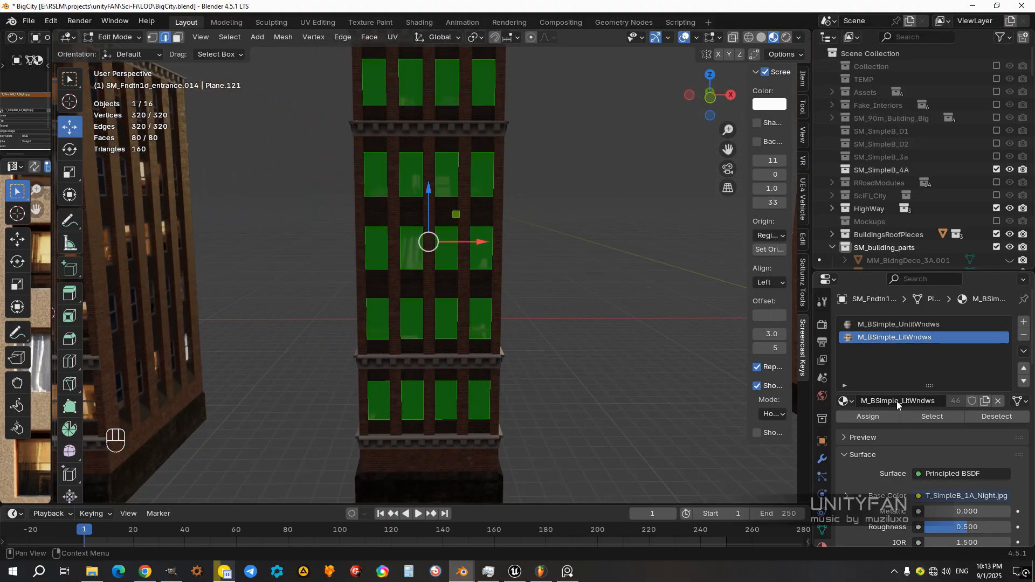
pyautogui.click(886, 419)
pyautogui.moveTo(545, 337); pyautogui.dragTo(552, 311, button='middle')
pyautogui.press('Tab')
# Step: Examine the square building's windows from several sides with the lit material applied
pyautogui.scroll(-4, 555, 333)
pyautogui.click(506, 332)
pyautogui.scroll(4, 459, 306)
pyautogui.scroll(3, 519, 314)
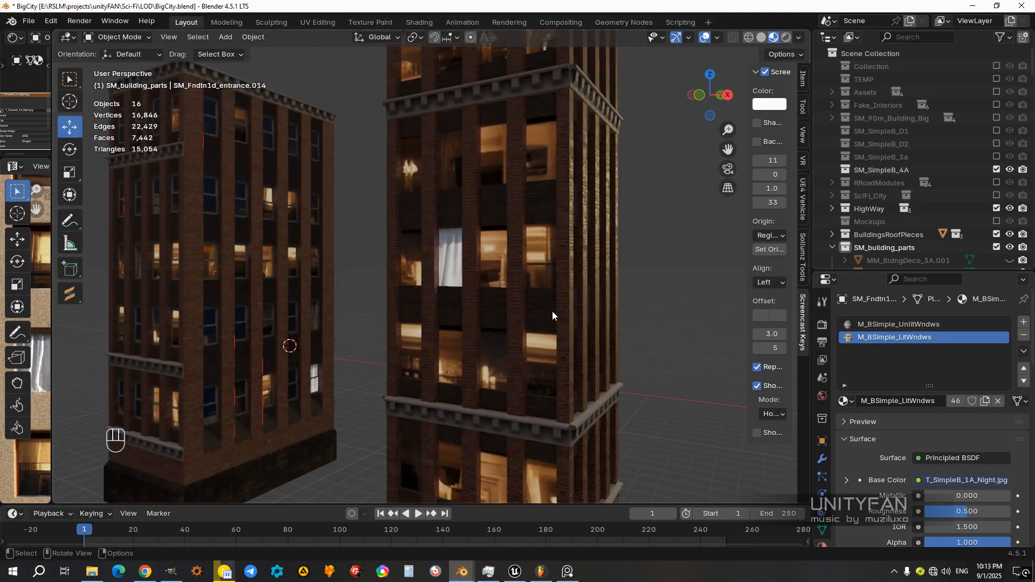
pyautogui.click(494, 269)
pyautogui.moveTo(497, 266); pyautogui.dragTo(458, 121, button='middle')
pyautogui.moveTo(537, 286); pyautogui.dragTo(468, 293, button='middle')
# Step: Try Select Random on the window mesh while all of its faces are selected
pyautogui.press('Tab')
pyautogui.click(581, 317)
pyautogui.press('a')
pyautogui.moveTo(534, 312)
pyautogui.mouseDown(button='middle')
pyautogui.moveTo(554, 316)
pyautogui.moveTo(537, 301)
pyautogui.mouseUp(button='middle')
pyautogui.scroll(-1, 533, 302)
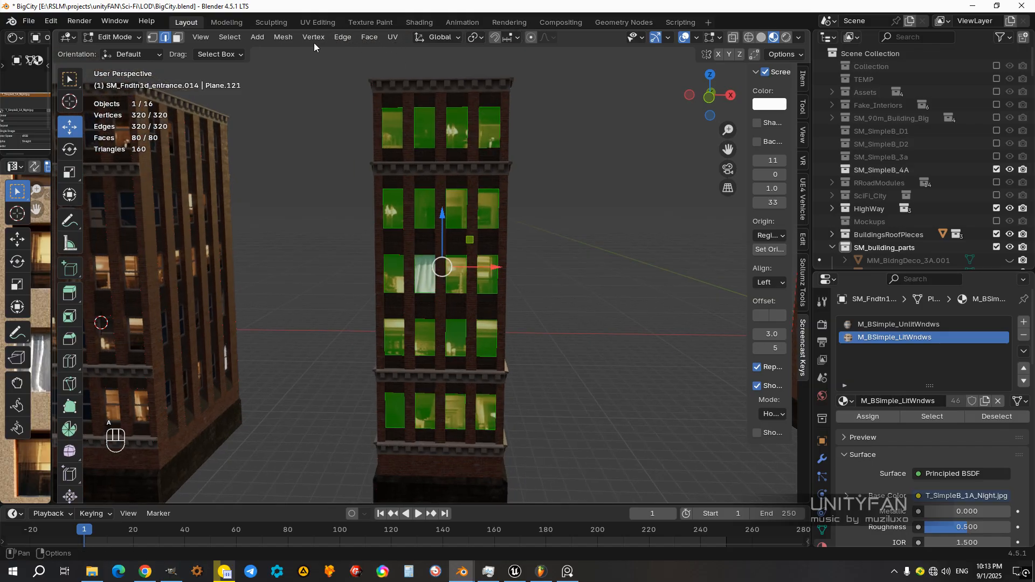
pyautogui.click(229, 38)
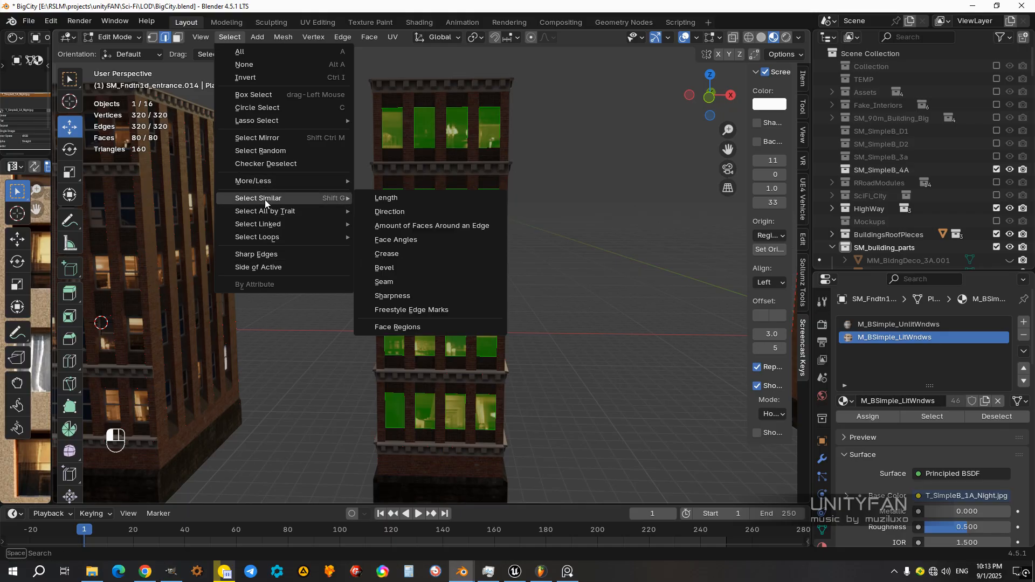
pyautogui.click(269, 151)
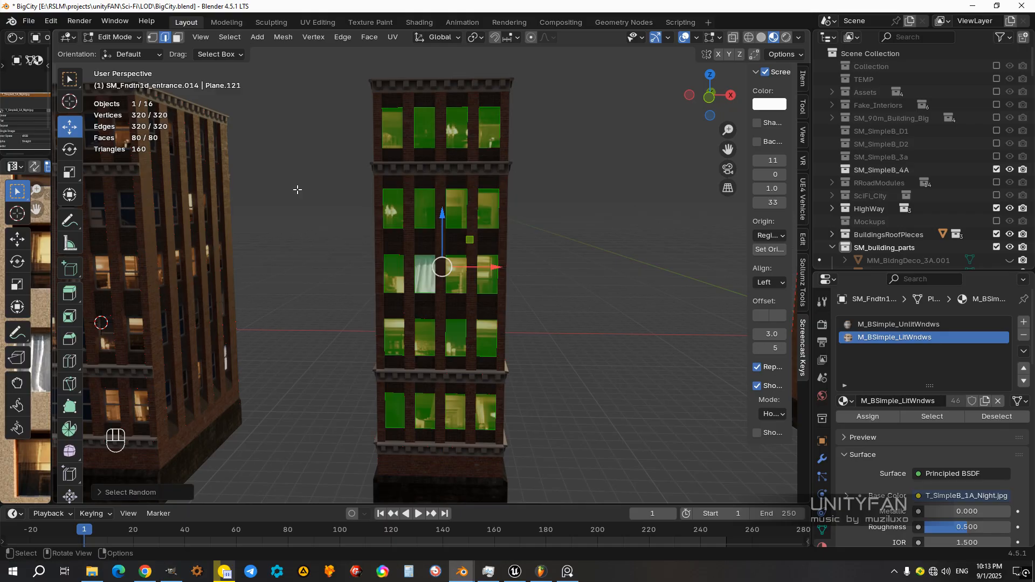
pyautogui.click(517, 369)
# Step: Apply Select Random to the deselected window mesh and check which windows are picked
pyautogui.moveTo(294, 139); pyautogui.dragTo(363, 302, button='middle')
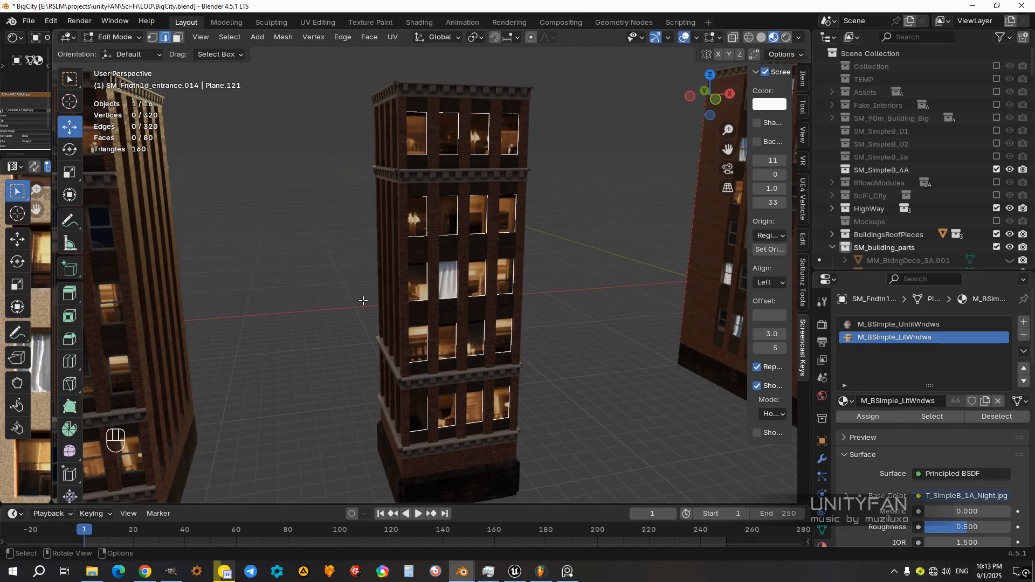
pyautogui.moveTo(513, 291); pyautogui.dragTo(469, 291, button='middle')
pyautogui.click(230, 36)
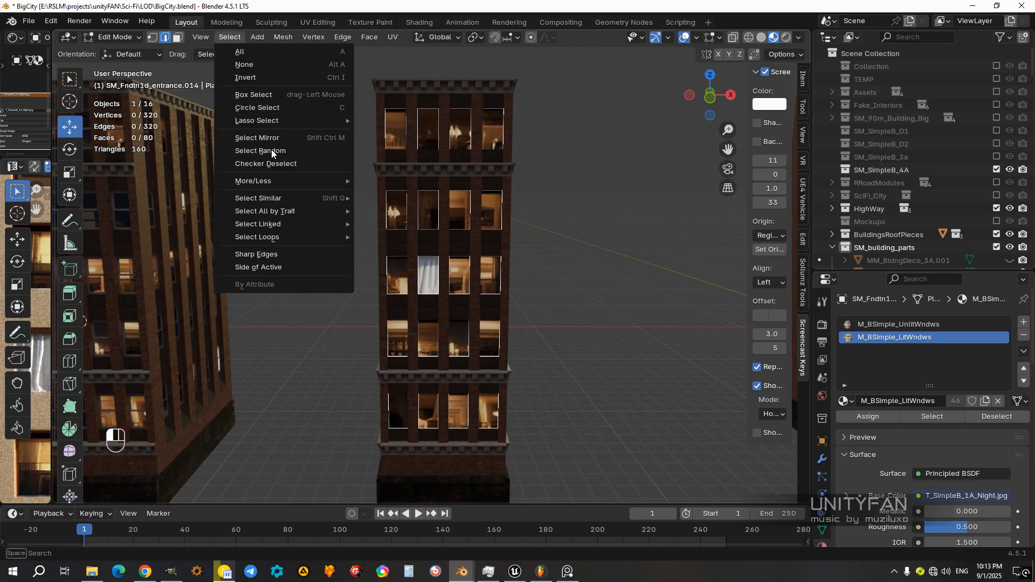
pyautogui.click(259, 151)
pyautogui.moveTo(561, 358); pyautogui.dragTo(469, 294, button='middle')
pyautogui.moveTo(498, 385); pyautogui.dragTo(418, 367, button='middle')
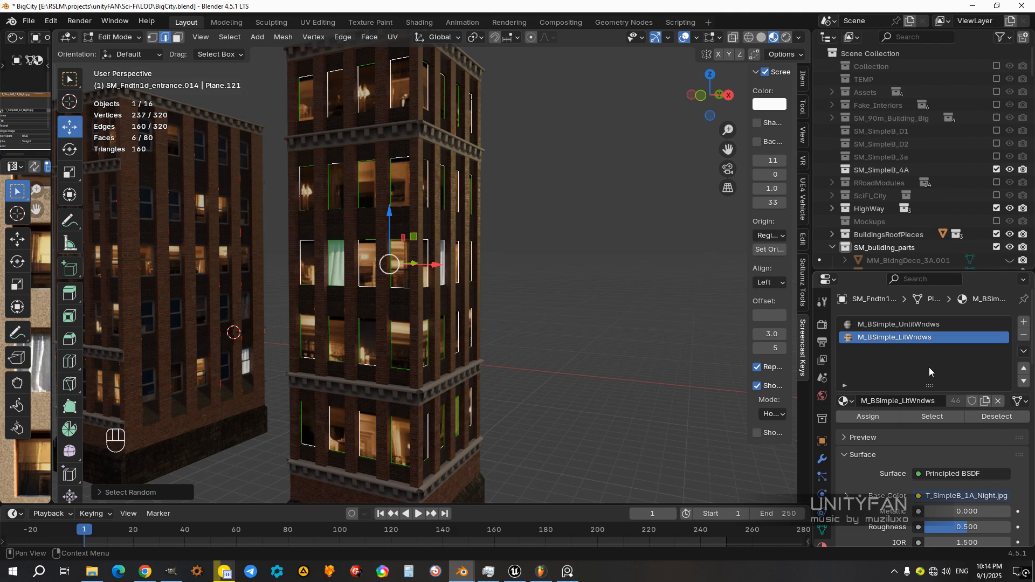
# Step: Assign the M_BSimple_UnlitWndws material to the randomly selected window faces and leave mesh editing
pyautogui.click(906, 324)
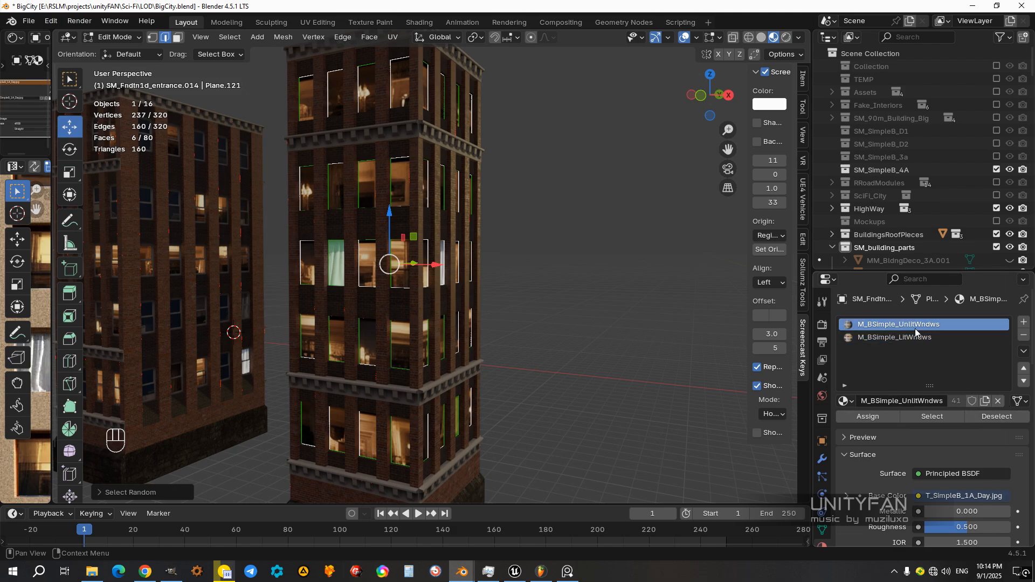
pyautogui.click(858, 415)
pyautogui.moveTo(530, 372); pyautogui.dragTo(553, 375, button='middle')
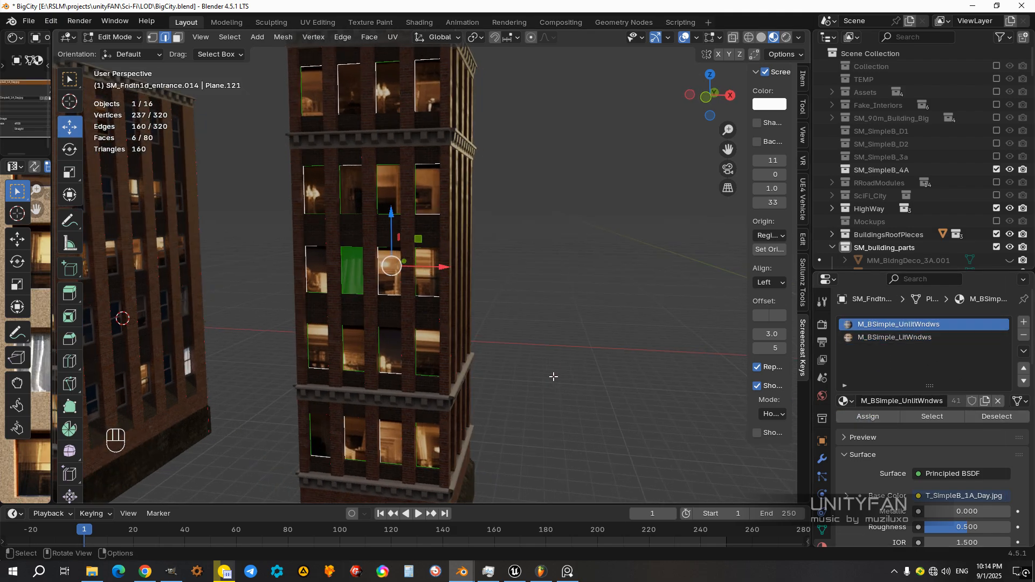
pyautogui.press('Tab')
pyautogui.press('Tab')
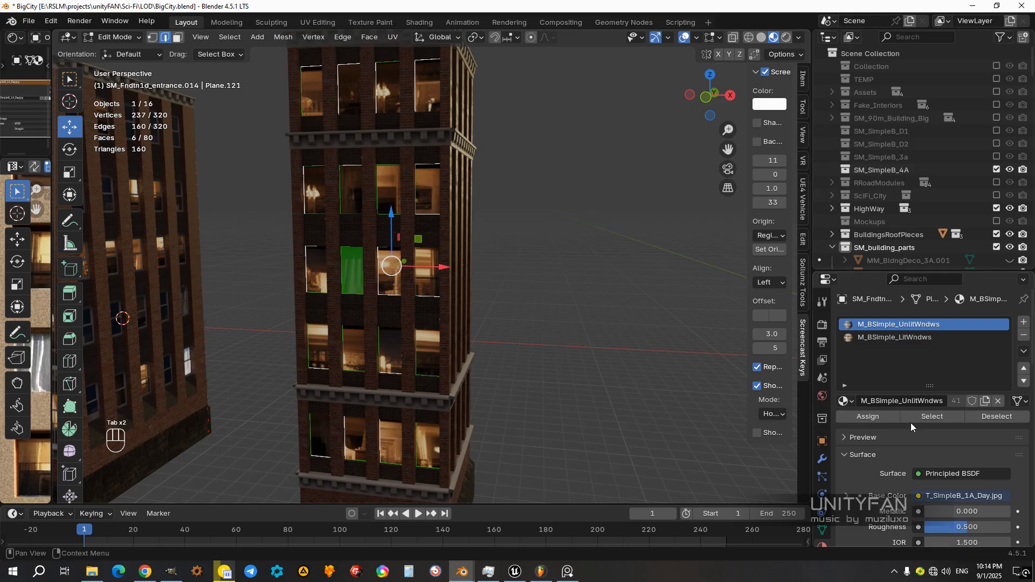
pyautogui.click(862, 416)
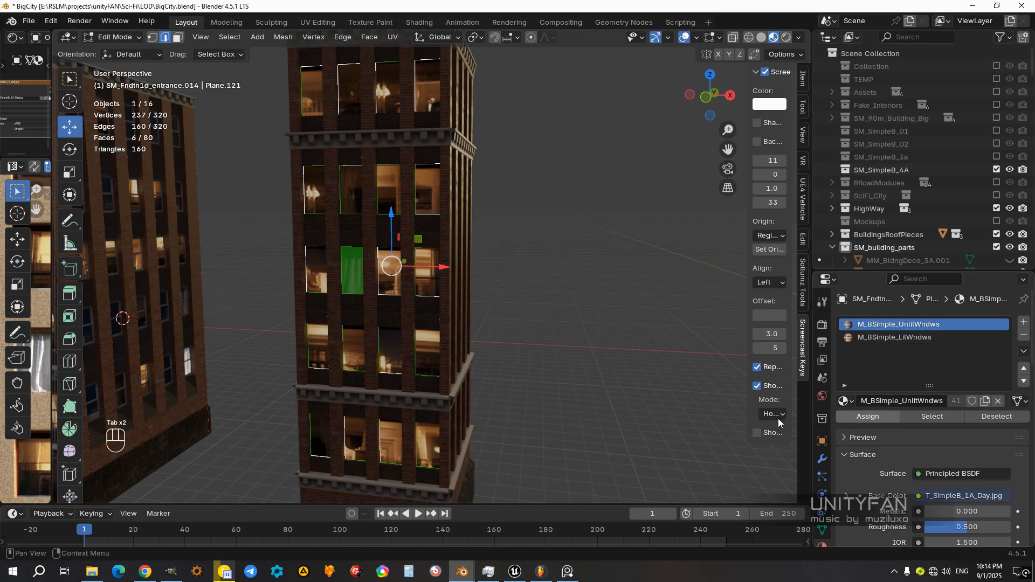
pyautogui.moveTo(782, 410); pyautogui.dragTo(593, 385, button='middle')
pyautogui.press('Tab')
# Step: Clear the selection in the window mesh and select the faces that use M_BSimple_UnlitWndws
pyautogui.moveTo(504, 376); pyautogui.dragTo(453, 338, button='middle')
pyautogui.click(489, 328)
pyautogui.click(489, 328)
pyautogui.press('Tab')
pyautogui.click(574, 379)
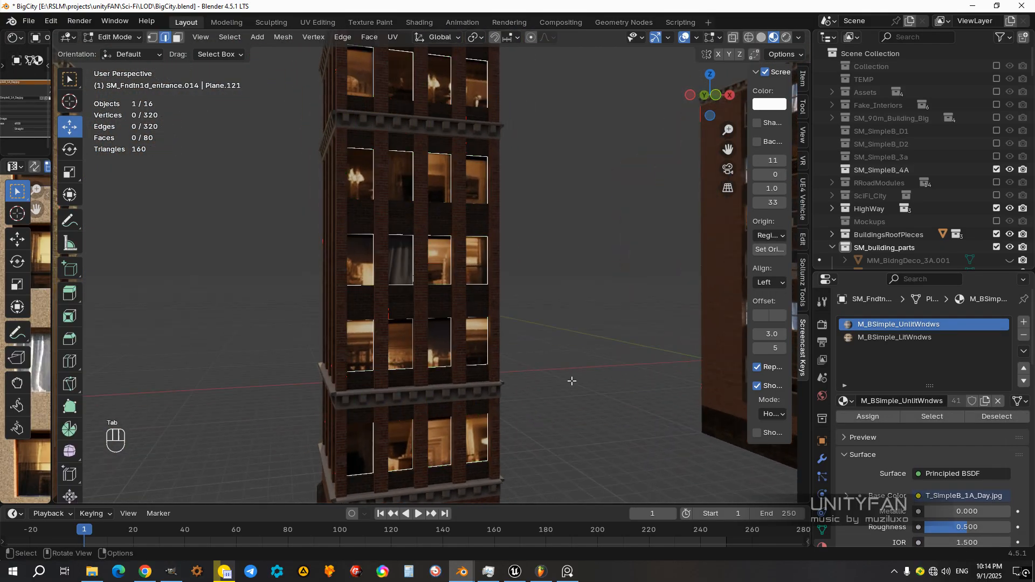
pyautogui.moveTo(571, 379); pyautogui.dragTo(534, 398, button='middle')
pyautogui.click(916, 416)
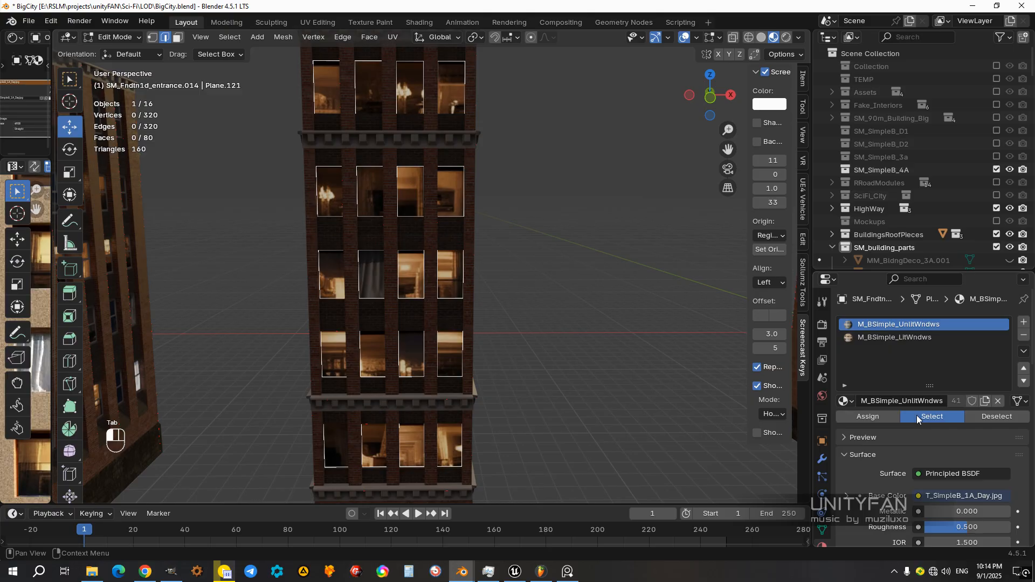
# Step: Undo the last selection and material changes on the tower's window mesh and switch to solid shading
pyautogui.moveTo(674, 226)
pyautogui.mouseDown(button='middle')
pyautogui.moveTo(614, 237)
pyautogui.moveTo(577, 226)
pyautogui.moveTo(663, 232)
pyautogui.mouseUp(button='middle')
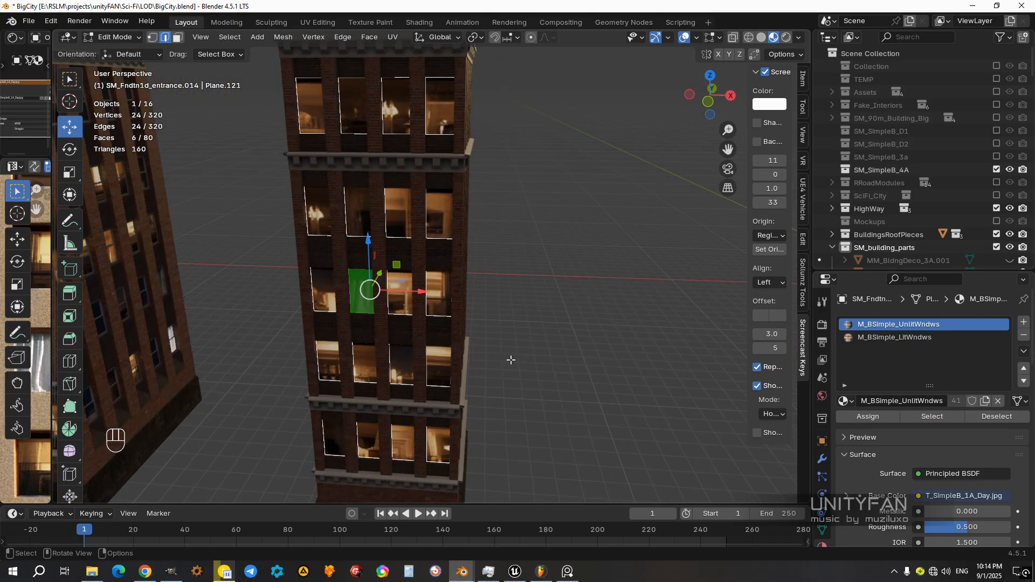
pyautogui.scroll(-3, 485, 360)
pyautogui.press('z')
pyautogui.moveTo(405, 357); pyautogui.dragTo(410, 325, button='middle')
pyautogui.scroll(3, 425, 326)
pyautogui.hotkey('ctrl', 'z')
pyautogui.hotkey('ctrl', 'z')
pyautogui.hotkey('ctrl', 'z')
pyautogui.hotkey('ctrl', 'z')
pyautogui.hotkey('ctrl', 'z')
pyautogui.moveTo(426, 339); pyautogui.dragTo(451, 355, button='middle')
pyautogui.press('z')
pyautogui.scroll(2, 490, 360)
pyautogui.click(484, 352)
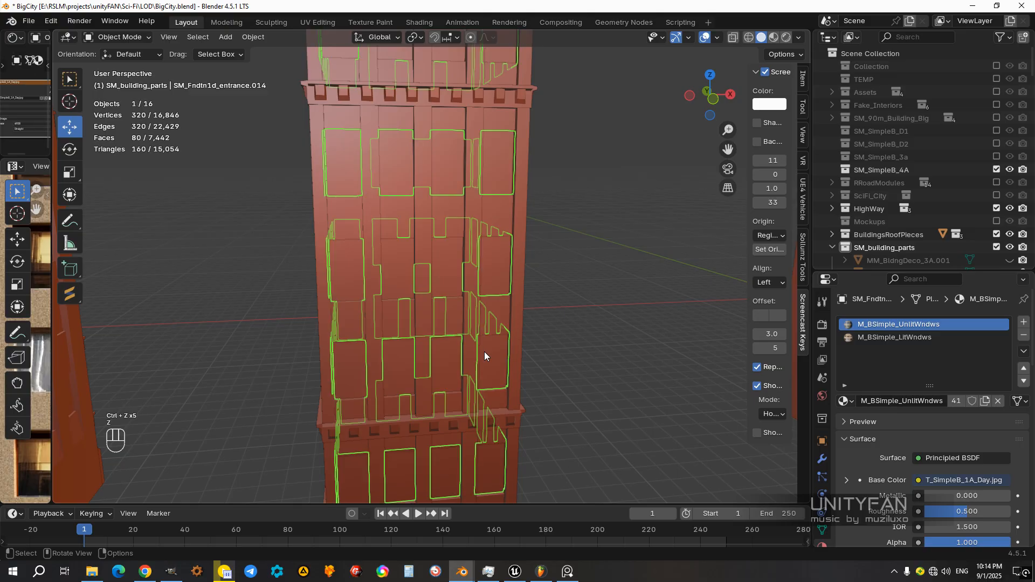
# Step: Try moving the window mesh out of the tower along X, and undo the move
pyautogui.scroll(-5, 484, 351)
pyautogui.moveTo(423, 415); pyautogui.dragTo(565, 418)
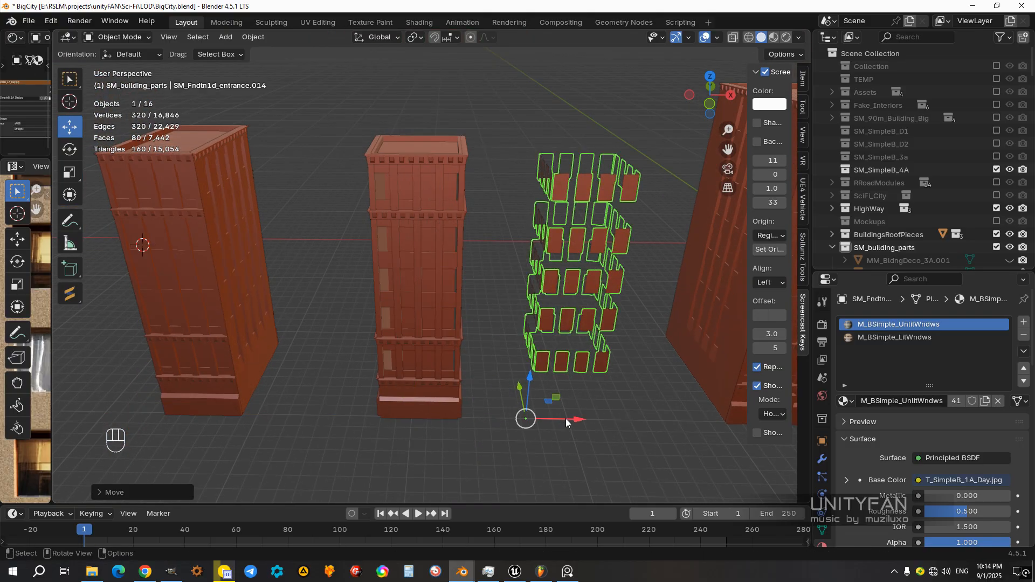
pyautogui.hotkey('ctrl', 'z')
# Step: Edit the window mesh in wireframe shading, with face selection enabled and no faces selected
pyautogui.moveTo(526, 384); pyautogui.dragTo(491, 279, button='middle')
pyautogui.scroll(3, 518, 340)
pyautogui.press('Tab')
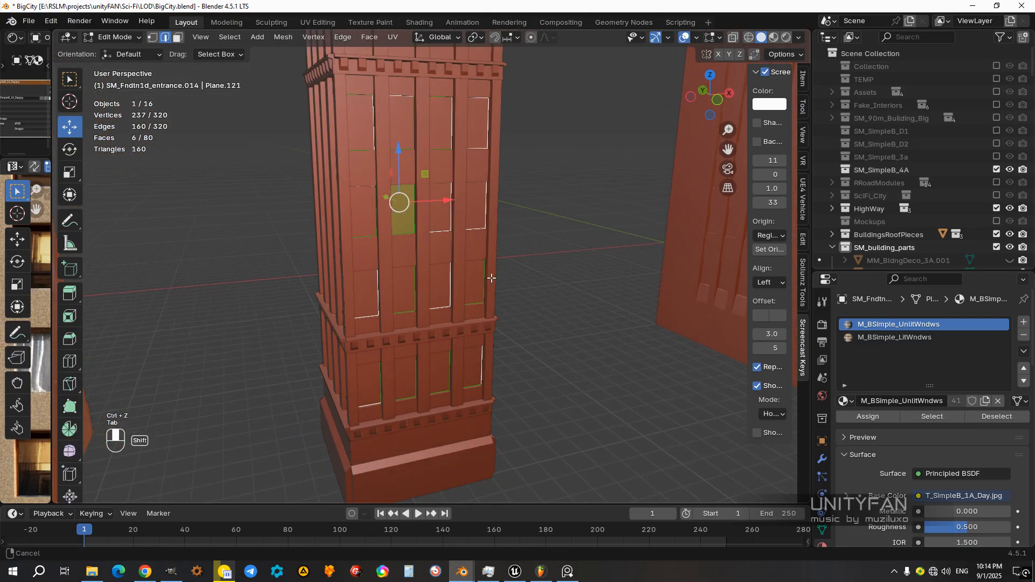
pyautogui.scroll(2, 492, 278)
pyautogui.press('z')
pyautogui.click(460, 273)
pyautogui.press('a')
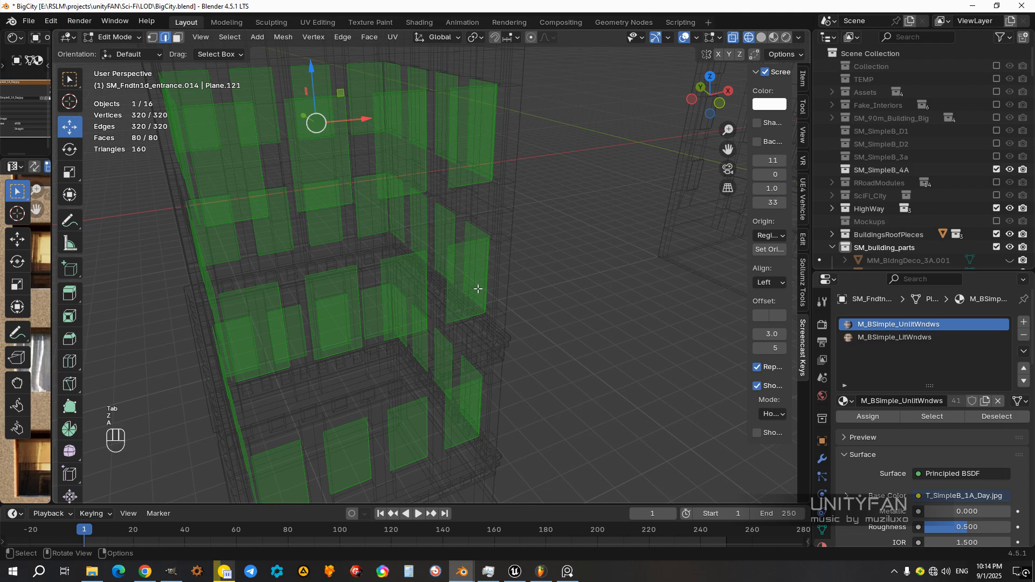
pyautogui.click(475, 285)
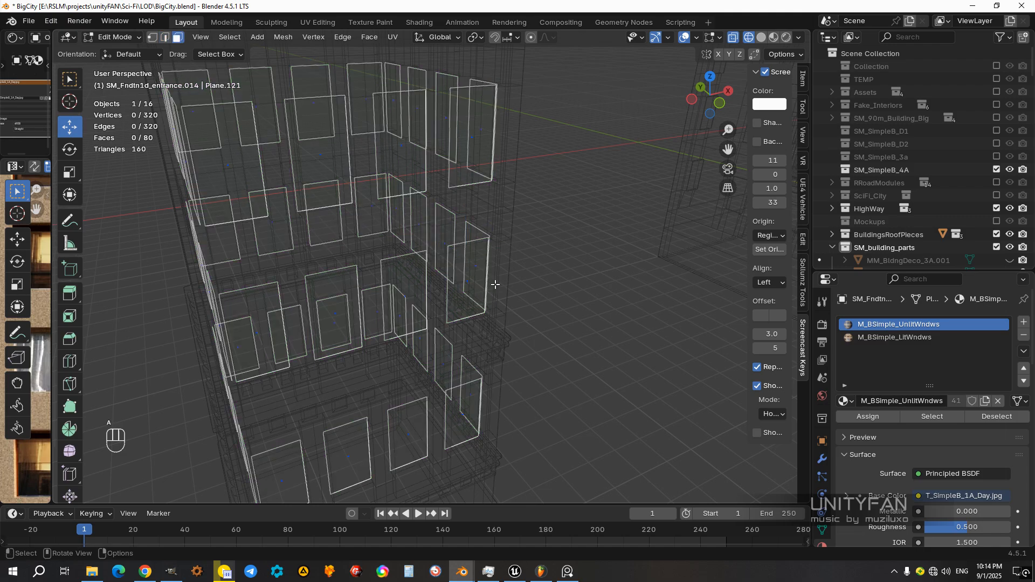
# Step: Try moving a single window face out of the tower along X, and undo the move
pyautogui.click(458, 283)
pyautogui.moveTo(458, 283); pyautogui.dragTo(425, 284, button='middle')
pyautogui.moveTo(468, 290); pyautogui.dragTo(618, 296)
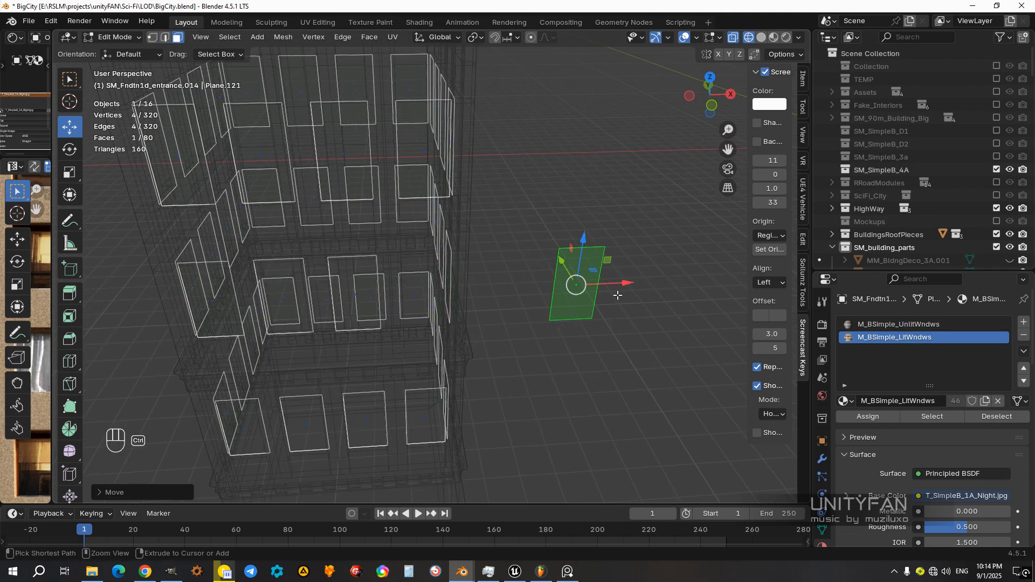
pyautogui.hotkey('ctrl', 'z')
# Step: Return to material preview shading and apply Select Random to the window mesh with its face selection cleared
pyautogui.press('z')
pyautogui.click(503, 390)
pyautogui.moveTo(503, 389)
pyautogui.mouseDown(button='middle')
pyautogui.moveTo(471, 323)
pyautogui.moveTo(445, 320)
pyautogui.moveTo(457, 345)
pyautogui.moveTo(487, 323)
pyautogui.moveTo(501, 336)
pyautogui.mouseUp(button='middle')
pyautogui.scroll(-1, 444, 319)
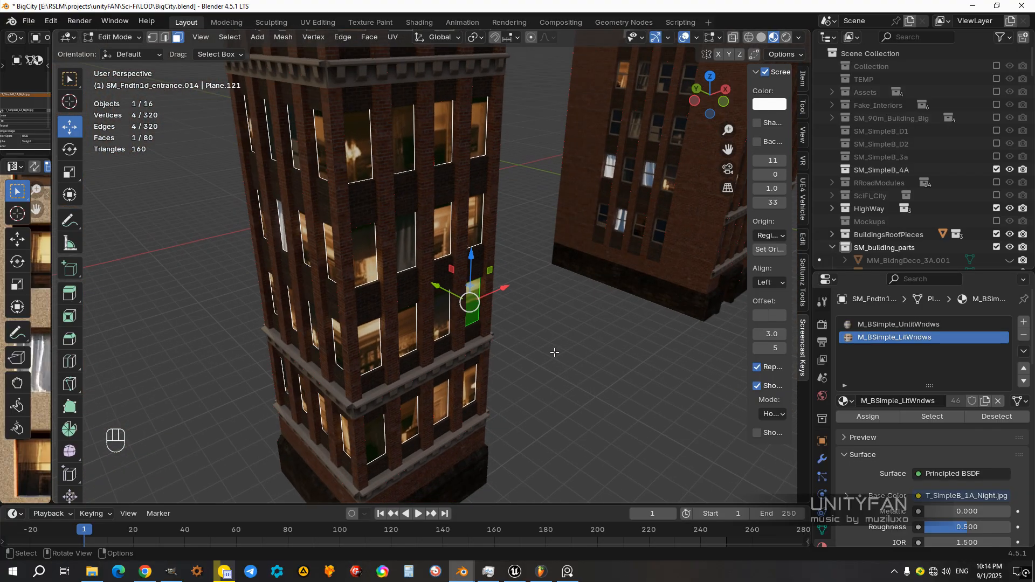
pyautogui.moveTo(535, 352)
pyautogui.mouseDown(button='middle')
pyautogui.moveTo(485, 308)
pyautogui.moveTo(533, 338)
pyautogui.mouseUp(button='middle')
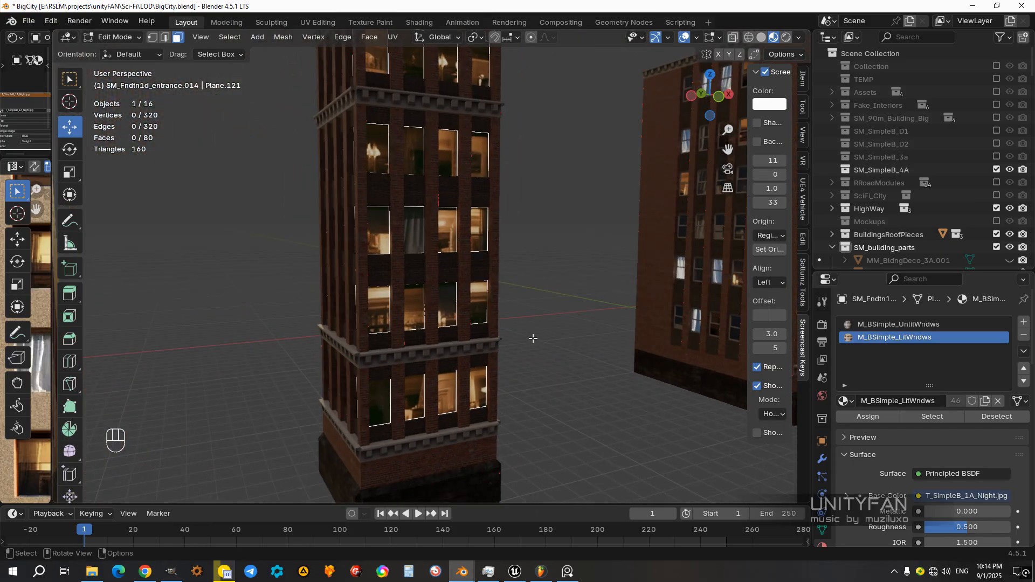
pyautogui.click(230, 38)
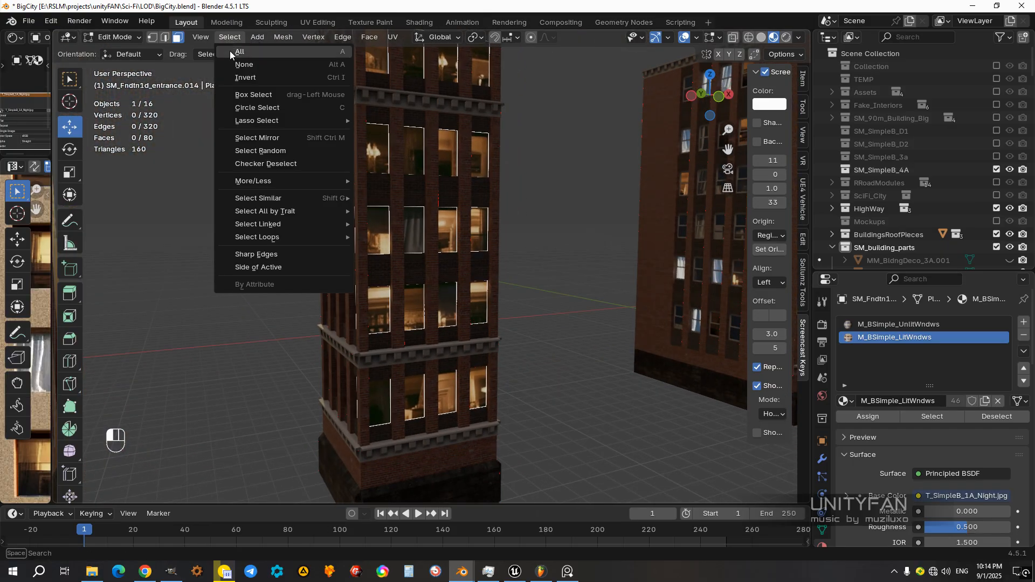
pyautogui.click(258, 145)
pyautogui.moveTo(509, 300); pyautogui.dragTo(478, 287, button='middle')
pyautogui.scroll(1, 478, 286)
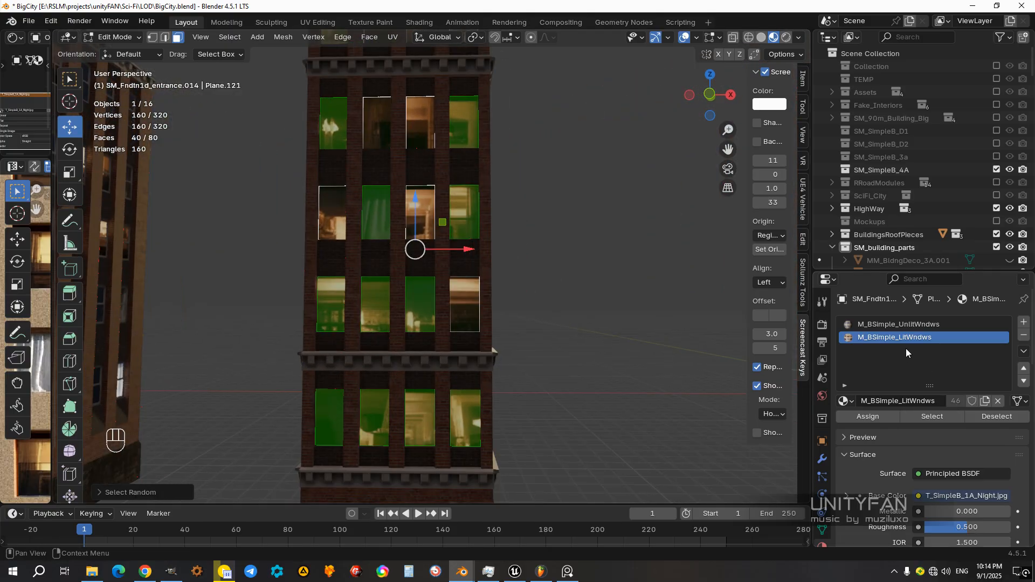
# Step: Assign M_BSimple_UnlitWndws to the randomly selected window faces, leave mesh editing and deselect the window mesh
pyautogui.click(896, 325)
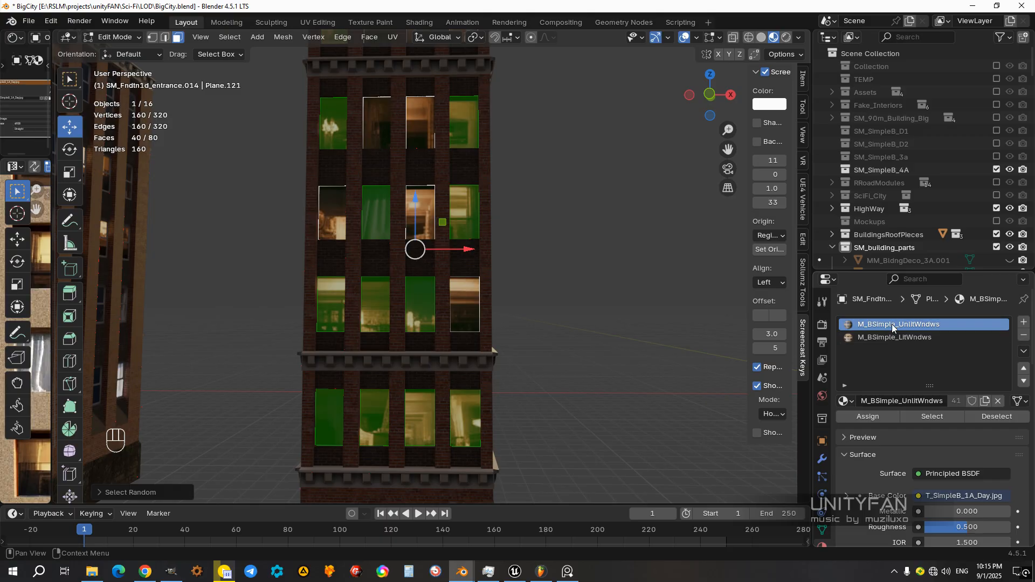
pyautogui.click(866, 418)
pyautogui.moveTo(511, 319)
pyautogui.mouseDown(button='middle')
pyautogui.moveTo(539, 326)
pyautogui.moveTo(472, 300)
pyautogui.moveTo(508, 302)
pyautogui.mouseUp(button='middle')
pyautogui.press('Tab')
pyautogui.scroll(-3, 545, 322)
pyautogui.click(549, 319)
pyautogui.scroll(-3, 549, 319)
pyautogui.keyDown('shift'); pyautogui.moveTo(508, 302); pyautogui.dragTo(555, 315, button='middle'); pyautogui.keyUp('shift')
pyautogui.scroll(1, 555, 315)
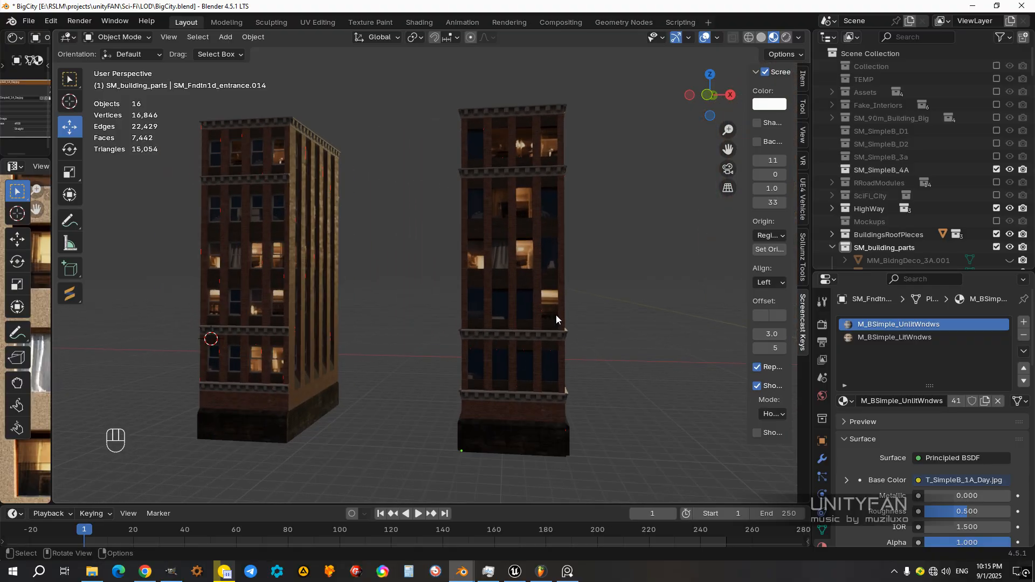
# Step: Move the neighbouring building's front facade along X until it sits beside the tower for comparison
pyautogui.keyDown('shift'); pyautogui.moveTo(447, 328); pyautogui.dragTo(553, 316, button='middle'); pyautogui.keyUp('shift')
pyautogui.click(387, 335)
pyautogui.keyDown('shift'); pyautogui.moveTo(432, 380); pyautogui.dragTo(380, 365, button='middle'); pyautogui.keyUp('shift')
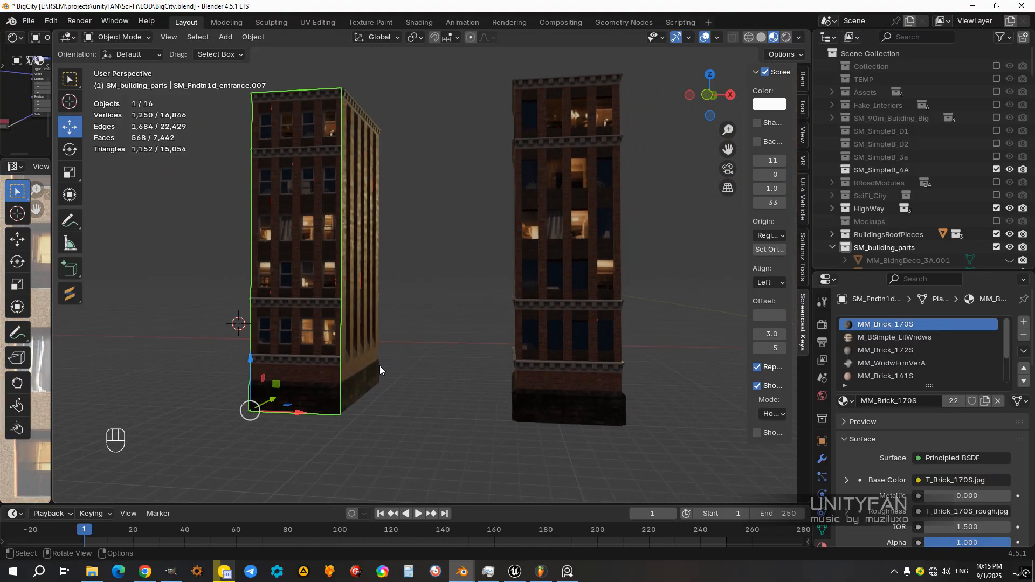
pyautogui.moveTo(306, 415); pyautogui.dragTo(567, 325)
pyautogui.scroll(2, 571, 316)
pyautogui.keyDown('shift'); pyautogui.moveTo(577, 311); pyautogui.dragTo(504, 318, button='middle'); pyautogui.keyUp('shift')
pyautogui.scroll(-1, 551, 297)
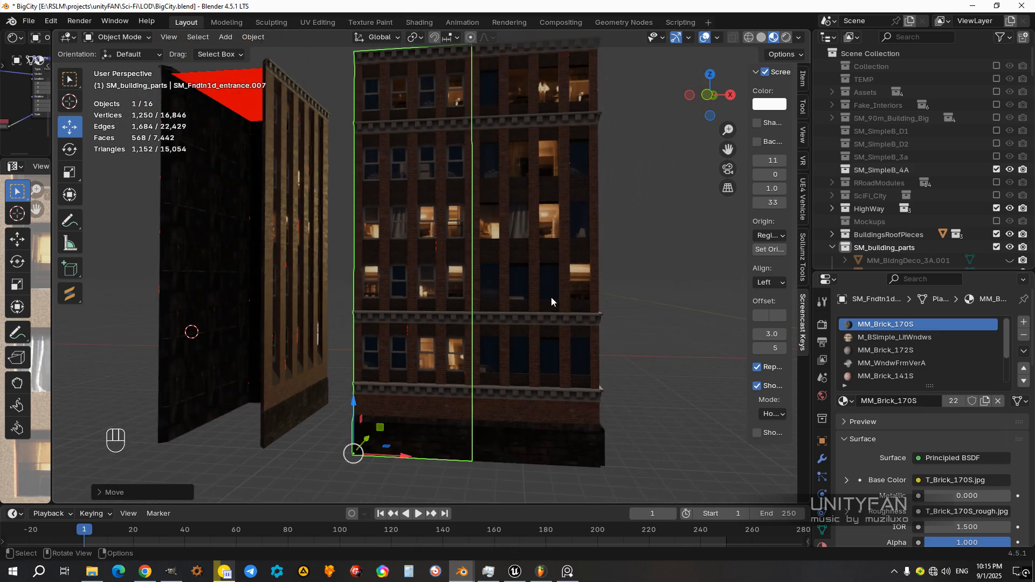
# Step: Reveal all hidden objects and hide the spare building parts again, keeping the tower's window frames visible
pyautogui.moveTo(532, 212); pyautogui.dragTo(541, 211, button='middle')
pyautogui.click(526, 304)
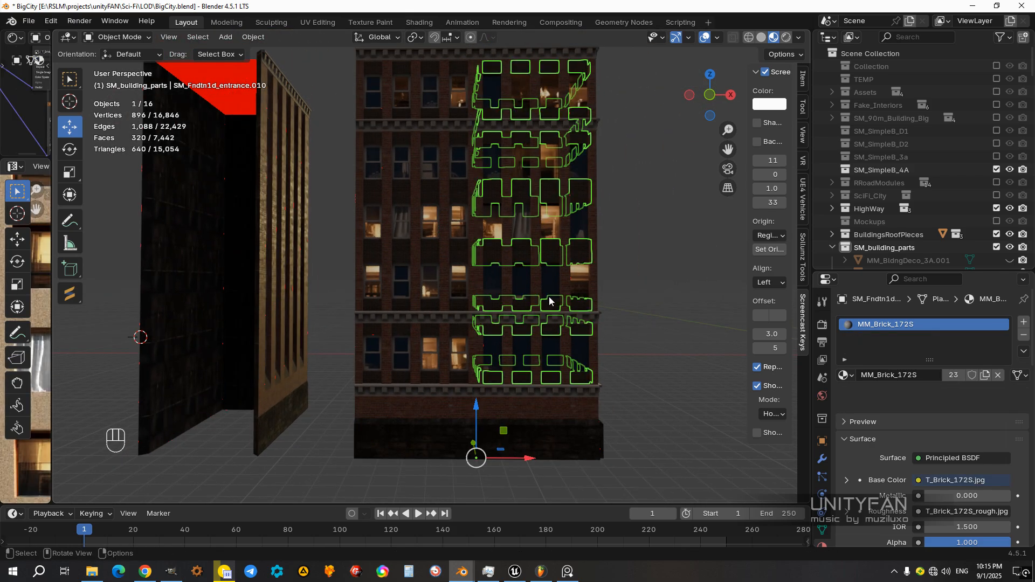
pyautogui.hotkey('alt', 'h')
pyautogui.click(627, 301)
pyautogui.moveTo(626, 301); pyautogui.dragTo(503, 393, button='middle')
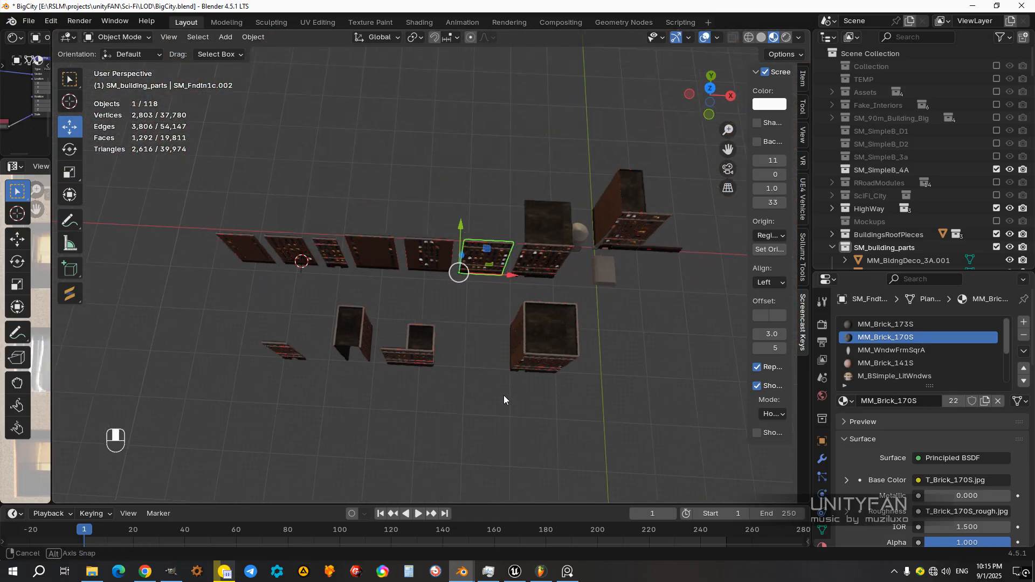
pyautogui.moveTo(688, 293); pyautogui.dragTo(216, 157)
pyautogui.moveTo(216, 158); pyautogui.dragTo(357, 260, button='middle')
pyautogui.press('h')
# Step: Compare the lit and unlit window patterns of the facade and the adjoining tower from near and far
pyautogui.scroll(3, 436, 230)
pyautogui.scroll(2, 439, 306)
pyautogui.click(340, 247)
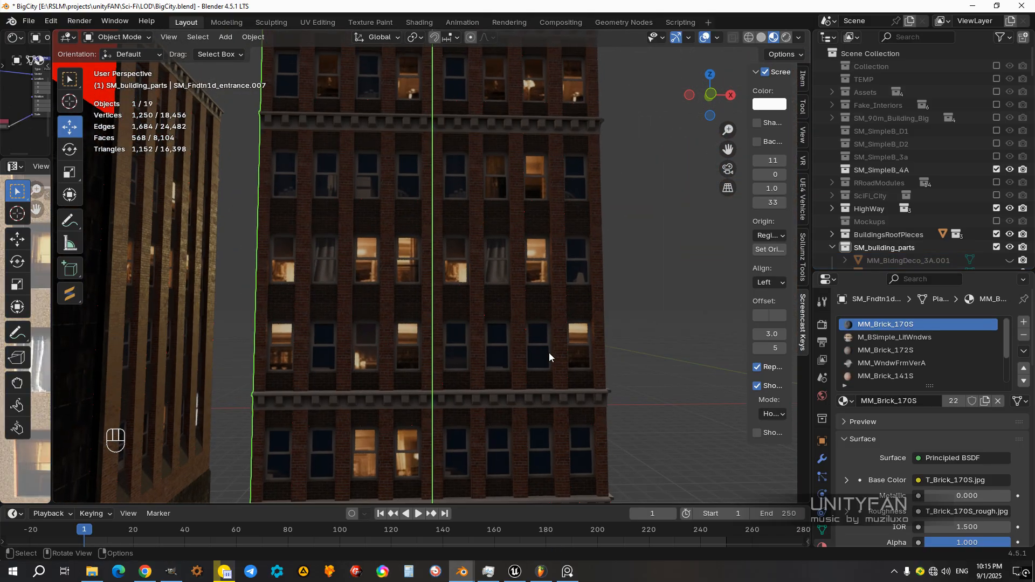
pyautogui.moveTo(511, 357); pyautogui.dragTo(503, 361, button='middle')
pyautogui.scroll(-3, 357, 199)
pyautogui.scroll(3, 377, 237)
pyautogui.keyDown('shift'); pyautogui.moveTo(380, 229); pyautogui.dragTo(406, 244, button='middle'); pyautogui.keyUp('shift')
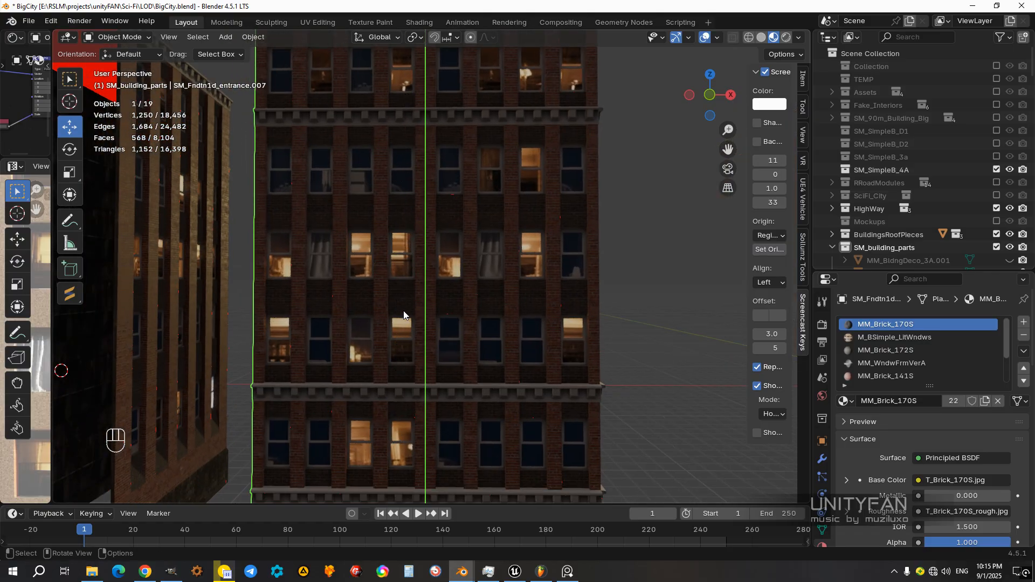
pyautogui.moveTo(378, 132); pyautogui.dragTo(409, 211, button='middle')
pyautogui.click(674, 293)
pyautogui.moveTo(540, 223); pyautogui.dragTo(525, 189, button='middle')
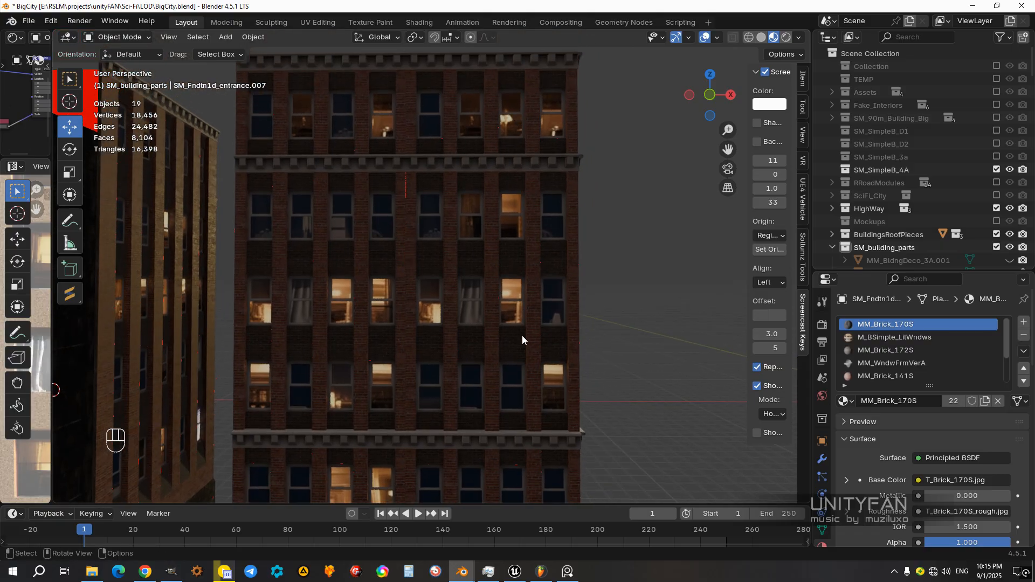
pyautogui.moveTo(516, 347); pyautogui.dragTo(502, 184, button='middle')
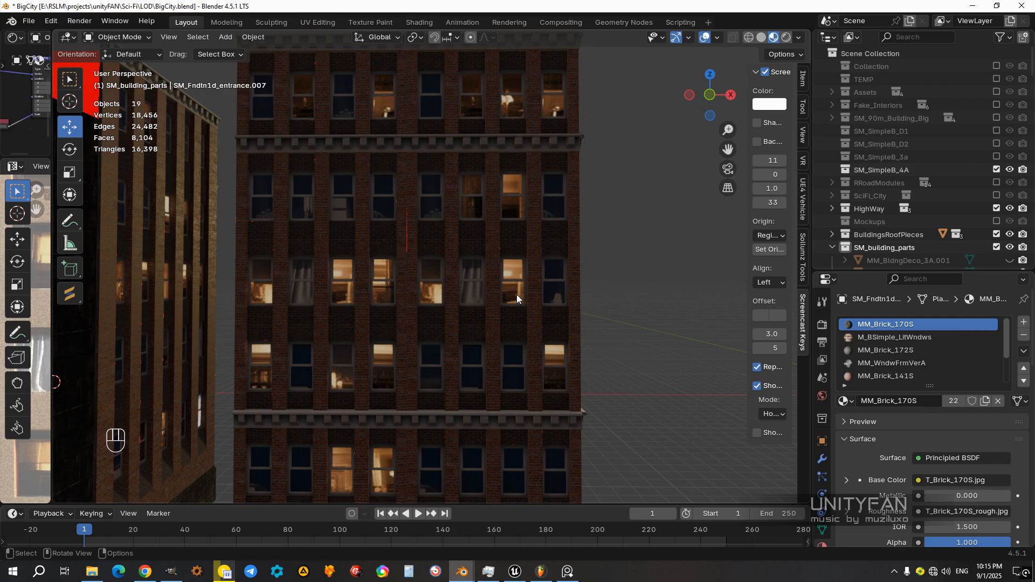
pyautogui.scroll(-4, 493, 364)
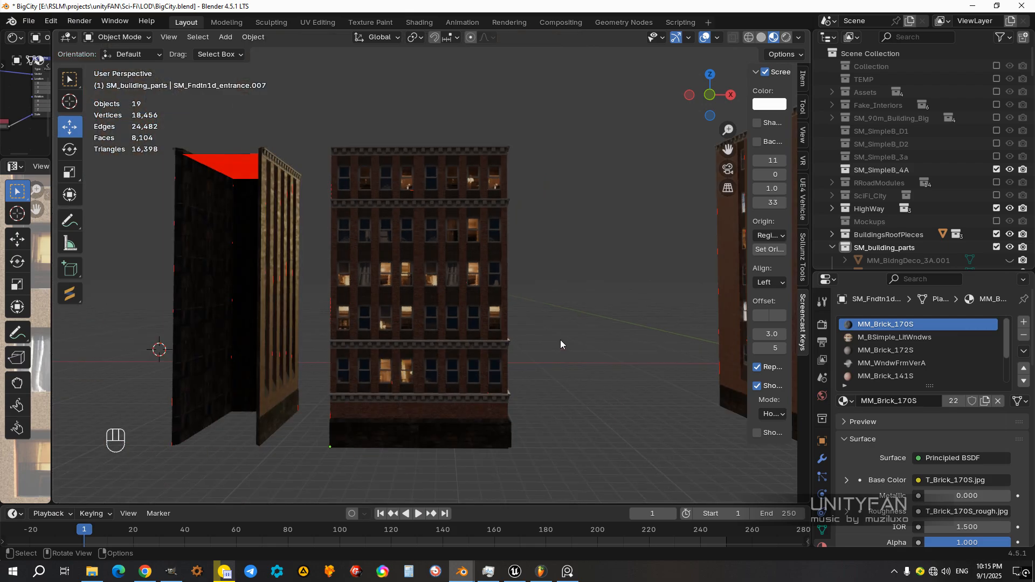
pyautogui.scroll(4, 556, 338)
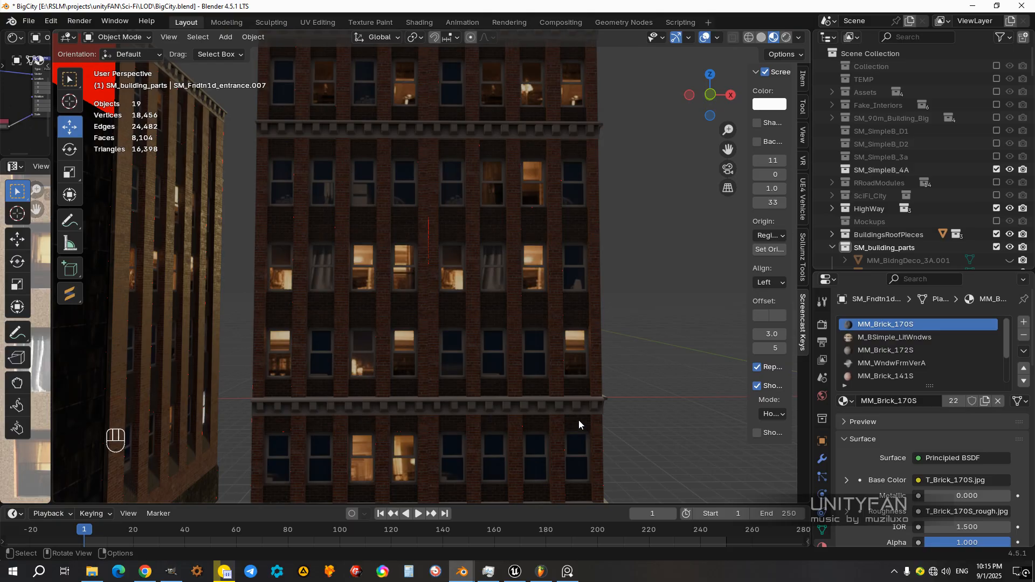
pyautogui.scroll(-4, 548, 184)
pyautogui.scroll(3, 554, 269)
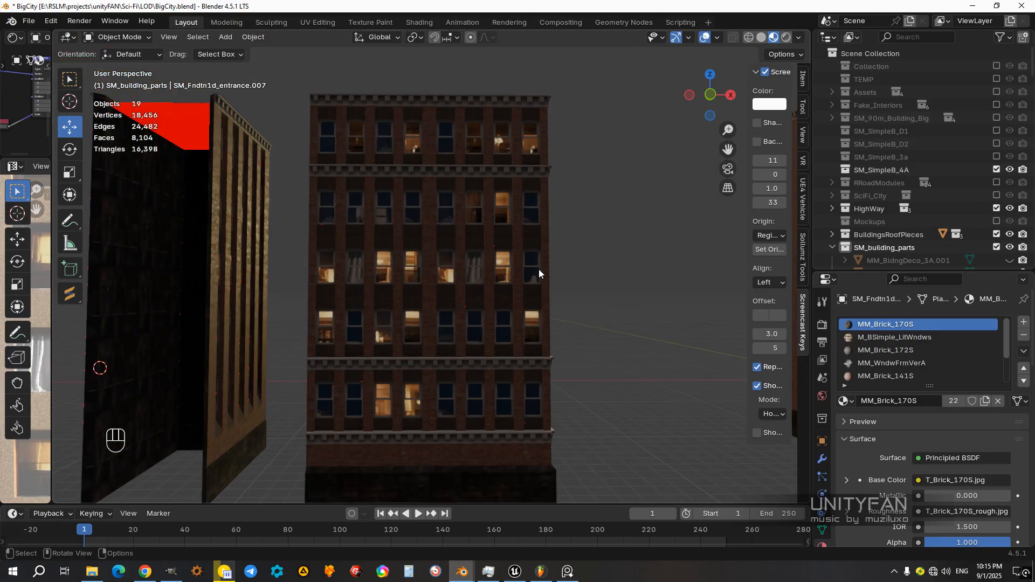
pyautogui.scroll(2, 471, 256)
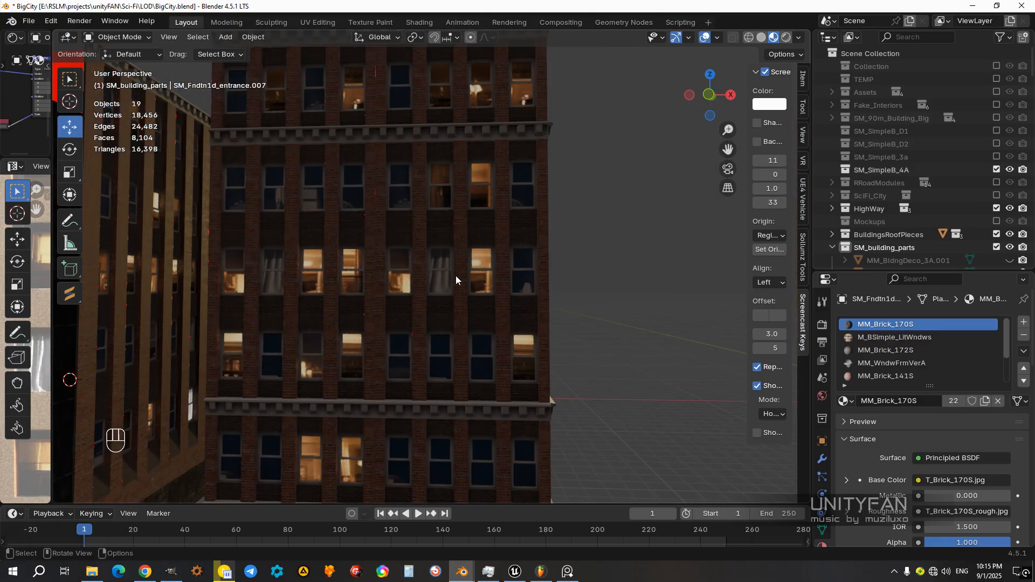
pyautogui.scroll(-4, 421, 260)
pyautogui.moveTo(422, 260); pyautogui.dragTo(368, 279, button='middle')
pyautogui.keyDown('shift'); pyautogui.moveTo(369, 279); pyautogui.dragTo(503, 249, button='middle'); pyautogui.keyUp('shift')
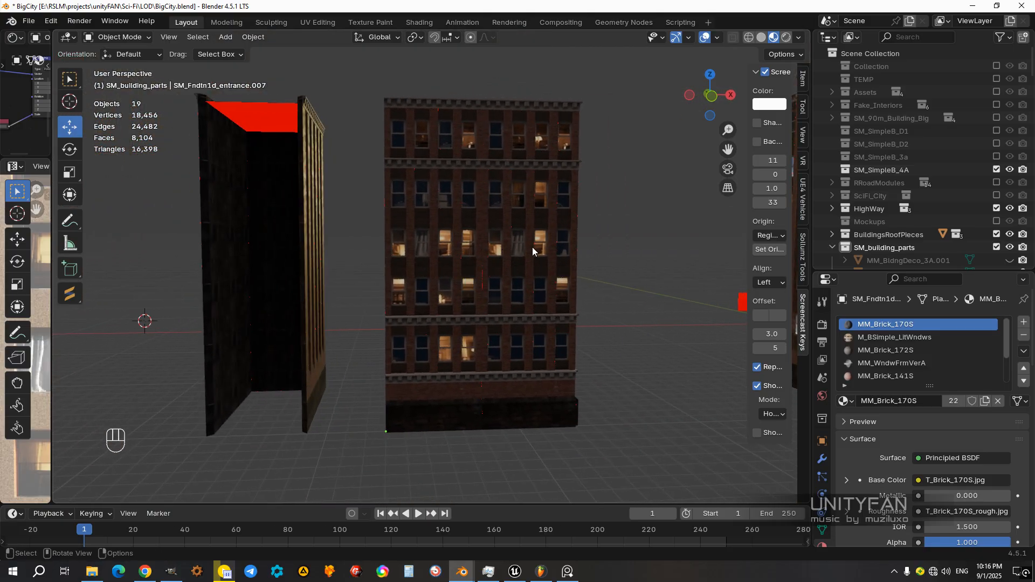
# Step: Move the front facade back along X to its own building
pyautogui.click(453, 277)
pyautogui.moveTo(451, 291); pyautogui.dragTo(489, 327, button='middle')
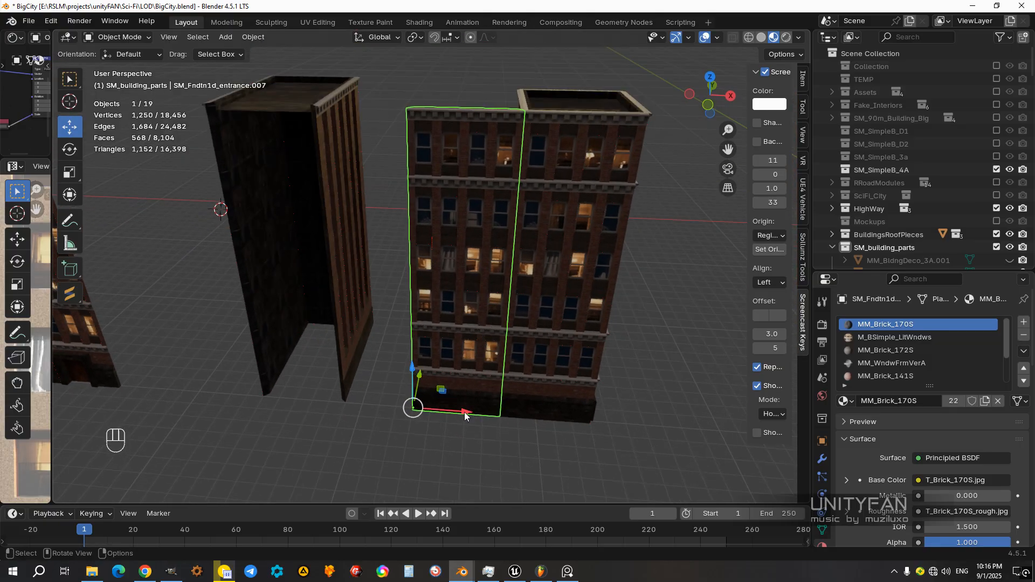
pyautogui.moveTo(457, 417); pyautogui.dragTo(312, 415)
pyautogui.moveTo(311, 415); pyautogui.dragTo(445, 364, button='middle')
# Step: Deselect the facade and examine the tower's randomized windows and frames around its sides and corners
pyautogui.scroll(2, 445, 364)
pyautogui.keyDown('shift'); pyautogui.moveTo(558, 212); pyautogui.dragTo(517, 256, button='middle'); pyautogui.keyUp('shift')
pyautogui.click(638, 271)
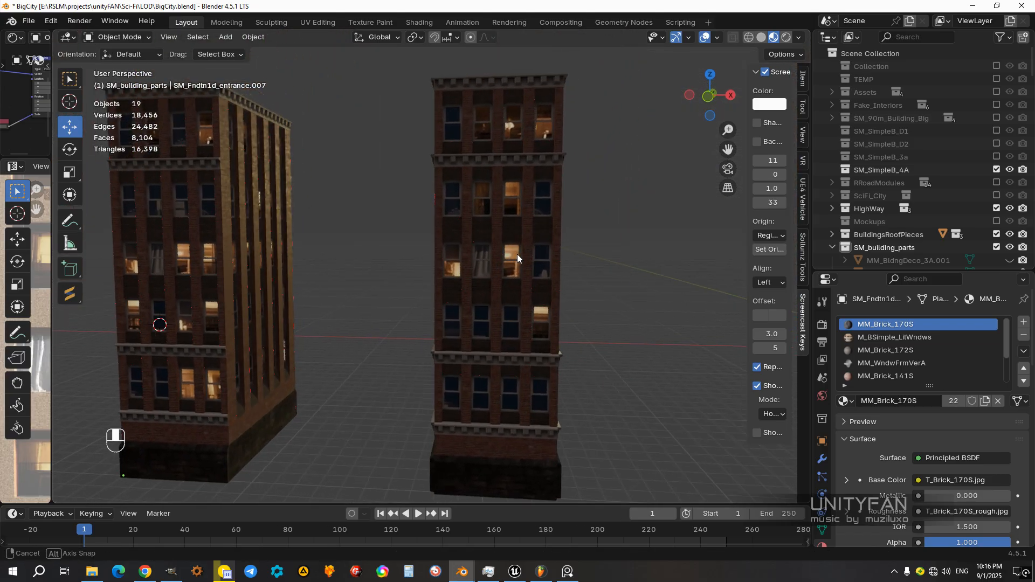
pyautogui.moveTo(534, 203); pyautogui.dragTo(299, 274, button='middle')
pyautogui.moveTo(370, 347); pyautogui.dragTo(482, 236, button='middle')
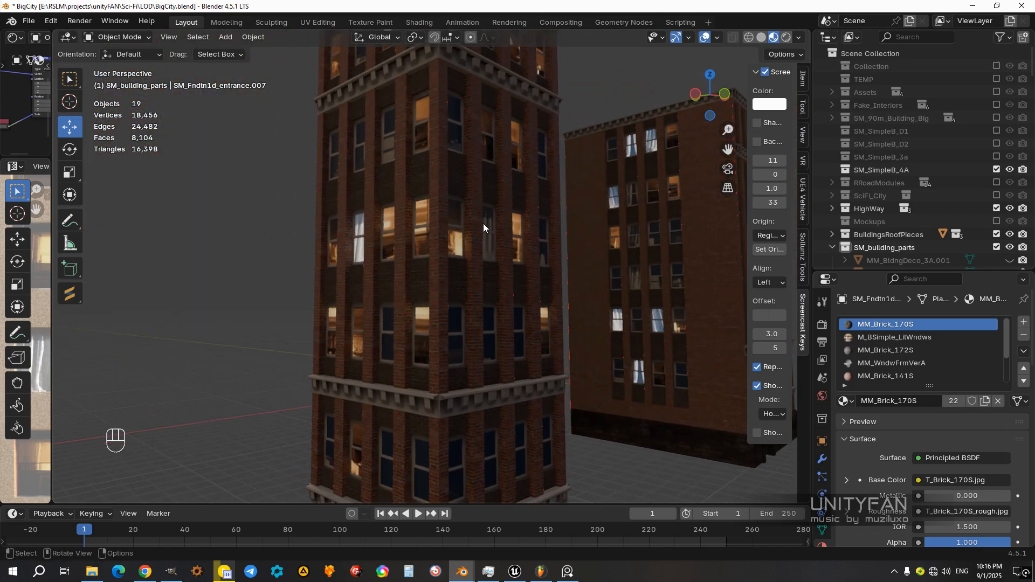
pyautogui.scroll(4, 481, 233)
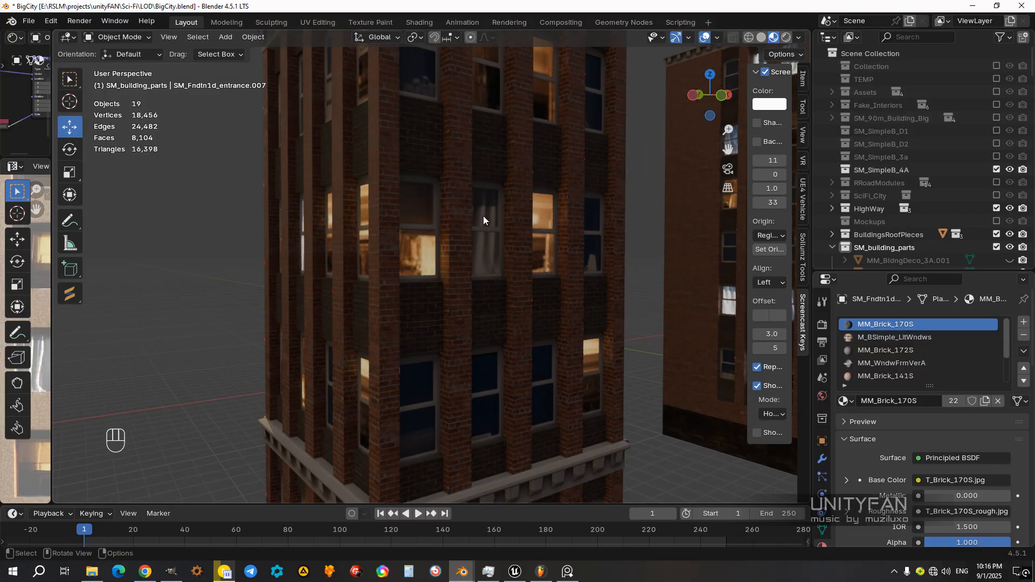
pyautogui.moveTo(403, 268); pyautogui.dragTo(454, 263, button='middle')
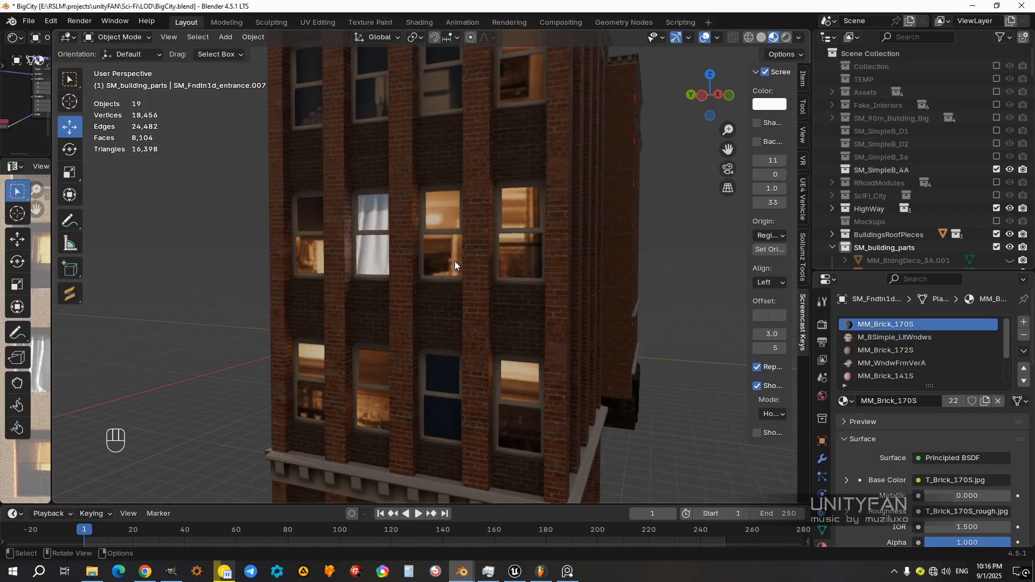
pyautogui.moveTo(376, 267); pyautogui.dragTo(468, 185, button='middle')
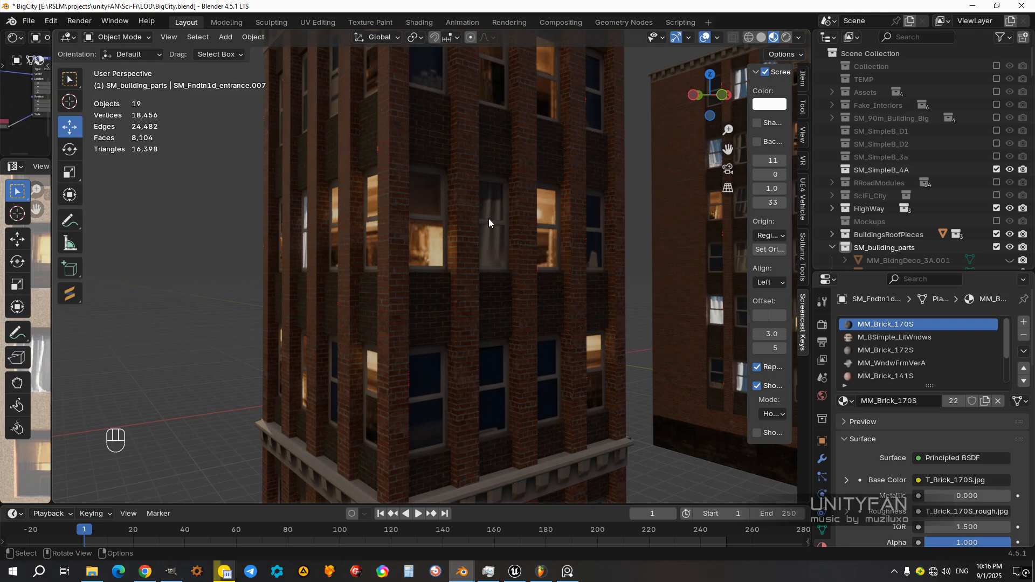
pyautogui.moveTo(483, 235); pyautogui.dragTo(379, 208, button='middle')
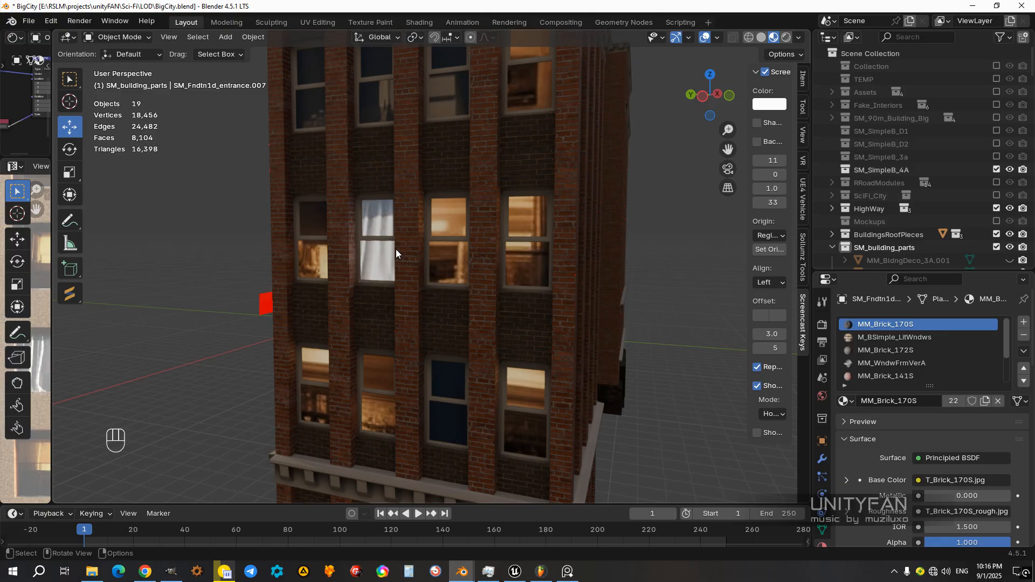
pyautogui.scroll(-8, 520, 258)
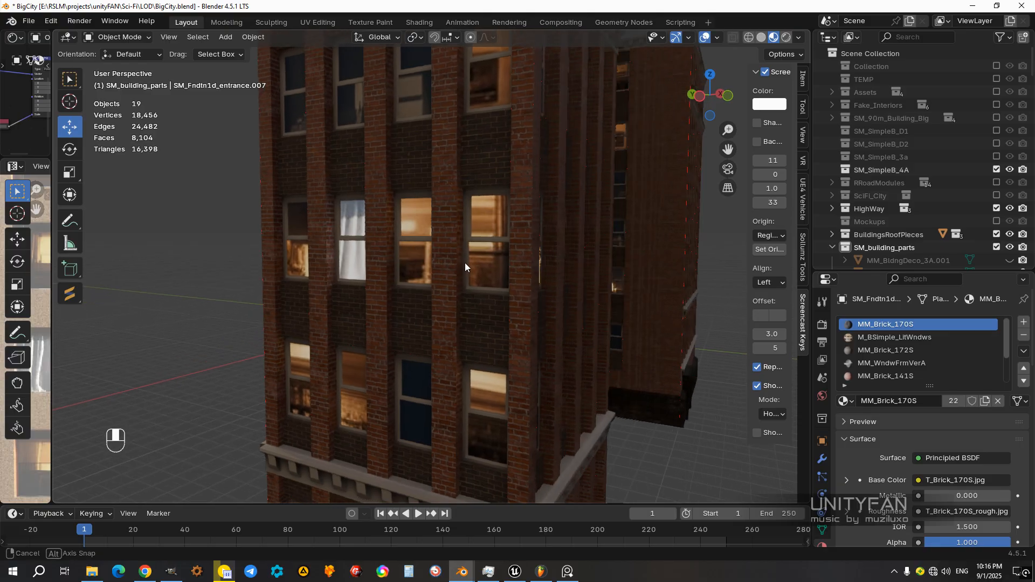
pyautogui.moveTo(447, 260); pyautogui.dragTo(551, 347, button='middle')
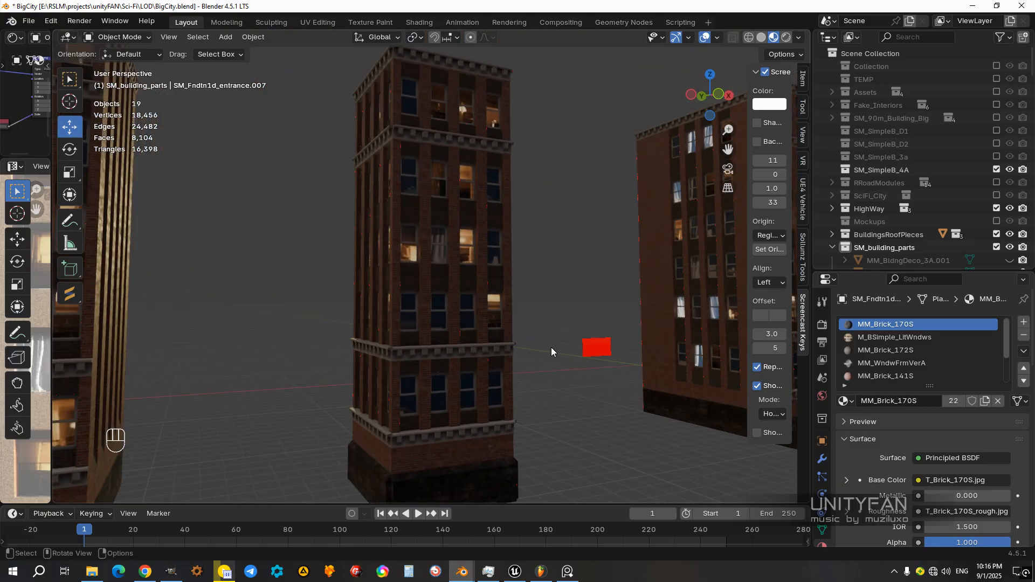
# Step: Select all parts of the corner tower, including its foundation, in wireframe view and join them into one object
pyautogui.moveTo(483, 332); pyautogui.dragTo(500, 400, button='middle')
pyautogui.moveTo(500, 404); pyautogui.dragTo(423, 262)
pyautogui.scroll(4, 431, 283)
pyautogui.moveTo(451, 399)
pyautogui.mouseDown(button='middle')
pyautogui.moveTo(496, 316)
pyautogui.moveTo(405, 264)
pyautogui.moveTo(497, 338)
pyautogui.mouseUp(button='middle')
pyautogui.scroll(3, 497, 338)
pyautogui.press('z')
pyautogui.moveTo(400, 396); pyautogui.dragTo(474, 427, button='middle')
pyautogui.keyDown('ctrl'); pyautogui.moveTo(485, 421); pyautogui.dragTo(454, 369); pyautogui.keyUp('ctrl')
pyautogui.keyDown('shift'); pyautogui.click(457, 387); pyautogui.keyUp('shift')
pyautogui.moveTo(462, 387); pyautogui.dragTo(471, 419, button='middle')
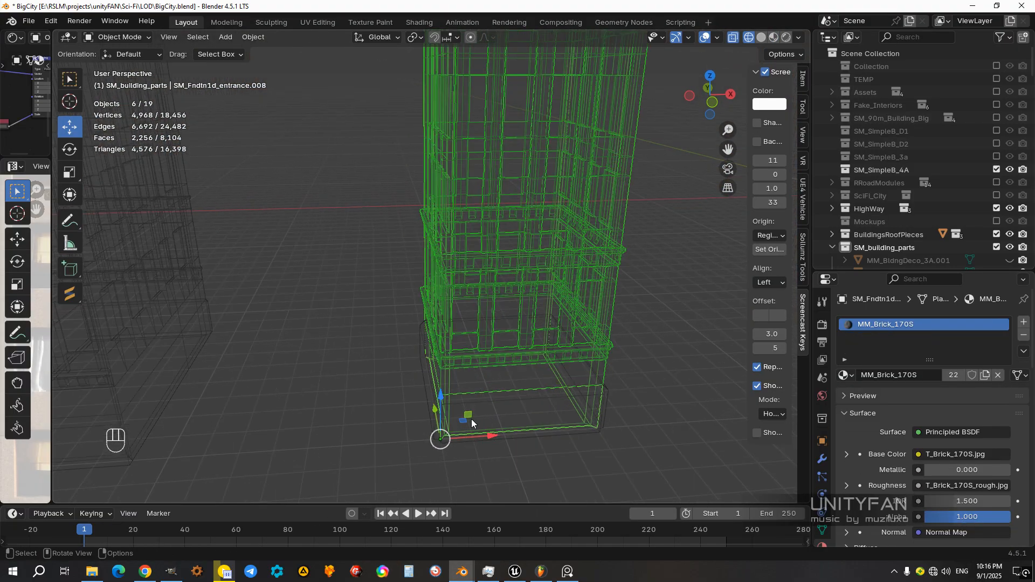
pyautogui.hotkey('ctrl', 'j')
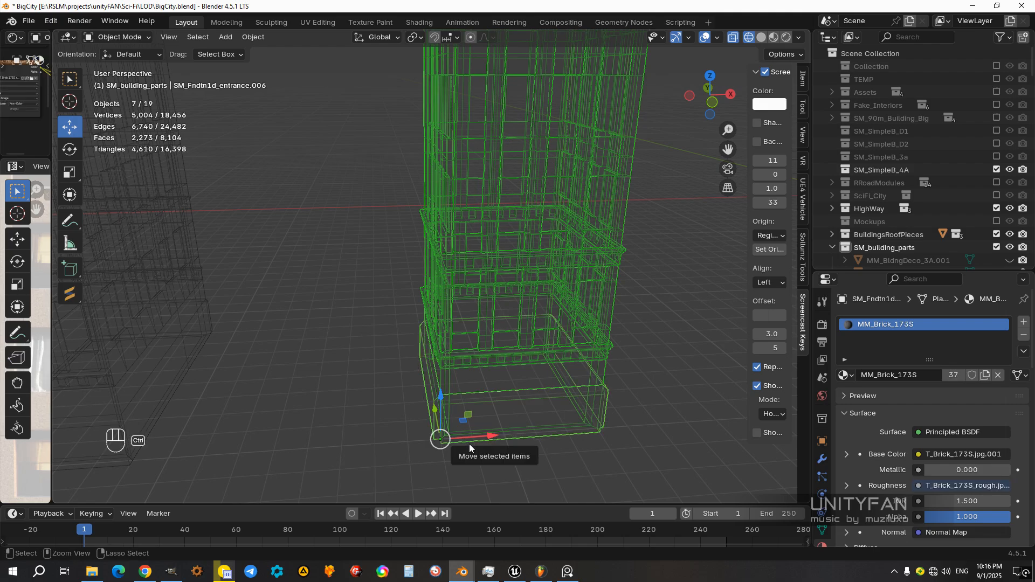
pyautogui.press('z')
pyautogui.click(538, 434)
# Step: Examine the joined tower's windows up close and compare it with the neighbouring tower from a distance
pyautogui.scroll(-3, 555, 345)
pyautogui.click(566, 296)
pyautogui.scroll(-1, 441, 230)
pyautogui.keyDown('shift'); pyautogui.moveTo(441, 230); pyautogui.dragTo(470, 321, button='middle'); pyautogui.keyUp('shift')
pyautogui.click(447, 331)
pyautogui.scroll(5, 471, 321)
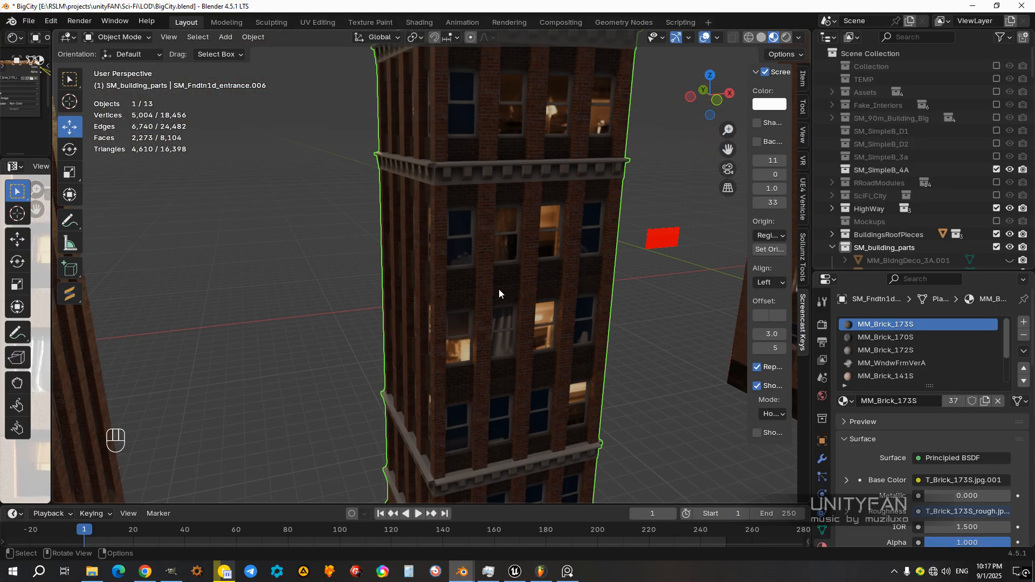
pyautogui.scroll(2, 475, 274)
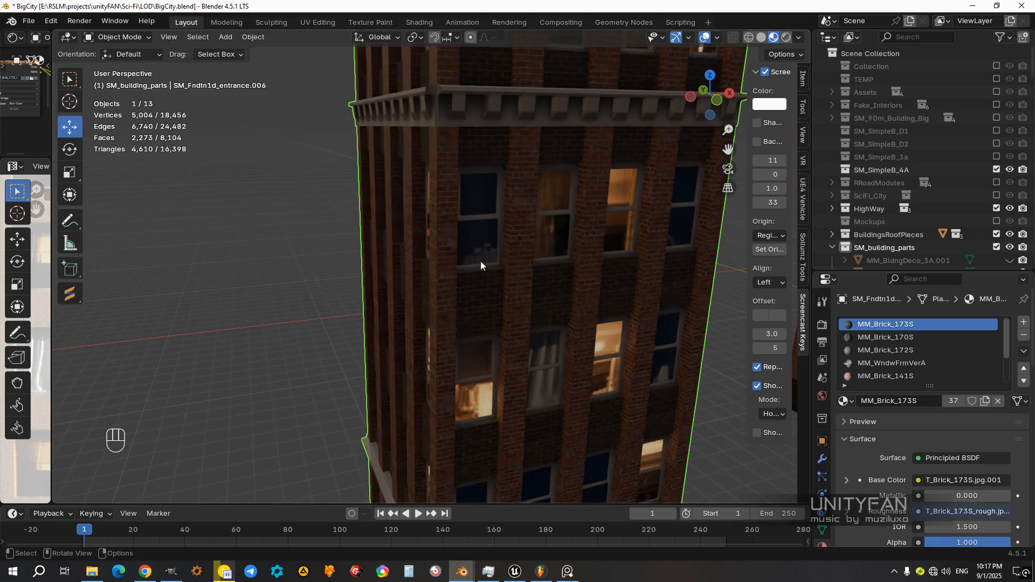
pyautogui.scroll(-4, 481, 261)
pyautogui.moveTo(504, 298); pyautogui.dragTo(527, 316, button='middle')
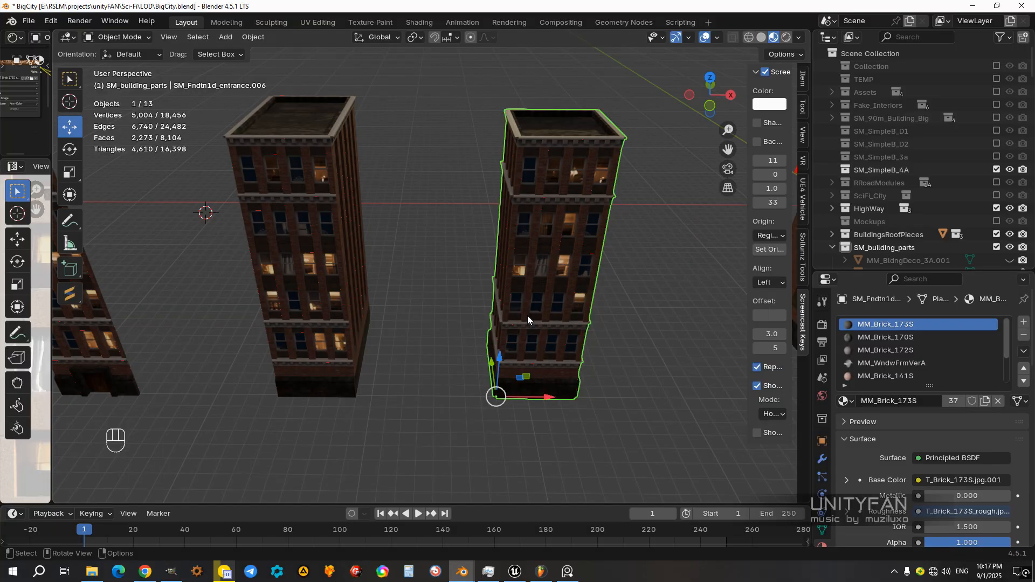
# Step: Preview the towers under the blue-sky street, grassy field and dark studio HDRI lighting
pyautogui.click(799, 38)
pyautogui.click(784, 150)
pyautogui.click(833, 191)
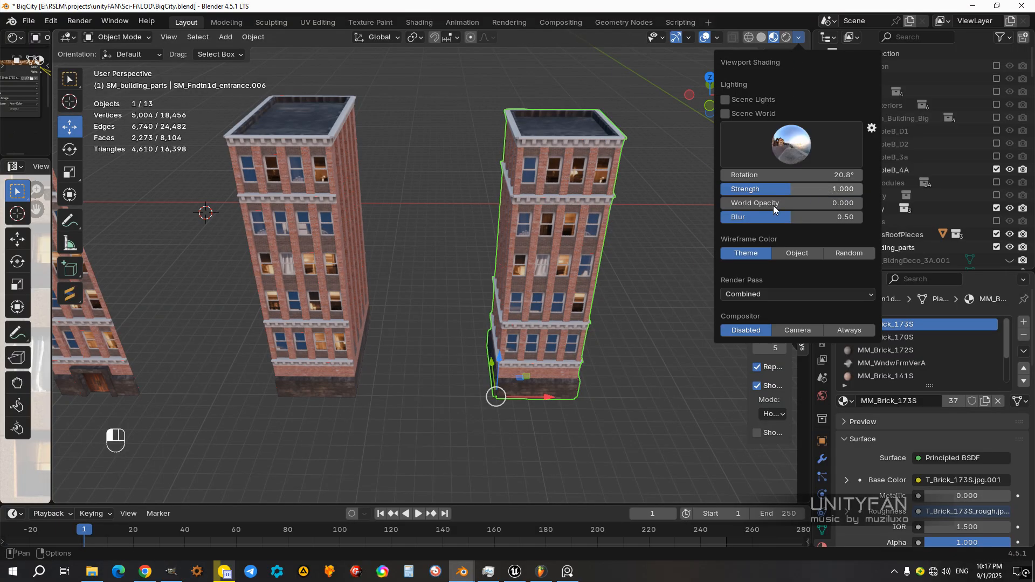
pyautogui.moveTo(534, 271)
pyautogui.mouseDown(button='middle')
pyautogui.moveTo(456, 239)
pyautogui.moveTo(671, 239)
pyautogui.mouseUp(button='middle')
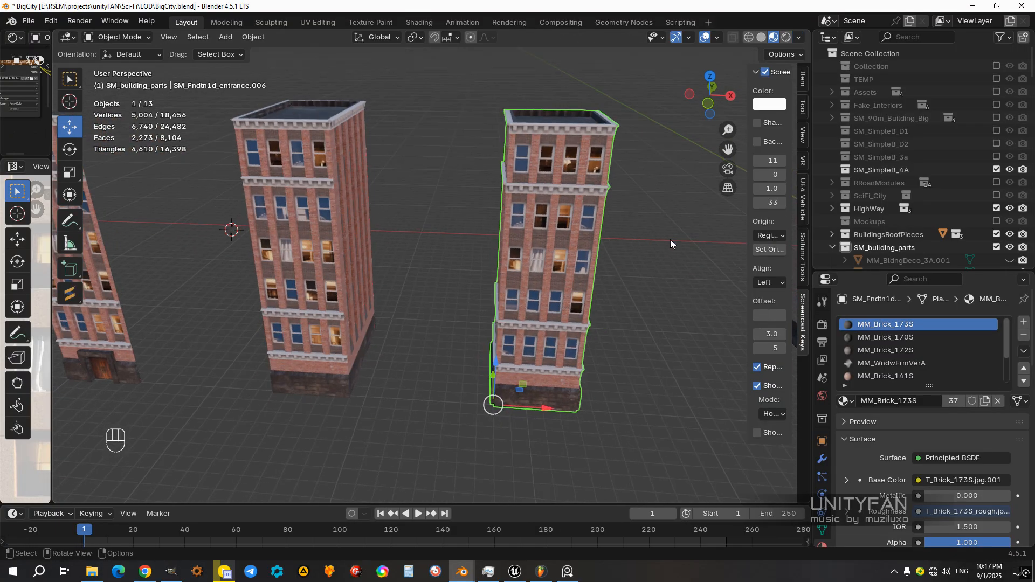
pyautogui.click(799, 38)
pyautogui.click(817, 194)
pyautogui.moveTo(568, 277)
pyautogui.mouseDown(button='middle')
pyautogui.moveTo(645, 280)
pyautogui.moveTo(548, 266)
pyautogui.moveTo(572, 264)
pyautogui.mouseUp(button='middle')
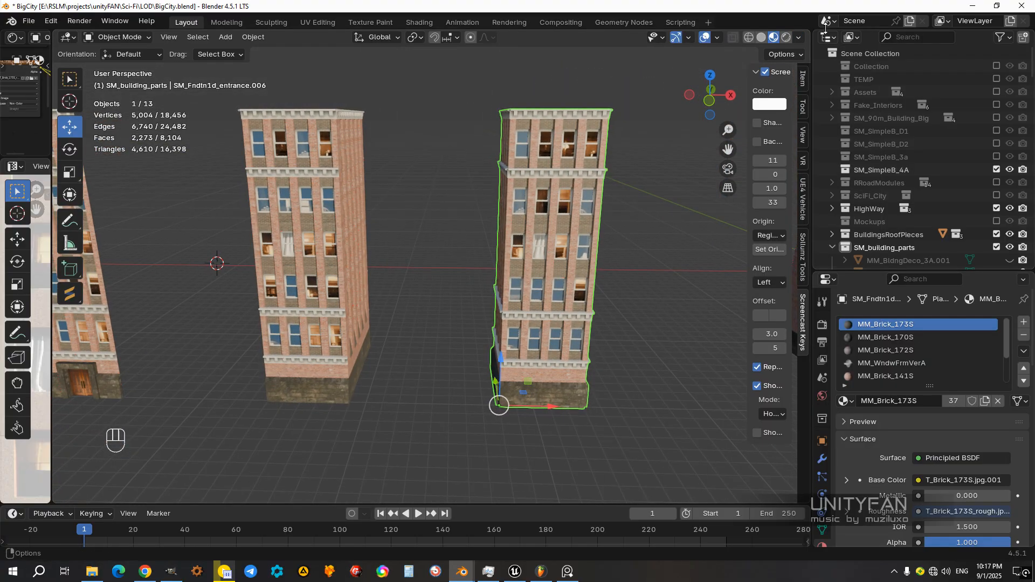
pyautogui.click(799, 38)
pyautogui.click(772, 135)
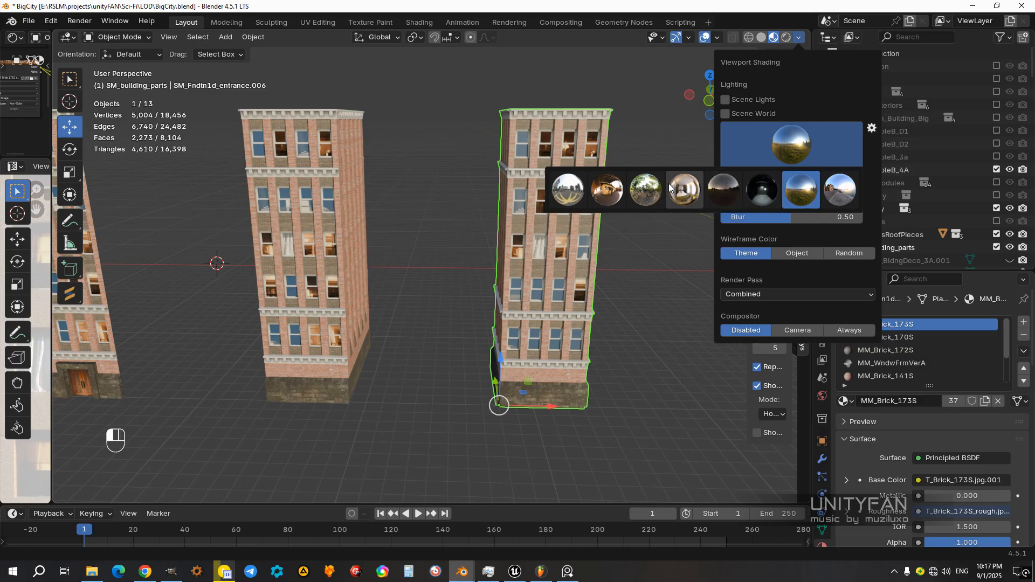
pyautogui.click(766, 193)
pyautogui.moveTo(628, 241)
pyautogui.mouseDown(button='middle')
pyautogui.moveTo(471, 257)
pyautogui.moveTo(547, 257)
pyautogui.moveTo(512, 293)
pyautogui.moveTo(525, 340)
pyautogui.mouseUp(button='middle')
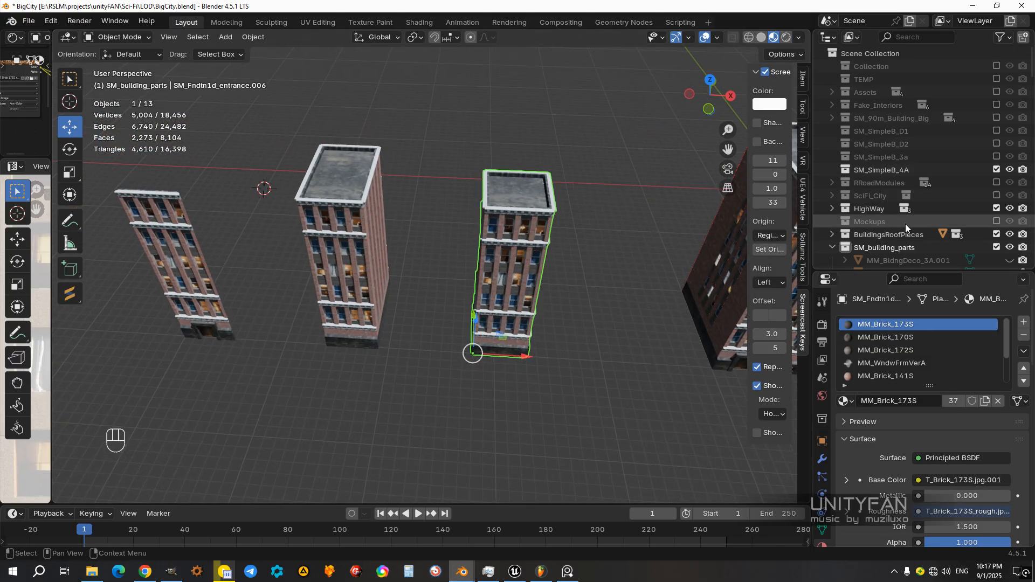
# Step: Enlarge the outliner's object list, deselect the joined tower and check the corner of the tower beside it
pyautogui.moveTo(869, 274); pyautogui.dragTo(869, 373)
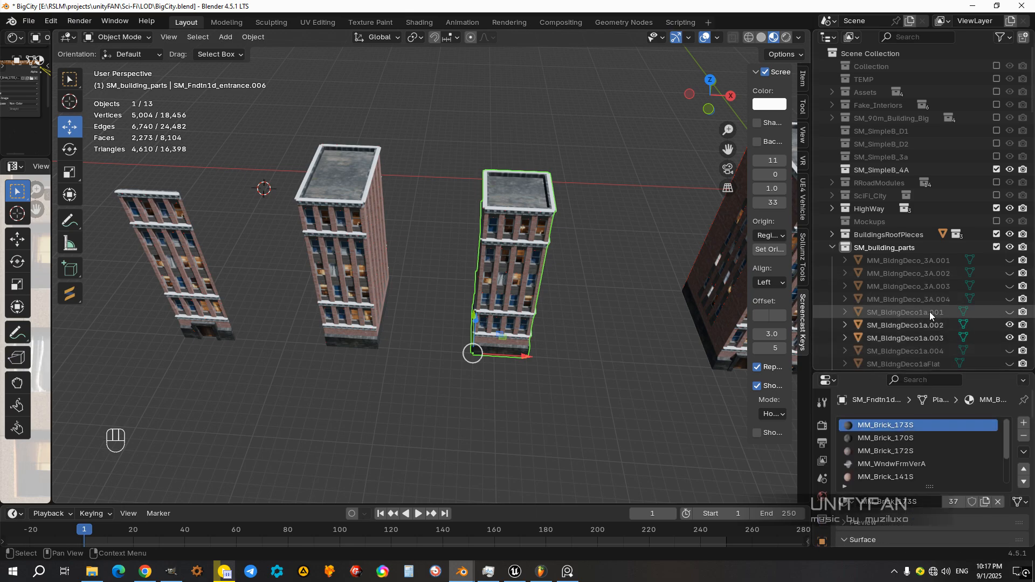
pyautogui.moveTo(519, 269); pyautogui.dragTo(422, 119, button='middle')
pyautogui.scroll(2, 509, 293)
pyautogui.click(459, 318)
pyautogui.click(494, 351)
pyautogui.click(467, 287)
pyautogui.moveTo(467, 368); pyautogui.dragTo(422, 324, button='middle')
pyautogui.click(522, 351)
pyautogui.scroll(4, 487, 291)
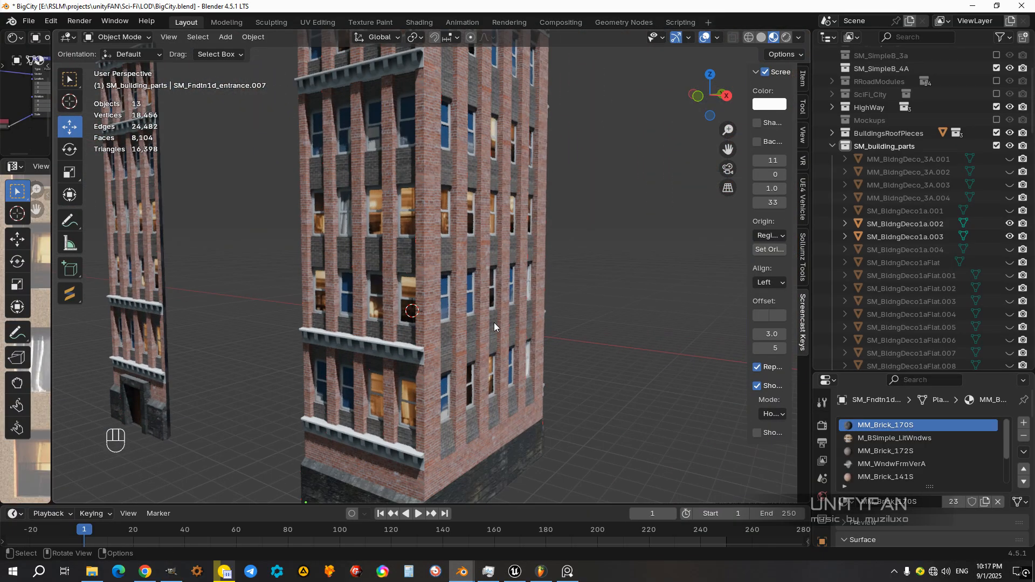
# Step: Preview the buildings under the dark dusk HDRI in the viewport shading settings
pyautogui.click(717, 38)
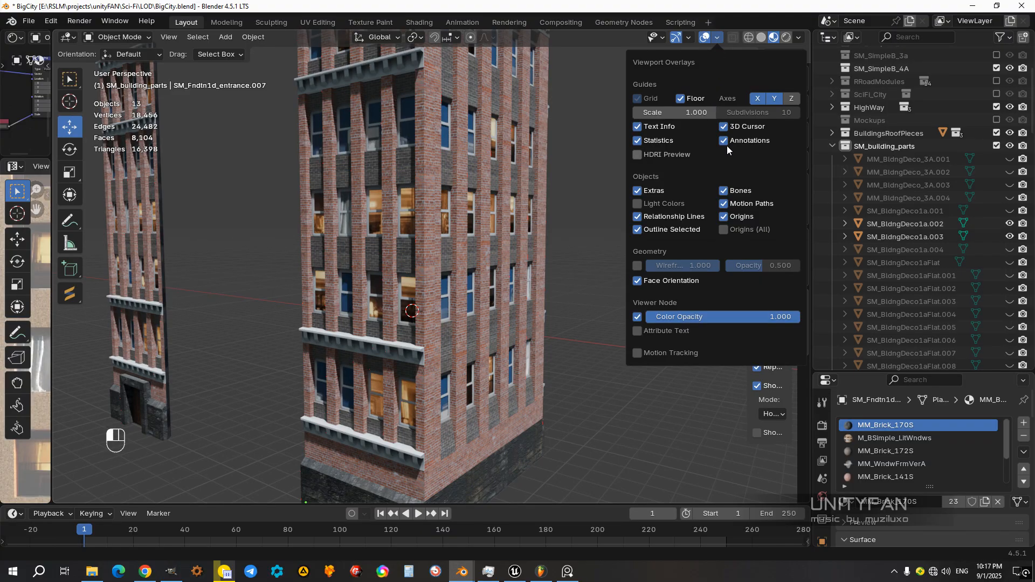
pyautogui.click(801, 38)
pyautogui.click(801, 38)
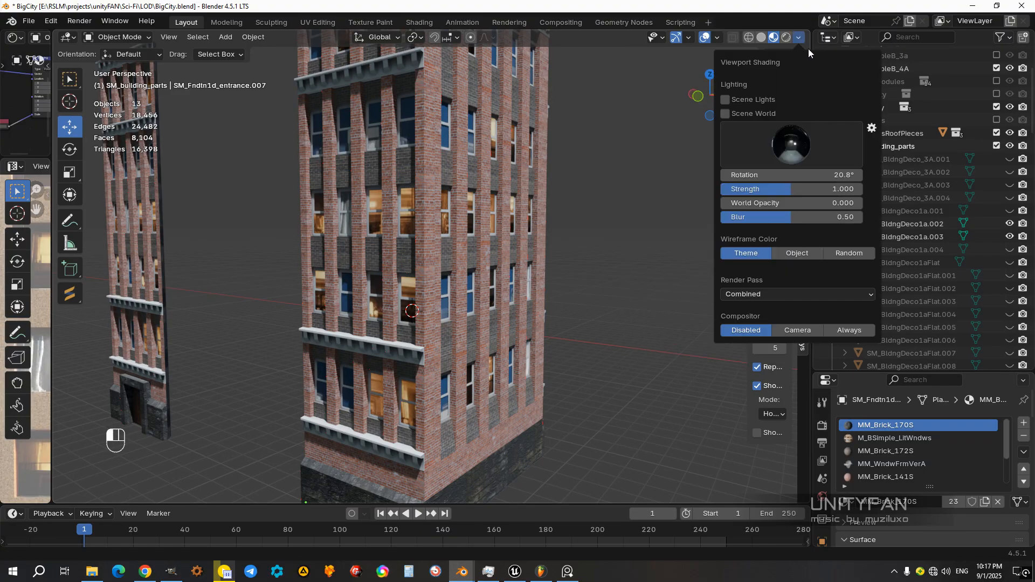
pyautogui.click(785, 147)
pyautogui.click(703, 188)
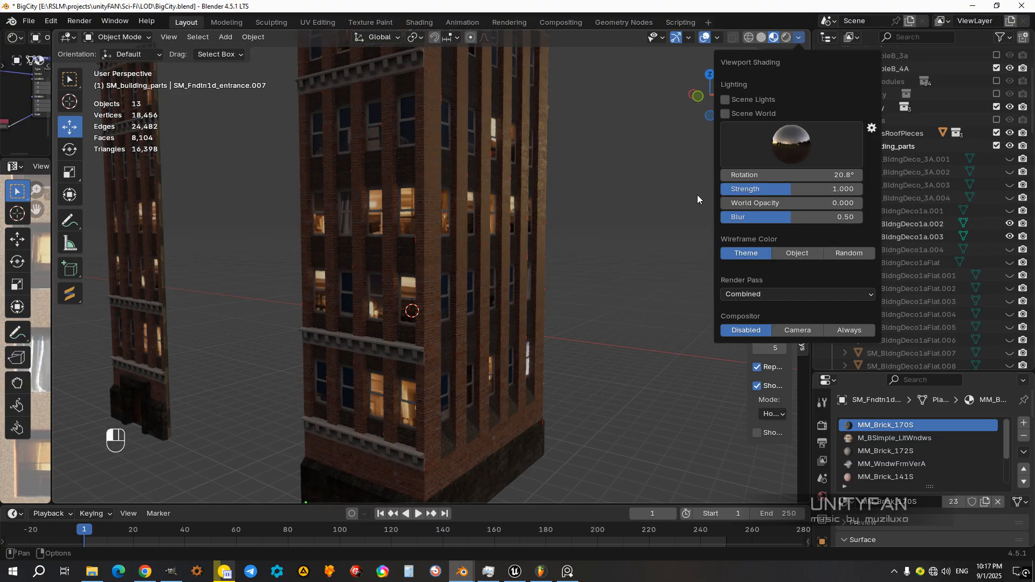
# Step: Examine the glowing windows, side walls and roof of the middle tower from all around under the dusk lighting
pyautogui.moveTo(573, 234)
pyautogui.mouseDown(button='middle')
pyautogui.moveTo(591, 241)
pyautogui.moveTo(561, 254)
pyautogui.moveTo(662, 248)
pyautogui.moveTo(558, 253)
pyautogui.moveTo(505, 232)
pyautogui.moveTo(626, 254)
pyautogui.moveTo(614, 303)
pyautogui.moveTo(542, 298)
pyautogui.moveTo(539, 280)
pyautogui.moveTo(565, 251)
pyautogui.moveTo(672, 269)
pyautogui.moveTo(564, 253)
pyautogui.moveTo(483, 220)
pyautogui.moveTo(537, 237)
pyautogui.moveTo(645, 238)
pyautogui.moveTo(645, 252)
pyautogui.moveTo(590, 272)
pyautogui.moveTo(507, 230)
pyautogui.moveTo(545, 240)
pyautogui.mouseUp(button='middle')
pyautogui.moveTo(474, 210); pyautogui.dragTo(478, 247, button='middle')
pyautogui.moveTo(354, 161); pyautogui.dragTo(394, 81, button='middle')
pyautogui.moveTo(522, 288); pyautogui.dragTo(444, 81, button='middle')
pyautogui.moveTo(490, 332); pyautogui.dragTo(450, 168, button='middle')
pyautogui.moveTo(455, 405); pyautogui.dragTo(587, 236, button='middle')
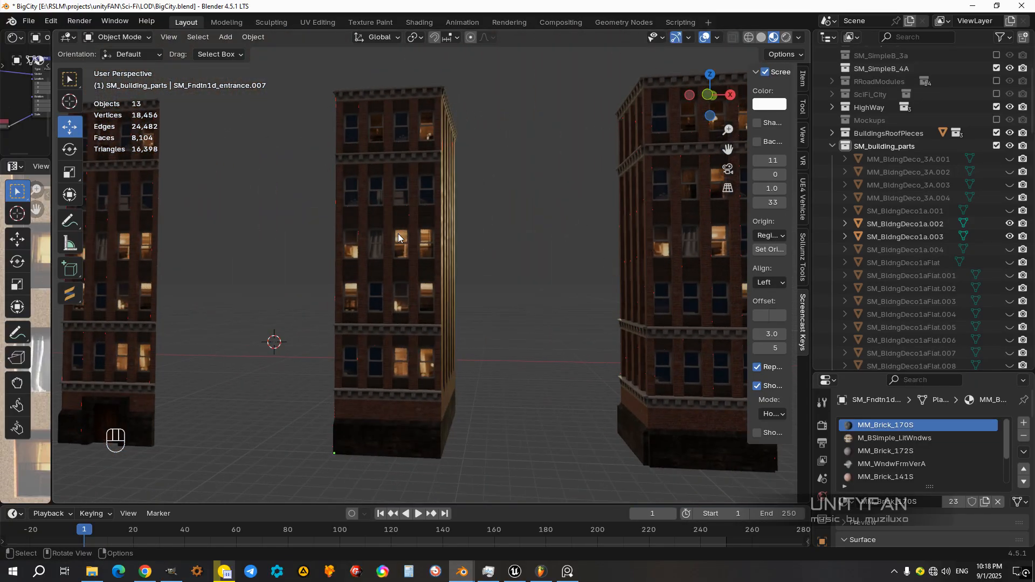
pyautogui.moveTo(396, 351); pyautogui.dragTo(408, 250, button='middle')
pyautogui.scroll(4, 415, 260)
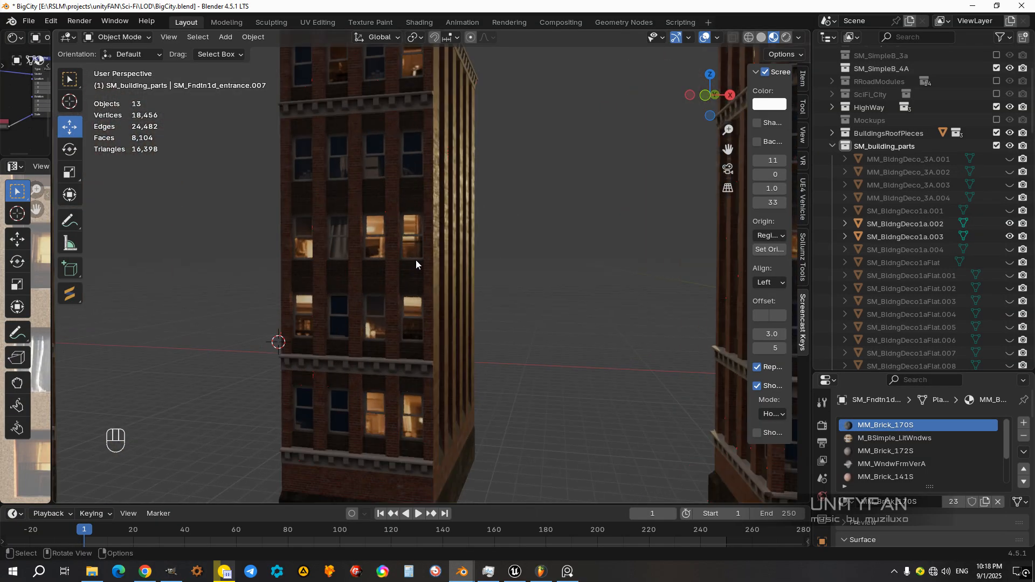
pyautogui.moveTo(471, 271); pyautogui.dragTo(517, 162, button='middle')
pyautogui.moveTo(323, 295); pyautogui.dragTo(471, 287, button='middle')
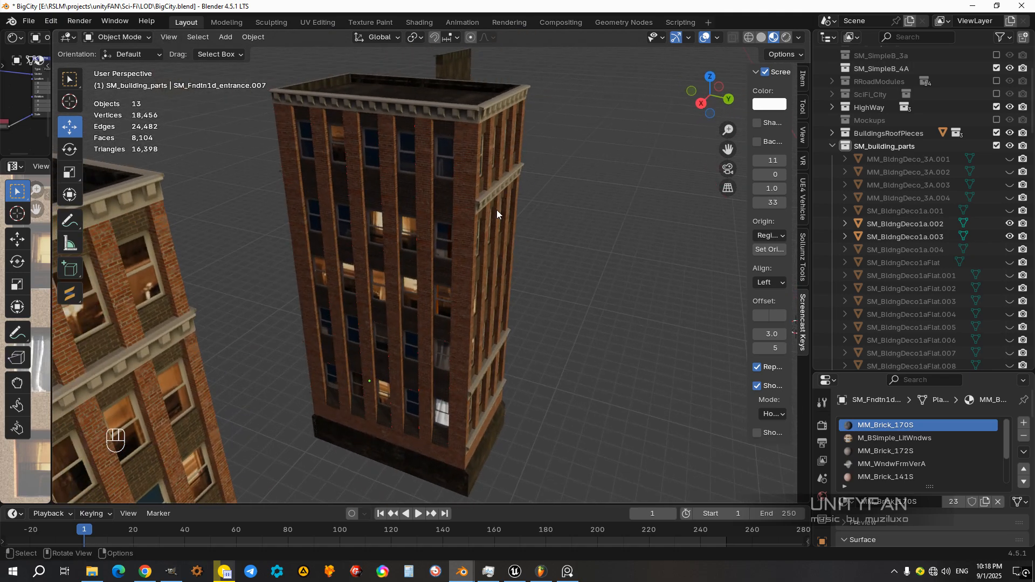
pyautogui.moveTo(498, 214); pyautogui.dragTo(582, 270, button='middle')
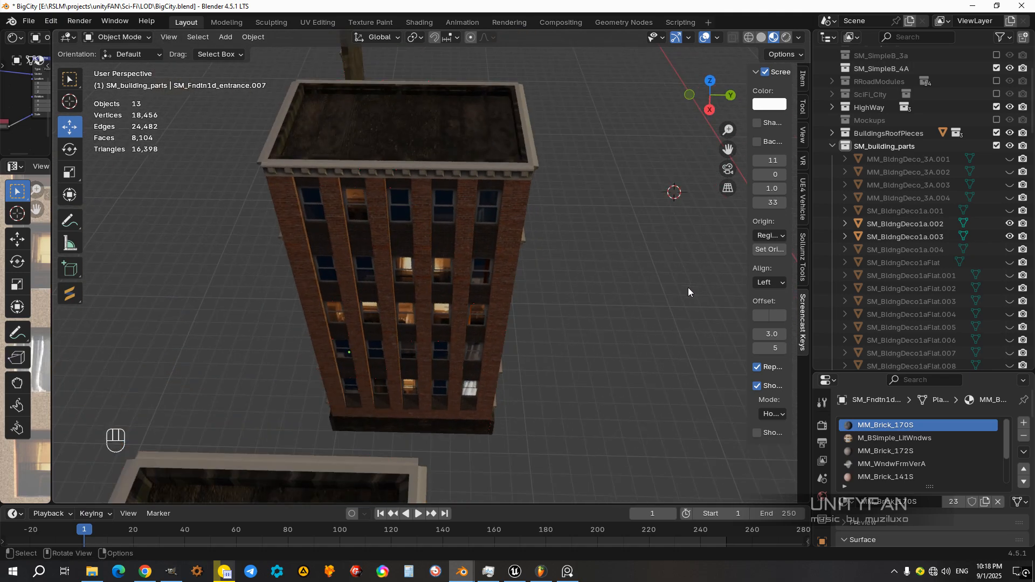
pyautogui.moveTo(203, 277); pyautogui.dragTo(432, 173, button='middle')
pyautogui.moveTo(291, 318); pyautogui.dragTo(443, 375, button='middle')
# Step: Select all five parts of the middle tower, with the foundation as the active one, and join them
pyautogui.scroll(-2, 460, 318)
pyautogui.scroll(-2, 443, 374)
pyautogui.moveTo(495, 419); pyautogui.dragTo(522, 406, button='middle')
pyautogui.moveTo(522, 407); pyautogui.dragTo(376, 143)
pyautogui.scroll(2, 453, 367)
pyautogui.keyDown('shift'); pyautogui.moveTo(439, 372); pyautogui.dragTo(434, 302, button='middle'); pyautogui.keyUp('shift')
pyautogui.scroll(3, 436, 307)
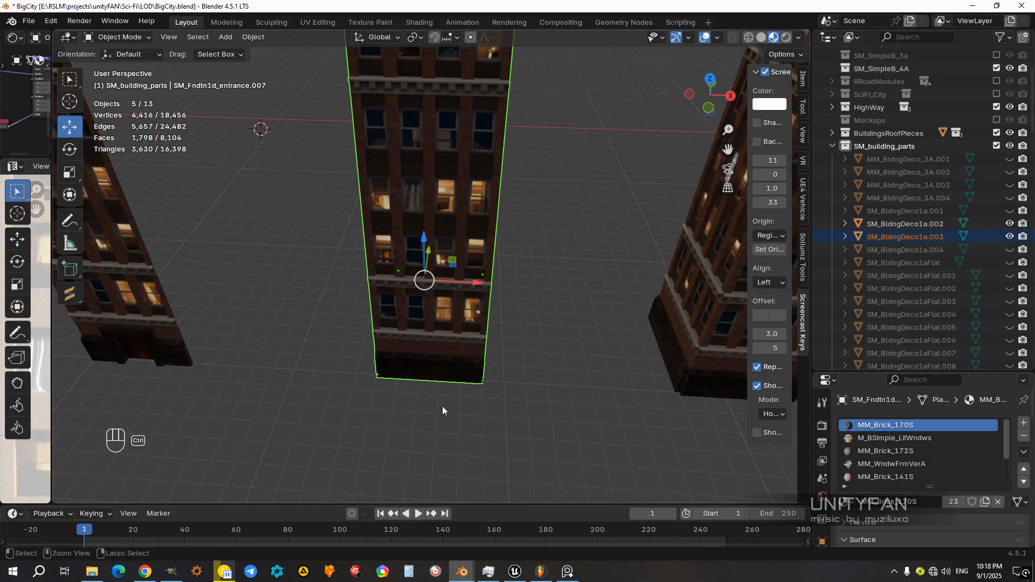
pyautogui.keyDown('shift'); pyautogui.click(428, 376); pyautogui.keyUp('shift')
pyautogui.moveTo(433, 386); pyautogui.dragTo(431, 395, button='middle')
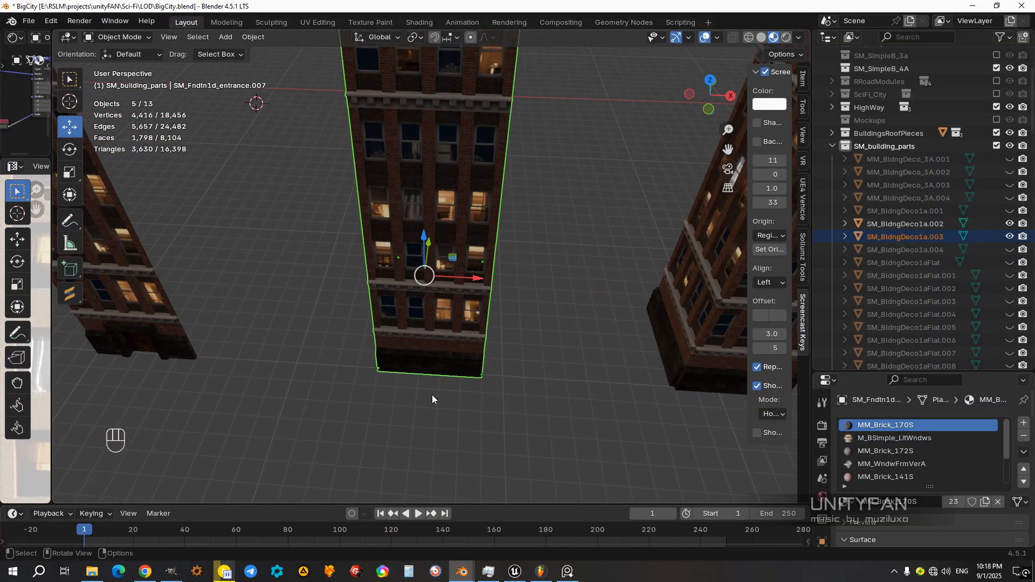
pyautogui.hotkey('ctrl', 'j')
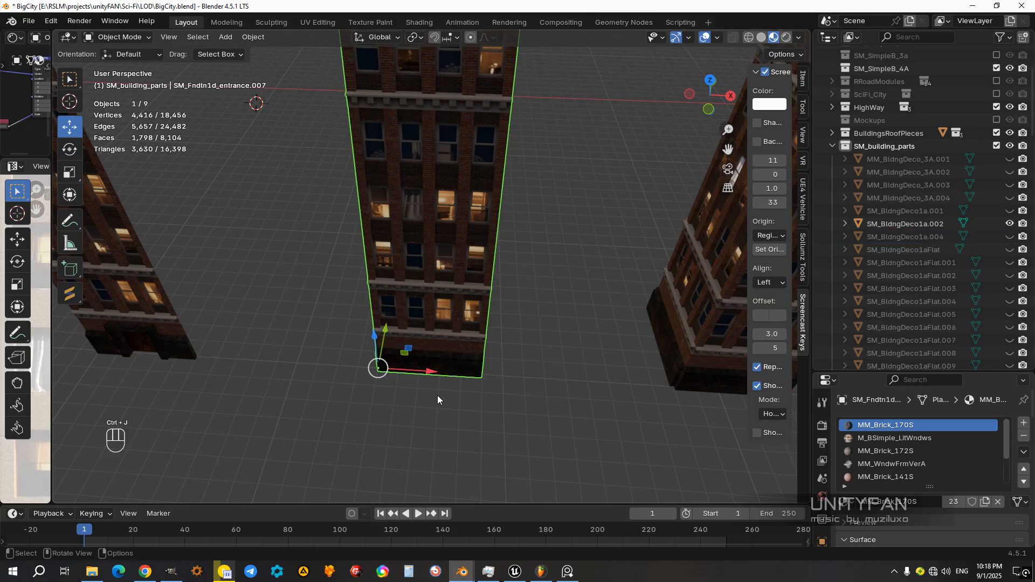
pyautogui.scroll(-3, 438, 396)
pyautogui.moveTo(456, 387); pyautogui.dragTo(389, 332, button='middle')
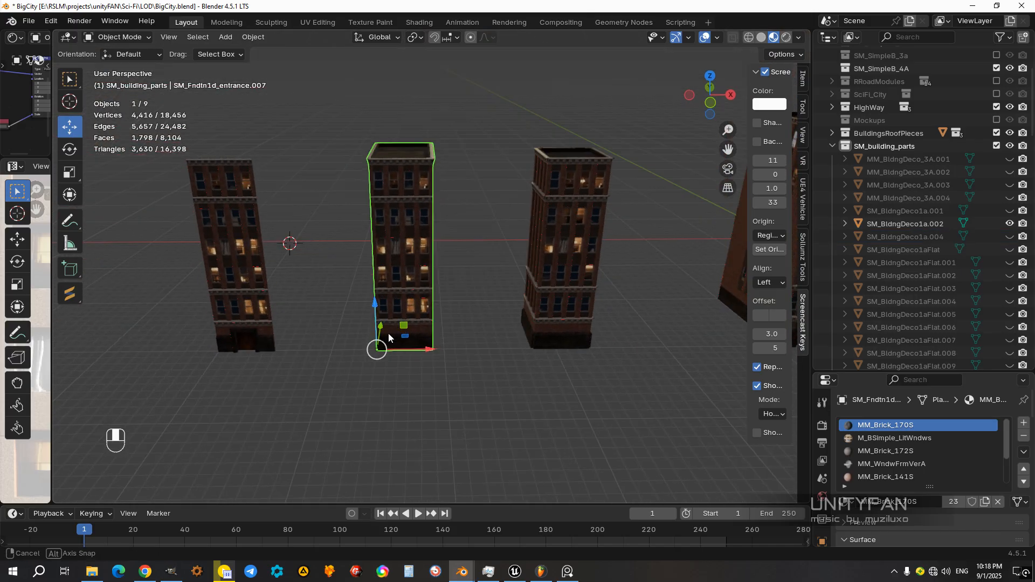
pyautogui.press('g')
pyautogui.rightClick(400, 328)
# Step: Examine the wide building's front facade and corner, checking its lit and unlit window pattern from near and far
pyautogui.moveTo(465, 347); pyautogui.dragTo(302, 302, button='middle')
pyautogui.scroll(-3, 410, 323)
pyautogui.moveTo(467, 328); pyautogui.dragTo(510, 325, button='middle')
pyautogui.click(581, 308)
pyautogui.moveTo(577, 322); pyautogui.dragTo(527, 313, button='middle')
pyautogui.scroll(3, 516, 302)
pyautogui.scroll(2, 492, 327)
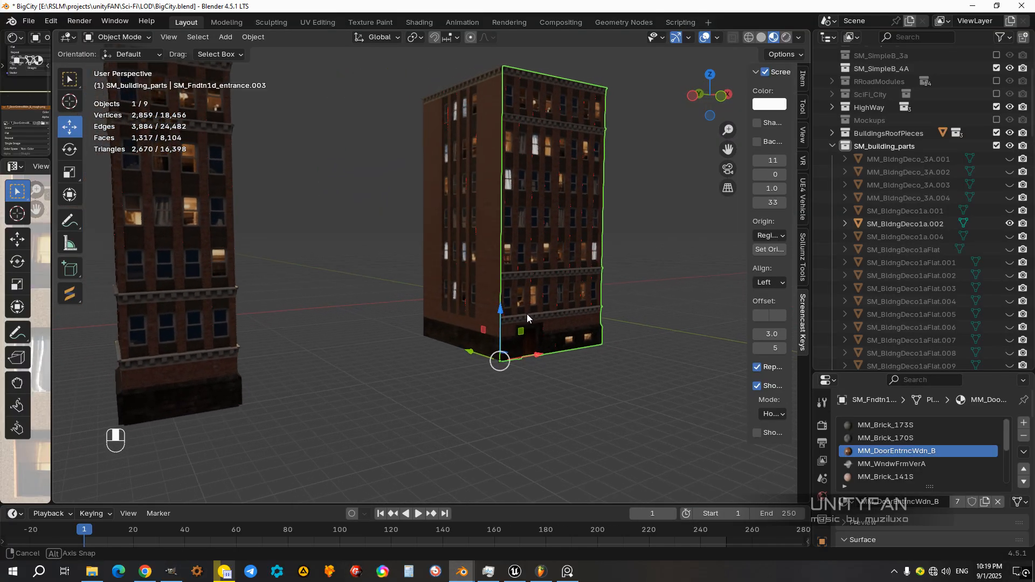
pyautogui.scroll(3, 526, 310)
pyautogui.moveTo(532, 257); pyautogui.dragTo(463, 328, button='middle')
pyautogui.click(511, 309)
pyautogui.scroll(3, 468, 302)
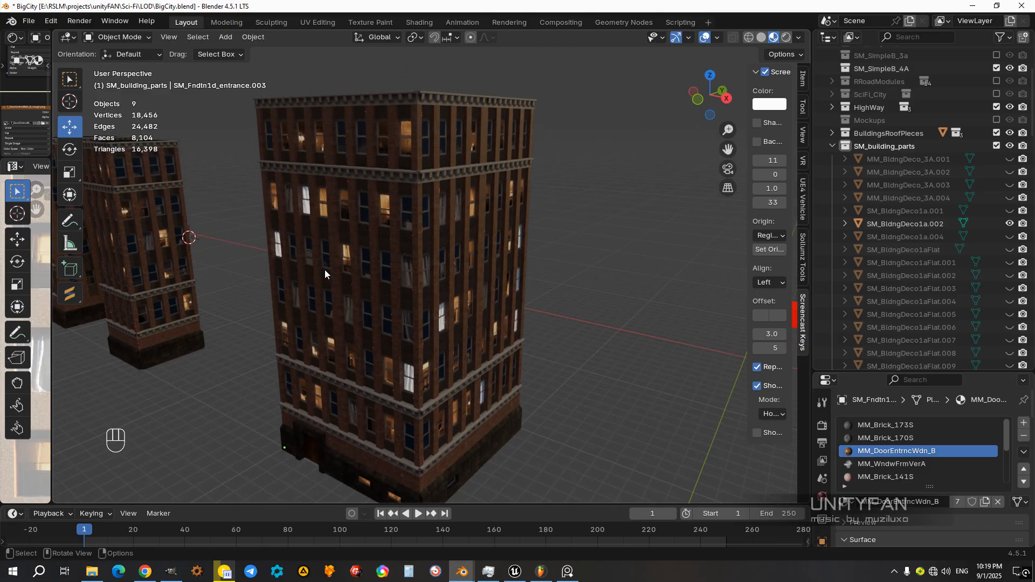
pyautogui.scroll(-3, 422, 309)
pyautogui.moveTo(419, 308); pyautogui.dragTo(453, 305, button='middle')
pyautogui.scroll(3, 444, 287)
pyautogui.scroll(2, 451, 306)
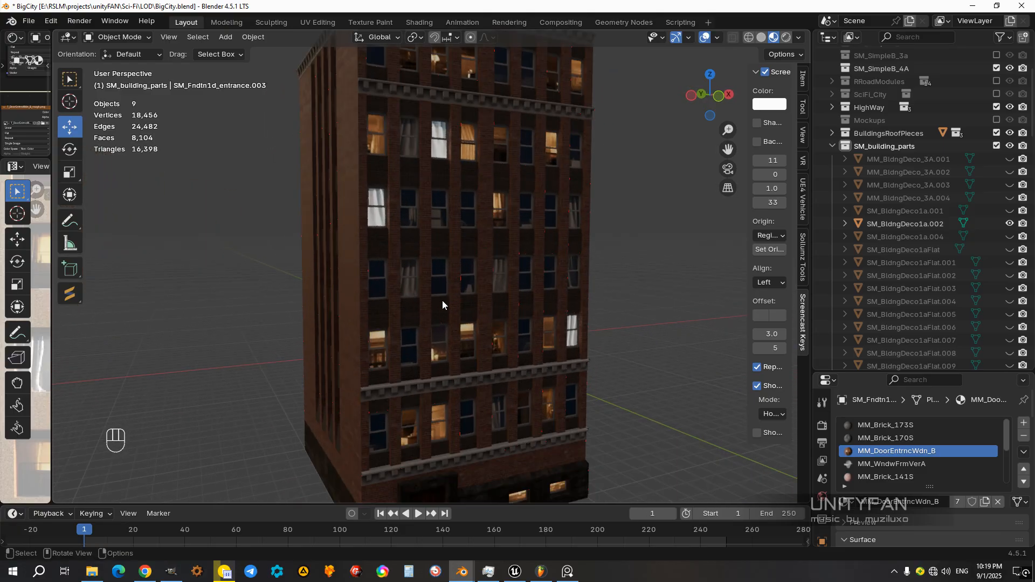
# Step: Compare the wide building with the smaller towers and inspect its entrance door and basement windows up close
pyautogui.scroll(-3, 527, 300)
pyautogui.moveTo(529, 299); pyautogui.dragTo(478, 306, button='middle')
pyautogui.moveTo(418, 206); pyautogui.dragTo(431, 278, button='middle')
pyautogui.scroll(1, 438, 76)
pyautogui.moveTo(445, 234); pyautogui.dragTo(424, 257, button='middle')
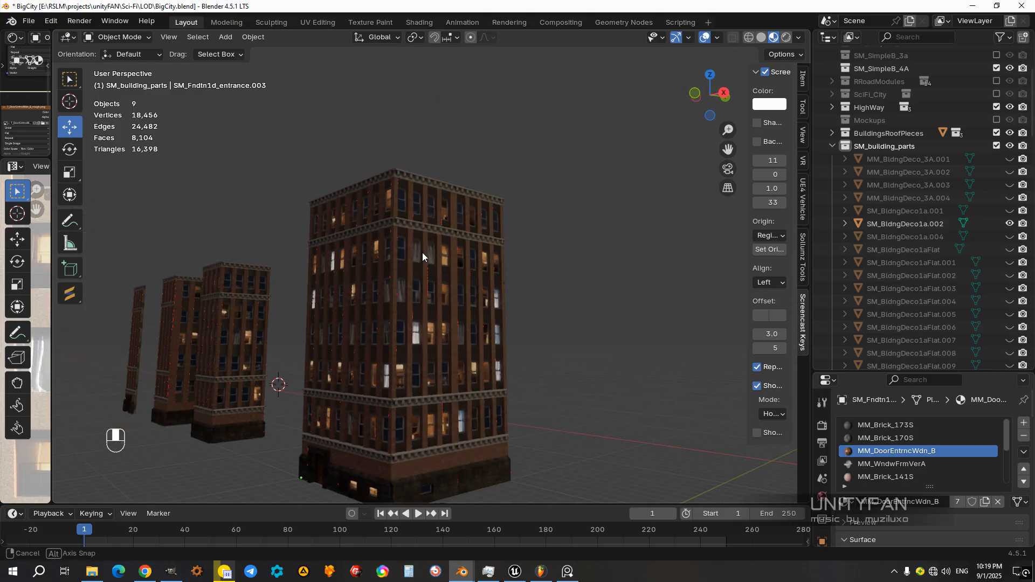
pyautogui.moveTo(431, 302); pyautogui.dragTo(500, 367, button='middle')
pyautogui.scroll(2, 511, 255)
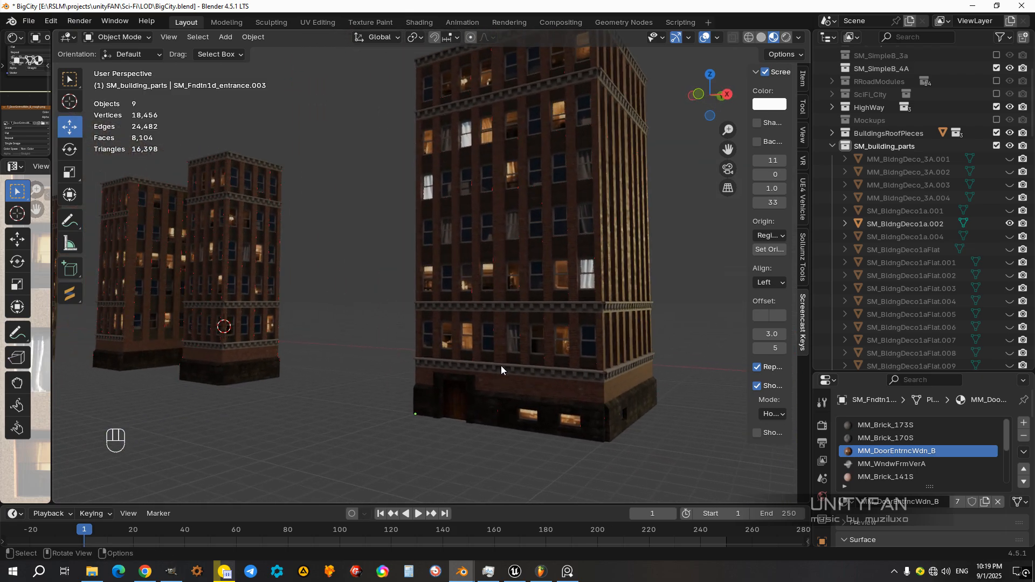
pyautogui.moveTo(373, 385); pyautogui.dragTo(396, 383, button='middle')
pyautogui.keyDown('shift'); pyautogui.moveTo(572, 433); pyautogui.dragTo(501, 366, button='middle'); pyautogui.keyUp('shift')
pyautogui.scroll(4, 418, 372)
pyautogui.keyDown('shift'); pyautogui.moveTo(435, 421); pyautogui.dragTo(429, 367, button='middle'); pyautogui.keyUp('shift')
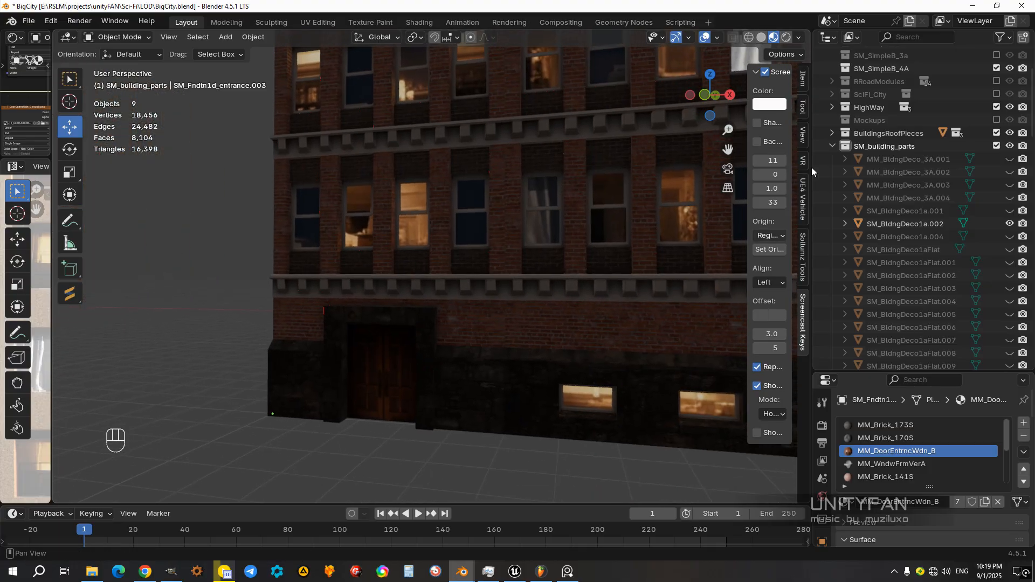
# Step: Try the indoor HDRI on the wide building, and set the viewport lighting to the blue-sky street HDRI
pyautogui.click(799, 39)
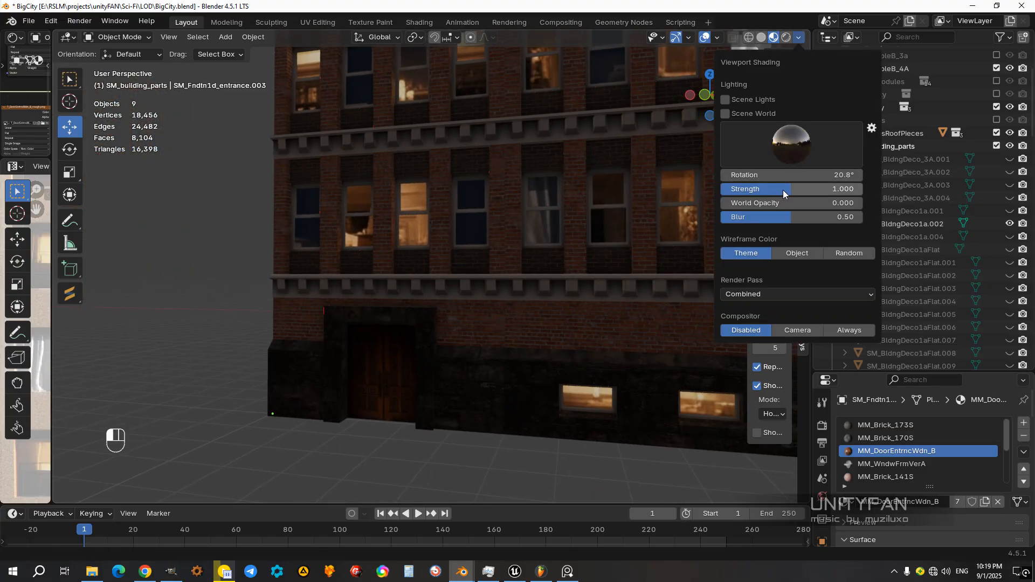
pyautogui.click(797, 146)
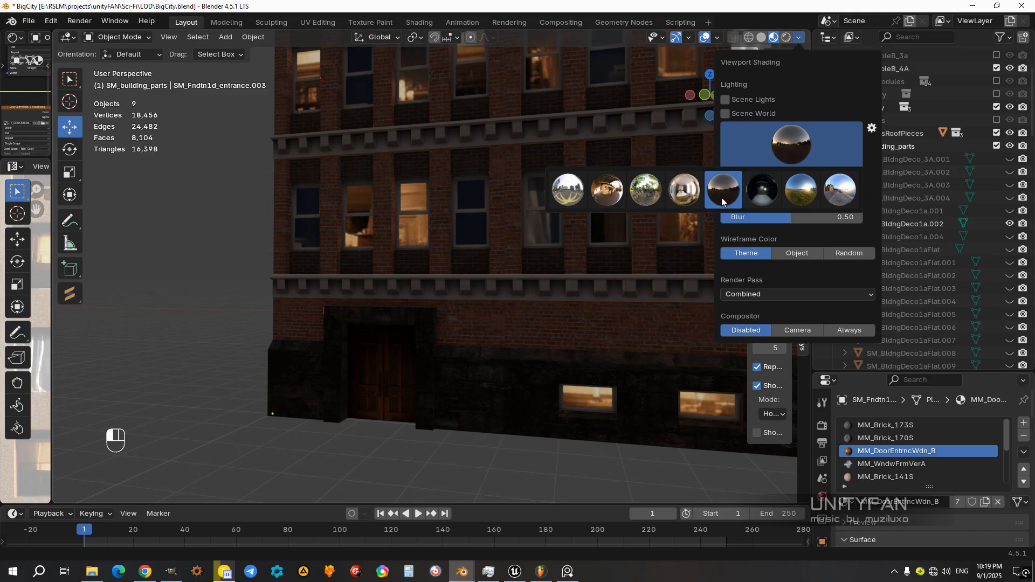
pyautogui.click(675, 198)
pyautogui.click(798, 159)
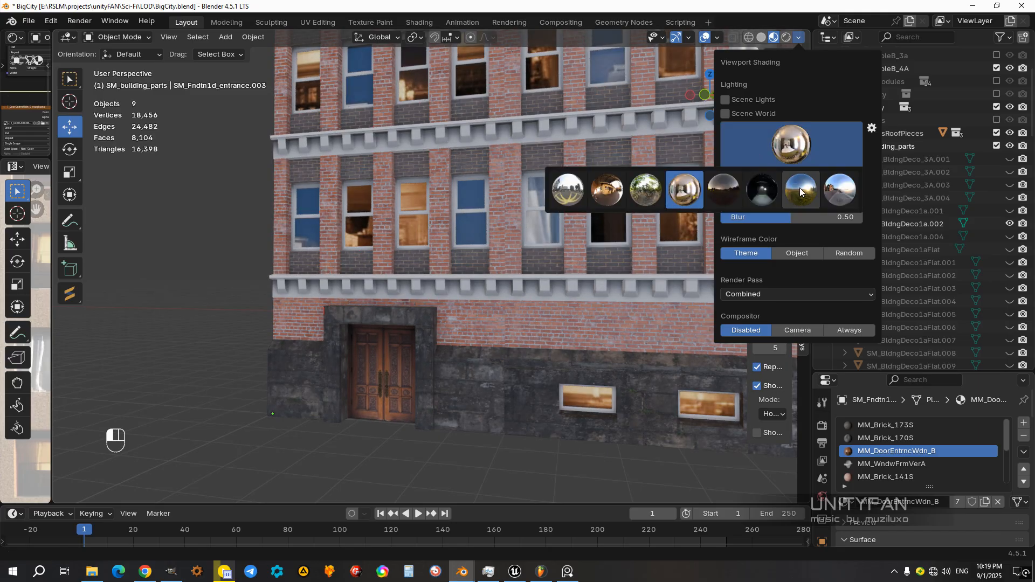
pyautogui.click(827, 193)
pyautogui.moveTo(409, 319); pyautogui.dragTo(390, 392, button='middle')
pyautogui.scroll(-3, 458, 366)
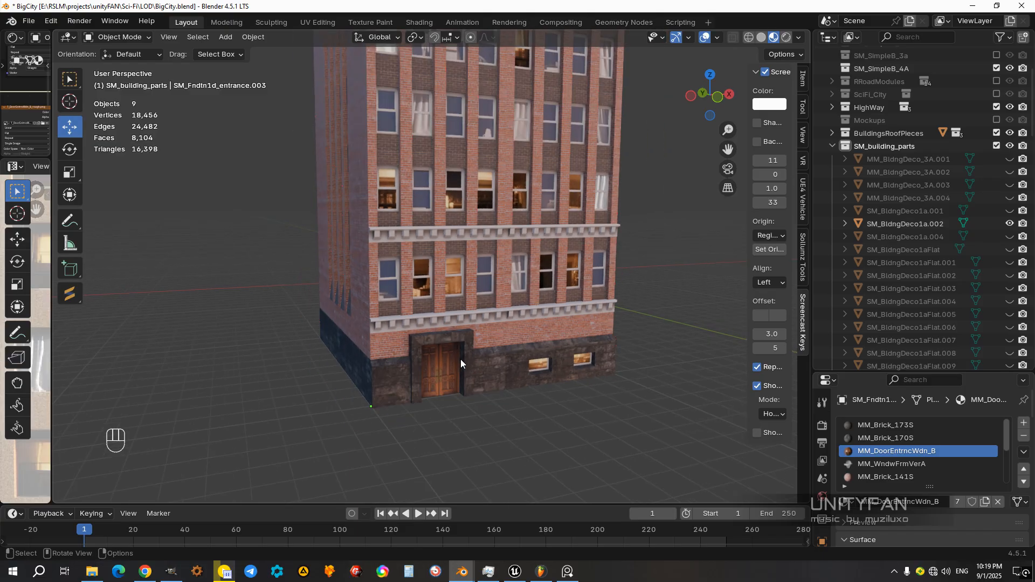
# Step: Duplicate the wide building's front facade with the entrance
pyautogui.click(454, 339)
pyautogui.scroll(-3, 459, 340)
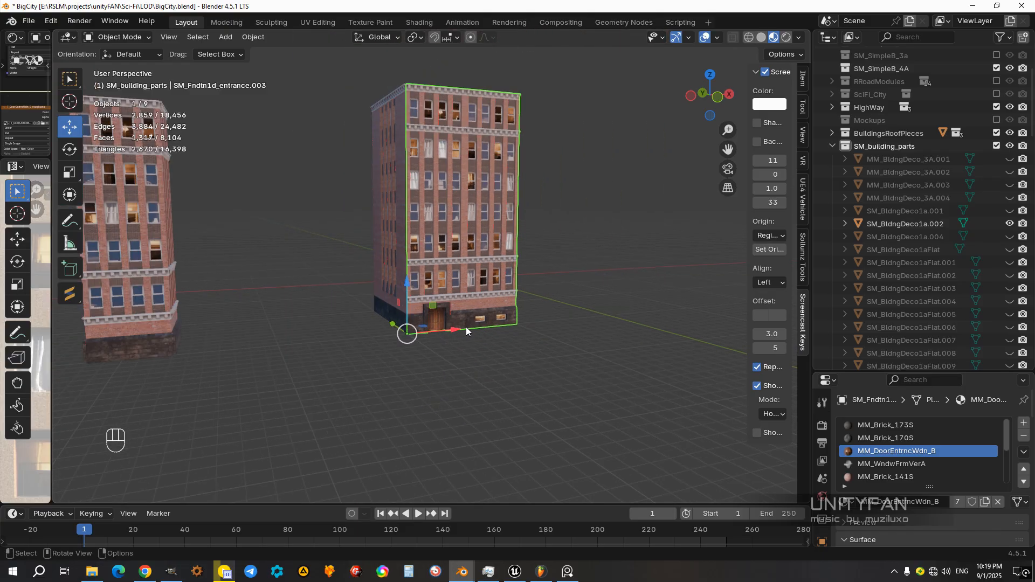
pyautogui.hotkey('shift', 'd')
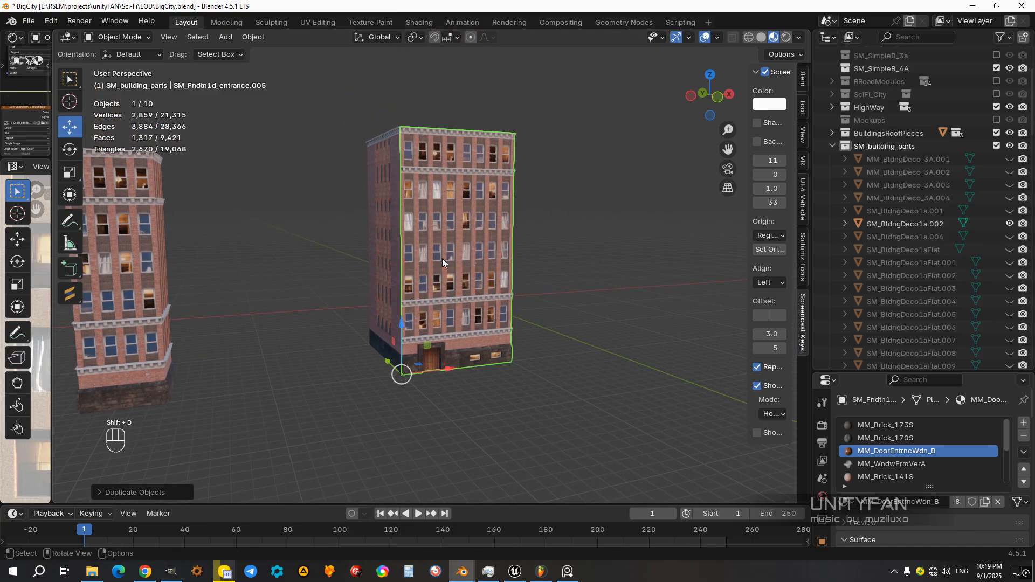
# Step: Raise the duplicated entrance facade about 19 m so it stands on top of the wide building, and check the joint
pyautogui.keyDown('ctrl'); pyautogui.moveTo(402, 370); pyautogui.dragTo(409, 169); pyautogui.keyUp('ctrl')
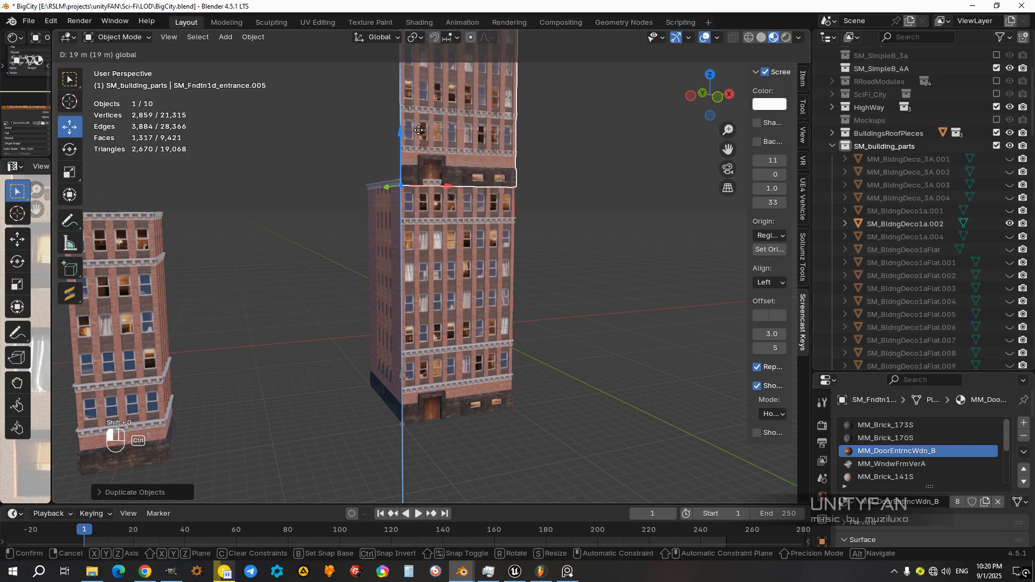
pyautogui.scroll(3, 480, 250)
pyautogui.keyDown('shift'); pyautogui.moveTo(478, 165); pyautogui.dragTo(403, 234, button='middle'); pyautogui.keyUp('shift')
pyautogui.scroll(-3, 550, 217)
pyautogui.click(552, 215)
pyautogui.moveTo(550, 217); pyautogui.dragTo(473, 266, button='middle')
pyautogui.scroll(-3, 455, 203)
pyautogui.scroll(5, 467, 237)
pyautogui.scroll(3, 404, 246)
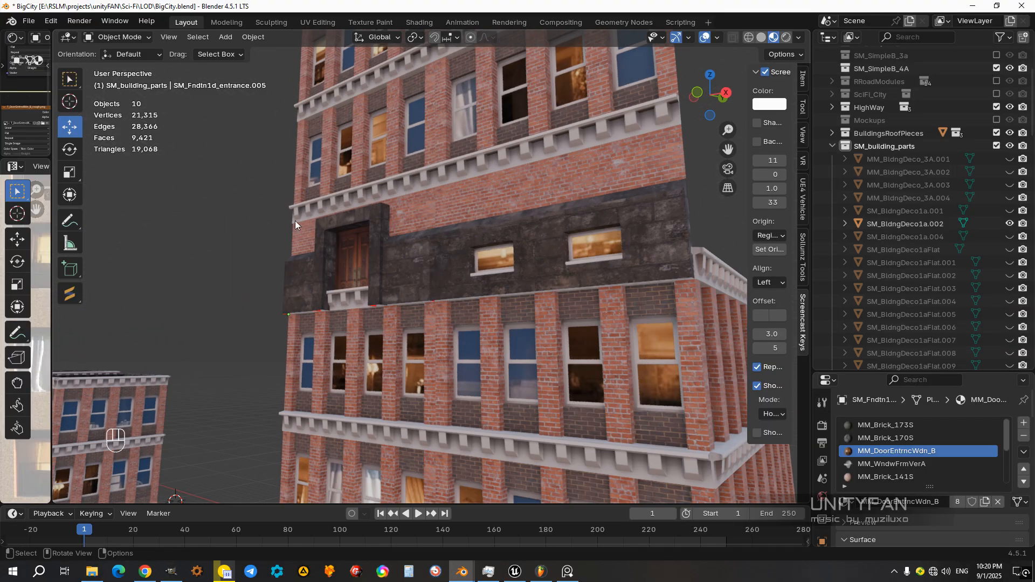
pyautogui.scroll(-5, 466, 250)
pyautogui.click(429, 261)
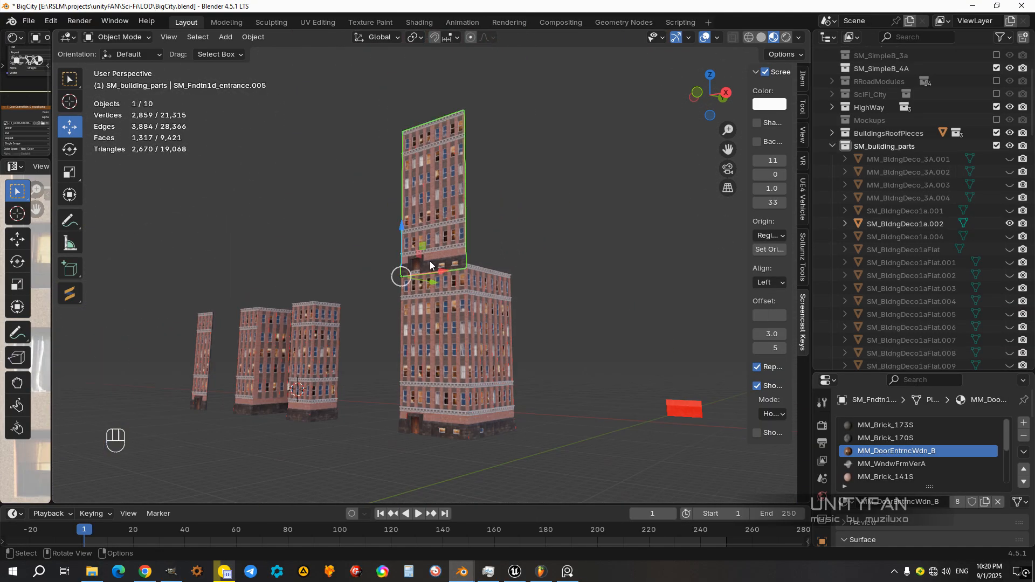
# Step: Move the duplicated facade in front view clear of the building's side, a little below its stacked height
pyautogui.moveTo(479, 371); pyautogui.dragTo(442, 302, button='middle')
pyautogui.press('KP_3')
pyautogui.press('KP_1')
pyautogui.scroll(2, 448, 234)
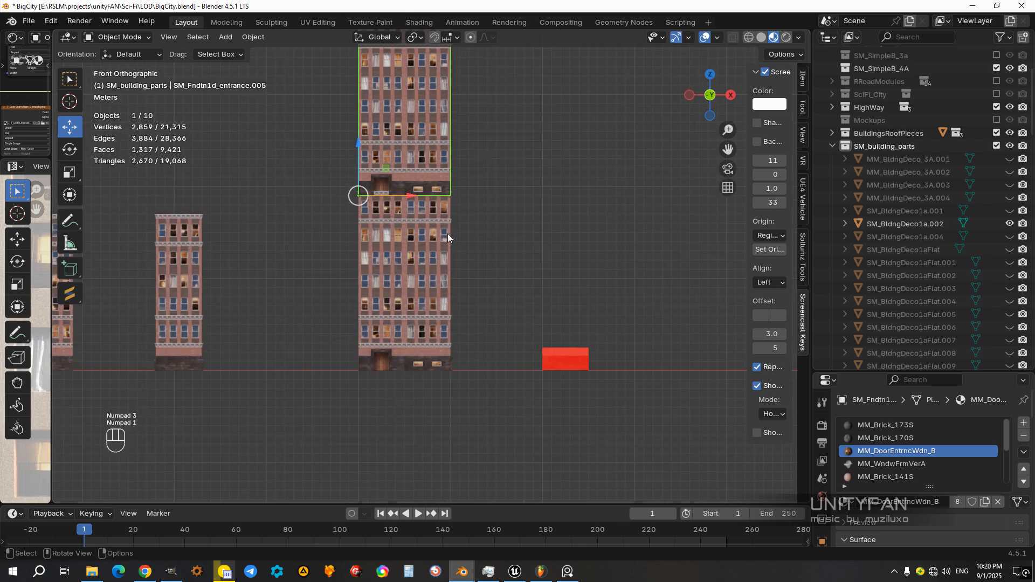
pyautogui.keyDown('ctrl'); pyautogui.moveTo(393, 168); pyautogui.dragTo(486, 200); pyautogui.keyUp('ctrl')
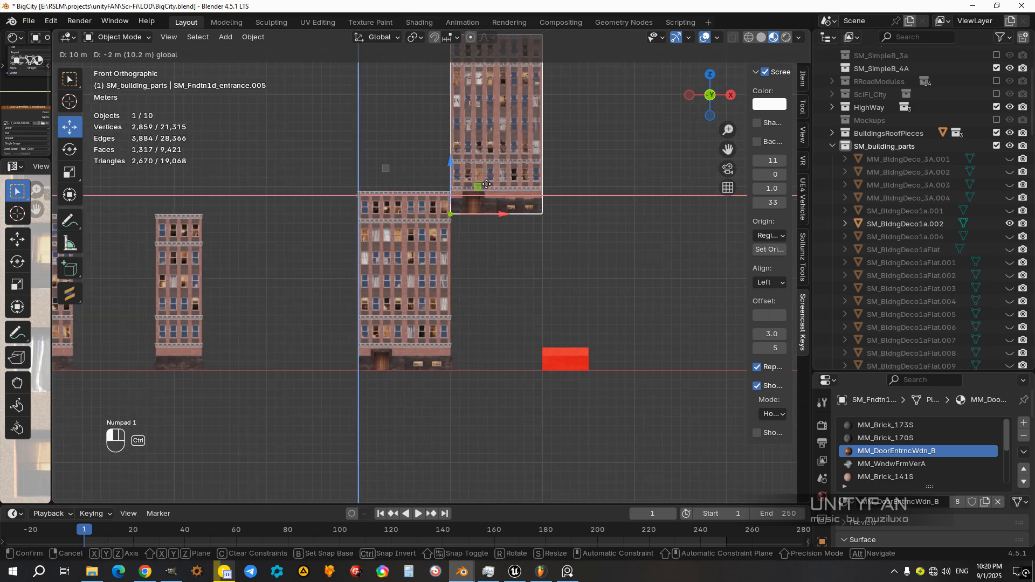
pyautogui.scroll(5, 528, 200)
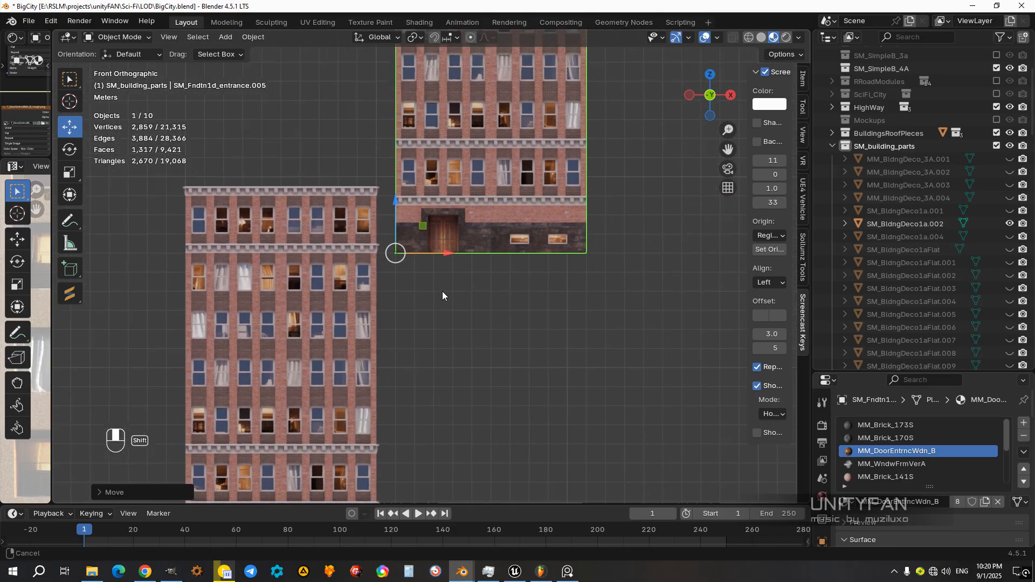
# Step: Delete the faces of the duplicate's foundation storey, including the entrance door and basement windows, below the lowest cornice
pyautogui.press('Tab')
pyautogui.press('z')
pyautogui.keyDown('shift'); pyautogui.moveTo(424, 245); pyautogui.dragTo(405, 273, button='middle'); pyautogui.keyUp('shift')
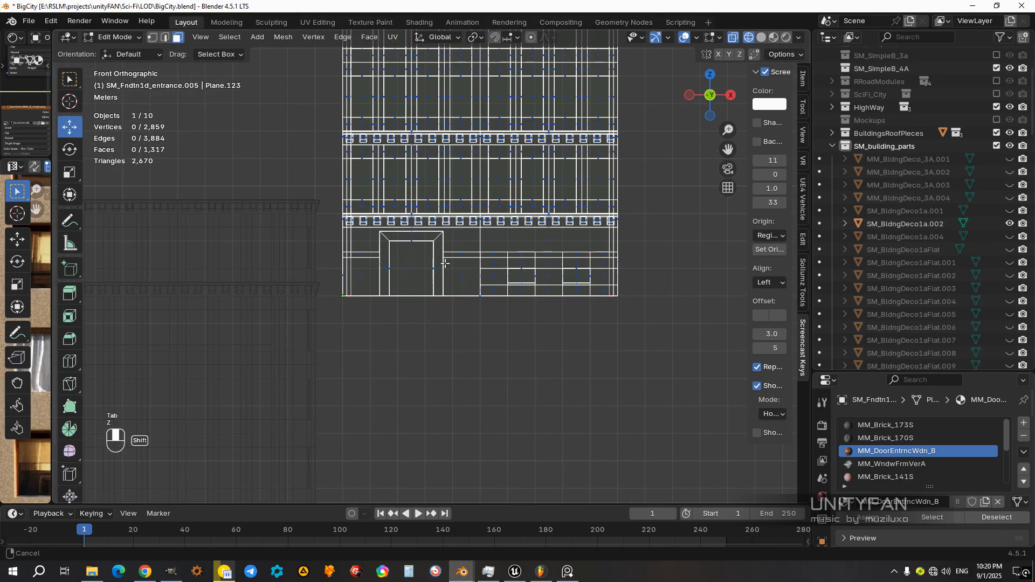
pyautogui.moveTo(355, 249); pyautogui.dragTo(303, 228)
pyautogui.scroll(2, 543, 278)
pyautogui.moveTo(663, 379); pyautogui.dragTo(291, 252)
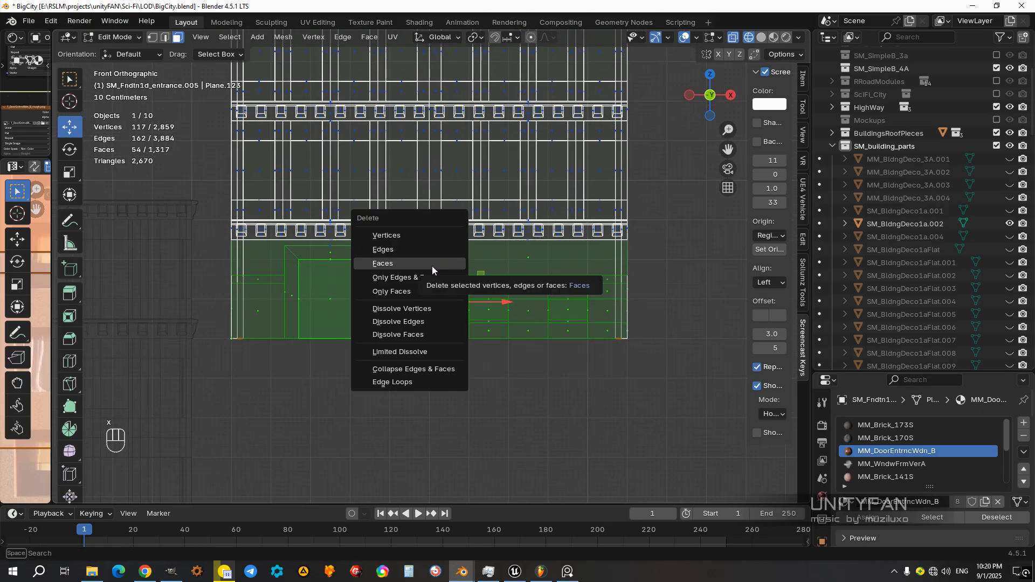
pyautogui.click(431, 264)
# Step: Delete the leftover geometry above the removed entrance together with its vertices, and return to material preview
pyautogui.press('z')
pyautogui.click(415, 329)
pyautogui.press('z')
pyautogui.click(310, 302)
pyautogui.scroll(2, 407, 296)
pyautogui.moveTo(447, 292); pyautogui.dragTo(305, 261)
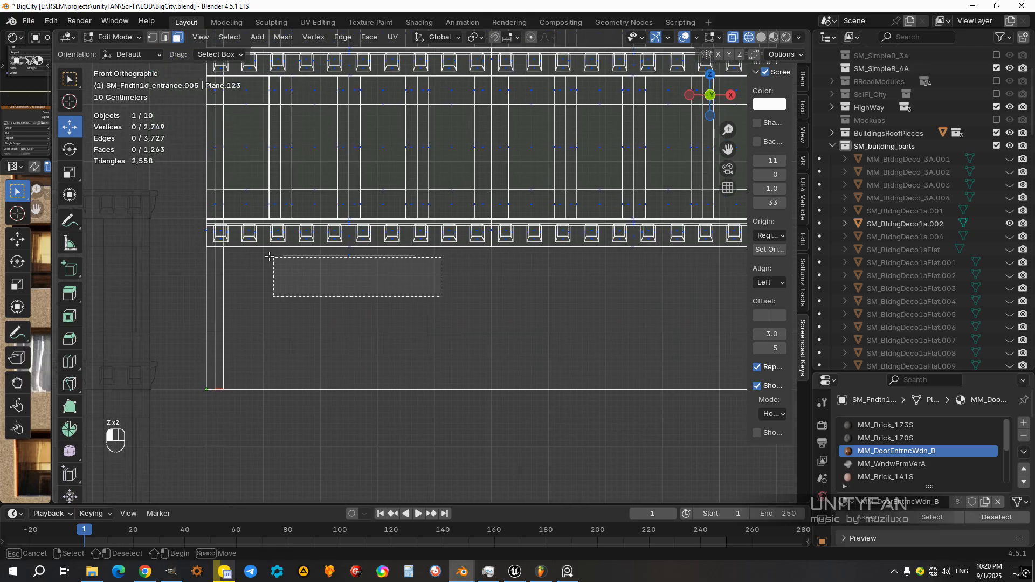
pyautogui.press('x')
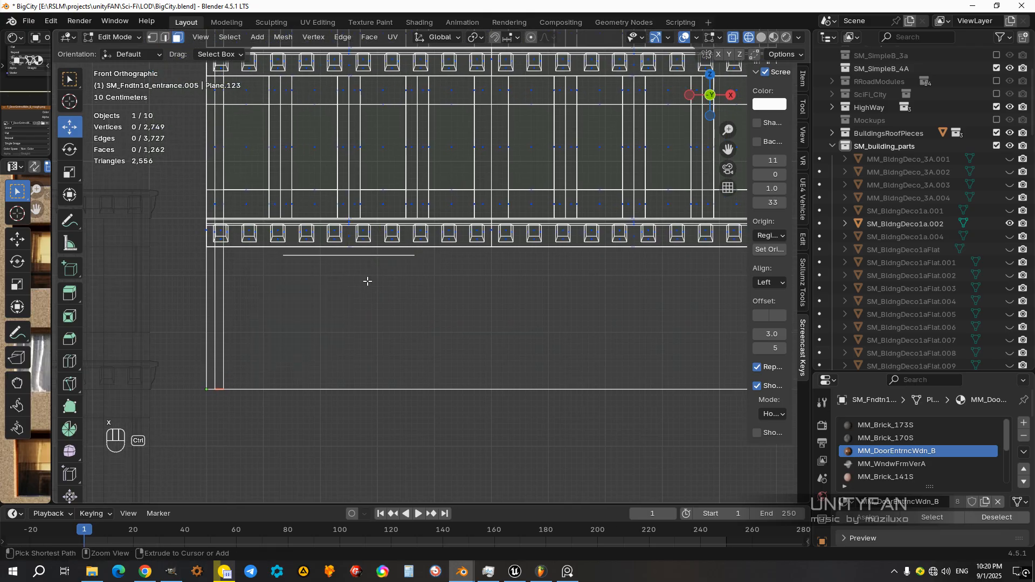
pyautogui.click(322, 252)
pyautogui.press('z')
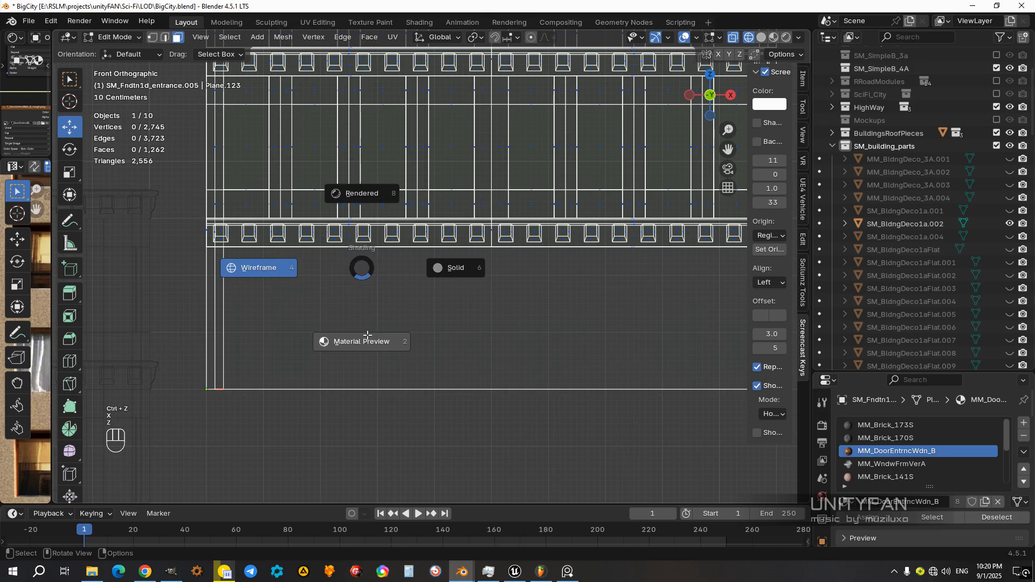
pyautogui.click(367, 331)
# Step: Examine the back and lower edge of the trimmed facade duplicate
pyautogui.scroll(-4, 367, 332)
pyautogui.moveTo(367, 333); pyautogui.dragTo(231, 319, button='middle')
pyautogui.keyDown('shift'); pyautogui.moveTo(307, 317); pyautogui.dragTo(431, 330, button='middle'); pyautogui.keyUp('shift')
pyautogui.moveTo(432, 330); pyautogui.dragTo(346, 335, button='middle')
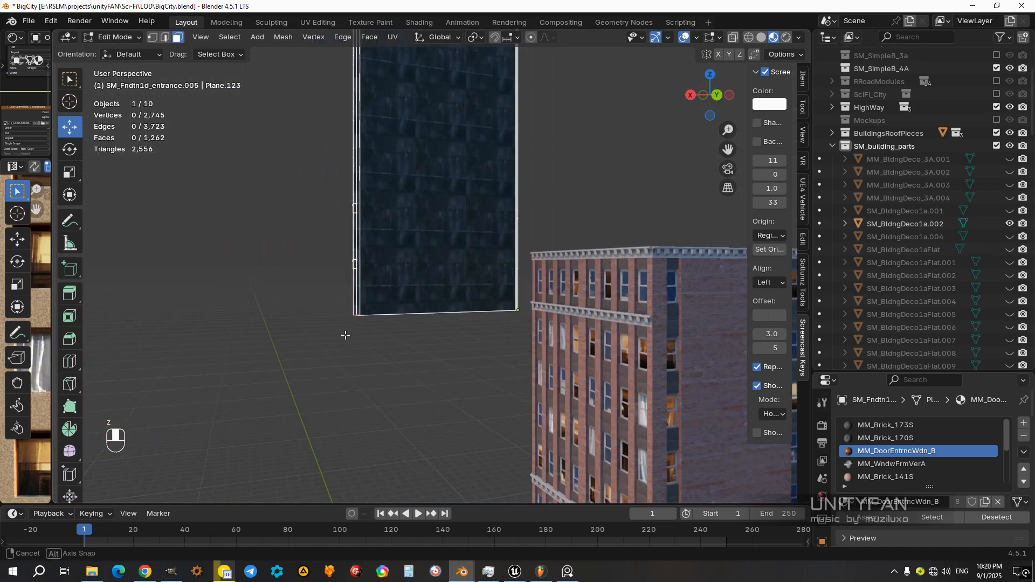
pyautogui.press('Tab')
pyautogui.click(460, 353)
pyautogui.moveTo(458, 356)
pyautogui.mouseDown(button='middle')
pyautogui.moveTo(338, 411)
pyautogui.moveTo(228, 373)
pyautogui.moveTo(443, 351)
pyautogui.mouseUp(button='middle')
pyautogui.click(423, 295)
pyautogui.moveTo(422, 295); pyautogui.dragTo(507, 316, button='middle')
# Step: Raise the bottom vertices of the duplicate's back and side strips to the underside of its lowest cornice
pyautogui.press('Tab')
pyautogui.scroll(5, 503, 318)
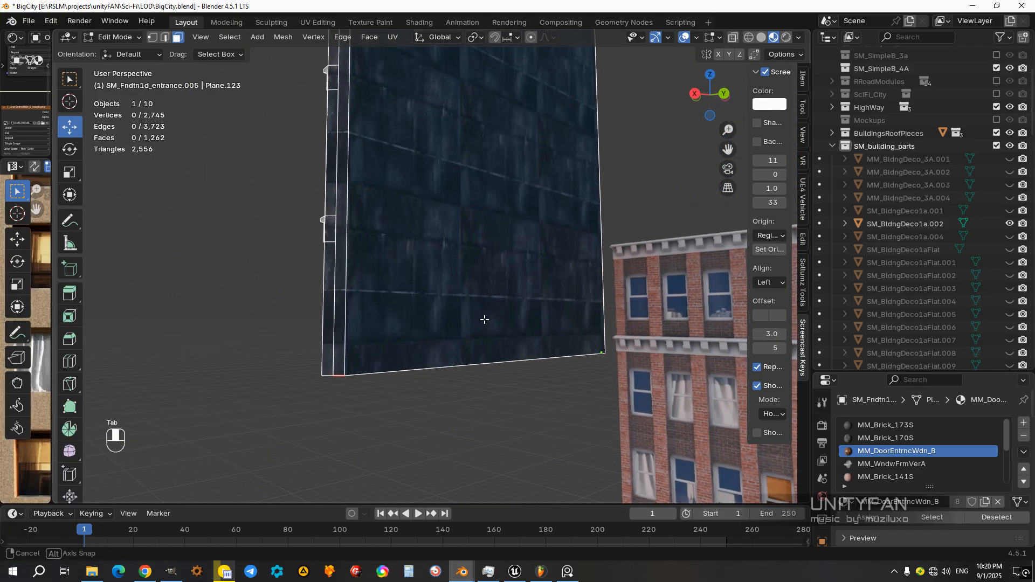
pyautogui.press('z')
pyautogui.scroll(-4, 504, 329)
pyautogui.moveTo(559, 378); pyautogui.dragTo(255, 282)
pyautogui.press('z')
pyautogui.moveTo(531, 340)
pyautogui.mouseDown(button='middle')
pyautogui.moveTo(590, 351)
pyautogui.moveTo(503, 288)
pyautogui.mouseUp(button='middle')
pyautogui.click(510, 36)
pyautogui.click(485, 132)
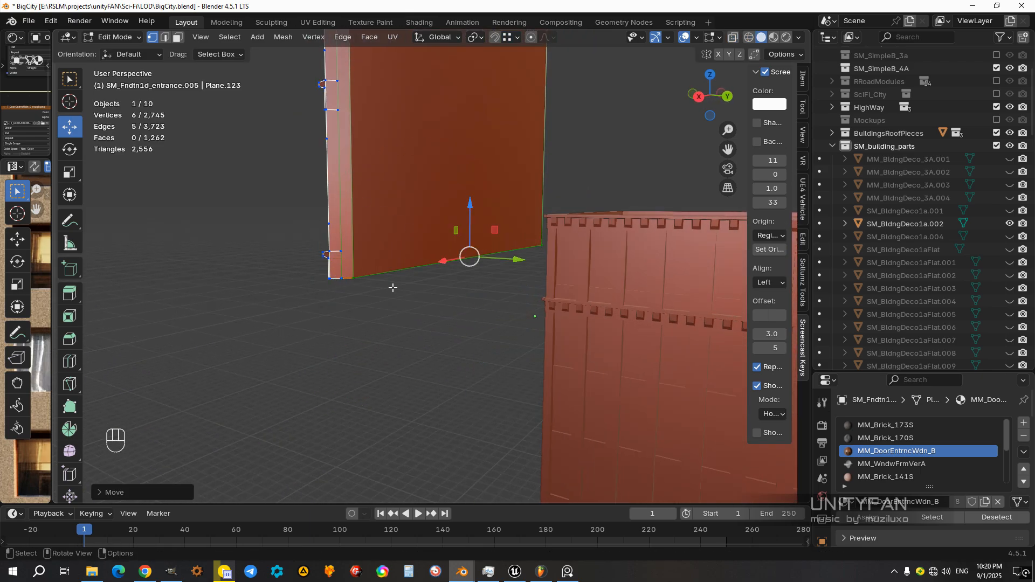
pyautogui.click(394, 354)
pyautogui.scroll(-3, 393, 351)
pyautogui.click(397, 335)
pyautogui.moveTo(388, 339)
pyautogui.mouseDown(button='middle')
pyautogui.moveTo(312, 349)
pyautogui.moveTo(446, 351)
pyautogui.moveTo(488, 328)
pyautogui.moveTo(465, 327)
pyautogui.moveTo(522, 360)
pyautogui.moveTo(449, 256)
pyautogui.moveTo(467, 296)
pyautogui.mouseUp(button='middle')
# Step: Snap the 3D cursor to the trimmed facade's lower outer corner vertex and set the object's origin to the cursor
pyautogui.press('z')
pyautogui.press('Tab')
pyautogui.scroll(3, 465, 327)
pyautogui.scroll(2, 465, 326)
pyautogui.scroll(3, 456, 269)
pyautogui.press('Tab')
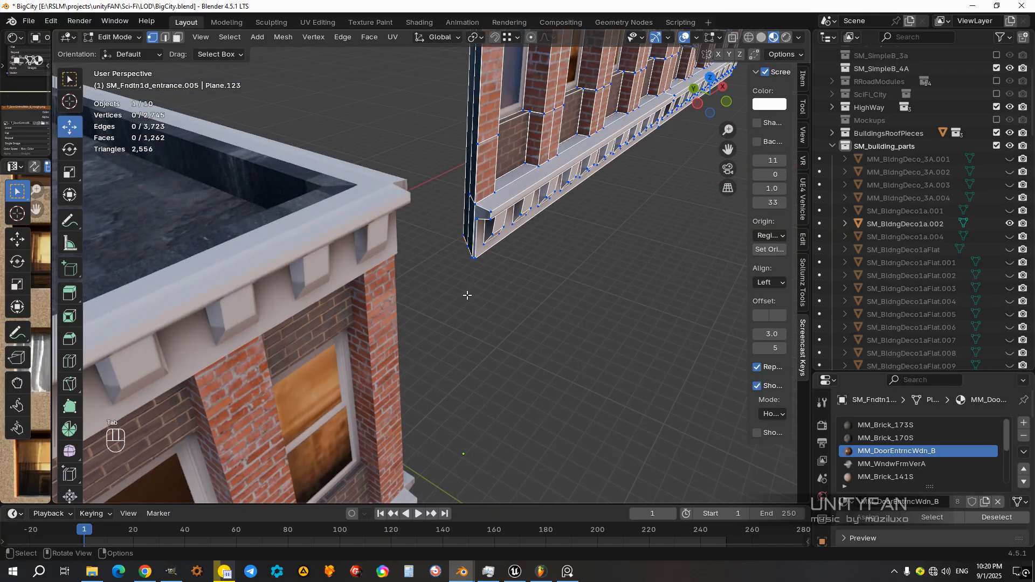
pyautogui.scroll(3, 468, 295)
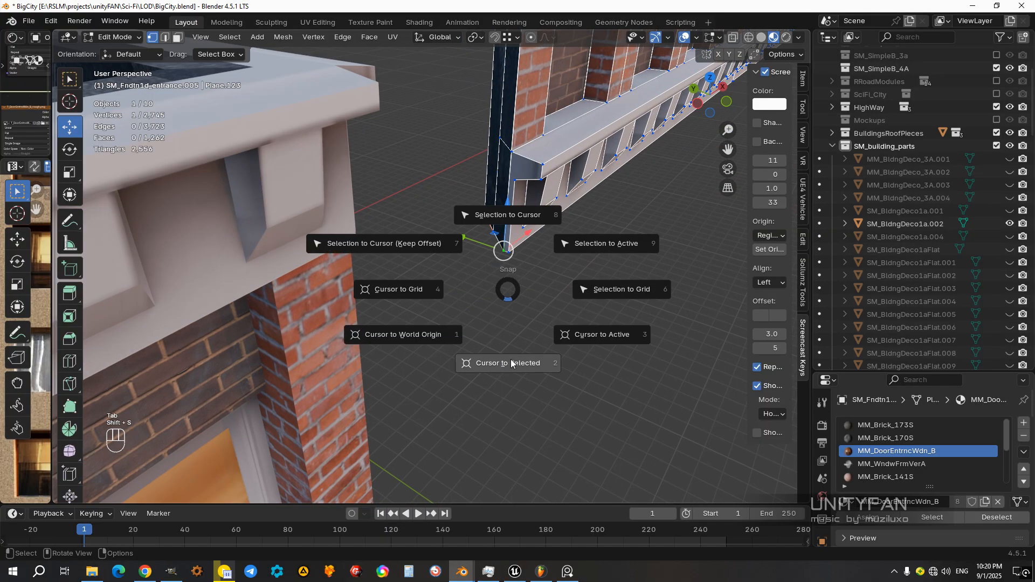
pyautogui.press('Tab')
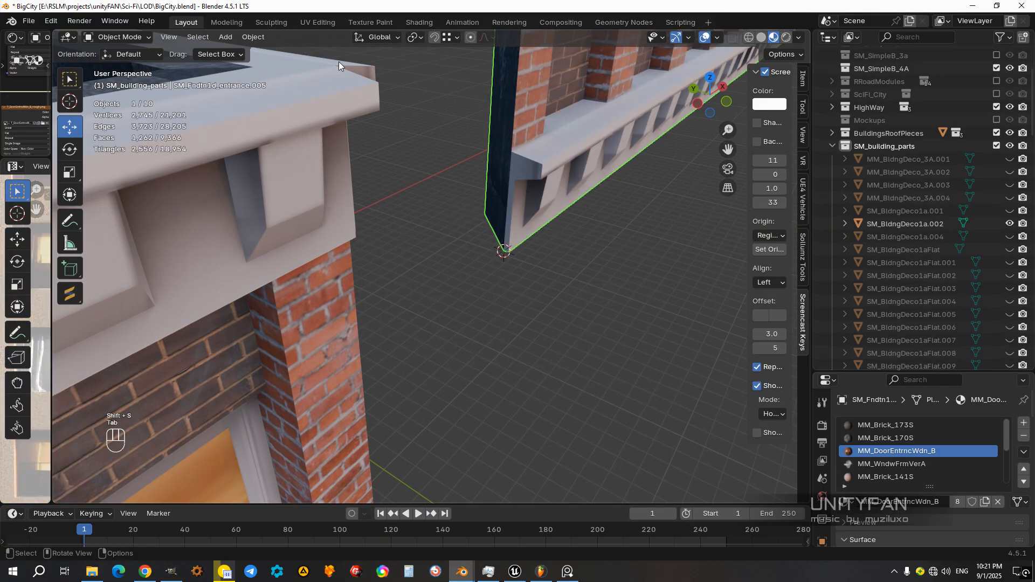
pyautogui.click(253, 37)
pyautogui.click(416, 93)
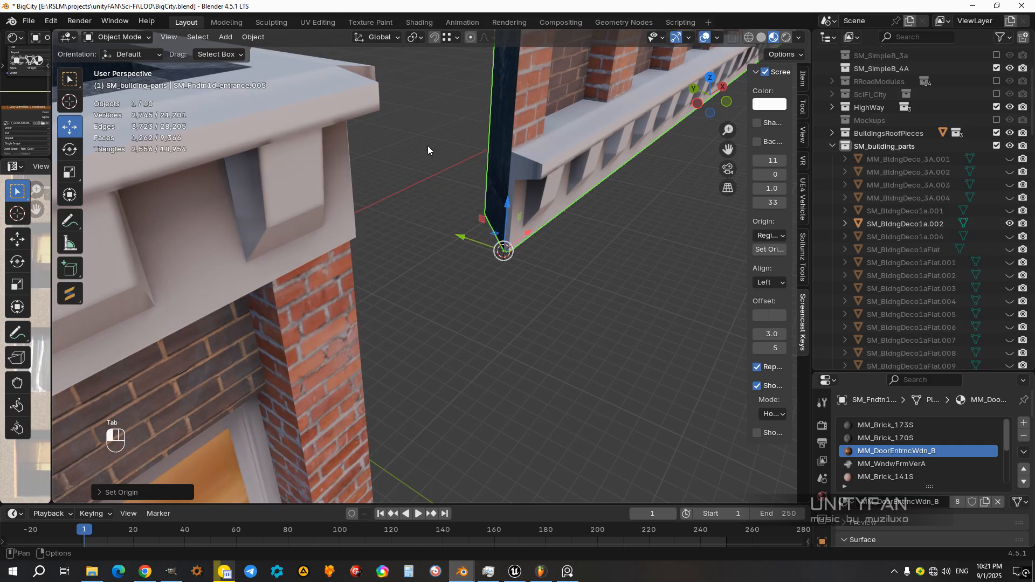
# Step: Try to move the trimmed facade onto the wide building's top edge in front view
pyautogui.scroll(-7, 484, 212)
pyautogui.moveTo(484, 212); pyautogui.dragTo(554, 247, button='middle')
pyautogui.press('KP_3')
pyautogui.press('KP_1')
pyautogui.moveTo(581, 284); pyautogui.dragTo(352, 232)
pyautogui.hotkey('ctrl', 'z')
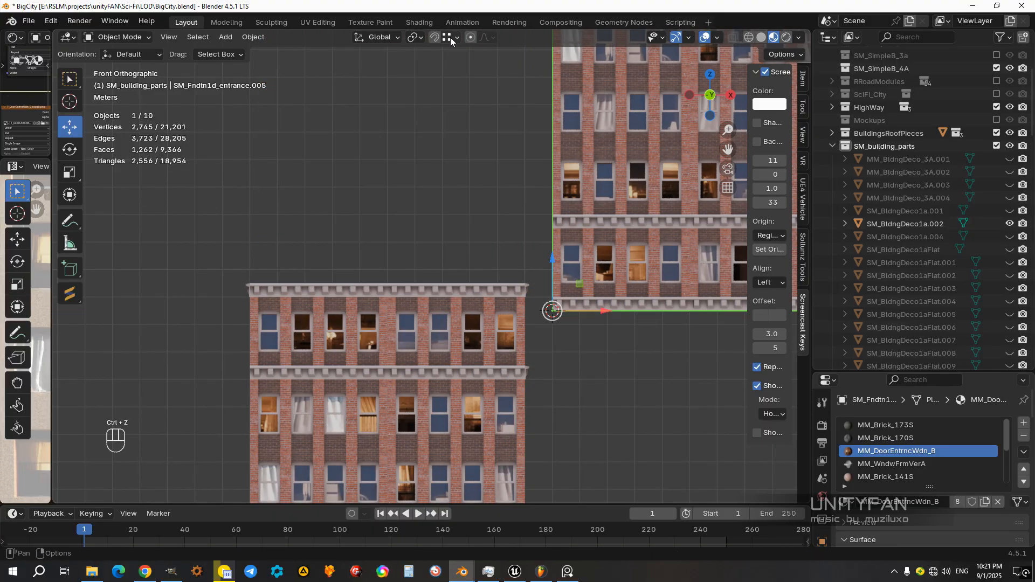
# Step: Switch snapping back to increments and place the trimmed facade on the wide building's top edge
pyautogui.click(451, 37)
pyautogui.moveTo(578, 286); pyautogui.dragTo(274, 251)
pyautogui.scroll(-4, 577, 306)
pyautogui.click(578, 306)
# Step: Inspect the joint and overall proportions of the facade stacked on the wide building
pyautogui.moveTo(497, 320); pyautogui.dragTo(448, 293, button='middle')
pyautogui.scroll(3, 464, 288)
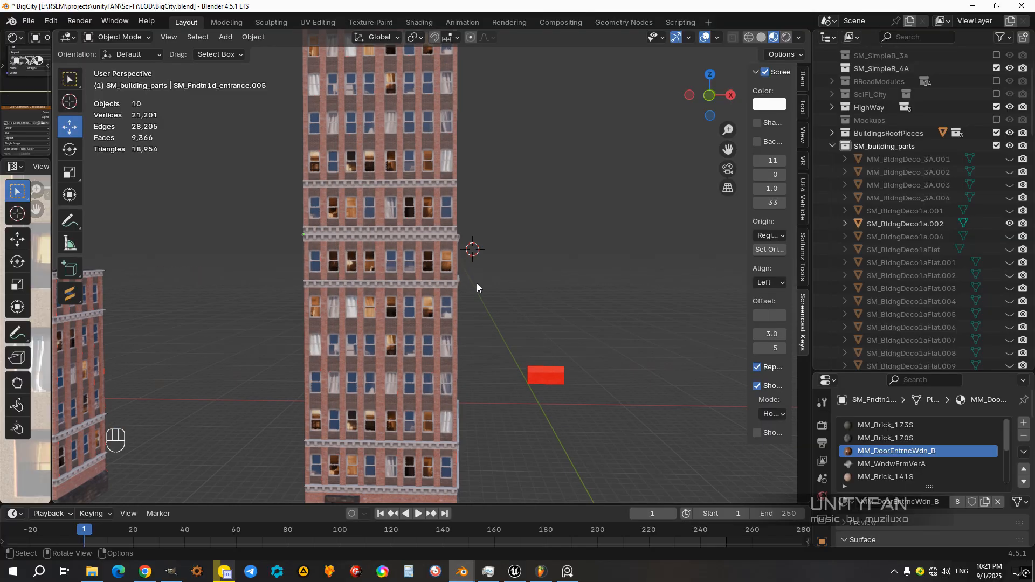
pyautogui.click(392, 212)
pyautogui.scroll(-4, 399, 221)
pyautogui.moveTo(434, 258)
pyautogui.mouseDown(button='middle')
pyautogui.moveTo(383, 262)
pyautogui.moveTo(442, 258)
pyautogui.mouseUp(button='middle')
pyautogui.scroll(2, 489, 256)
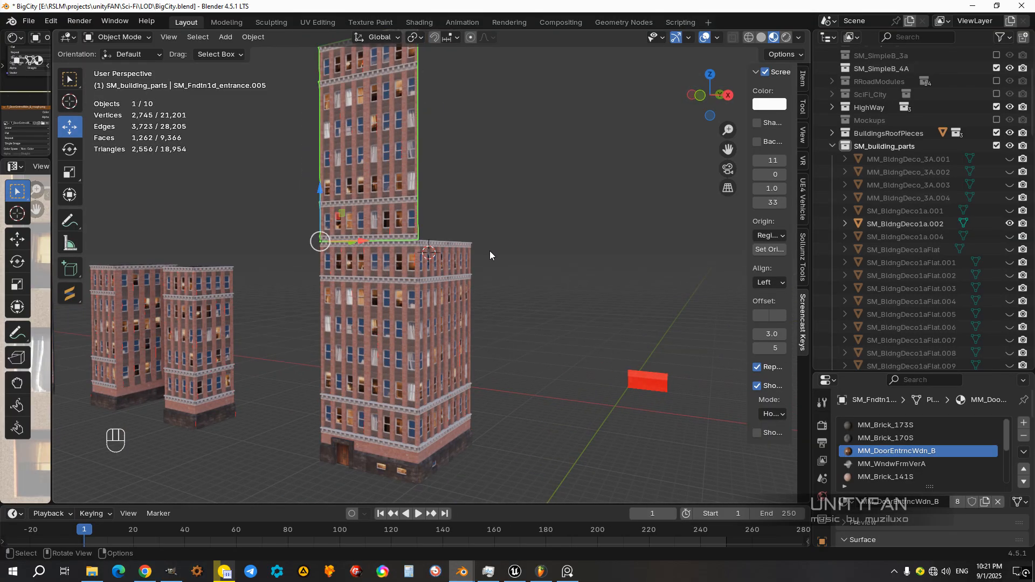
pyautogui.moveTo(435, 266); pyautogui.dragTo(422, 289, button='middle')
# Step: Move the trimmed facade down beside the wide building in front view and line up its window rows
pyautogui.press('KP_3')
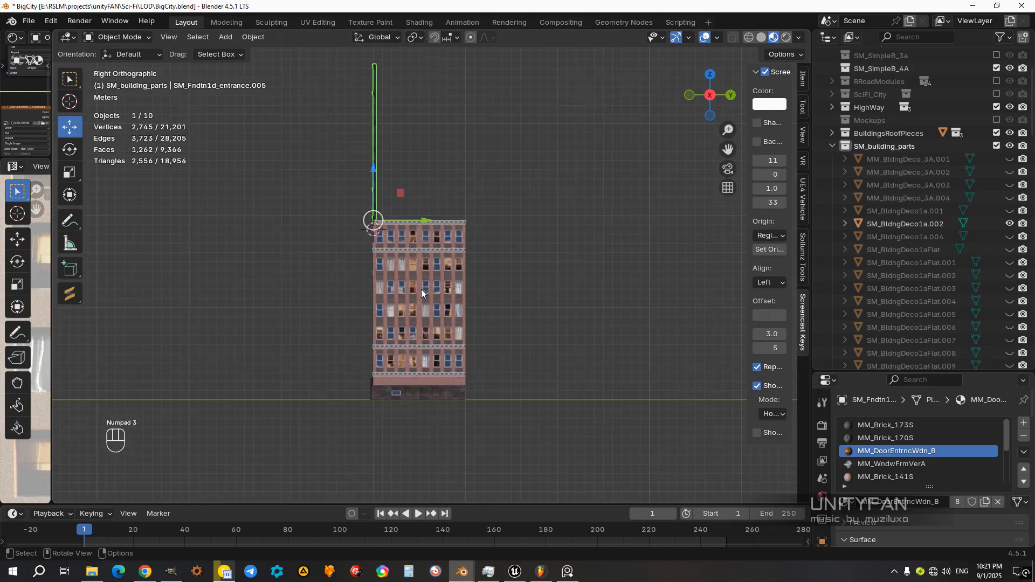
pyautogui.press('KP_1')
pyautogui.moveTo(353, 197); pyautogui.dragTo(470, 289)
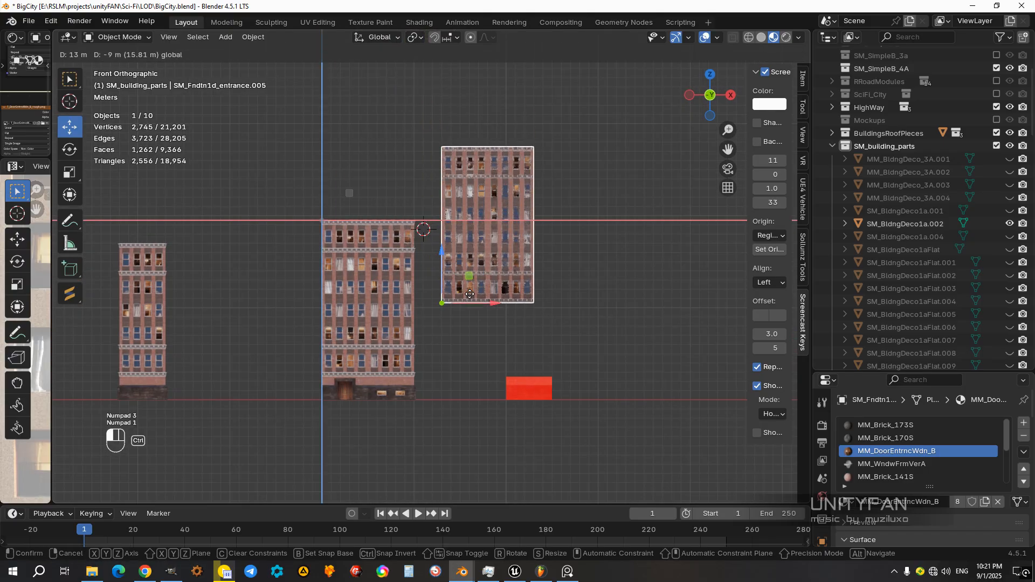
pyautogui.moveTo(442, 355); pyautogui.dragTo(441, 355)
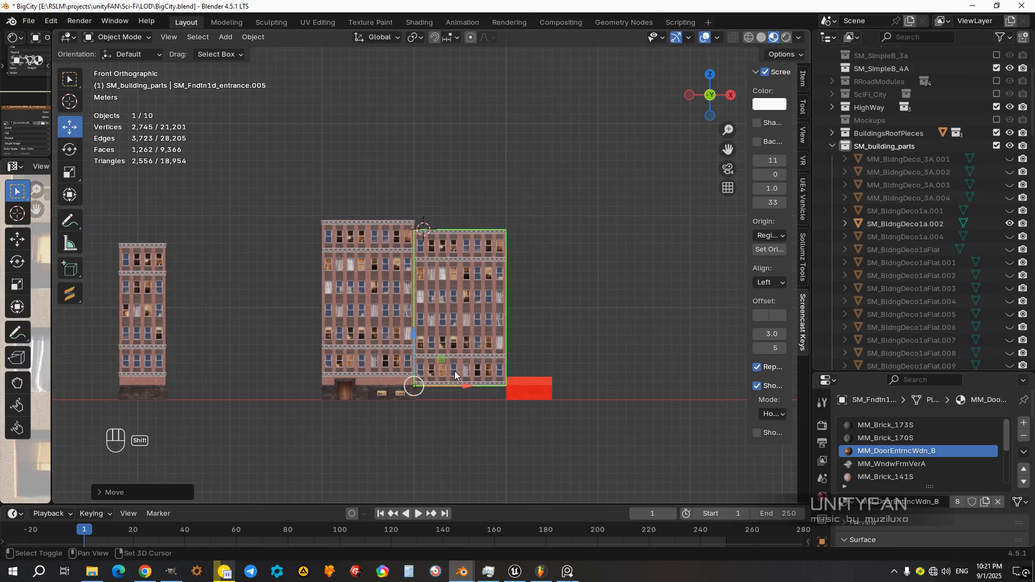
pyautogui.scroll(3, 455, 373)
pyautogui.moveTo(344, 283); pyautogui.dragTo(344, 266)
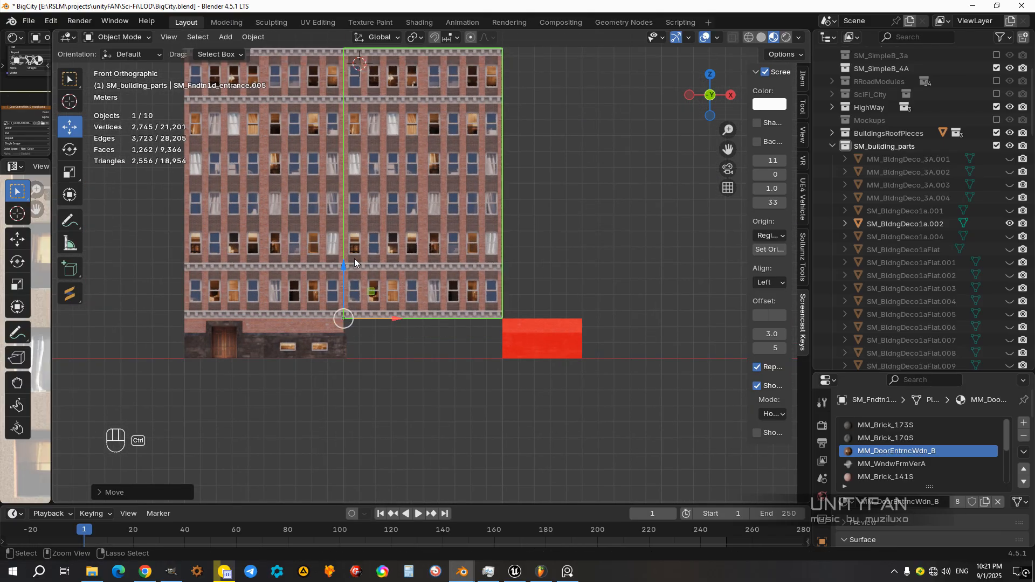
# Step: Shift the trimmed facade sideways to leave a gap between it and the wide building
pyautogui.scroll(-4, 353, 259)
pyautogui.scroll(3, 437, 319)
pyautogui.keyDown('shift'); pyautogui.moveTo(417, 281); pyautogui.dragTo(506, 339, button='middle'); pyautogui.keyUp('shift')
pyautogui.scroll(1, 401, 313)
pyautogui.keyDown('ctrl'); pyautogui.moveTo(491, 380); pyautogui.dragTo(538, 381); pyautogui.keyUp('ctrl')
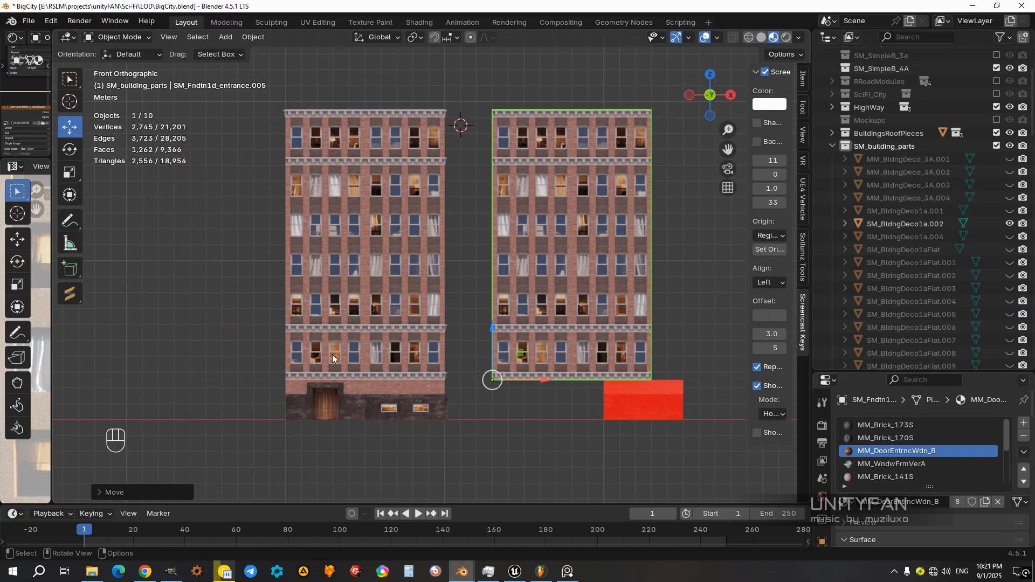
# Step: Compare the window patterns of the wide building and the trimmed facade from the front and at an angle
pyautogui.scroll(3, 333, 358)
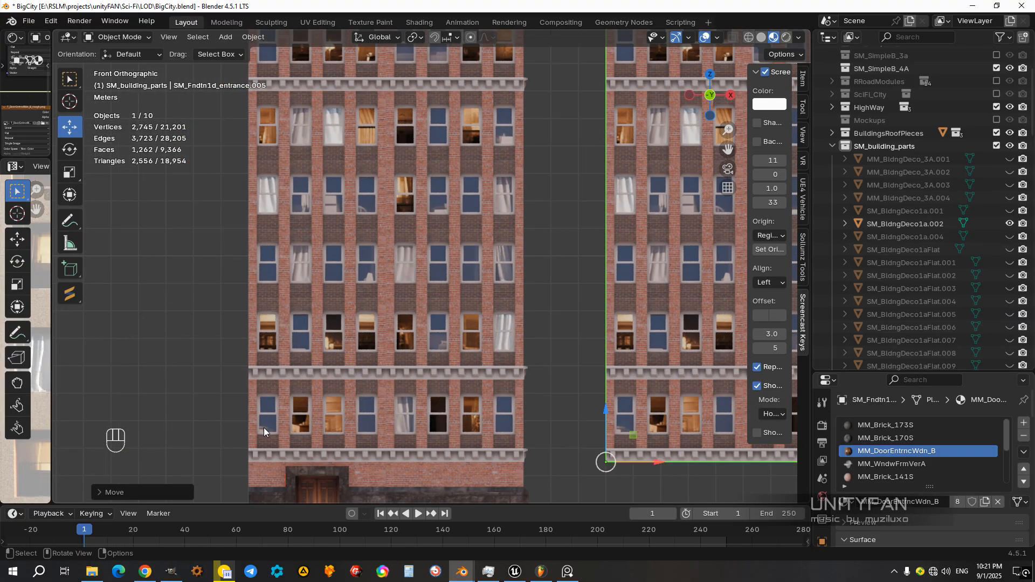
pyautogui.keyDown('shift'); pyautogui.moveTo(435, 215); pyautogui.dragTo(429, 408, button='middle'); pyautogui.keyUp('shift')
pyautogui.moveTo(462, 218); pyautogui.dragTo(425, 242, button='middle')
pyautogui.scroll(-4, 425, 242)
pyautogui.keyDown('shift'); pyautogui.moveTo(531, 342); pyautogui.dragTo(505, 297, button='middle'); pyautogui.keyUp('shift')
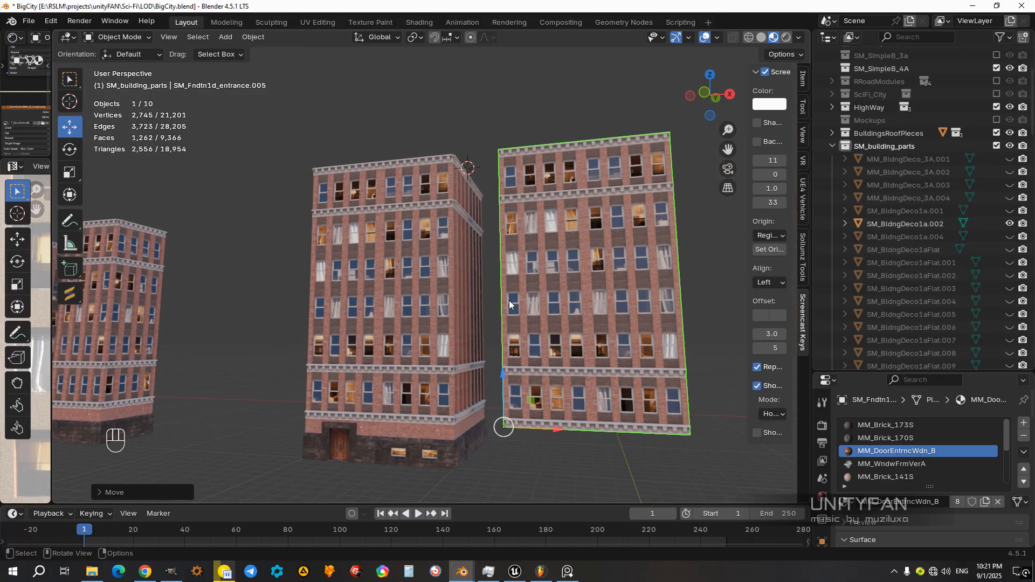
# Step: Move the trimmed facade in front view back onto the wide building's top edge and check the fit
pyautogui.press('KP_3')
pyautogui.press('KP_1')
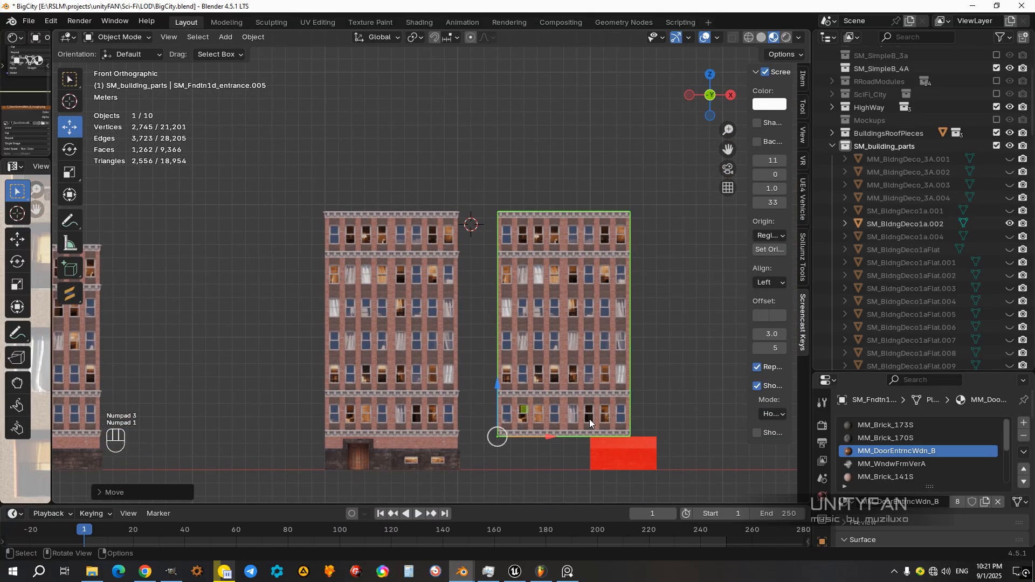
pyautogui.keyDown('ctrl'); pyautogui.moveTo(529, 409); pyautogui.dragTo(353, 175); pyautogui.keyUp('ctrl')
pyautogui.keyDown('shift'); pyautogui.moveTo(397, 177); pyautogui.dragTo(405, 284, button='middle'); pyautogui.keyUp('shift')
pyautogui.moveTo(482, 145); pyautogui.dragTo(399, 272, button='middle')
pyautogui.click(478, 250)
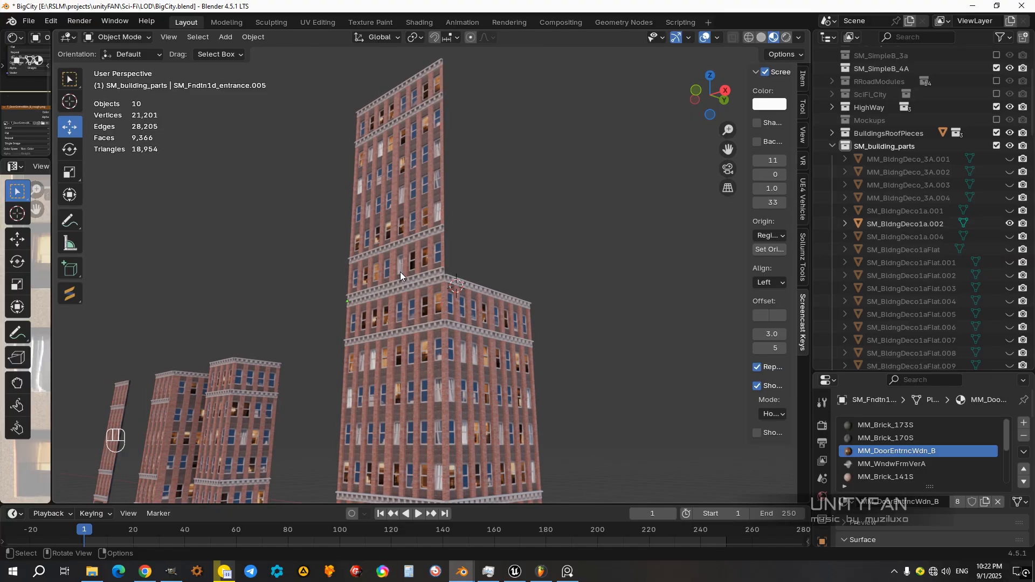
# Step: Duplicate the upper facade in top view
pyautogui.click(403, 257)
pyautogui.press('KP_7')
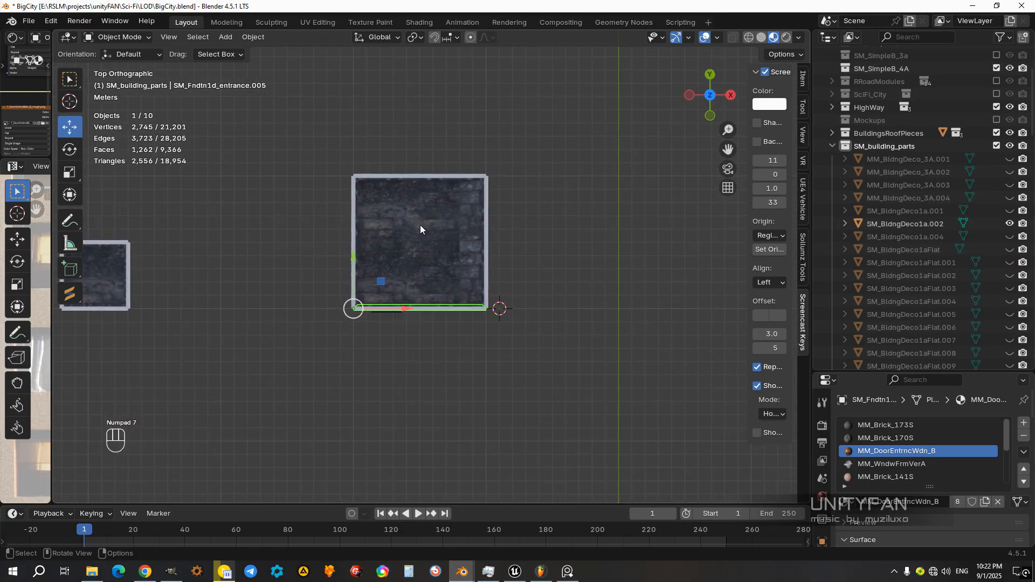
pyautogui.hotkey('shift', 'd')
pyautogui.rightClick(597, 276)
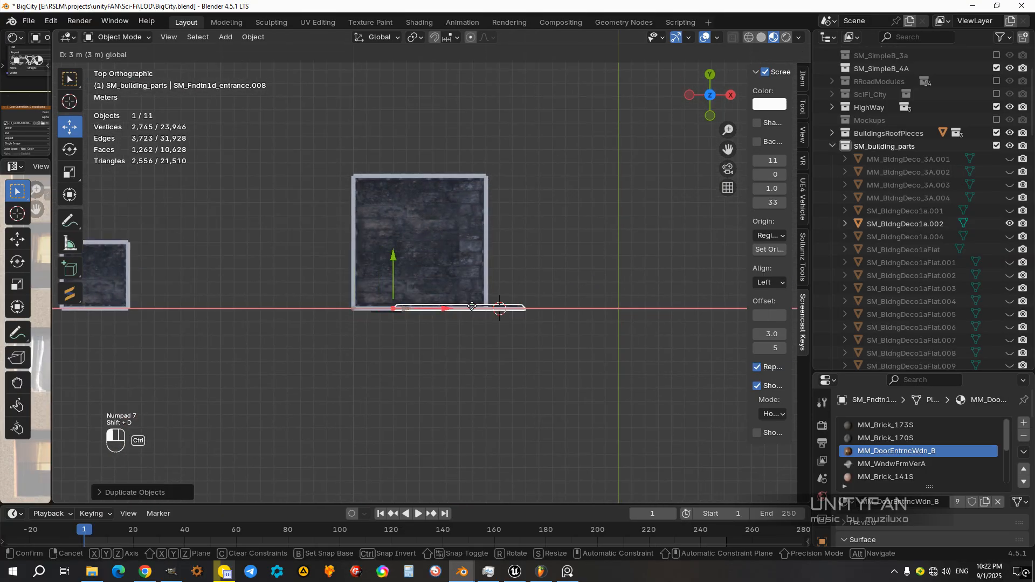
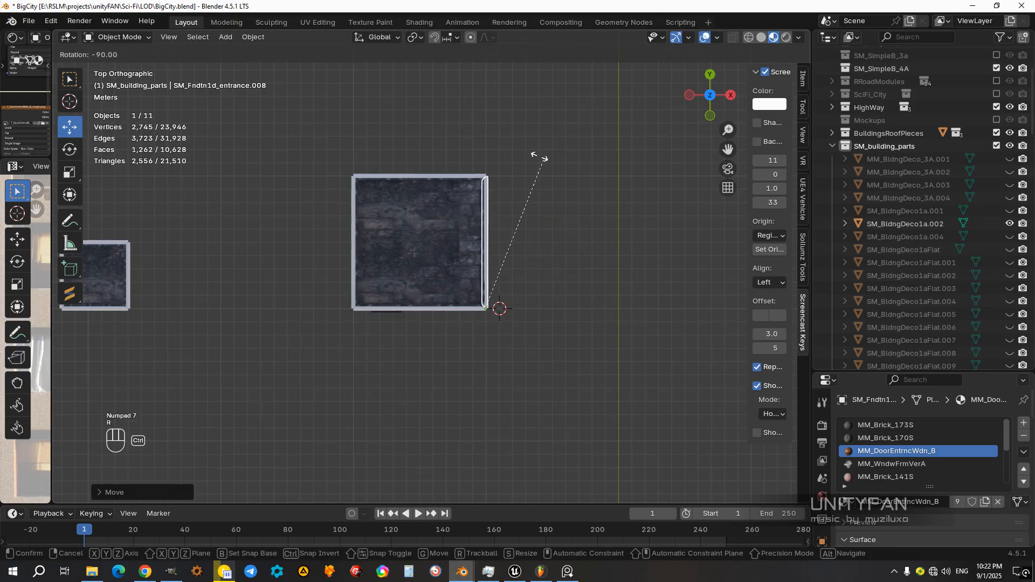
# Step: Try turning the duplicated upper facade by -90 degrees in top view, then delete that copy
pyautogui.moveTo(534, 164); pyautogui.dragTo(472, 225, button='middle')
pyautogui.click(453, 224)
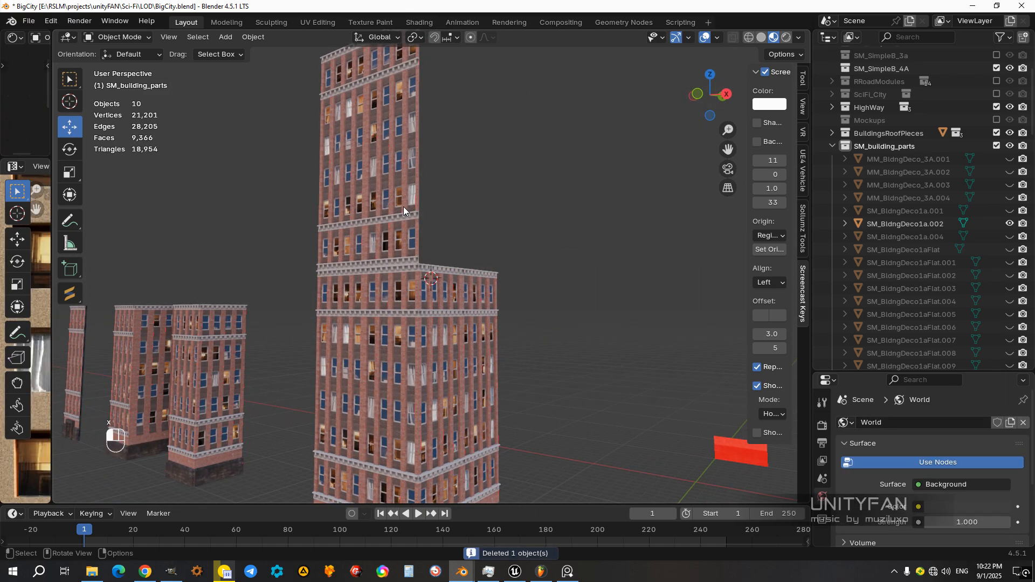
# Step: Move the upper facade in front view off the wide building to the free area beyond the red block
pyautogui.press('KP_3')
pyautogui.press('KP_1')
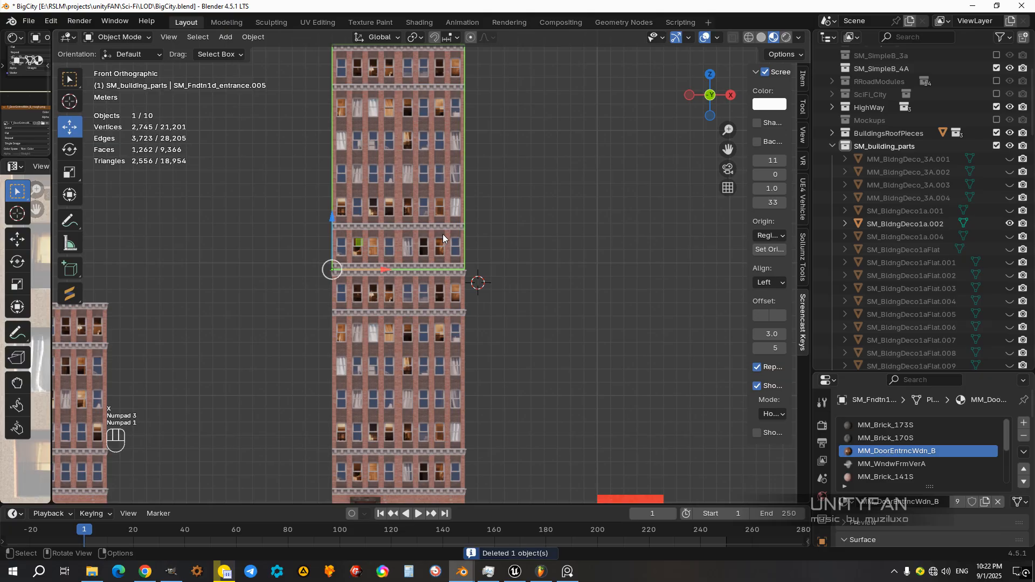
pyautogui.scroll(-4, 441, 234)
pyautogui.press('g')
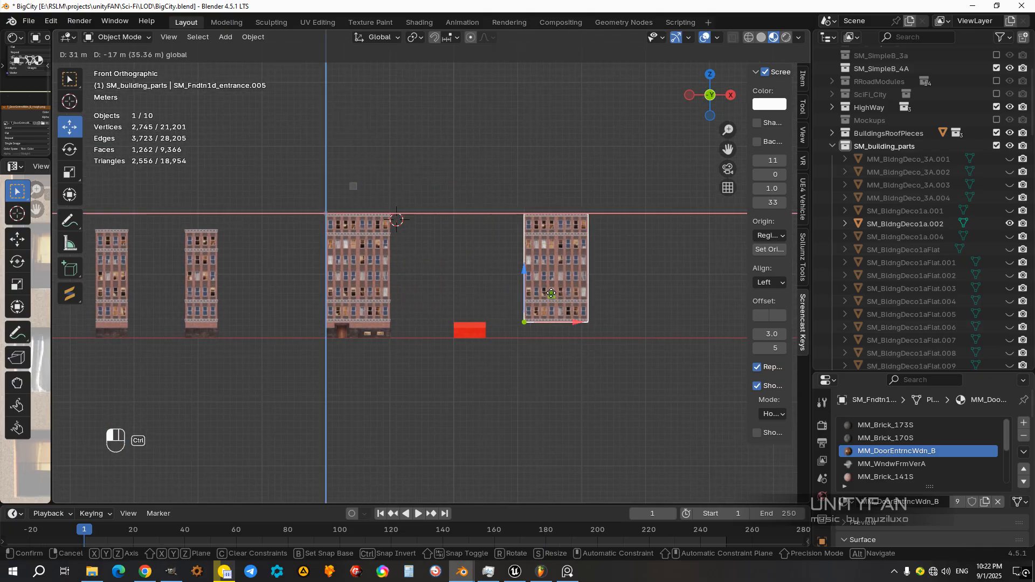
pyautogui.keyDown('ctrl'); pyautogui.moveTo(549, 294); pyautogui.dragTo(549, 294); pyautogui.keyUp('ctrl')
pyautogui.keyDown('shift'); pyautogui.moveTo(406, 347); pyautogui.dragTo(403, 303, button='middle'); pyautogui.keyUp('shift')
pyautogui.scroll(4, 438, 313)
pyautogui.scroll(2, 403, 303)
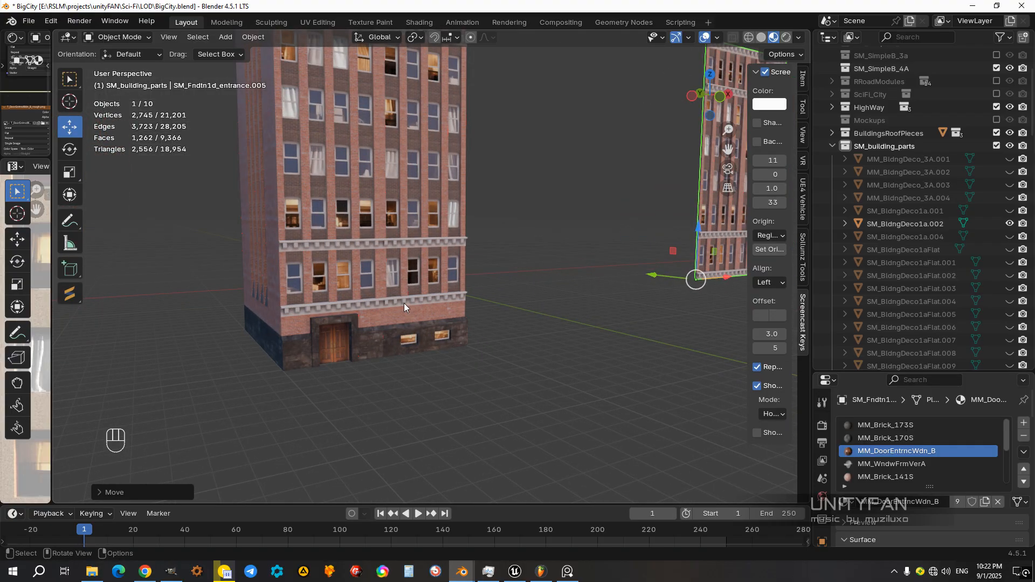
pyautogui.click(403, 304)
pyautogui.moveTo(369, 340); pyautogui.dragTo(420, 319, button='middle')
pyautogui.scroll(-5, 412, 325)
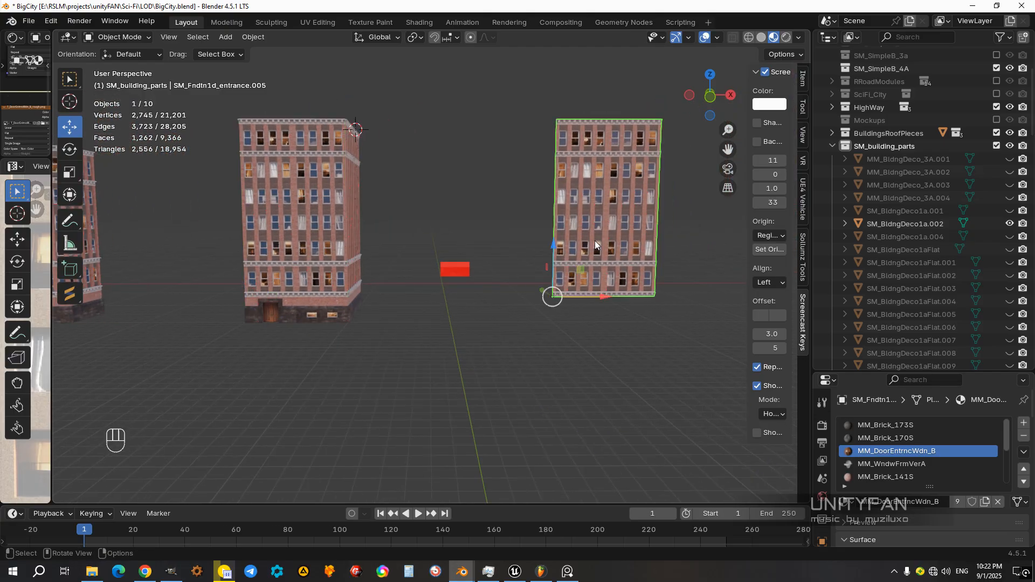
# Step: Delete the faces of the detached facade's lowest floor together with both cornices around it
pyautogui.click(594, 240)
pyautogui.moveTo(594, 241); pyautogui.dragTo(486, 257, button='middle')
pyautogui.press('KP_3')
pyautogui.press('KP_1')
pyautogui.scroll(4, 487, 257)
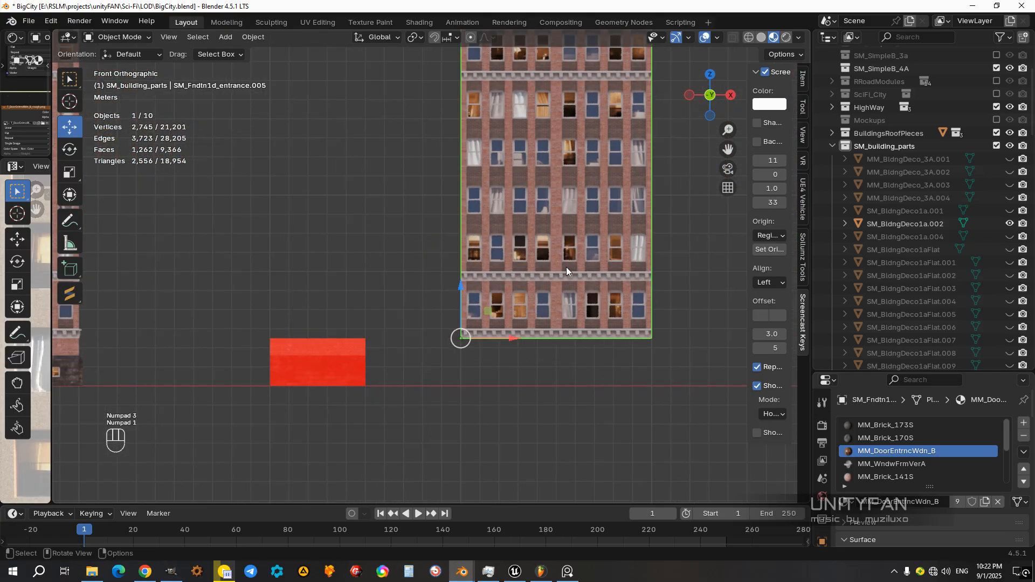
pyautogui.keyDown('shift'); pyautogui.moveTo(623, 263); pyautogui.dragTo(490, 240, button='middle'); pyautogui.keyUp('shift')
pyautogui.scroll(3, 491, 240)
pyautogui.press('Tab')
pyautogui.press('z')
pyautogui.click(336, 236)
pyautogui.keyDown('shift'); pyautogui.moveTo(340, 236); pyautogui.dragTo(369, 245, button='middle'); pyautogui.keyUp('shift')
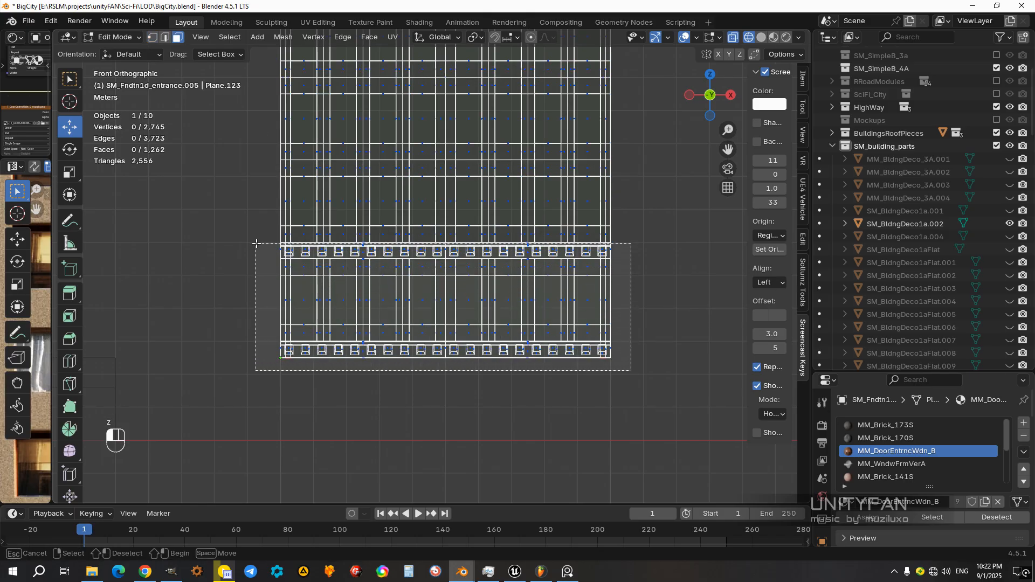
pyautogui.moveTo(259, 241); pyautogui.dragTo(259, 242)
pyautogui.scroll(2, 392, 275)
pyautogui.moveTo(402, 271); pyautogui.dragTo(457, 293, button='middle')
pyautogui.click(465, 358)
pyautogui.press('x')
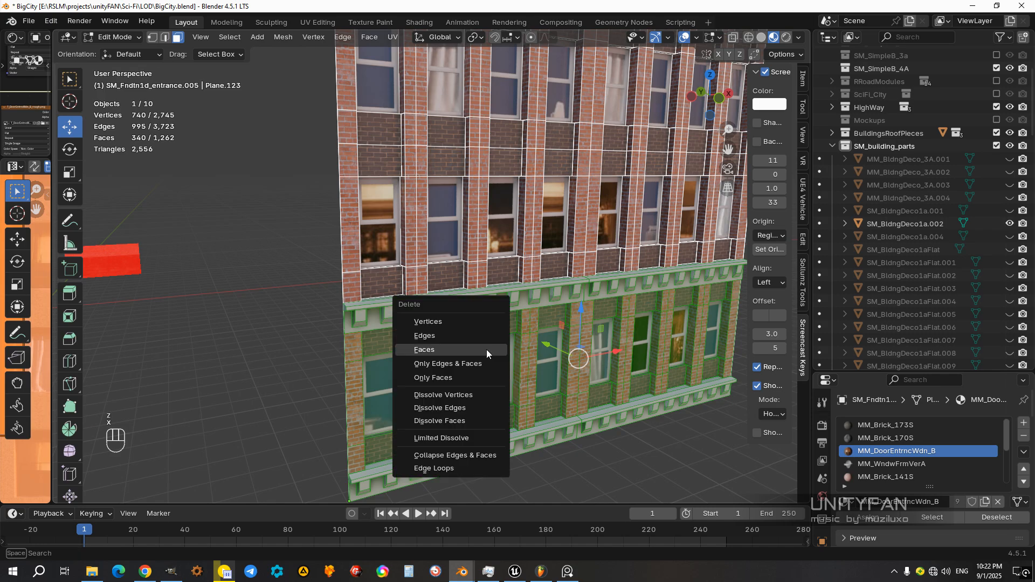
pyautogui.click(485, 348)
# Step: Delete the faces of the facade's top floor together with its upper and lower cornices
pyautogui.press('KP_3')
pyautogui.press('KP_1')
pyautogui.scroll(3, 485, 310)
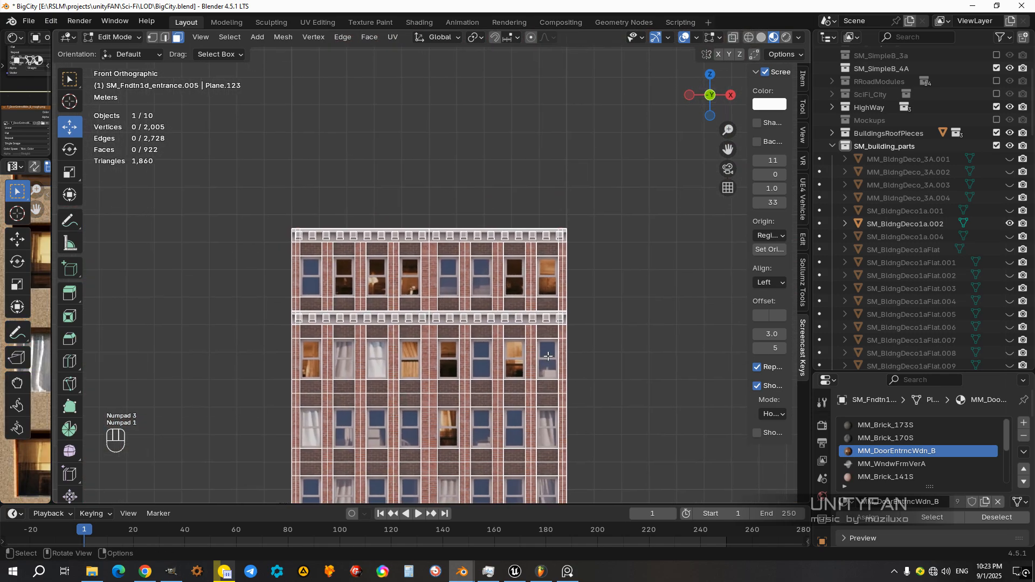
pyautogui.press('z')
pyautogui.click(462, 312)
pyautogui.moveTo(339, 227); pyautogui.dragTo(234, 197)
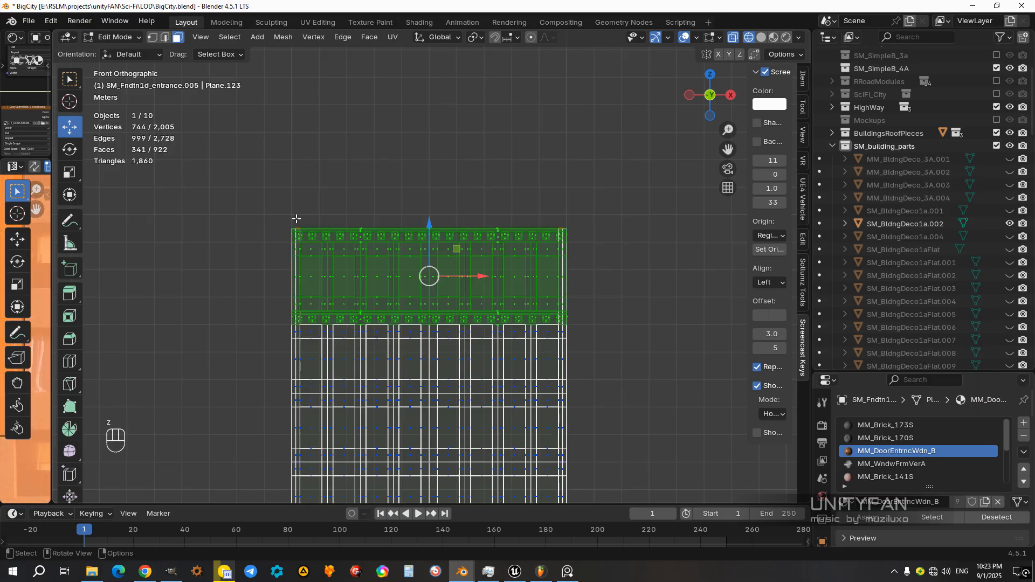
pyautogui.scroll(3, 432, 313)
pyautogui.scroll(-2, 433, 318)
pyautogui.moveTo(433, 319); pyautogui.dragTo(447, 250, button='middle')
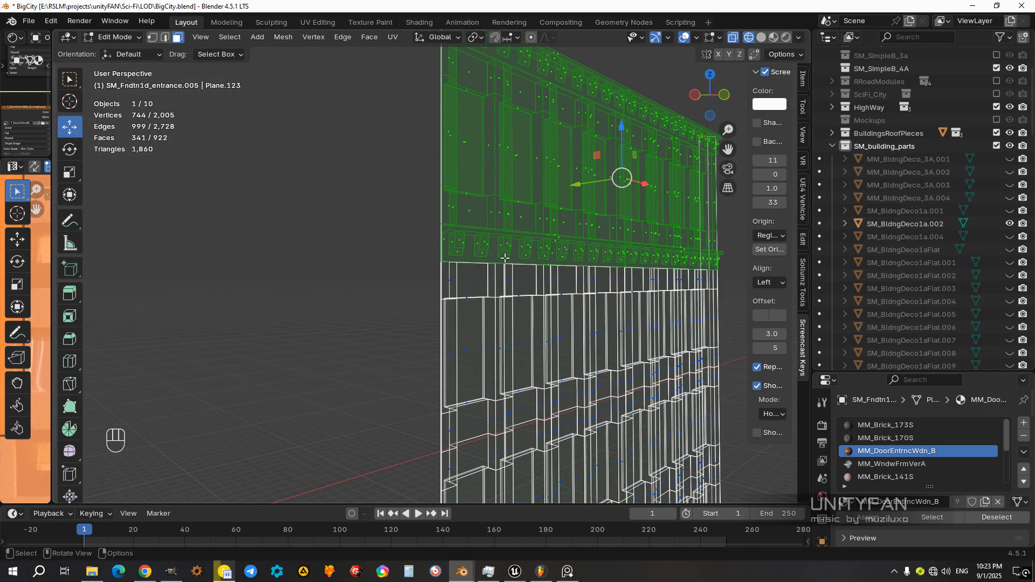
pyautogui.press('x')
pyautogui.press('z')
pyautogui.click(490, 357)
pyautogui.moveTo(542, 210)
pyautogui.mouseDown(button='middle')
pyautogui.moveTo(509, 164)
pyautogui.moveTo(524, 251)
pyautogui.moveTo(509, 235)
pyautogui.mouseUp(button='middle')
pyautogui.press('x')
pyautogui.click(518, 226)
# Step: Lower the top edge of the leftover red side panel to the top of the brickwork with vertex snapping
pyautogui.scroll(-5, 518, 227)
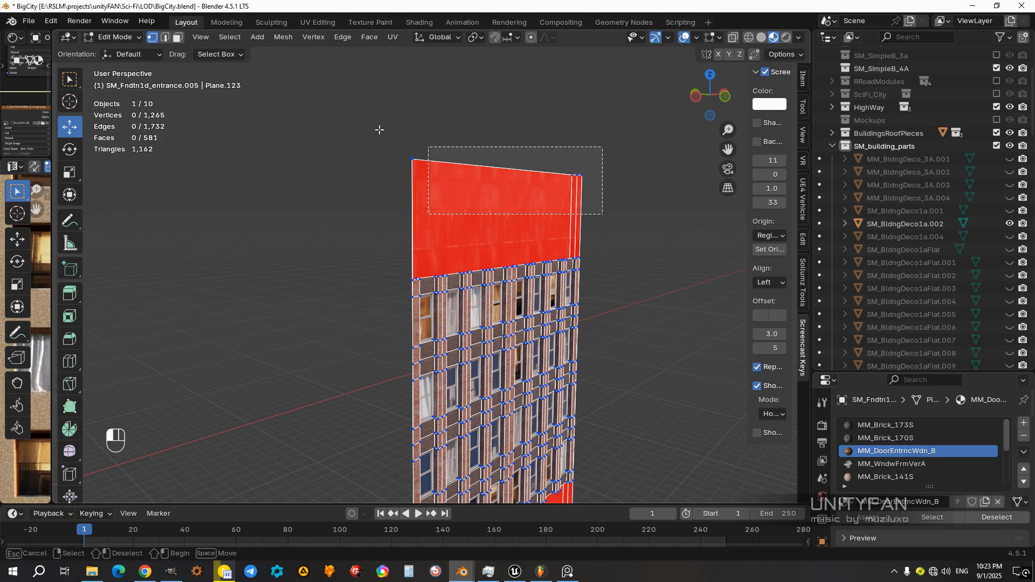
pyautogui.moveTo(379, 130); pyautogui.dragTo(379, 130)
pyautogui.scroll(3, 462, 180)
pyautogui.keyDown('shift'); pyautogui.moveTo(462, 180); pyautogui.dragTo(459, 232, button='middle'); pyautogui.keyUp('shift')
pyautogui.keyDown('ctrl'); pyautogui.moveTo(543, 124); pyautogui.dragTo(426, 320); pyautogui.keyUp('ctrl')
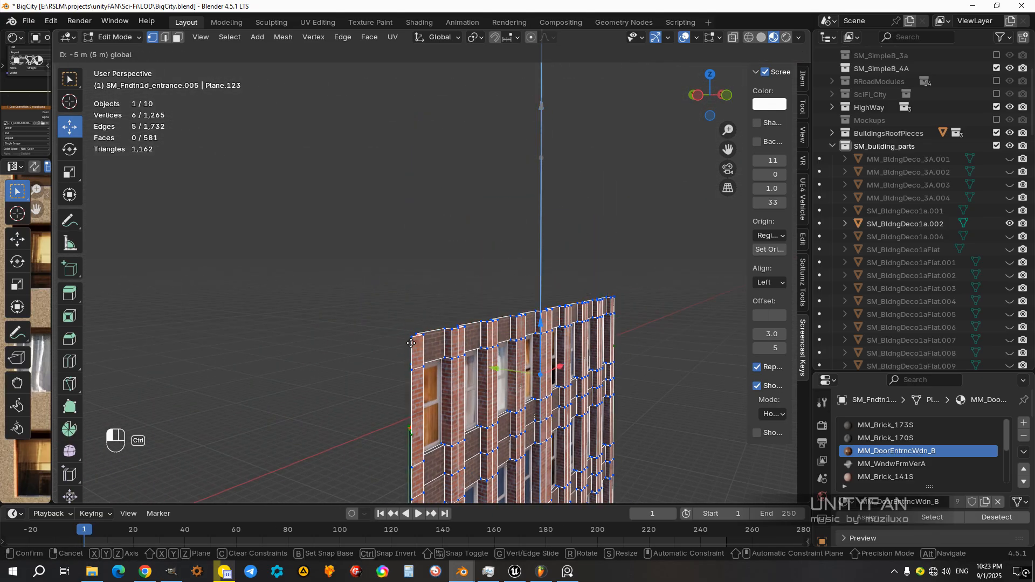
pyautogui.hotkey('ctrl', 'z')
pyautogui.click(511, 39)
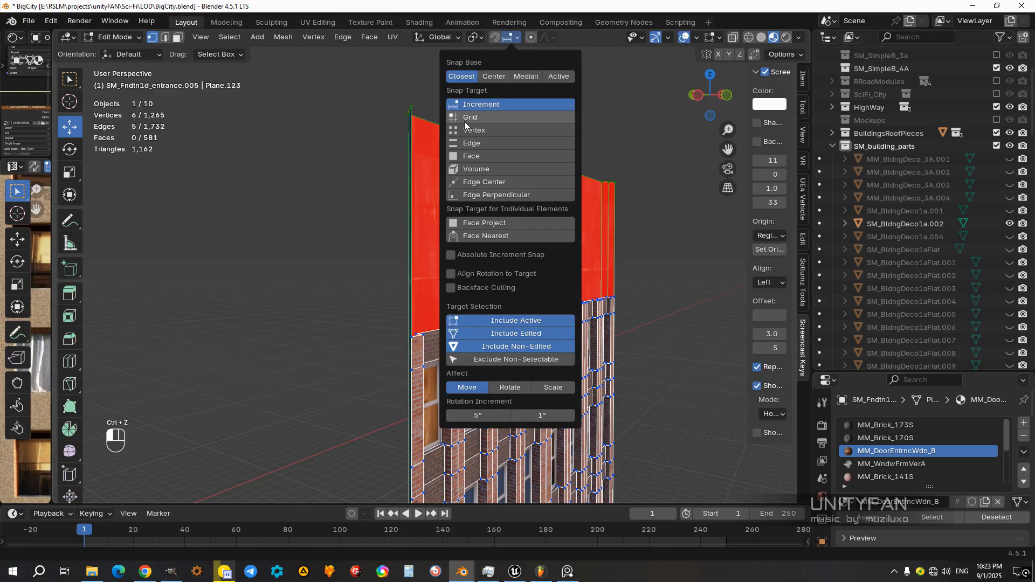
pyautogui.moveTo(543, 124); pyautogui.dragTo(486, 250)
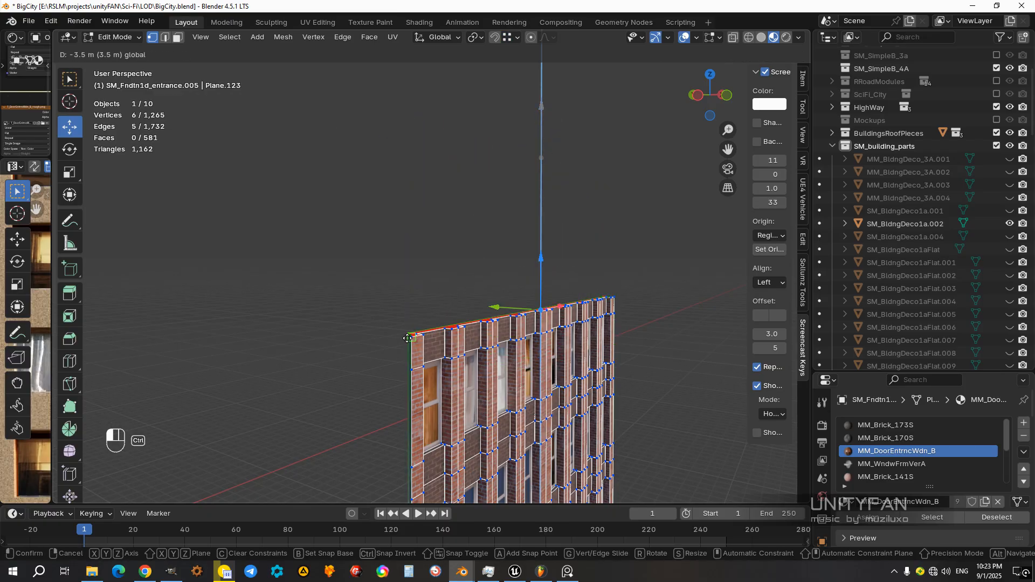
# Step: Raise the bottom edge of the red side panel to the lower edge of the brickwork and leave mesh editing
pyautogui.scroll(-3, 413, 338)
pyautogui.keyDown('shift'); pyautogui.moveTo(499, 474); pyautogui.dragTo(515, 243, button='middle'); pyautogui.keyUp('shift')
pyautogui.moveTo(515, 243); pyautogui.dragTo(506, 285, button='middle')
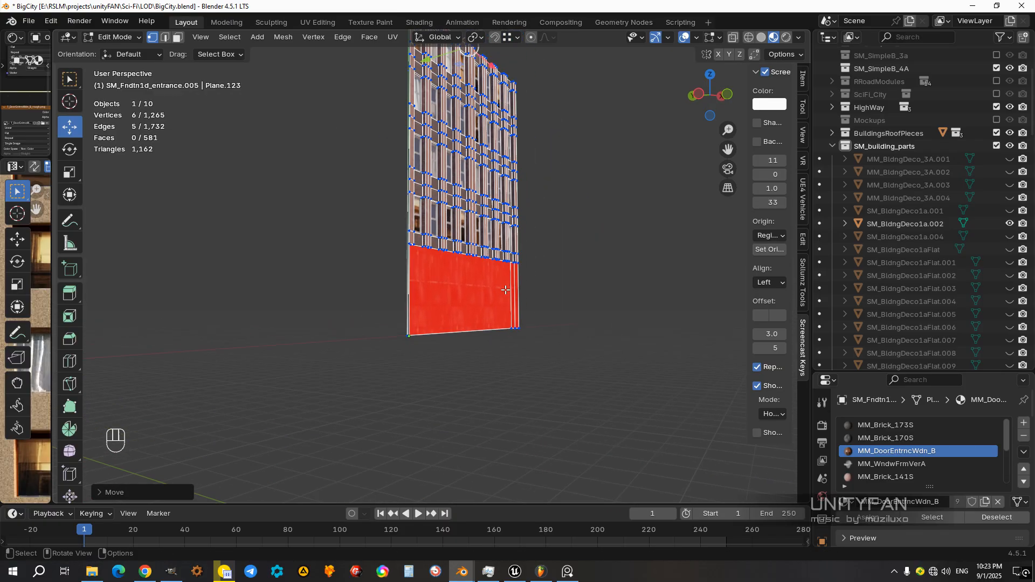
pyautogui.scroll(2, 445, 306)
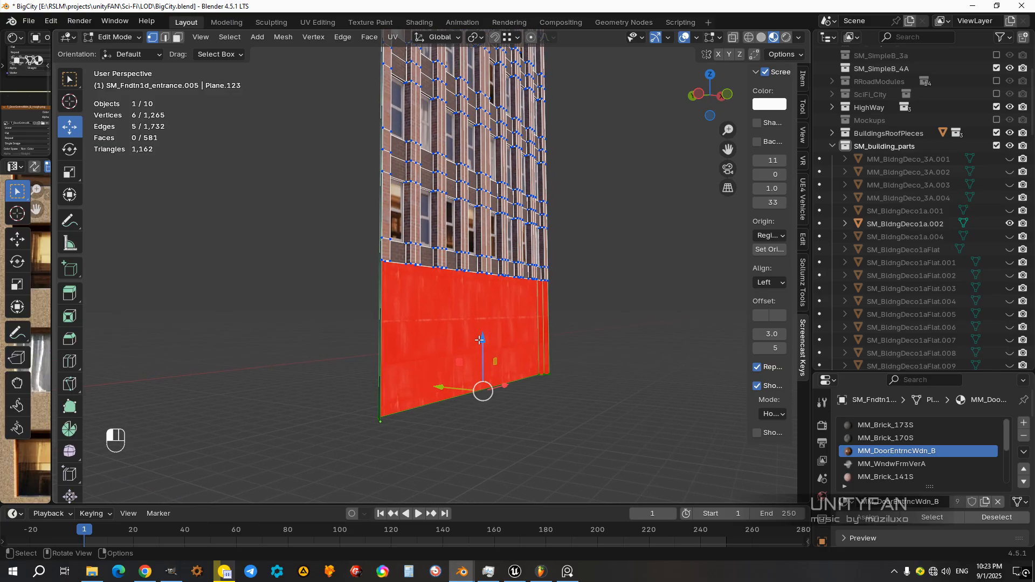
pyautogui.keyDown('ctrl'); pyautogui.moveTo(479, 338); pyautogui.dragTo(379, 262); pyautogui.keyUp('ctrl')
pyautogui.press('Tab')
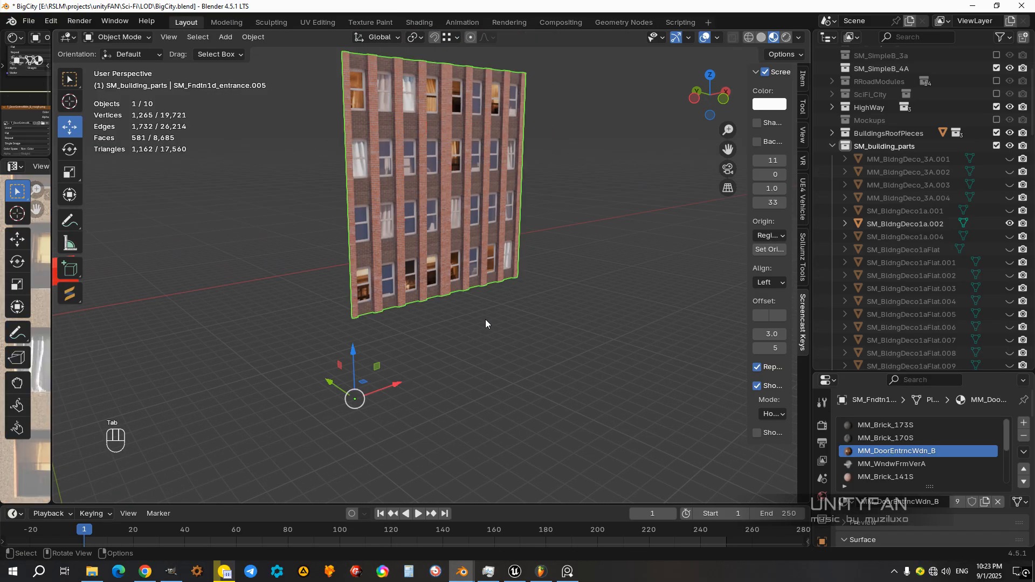
# Step: Inspect the trimmed facade's lower corner and side edge in edit and object mode
pyautogui.moveTo(485, 320); pyautogui.dragTo(420, 301, button='middle')
pyautogui.scroll(3, 414, 324)
pyautogui.press('Tab')
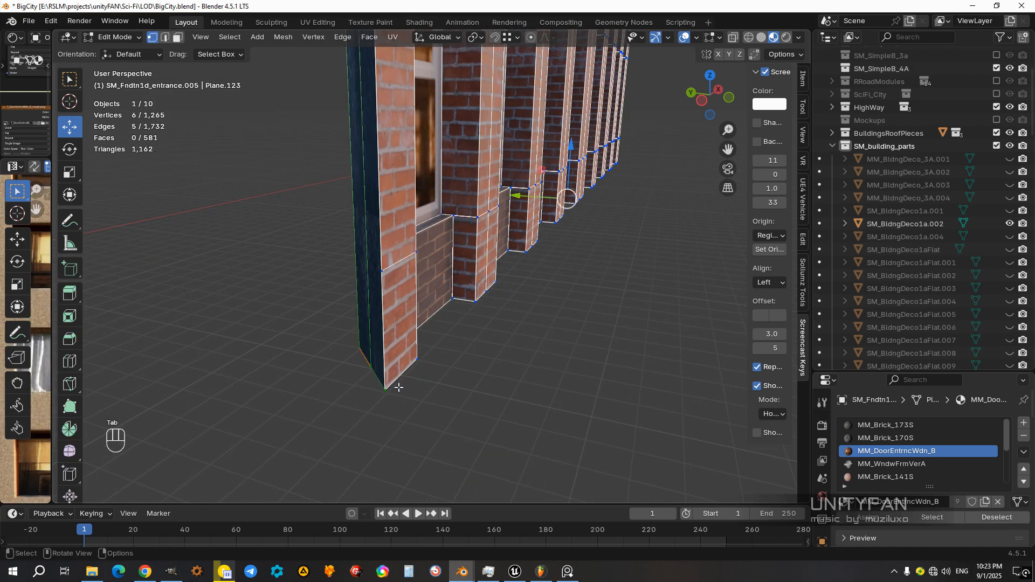
pyautogui.scroll(-4, 399, 385)
pyautogui.moveTo(428, 362); pyautogui.dragTo(389, 365, button='middle')
pyautogui.press('Tab')
pyautogui.press('Tab')
pyautogui.click(314, 296)
pyautogui.moveTo(314, 296); pyautogui.dragTo(372, 300, button='middle')
# Step: Try to shift the whole facade mesh down towards its origin in front view with increment snapping
pyautogui.press('a')
pyautogui.scroll(-3, 369, 299)
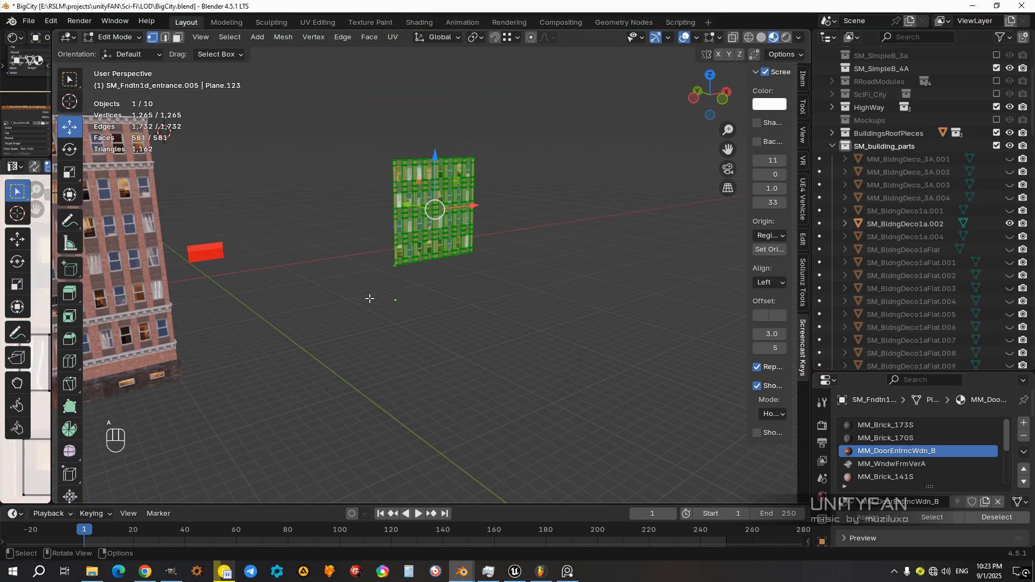
pyautogui.press('KP_3')
pyautogui.press('KP_1')
pyautogui.scroll(4, 367, 298)
pyautogui.keyDown('shift'); pyautogui.moveTo(374, 289); pyautogui.dragTo(435, 278, button='middle'); pyautogui.keyUp('shift')
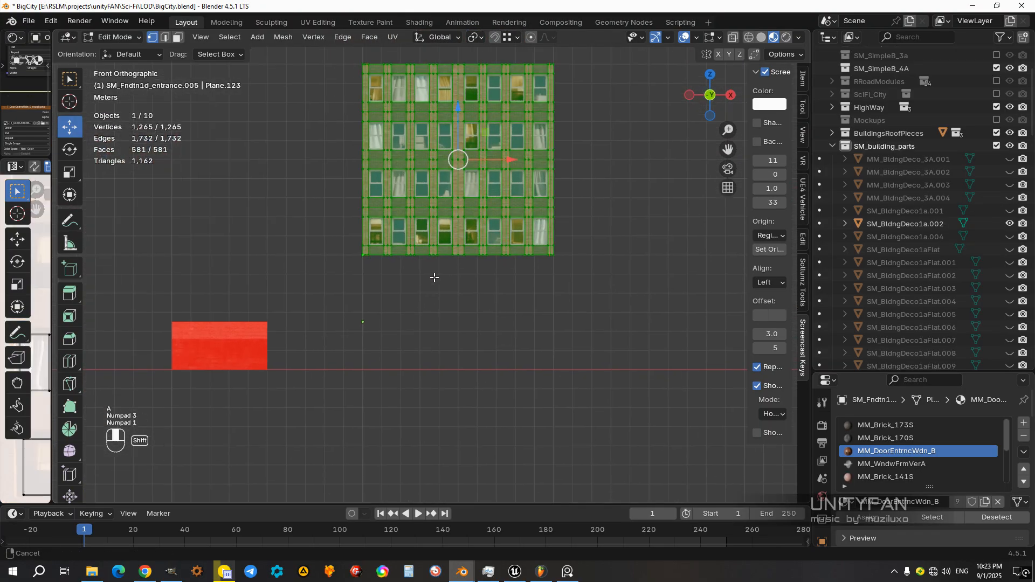
pyautogui.scroll(1, 435, 277)
pyautogui.keyDown('ctrl'); pyautogui.moveTo(460, 98); pyautogui.dragTo(458, 171); pyautogui.keyUp('ctrl')
pyautogui.hotkey('ctrl', 'z')
pyautogui.click(517, 37)
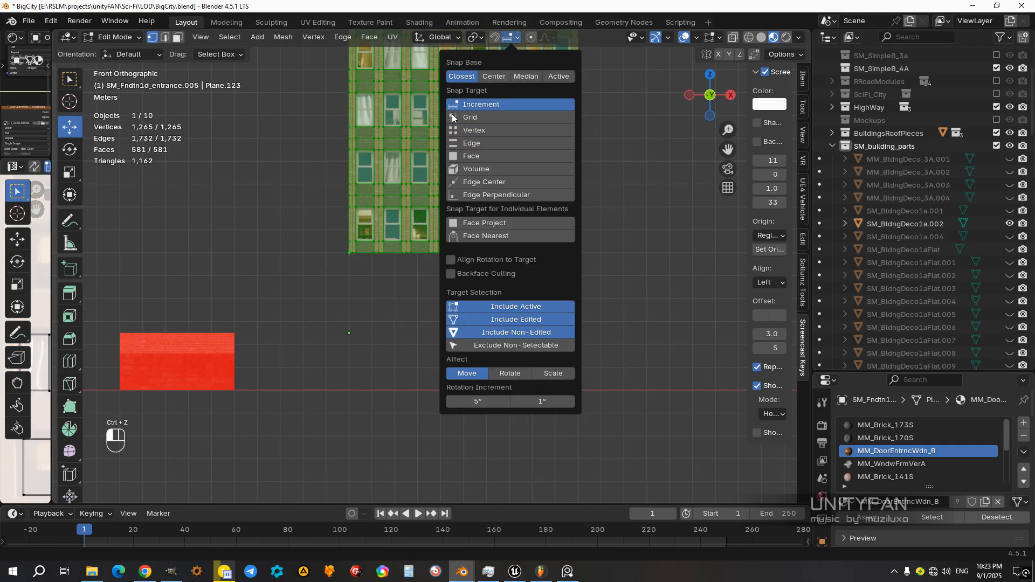
pyautogui.keyDown('ctrl'); pyautogui.moveTo(461, 102); pyautogui.dragTo(462, 171); pyautogui.keyUp('ctrl')
# Step: Try small vertical shifts of the facade mesh to close the gap to its origin
pyautogui.keyDown('shift'); pyautogui.moveTo(370, 291); pyautogui.dragTo(436, 239, button='middle'); pyautogui.keyUp('shift')
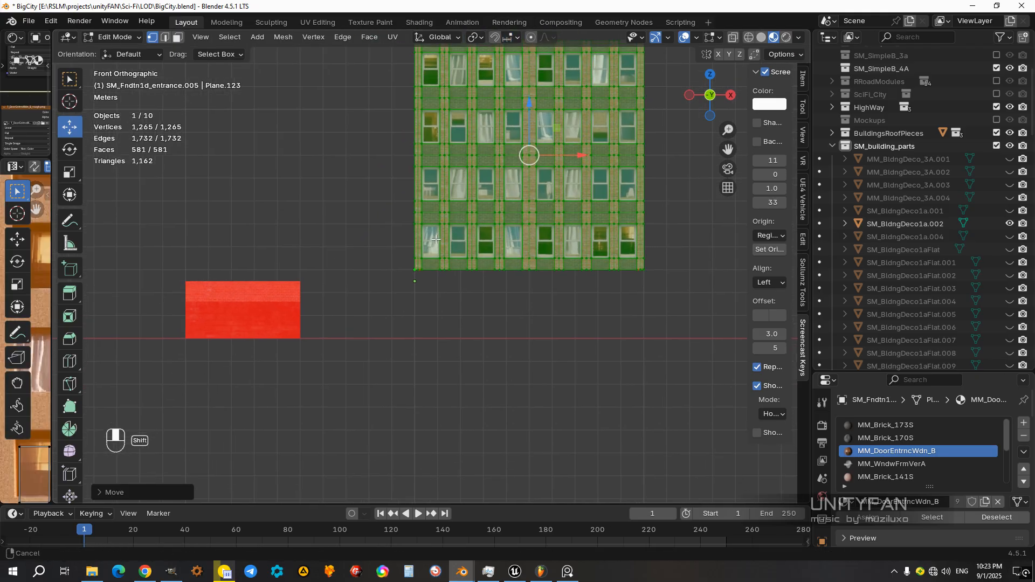
pyautogui.scroll(10, 436, 239)
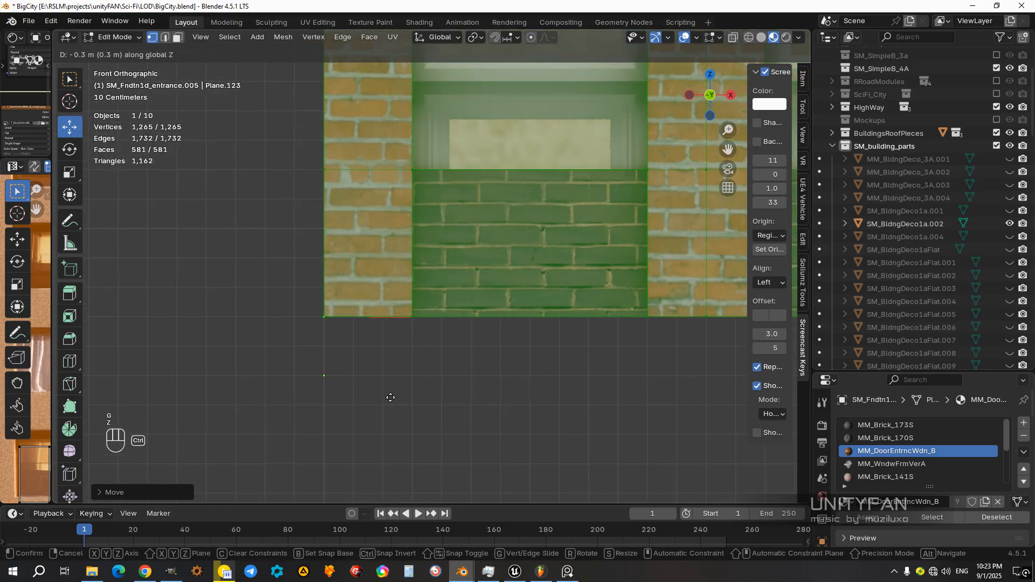
pyautogui.click(445, 303)
pyautogui.scroll(-12, 446, 303)
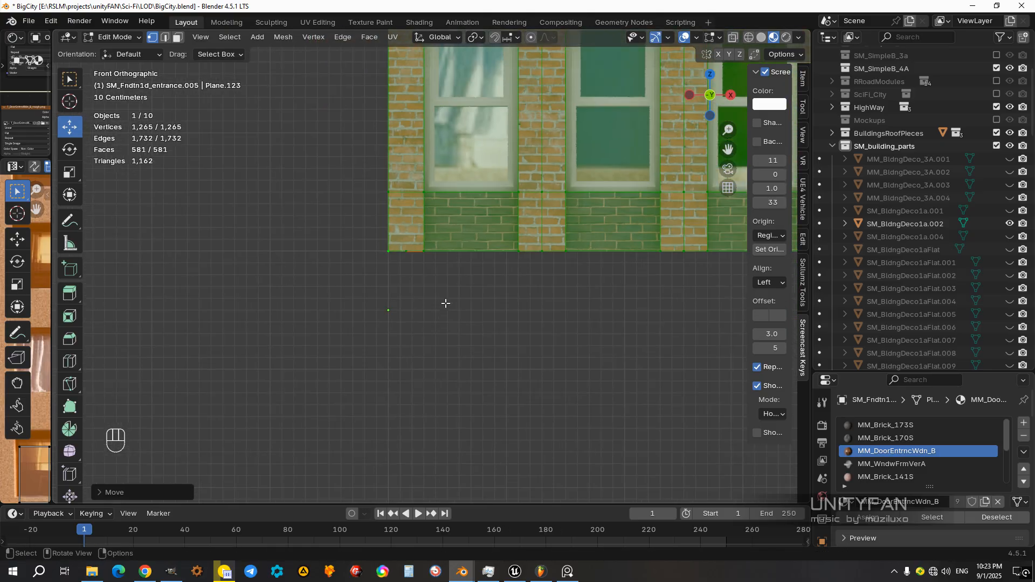
pyautogui.moveTo(453, 259); pyautogui.dragTo(477, 293, button='middle')
pyautogui.press('z')
pyautogui.moveTo(596, 297)
pyautogui.keyDown('shift'); pyautogui.mouseDown(button='middle')
pyautogui.moveTo(464, 314)
pyautogui.moveTo(506, 296)
pyautogui.mouseUp(button='middle'); pyautogui.keyUp('shift')
pyautogui.press('z')
pyautogui.moveTo(495, 331)
pyautogui.mouseDown(button='middle')
pyautogui.moveTo(428, 318)
pyautogui.moveTo(469, 350)
pyautogui.moveTo(496, 302)
pyautogui.mouseUp(button='middle')
# Step: Check the window pattern on the lowered facade mesh and undo its downward move
pyautogui.scroll(4, 478, 358)
pyautogui.scroll(2, 497, 302)
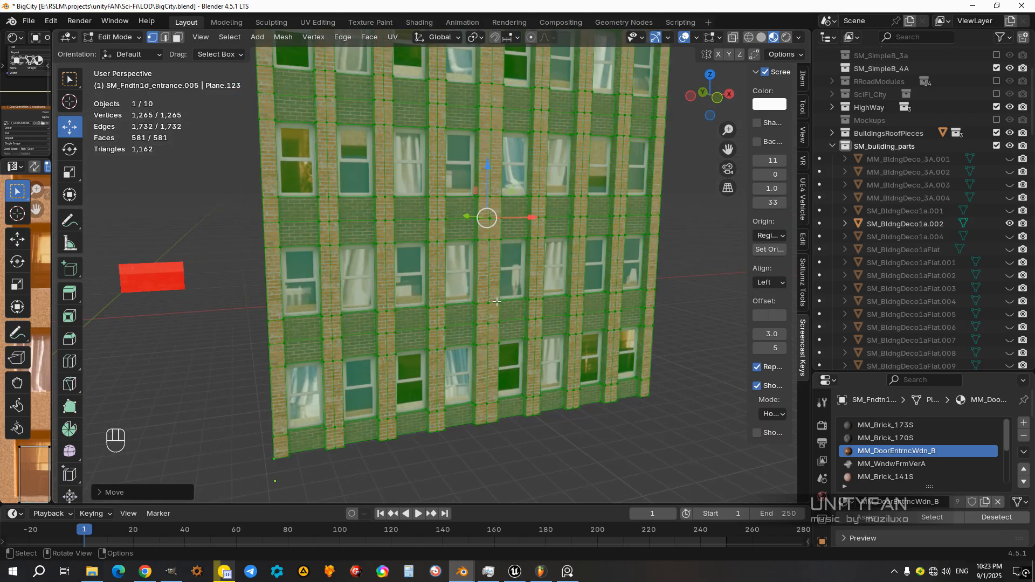
pyautogui.scroll(2, 496, 302)
pyautogui.scroll(2, 524, 271)
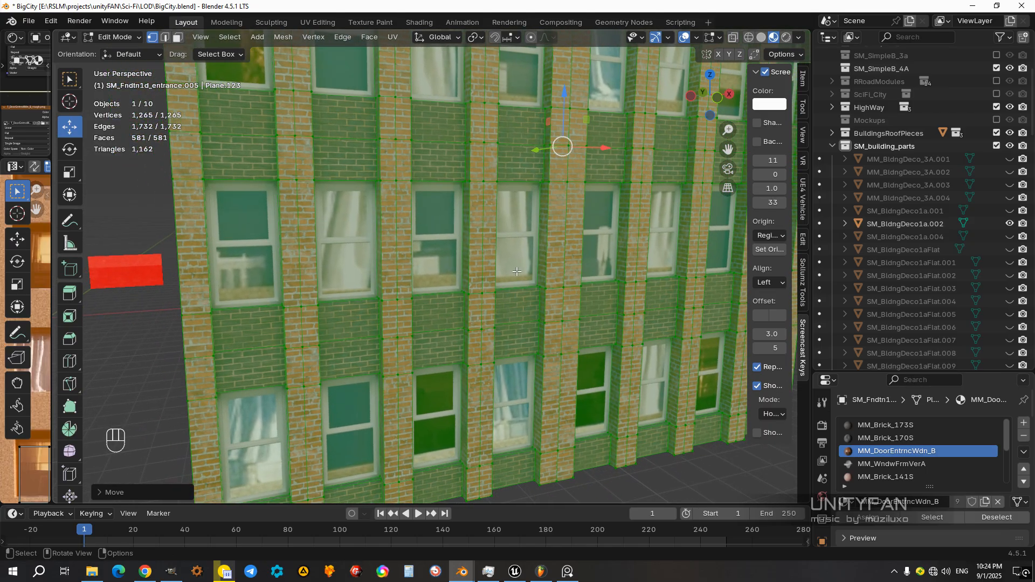
pyautogui.scroll(-4, 515, 277)
pyautogui.keyDown('shift'); pyautogui.moveTo(514, 277); pyautogui.dragTo(503, 303, button='middle'); pyautogui.keyUp('shift')
pyautogui.hotkey('ctrl', 'z')
pyautogui.moveTo(488, 268); pyautogui.dragTo(420, 389, button='middle')
pyautogui.press('Tab')
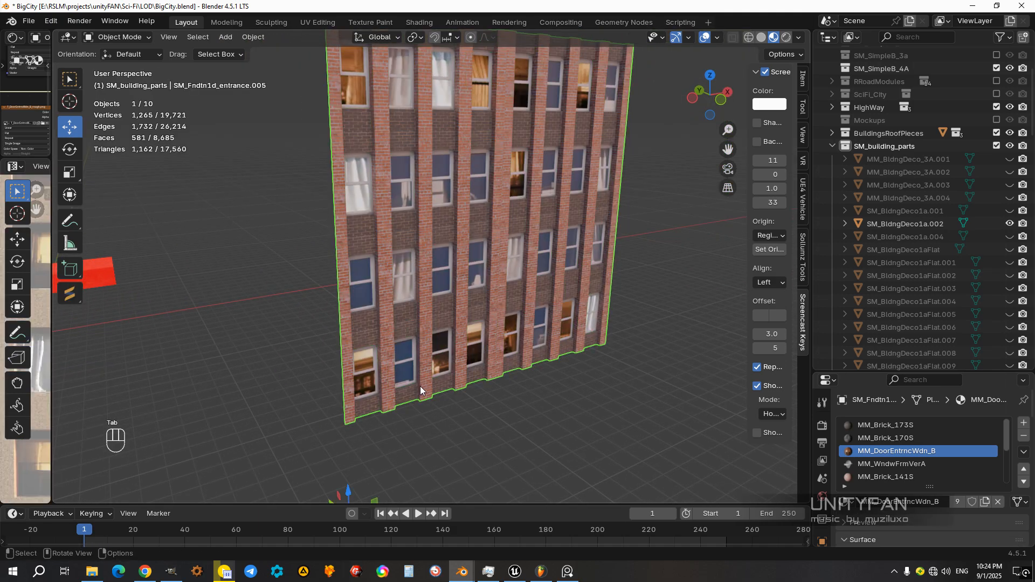
pyautogui.scroll(-4, 419, 388)
pyautogui.scroll(5, 386, 398)
# Step: Try sliding the whole facade mesh along Z to see how the window textures shift across it
pyautogui.press('Tab')
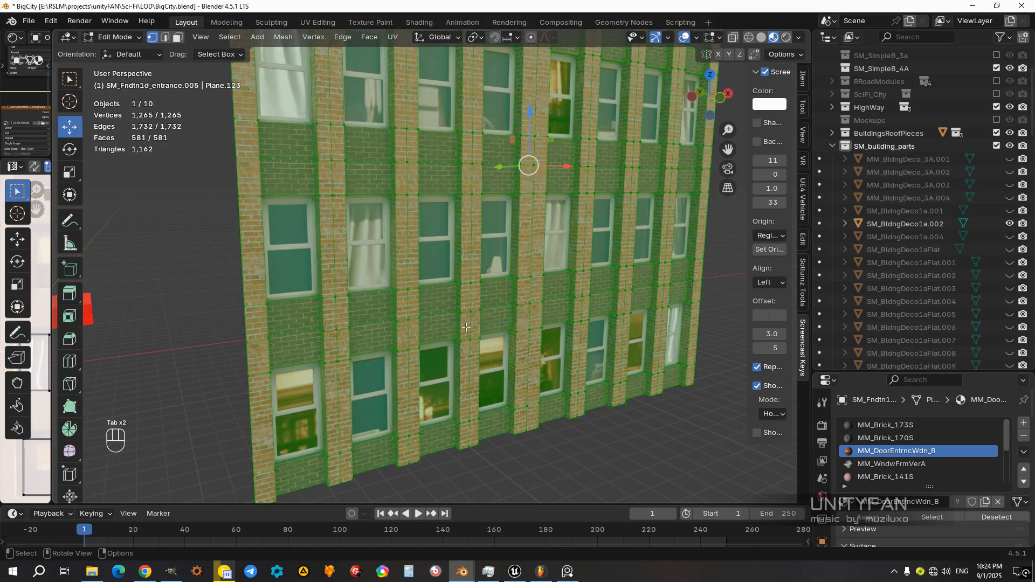
pyautogui.scroll(3, 464, 326)
pyautogui.keyDown('shift'); pyautogui.moveTo(465, 327); pyautogui.dragTo(478, 325, button='middle'); pyautogui.keyUp('shift')
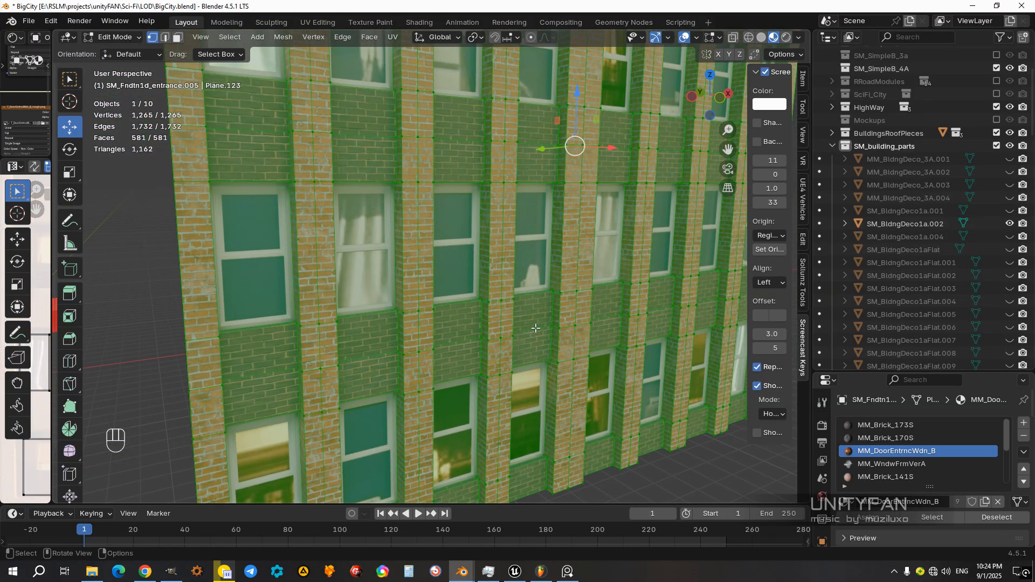
pyautogui.press('g')
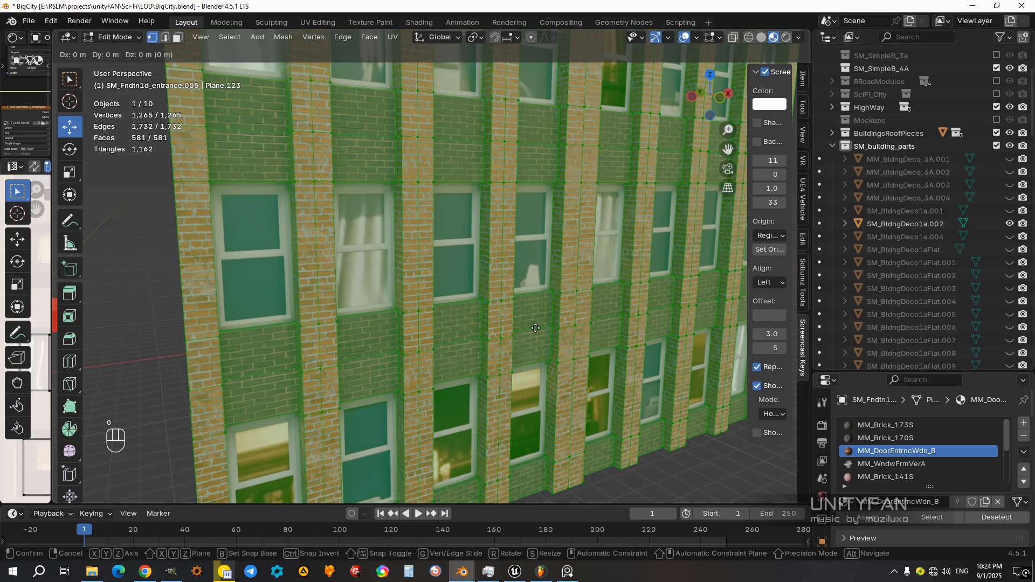
pyautogui.press('z')
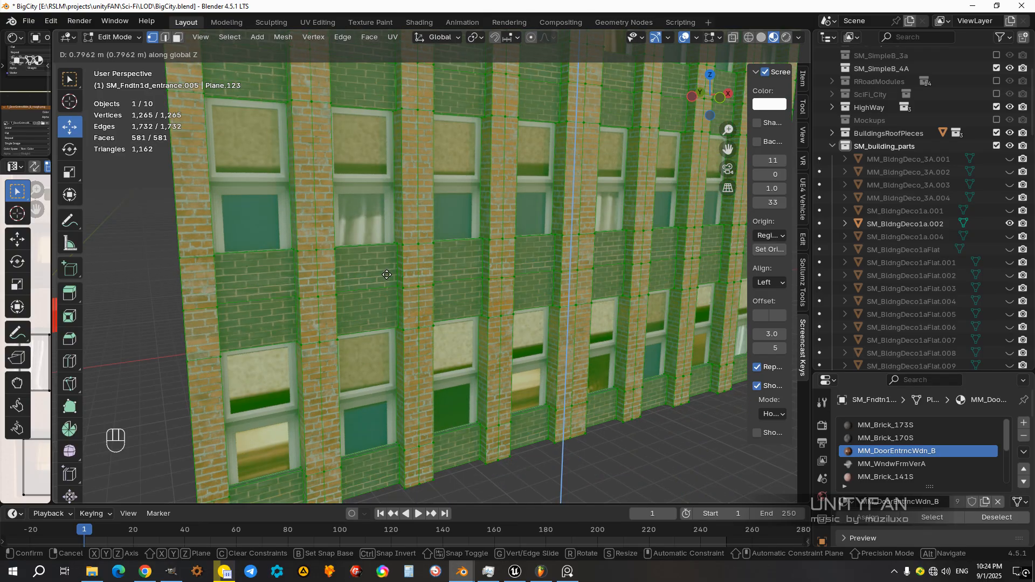
pyautogui.click(403, 300)
pyautogui.scroll(-6, 403, 300)
pyautogui.press('Tab')
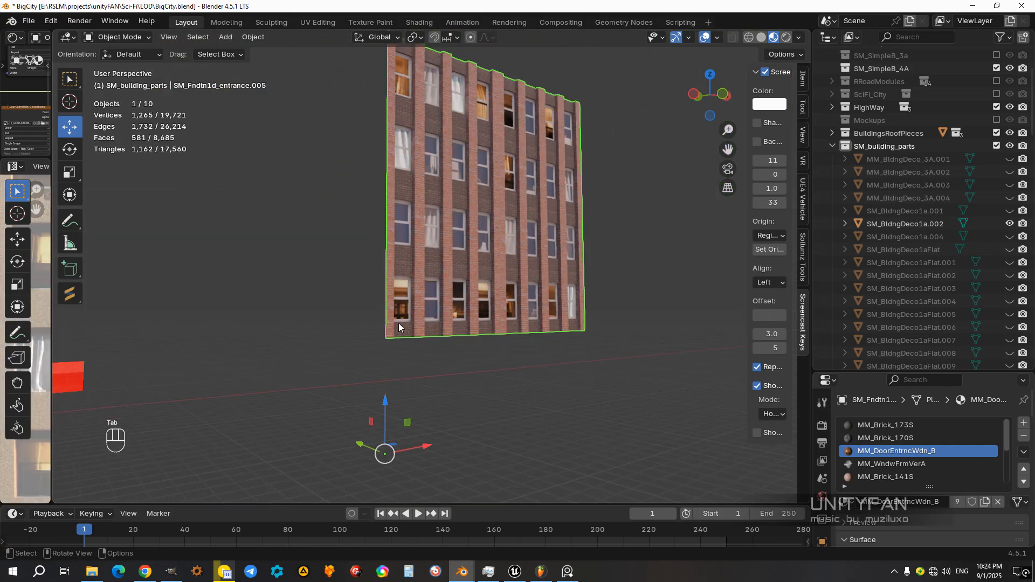
# Step: Snap the 3D cursor to the vertex at the facade's lower outer corner
pyautogui.scroll(5, 399, 319)
pyautogui.keyDown('shift'); pyautogui.moveTo(373, 405); pyautogui.dragTo(408, 270, button='middle'); pyautogui.keyUp('shift')
pyautogui.scroll(2, 412, 290)
pyautogui.scroll(-1, 412, 290)
pyautogui.press('Tab')
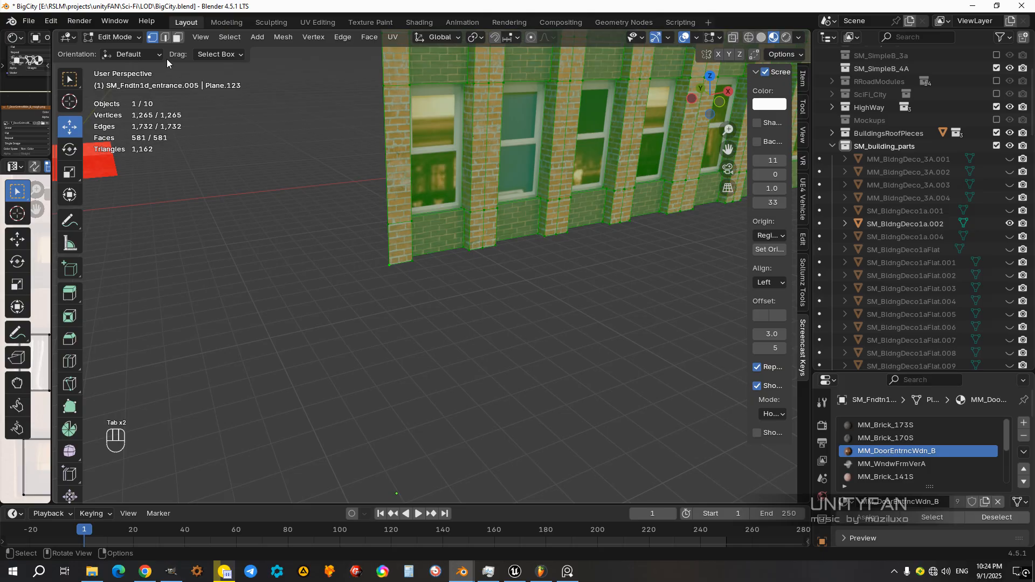
pyautogui.click(396, 264)
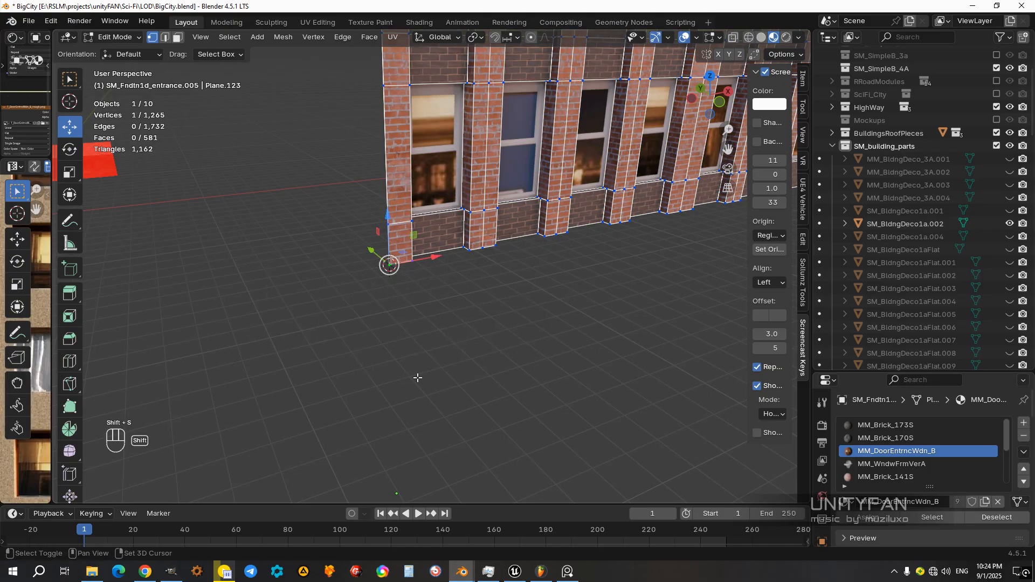
# Step: Set the facade module's origin to the 3D cursor at its lower outer corner
pyautogui.press('Tab')
pyautogui.click(250, 39)
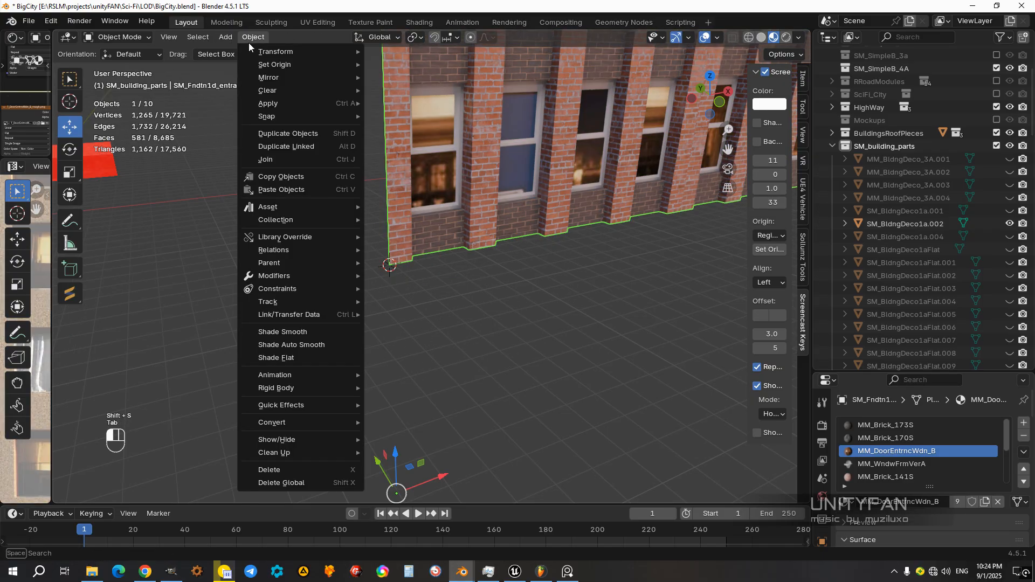
pyautogui.moveTo(273, 67)
pyautogui.click(441, 90)
pyautogui.moveTo(441, 91); pyautogui.dragTo(510, 243, button='middle')
pyautogui.press('KP_3')
pyautogui.press('KP_1')
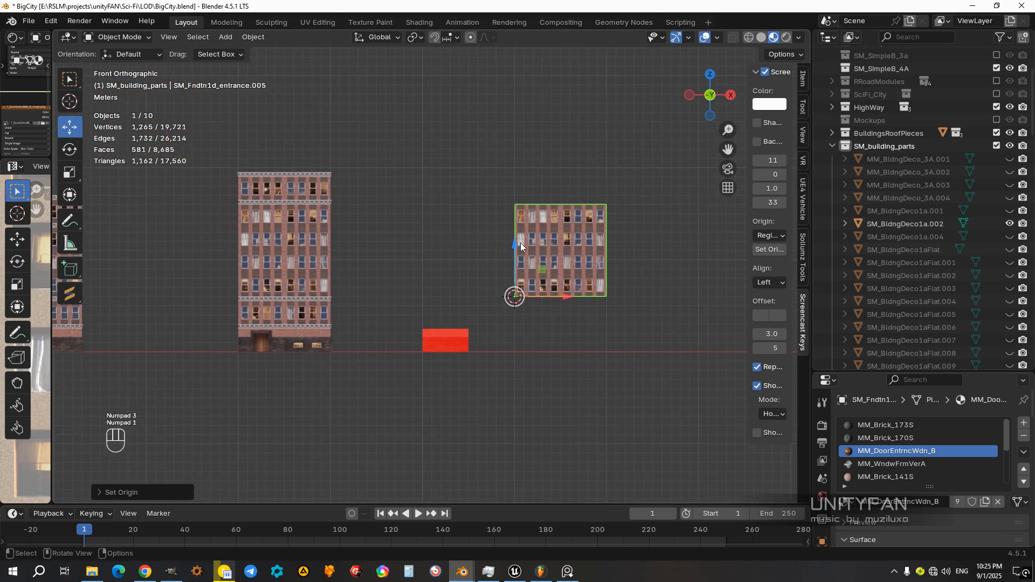
# Step: Slide the facade module along X toward the assembled building and compare the two
pyautogui.keyDown('ctrl'); pyautogui.moveTo(578, 296); pyautogui.dragTo(380, 305); pyautogui.keyUp('ctrl')
pyautogui.moveTo(381, 305); pyautogui.dragTo(474, 278, button='middle')
pyautogui.click(379, 197)
pyautogui.moveTo(380, 197); pyautogui.dragTo(483, 360, button='middle')
pyautogui.click(530, 296)
pyautogui.scroll(2, 499, 344)
pyautogui.moveTo(483, 360); pyautogui.dragTo(590, 362)
pyautogui.moveTo(499, 364); pyautogui.dragTo(457, 245, button='middle')
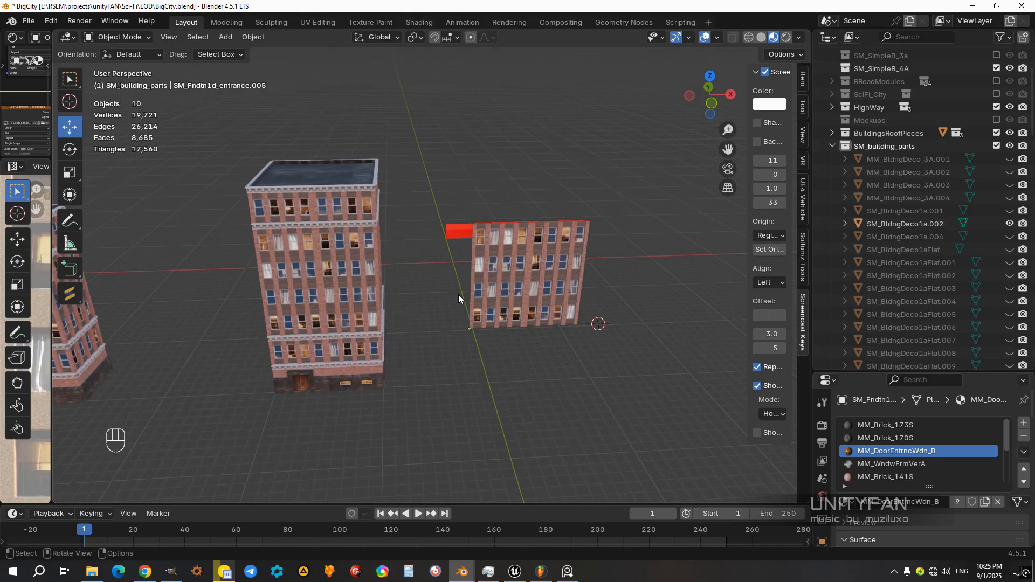
# Step: Hide the small stray foundation side piece lying behind the buildings
pyautogui.moveTo(459, 297); pyautogui.dragTo(402, 326, button='middle')
pyautogui.click(385, 306)
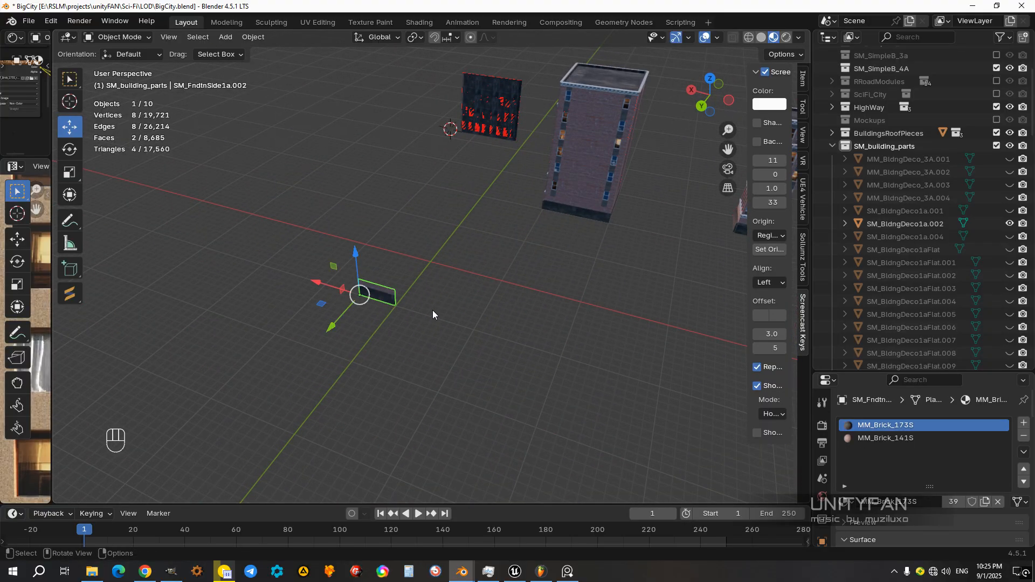
pyautogui.press('h')
pyautogui.moveTo(467, 285); pyautogui.dragTo(267, 259, button='middle')
# Step: Slide the facade module along X back until its origin sits on the 3D cursor
pyautogui.click(518, 199)
pyautogui.moveTo(518, 199); pyautogui.dragTo(494, 263, button='middle')
pyautogui.moveTo(470, 277); pyautogui.dragTo(529, 284)
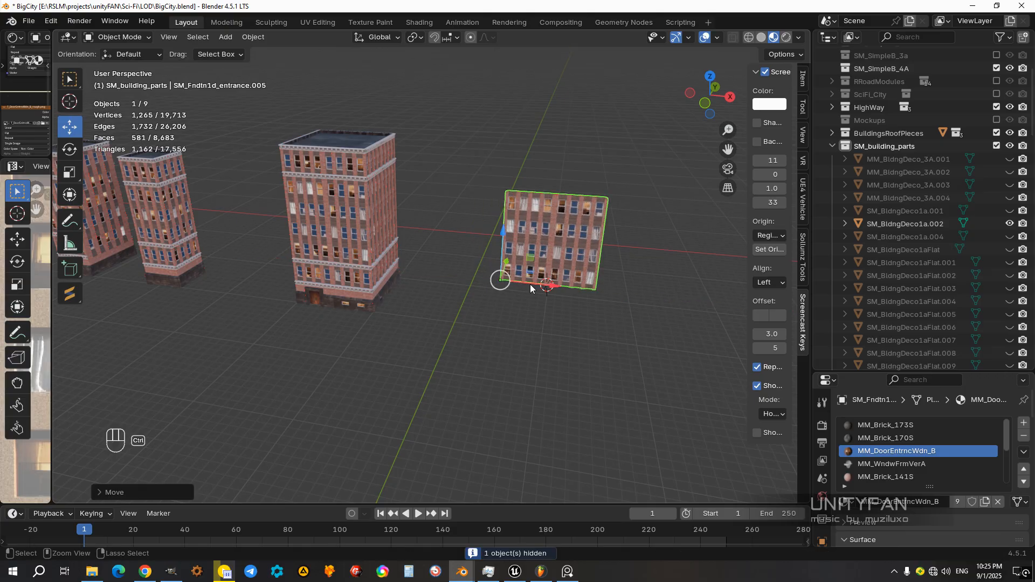
pyautogui.press('KP_3')
pyautogui.press('KP_1')
pyautogui.scroll(2, 546, 272)
pyautogui.keyDown('shift'); pyautogui.moveTo(536, 220); pyautogui.dragTo(538, 293, button='middle'); pyautogui.keyUp('shift')
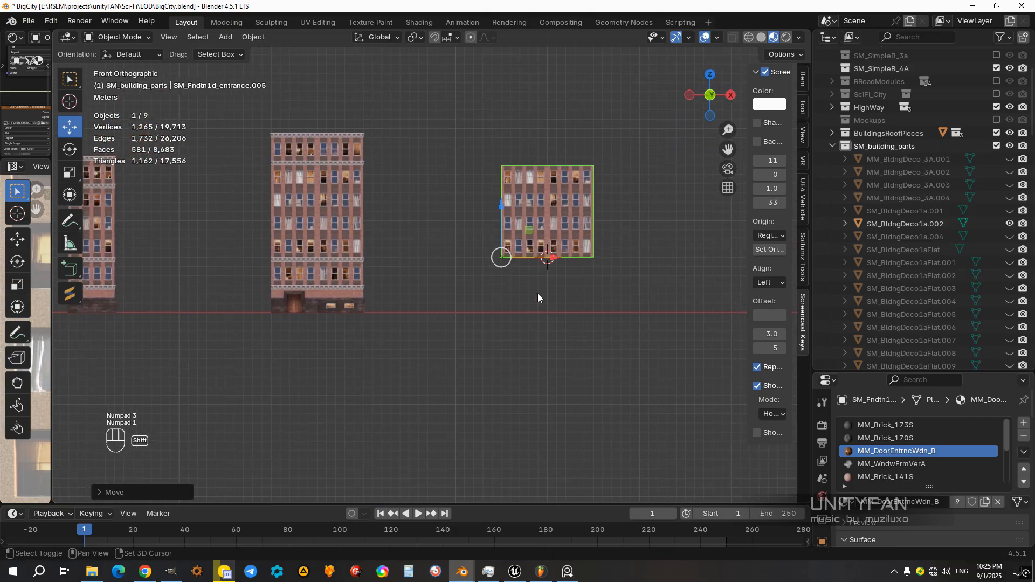
pyautogui.keyDown('ctrl'); pyautogui.moveTo(544, 259); pyautogui.dragTo(591, 258); pyautogui.keyUp('ctrl')
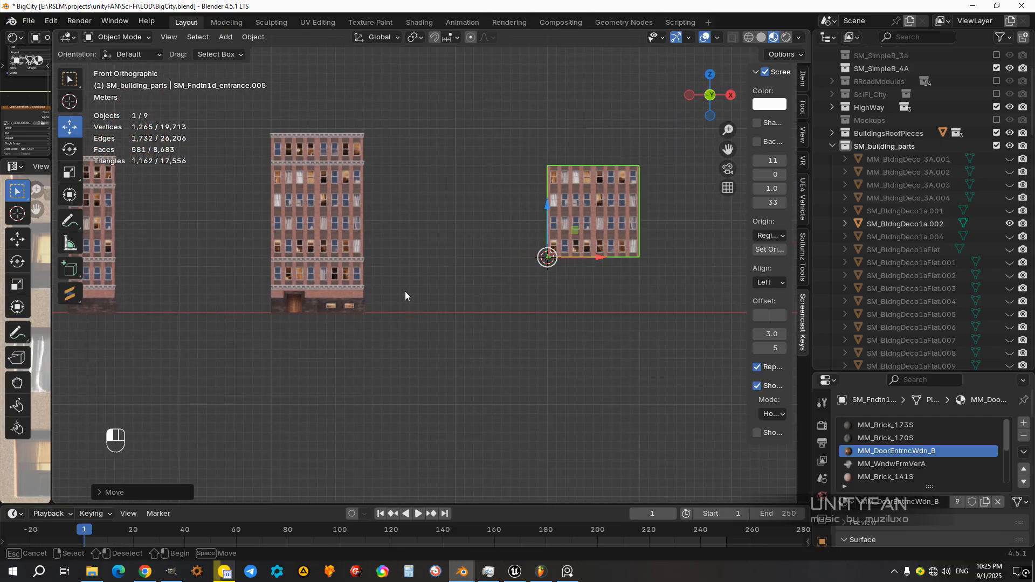
# Step: Try sliding the assembled building's front wall along X and undo the move
pyautogui.moveTo(405, 294); pyautogui.dragTo(249, 114)
pyautogui.click(385, 281)
pyautogui.click(335, 276)
pyautogui.keyDown('shift'); pyautogui.moveTo(336, 277); pyautogui.dragTo(390, 300, button='middle'); pyautogui.keyUp('shift')
pyautogui.scroll(1, 387, 316)
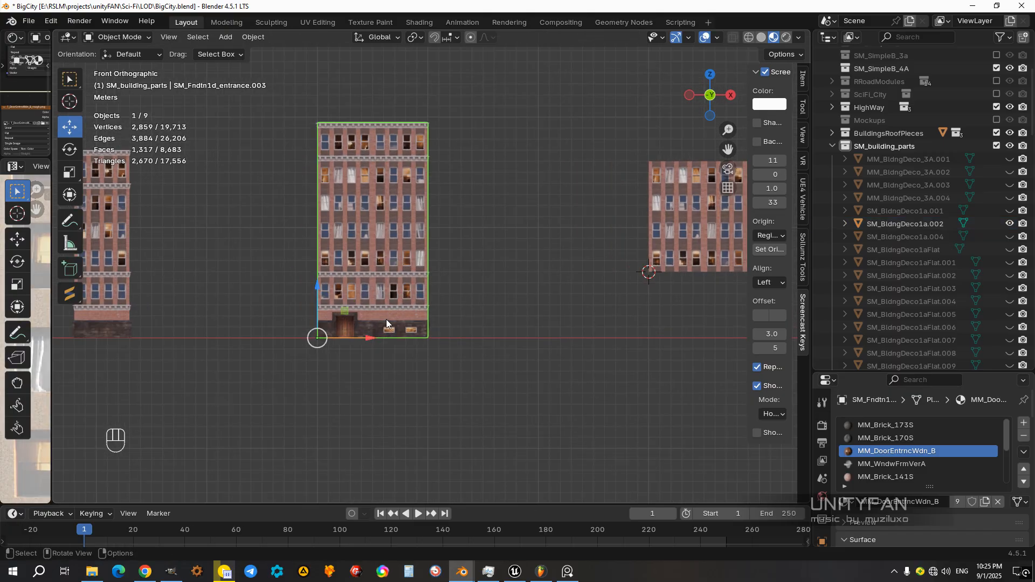
pyautogui.keyDown('ctrl'); pyautogui.moveTo(363, 340); pyautogui.dragTo(260, 338); pyautogui.keyUp('ctrl')
pyautogui.hotkey('ctrl', 'z')
# Step: Duplicate all five parts of the assembled building and place the copy beside it along negative X
pyautogui.moveTo(463, 400); pyautogui.dragTo(264, 82)
pyautogui.hotkey('shift', 'd')
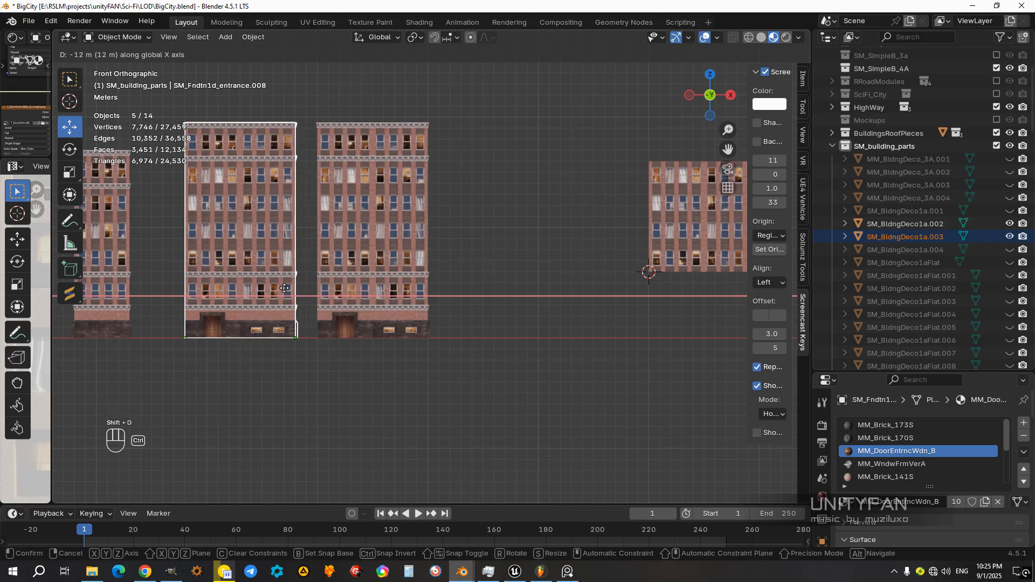
pyautogui.click(264, 289)
# Step: Move the original building's parts along X, farther away from the duplicated building
pyautogui.moveTo(475, 381); pyautogui.dragTo(295, 86)
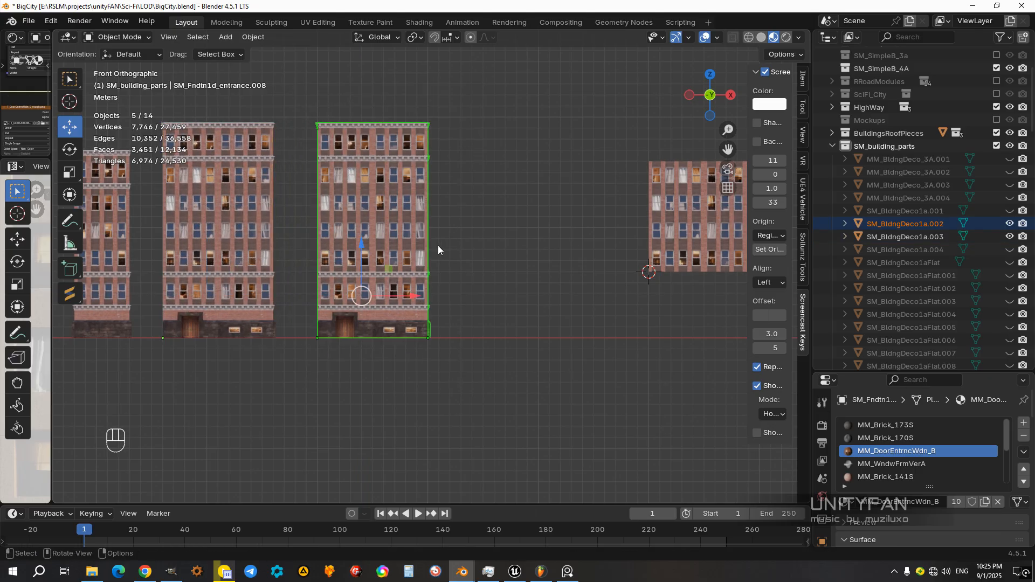
pyautogui.keyDown('ctrl'); pyautogui.moveTo(401, 295); pyautogui.dragTo(515, 307); pyautogui.keyUp('ctrl')
pyautogui.moveTo(515, 308); pyautogui.dragTo(480, 318, button='middle')
pyautogui.scroll(3, 468, 293)
pyautogui.click(479, 314)
pyautogui.moveTo(420, 339); pyautogui.dragTo(467, 295, button='middle')
# Step: Open the original building's front wall for mesh editing in the front view
pyautogui.click(501, 244)
pyautogui.press('KP_3')
pyautogui.press('KP_1')
pyautogui.scroll(3, 468, 295)
pyautogui.press('Tab')
pyautogui.scroll(3, 501, 291)
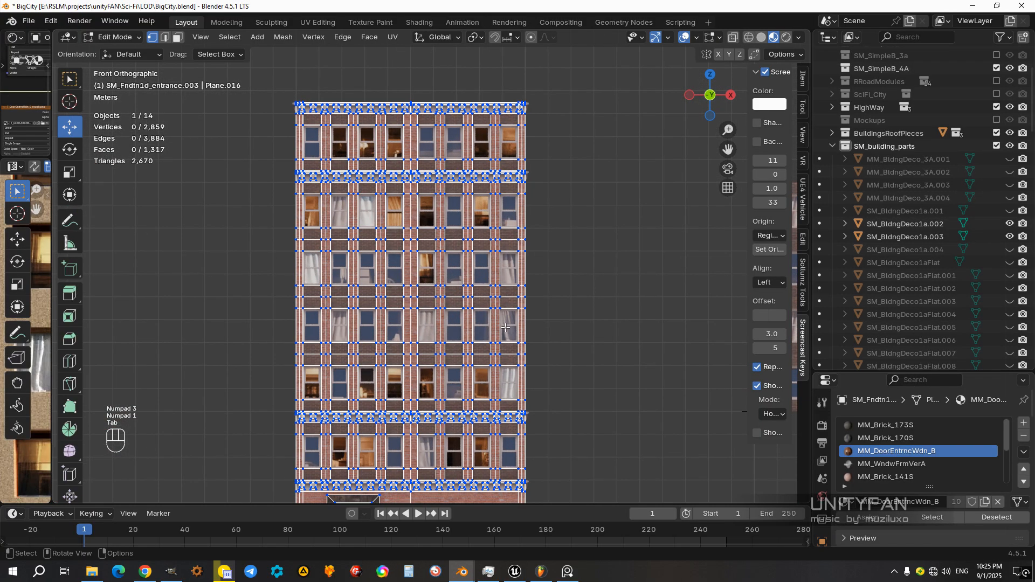
# Step: Select all front wall faces of the top floor, including the cornices above and below it, in wireframe shading
pyautogui.press('z')
pyautogui.click(375, 289)
pyautogui.scroll(1, 375, 289)
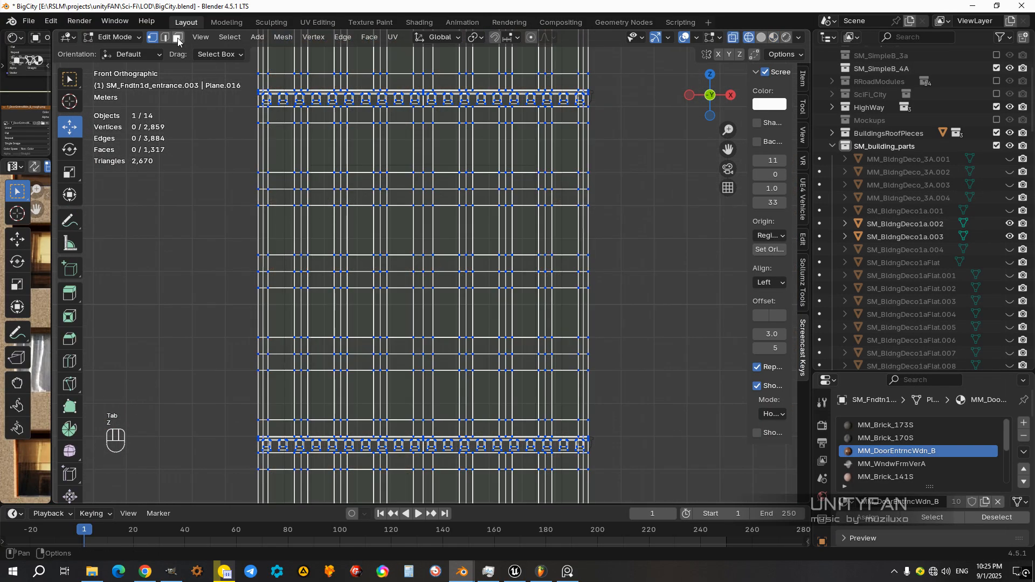
pyautogui.click(178, 38)
pyautogui.scroll(-1, 425, 298)
pyautogui.keyDown('shift'); pyautogui.moveTo(495, 296); pyautogui.dragTo(521, 433, button='middle'); pyautogui.keyUp('shift')
pyautogui.scroll(1, 566, 270)
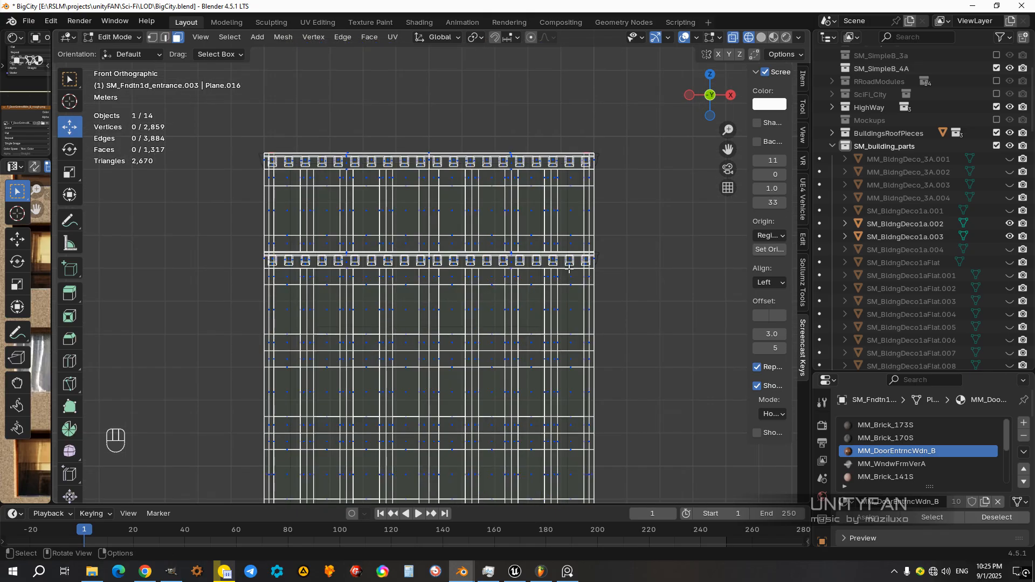
pyautogui.moveTo(618, 272); pyautogui.dragTo(230, 124)
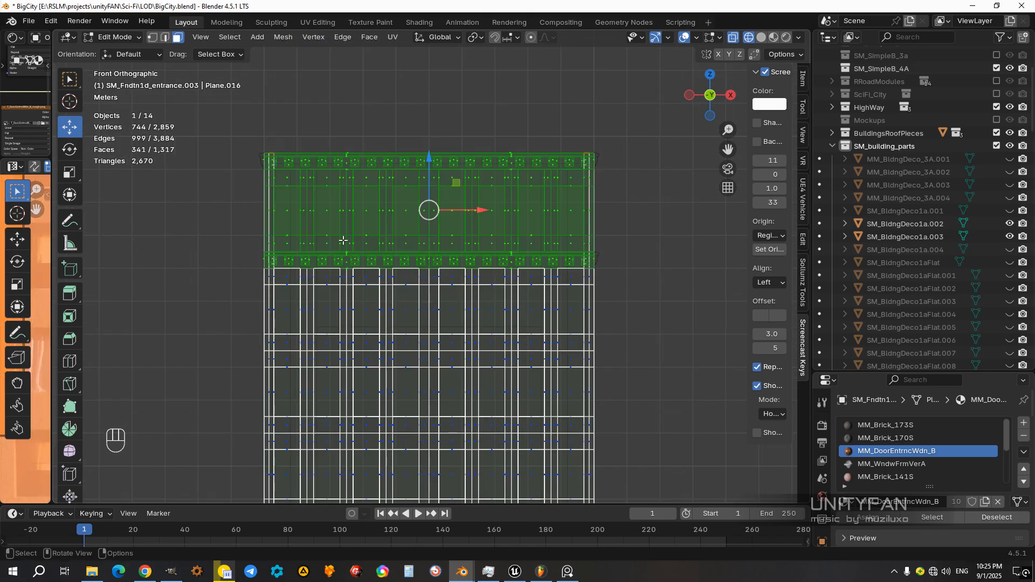
pyautogui.scroll(-1, 346, 244)
pyautogui.press('KP_Decimal')
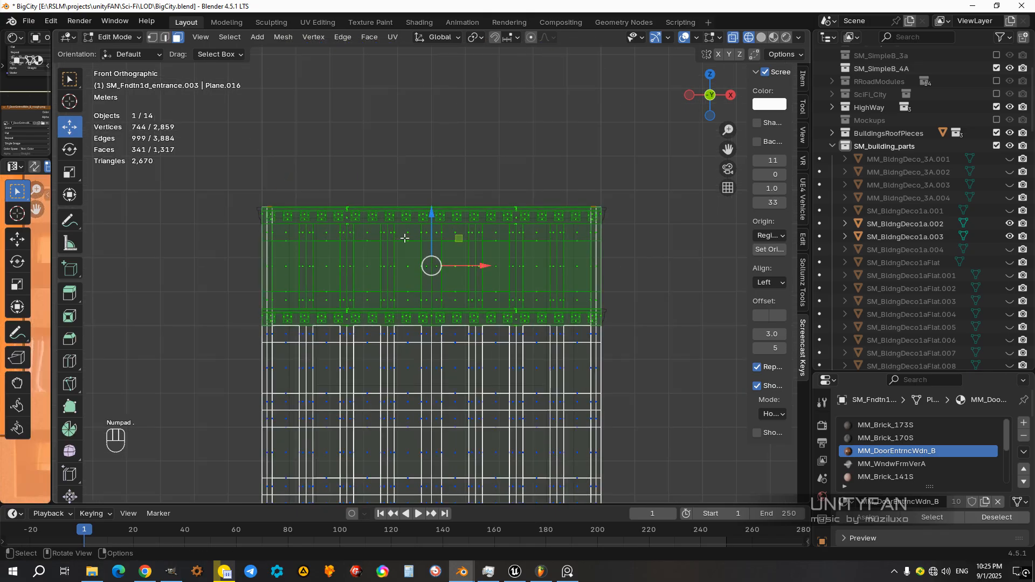
# Step: Separate the selected top floor faces into their own object and return to Object Mode
pyautogui.hotkey('shift', 'z')
pyautogui.moveTo(352, 235)
pyautogui.mouseDown(button='middle')
pyautogui.moveTo(398, 308)
pyautogui.moveTo(511, 222)
pyautogui.moveTo(480, 322)
pyautogui.mouseUp(button='middle')
pyautogui.scroll(3, 511, 222)
pyautogui.press('p')
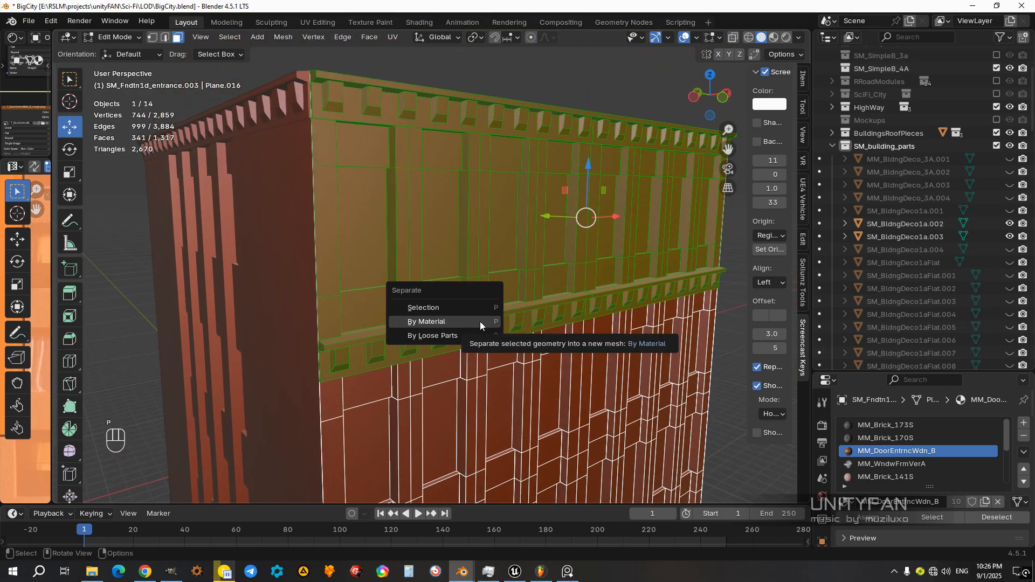
pyautogui.click(474, 309)
pyautogui.press('Tab')
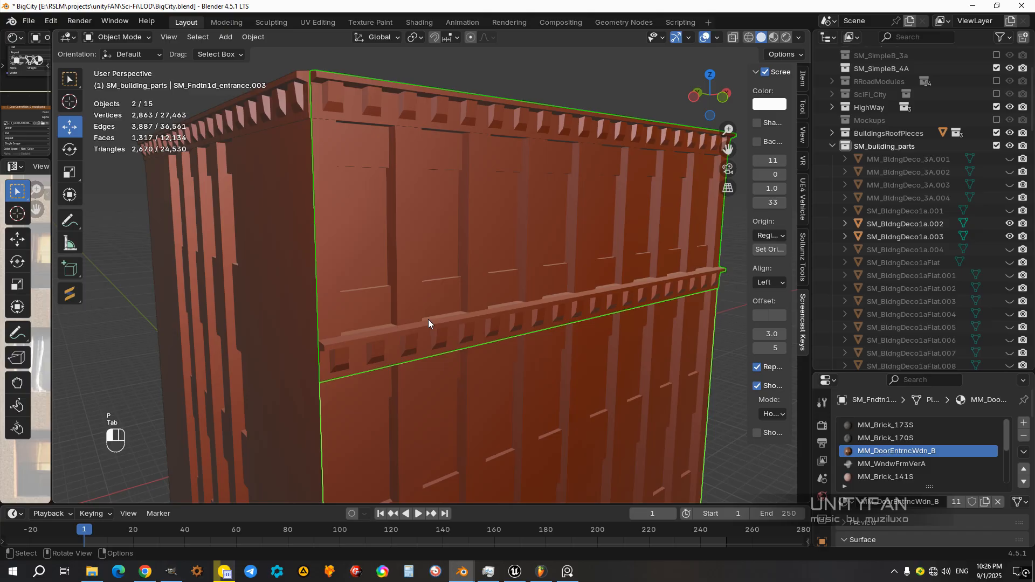
# Step: Snap the 3D cursor to the lower outer corner vertex of the separated top floor piece
pyautogui.click(417, 306)
pyautogui.press('Tab')
pyautogui.click(154, 40)
pyautogui.moveTo(417, 361); pyautogui.dragTo(512, 390, button='middle')
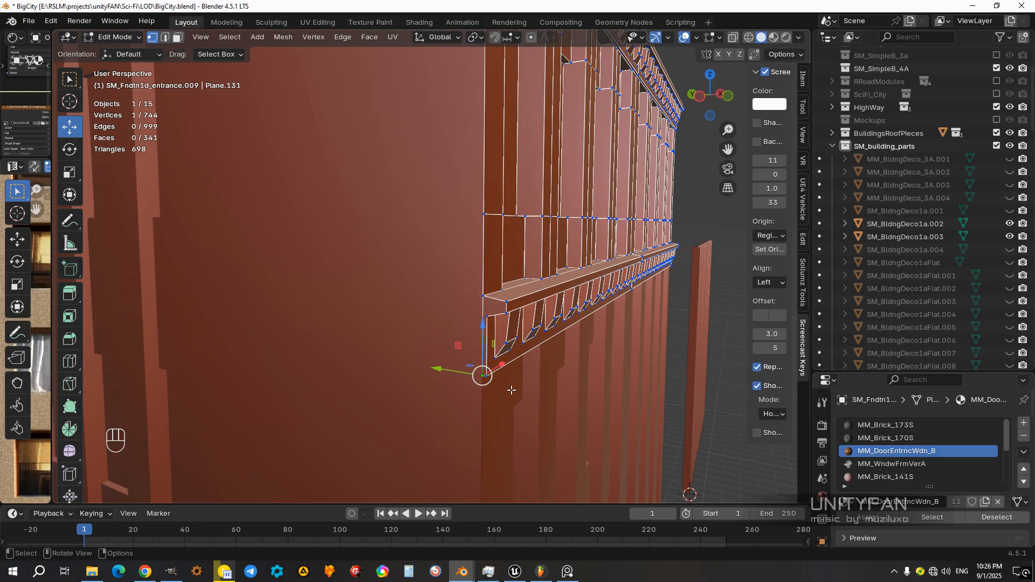
pyautogui.hotkey('shift', 's')
pyautogui.click(531, 461)
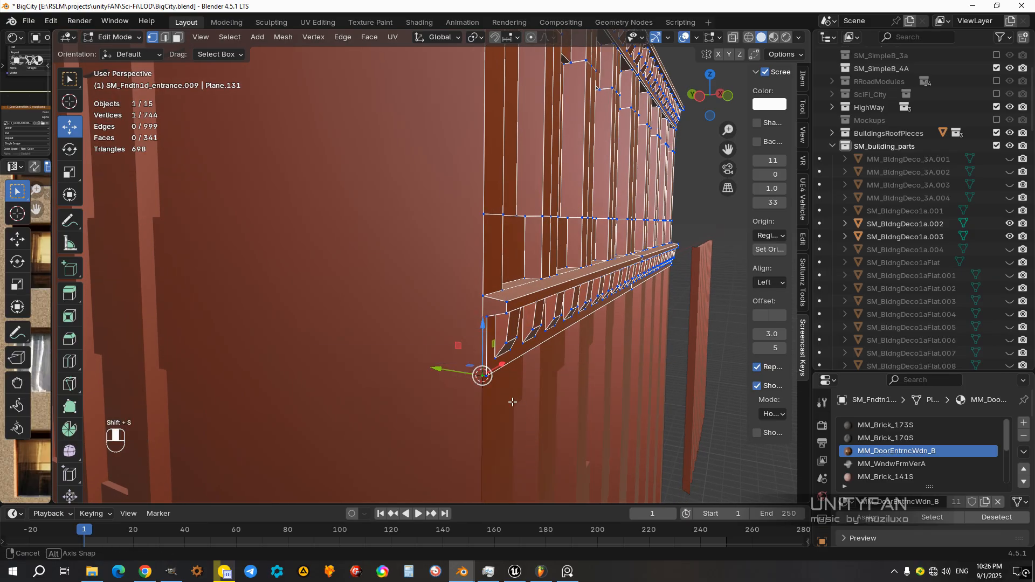
# Step: Add a Plain Axes empty at the 3D cursor on the top floor piece's corner
pyautogui.press('Tab')
pyautogui.hotkey('shift', 'a')
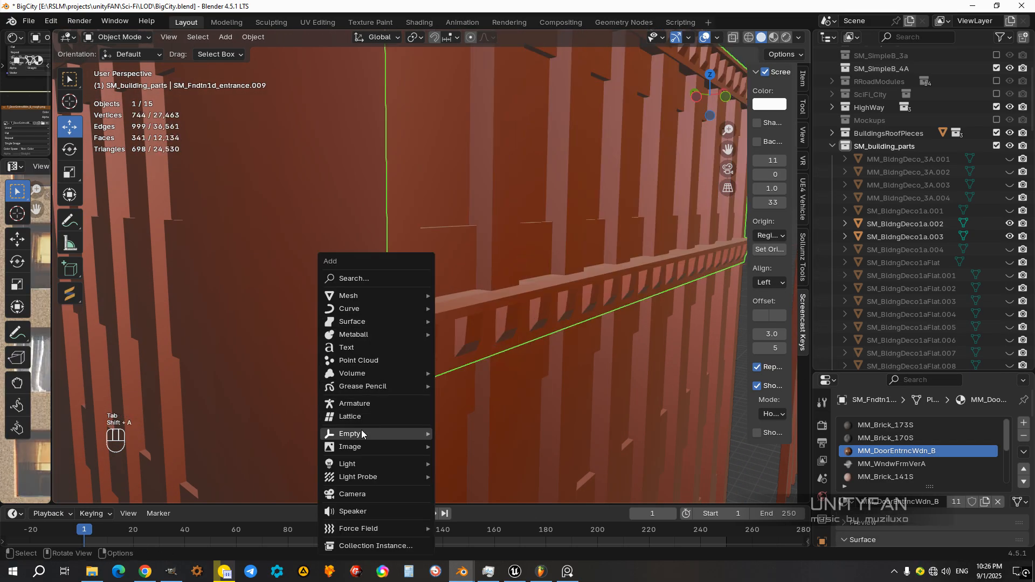
pyautogui.moveTo(361, 430)
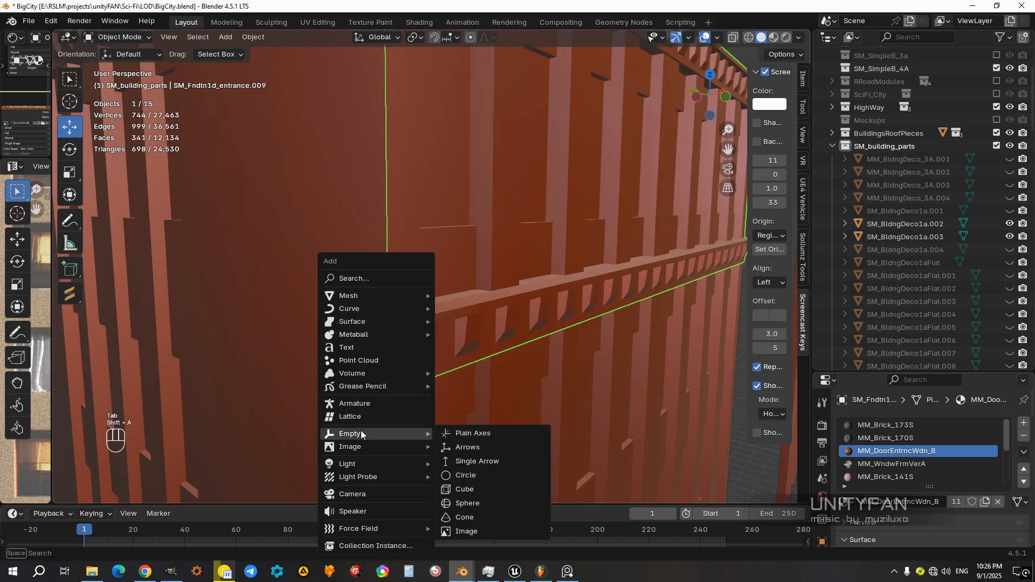
pyautogui.click(473, 434)
# Step: Parent the separated top floor piece to the new empty using Object (Keep Transform)
pyautogui.scroll(-3, 429, 367)
pyautogui.moveTo(429, 367); pyautogui.dragTo(470, 319, button='middle')
pyautogui.moveTo(531, 306); pyautogui.dragTo(561, 349, button='middle')
pyautogui.scroll(3, 557, 296)
pyautogui.keyDown('shift'); pyautogui.click(561, 347); pyautogui.keyUp('shift')
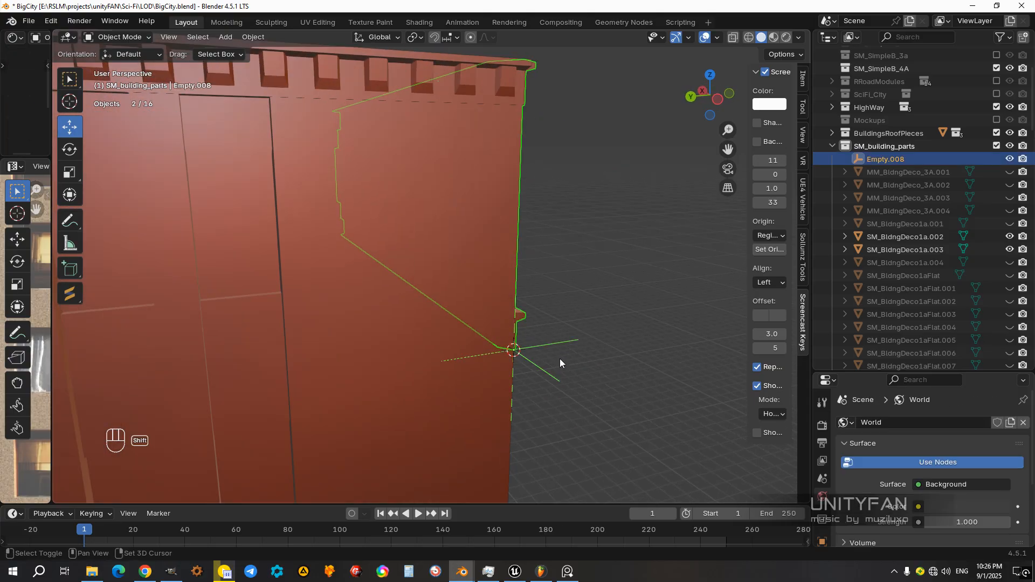
pyautogui.hotkey('ctrl', 'p')
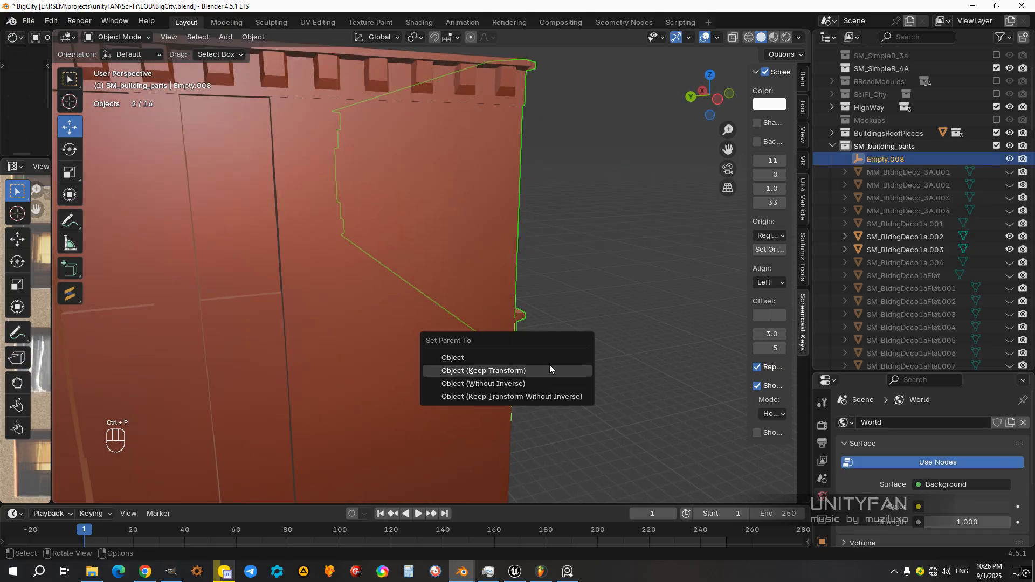
pyautogui.click(549, 364)
# Step: Select the empty and test-move it in Material Preview to check its attached top floor, cancelling each move
pyautogui.click(624, 320)
pyautogui.scroll(-6, 616, 315)
pyautogui.moveTo(560, 313)
pyautogui.mouseDown(button='middle')
pyautogui.moveTo(426, 305)
pyautogui.moveTo(448, 304)
pyautogui.moveTo(367, 321)
pyautogui.moveTo(459, 319)
pyautogui.mouseUp(button='middle')
pyautogui.click(374, 292)
pyautogui.click(368, 324)
pyautogui.press('z')
pyautogui.click(456, 410)
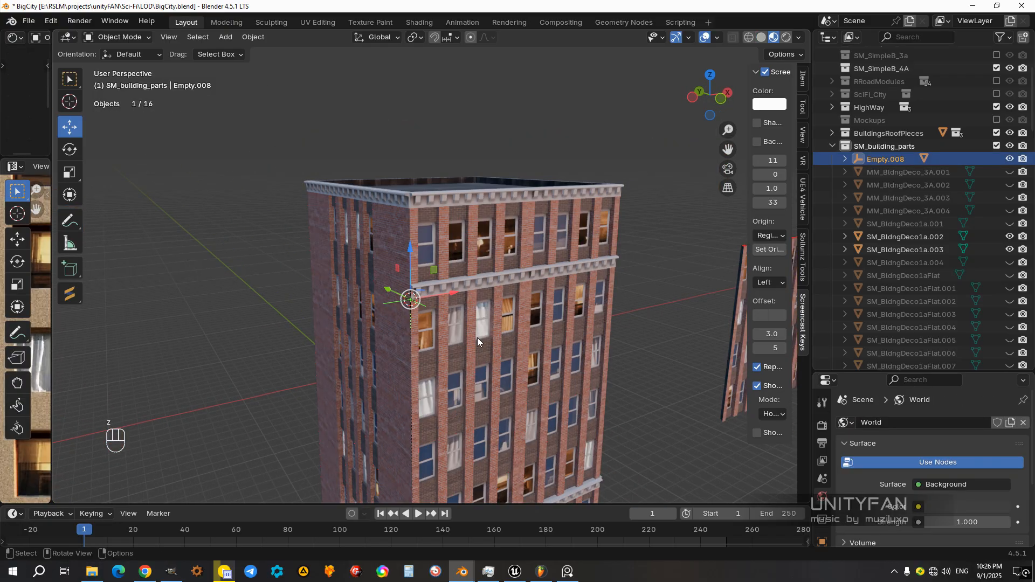
pyautogui.press('g')
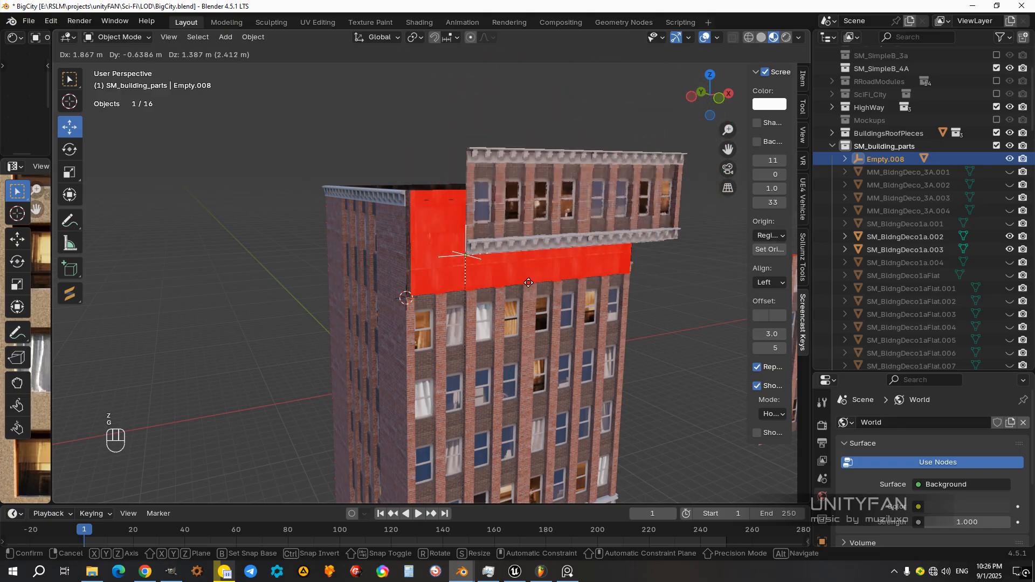
pyautogui.rightClick(488, 237)
pyautogui.press('g')
pyautogui.rightClick(490, 262)
# Step: Select the side wall's horizontal row of edges near the front's lower cornice in Edit Mode
pyautogui.moveTo(491, 262); pyautogui.dragTo(558, 264, button='middle')
pyautogui.click(432, 298)
pyautogui.press('Tab')
pyautogui.moveTo(432, 299); pyautogui.dragTo(508, 293, button='middle')
pyautogui.moveTo(574, 285); pyautogui.dragTo(553, 291, button='middle')
pyautogui.press('z')
pyautogui.moveTo(367, 291); pyautogui.dragTo(538, 298, button='middle')
pyautogui.moveTo(565, 279); pyautogui.dragTo(238, 254)
pyautogui.scroll(2, 391, 260)
pyautogui.press('z')
pyautogui.keyDown('shift'); pyautogui.moveTo(508, 282); pyautogui.dragTo(470, 231, button='middle'); pyautogui.keyUp('shift')
pyautogui.press('z')
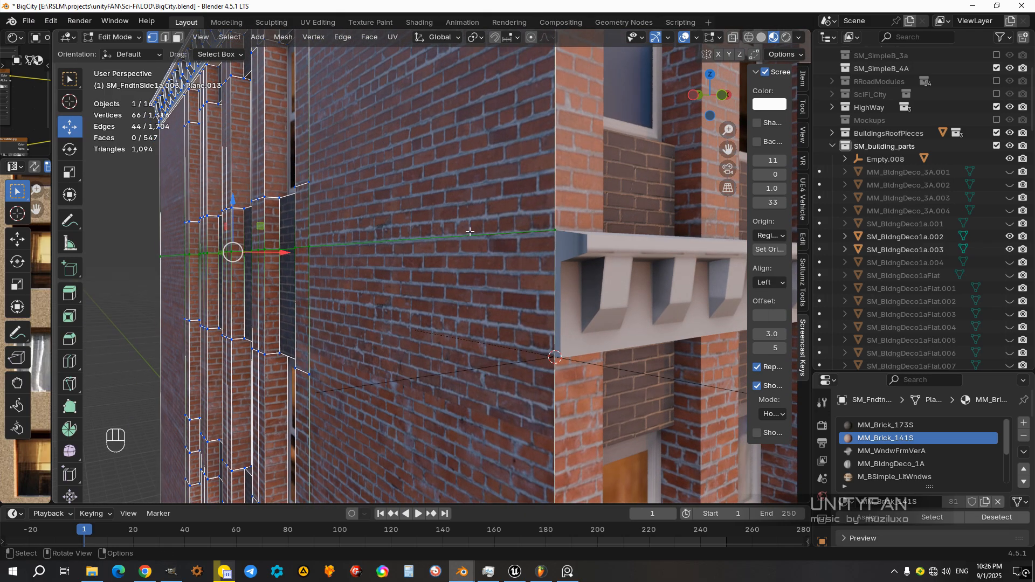
# Step: Lower the side wall's selected edge row along Z to the front cornice's bottom corner using vertex snapping
pyautogui.moveTo(449, 280); pyautogui.dragTo(426, 287, button='middle')
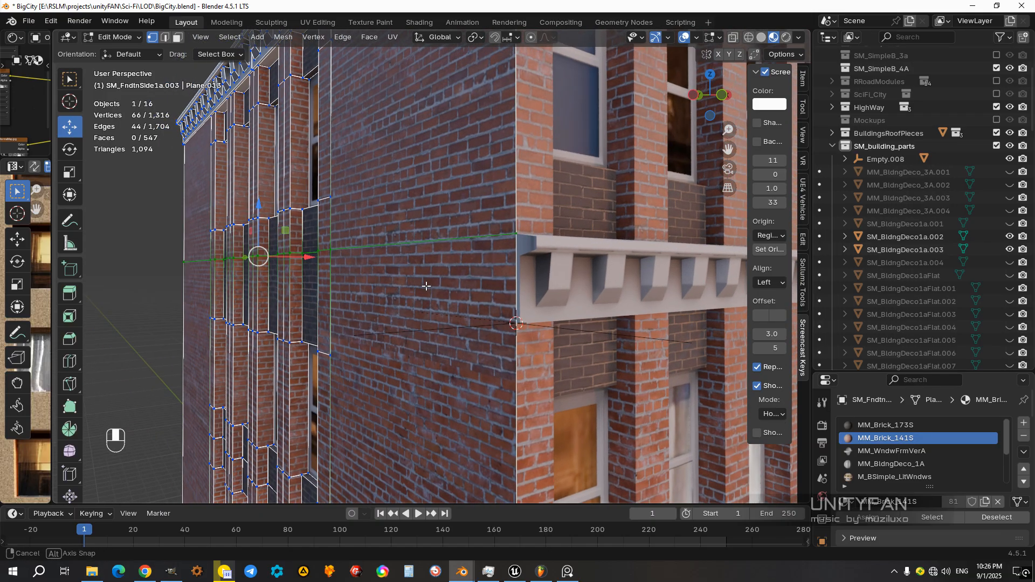
pyautogui.keyDown('ctrl'); pyautogui.moveTo(259, 211); pyautogui.dragTo(518, 300); pyautogui.keyUp('ctrl')
pyautogui.hotkey('ctrl', 'z')
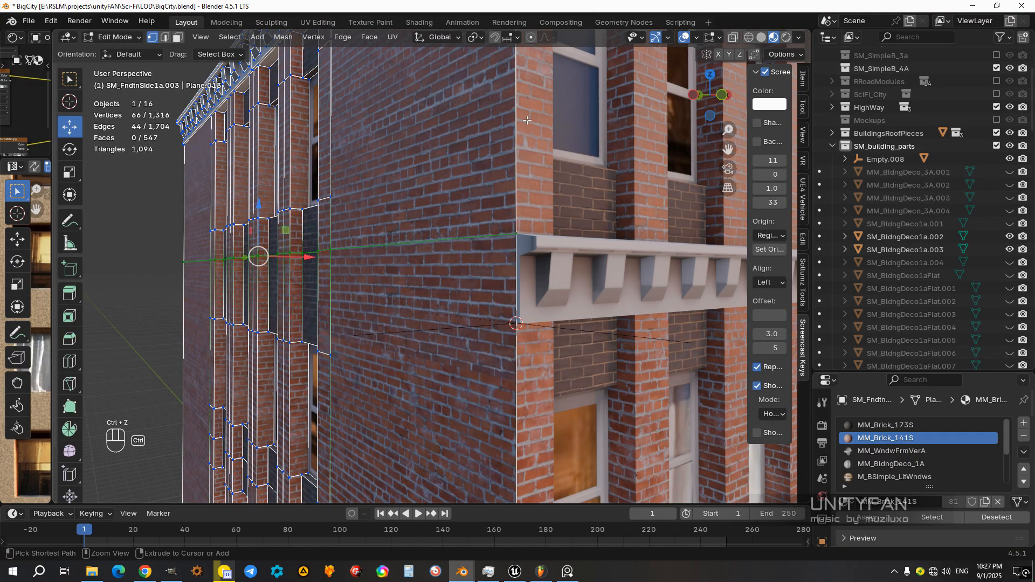
pyautogui.click(517, 38)
pyautogui.click(470, 130)
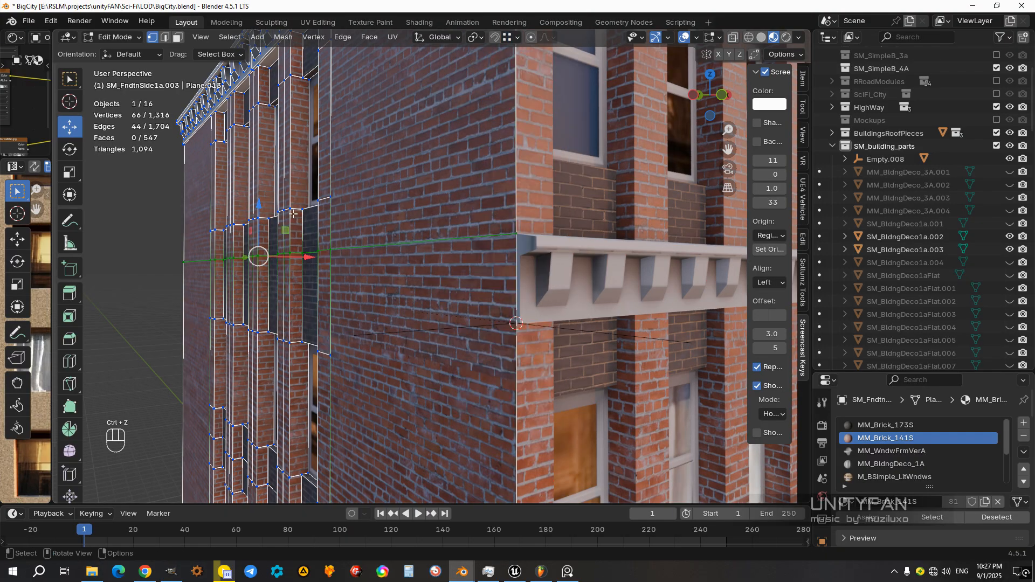
pyautogui.keyDown('ctrl'); pyautogui.moveTo(260, 207); pyautogui.dragTo(512, 323); pyautogui.keyUp('ctrl')
pyautogui.moveTo(513, 323); pyautogui.dragTo(290, 127, button='middle')
pyautogui.scroll(-5, 380, 280)
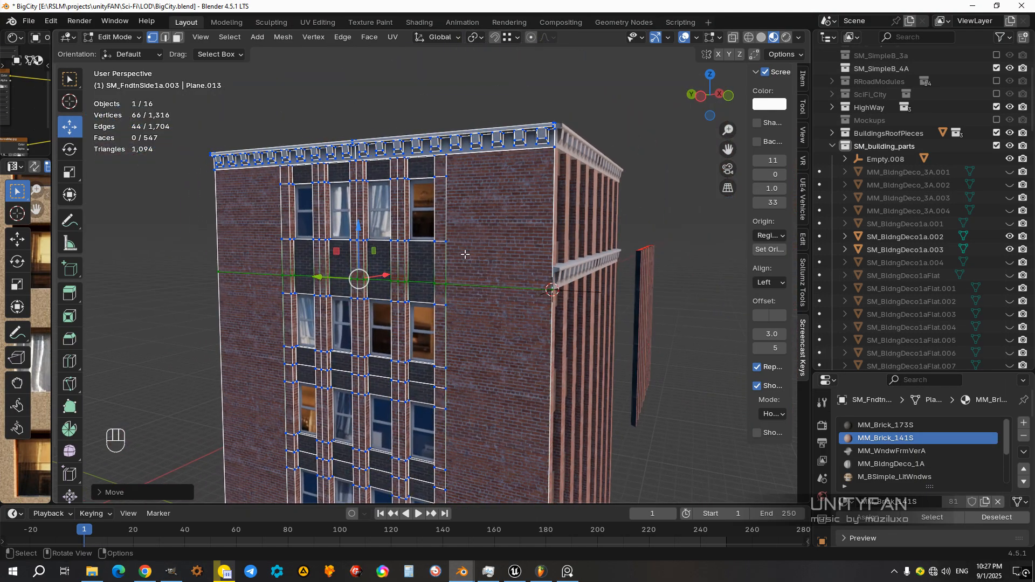
# Step: Switch the side wall to face selection, clear the selection and inspect the lowered edge row
pyautogui.press('Tab')
pyautogui.press('Tab')
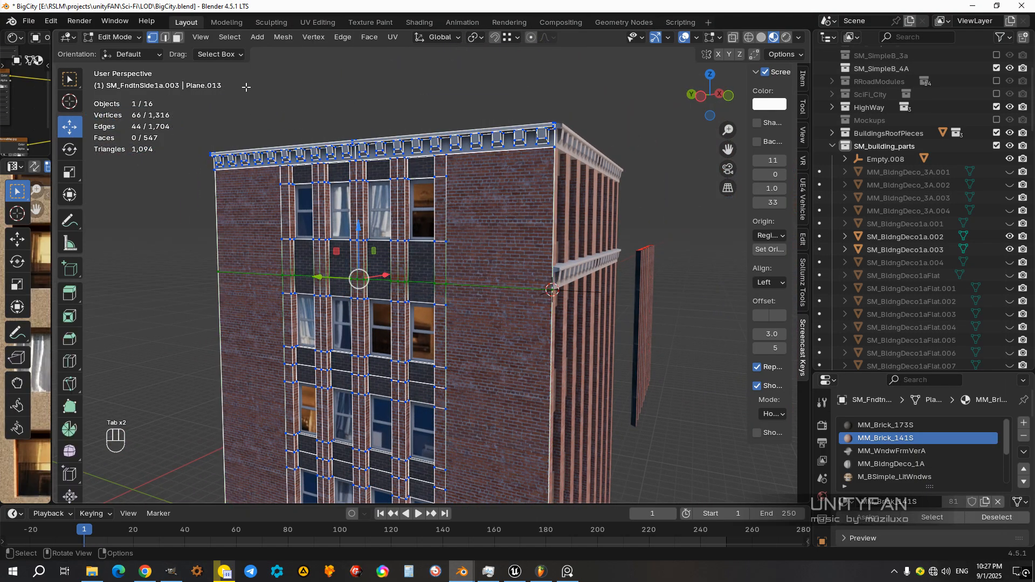
pyautogui.click(179, 38)
pyautogui.moveTo(386, 240); pyautogui.dragTo(404, 241, button='middle')
pyautogui.moveTo(404, 240)
pyautogui.keyDown('shift'); pyautogui.mouseDown(button='middle')
pyautogui.moveTo(488, 253)
pyautogui.moveTo(476, 278)
pyautogui.moveTo(454, 286)
pyautogui.mouseUp(button='middle'); pyautogui.keyUp('shift')
pyautogui.scroll(-1, 488, 256)
pyautogui.press('z')
pyautogui.click(535, 283)
pyautogui.scroll(3, 535, 283)
pyautogui.press('z')
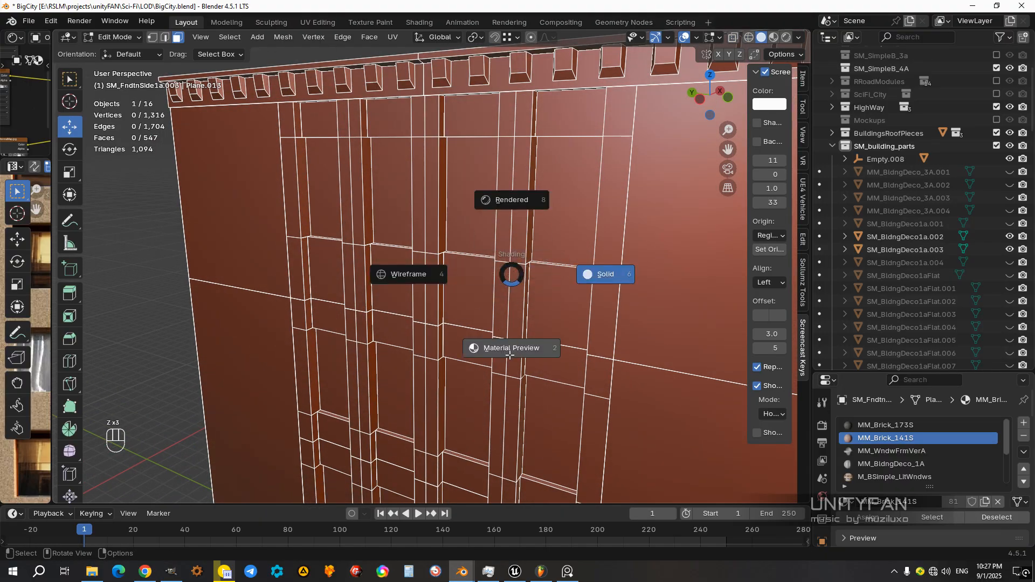
pyautogui.click(509, 350)
# Step: Select all side wall faces above the lowered edge row, including the roof cornice, and show them in Material Preview
pyautogui.press('z')
pyautogui.click(467, 317)
pyautogui.scroll(-4, 612, 293)
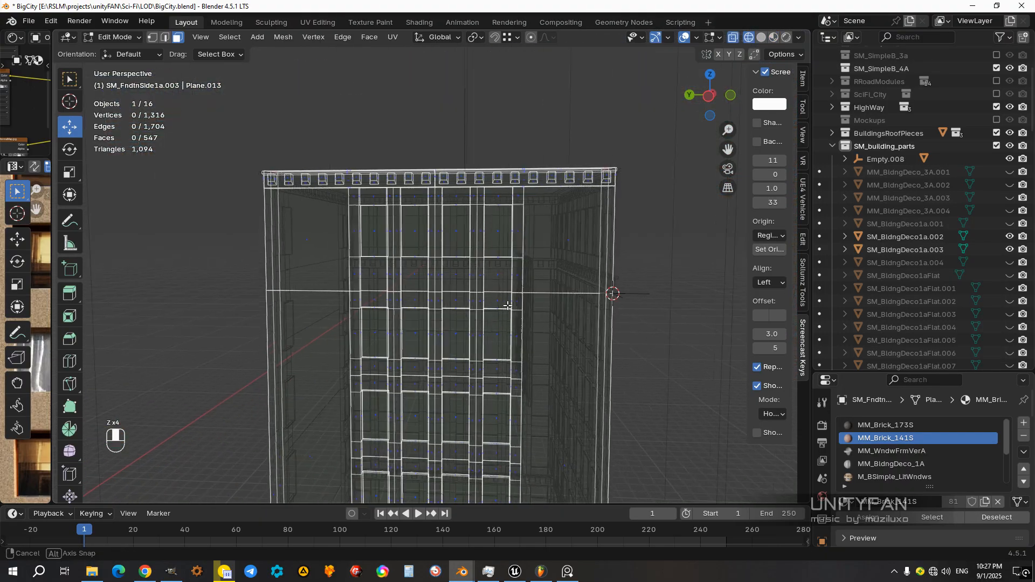
pyautogui.moveTo(643, 296); pyautogui.dragTo(233, 131)
pyautogui.moveTo(491, 246); pyautogui.dragTo(436, 257, button='middle')
pyautogui.press('z')
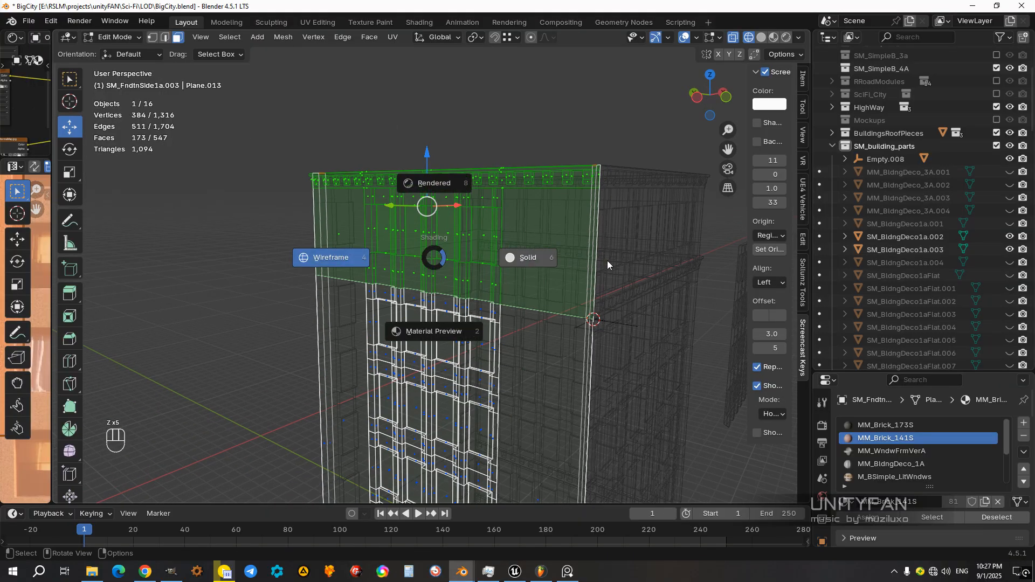
pyautogui.click(597, 261)
pyautogui.press('z')
pyautogui.click(537, 325)
pyautogui.moveTo(537, 326); pyautogui.dragTo(463, 335, button='middle')
pyautogui.scroll(3, 463, 336)
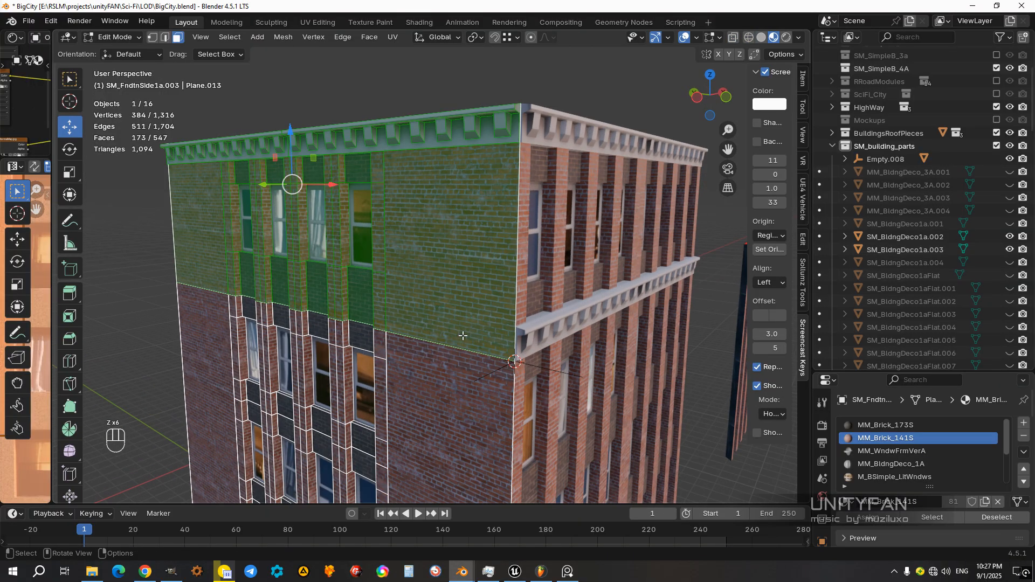
# Step: Separate the side wall's selected top-floor faces into their own object and return to Object Mode
pyautogui.click(463, 336)
pyautogui.press('Tab')
pyautogui.scroll(-3, 454, 276)
pyautogui.moveTo(454, 276); pyautogui.dragTo(440, 319, button='middle')
# Step: Select the adjoining wall with single window columns and enable the Wireframe overlay
pyautogui.scroll(3, 456, 305)
pyautogui.click(455, 252)
pyautogui.moveTo(455, 253); pyautogui.dragTo(452, 279, button='middle')
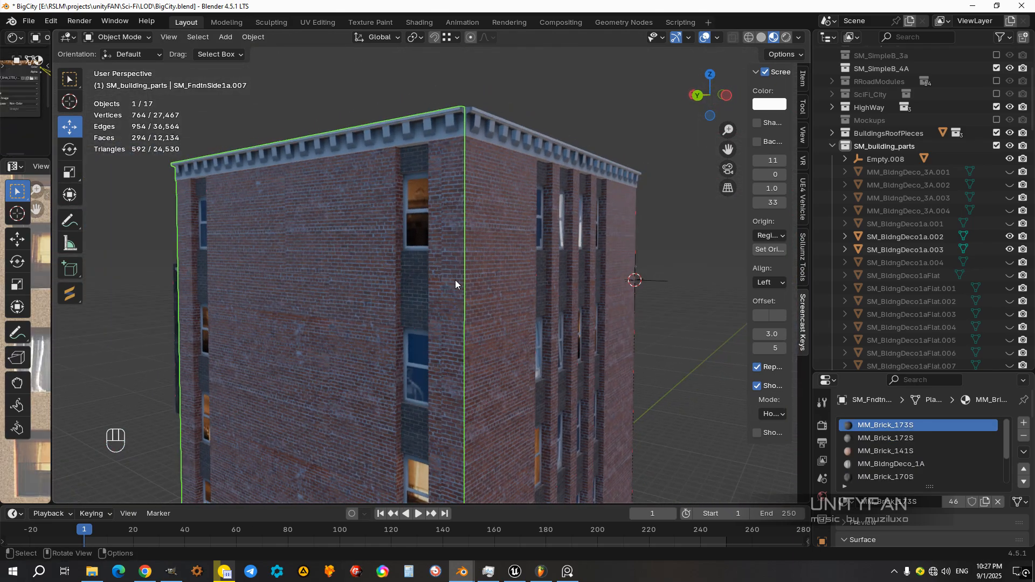
pyautogui.click(717, 37)
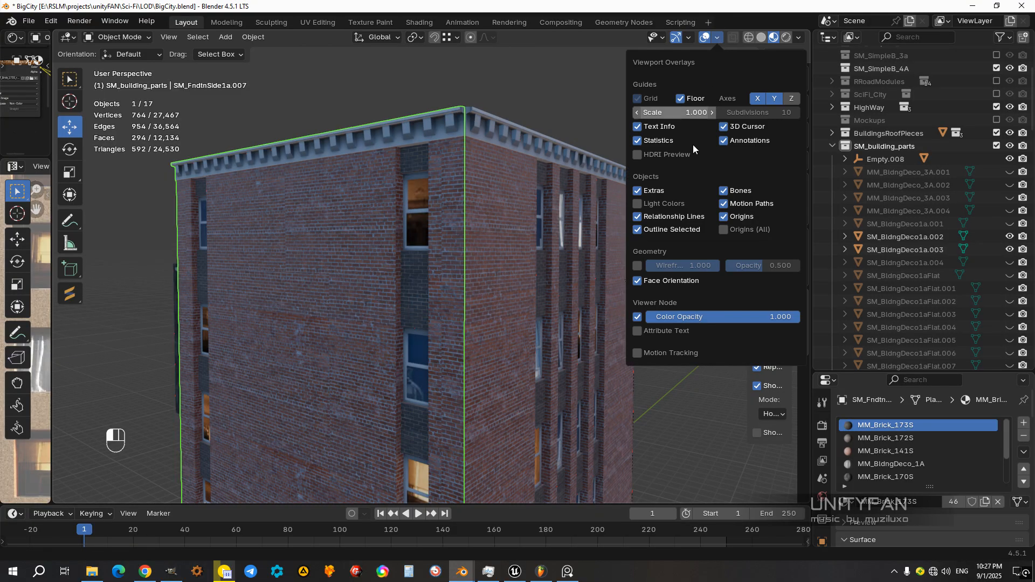
pyautogui.click(638, 265)
pyautogui.moveTo(352, 315); pyautogui.dragTo(420, 284, button='middle')
pyautogui.scroll(3, 422, 285)
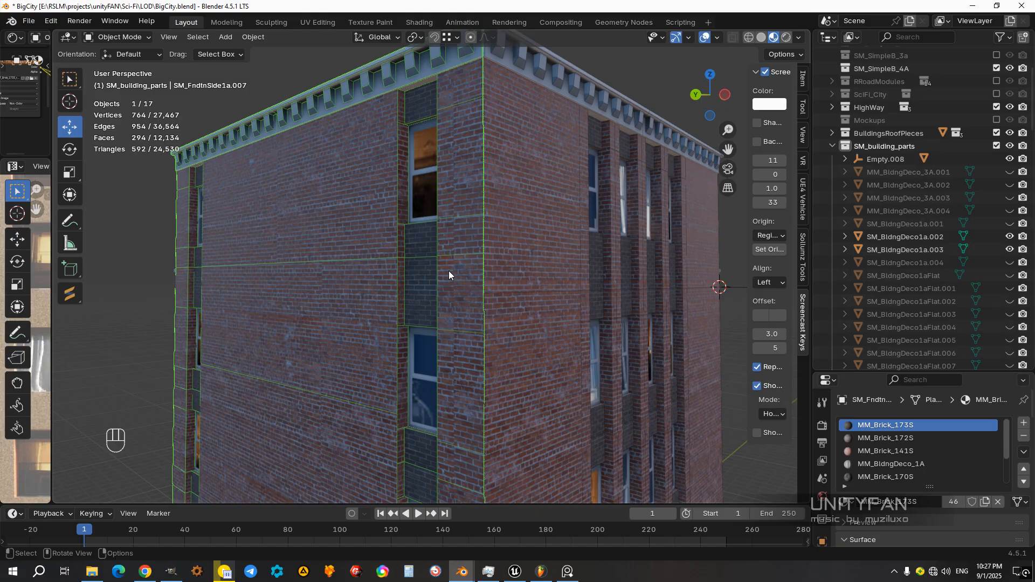
# Step: Select the adjoining wall's horizontal row of vertices below the top-floor windows in Edit Mode
pyautogui.press('Tab')
pyautogui.press('z')
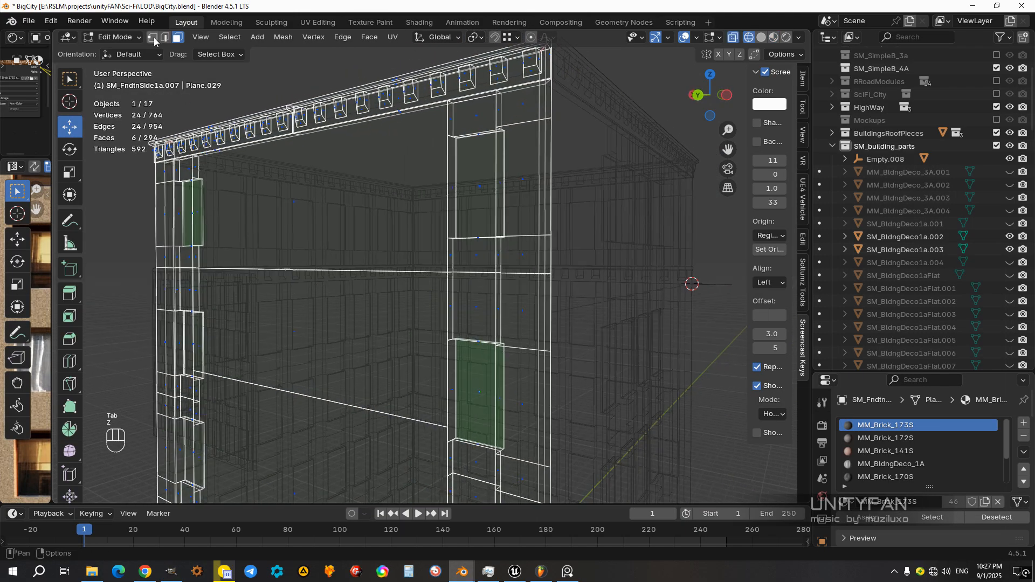
pyautogui.moveTo(577, 299); pyautogui.dragTo(138, 256)
pyautogui.press('z')
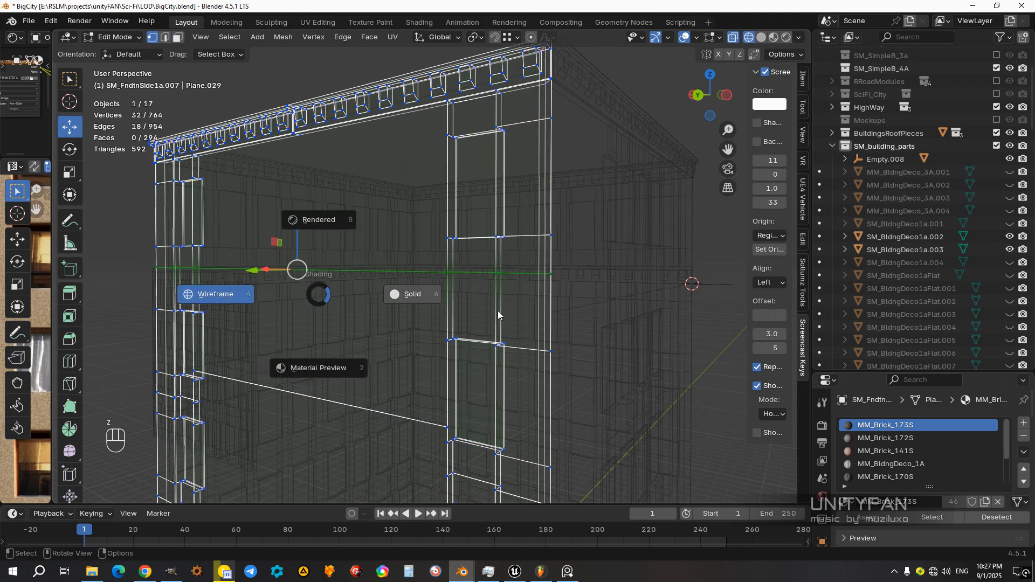
pyautogui.moveTo(496, 312); pyautogui.dragTo(483, 289, button='middle')
pyautogui.press('z')
# Step: Try to lower the selected vertex row along Z, and undo the move
pyautogui.scroll(4, 489, 354)
pyautogui.keyDown('shift'); pyautogui.moveTo(489, 354); pyautogui.dragTo(456, 357, button='middle'); pyautogui.keyUp('shift')
pyautogui.moveTo(161, 213); pyautogui.dragTo(491, 334)
pyautogui.keyDown('shift'); pyautogui.moveTo(391, 325); pyautogui.dragTo(435, 326, button='middle'); pyautogui.keyUp('shift')
pyautogui.moveTo(195, 257); pyautogui.dragTo(294, 221)
pyautogui.hotkey('ctrl', 'z')
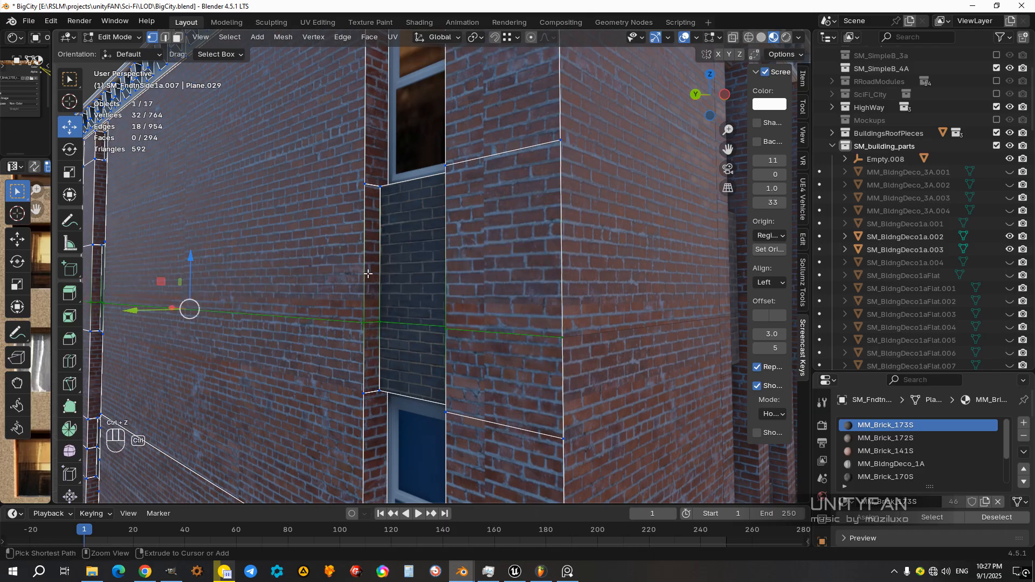
pyautogui.hotkey('ctrl', 'z')
# Step: Try lowering the vertex row with Correct Face Attributes disabled, then undo the move and re-enable the option
pyautogui.moveTo(747, 134); pyautogui.dragTo(684, 146)
pyautogui.click(793, 55)
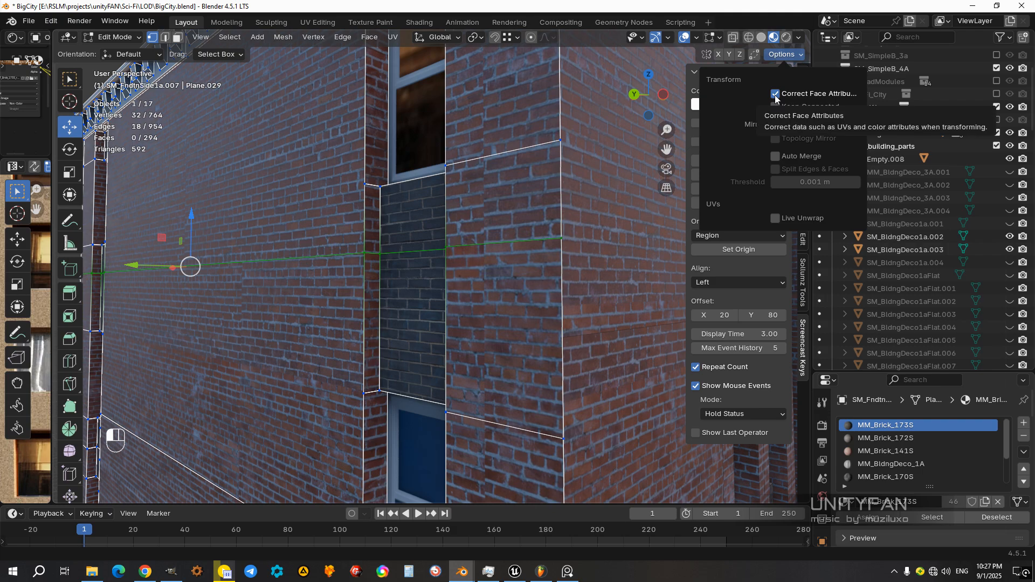
pyautogui.moveTo(194, 219); pyautogui.dragTo(221, 259)
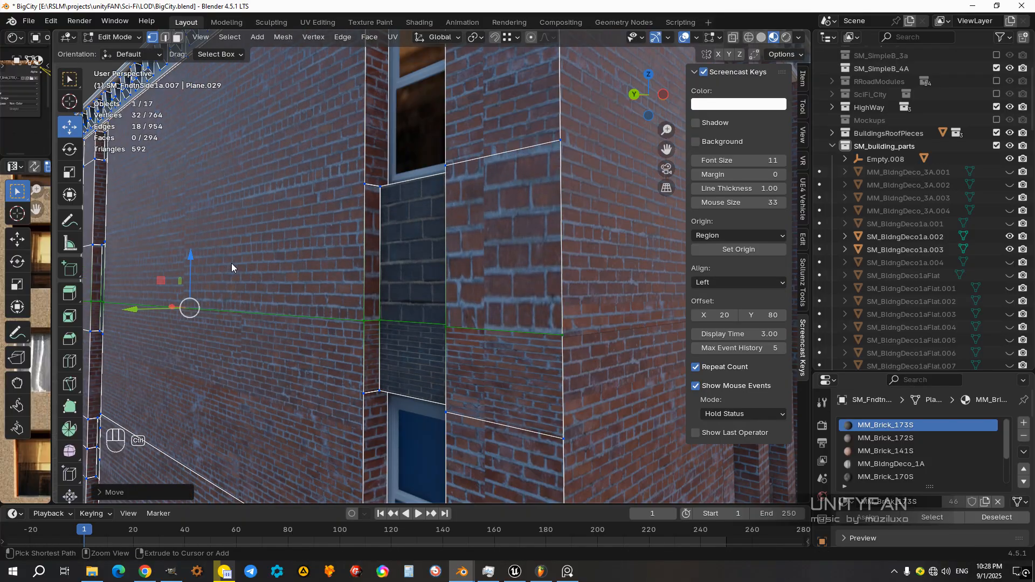
pyautogui.hotkey('ctrl', 'z')
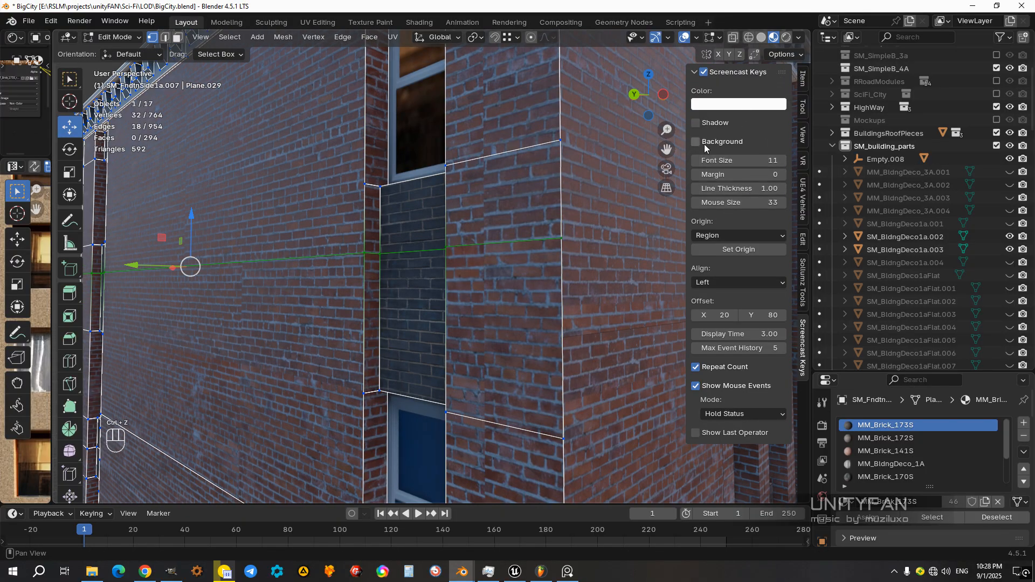
pyautogui.click(783, 56)
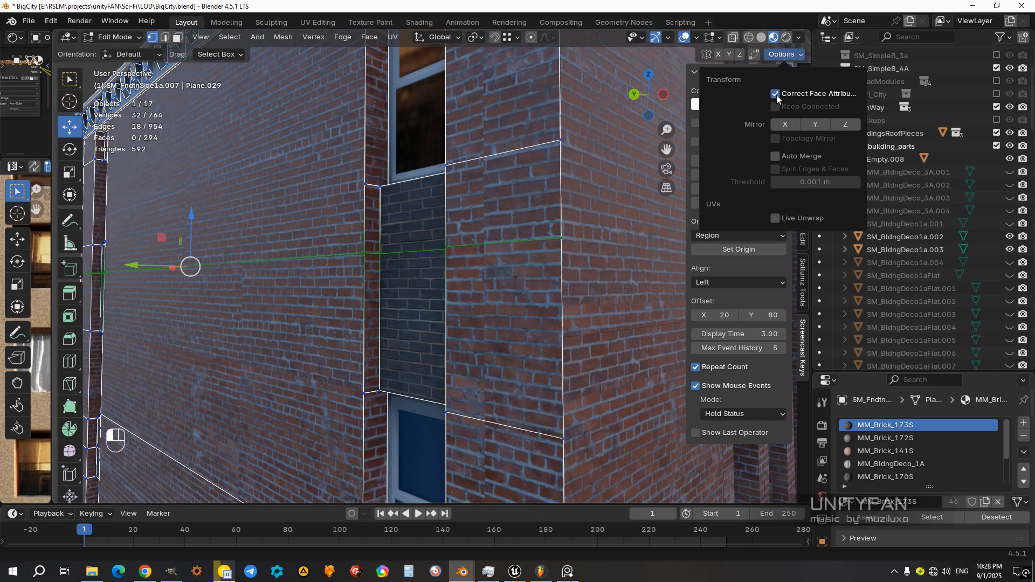
# Step: Lower the vertex row along Z to the neighbouring wall's split corner using snapping, then switch to face selection with nothing selected
pyautogui.moveTo(192, 222); pyautogui.dragTo(561, 337)
pyautogui.scroll(-4, 502, 326)
pyautogui.moveTo(333, 300)
pyautogui.mouseDown(button='middle')
pyautogui.moveTo(429, 314)
pyautogui.moveTo(328, 308)
pyautogui.mouseUp(button='middle')
pyautogui.moveTo(355, 238); pyautogui.dragTo(312, 222, button='middle')
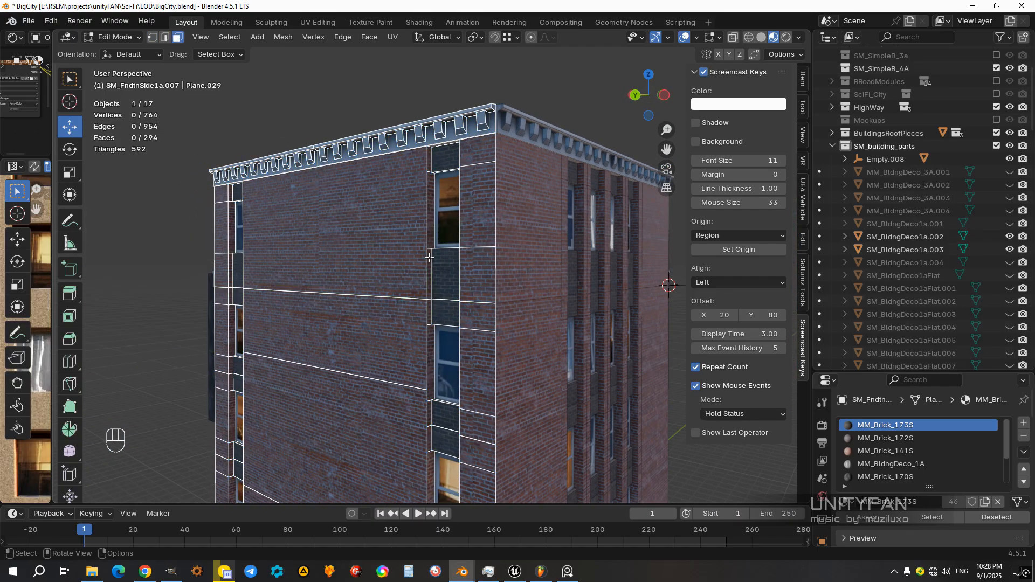
pyautogui.moveTo(439, 261); pyautogui.dragTo(459, 282, button='middle')
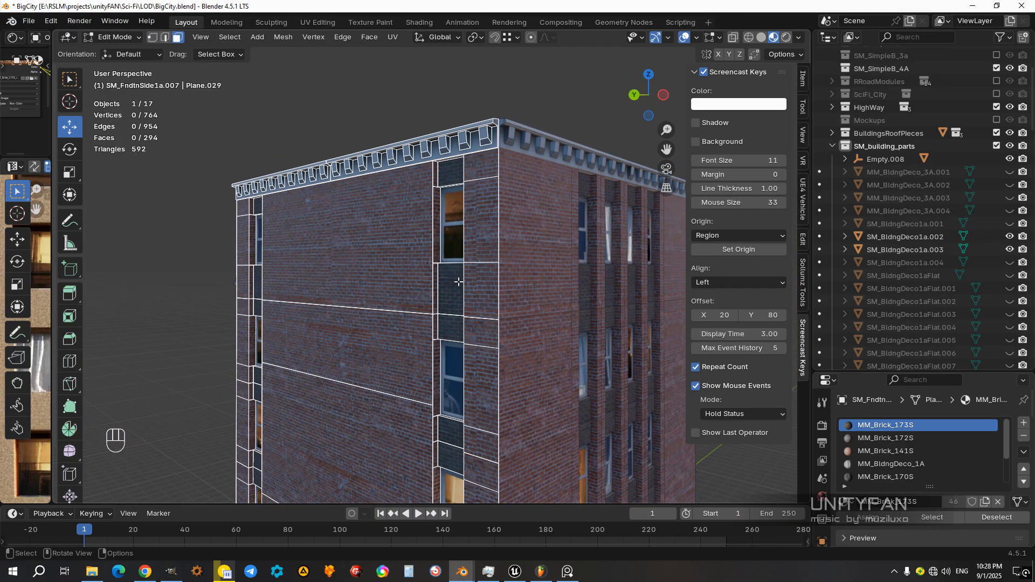
# Step: Select the wall's top-floor faces and roof cornice above the lowered edge row in Wireframe shading, excluding lower wall faces
pyautogui.press('Tab')
pyautogui.press('z')
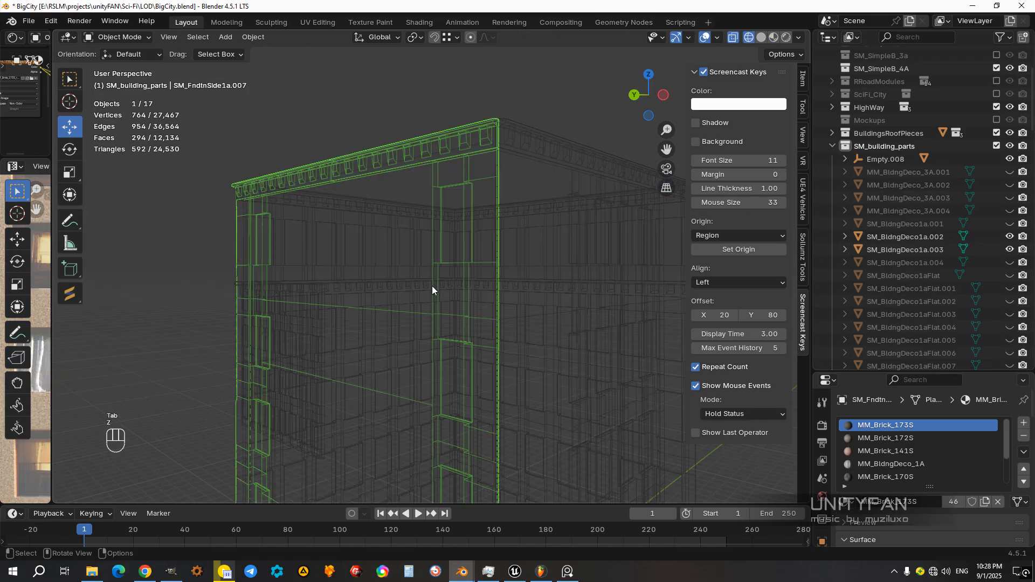
pyautogui.press('Tab')
pyautogui.moveTo(441, 287); pyautogui.dragTo(558, 326, button='middle')
pyautogui.moveTo(581, 312); pyautogui.dragTo(191, 125)
pyautogui.moveTo(390, 304); pyautogui.dragTo(608, 334, button='middle')
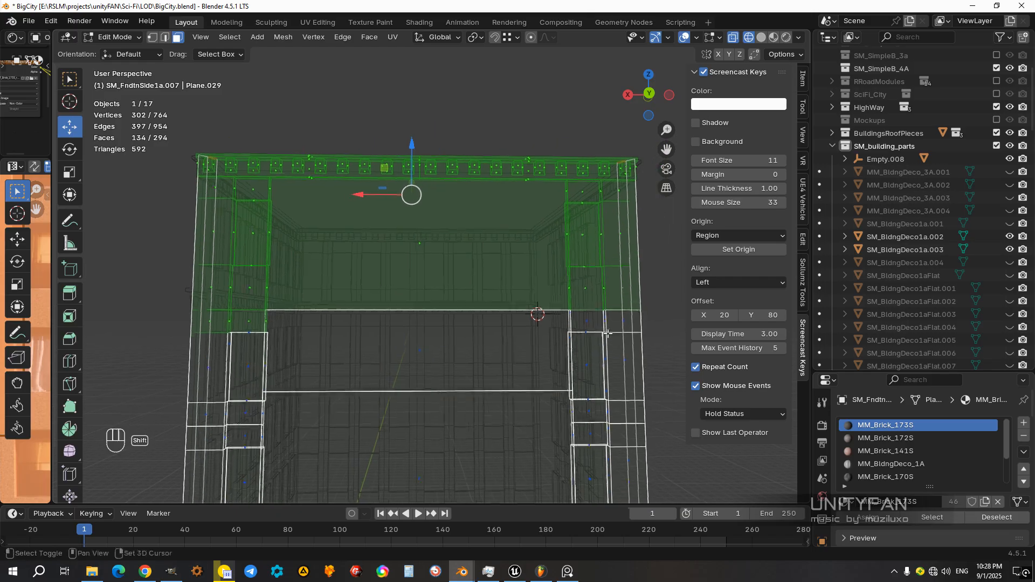
pyautogui.moveTo(536, 312); pyautogui.dragTo(362, 287, button='middle')
# Step: Separate the selected top-floor faces into their own object and return to Object Mode in Solid shading
pyautogui.press('p')
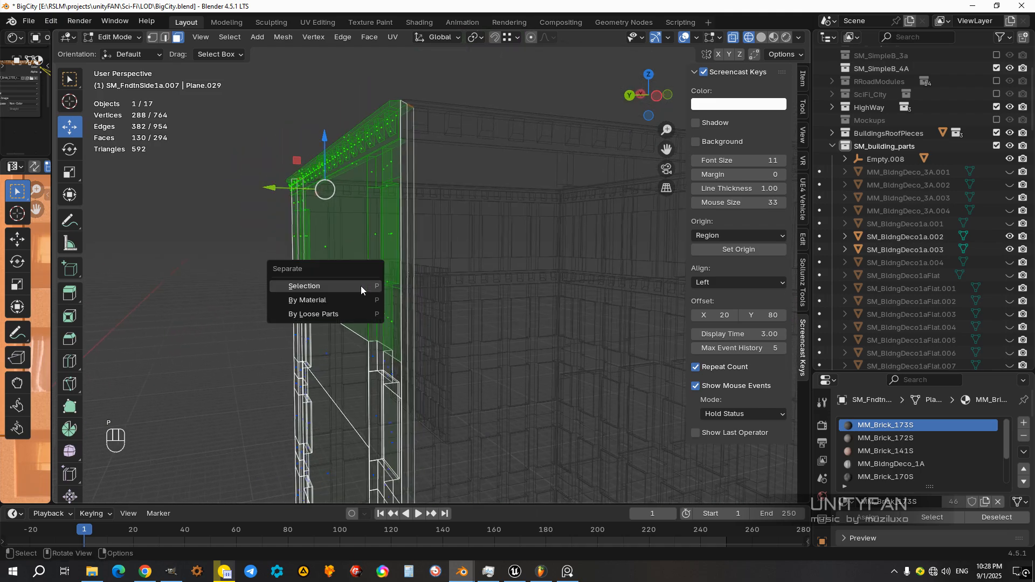
pyautogui.click(360, 285)
pyautogui.press('z')
pyautogui.click(395, 289)
pyautogui.press('Tab')
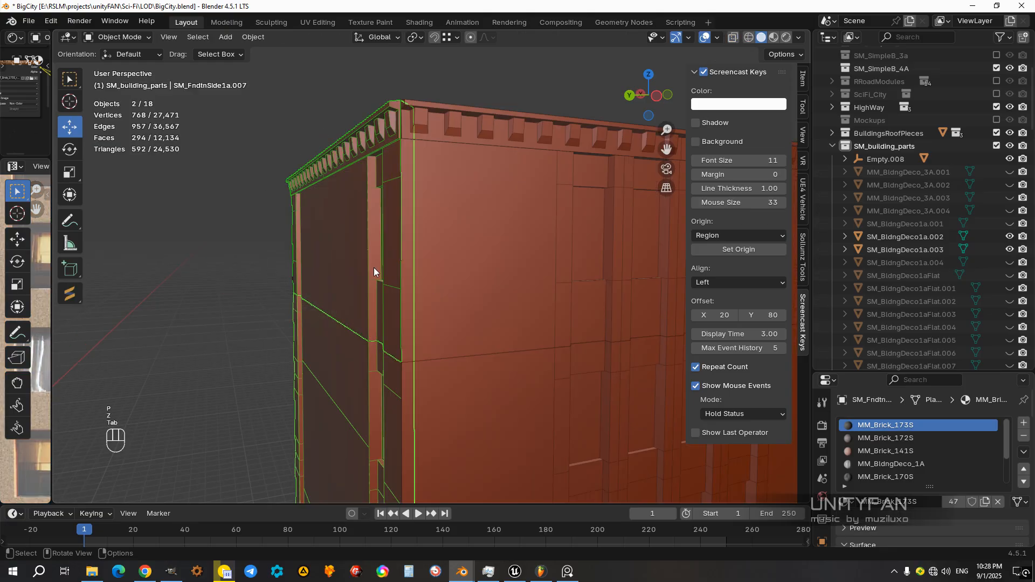
# Step: Parent the separated top-floor wall to Empty.008 with Keep Transform, and test the link by moving the empty and cancelling
pyautogui.moveTo(364, 262)
pyautogui.mouseDown(button='middle')
pyautogui.moveTo(458, 299)
pyautogui.moveTo(412, 346)
pyautogui.moveTo(367, 331)
pyautogui.moveTo(542, 366)
pyautogui.moveTo(469, 324)
pyautogui.moveTo(476, 350)
pyautogui.moveTo(403, 328)
pyautogui.moveTo(539, 325)
pyautogui.moveTo(555, 345)
pyautogui.mouseUp(button='middle')
pyautogui.keyDown('shift'); pyautogui.click(539, 322); pyautogui.keyUp('shift')
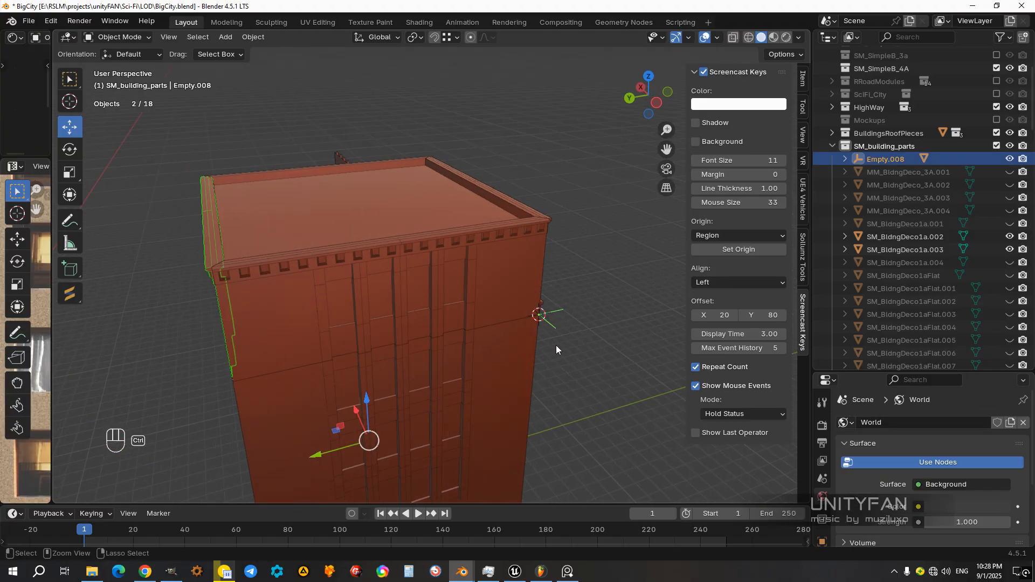
pyautogui.hotkey('ctrl', 'p')
pyautogui.click(555, 345)
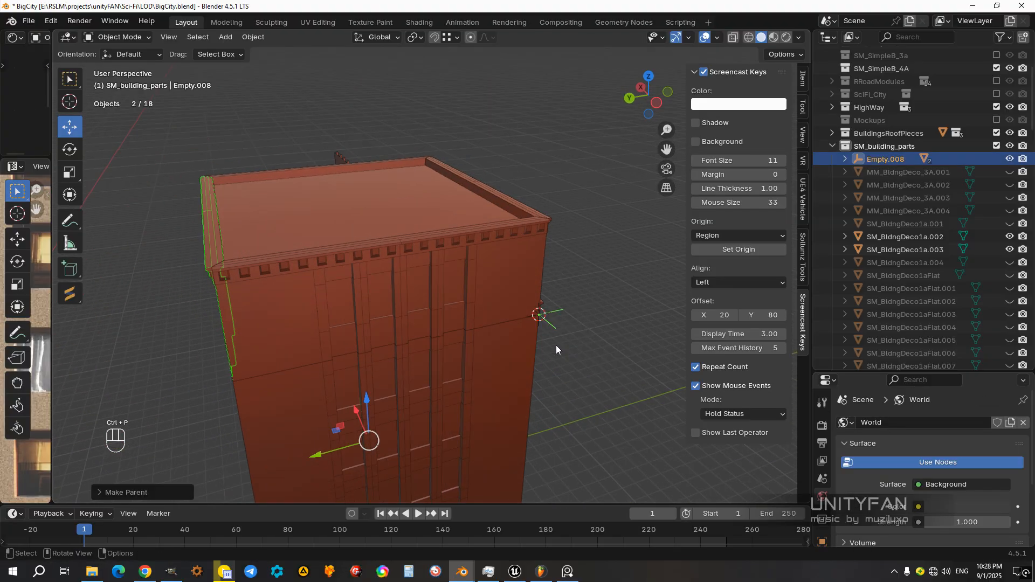
pyautogui.click(550, 312)
pyautogui.moveTo(545, 361); pyautogui.dragTo(557, 357, button='middle')
pyautogui.press('g')
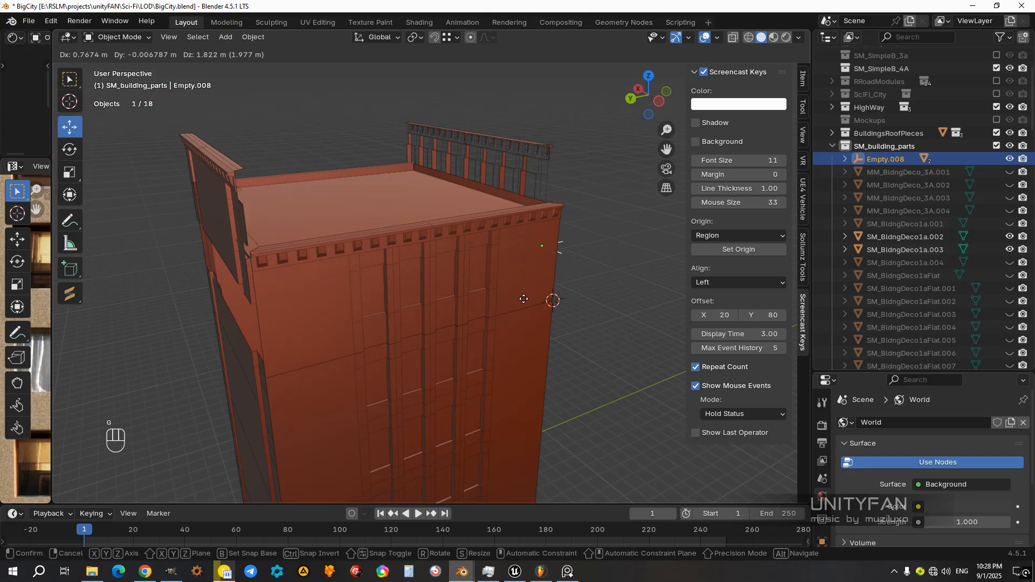
pyautogui.rightClick(558, 299)
# Step: Parent the four-window side wall's top-floor piece to Empty.008 with Keep Transform, and test-move the empty without keeping the move
pyautogui.click(531, 277)
pyautogui.moveTo(585, 293); pyautogui.dragTo(575, 307, button='middle')
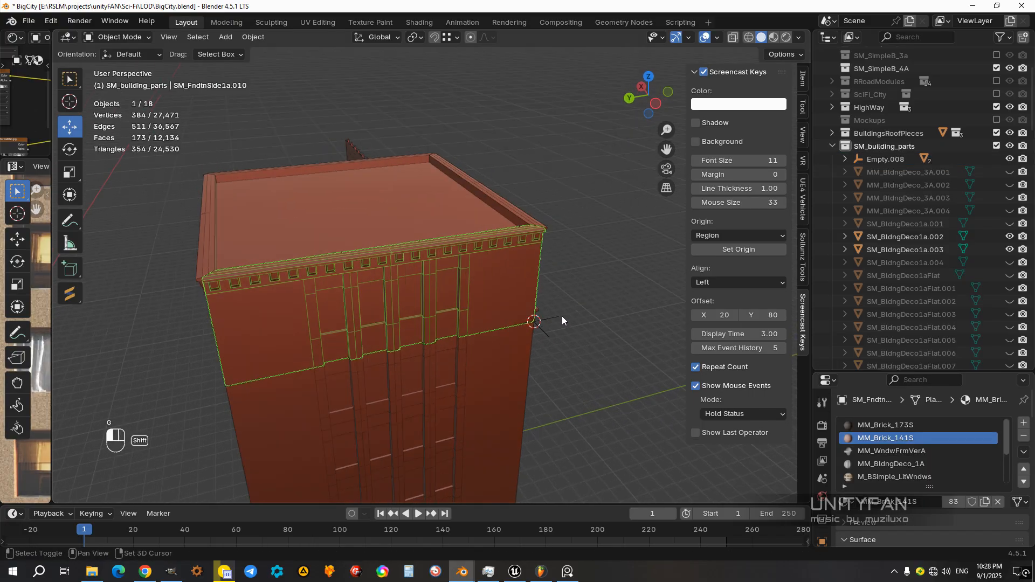
pyautogui.keyDown('shift'); pyautogui.click(561, 316); pyautogui.keyUp('shift')
pyautogui.hotkey('ctrl', 'p')
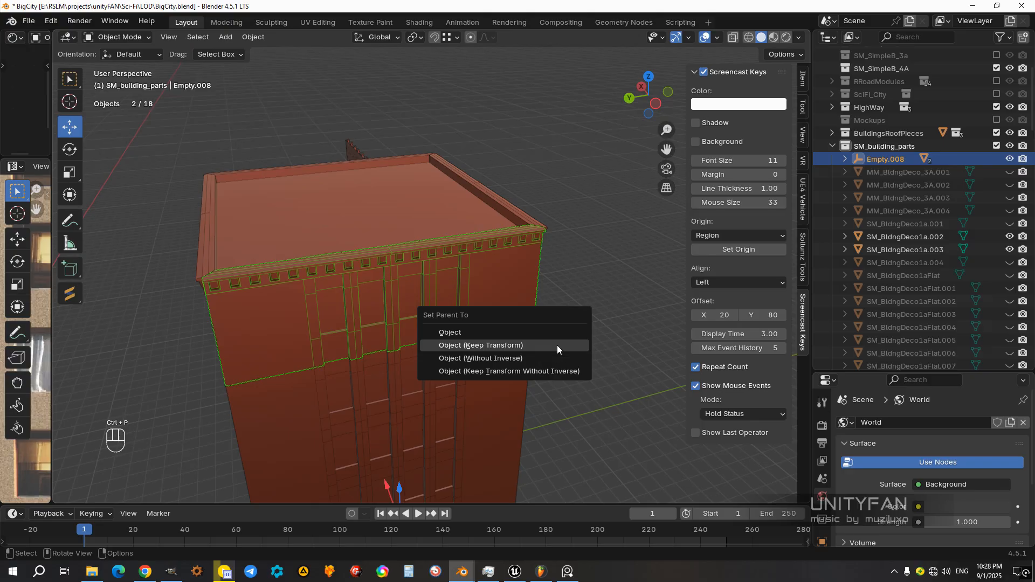
pyautogui.click(557, 345)
pyautogui.click(554, 321)
pyautogui.moveTo(546, 368); pyautogui.dragTo(548, 344, button='middle')
pyautogui.press('g')
pyautogui.rightClick(503, 279)
# Step: Test-move Empty.008 in Material Preview to check which top-floor parts follow it, cancelling each move
pyautogui.press('z')
pyautogui.click(501, 353)
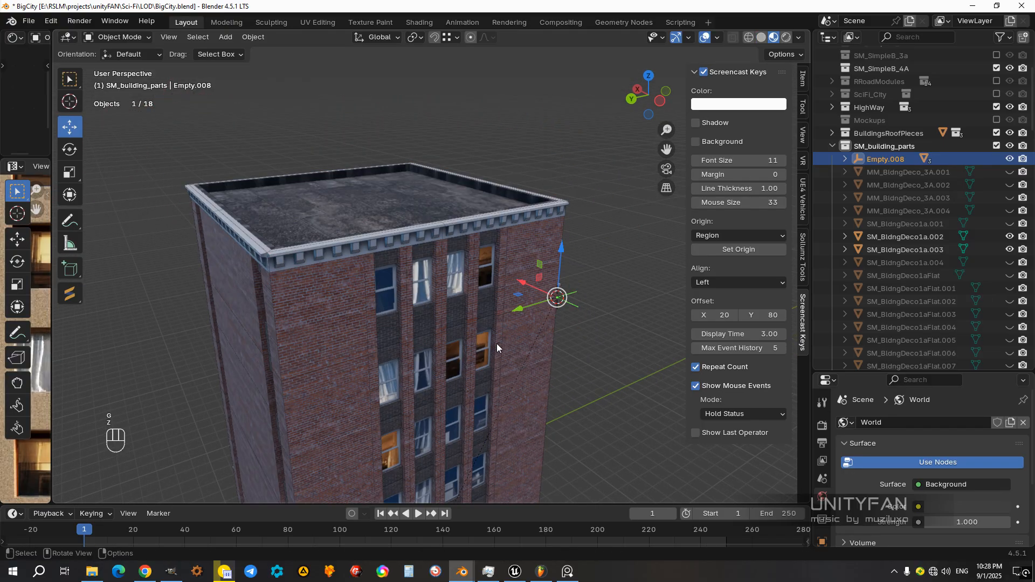
pyautogui.press('g')
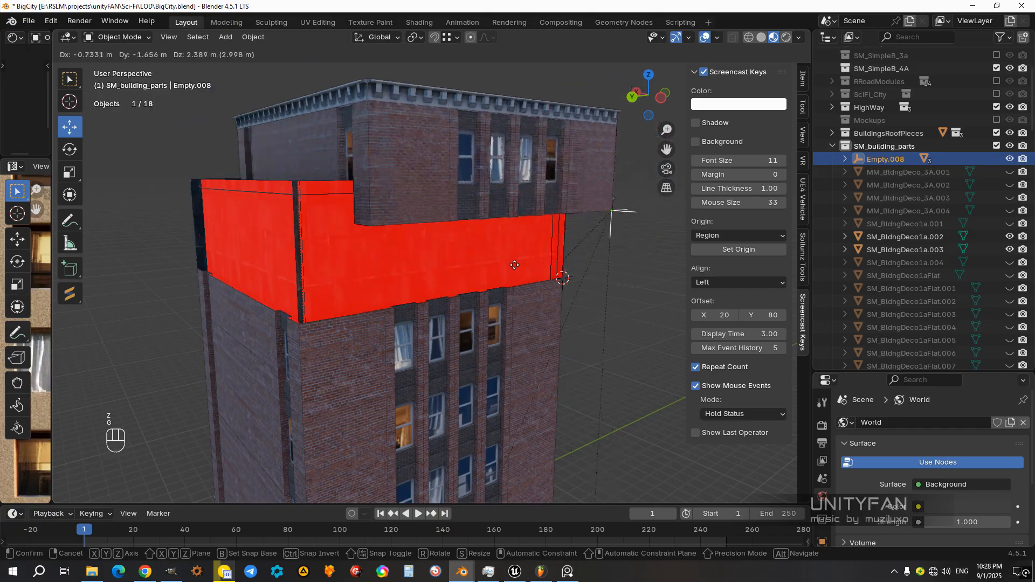
pyautogui.rightClick(508, 286)
pyautogui.moveTo(506, 294); pyautogui.dragTo(447, 327, button='middle')
pyautogui.press('g')
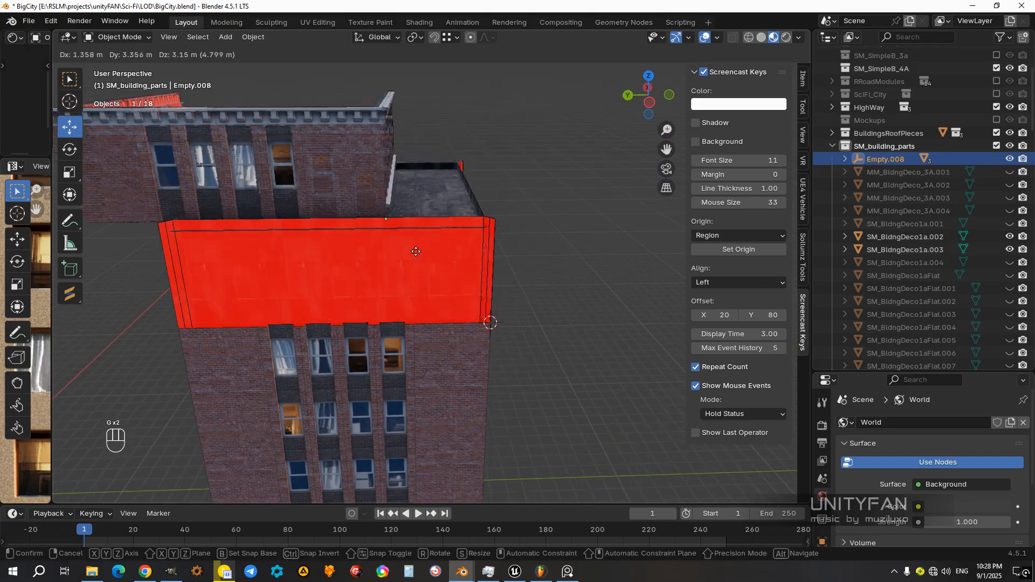
pyautogui.rightClick(507, 283)
# Step: Examine the building's walls and top-floor corners from several angles in alternating shading modes
pyautogui.moveTo(507, 283); pyautogui.dragTo(301, 264, button='middle')
pyautogui.scroll(3, 420, 264)
pyautogui.moveTo(519, 264); pyautogui.dragTo(508, 313, button='middle')
pyautogui.press('z')
pyautogui.click(383, 301)
pyautogui.moveTo(383, 305); pyautogui.dragTo(480, 295, button='middle')
pyautogui.press('z')
pyautogui.press('z')
pyautogui.moveTo(374, 296); pyautogui.dragTo(435, 281, button='middle')
pyautogui.press('z')
pyautogui.click(455, 299)
# Step: Select all top-floor faces of the front wall SM_Fndtn1c.001 in Edit Mode, including its upper and lower cornices
pyautogui.click(501, 277)
pyautogui.scroll(1, 501, 278)
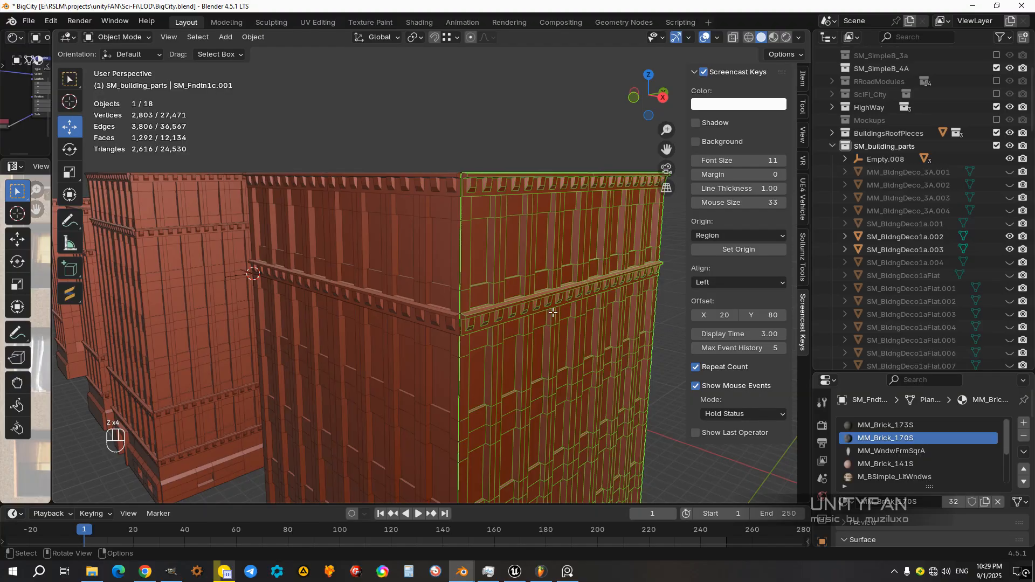
pyautogui.press('Tab')
pyautogui.moveTo(541, 316)
pyautogui.mouseDown(button='middle')
pyautogui.moveTo(568, 300)
pyautogui.moveTo(555, 306)
pyautogui.mouseUp(button='middle')
pyautogui.press('z')
pyautogui.moveTo(471, 228); pyautogui.dragTo(358, 56)
pyautogui.moveTo(497, 267)
pyautogui.mouseDown(button='middle')
pyautogui.moveTo(472, 280)
pyautogui.moveTo(568, 300)
pyautogui.mouseUp(button='middle')
# Step: Separate the front wall's selected top-floor faces into their own object and return to Object Mode
pyautogui.press('z')
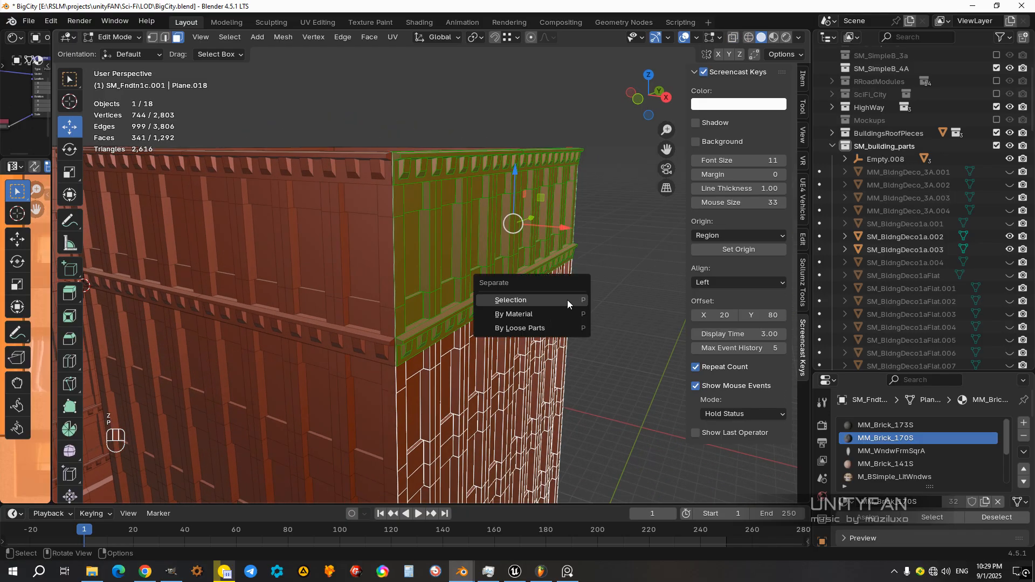
pyautogui.click(567, 299)
pyautogui.press('Tab')
# Step: Parent the front wall's separated top-floor piece to Empty.008 with Keep Transform
pyautogui.moveTo(505, 263); pyautogui.dragTo(561, 344, button='middle')
pyautogui.keyDown('shift'); pyautogui.click(583, 369); pyautogui.keyUp('shift')
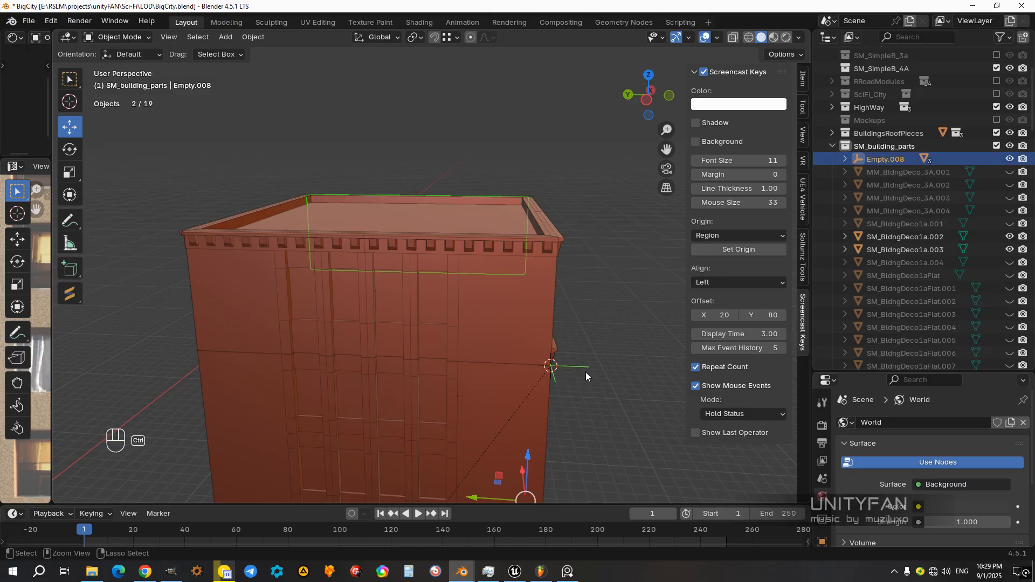
pyautogui.hotkey('ctrl', 'p')
pyautogui.click(586, 372)
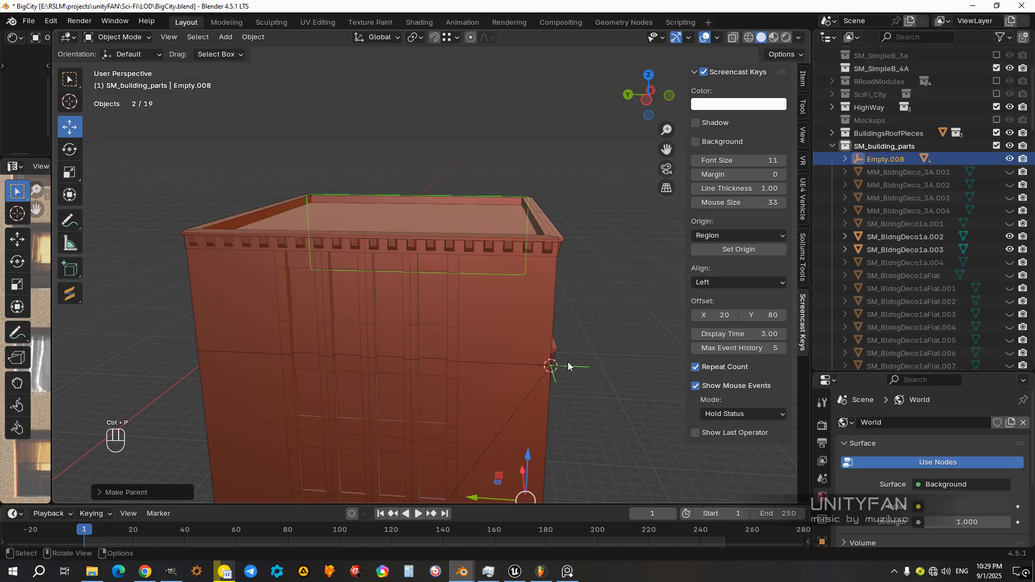
# Step: Test-move Empty.008 from different angles to check that the front top-floor piece follows, cancelling each move
pyautogui.click(568, 361)
pyautogui.press('g')
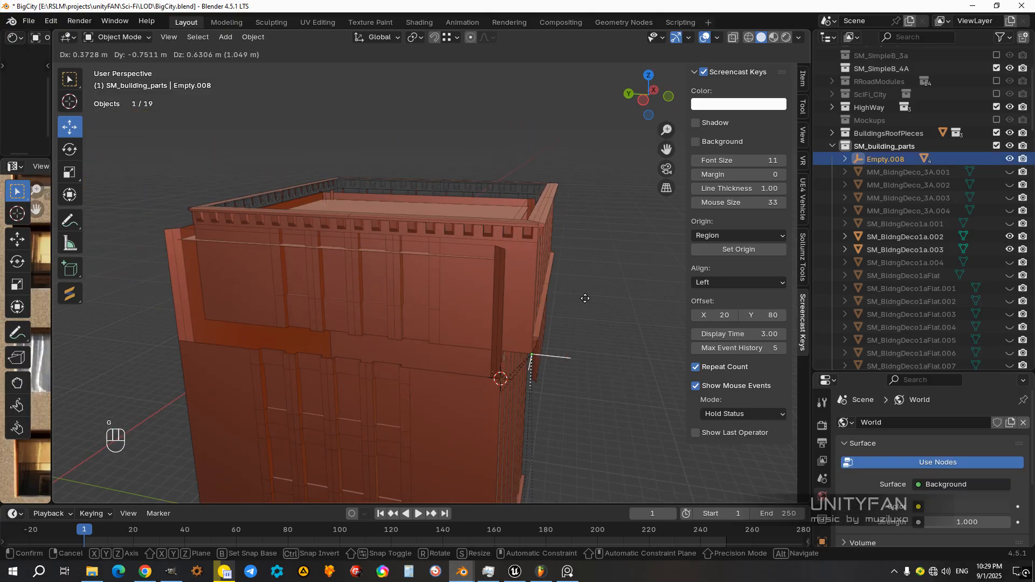
pyautogui.press('g')
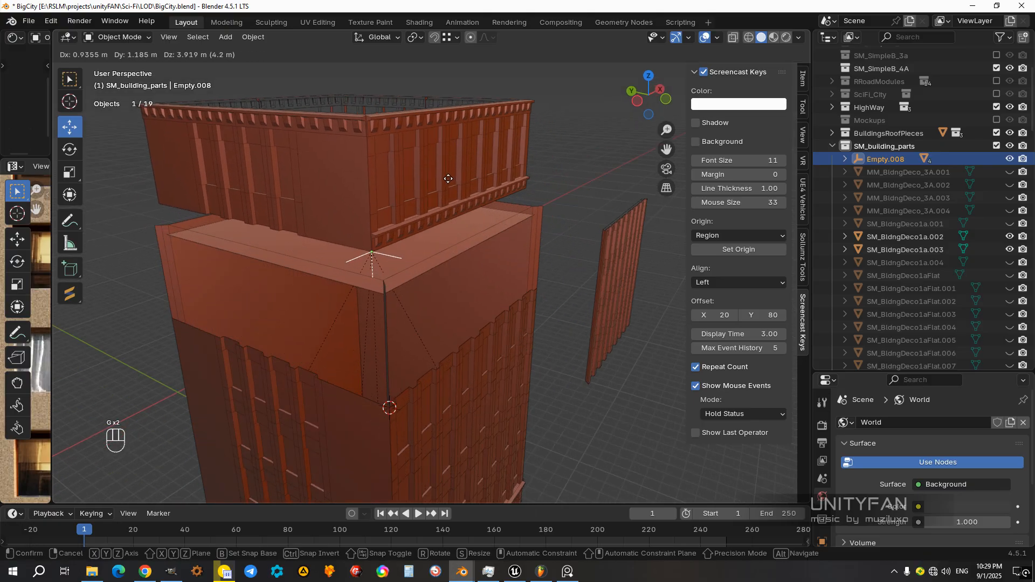
pyautogui.rightClick(448, 182)
pyautogui.moveTo(498, 337); pyautogui.dragTo(508, 324, button='middle')
pyautogui.press('g')
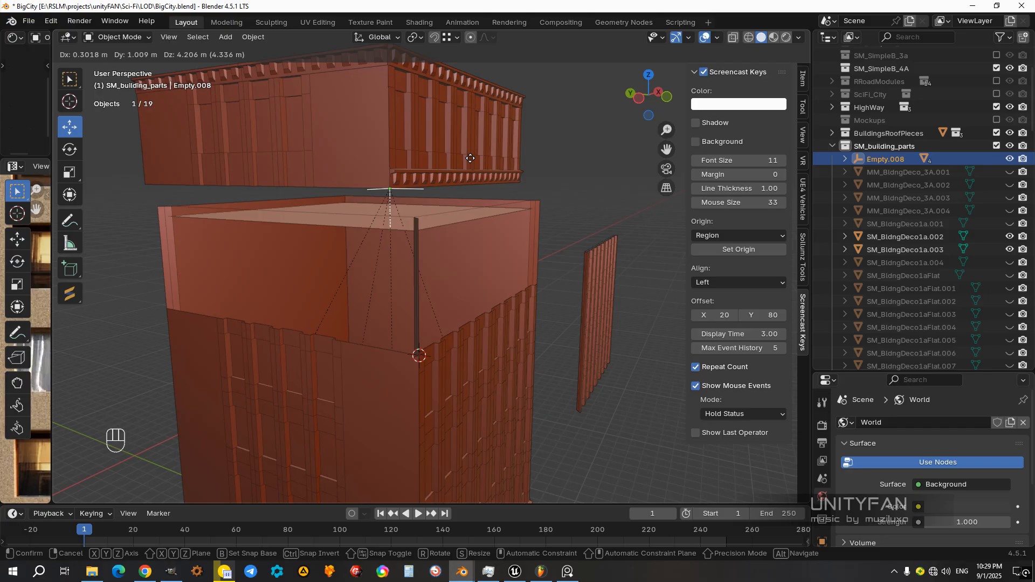
pyautogui.rightClick(470, 158)
# Step: Parent the flat roof SM_BldngDeco1a.002 to Empty.008 with Keep Transform
pyautogui.moveTo(433, 217); pyautogui.dragTo(516, 233, button='middle')
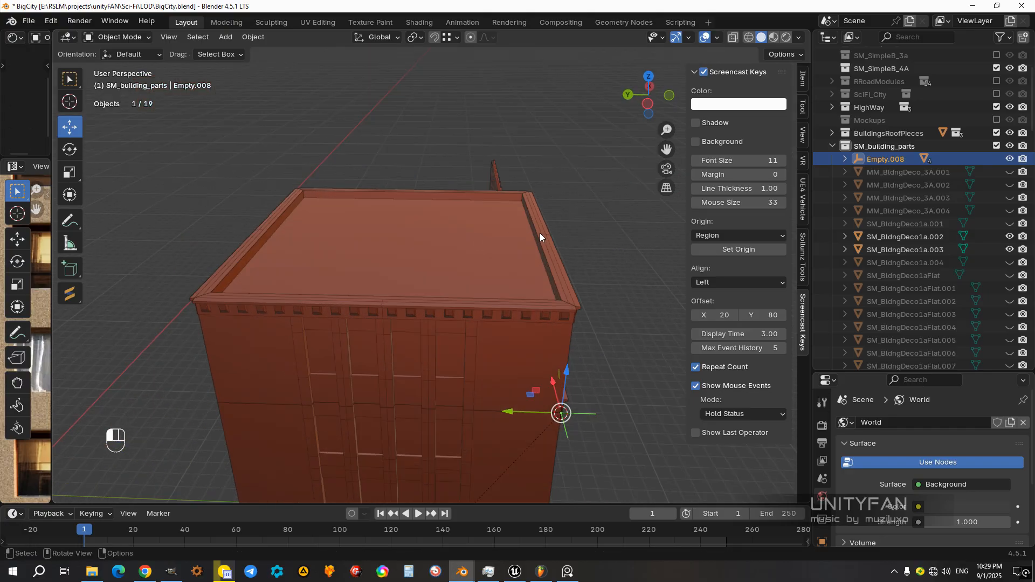
pyautogui.keyDown('shift'); pyautogui.click(540, 237); pyautogui.keyUp('shift')
pyautogui.moveTo(611, 356); pyautogui.dragTo(644, 377, button='middle')
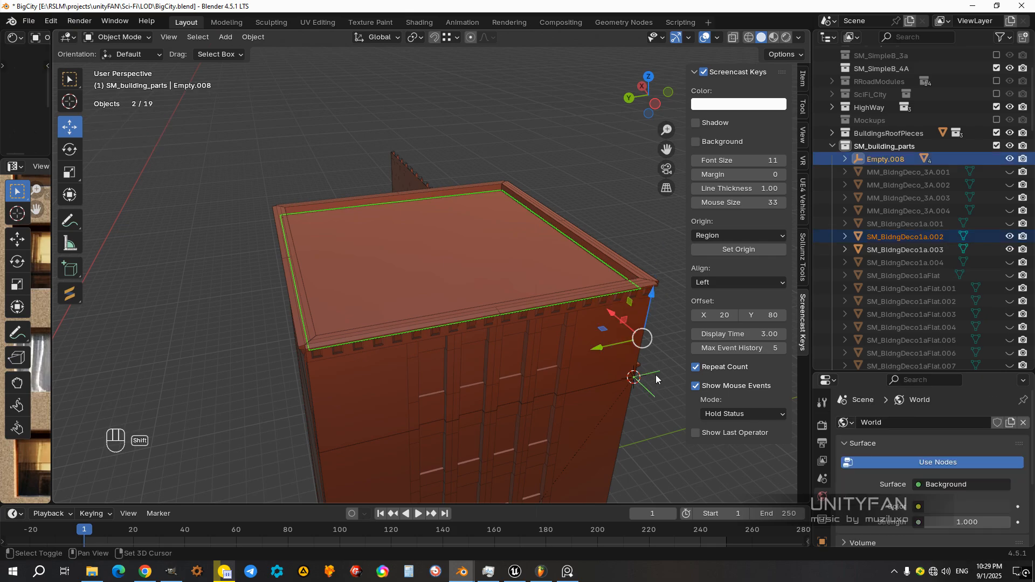
pyautogui.hotkey('ctrl', 'p')
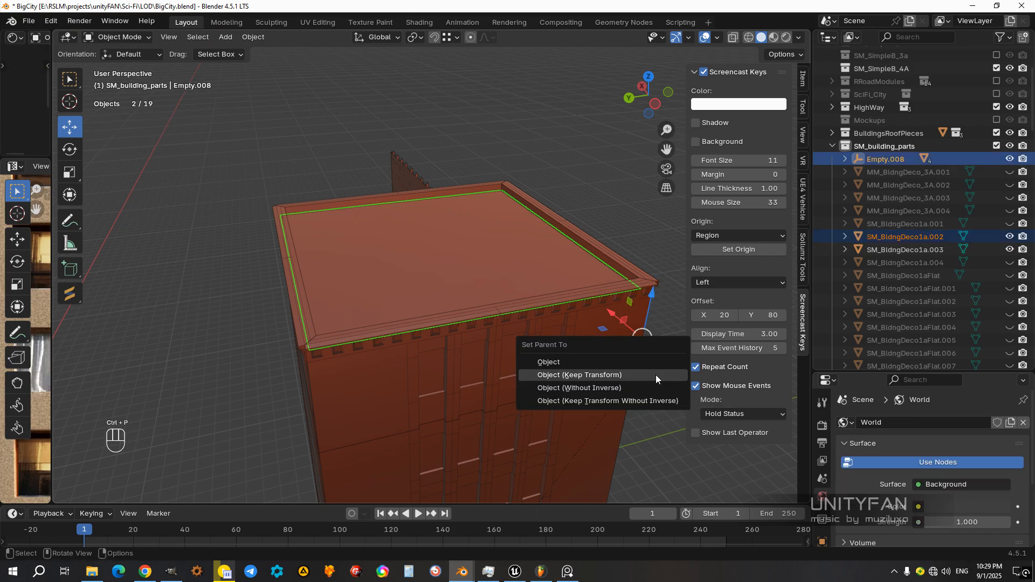
pyautogui.click(655, 375)
# Step: Inspect the building's remaining walls from all sides while alternating shading modes
pyautogui.click(596, 251)
pyautogui.moveTo(565, 300)
pyautogui.keyDown('shift'); pyautogui.mouseDown(button='middle')
pyautogui.moveTo(492, 271)
pyautogui.moveTo(490, 250)
pyautogui.mouseUp(button='middle'); pyautogui.keyUp('shift')
pyautogui.press('z')
pyautogui.moveTo(413, 253)
pyautogui.mouseDown(button='middle')
pyautogui.moveTo(505, 304)
pyautogui.moveTo(467, 287)
pyautogui.moveTo(429, 296)
pyautogui.moveTo(445, 309)
pyautogui.moveTo(469, 266)
pyautogui.moveTo(500, 257)
pyautogui.moveTo(534, 271)
pyautogui.mouseUp(button='middle')
pyautogui.press('z')
pyautogui.click(625, 273)
pyautogui.moveTo(625, 272); pyautogui.dragTo(561, 261, button='middle')
pyautogui.press('z')
pyautogui.click(493, 258)
pyautogui.moveTo(493, 258)
pyautogui.mouseDown(button='middle')
pyautogui.moveTo(455, 289)
pyautogui.moveTo(520, 248)
pyautogui.moveTo(465, 274)
pyautogui.mouseUp(button='middle')
pyautogui.press('z')
pyautogui.click(398, 279)
pyautogui.press('z')
pyautogui.click(534, 291)
pyautogui.moveTo(534, 291)
pyautogui.mouseDown(button='middle')
pyautogui.moveTo(574, 287)
pyautogui.moveTo(442, 308)
pyautogui.mouseUp(button='middle')
# Step: Open the entrance wall SM_Fndtn1d_entrance.003 for mesh editing in wireframe shading and activate Loop Cut
pyautogui.press('z')
pyautogui.click(468, 286)
pyautogui.click(554, 309)
pyautogui.moveTo(536, 306)
pyautogui.mouseDown(button='middle')
pyautogui.moveTo(547, 308)
pyautogui.moveTo(542, 300)
pyautogui.mouseUp(button='middle')
pyautogui.press('Tab')
pyautogui.moveTo(395, 319); pyautogui.dragTo(382, 321, button='middle')
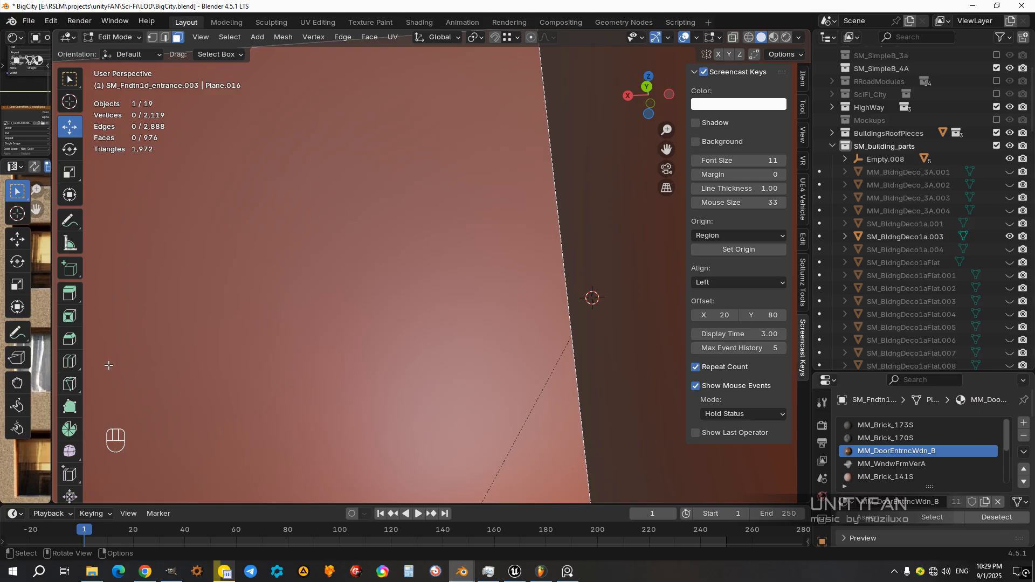
pyautogui.press('z')
pyautogui.click(426, 322)
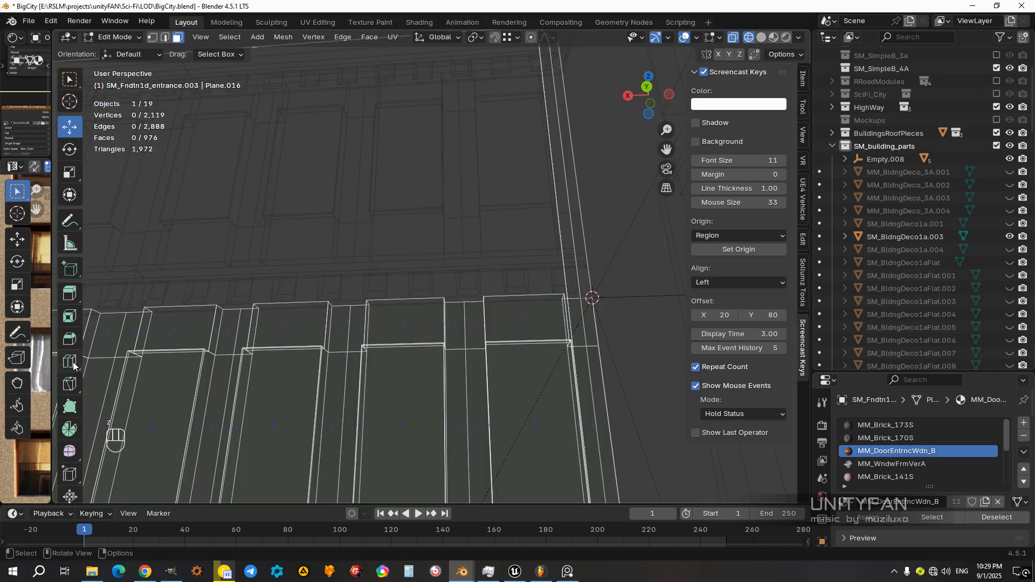
pyautogui.click(73, 366)
# Step: Try a loop cut on the narrow edge strip of the entrance wall's windowed section and undo it
pyautogui.scroll(-6, 532, 185)
pyautogui.moveTo(480, 379); pyautogui.dragTo(509, 381, button='middle')
pyautogui.moveTo(493, 400); pyautogui.dragTo(497, 297)
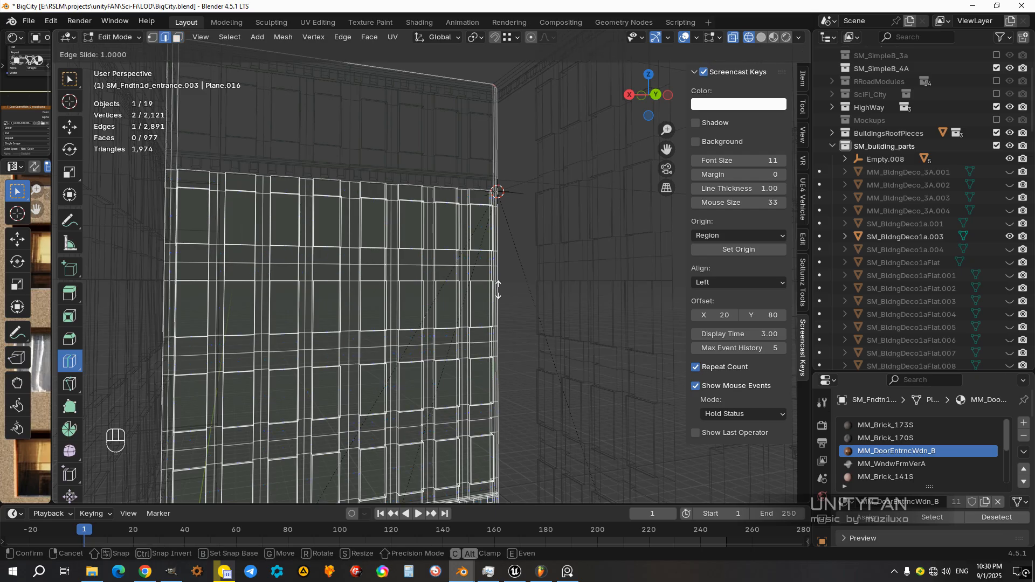
pyautogui.moveTo(498, 260); pyautogui.dragTo(499, 262)
pyautogui.moveTo(503, 385); pyautogui.dragTo(490, 420, button='middle')
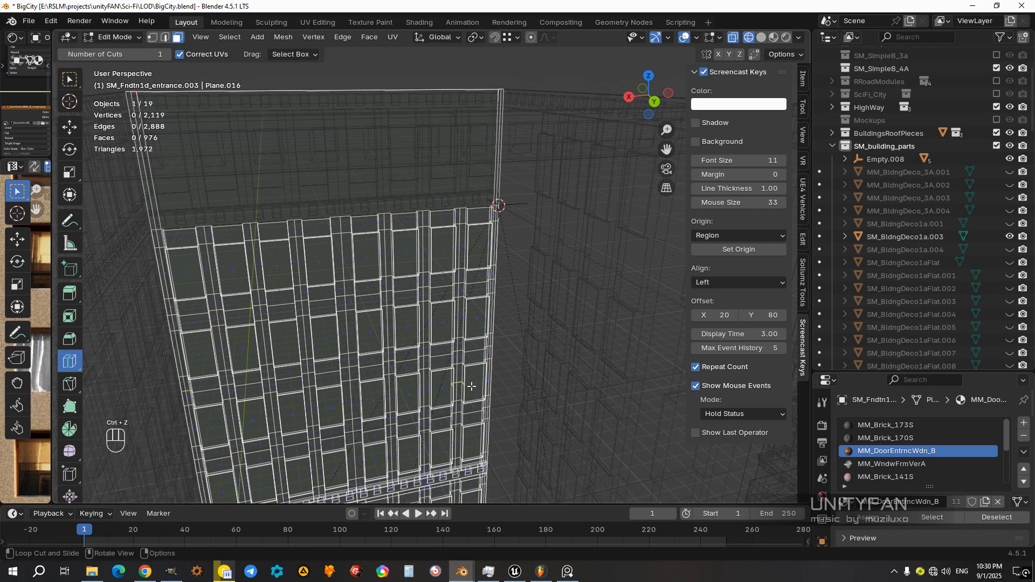
# Step: Add a horizontal loop cut across the entrance wall's plain upper panel, above the window rows
pyautogui.moveTo(497, 167); pyautogui.dragTo(497, 168)
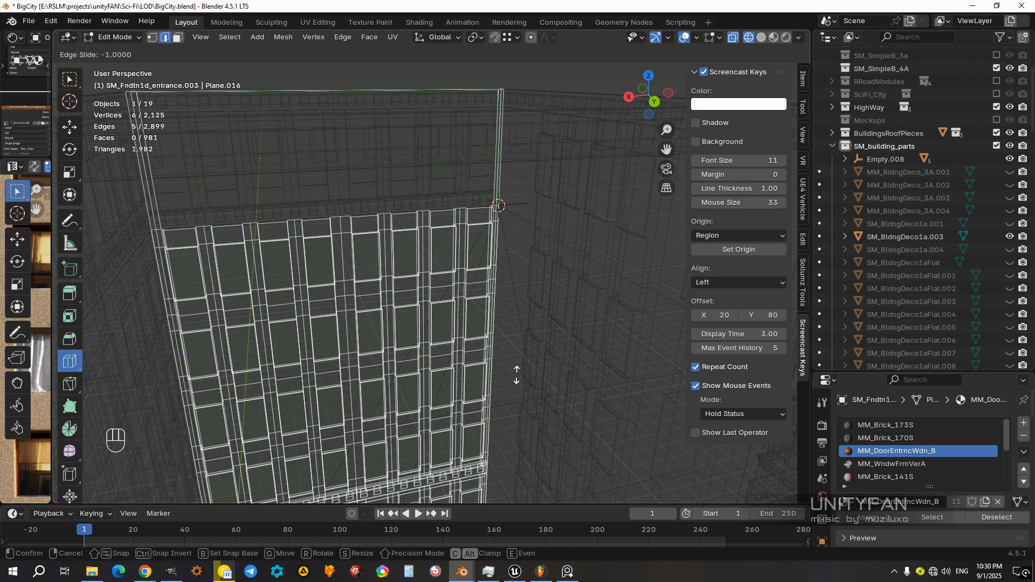
pyautogui.moveTo(541, 469); pyautogui.dragTo(541, 469)
pyautogui.moveTo(479, 324); pyautogui.dragTo(447, 316, button='middle')
pyautogui.keyDown('shift'); pyautogui.moveTo(459, 232); pyautogui.dragTo(478, 322, button='middle'); pyautogui.keyUp('shift')
pyautogui.scroll(1, 478, 322)
pyautogui.moveTo(460, 288); pyautogui.dragTo(480, 275, button='middle')
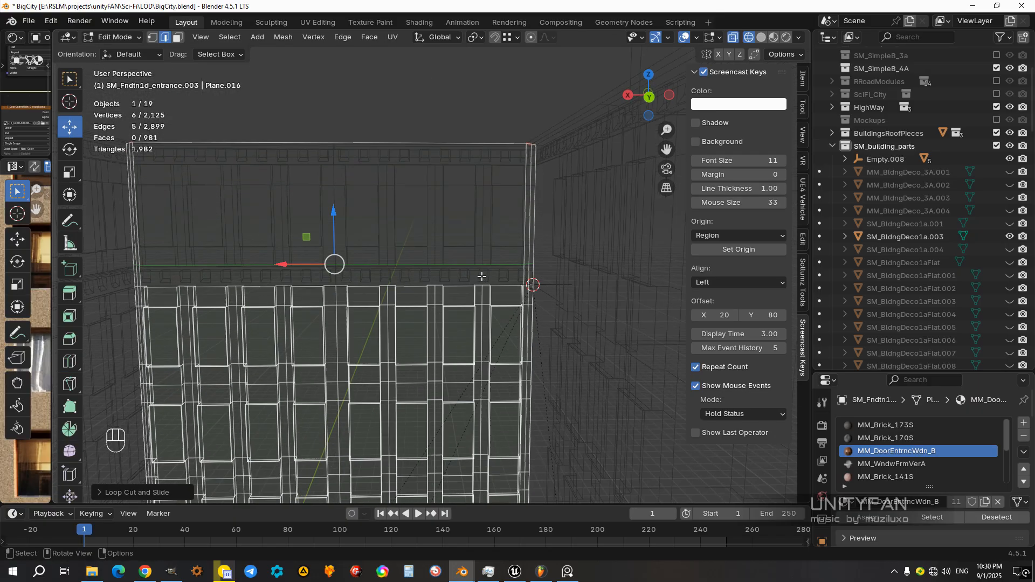
# Step: Examine the new edge loop against the cornice and corner empty while alternating shading modes
pyautogui.scroll(1, 481, 275)
pyautogui.press('z')
pyautogui.scroll(2, 593, 273)
pyautogui.moveTo(605, 296)
pyautogui.keyDown('shift'); pyautogui.mouseDown(button='middle')
pyautogui.moveTo(594, 273)
pyautogui.moveTo(379, 243)
pyautogui.moveTo(490, 270)
pyautogui.mouseUp(button='middle'); pyautogui.keyUp('shift')
pyautogui.scroll(-4, 379, 243)
pyautogui.press('z')
pyautogui.click(492, 319)
pyautogui.scroll(4, 491, 320)
pyautogui.moveTo(492, 319)
pyautogui.mouseDown(button='middle')
pyautogui.moveTo(477, 332)
pyautogui.moveTo(439, 326)
pyautogui.moveTo(486, 331)
pyautogui.mouseUp(button='middle')
pyautogui.press('z')
pyautogui.click(406, 323)
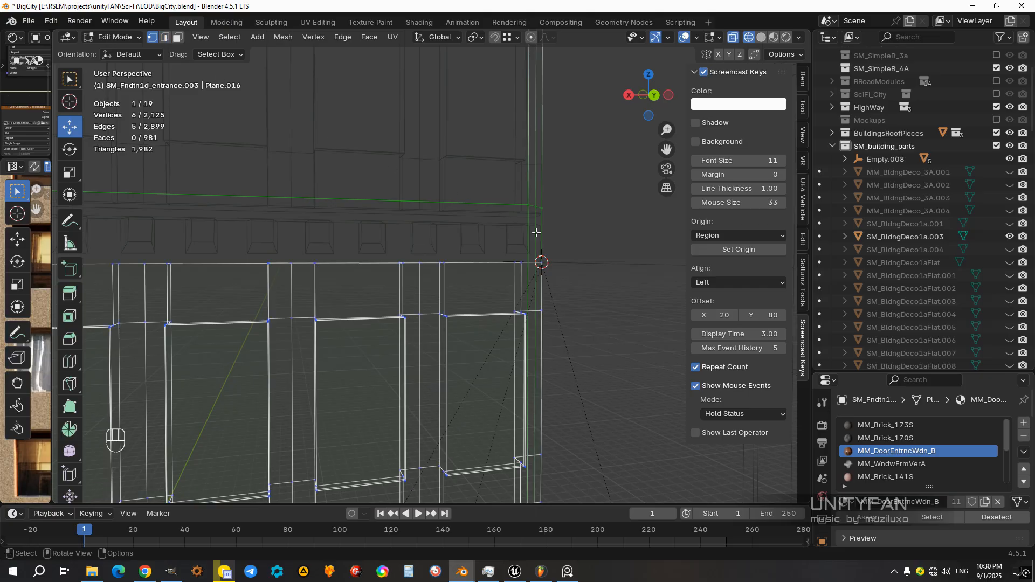
# Step: Move the entrance wall's new edge loop straight down to the top of the window section, level with Empty.008
pyautogui.moveTo(534, 233); pyautogui.dragTo(525, 237, button='middle')
pyautogui.scroll(-2, 432, 224)
pyautogui.keyDown('shift'); pyautogui.moveTo(353, 224); pyautogui.dragTo(433, 221, button='middle'); pyautogui.keyUp('shift')
pyautogui.moveTo(241, 176); pyautogui.dragTo(586, 266)
pyautogui.moveTo(561, 288); pyautogui.dragTo(456, 297, button='middle')
pyautogui.moveTo(414, 348); pyautogui.dragTo(239, 106, button='middle')
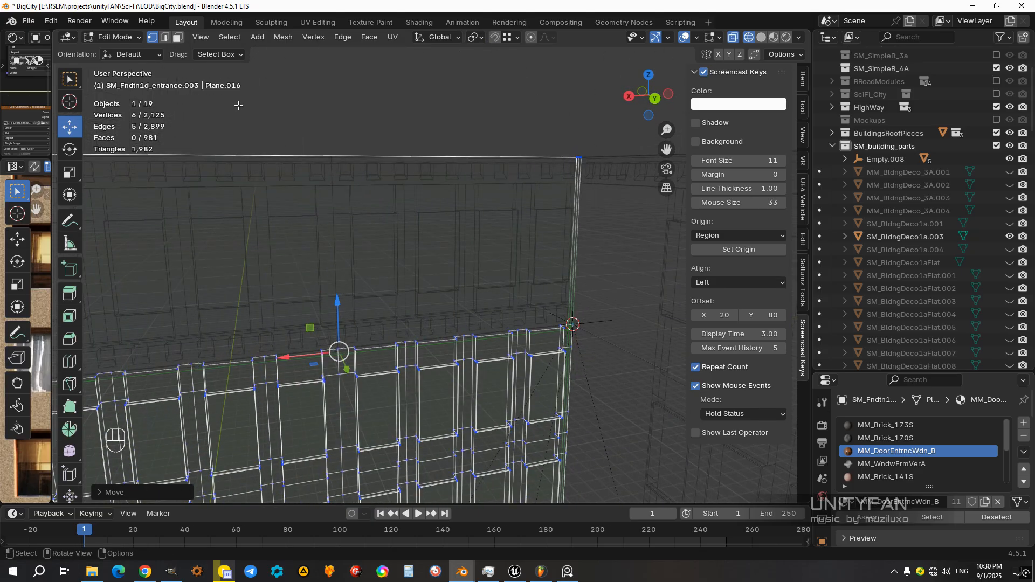
# Step: Separate the five faces of the entrance wall's upper panel into their own object and return to Object Mode
pyautogui.click(180, 38)
pyautogui.scroll(-3, 474, 287)
pyautogui.moveTo(474, 286); pyautogui.dragTo(456, 276, button='middle')
pyautogui.moveTo(549, 275); pyautogui.dragTo(180, 174)
pyautogui.moveTo(402, 254); pyautogui.dragTo(379, 235, button='middle')
pyautogui.scroll(3, 380, 253)
pyautogui.keyDown('shift'); pyautogui.moveTo(381, 273); pyautogui.dragTo(450, 254, button='middle'); pyautogui.keyUp('shift')
pyautogui.press('z')
pyautogui.moveTo(410, 302)
pyautogui.mouseDown(button='middle')
pyautogui.moveTo(435, 293)
pyautogui.moveTo(415, 306)
pyautogui.mouseUp(button='middle')
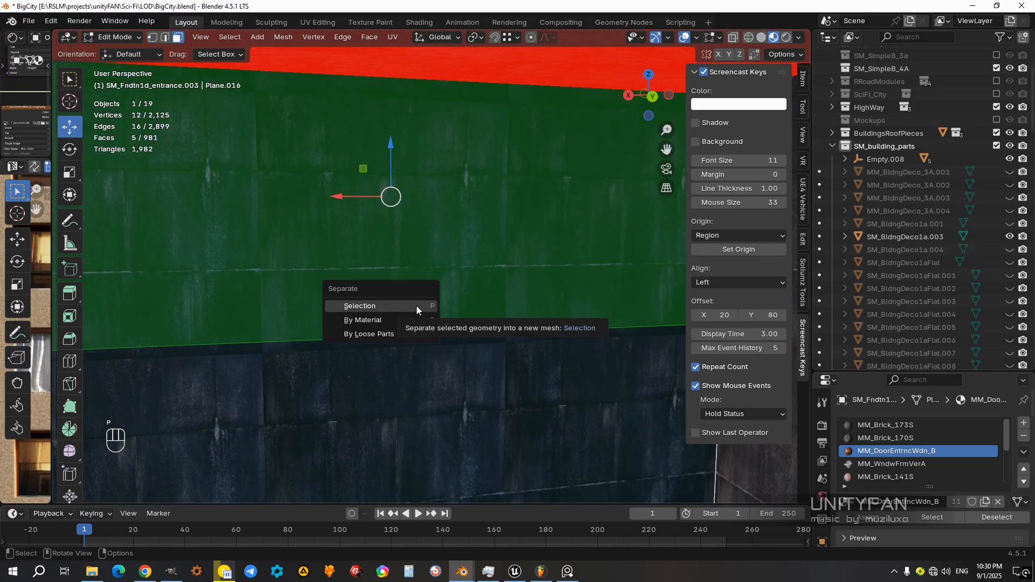
pyautogui.click(417, 306)
pyautogui.press('Tab')
# Step: Parent the entrance wall's separated upper panel to Empty.008 with Keep Transform
pyautogui.moveTo(473, 270); pyautogui.dragTo(442, 352, button='middle')
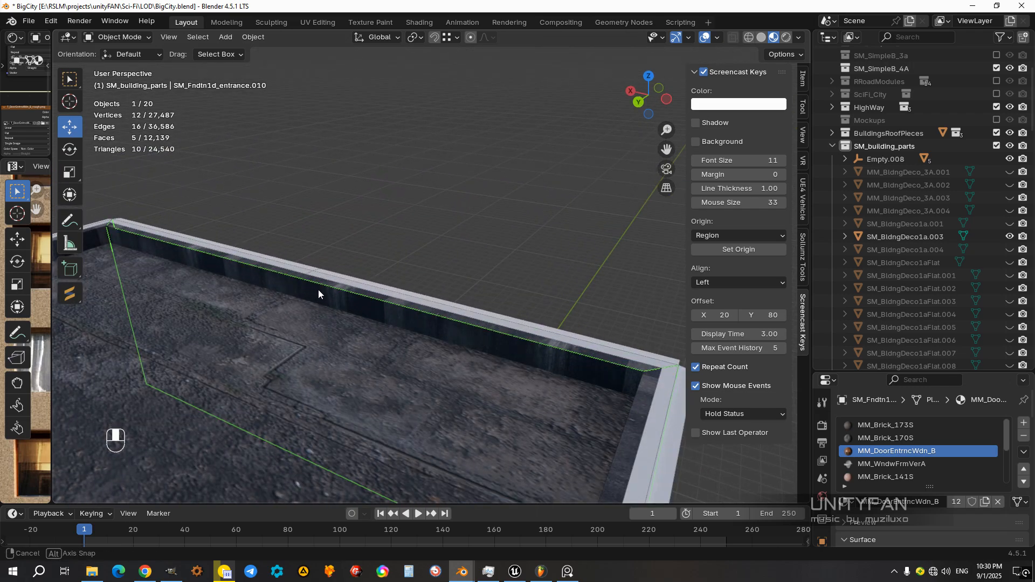
pyautogui.moveTo(318, 290); pyautogui.dragTo(435, 295, button='middle')
pyautogui.moveTo(511, 291); pyautogui.dragTo(402, 364, button='middle')
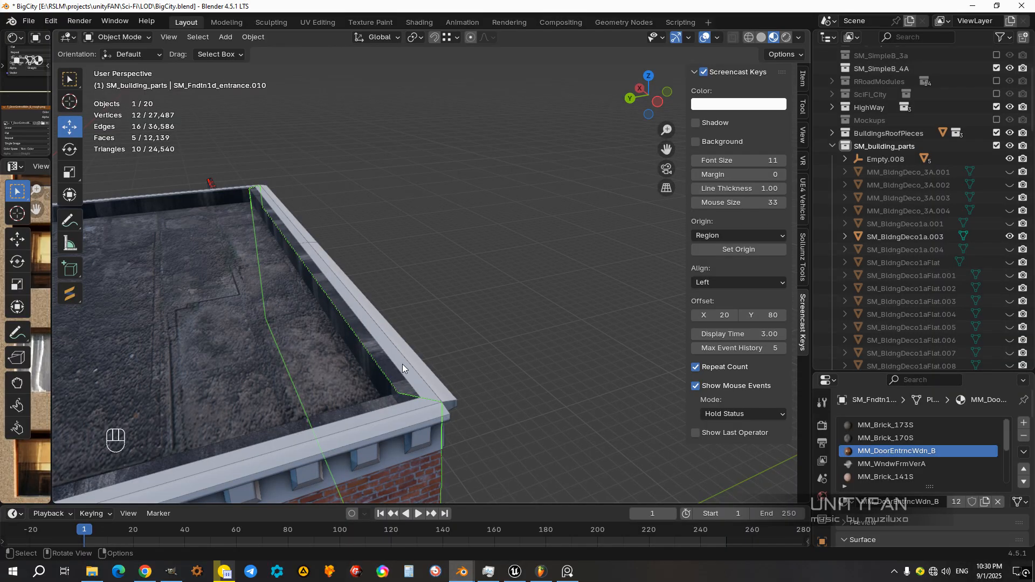
pyautogui.scroll(2, 402, 364)
pyautogui.scroll(-4, 331, 436)
pyautogui.moveTo(342, 414); pyautogui.dragTo(502, 328, button='middle')
pyautogui.keyDown('shift'); pyautogui.click(518, 334); pyautogui.keyUp('shift')
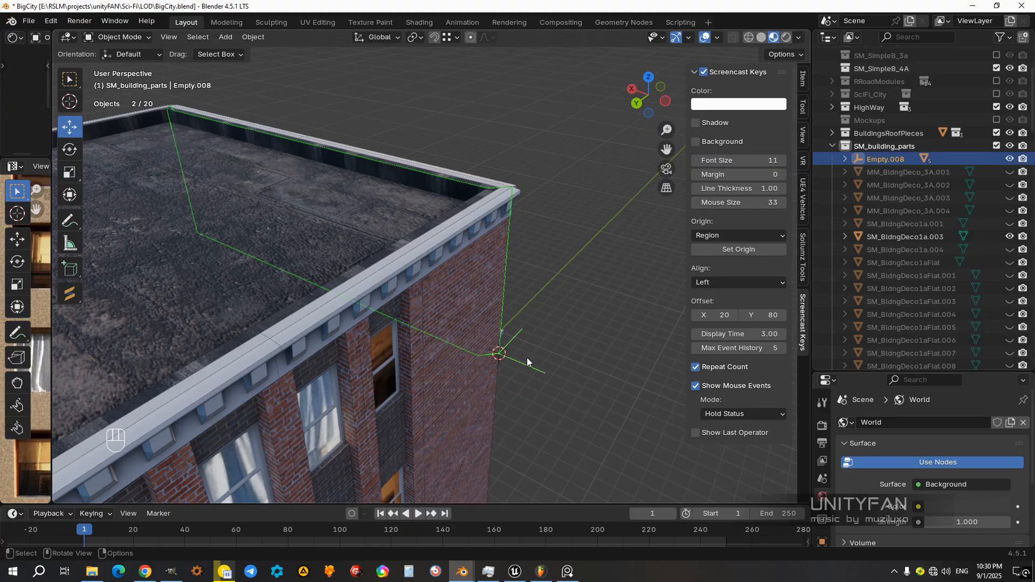
pyautogui.hotkey('ctrl', 'p')
pyautogui.click(527, 358)
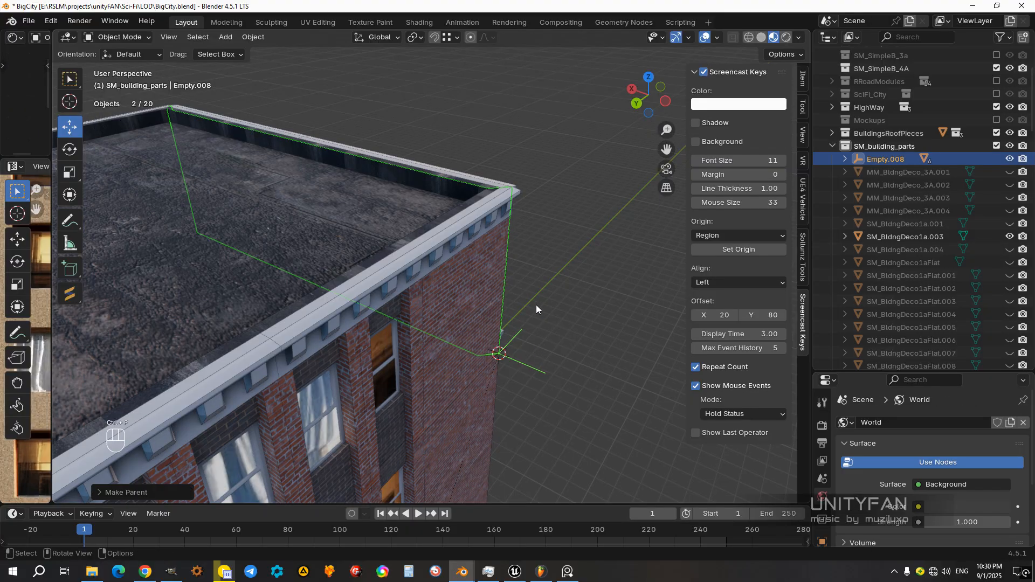
# Step: Test-move Empty.008 twice to check which top-floor pieces follow, cancelling each move
pyautogui.click(525, 330)
pyautogui.scroll(-4, 524, 345)
pyautogui.moveTo(505, 386)
pyautogui.keyDown('shift'); pyautogui.mouseDown(button='middle')
pyautogui.moveTo(526, 384)
pyautogui.moveTo(516, 369)
pyautogui.mouseUp(button='middle'); pyautogui.keyUp('shift')
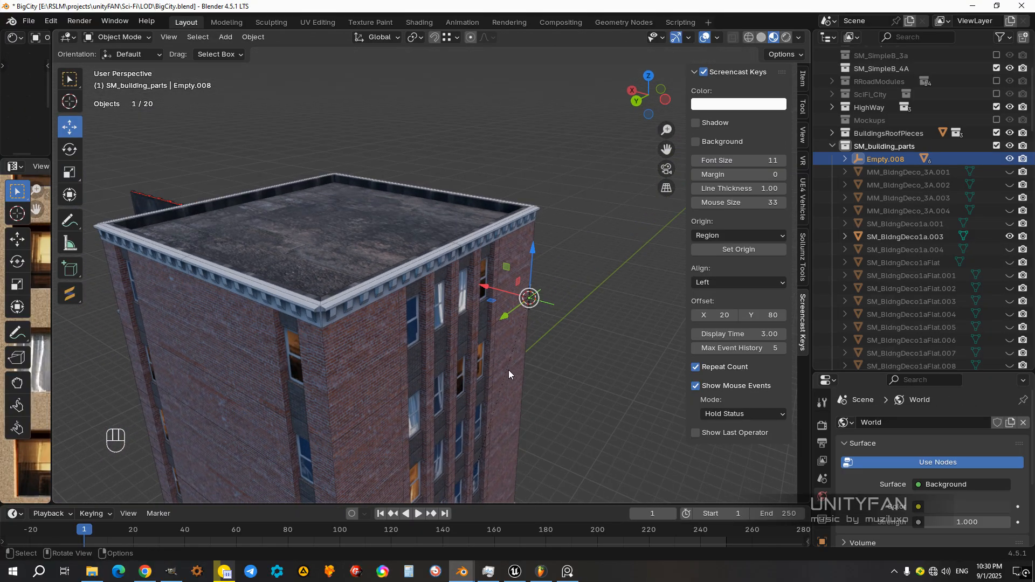
pyautogui.press('g')
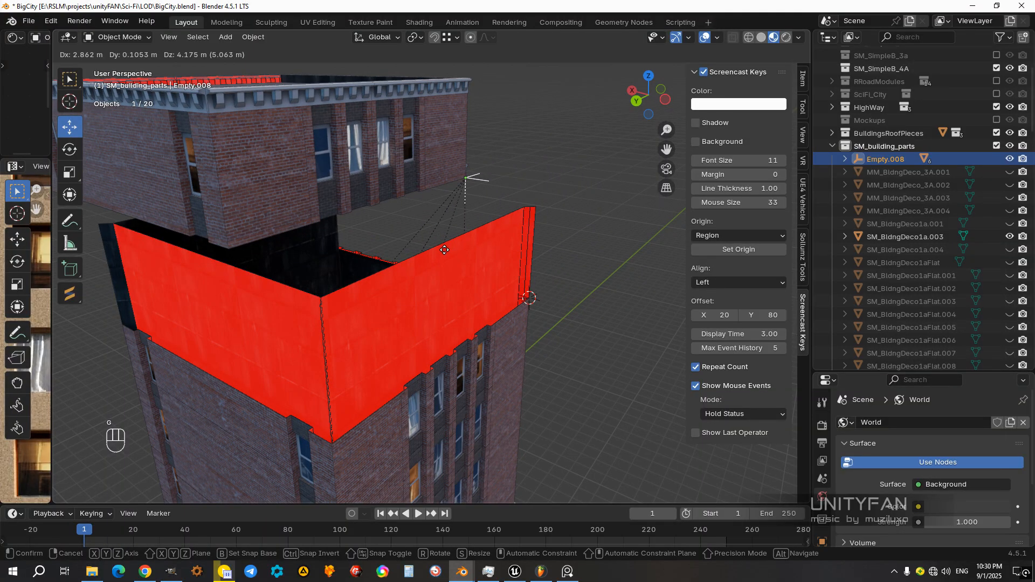
pyautogui.rightClick(446, 277)
pyautogui.moveTo(483, 296); pyautogui.dragTo(523, 307, button='middle')
pyautogui.press('g')
pyautogui.rightClick(465, 248)
# Step: Add a horizontal loop cut across side wall SM_FndtnSide1a.003's upper panel and snap it vertically to Empty.008's level
pyautogui.moveTo(464, 248); pyautogui.dragTo(397, 298, button='middle')
pyautogui.click(342, 268)
pyautogui.press('Tab')
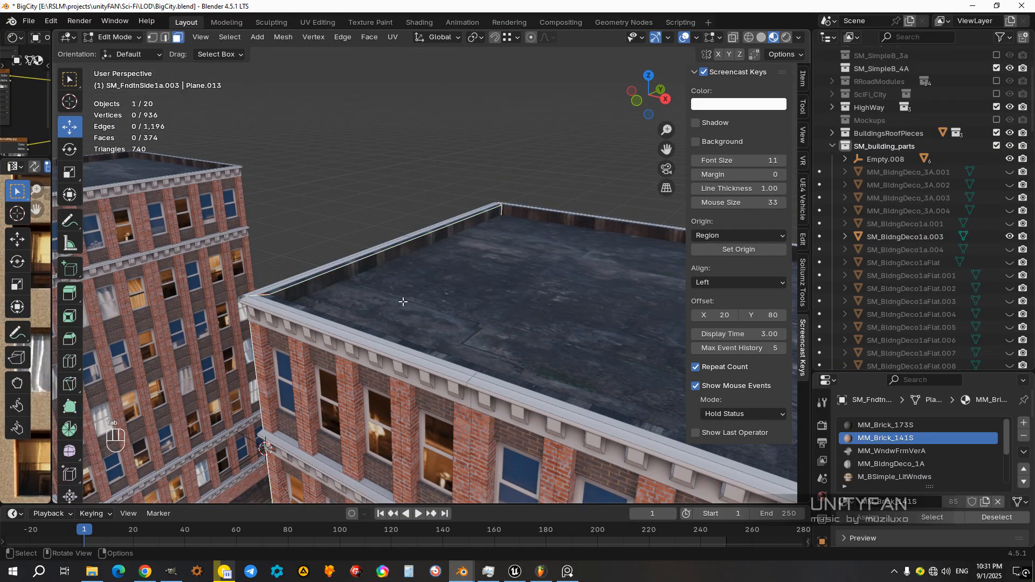
pyautogui.press('z')
pyautogui.moveTo(284, 305)
pyautogui.mouseDown(button='middle')
pyautogui.moveTo(399, 277)
pyautogui.moveTo(432, 325)
pyautogui.mouseUp(button='middle')
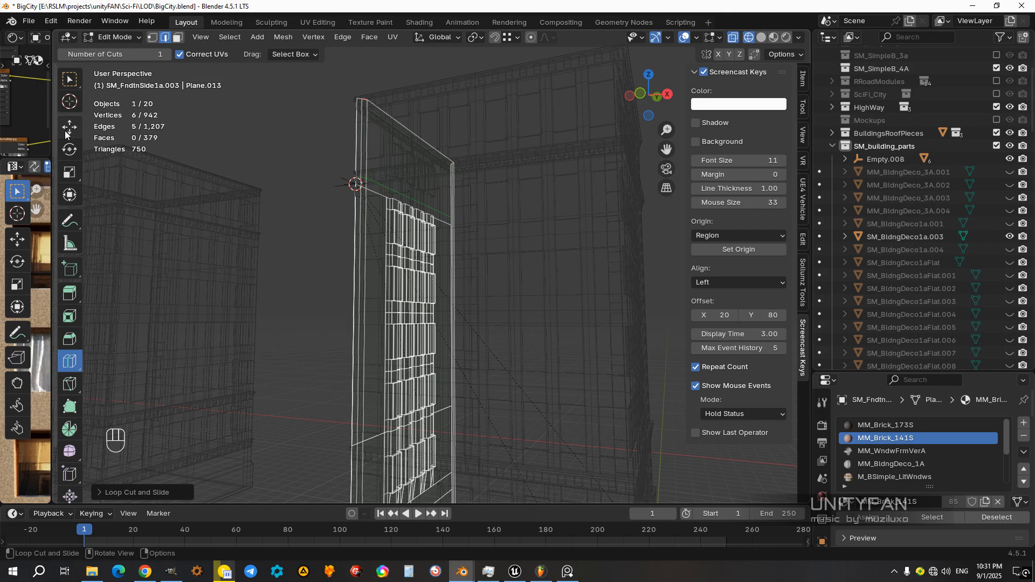
pyautogui.scroll(6, 484, 273)
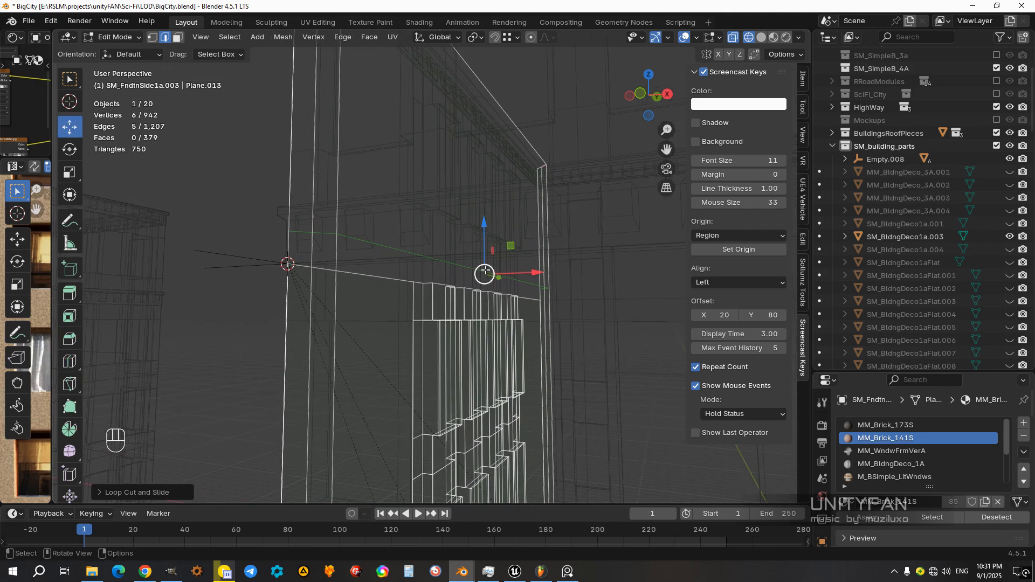
pyautogui.moveTo(486, 223); pyautogui.dragTo(294, 265)
# Step: Separate the five upper-panel faces of SM_FndtnSide1a.003 into their own object and return to Object Mode
pyautogui.scroll(-3, 335, 282)
pyautogui.moveTo(335, 282); pyautogui.dragTo(327, 286, button='middle')
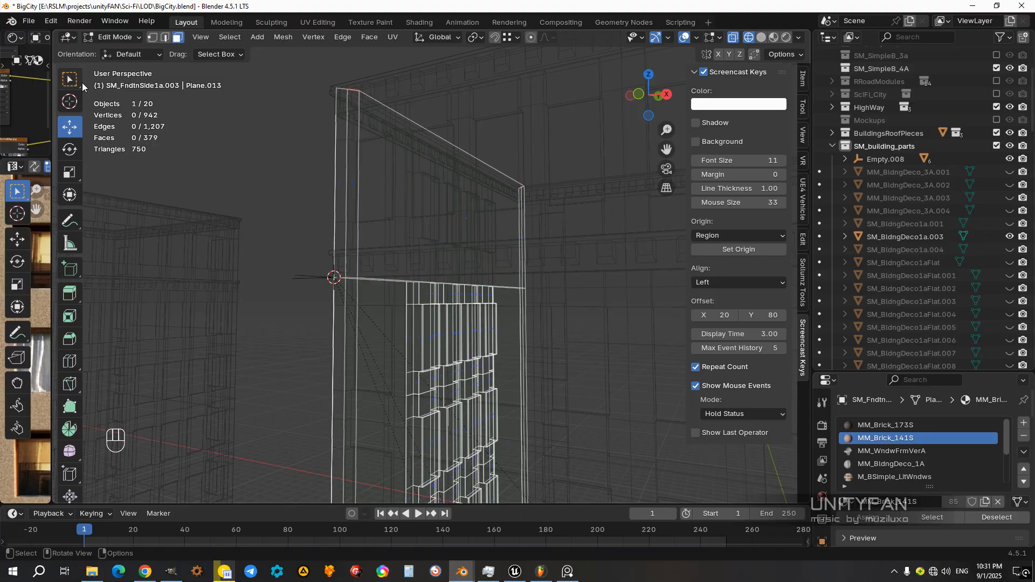
pyautogui.moveTo(404, 208); pyautogui.dragTo(552, 281, button='middle')
pyautogui.moveTo(304, 148); pyautogui.dragTo(435, 235, button='middle')
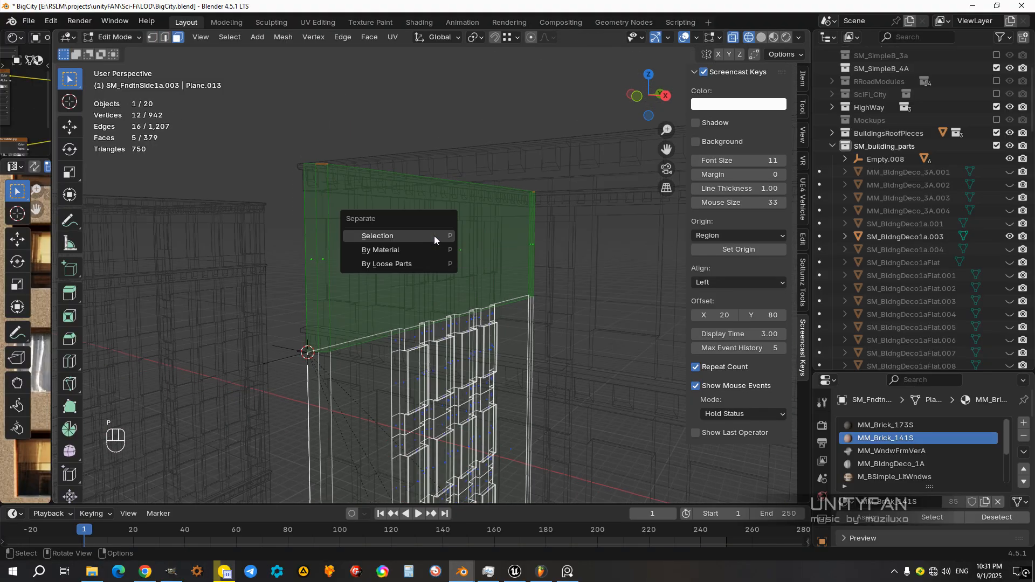
pyautogui.click(434, 235)
pyautogui.press('z')
pyautogui.moveTo(501, 276); pyautogui.dragTo(394, 267, button='middle')
pyautogui.scroll(4, 394, 266)
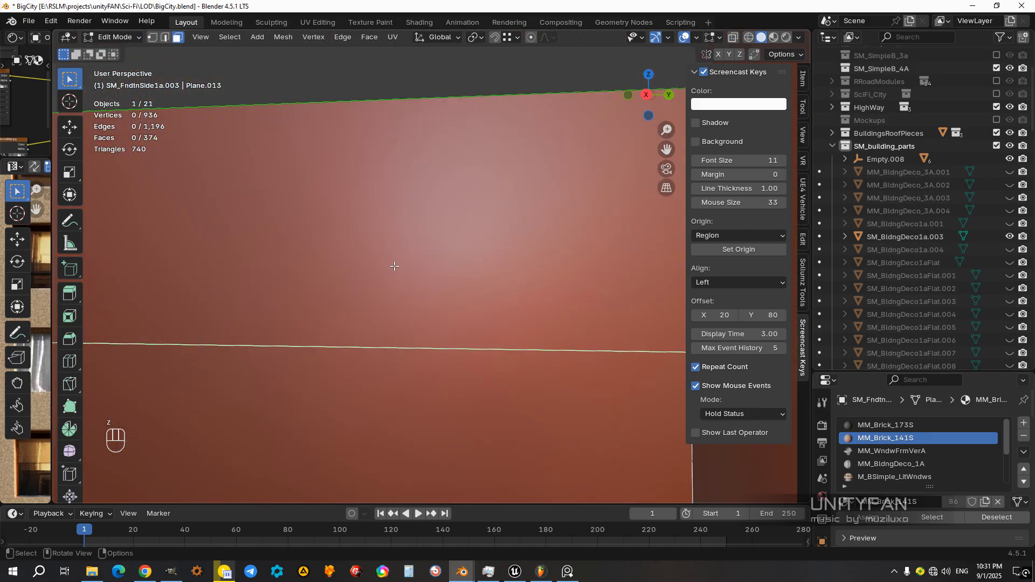
pyautogui.press('Tab')
# Step: Parent the separated upper panel of SM_FndtnSide1a.003 to Empty.008 with Keep Transform
pyautogui.click(355, 269)
pyautogui.scroll(-5, 307, 276)
pyautogui.moveTo(307, 276); pyautogui.dragTo(387, 274, button='middle')
pyautogui.keyDown('shift'); pyautogui.click(355, 299); pyautogui.keyUp('shift')
pyautogui.hotkey('ctrl', 'p')
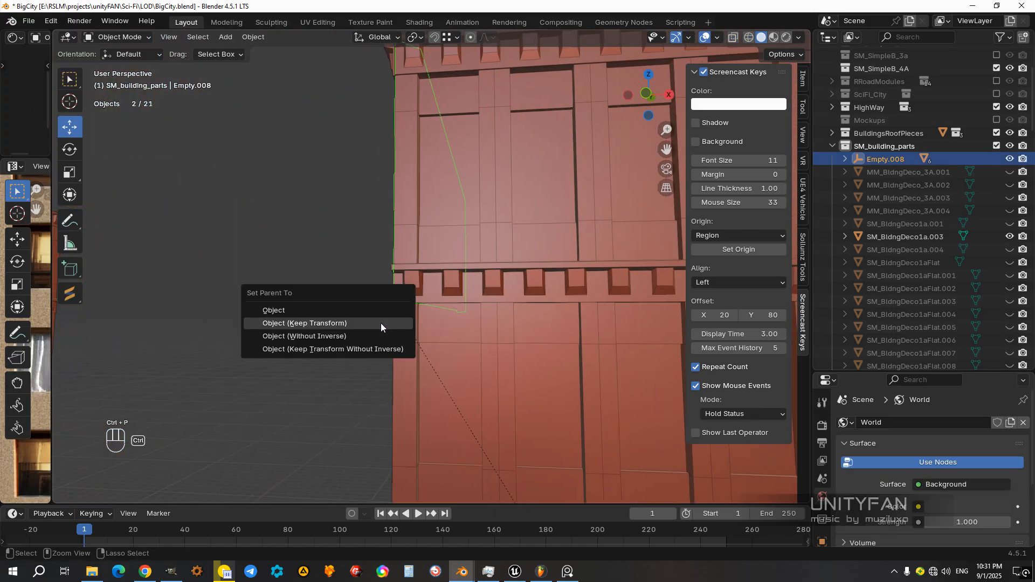
pyautogui.click(381, 322)
# Step: Test-move Empty.008 upward to check that the side panel follows, and undo the move
pyautogui.click(357, 308)
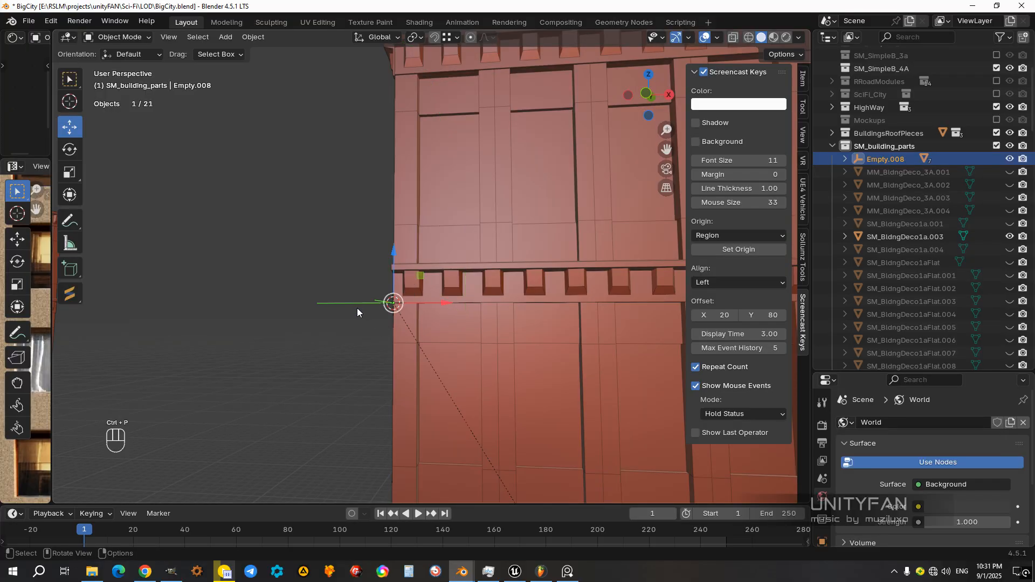
pyautogui.scroll(-4, 358, 334)
pyautogui.moveTo(360, 354); pyautogui.dragTo(425, 325, button='middle')
pyautogui.moveTo(426, 329); pyautogui.dragTo(404, 192)
pyautogui.hotkey('ctrl', 'z')
# Step: Select side wall SM_FndtnSide1a.007 and examine its upper section while alternating shading modes
pyautogui.moveTo(480, 290); pyautogui.dragTo(358, 243, button='middle')
pyautogui.press('z')
pyautogui.scroll(3, 423, 263)
pyautogui.scroll(2, 383, 220)
pyautogui.press('z')
pyautogui.click(425, 207)
pyautogui.press('z')
pyautogui.scroll(-2, 354, 244)
pyautogui.press('z')
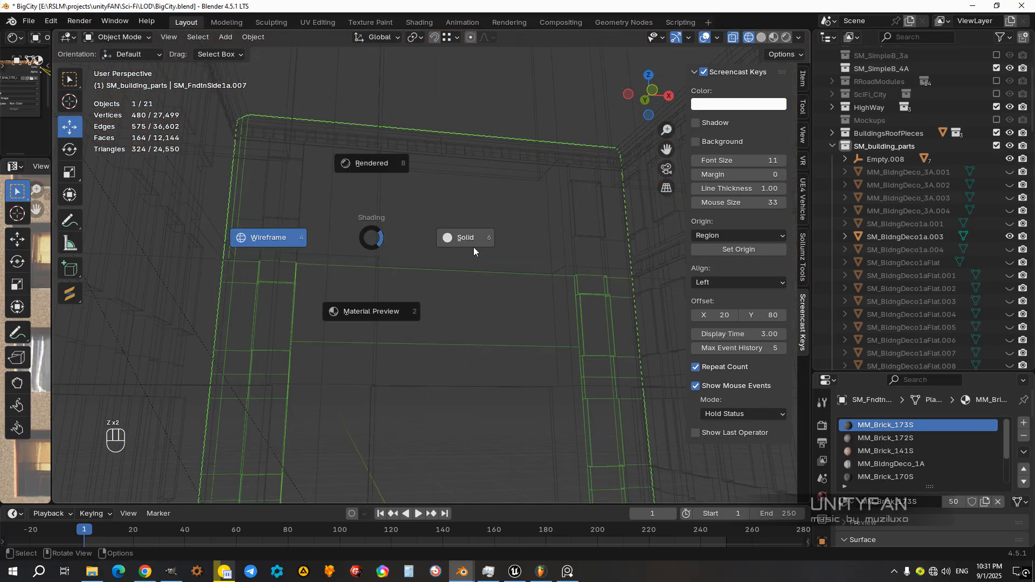
pyautogui.moveTo(415, 261)
pyautogui.mouseDown(button='middle')
pyautogui.moveTo(372, 283)
pyautogui.moveTo(450, 248)
pyautogui.moveTo(410, 309)
pyautogui.moveTo(445, 377)
pyautogui.moveTo(455, 348)
pyautogui.moveTo(446, 282)
pyautogui.moveTo(408, 282)
pyautogui.moveTo(416, 266)
pyautogui.mouseUp(button='middle')
# Step: Add a horizontal loop cut across the plain upper panel of SM_FndtnSide1a.007 in wireframe shading
pyautogui.scroll(-3, 422, 275)
pyautogui.scroll(-2, 455, 348)
pyautogui.press('Tab')
pyautogui.press('z')
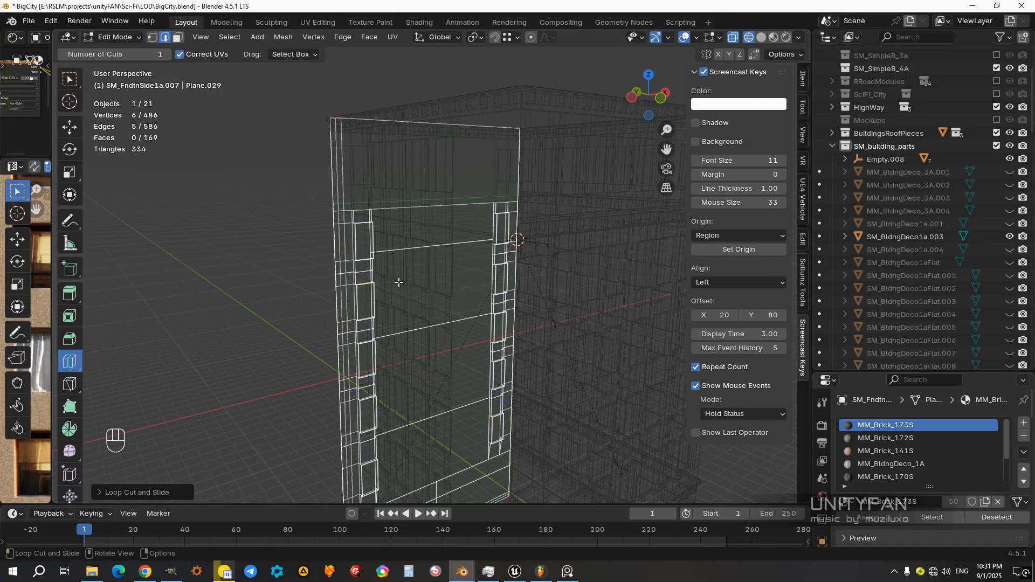
pyautogui.moveTo(403, 212)
pyautogui.keyDown('shift'); pyautogui.mouseDown(button='middle')
pyautogui.moveTo(428, 263)
pyautogui.moveTo(414, 202)
pyautogui.moveTo(389, 250)
pyautogui.moveTo(418, 242)
pyautogui.moveTo(409, 226)
pyautogui.mouseUp(button='middle'); pyautogui.keyUp('shift')
# Step: Snap the new edge loop of SM_FndtnSide1a.007 vertically down to the top of its window section
pyautogui.scroll(4, 427, 263)
pyautogui.press('z')
pyautogui.press('z')
pyautogui.keyDown('shift'); pyautogui.moveTo(498, 189); pyautogui.dragTo(485, 208, button='middle'); pyautogui.keyUp('shift')
pyautogui.moveTo(516, 182); pyautogui.dragTo(272, 288)
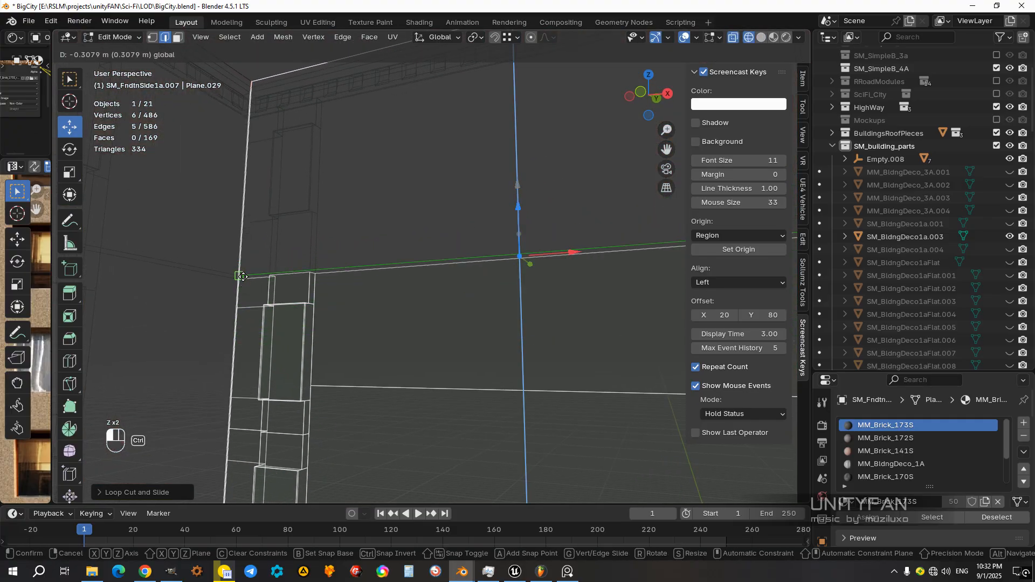
# Step: Separate the five upper-panel faces of SM_FndtnSide1a.007 into their own object
pyautogui.moveTo(351, 269); pyautogui.dragTo(214, 83, button='middle')
pyautogui.click(180, 40)
pyautogui.scroll(-2, 467, 252)
pyautogui.keyDown('shift'); pyautogui.moveTo(467, 252); pyautogui.dragTo(472, 262, button='middle'); pyautogui.keyUp('shift')
pyautogui.moveTo(557, 278); pyautogui.dragTo(251, 168)
pyautogui.moveTo(432, 248); pyautogui.dragTo(380, 263, button='middle')
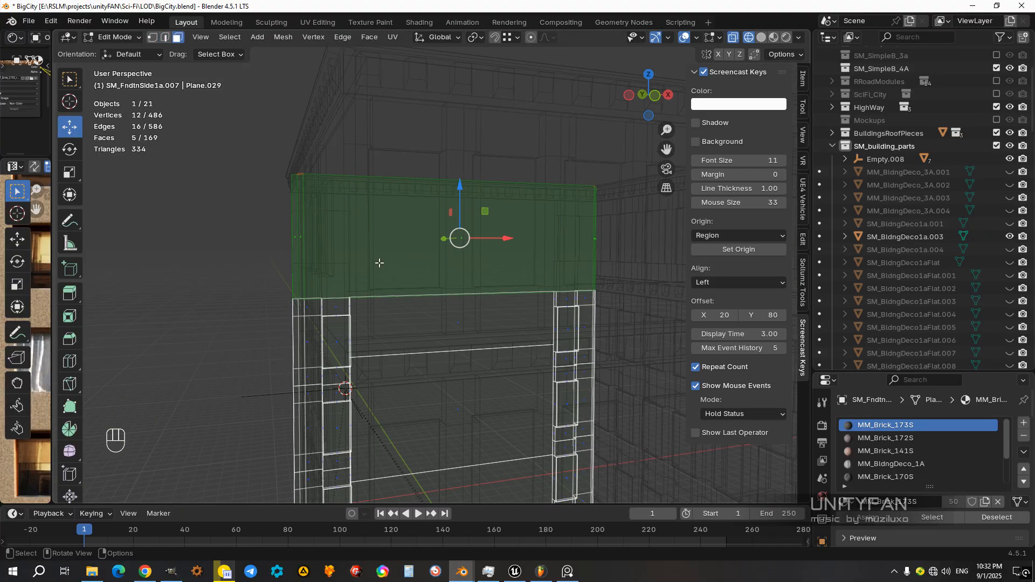
pyautogui.press('p')
pyautogui.click(380, 263)
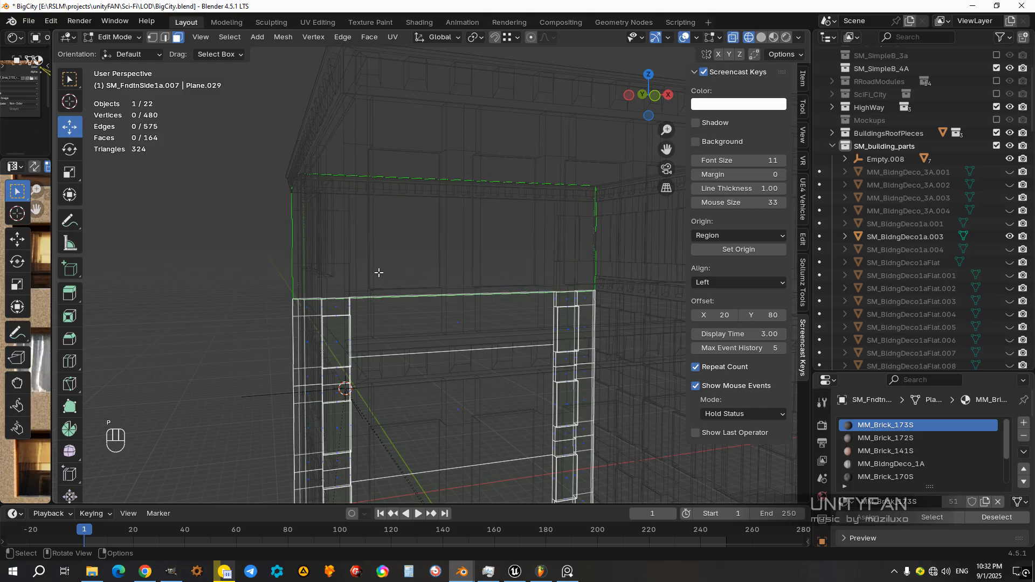
# Step: Return to Object Mode and parent the separated panel SM_FndtnSide1a.014 to Empty.008 with Keep Transform
pyautogui.hotkey('shift', 'z')
pyautogui.moveTo(380, 273)
pyautogui.mouseDown(button='middle')
pyautogui.moveTo(450, 264)
pyautogui.moveTo(421, 259)
pyautogui.mouseUp(button='middle')
pyautogui.press('Tab')
pyautogui.scroll(-6, 420, 258)
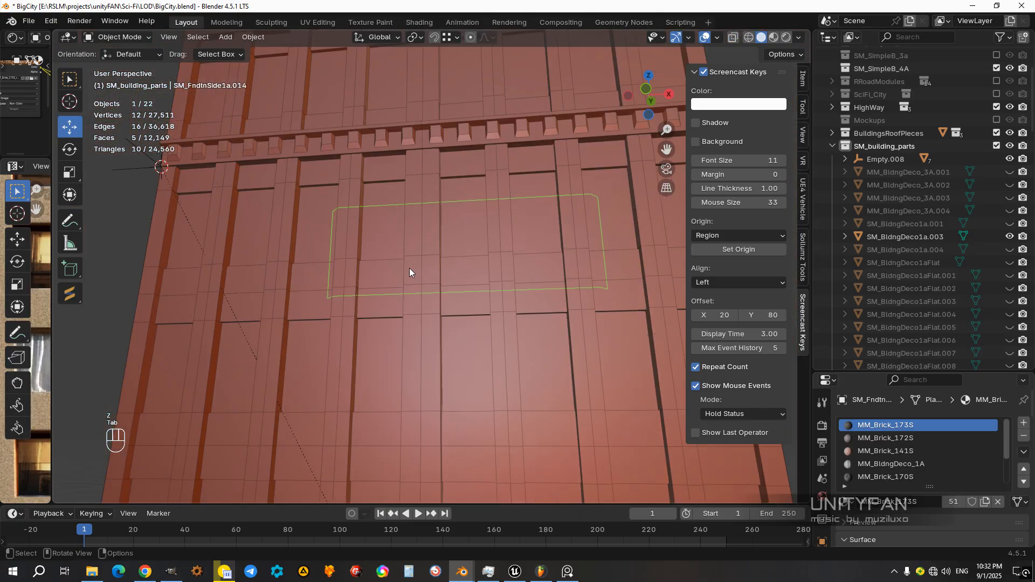
pyautogui.scroll(5, 383, 286)
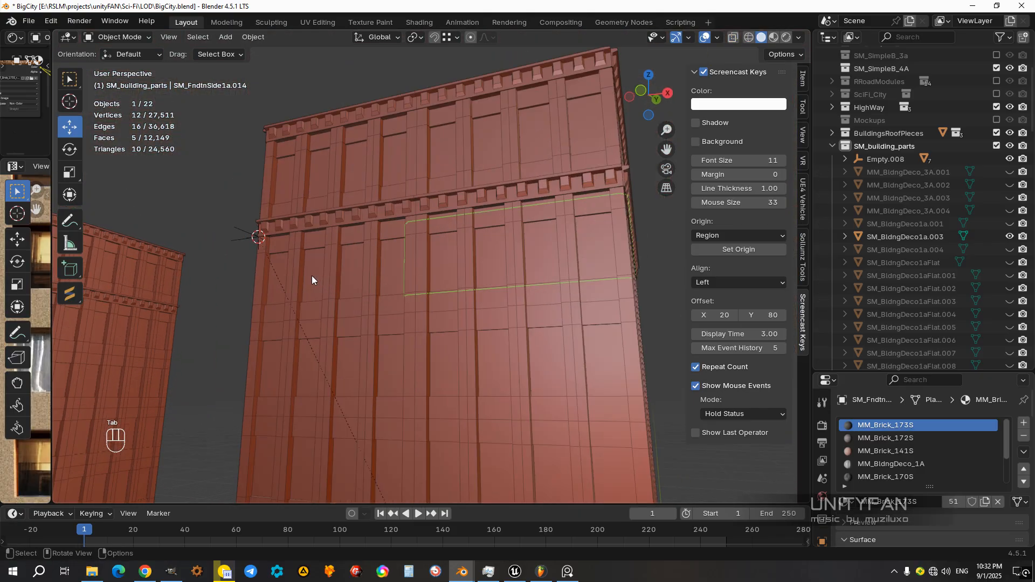
pyautogui.keyDown('shift'); pyautogui.click(241, 242); pyautogui.keyUp('shift')
pyautogui.hotkey('ctrl', 'p')
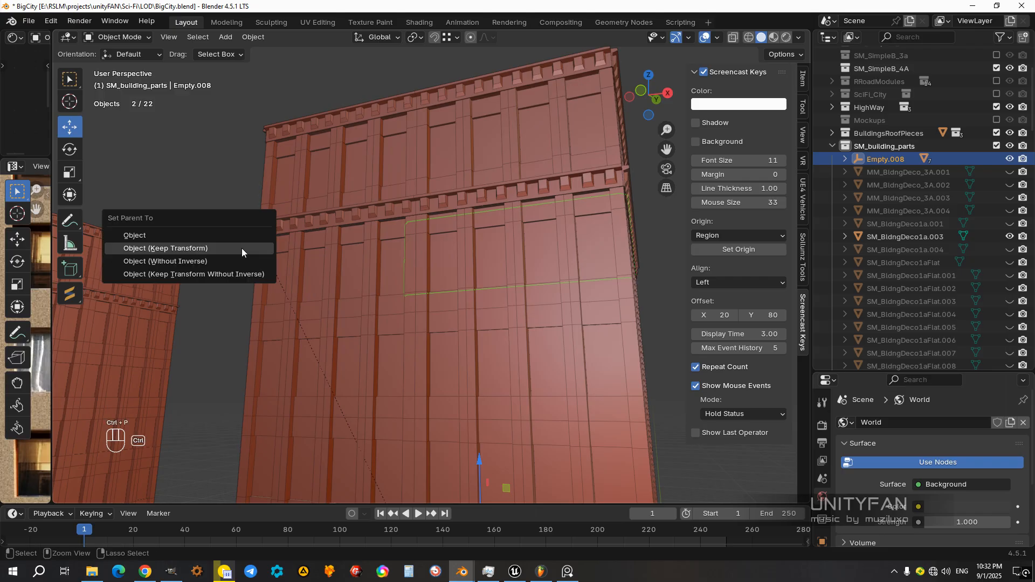
pyautogui.click(241, 248)
# Step: Open wall SM_Fndtn1c.001 for mesh editing in wireframe and add a horizontal loop cut across its upper panel
pyautogui.moveTo(446, 322); pyautogui.dragTo(590, 353, button='middle')
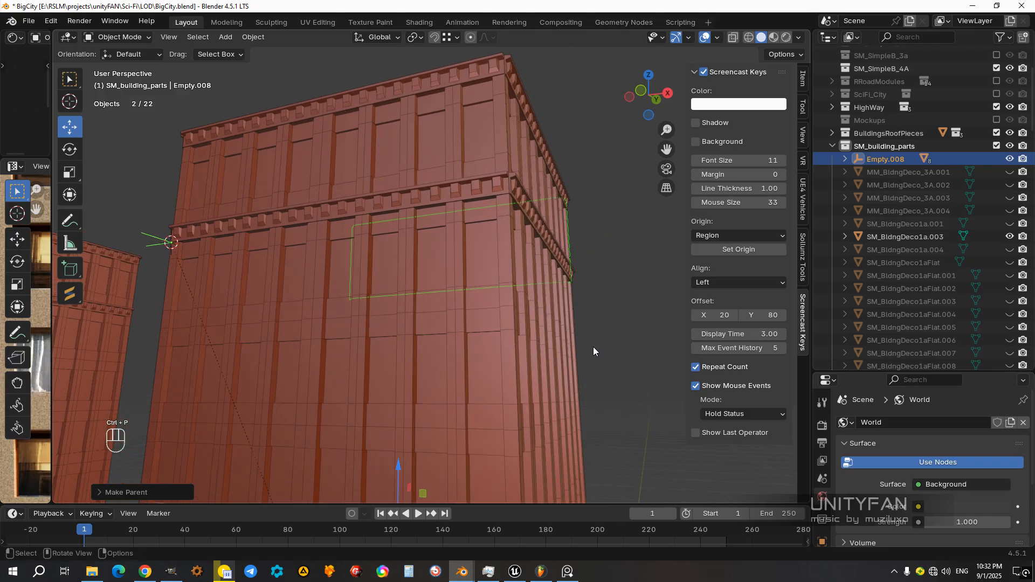
pyautogui.moveTo(517, 300); pyautogui.dragTo(477, 290, button='middle')
pyautogui.scroll(4, 391, 290)
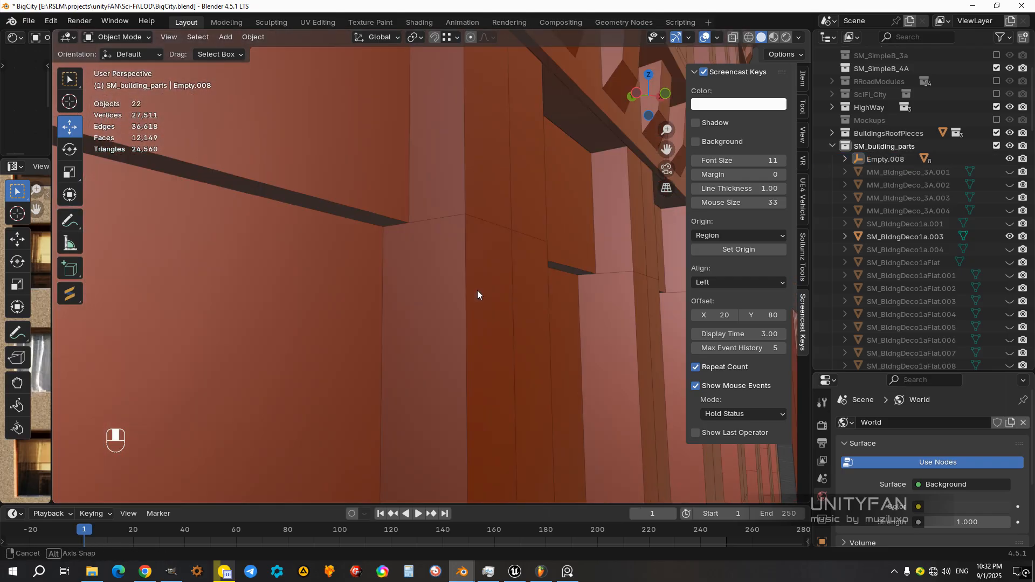
pyautogui.scroll(3, 479, 264)
pyautogui.click(434, 260)
pyautogui.scroll(-3, 435, 292)
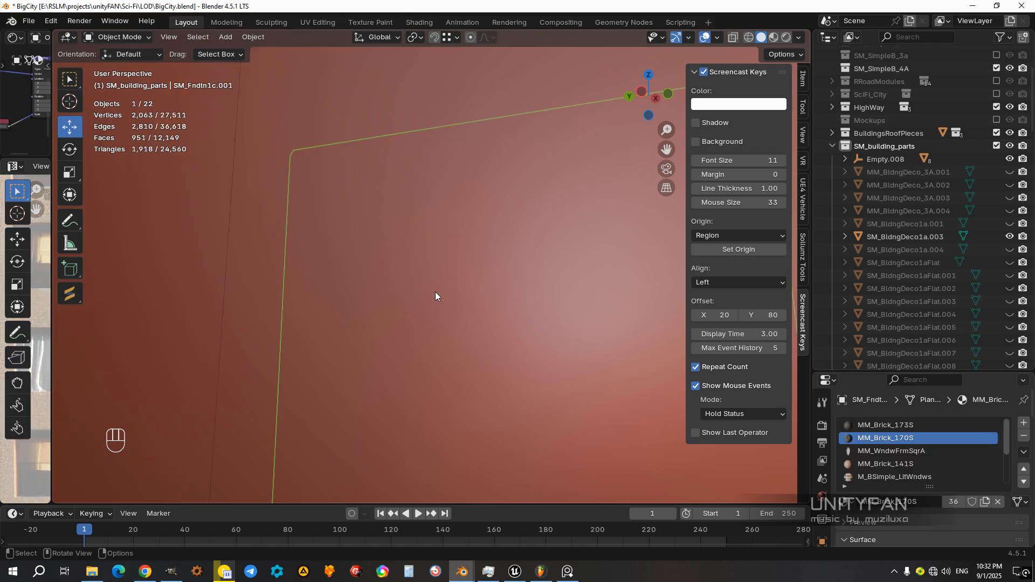
pyautogui.press('Tab')
pyautogui.press('z')
pyautogui.click(337, 291)
pyautogui.scroll(-4, 396, 294)
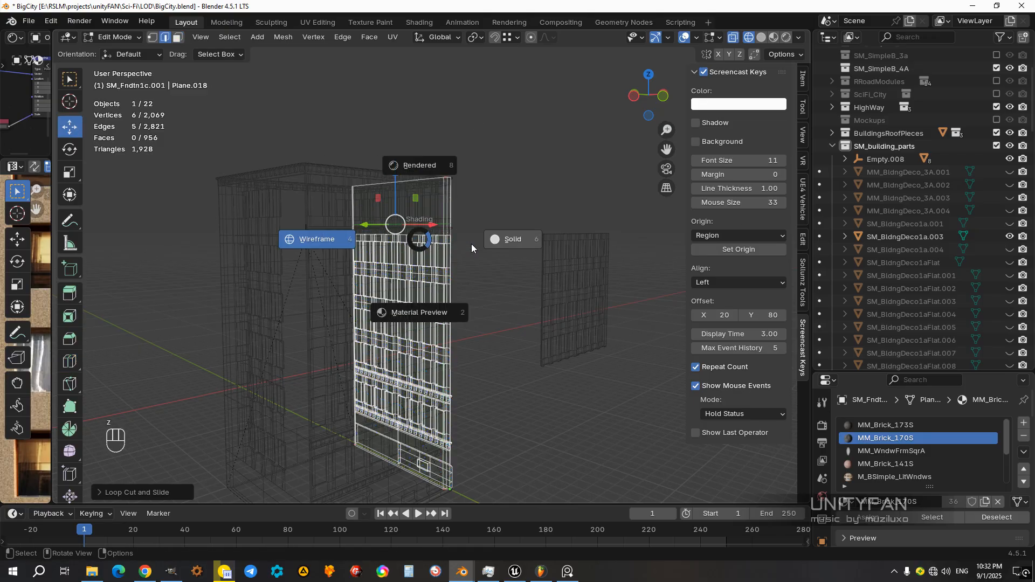
# Step: Snap the new edge loop of SM_Fndtn1c.001 vertically down to the top of its window section
pyautogui.click(478, 241)
pyautogui.scroll(3, 506, 229)
pyautogui.moveTo(506, 229)
pyautogui.keyDown('shift'); pyautogui.mouseDown(button='middle')
pyautogui.moveTo(497, 322)
pyautogui.moveTo(373, 331)
pyautogui.moveTo(455, 303)
pyautogui.moveTo(409, 321)
pyautogui.moveTo(481, 321)
pyautogui.moveTo(448, 316)
pyautogui.moveTo(458, 316)
pyautogui.mouseUp(button='middle'); pyautogui.keyUp('shift')
pyautogui.scroll(2, 496, 321)
pyautogui.press('z')
pyautogui.click(440, 324)
pyautogui.press('z')
pyautogui.click(491, 319)
pyautogui.moveTo(457, 316)
pyautogui.keyDown('shift'); pyautogui.mouseDown(button='middle')
pyautogui.moveTo(522, 296)
pyautogui.moveTo(596, 298)
pyautogui.moveTo(487, 280)
pyautogui.mouseUp(button='middle'); pyautogui.keyUp('shift')
pyautogui.scroll(2, 522, 296)
pyautogui.press('z')
pyautogui.click(403, 280)
pyautogui.scroll(2, 399, 279)
pyautogui.moveTo(407, 272); pyautogui.dragTo(410, 270, button='middle')
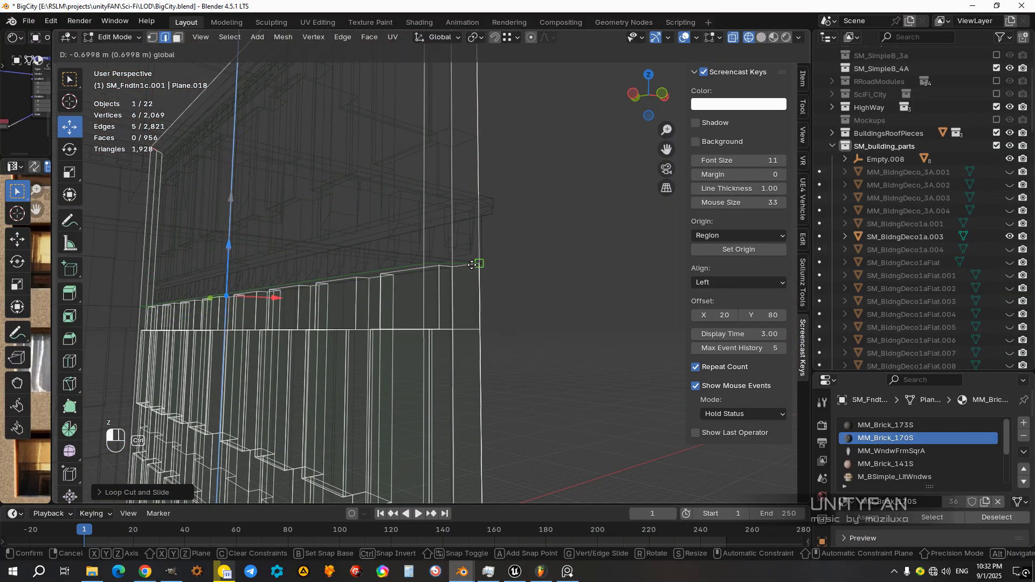
pyautogui.keyDown('ctrl'); pyautogui.moveTo(472, 264); pyautogui.dragTo(473, 265); pyautogui.keyUp('ctrl')
# Step: Separate the five upper-panel faces of SM_Fndtn1c.001 into their own object
pyautogui.scroll(-3, 470, 265)
pyautogui.moveTo(466, 264); pyautogui.dragTo(523, 264, button='middle')
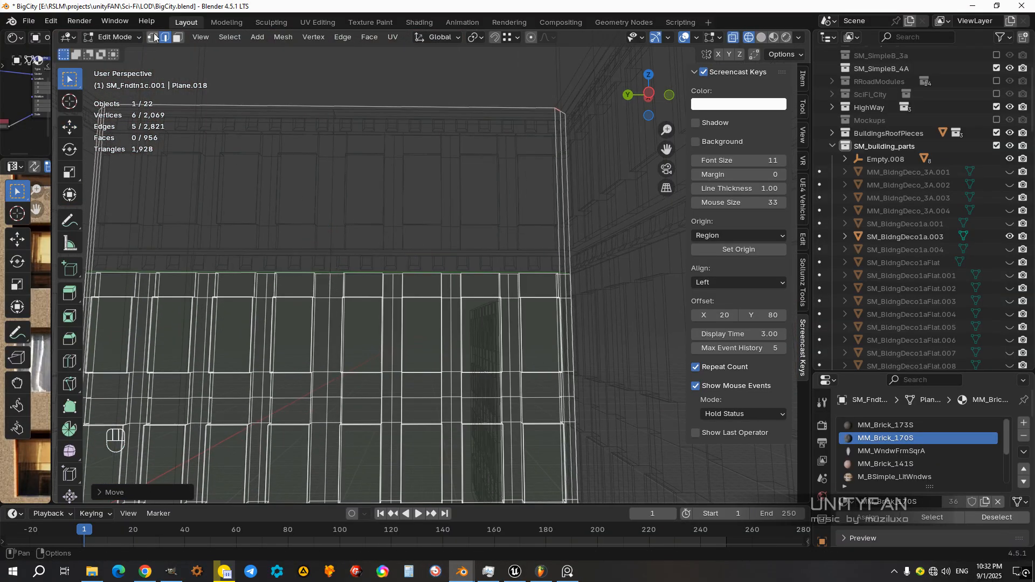
pyautogui.keyDown('shift'); pyautogui.moveTo(340, 238); pyautogui.dragTo(442, 271, button='middle'); pyautogui.keyUp('shift')
pyautogui.scroll(-1, 490, 274)
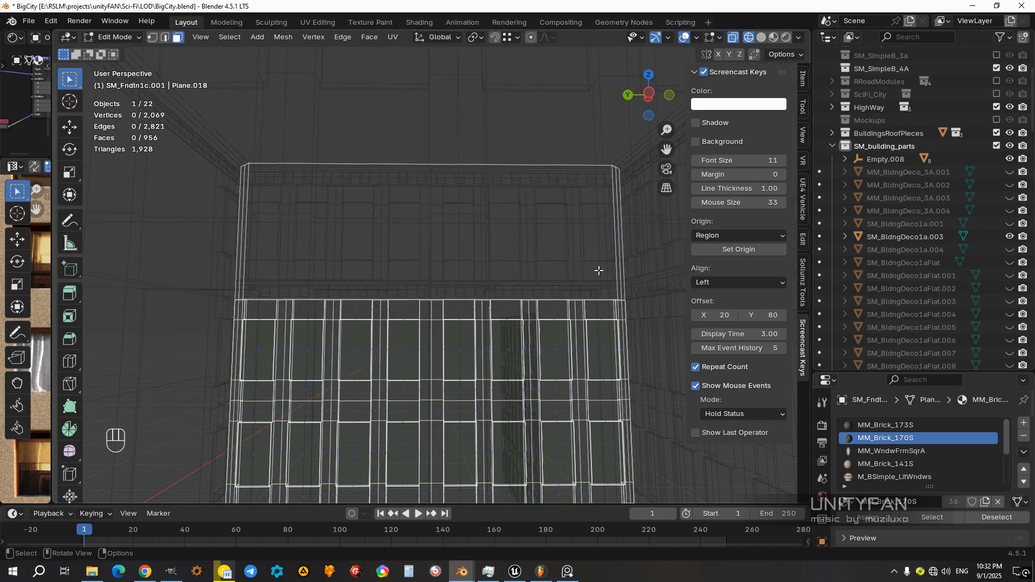
pyautogui.moveTo(637, 269); pyautogui.dragTo(172, 165)
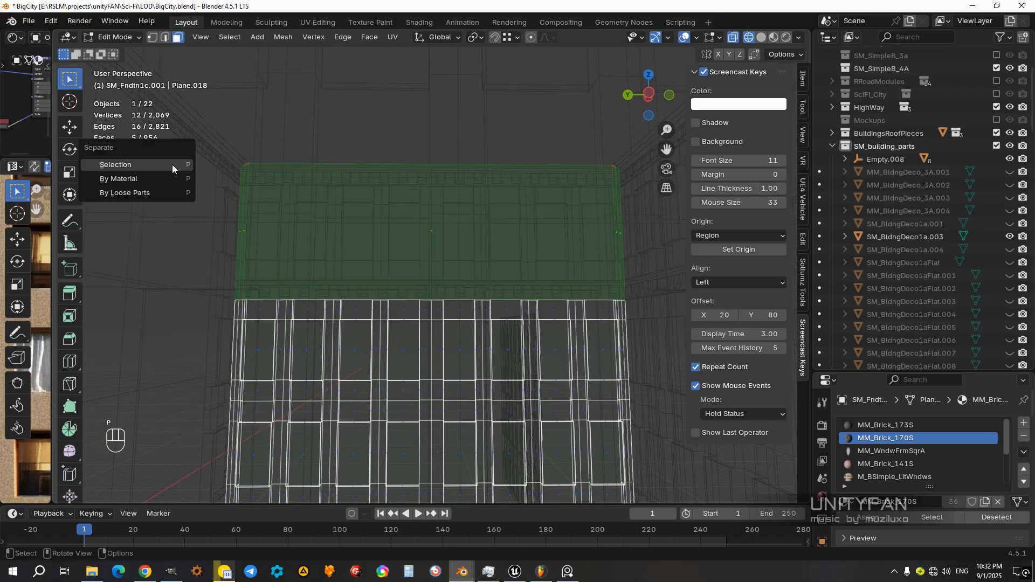
pyautogui.click(172, 164)
pyautogui.press('z')
pyautogui.click(487, 293)
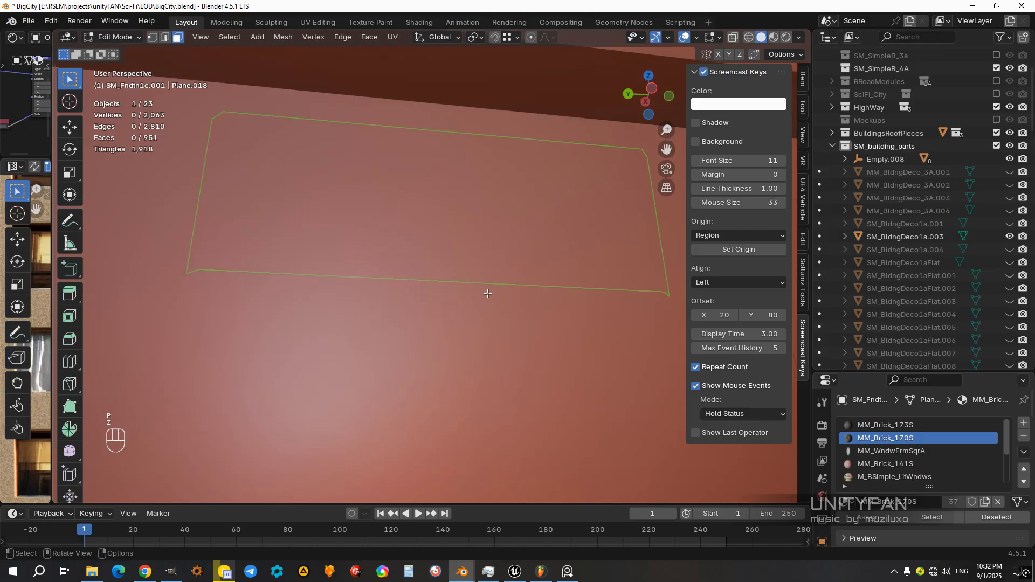
# Step: Return to Object Mode and parent the panel separated from SM_Fndtn1c.001 to Empty.008 with Keep Transform
pyautogui.press('Tab')
pyautogui.scroll(-3, 403, 215)
pyautogui.moveTo(435, 271); pyautogui.dragTo(495, 321, button='middle')
pyautogui.keyDown('shift'); pyautogui.click(495, 322); pyautogui.keyUp('shift')
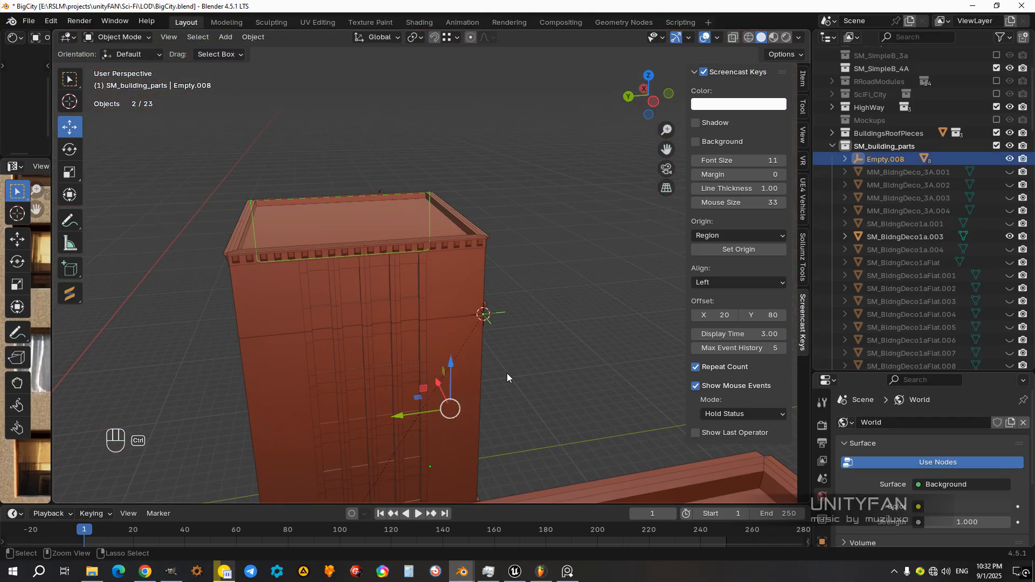
pyautogui.hotkey('ctrl', 'p')
pyautogui.click(507, 374)
# Step: Test-move Empty.008 to check that the parented top-section pieces follow it, and cancel the moves
pyautogui.click(504, 313)
pyautogui.moveTo(504, 313); pyautogui.dragTo(471, 315, button='middle')
pyautogui.press('g')
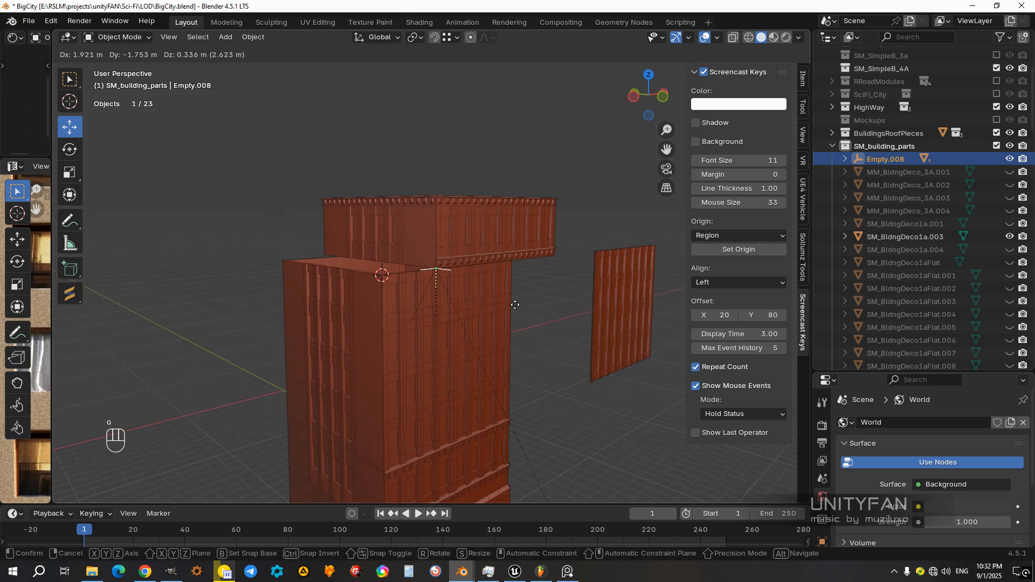
pyautogui.rightClick(416, 252)
pyautogui.press('g')
pyautogui.rightClick(412, 146)
pyautogui.moveTo(412, 145); pyautogui.dragTo(468, 268, button='middle')
# Step: Inspect the top section's roof and wall pieces by selecting them in turn, and view the building in Material Preview
pyautogui.click(398, 261)
pyautogui.click(354, 211)
pyautogui.click(442, 206)
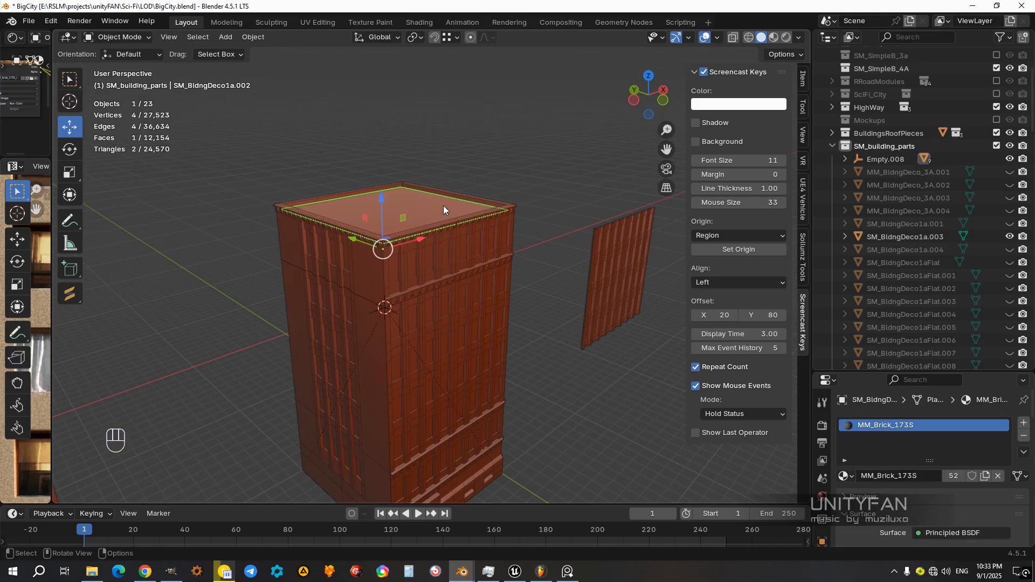
pyautogui.click(452, 195)
pyautogui.click(458, 253)
pyautogui.moveTo(458, 253); pyautogui.dragTo(298, 278, button='middle')
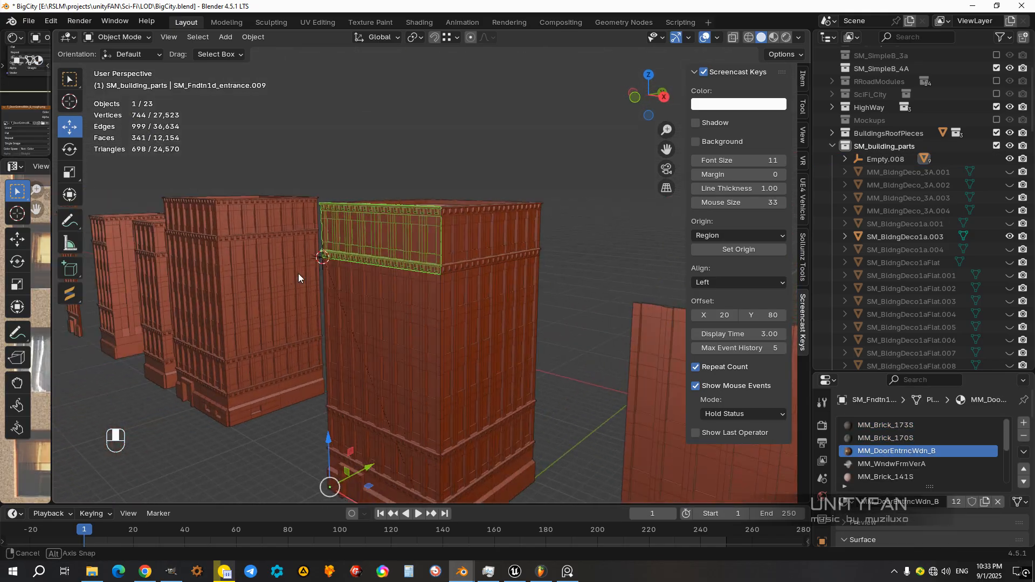
pyautogui.click(482, 233)
pyautogui.press('z')
pyautogui.click(474, 318)
pyautogui.moveTo(475, 318)
pyautogui.mouseDown(button='middle')
pyautogui.moveTo(507, 333)
pyautogui.moveTo(373, 277)
pyautogui.mouseUp(button='middle')
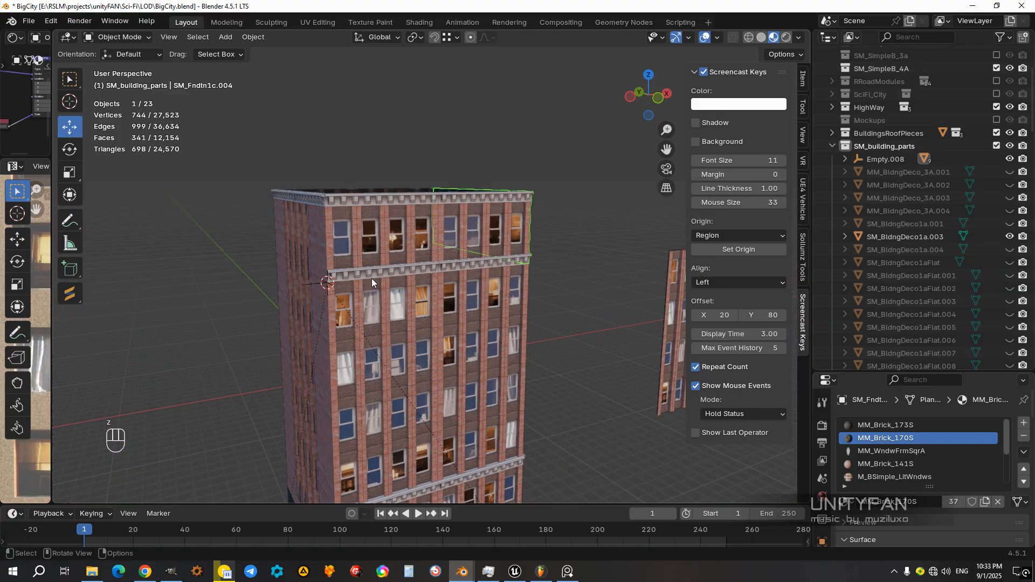
# Step: Set the snap target to Increment and move Empty.008 with the whole top section straight up
pyautogui.click(308, 285)
pyautogui.scroll(-4, 454, 335)
pyautogui.moveTo(454, 335); pyautogui.dragTo(429, 334, button='middle')
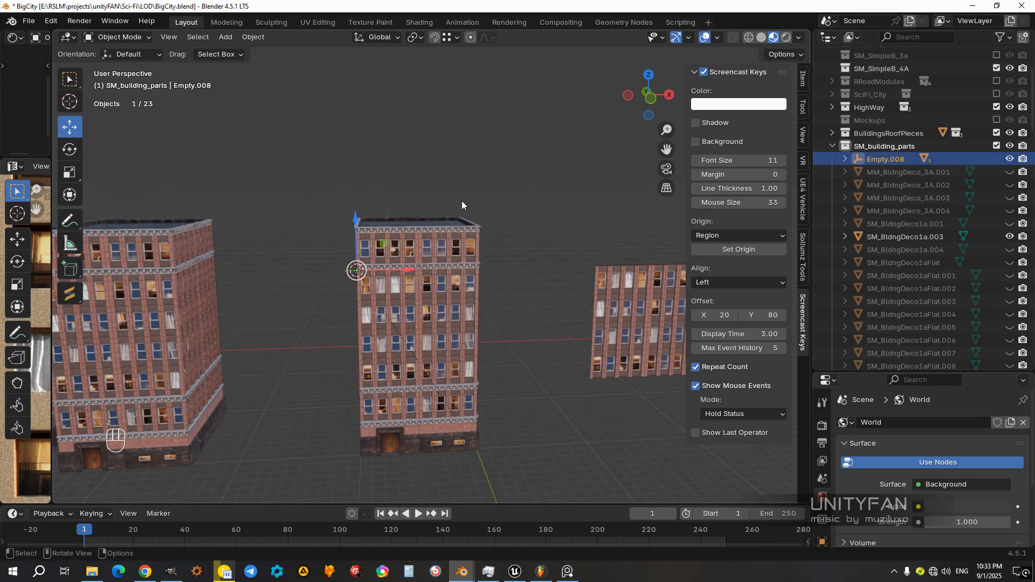
pyautogui.click(455, 43)
pyautogui.click(413, 106)
pyautogui.moveTo(387, 271); pyautogui.dragTo(357, 330, button='middle')
pyautogui.press('KP_3')
pyautogui.press('KP_1')
pyautogui.keyDown('ctrl'); pyautogui.moveTo(364, 280); pyautogui.dragTo(380, 129); pyautogui.keyUp('ctrl')
# Step: Move the detached multi-storey window wall into the gap between the lower front wall and the raised top section
pyautogui.click(600, 369)
pyautogui.keyDown('shift'); pyautogui.moveTo(630, 428); pyautogui.dragTo(567, 387, button='middle'); pyautogui.keyUp('shift')
pyautogui.keyDown('ctrl'); pyautogui.moveTo(554, 375); pyautogui.dragTo(302, 229); pyautogui.keyUp('ctrl')
pyautogui.moveTo(302, 230); pyautogui.dragTo(321, 326, button='middle')
# Step: Duplicate the inserted window wall along the global X axis so the copy starts at the building's corner
pyautogui.click(420, 281)
pyautogui.click(540, 313)
pyautogui.click(392, 303)
pyautogui.scroll(2, 444, 303)
pyautogui.hotkey('shift', 'd')
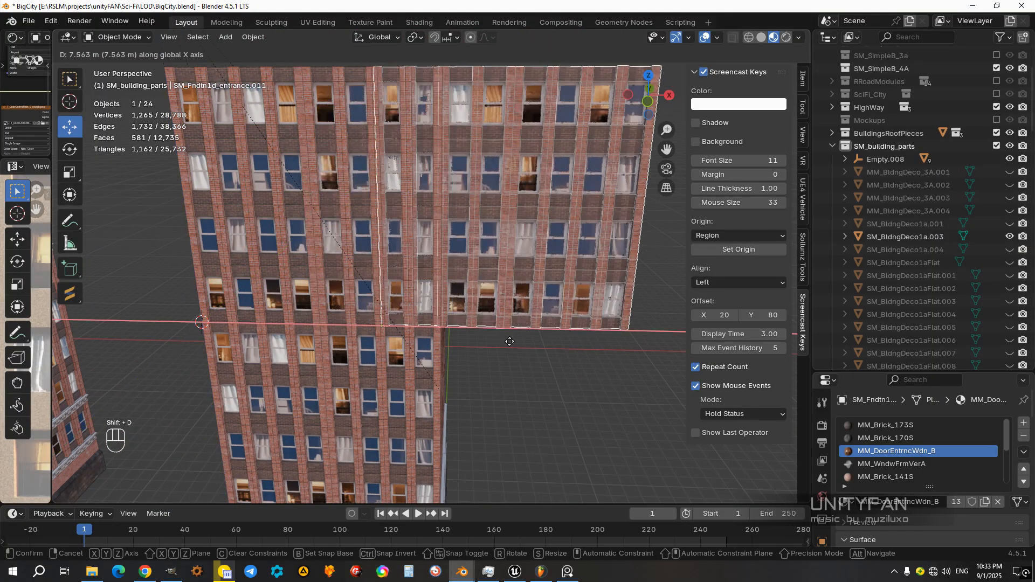
pyautogui.click(565, 354)
# Step: Rotate the copied window wall in top view so it stands along the building's adjoining side
pyautogui.press('KP_7')
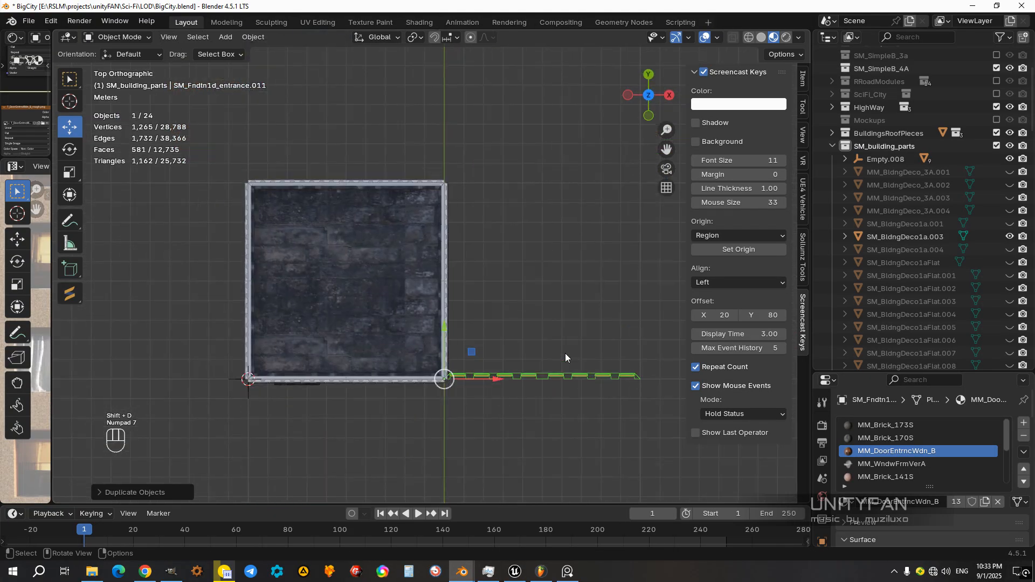
pyautogui.press('r')
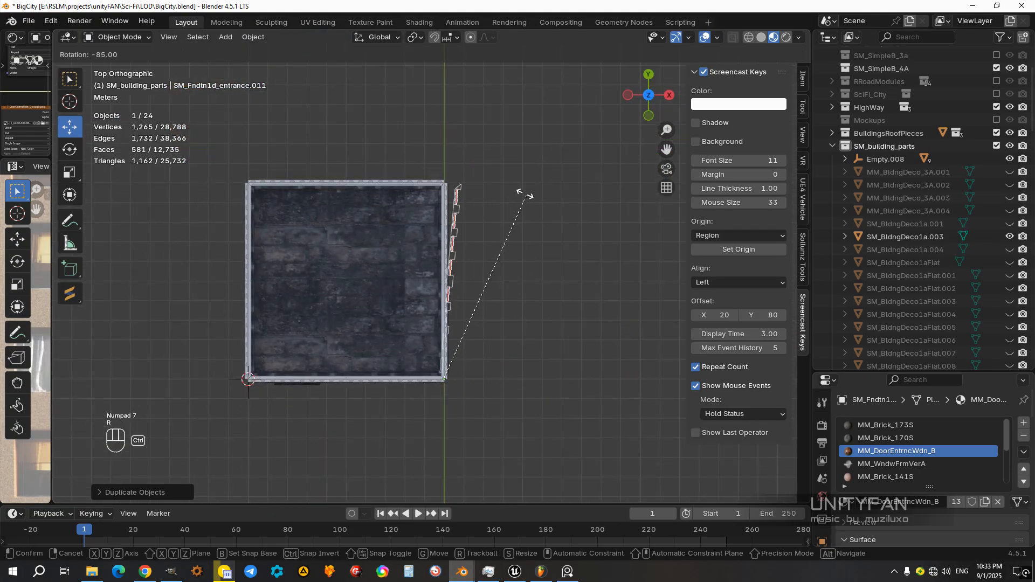
pyautogui.moveTo(523, 223); pyautogui.dragTo(492, 186, button='middle')
pyautogui.click(488, 197)
# Step: Open side wall SM_FndtnSide1a.003 for mesh editing in wireframe display
pyautogui.moveTo(453, 264); pyautogui.dragTo(545, 263, button='middle')
pyautogui.keyDown('shift'); pyautogui.moveTo(483, 270); pyautogui.dragTo(510, 316, button='middle'); pyautogui.keyUp('shift')
pyautogui.moveTo(510, 316); pyautogui.dragTo(468, 317, button='middle')
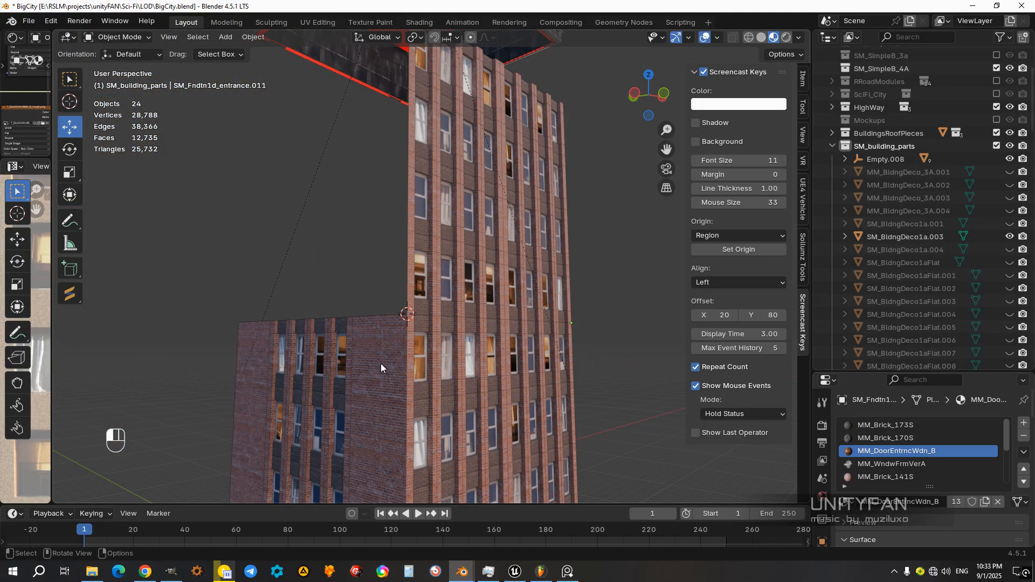
pyautogui.click(380, 364)
pyautogui.scroll(-4, 420, 370)
pyautogui.keyDown('shift'); pyautogui.moveTo(425, 370); pyautogui.dragTo(483, 323, button='middle'); pyautogui.keyUp('shift')
pyautogui.moveTo(498, 327); pyautogui.dragTo(470, 330, button='middle')
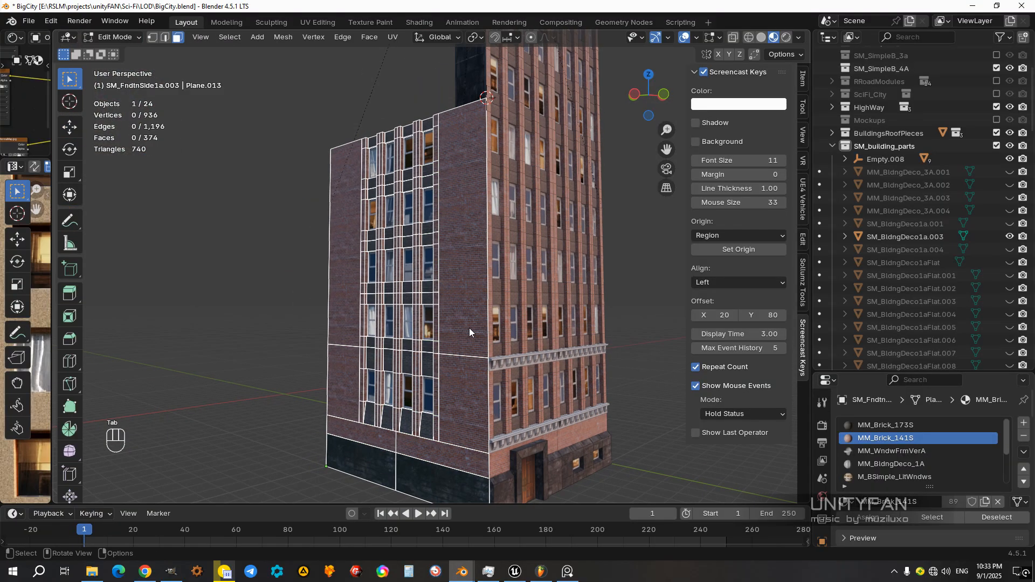
pyautogui.press('z')
pyautogui.moveTo(407, 321)
pyautogui.mouseDown(button='middle')
pyautogui.moveTo(473, 315)
pyautogui.moveTo(405, 316)
pyautogui.moveTo(440, 335)
pyautogui.mouseUp(button='middle')
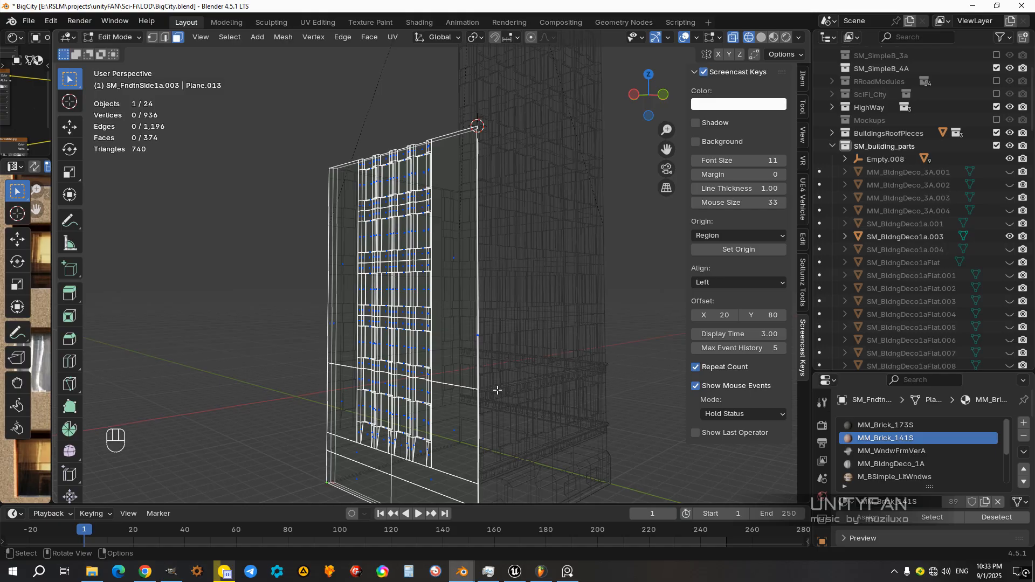
pyautogui.moveTo(495, 390); pyautogui.dragTo(562, 387, button='middle')
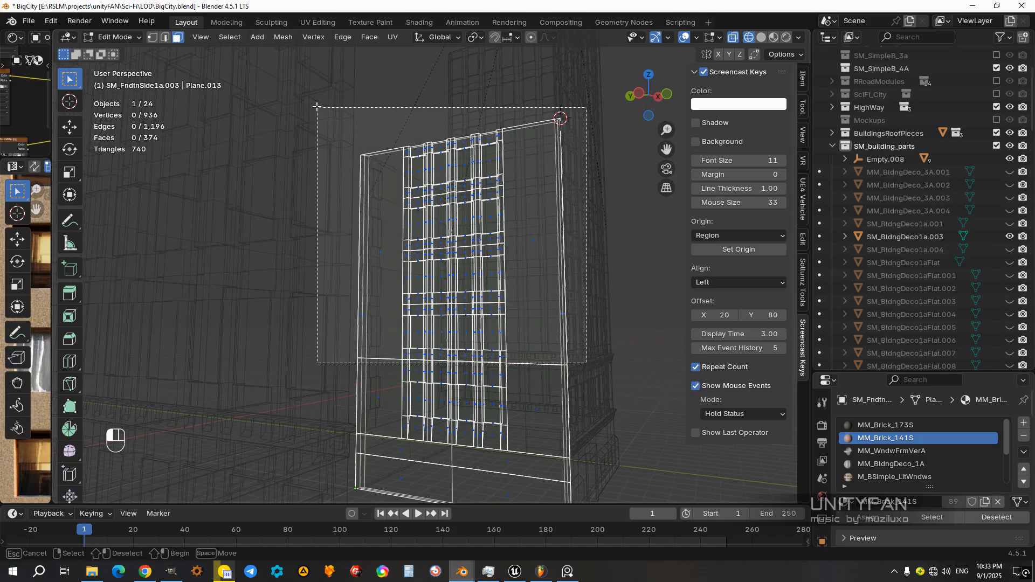
# Step: Box-select the faces of SM_FndtnSide1a.003 above its horizontal dividing edge and check the selection in different shading modes
pyautogui.moveTo(586, 362); pyautogui.dragTo(317, 106)
pyautogui.moveTo(474, 232)
pyautogui.mouseDown(button='middle')
pyautogui.moveTo(455, 268)
pyautogui.moveTo(474, 278)
pyautogui.mouseUp(button='middle')
pyautogui.press('z')
pyautogui.moveTo(468, 359)
pyautogui.mouseDown(button='middle')
pyautogui.moveTo(431, 382)
pyautogui.moveTo(437, 368)
pyautogui.moveTo(462, 358)
pyautogui.mouseUp(button='middle')
pyautogui.press('z')
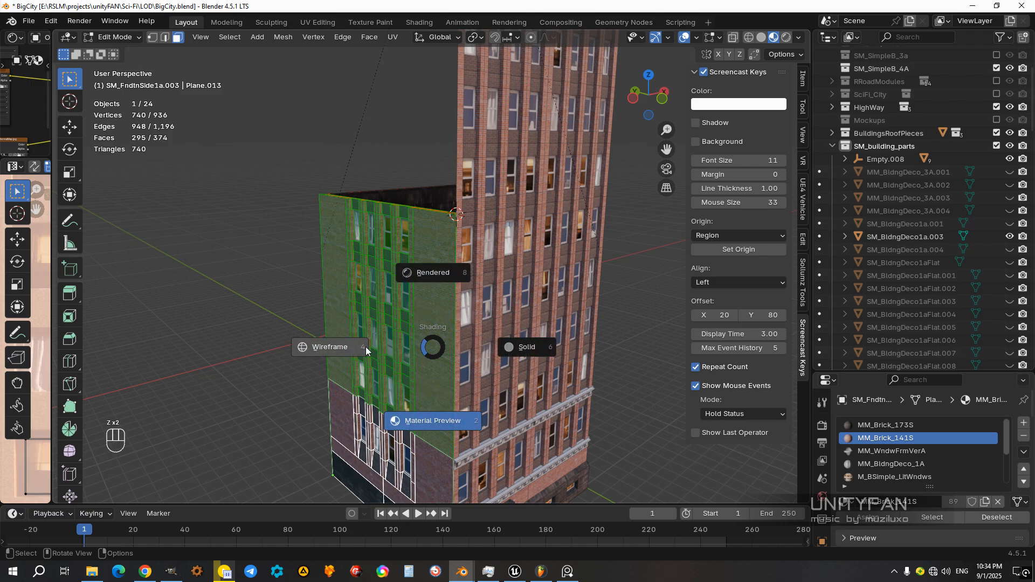
pyautogui.click(366, 351)
pyautogui.moveTo(367, 350)
pyautogui.mouseDown(button='middle')
pyautogui.moveTo(478, 342)
pyautogui.moveTo(476, 381)
pyautogui.moveTo(445, 393)
pyautogui.mouseUp(button='middle')
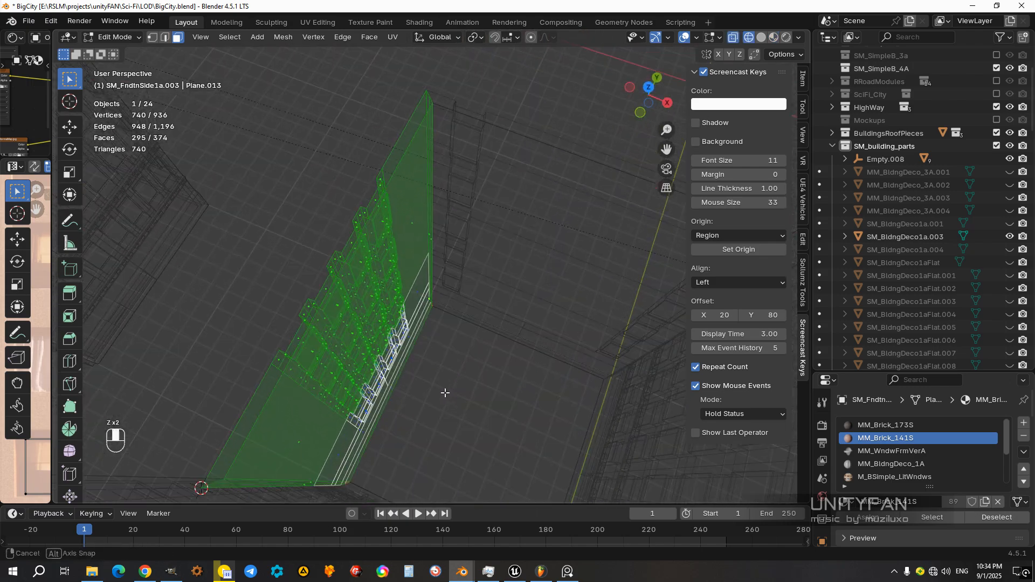
pyautogui.press('z')
pyautogui.click(531, 388)
pyautogui.scroll(3, 452, 359)
pyautogui.keyDown('shift'); pyautogui.moveTo(450, 358); pyautogui.dragTo(499, 394, button='middle'); pyautogui.keyUp('shift')
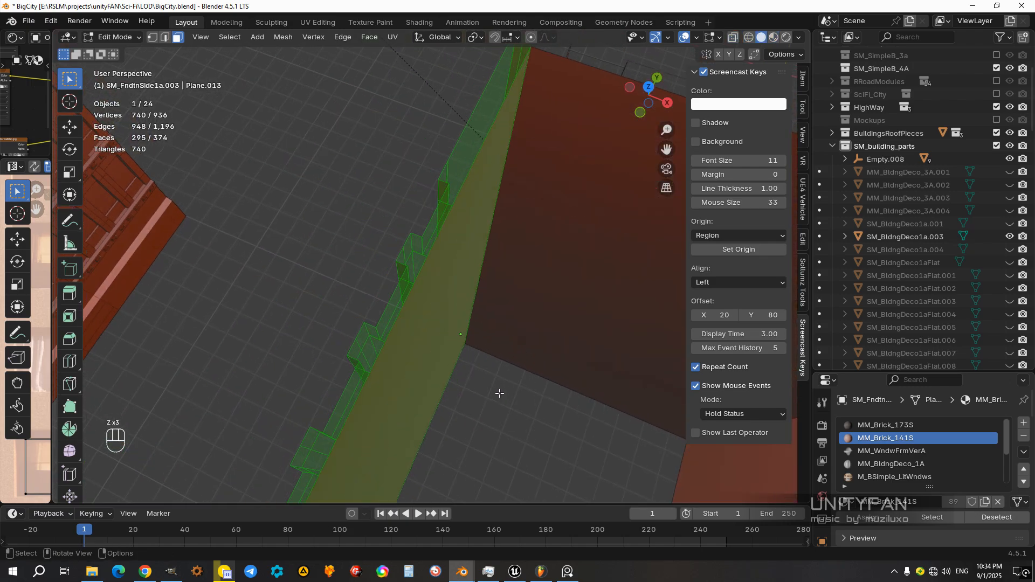
# Step: Deselect the plain back and narrow edge faces of SM_FndtnSide1a.003 from the upper face selection
pyautogui.keyDown('shift'); pyautogui.click(466, 297); pyautogui.keyUp('shift')
pyautogui.moveTo(480, 331); pyautogui.dragTo(449, 336, button='middle')
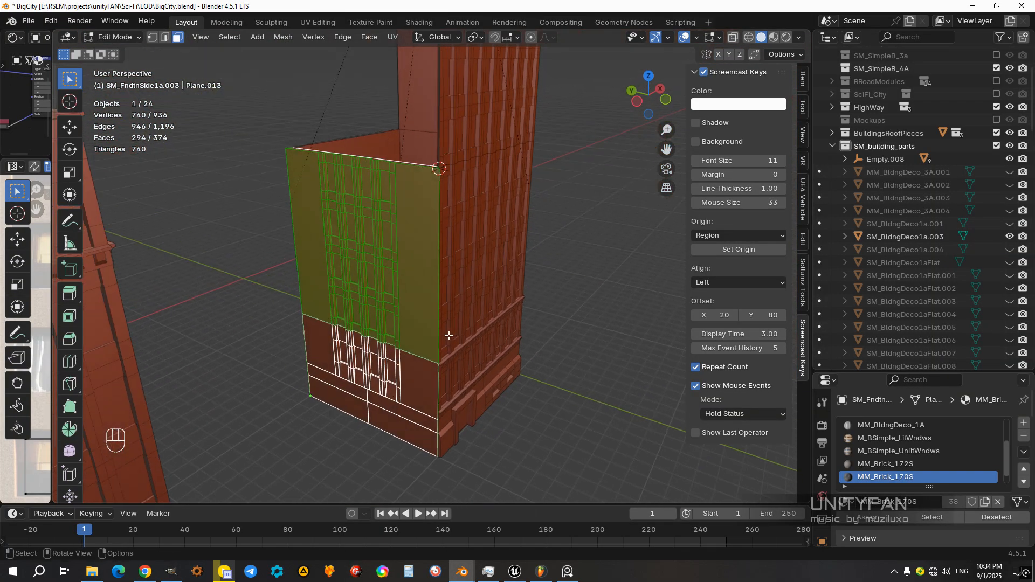
pyautogui.click(336, 345)
pyautogui.moveTo(336, 345)
pyautogui.mouseDown(button='middle')
pyautogui.moveTo(472, 402)
pyautogui.moveTo(493, 322)
pyautogui.mouseUp(button='middle')
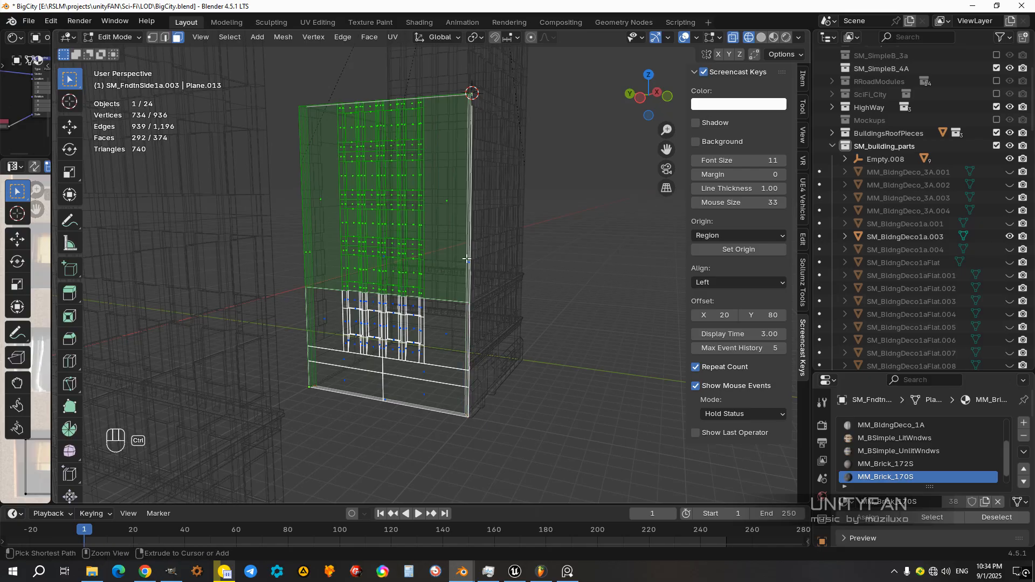
pyautogui.moveTo(467, 258); pyautogui.dragTo(572, 292, button='middle')
pyautogui.moveTo(440, 304); pyautogui.dragTo(380, 285, button='middle')
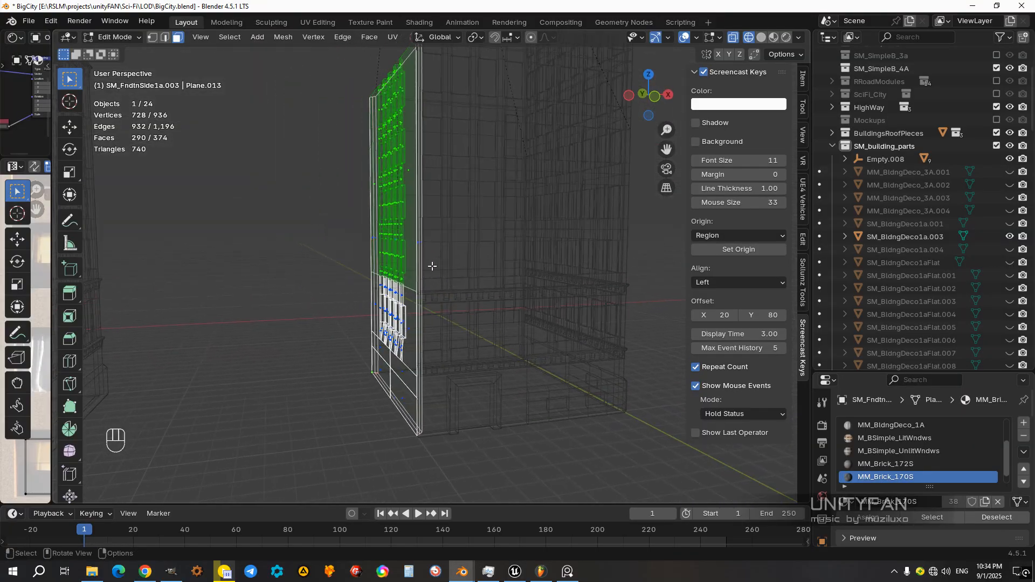
# Step: Add a horizontal loop cut around the plain back and edge faces of SM_FndtnSide1a.003
pyautogui.moveTo(445, 296)
pyautogui.mouseDown(button='middle')
pyautogui.moveTo(422, 283)
pyautogui.moveTo(469, 289)
pyautogui.moveTo(491, 324)
pyautogui.moveTo(489, 352)
pyautogui.mouseUp(button='middle')
pyautogui.press('z')
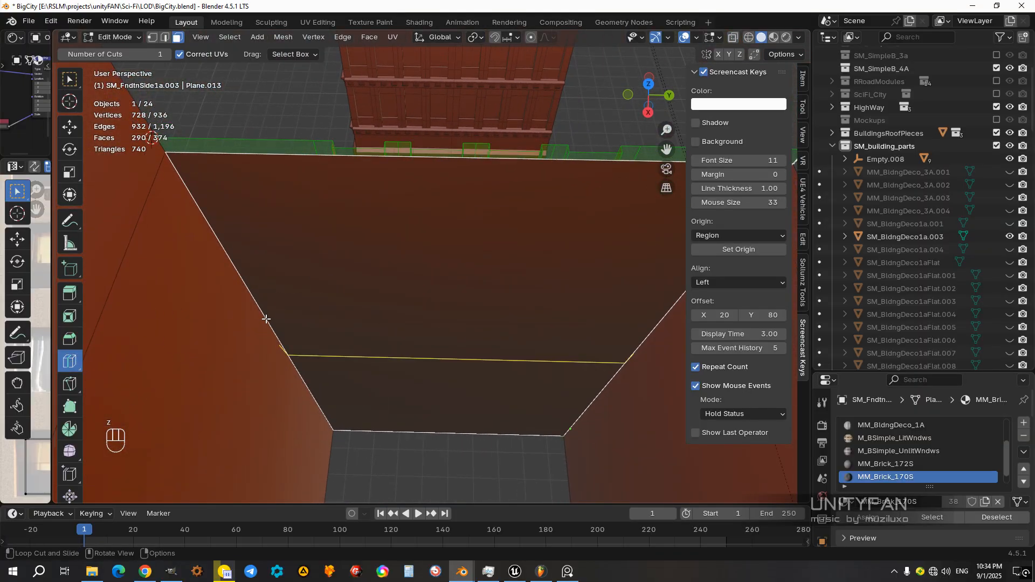
pyautogui.moveTo(265, 312); pyautogui.dragTo(277, 352)
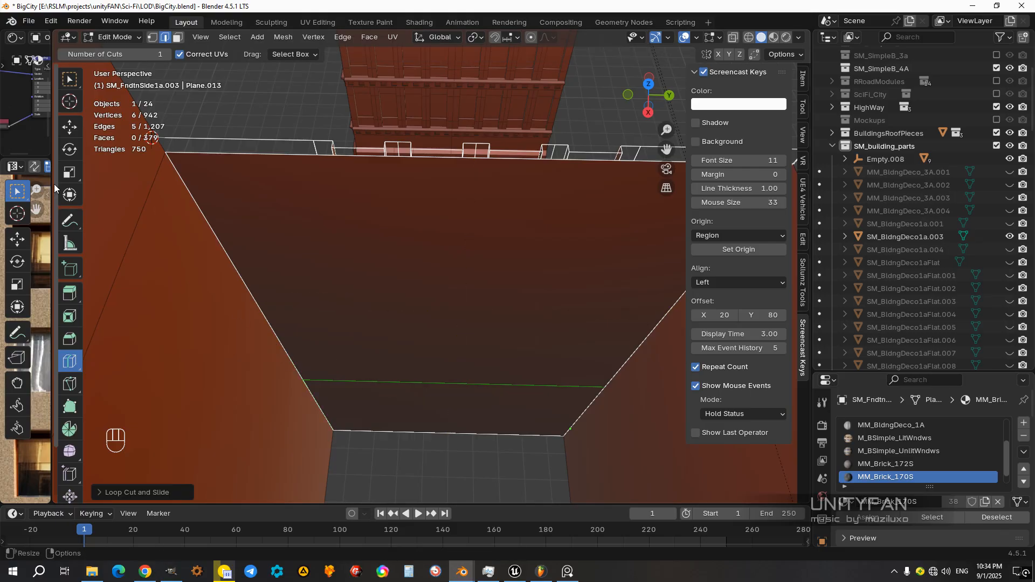
# Step: Try to move the new edge loop of SM_FndtnSide1a.003 vertically to the level of the outer face's dividing edge
pyautogui.click(70, 132)
pyautogui.moveTo(280, 345)
pyautogui.mouseDown(button='middle')
pyautogui.moveTo(395, 303)
pyautogui.moveTo(412, 307)
pyautogui.mouseUp(button='middle')
pyautogui.press('z')
pyautogui.moveTo(356, 365)
pyautogui.mouseDown(button='middle')
pyautogui.moveTo(410, 302)
pyautogui.moveTo(397, 319)
pyautogui.moveTo(406, 307)
pyautogui.moveTo(471, 322)
pyautogui.moveTo(425, 317)
pyautogui.mouseUp(button='middle')
pyautogui.press('z')
pyautogui.moveTo(490, 319); pyautogui.dragTo(564, 313, button='middle')
pyautogui.press('z')
pyautogui.keyDown('shift'); pyautogui.moveTo(380, 303); pyautogui.dragTo(429, 303, button='middle'); pyautogui.keyUp('shift')
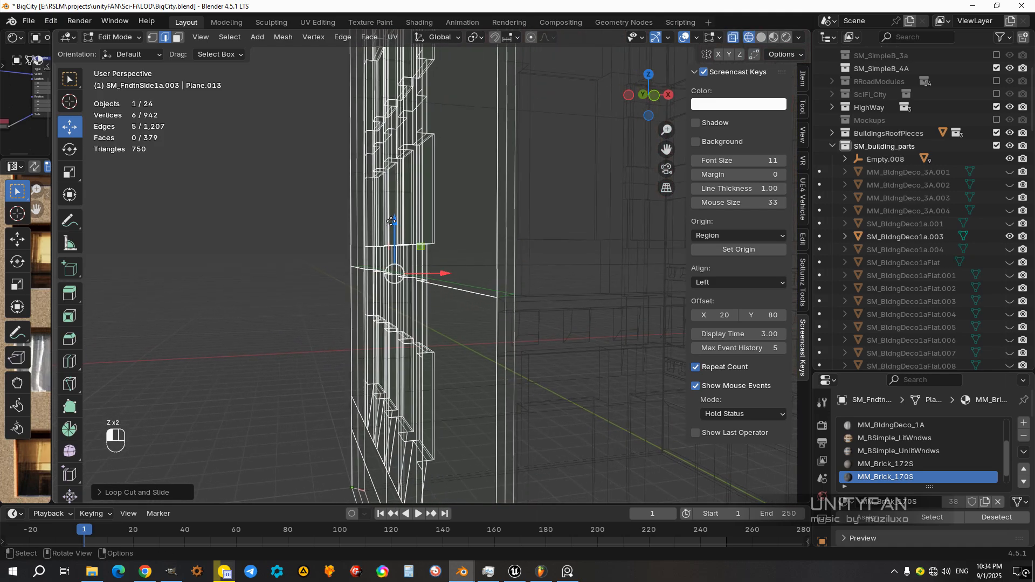
pyautogui.keyDown('ctrl'); pyautogui.moveTo(391, 221); pyautogui.dragTo(488, 296); pyautogui.keyUp('ctrl')
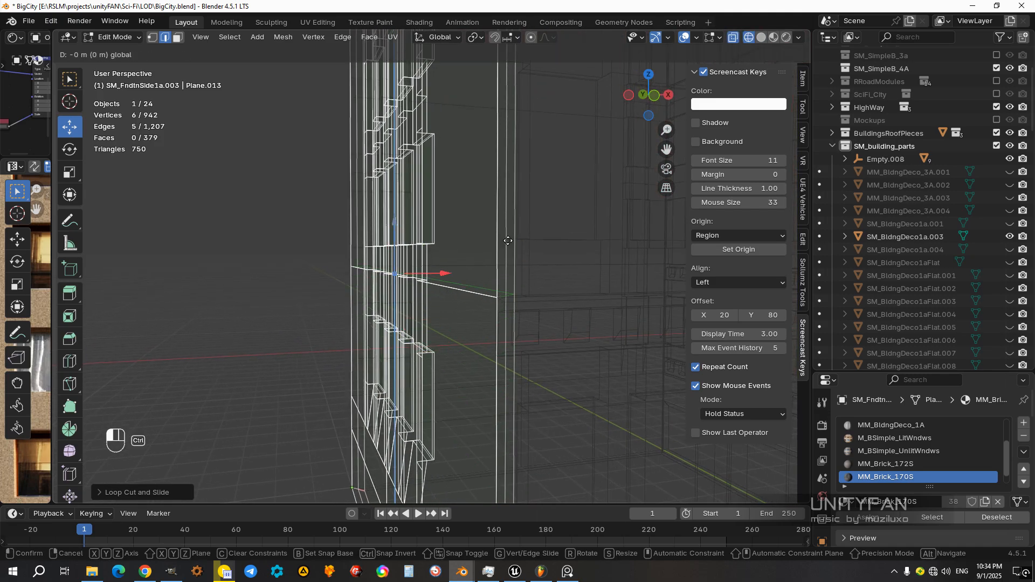
pyautogui.keyDown('ctrl'); pyautogui.moveTo(508, 241); pyautogui.dragTo(507, 241); pyautogui.keyUp('ctrl')
pyautogui.keyDown('ctrl'); pyautogui.moveTo(393, 223); pyautogui.dragTo(393, 213); pyautogui.keyUp('ctrl')
# Step: Set the snap target to Vertex and snap the new edge loop vertically to the outer face's dividing edge
pyautogui.click(512, 37)
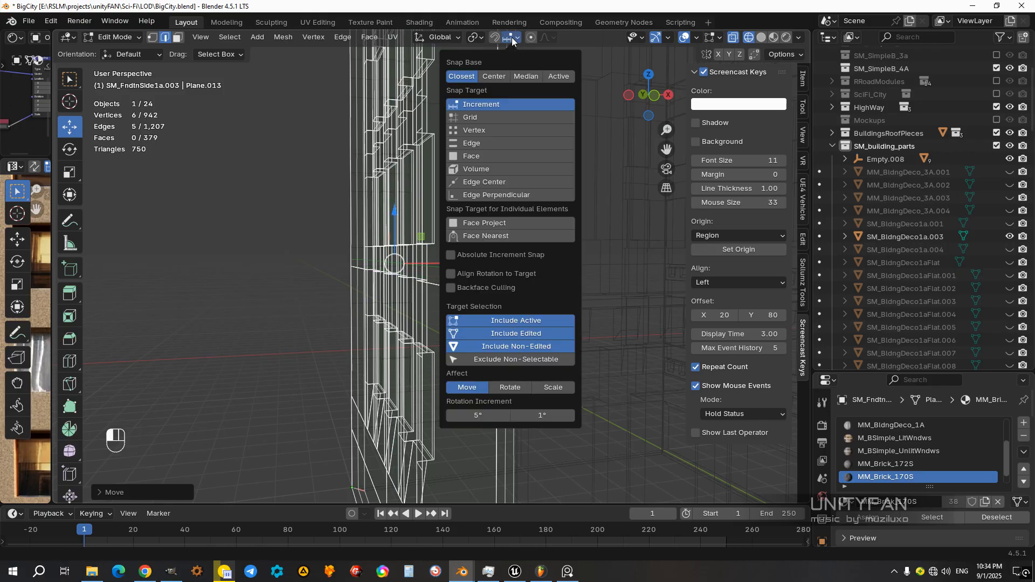
pyautogui.click(464, 131)
pyautogui.moveTo(395, 211); pyautogui.dragTo(498, 295)
# Step: Select all faces of SM_FndtnSide1a.003 above the dividing loop and separate them into their own object
pyautogui.scroll(-4, 485, 269)
pyautogui.keyDown('shift'); pyautogui.moveTo(446, 203); pyautogui.dragTo(405, 231, button='middle'); pyautogui.keyUp('shift')
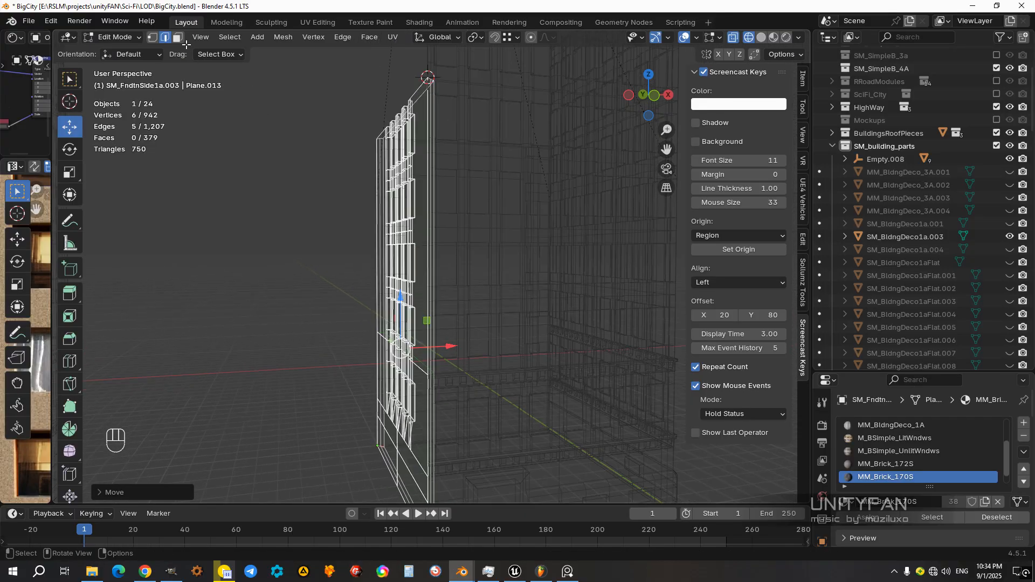
pyautogui.moveTo(518, 273); pyautogui.dragTo(473, 280, button='middle')
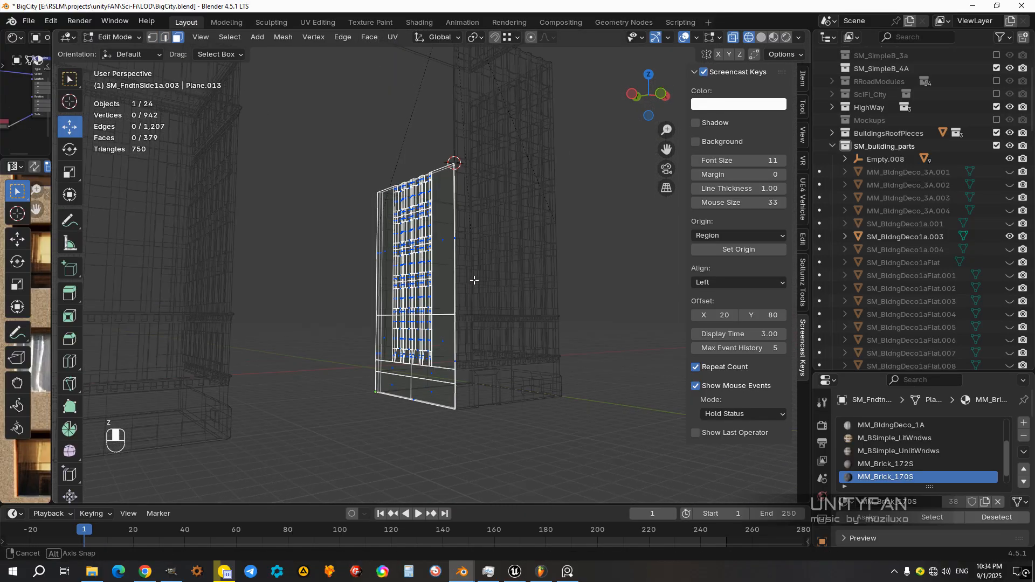
pyautogui.moveTo(384, 252); pyautogui.dragTo(303, 164)
pyautogui.moveTo(481, 295)
pyautogui.mouseDown(button='middle')
pyautogui.moveTo(374, 299)
pyautogui.moveTo(417, 303)
pyautogui.mouseUp(button='middle')
pyautogui.press('z')
pyautogui.moveTo(499, 324)
pyautogui.mouseDown(button='middle')
pyautogui.moveTo(536, 331)
pyautogui.moveTo(495, 365)
pyautogui.mouseUp(button='middle')
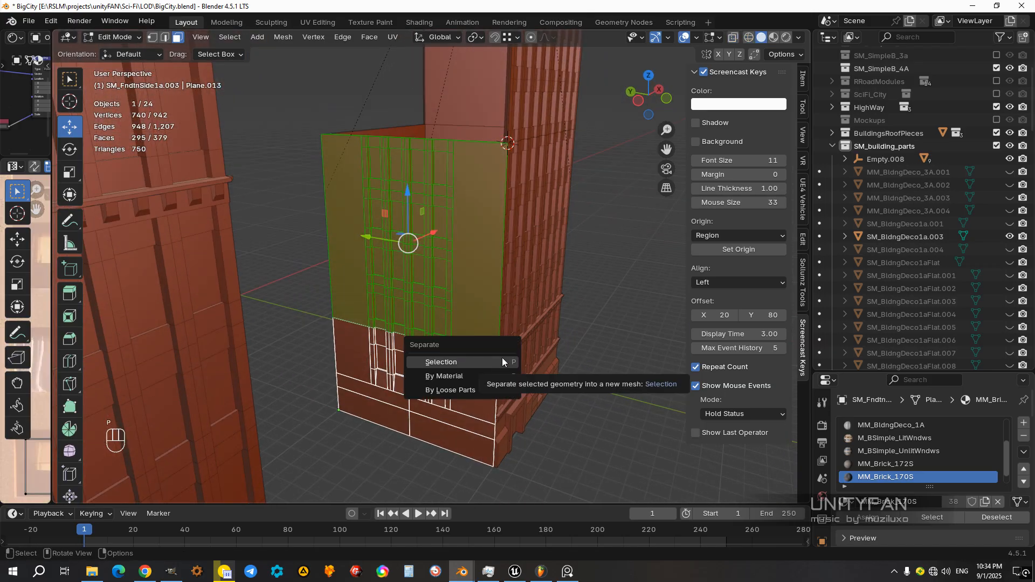
pyautogui.click(502, 357)
# Step: Select the separated upper piece SM_FndtnSide1a.015 and snap the 3D cursor to its lower corner vertex beside the front wall
pyautogui.press('Tab')
pyautogui.click(465, 309)
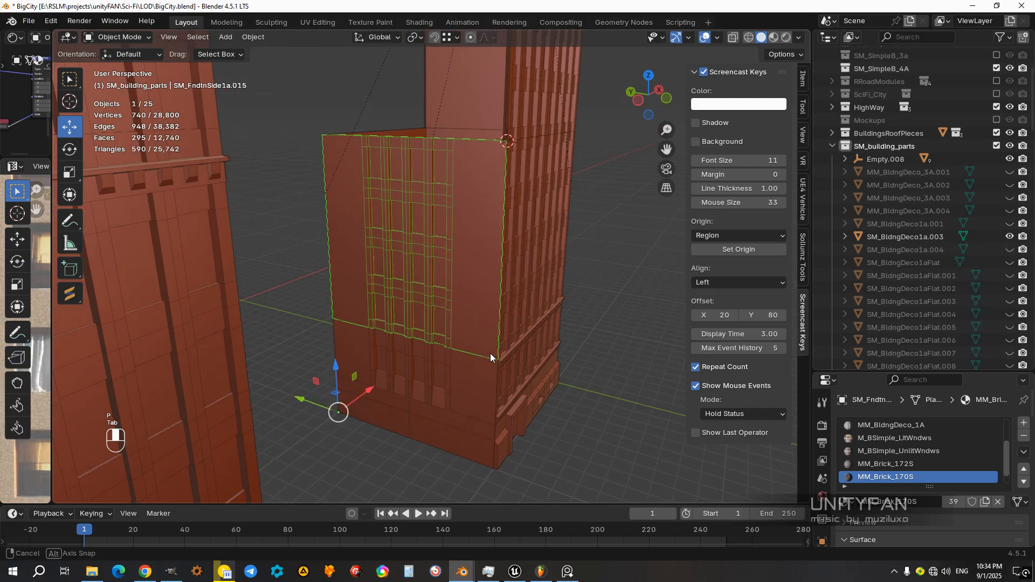
pyautogui.moveTo(490, 354); pyautogui.dragTo(435, 282, button='middle')
pyautogui.scroll(3, 435, 282)
pyautogui.press('Tab')
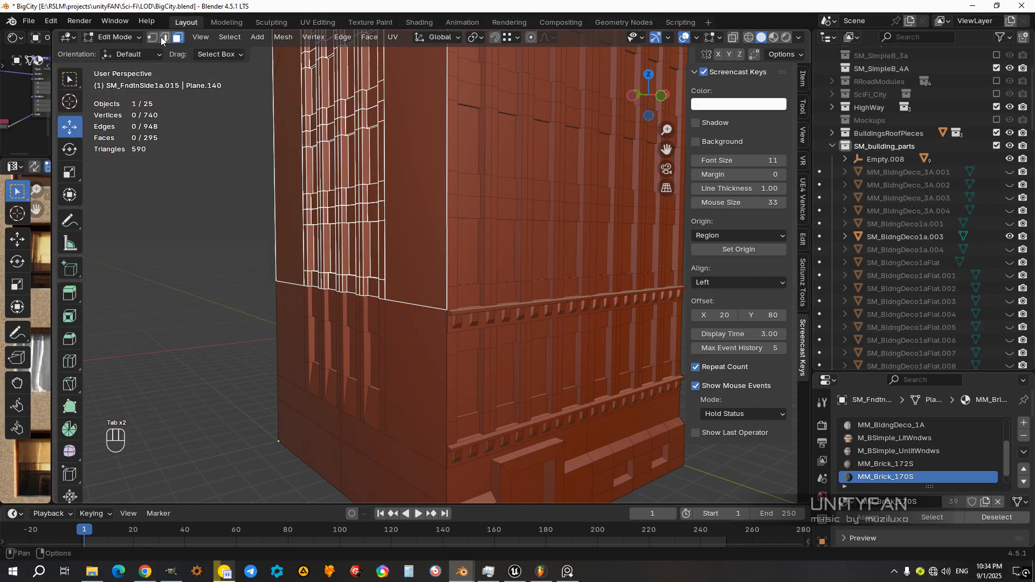
pyautogui.hotkey('shift', 's')
pyautogui.click(464, 342)
pyautogui.press('Tab')
pyautogui.scroll(2, 440, 323)
pyautogui.press('Tab')
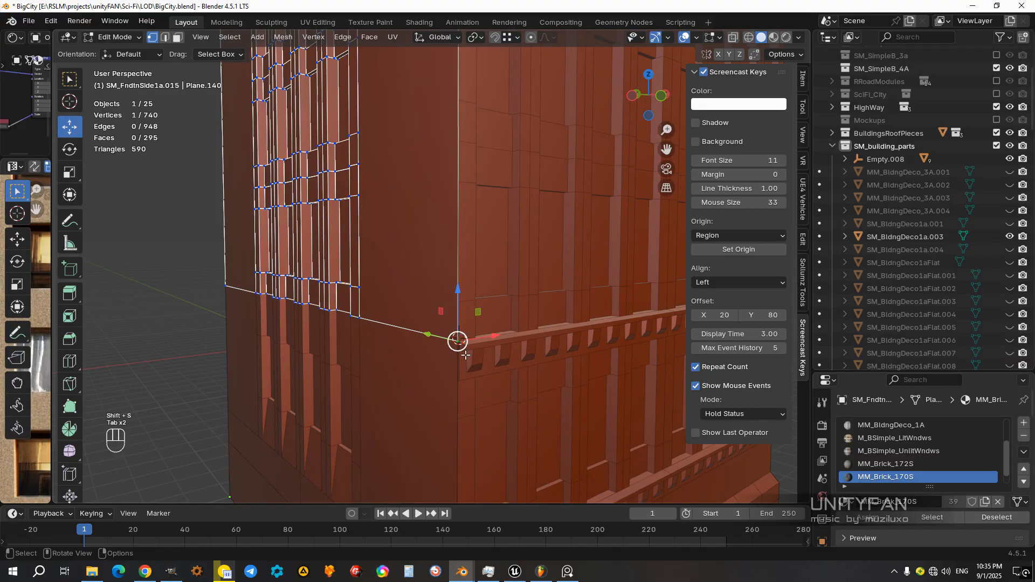
# Step: Set the origin of the separated upper wall piece SM_FndtnSide1a.015 to the 3D cursor
pyautogui.press('Tab')
pyautogui.scroll(-5, 429, 328)
pyautogui.moveTo(429, 329)
pyautogui.mouseDown(button='middle')
pyautogui.moveTo(414, 215)
pyautogui.moveTo(444, 318)
pyautogui.mouseUp(button='middle')
pyautogui.click(244, 40)
pyautogui.moveTo(270, 63)
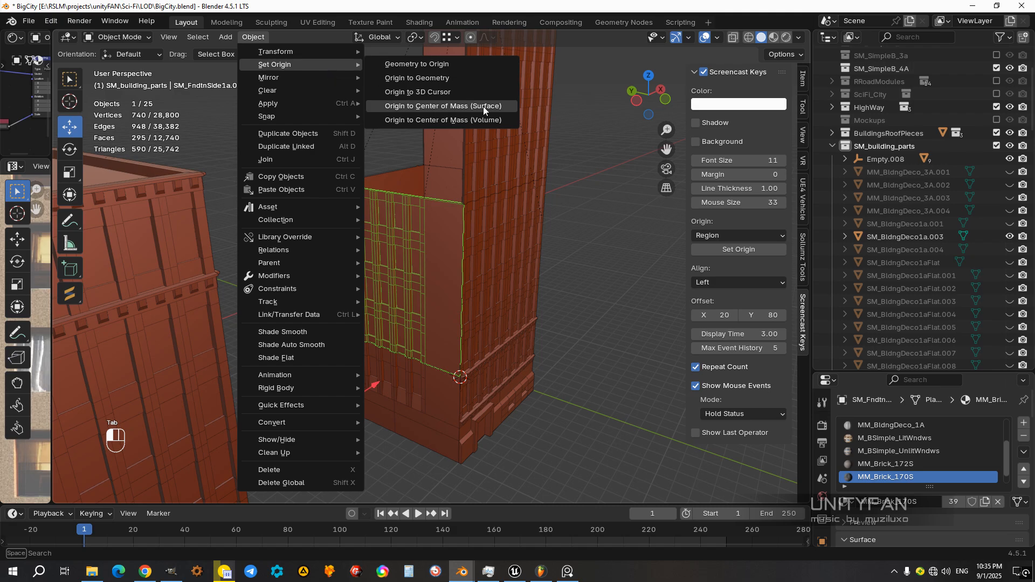
pyautogui.click(453, 94)
# Step: Duplicate SM_FndtnSide1a.015, set the snap target to Increment and raise the copy vertically to sit directly above the original
pyautogui.scroll(-3, 481, 260)
pyautogui.moveTo(481, 260)
pyautogui.mouseDown(button='middle')
pyautogui.moveTo(415, 264)
pyautogui.moveTo(448, 273)
pyautogui.mouseUp(button='middle')
pyautogui.press('z')
pyautogui.scroll(3, 425, 327)
pyautogui.hotkey('shift', 'd')
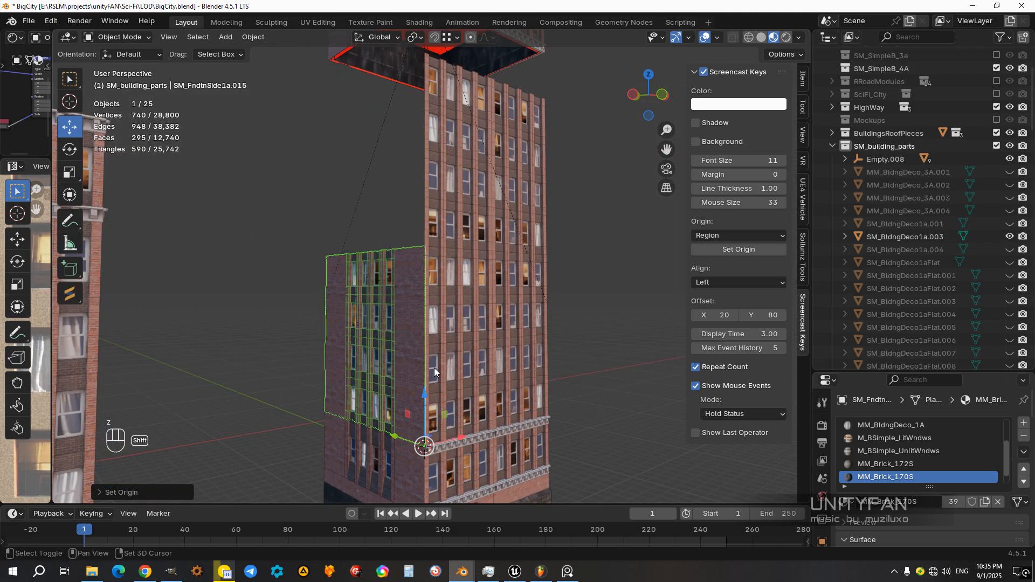
pyautogui.rightClick(445, 380)
pyautogui.moveTo(426, 398); pyautogui.dragTo(451, 211)
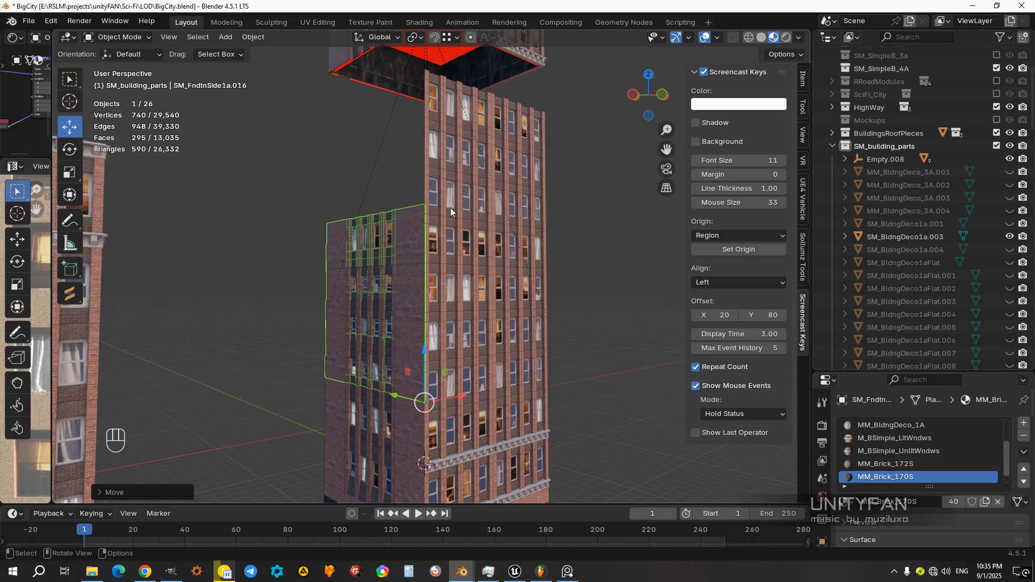
pyautogui.click(450, 37)
pyautogui.click(415, 104)
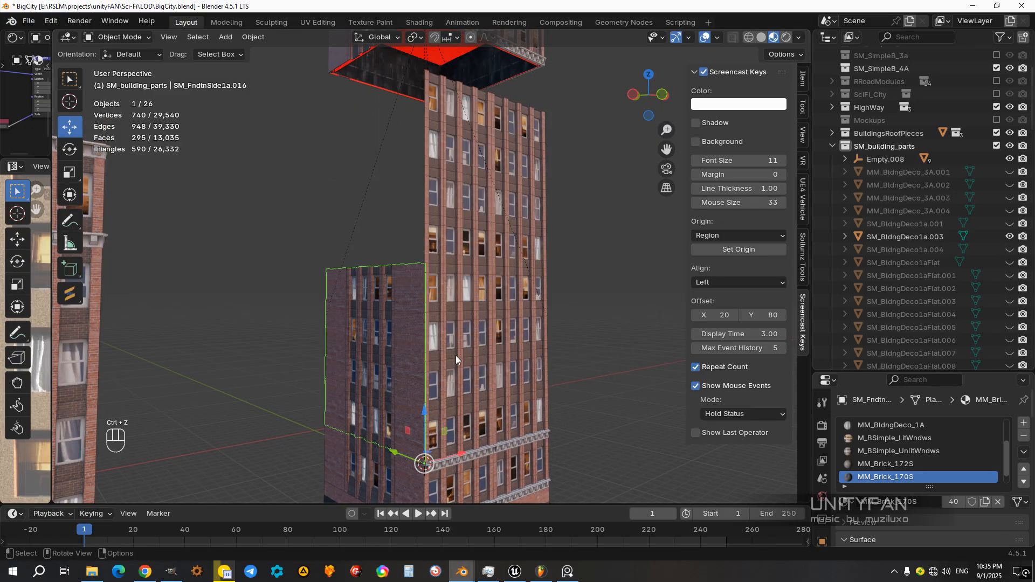
pyautogui.keyDown('ctrl'); pyautogui.moveTo(426, 422); pyautogui.dragTo(444, 207); pyautogui.keyUp('ctrl')
# Step: Try to duplicate the raised wall piece to the far corner and rotate it in top view, and delete that copy
pyautogui.scroll(-4, 451, 220)
pyautogui.moveTo(474, 251); pyautogui.dragTo(519, 253, button='middle')
pyautogui.scroll(4, 539, 264)
pyautogui.moveTo(473, 288); pyautogui.dragTo(445, 298, button='middle')
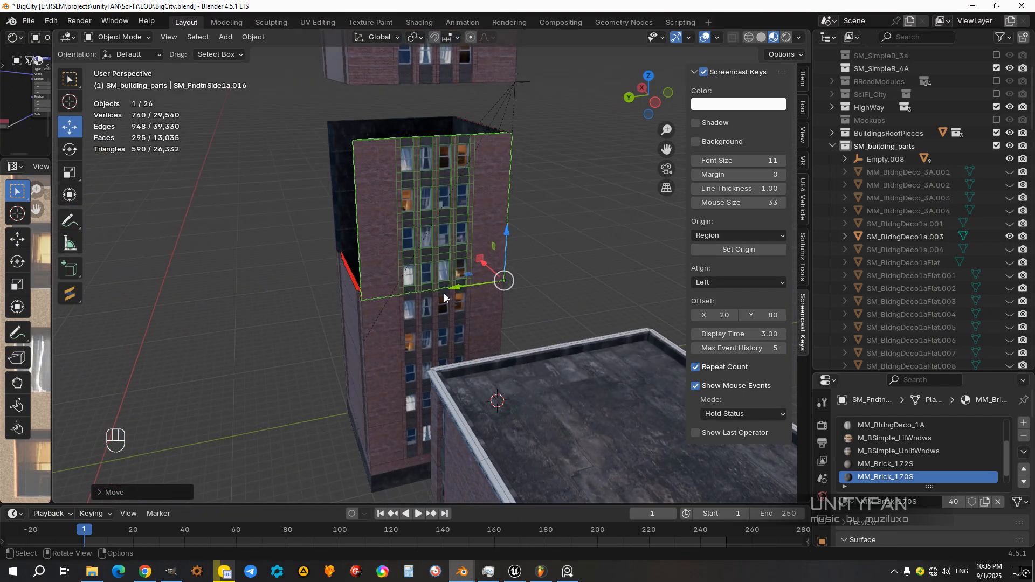
pyautogui.hotkey('shift', 'd')
pyautogui.rightClick(429, 306)
pyautogui.keyDown('ctrl'); pyautogui.moveTo(457, 289); pyautogui.dragTo(311, 315); pyautogui.keyUp('ctrl')
pyautogui.moveTo(313, 316); pyautogui.dragTo(340, 476, button='middle')
pyautogui.scroll(4, 419, 331)
pyautogui.press('KP_7')
pyautogui.press('r')
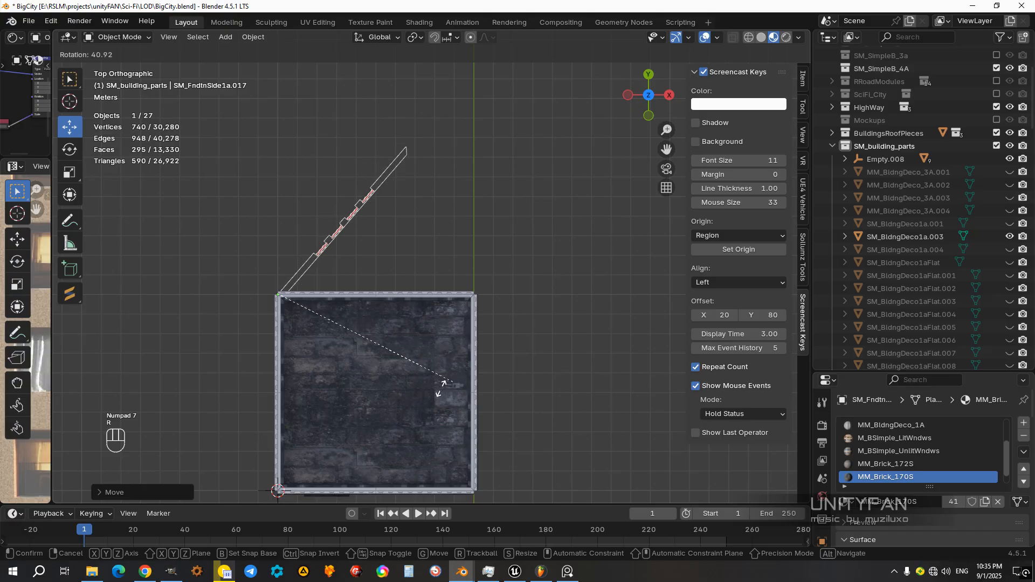
pyautogui.click(439, 420)
pyautogui.moveTo(439, 420)
pyautogui.mouseDown(button='middle')
pyautogui.moveTo(276, 257)
pyautogui.moveTo(439, 302)
pyautogui.moveTo(280, 307)
pyautogui.moveTo(354, 334)
pyautogui.moveTo(298, 315)
pyautogui.moveTo(329, 306)
pyautogui.moveTo(372, 370)
pyautogui.moveTo(354, 377)
pyautogui.moveTo(482, 325)
pyautogui.moveTo(383, 374)
pyautogui.moveTo(433, 260)
pyautogui.moveTo(512, 279)
pyautogui.moveTo(498, 266)
pyautogui.moveTo(475, 315)
pyautogui.moveTo(324, 372)
pyautogui.mouseUp(button='middle')
pyautogui.scroll(-4, 480, 322)
pyautogui.press('x')
pyautogui.click(432, 304)
# Step: Add a horizontal loop cut across the lower part of the wall SM_FndtnSide1a.007
pyautogui.click(405, 364)
pyautogui.press('z')
pyautogui.click(435, 299)
pyautogui.scroll(4, 493, 296)
pyautogui.moveTo(492, 296)
pyautogui.keyDown('shift'); pyautogui.mouseDown(button='middle')
pyautogui.moveTo(406, 305)
pyautogui.moveTo(360, 260)
pyautogui.moveTo(372, 285)
pyautogui.mouseUp(button='middle'); pyautogui.keyUp('shift')
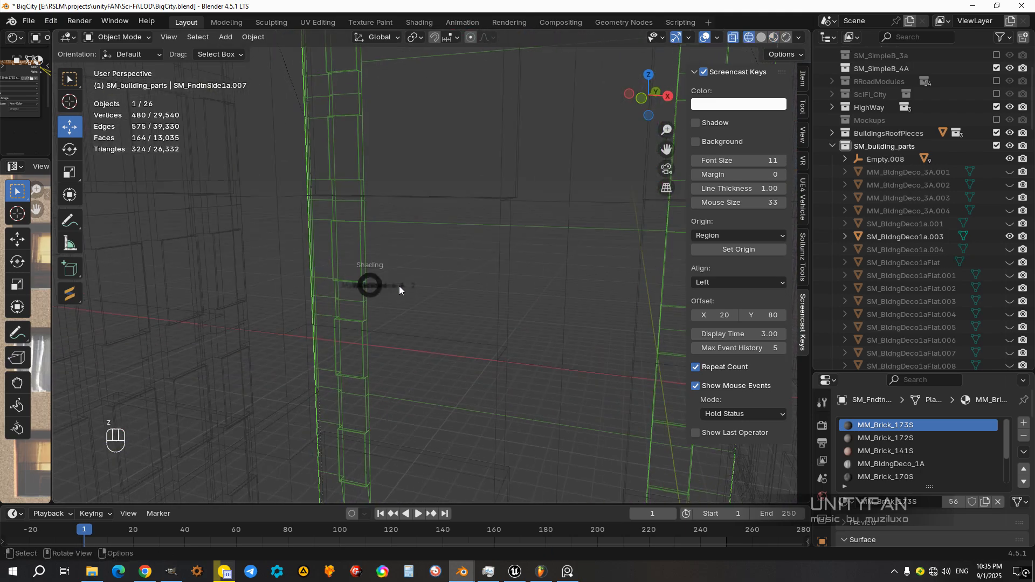
pyautogui.press('z')
pyautogui.click(497, 303)
pyautogui.moveTo(497, 303)
pyautogui.mouseDown(button='middle')
pyautogui.moveTo(500, 384)
pyautogui.moveTo(494, 353)
pyautogui.moveTo(439, 355)
pyautogui.mouseUp(button='middle')
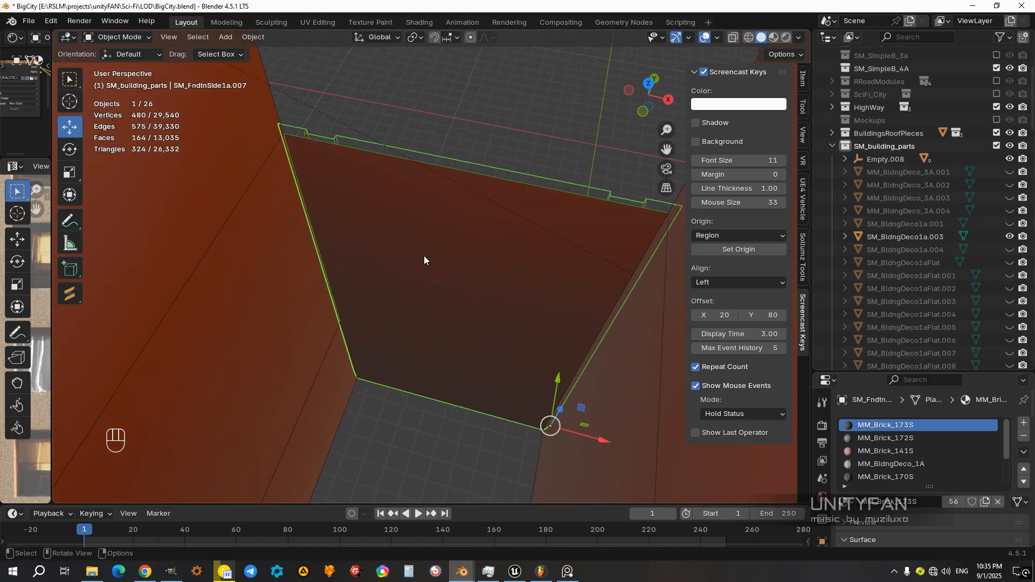
pyautogui.press('Tab')
pyautogui.moveTo(349, 277); pyautogui.dragTo(397, 346)
pyautogui.click(70, 127)
# Step: Try to move the new edge loop of SM_FndtnSide1a.007 vertically to the adjacent wall's dividing edge with increment snapping
pyautogui.moveTo(560, 328)
pyautogui.mouseDown(button='middle')
pyautogui.moveTo(464, 258)
pyautogui.moveTo(479, 319)
pyautogui.mouseUp(button='middle')
pyautogui.press('z')
pyautogui.click(361, 310)
pyautogui.moveTo(415, 345)
pyautogui.keyDown('shift'); pyautogui.mouseDown(button='middle')
pyautogui.moveTo(381, 229)
pyautogui.moveTo(425, 244)
pyautogui.mouseUp(button='middle'); pyautogui.keyUp('shift')
pyautogui.press('z')
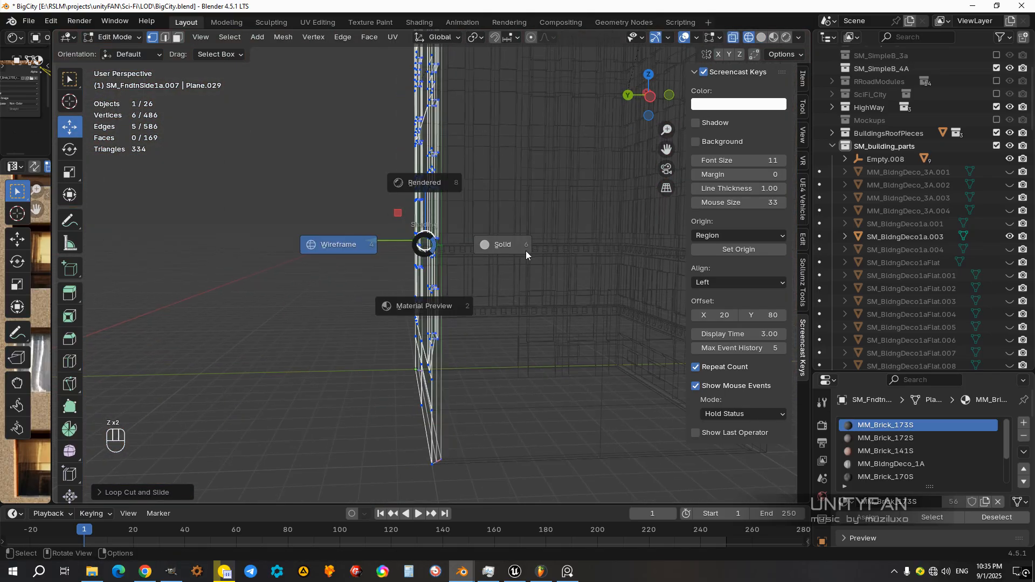
pyautogui.click(496, 247)
pyautogui.scroll(2, 517, 268)
pyautogui.moveTo(518, 267)
pyautogui.mouseDown(button='middle')
pyautogui.moveTo(476, 283)
pyautogui.moveTo(456, 268)
pyautogui.mouseUp(button='middle')
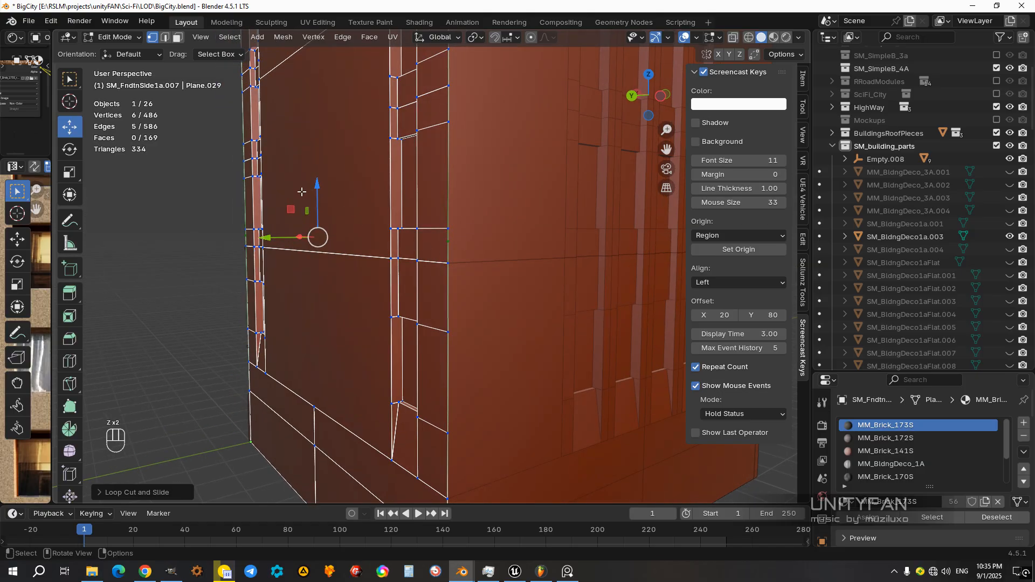
pyautogui.moveTo(318, 211); pyautogui.dragTo(372, 257)
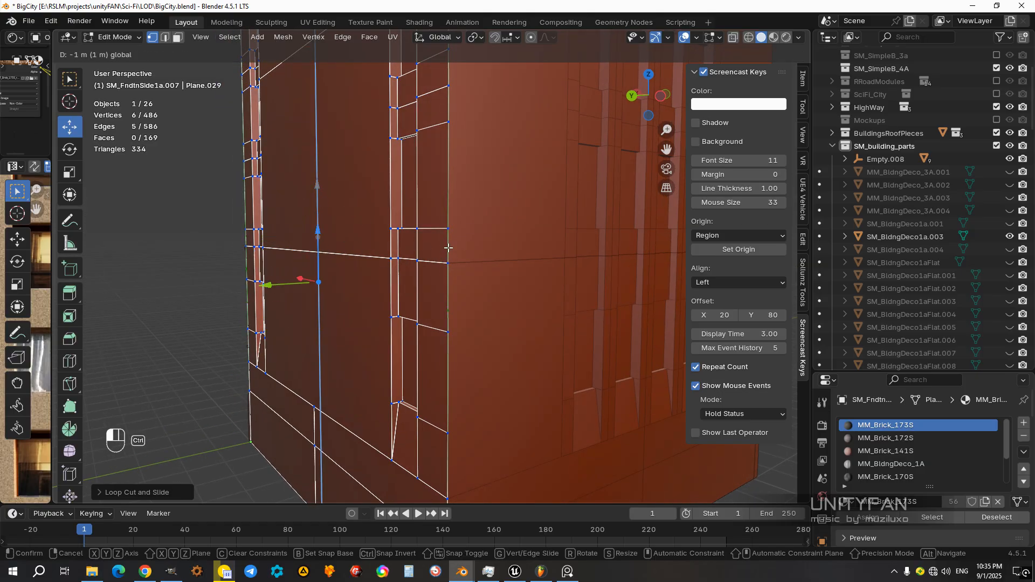
pyautogui.moveTo(448, 247); pyautogui.dragTo(450, 254)
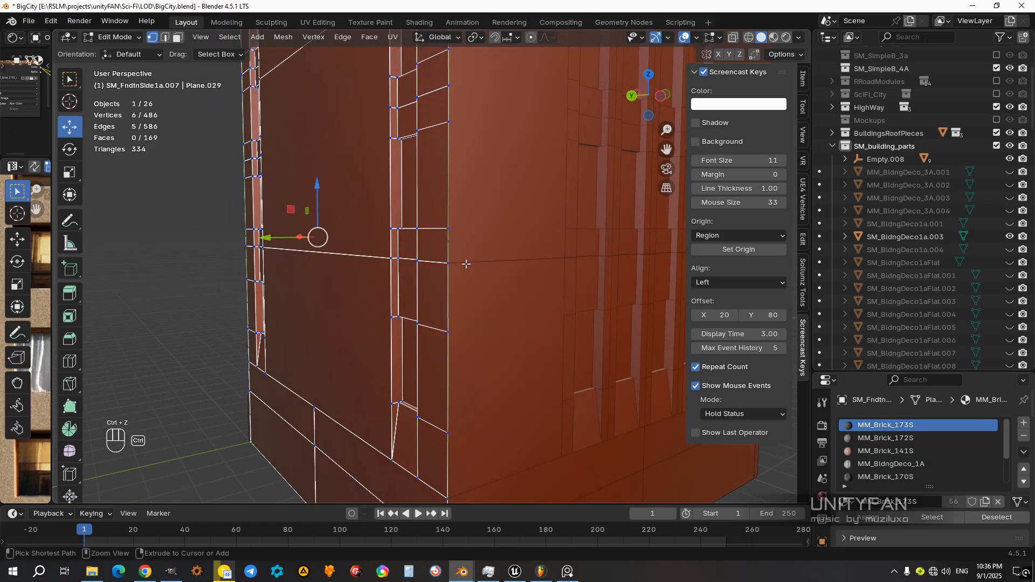
# Step: Set the snap target to Vertex and snap the new edge loop vertically to the adjacent wall's dividing edge
pyautogui.click(507, 38)
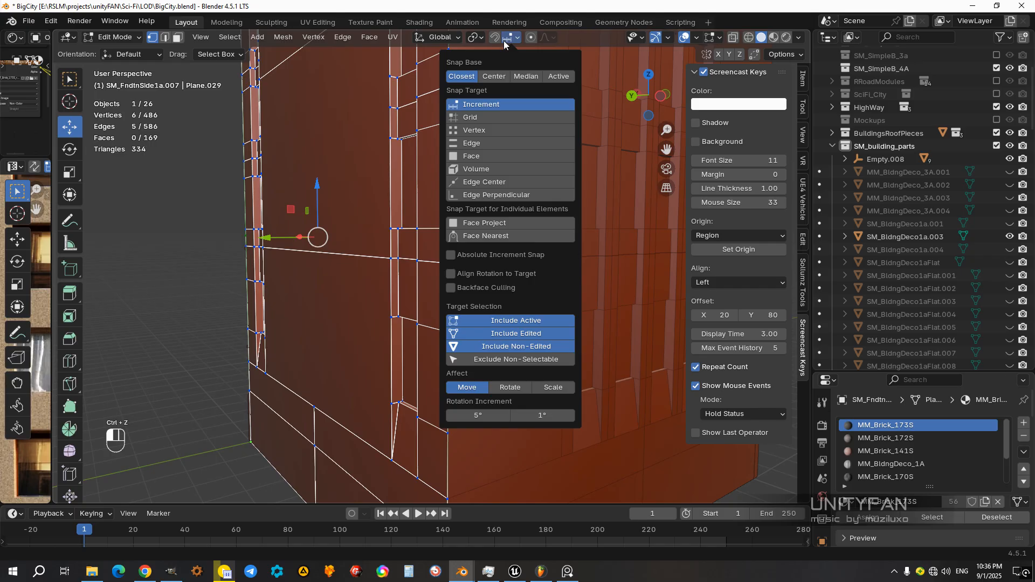
pyautogui.click(473, 131)
pyautogui.moveTo(317, 197); pyautogui.dragTo(393, 250)
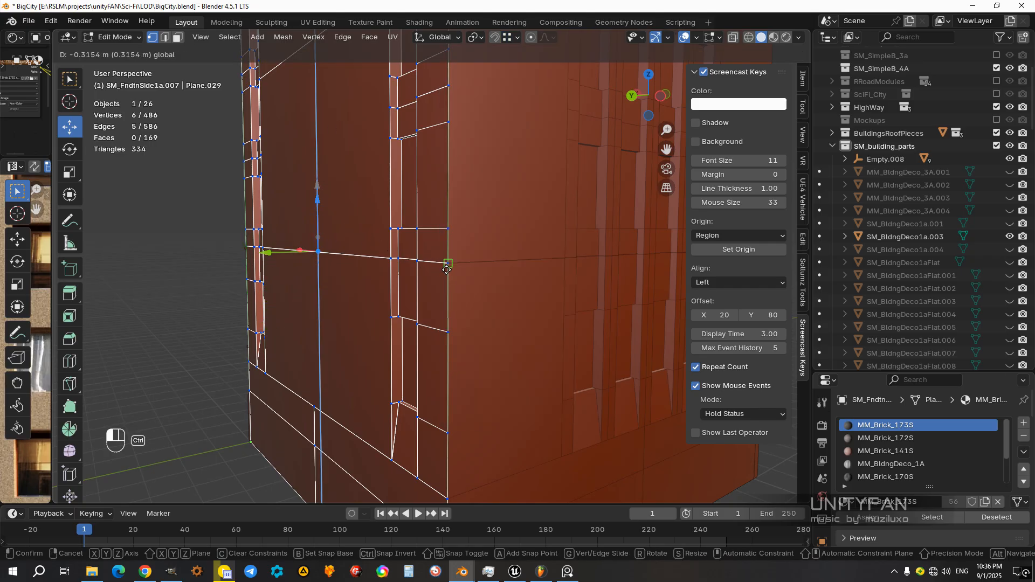
pyautogui.keyDown('ctrl'); pyautogui.moveTo(447, 269); pyautogui.dragTo(446, 269); pyautogui.keyUp('ctrl')
# Step: Select all faces of SM_FndtnSide1a.007 above the dividing loop and separate them into their own object
pyautogui.scroll(-3, 444, 258)
pyautogui.keyDown('shift'); pyautogui.moveTo(429, 210); pyautogui.dragTo(432, 300, button='middle'); pyautogui.keyUp('shift')
pyautogui.press('z')
pyautogui.scroll(-3, 307, 275)
pyautogui.moveTo(270, 238); pyautogui.dragTo(300, 237, button='middle')
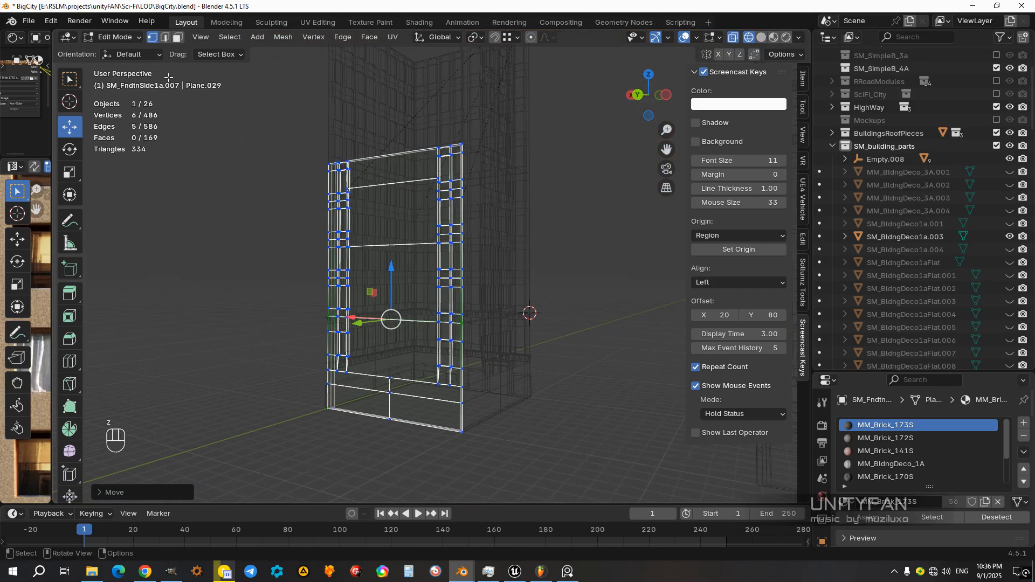
pyautogui.click(177, 38)
pyautogui.moveTo(380, 266); pyautogui.dragTo(469, 306, button='middle')
pyautogui.moveTo(491, 321); pyautogui.dragTo(311, 148)
pyautogui.moveTo(311, 148); pyautogui.dragTo(455, 282, button='middle')
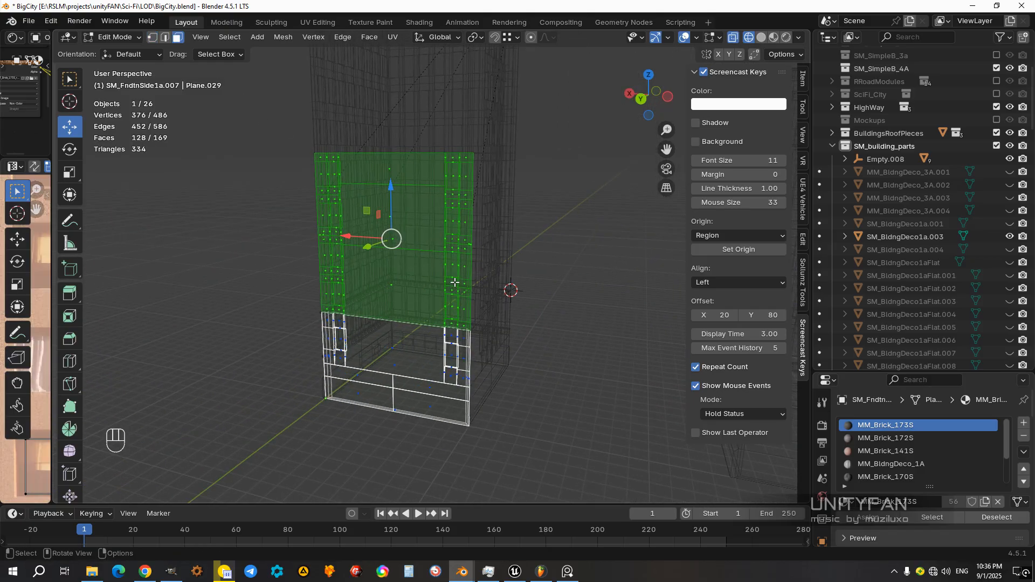
pyautogui.press('p')
pyautogui.click(455, 283)
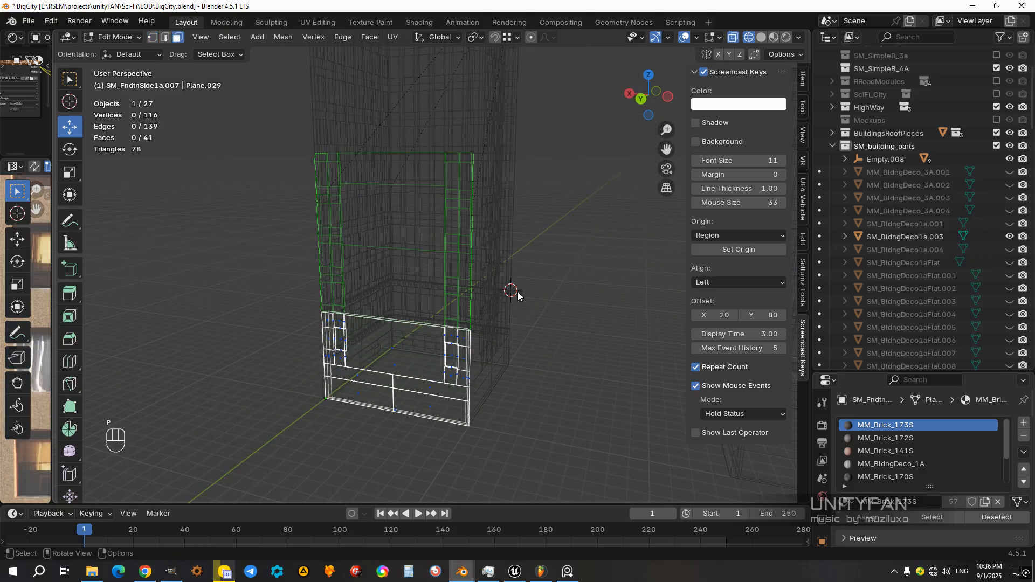
# Step: Select the separated upper piece SM_FndtnSide1a.017 and snap the 3D cursor to its lower outer corner vertex
pyautogui.press('z')
pyautogui.press('Tab')
pyautogui.click(429, 251)
pyautogui.moveTo(431, 302); pyautogui.dragTo(515, 295, button='middle')
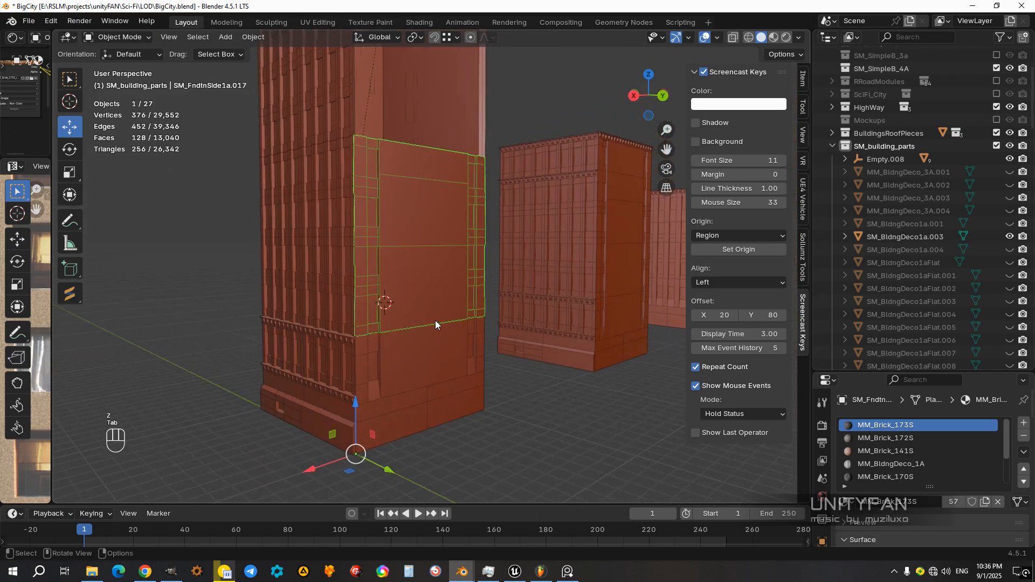
pyautogui.keyDown('shift'); pyautogui.moveTo(435, 321); pyautogui.dragTo(476, 295, button='middle'); pyautogui.keyUp('shift')
pyautogui.scroll(2, 475, 296)
pyautogui.press('Tab')
pyautogui.moveTo(439, 353); pyautogui.dragTo(358, 357, button='middle')
pyautogui.keyDown('shift'); pyautogui.moveTo(358, 357); pyautogui.dragTo(343, 335, button='middle'); pyautogui.keyUp('shift')
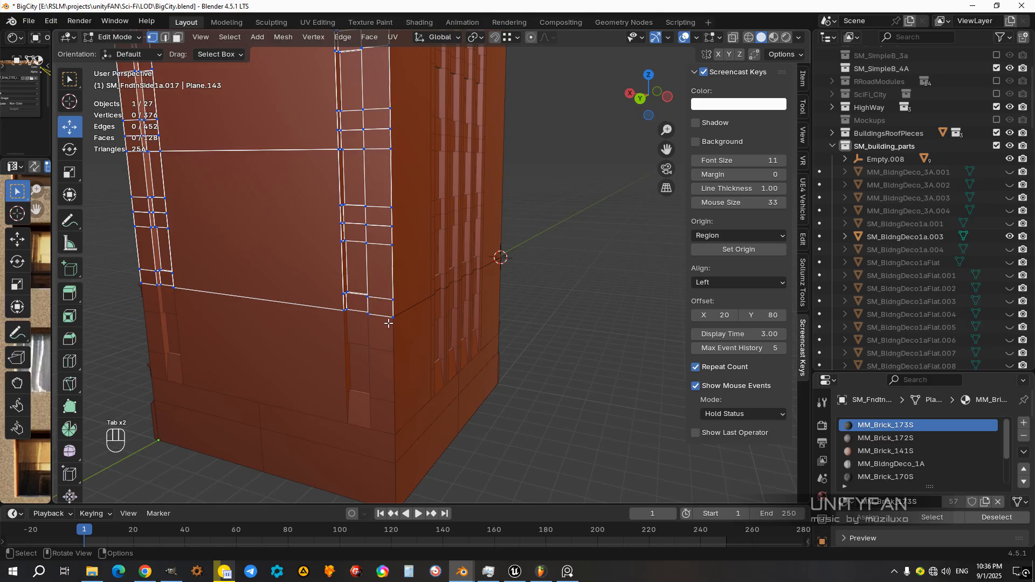
# Step: Set the origin of SM_FndtnSide1a.017 to the 3D cursor at its lower corner
pyautogui.press('Tab')
pyautogui.scroll(-3, 414, 323)
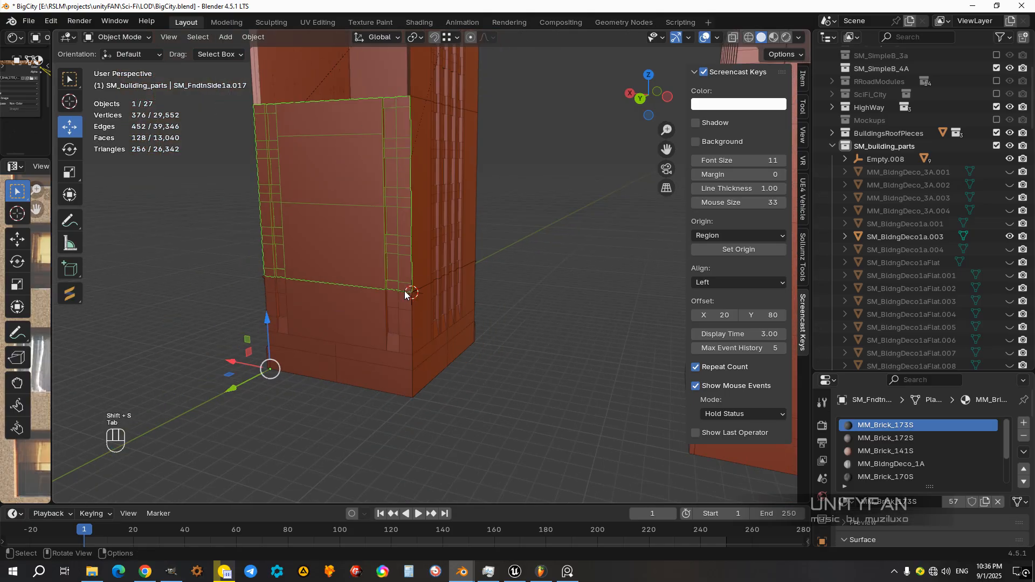
pyautogui.keyDown('shift'); pyautogui.moveTo(406, 290); pyautogui.dragTo(431, 369, button='middle'); pyautogui.keyUp('shift')
pyautogui.click(255, 40)
pyautogui.moveTo(279, 68)
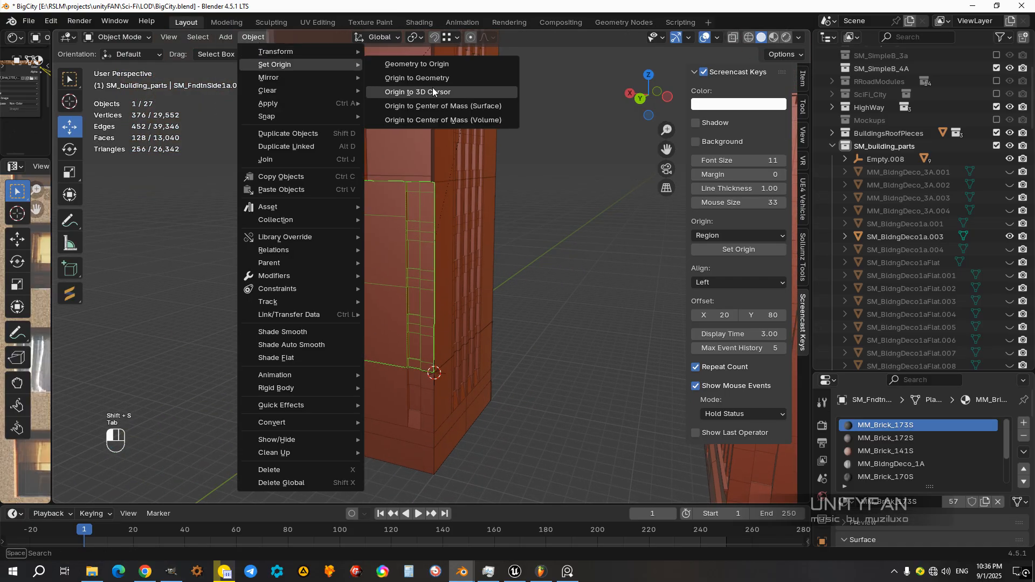
pyautogui.click(432, 87)
# Step: Duplicate SM_FndtnSide1a.017 and raise the copy vertically with increment snapping so it sits directly above the original
pyautogui.keyDown('shift'); pyautogui.moveTo(437, 207); pyautogui.dragTo(434, 307, button='middle'); pyautogui.keyUp('shift')
pyautogui.hotkey('shift', 'd')
pyautogui.rightClick(449, 314)
pyautogui.click(456, 38)
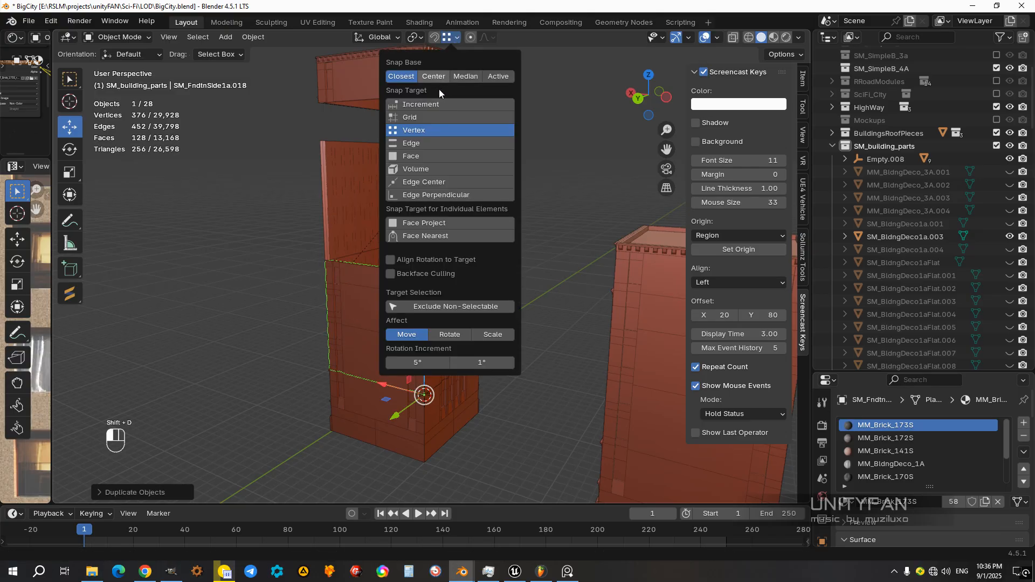
pyautogui.moveTo(425, 351)
pyautogui.keyDown('ctrl'); pyautogui.mouseDown()
pyautogui.moveTo(425, 178)
pyautogui.moveTo(426, 222)
pyautogui.mouseUp(); pyautogui.keyUp('ctrl')
pyautogui.moveTo(500, 229); pyautogui.dragTo(504, 205, button='middle')
pyautogui.press('z')
pyautogui.click(505, 315)
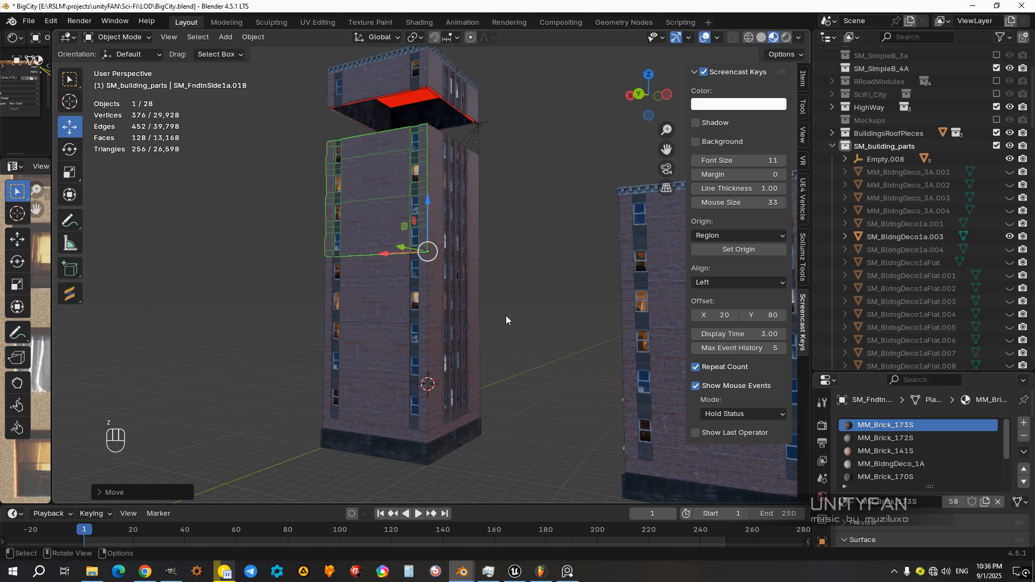
pyautogui.moveTo(474, 278)
pyautogui.mouseDown(button='middle')
pyautogui.moveTo(541, 270)
pyautogui.moveTo(386, 270)
pyautogui.moveTo(543, 235)
pyautogui.moveTo(578, 238)
pyautogui.moveTo(419, 250)
pyautogui.moveTo(479, 270)
pyautogui.mouseUp(button='middle')
# Step: Lower the Empty.008 top section vertically onto the upper edges of the stacked walls
pyautogui.keyDown('shift'); pyautogui.click(431, 205); pyautogui.keyUp('shift')
pyautogui.scroll(-2, 469, 295)
pyautogui.keyDown('shift'); pyautogui.moveTo(444, 311); pyautogui.dragTo(390, 296, button='middle'); pyautogui.keyUp('shift')
pyautogui.keyDown('shift'); pyautogui.moveTo(512, 224); pyautogui.dragTo(499, 321, button='middle'); pyautogui.keyUp('shift')
pyautogui.scroll(1, 499, 321)
pyautogui.click(514, 186)
pyautogui.click(511, 189)
pyautogui.moveTo(540, 216); pyautogui.dragTo(382, 92, button='middle')
pyautogui.keyDown('ctrl'); pyautogui.moveTo(374, 87); pyautogui.dragTo(376, 164); pyautogui.keyUp('ctrl')
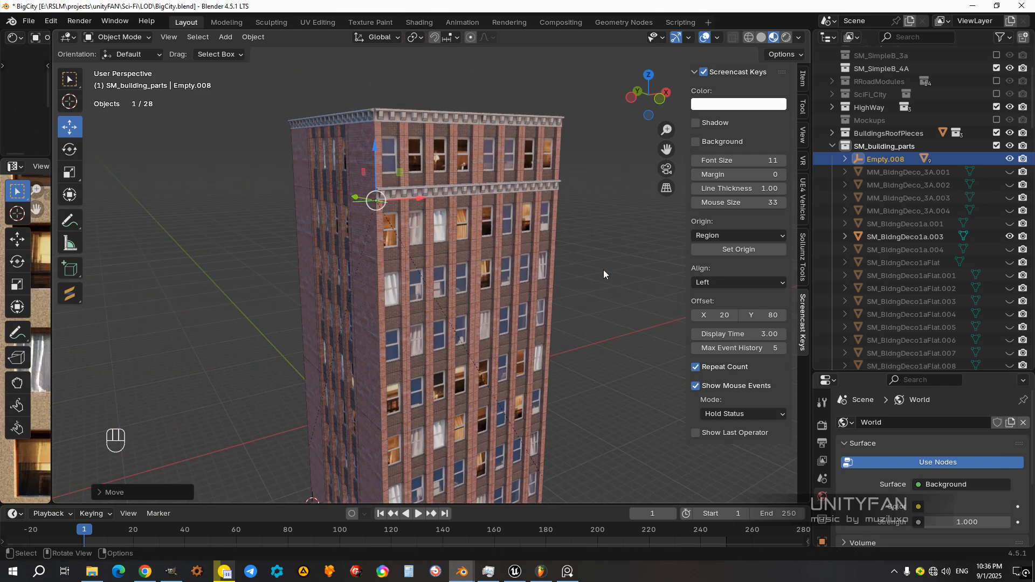
pyautogui.click(601, 270)
# Step: Duplicate the complete tall building, including its Empty.008 top section, and offset the copy 17 m along the X axis
pyautogui.scroll(-4, 503, 286)
pyautogui.keyDown('shift'); pyautogui.moveTo(507, 328); pyautogui.dragTo(480, 235, button='middle'); pyautogui.keyUp('shift')
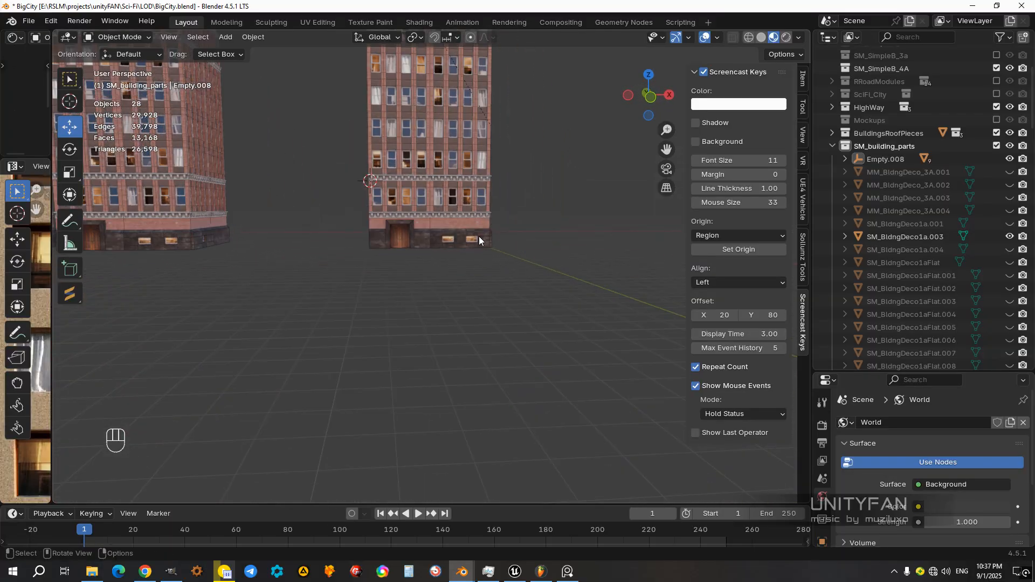
pyautogui.scroll(3, 479, 235)
pyautogui.click(444, 272)
pyautogui.scroll(1, 458, 308)
pyautogui.moveTo(458, 308)
pyautogui.mouseDown(button='middle')
pyautogui.moveTo(352, 291)
pyautogui.moveTo(452, 302)
pyautogui.mouseUp(button='middle')
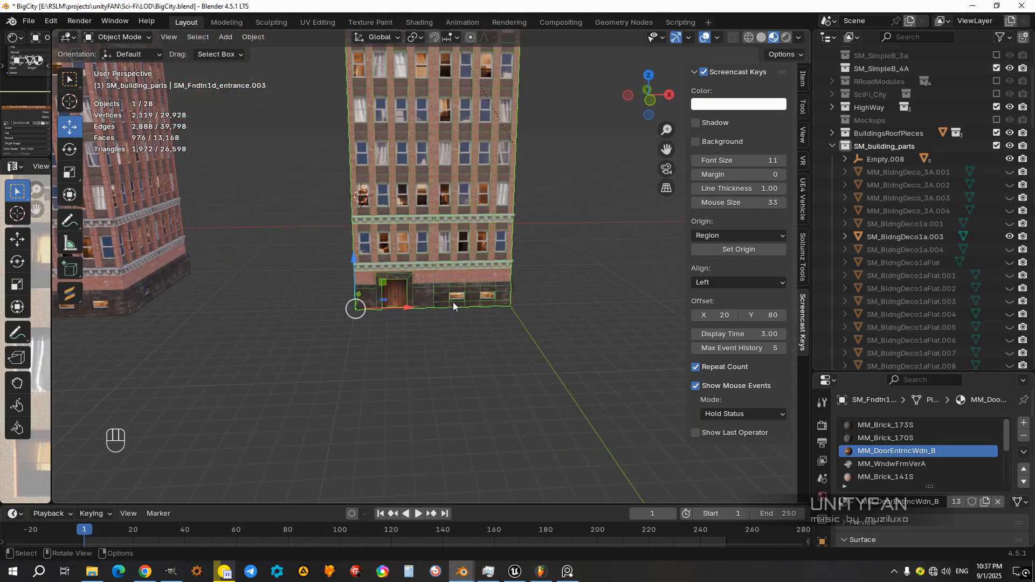
pyautogui.scroll(-3, 454, 301)
pyautogui.keyDown('shift'); pyautogui.moveTo(493, 271); pyautogui.dragTo(487, 355, button='middle'); pyautogui.keyUp('shift')
pyautogui.scroll(-2, 488, 355)
pyautogui.moveTo(515, 382); pyautogui.dragTo(373, 121)
pyautogui.moveTo(477, 274); pyautogui.dragTo(469, 328, button='middle')
pyautogui.scroll(2, 449, 301)
pyautogui.keyDown('shift'); pyautogui.moveTo(428, 300); pyautogui.dragTo(419, 296, button='middle'); pyautogui.keyUp('shift')
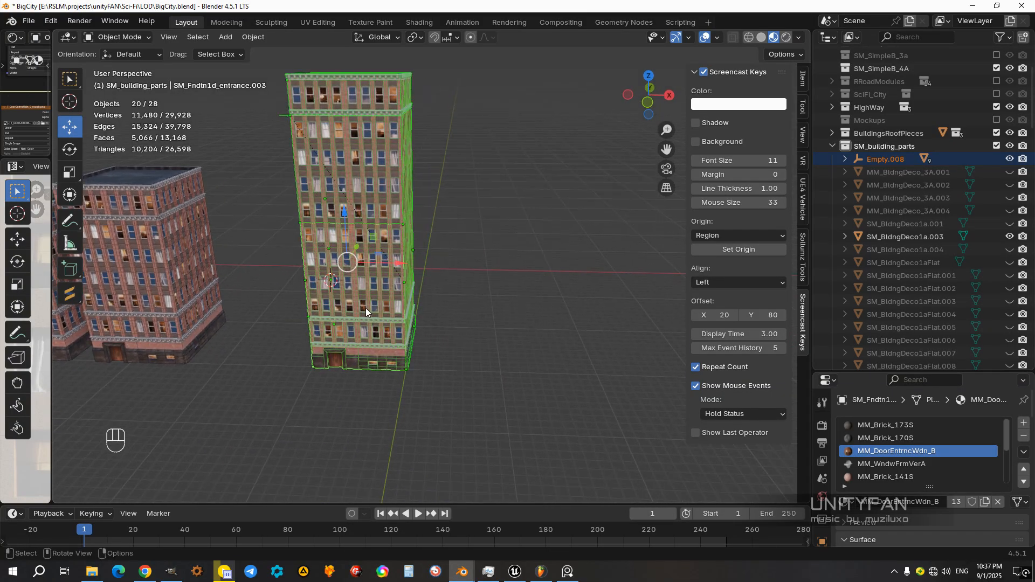
pyautogui.hotkey('shift', 'd')
pyautogui.press('x')
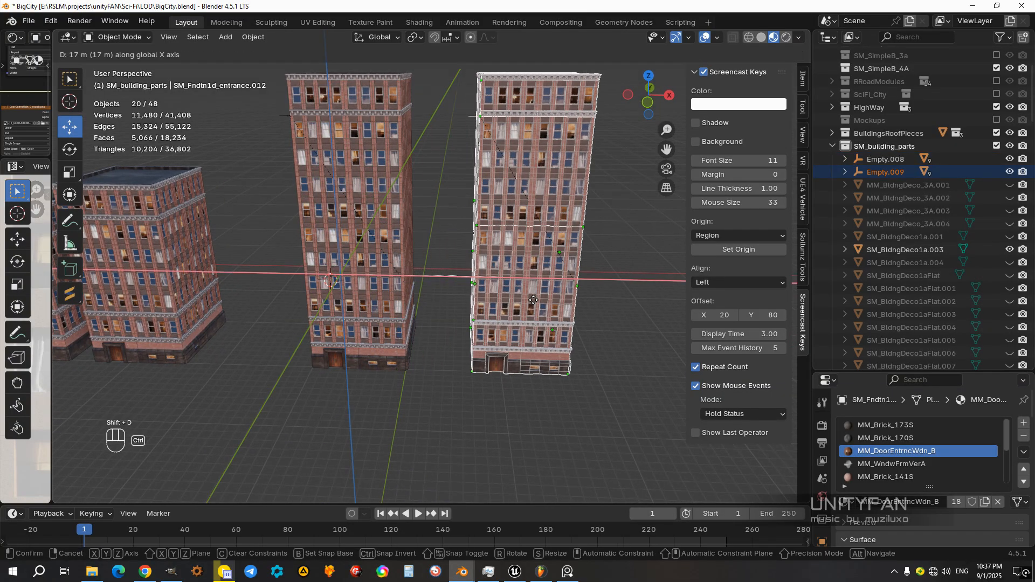
pyautogui.click(531, 302)
# Step: Delete the lower front wall piece with the entrance from the duplicated building
pyautogui.moveTo(493, 315); pyautogui.dragTo(440, 291, button='middle')
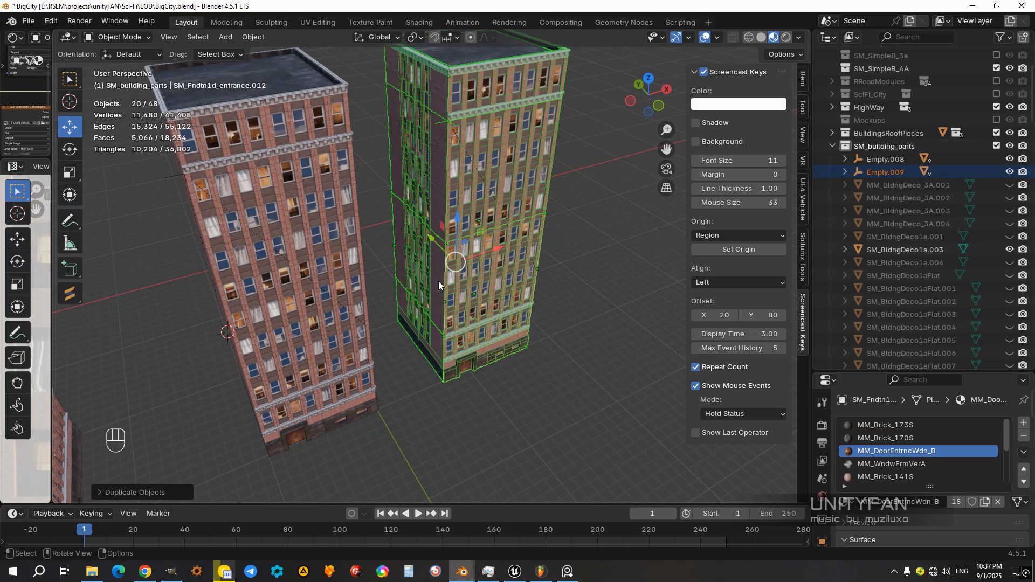
pyautogui.click(438, 281)
pyautogui.scroll(2, 443, 334)
pyautogui.keyDown('shift'); pyautogui.moveTo(446, 394); pyautogui.dragTo(494, 305, button='middle'); pyautogui.keyUp('shift')
pyautogui.click(494, 302)
pyautogui.press('x')
pyautogui.click(493, 302)
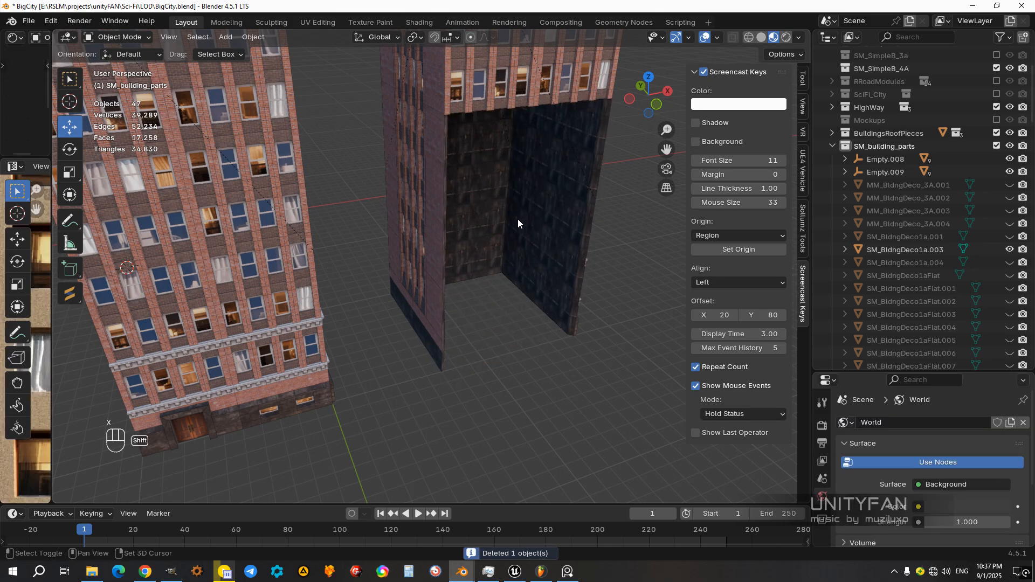
# Step: Try deleting the upper front wall piece of the duplicated building, and undo the deletion
pyautogui.keyDown('shift'); pyautogui.moveTo(514, 97); pyautogui.dragTo(502, 224, button='middle'); pyautogui.keyUp('shift')
pyautogui.click(503, 224)
pyautogui.press('x')
pyautogui.click(502, 225)
pyautogui.scroll(-2, 502, 235)
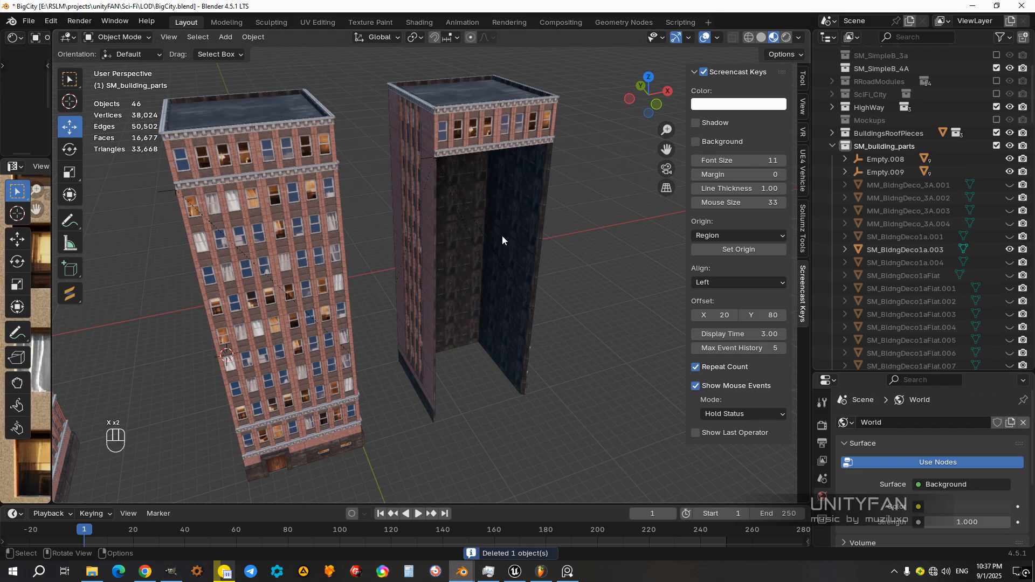
pyautogui.hotkey('ctrl', 'z')
# Step: Duplicate the lower side foundation piece of the copied building, move it to the front corner and rotate it across the open front
pyautogui.scroll(3, 455, 287)
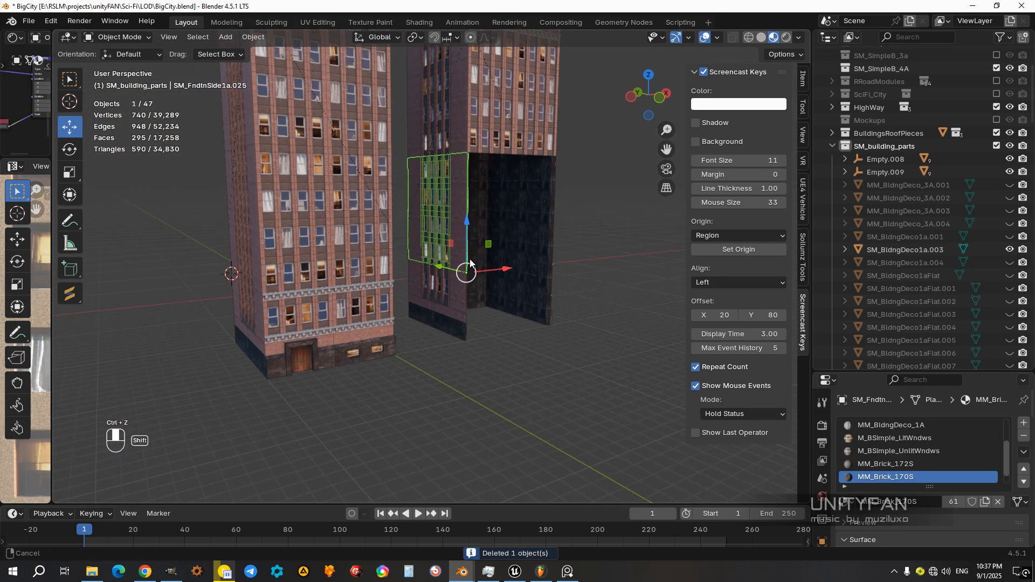
pyautogui.click(465, 300)
pyautogui.moveTo(465, 300); pyautogui.dragTo(450, 357, button='middle')
pyautogui.hotkey('shift', 'd')
pyautogui.rightClick(444, 338)
pyautogui.keyDown('ctrl'); pyautogui.moveTo(400, 331); pyautogui.dragTo(505, 376); pyautogui.keyUp('ctrl')
pyautogui.keyDown('shift'); pyautogui.moveTo(558, 361); pyautogui.dragTo(471, 287, button='middle'); pyautogui.keyUp('shift')
pyautogui.press('KP_7')
pyautogui.press('r')
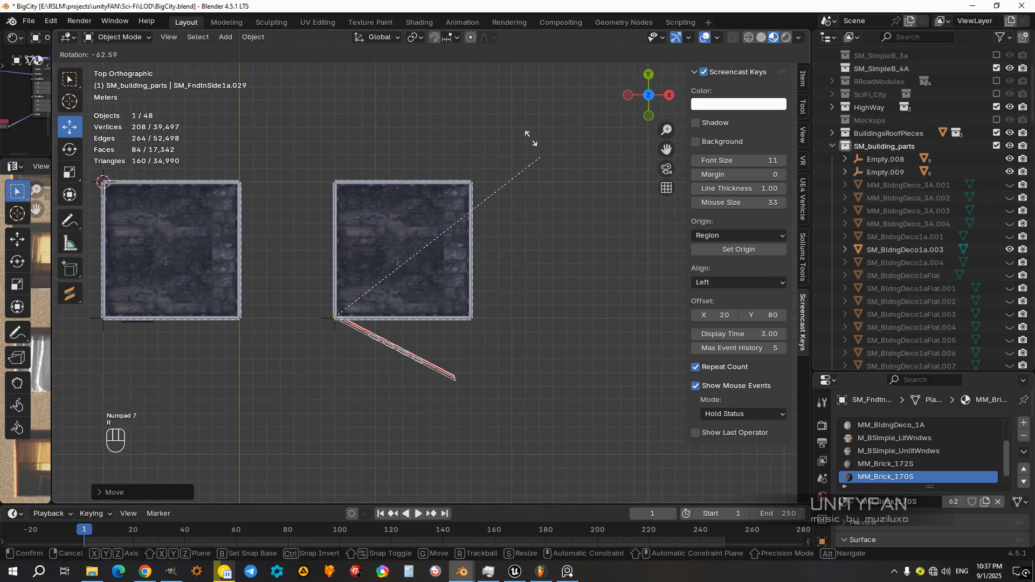
pyautogui.click(456, 73)
# Step: Duplicate the side wall section above the copied building's foundation and move the copy to the front corner
pyautogui.moveTo(500, 167); pyautogui.dragTo(528, 217, button='middle')
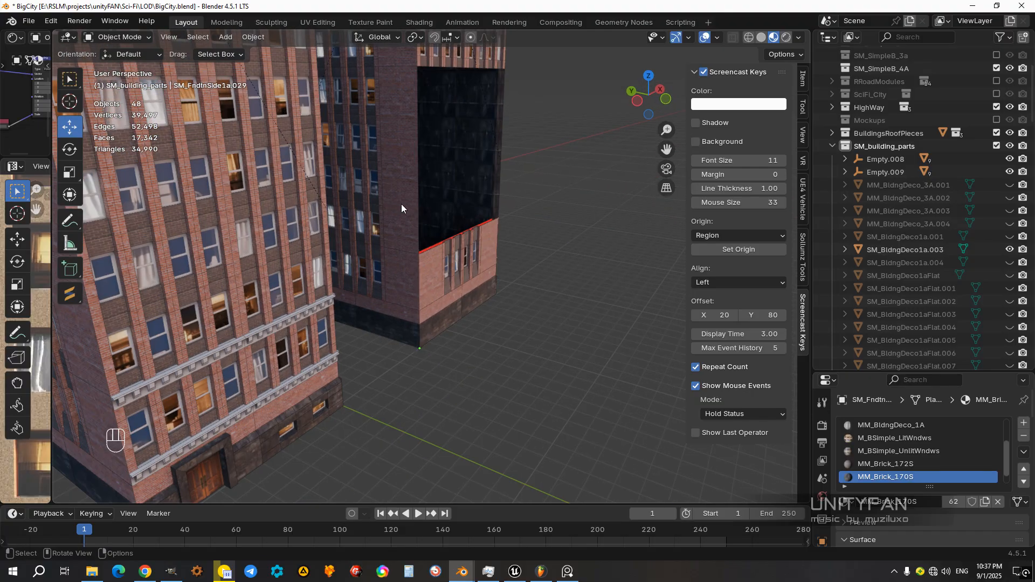
pyautogui.click(408, 205)
pyautogui.keyDown('shift'); pyautogui.moveTo(427, 219); pyautogui.dragTo(436, 283, button='middle'); pyautogui.keyUp('shift')
pyautogui.hotkey('shift', 'd')
pyautogui.rightClick(395, 335)
pyautogui.moveTo(442, 342); pyautogui.dragTo(367, 356, button='middle')
pyautogui.keyDown('ctrl'); pyautogui.moveTo(369, 302); pyautogui.dragTo(509, 303); pyautogui.keyUp('ctrl')
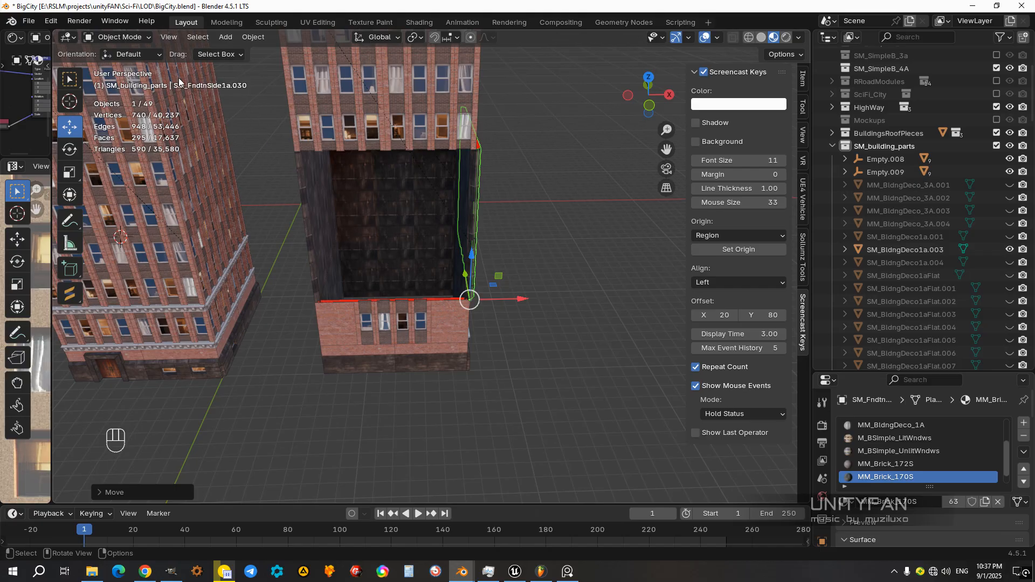
# Step: Rotate the duplicated side wall section across the opening above the front foundation piece
pyautogui.click(69, 148)
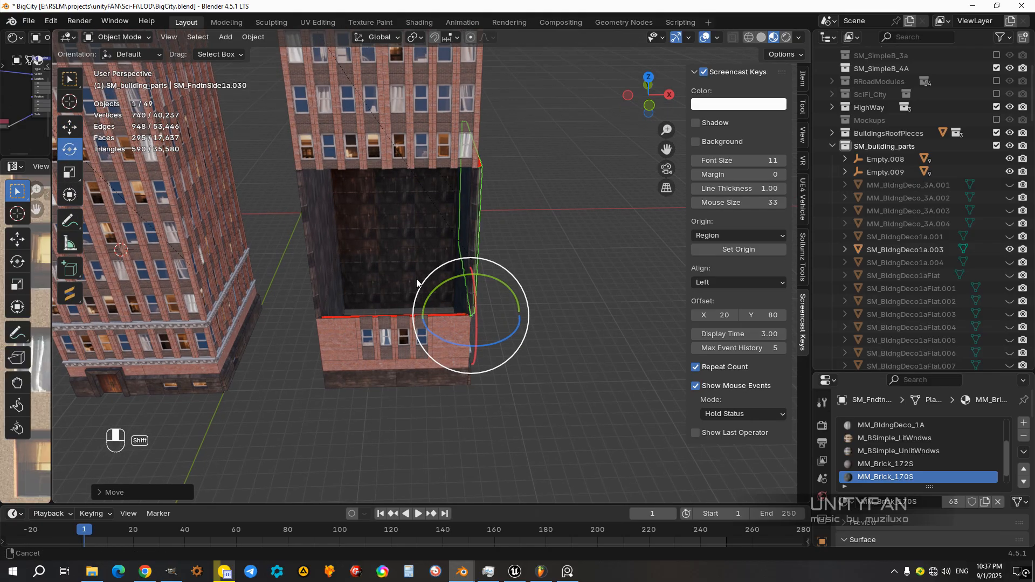
pyautogui.keyDown('ctrl'); pyautogui.moveTo(451, 344); pyautogui.dragTo(510, 338); pyautogui.keyUp('ctrl')
pyautogui.click(547, 349)
pyautogui.moveTo(423, 292)
pyautogui.mouseDown(button='middle')
pyautogui.moveTo(474, 214)
pyautogui.moveTo(503, 290)
pyautogui.moveTo(399, 303)
pyautogui.moveTo(436, 310)
pyautogui.moveTo(453, 251)
pyautogui.moveTo(423, 281)
pyautogui.mouseUp(button='middle')
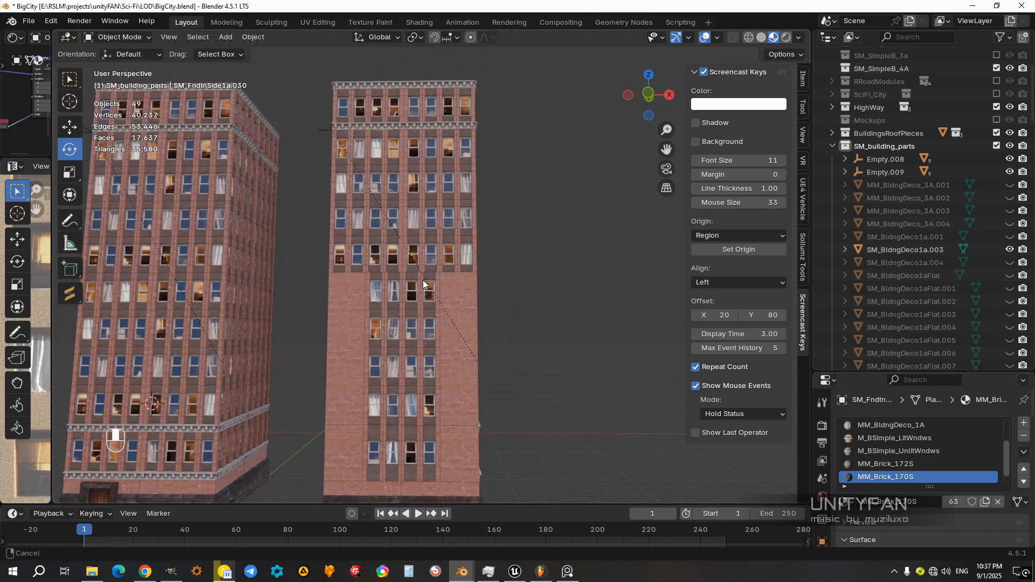
# Step: Replace the upper front wall section of the copied building with a duplicate of the wall section below, raised 10 m along Z
pyautogui.click(462, 231)
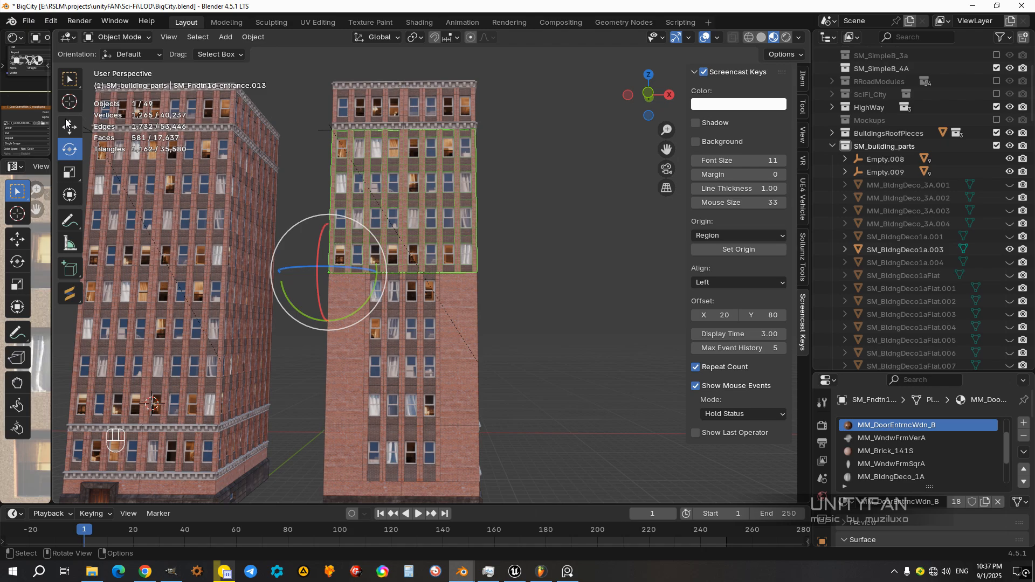
pyautogui.click(474, 291)
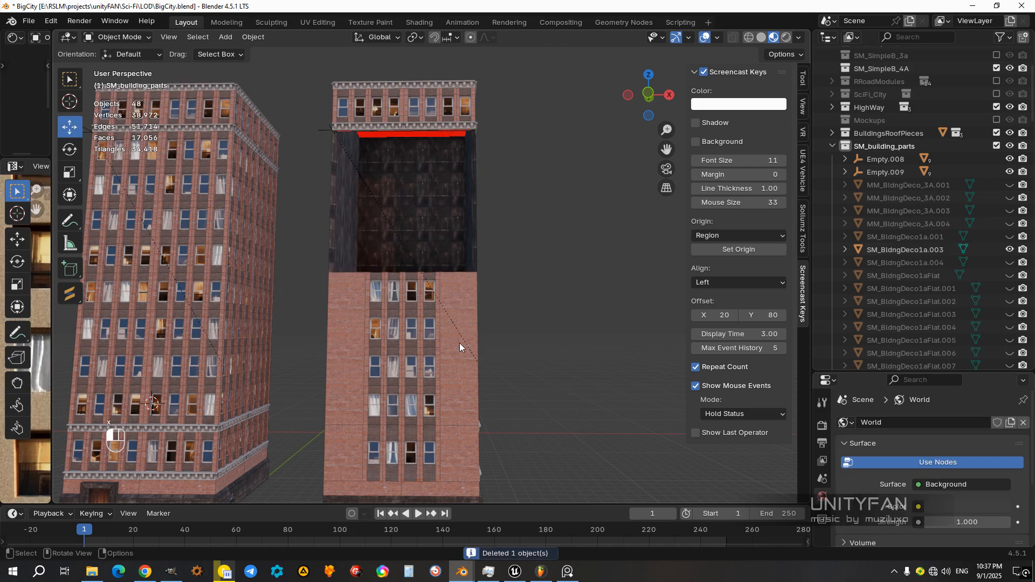
pyautogui.hotkey('shift', 'd')
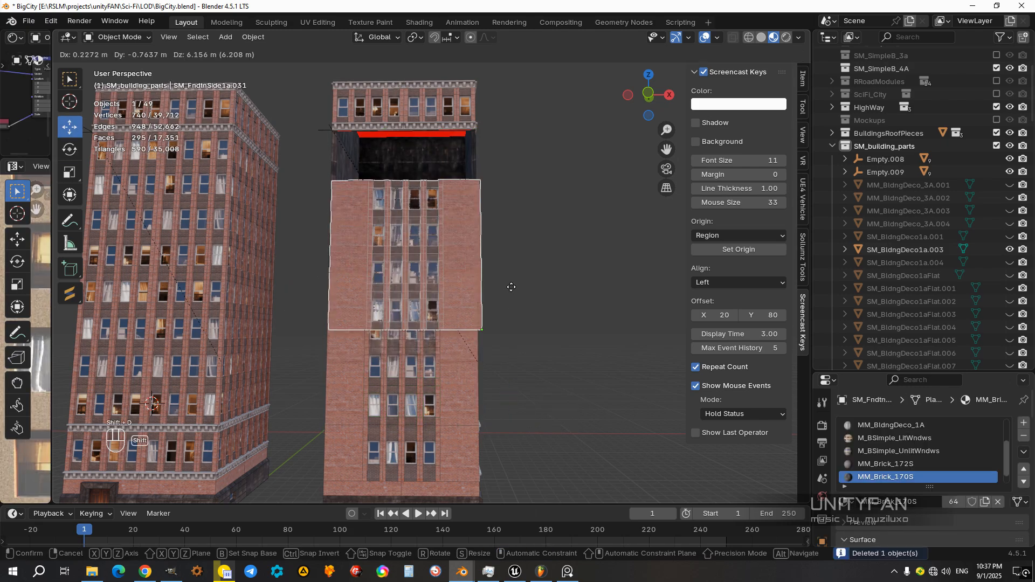
pyautogui.rightClick(512, 288)
pyautogui.moveTo(477, 372); pyautogui.dragTo(483, 218)
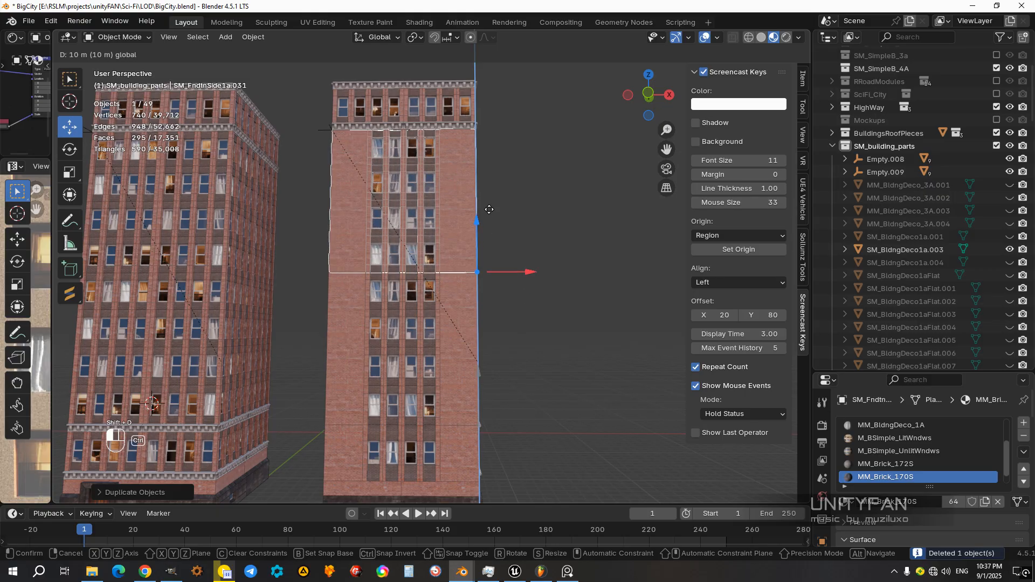
pyautogui.moveTo(490, 213); pyautogui.dragTo(521, 233, button='middle')
pyautogui.click(544, 252)
pyautogui.scroll(-2, 545, 252)
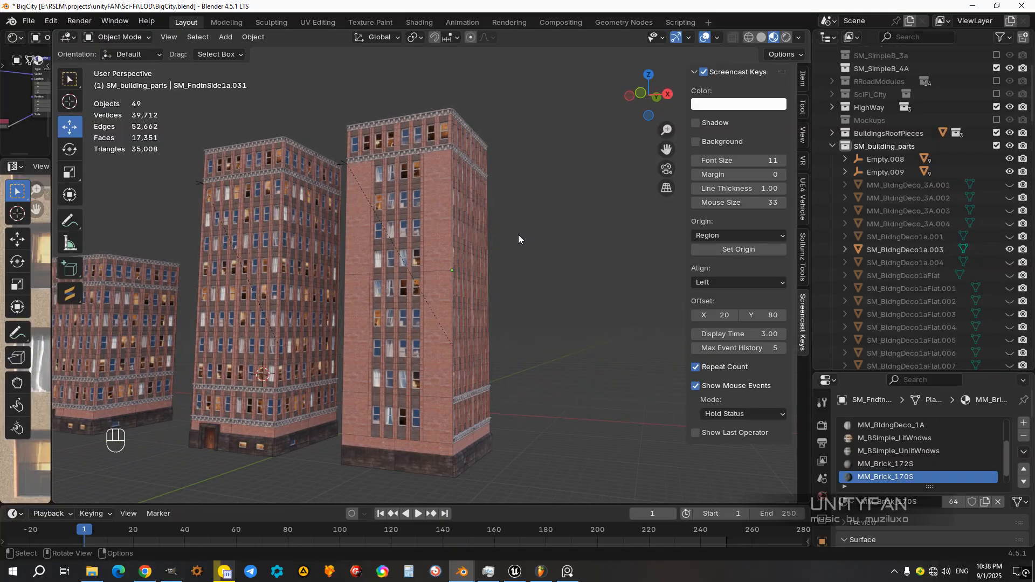
# Step: Delete the topmost front wall piece, just below the roof, from the copied building
pyautogui.moveTo(460, 238); pyautogui.dragTo(481, 267, button='middle')
pyautogui.scroll(2, 474, 243)
pyautogui.click(454, 185)
pyautogui.keyDown('shift'); pyautogui.moveTo(457, 203); pyautogui.dragTo(518, 318, button='middle'); pyautogui.keyUp('shift')
pyautogui.moveTo(518, 318); pyautogui.dragTo(417, 253, button='middle')
pyautogui.click(427, 215)
pyautogui.click(459, 222)
pyautogui.press('x')
pyautogui.click(458, 222)
# Step: Duplicate the top side wall piece, move the copy to the front corner and rotate it 90° about Z to close the front
pyautogui.click(464, 247)
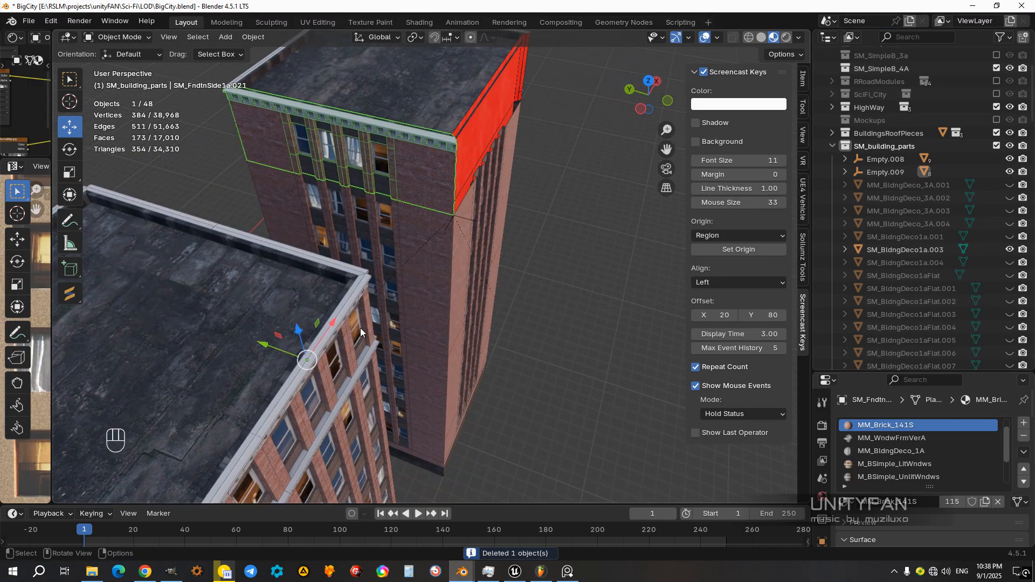
pyautogui.hotkey('shift', 'd')
pyautogui.keyDown('ctrl'); pyautogui.moveTo(286, 355); pyautogui.dragTo(435, 405); pyautogui.keyUp('ctrl')
pyautogui.keyDown('shift'); pyautogui.moveTo(487, 409); pyautogui.dragTo(460, 417, button='middle'); pyautogui.keyUp('shift')
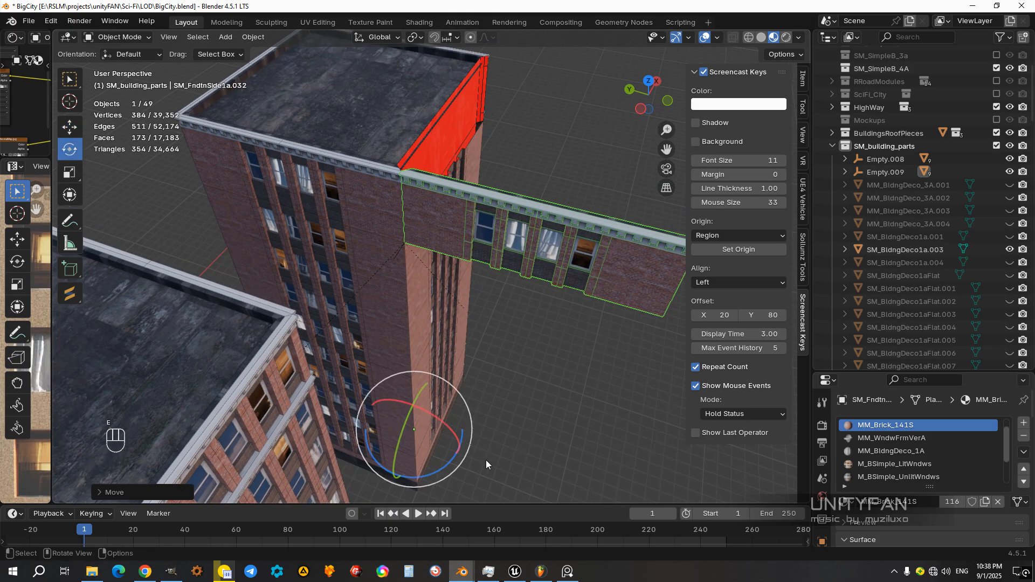
pyautogui.keyDown('ctrl'); pyautogui.moveTo(433, 476); pyautogui.dragTo(523, 341); pyautogui.keyUp('ctrl')
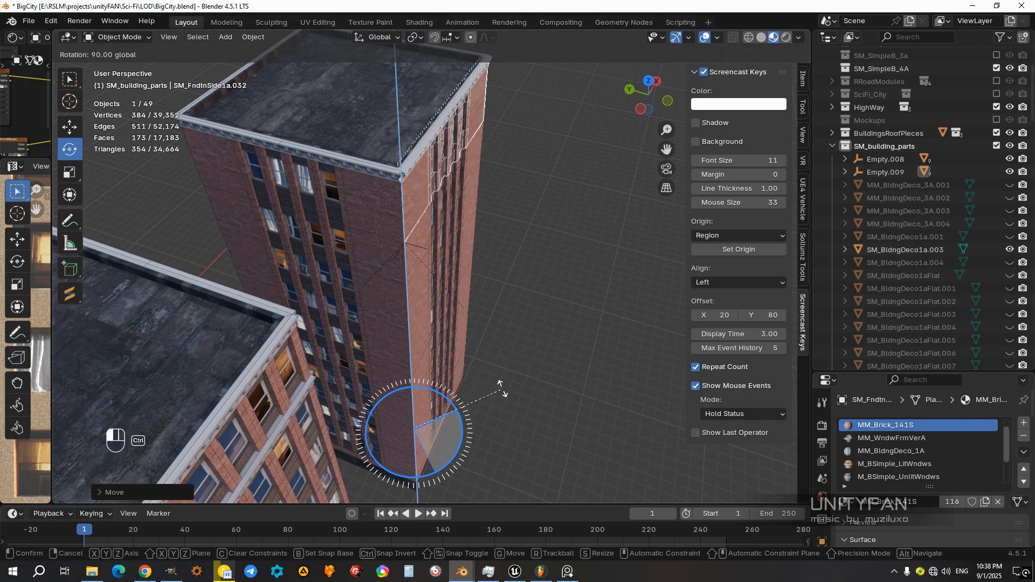
pyautogui.keyDown('ctrl'); pyautogui.moveTo(502, 387); pyautogui.dragTo(536, 375); pyautogui.keyUp('ctrl')
pyautogui.moveTo(537, 322); pyautogui.dragTo(444, 332, button='middle')
pyautogui.moveTo(521, 266); pyautogui.dragTo(519, 296, button='middle')
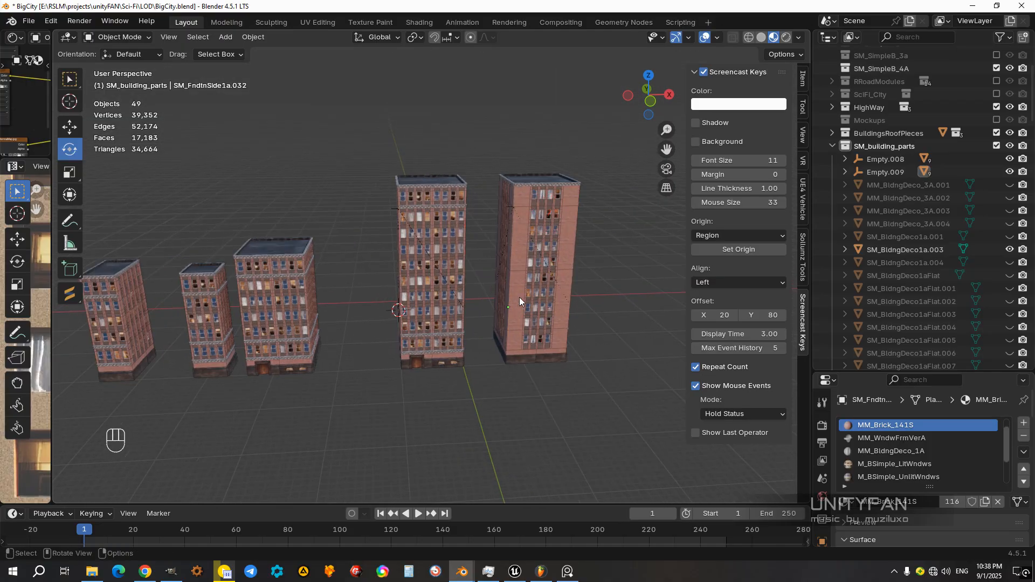
pyautogui.moveTo(418, 301); pyautogui.dragTo(446, 276, button='middle')
pyautogui.scroll(4, 446, 276)
pyautogui.keyDown('shift'); pyautogui.moveTo(530, 282); pyautogui.dragTo(432, 328, button='middle'); pyautogui.keyUp('shift')
pyautogui.scroll(-1, 443, 340)
pyautogui.moveTo(535, 313); pyautogui.dragTo(460, 407, button='middle')
# Step: Join all pieces of the original tall building into one object, with the entrance foundation piece as the active object
pyautogui.moveTo(460, 408); pyautogui.dragTo(338, 115)
pyautogui.moveTo(338, 118); pyautogui.dragTo(363, 107, button='middle')
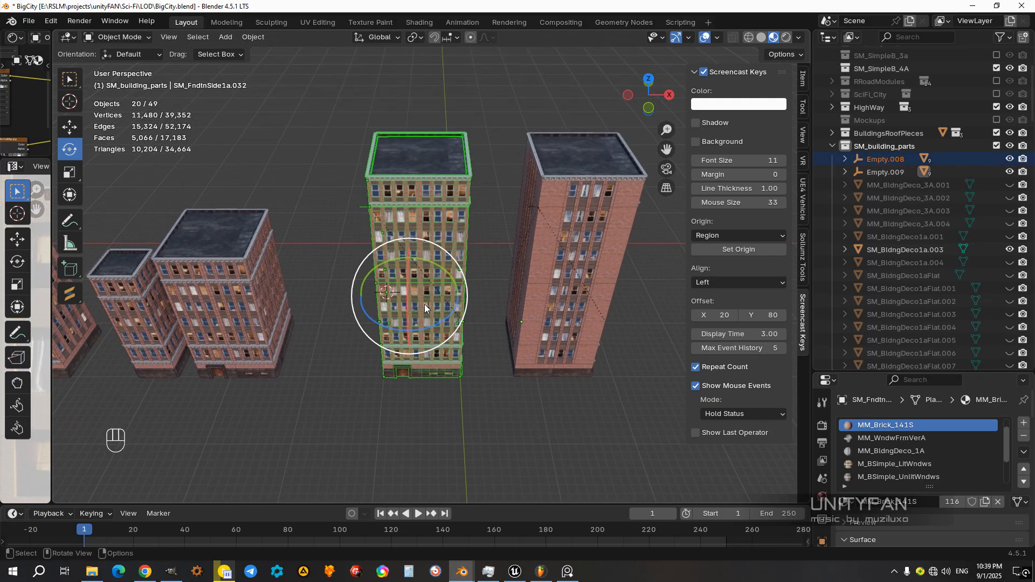
pyautogui.scroll(1, 361, 106)
pyautogui.moveTo(434, 423); pyautogui.dragTo(444, 334, button='middle')
pyautogui.scroll(7, 445, 335)
pyautogui.keyDown('ctrl'); pyautogui.moveTo(390, 435); pyautogui.dragTo(362, 406); pyautogui.keyUp('ctrl')
pyautogui.scroll(-4, 372, 402)
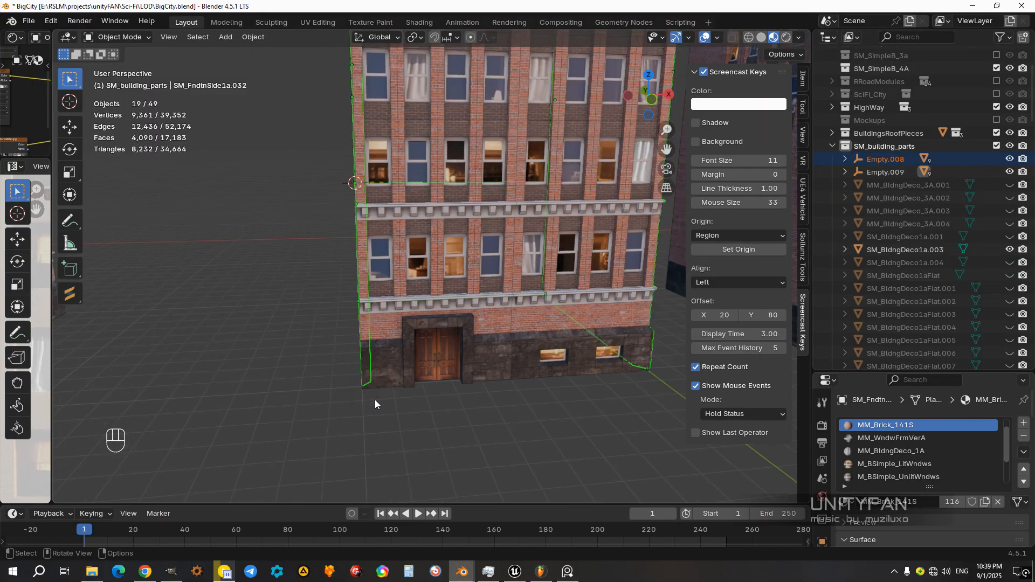
pyautogui.keyDown('shift'); pyautogui.click(386, 367); pyautogui.keyUp('shift')
pyautogui.moveTo(386, 367); pyautogui.dragTo(454, 456, button='middle')
pyautogui.scroll(-3, 455, 412)
pyautogui.hotkey('ctrl', 'j')
pyautogui.moveTo(455, 404); pyautogui.dragTo(468, 396, button='middle')
pyautogui.click(468, 398)
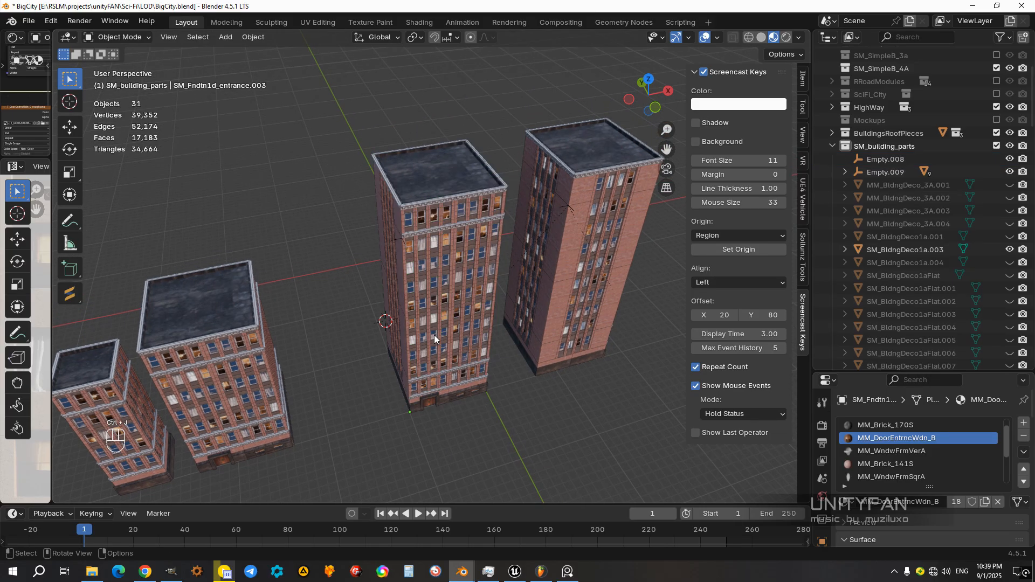
# Step: Delete the leftover Empty.008, and test-move the joined tall building as one object, cancelling the move
pyautogui.click(396, 239)
pyautogui.press('x')
pyautogui.click(396, 239)
pyautogui.click(458, 337)
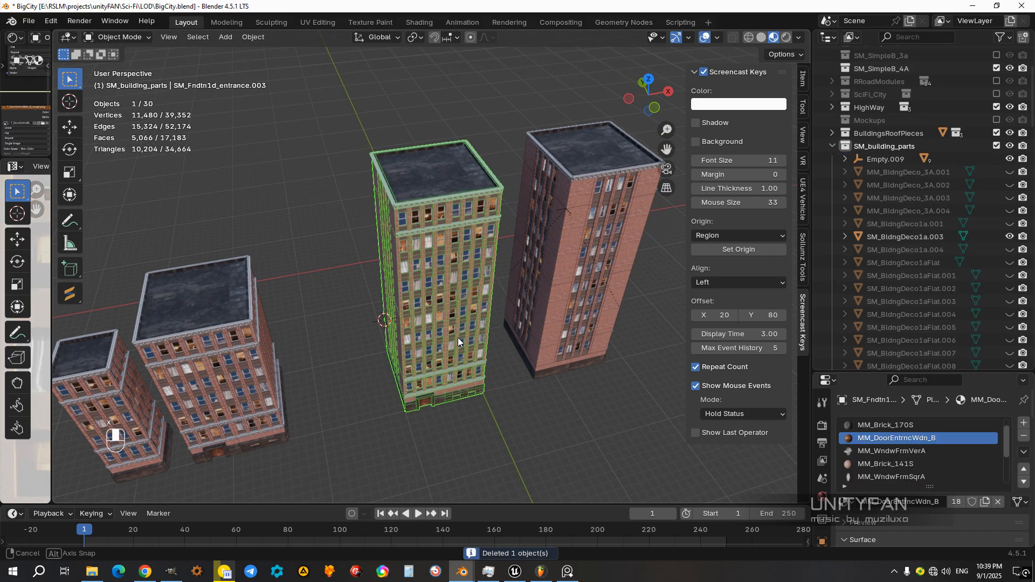
pyautogui.press('g')
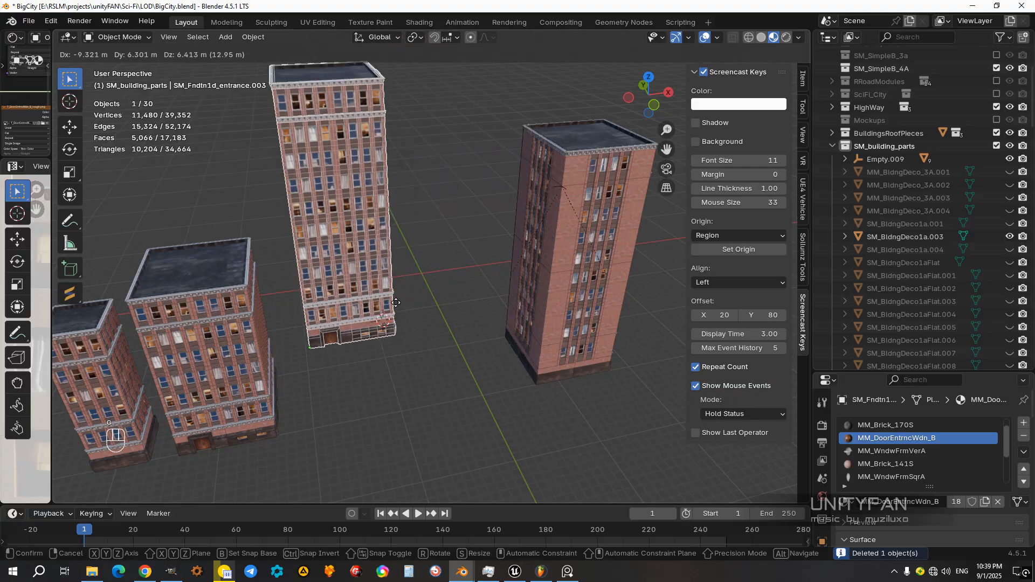
pyautogui.press('Escape')
# Step: Join all pieces of the copied tall building with the plain brick front into one object
pyautogui.moveTo(478, 314); pyautogui.dragTo(441, 305, button='middle')
pyautogui.moveTo(555, 398); pyautogui.dragTo(411, 103)
pyautogui.keyDown('ctrl'); pyautogui.moveTo(509, 351); pyautogui.dragTo(396, 232, button='middle'); pyautogui.keyUp('ctrl')
pyautogui.keyDown('shift'); pyautogui.click(487, 452); pyautogui.keyUp('shift')
pyautogui.hotkey('ctrl', 'j')
# Step: Select the leftover Empty.009 beside the copied tall building
pyautogui.click(384, 215)
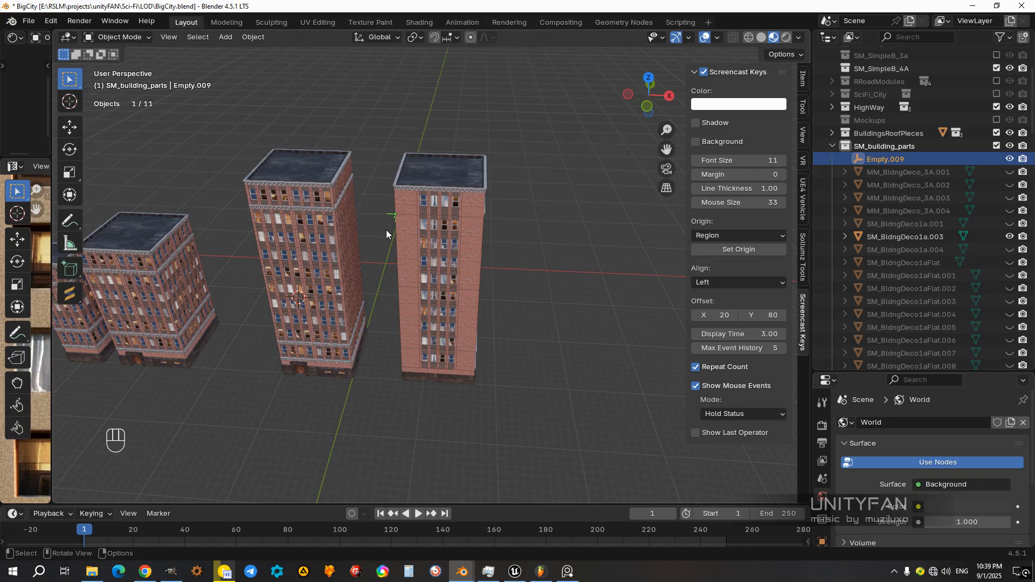
# Step: Delete the leftover Empty.009 beside the copied tall building
pyautogui.press('Delete')
pyautogui.moveTo(386, 230); pyautogui.dragTo(355, 255, button='middle')
pyautogui.click(348, 256)
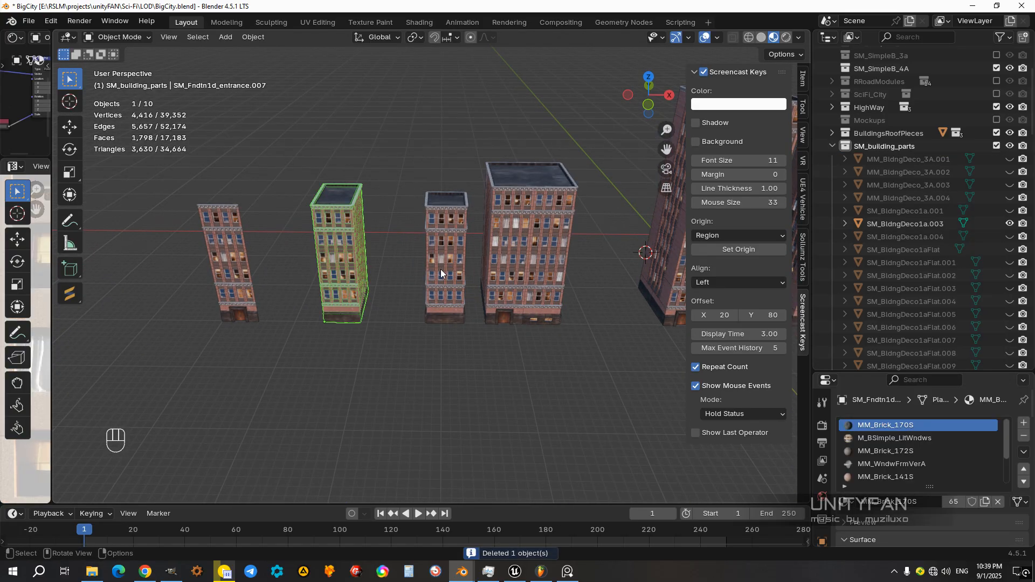
# Step: Inspect the finished brick buildings in turn, selecting each one to check whether it is a single object
pyautogui.click(441, 273)
pyautogui.moveTo(441, 274); pyautogui.dragTo(402, 295, button='middle')
pyautogui.click(439, 267)
pyautogui.moveTo(438, 267); pyautogui.dragTo(432, 288, button='middle')
pyautogui.click(433, 289)
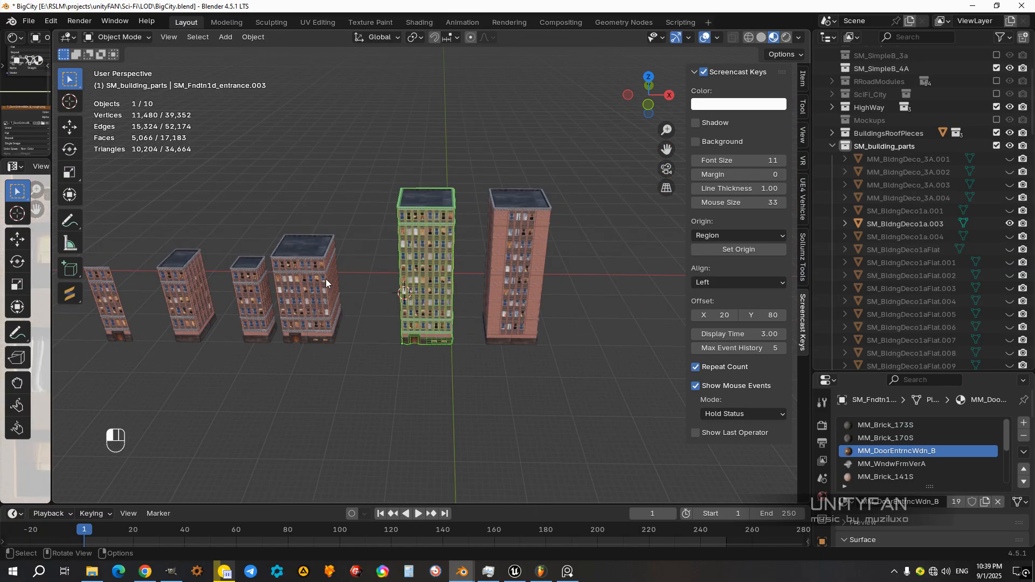
pyautogui.click(325, 279)
pyautogui.click(512, 279)
pyautogui.moveTo(421, 309); pyautogui.dragTo(475, 290, button='middle')
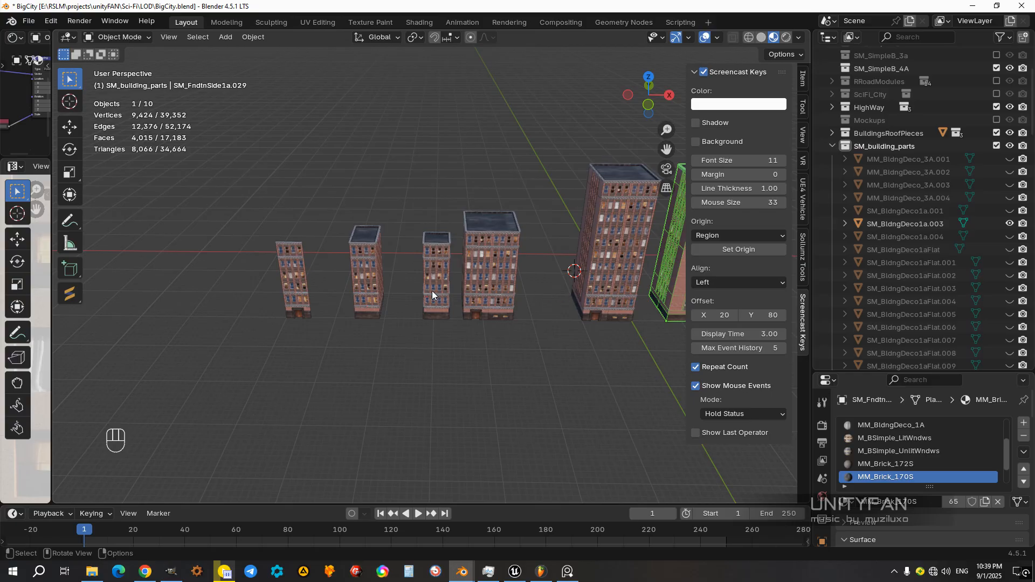
# Step: Delete the flat, narrow facade-only building at the end of the row
pyautogui.click(298, 293)
pyautogui.scroll(2, 329, 322)
pyautogui.press('x')
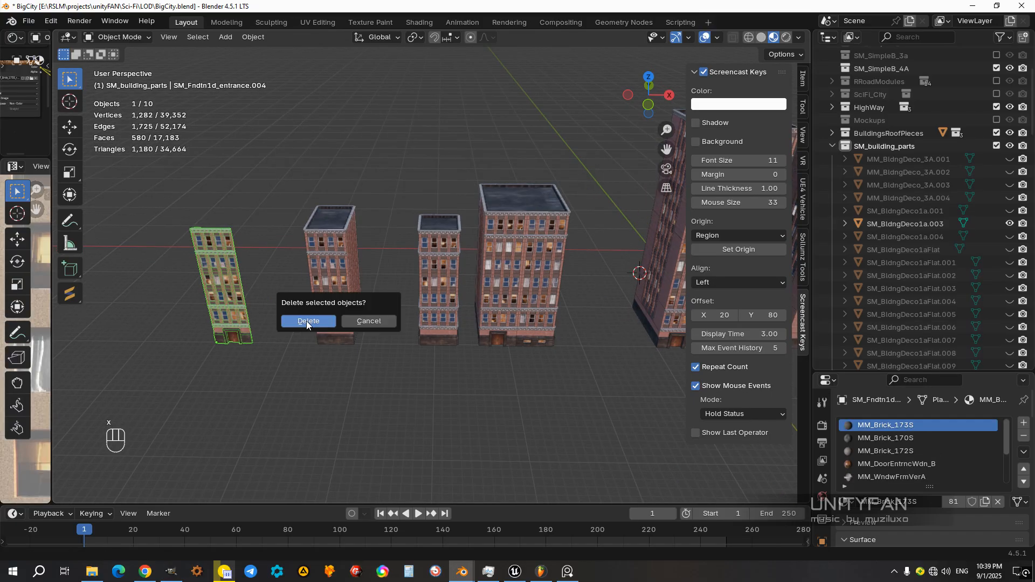
pyautogui.click(310, 322)
pyautogui.moveTo(377, 335); pyautogui.dragTo(404, 313, button='middle')
pyautogui.scroll(5, 404, 308)
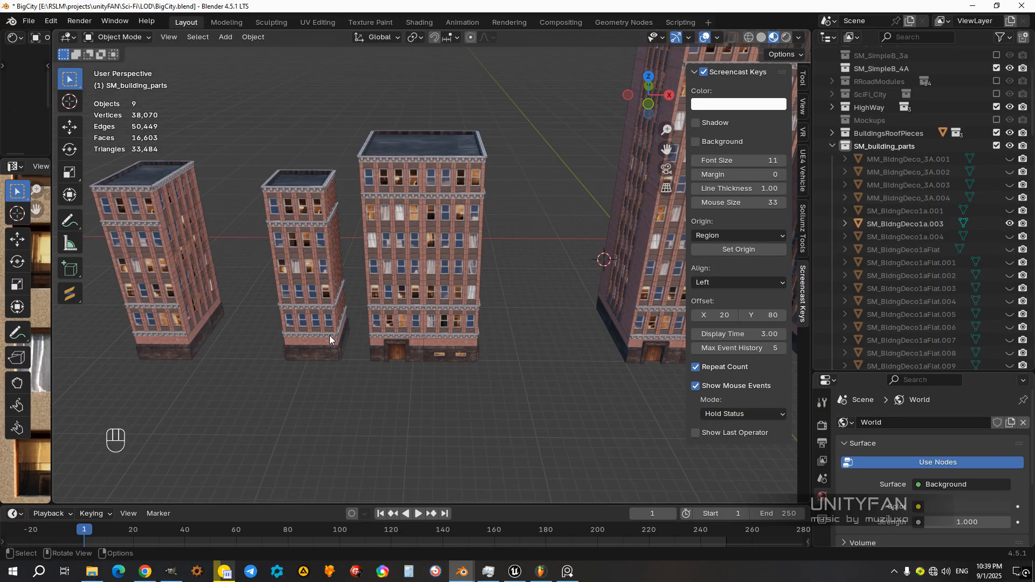
# Step: Move the narrow roofed building about 6 m in negative X, next to the corner building
pyautogui.click(332, 341)
pyautogui.keyDown('shift'); pyautogui.moveTo(332, 342); pyautogui.dragTo(401, 326, button='middle'); pyautogui.keyUp('shift')
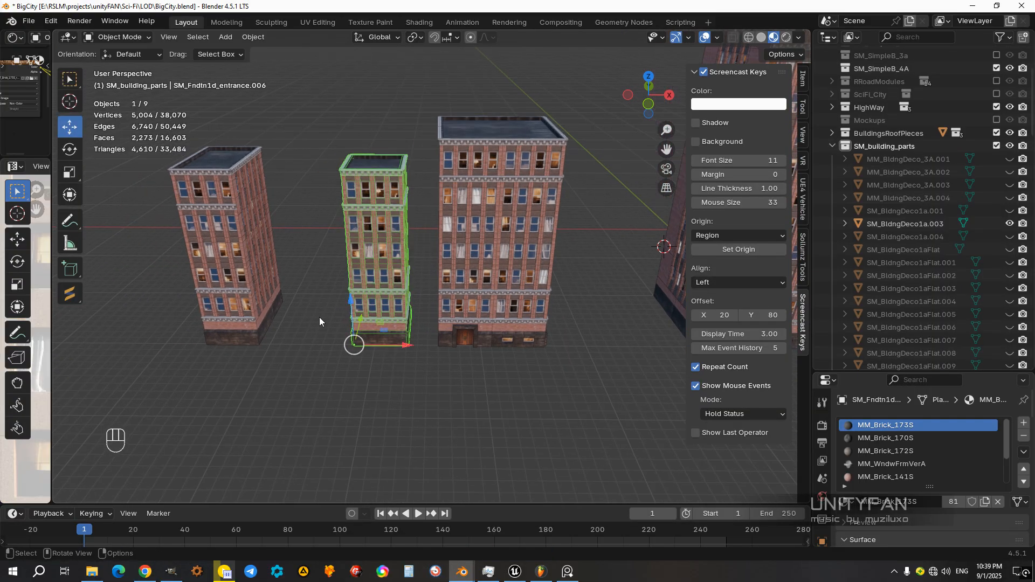
pyautogui.keyDown('ctrl'); pyautogui.moveTo(384, 345); pyautogui.dragTo(334, 351); pyautogui.keyUp('ctrl')
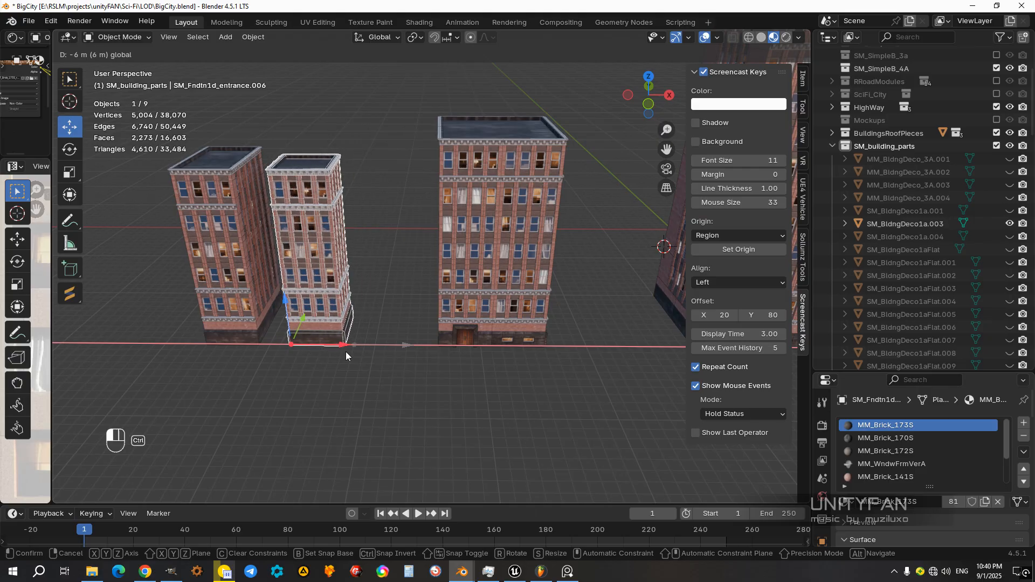
pyautogui.moveTo(444, 343); pyautogui.dragTo(440, 362, button='middle')
# Step: Duplicate the plain brick back wall of the wide building in place
pyautogui.moveTo(441, 196); pyautogui.dragTo(390, 132)
pyautogui.moveTo(403, 282); pyautogui.dragTo(441, 400, button='middle')
pyautogui.click(403, 330)
pyautogui.moveTo(441, 400); pyautogui.dragTo(374, 340, button='middle')
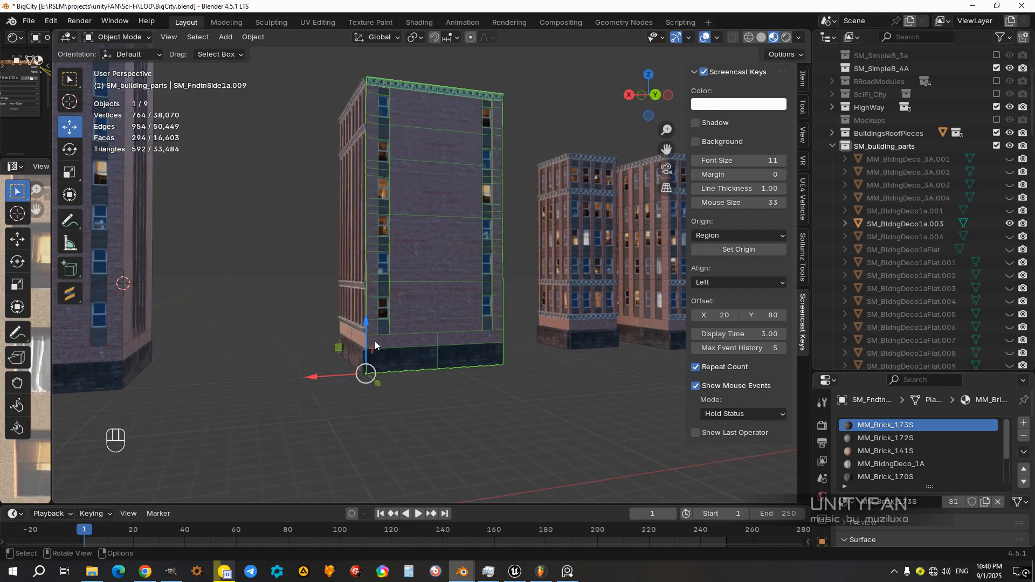
pyautogui.scroll(2, 377, 335)
pyautogui.moveTo(429, 202); pyautogui.dragTo(447, 259, button='middle')
pyautogui.keyDown('shift'); pyautogui.moveTo(447, 259); pyautogui.dragTo(552, 336, button='middle'); pyautogui.keyUp('shift')
pyautogui.scroll(-3, 461, 361)
pyautogui.hotkey('shift', 'd')
pyautogui.rightClick(551, 330)
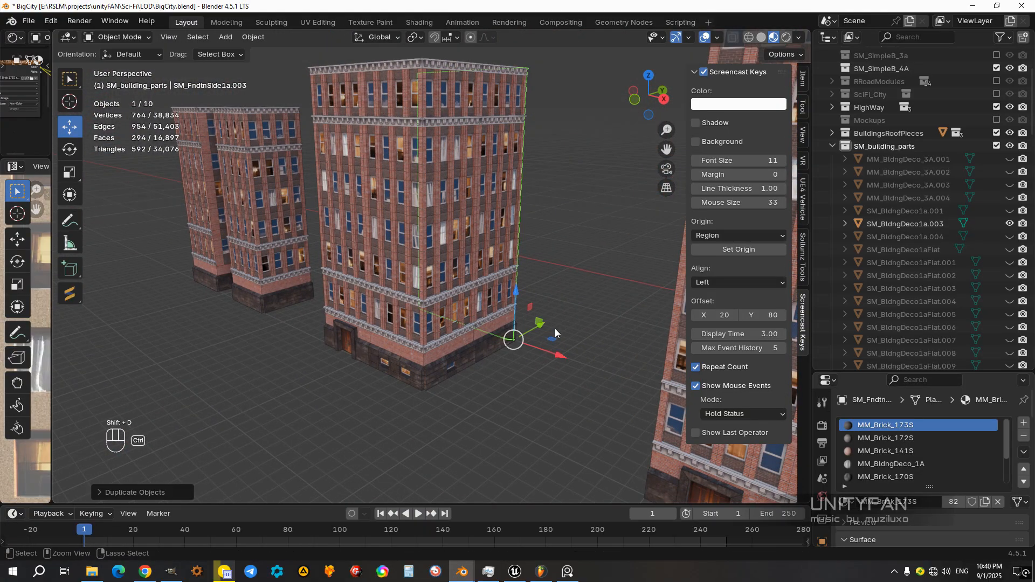
# Step: Move one of the two back wall pieces to the building's front corner and rotate it 180° about Z
pyautogui.keyDown('ctrl'); pyautogui.moveTo(488, 368); pyautogui.dragTo(483, 369); pyautogui.keyUp('ctrl')
pyautogui.moveTo(524, 349); pyautogui.dragTo(544, 357, button='middle')
pyautogui.click(479, 313)
pyautogui.keyDown('ctrl'); pyautogui.moveTo(552, 328); pyautogui.dragTo(434, 383); pyautogui.keyUp('ctrl')
pyautogui.moveTo(411, 386); pyautogui.dragTo(229, 239, button='middle')
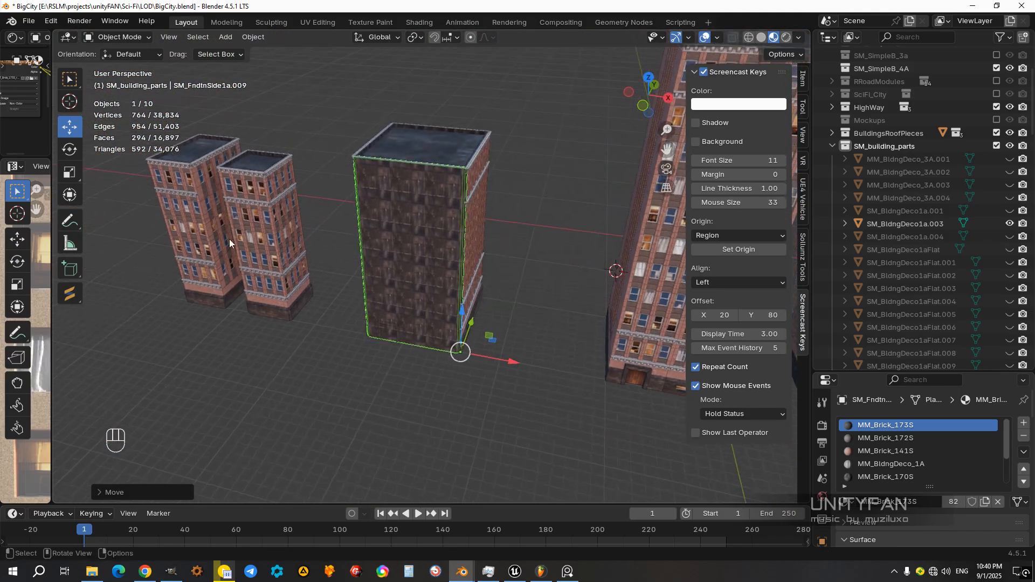
pyautogui.keyDown('ctrl'); pyautogui.moveTo(415, 364); pyautogui.dragTo(671, 345); pyautogui.keyUp('ctrl')
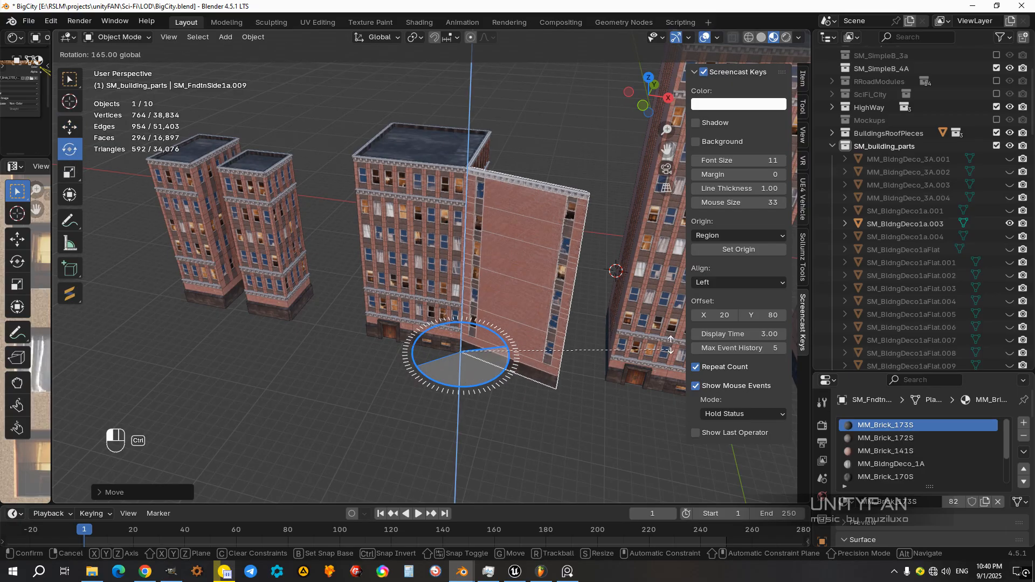
pyautogui.click(636, 286)
# Step: Delete the rotated wall piece at the front of the wide building
pyautogui.moveTo(477, 384); pyautogui.dragTo(444, 353, button='middle')
pyautogui.click(498, 401)
pyautogui.scroll(-3, 493, 385)
pyautogui.scroll(3, 508, 328)
pyautogui.moveTo(491, 397); pyautogui.dragTo(470, 414, button='middle')
pyautogui.press('x')
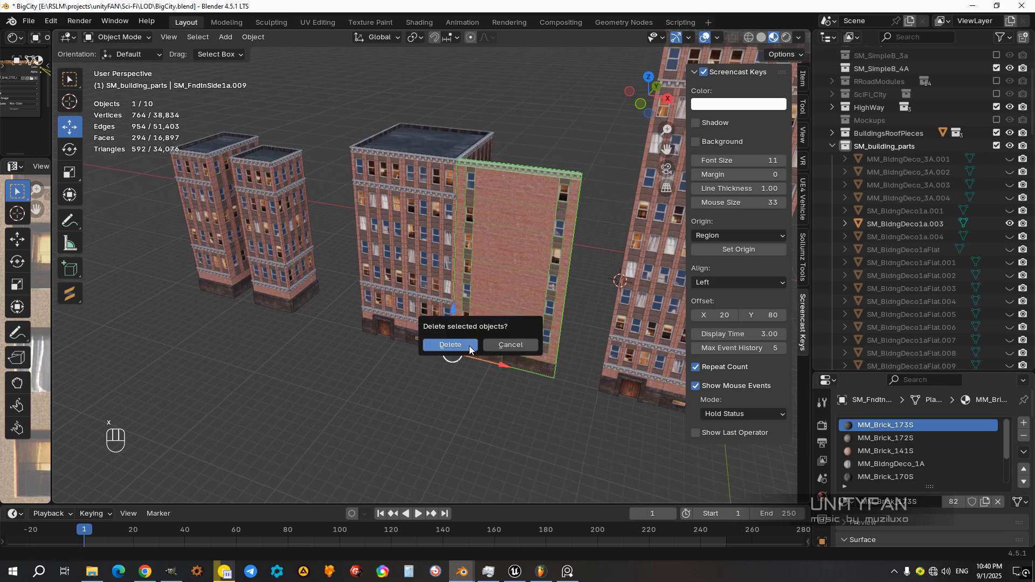
pyautogui.click(451, 345)
# Step: Duplicate all five pieces of the wide building and place the copy beside it along the X axis
pyautogui.moveTo(451, 345); pyautogui.dragTo(495, 373, button='middle')
pyautogui.moveTo(510, 356); pyautogui.dragTo(408, 251)
pyautogui.keyDown('shift'); pyautogui.moveTo(405, 333); pyautogui.dragTo(448, 335, button='middle'); pyautogui.keyUp('shift')
pyautogui.moveTo(561, 377); pyautogui.dragTo(253, 164)
pyautogui.moveTo(535, 306); pyautogui.dragTo(378, 335)
pyautogui.click(428, 379)
pyautogui.keyDown('shift'); pyautogui.moveTo(449, 374); pyautogui.dragTo(476, 371, button='middle'); pyautogui.keyUp('shift')
pyautogui.moveTo(476, 373); pyautogui.dragTo(367, 160)
pyautogui.keyDown('ctrl'); pyautogui.moveTo(454, 304); pyautogui.dragTo(403, 306); pyautogui.keyUp('ctrl')
pyautogui.keyDown('shift'); pyautogui.moveTo(403, 306); pyautogui.dragTo(343, 315, button='middle'); pyautogui.keyUp('shift')
pyautogui.hotkey('shift', 'd')
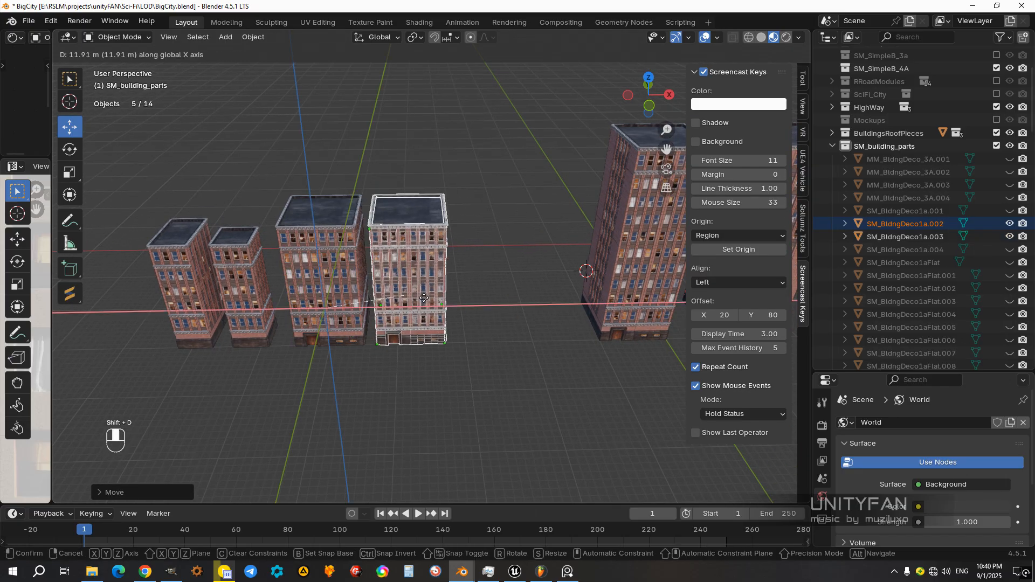
pyautogui.click(464, 354)
# Step: Move the copied building's end wall outward along X to make room for another 10 m section
pyautogui.scroll(2, 463, 318)
pyautogui.moveTo(464, 354); pyautogui.dragTo(487, 373, button='middle')
pyautogui.click(468, 351)
pyautogui.click(461, 346)
pyautogui.keyDown('ctrl'); pyautogui.moveTo(487, 373); pyautogui.dragTo(586, 405); pyautogui.keyUp('ctrl')
pyautogui.moveTo(539, 378); pyautogui.dragTo(514, 371, button='middle')
# Step: Duplicate the copied building's front and back walls and move the duplicates along X to fill the gap
pyautogui.click(390, 329)
pyautogui.moveTo(390, 329); pyautogui.dragTo(425, 348, button='middle')
pyautogui.keyDown('shift'); pyautogui.click(455, 300); pyautogui.keyUp('shift')
pyautogui.hotkey('shift', 'd')
pyautogui.click(512, 352)
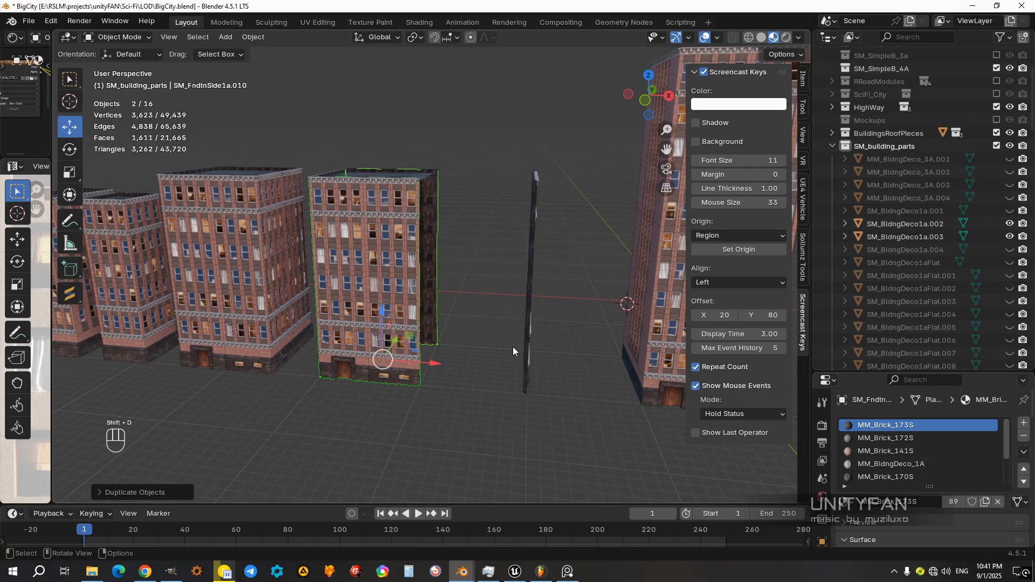
pyautogui.moveTo(430, 365); pyautogui.dragTo(546, 331)
pyautogui.moveTo(545, 326)
pyautogui.mouseDown(button='middle')
pyautogui.moveTo(548, 306)
pyautogui.moveTo(626, 350)
pyautogui.moveTo(558, 342)
pyautogui.mouseUp(button='middle')
# Step: Mirror the first front section of the widened building by setting its X scale to -1
pyautogui.click(501, 374)
pyautogui.scroll(3, 477, 328)
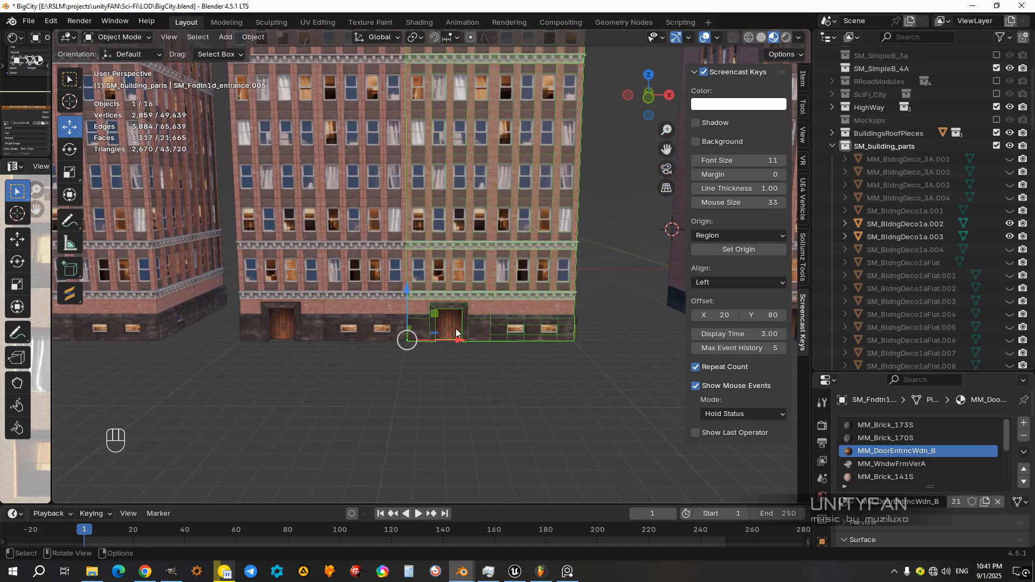
pyautogui.moveTo(364, 325); pyautogui.dragTo(418, 370, button='middle')
pyautogui.click(388, 349)
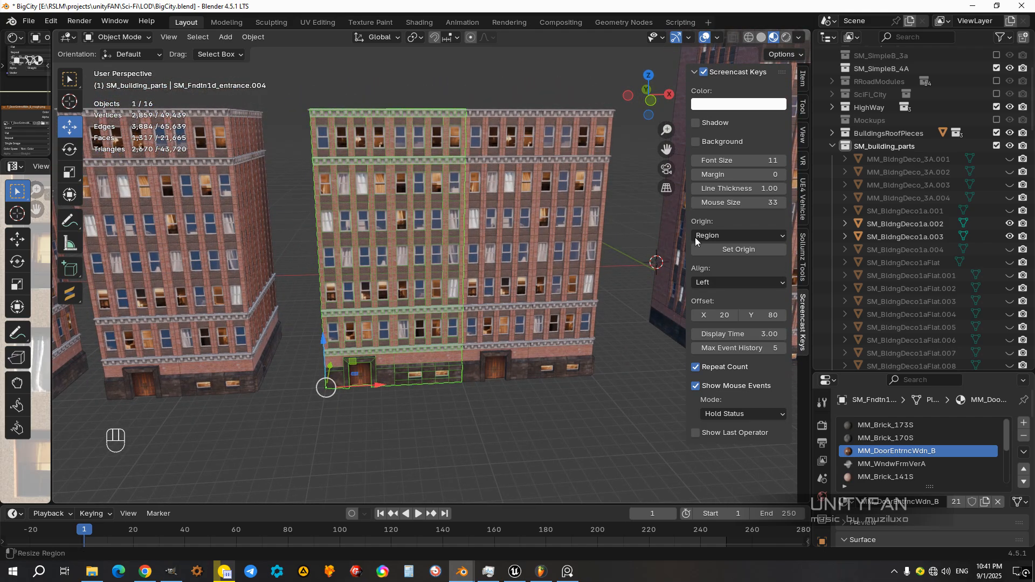
pyautogui.click(805, 81)
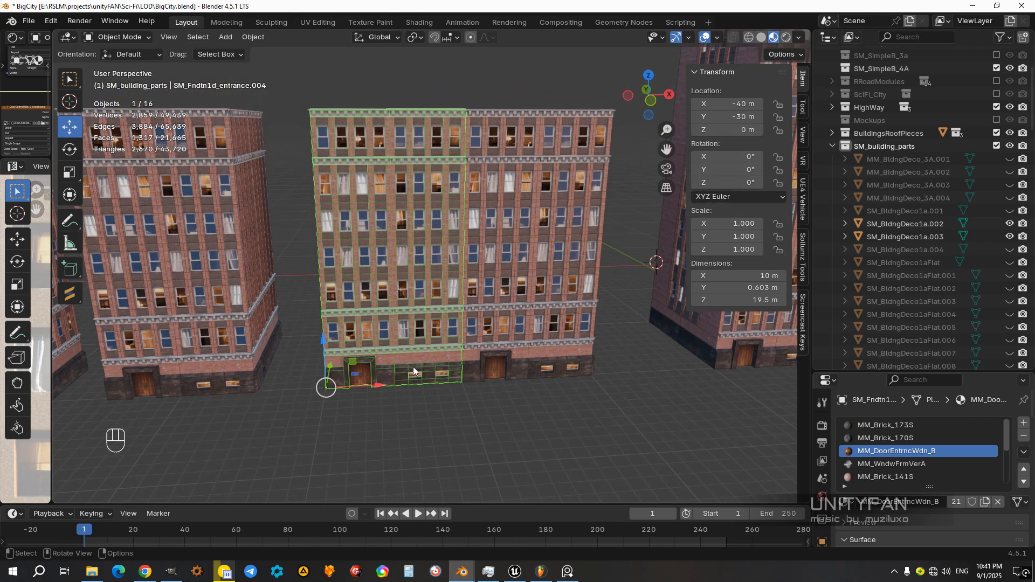
pyautogui.scroll(4, 405, 359)
pyautogui.scroll(2, 423, 332)
pyautogui.scroll(-5, 462, 340)
pyautogui.keyDown('shift'); pyautogui.moveTo(461, 340); pyautogui.dragTo(435, 412, button='middle'); pyautogui.keyUp('shift')
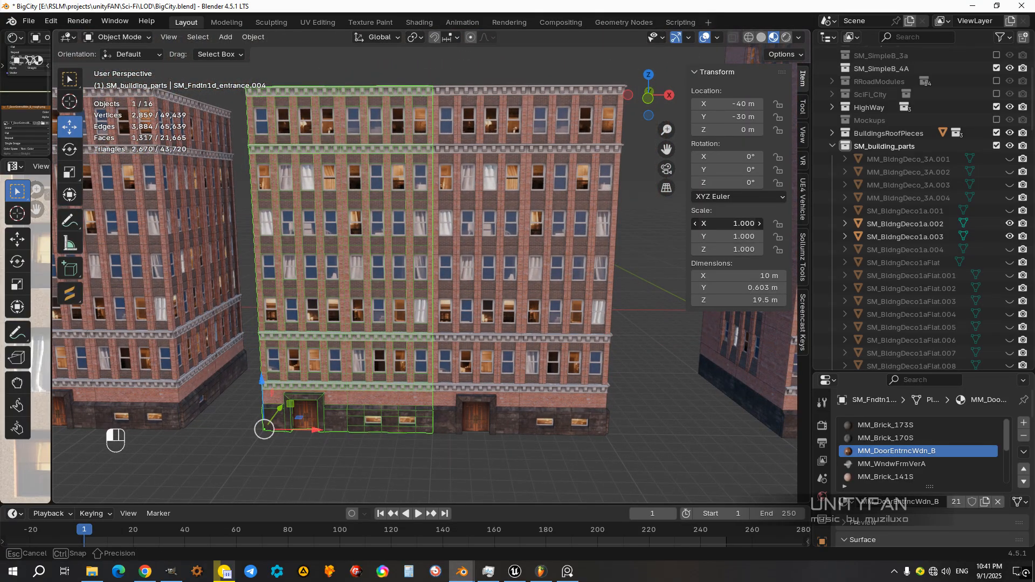
pyautogui.press('Return')
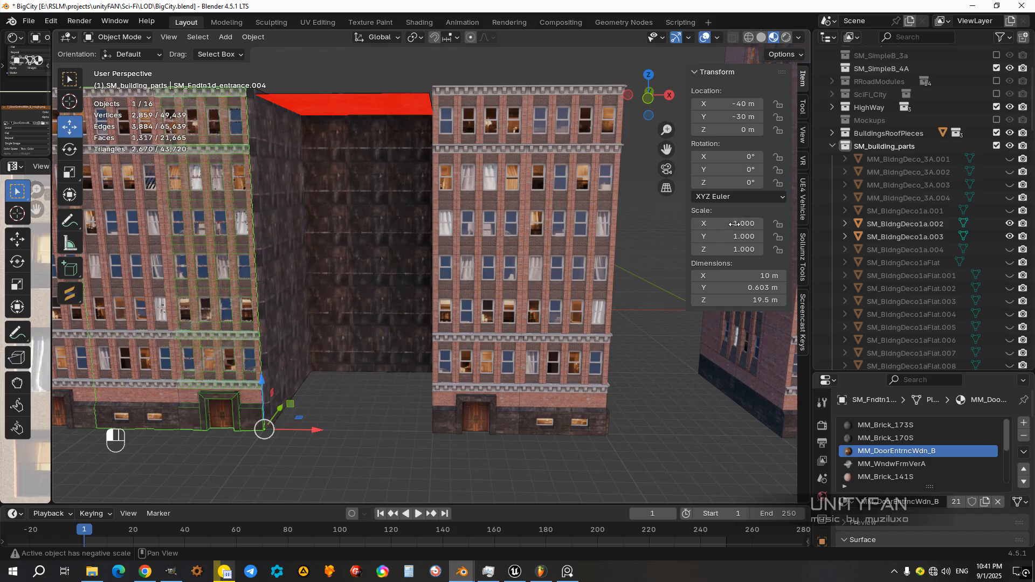
# Step: Move the mirrored front section along X to -30 m so it fills the gap in the facade
pyautogui.keyDown('shift'); pyautogui.moveTo(318, 416); pyautogui.dragTo(402, 361, button='middle'); pyautogui.keyUp('shift')
pyautogui.keyDown('ctrl'); pyautogui.moveTo(403, 372); pyautogui.dragTo(517, 396); pyautogui.keyUp('ctrl')
pyautogui.scroll(-4, 504, 386)
pyautogui.click(478, 302)
pyautogui.moveTo(478, 303); pyautogui.dragTo(464, 337, button='middle')
pyautogui.scroll(2, 502, 334)
pyautogui.click(489, 291)
pyautogui.scroll(3, 467, 326)
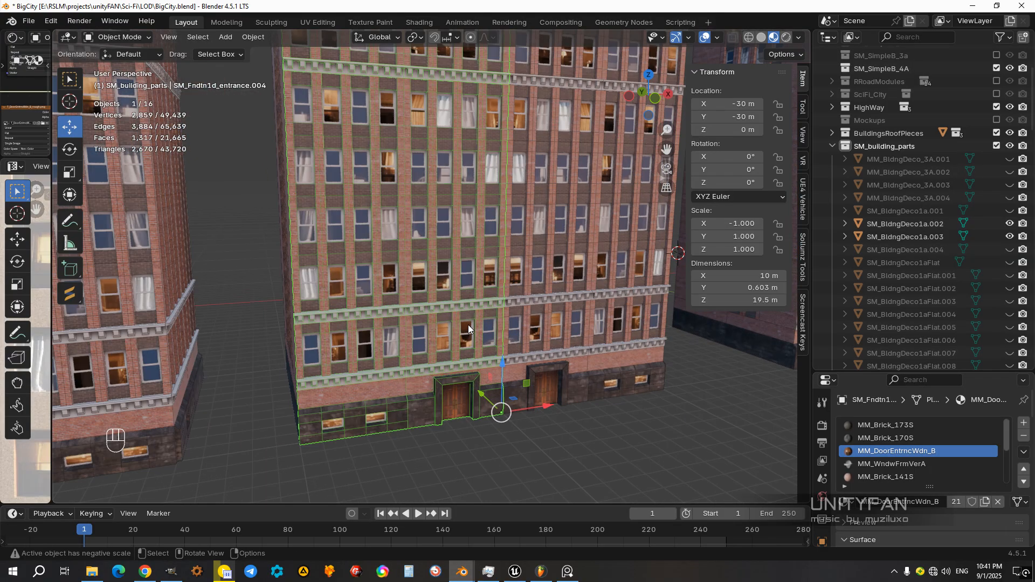
pyautogui.moveTo(443, 294); pyautogui.dragTo(451, 310, button='middle')
pyautogui.keyDown('shift'); pyautogui.moveTo(515, 249); pyautogui.dragTo(703, 267, button='middle'); pyautogui.keyUp('shift')
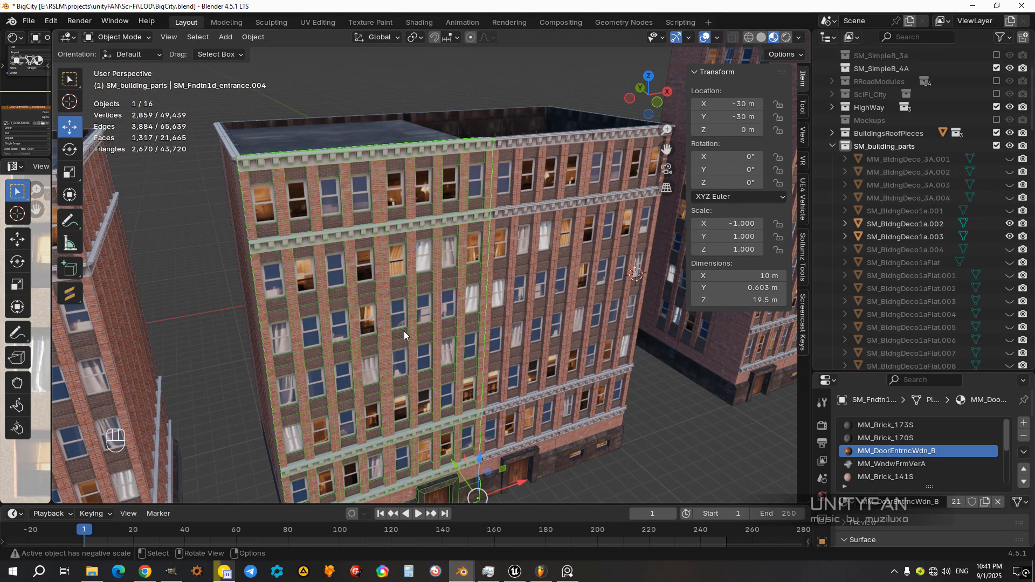
# Step: Apply the scale of the mirrored front section
pyautogui.moveTo(404, 336); pyautogui.dragTo(416, 318, button='middle')
pyautogui.hotkey('ctrl', 'a')
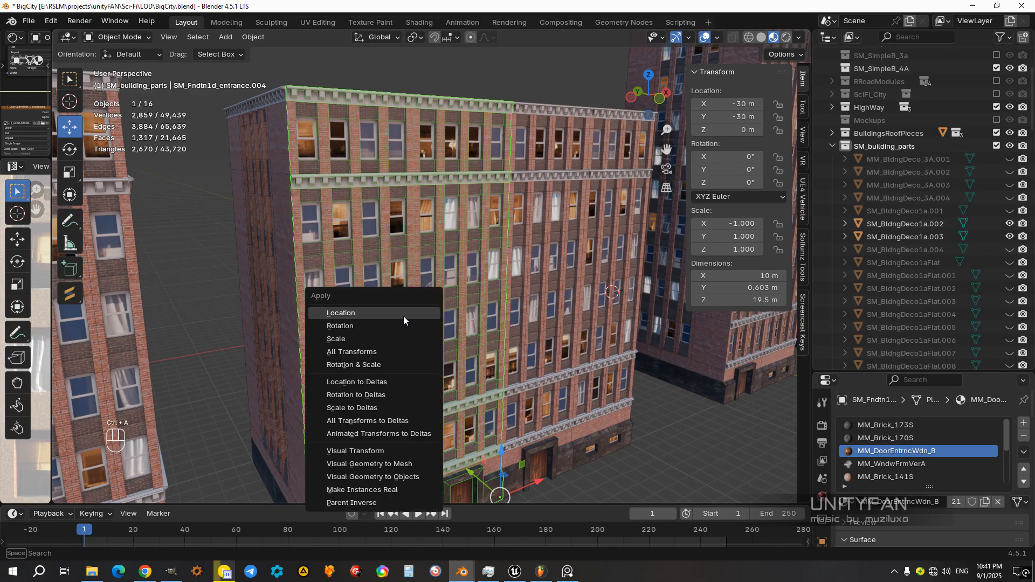
pyautogui.click(355, 337)
pyautogui.moveTo(418, 331); pyautogui.dragTo(419, 358, button='middle')
pyautogui.scroll(-3, 412, 354)
pyautogui.click(545, 441)
pyautogui.moveTo(519, 380); pyautogui.dragTo(502, 376, button='middle')
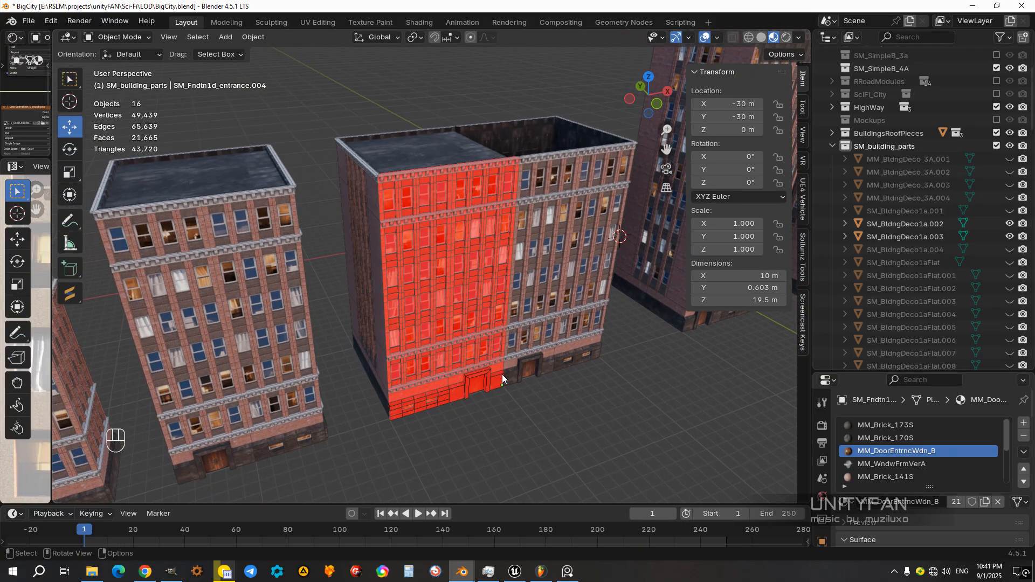
# Step: Flip the normals of all faces in the mirrored front section and return to Object Mode
pyautogui.scroll(4, 470, 354)
pyautogui.press('Tab')
pyautogui.scroll(-5, 555, 390)
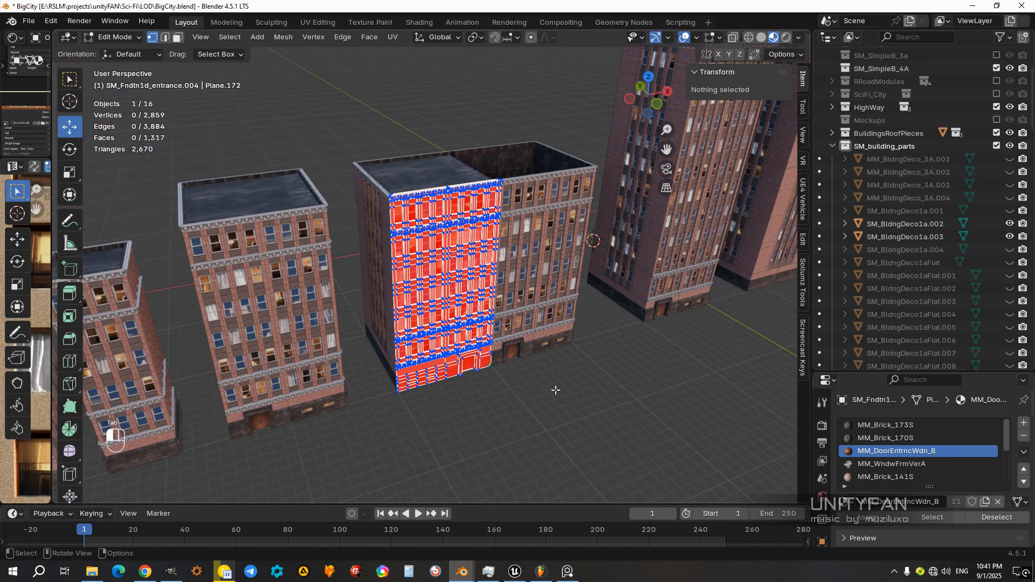
pyautogui.click(178, 37)
pyautogui.scroll(3, 591, 428)
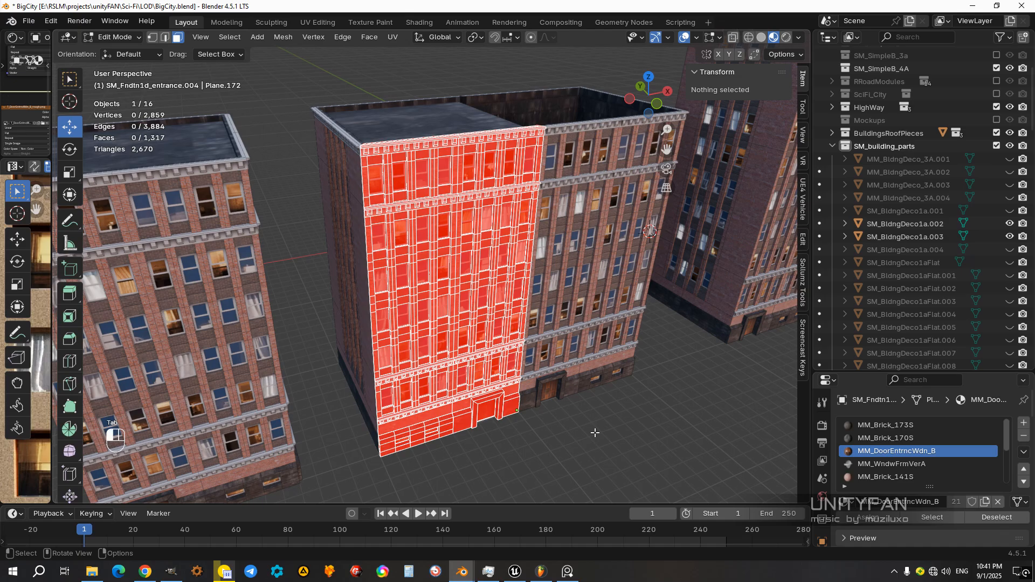
pyautogui.press('a')
pyautogui.moveTo(542, 401); pyautogui.dragTo(500, 404, button='middle')
pyautogui.scroll(2, 500, 404)
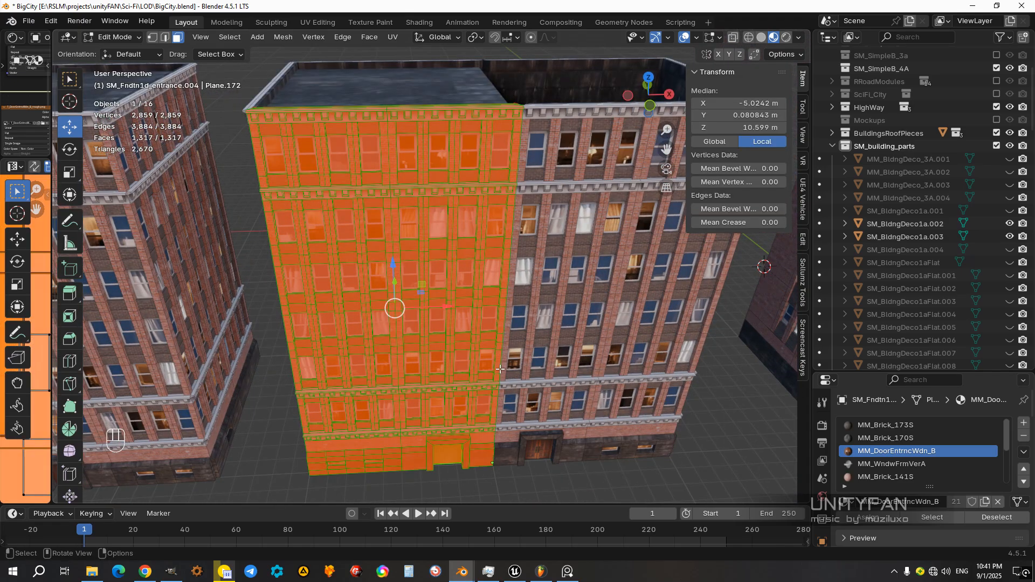
pyautogui.hotkey('alt', 'n')
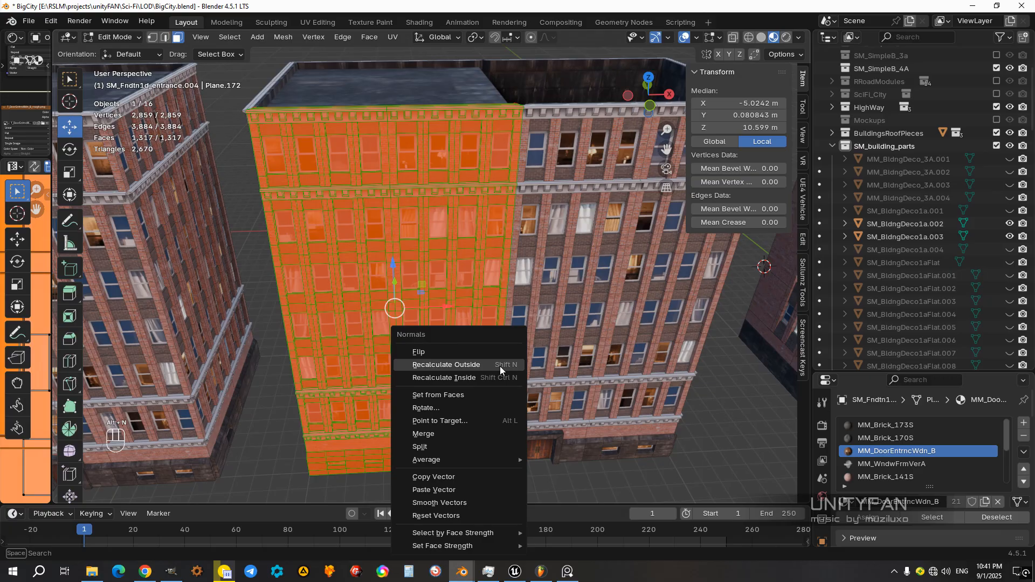
pyautogui.click(462, 347)
pyautogui.press('Tab')
pyautogui.scroll(-4, 463, 347)
pyautogui.click(551, 405)
# Step: Delete the windowed end wall of the widened building
pyautogui.moveTo(508, 358); pyautogui.dragTo(593, 332, button='middle')
pyautogui.scroll(-2, 504, 315)
pyautogui.click(523, 293)
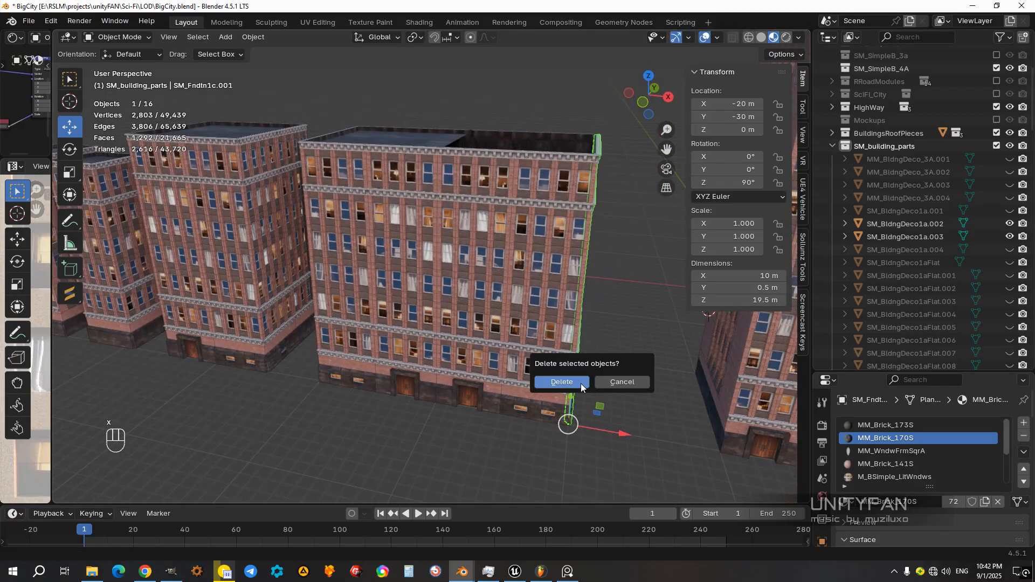
pyautogui.click(581, 384)
pyautogui.moveTo(565, 380); pyautogui.dragTo(620, 376, button='middle')
# Step: Duplicate the outer back wall section to Y -30 m and rotate it about Z to close the building's open end
pyautogui.click(451, 369)
pyautogui.moveTo(499, 374); pyautogui.dragTo(371, 360, button='middle')
pyautogui.click(474, 318)
pyautogui.moveTo(475, 320); pyautogui.dragTo(580, 373, button='middle')
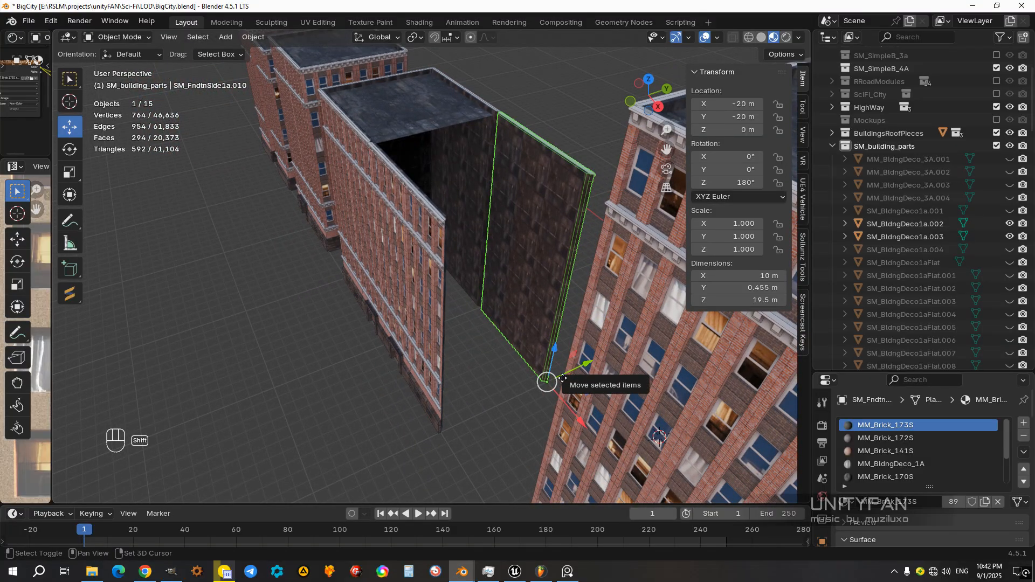
pyautogui.hotkey('shift', 'd')
pyautogui.press('y')
pyautogui.click(461, 418)
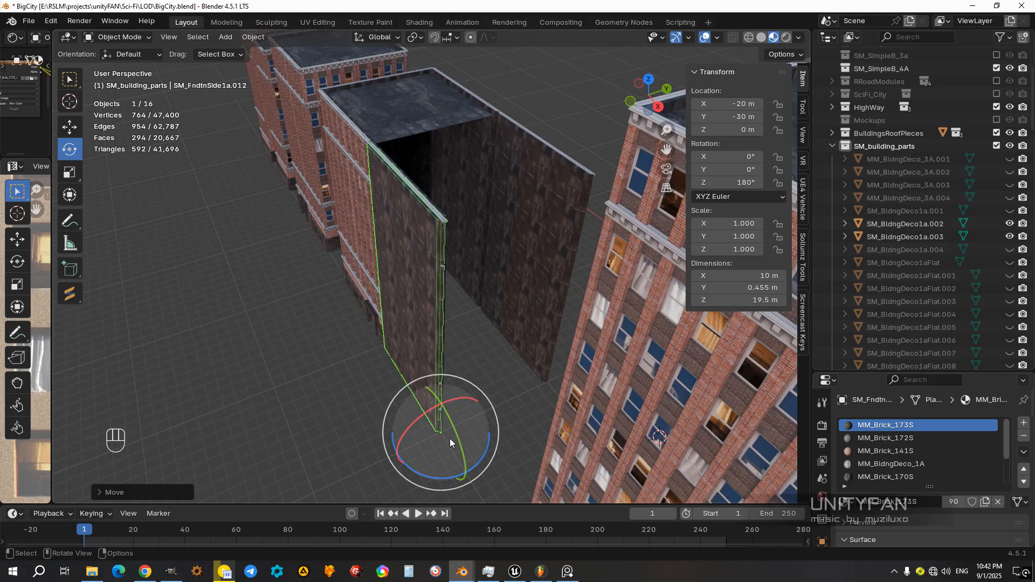
pyautogui.keyDown('ctrl'); pyautogui.moveTo(427, 473); pyautogui.dragTo(292, 380); pyautogui.keyUp('ctrl')
pyautogui.moveTo(308, 316); pyautogui.dragTo(475, 344, button='middle')
# Step: Duplicate the roof plane and move the copy along X to -30 m over the open half of the building
pyautogui.click(419, 279)
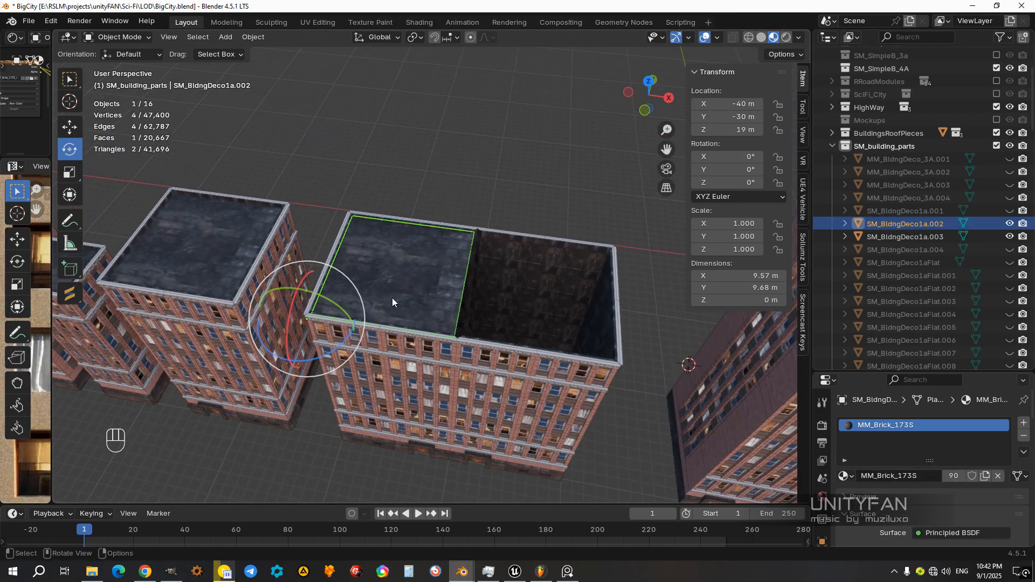
pyautogui.keyDown('shift'); pyautogui.moveTo(385, 374); pyautogui.dragTo(338, 346, button='middle'); pyautogui.keyUp('shift')
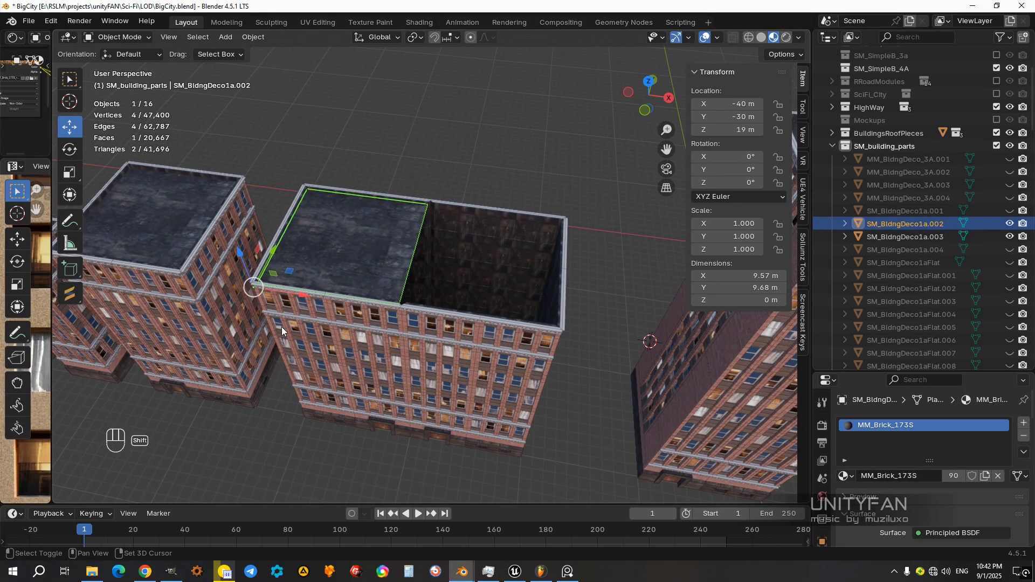
pyautogui.hotkey('shift', 'd')
pyautogui.rightClick(345, 339)
pyautogui.keyDown('ctrl'); pyautogui.moveTo(292, 298); pyautogui.dragTo(456, 331); pyautogui.keyUp('ctrl')
pyautogui.scroll(4, 457, 333)
pyautogui.moveTo(470, 337); pyautogui.dragTo(503, 380, button='middle')
pyautogui.scroll(5, 432, 356)
pyautogui.scroll(-5, 504, 379)
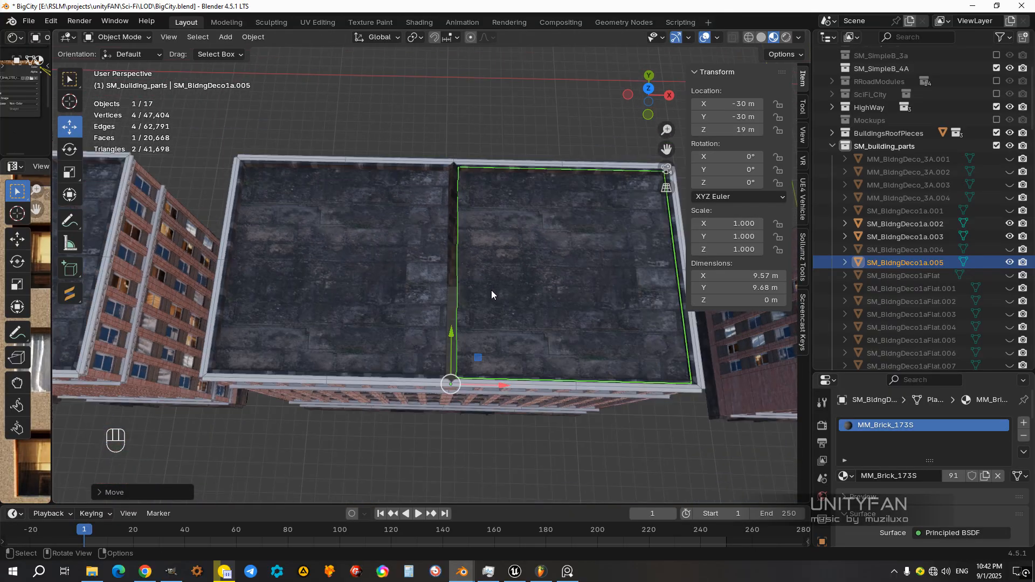
# Step: Join the two roof planes into one object and open its mesh for editing
pyautogui.keyDown('shift'); pyautogui.click(414, 305); pyautogui.keyUp('shift')
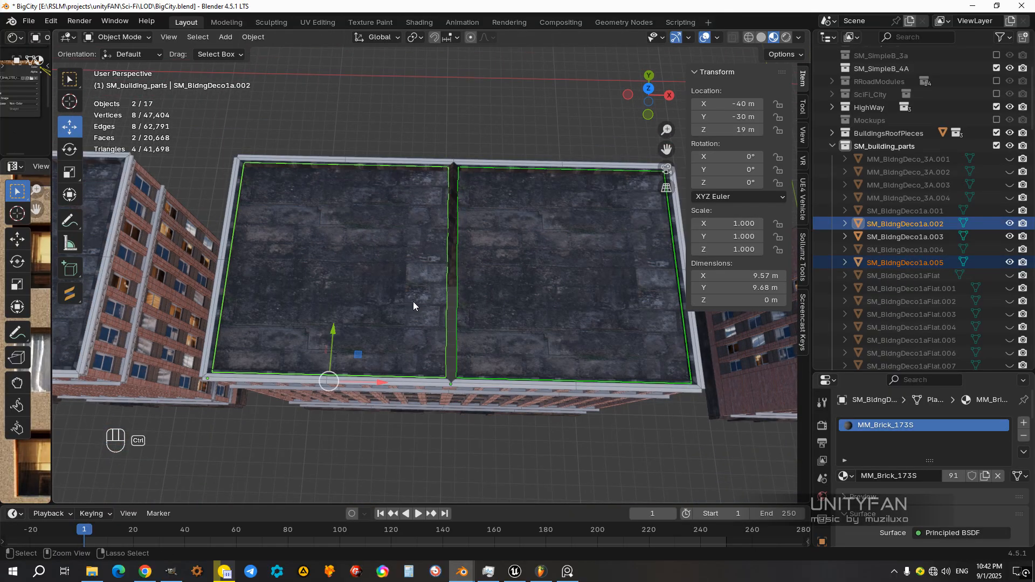
pyautogui.hotkey('ctrl', 'j')
pyautogui.press('Tab')
pyautogui.scroll(5, 485, 295)
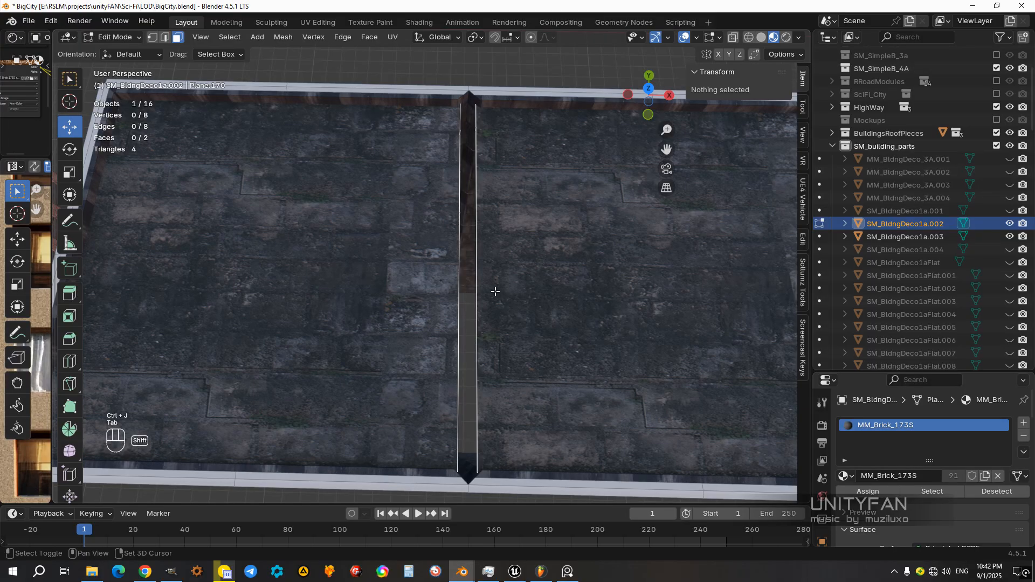
# Step: Select the two facing inner edges of the roof planes and scale them to 0 along X to close the gap
pyautogui.click(490, 243)
pyautogui.keyDown('shift'); pyautogui.click(453, 248); pyautogui.keyUp('shift')
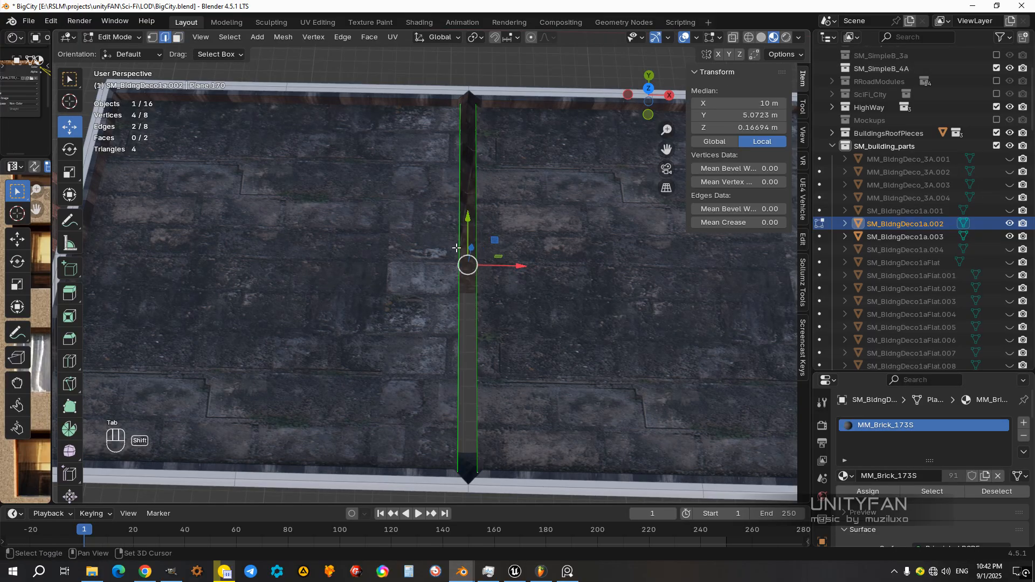
pyautogui.scroll(-3, 512, 273)
pyautogui.moveTo(514, 275); pyautogui.dragTo(515, 232, button='middle')
pyautogui.keyDown('shift'); pyautogui.moveTo(516, 242); pyautogui.dragTo(502, 273, button='middle'); pyautogui.keyUp('shift')
pyautogui.scroll(3, 503, 273)
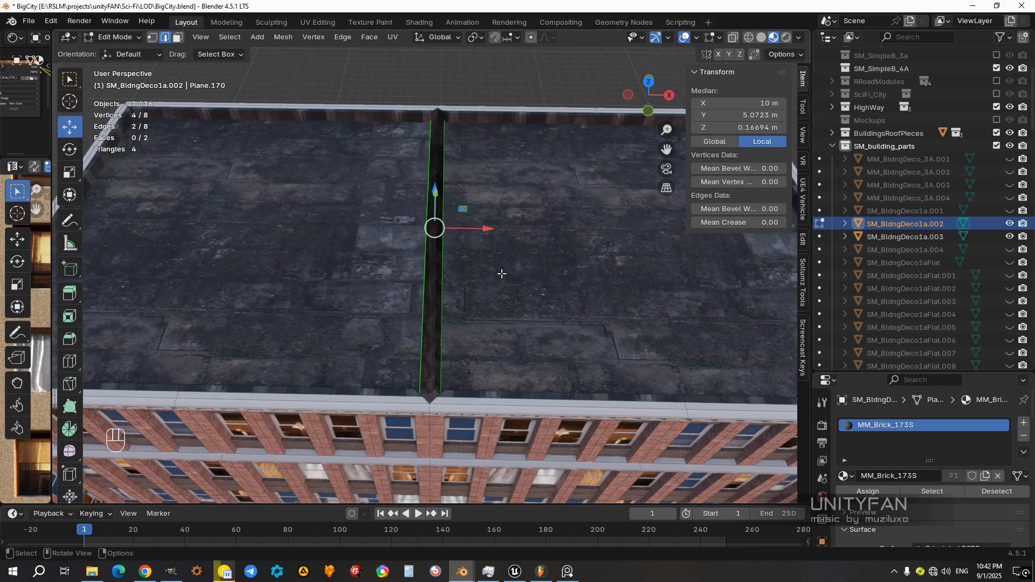
pyautogui.press('s')
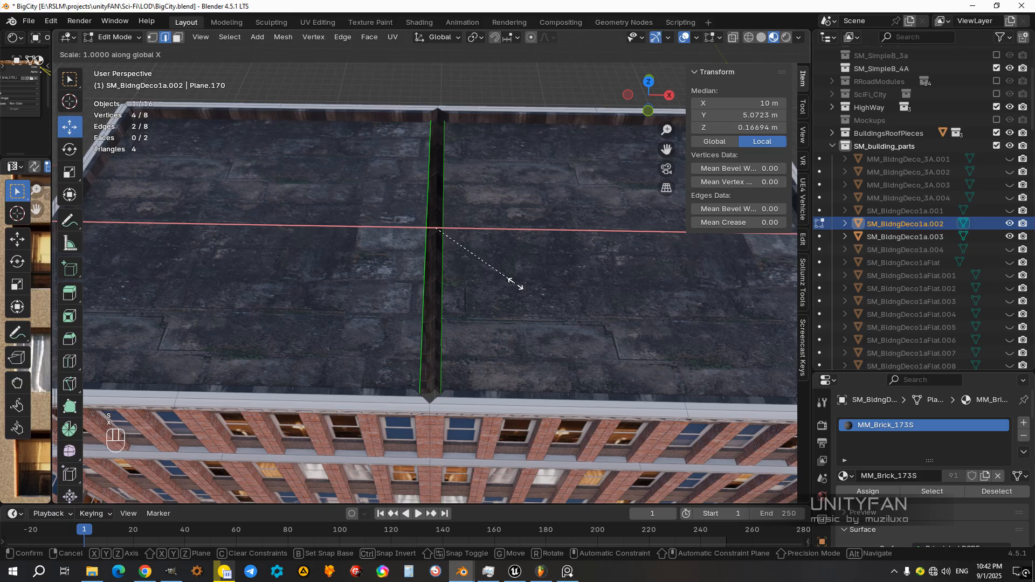
pyautogui.press('KP_0')
pyautogui.press('KP_Enter')
# Step: Merge all the roof's vertices by distance and finish editing the mesh
pyautogui.scroll(-5, 482, 259)
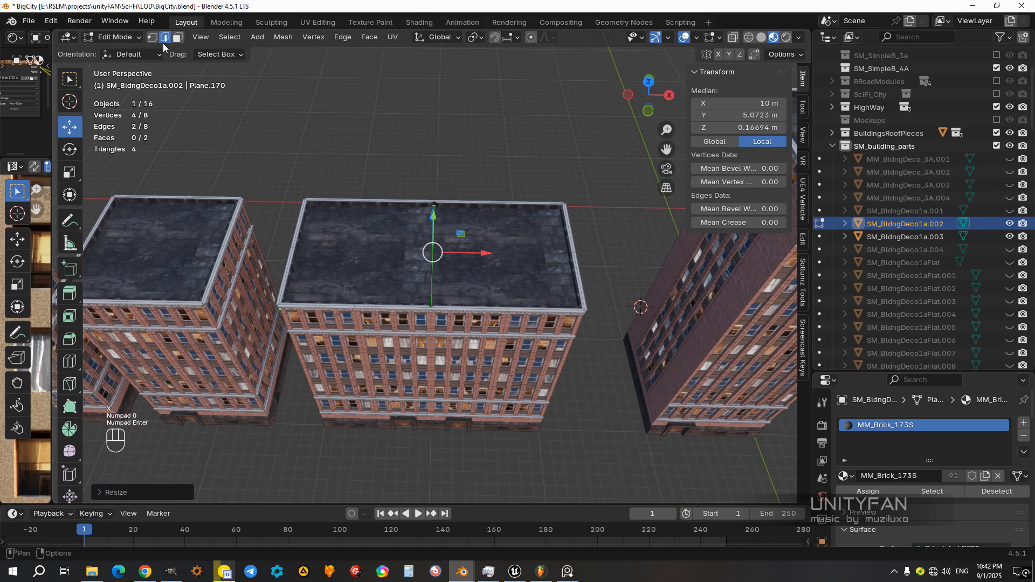
pyautogui.press('a')
pyautogui.press('m')
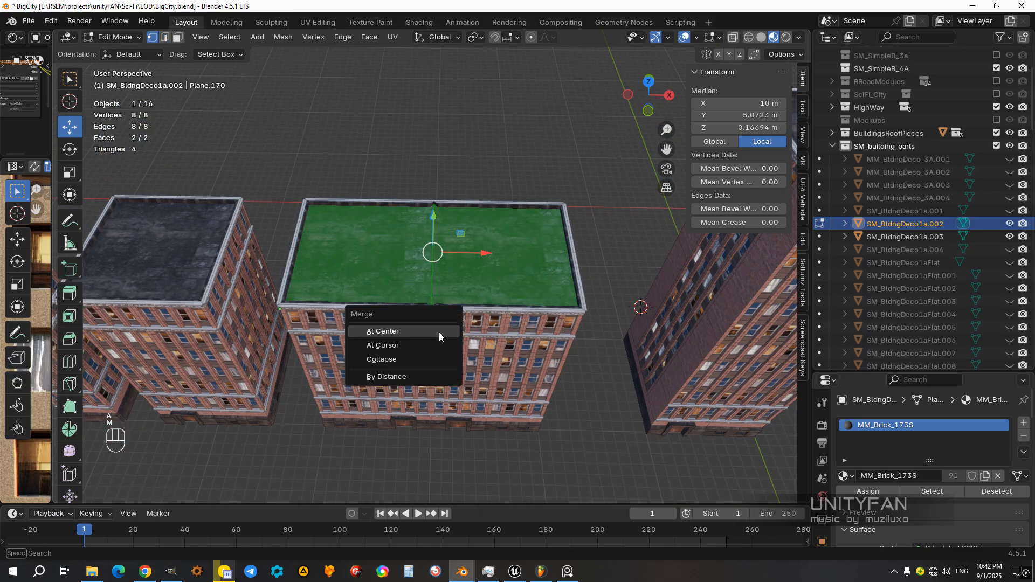
pyautogui.click(403, 377)
pyautogui.moveTo(402, 376); pyautogui.dragTo(516, 340, button='middle')
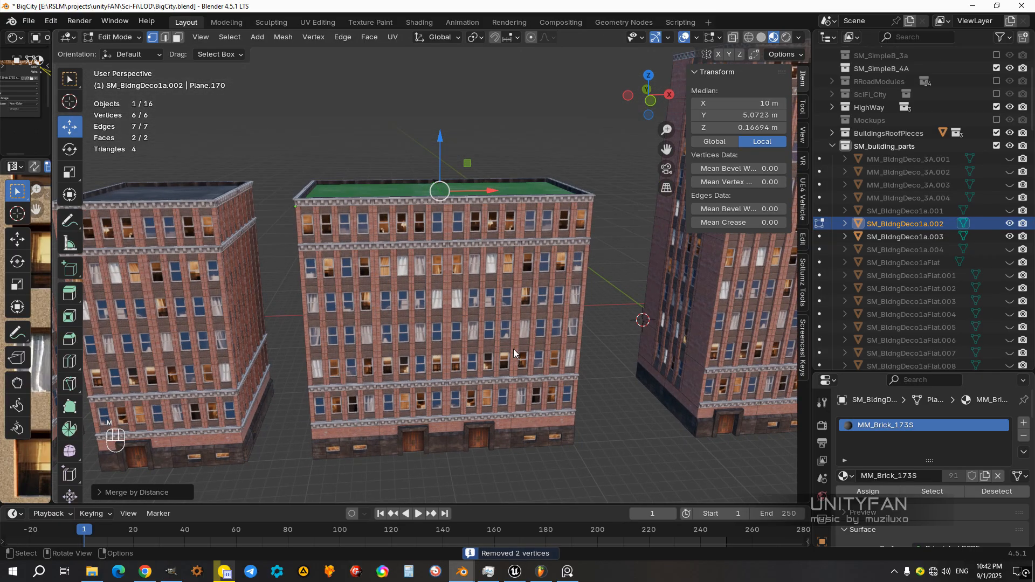
pyautogui.press('Tab')
# Step: Try joining all parts of the double-entrance building into one object with the front section active
pyautogui.scroll(-3, 573, 396)
pyautogui.click(557, 380)
pyautogui.moveTo(557, 380); pyautogui.dragTo(504, 398, button='middle')
pyautogui.scroll(-2, 445, 357)
pyautogui.click(458, 333)
pyautogui.scroll(-3, 458, 334)
pyautogui.scroll(3, 458, 343)
pyautogui.moveTo(513, 387); pyautogui.dragTo(368, 193)
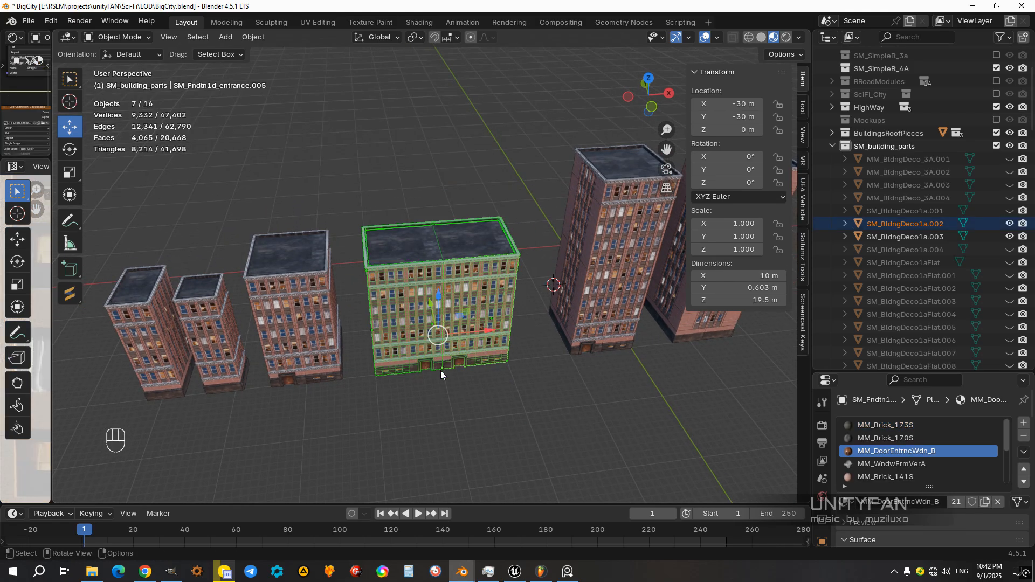
pyautogui.moveTo(450, 362); pyautogui.dragTo(497, 329, button='middle')
pyautogui.scroll(2, 515, 310)
pyautogui.scroll(4, 503, 319)
pyautogui.keyDown('shift'); pyautogui.click(422, 379); pyautogui.keyUp('shift')
pyautogui.keyDown('shift'); pyautogui.click(431, 386); pyautogui.keyUp('shift')
pyautogui.moveTo(431, 386); pyautogui.dragTo(448, 420, button='middle')
pyautogui.hotkey('ctrl', 'j')
# Step: Undo the join of the double-entrance building so its sections are separate objects again
pyautogui.scroll(-4, 463, 416)
pyautogui.keyDown('shift'); pyautogui.moveTo(464, 409); pyautogui.dragTo(434, 378, button='middle'); pyautogui.keyUp('shift')
pyautogui.click(511, 377)
pyautogui.click(460, 348)
pyautogui.scroll(5, 502, 329)
pyautogui.scroll(-2, 537, 327)
pyautogui.scroll(-2, 435, 377)
pyautogui.click(442, 373)
pyautogui.click(463, 321)
pyautogui.moveTo(464, 321); pyautogui.dragTo(503, 334, button='middle')
pyautogui.hotkey('ctrl', 'z')
pyautogui.hotkey('ctrl', 'z')
pyautogui.hotkey('ctrl', 'z')
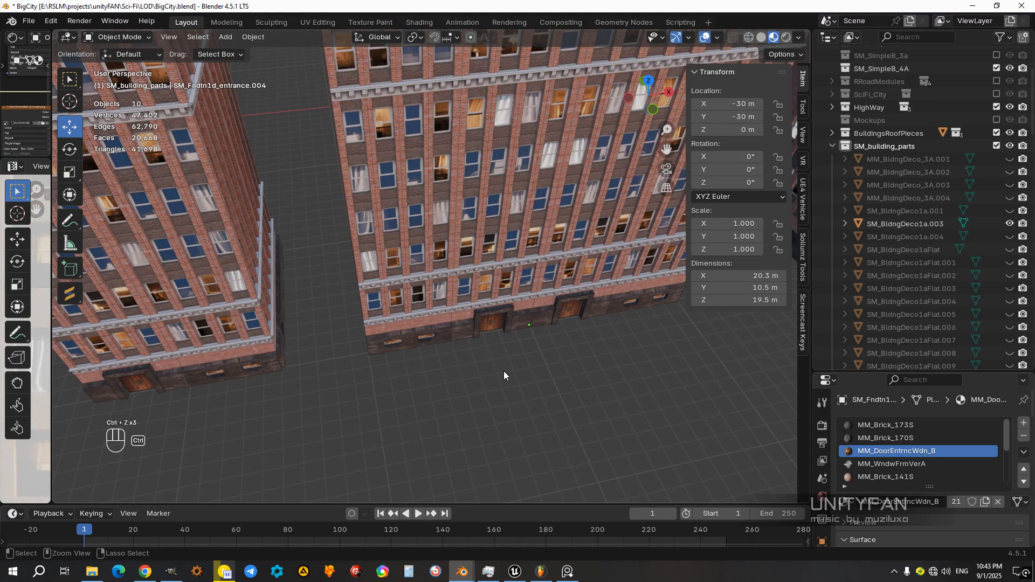
pyautogui.scroll(-2, 503, 370)
pyautogui.click(490, 288)
pyautogui.moveTo(490, 288); pyautogui.dragTo(396, 308, button='middle')
pyautogui.hotkey('ctrl', 'z')
pyautogui.hotkey('ctrl', 'z')
pyautogui.hotkey('ctrl', 'z')
# Step: Snap the 3D cursor to the bottom front corner vertex of the double-entrance building's end wall
pyautogui.click(428, 299)
pyautogui.scroll(2, 438, 296)
pyautogui.scroll(-2, 464, 280)
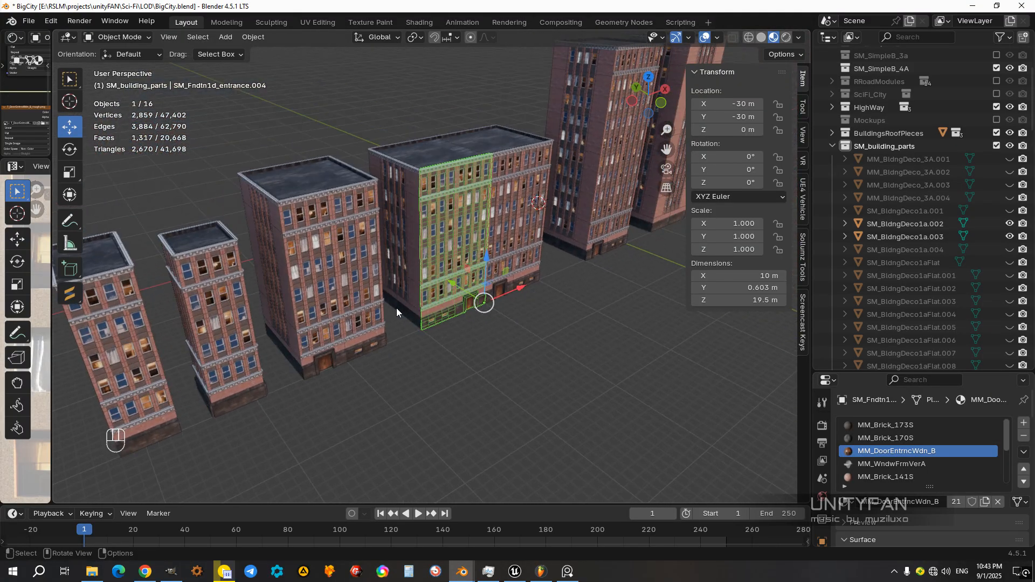
pyautogui.click(396, 309)
pyautogui.scroll(5, 441, 321)
pyautogui.scroll(4, 517, 305)
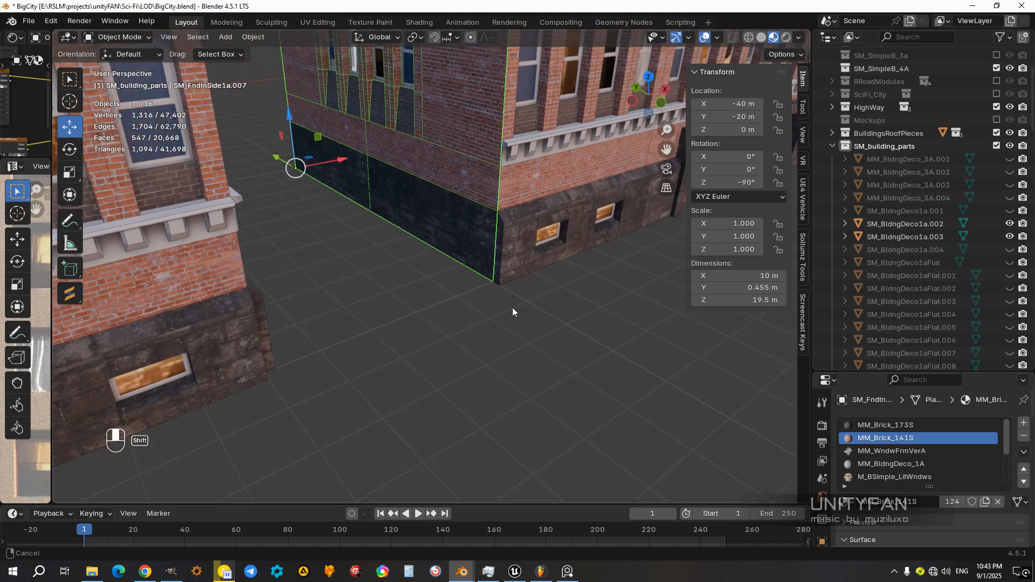
pyautogui.press('Tab')
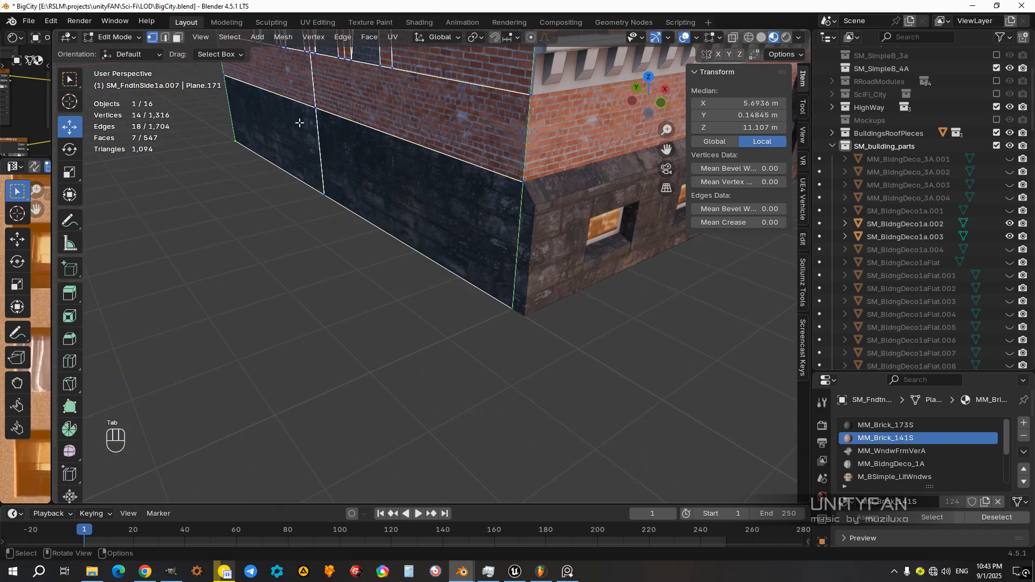
pyautogui.click(521, 332)
pyautogui.scroll(-8, 528, 399)
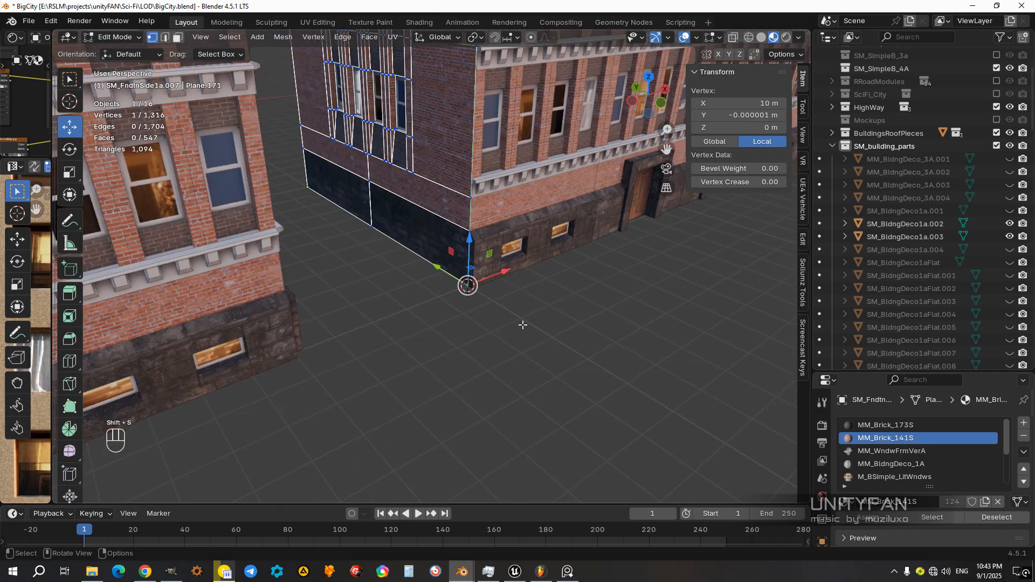
pyautogui.press('Tab')
# Step: Join all parts of the double-entrance building into one object with its entrance section active
pyautogui.scroll(-3, 544, 312)
pyautogui.scroll(-3, 545, 338)
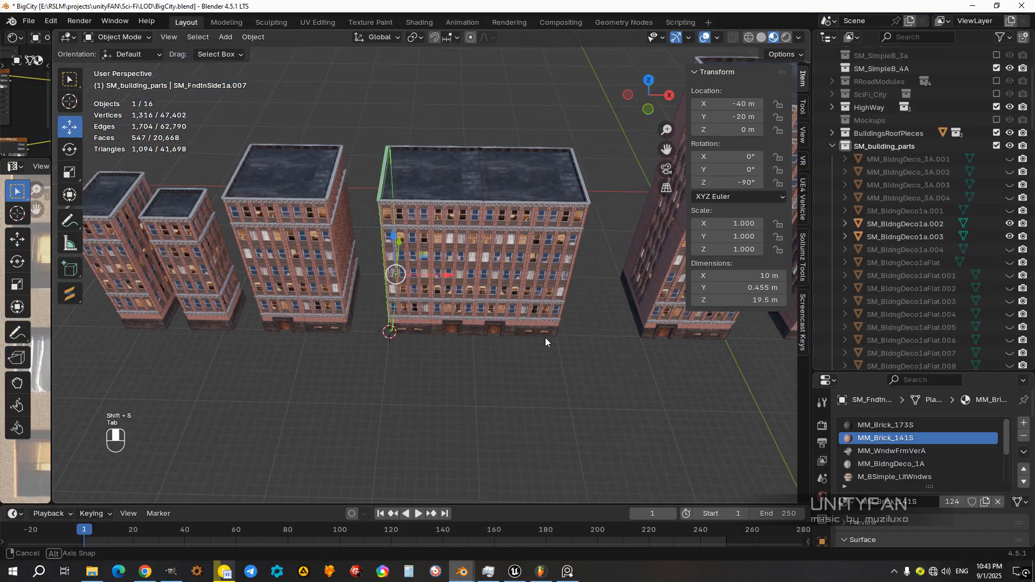
pyautogui.click(567, 357)
pyautogui.moveTo(529, 349); pyautogui.dragTo(429, 311, button='middle')
pyautogui.click(387, 245)
pyautogui.moveTo(582, 298); pyautogui.dragTo(570, 301, button='middle')
pyautogui.moveTo(584, 367); pyautogui.dragTo(377, 103)
pyautogui.moveTo(444, 335); pyautogui.dragTo(484, 285, button='middle')
pyautogui.scroll(2, 483, 286)
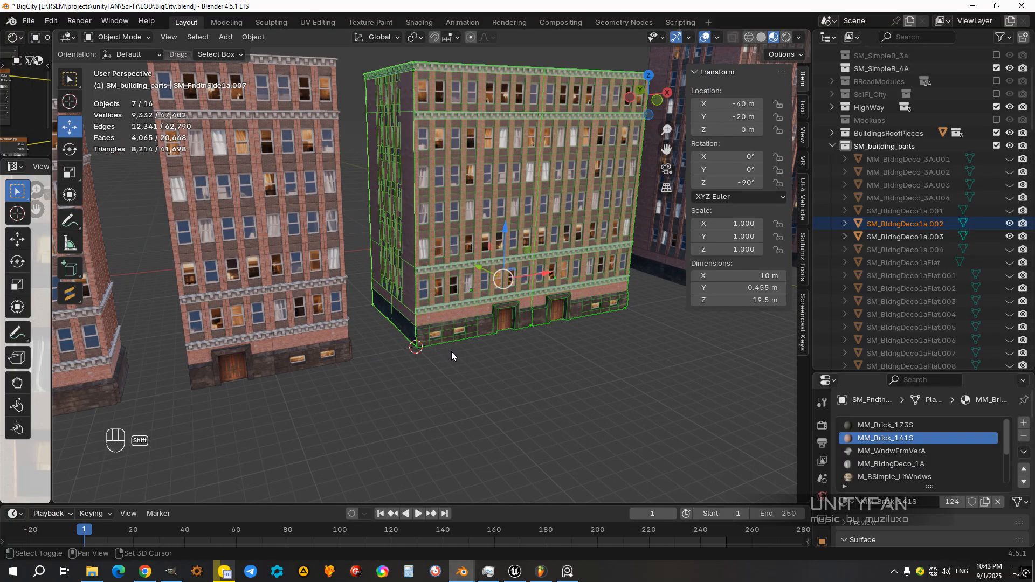
pyautogui.scroll(2, 471, 409)
pyautogui.scroll(2, 471, 409)
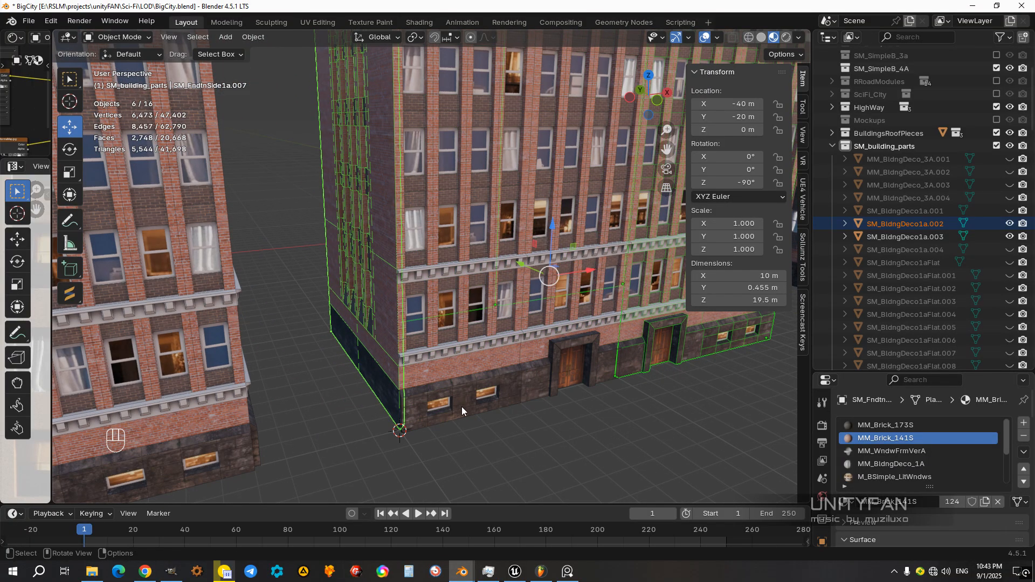
pyautogui.keyDown('shift'); pyautogui.click(461, 406); pyautogui.keyUp('shift')
pyautogui.moveTo(461, 406); pyautogui.dragTo(468, 406, button='middle')
pyautogui.hotkey('ctrl', 'j')
# Step: Set the joined building's origin to the 3D cursor at its bottom front corner
pyautogui.keyDown('shift'); pyautogui.moveTo(464, 406); pyautogui.dragTo(512, 380, button='middle'); pyautogui.keyUp('shift')
pyautogui.scroll(3, 512, 347)
pyautogui.click(257, 38)
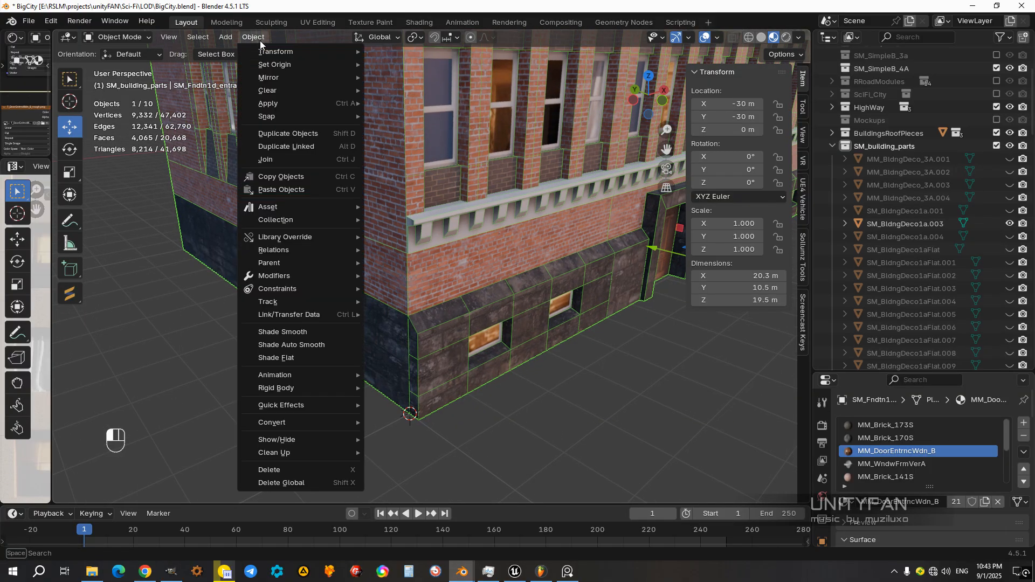
pyautogui.moveTo(272, 64)
pyautogui.click(438, 92)
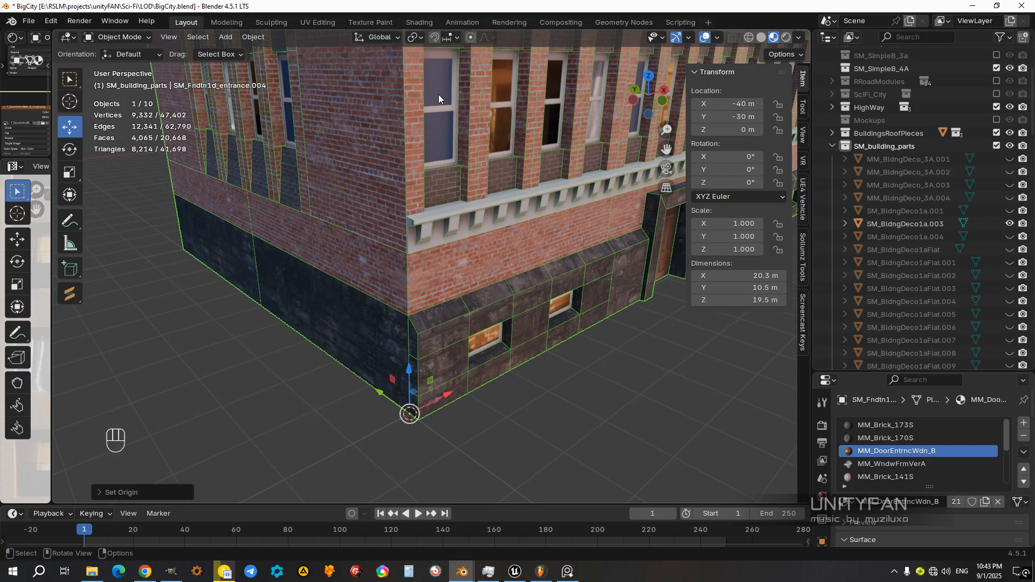
# Step: Join the parts of the neighbouring single-entrance 10 m wide building into one object with its entrance section active
pyautogui.scroll(-3, 523, 294)
pyautogui.scroll(-3, 496, 286)
pyautogui.keyDown('shift'); pyautogui.moveTo(497, 286); pyautogui.dragTo(514, 329, button='middle'); pyautogui.keyUp('shift')
pyautogui.click(553, 362)
pyautogui.moveTo(553, 362); pyautogui.dragTo(503, 400, button='middle')
pyautogui.keyDown('shift'); pyautogui.moveTo(372, 346); pyautogui.dragTo(472, 369, button='middle'); pyautogui.keyUp('shift')
pyautogui.click(517, 338)
pyautogui.scroll(-2, 507, 340)
pyautogui.scroll(1, 482, 343)
pyautogui.moveTo(474, 387); pyautogui.dragTo(321, 94)
pyautogui.scroll(5, 437, 356)
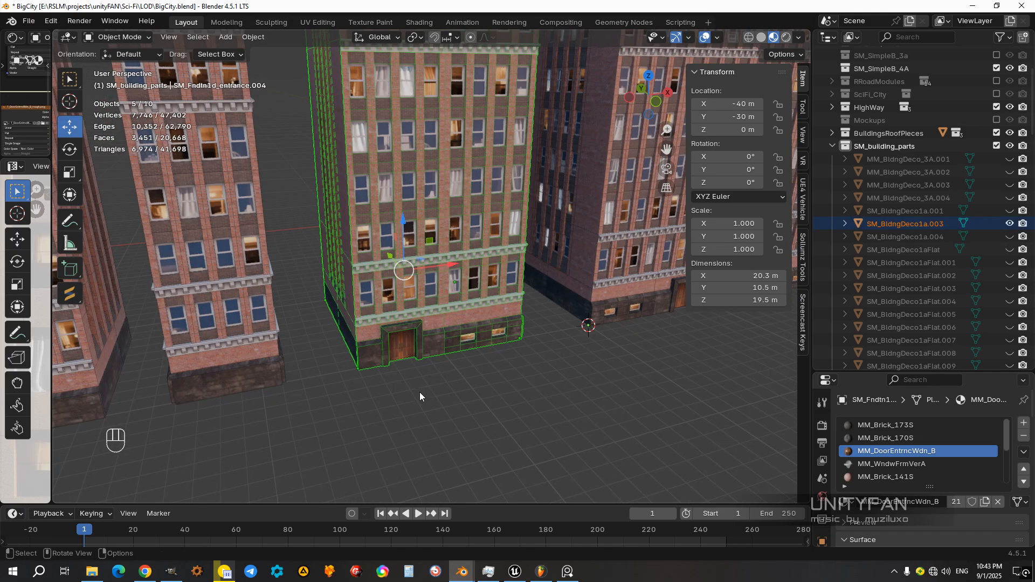
pyautogui.keyDown('shift'); pyautogui.click(386, 356); pyautogui.keyUp('shift')
pyautogui.keyDown('shift'); pyautogui.click(386, 354); pyautogui.keyUp('shift')
pyautogui.moveTo(386, 354); pyautogui.dragTo(399, 355, button='middle')
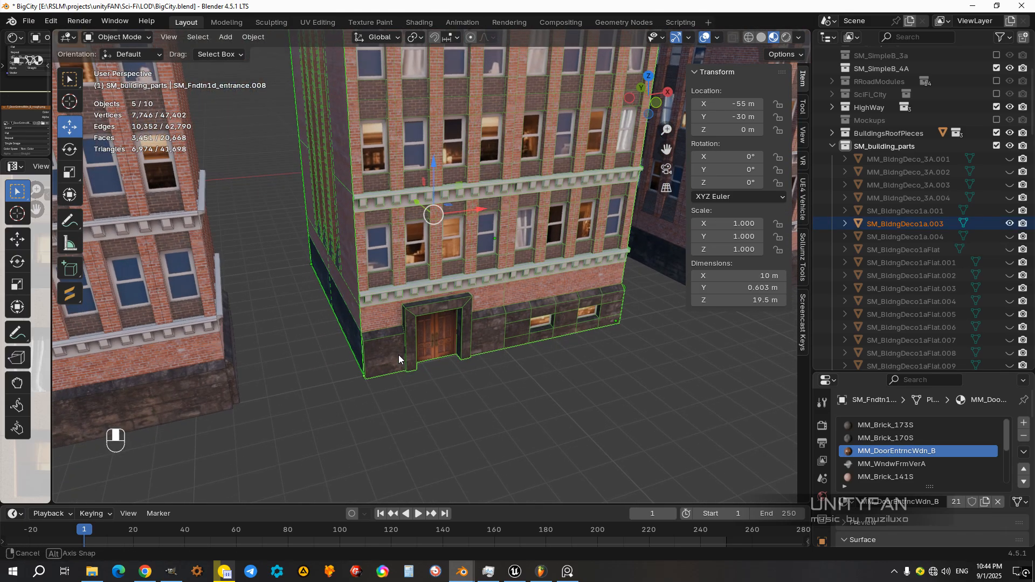
pyautogui.hotkey('ctrl', 'j')
pyautogui.scroll(-6, 399, 355)
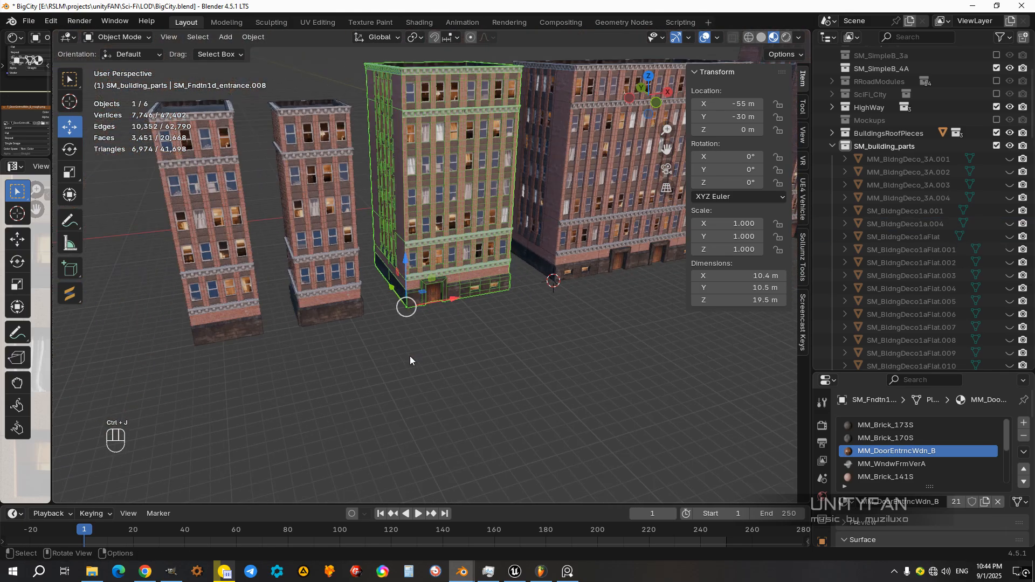
# Step: Review the row of finished buildings from several angles, selecting them to check that each is a single object
pyautogui.scroll(1, 521, 290)
pyautogui.keyDown('shift'); pyautogui.moveTo(522, 290); pyautogui.dragTo(409, 335, button='middle'); pyautogui.keyUp('shift')
pyautogui.click(453, 360)
pyautogui.scroll(-1, 433, 365)
pyautogui.scroll(8, 518, 324)
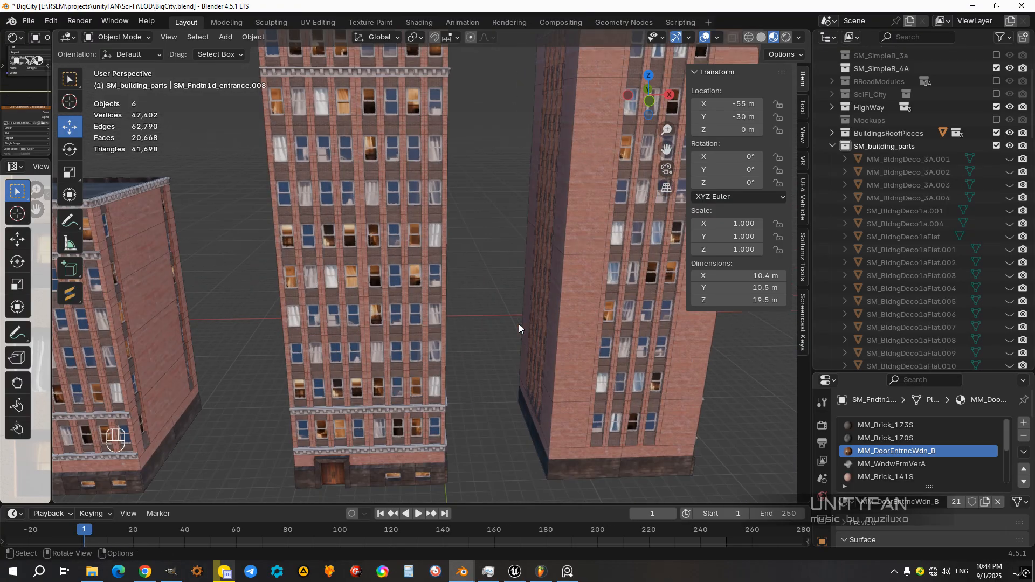
pyautogui.click(612, 335)
pyautogui.scroll(-5, 607, 337)
pyautogui.click(379, 310)
pyautogui.keyDown('shift'); pyautogui.moveTo(356, 317); pyautogui.dragTo(519, 345, button='middle'); pyautogui.keyUp('shift')
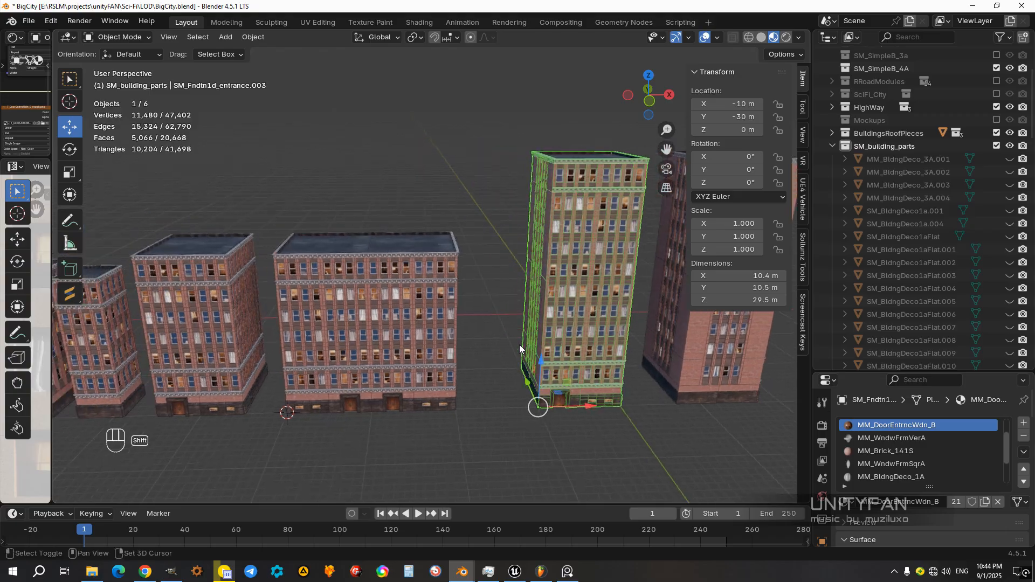
pyautogui.click(356, 332)
pyautogui.scroll(-1, 282, 328)
pyautogui.keyDown('shift'); pyautogui.moveTo(282, 329); pyautogui.dragTo(405, 315, button='middle'); pyautogui.keyUp('shift')
pyautogui.click(373, 318)
pyautogui.click(291, 321)
pyautogui.click(238, 324)
pyautogui.moveTo(363, 377)
pyautogui.mouseDown(button='middle')
pyautogui.moveTo(296, 365)
pyautogui.moveTo(373, 392)
pyautogui.mouseUp(button='middle')
pyautogui.click(371, 389)
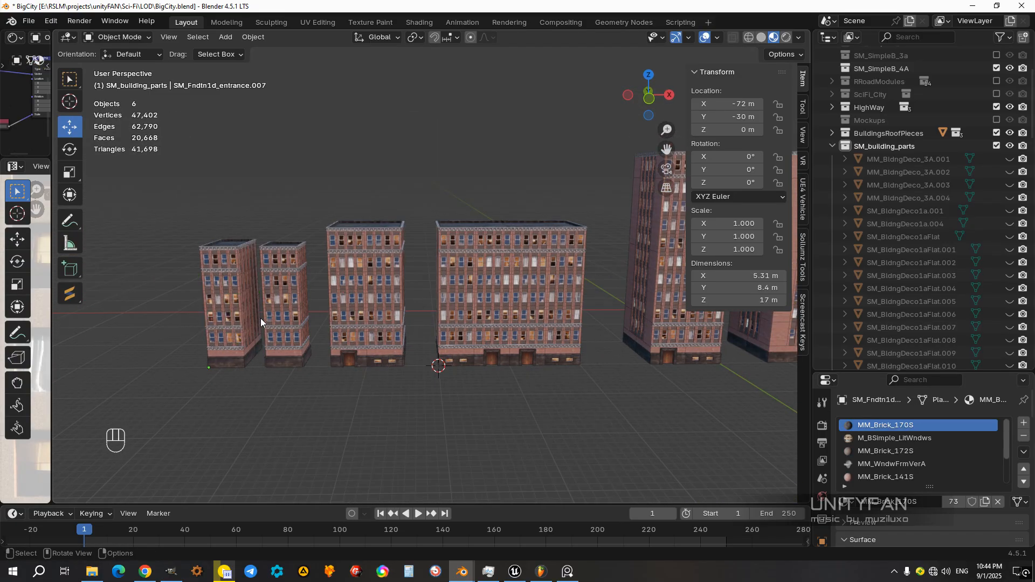
pyautogui.moveTo(410, 352); pyautogui.dragTo(454, 344, button='middle')
pyautogui.click(458, 329)
pyautogui.click(522, 270)
pyautogui.moveTo(571, 245); pyautogui.dragTo(519, 316, button='middle')
pyautogui.click(519, 316)
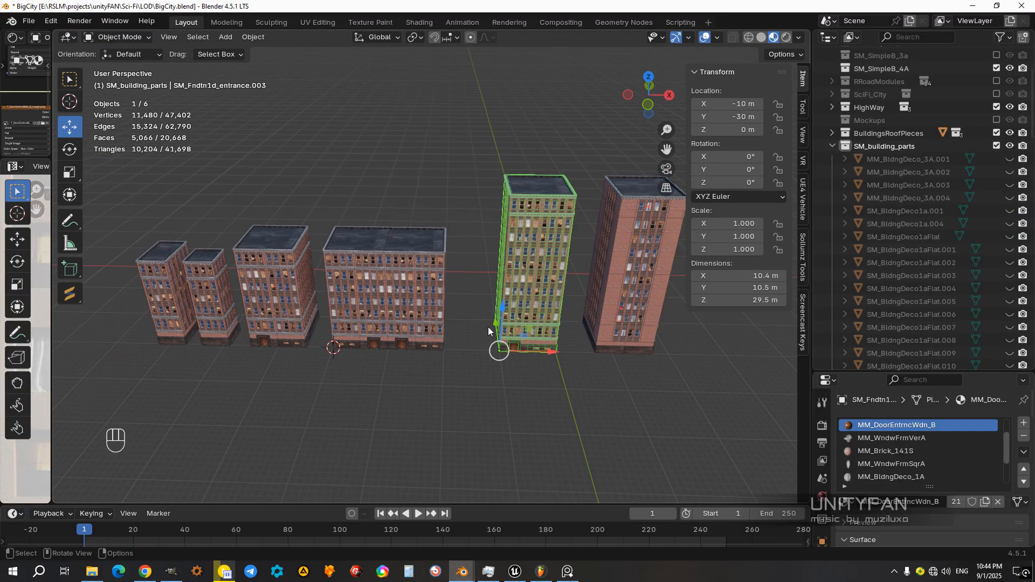
pyautogui.click(404, 326)
pyautogui.click(277, 307)
pyautogui.press('g')
pyautogui.scroll(2, 383, 319)
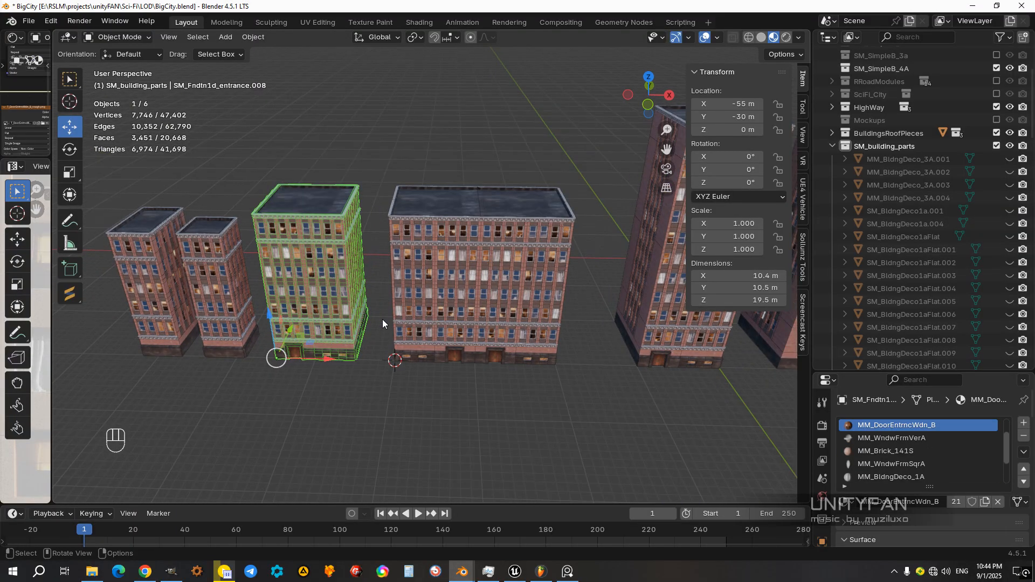
pyautogui.moveTo(362, 319); pyautogui.dragTo(427, 394, button='middle')
pyautogui.click(490, 371)
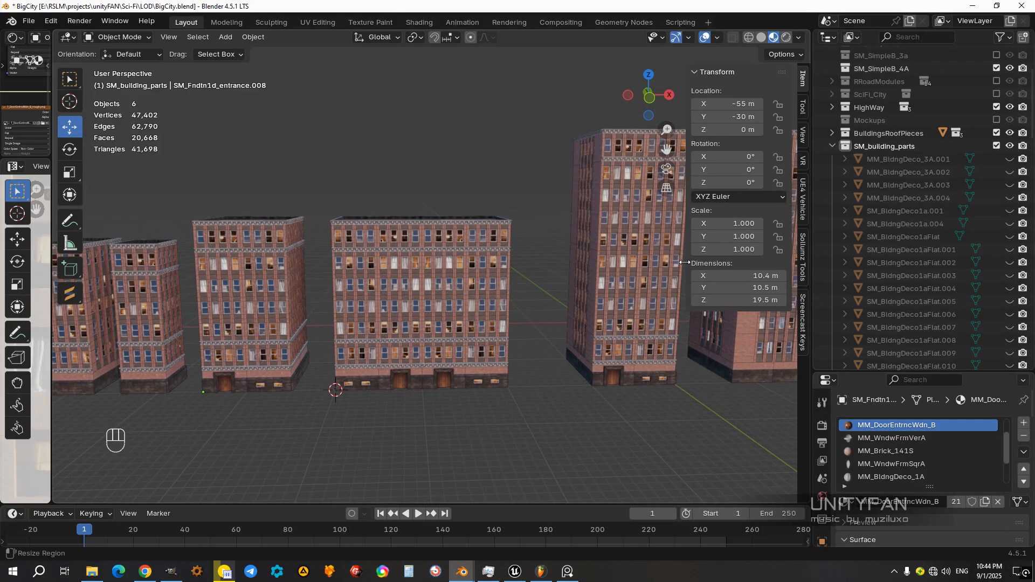
# Step: Hide the transform properties and switch the viewport shading to the dark night environment lighting
pyautogui.moveTo(684, 262); pyautogui.dragTo(792, 259)
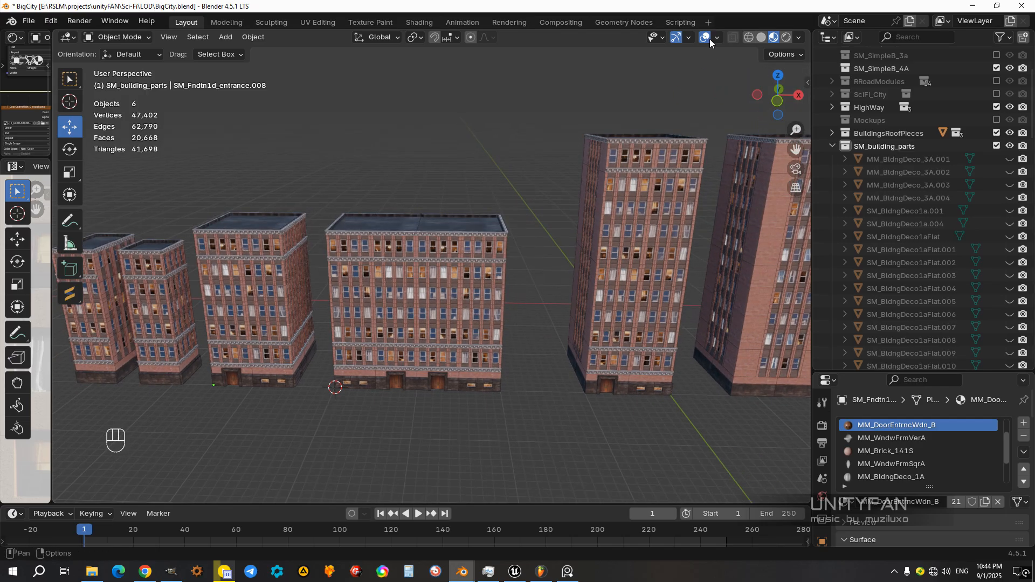
pyautogui.click(717, 37)
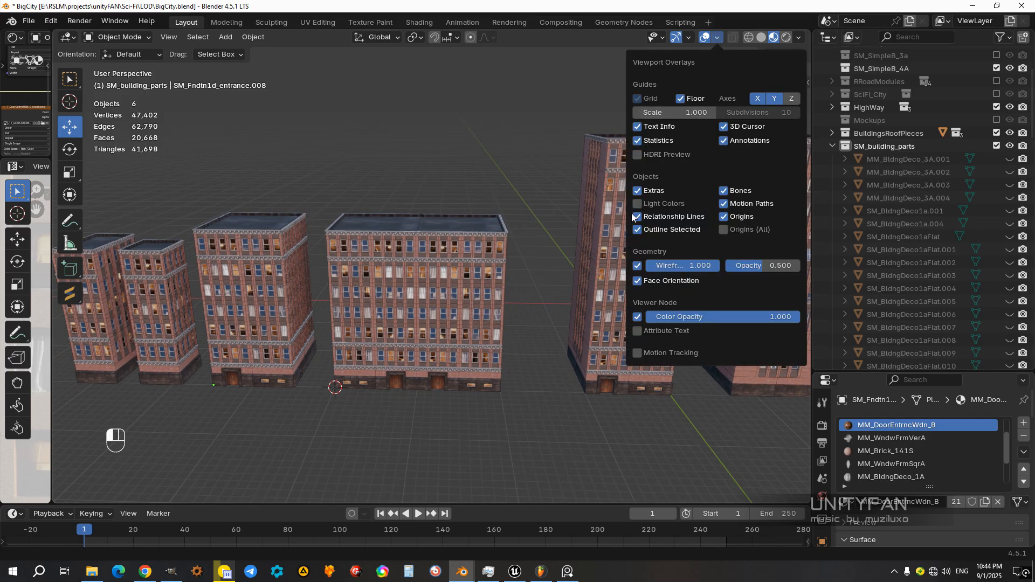
pyautogui.click(799, 37)
pyautogui.click(794, 137)
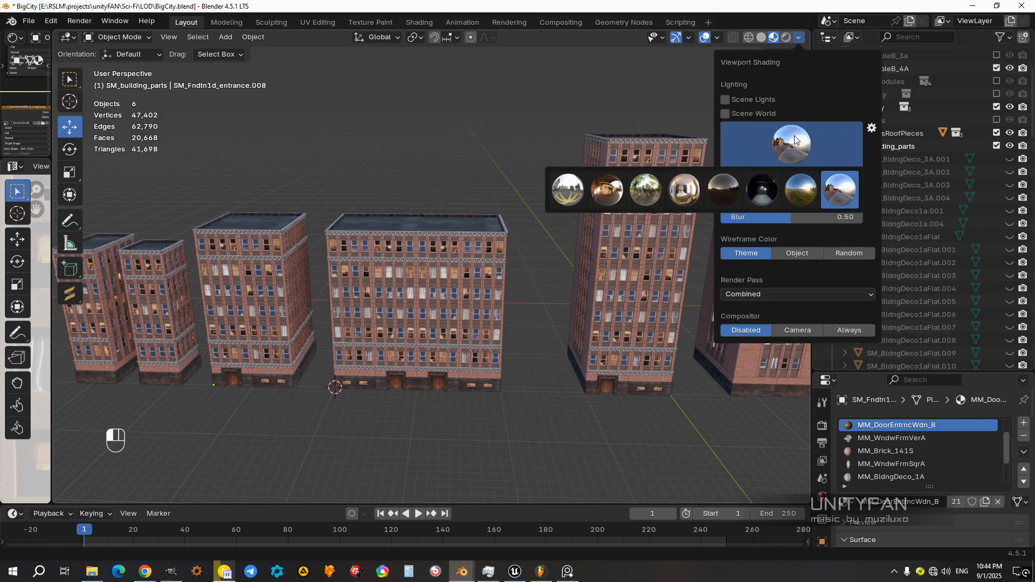
pyautogui.click(717, 193)
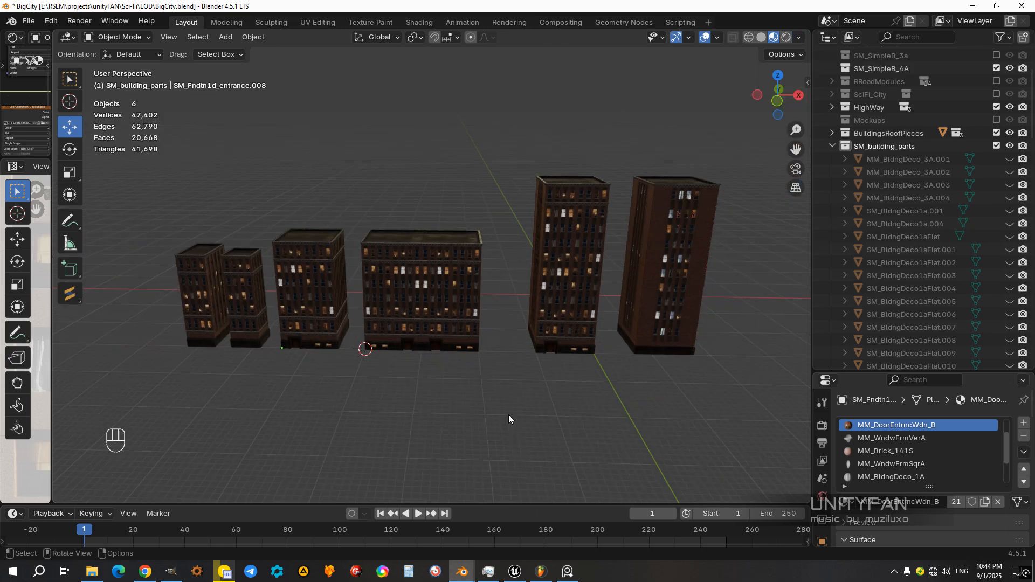
# Step: Examine the lit windows and facades of the buildings under the night lighting
pyautogui.scroll(3, 500, 339)
pyautogui.moveTo(504, 337); pyautogui.dragTo(548, 322, button='middle')
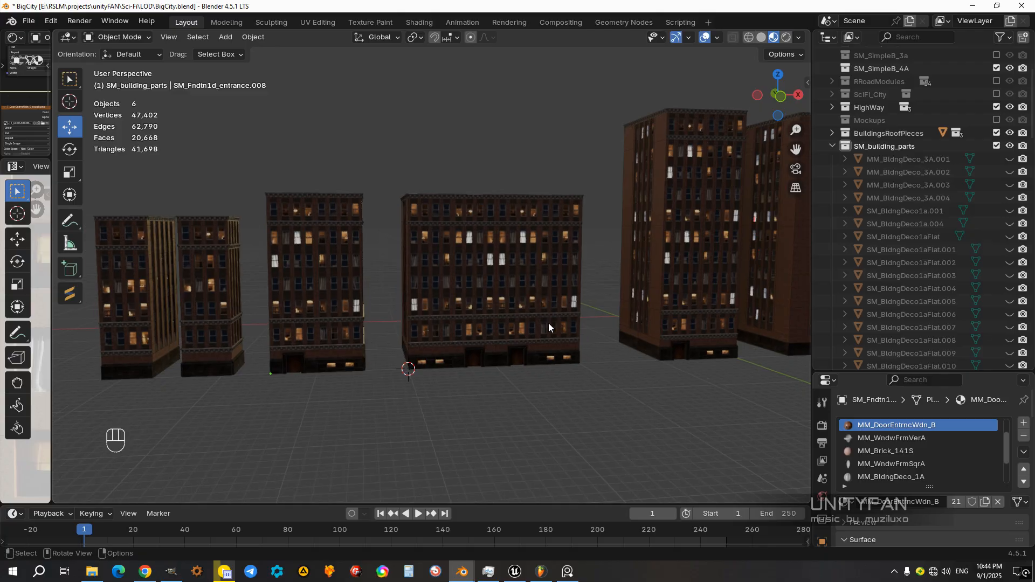
pyautogui.scroll(2, 549, 322)
pyautogui.click(502, 283)
pyautogui.scroll(-4, 511, 299)
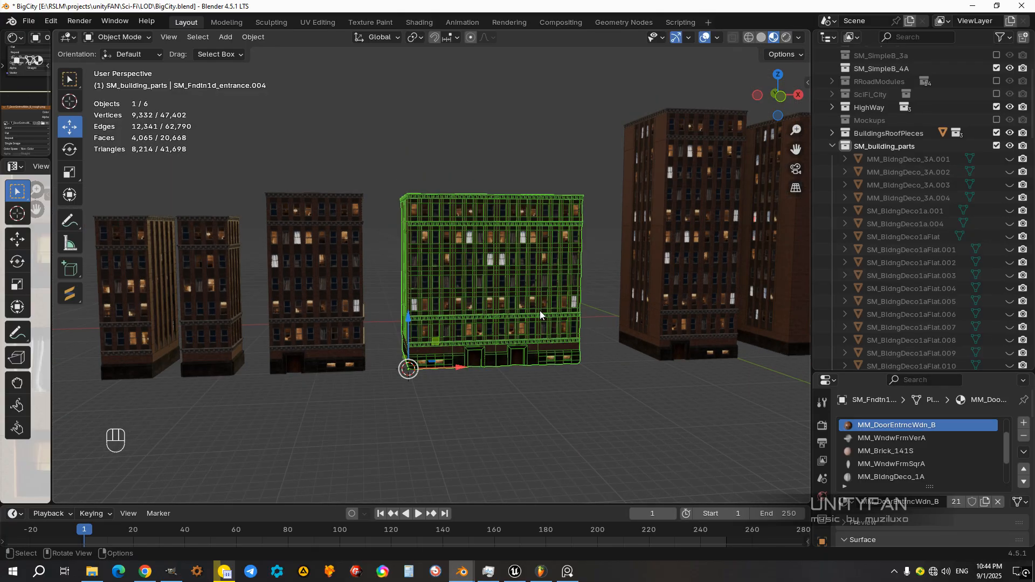
pyautogui.scroll(2, 539, 310)
pyautogui.moveTo(498, 371)
pyautogui.keyDown('shift'); pyautogui.mouseDown(button='middle')
pyautogui.moveTo(535, 337)
pyautogui.moveTo(498, 354)
pyautogui.mouseUp(button='middle'); pyautogui.keyUp('shift')
pyautogui.click(497, 354)
pyautogui.scroll(2, 500, 294)
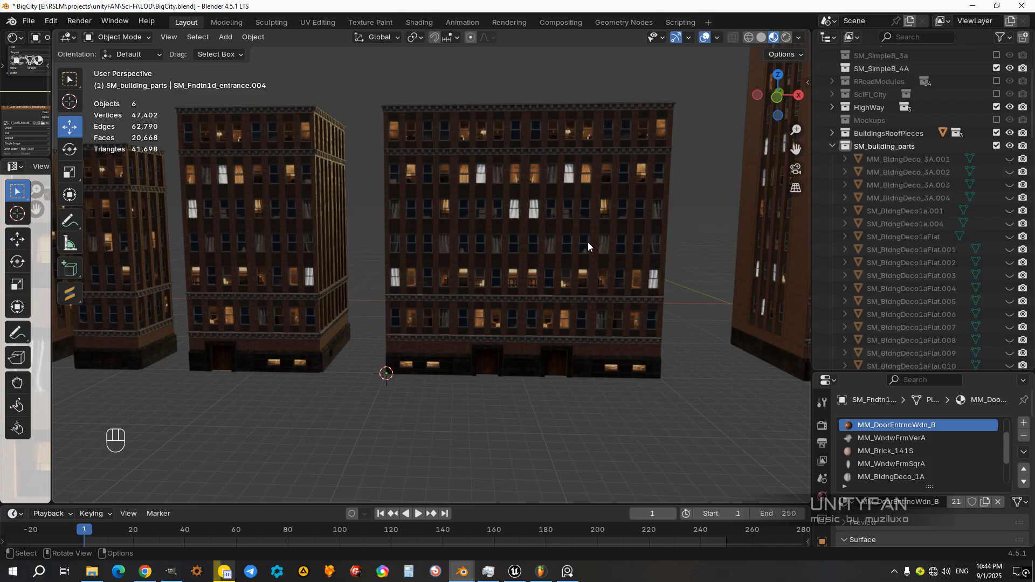
pyautogui.scroll(-1, 533, 232)
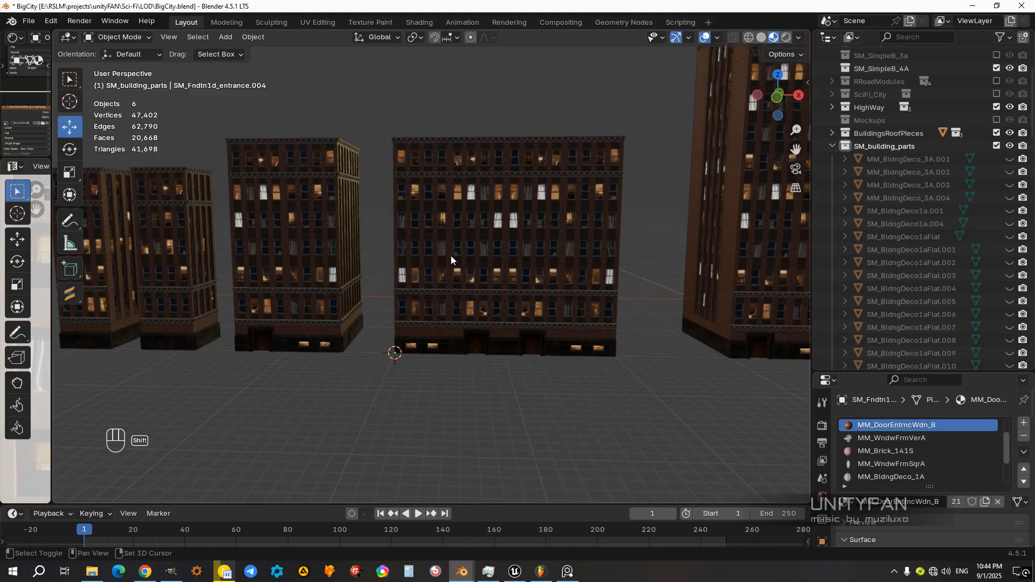
pyautogui.keyDown('shift'); pyautogui.moveTo(451, 255); pyautogui.dragTo(532, 286, button='middle'); pyautogui.keyUp('shift')
pyautogui.click(356, 263)
pyautogui.keyDown('shift'); pyautogui.moveTo(429, 268); pyautogui.dragTo(337, 271, button='middle'); pyautogui.keyUp('shift')
pyautogui.click(461, 417)
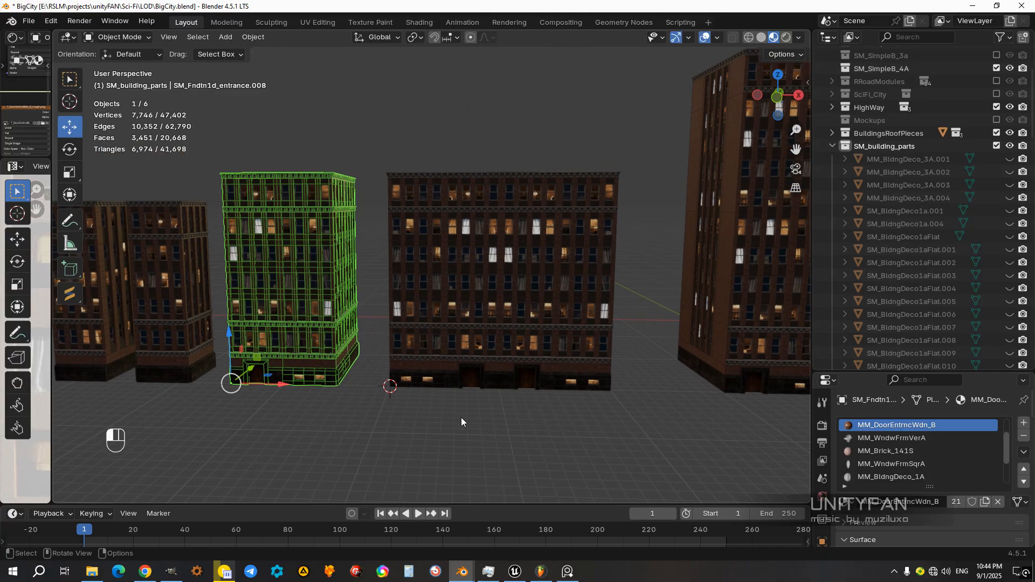
# Step: Select the finished buildings one after another along the row to check that each is a single object
pyautogui.click(295, 309)
pyautogui.keyDown('shift'); pyautogui.moveTo(386, 334); pyautogui.dragTo(391, 306, button='middle'); pyautogui.keyUp('shift')
pyautogui.keyDown('ctrl'); pyautogui.moveTo(285, 356); pyautogui.dragTo(611, 358); pyautogui.keyUp('ctrl')
pyautogui.click(464, 363)
pyautogui.keyDown('ctrl'); pyautogui.moveTo(449, 358); pyautogui.dragTo(302, 358); pyautogui.keyUp('ctrl')
pyautogui.keyDown('shift'); pyautogui.moveTo(631, 265); pyautogui.dragTo(429, 282, button='middle'); pyautogui.keyUp('shift')
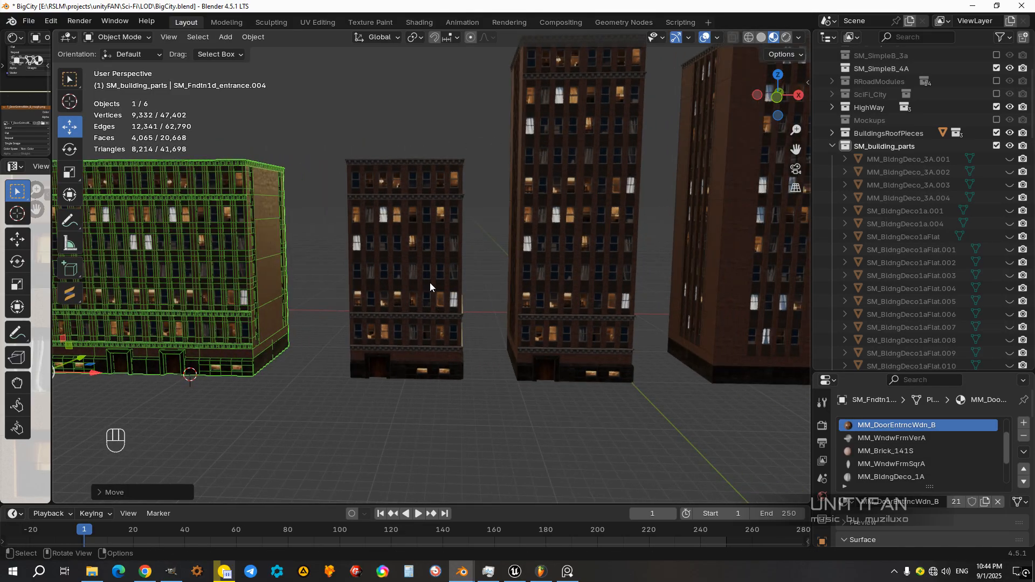
pyautogui.click(430, 285)
pyautogui.keyDown('shift'); pyautogui.click(577, 274); pyautogui.keyUp('shift')
pyautogui.click(551, 408)
pyautogui.moveTo(551, 407); pyautogui.dragTo(507, 405, button='middle')
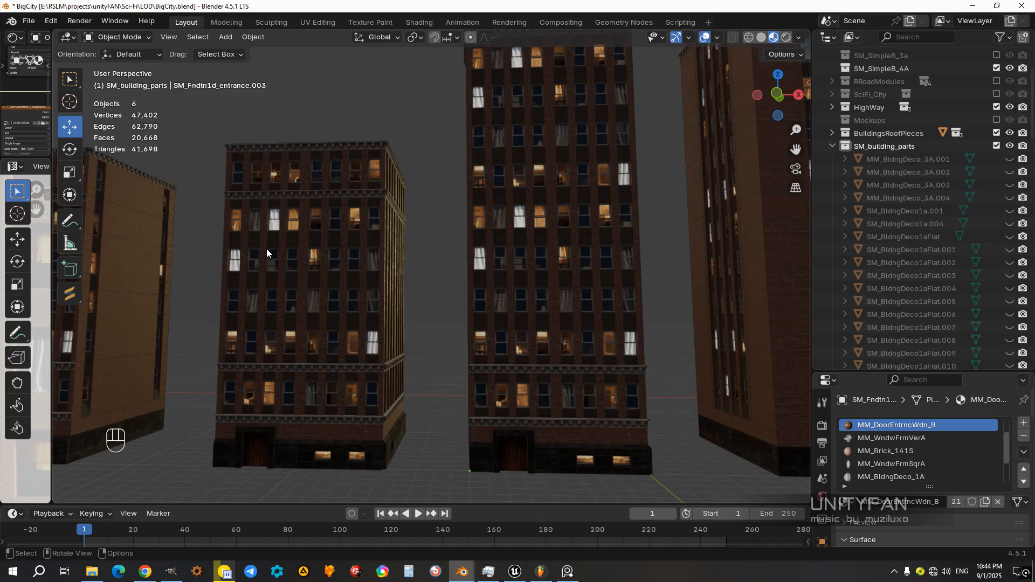
# Step: Examine the window lighting on the tall building and its shorter neighbour from the front and the corner
pyautogui.moveTo(267, 254); pyautogui.dragTo(233, 263, button='middle')
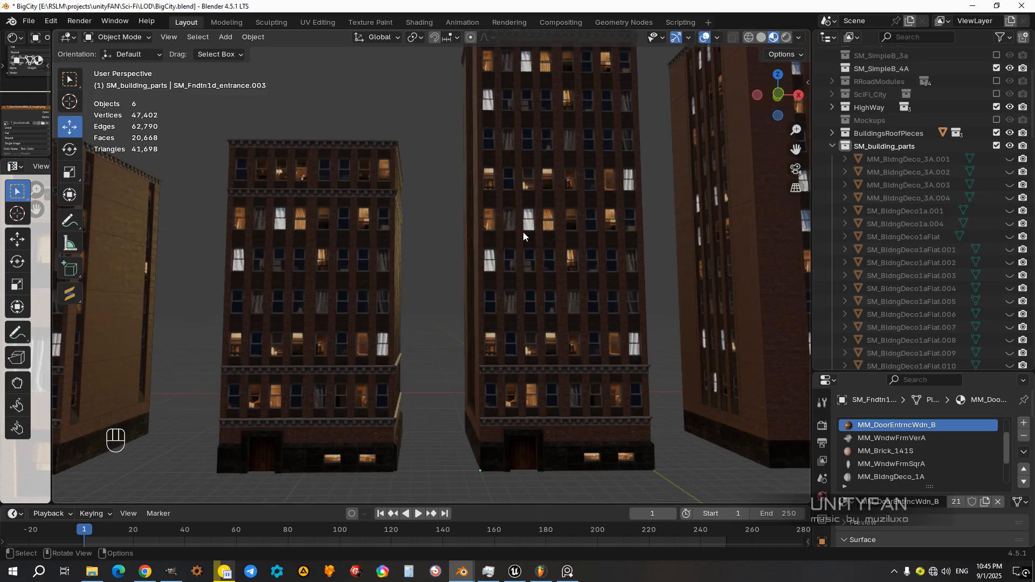
pyautogui.scroll(-5, 475, 261)
pyautogui.scroll(7, 528, 273)
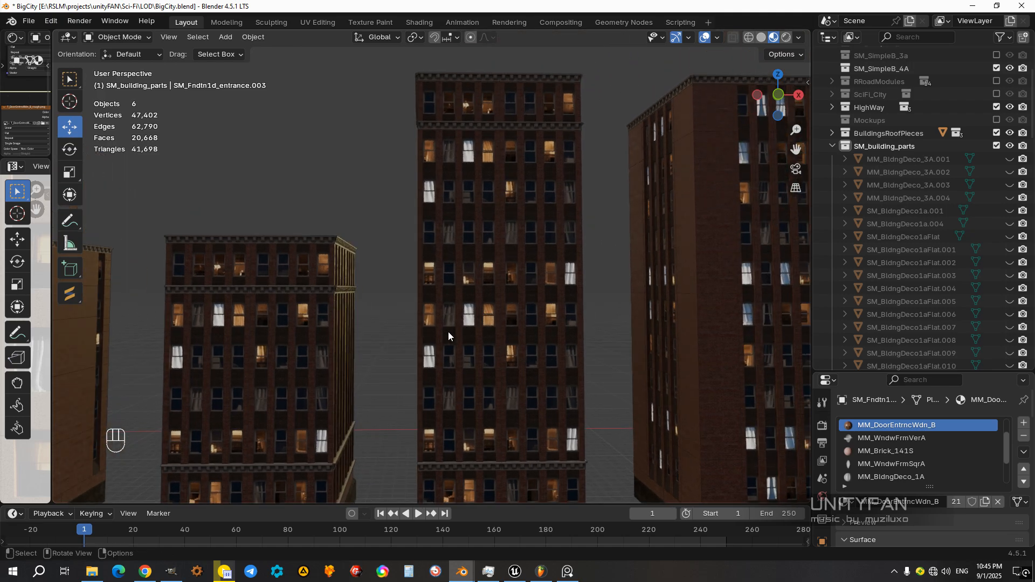
pyautogui.keyDown('shift'); pyautogui.moveTo(452, 331); pyautogui.dragTo(449, 305, button='middle'); pyautogui.keyUp('shift')
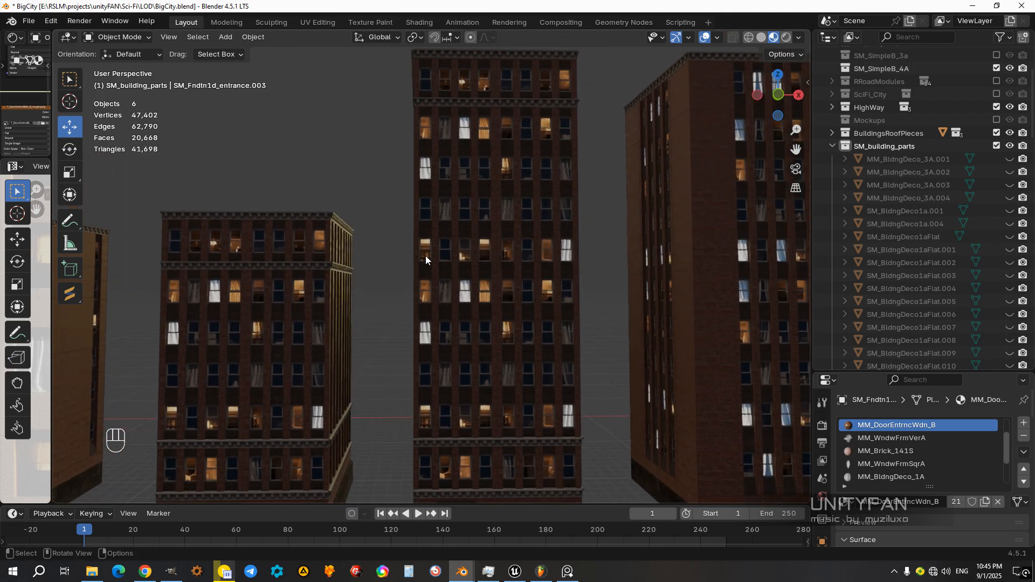
pyautogui.scroll(-4, 497, 221)
pyautogui.moveTo(503, 283); pyautogui.dragTo(454, 279, button='middle')
pyautogui.scroll(3, 457, 277)
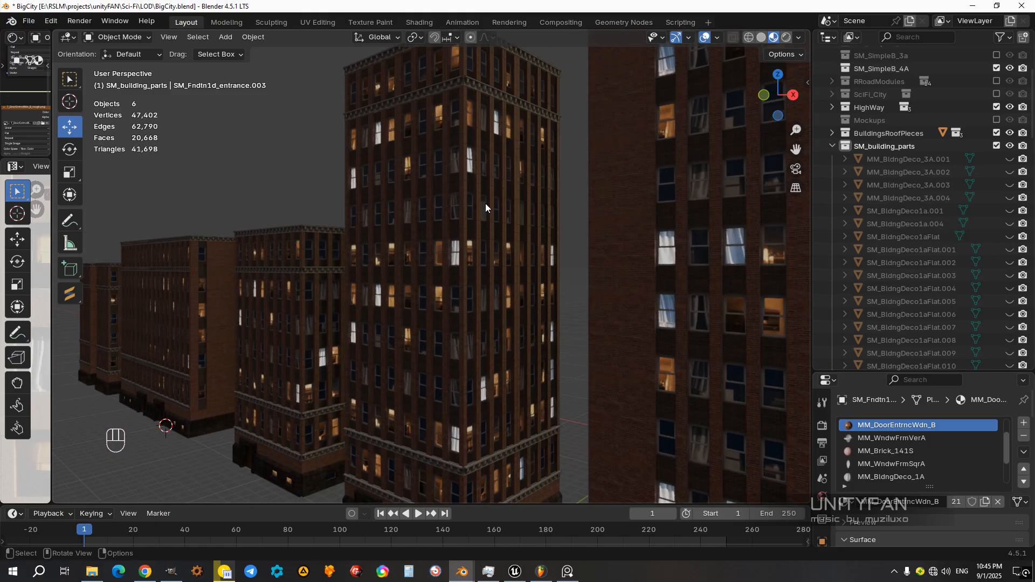
pyautogui.scroll(-2, 475, 384)
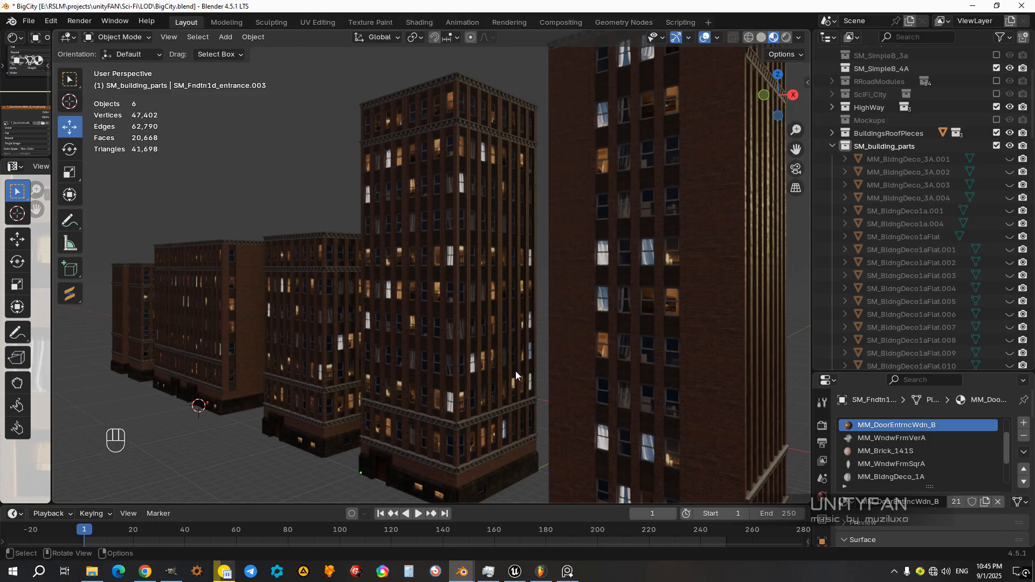
# Step: Compare the tall building with the rest of the row, ending at the front of the wide two-entrance building
pyautogui.click(476, 236)
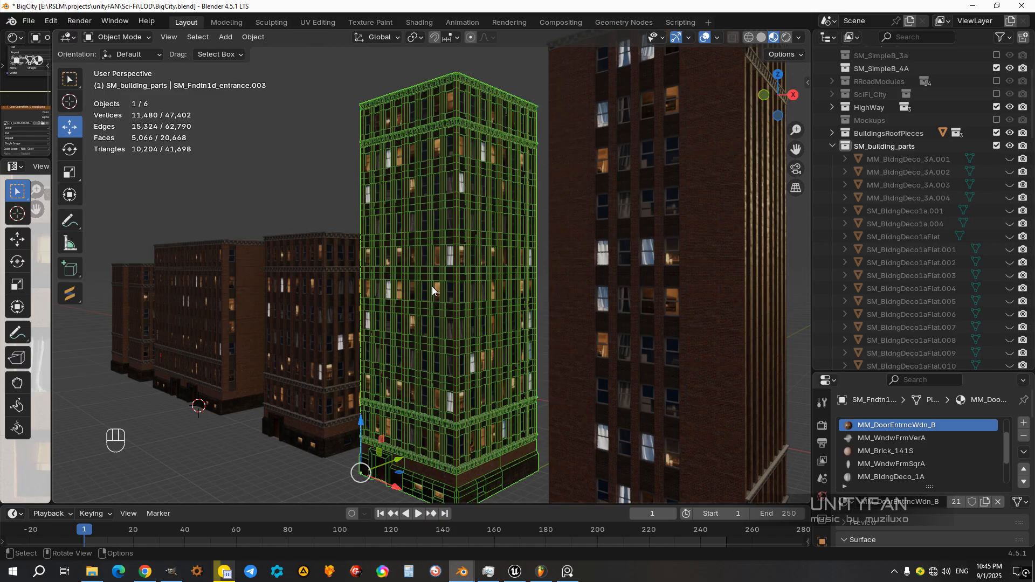
pyautogui.scroll(-3, 432, 286)
pyautogui.moveTo(516, 290); pyautogui.dragTo(578, 290, button='middle')
pyautogui.click(609, 275)
pyautogui.click(576, 294)
pyautogui.keyDown('shift'); pyautogui.moveTo(369, 341); pyautogui.dragTo(584, 303, button='middle'); pyautogui.keyUp('shift')
pyautogui.click(321, 333)
pyautogui.keyDown('shift'); pyautogui.moveTo(312, 332); pyautogui.dragTo(468, 326, button='middle'); pyautogui.keyUp('shift')
pyautogui.click(467, 393)
pyautogui.scroll(2, 431, 255)
pyautogui.scroll(2, 431, 254)
pyautogui.keyDown('shift'); pyautogui.moveTo(476, 151); pyautogui.dragTo(459, 249, button='middle'); pyautogui.keyUp('shift')
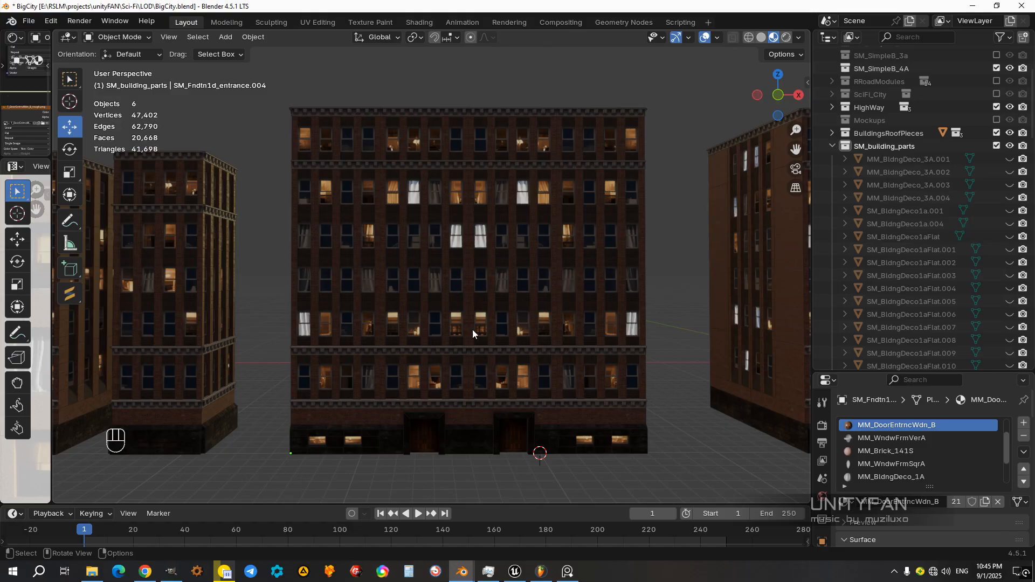
# Step: Separate the whole mesh of the wide two-entrance building into objects by material, then return to Object Mode
pyautogui.moveTo(462, 410); pyautogui.dragTo(460, 384, button='middle')
pyautogui.click(448, 352)
pyautogui.scroll(-3, 447, 348)
pyautogui.scroll(2, 451, 372)
pyautogui.press('Tab')
pyautogui.click(464, 455)
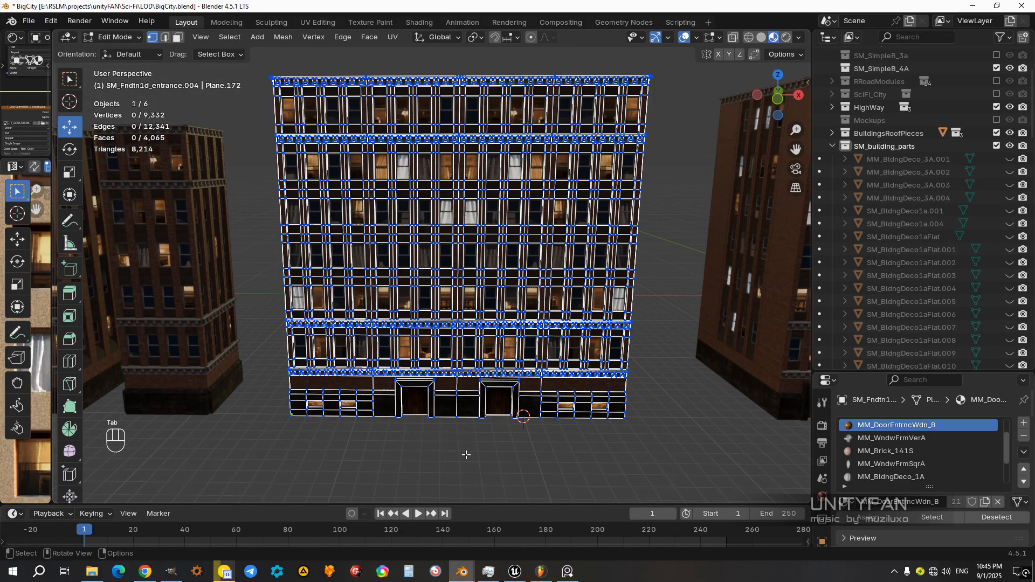
pyautogui.press('a')
pyautogui.moveTo(473, 358); pyautogui.dragTo(558, 408, button='middle')
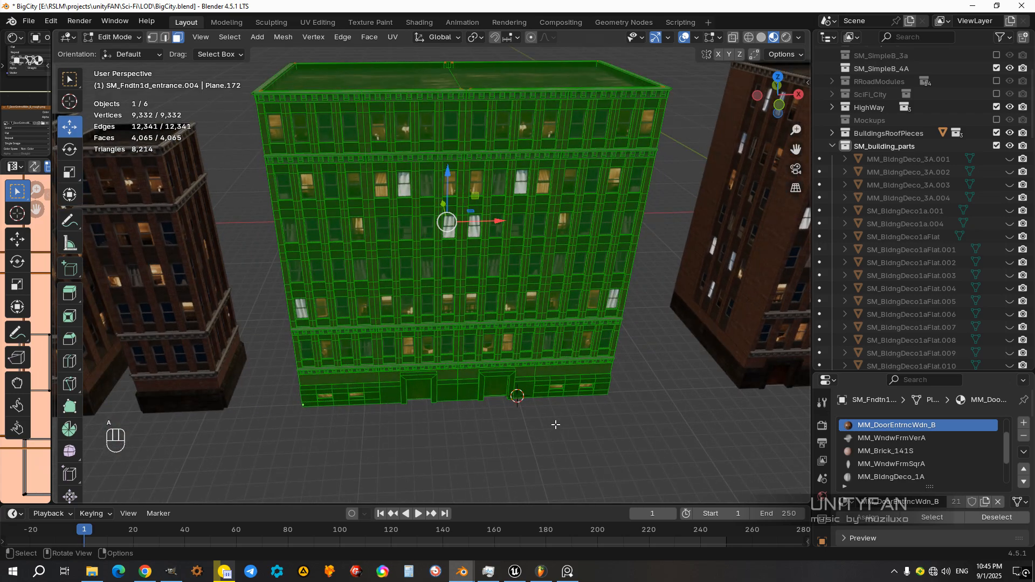
pyautogui.press('p')
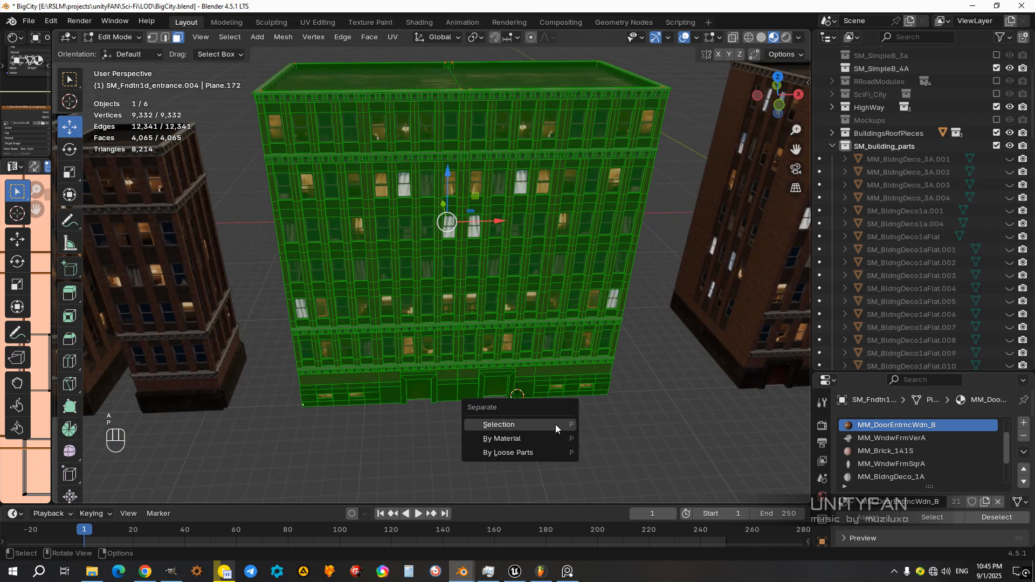
pyautogui.click(532, 441)
pyautogui.press('Tab')
# Step: Select the separated MM_WndwFrmVerA window frames and examine them up close against the panes and brickwork
pyautogui.scroll(5, 475, 324)
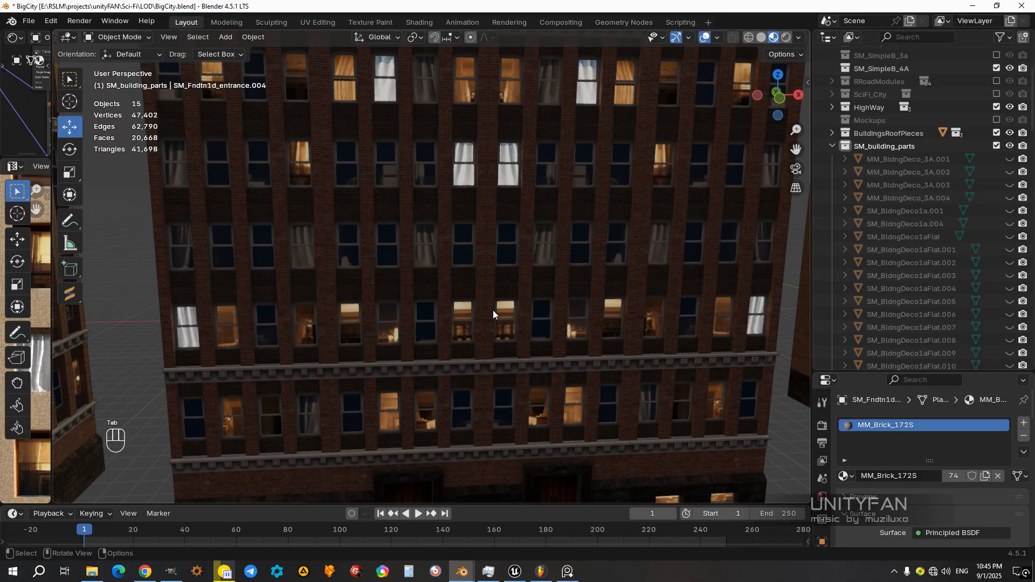
pyautogui.click(542, 323)
pyautogui.keyDown('shift'); pyautogui.moveTo(529, 352); pyautogui.dragTo(497, 328, button='middle'); pyautogui.keyUp('shift')
pyautogui.scroll(3, 507, 308)
pyautogui.scroll(4, 507, 308)
pyautogui.scroll(2, 461, 324)
pyautogui.scroll(-5, 497, 327)
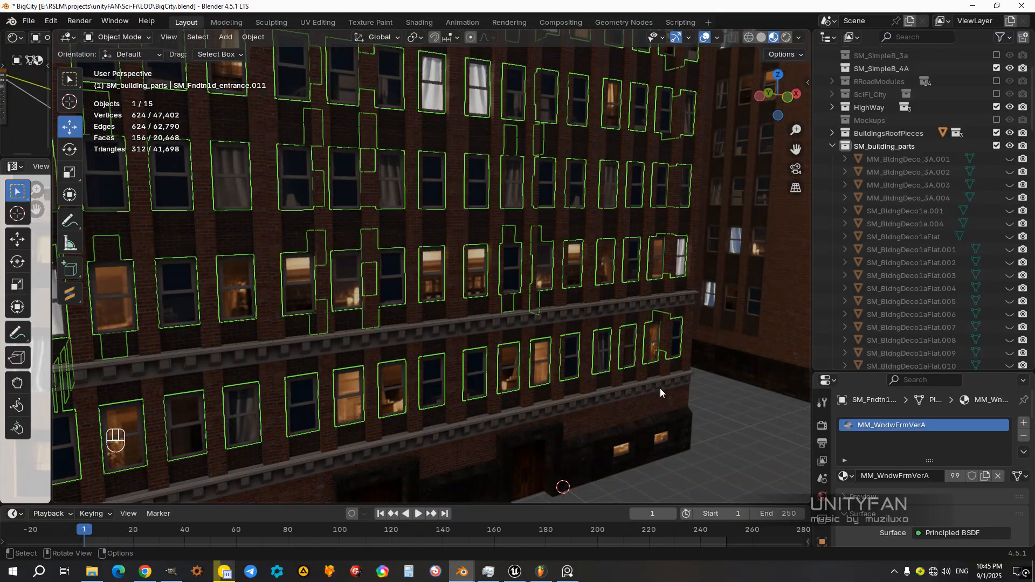
pyautogui.click(740, 438)
pyautogui.scroll(3, 487, 300)
pyautogui.scroll(2, 487, 300)
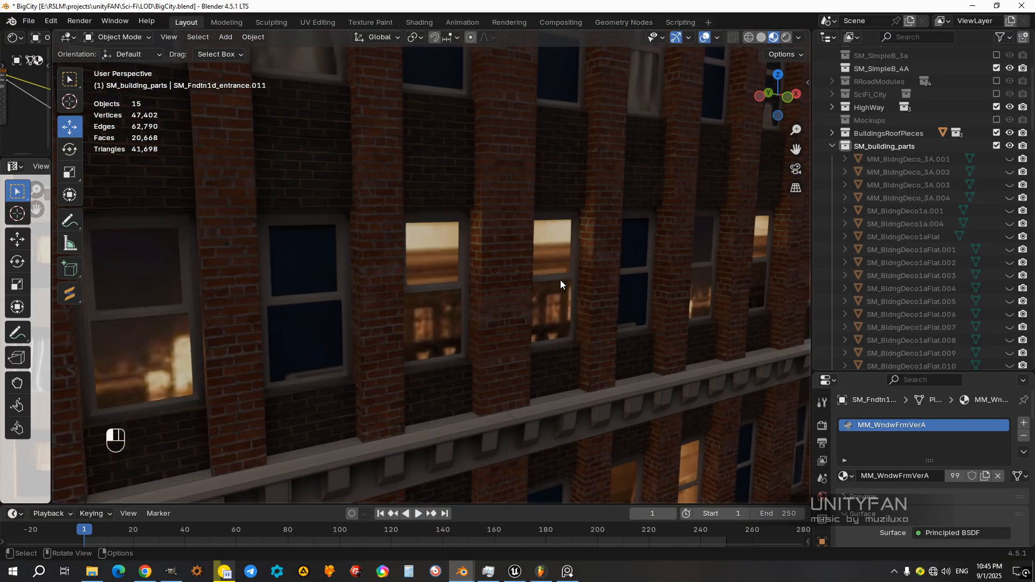
pyautogui.click(560, 281)
pyautogui.scroll(4, 487, 293)
pyautogui.scroll(4, 487, 292)
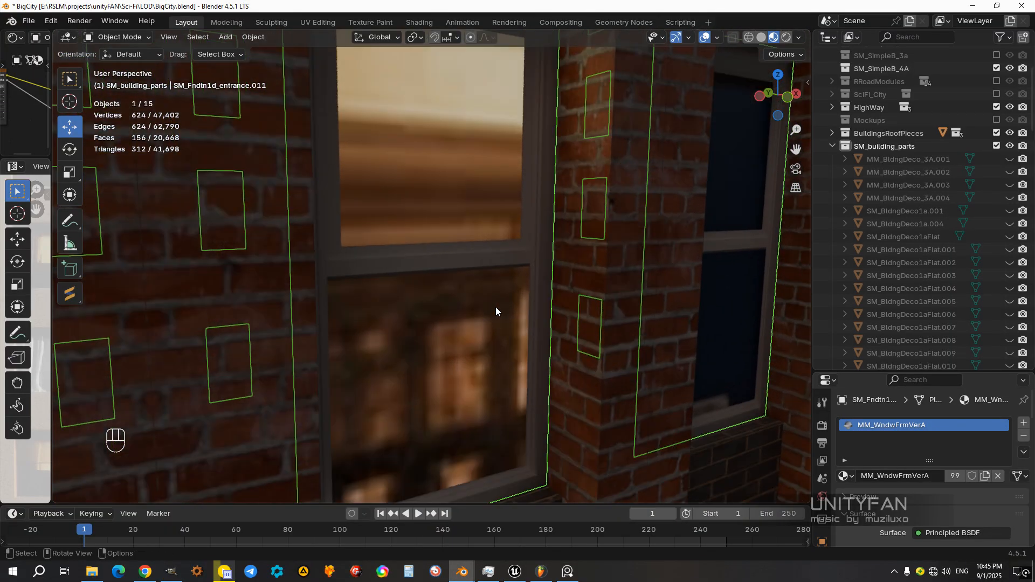
pyautogui.scroll(-4, 465, 235)
pyautogui.moveTo(497, 248); pyautogui.dragTo(386, 254, button='middle')
pyautogui.scroll(-6, 469, 258)
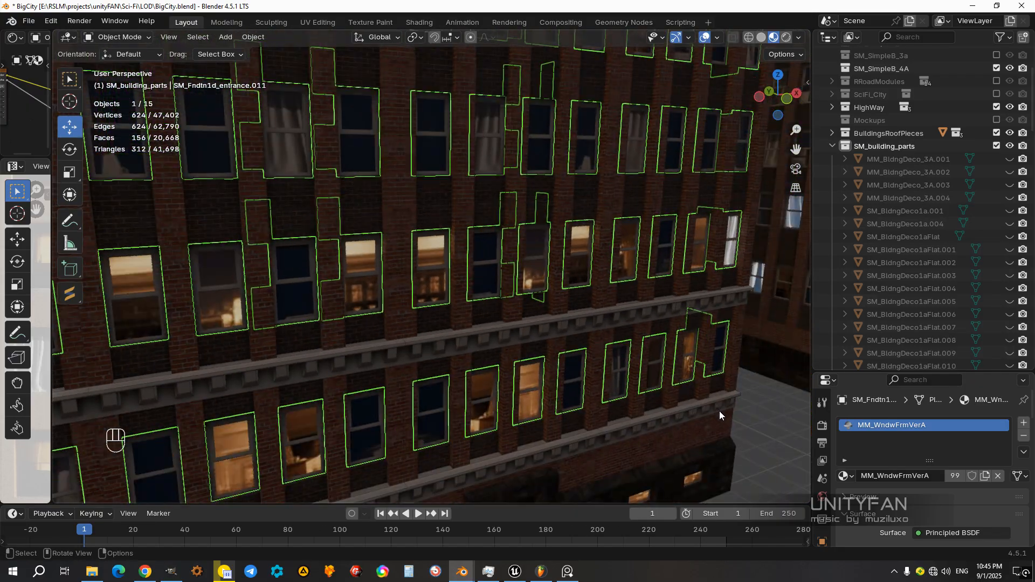
pyautogui.click(718, 415)
pyautogui.scroll(5, 548, 384)
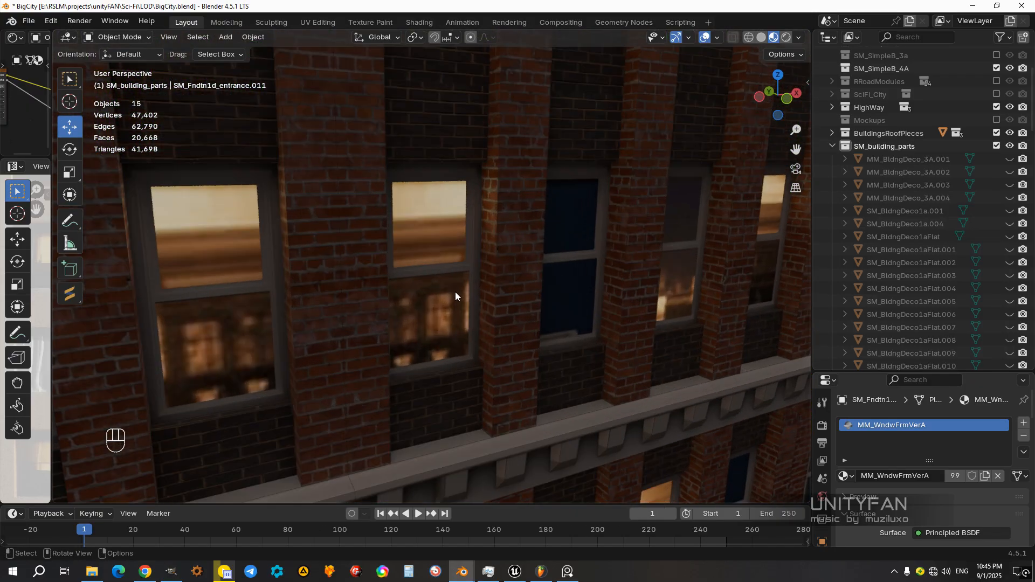
# Step: Isolate the window frame object by hiding all other objects and inspect its geometry
pyautogui.click(450, 275)
pyautogui.moveTo(448, 273); pyautogui.dragTo(421, 263, button='middle')
pyautogui.scroll(2, 421, 263)
pyautogui.moveTo(542, 215); pyautogui.dragTo(464, 247, button='middle')
pyautogui.hotkey('shift', 'h')
pyautogui.click(467, 258)
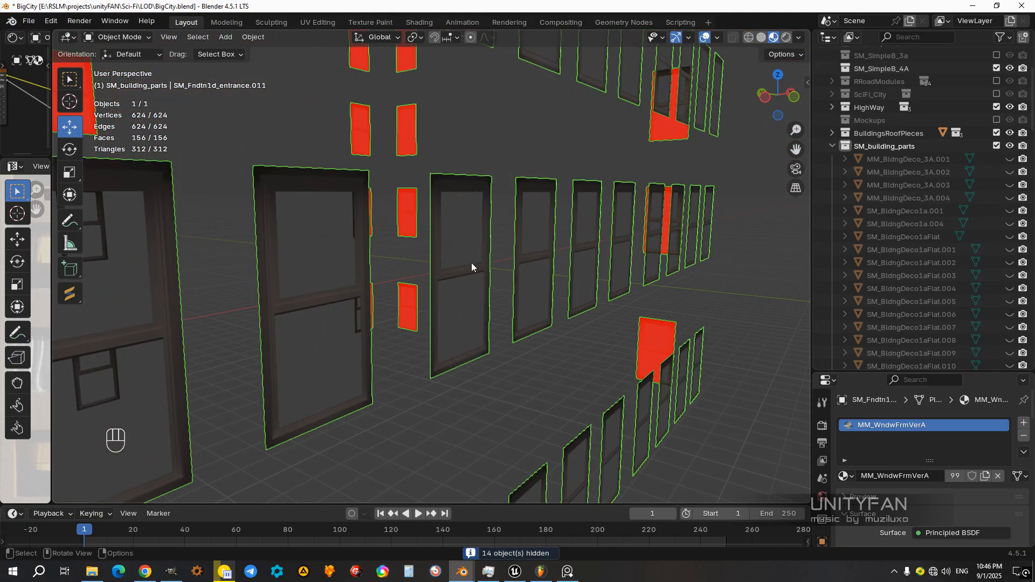
pyautogui.press('Tab')
pyautogui.click(474, 269)
pyautogui.scroll(3, 514, 311)
pyautogui.moveTo(514, 311); pyautogui.dragTo(520, 348, button='middle')
pyautogui.press('Tab')
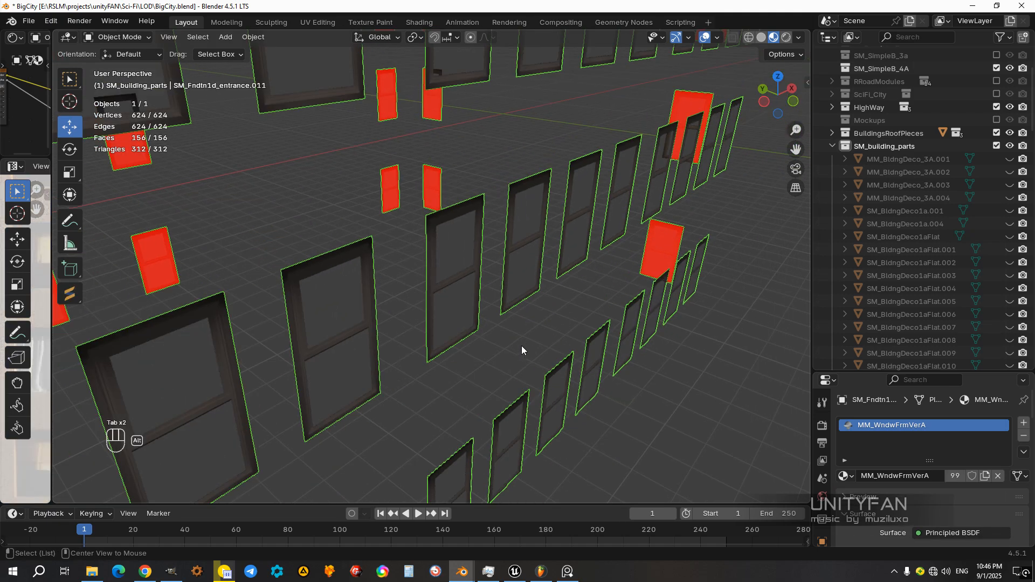
# Step: Reveal all hidden objects and hide only the wide building's window frame object
pyautogui.hotkey('alt', 'h')
pyautogui.moveTo(563, 394); pyautogui.dragTo(513, 300, button='middle')
pyautogui.scroll(2, 455, 306)
pyautogui.scroll(1, 455, 307)
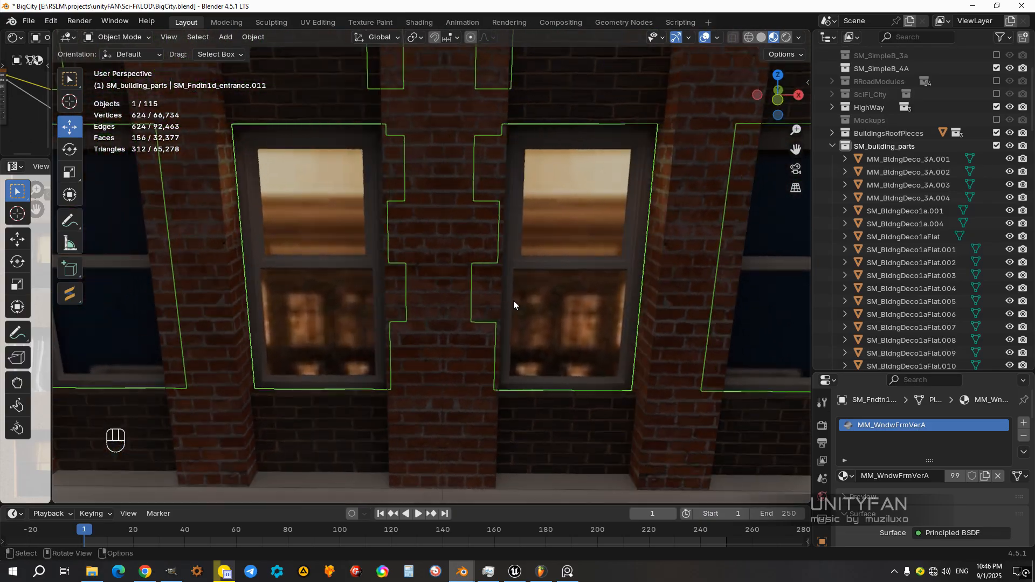
pyautogui.moveTo(558, 274); pyautogui.dragTo(506, 290, button='middle')
pyautogui.scroll(1, 506, 293)
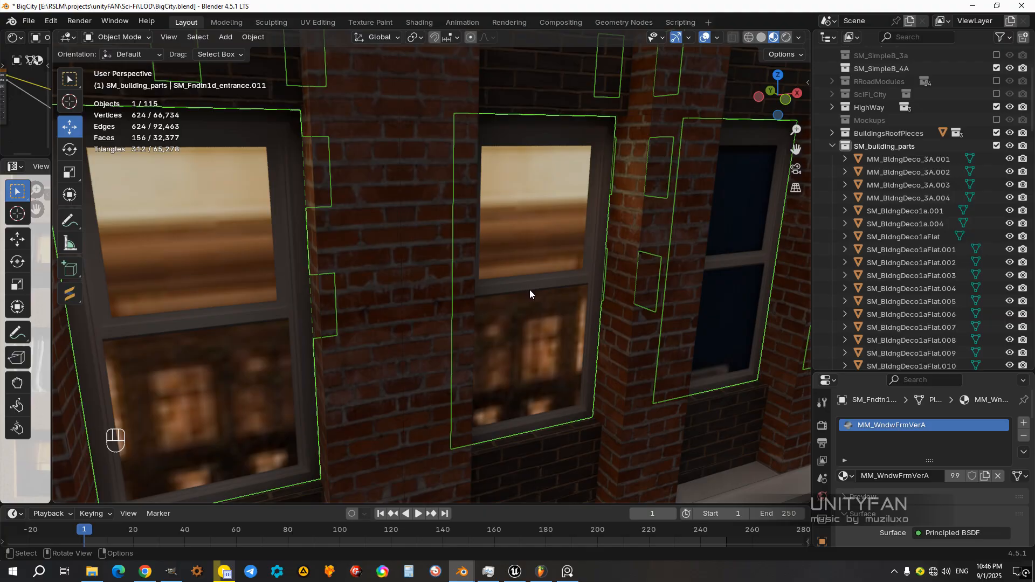
pyautogui.press('h')
pyautogui.scroll(-4, 529, 294)
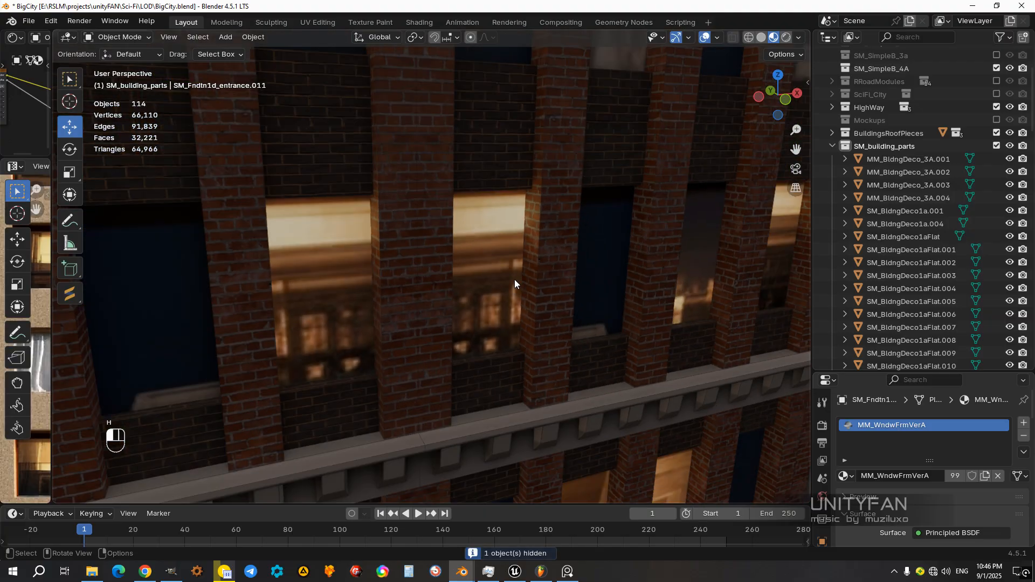
# Step: Join the wide building's lit and unlit window pane objects into one, with the M_BSimple_UnlitWndws object active
pyautogui.click(507, 293)
pyautogui.scroll(-2, 507, 290)
pyautogui.scroll(1, 508, 293)
pyautogui.keyDown('shift'); pyautogui.moveTo(424, 305); pyautogui.dragTo(525, 286, button='middle'); pyautogui.keyUp('shift')
pyautogui.keyDown('shift'); pyautogui.click(458, 267); pyautogui.keyUp('shift')
pyautogui.scroll(-1, 473, 287)
pyautogui.scroll(-2, 474, 289)
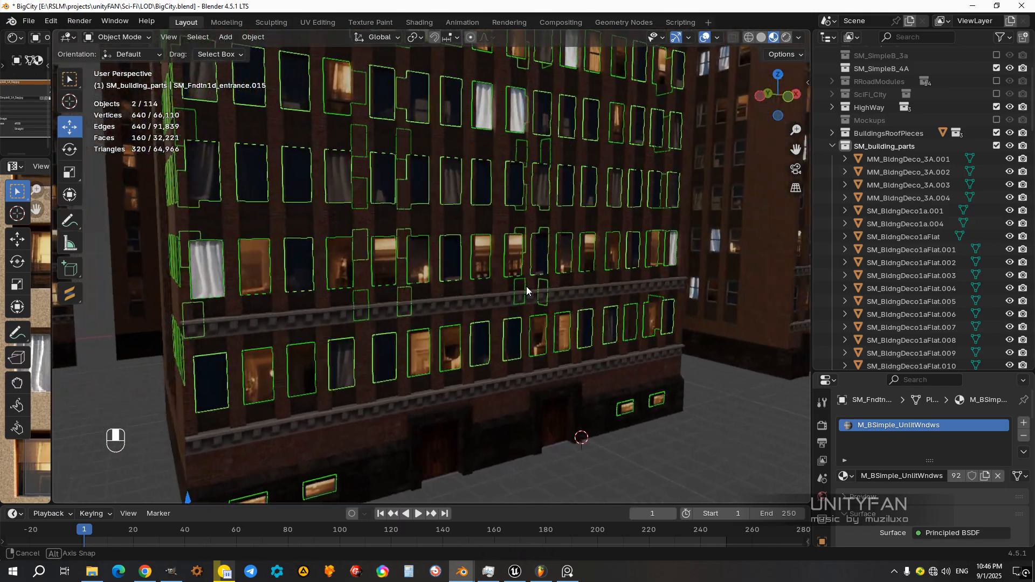
pyautogui.scroll(2, 526, 289)
pyautogui.scroll(3, 494, 254)
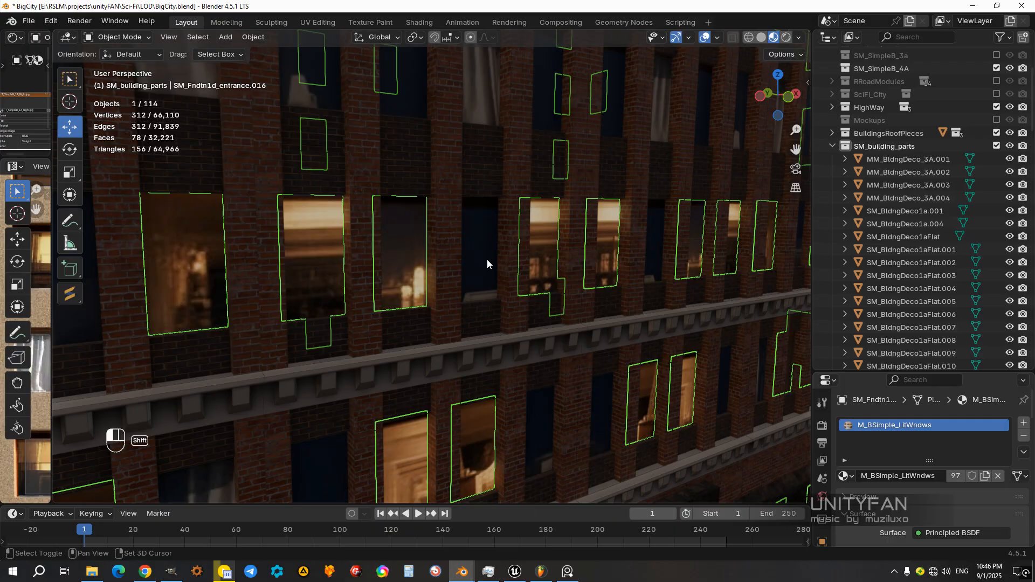
pyautogui.scroll(-3, 486, 258)
pyautogui.moveTo(489, 263); pyautogui.dragTo(479, 300, button='middle')
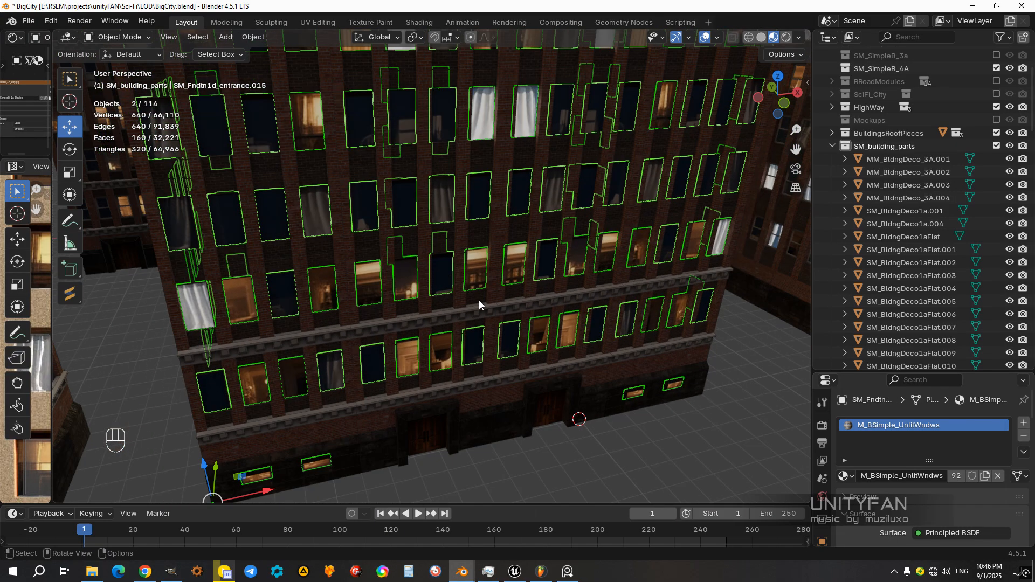
pyautogui.hotkey('ctrl', 'j')
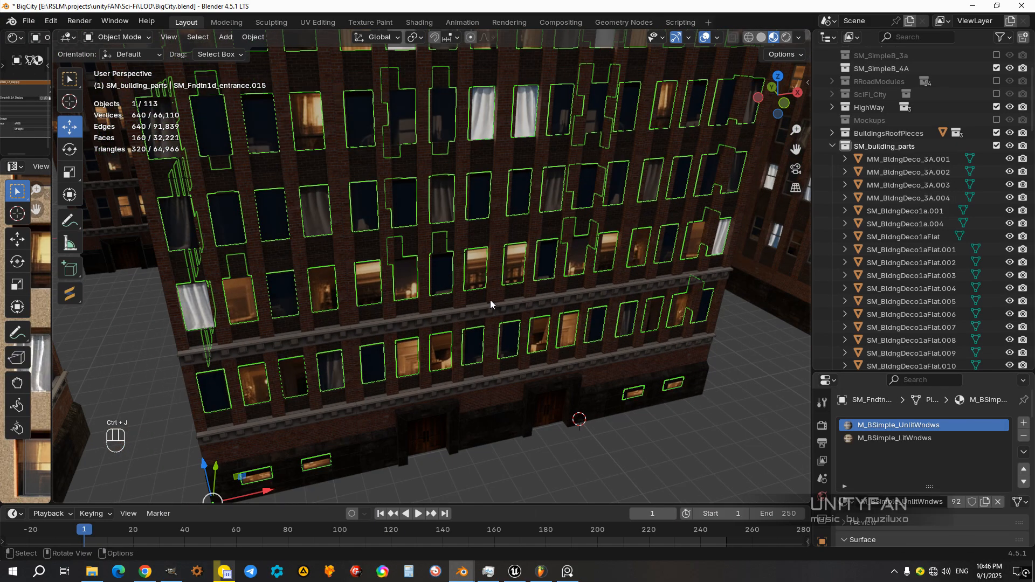
pyautogui.scroll(-4, 495, 309)
pyautogui.keyDown('shift'); pyautogui.moveTo(495, 310); pyautogui.dragTo(487, 355, button='middle'); pyautogui.keyUp('shift')
pyautogui.click(607, 455)
pyautogui.scroll(3, 470, 369)
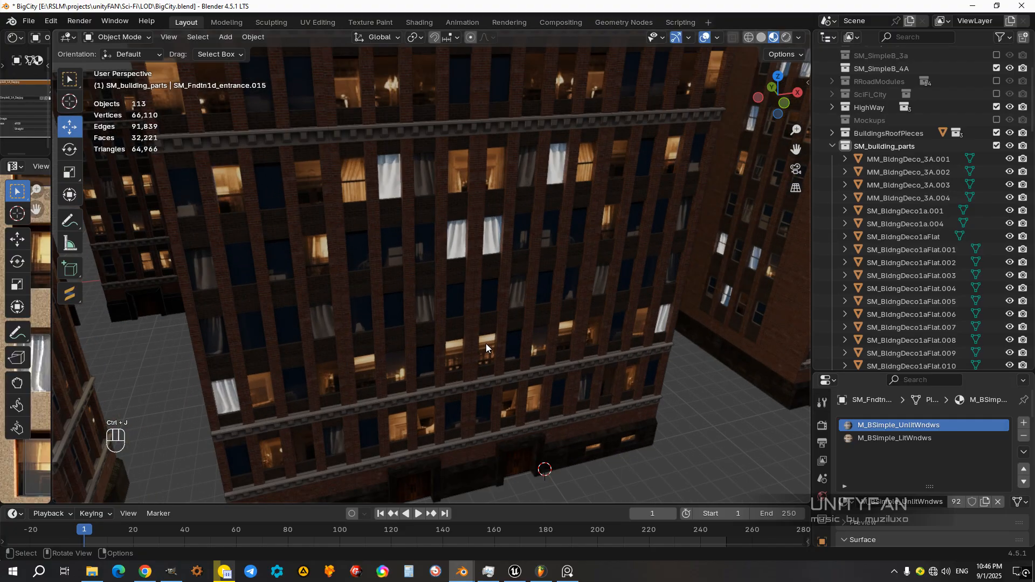
# Step: Open the joined window panes in Edit Mode and select the faces that use M_BSimple_LitWndws
pyautogui.click(487, 344)
pyautogui.press('Tab')
pyautogui.scroll(-3, 529, 387)
pyautogui.moveTo(529, 387); pyautogui.dragTo(532, 357, button='middle')
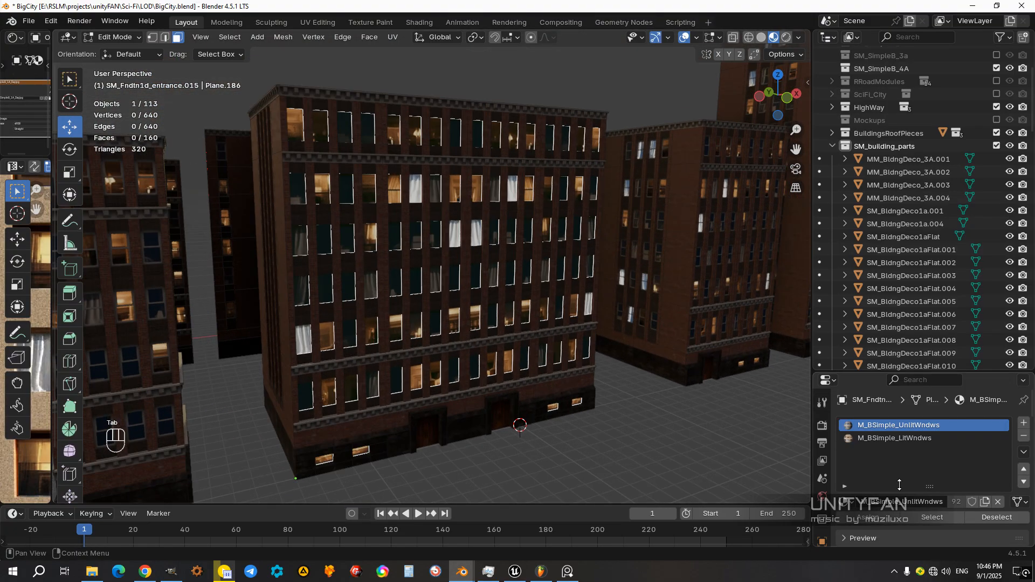
pyautogui.moveTo(911, 373); pyautogui.dragTo(911, 306)
pyautogui.click(914, 371)
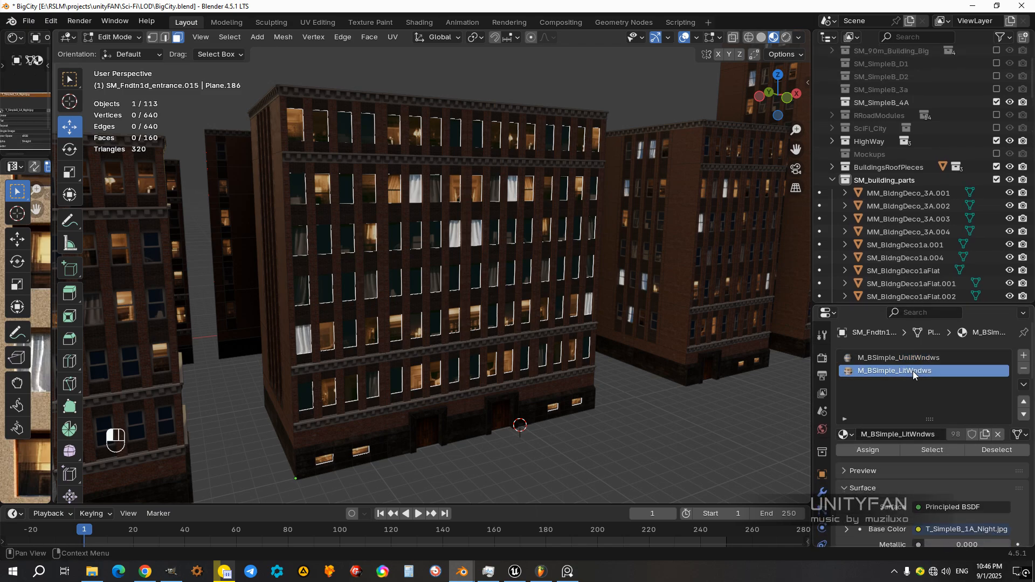
pyautogui.click(926, 448)
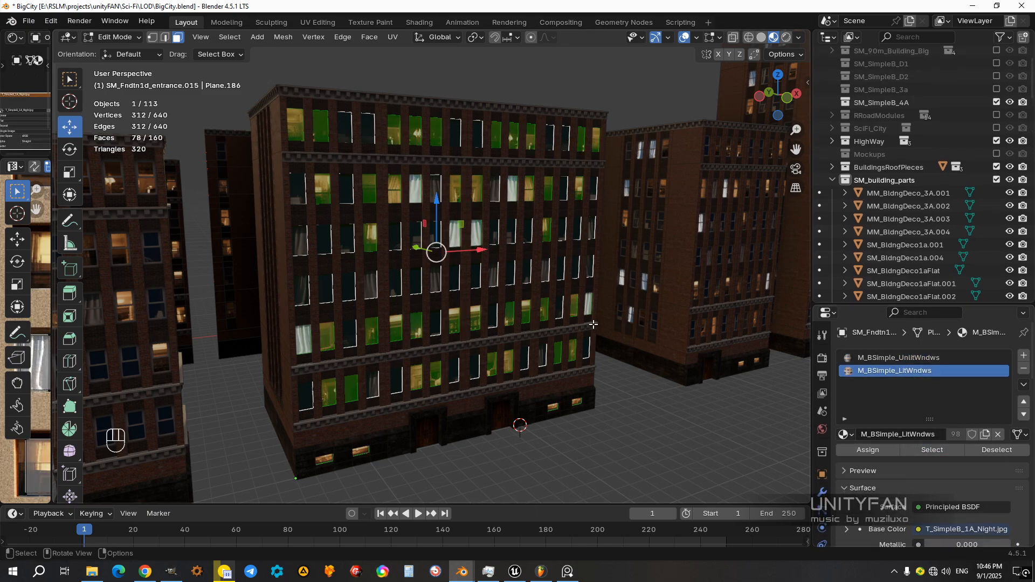
pyautogui.press('KP_Decimal')
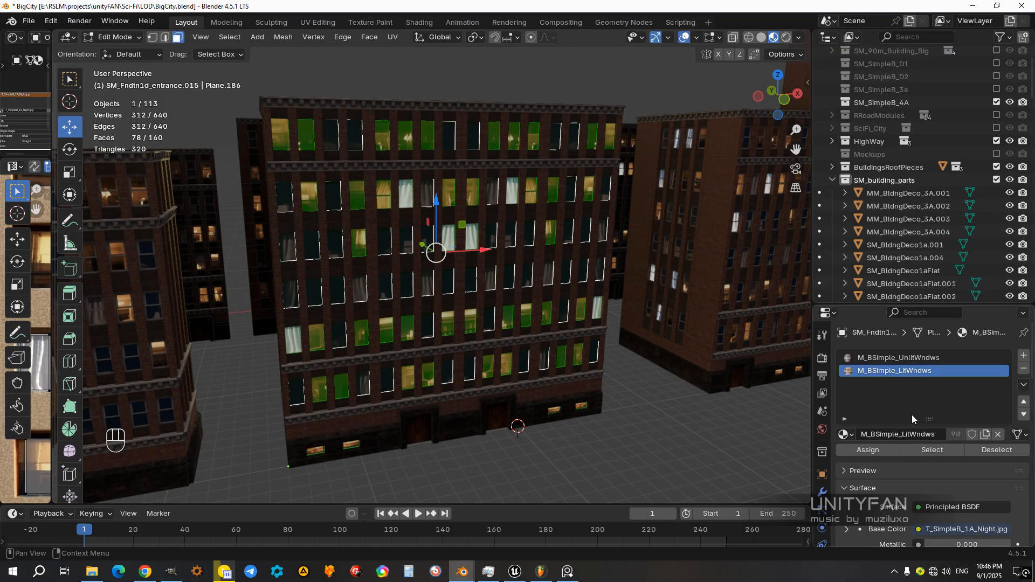
# Step: Assign M_BSimple_LitWndws to all window pane faces, return to Object Mode and view the facade
pyautogui.click(891, 357)
pyautogui.press('a')
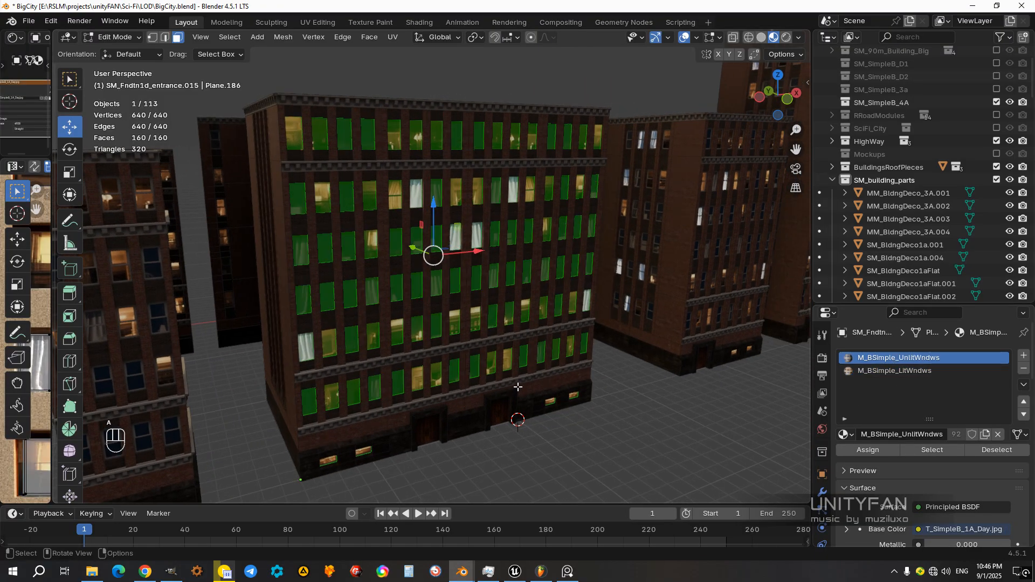
pyautogui.click(900, 373)
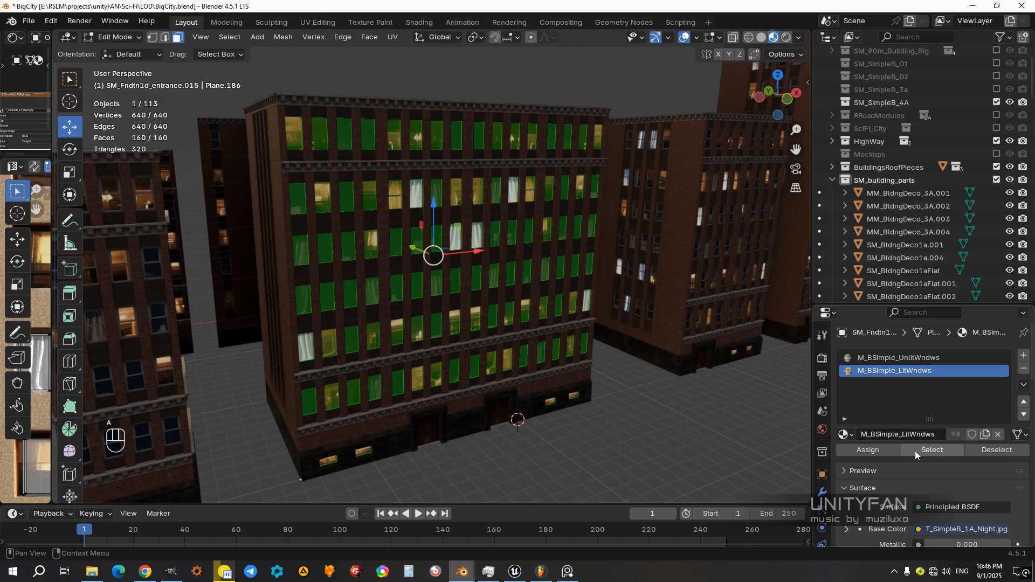
pyautogui.click(885, 453)
pyautogui.moveTo(621, 388); pyautogui.dragTo(545, 372, button='middle')
pyautogui.moveTo(539, 305); pyautogui.dragTo(549, 305, button='middle')
pyautogui.press('Tab')
pyautogui.moveTo(436, 268); pyautogui.dragTo(564, 380, button='middle')
pyautogui.click(647, 445)
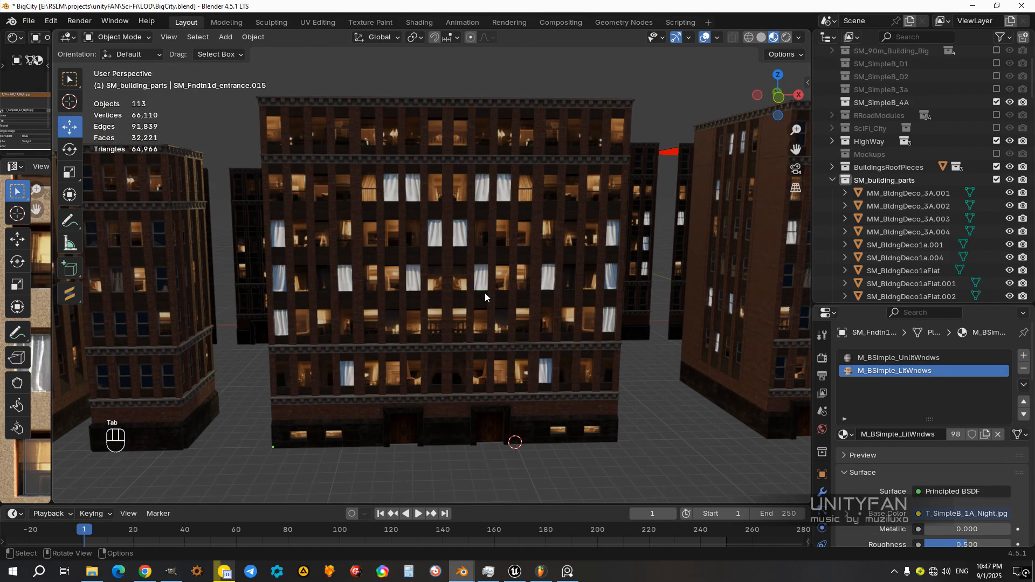
# Step: Open the wide building's joined window panes in Edit Mode and select a random set of their faces
pyautogui.click(482, 277)
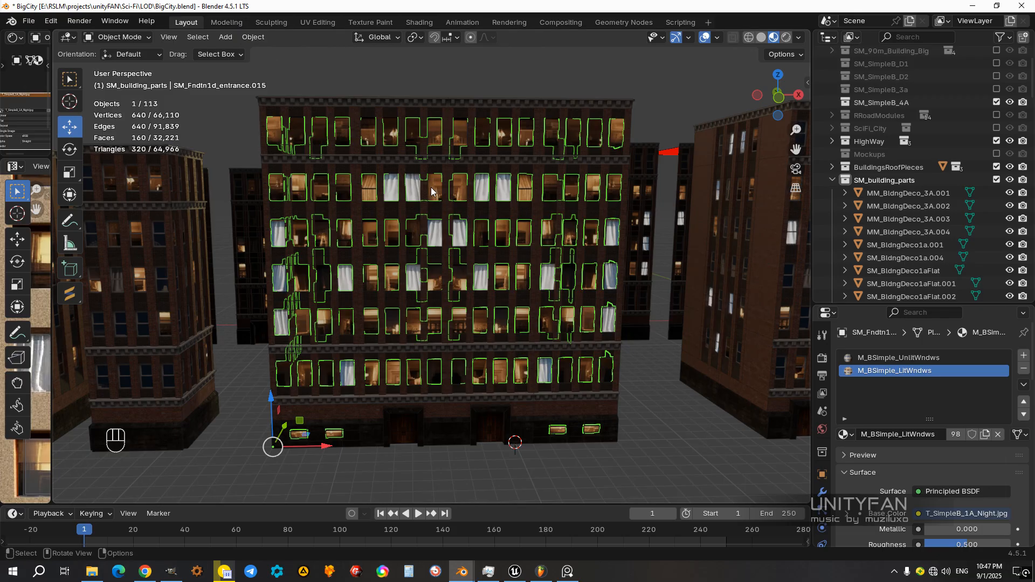
pyautogui.press('Tab')
pyautogui.moveTo(653, 384); pyautogui.dragTo(603, 384, button='middle')
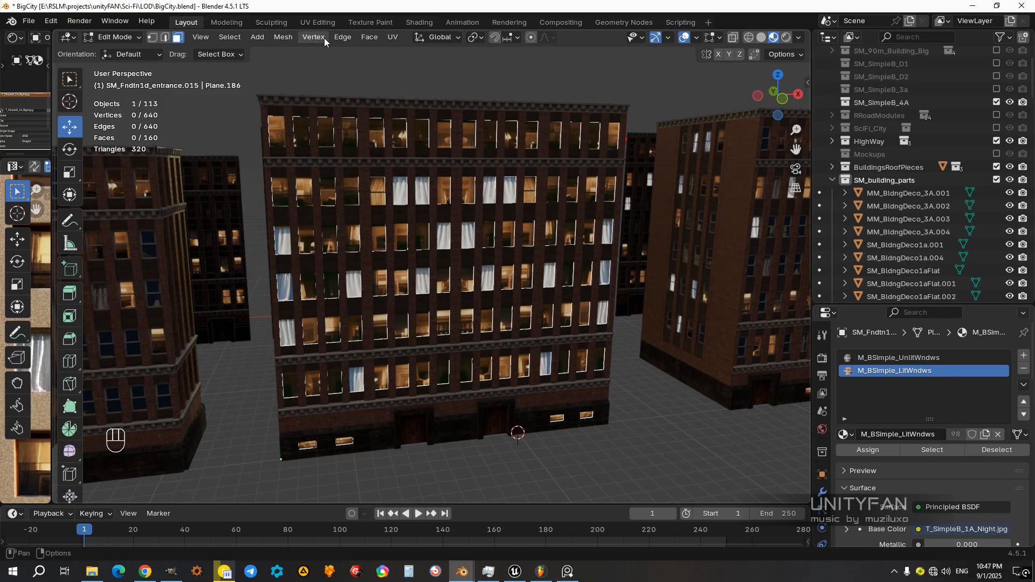
pyautogui.click(365, 38)
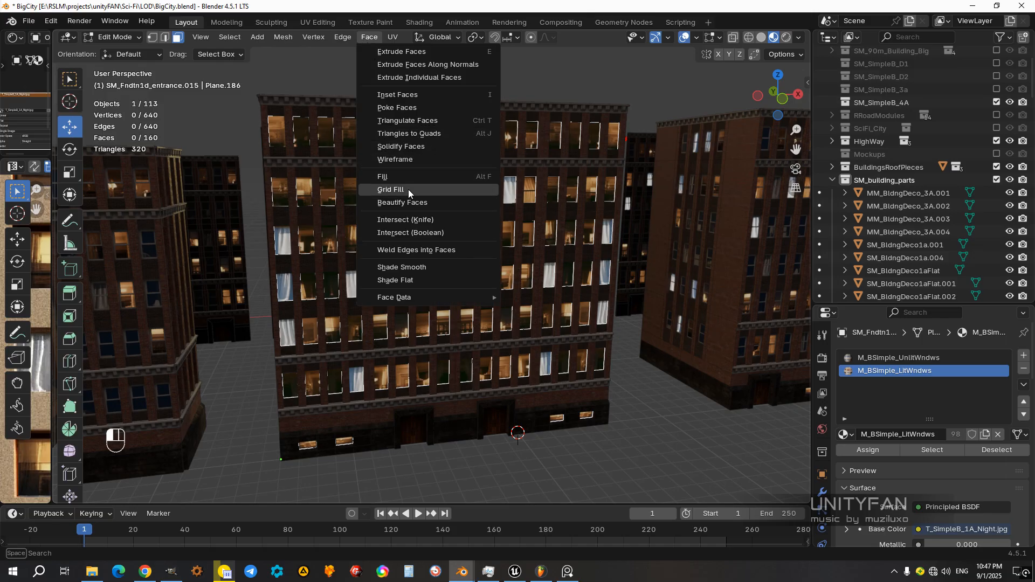
pyautogui.click(229, 37)
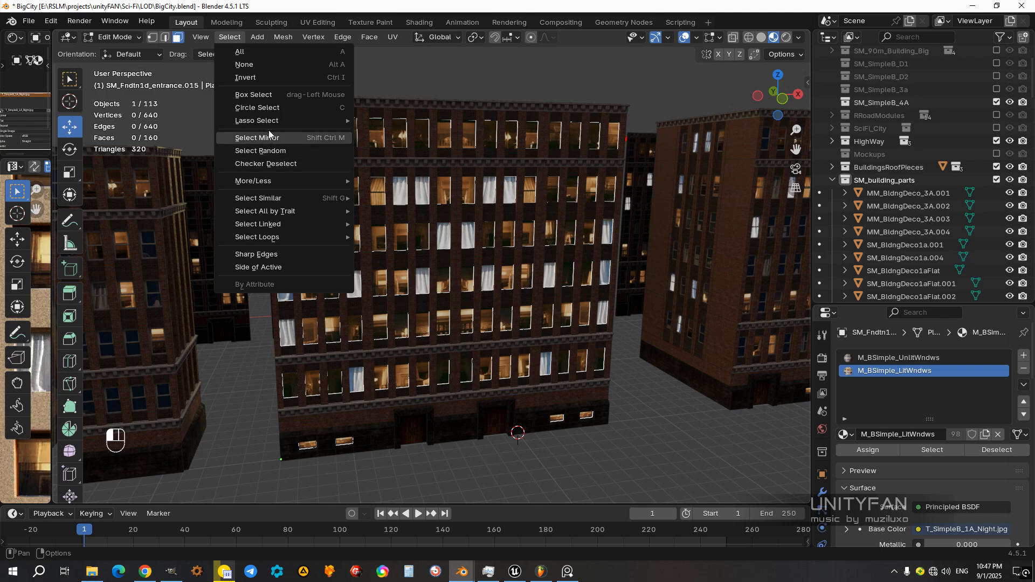
pyautogui.moveTo(290, 213)
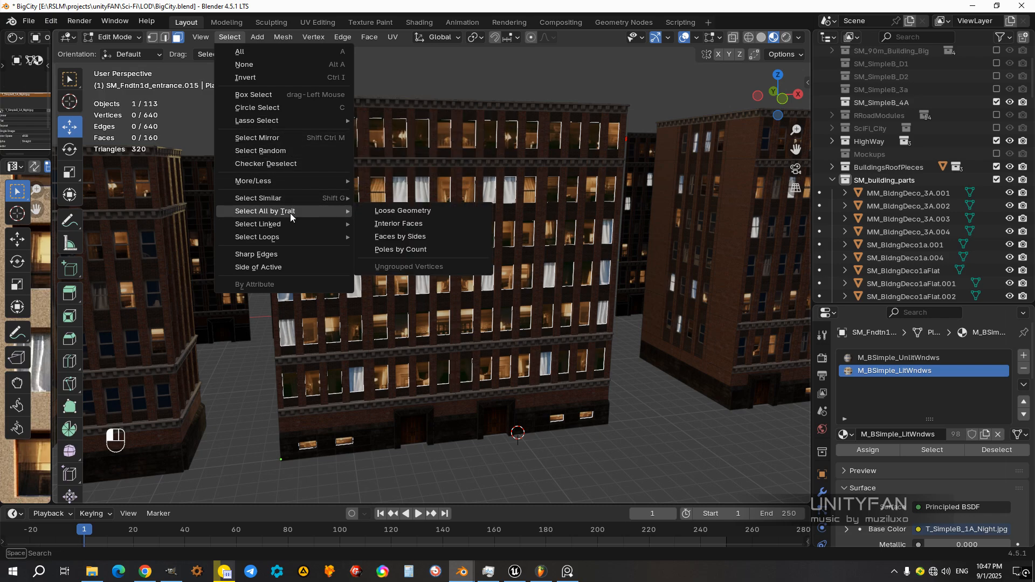
pyautogui.click(279, 153)
pyautogui.moveTo(485, 334); pyautogui.dragTo(508, 317, button='middle')
pyautogui.moveTo(323, 185); pyautogui.dragTo(445, 182, button='middle')
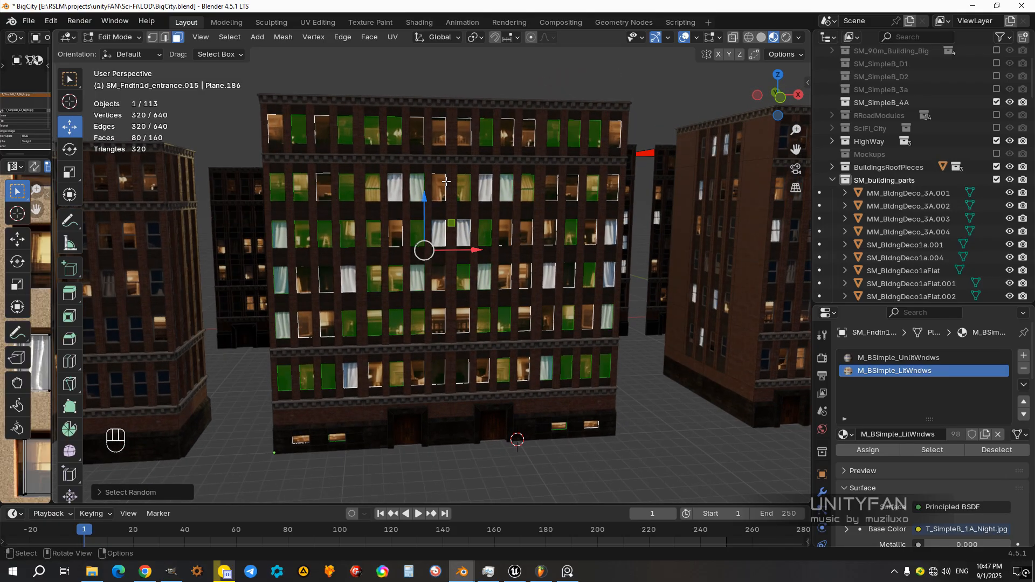
pyautogui.moveTo(517, 291); pyautogui.dragTo(556, 301, button='middle')
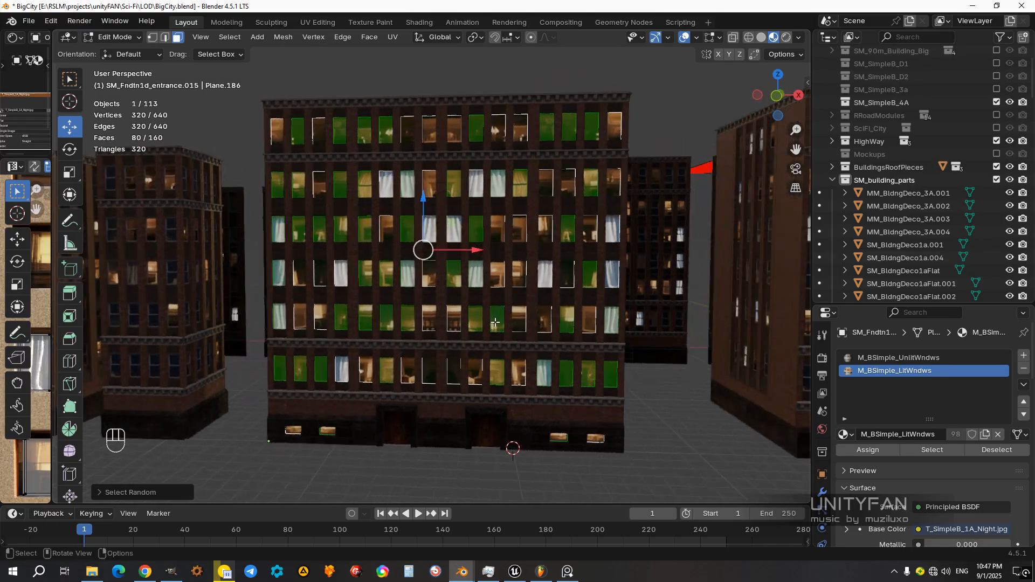
# Step: Assign M_BSimple_UnlitWndws to the randomly selected pane faces, return to Object Mode and view the facade
pyautogui.click(897, 358)
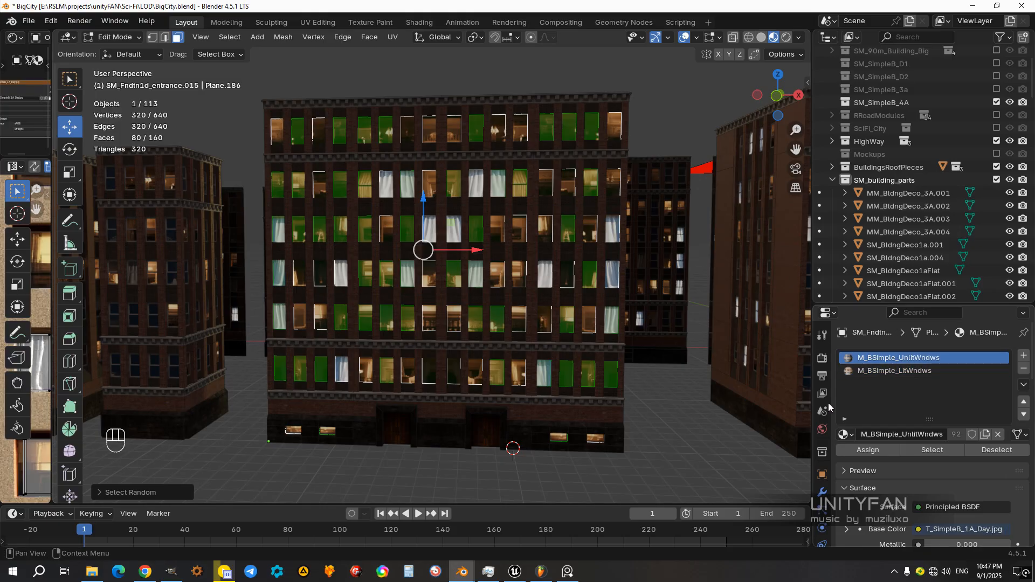
pyautogui.click(869, 450)
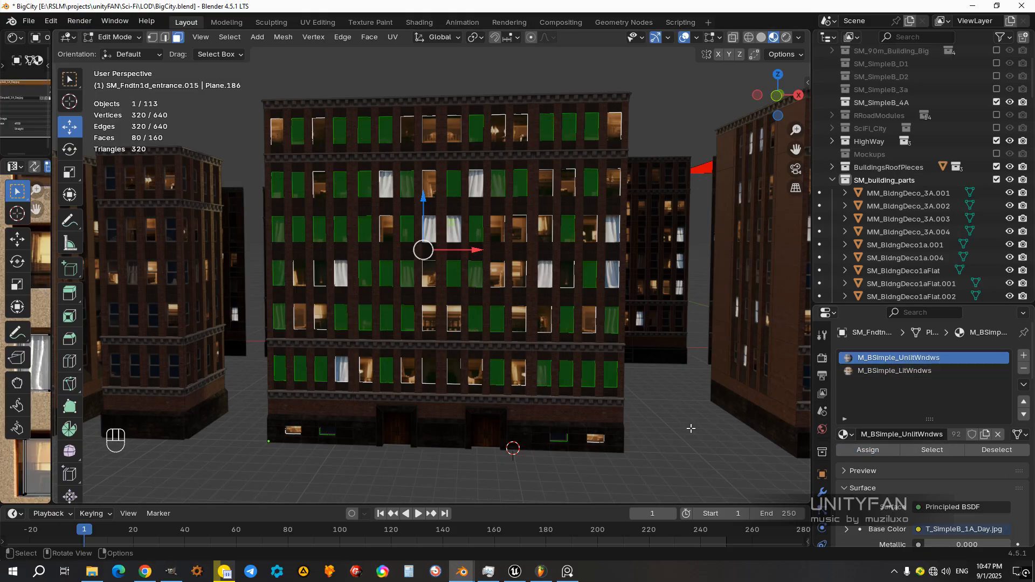
pyautogui.press('Tab')
pyautogui.scroll(-3, 536, 354)
pyautogui.moveTo(536, 353); pyautogui.dragTo(496, 335, button='middle')
pyautogui.scroll(2, 493, 331)
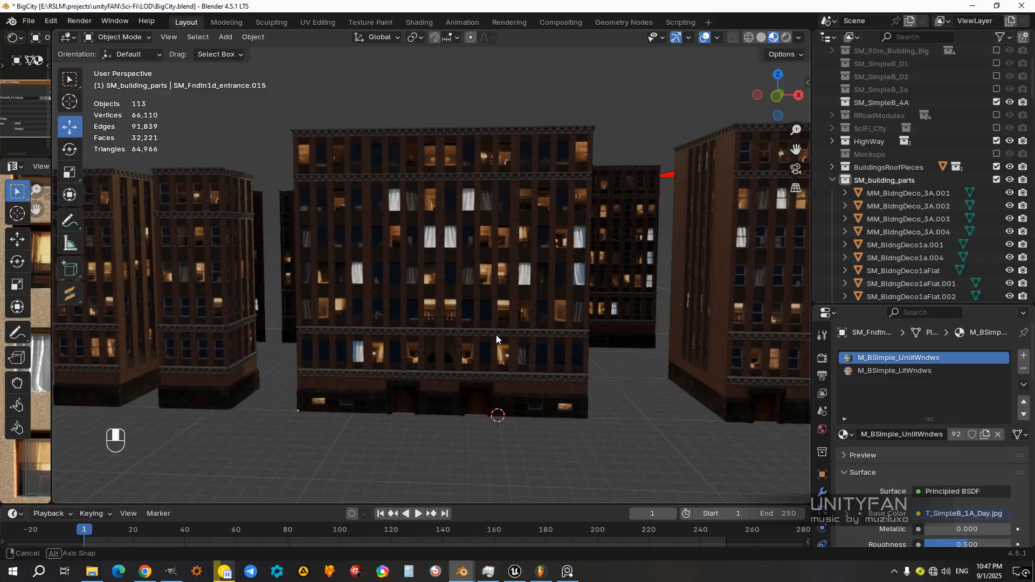
pyautogui.scroll(2, 497, 335)
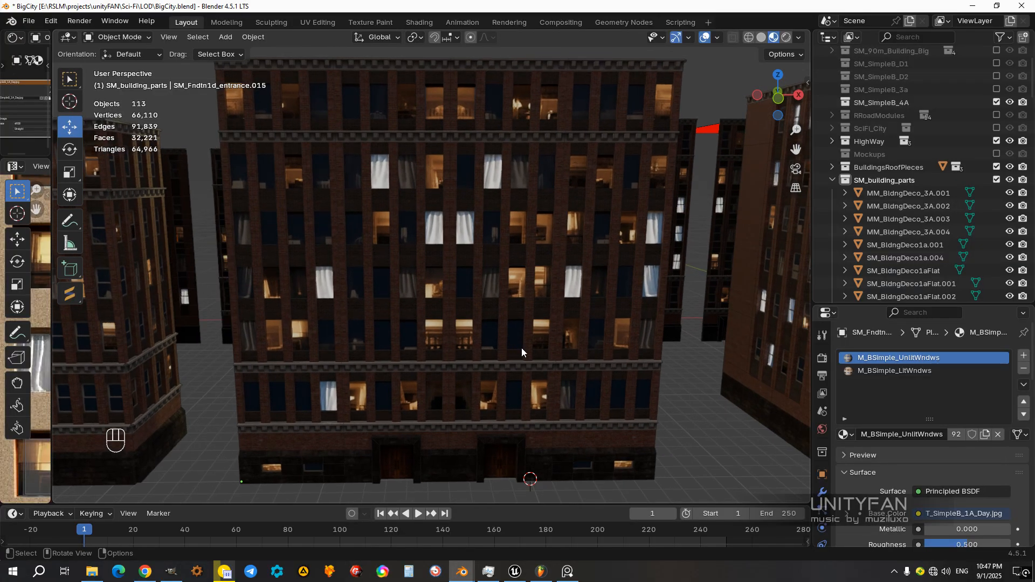
# Step: Reopen the window panes in Edit Mode and assign M_BSimple_LitWndws back to the selected faces
pyautogui.press('Tab')
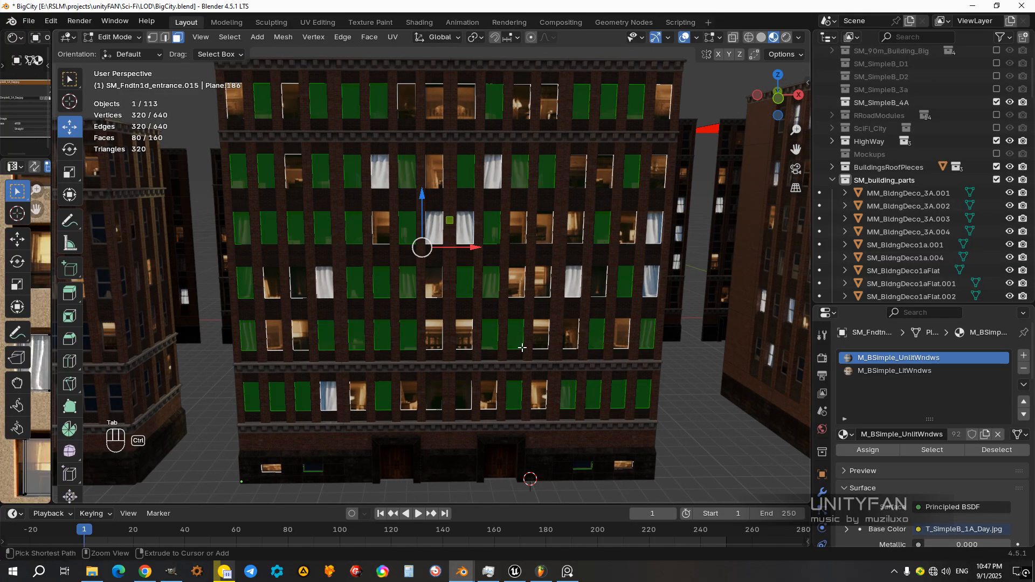
pyautogui.hotkey('ctrl', 'z')
pyautogui.hotkey('ctrl', 'z')
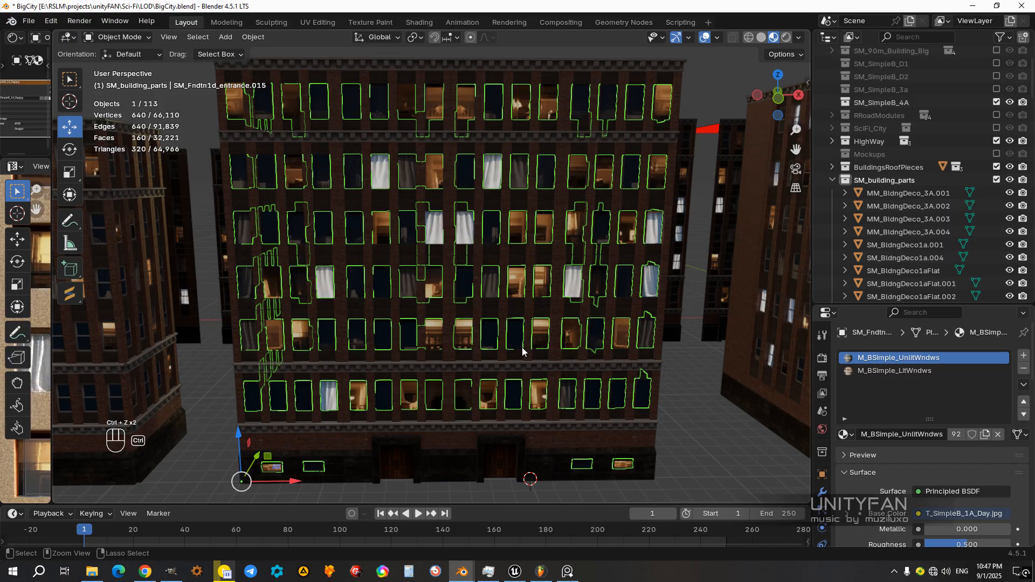
pyautogui.press('Tab')
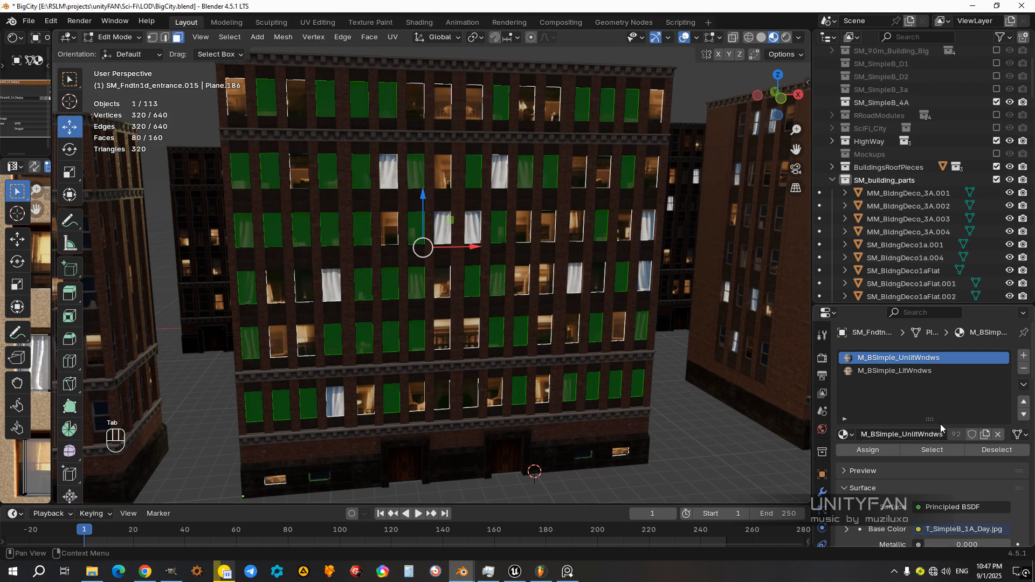
pyautogui.click(894, 370)
pyautogui.click(884, 451)
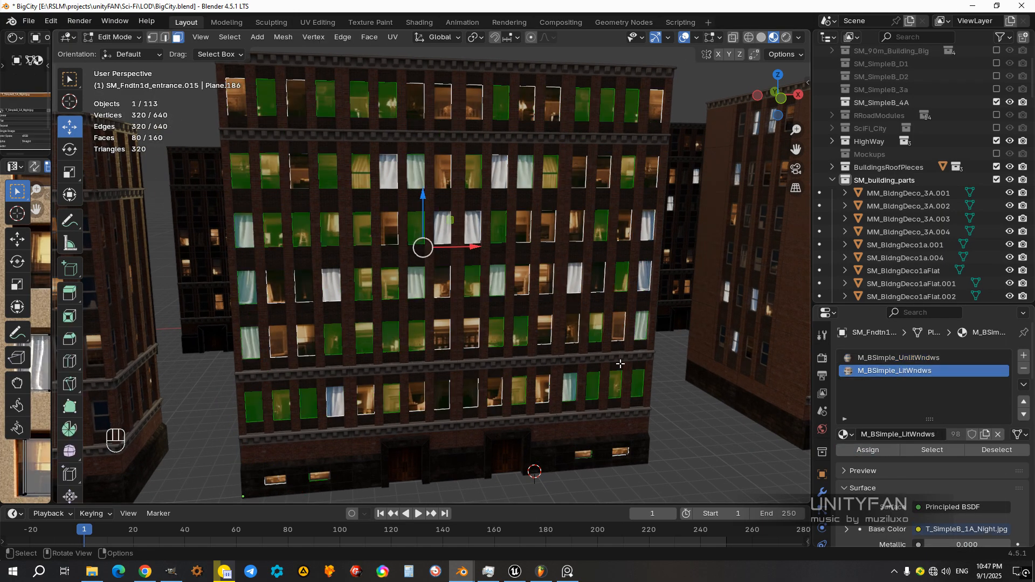
# Step: Randomly select a new set of window pane faces in Edit Mode, assign M_BSimple_UnlitWndws and return to Object Mode
pyautogui.press('Tab')
pyautogui.press('Tab')
pyautogui.click(690, 402)
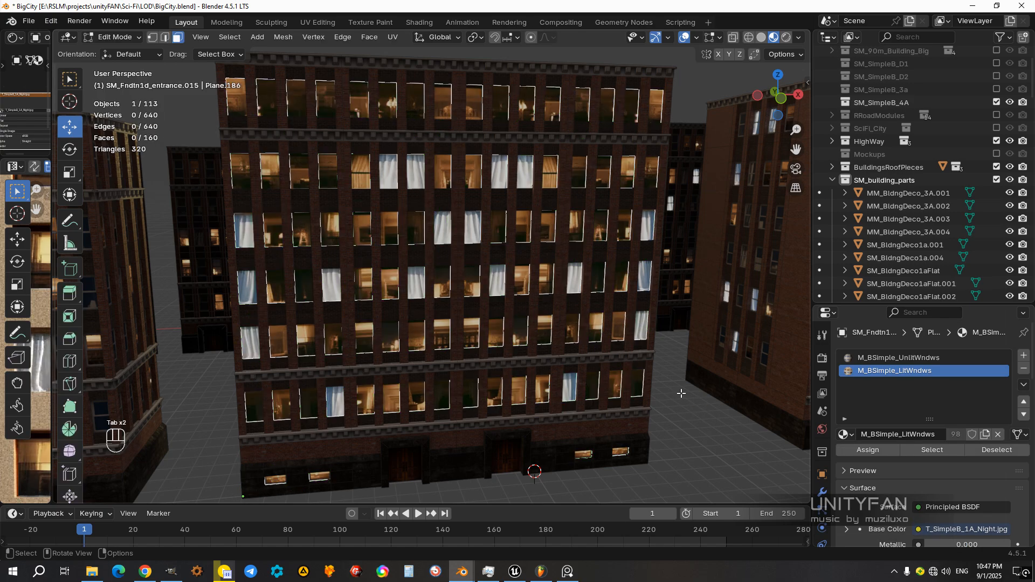
pyautogui.click(229, 37)
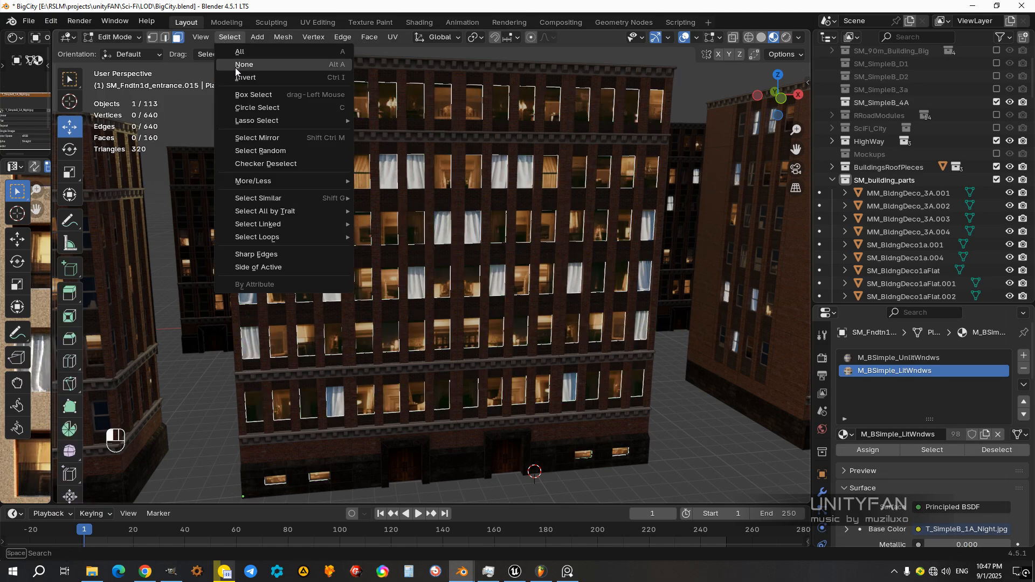
pyautogui.click(274, 152)
pyautogui.click(899, 357)
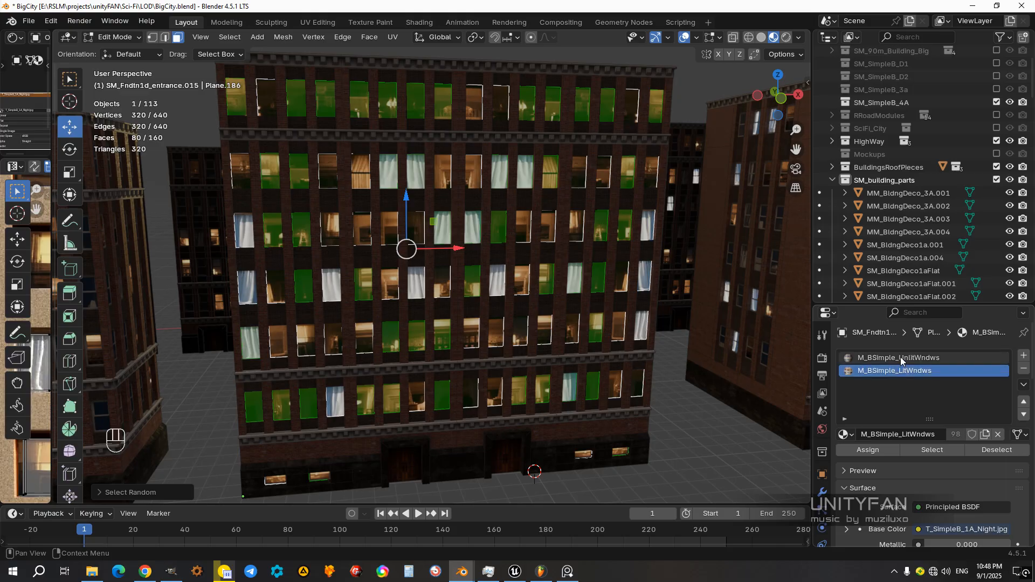
pyautogui.click(868, 449)
pyautogui.press('Tab')
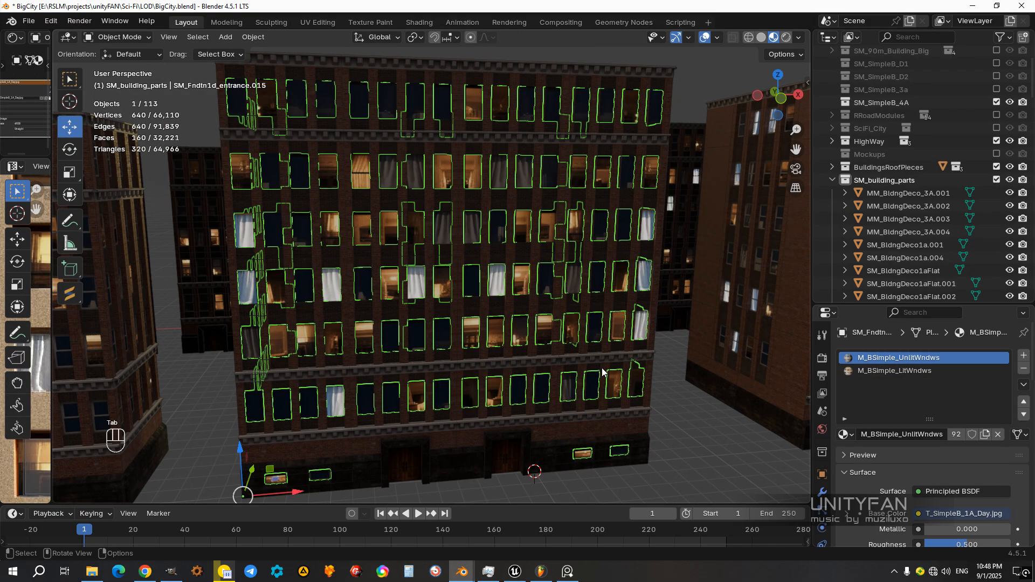
# Step: Examine the wide building's window lighting and its rear wall from several angles
pyautogui.scroll(-2, 601, 369)
pyautogui.click(671, 417)
pyautogui.moveTo(671, 417); pyautogui.dragTo(506, 349, button='middle')
pyautogui.scroll(-1, 534, 391)
pyautogui.scroll(3, 561, 351)
pyautogui.click(471, 292)
pyautogui.scroll(-3, 471, 292)
pyautogui.moveTo(473, 296); pyautogui.dragTo(685, 334, button='middle')
pyautogui.click(556, 384)
pyautogui.scroll(2, 483, 318)
pyautogui.moveTo(483, 300); pyautogui.dragTo(574, 310, button='middle')
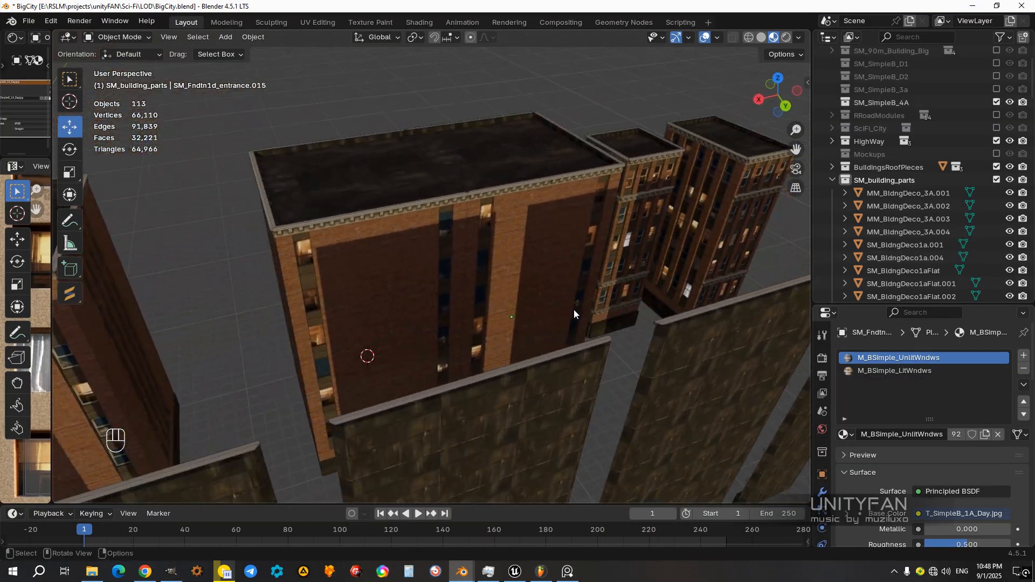
# Step: Select all the loose building parts and modules beside the assembled buildings and hide them
pyautogui.moveTo(501, 316); pyautogui.dragTo(545, 296, button='middle')
pyautogui.scroll(-4, 501, 341)
pyautogui.moveTo(500, 344); pyautogui.dragTo(567, 361, button='middle')
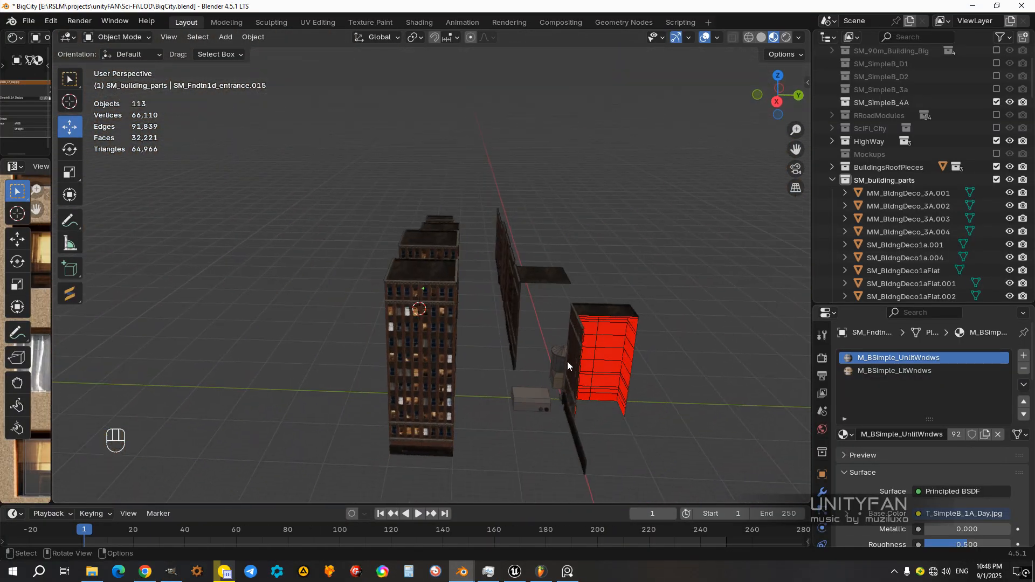
pyautogui.moveTo(655, 469); pyautogui.dragTo(490, 179)
pyautogui.scroll(3, 536, 268)
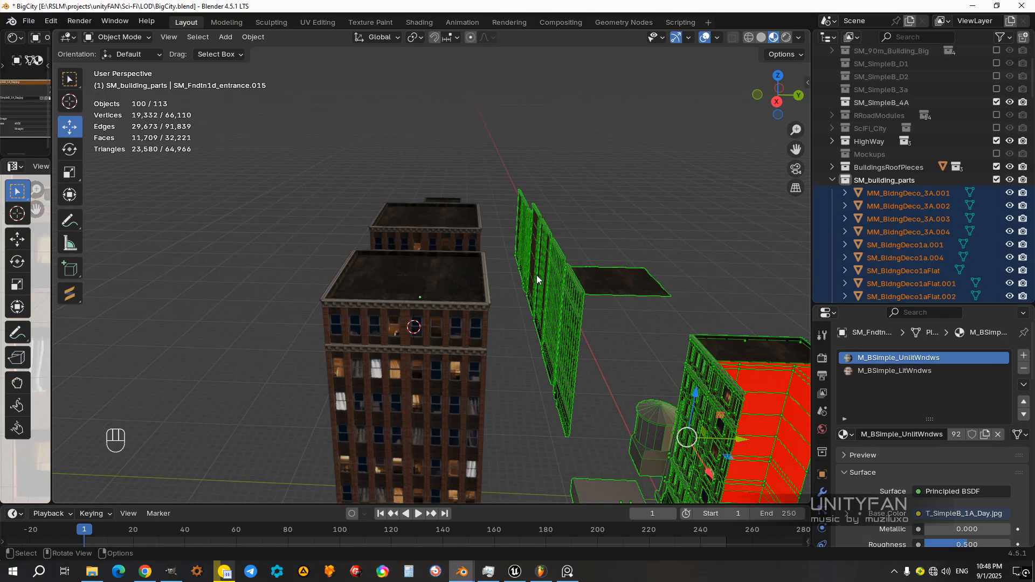
pyautogui.press('h')
# Step: Rotate the viewport's environment lighting so the wide building's rear wall falls into shadow
pyautogui.moveTo(596, 296); pyautogui.dragTo(577, 215, button='middle')
pyautogui.scroll(3, 499, 274)
pyautogui.click(800, 38)
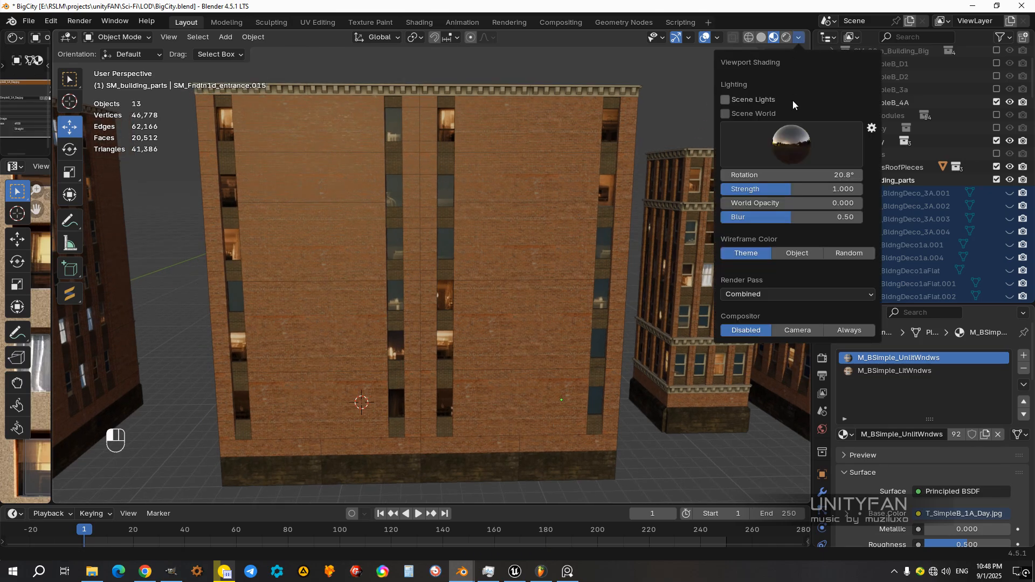
pyautogui.click(800, 37)
pyautogui.moveTo(766, 175); pyautogui.dragTo(800, 175)
pyautogui.scroll(-5, 432, 289)
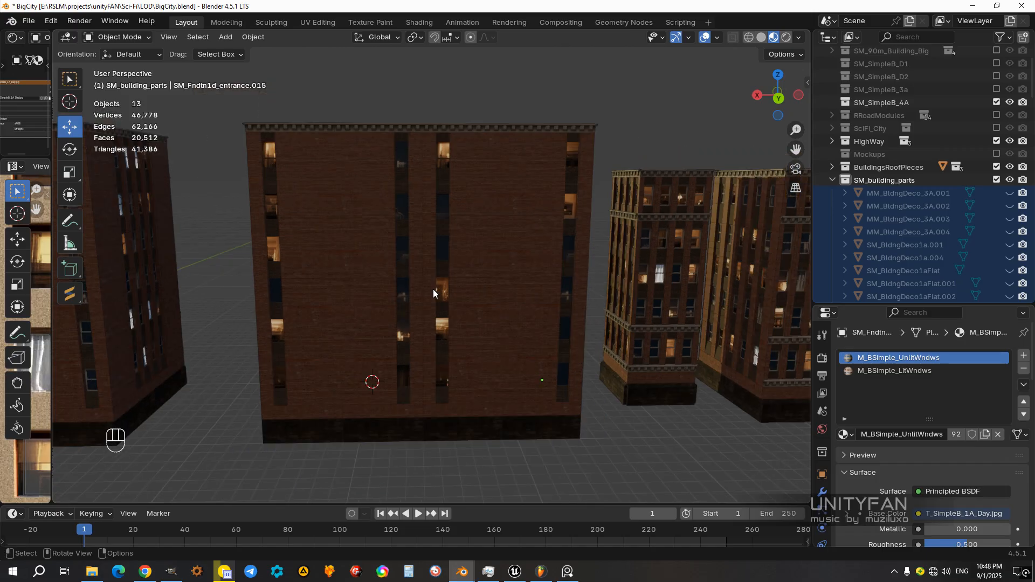
# Step: Inspect the wide building's front, including its foundation, basement windows and two entrances, leaving nothing selected
pyautogui.moveTo(461, 303); pyautogui.dragTo(561, 306, button='middle')
pyautogui.keyDown('shift'); pyautogui.moveTo(378, 358); pyautogui.dragTo(427, 245, button='middle'); pyautogui.keyUp('shift')
pyautogui.scroll(2, 427, 245)
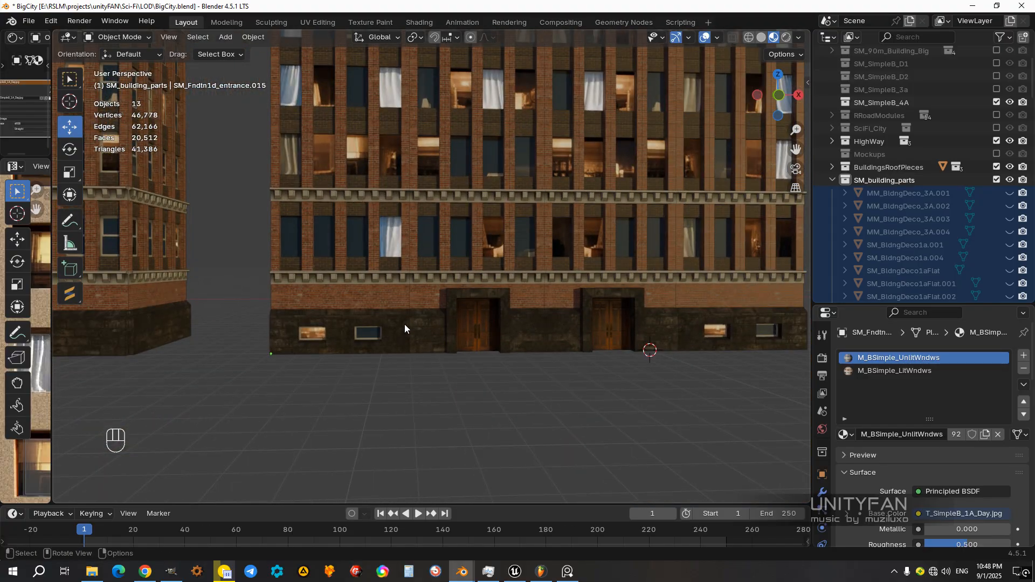
pyautogui.scroll(-4, 405, 328)
pyautogui.scroll(3, 351, 337)
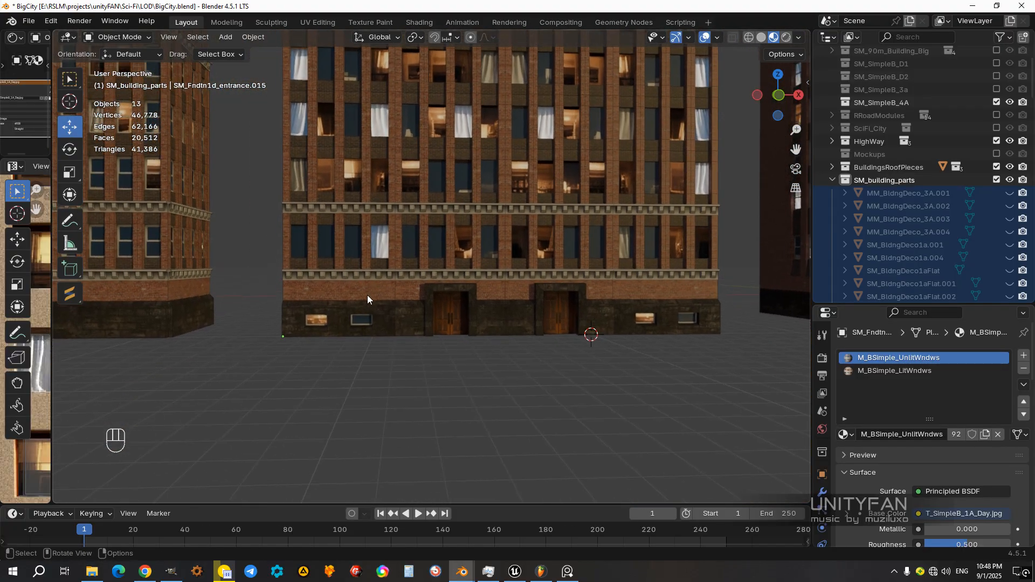
pyautogui.click(532, 316)
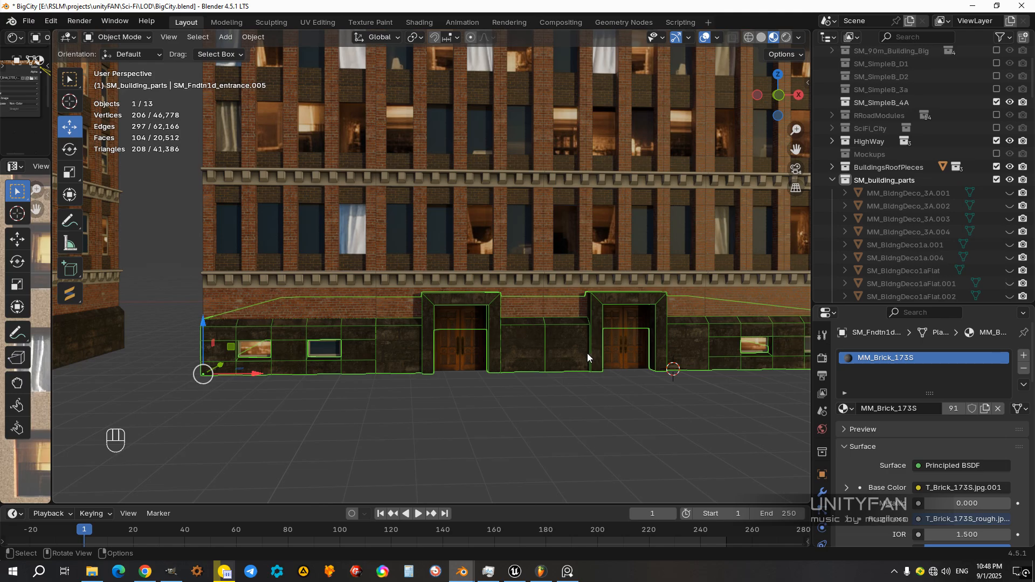
pyautogui.moveTo(587, 354); pyautogui.dragTo(495, 341, button='middle')
pyautogui.scroll(-5, 577, 334)
pyautogui.hotkey('alt', 'a')
pyautogui.moveTo(523, 280); pyautogui.dragTo(573, 396, button='middle')
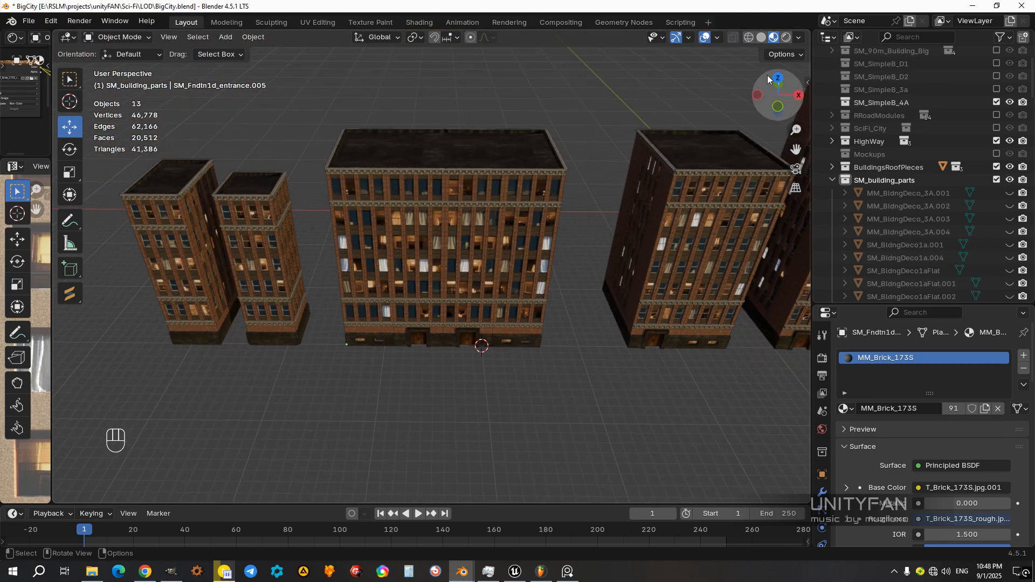
# Step: Rotate the viewport's environment lighting so the building facades appear dark
pyautogui.click(800, 37)
pyautogui.moveTo(792, 175); pyautogui.dragTo(864, 174)
pyautogui.scroll(-1, 559, 289)
pyautogui.moveTo(559, 289); pyautogui.dragTo(545, 306, button='middle')
# Step: Select all parts of the wide building and join them into one object, with its foundation as the active part
pyautogui.moveTo(533, 356); pyautogui.dragTo(352, 94)
pyautogui.moveTo(469, 322); pyautogui.dragTo(522, 284, button='middle')
pyautogui.scroll(3, 522, 283)
pyautogui.keyDown('shift'); pyautogui.moveTo(435, 367); pyautogui.dragTo(471, 319, button='middle'); pyautogui.keyUp('shift')
pyautogui.scroll(3, 471, 319)
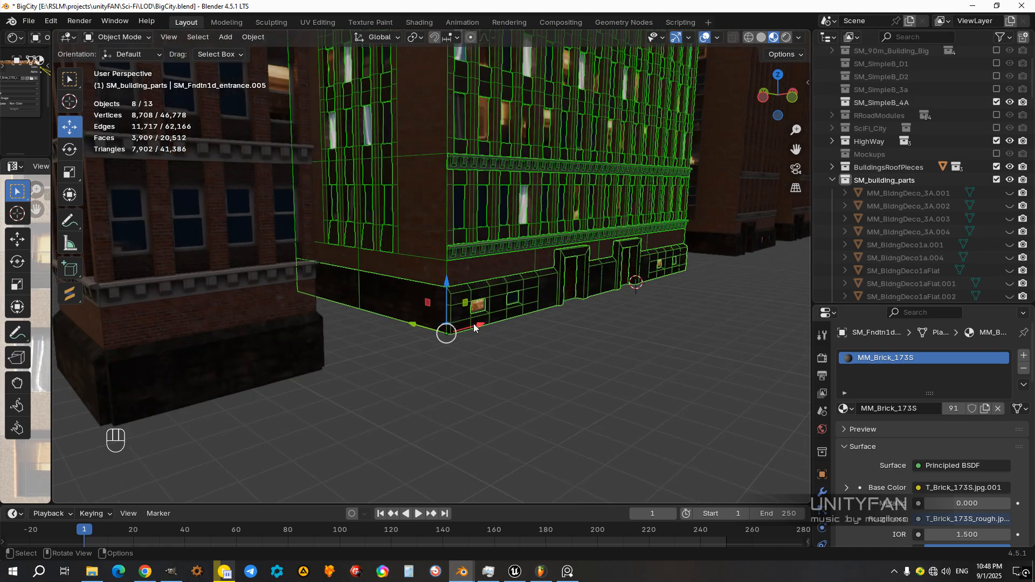
pyautogui.scroll(3, 471, 320)
pyautogui.keyDown('ctrl'); pyautogui.moveTo(505, 395); pyautogui.dragTo(491, 381); pyautogui.keyUp('ctrl')
pyautogui.keyDown('shift'); pyautogui.click(502, 377); pyautogui.keyUp('shift')
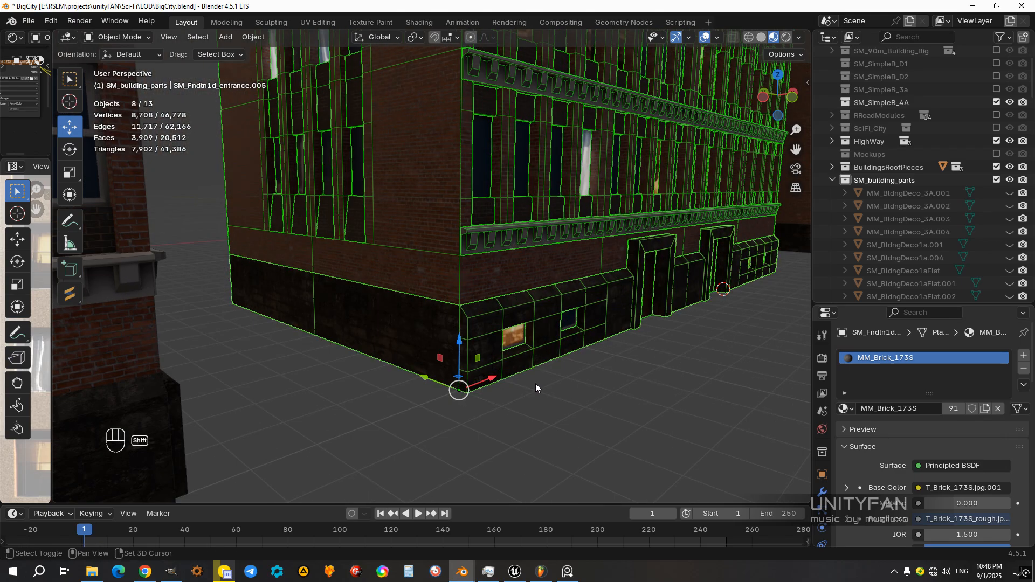
pyautogui.hotkey('ctrl', 'j')
# Step: Check that the narrow single-entrance building selects as one object and inspect its lower floors up close
pyautogui.scroll(-3, 541, 379)
pyautogui.moveTo(545, 377); pyautogui.dragTo(572, 322, button='middle')
pyautogui.scroll(-3, 569, 313)
pyautogui.moveTo(558, 267); pyautogui.dragTo(442, 288, button='middle')
pyautogui.keyDown('shift'); pyautogui.moveTo(513, 286); pyautogui.dragTo(446, 338, button='middle'); pyautogui.keyUp('shift')
pyautogui.scroll(4, 447, 341)
pyautogui.moveTo(487, 417); pyautogui.dragTo(328, 115)
pyautogui.moveTo(434, 336)
pyautogui.mouseDown(button='middle')
pyautogui.moveTo(484, 326)
pyautogui.moveTo(483, 313)
pyautogui.moveTo(427, 334)
pyautogui.mouseUp(button='middle')
pyautogui.scroll(3, 426, 399)
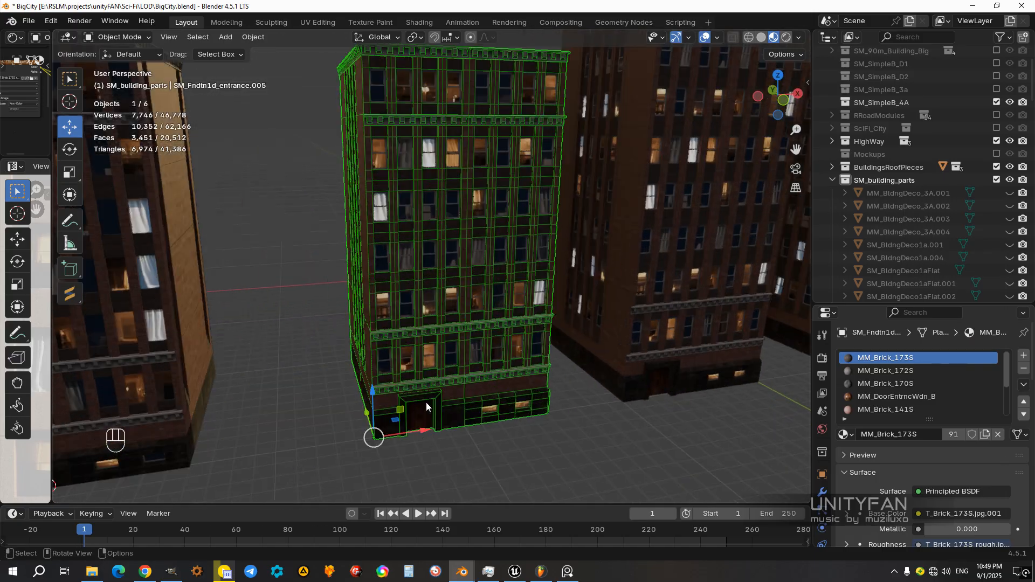
pyautogui.keyDown('shift'); pyautogui.moveTo(426, 402); pyautogui.dragTo(448, 334, button='middle'); pyautogui.keyUp('shift')
pyautogui.scroll(2, 448, 334)
pyautogui.scroll(1, 449, 340)
pyautogui.click(446, 345)
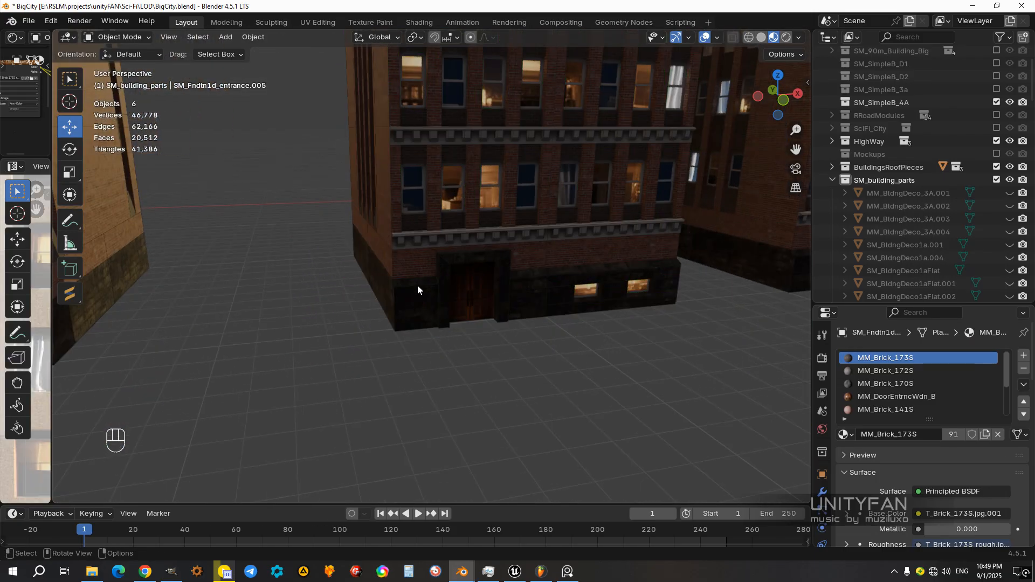
# Step: Select the narrow single-entrance building, open it in Edit Mode, select its whole mesh and separate it by material
pyautogui.click(418, 286)
pyautogui.scroll(-5, 445, 274)
pyautogui.moveTo(448, 272); pyautogui.dragTo(385, 345, button='middle')
pyautogui.press('Tab')
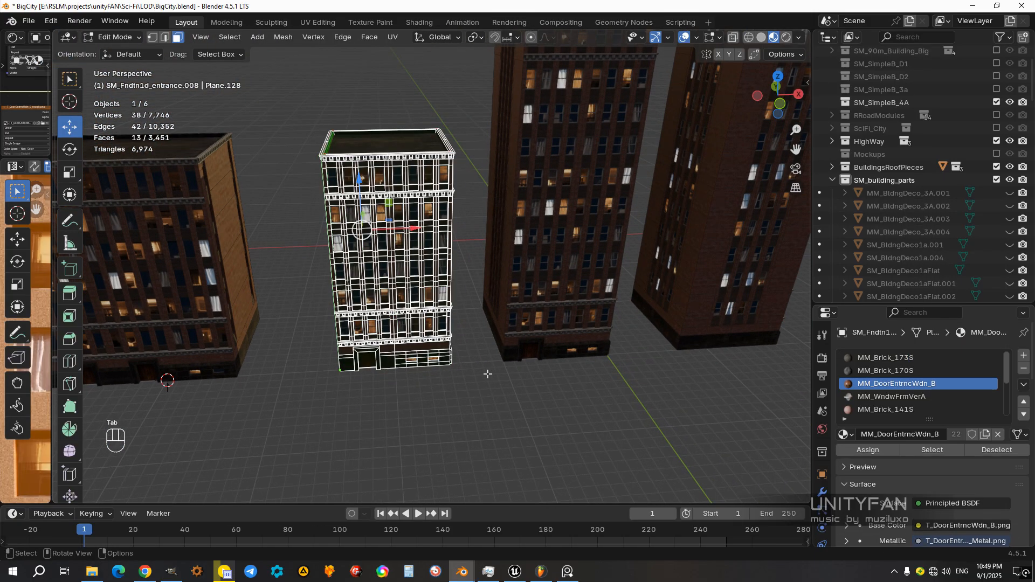
pyautogui.press('a')
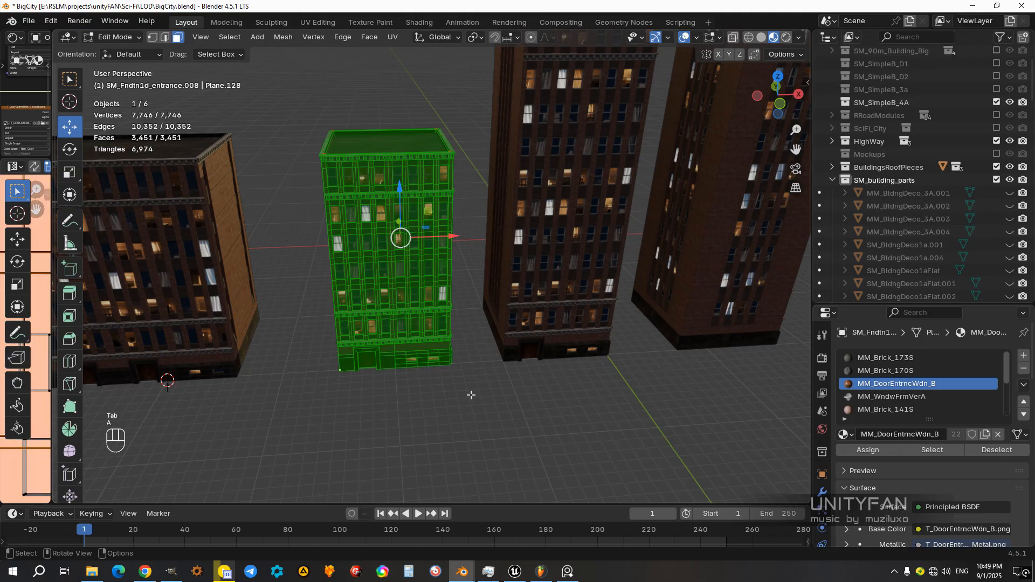
pyautogui.press('p')
pyautogui.click(471, 395)
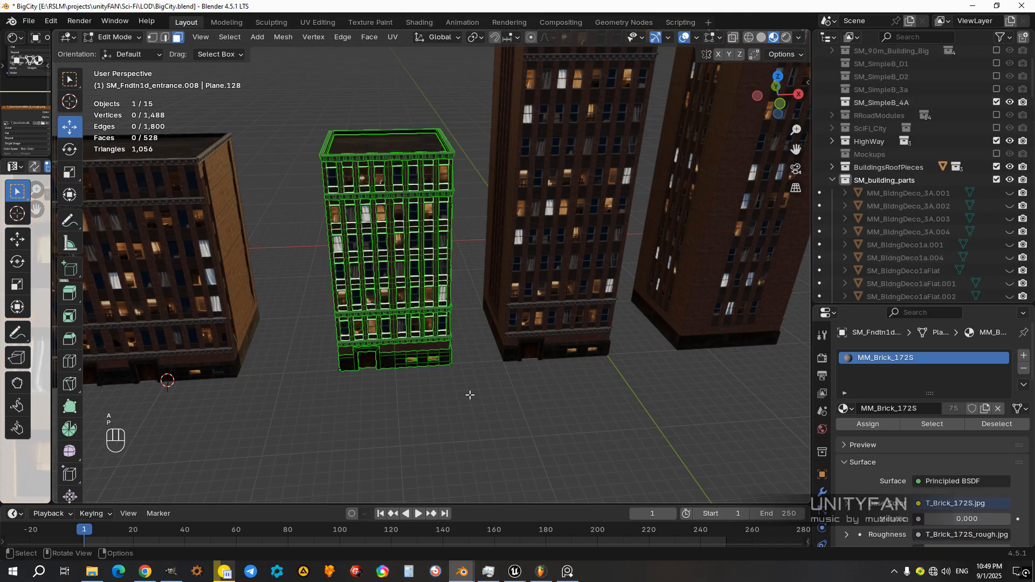
# Step: Leave Edit Mode, select the separated window frames of the narrow single-entrance building and hide them
pyautogui.press('Tab')
pyautogui.scroll(10, 425, 337)
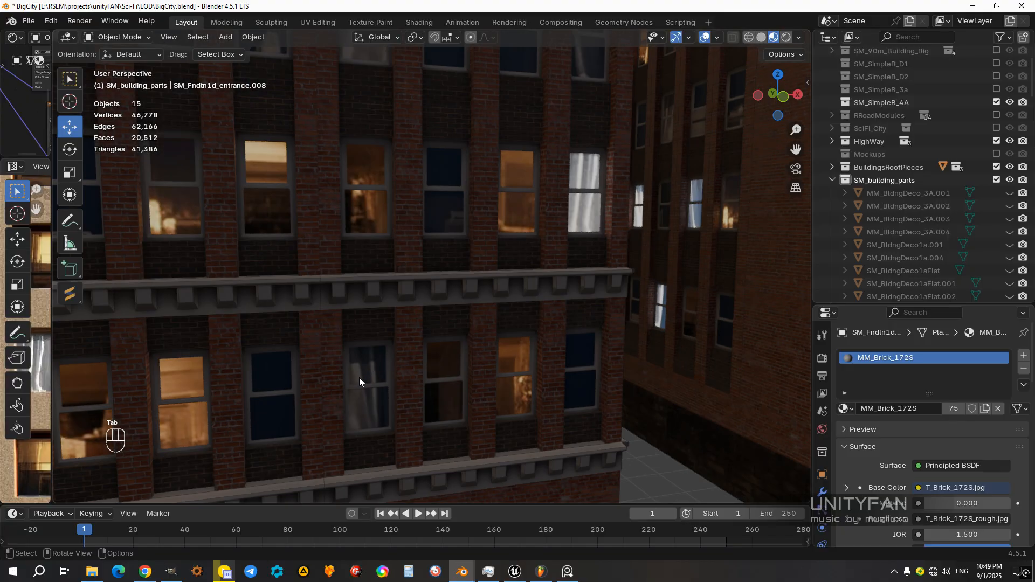
pyautogui.click(359, 380)
pyautogui.scroll(2, 410, 380)
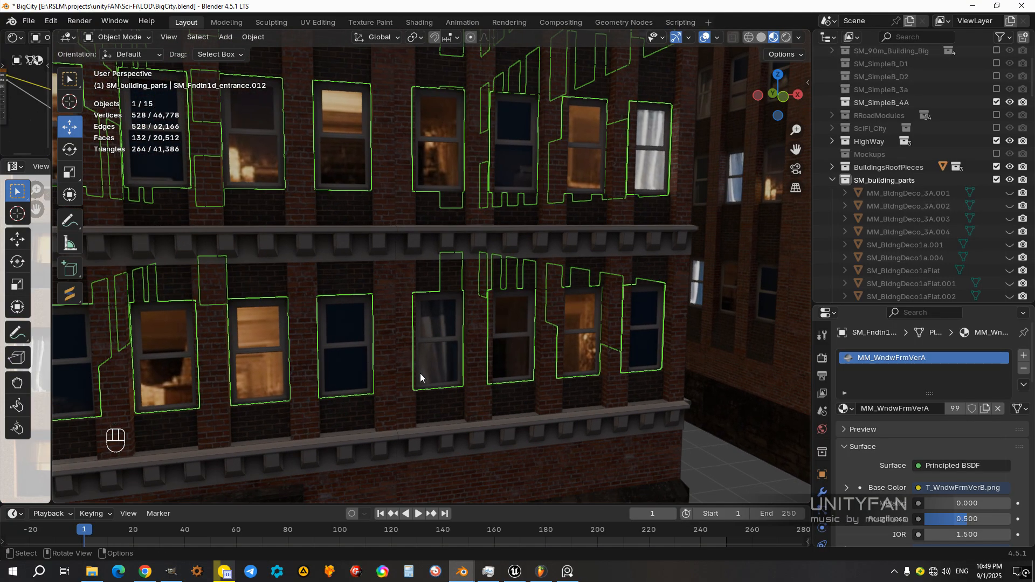
pyautogui.press('h')
# Step: Select the lit and unlit window panes of the narrow building and join them into one object
pyautogui.scroll(-5, 419, 373)
pyautogui.scroll(6, 407, 291)
pyautogui.click(403, 263)
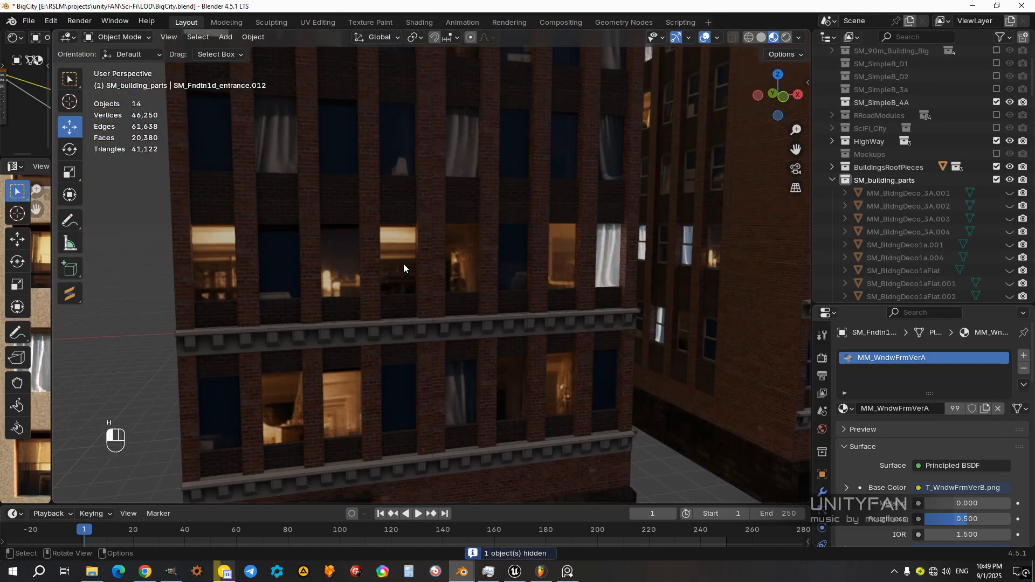
pyautogui.moveTo(404, 263); pyautogui.dragTo(452, 280, button='middle')
pyautogui.keyDown('shift'); pyautogui.click(436, 240); pyautogui.keyUp('shift')
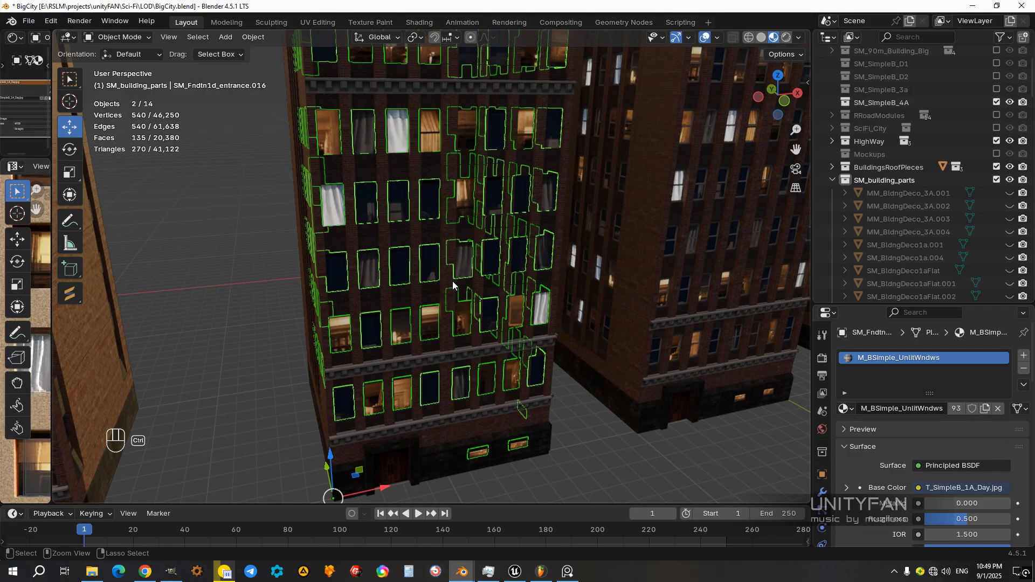
pyautogui.hotkey('ctrl', 'j')
# Step: Assign the M_BSimple_LitWndws material to all faces of the joined panes in Edit Mode and clear the selection
pyautogui.scroll(-1, 452, 267)
pyautogui.keyDown('shift'); pyautogui.moveTo(452, 268); pyautogui.dragTo(436, 274, button='middle'); pyautogui.keyUp('shift')
pyautogui.press('Tab')
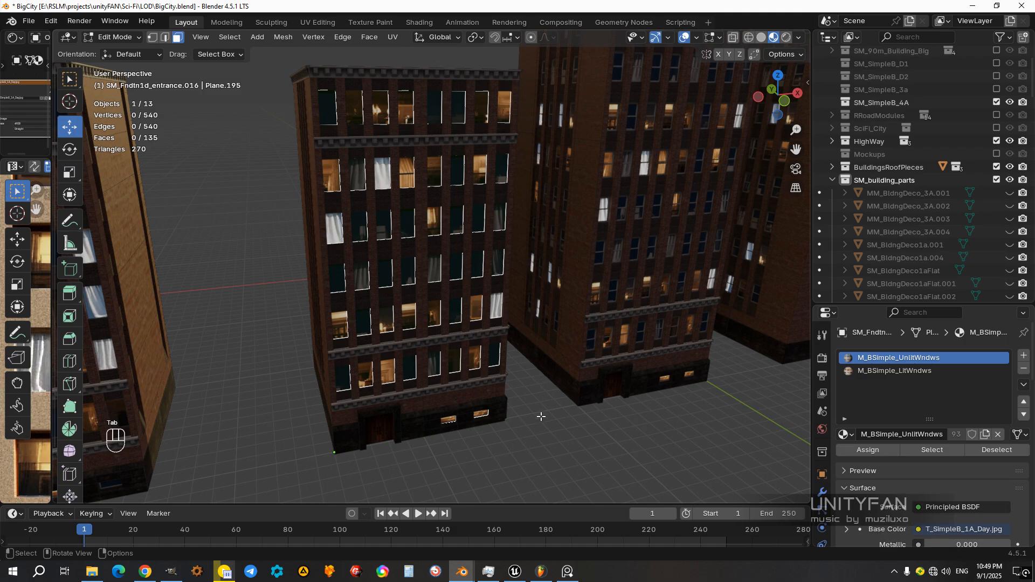
pyautogui.press('a')
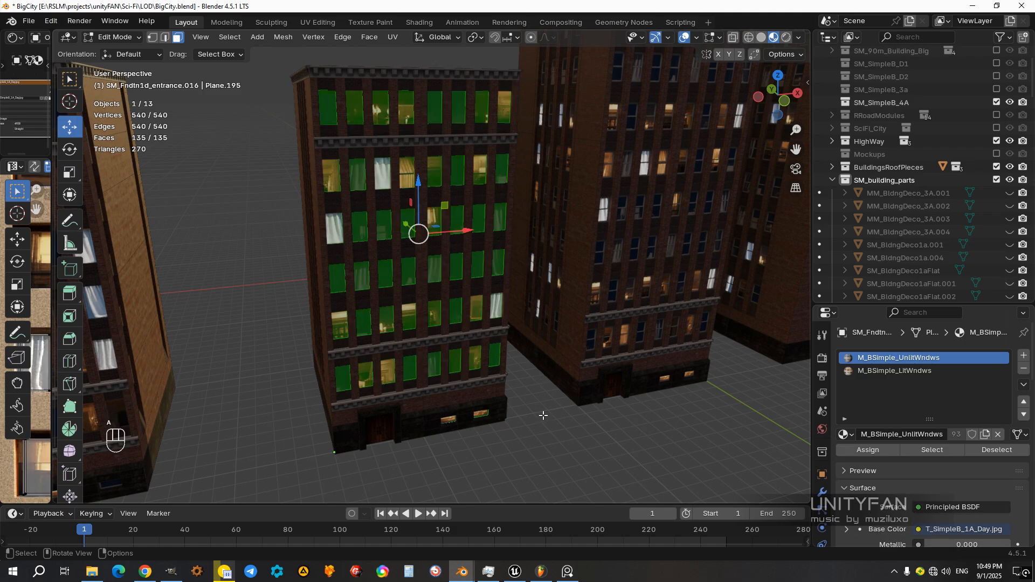
pyautogui.click(890, 371)
pyautogui.click(867, 451)
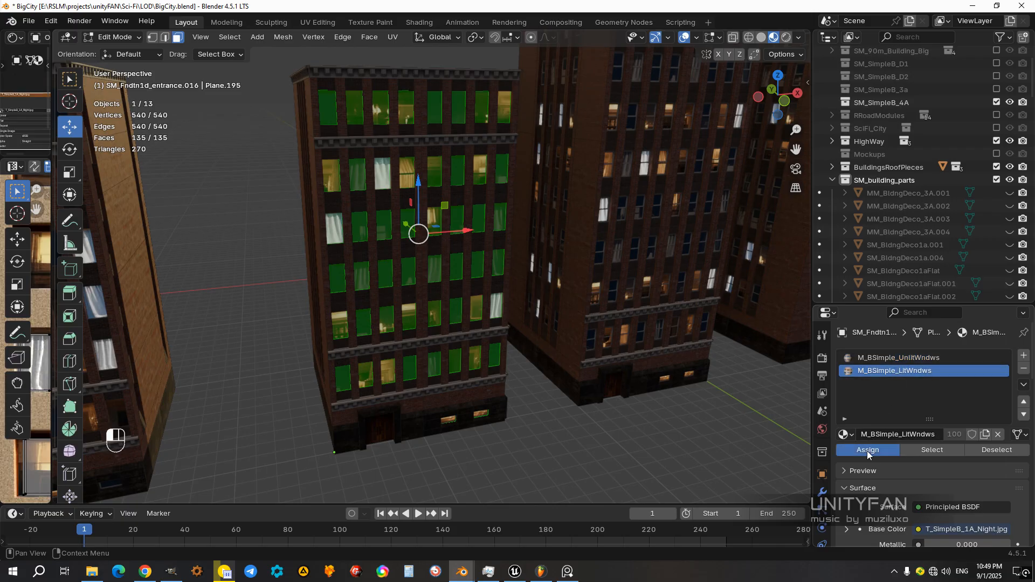
pyautogui.moveTo(528, 356); pyautogui.dragTo(542, 359, button='middle')
pyautogui.click(556, 420)
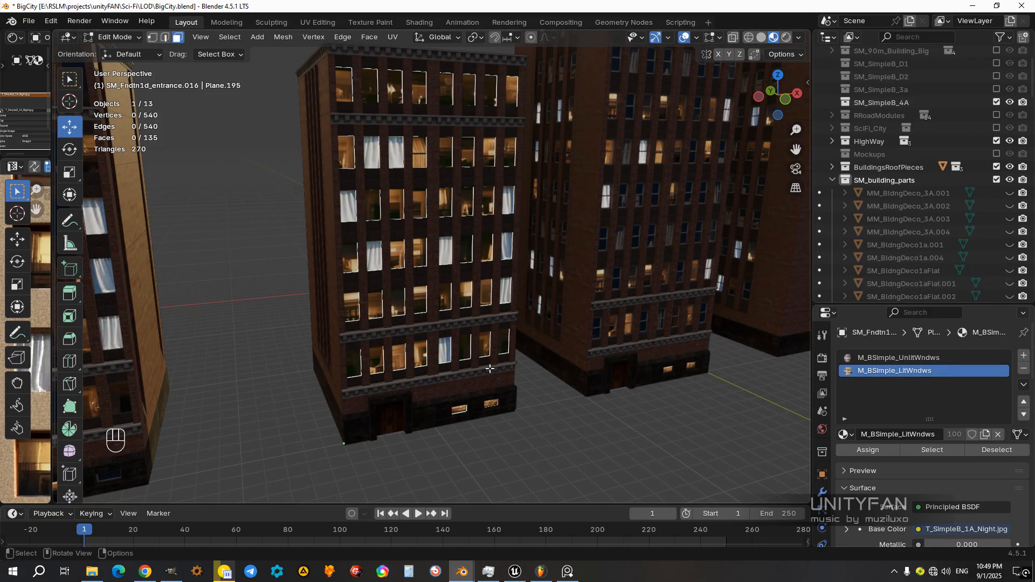
# Step: Select random panes of the narrow building, assign M_BSimple_UnlitWndws to them and leave Edit Mode
pyautogui.moveTo(470, 333); pyautogui.dragTo(458, 341, button='middle')
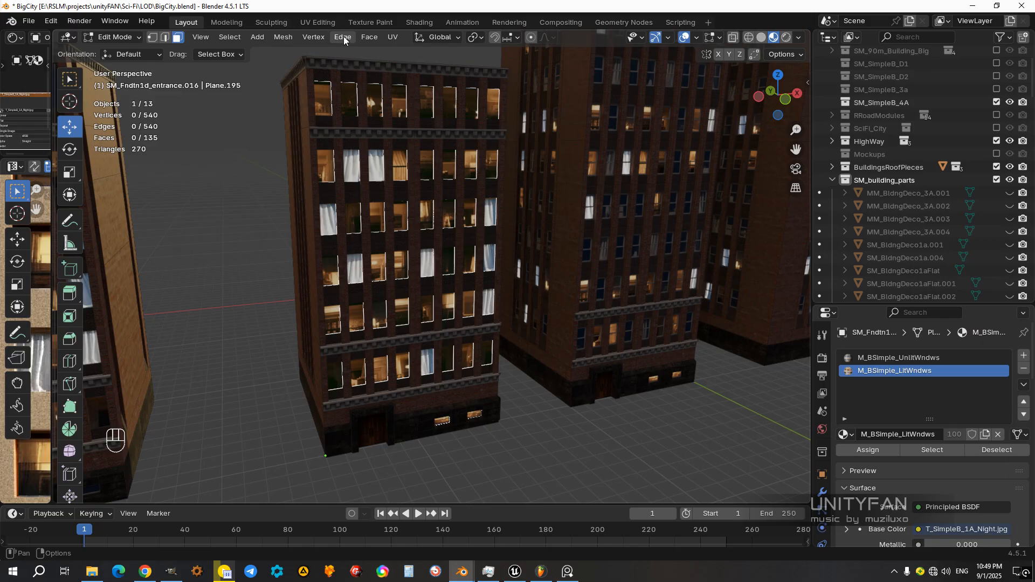
pyautogui.click(237, 39)
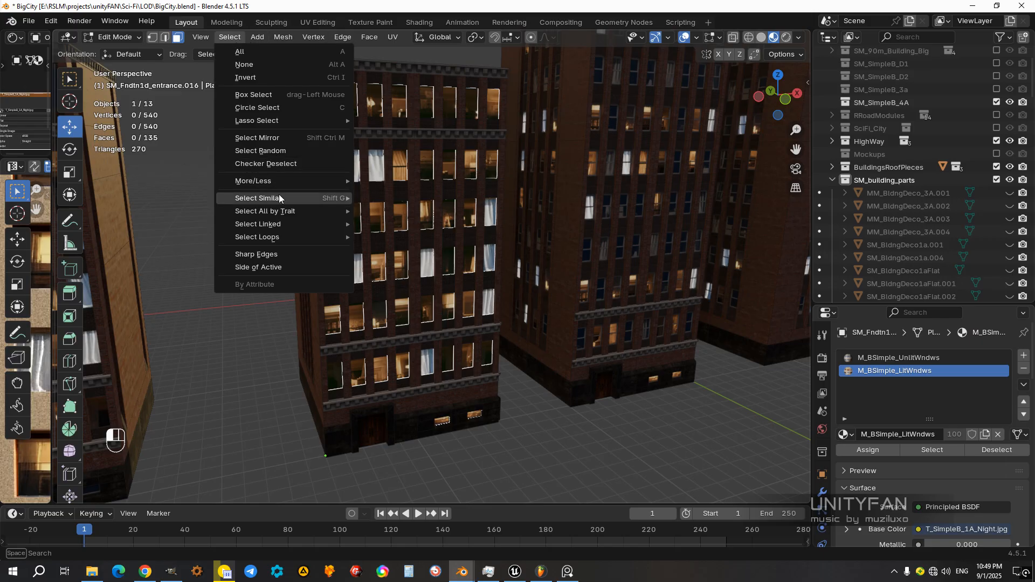
pyautogui.click(276, 151)
pyautogui.press('KP_Decimal')
pyautogui.click(892, 358)
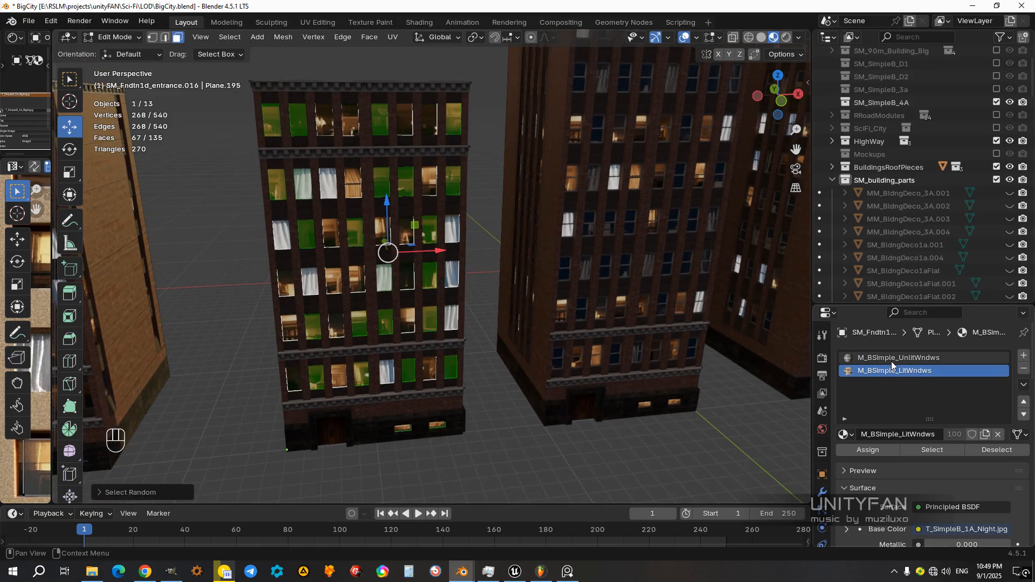
pyautogui.click(878, 451)
pyautogui.press('Tab')
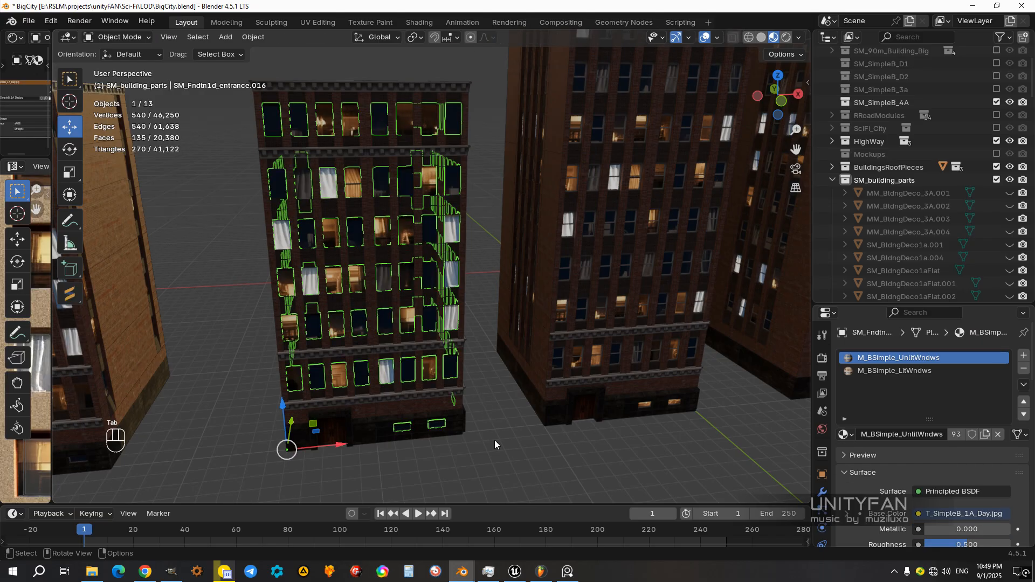
# Step: Select all visible parts of the narrow building and join them into one object, with its foundation as the active part
pyautogui.scroll(-4, 457, 346)
pyautogui.moveTo(451, 362)
pyautogui.mouseDown(button='middle')
pyautogui.moveTo(408, 338)
pyautogui.moveTo(548, 360)
pyautogui.moveTo(548, 403)
pyautogui.moveTo(691, 372)
pyautogui.moveTo(453, 381)
pyautogui.mouseUp(button='middle')
pyautogui.moveTo(453, 381); pyautogui.dragTo(318, 128)
pyautogui.keyDown('shift'); pyautogui.moveTo(424, 348); pyautogui.dragTo(454, 333, button='middle'); pyautogui.keyUp('shift')
pyautogui.scroll(3, 452, 292)
pyautogui.scroll(4, 454, 333)
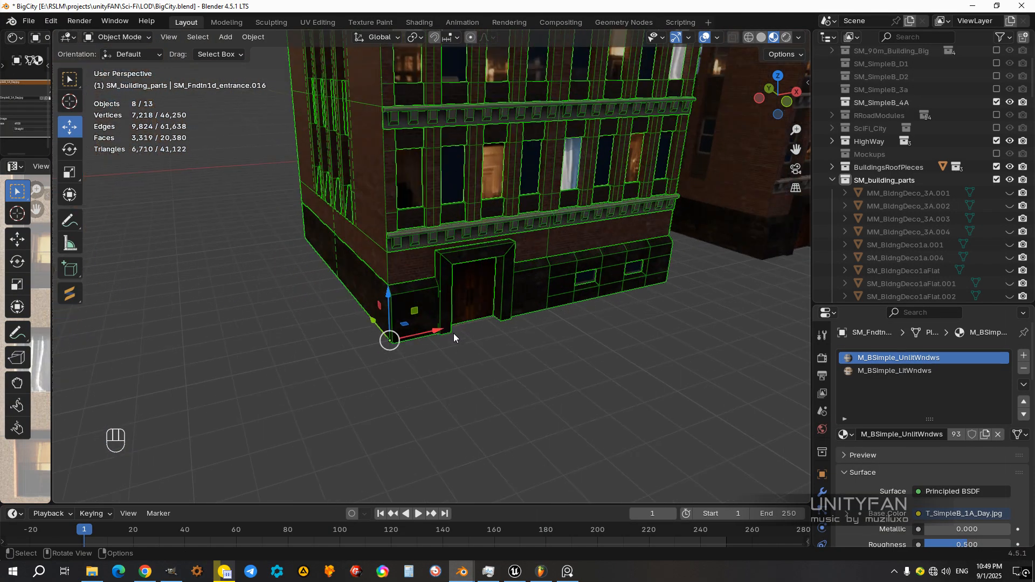
pyautogui.scroll(4, 428, 402)
pyautogui.keyDown('ctrl'); pyautogui.moveTo(437, 446); pyautogui.dragTo(414, 397); pyautogui.keyUp('ctrl')
pyautogui.keyDown('shift'); pyautogui.click(417, 394); pyautogui.keyUp('shift')
pyautogui.moveTo(418, 395); pyautogui.dragTo(437, 405, button='middle')
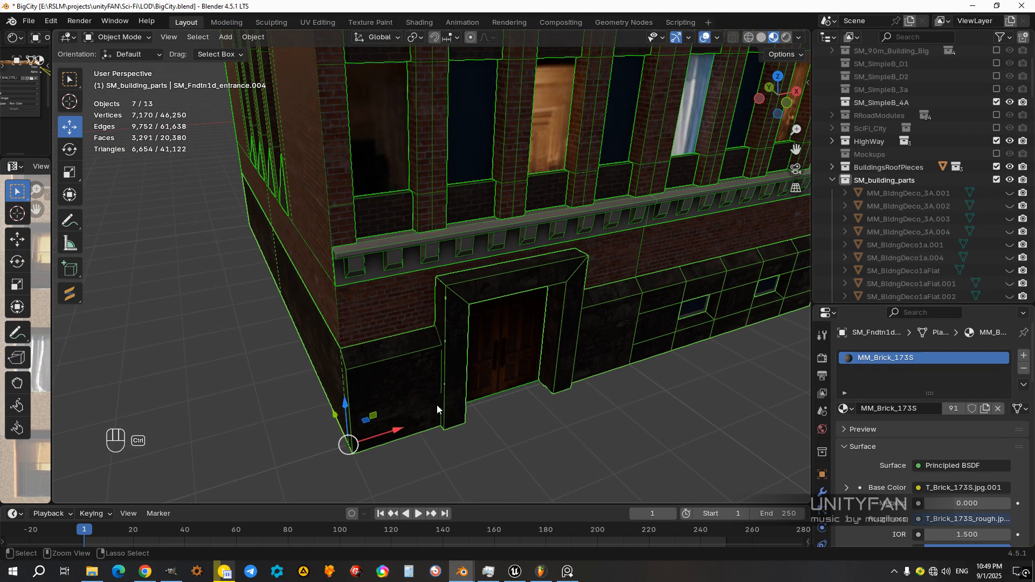
pyautogui.hotkey('ctrl', 'j')
pyautogui.scroll(-10, 503, 341)
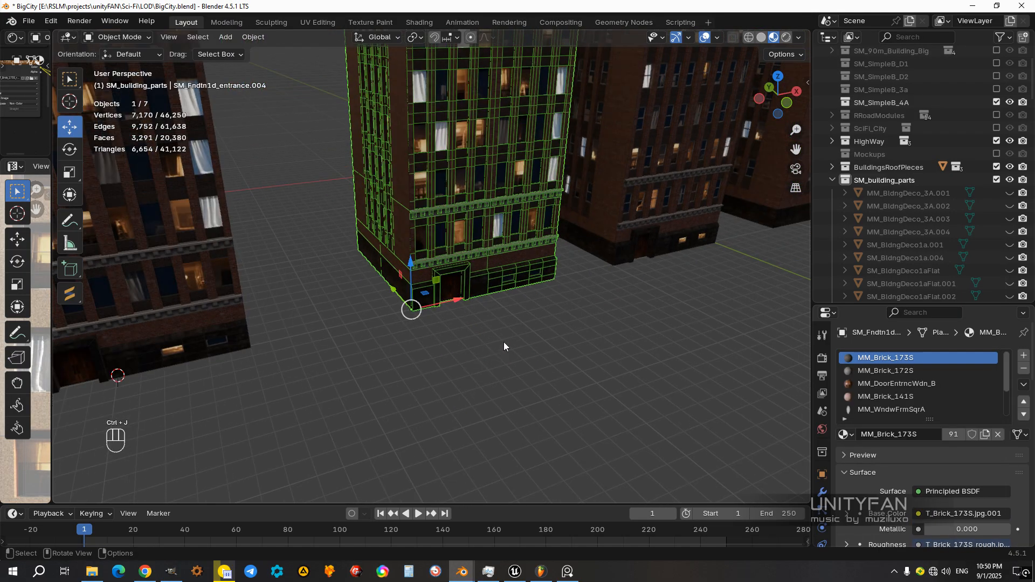
# Step: Clear the selection and examine the window lighting on the neighbouring towers from several sides
pyautogui.click(507, 341)
pyautogui.moveTo(487, 287); pyautogui.dragTo(348, 289, button='middle')
pyautogui.click(404, 265)
pyautogui.click(492, 306)
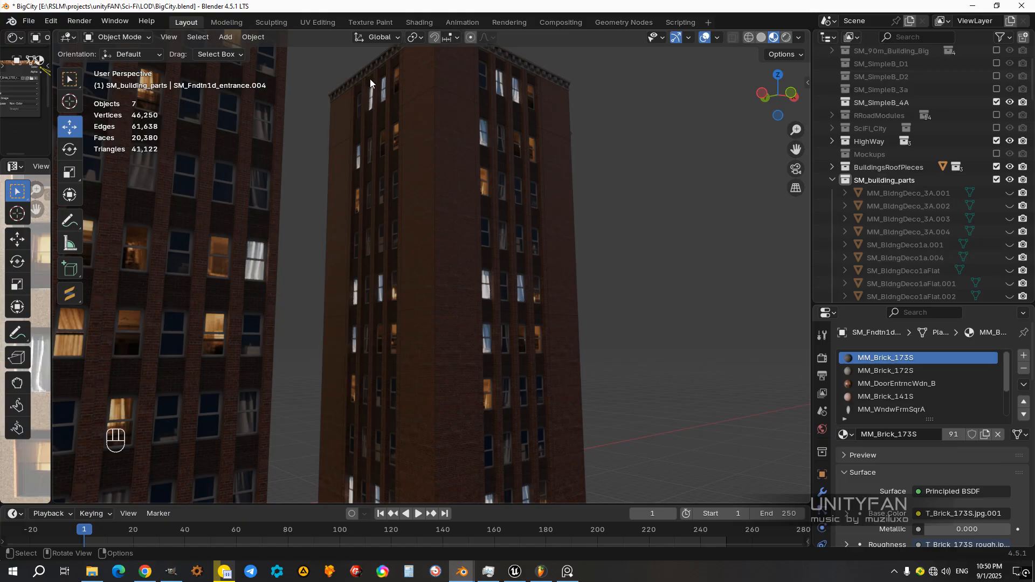
pyautogui.scroll(-1, 503, 237)
pyautogui.scroll(-2, 501, 248)
pyautogui.keyDown('shift'); pyautogui.moveTo(480, 313); pyautogui.dragTo(451, 325, button='middle'); pyautogui.keyUp('shift')
pyautogui.scroll(-1, 445, 294)
# Step: Select the tall single-entrance building, separate its whole mesh by material in Edit Mode and return to Object Mode
pyautogui.click(450, 387)
pyautogui.scroll(2, 451, 325)
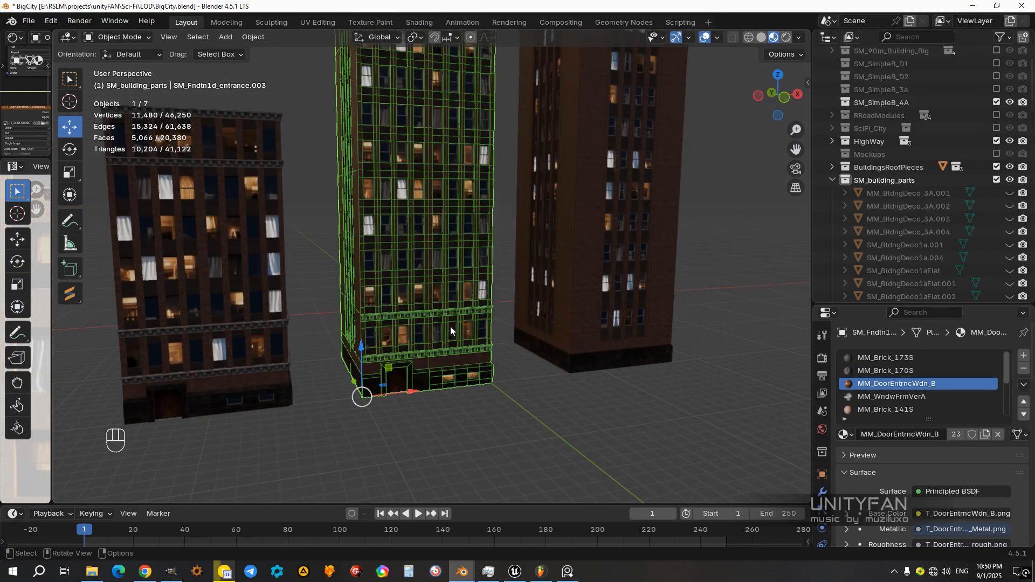
pyautogui.moveTo(517, 399); pyautogui.dragTo(515, 408, button='middle')
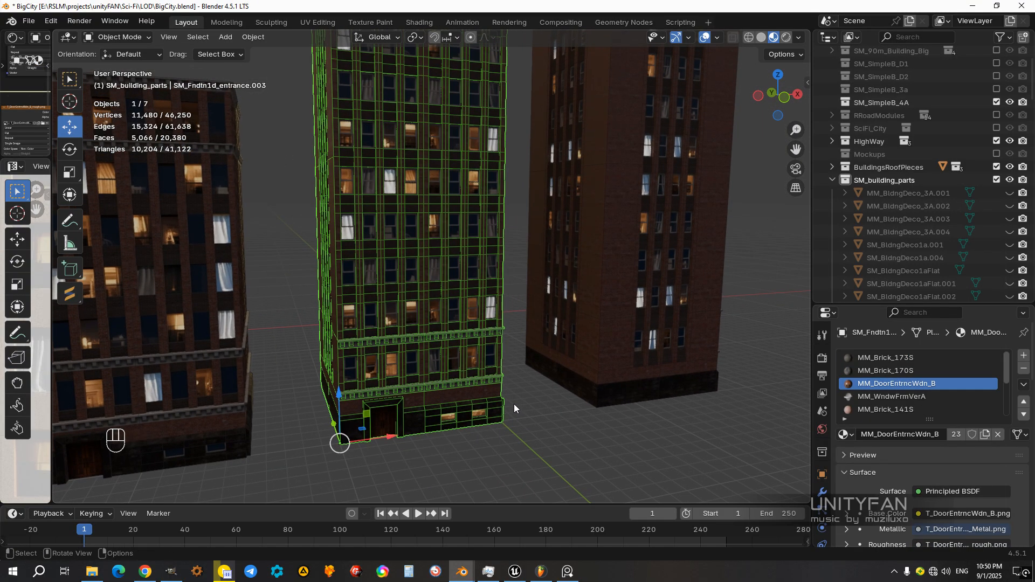
pyautogui.press('Tab')
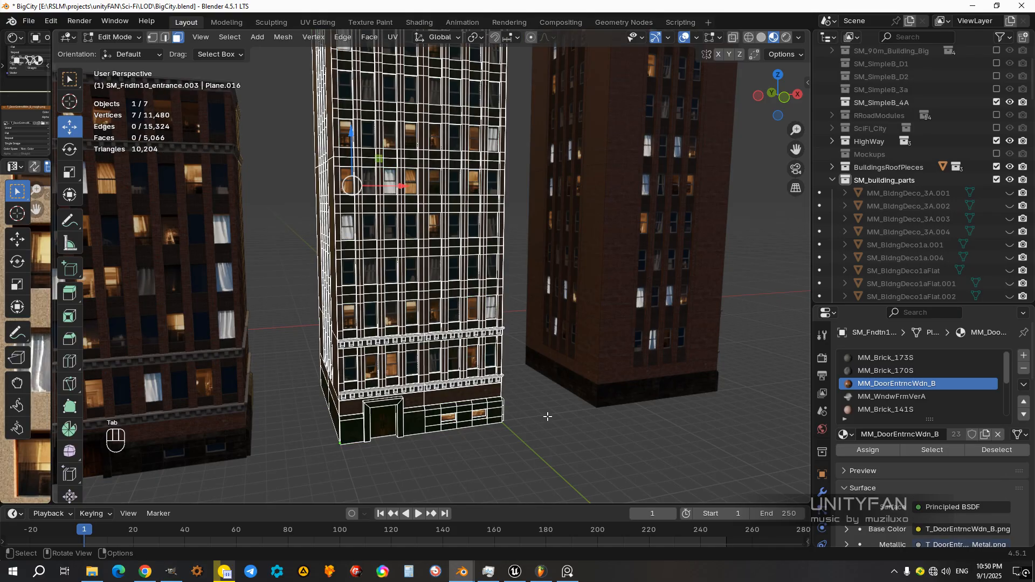
pyautogui.press('a')
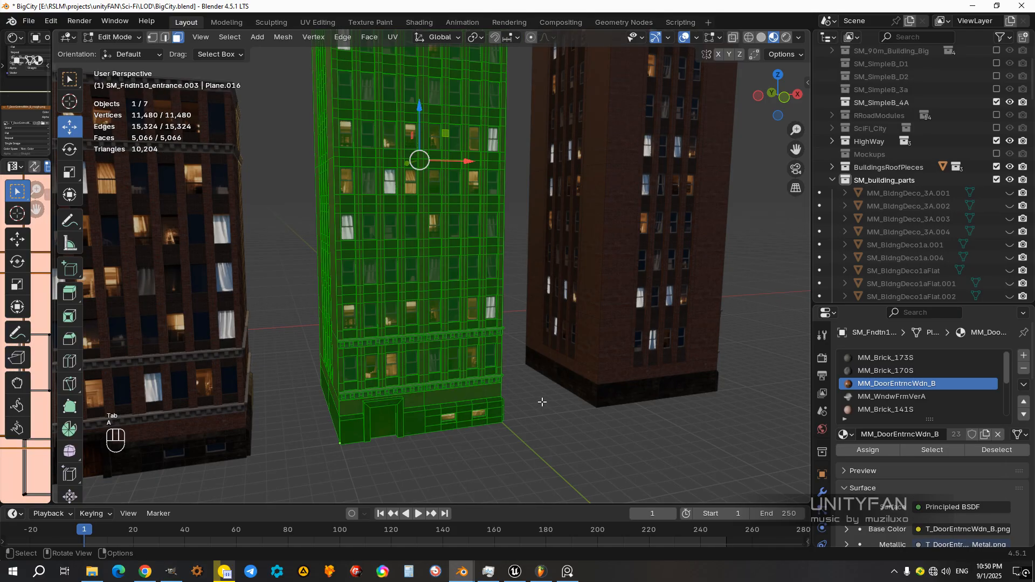
pyautogui.press('p')
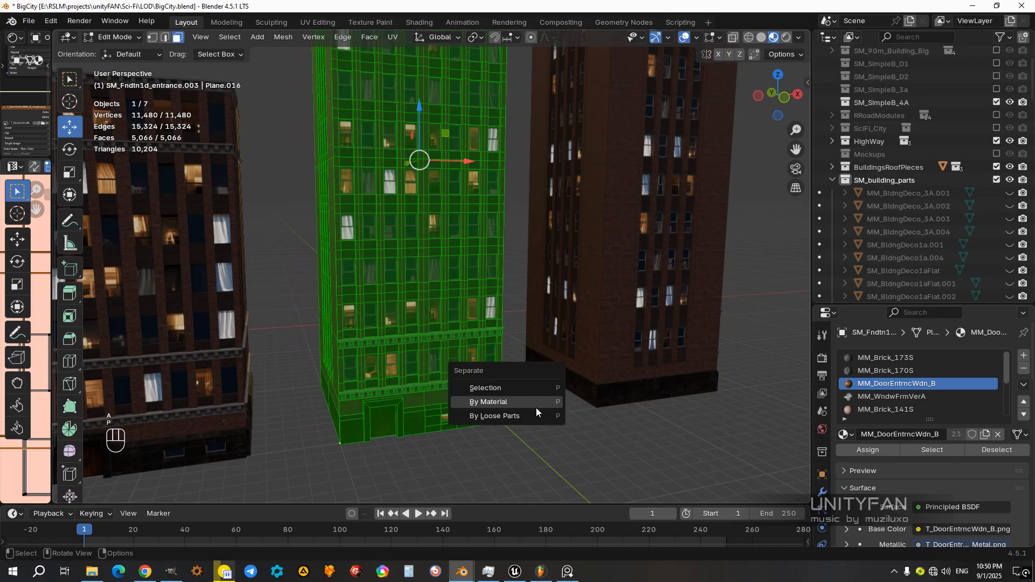
pyautogui.click(539, 404)
pyautogui.press('Tab')
# Step: Select the separated window frames of the tall single-entrance building and hide them
pyautogui.scroll(3, 410, 348)
pyautogui.click(393, 337)
pyautogui.scroll(2, 396, 345)
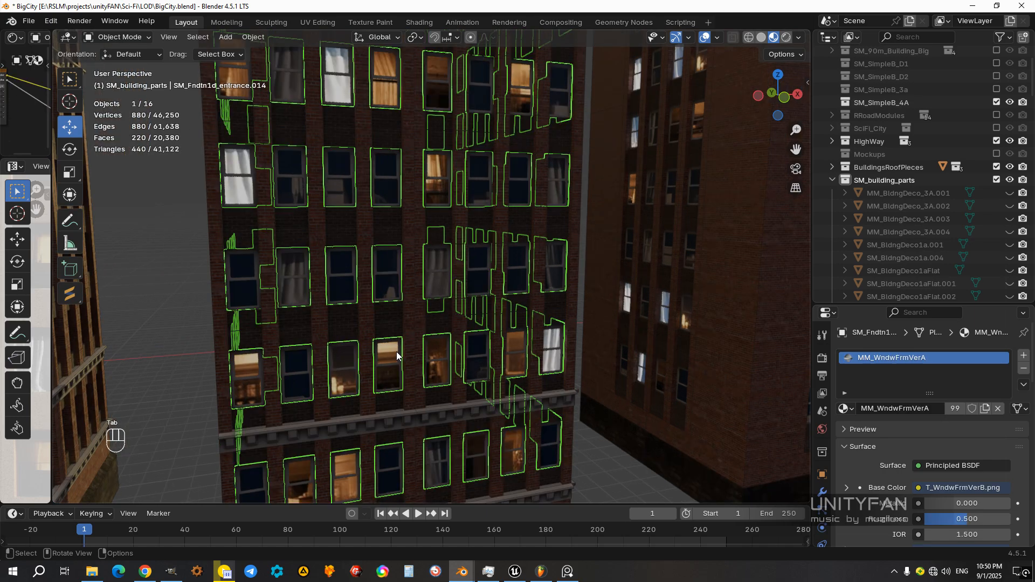
pyautogui.moveTo(396, 350); pyautogui.dragTo(409, 354, button='middle')
pyautogui.press('h')
# Step: Select the wide two-entrance building and reveal all hidden objects in the scene
pyautogui.scroll(-5, 398, 358)
pyautogui.scroll(1, 380, 376)
pyautogui.keyDown('shift'); pyautogui.moveTo(380, 377); pyautogui.dragTo(502, 342, button='middle'); pyautogui.keyUp('shift')
pyautogui.scroll(3, 465, 348)
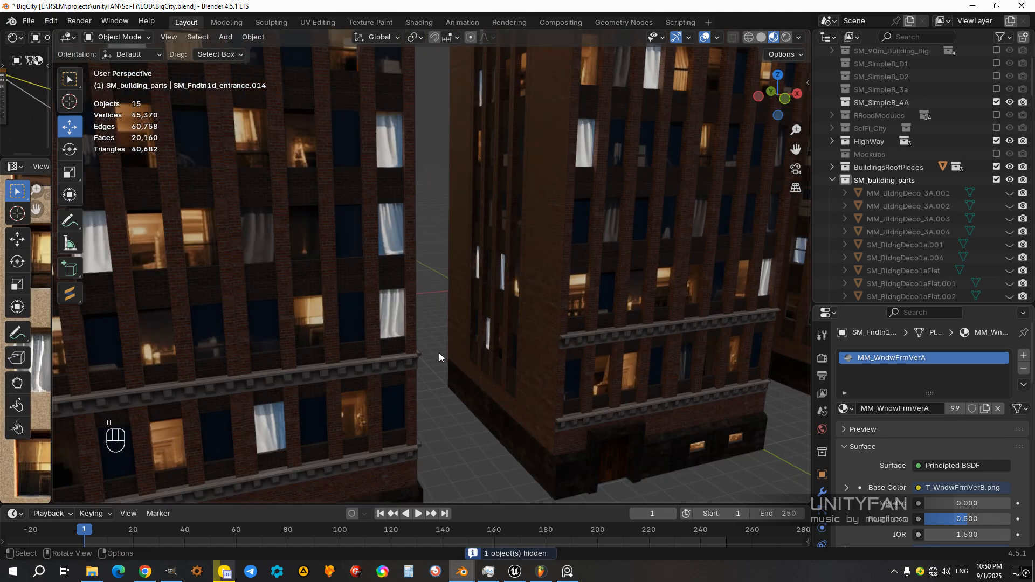
pyautogui.scroll(-4, 440, 351)
pyautogui.keyDown('shift'); pyautogui.moveTo(351, 305); pyautogui.dragTo(526, 287, button='middle'); pyautogui.keyUp('shift')
pyautogui.click(410, 286)
pyautogui.keyDown('shift'); pyautogui.moveTo(328, 319); pyautogui.dragTo(445, 320, button='middle'); pyautogui.keyUp('shift')
pyautogui.scroll(-1, 432, 321)
pyautogui.keyDown('shift'); pyautogui.moveTo(572, 324); pyautogui.dragTo(493, 342, button='middle'); pyautogui.keyUp('shift')
pyautogui.scroll(4, 492, 342)
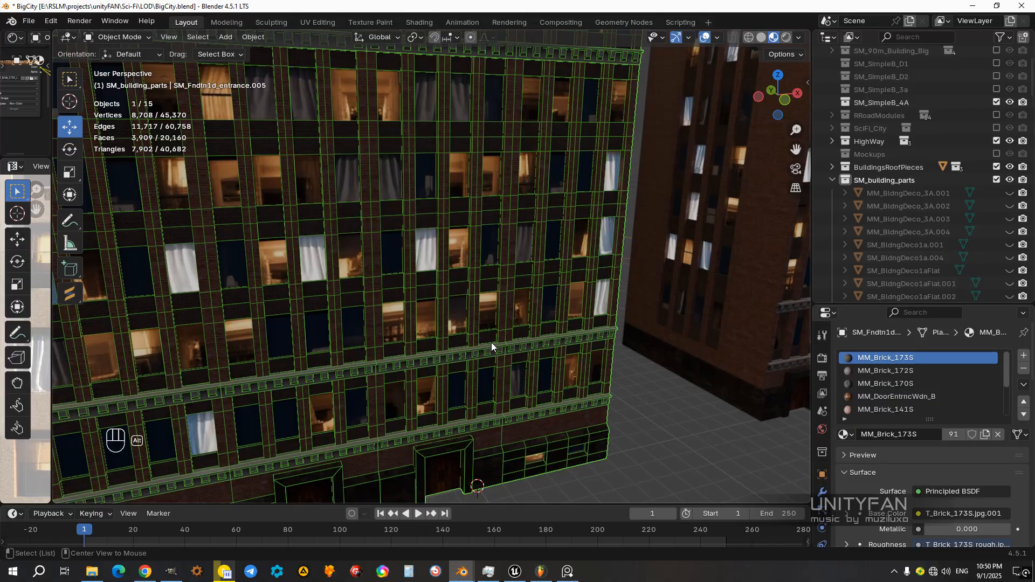
pyautogui.hotkey('alt', 'h')
# Step: Select the wide building's window frames, add the building body as the active object and join the two
pyautogui.scroll(3, 499, 297)
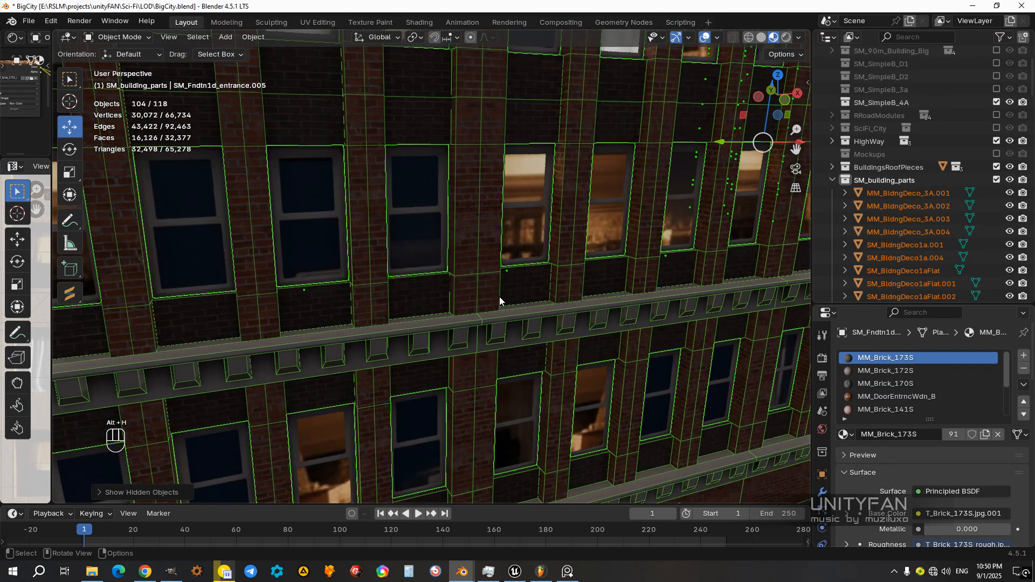
pyautogui.click(525, 205)
pyautogui.scroll(-3, 512, 216)
pyautogui.scroll(3, 448, 247)
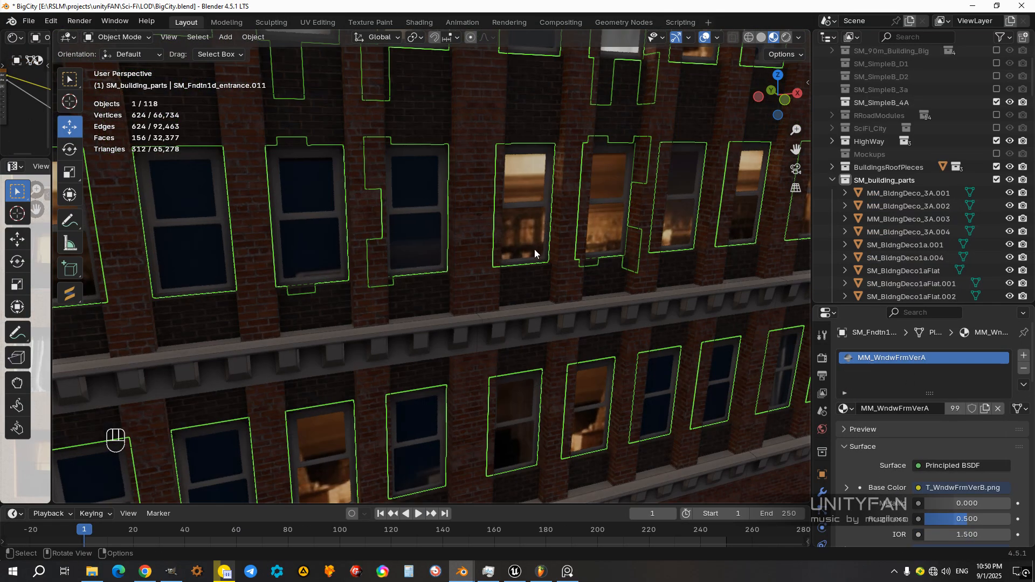
pyautogui.scroll(-5, 439, 329)
pyautogui.scroll(2, 404, 326)
pyautogui.keyDown('shift'); pyautogui.click(405, 324); pyautogui.keyUp('shift')
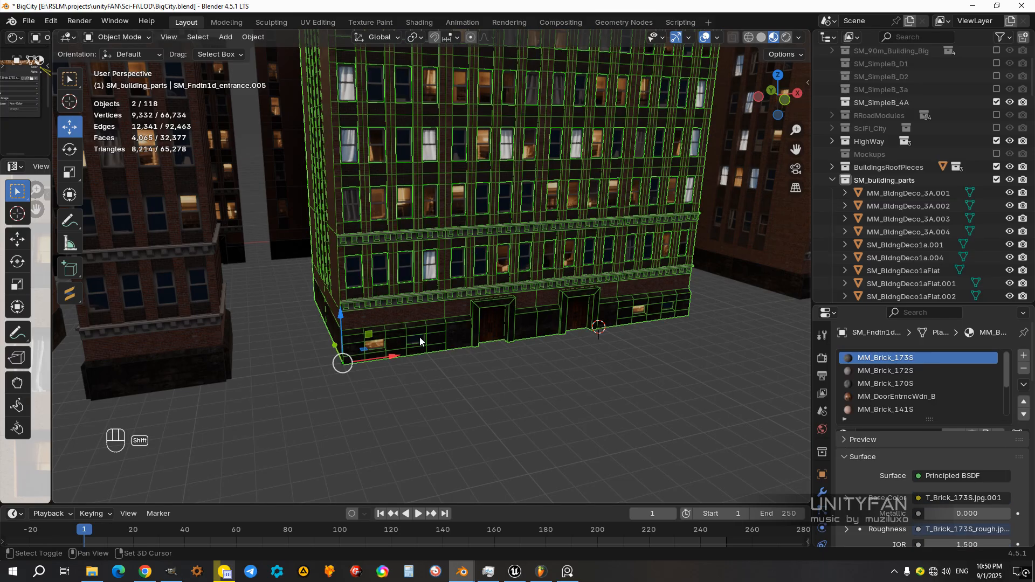
pyautogui.hotkey('ctrl', 'j')
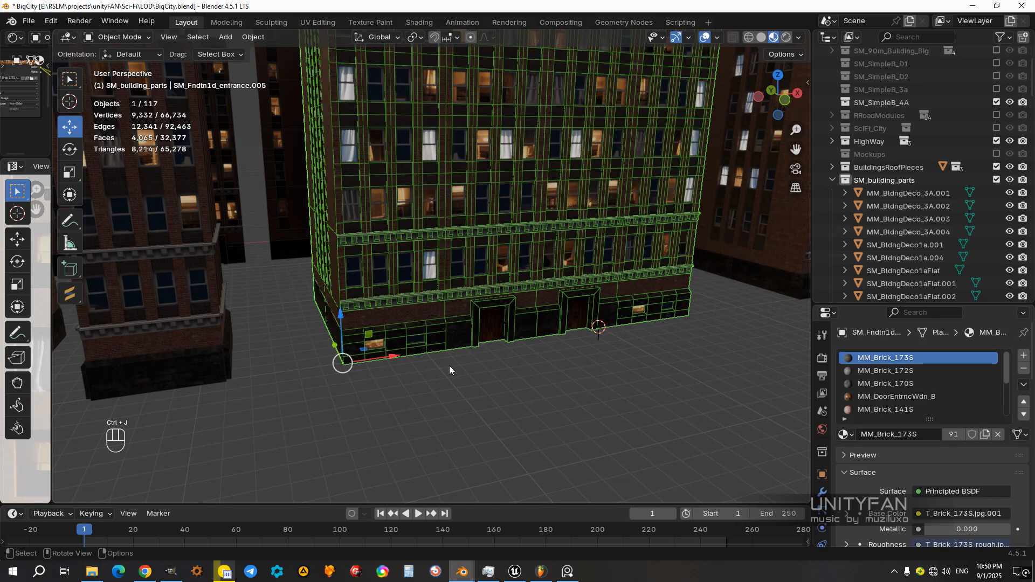
# Step: Select the narrow building's window frames, add the building body as the active object and join the two
pyautogui.scroll(-3, 450, 367)
pyautogui.moveTo(454, 371); pyautogui.dragTo(397, 380, button='middle')
pyautogui.scroll(4, 469, 358)
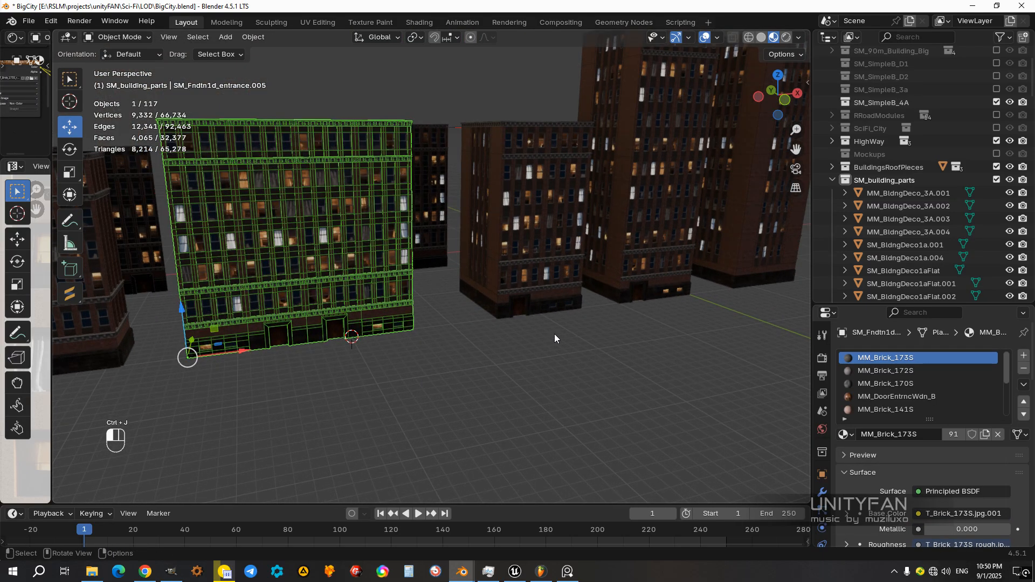
pyautogui.click(520, 344)
pyautogui.scroll(6, 517, 319)
pyautogui.click(475, 322)
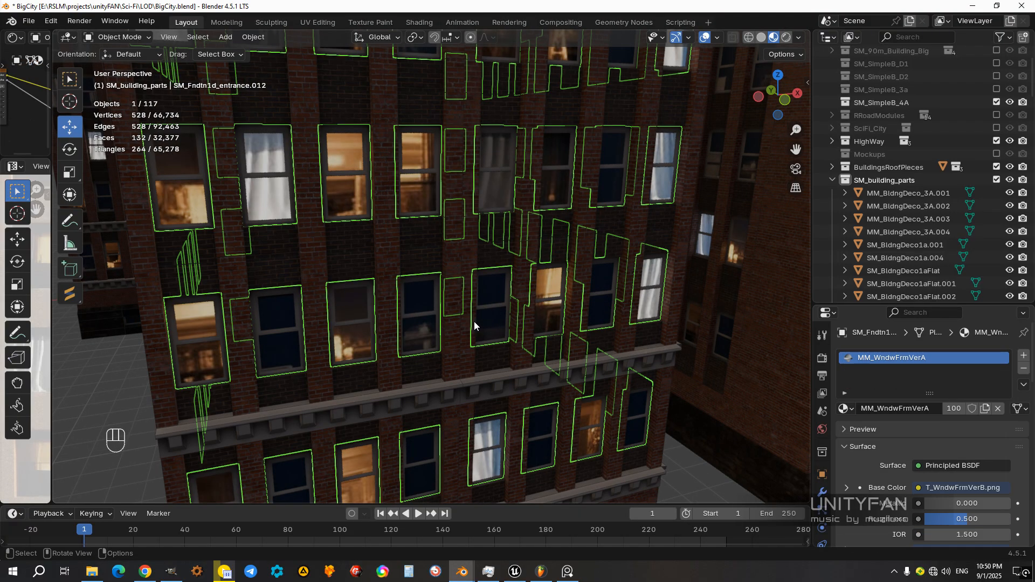
pyautogui.keyDown('shift'); pyautogui.click(484, 378); pyautogui.keyUp('shift')
pyautogui.hotkey('ctrl', 'j')
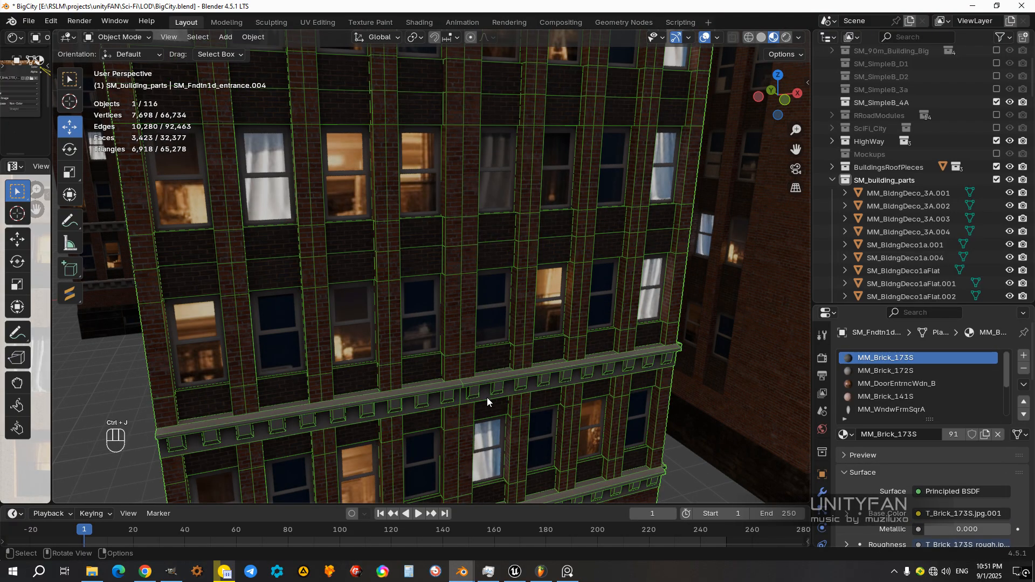
# Step: Select only the window frames of the tall single-entrance tower and hide them to expose the panes
pyautogui.scroll(-5, 484, 397)
pyautogui.scroll(-2, 483, 399)
pyautogui.click(523, 401)
pyautogui.keyDown('shift'); pyautogui.moveTo(596, 318); pyautogui.dragTo(505, 323, button='middle'); pyautogui.keyUp('shift')
pyautogui.scroll(4, 512, 310)
pyautogui.click(546, 276)
pyautogui.keyDown('shift'); pyautogui.moveTo(571, 306); pyautogui.dragTo(485, 313, button='middle'); pyautogui.keyUp('shift')
pyautogui.scroll(-3, 485, 313)
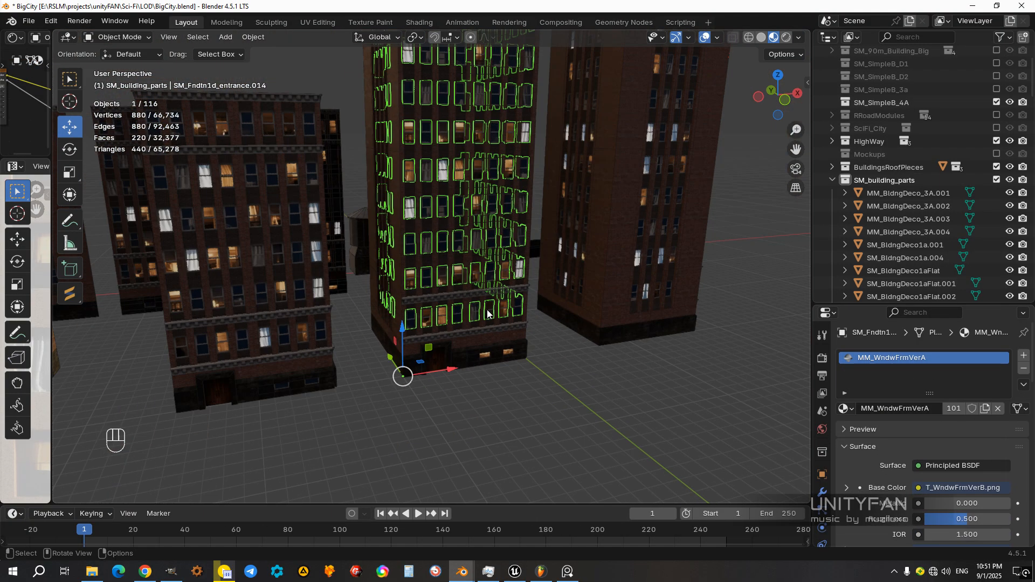
pyautogui.scroll(4, 490, 309)
pyautogui.press('h')
# Step: Join the tall tower's lit and unlit window panes into one object and open it in Edit Mode
pyautogui.scroll(2, 489, 305)
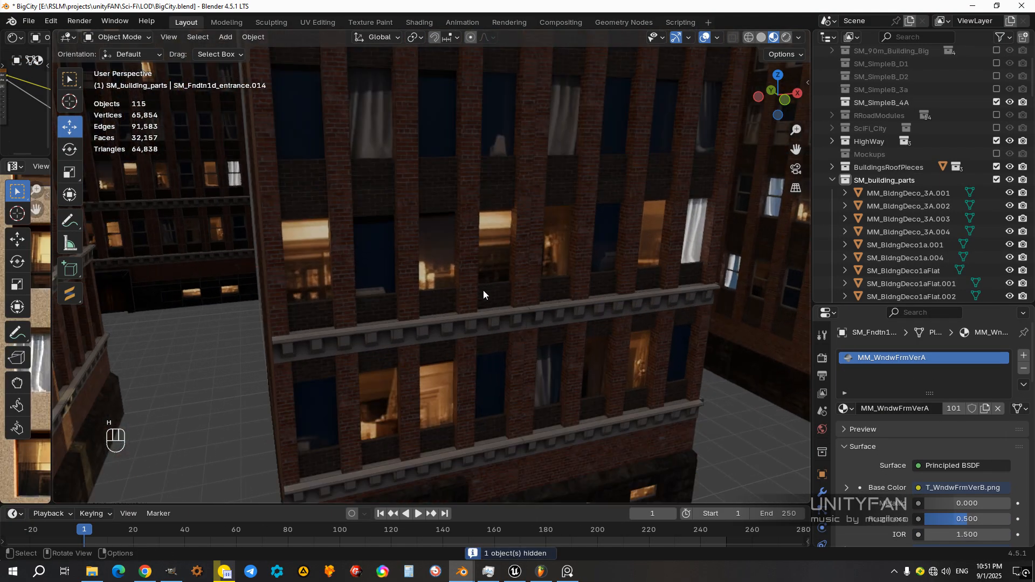
pyautogui.keyDown('shift'); pyautogui.click(496, 247); pyautogui.keyUp('shift')
pyautogui.keyDown('shift'); pyautogui.click(380, 258); pyautogui.keyUp('shift')
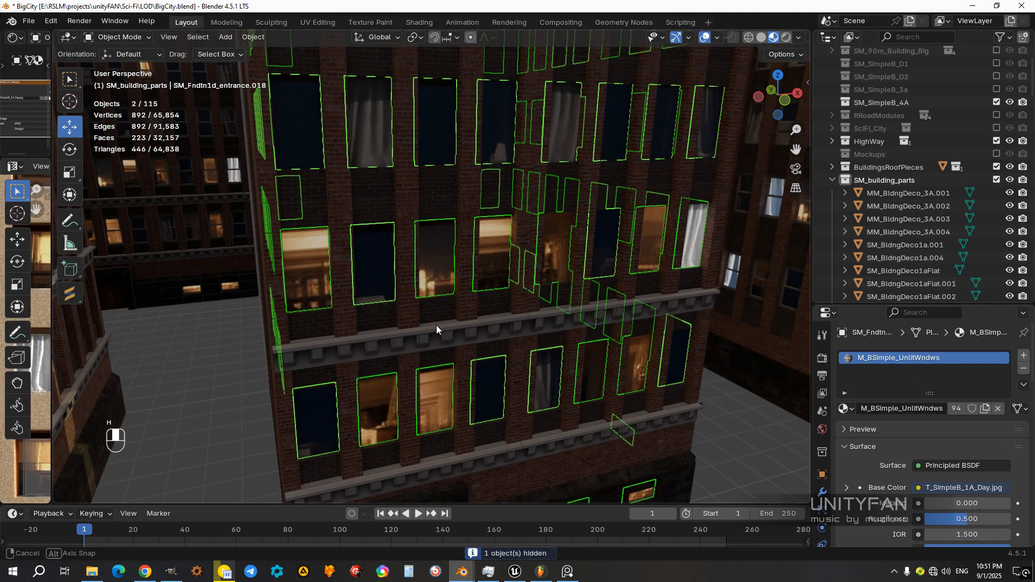
pyautogui.hotkey('ctrl', 'j')
pyautogui.press('Tab')
pyautogui.scroll(-5, 509, 326)
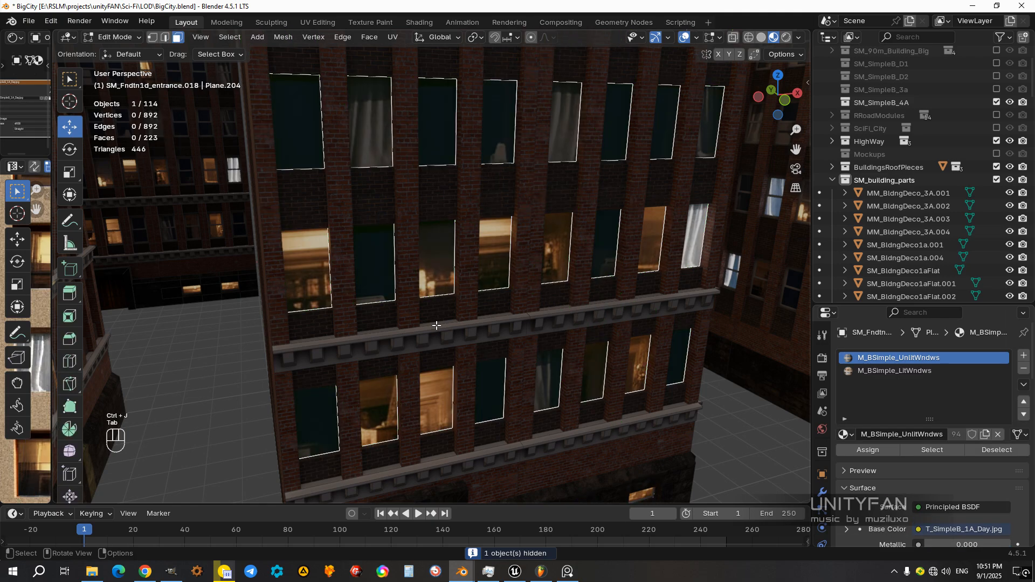
# Step: Assign the M_BSimple_LitWndws material to all of the tall tower's window panes and clear the face selection
pyautogui.press('a')
pyautogui.scroll(3, 421, 207)
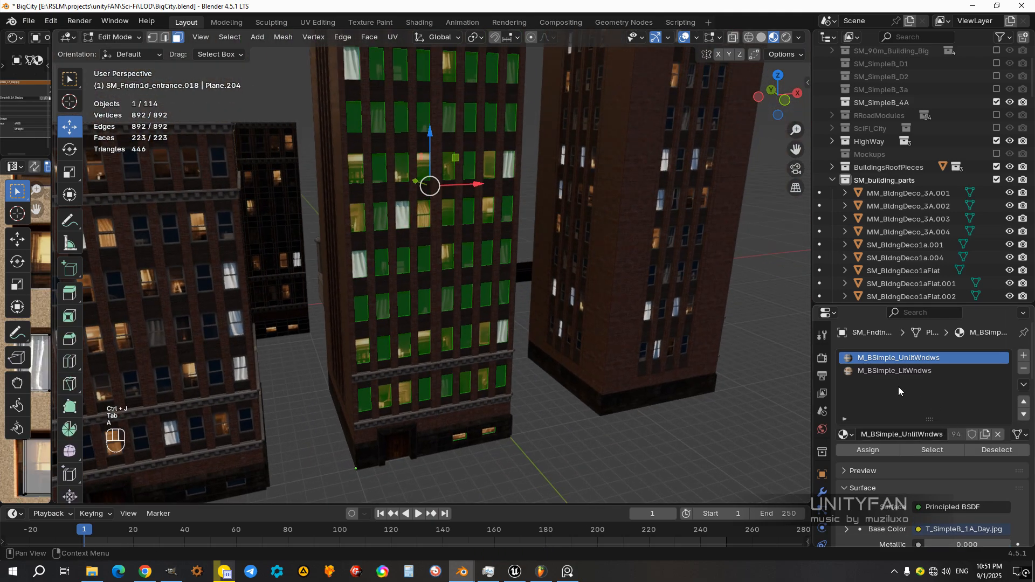
pyautogui.click(872, 371)
pyautogui.click(868, 449)
pyautogui.click(548, 379)
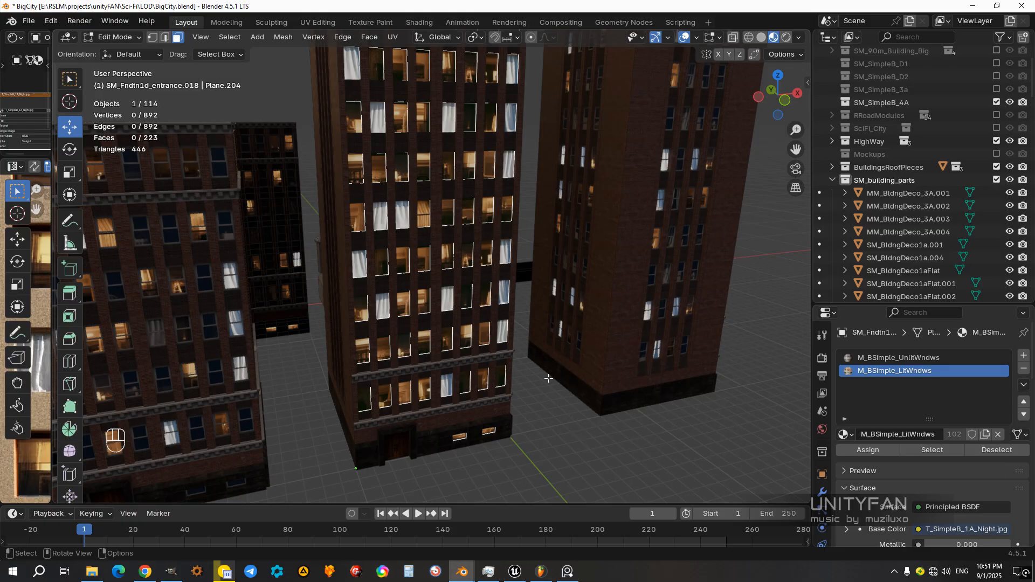
# Step: Select a random set of the tower's panes, assign them the M_BSimple_UnlitWndws material and return to Object Mode
pyautogui.click(229, 37)
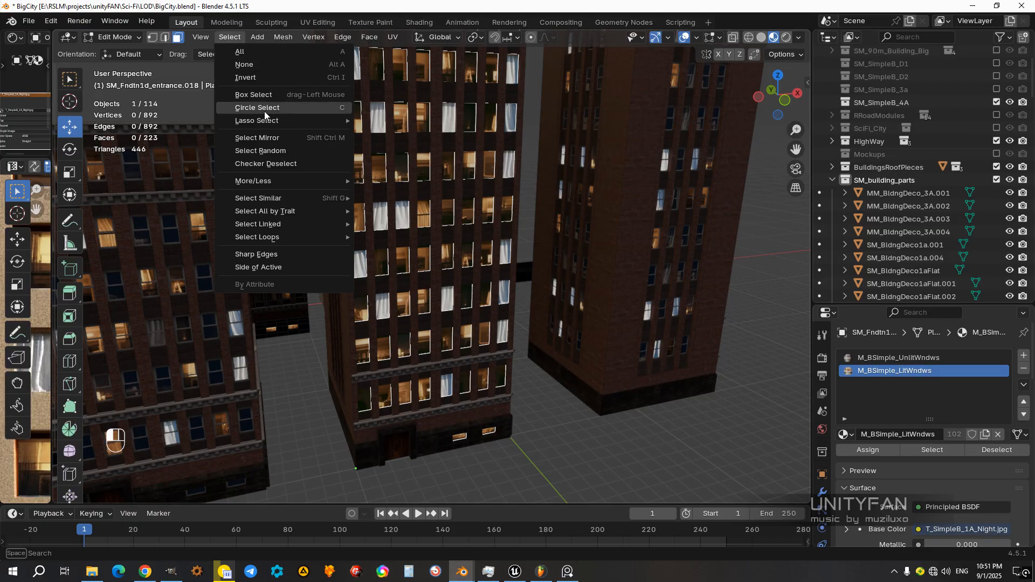
pyautogui.click(271, 152)
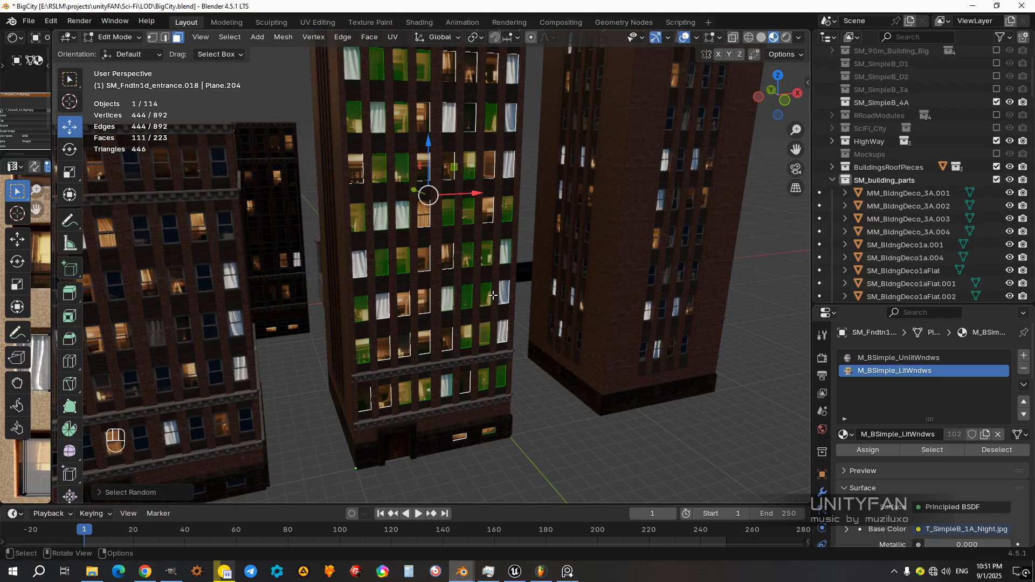
pyautogui.click(901, 358)
pyautogui.click(868, 449)
pyautogui.press('Tab')
pyautogui.scroll(-5, 517, 345)
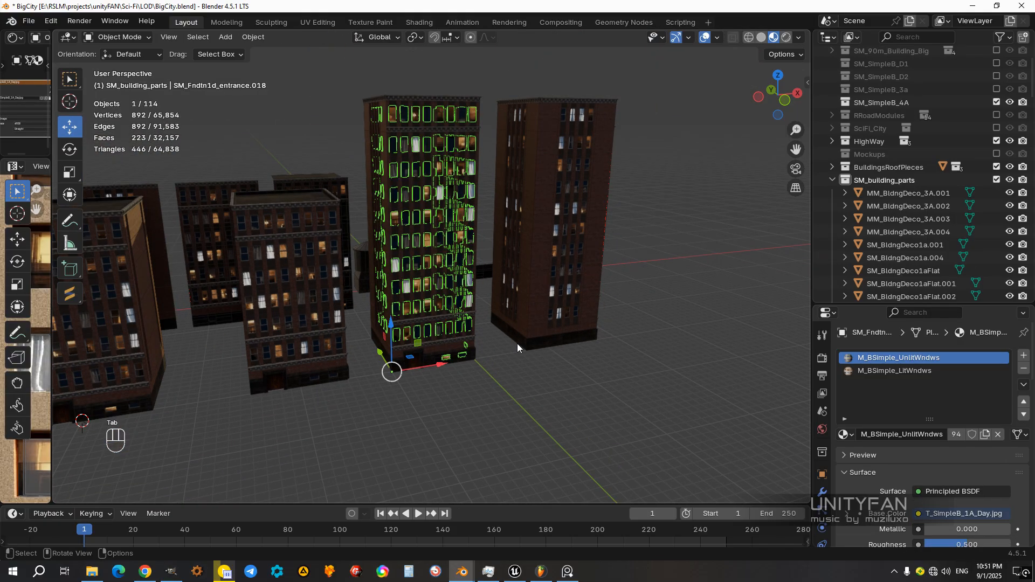
# Step: Examine the mix of lit and unlit panes on the tall tower from several sides and close up
pyautogui.moveTo(516, 344); pyautogui.dragTo(453, 340, button='middle')
pyautogui.click(473, 374)
pyautogui.moveTo(439, 288); pyautogui.dragTo(674, 323, button='middle')
pyautogui.scroll(3, 532, 242)
pyautogui.keyDown('shift'); pyautogui.moveTo(533, 243); pyautogui.dragTo(539, 339, button='middle'); pyautogui.keyUp('shift')
pyautogui.moveTo(539, 340); pyautogui.dragTo(458, 270, button='middle')
pyautogui.scroll(-2, 334, 296)
pyautogui.scroll(4, 457, 270)
pyautogui.scroll(2, 456, 273)
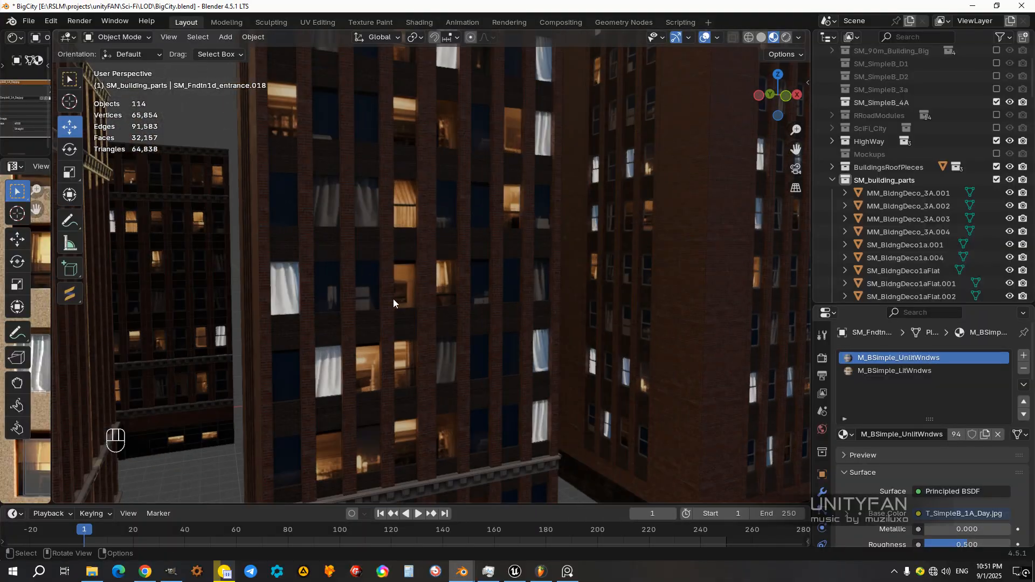
pyautogui.scroll(1, 386, 300)
pyautogui.keyDown('shift'); pyautogui.moveTo(379, 302); pyautogui.dragTo(429, 282, button='middle'); pyautogui.keyUp('shift')
pyautogui.scroll(3, 438, 280)
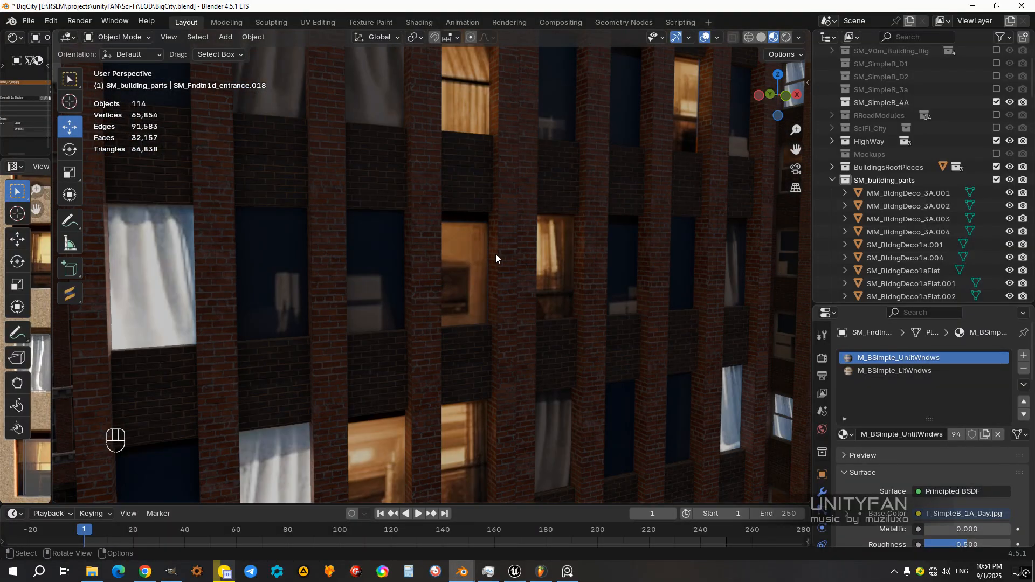
# Step: Unhide the tall tower's window frames and deselect them
pyautogui.hotkey('alt', 'h')
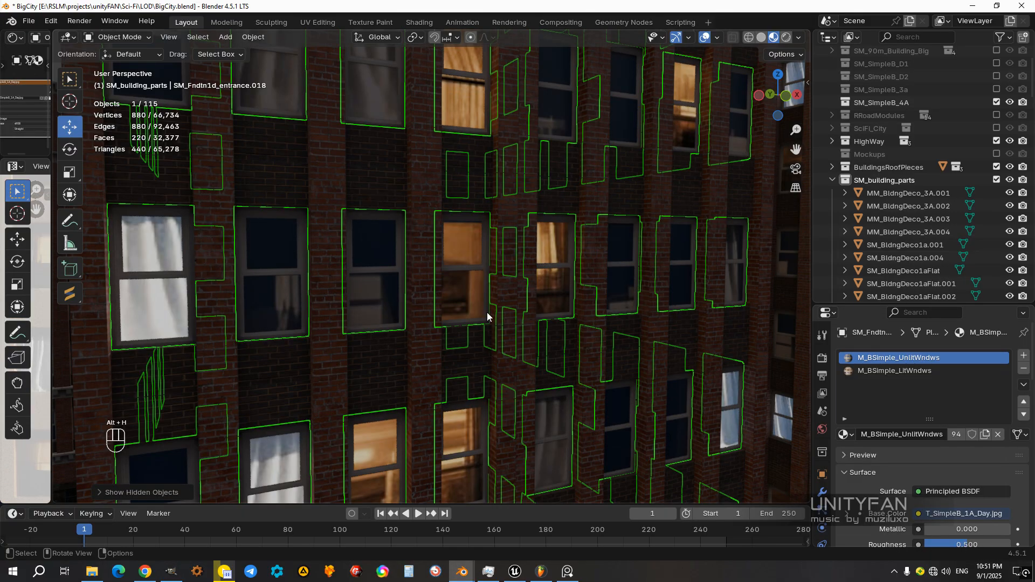
pyautogui.scroll(-5, 500, 325)
pyautogui.scroll(-2, 500, 323)
pyautogui.click(614, 474)
pyautogui.scroll(5, 547, 407)
pyautogui.moveTo(545, 403); pyautogui.dragTo(413, 291, button='middle')
pyautogui.scroll(5, 412, 291)
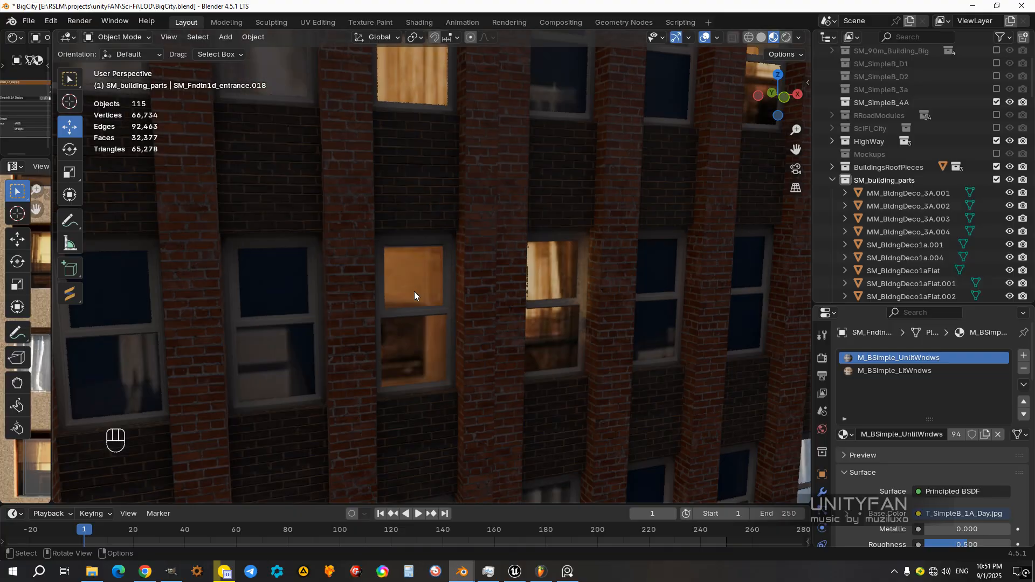
pyautogui.scroll(-8, 426, 284)
pyautogui.moveTo(443, 280); pyautogui.dragTo(436, 377, button='middle')
pyautogui.moveTo(482, 370); pyautogui.dragTo(379, 271)
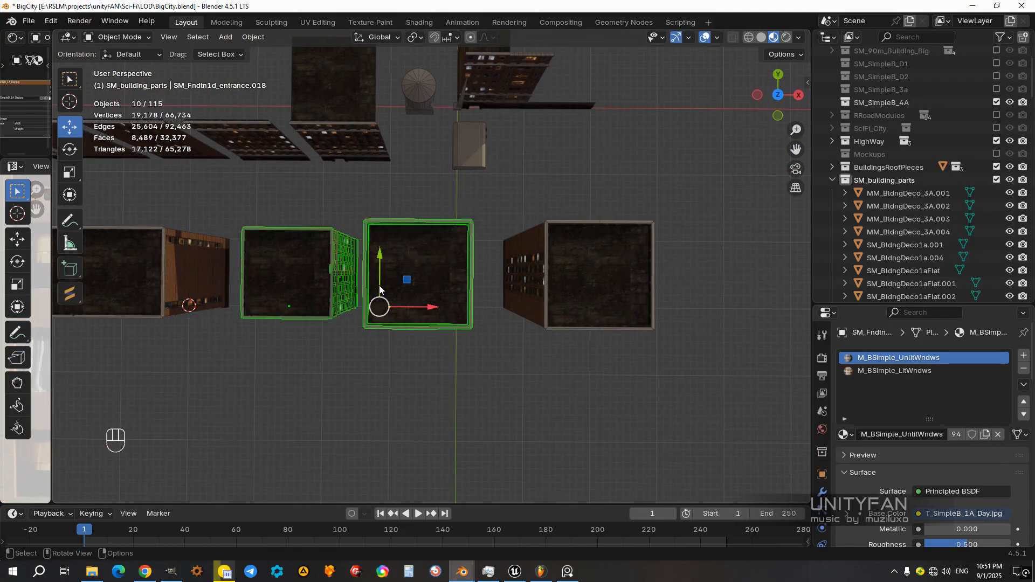
pyautogui.moveTo(380, 271); pyautogui.dragTo(415, 300, button='middle')
pyautogui.click(338, 349)
pyautogui.moveTo(363, 371); pyautogui.dragTo(436, 347, button='middle')
pyautogui.press('h')
pyautogui.hotkey('ctrl', 'z')
pyautogui.moveTo(347, 341); pyautogui.dragTo(454, 366, button='middle')
pyautogui.moveTo(352, 225); pyautogui.dragTo(336, 201)
pyautogui.moveTo(394, 374); pyautogui.dragTo(464, 238, button='middle')
pyautogui.scroll(5, 464, 239)
pyautogui.moveTo(429, 355)
pyautogui.mouseDown(button='middle')
pyautogui.moveTo(442, 335)
pyautogui.moveTo(433, 355)
pyautogui.mouseUp(button='middle')
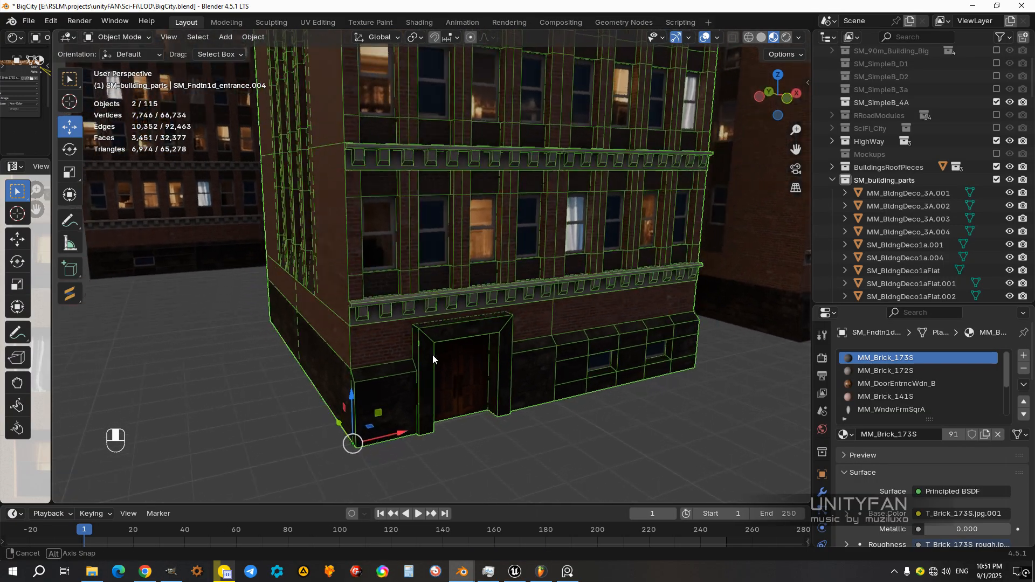
pyautogui.click(372, 247)
# Step: Select the stray wall piece standing beside the tall tower, add the neighbouring building's body as the active object and join the two
pyautogui.scroll(-8, 373, 253)
pyautogui.moveTo(410, 269); pyautogui.dragTo(509, 409, button='middle')
pyautogui.click(501, 402)
pyautogui.moveTo(509, 409); pyautogui.dragTo(351, 222)
pyautogui.moveTo(452, 418); pyautogui.dragTo(474, 334, button='middle')
pyautogui.keyDown('shift'); pyautogui.moveTo(474, 334); pyautogui.dragTo(473, 315, button='middle'); pyautogui.keyUp('shift')
pyautogui.scroll(8, 485, 316)
pyautogui.keyDown('ctrl'); pyautogui.moveTo(538, 348); pyautogui.dragTo(529, 337); pyautogui.keyUp('ctrl')
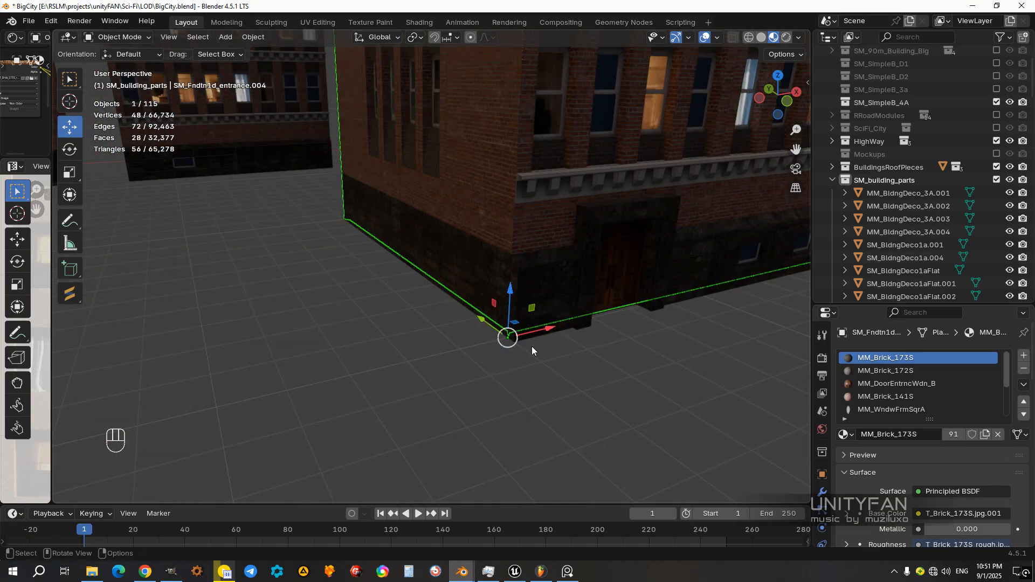
pyautogui.keyDown('shift'); pyautogui.click(543, 334); pyautogui.keyUp('shift')
pyautogui.keyDown('shift'); pyautogui.moveTo(545, 333); pyautogui.dragTo(476, 387, button='middle'); pyautogui.keyUp('shift')
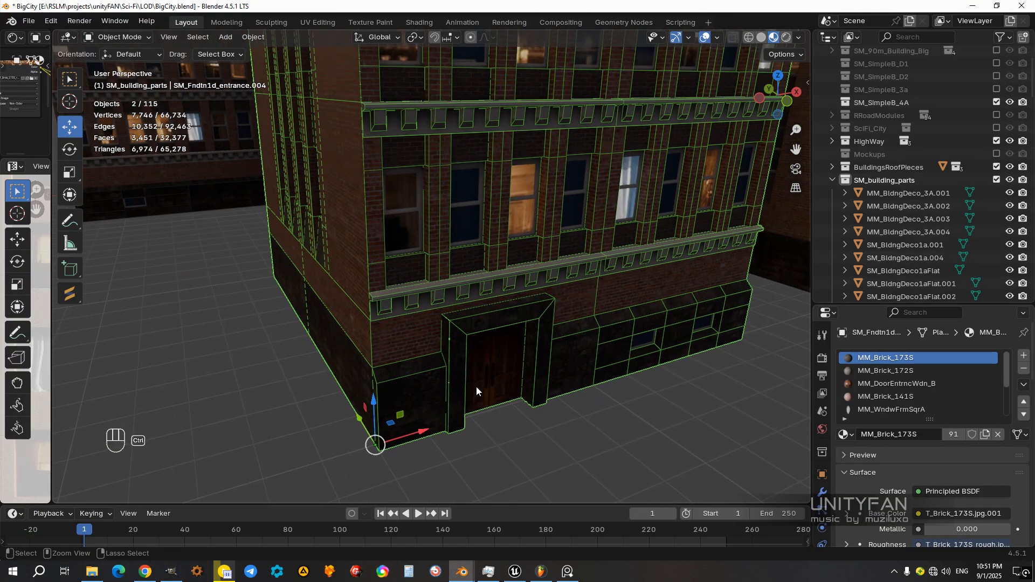
pyautogui.scroll(-5, 483, 386)
# Step: Move the neighbouring building along the X axis away from the tall tower and deselect it
pyautogui.moveTo(510, 341); pyautogui.dragTo(486, 372, button='middle')
pyautogui.press('g')
pyautogui.press('x')
pyautogui.keyDown('ctrl'); pyautogui.moveTo(416, 378); pyautogui.dragTo(418, 378); pyautogui.keyUp('ctrl')
pyautogui.scroll(-5, 474, 350)
pyautogui.click(500, 338)
# Step: Select all separated parts of the tall single-entrance tower, make its MM_Brick_173S foundation the active object and join them
pyautogui.moveTo(496, 334); pyautogui.dragTo(414, 367, button='middle')
pyautogui.moveTo(430, 329); pyautogui.dragTo(481, 399, button='middle')
pyautogui.click(471, 344)
pyautogui.scroll(3, 453, 335)
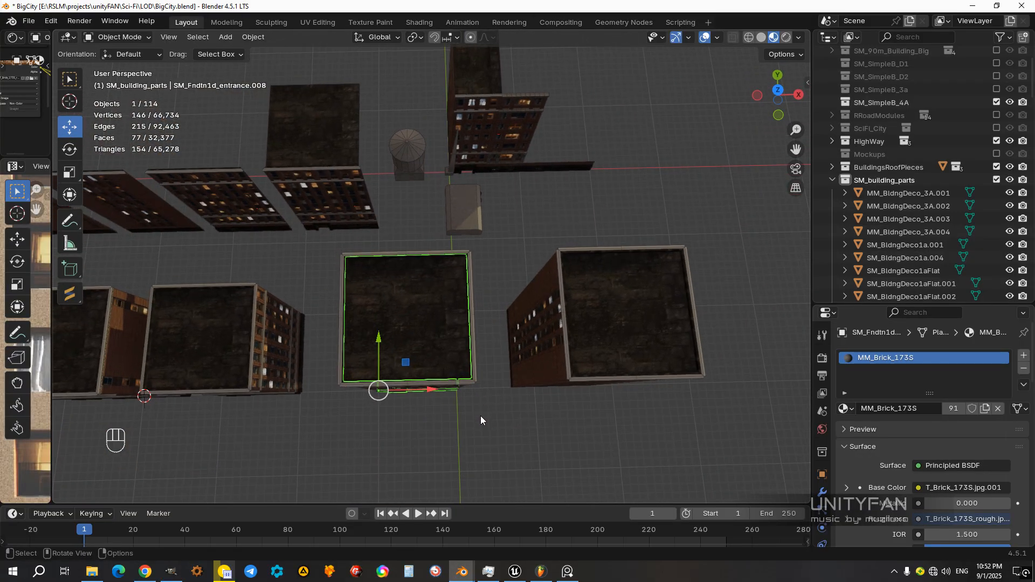
pyautogui.moveTo(480, 416); pyautogui.dragTo(325, 243)
pyautogui.moveTo(385, 331); pyautogui.dragTo(419, 271, button='middle')
pyautogui.moveTo(422, 351)
pyautogui.keyDown('shift'); pyautogui.mouseDown(button='middle')
pyautogui.moveTo(416, 280)
pyautogui.moveTo(415, 348)
pyautogui.moveTo(426, 340)
pyautogui.mouseUp(button='middle'); pyautogui.keyUp('shift')
pyautogui.scroll(4, 407, 328)
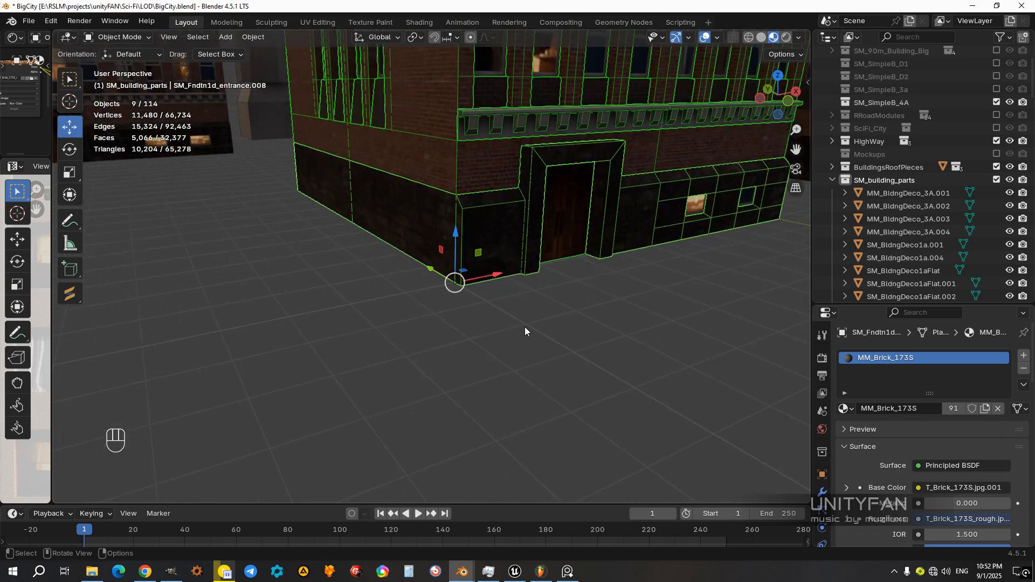
pyautogui.keyDown('shift'); pyautogui.click(500, 278); pyautogui.keyUp('shift')
pyautogui.keyDown('shift'); pyautogui.moveTo(500, 279); pyautogui.dragTo(473, 341, button='middle'); pyautogui.keyUp('shift')
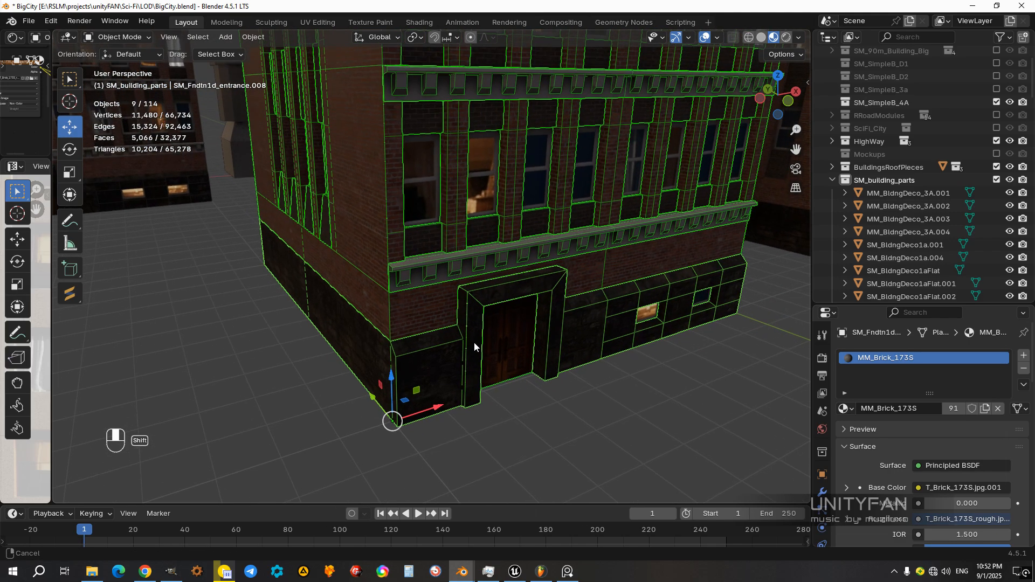
pyautogui.hotkey('ctrl', 'j')
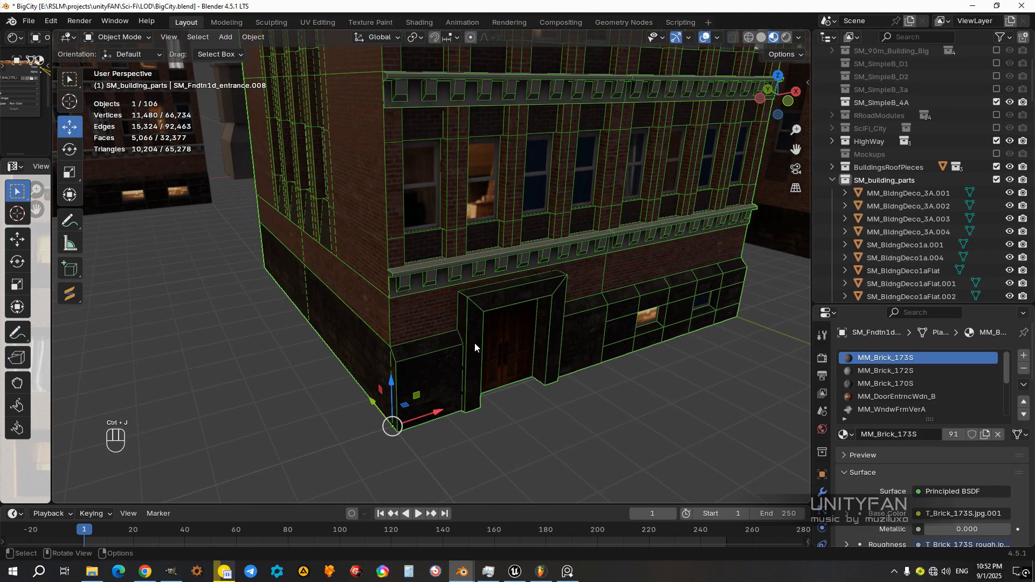
# Step: Examine the joined single-entrance tower and its surroundings from several sides
pyautogui.scroll(-4, 468, 342)
pyautogui.click(510, 367)
pyautogui.keyDown('shift'); pyautogui.moveTo(458, 303); pyautogui.dragTo(404, 367, button='middle'); pyautogui.keyUp('shift')
pyautogui.moveTo(371, 320); pyautogui.dragTo(552, 297, button='middle')
pyautogui.click(399, 334)
pyautogui.scroll(-3, 397, 332)
pyautogui.scroll(2, 429, 364)
pyautogui.scroll(-4, 465, 334)
pyautogui.click(607, 421)
pyautogui.scroll(3, 529, 376)
# Step: Hide the joined single-entrance tower to check for parts left behind, and undo the hiding
pyautogui.click(458, 332)
pyautogui.scroll(3, 474, 348)
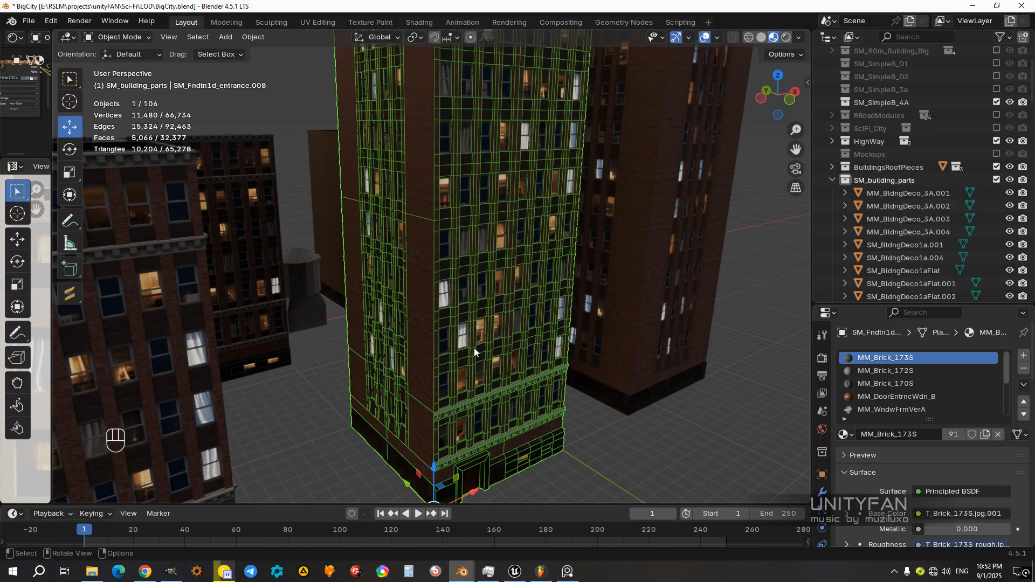
pyautogui.press('h')
pyautogui.scroll(-4, 475, 347)
pyautogui.moveTo(474, 347); pyautogui.dragTo(621, 390, button='middle')
pyautogui.scroll(5, 467, 339)
pyautogui.hotkey('ctrl', 'z')
# Step: Select the neighbouring tower without an entrance on the visible sides and separate its whole mesh by material
pyautogui.scroll(3, 495, 350)
pyautogui.scroll(-3, 488, 347)
pyautogui.click(488, 397)
pyautogui.click(358, 377)
pyautogui.click(574, 367)
pyautogui.scroll(3, 509, 387)
pyautogui.press('Tab')
pyautogui.press('a')
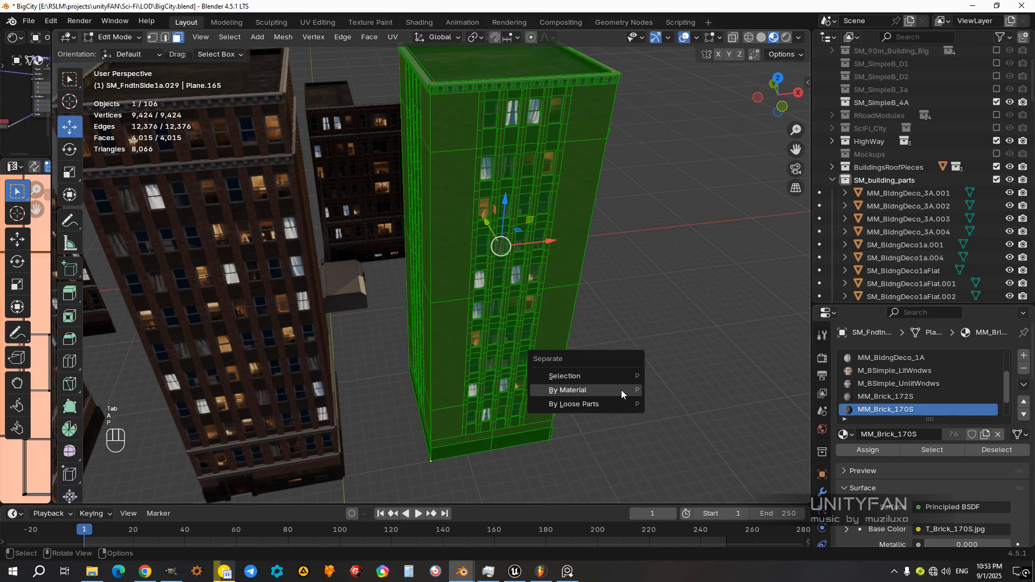
pyautogui.click(621, 390)
pyautogui.press('Tab')
# Step: Select only this tower's MM_WndwFrmVerA window frames and hide them to expose the panes
pyautogui.scroll(3, 532, 309)
pyautogui.keyDown('shift'); pyautogui.moveTo(532, 309); pyautogui.dragTo(531, 299, button='middle'); pyautogui.keyUp('shift')
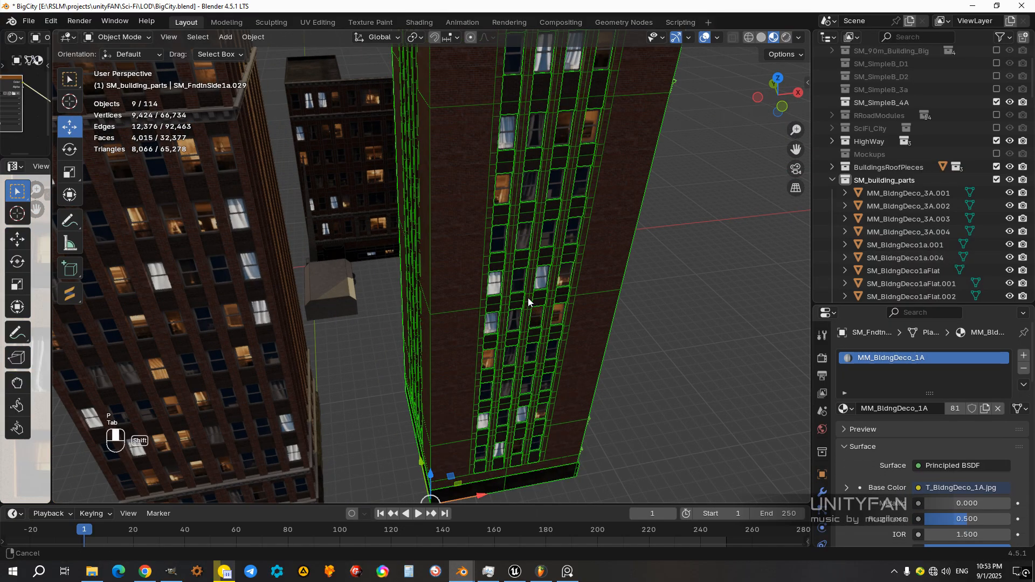
pyautogui.scroll(3, 532, 299)
pyautogui.click(575, 270)
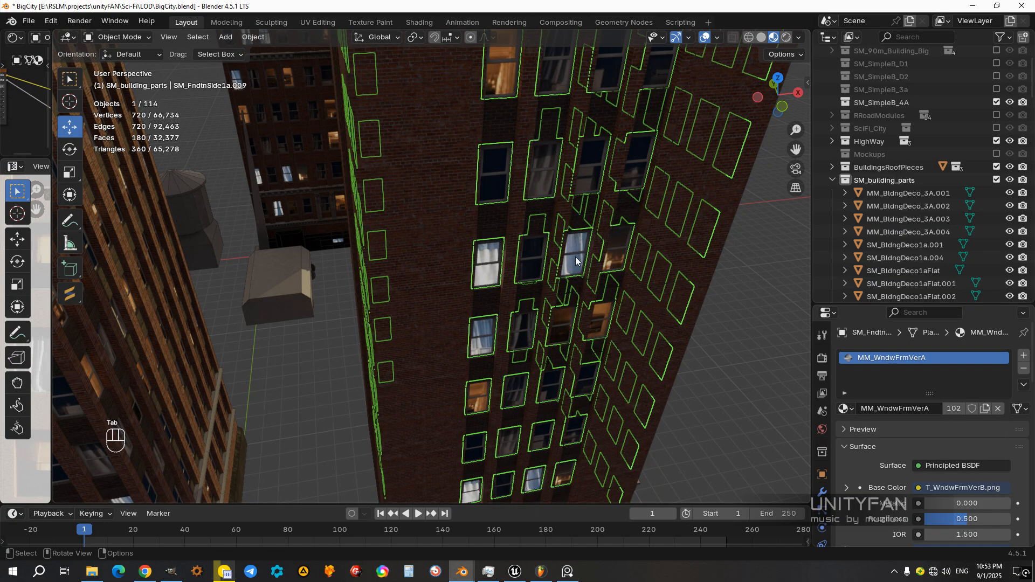
pyautogui.press('h')
# Step: Join this tower's lit and unlit window panes into one object and open it in Edit Mode
pyautogui.click(574, 257)
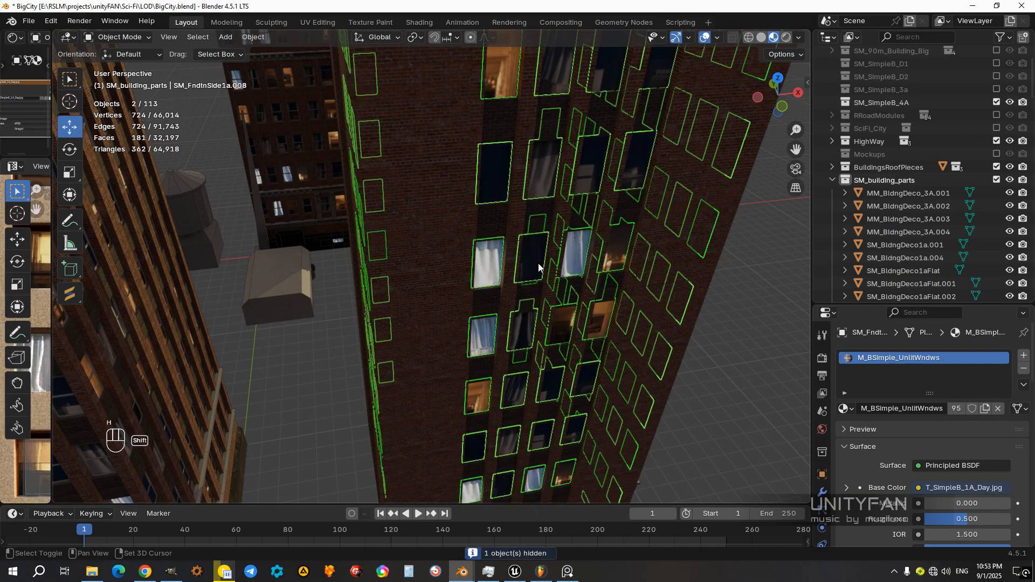
pyautogui.keyDown('shift'); pyautogui.click(539, 259); pyautogui.keyUp('shift')
pyautogui.keyDown('shift'); pyautogui.moveTo(539, 260); pyautogui.dragTo(523, 283, button='middle'); pyautogui.keyUp('shift')
pyautogui.hotkey('ctrl', 'j')
pyautogui.press('Tab')
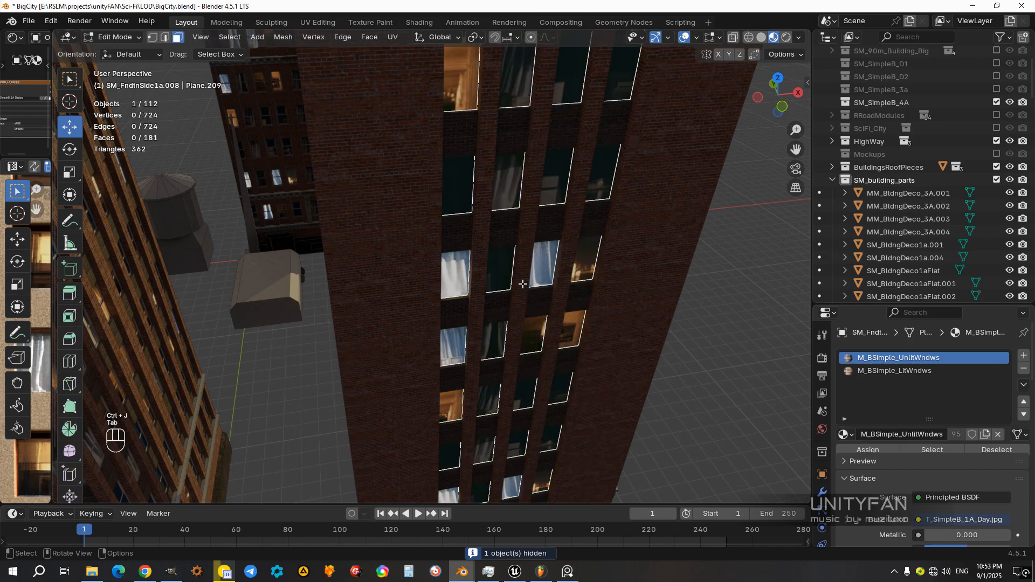
# Step: Assign M_BSimple_LitWndws to every pane of the joined window object and deselect all faces
pyautogui.scroll(-3, 562, 321)
pyautogui.press('a')
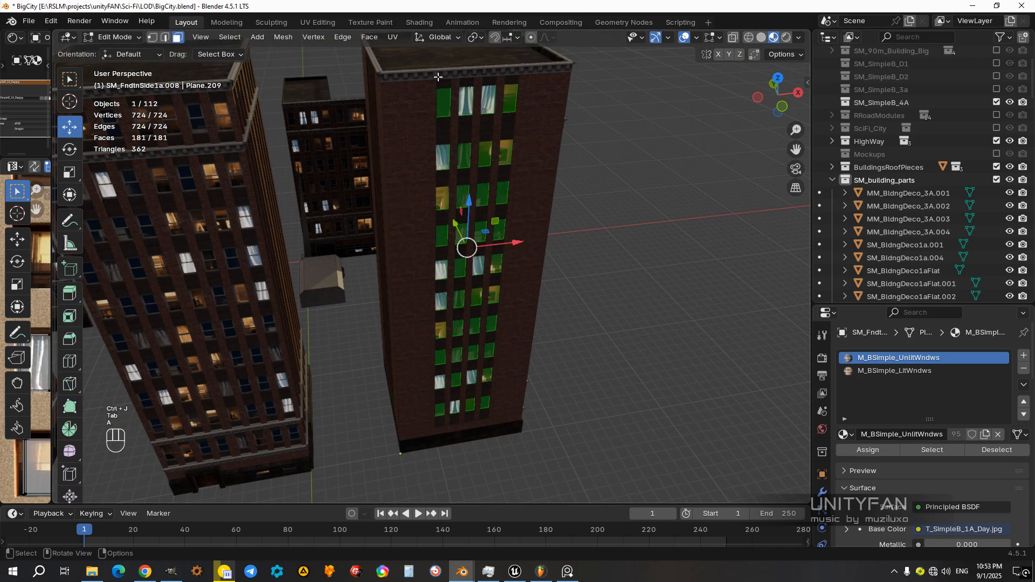
pyautogui.moveTo(519, 260); pyautogui.dragTo(544, 254, button='middle')
pyautogui.click(907, 371)
pyautogui.click(860, 451)
pyautogui.moveTo(555, 326); pyautogui.dragTo(579, 335, button='middle')
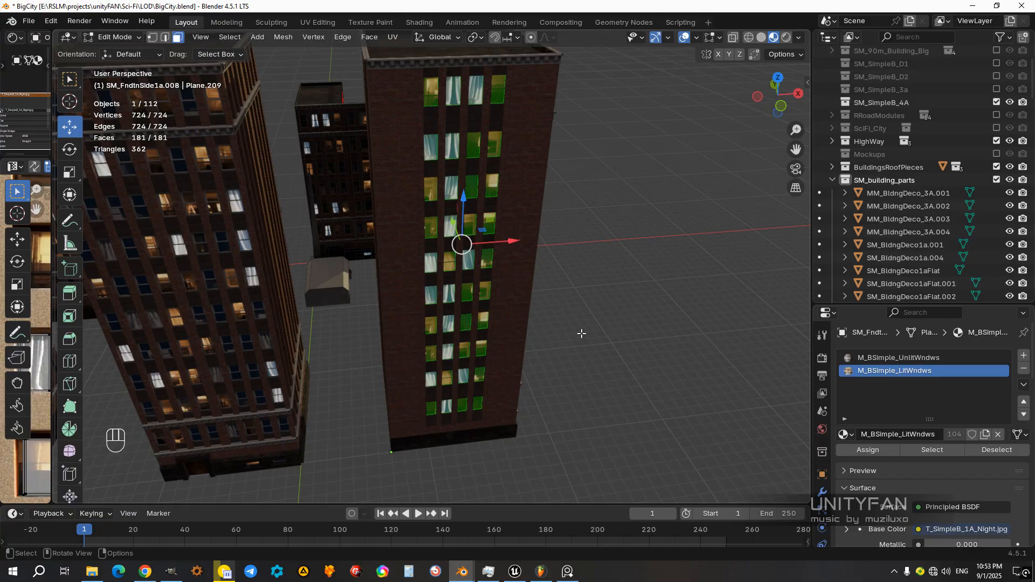
pyautogui.hotkey('alt', 'a')
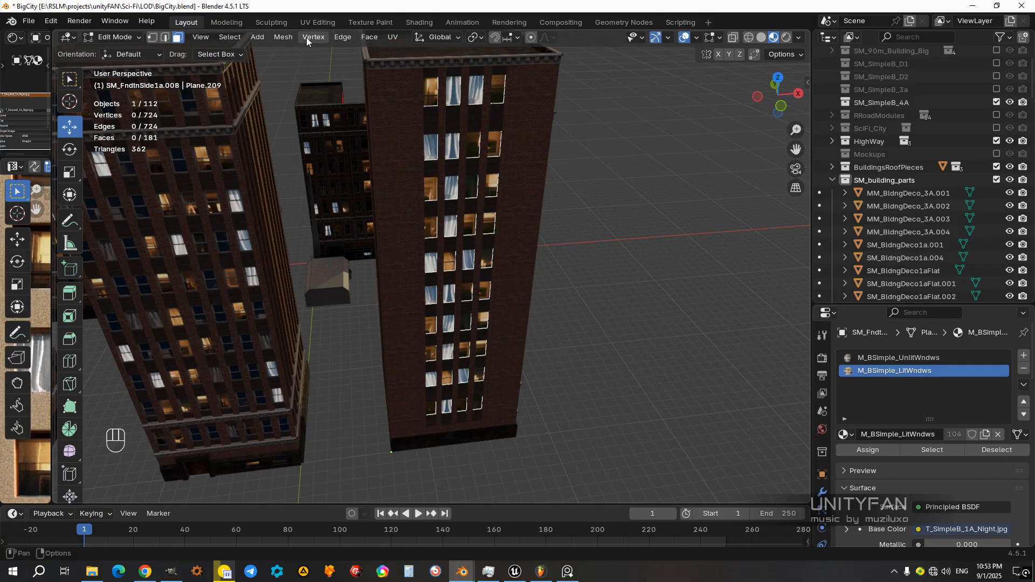
# Step: Select panes at random, assign M_BSimple_UnlitWndws to them and leave Edit Mode
pyautogui.click(230, 37)
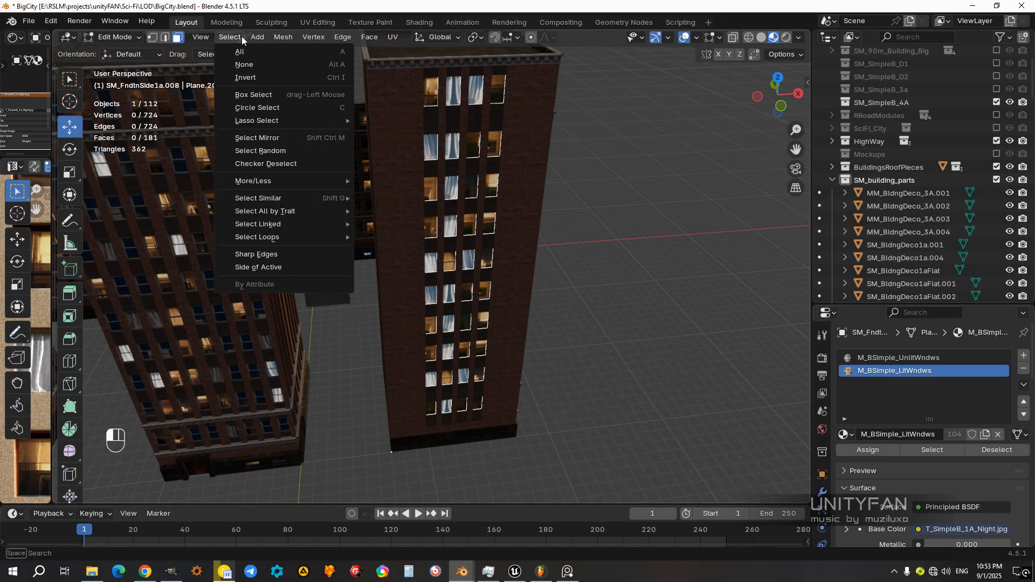
pyautogui.click(267, 150)
pyautogui.click(890, 359)
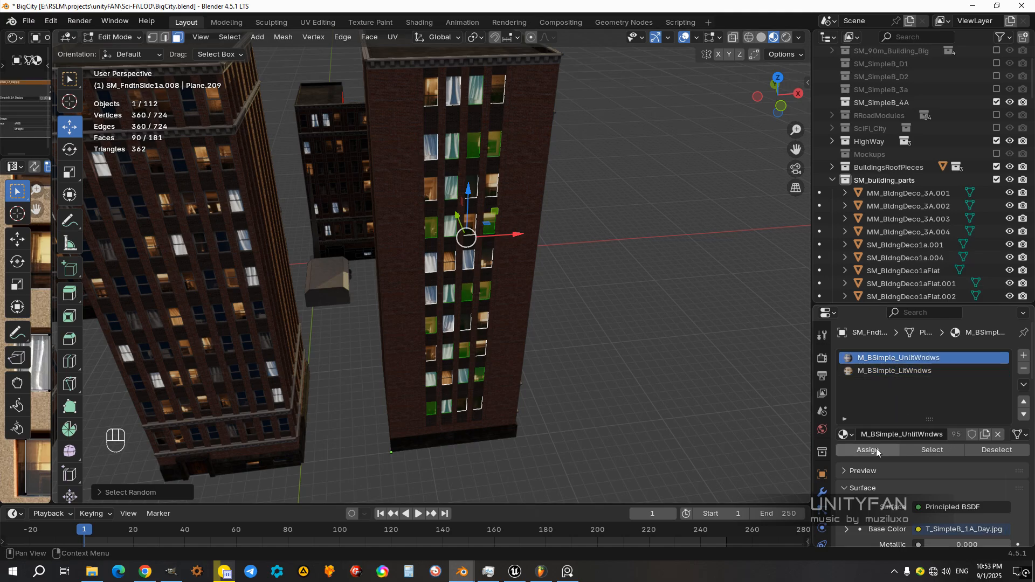
pyautogui.press('Tab')
# Step: Unhide the window frames of the tower whose panes were just randomized
pyautogui.scroll(-4, 510, 308)
pyautogui.moveTo(510, 309); pyautogui.dragTo(522, 381, button='middle')
pyautogui.scroll(3, 533, 319)
pyautogui.scroll(4, 516, 327)
pyautogui.hotkey('alt', 'h')
# Step: Box-select this tower's separated parts, make its MM_Brick_173S foundation the active object and join them
pyautogui.scroll(-4, 520, 306)
pyautogui.moveTo(551, 402); pyautogui.dragTo(376, 250)
pyautogui.moveTo(500, 395); pyautogui.dragTo(553, 418, button='middle')
pyautogui.scroll(2, 504, 321)
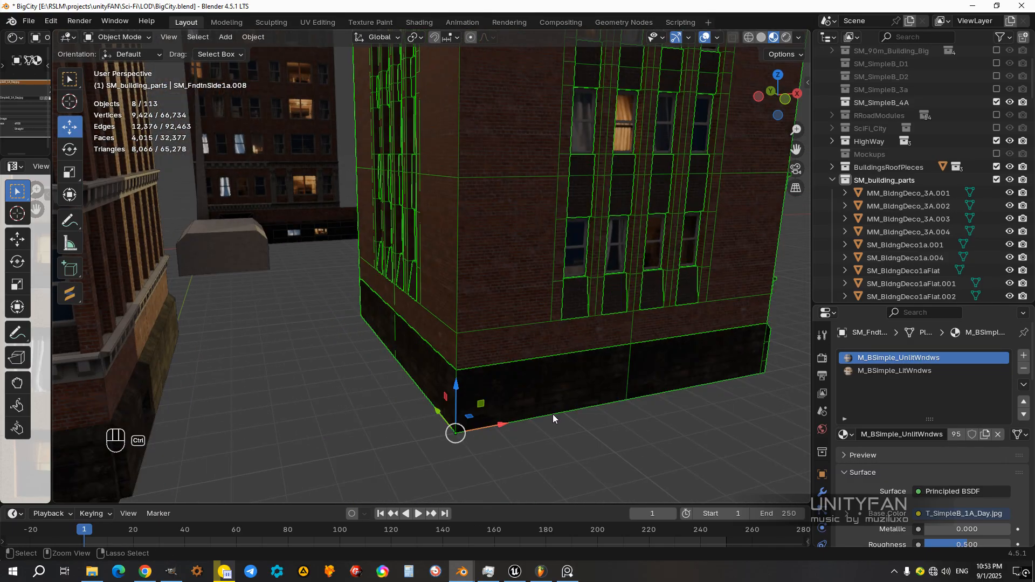
pyautogui.keyDown('shift'); pyautogui.click(532, 404); pyautogui.keyUp('shift')
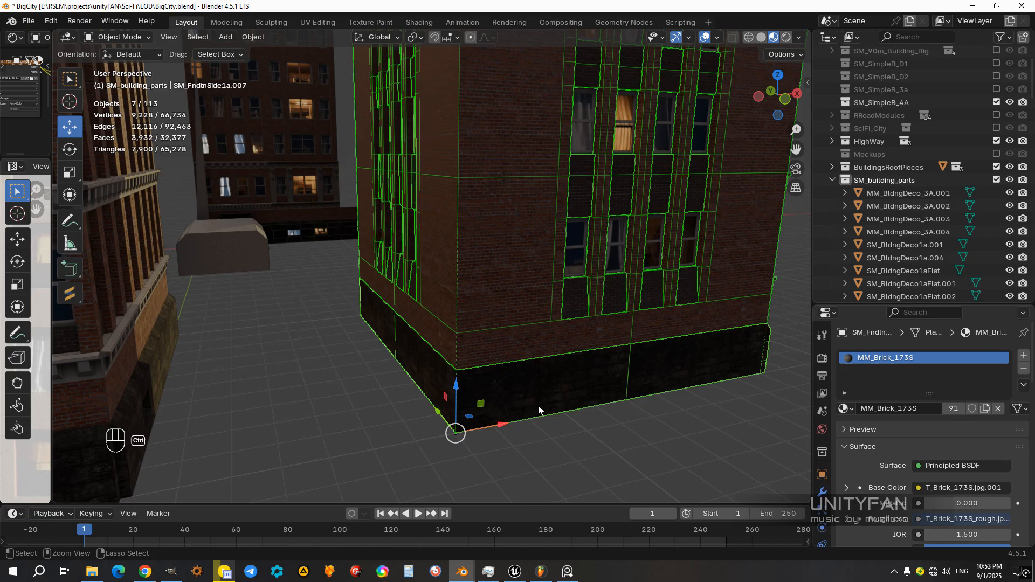
pyautogui.hotkey('ctrl', 'j')
pyautogui.scroll(-5, 537, 408)
pyautogui.click(555, 390)
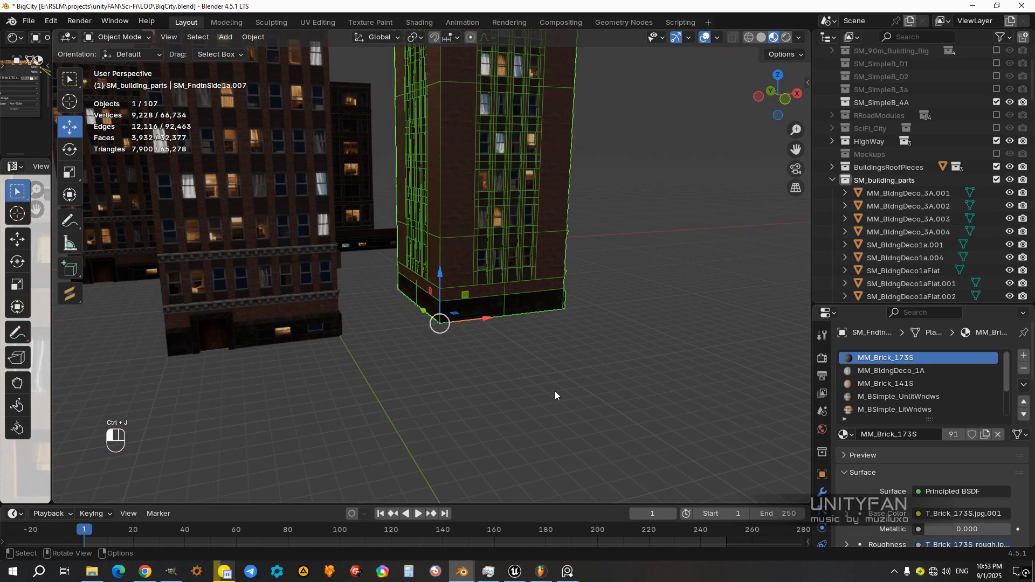
# Step: Move the joined tower aside along the X axis to check for parts left behind, and undo the move
pyautogui.scroll(-2, 554, 390)
pyautogui.moveTo(516, 287); pyautogui.dragTo(390, 351, button='middle')
pyautogui.scroll(6, 407, 347)
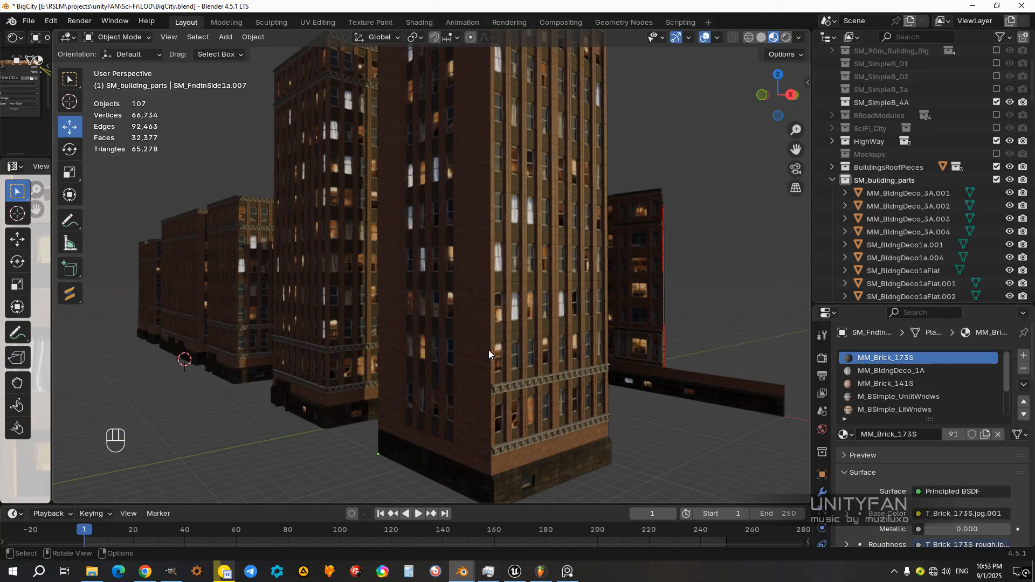
pyautogui.moveTo(502, 342); pyautogui.dragTo(562, 381, button='middle')
pyautogui.click(516, 372)
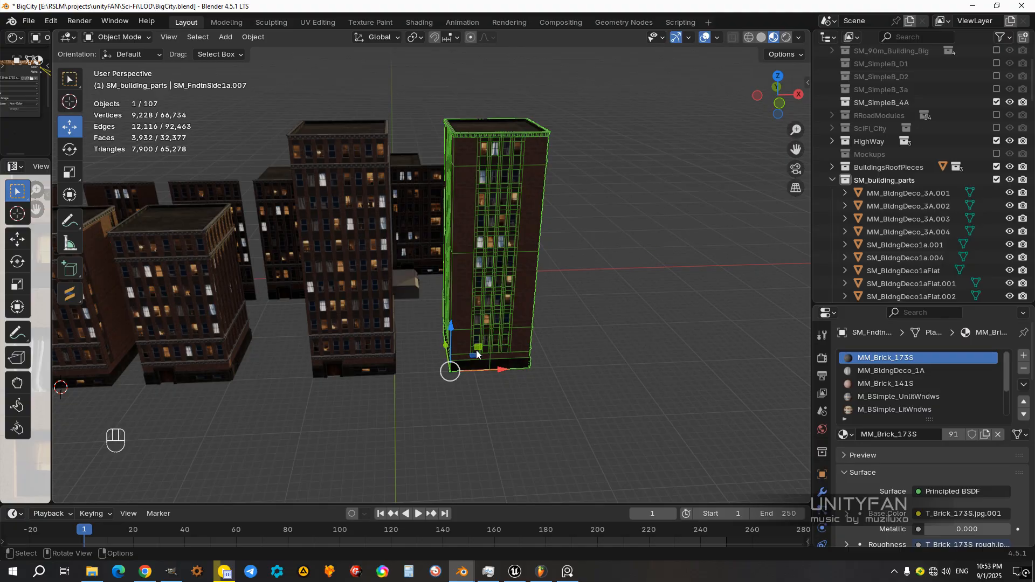
pyautogui.moveTo(477, 351); pyautogui.dragTo(486, 379, button='middle')
pyautogui.keyDown('ctrl'); pyautogui.moveTo(500, 368); pyautogui.dragTo(577, 369); pyautogui.keyUp('ctrl')
pyautogui.moveTo(558, 325); pyautogui.dragTo(571, 358, button='middle')
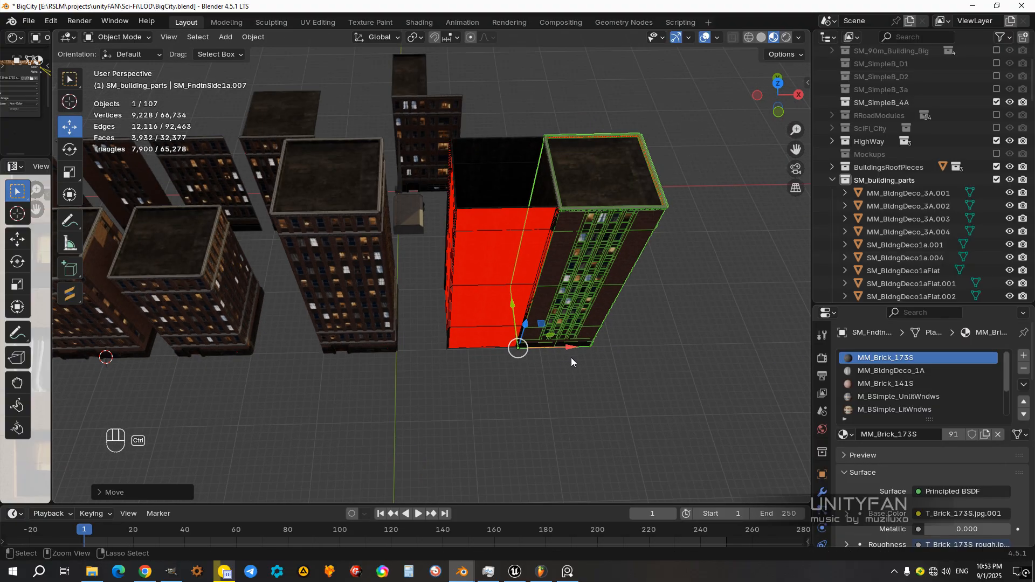
pyautogui.hotkey('ctrl', 'z')
# Step: Switch the viewport to Solid shading, select the left-behind wall part with the tower body as the active object and join them
pyautogui.press('z')
pyautogui.moveTo(552, 299); pyautogui.dragTo(482, 347, button='middle')
pyautogui.moveTo(441, 253); pyautogui.dragTo(441, 254)
pyautogui.moveTo(503, 369); pyautogui.dragTo(507, 254, button='middle')
pyautogui.scroll(6, 507, 255)
pyautogui.keyDown('shift'); pyautogui.moveTo(612, 323); pyautogui.dragTo(445, 346, button='middle'); pyautogui.keyUp('shift')
pyautogui.press('z')
pyautogui.click(558, 371)
pyautogui.scroll(1, 557, 371)
pyautogui.scroll(1, 422, 351)
pyautogui.scroll(-1, 445, 346)
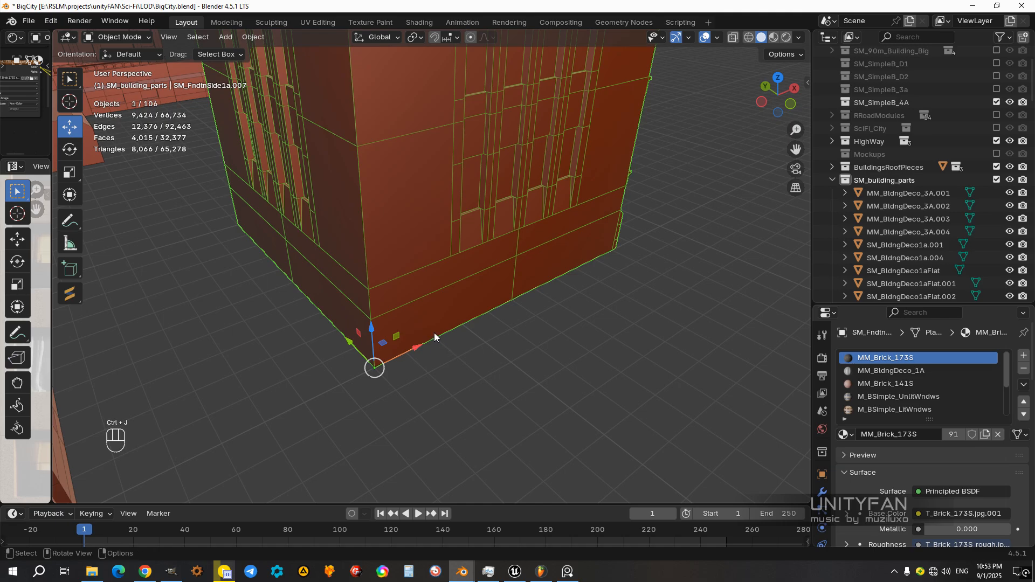
# Step: Shift the rejoined SM_FndtnSide1a tower along the X axis to check that all parts follow, and undo the shift
pyautogui.moveTo(411, 352); pyautogui.dragTo(484, 328, button='middle')
pyautogui.scroll(-1, 486, 327)
pyautogui.scroll(-2, 486, 326)
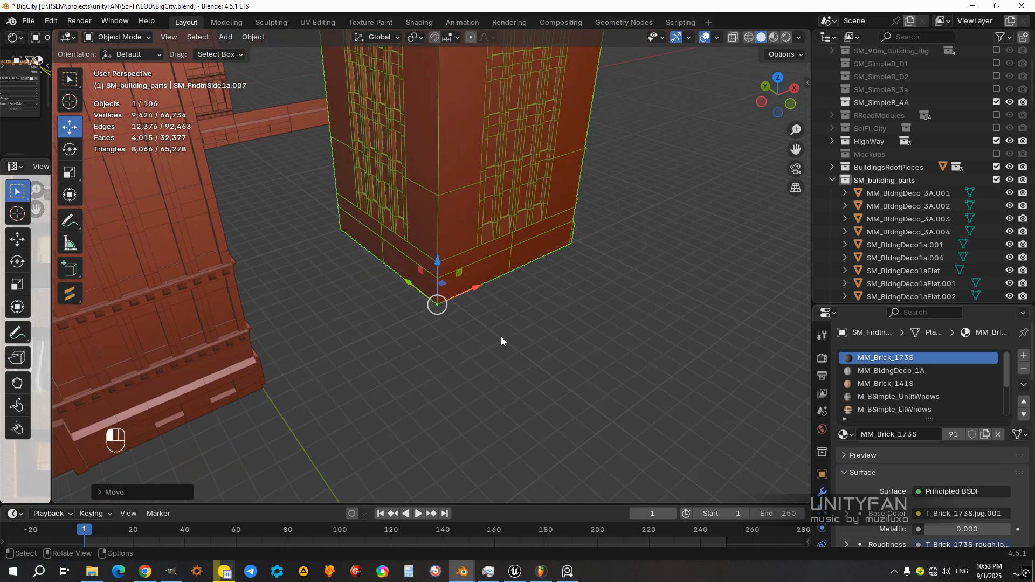
pyautogui.click(500, 334)
pyautogui.hotkey('ctrl', 'z')
pyautogui.hotkey('ctrl', 'z')
pyautogui.moveTo(496, 331); pyautogui.dragTo(496, 381, button='middle')
pyautogui.scroll(-1, 495, 381)
pyautogui.click(319, 389)
pyautogui.moveTo(314, 392); pyautogui.dragTo(397, 396)
pyautogui.hotkey('ctrl', 'z')
pyautogui.scroll(-3, 475, 374)
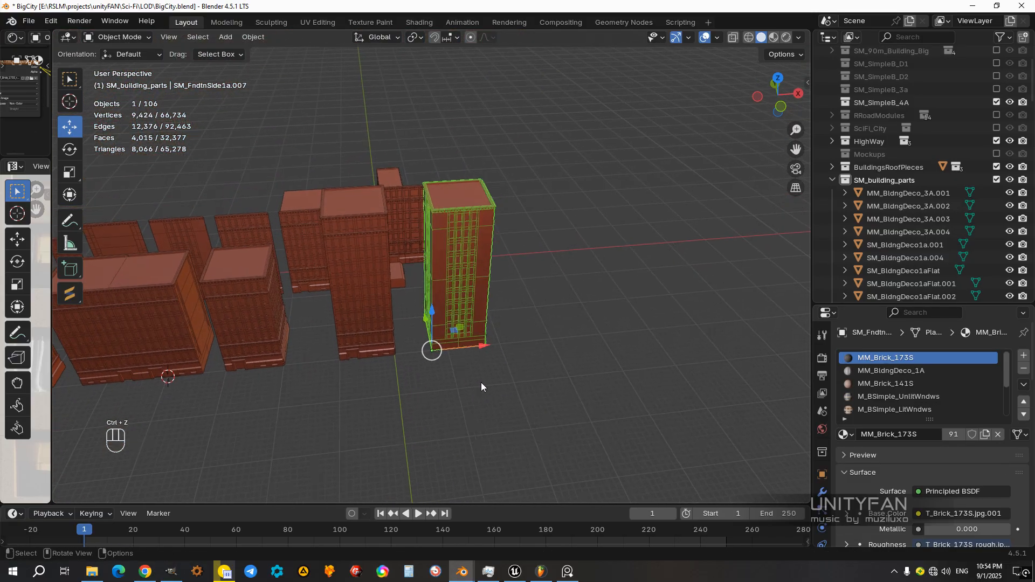
# Step: Switch to Material Preview, duplicate the SM_Fndtn1d_entrance tower and move the copy along X into the gap beside the narrow-window tower
pyautogui.scroll(2, 497, 350)
pyautogui.press('z')
pyautogui.moveTo(486, 381); pyautogui.dragTo(653, 381)
pyautogui.click(350, 353)
pyautogui.scroll(-3, 415, 362)
pyautogui.moveTo(415, 363); pyautogui.dragTo(392, 316, button='middle')
pyautogui.scroll(2, 423, 357)
pyautogui.scroll(2, 393, 316)
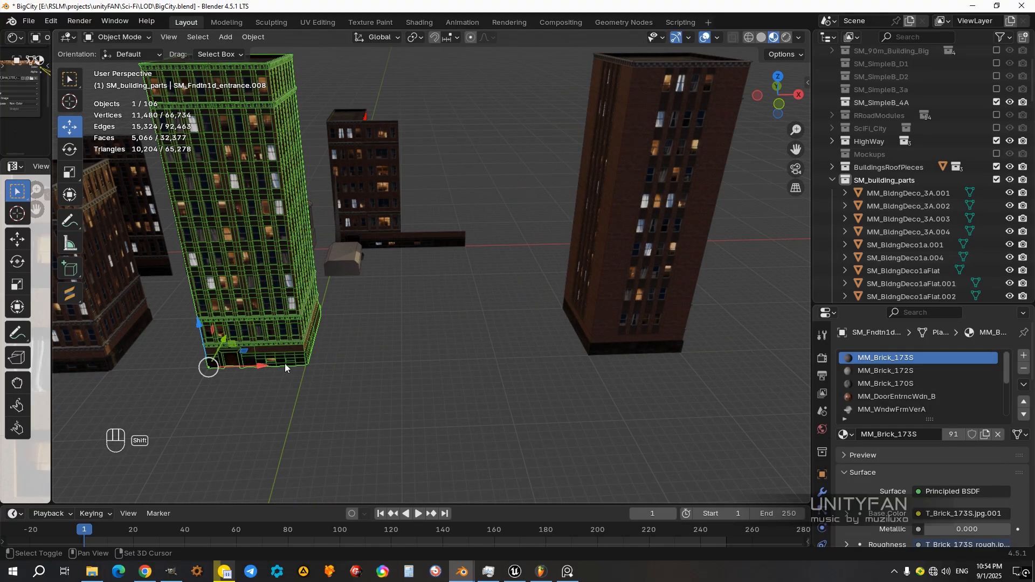
pyautogui.hotkey('shift', 'd')
pyautogui.rightClick(317, 358)
pyautogui.moveTo(260, 367); pyautogui.dragTo(459, 373)
pyautogui.moveTo(470, 289); pyautogui.dragTo(445, 307, button='middle')
# Step: In front wireframe view, box-select the duplicate tower's top storey with both cornices and separate the selection into a new object
pyautogui.scroll(4, 517, 292)
pyautogui.press('KP_3')
pyautogui.press('KP_1')
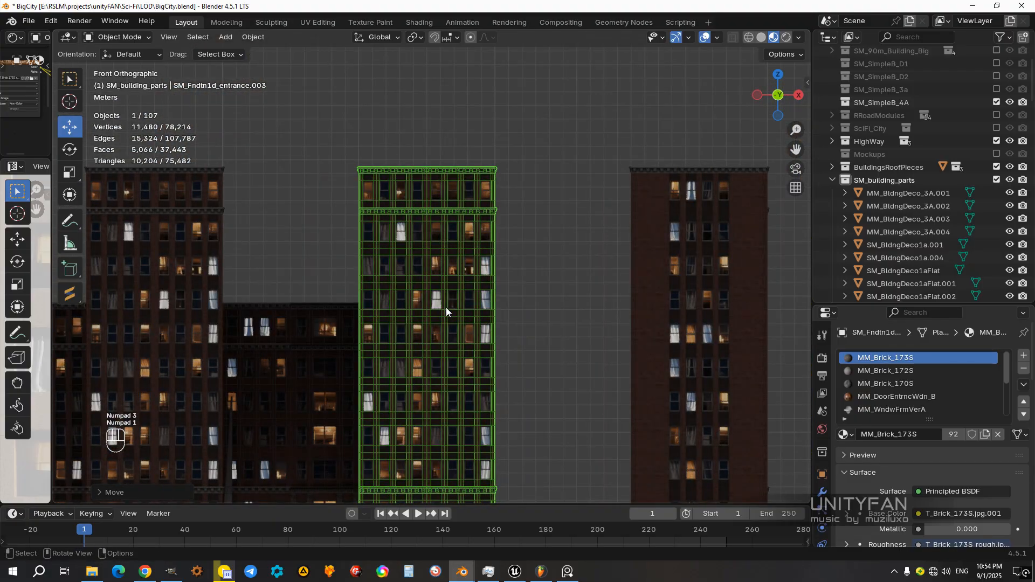
pyautogui.scroll(1, 445, 307)
pyautogui.press('Tab')
pyautogui.hotkey('shift', 'z')
pyautogui.keyDown('shift'); pyautogui.moveTo(446, 171); pyautogui.dragTo(470, 249, button='middle'); pyautogui.keyUp('shift')
pyautogui.scroll(2, 485, 261)
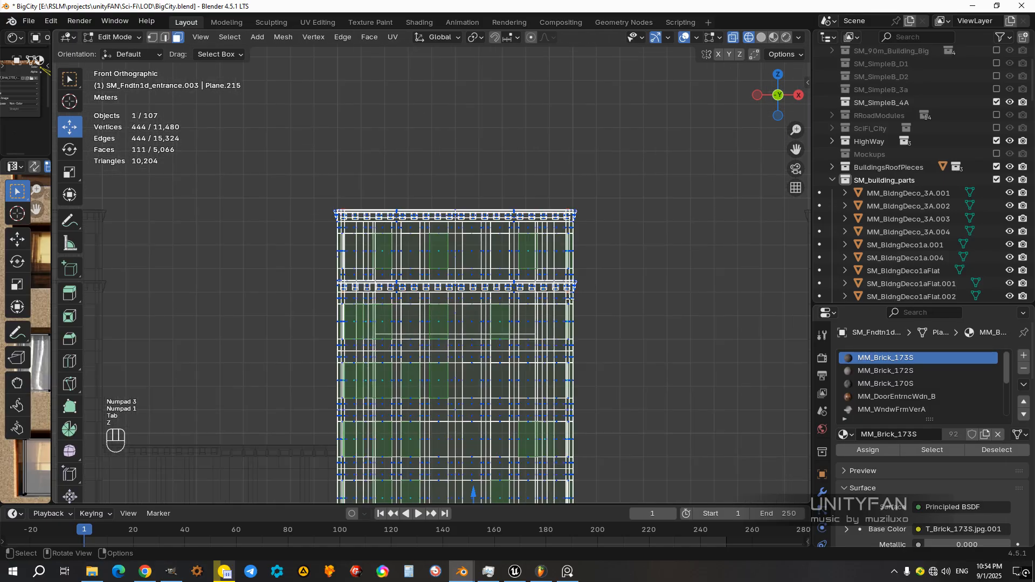
pyautogui.moveTo(592, 289); pyautogui.dragTo(299, 182)
pyautogui.moveTo(409, 281); pyautogui.dragTo(446, 253, button='middle')
pyautogui.press('p')
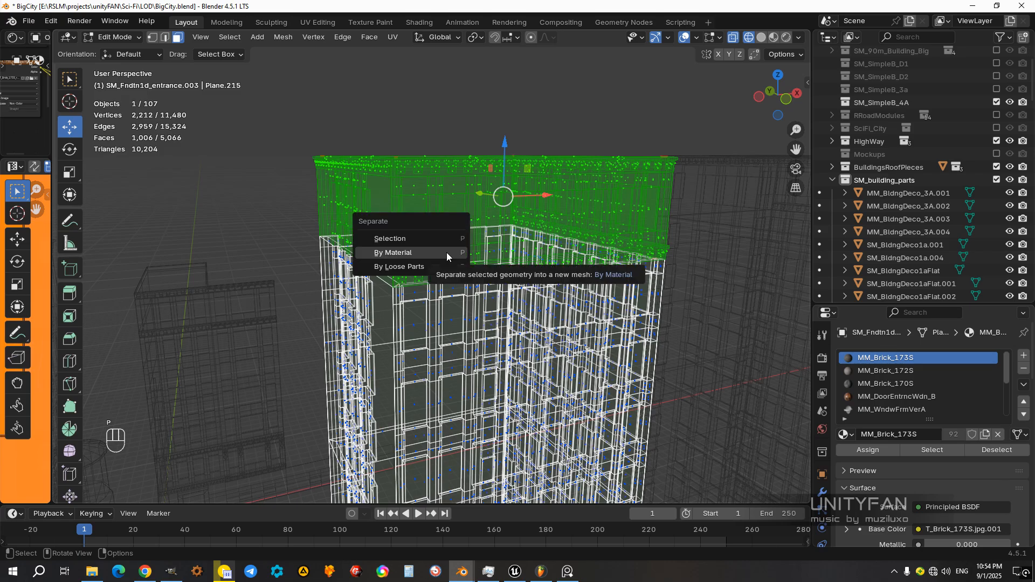
pyautogui.click(399, 239)
# Step: Snap the 3D cursor to the separated crown's lower front corner and set the crown's origin to the cursor
pyautogui.scroll(-3, 404, 251)
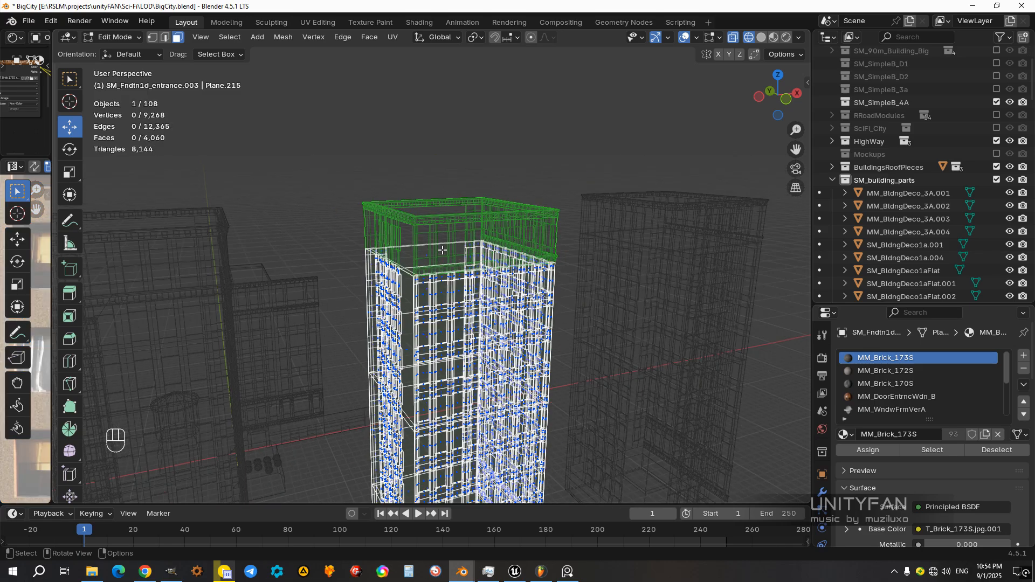
pyautogui.press('Tab')
pyautogui.click(411, 261)
pyautogui.scroll(2, 411, 261)
pyautogui.moveTo(411, 261); pyautogui.dragTo(458, 292, button='middle')
pyautogui.press('z')
pyautogui.moveTo(539, 304); pyautogui.dragTo(418, 293, button='middle')
pyautogui.scroll(5, 451, 294)
pyautogui.press('Tab')
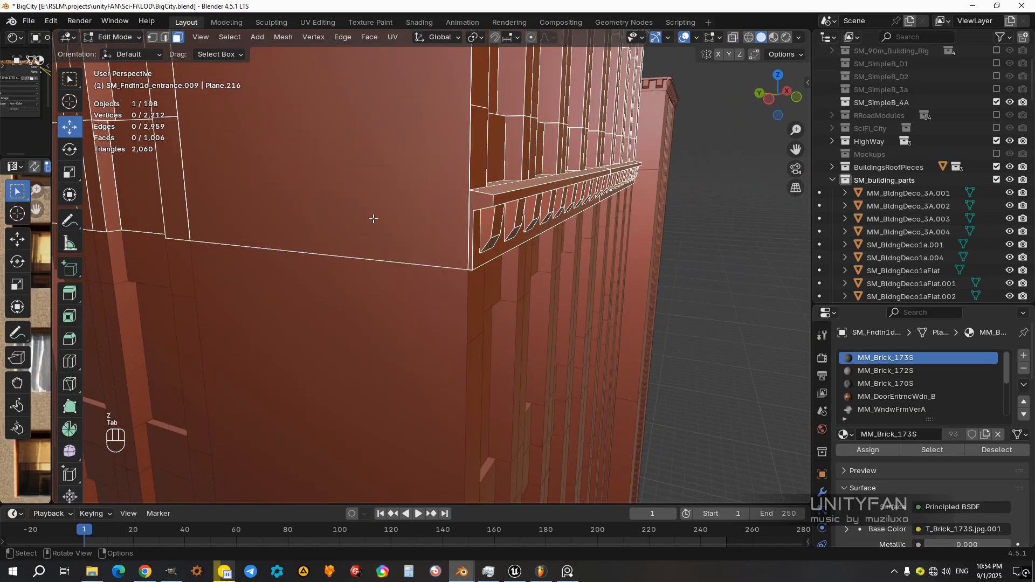
pyautogui.hotkey('shift', 's')
pyautogui.click(482, 361)
pyautogui.press('Tab')
pyautogui.click(257, 37)
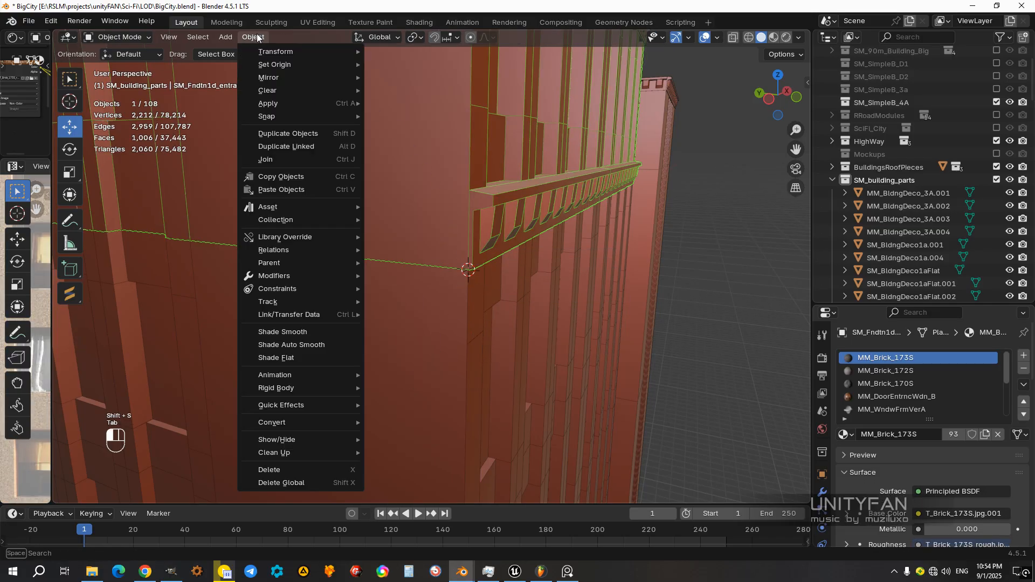
pyautogui.moveTo(280, 63)
pyautogui.click(400, 94)
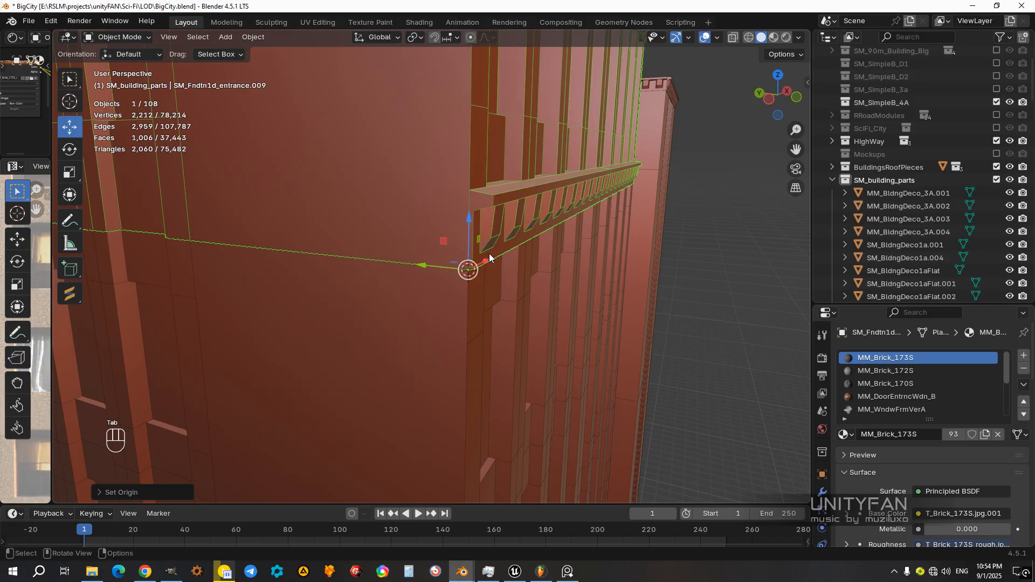
# Step: Box-select the tower body's floors between the crown and the lower cornice in wireframe, and separate them into a new object
pyautogui.scroll(-9, 482, 256)
pyautogui.moveTo(453, 205); pyautogui.dragTo(422, 241, button='middle')
pyautogui.scroll(1, 436, 239)
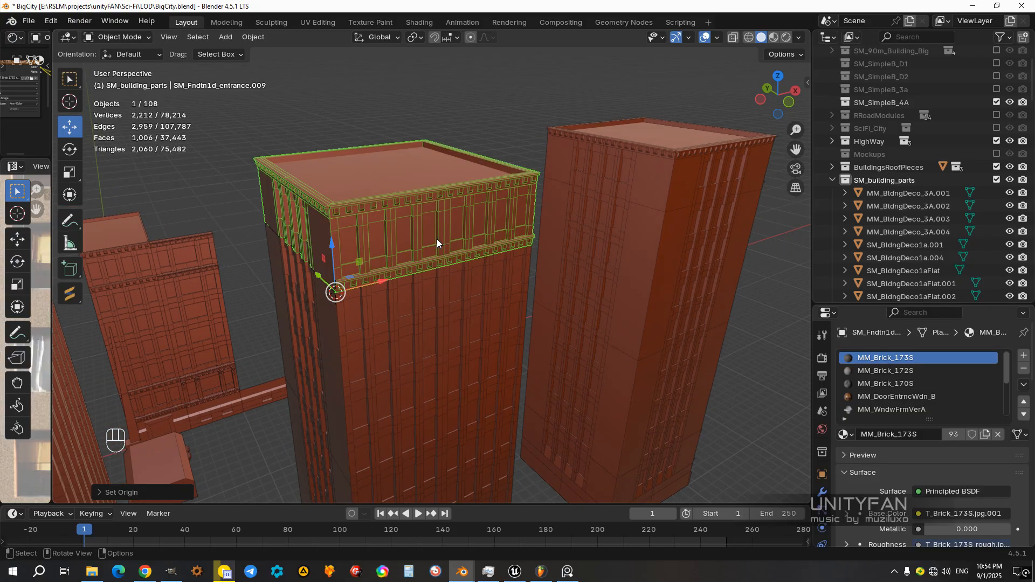
pyautogui.scroll(-3, 437, 239)
pyautogui.press('KP_3')
pyautogui.press('KP_1')
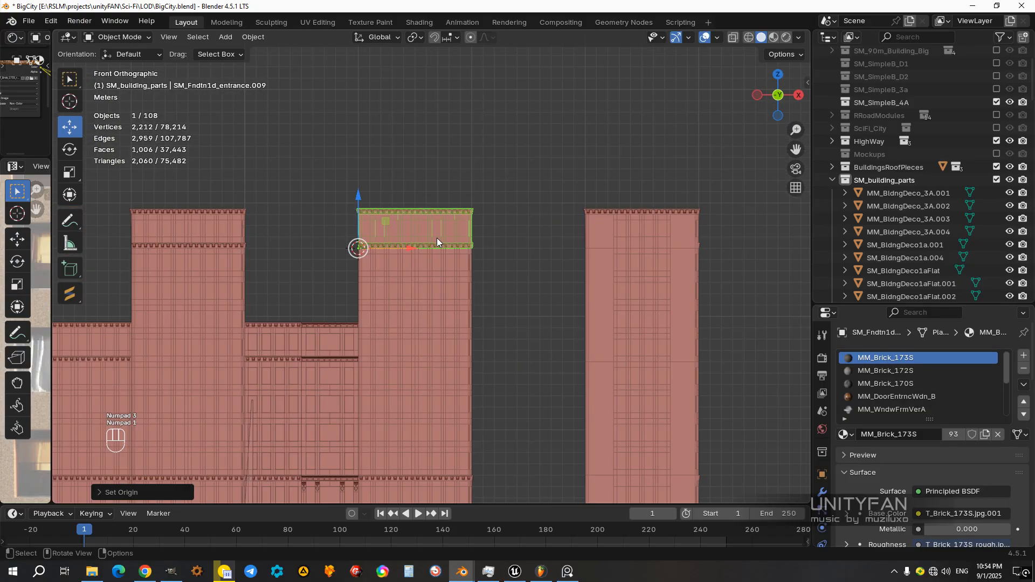
pyautogui.keyDown('shift'); pyautogui.moveTo(437, 238); pyautogui.dragTo(464, 182, button='middle'); pyautogui.keyUp('shift')
pyautogui.click(454, 235)
pyautogui.press('z')
pyautogui.scroll(-2, 458, 297)
pyautogui.keyDown('shift'); pyautogui.moveTo(465, 302); pyautogui.dragTo(466, 300, button='middle'); pyautogui.keyUp('shift')
pyautogui.scroll(2, 490, 305)
pyautogui.press('Tab')
pyautogui.scroll(2, 509, 319)
pyautogui.click(178, 37)
pyautogui.scroll(-2, 520, 294)
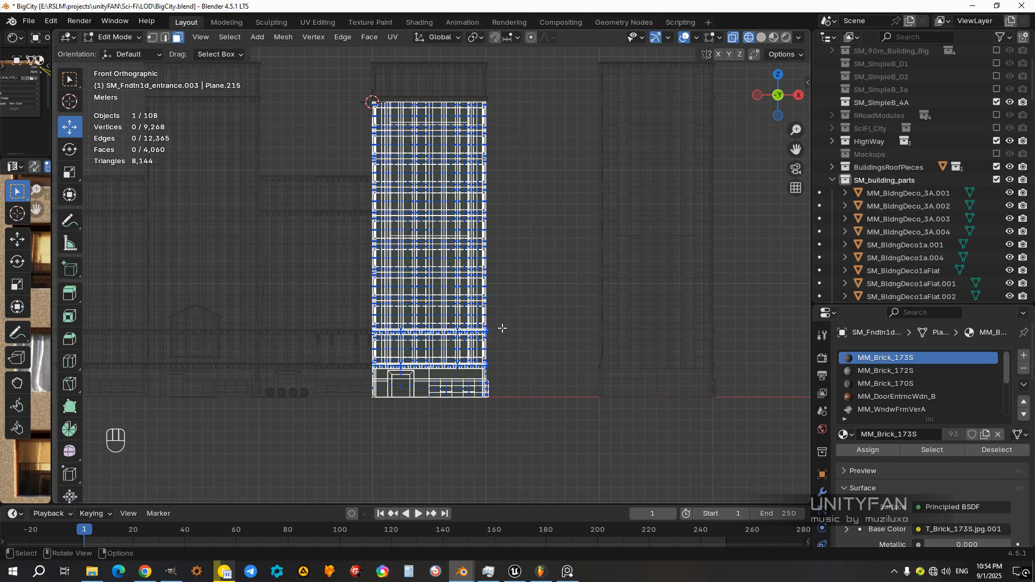
pyautogui.moveTo(366, 213); pyautogui.dragTo(304, 81)
pyautogui.moveTo(394, 253)
pyautogui.mouseDown(button='middle')
pyautogui.moveTo(474, 302)
pyautogui.moveTo(507, 345)
pyautogui.mouseUp(button='middle')
pyautogui.keyDown('shift'); pyautogui.moveTo(507, 361); pyautogui.dragTo(531, 277, button='middle'); pyautogui.keyUp('shift')
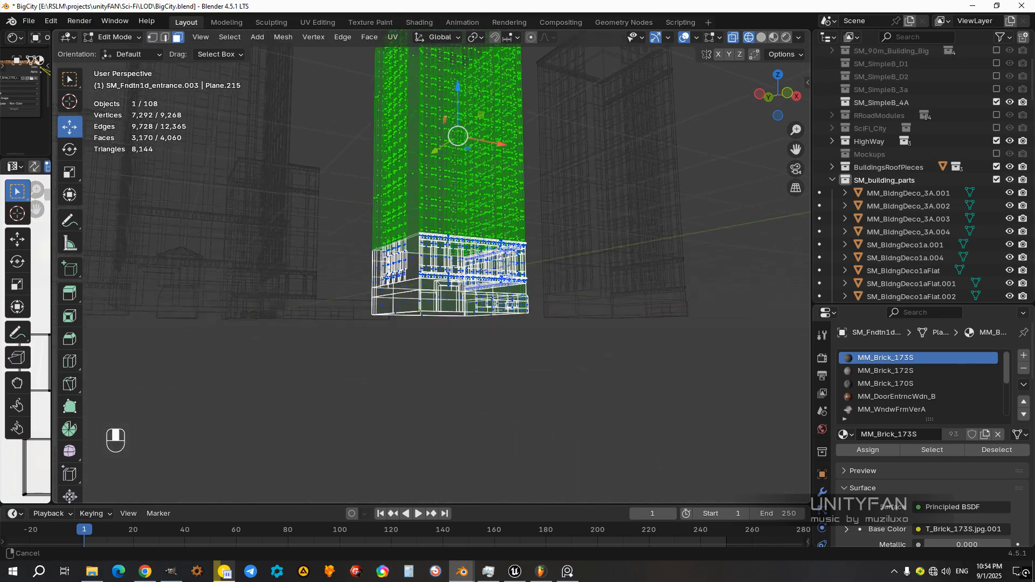
pyautogui.scroll(2, 532, 276)
pyautogui.press('z')
pyautogui.click(584, 285)
pyautogui.scroll(5, 543, 323)
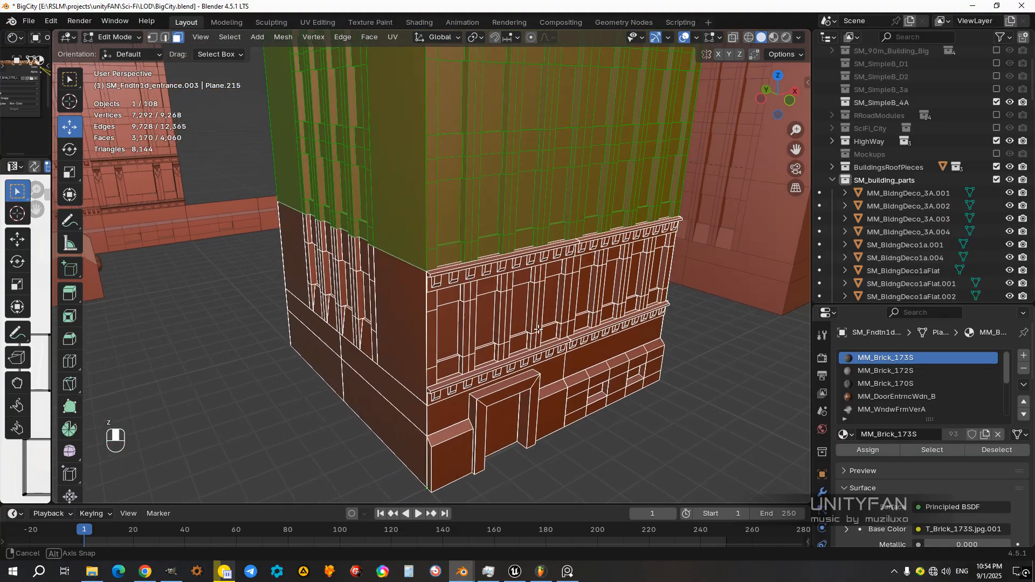
pyautogui.press('z')
pyautogui.click(513, 365)
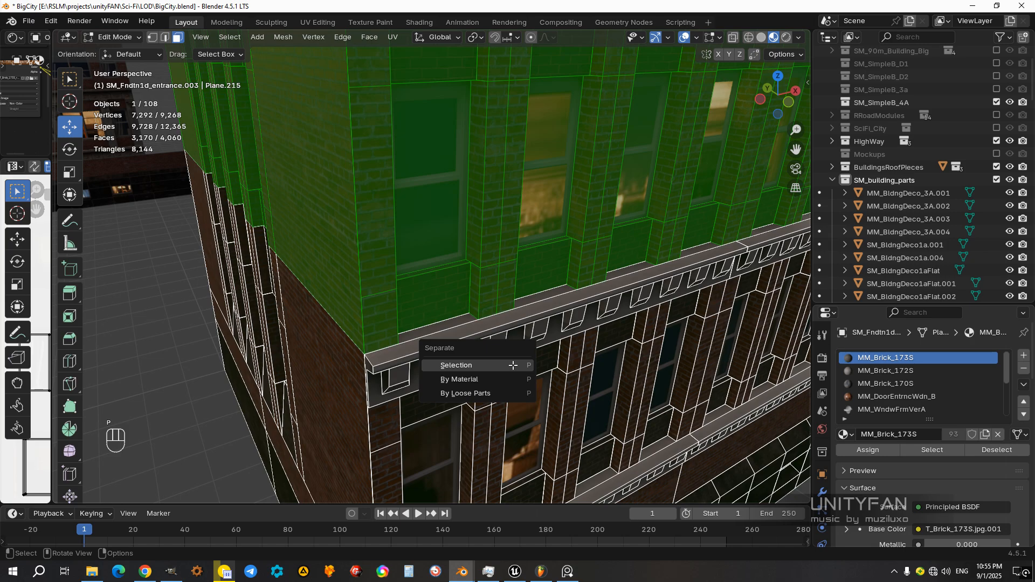
pyautogui.click(513, 365)
# Step: In edge select mode, box-select the ground-level edges of the separated middle section's overlong wall faces
pyautogui.press('Tab')
pyautogui.click(387, 306)
pyautogui.scroll(-11, 388, 307)
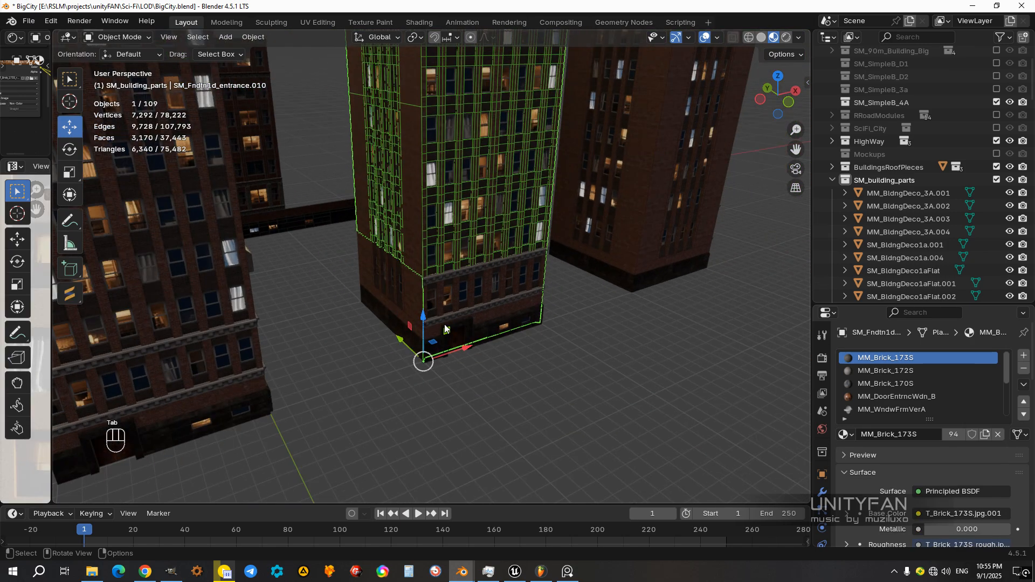
pyautogui.scroll(9, 418, 310)
pyautogui.moveTo(407, 312); pyautogui.dragTo(416, 276, button='middle')
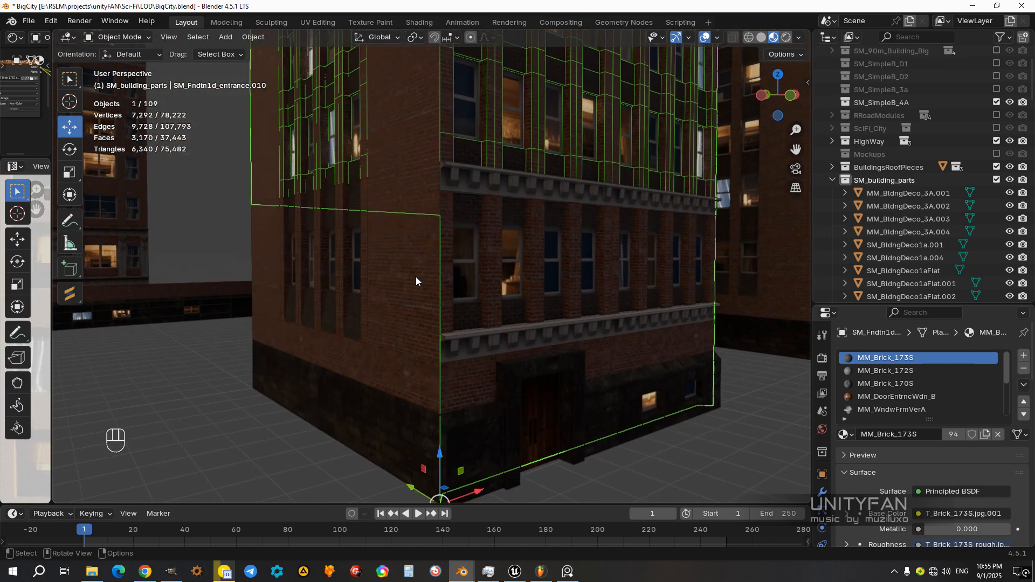
pyautogui.press('Tab')
pyautogui.press('z')
pyautogui.click(331, 289)
pyautogui.moveTo(332, 290); pyautogui.dragTo(369, 309, button='middle')
pyautogui.click(166, 44)
pyautogui.keyDown('shift'); pyautogui.moveTo(450, 308); pyautogui.dragTo(472, 317, button='middle'); pyautogui.keyUp('shift')
pyautogui.moveTo(594, 397); pyautogui.dragTo(280, 310)
pyautogui.moveTo(458, 353)
pyautogui.mouseDown(button='middle')
pyautogui.moveTo(368, 362)
pyautogui.moveTo(312, 351)
pyautogui.moveTo(418, 377)
pyautogui.moveTo(431, 345)
pyautogui.moveTo(455, 349)
pyautogui.mouseUp(button='middle')
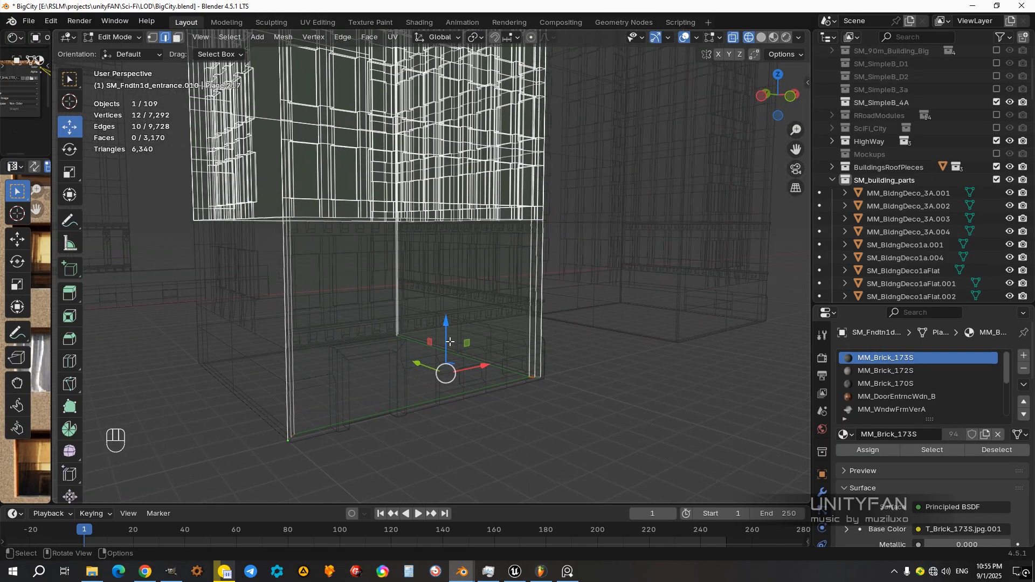
pyautogui.moveTo(448, 332); pyautogui.dragTo(457, 300)
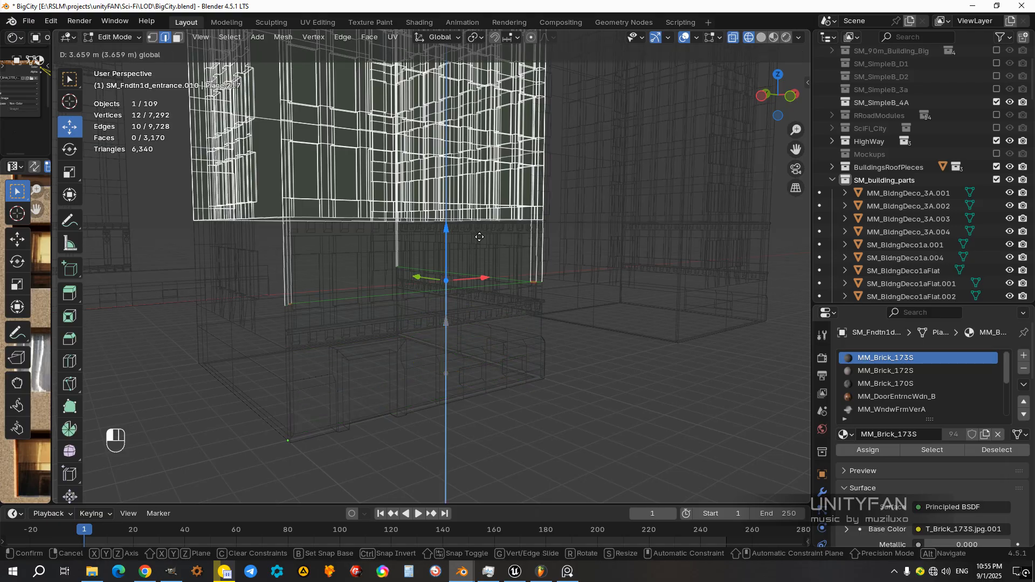
pyautogui.moveTo(482, 220); pyautogui.dragTo(482, 221)
pyautogui.hotkey('ctrl', 'z')
# Step: Set the snap target to Edge and raise the selected edges along Z to the middle section's lower boundary
pyautogui.click(518, 37)
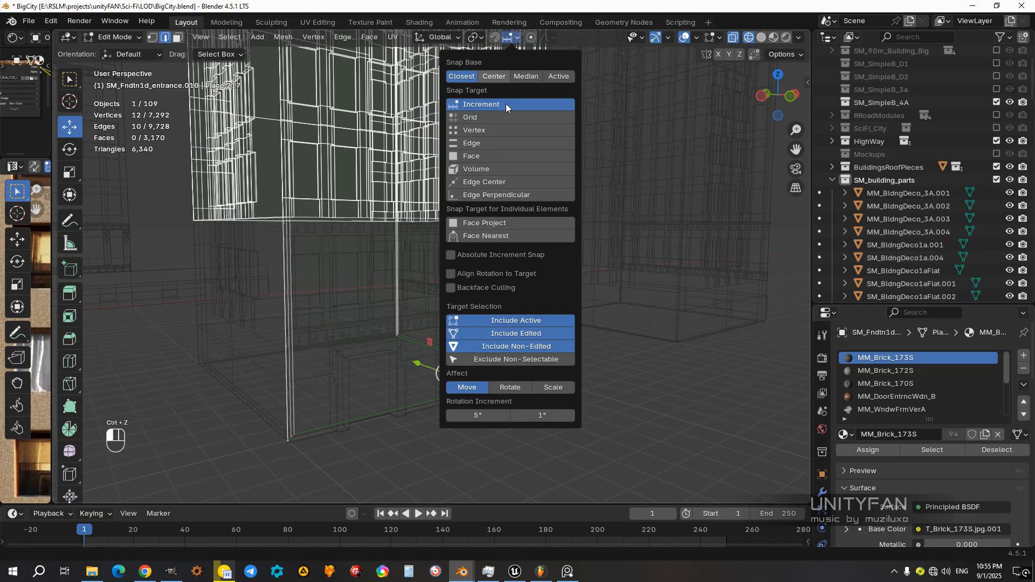
pyautogui.click(462, 148)
pyautogui.keyDown('shift'); pyautogui.moveTo(377, 243); pyautogui.dragTo(410, 271, button='middle'); pyautogui.keyUp('shift')
pyautogui.moveTo(480, 350); pyautogui.dragTo(406, 294)
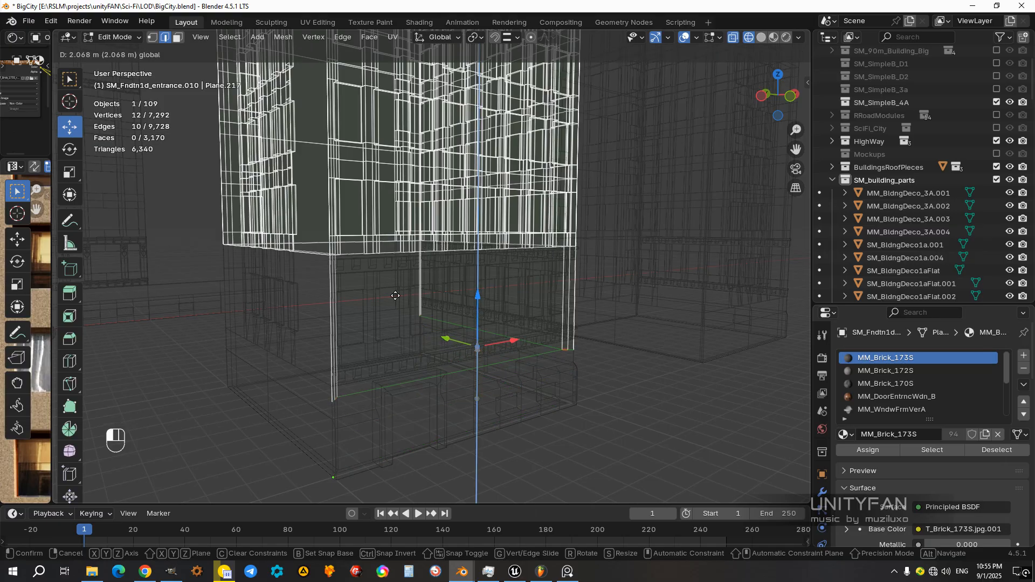
pyautogui.keyDown('ctrl'); pyautogui.moveTo(341, 256); pyautogui.dragTo(342, 256); pyautogui.keyUp('ctrl')
pyautogui.keyDown('shift'); pyautogui.moveTo(456, 296); pyautogui.dragTo(440, 266, button='middle'); pyautogui.keyUp('shift')
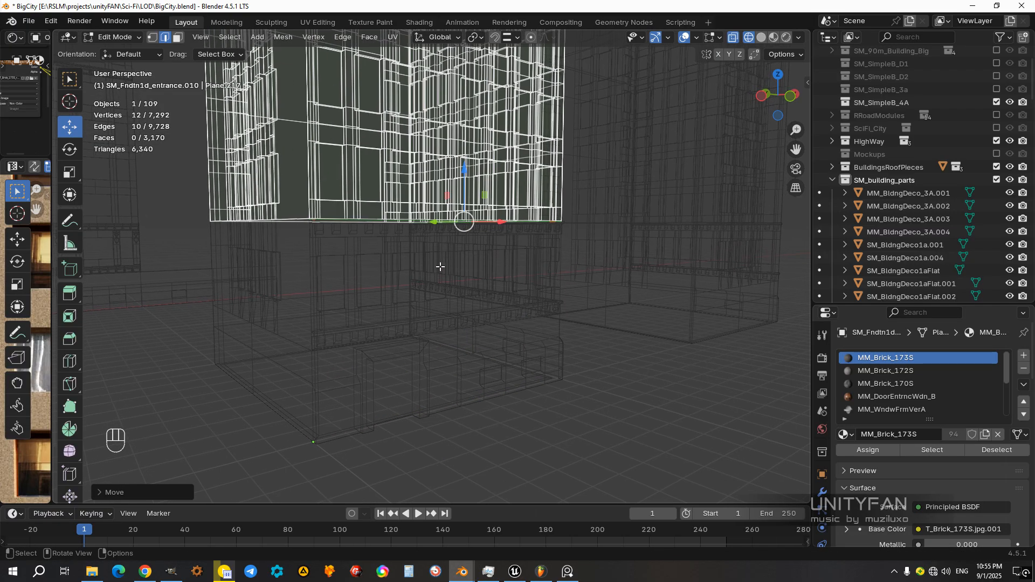
# Step: Extrude the raised edges in place and move the new edges down along Z to ground level
pyautogui.press('e')
pyautogui.rightClick(452, 328)
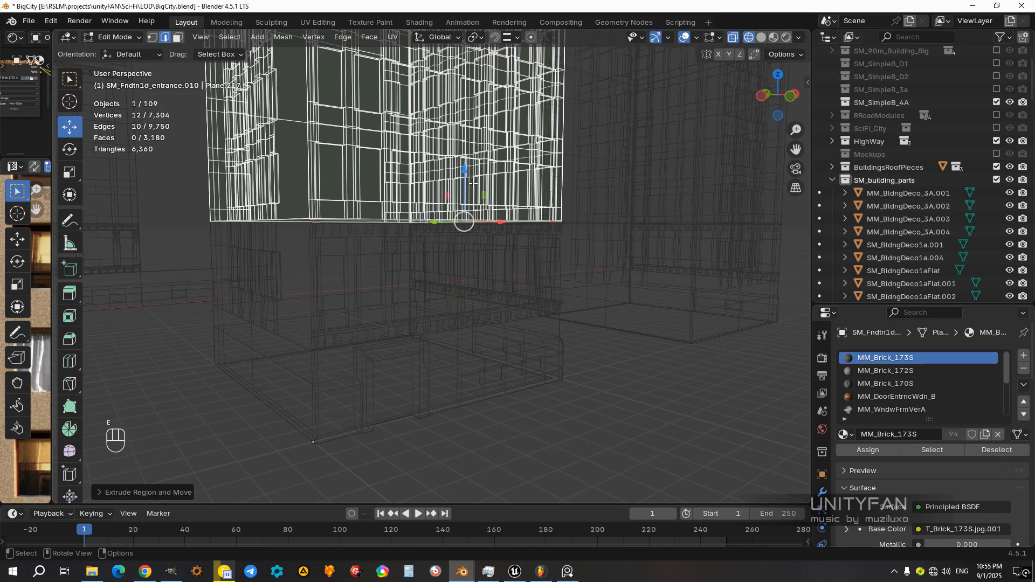
pyautogui.moveTo(472, 183); pyautogui.dragTo(434, 284)
pyautogui.keyDown('ctrl'); pyautogui.click(327, 441); pyautogui.keyUp('ctrl')
pyautogui.moveTo(326, 441); pyautogui.dragTo(445, 309, button='middle')
# Step: Separate the extruded wall faces from the middle section and join them to the entrance base object
pyautogui.moveTo(594, 370); pyautogui.dragTo(278, 238)
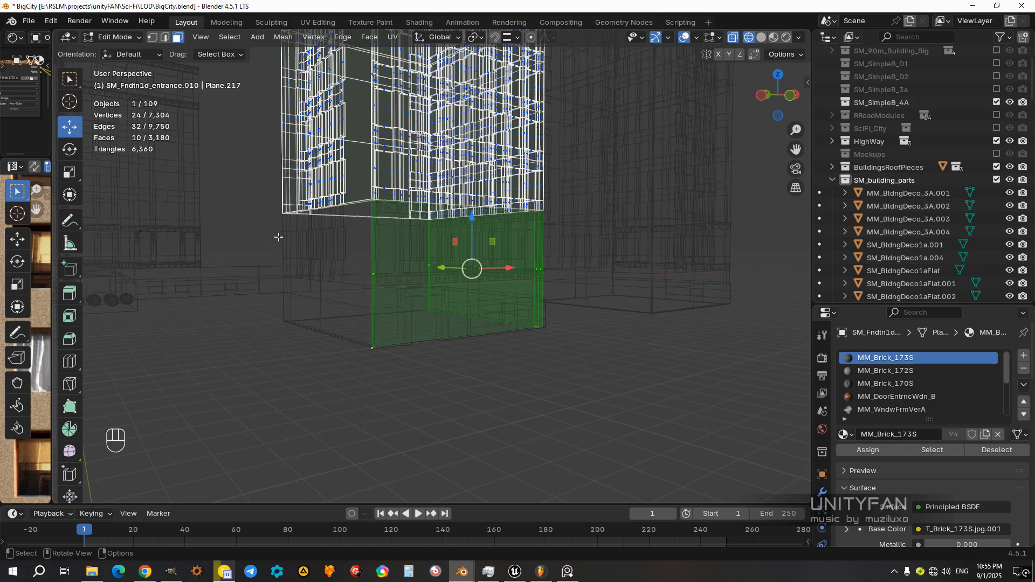
pyautogui.press('p')
pyautogui.click(278, 237)
pyautogui.press('z')
pyautogui.click(474, 338)
pyautogui.keyDown('shift'); pyautogui.moveTo(474, 338); pyautogui.dragTo(442, 334, button='middle'); pyautogui.keyUp('shift')
pyautogui.press('Tab')
pyautogui.click(462, 283)
pyautogui.scroll(-4, 461, 292)
pyautogui.scroll(2, 443, 334)
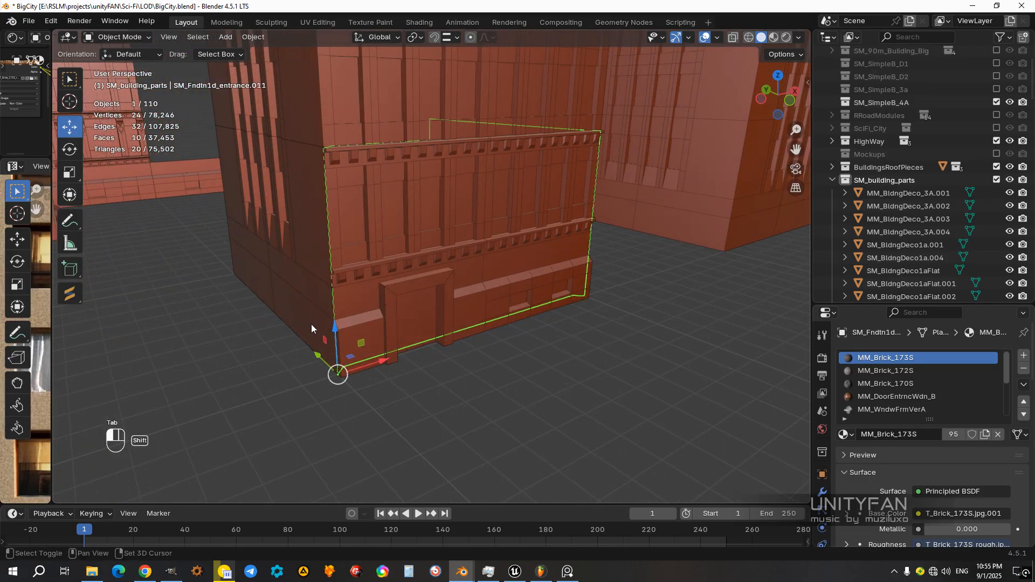
pyautogui.keyDown('shift'); pyautogui.click(326, 337); pyautogui.keyUp('shift')
pyautogui.hotkey('ctrl', 'j')
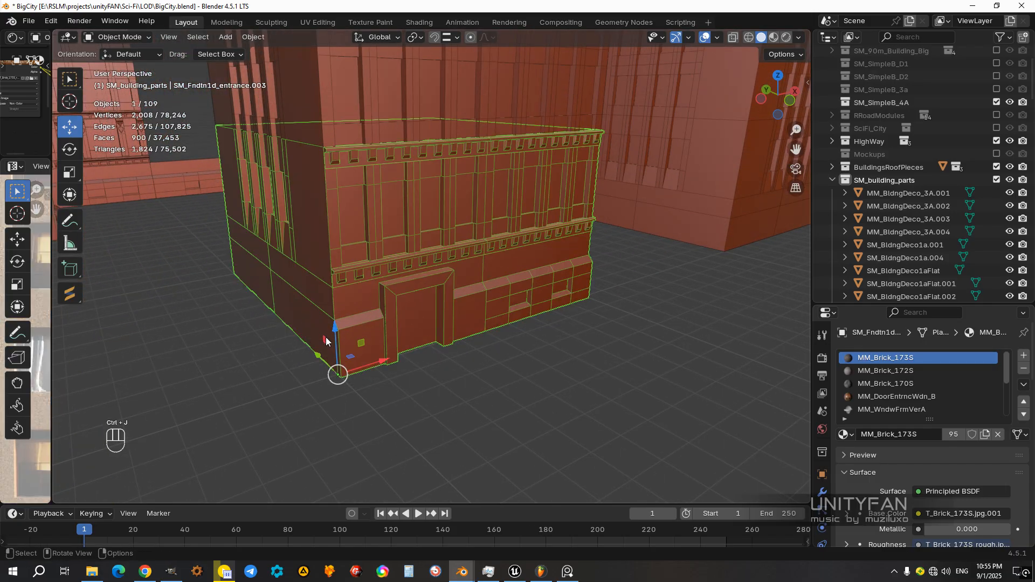
# Step: Set the snap target to Increment and raise the separated crown along Z in front view, well above the tower
pyautogui.scroll(-7, 326, 337)
pyautogui.keyDown('shift'); pyautogui.moveTo(448, 302); pyautogui.dragTo(447, 353, button='middle'); pyautogui.keyUp('shift')
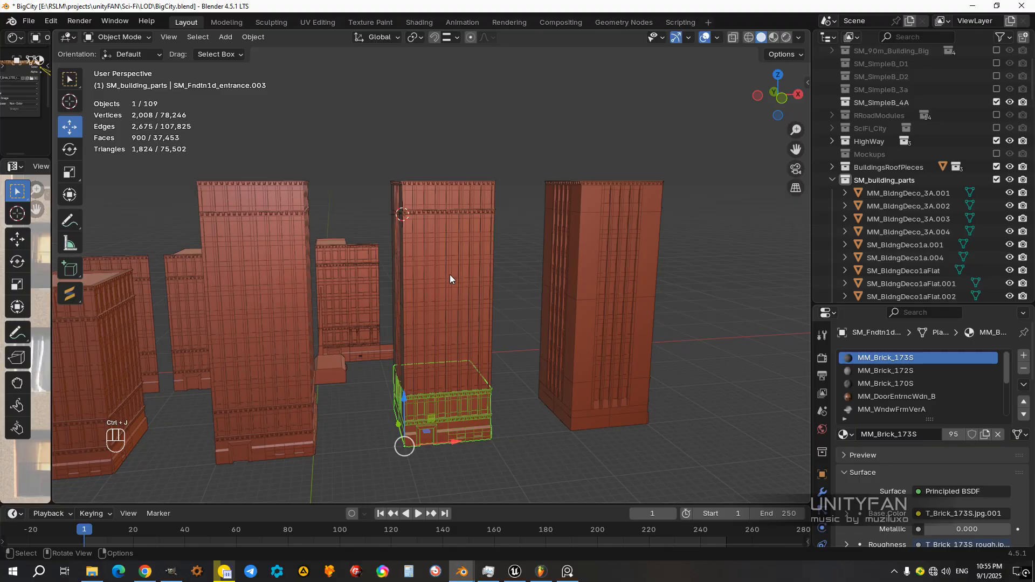
pyautogui.click(432, 216)
pyautogui.press('KP_3')
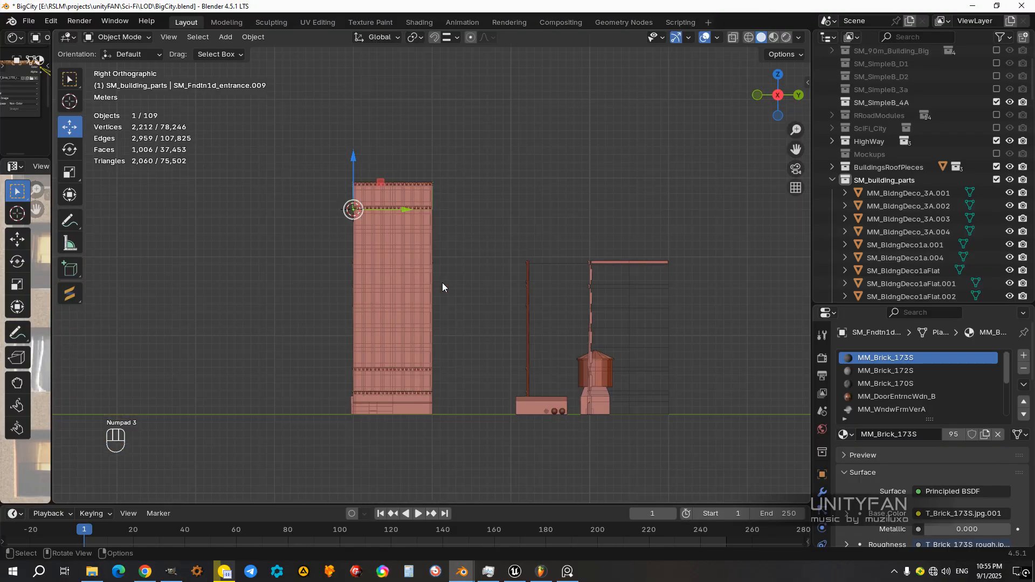
pyautogui.press('KP_1')
pyautogui.press('z')
pyautogui.click(460, 366)
pyautogui.keyDown('shift'); pyautogui.moveTo(458, 307); pyautogui.dragTo(448, 325, button='middle'); pyautogui.keyUp('shift')
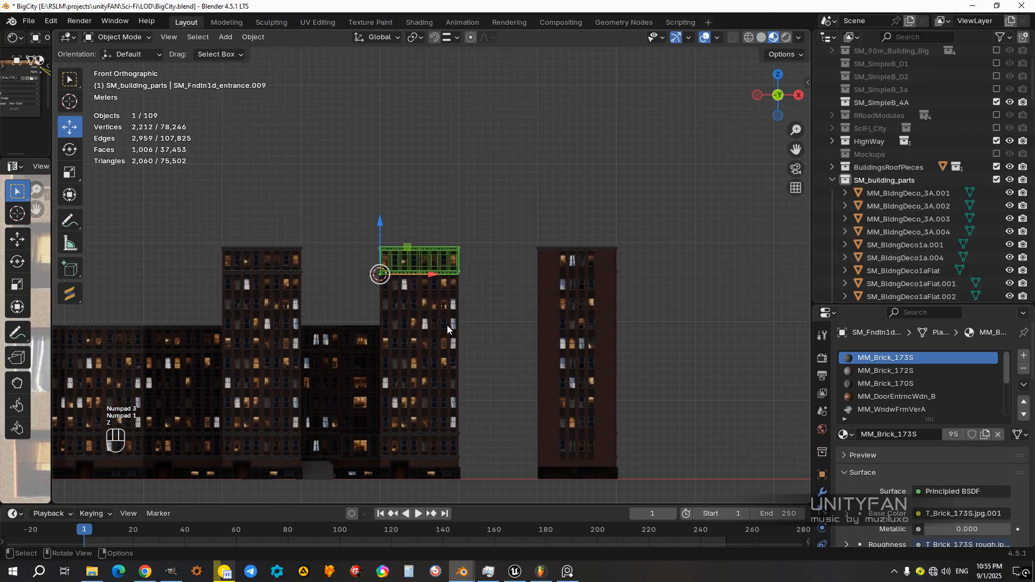
pyautogui.scroll(1, 437, 291)
pyautogui.click(452, 37)
pyautogui.click(438, 102)
pyautogui.scroll(-3, 415, 227)
pyautogui.keyDown('shift'); pyautogui.moveTo(414, 229); pyautogui.dragTo(430, 226, button='middle'); pyautogui.keyUp('shift')
pyautogui.scroll(1, 429, 227)
pyautogui.moveTo(425, 234); pyautogui.dragTo(425, 51)
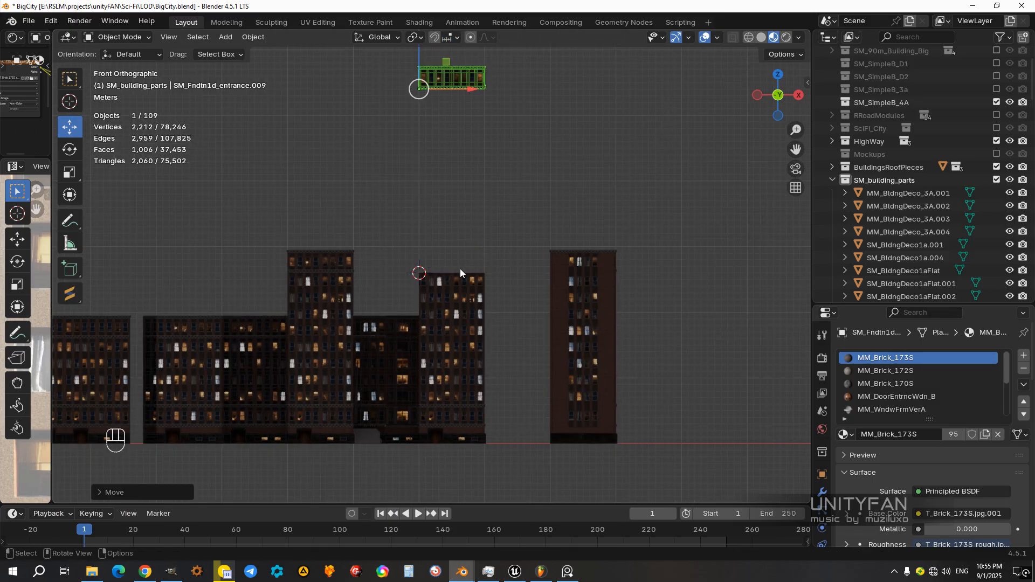
# Step: Duplicate the middle section and stack the copy along Z directly on top of the original
pyautogui.click(429, 310)
pyautogui.hotkey('shift', 'd')
pyautogui.keyDown('ctrl'); pyautogui.moveTo(413, 396); pyautogui.dragTo(430, 268); pyautogui.keyUp('ctrl')
# Step: Duplicate the middle section once more and stack this second copy above the first one
pyautogui.keyDown('shift'); pyautogui.moveTo(466, 225); pyautogui.dragTo(457, 285, button='middle'); pyautogui.keyUp('shift')
pyautogui.keyDown('shift'); pyautogui.moveTo(443, 249); pyautogui.dragTo(441, 308, button='middle'); pyautogui.keyUp('shift')
pyautogui.hotkey('shift', 'd')
pyautogui.rightClick(432, 210)
pyautogui.keyDown('ctrl'); pyautogui.moveTo(409, 380); pyautogui.dragTo(424, 250); pyautogui.keyUp('ctrl')
pyautogui.click(464, 193)
pyautogui.keyDown('shift'); pyautogui.moveTo(447, 172); pyautogui.dragTo(450, 244, button='middle'); pyautogui.keyUp('shift')
# Step: Select the uppermost copy of the middle section and delete it
pyautogui.keyDown('ctrl'); pyautogui.moveTo(411, 226); pyautogui.dragTo(419, 152); pyautogui.keyUp('ctrl')
pyautogui.moveTo(489, 271); pyautogui.dragTo(447, 214, button='middle')
pyautogui.click(441, 209)
pyautogui.scroll(1, 443, 209)
pyautogui.press('x')
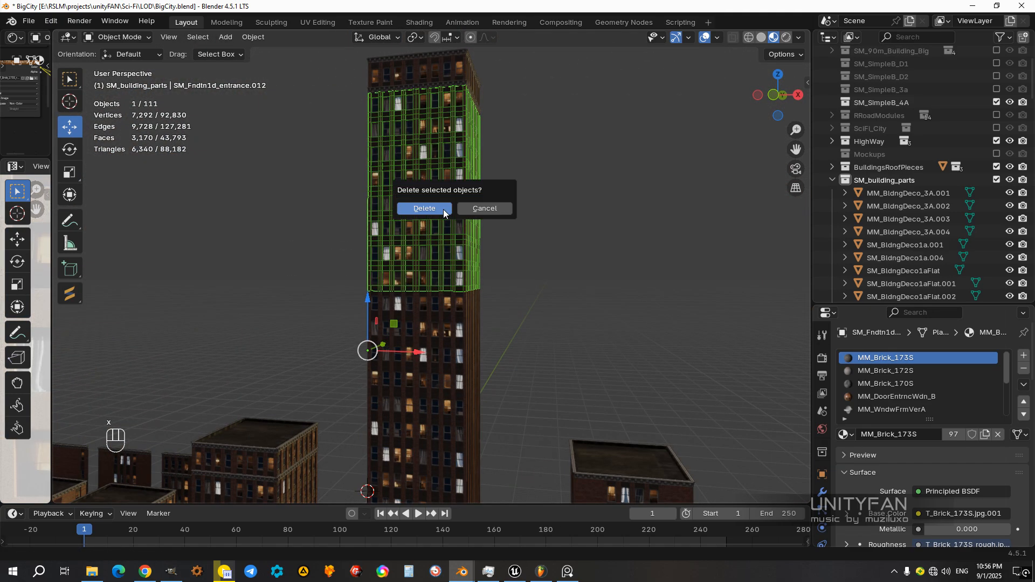
pyautogui.click(443, 210)
# Step: Lower the crown along Z in front view onto the top of the stacked middle section and deselect everything
pyautogui.scroll(-3, 443, 209)
pyautogui.moveTo(520, 203); pyautogui.dragTo(354, 131)
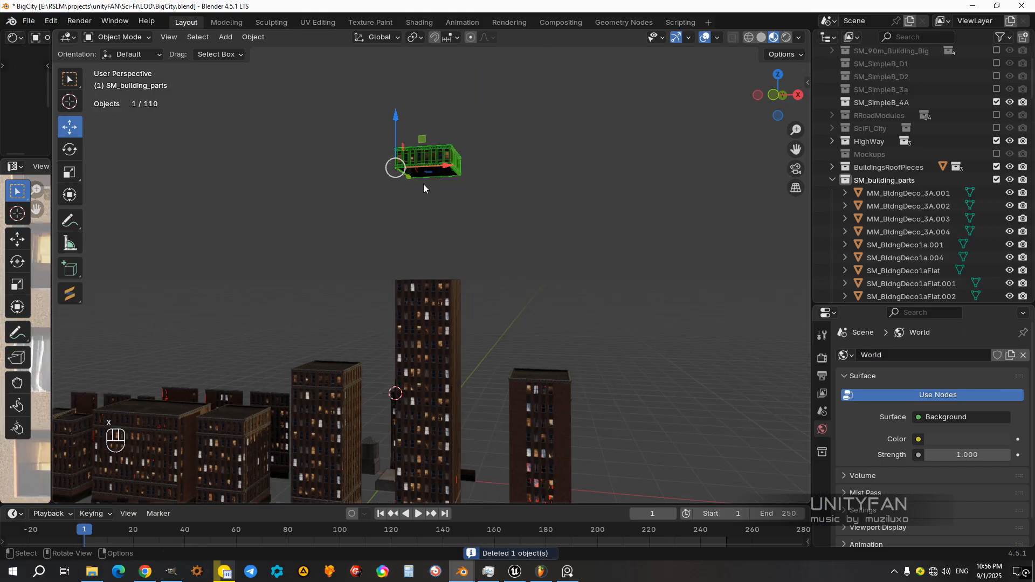
pyautogui.press('KP_3')
pyautogui.press('KP_1')
pyautogui.scroll(4, 422, 184)
pyautogui.keyDown('shift'); pyautogui.moveTo(422, 194); pyautogui.dragTo(436, 306, button='middle'); pyautogui.keyUp('shift')
pyautogui.keyDown('ctrl'); pyautogui.moveTo(382, 117); pyautogui.dragTo(392, 348); pyautogui.keyUp('ctrl')
pyautogui.scroll(-2, 432, 373)
pyautogui.keyDown('shift'); pyautogui.moveTo(497, 467); pyautogui.dragTo(485, 164, button='middle'); pyautogui.keyUp('shift')
pyautogui.click(391, 168)
pyautogui.moveTo(390, 167); pyautogui.dragTo(477, 161, button='middle')
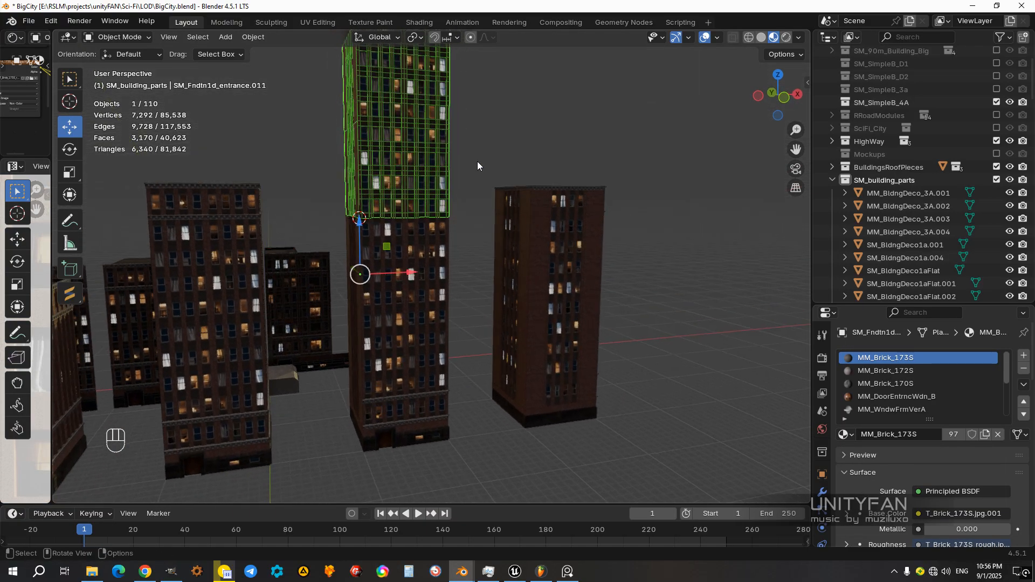
pyautogui.click(450, 215)
pyautogui.moveTo(451, 215); pyautogui.dragTo(467, 280, button='middle')
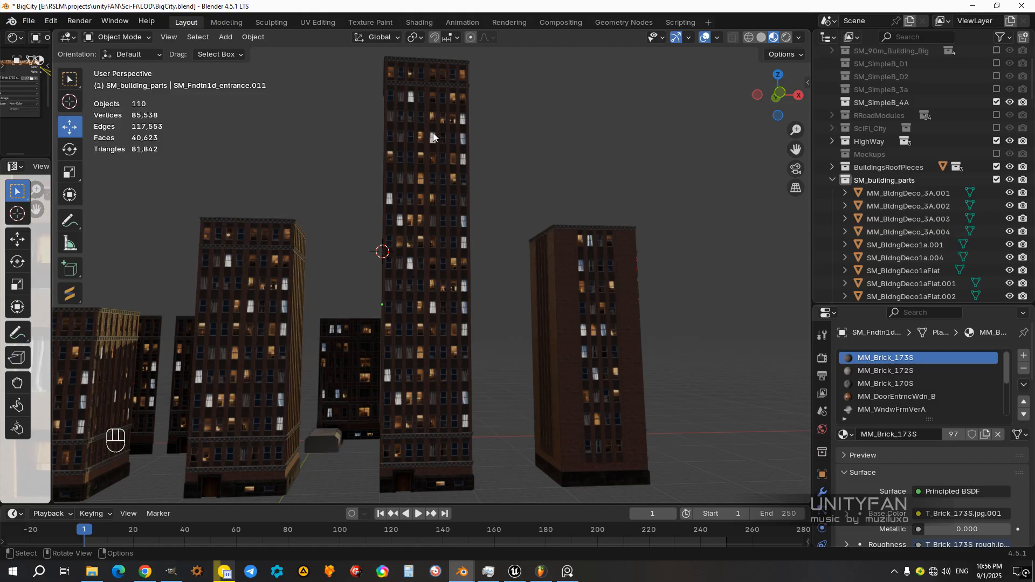
# Step: Inspect the stacked skyscraper's facades and module seams from several sides, up to the crown
pyautogui.moveTo(451, 190); pyautogui.dragTo(330, 203, button='middle')
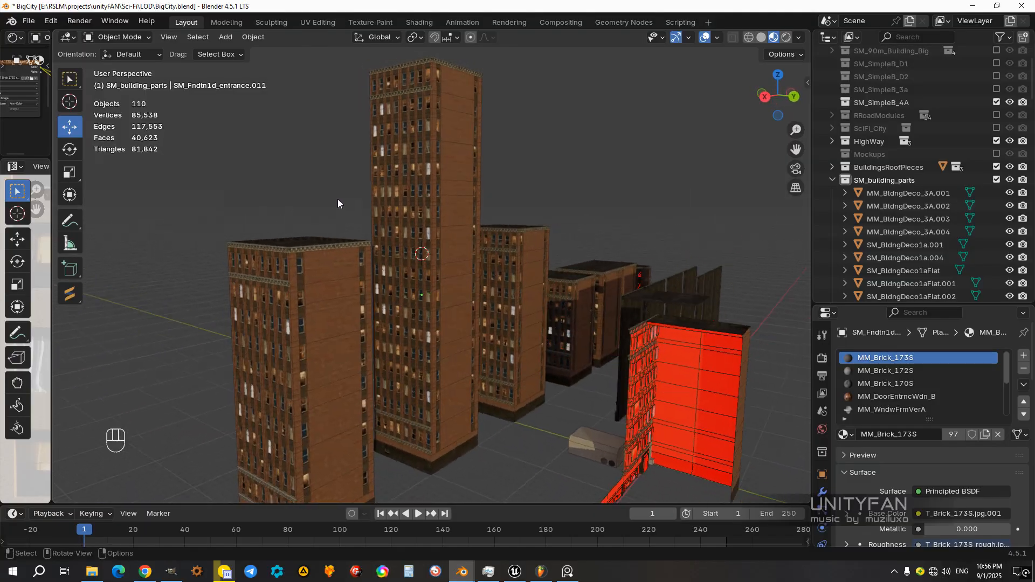
pyautogui.moveTo(397, 329); pyautogui.dragTo(496, 323, button='middle')
pyautogui.scroll(3, 473, 282)
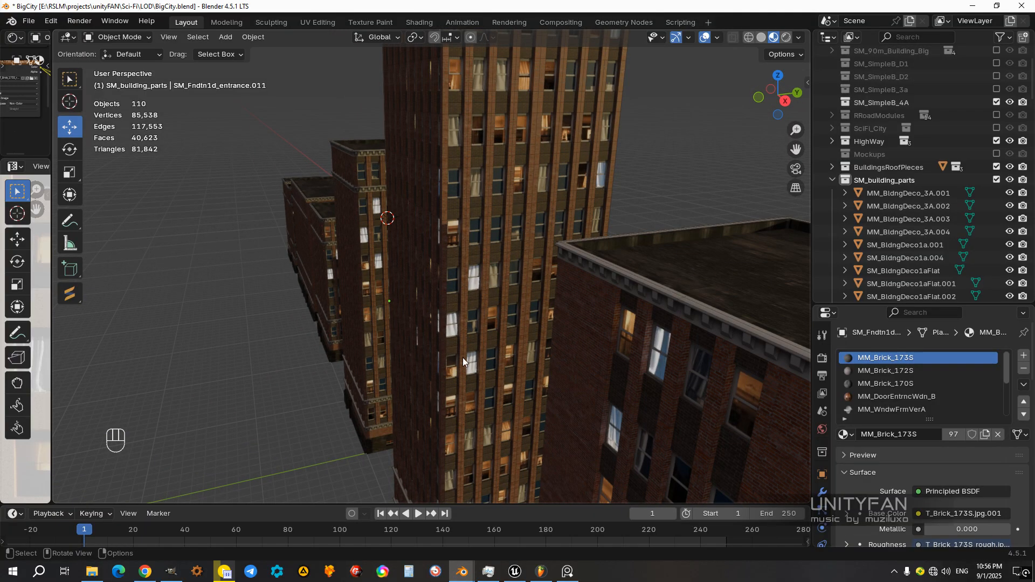
pyautogui.scroll(-3, 467, 286)
pyautogui.keyDown('shift'); pyautogui.moveTo(477, 212); pyautogui.dragTo(460, 351, button='middle'); pyautogui.keyUp('shift')
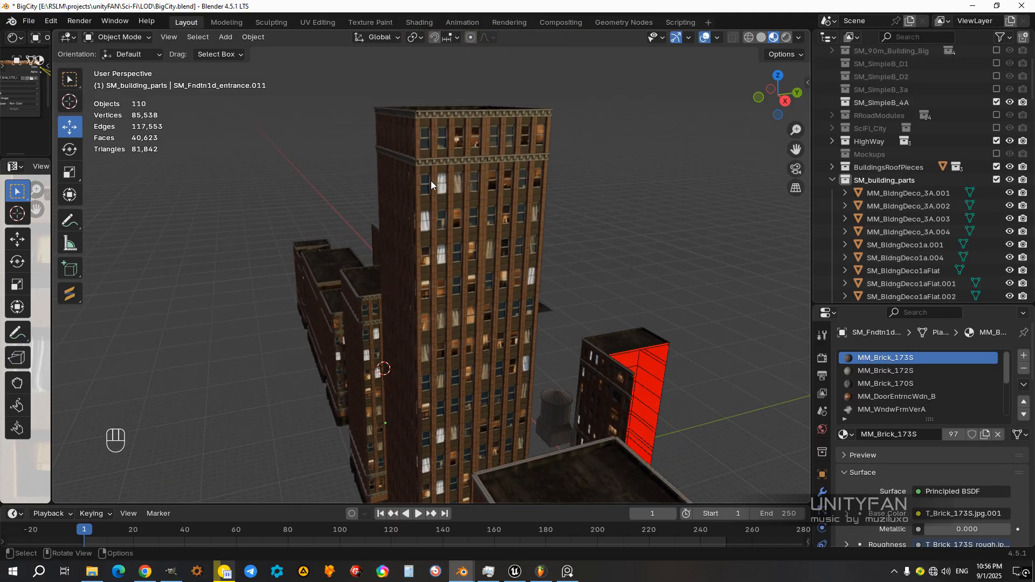
pyautogui.moveTo(434, 210); pyautogui.dragTo(436, 301, button='middle')
# Step: Select the skyscraper's four stacked modules with the entrance base active and join them into one object
pyautogui.click(465, 223)
pyautogui.moveTo(450, 377); pyautogui.dragTo(401, 229)
pyautogui.moveTo(436, 463); pyautogui.dragTo(460, 211, button='middle')
pyautogui.scroll(4, 454, 329)
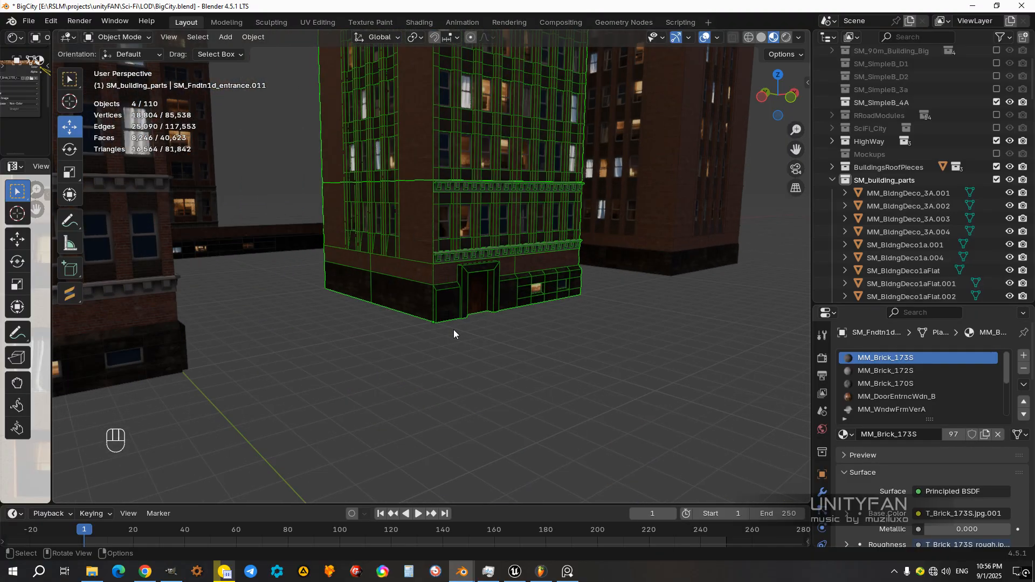
pyautogui.keyDown('ctrl'); pyautogui.moveTo(431, 317); pyautogui.dragTo(430, 315); pyautogui.keyUp('ctrl')
pyautogui.scroll(-3, 445, 313)
pyautogui.keyDown('shift'); pyautogui.moveTo(449, 293); pyautogui.dragTo(441, 399, button='middle'); pyautogui.keyUp('shift')
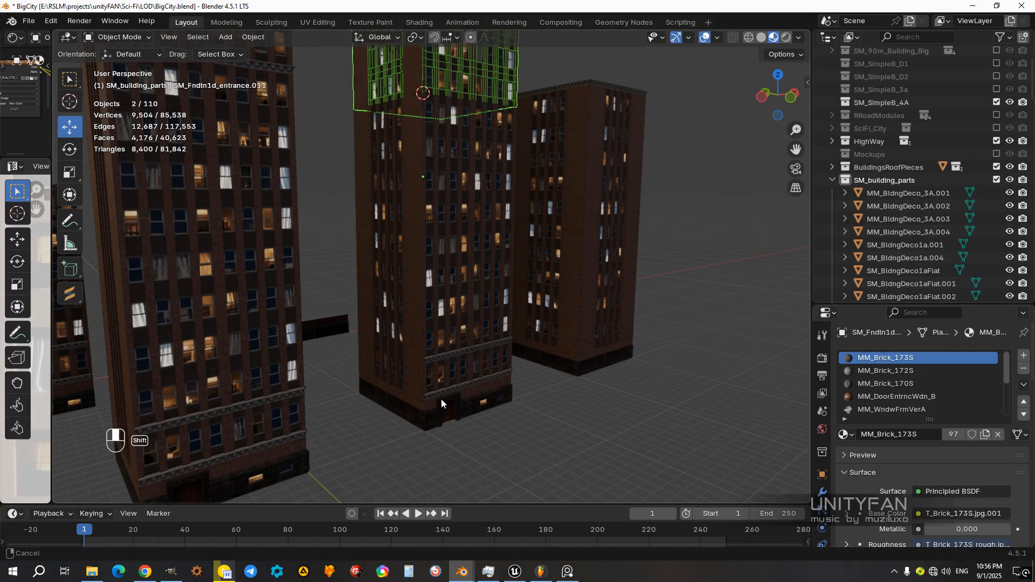
pyautogui.keyDown('shift'); pyautogui.click(430, 412); pyautogui.keyUp('shift')
pyautogui.keyDown('shift'); pyautogui.click(416, 348); pyautogui.keyUp('shift')
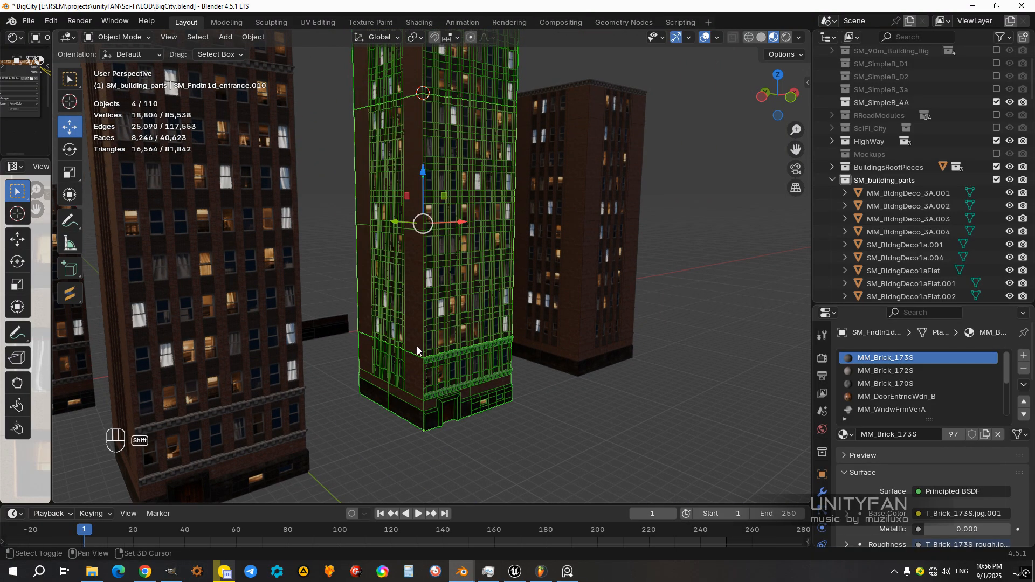
pyautogui.keyDown('shift'); pyautogui.moveTo(437, 406); pyautogui.dragTo(433, 341, button='middle'); pyautogui.keyUp('shift')
pyautogui.scroll(2, 432, 340)
pyautogui.hotkey('ctrl', 'j')
# Step: Select all geometry of the joined skyscraper in Edit Mode, separate it by material and return to Object Mode
pyautogui.scroll(-3, 432, 340)
pyautogui.keyDown('shift'); pyautogui.moveTo(433, 341); pyautogui.dragTo(471, 410, button='middle'); pyautogui.keyUp('shift')
pyautogui.click(514, 425)
pyautogui.moveTo(493, 373); pyautogui.dragTo(503, 402, button='middle')
pyautogui.click(443, 370)
pyautogui.press('Tab')
pyautogui.press('a')
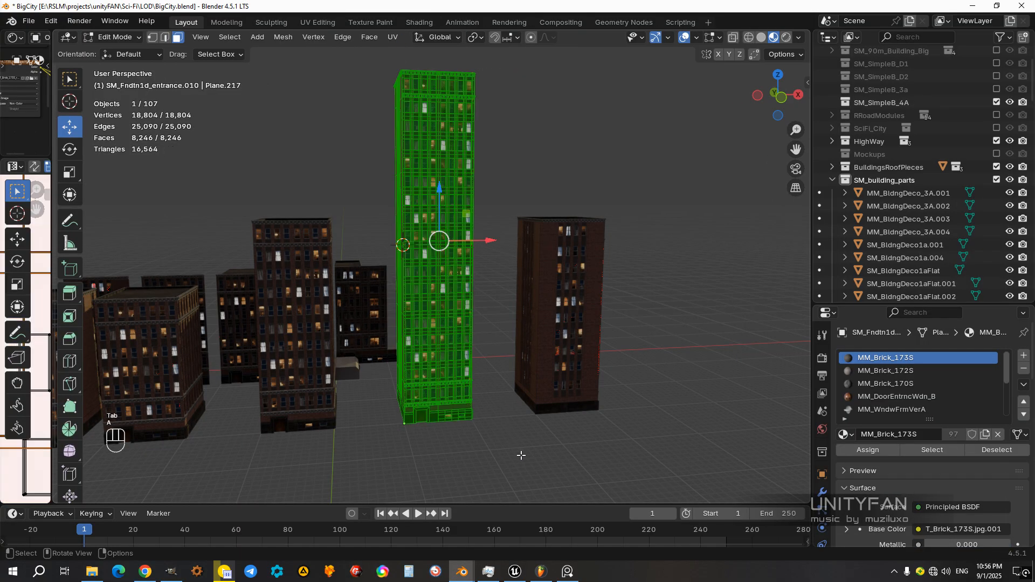
pyautogui.press('p')
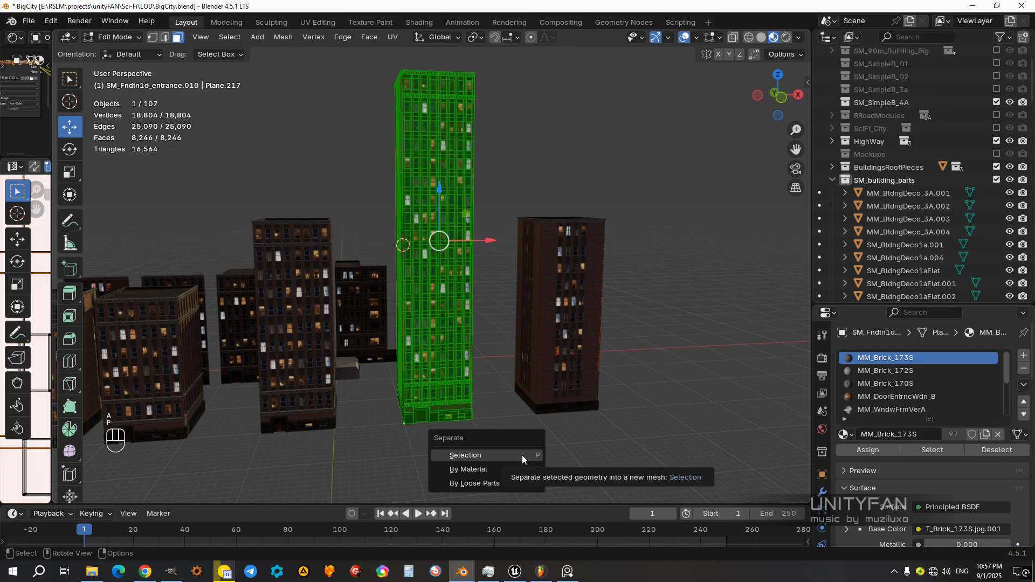
pyautogui.click(501, 467)
pyautogui.press('Tab')
# Step: Select the skyscraper's separated window frames and hide them
pyautogui.scroll(6, 445, 308)
pyautogui.click(444, 308)
pyautogui.scroll(-6, 441, 300)
pyautogui.moveTo(441, 319); pyautogui.dragTo(460, 319, button='middle')
pyautogui.scroll(4, 460, 319)
pyautogui.press('h')
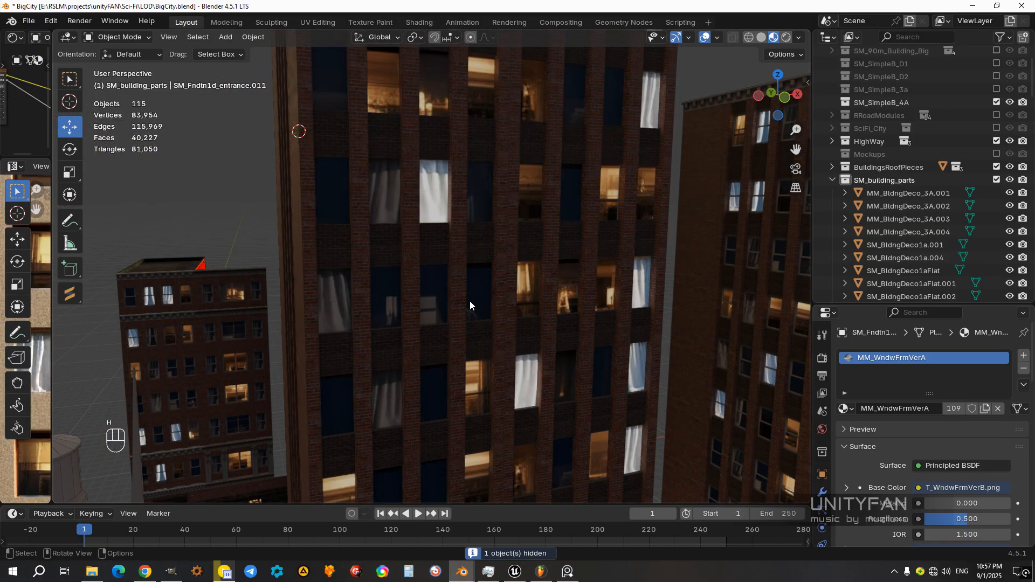
# Step: Select the skyscraper's lit and unlit window panes and join them into one object
pyautogui.click(479, 302)
pyautogui.keyDown('shift'); pyautogui.click(522, 284); pyautogui.keyUp('shift')
pyautogui.scroll(-2, 522, 284)
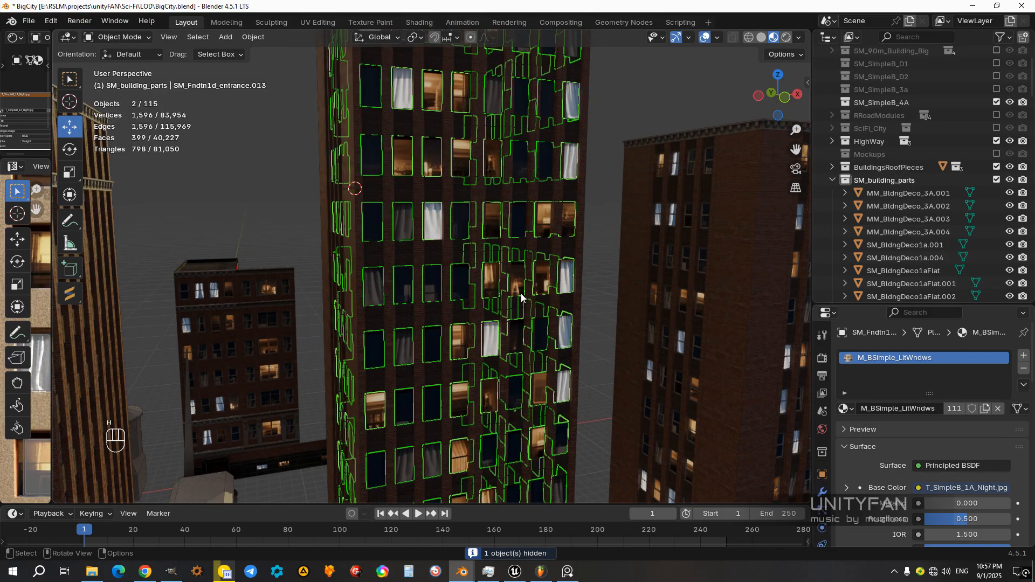
pyautogui.scroll(-5, 522, 293)
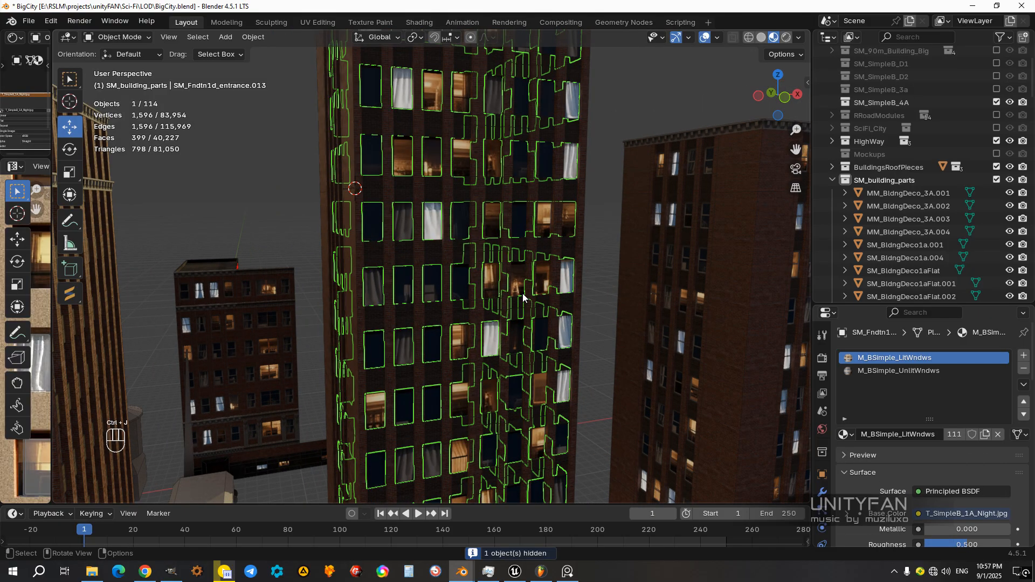
# Step: Assign the M_BSimple_LitWndws material to all window faces of the skyscraper and deselect them
pyautogui.press('Tab')
pyautogui.press('a')
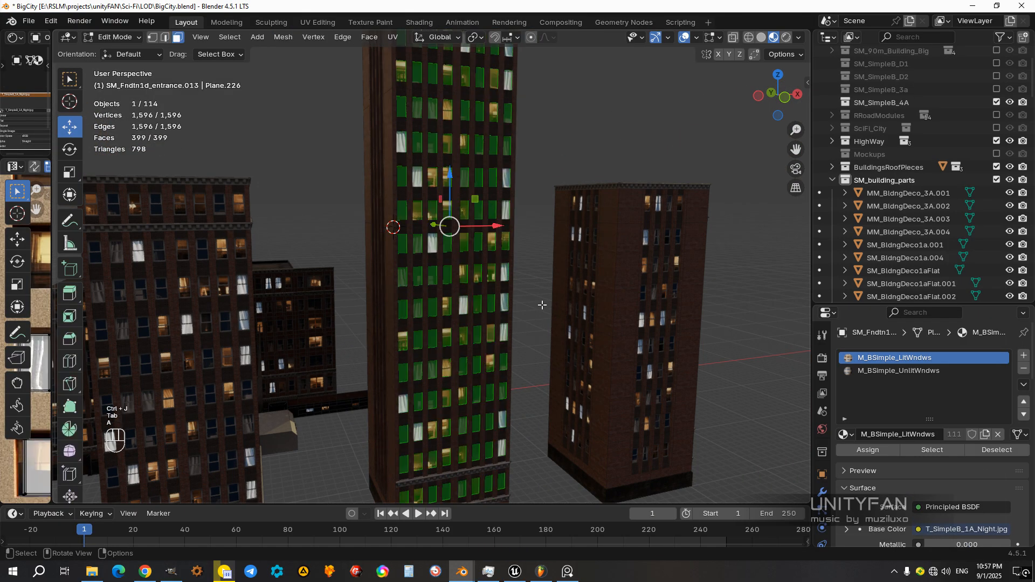
pyautogui.press('a')
pyautogui.press('a')
pyautogui.moveTo(540, 308)
pyautogui.mouseDown(button='middle')
pyautogui.moveTo(579, 319)
pyautogui.moveTo(540, 325)
pyautogui.mouseUp(button='middle')
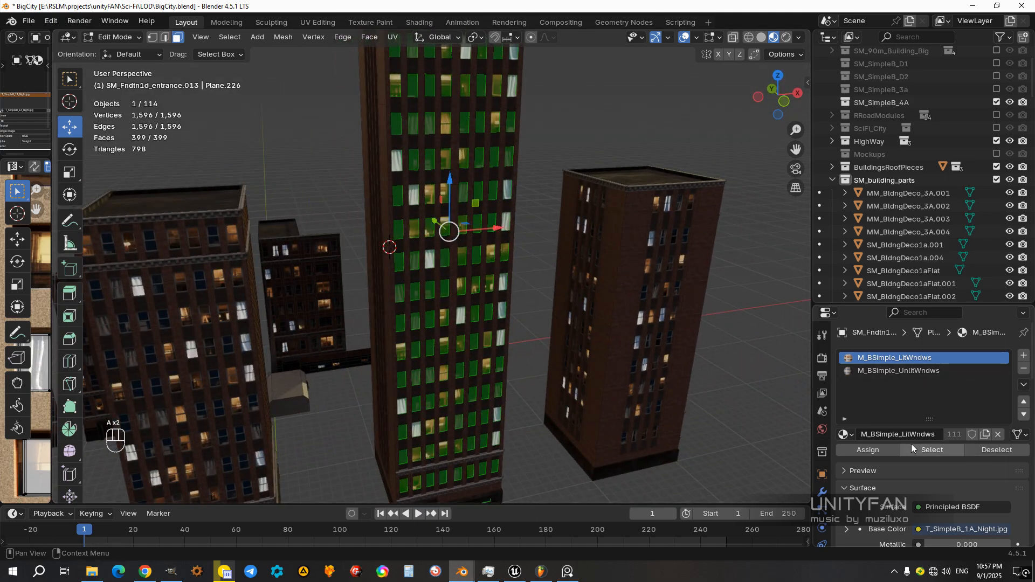
pyautogui.click(903, 370)
pyautogui.click(895, 358)
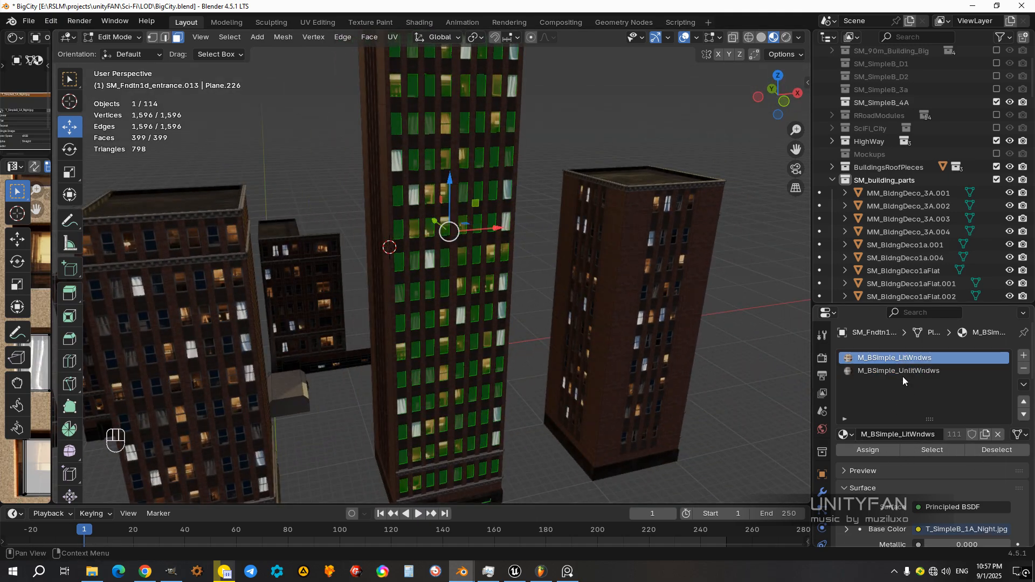
pyautogui.click(868, 450)
pyautogui.moveTo(431, 323); pyautogui.dragTo(520, 340, button='middle')
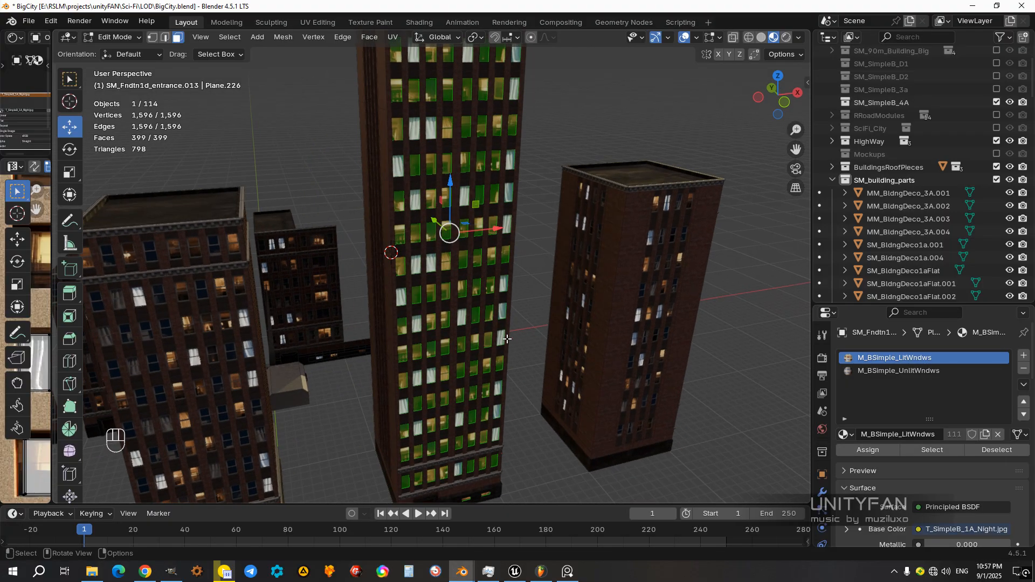
pyautogui.click(535, 332)
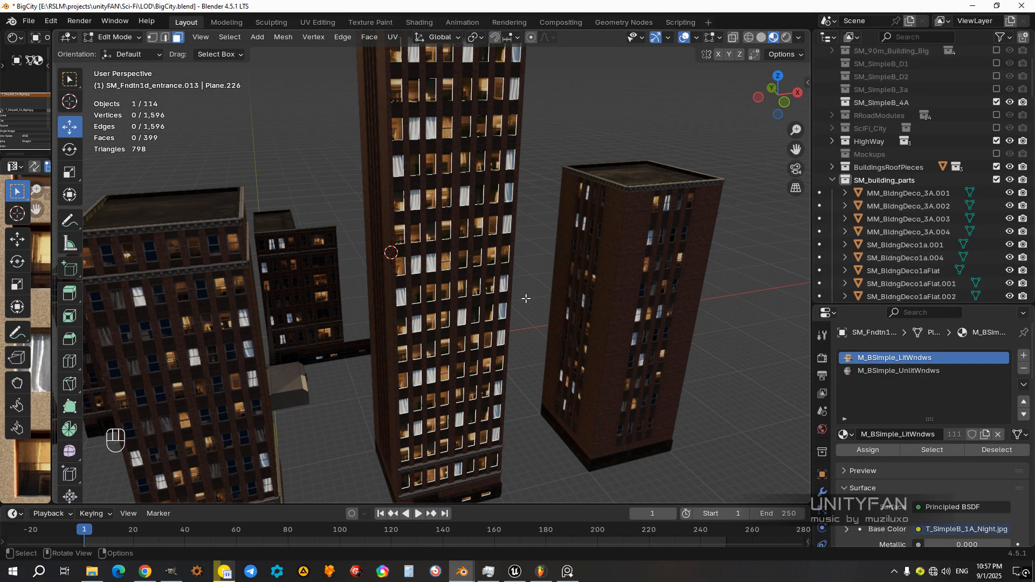
# Step: Randomly select part of the window faces, assign them M_BSimple_UnlitWndws and return to Object Mode
pyautogui.click(237, 42)
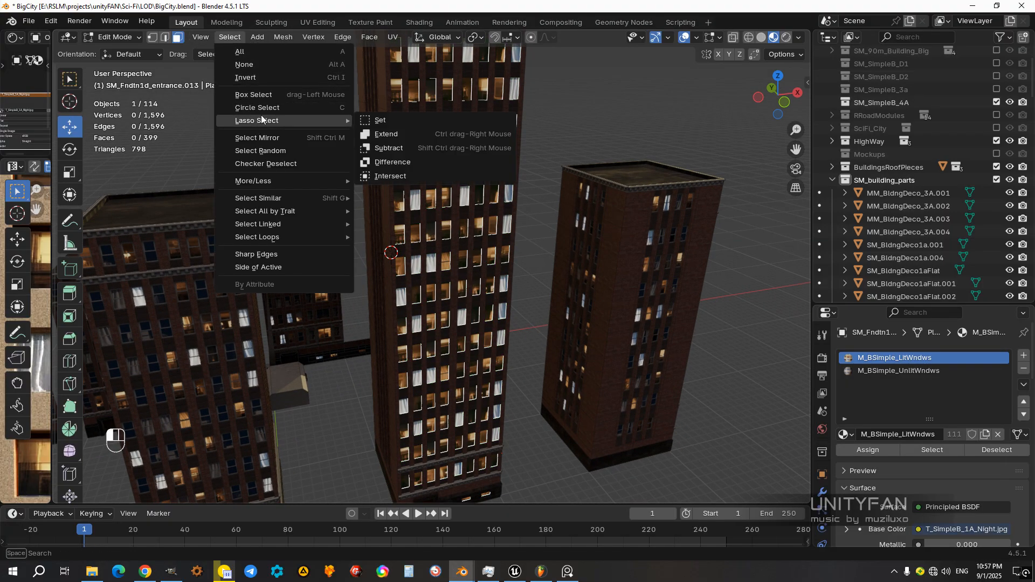
pyautogui.click(261, 149)
pyautogui.moveTo(469, 282); pyautogui.dragTo(555, 296, button='middle')
pyautogui.click(896, 371)
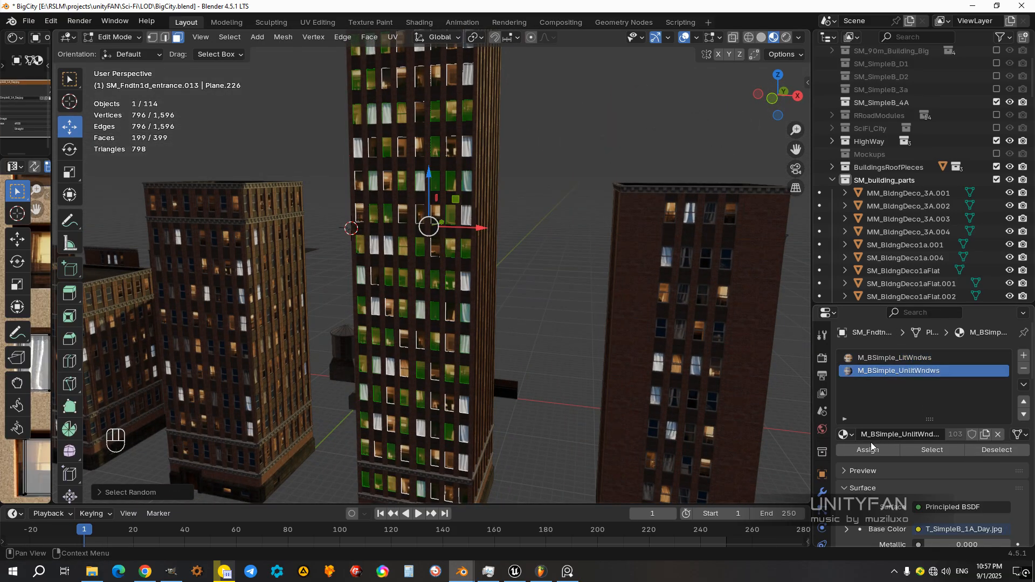
pyautogui.click(868, 450)
pyautogui.scroll(-3, 699, 412)
pyautogui.moveTo(699, 412); pyautogui.dragTo(536, 331, button='middle')
pyautogui.press('Tab')
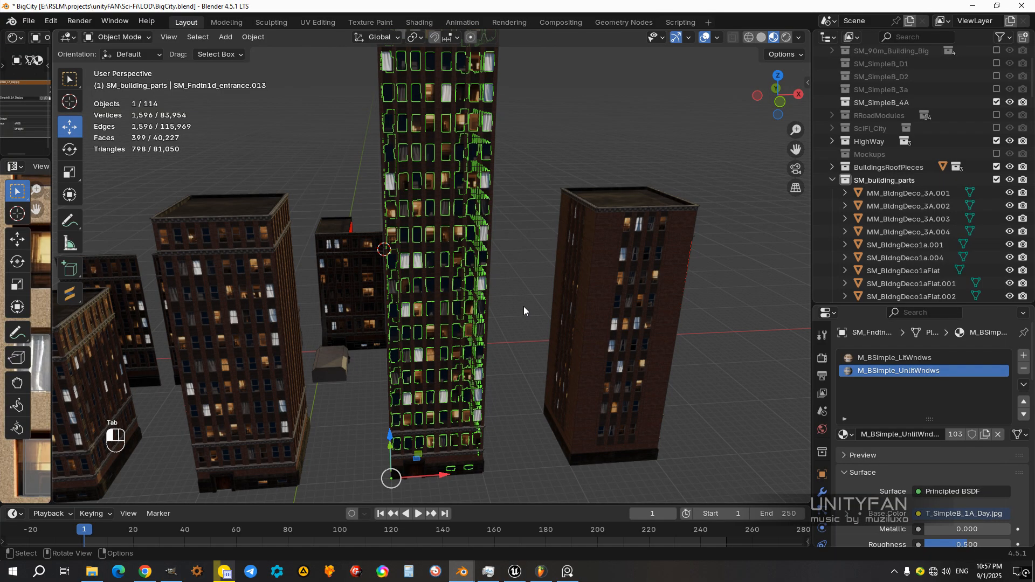
# Step: Unhide the skyscraper's window frames and check how they fit over the randomized windows
pyautogui.scroll(4, 523, 306)
pyautogui.hotkey('alt', 'h')
pyautogui.scroll(3, 477, 269)
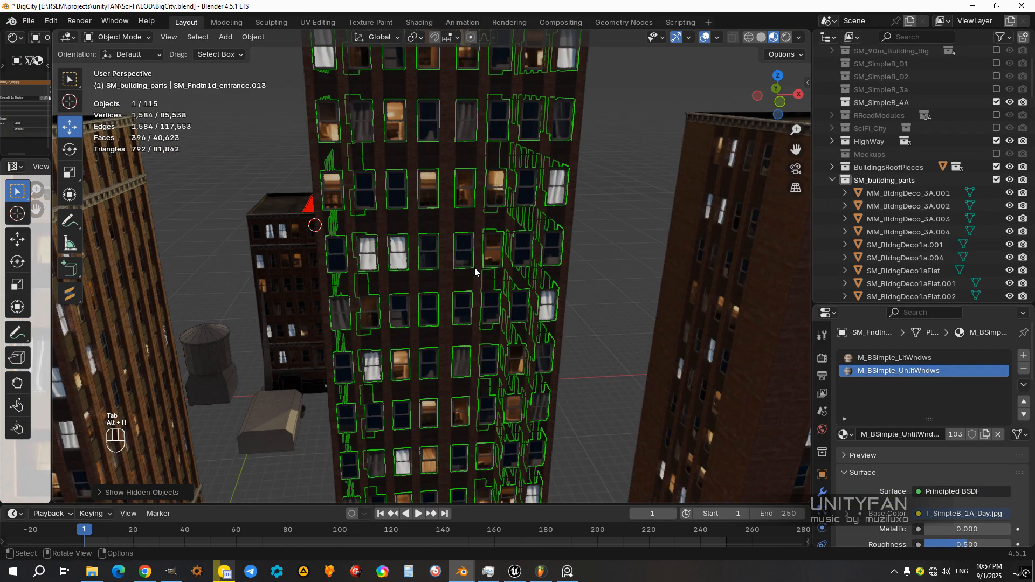
pyautogui.scroll(2, 464, 251)
pyautogui.click(481, 276)
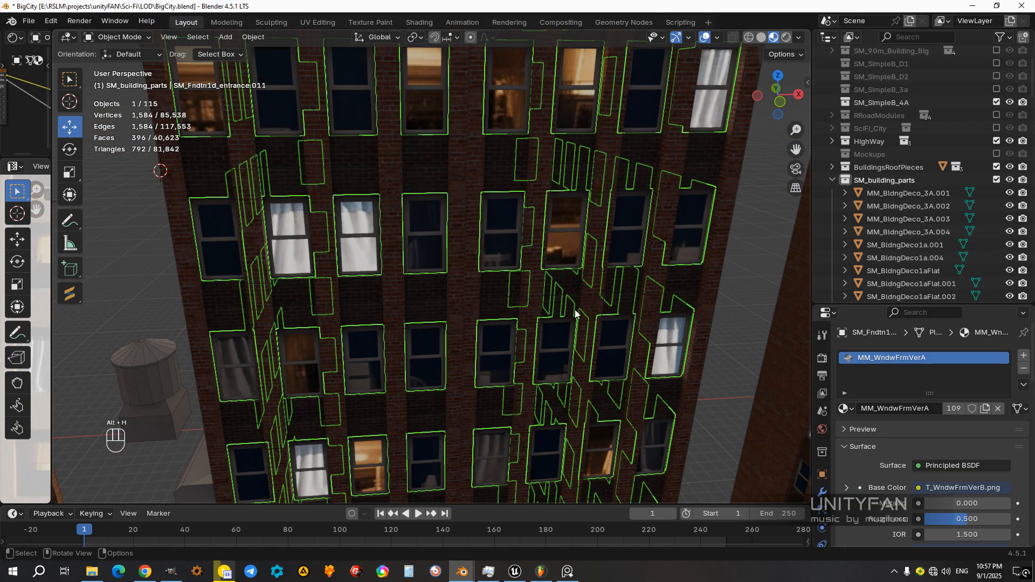
pyautogui.moveTo(544, 293); pyautogui.dragTo(659, 338, button='middle')
pyautogui.click(658, 339)
pyautogui.scroll(4, 480, 240)
pyautogui.click(520, 215)
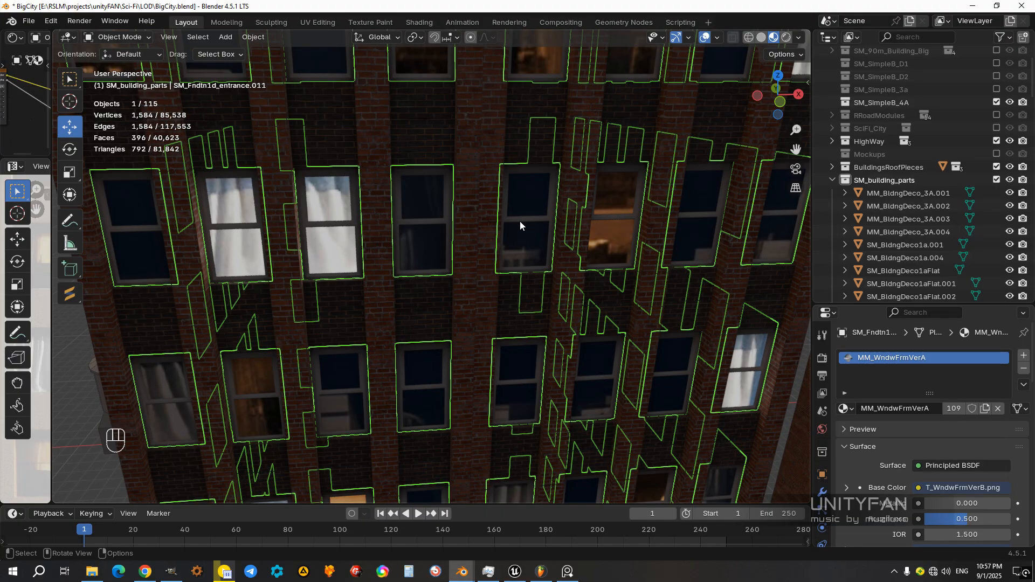
pyautogui.scroll(-8, 507, 258)
pyautogui.scroll(-4, 505, 264)
# Step: Select all separated parts of the skyscraper with the foundation active and join them back into one object
pyautogui.press('KP_7')
pyautogui.moveTo(483, 367); pyautogui.dragTo(395, 228)
pyautogui.moveTo(448, 393); pyautogui.dragTo(477, 302, button='middle')
pyautogui.scroll(5, 519, 300)
pyautogui.keyDown('shift'); pyautogui.moveTo(477, 302); pyautogui.dragTo(451, 365, button='middle'); pyautogui.keyUp('shift')
pyautogui.scroll(3, 451, 364)
pyautogui.keyDown('ctrl'); pyautogui.moveTo(454, 383); pyautogui.dragTo(442, 342); pyautogui.keyUp('ctrl')
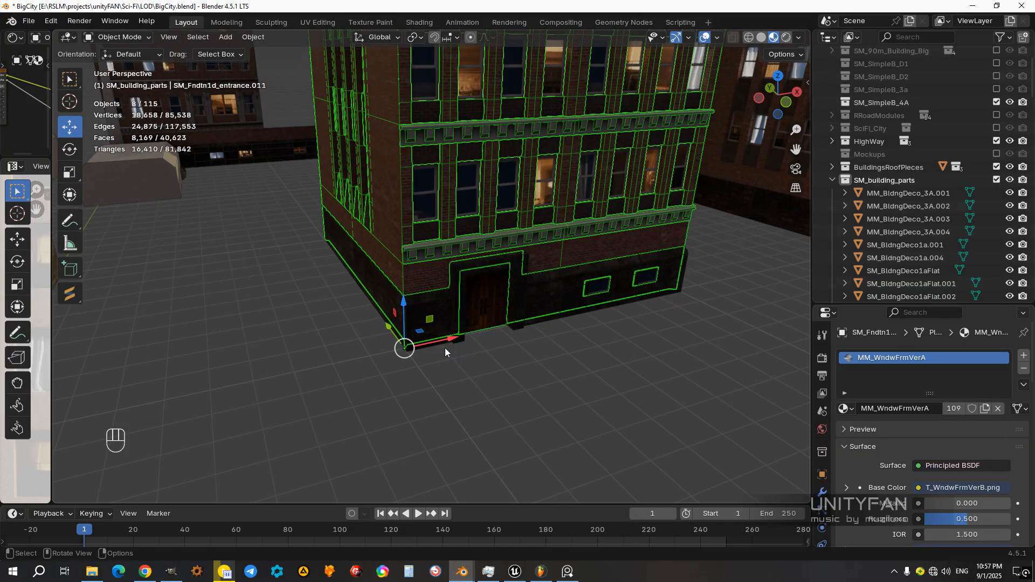
pyautogui.keyDown('shift'); pyautogui.click(459, 344); pyautogui.keyUp('shift')
pyautogui.hotkey('ctrl', 'j')
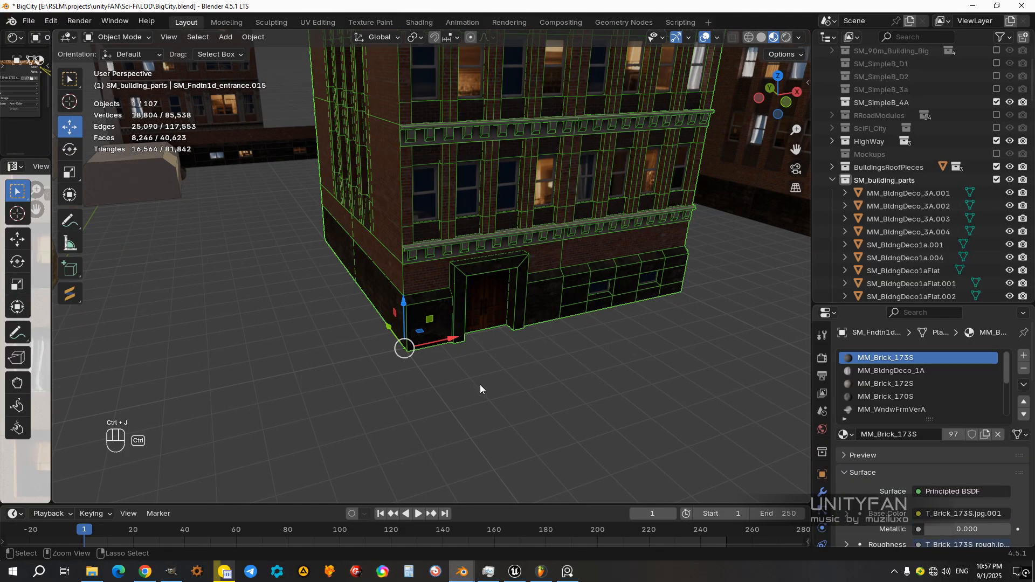
# Step: Examine the finished skyscraper's window pattern, brickwork and proportions beside the neighbouring buildings, from afar and up close
pyautogui.scroll(-3, 467, 383)
pyautogui.keyDown('shift'); pyautogui.moveTo(493, 369); pyautogui.dragTo(435, 216, button='middle'); pyautogui.keyUp('shift')
pyautogui.scroll(-3, 471, 186)
pyautogui.moveTo(499, 241); pyautogui.dragTo(431, 251, button='middle')
pyautogui.scroll(-1, 432, 246)
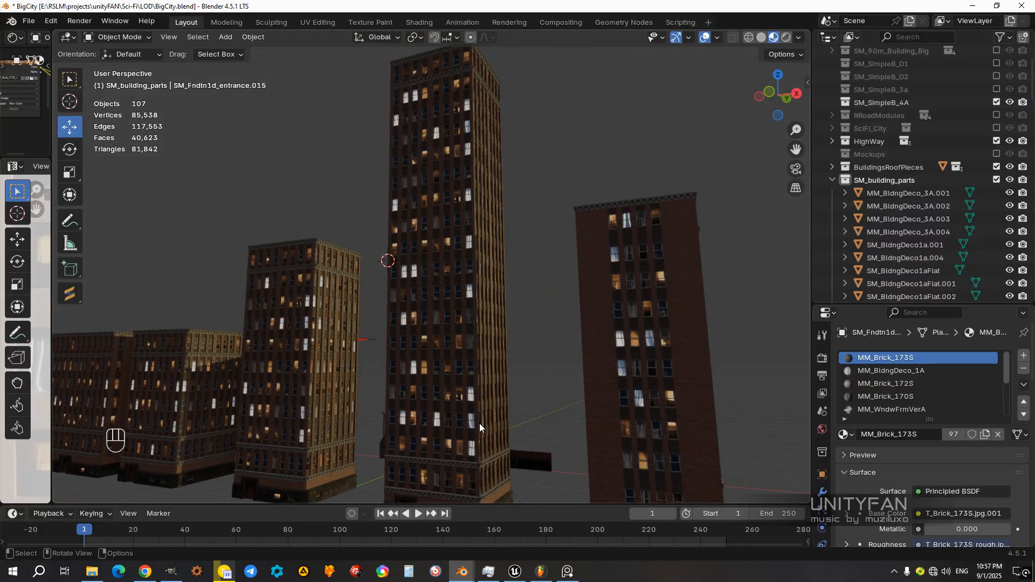
pyautogui.keyDown('shift'); pyautogui.moveTo(459, 459); pyautogui.dragTo(456, 407, button='middle'); pyautogui.keyUp('shift')
pyautogui.keyDown('shift'); pyautogui.moveTo(469, 367); pyautogui.dragTo(430, 168, button='middle'); pyautogui.keyUp('shift')
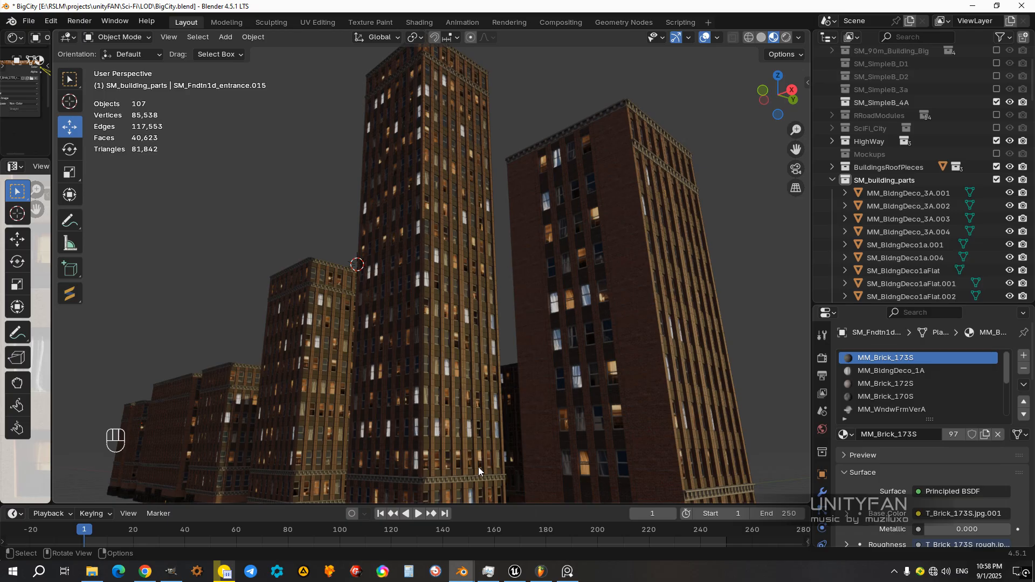
pyautogui.moveTo(435, 353); pyautogui.dragTo(448, 345, button='middle')
pyautogui.scroll(2, 448, 341)
pyautogui.keyDown('shift'); pyautogui.moveTo(465, 302); pyautogui.dragTo(478, 345, button='middle'); pyautogui.keyUp('shift')
pyautogui.scroll(1, 495, 327)
pyautogui.scroll(3, 477, 345)
pyautogui.scroll(2, 488, 341)
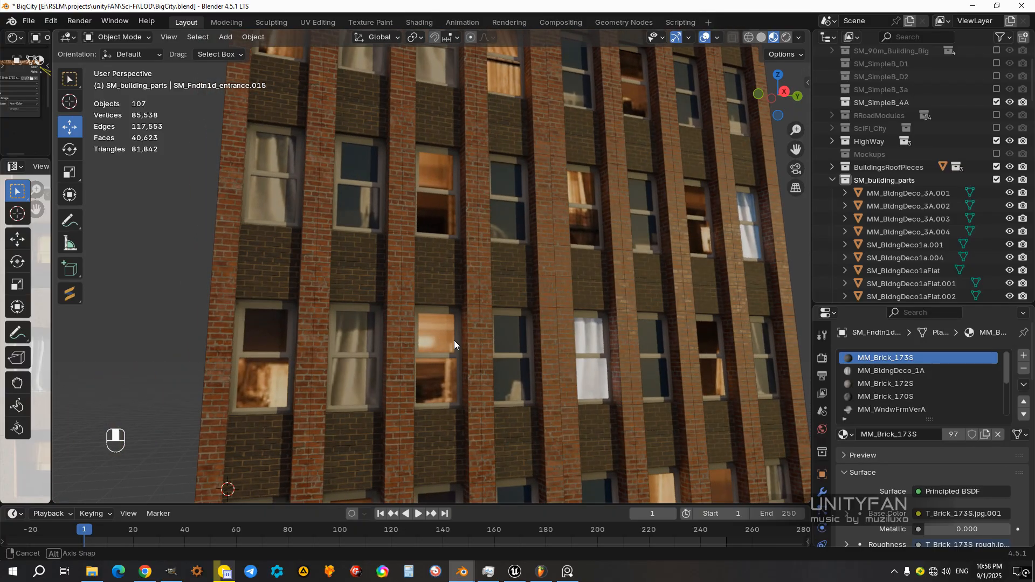
pyautogui.scroll(-4, 452, 343)
pyautogui.moveTo(458, 344); pyautogui.dragTo(484, 356, button='middle')
pyautogui.moveTo(490, 260); pyautogui.dragTo(516, 303, button='middle')
pyautogui.scroll(-3, 493, 303)
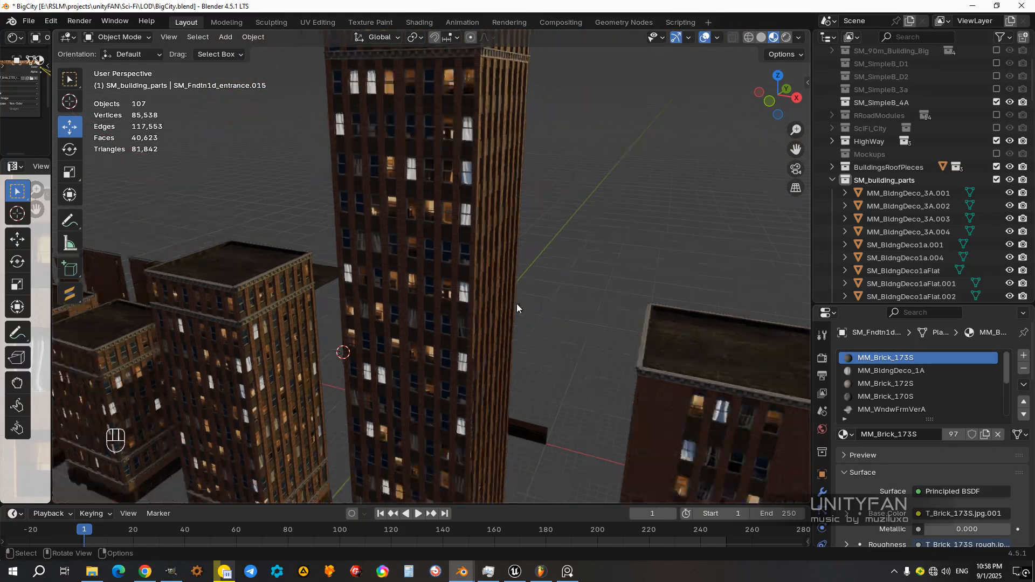
pyautogui.scroll(-2, 515, 304)
pyautogui.scroll(-3, 464, 323)
pyautogui.moveTo(464, 323); pyautogui.dragTo(501, 363, button='middle')
pyautogui.moveTo(439, 353); pyautogui.dragTo(487, 323, button='middle')
pyautogui.scroll(3, 546, 283)
pyautogui.moveTo(545, 279); pyautogui.dragTo(507, 280, button='middle')
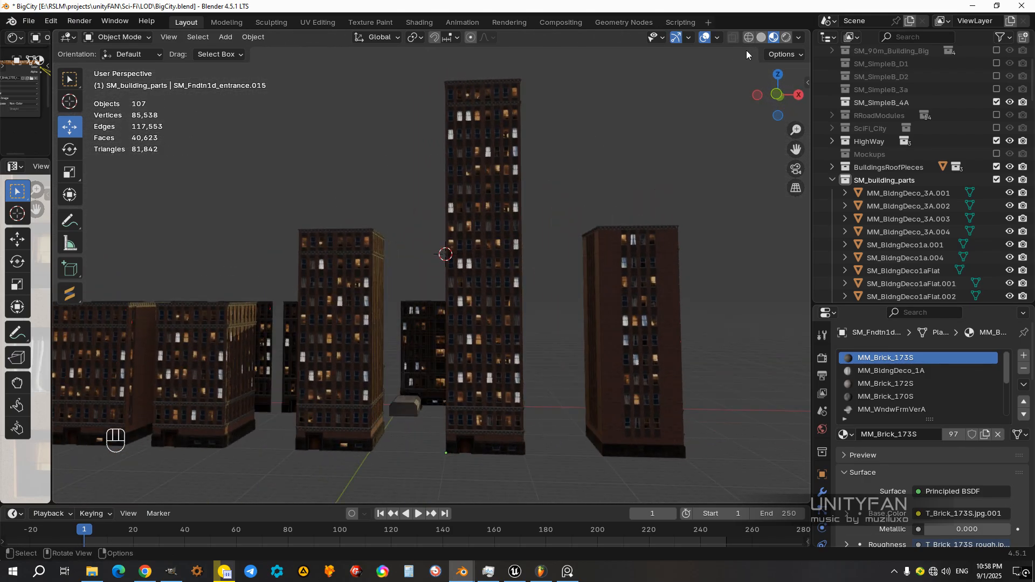
# Step: Switch the viewport's preview lighting to the daylight outdoor environment with the blue sky
pyautogui.click(798, 37)
pyautogui.click(807, 144)
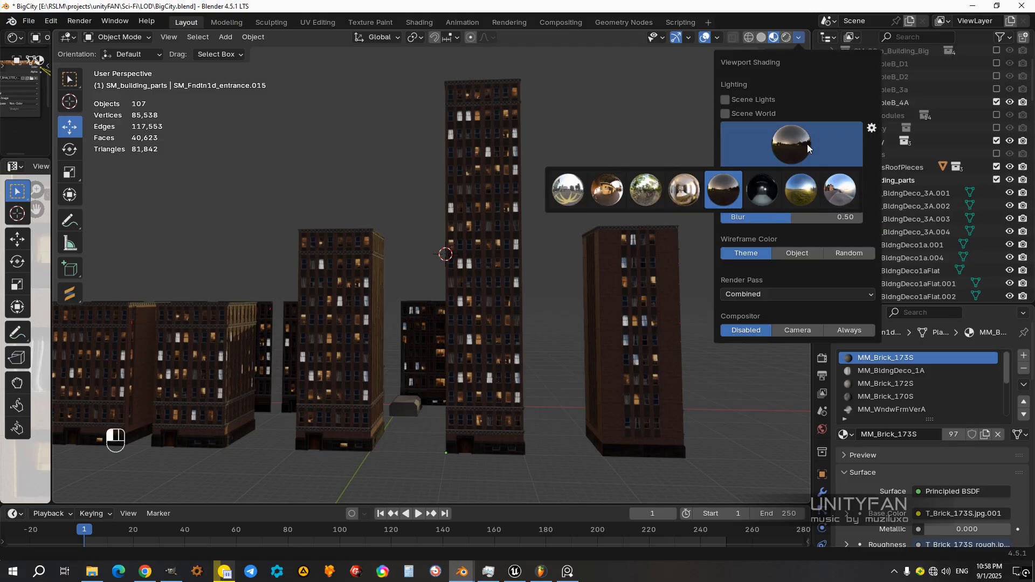
pyautogui.click(838, 191)
pyautogui.moveTo(671, 216); pyautogui.dragTo(659, 180, button='middle')
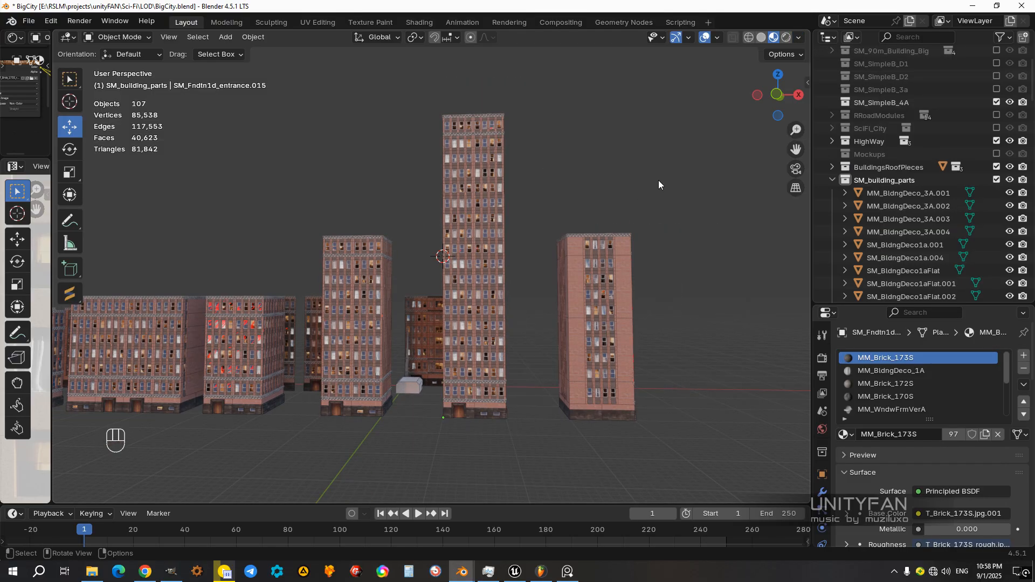
pyautogui.click(716, 38)
# Step: Select the loose modular building parts along the X axis, leaving out the row of finished buildings
pyautogui.moveTo(561, 287); pyautogui.dragTo(580, 297, button='middle')
pyautogui.moveTo(586, 299); pyautogui.dragTo(325, 276)
pyautogui.moveTo(486, 337); pyautogui.dragTo(490, 326, button='middle')
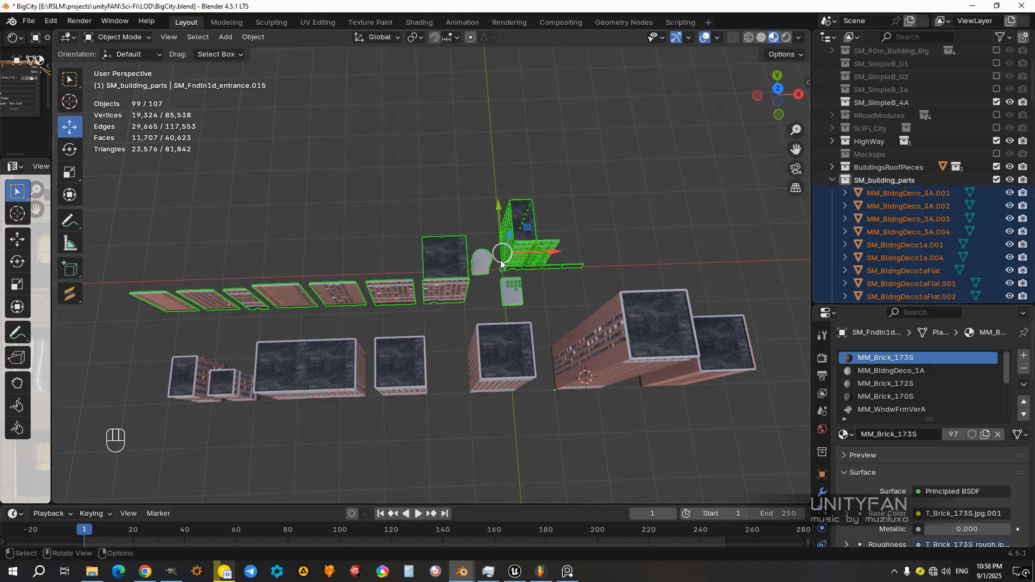
# Step: Hide the selected modular parts and the small stray piece near the origin, leaving only the row of finished buildings selected
pyautogui.press('h')
pyautogui.scroll(-1, 515, 296)
pyautogui.moveTo(525, 306); pyautogui.dragTo(571, 277, button='middle')
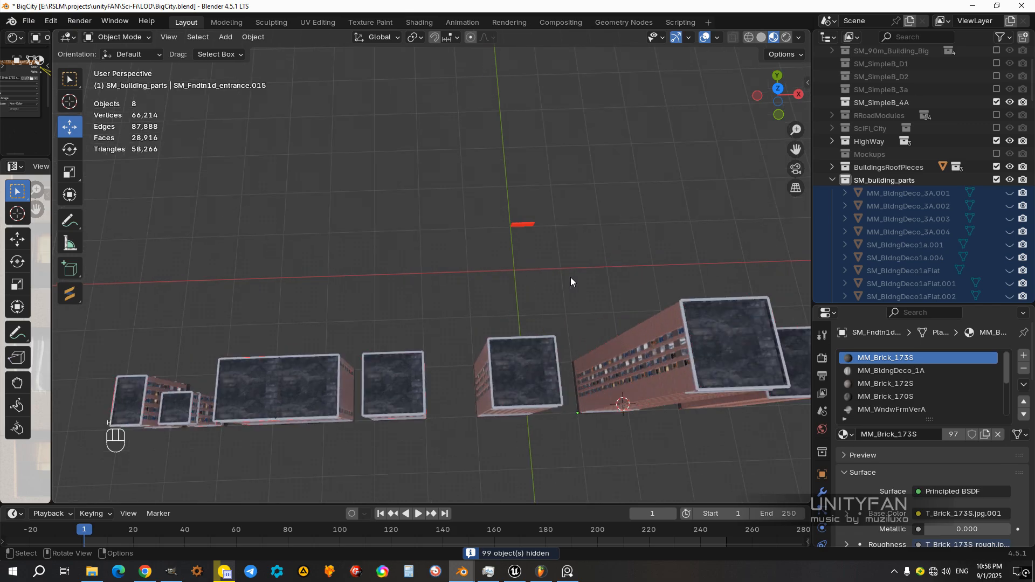
pyautogui.moveTo(394, 275); pyautogui.dragTo(616, 222, button='middle')
pyautogui.moveTo(331, 385); pyautogui.dragTo(264, 316)
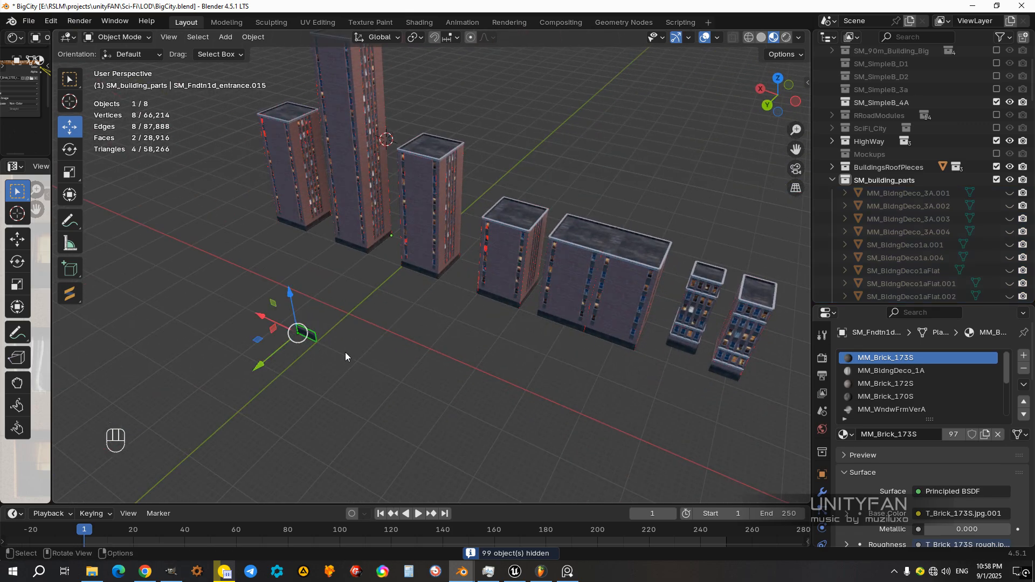
pyautogui.press('h')
pyautogui.moveTo(478, 299); pyautogui.dragTo(493, 364, button='middle')
pyautogui.moveTo(638, 455); pyautogui.dragTo(316, 248)
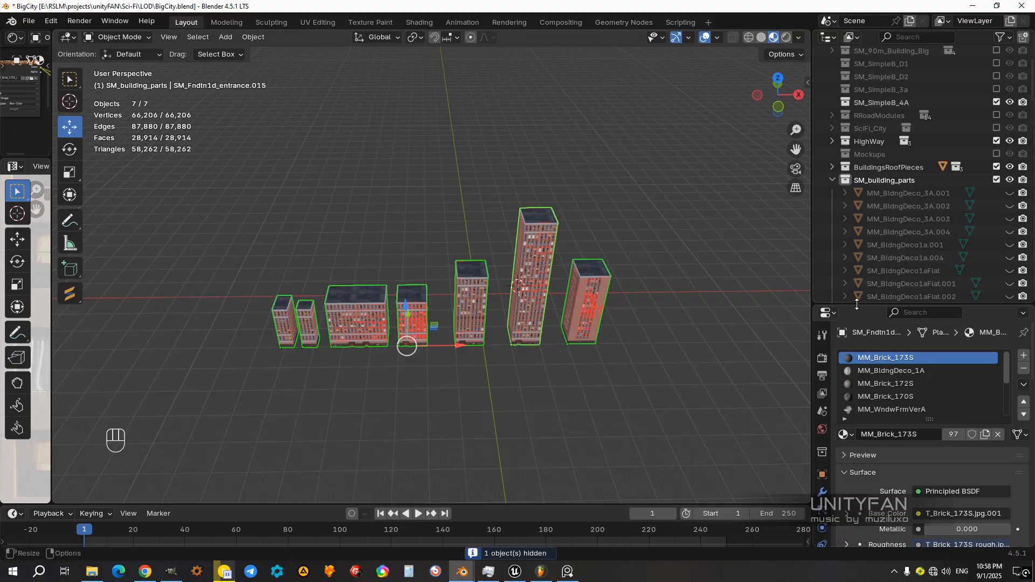
# Step: Enlarge the collection list, collapse the SM_building_parts collection, and create a new collection named temp
pyautogui.moveTo(857, 305); pyautogui.dragTo(857, 422)
pyautogui.click(833, 240)
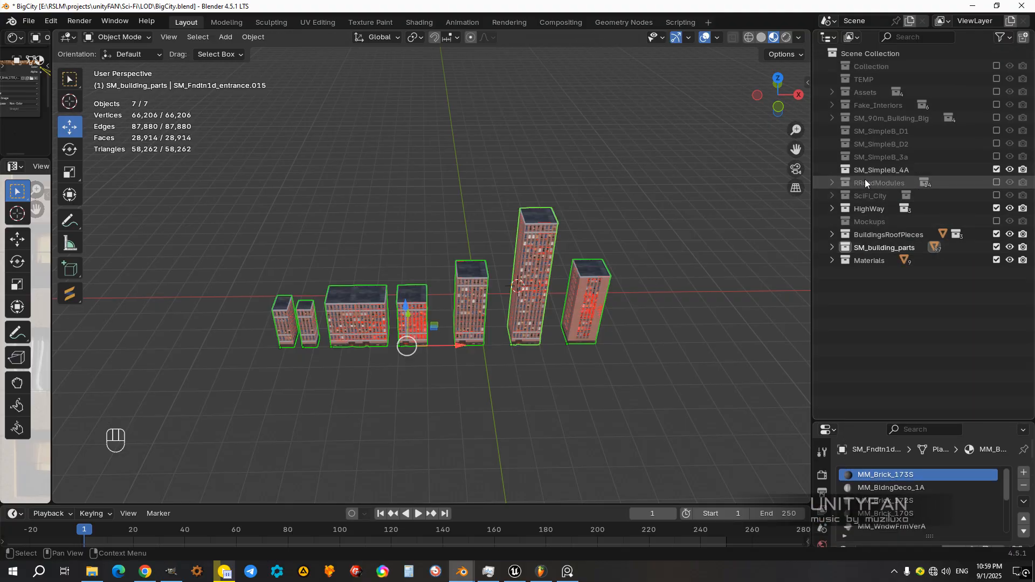
pyautogui.click(831, 260)
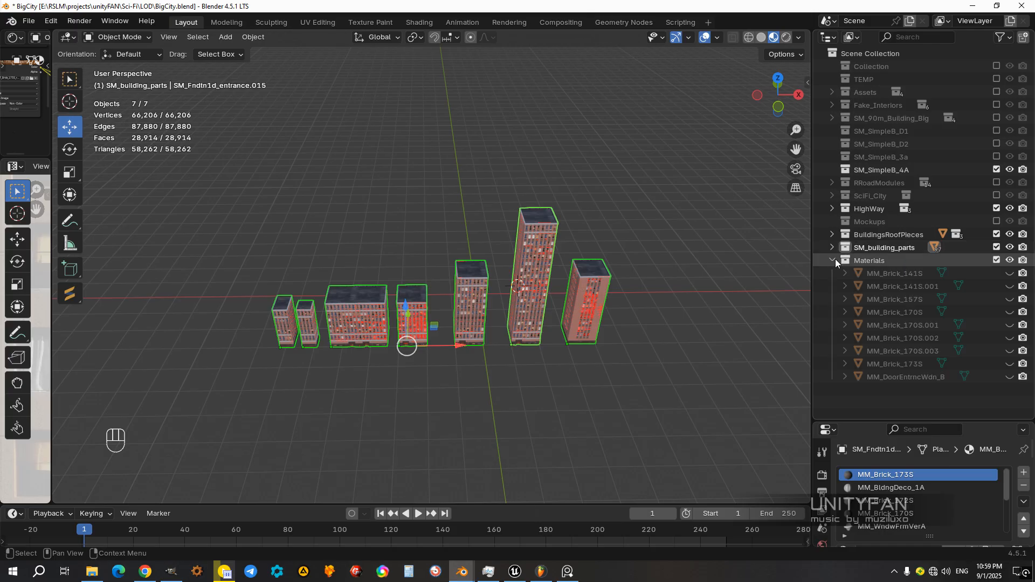
pyautogui.click(836, 260)
pyautogui.rightClick(859, 302)
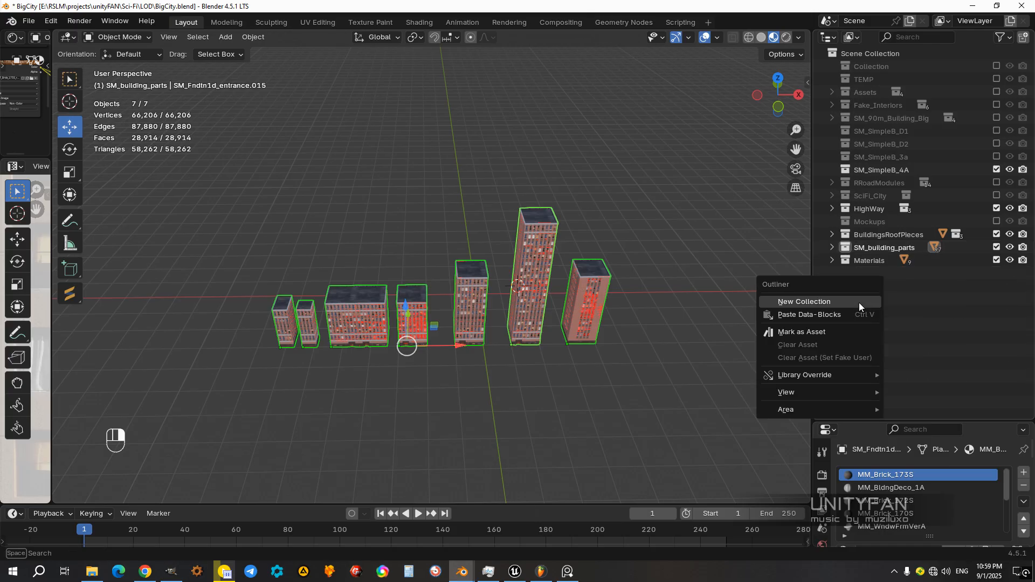
pyautogui.click(845, 298)
pyautogui.doubleClick(872, 274)
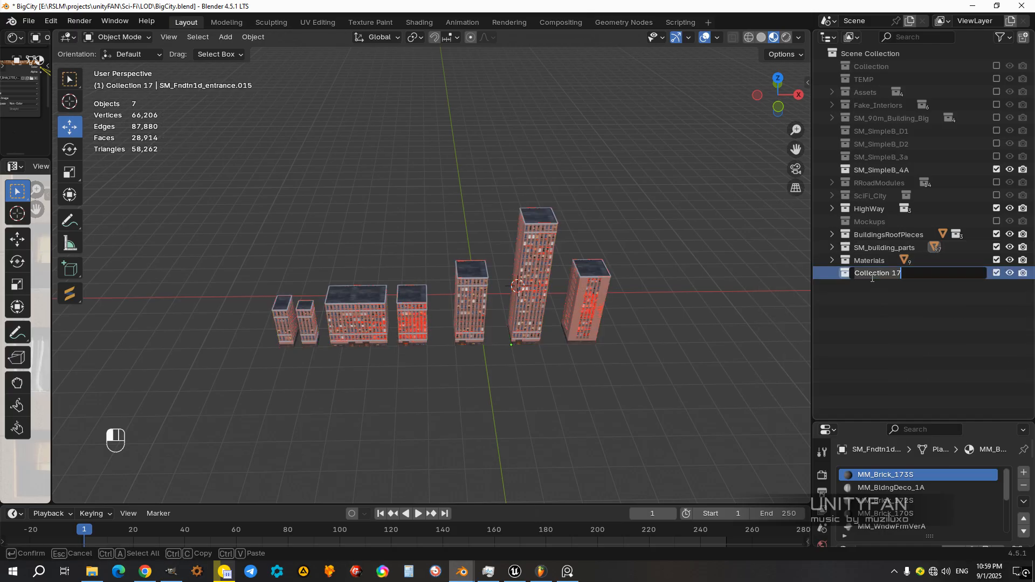
pyautogui.write('temp')
pyautogui.press('Return')
# Step: Select all the finished buildings, move them into the temp collection, and deselect them
pyautogui.moveTo(627, 413); pyautogui.dragTo(263, 183)
pyautogui.scroll(2, 663, 295)
pyautogui.press('m')
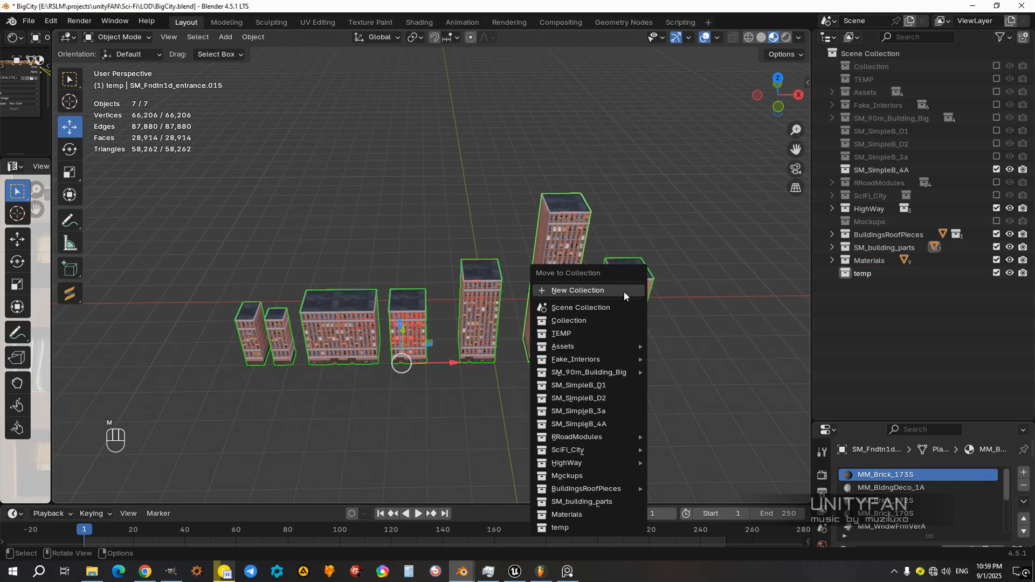
pyautogui.click(609, 528)
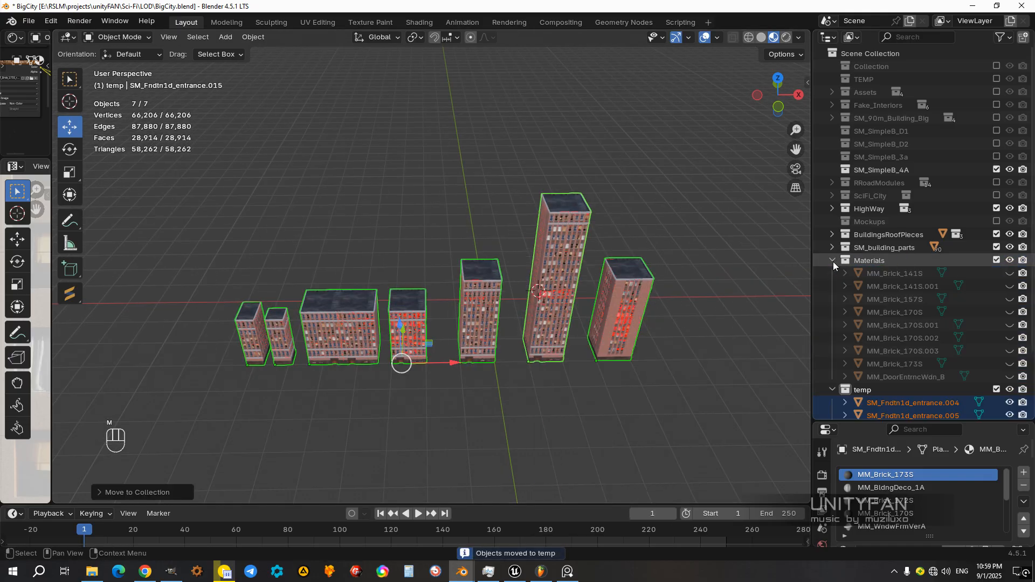
pyautogui.click(645, 388)
pyautogui.scroll(6, 581, 347)
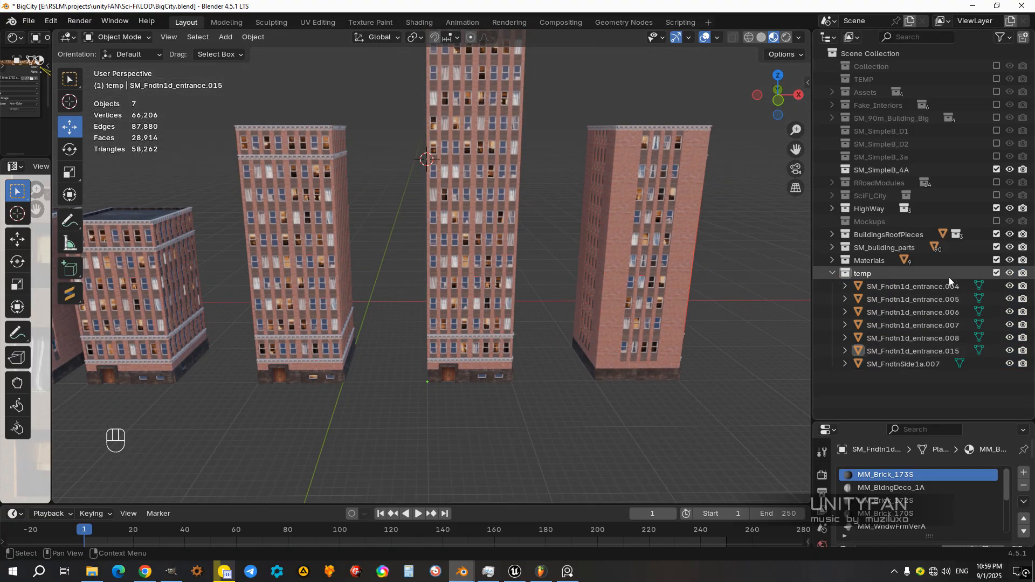
# Step: Unhide all the hidden modular parts, select one of the loose wall panels, and collapse the temp collection
pyautogui.moveTo(455, 302); pyautogui.dragTo(461, 334, button='middle')
pyautogui.hotkey('alt', 'h')
pyautogui.click(354, 329)
pyautogui.keyDown('shift'); pyautogui.moveTo(355, 329); pyautogui.dragTo(622, 334, button='middle'); pyautogui.keyUp('shift')
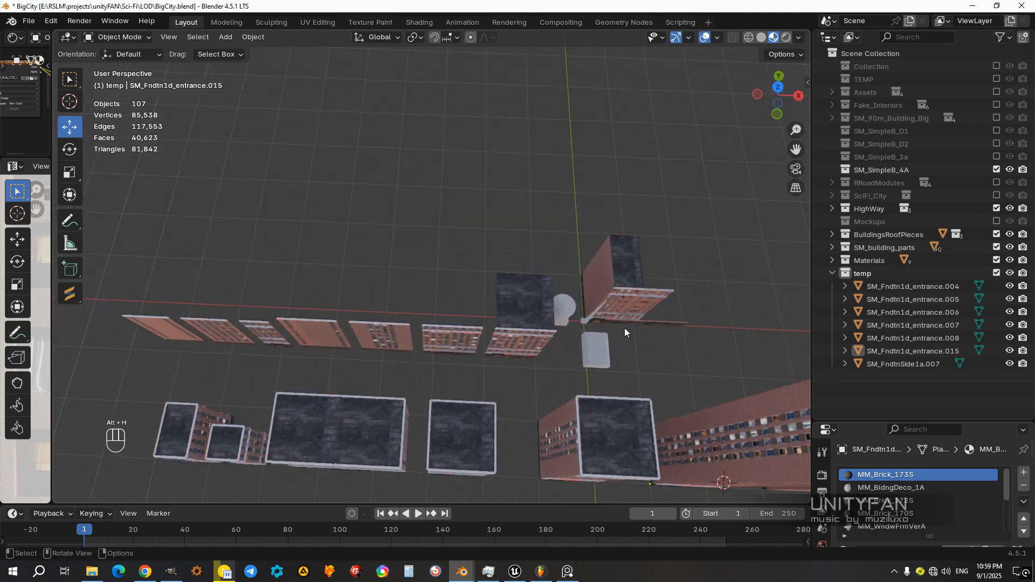
pyautogui.moveTo(499, 365); pyautogui.dragTo(572, 329, button='middle')
pyautogui.click(426, 330)
pyautogui.click(833, 274)
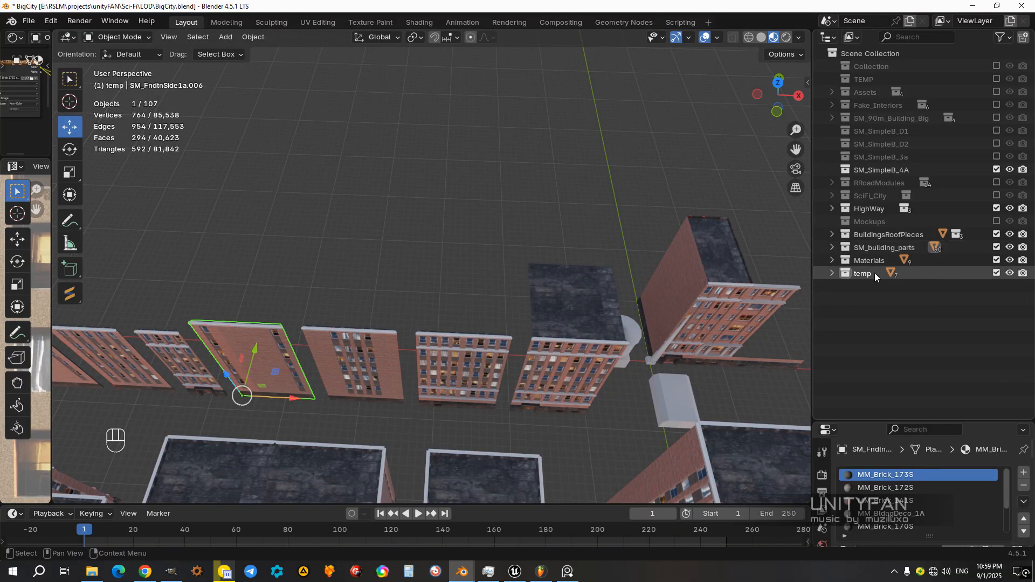
pyautogui.keyDown('shift'); pyautogui.moveTo(622, 283); pyautogui.dragTo(558, 267, button='middle'); pyautogui.keyUp('shift')
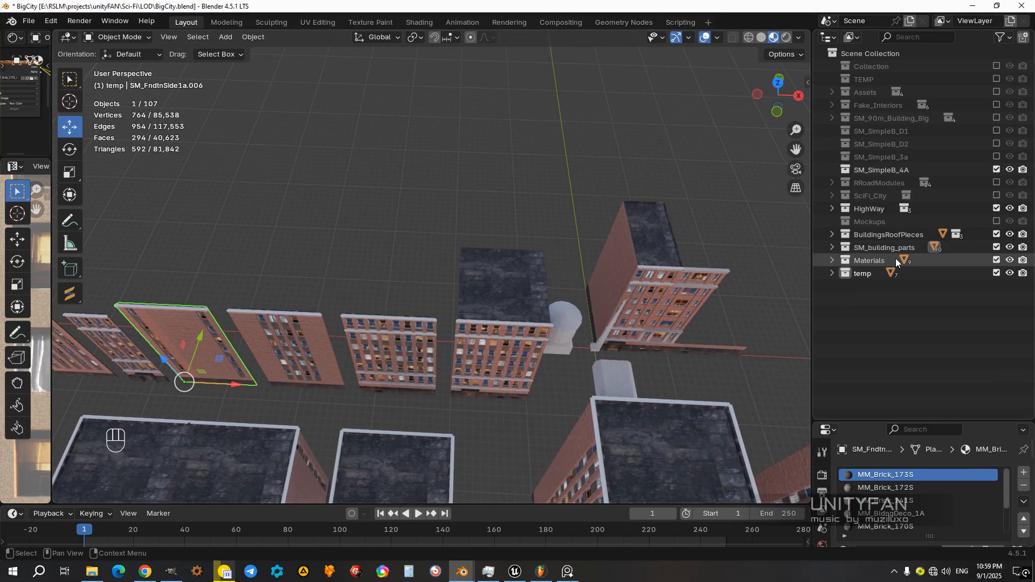
# Step: Exclude the SM_building_parts, BuildingsRoofPieces and Materials collections from the view layer
pyautogui.click(996, 248)
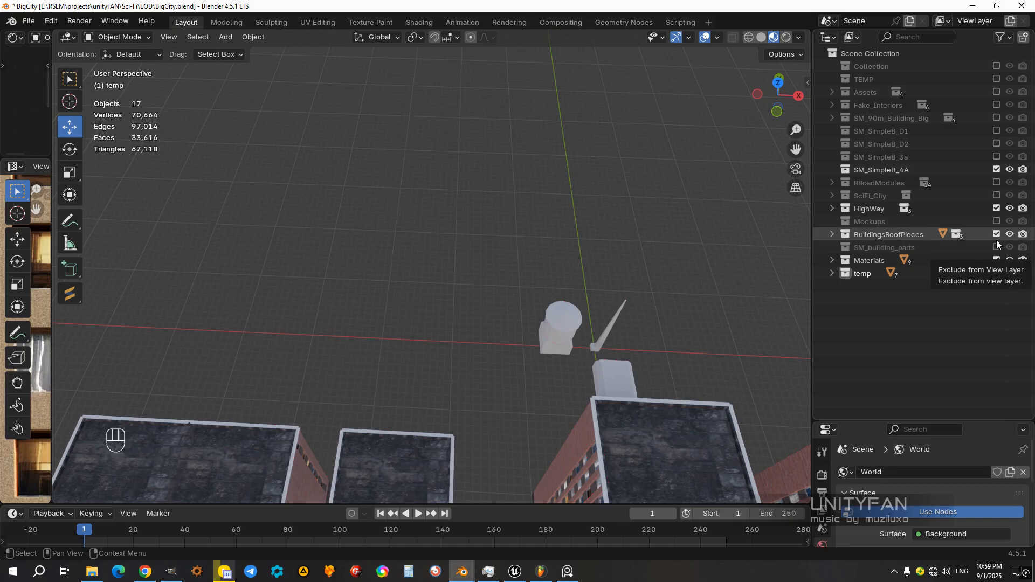
pyautogui.click(997, 235)
pyautogui.moveTo(616, 310); pyautogui.dragTo(536, 263, button='middle')
pyautogui.scroll(3, 530, 270)
pyautogui.scroll(2, 535, 263)
pyautogui.moveTo(558, 302); pyautogui.dragTo(645, 322, button='middle')
pyautogui.click(997, 260)
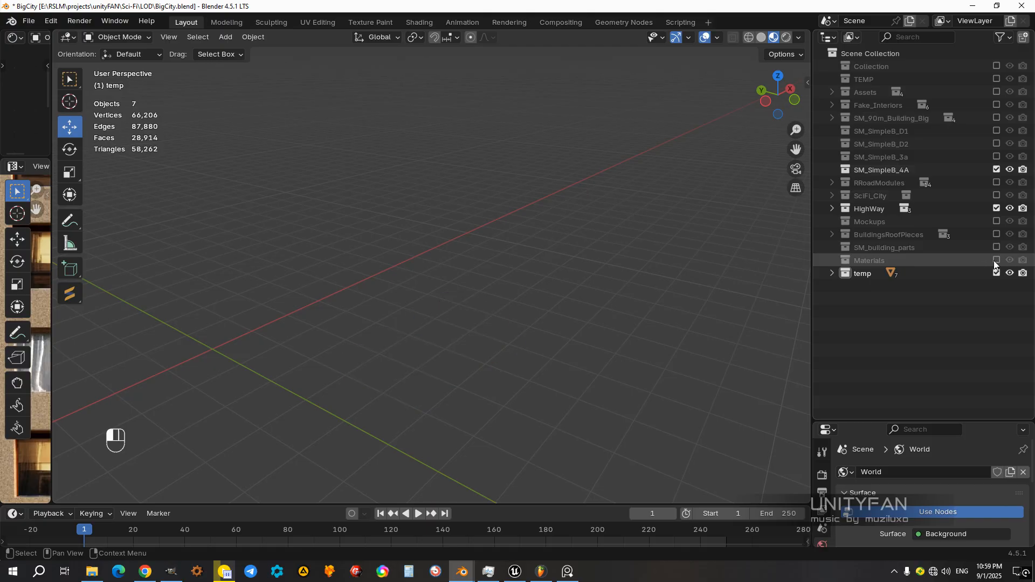
# Step: Select the mid-height tower beside the skyscraper and check the building row with the SM_SimpleB_4A collection toggled off and on
pyautogui.moveTo(519, 294); pyautogui.dragTo(546, 351, button='middle')
pyautogui.click(506, 340)
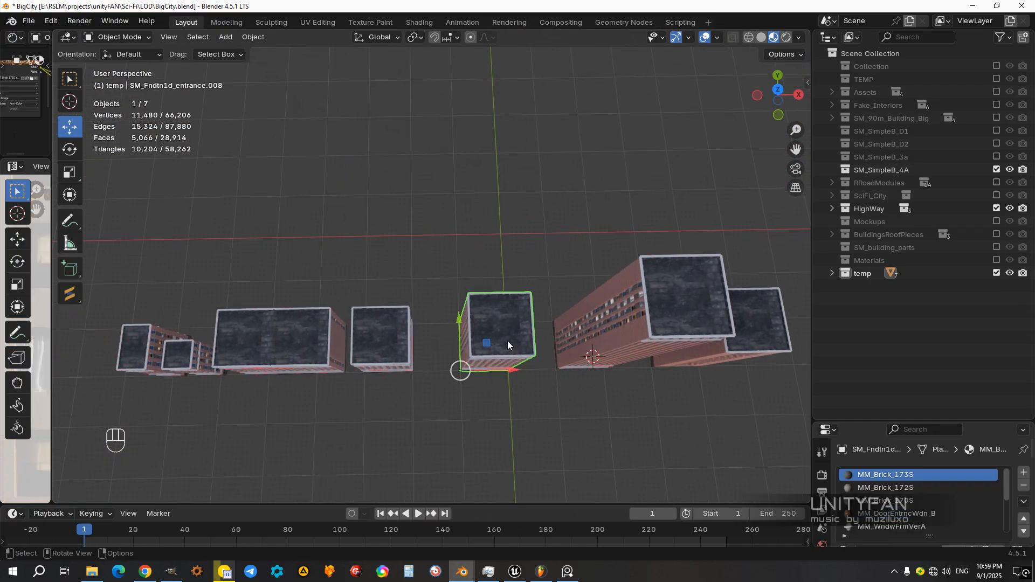
pyautogui.moveTo(445, 370)
pyautogui.mouseDown(button='middle')
pyautogui.moveTo(480, 300)
pyautogui.moveTo(513, 328)
pyautogui.moveTo(545, 327)
pyautogui.moveTo(455, 344)
pyautogui.moveTo(463, 429)
pyautogui.moveTo(455, 329)
pyautogui.moveTo(453, 384)
pyautogui.mouseUp(button='middle')
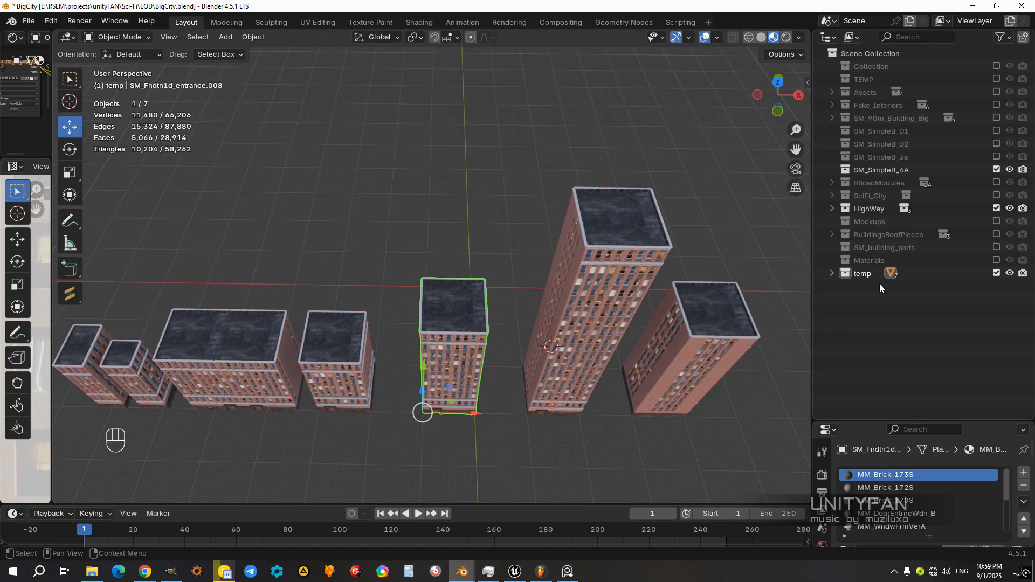
pyautogui.moveTo(714, 252); pyautogui.dragTo(539, 273, button='middle')
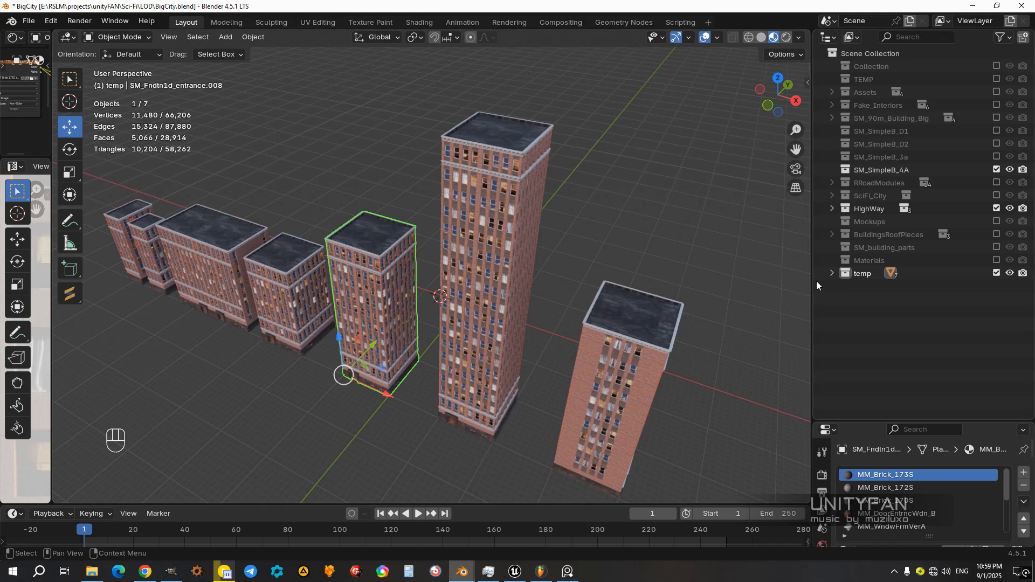
pyautogui.click(996, 170)
pyautogui.click(996, 169)
pyautogui.moveTo(423, 324); pyautogui.dragTo(606, 160, button='middle')
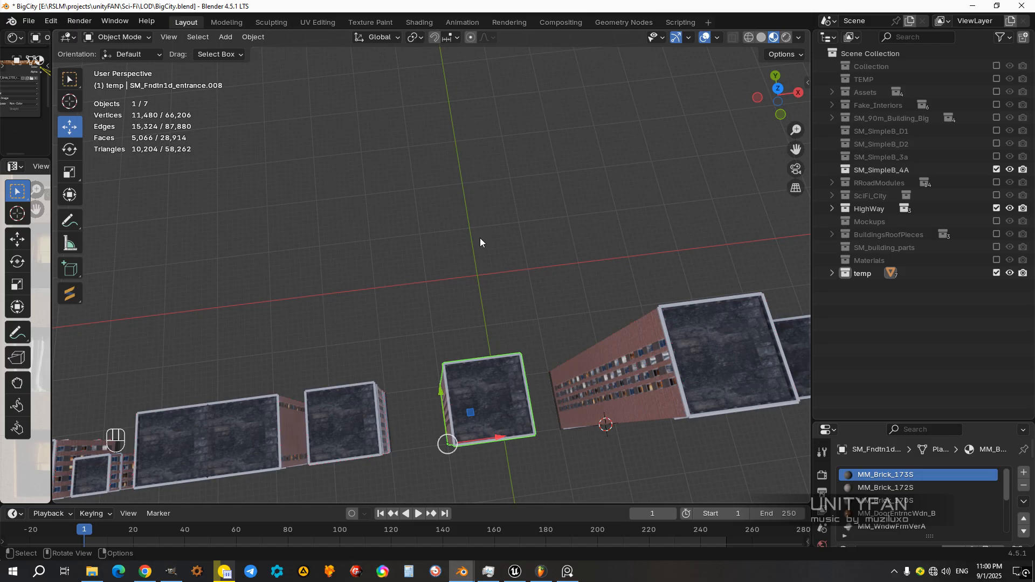
pyautogui.moveTo(496, 288); pyautogui.dragTo(483, 255, button='middle')
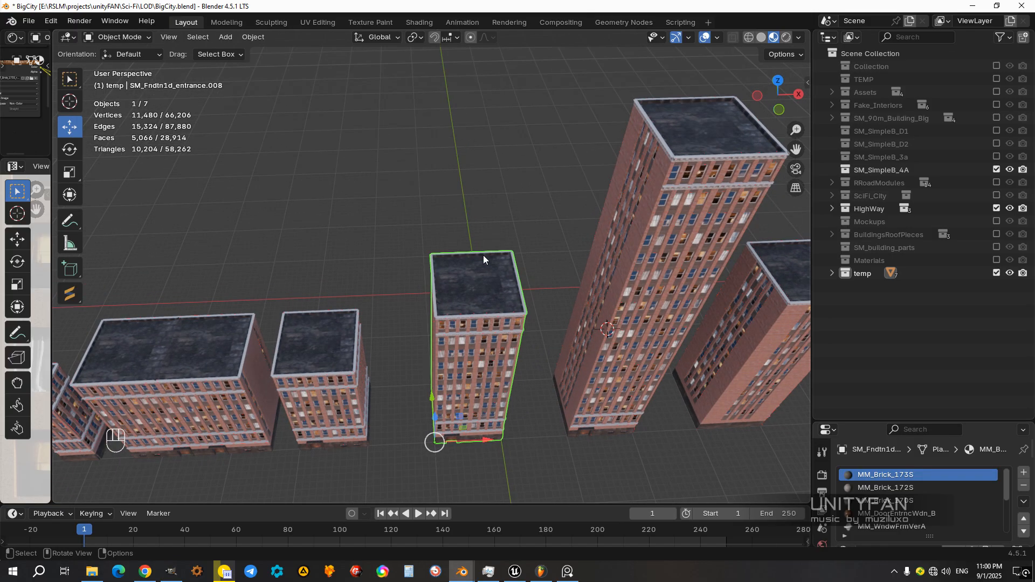
# Step: Reset the 3D cursor to the world origin and snap the selected mid-height tower to it
pyautogui.hotkey('shift', 'c')
pyautogui.moveTo(463, 290); pyautogui.dragTo(312, 307, button='middle')
pyautogui.scroll(5, 499, 312)
pyautogui.hotkey('shift', 's')
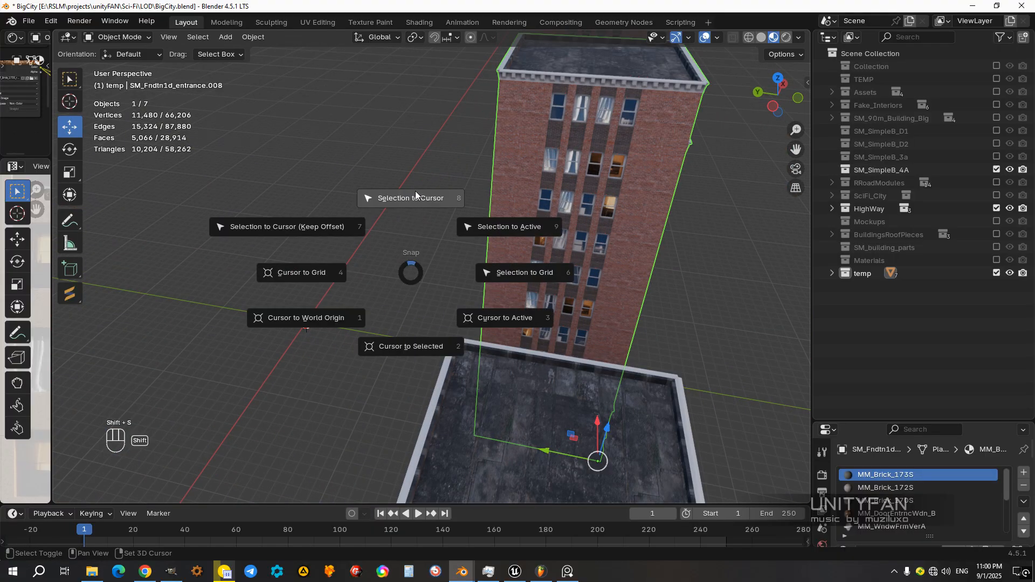
pyautogui.click(415, 191)
pyautogui.moveTo(353, 273); pyautogui.dragTo(423, 299, button='middle')
pyautogui.press('KP_Decimal')
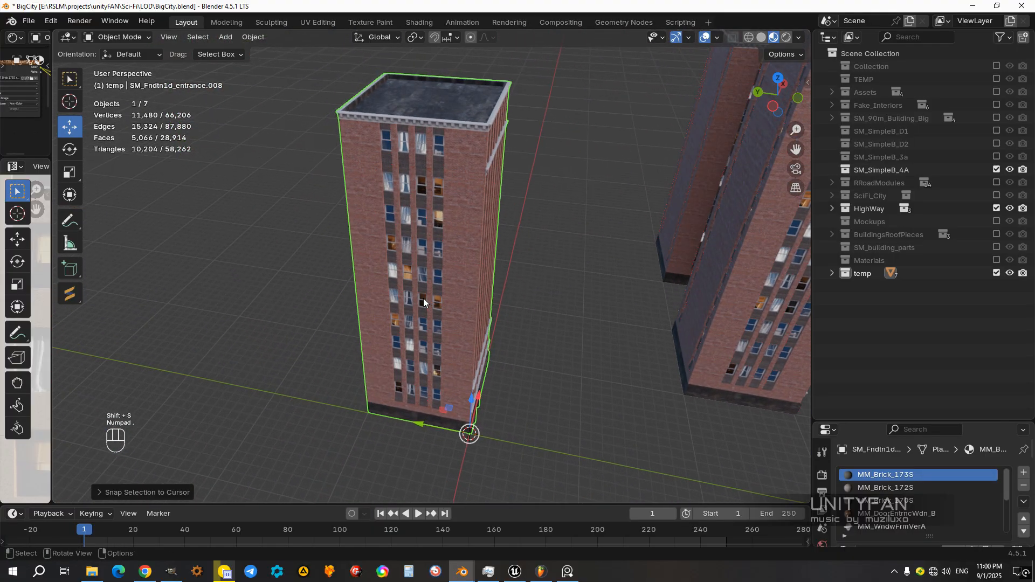
# Step: Inspect the tower's facade and base up close and display its location, rotation, scale and dimensions
pyautogui.moveTo(468, 344); pyautogui.dragTo(415, 363, button='middle')
pyautogui.scroll(2, 415, 364)
pyautogui.keyDown('shift'); pyautogui.moveTo(474, 399); pyautogui.dragTo(466, 306, button='middle'); pyautogui.keyUp('shift')
pyautogui.scroll(2, 466, 305)
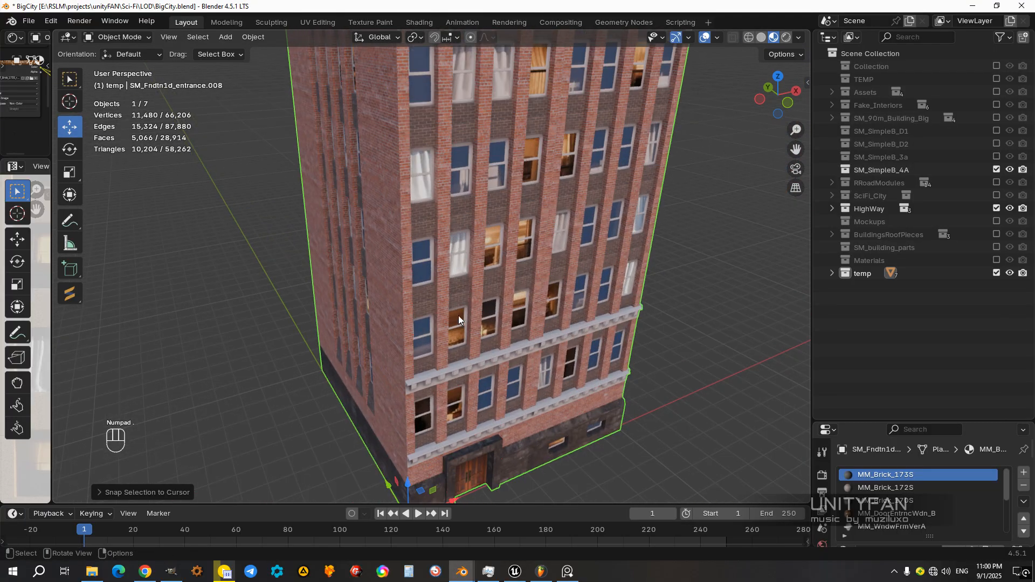
pyautogui.click(807, 83)
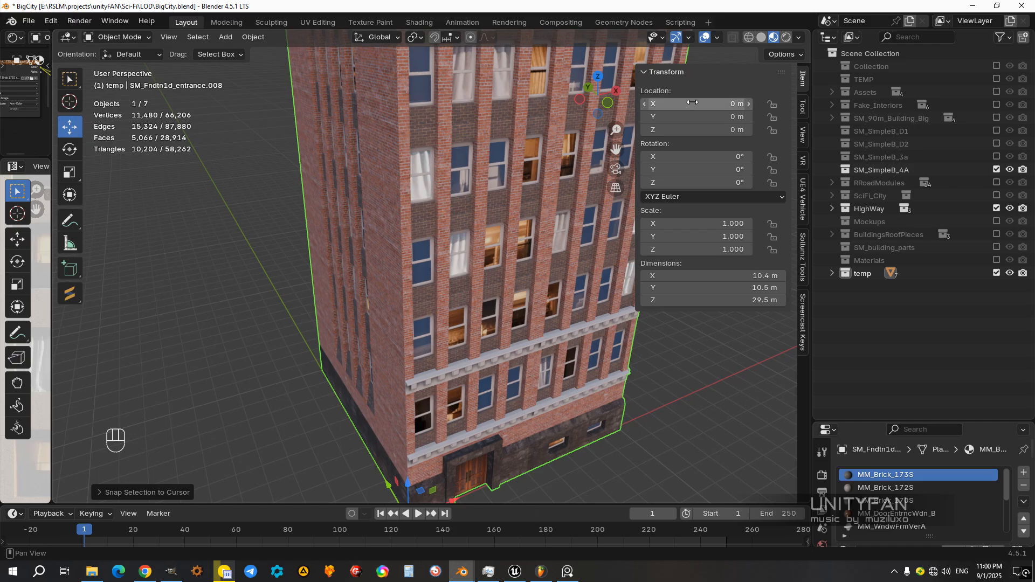
# Step: Move the mid-height tower away from the world origin in the negative X direction
pyautogui.moveTo(426, 232); pyautogui.dragTo(428, 310, button='middle')
pyautogui.scroll(-5, 445, 282)
pyautogui.keyDown('ctrl'); pyautogui.moveTo(419, 332); pyautogui.dragTo(325, 350); pyautogui.keyUp('ctrl')
pyautogui.keyDown('ctrl'); pyautogui.moveTo(333, 346); pyautogui.dragTo(334, 348); pyautogui.keyUp('ctrl')
# Step: Select the tallest skyscraper and snap it to the 3D cursor at the world origin
pyautogui.click(448, 364)
pyautogui.moveTo(449, 363); pyautogui.dragTo(456, 331, button='middle')
pyautogui.scroll(2, 455, 331)
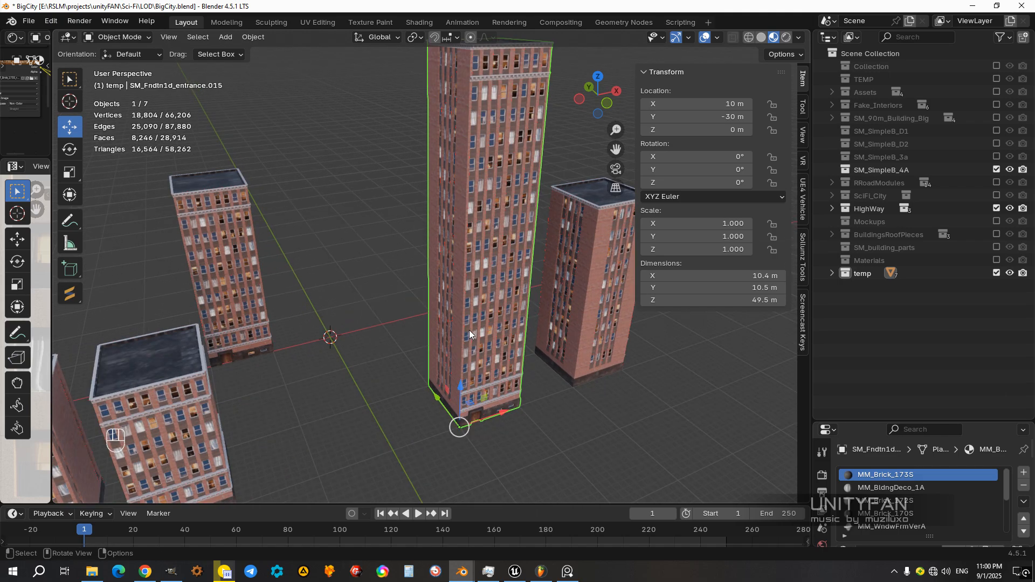
pyautogui.hotkey('shift', 's')
pyautogui.click(479, 253)
pyautogui.click(520, 314)
pyautogui.moveTo(457, 255)
pyautogui.keyDown('shift'); pyautogui.mouseDown(button='middle')
pyautogui.moveTo(520, 314)
pyautogui.moveTo(380, 254)
pyautogui.moveTo(455, 262)
pyautogui.mouseUp(button='middle'); pyautogui.keyUp('shift')
pyautogui.hotkey('ctrl', 'z')
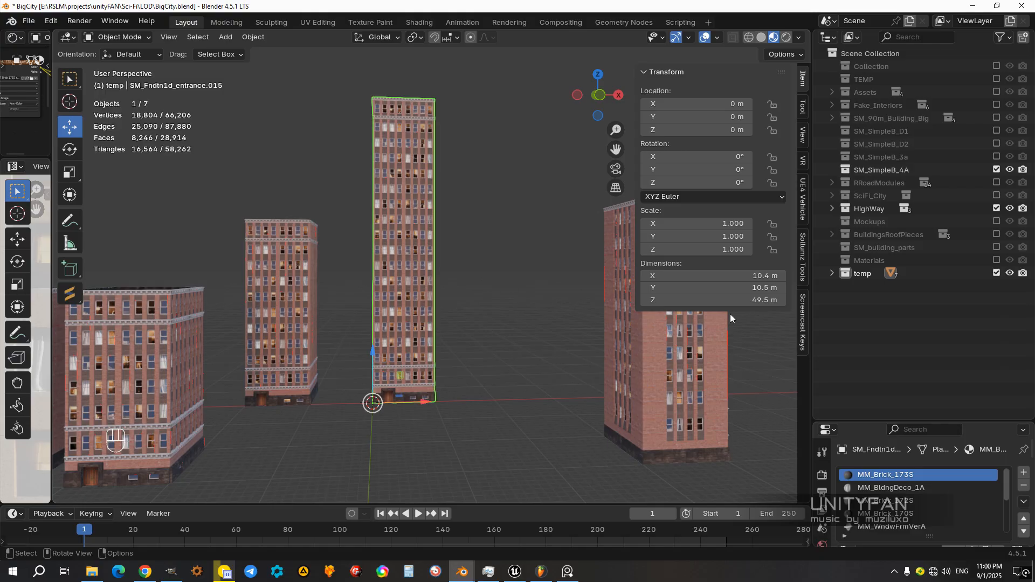
# Step: Move SM_Fndtn1d_entrance.015 from temp into the SM_SimpleB_4A collection and rename the object SM_SimpleB_4A to match
pyautogui.click(831, 274)
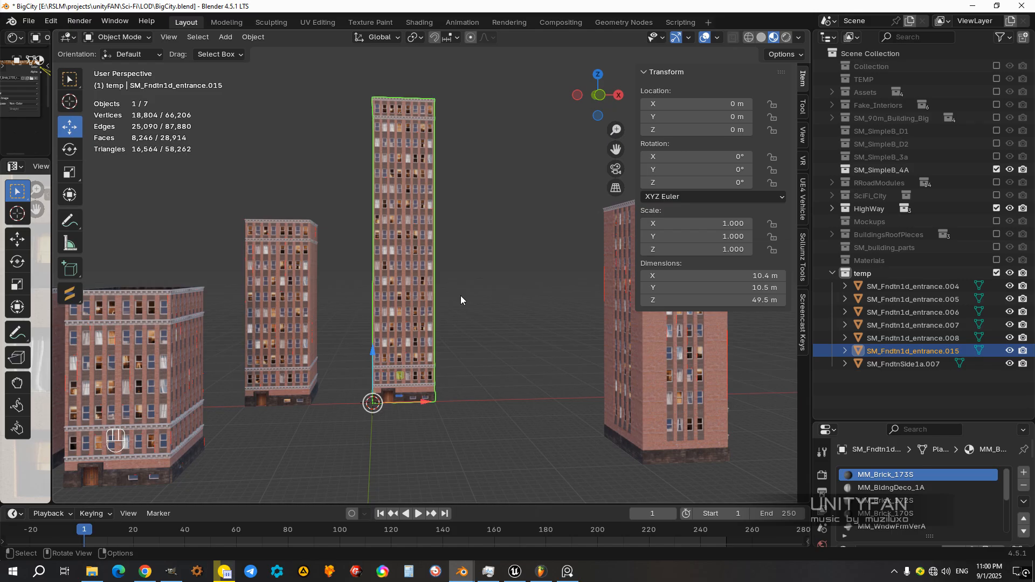
pyautogui.moveTo(897, 351); pyautogui.dragTo(895, 170)
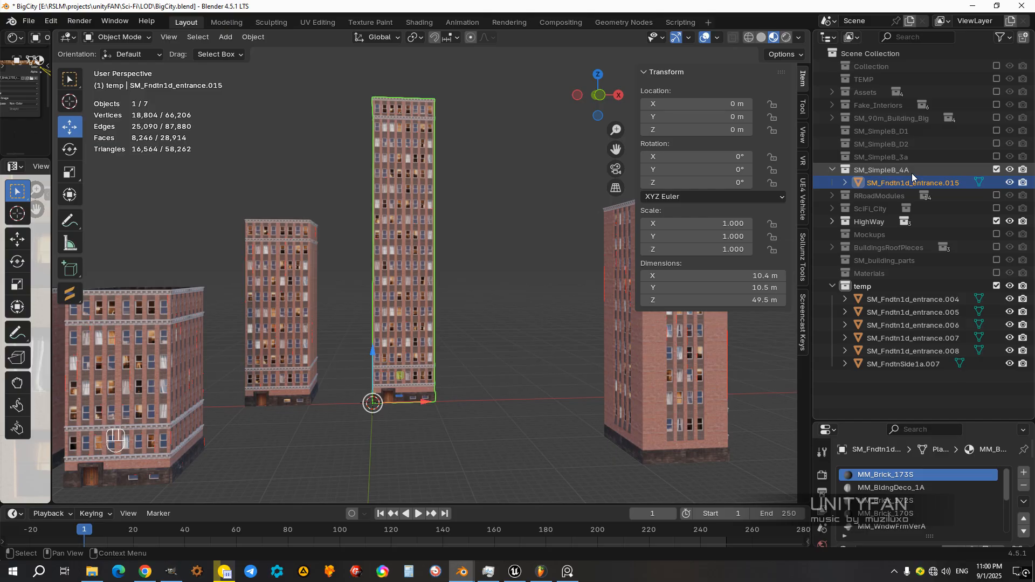
pyautogui.click(896, 174)
pyautogui.keyDown('ctrl'); pyautogui.click(897, 174); pyautogui.keyUp('ctrl')
pyautogui.hotkey('ctrl', 'c')
pyautogui.click(887, 184)
pyautogui.doubleClick(887, 184)
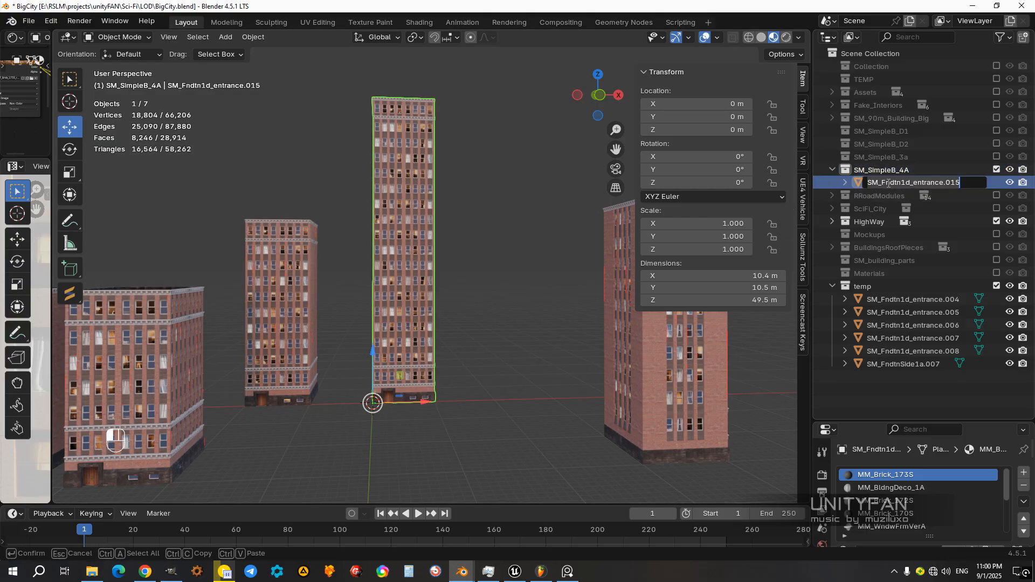
pyautogui.hotkey('ctrl', 'v')
pyautogui.press('Return')
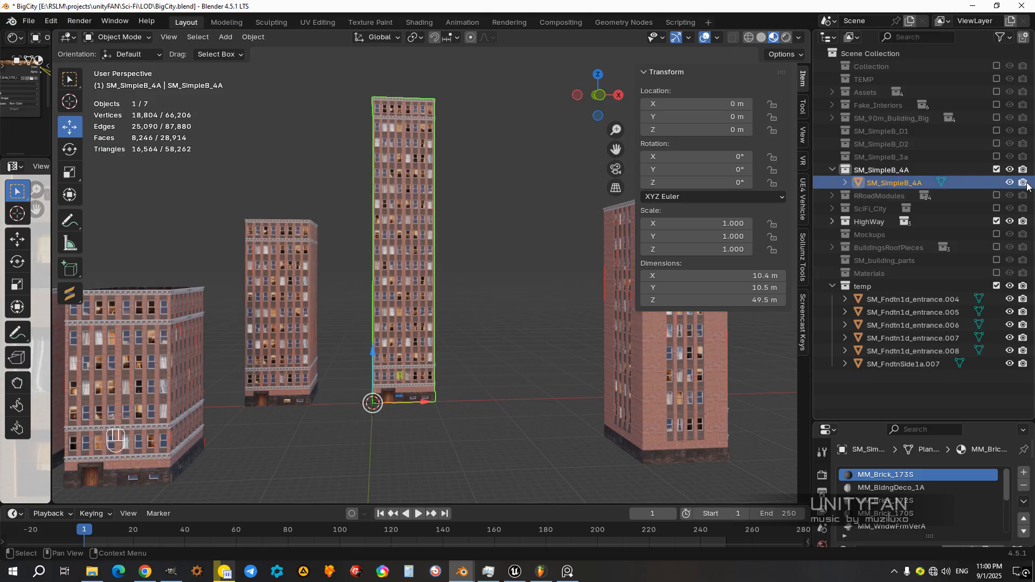
# Step: Exclude the SM_SimpleB_4A collection from the view layer and enable SM_SimpleB_3a to examine its building
pyautogui.click(996, 169)
pyautogui.click(998, 157)
pyautogui.moveTo(507, 347); pyautogui.dragTo(546, 266, button='middle')
pyautogui.scroll(3, 519, 254)
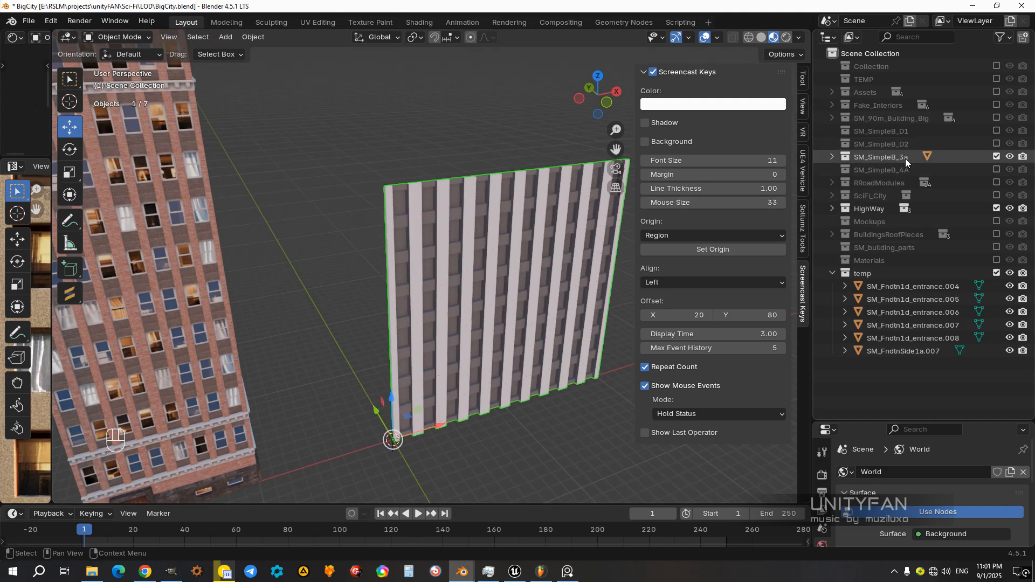
# Step: Show the SM_SimpleB_D2 collection in place of SM_SimpleB_3a and hide its collision mesh, SM_SimpleB_D2_Cllsn
pyautogui.click(995, 156)
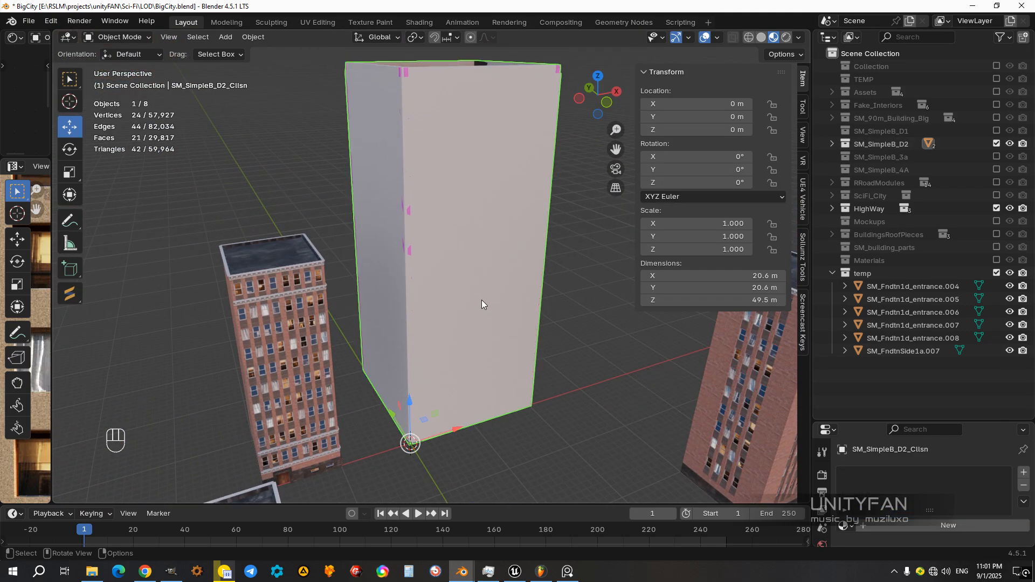
pyautogui.press('h')
pyautogui.moveTo(481, 304)
pyautogui.mouseDown(button='middle')
pyautogui.moveTo(469, 323)
pyautogui.moveTo(406, 307)
pyautogui.moveTo(492, 302)
pyautogui.mouseUp(button='middle')
# Step: Select the SM_SimpleB_D2 building and widen the image editor to look over the T_SimpleB_1A_Night window texture
pyautogui.click(491, 305)
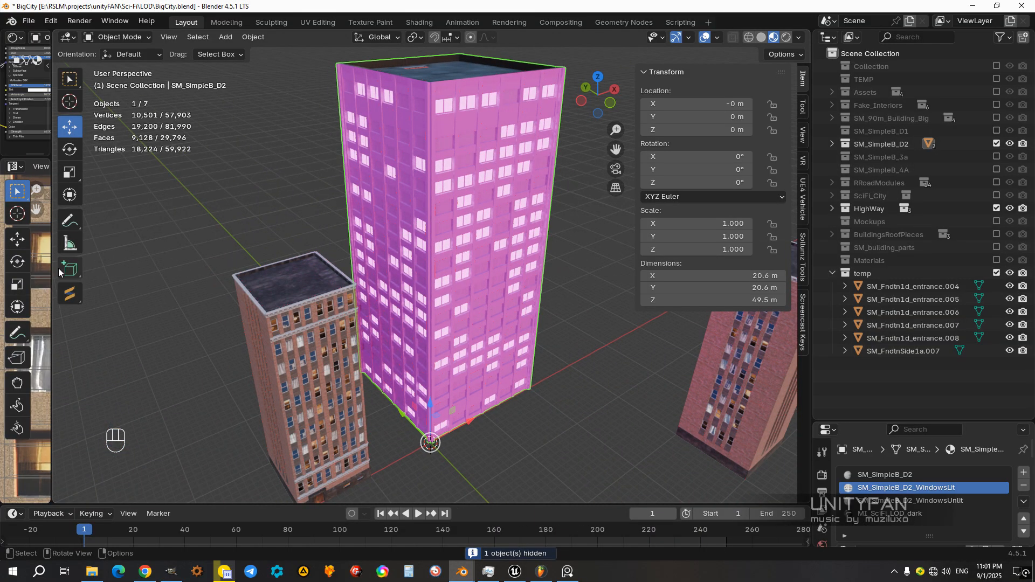
pyautogui.moveTo(52, 271); pyautogui.dragTo(195, 269)
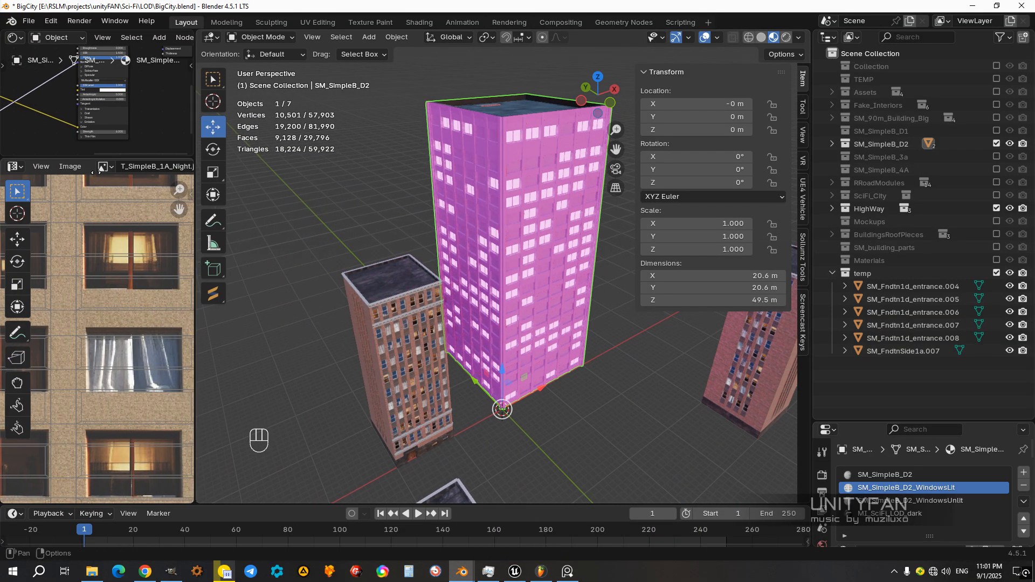
pyautogui.moveTo(57, 247); pyautogui.dragTo(112, 290, button='middle')
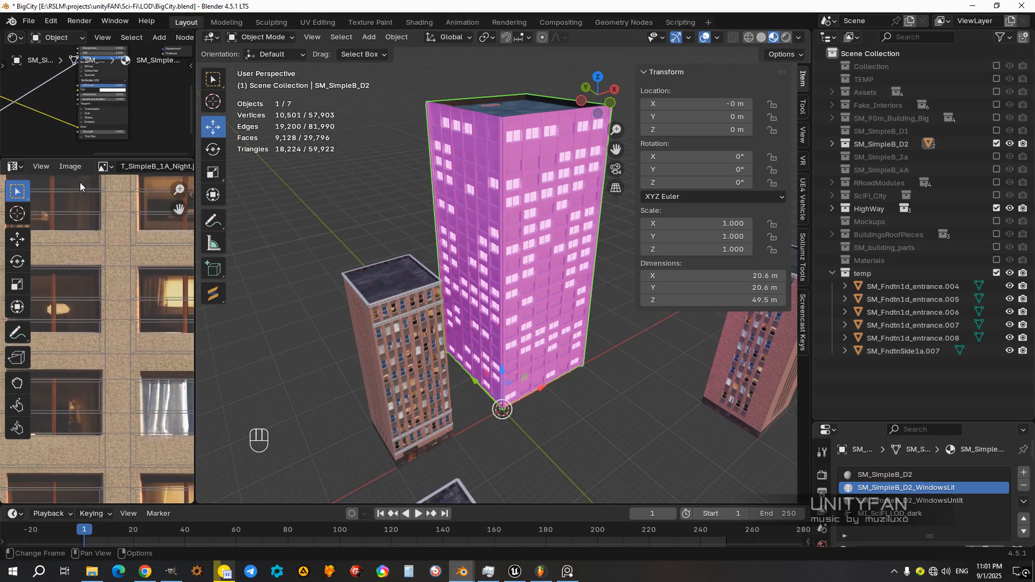
# Step: Enlarge the shader editor above the image editor and bring the T_SimpleB_D2_Night.jpg texture node of SM_SimpleB_D2_WindowsLit into view
pyautogui.moveTo(70, 159); pyautogui.dragTo(70, 308)
pyautogui.moveTo(114, 205); pyautogui.dragTo(193, 241, button='middle')
pyautogui.moveTo(81, 243); pyautogui.dragTo(166, 257, button='middle')
pyautogui.scroll(5, 96, 188)
pyautogui.moveTo(51, 185); pyautogui.dragTo(134, 207, button='middle')
pyautogui.scroll(1, 128, 198)
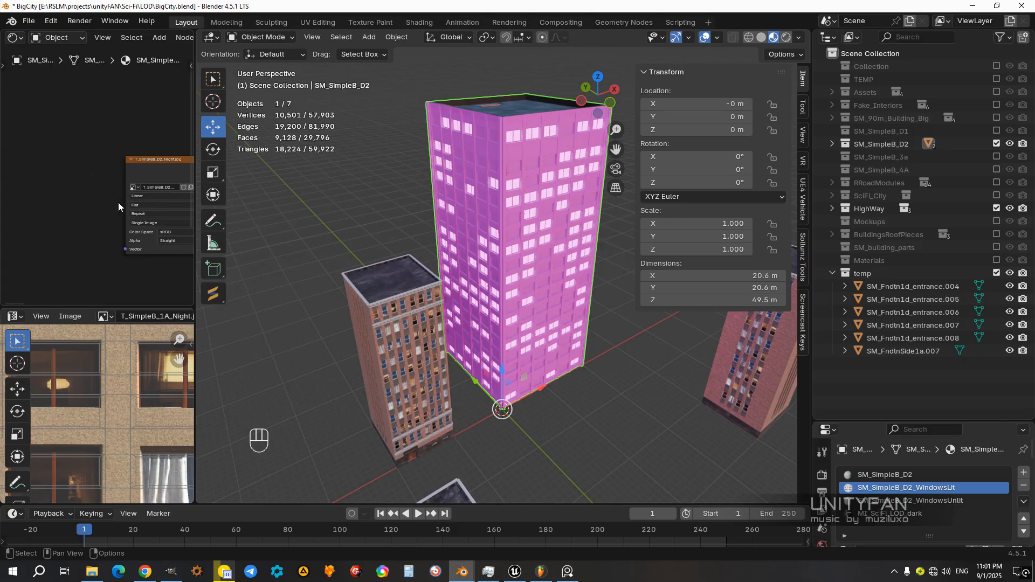
pyautogui.moveTo(118, 203); pyautogui.dragTo(57, 206, button='middle')
pyautogui.scroll(5, 83, 202)
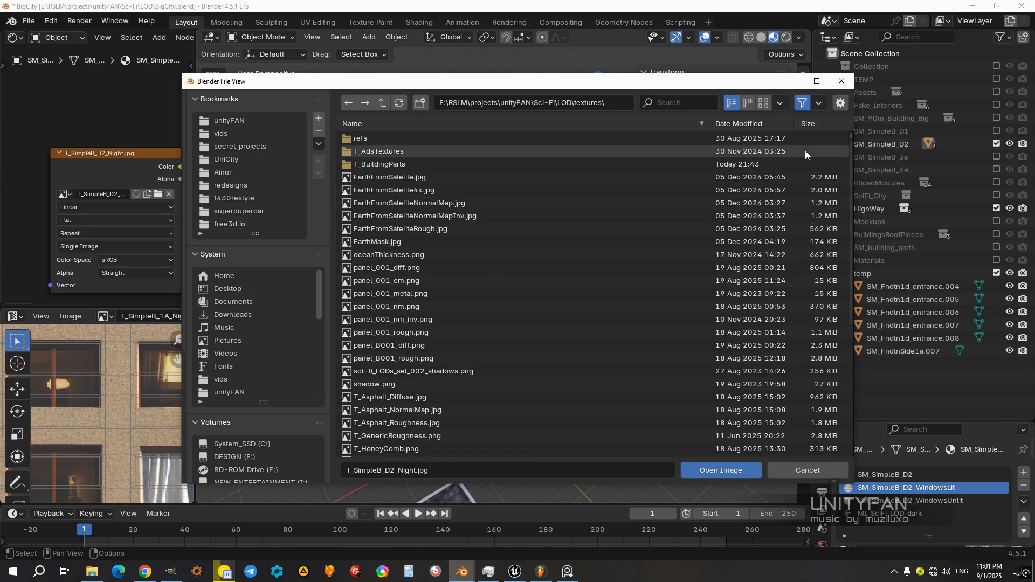
# Step: Try T_SimpleB_1A_Day.jpg from the T_BuildingParts folder as the lit-windows texture, browsing the files as thumbnails, and inspect the building
pyautogui.click(763, 103)
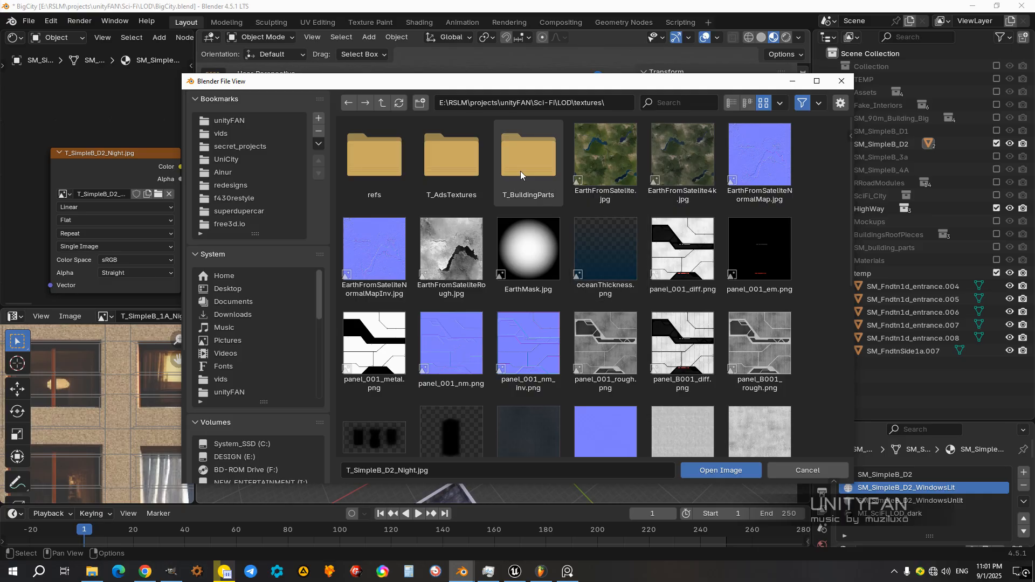
pyautogui.scroll(-5, 605, 338)
pyautogui.scroll(5, 604, 338)
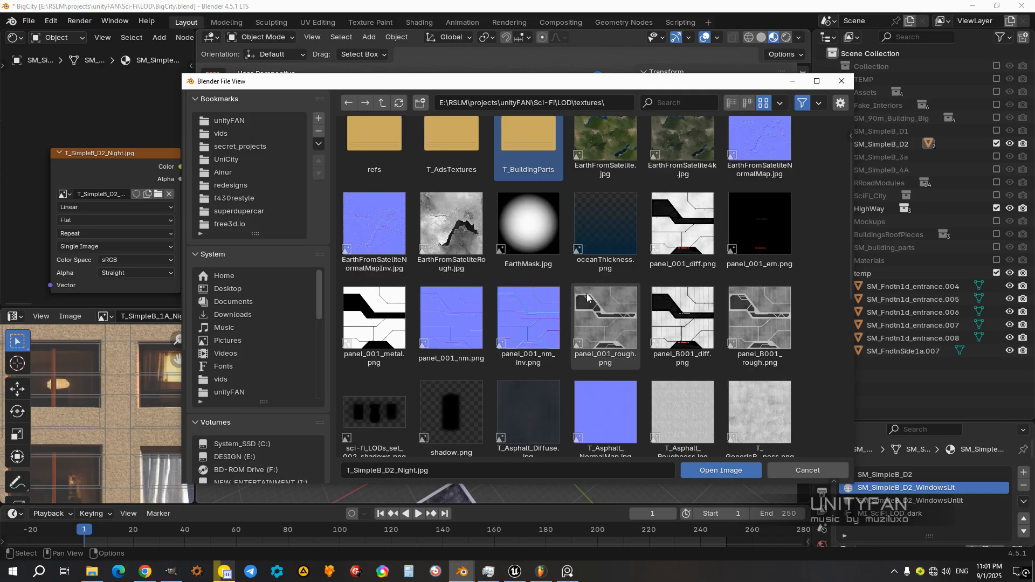
pyautogui.doubleClick(525, 154)
pyautogui.scroll(-8, 561, 268)
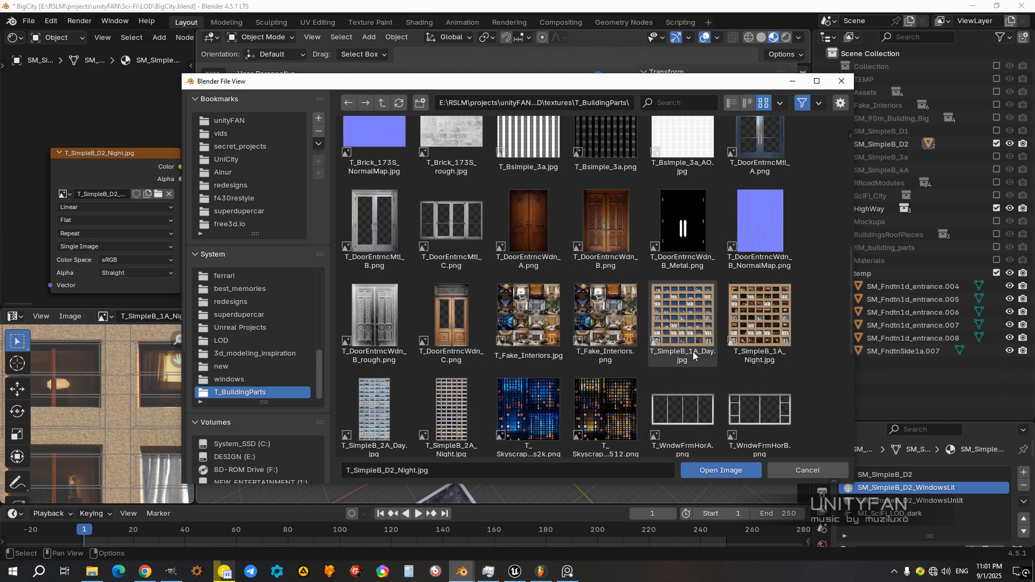
pyautogui.click(693, 345)
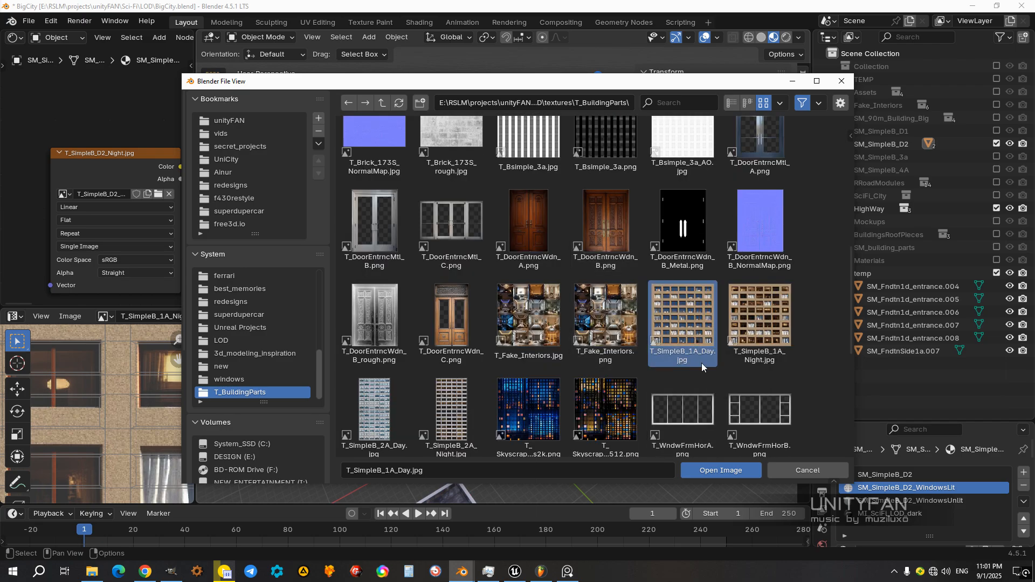
pyautogui.click(747, 470)
pyautogui.moveTo(484, 302); pyautogui.dragTo(522, 329, button='middle')
pyautogui.scroll(2, 517, 308)
pyautogui.scroll(-4, 521, 326)
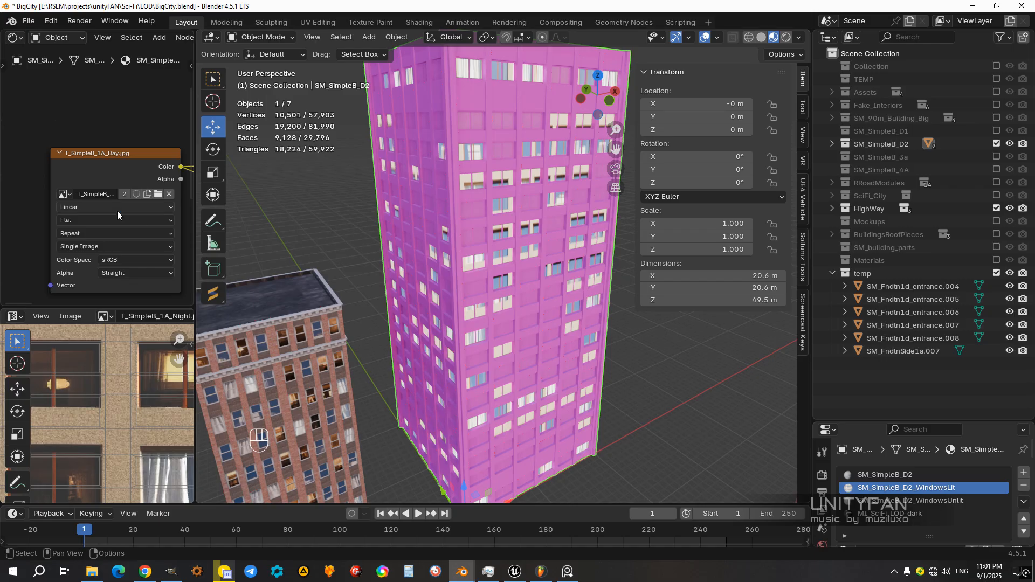
# Step: Try T_SimpleB_2A_Day.jpg as the image of the SM_SimpleB_D2_WindowsLit texture node
pyautogui.click(158, 194)
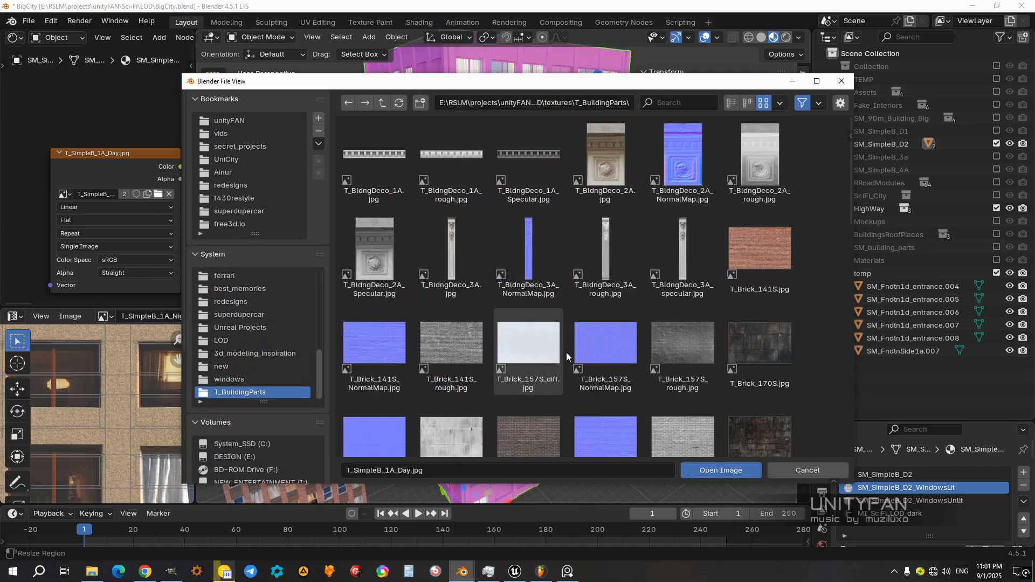
pyautogui.scroll(-10, 697, 365)
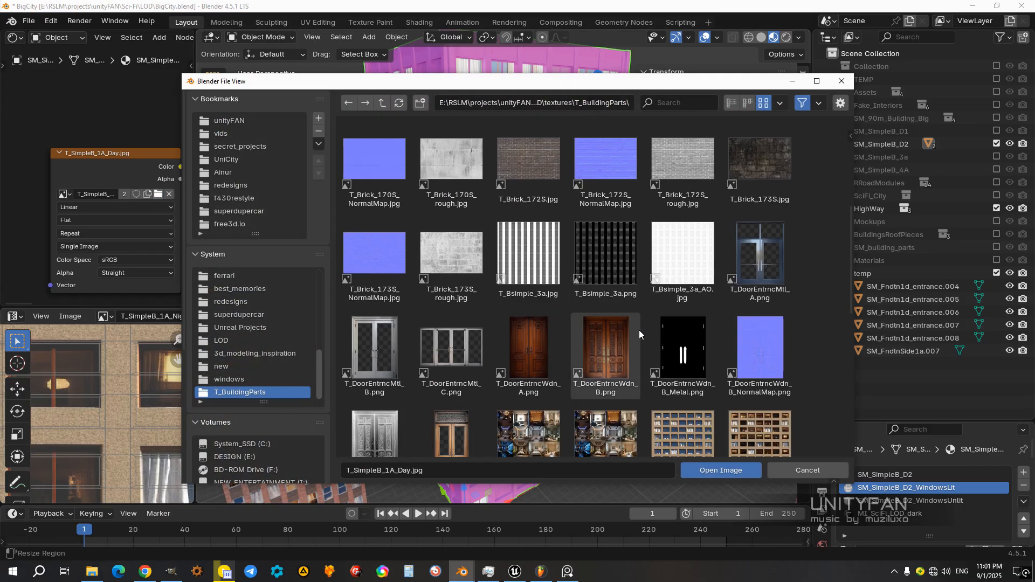
pyautogui.scroll(-2, 658, 373)
pyautogui.click(382, 301)
pyautogui.click(694, 470)
pyautogui.moveTo(546, 309)
pyautogui.mouseDown(button='middle')
pyautogui.moveTo(445, 279)
pyautogui.moveTo(441, 319)
pyautogui.moveTo(391, 312)
pyautogui.moveTo(510, 312)
pyautogui.moveTo(545, 299)
pyautogui.mouseUp(button='middle')
# Step: Load T_SimpleB_2A_Night.jpg from T_BuildingParts into the SM_SimpleB_D2_WindowsLit texture node and check the lit windows on the tower
pyautogui.click(163, 195)
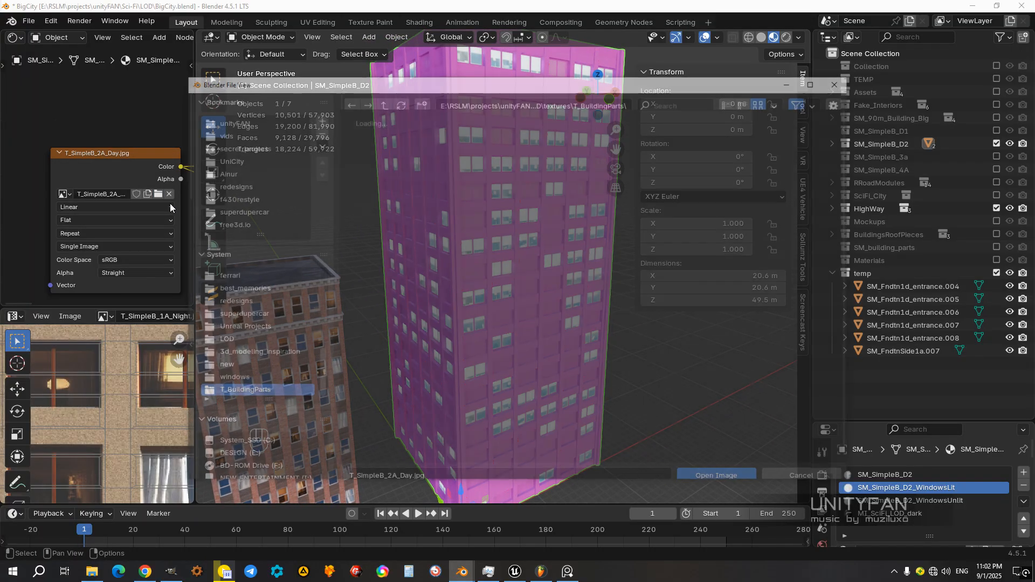
pyautogui.scroll(-2, 595, 373)
pyautogui.scroll(-10, 595, 373)
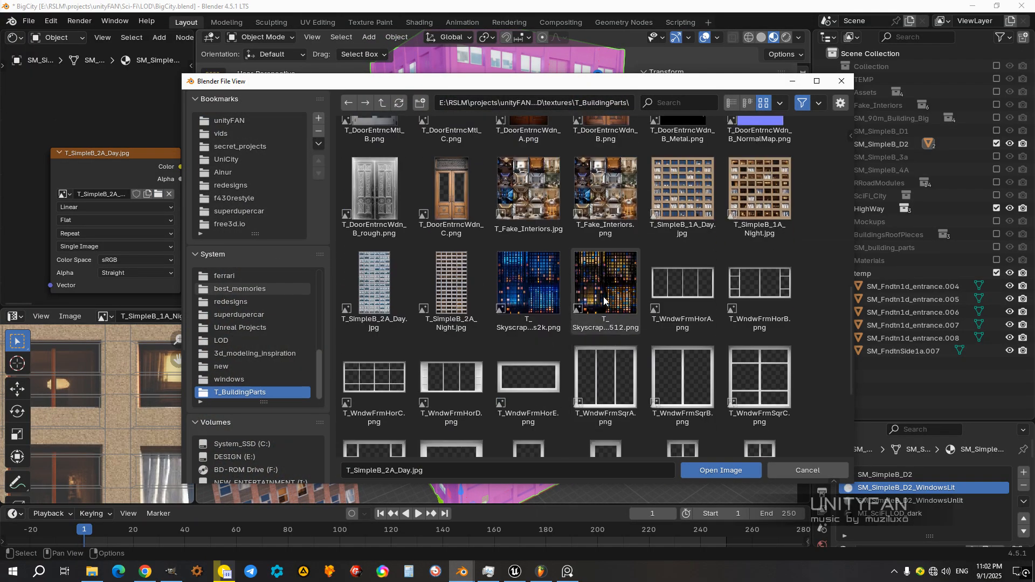
pyautogui.scroll(5, 581, 324)
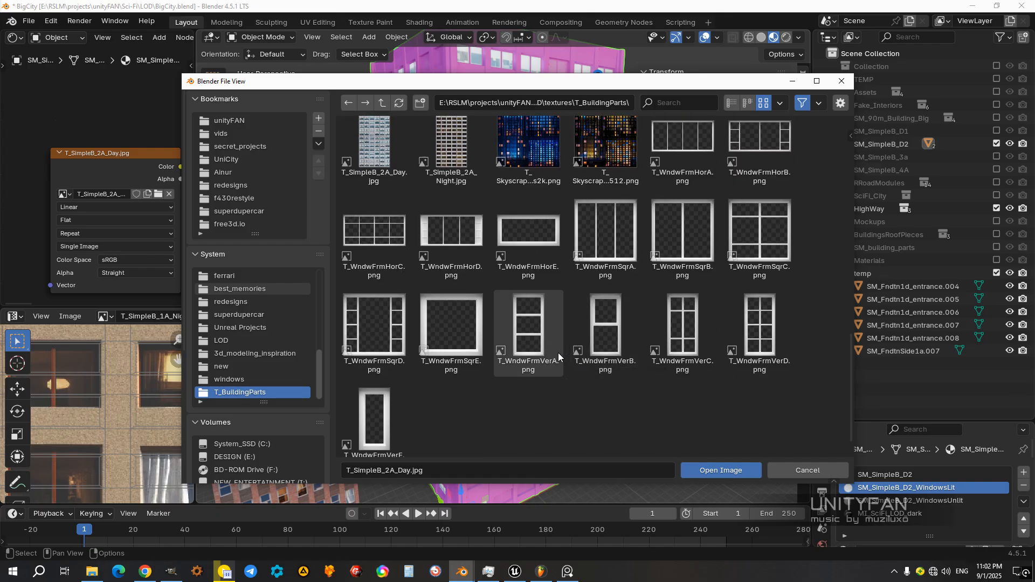
pyautogui.click(758, 254)
pyautogui.click(451, 339)
pyautogui.click(722, 470)
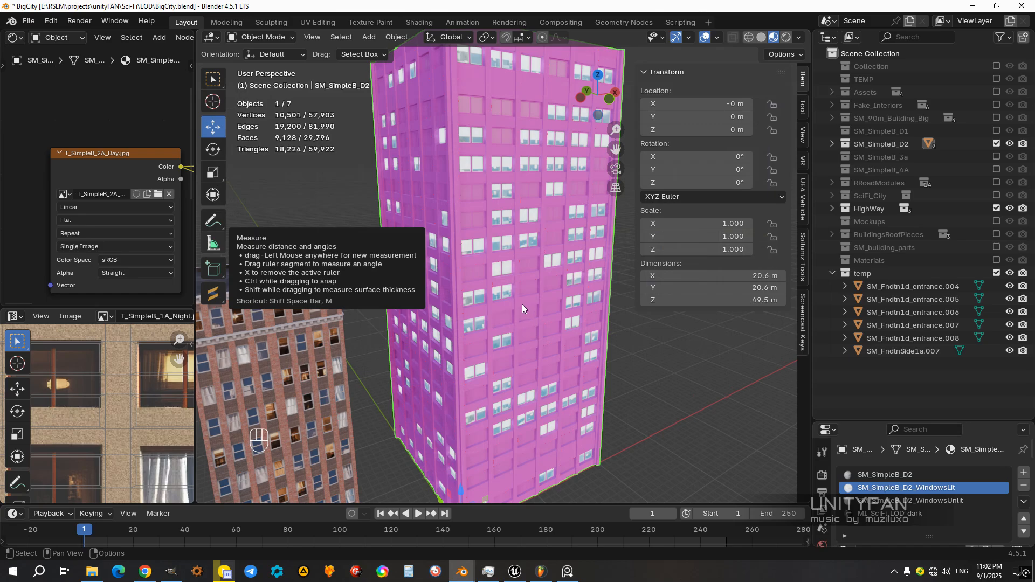
pyautogui.moveTo(540, 329)
pyautogui.mouseDown(button='middle')
pyautogui.moveTo(442, 321)
pyautogui.moveTo(538, 339)
pyautogui.mouseUp(button='middle')
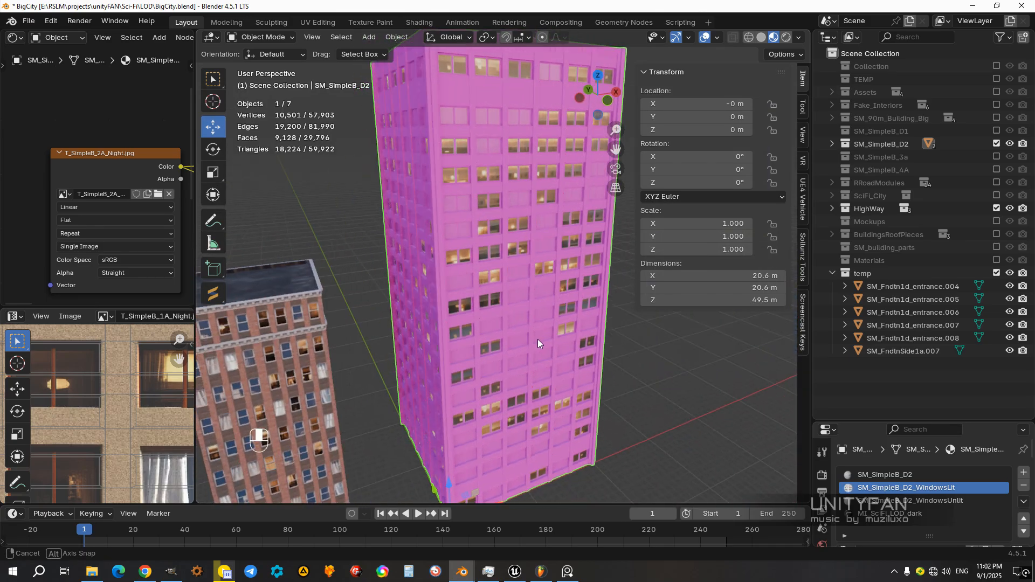
pyautogui.scroll(4, 538, 339)
pyautogui.scroll(-3, 536, 339)
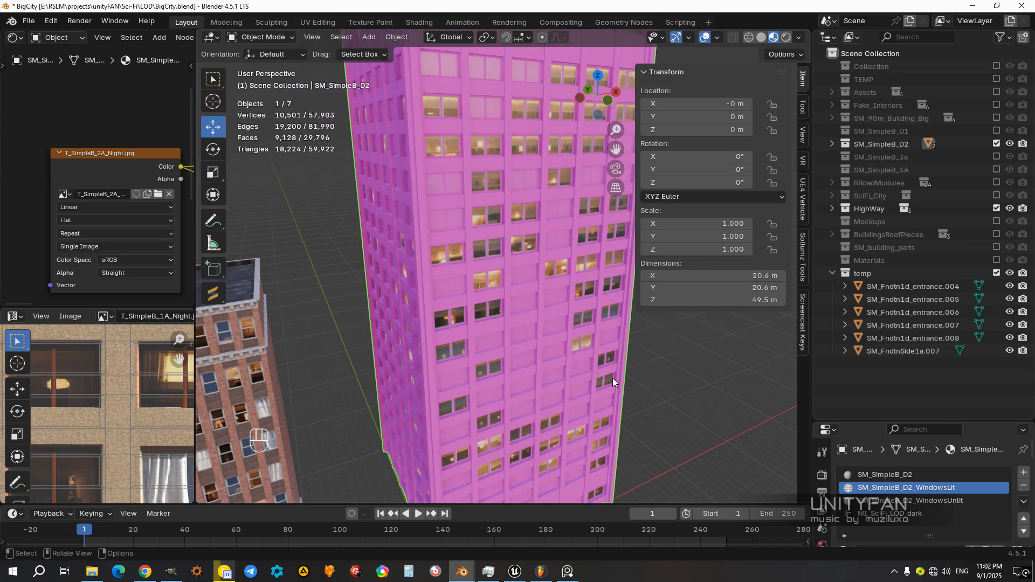
pyautogui.scroll(-2, 907, 449)
pyautogui.scroll(2, 908, 468)
# Step: Replace the missing image in the SM_SimpleB_D2 wall material with T_SimpleB_2A_Day.jpg from the T_BuildingParts folder
pyautogui.click(887, 451)
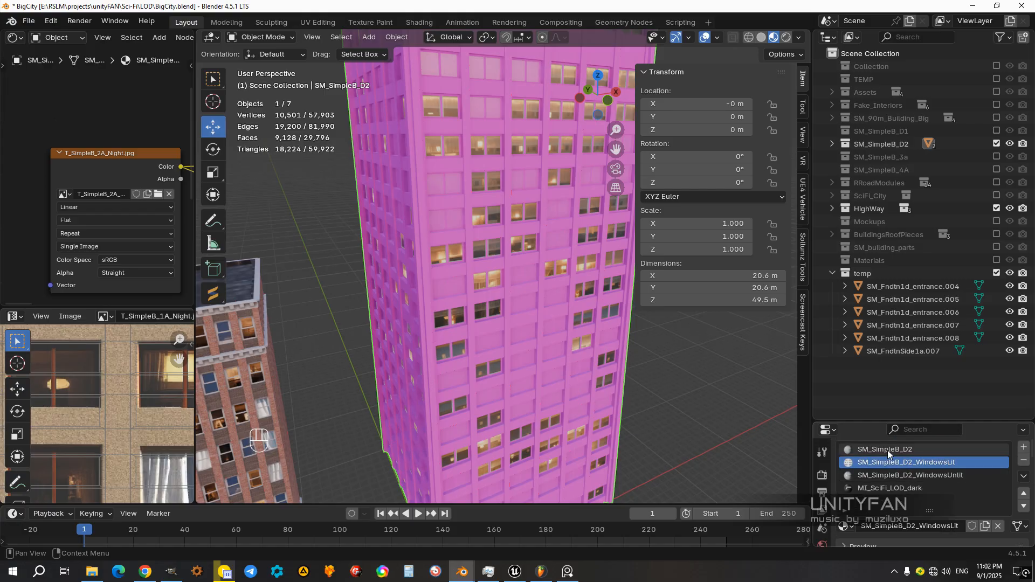
pyautogui.moveTo(57, 190); pyautogui.dragTo(112, 203, button='middle')
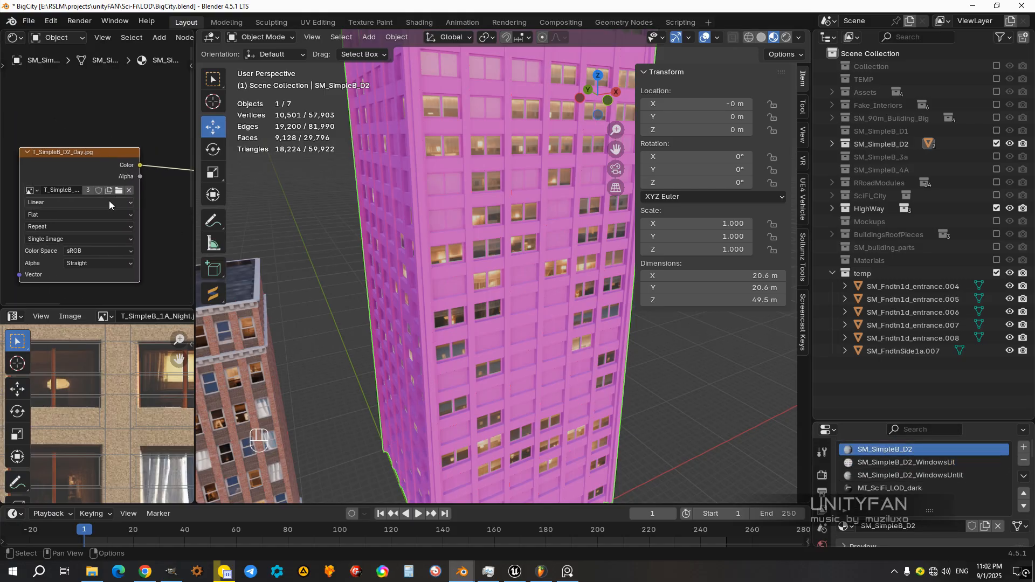
pyautogui.click(118, 191)
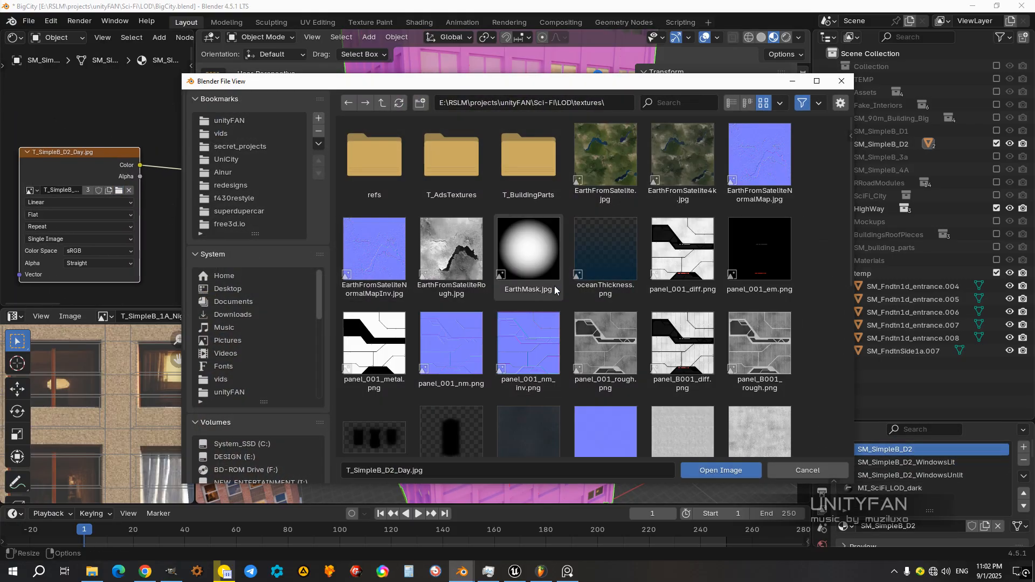
pyautogui.scroll(-2, 555, 320)
pyautogui.scroll(-2, 557, 322)
pyautogui.scroll(4, 561, 321)
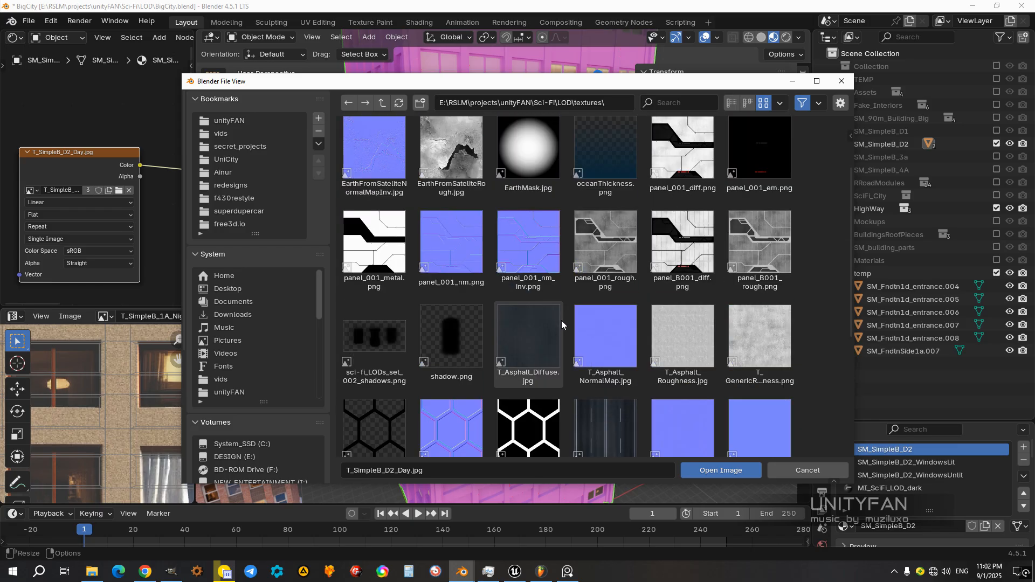
pyautogui.doubleClick(525, 179)
pyautogui.scroll(-6, 584, 314)
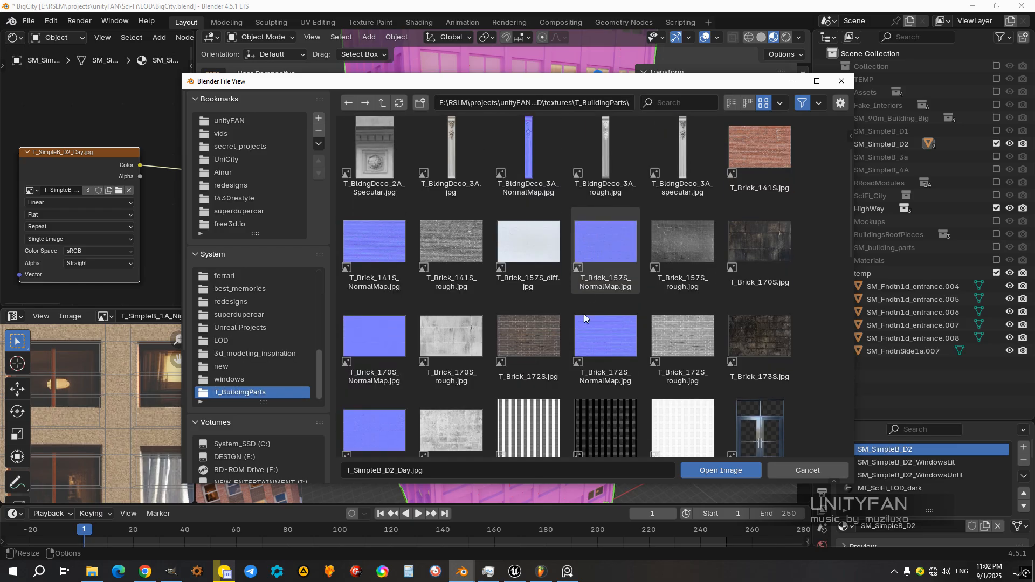
pyautogui.scroll(-1, 682, 345)
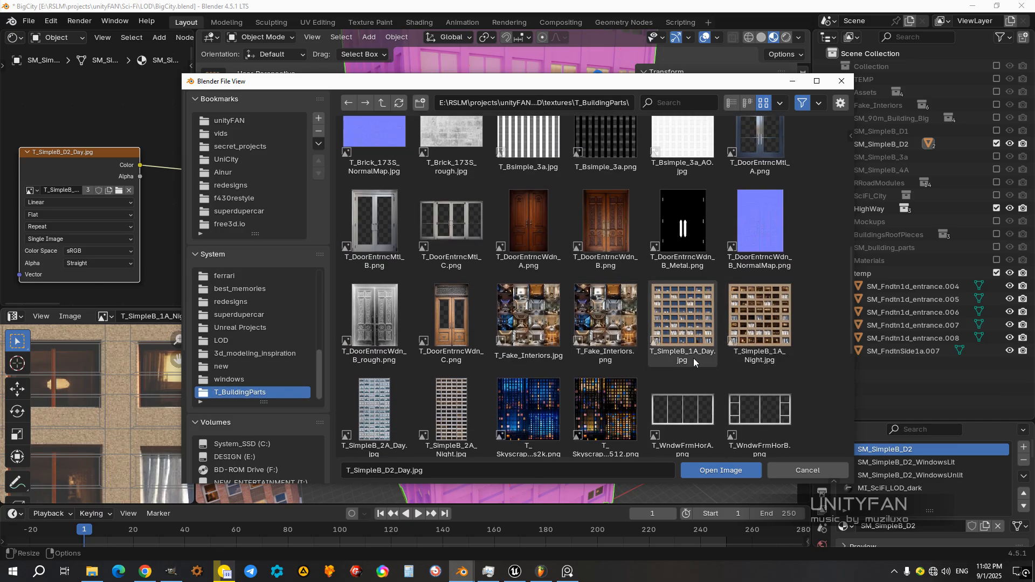
pyautogui.click(399, 407)
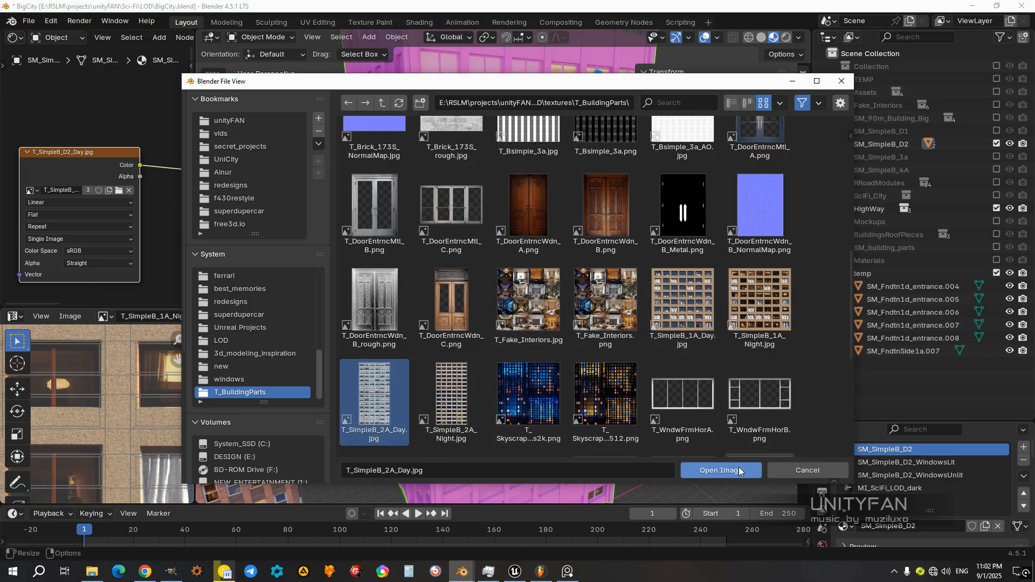
pyautogui.click(720, 470)
pyautogui.moveTo(576, 313)
pyautogui.mouseDown(button='middle')
pyautogui.moveTo(512, 319)
pyautogui.moveTo(588, 321)
pyautogui.mouseUp(button='middle')
# Step: Select the SM_SimpleB_D2_WindowsUnlit material and bring its T_SimpleB_D2_Day.jpg texture node into view
pyautogui.click(943, 476)
pyautogui.moveTo(32, 167); pyautogui.dragTo(132, 202, button='middle')
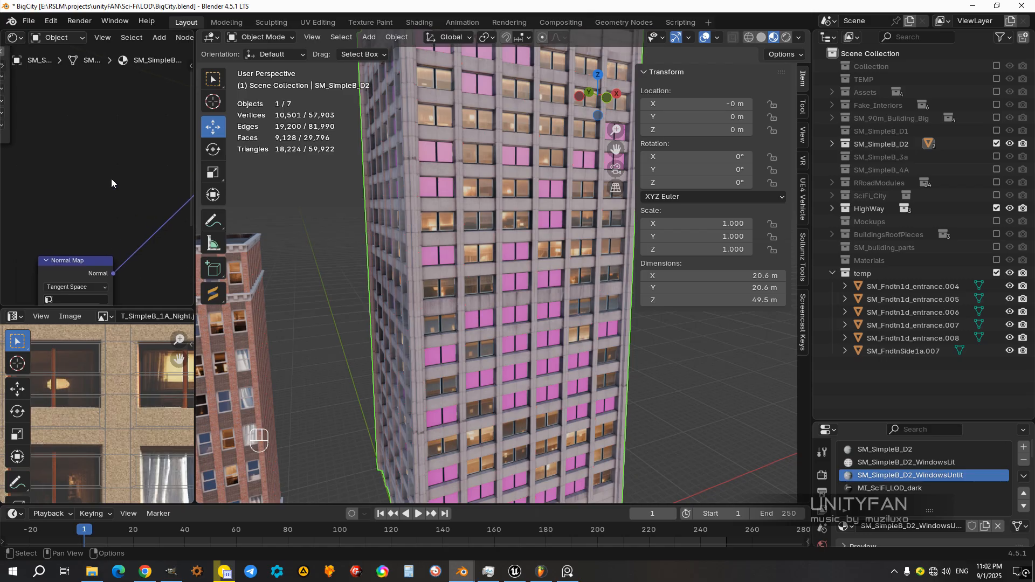
pyautogui.moveTo(49, 139); pyautogui.dragTo(144, 209, button='middle')
pyautogui.moveTo(80, 142); pyautogui.dragTo(115, 173, button='middle')
# Step: Try T_SimpleB_1A_Day.jpg from T_BuildingParts as the unlit-windows texture and inspect the windows up close
pyautogui.click(118, 152)
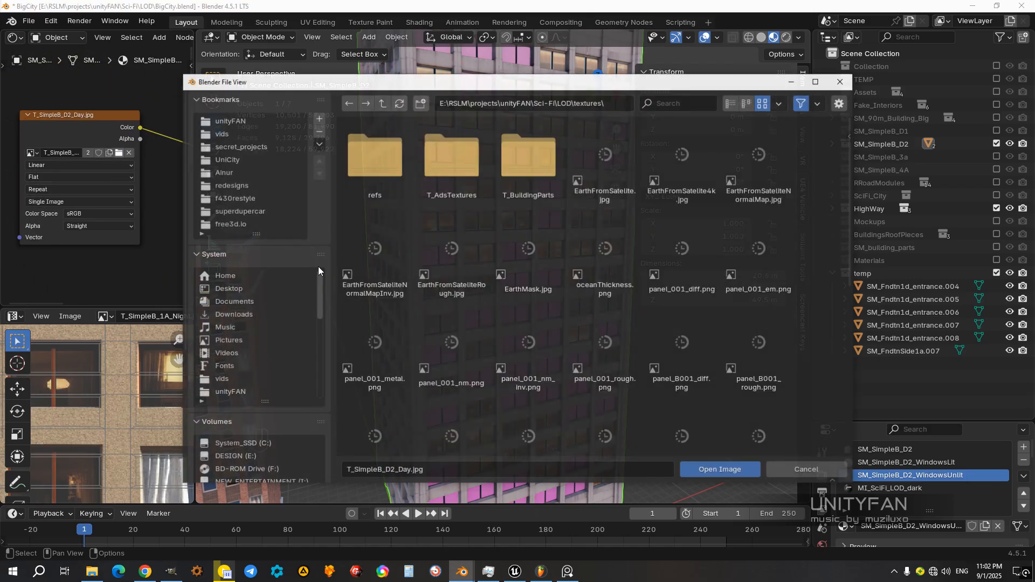
pyautogui.scroll(2, 526, 321)
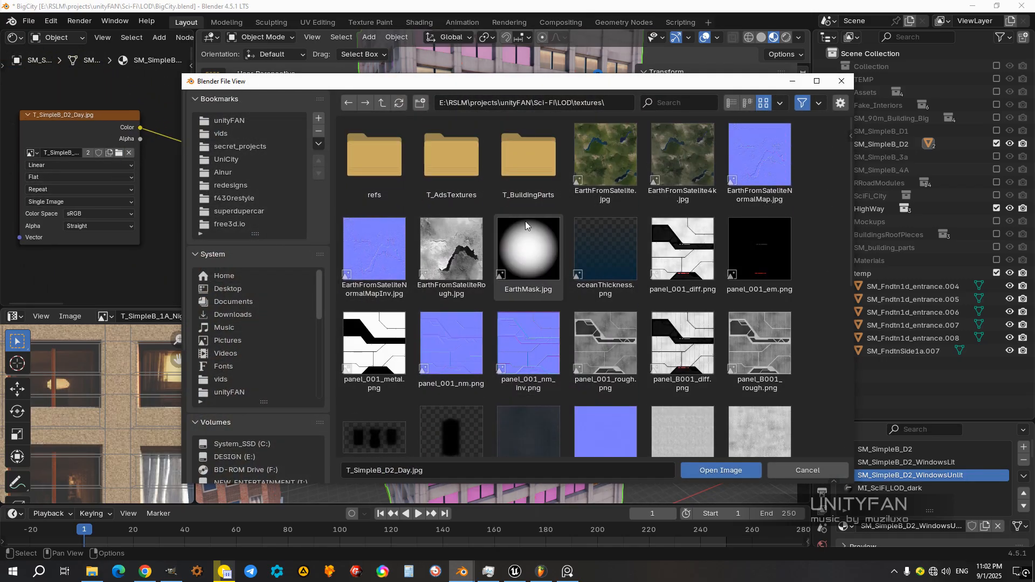
pyautogui.doubleClick(519, 173)
pyautogui.scroll(-10, 620, 338)
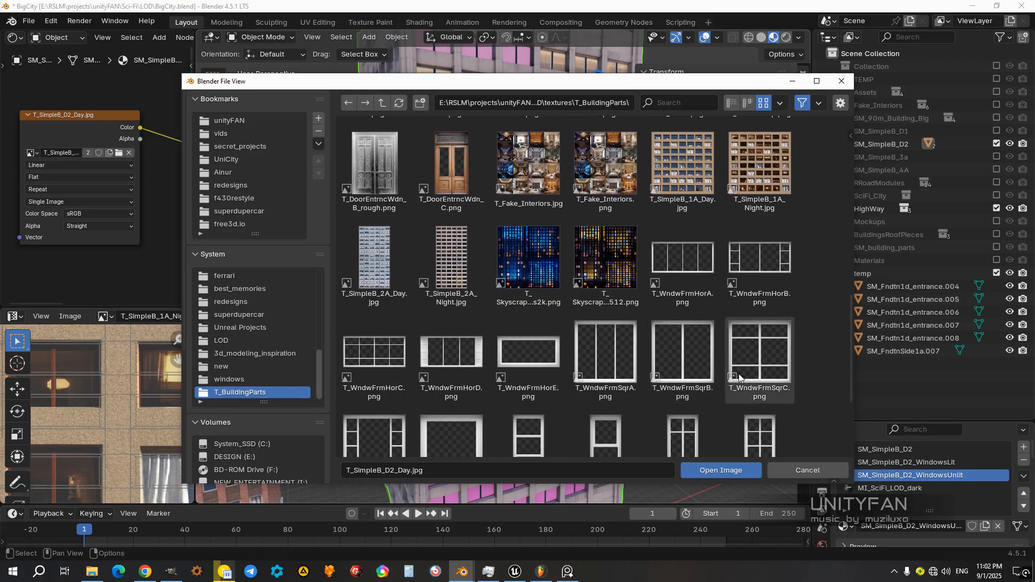
pyautogui.click(700, 210)
pyautogui.click(744, 469)
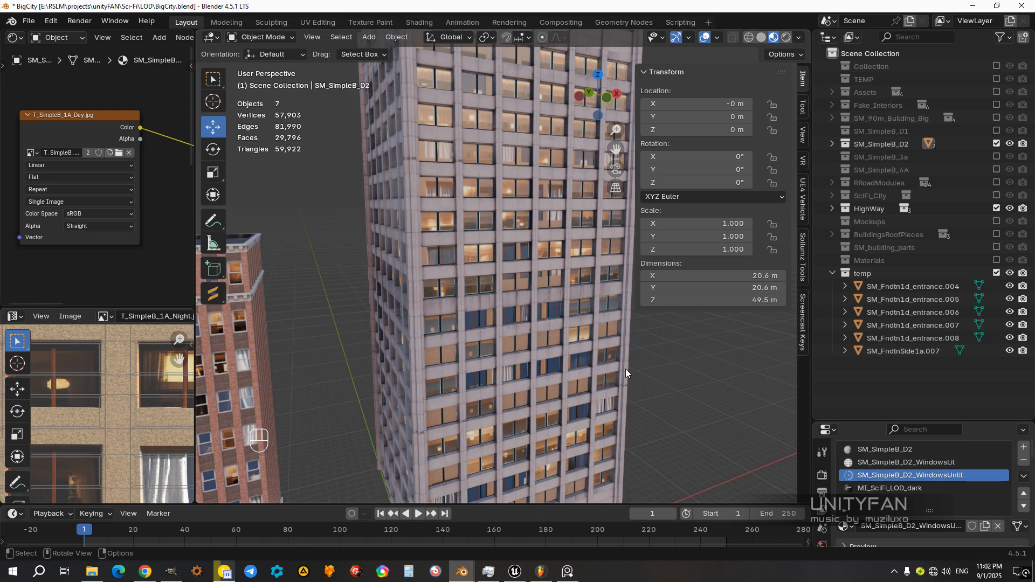
pyautogui.scroll(5, 626, 369)
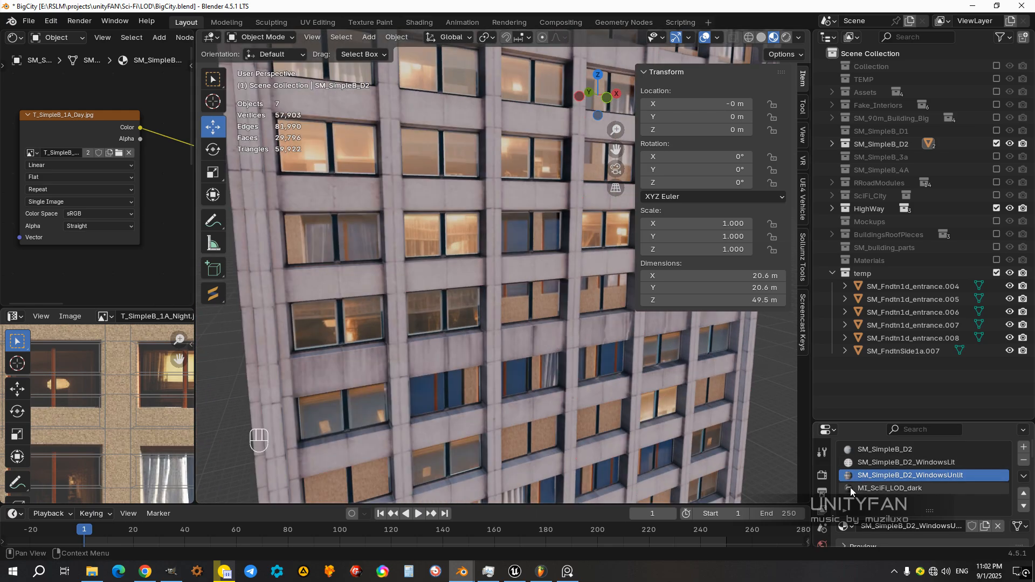
# Step: Load T_SimpleB_2A_Day.jpg into the SM_SimpleB_D2_WindowsUnlit texture node and look over the retextured building
pyautogui.click(121, 154)
pyautogui.scroll(-2, 542, 310)
pyautogui.scroll(-8, 542, 309)
pyautogui.click(380, 310)
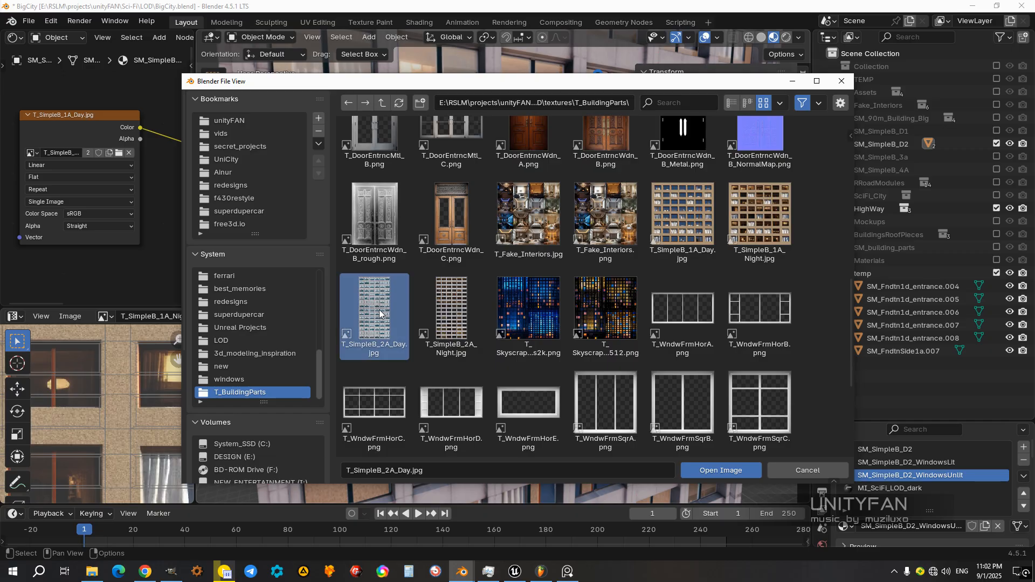
pyautogui.click(716, 473)
pyautogui.scroll(-5, 590, 336)
pyautogui.moveTo(616, 349); pyautogui.dragTo(526, 327, button='middle')
pyautogui.click(525, 327)
# Step: Show the SM_SimpleB_D1 collection in place of SM_SimpleB_D2 and hide its collision mesh, SM_BSimple_A_Cllsn
pyautogui.click(995, 144)
pyautogui.click(996, 131)
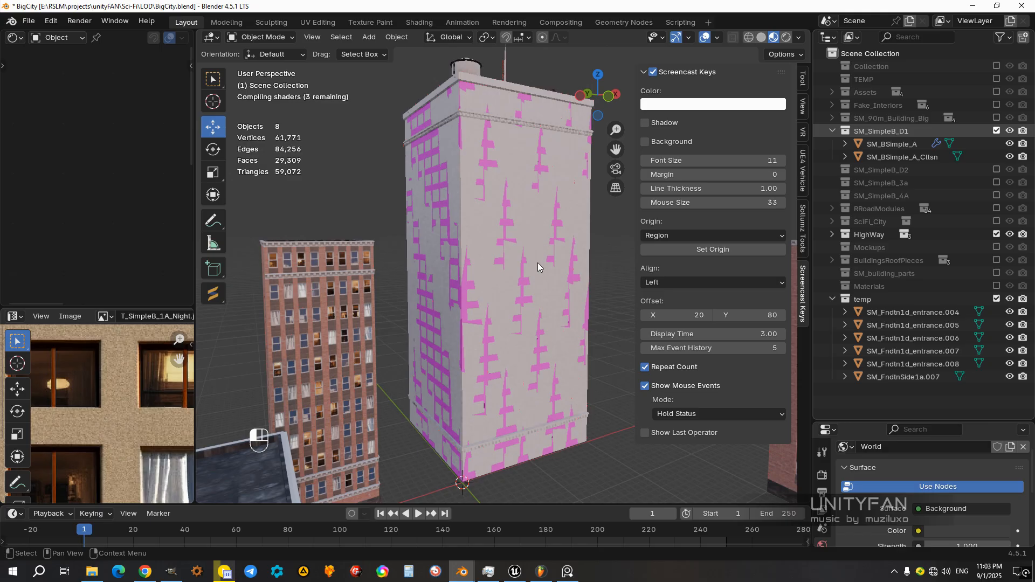
pyautogui.click(538, 263)
pyautogui.scroll(6, 539, 263)
pyautogui.scroll(-6, 540, 263)
pyautogui.moveTo(540, 263); pyautogui.dragTo(533, 281, button='middle')
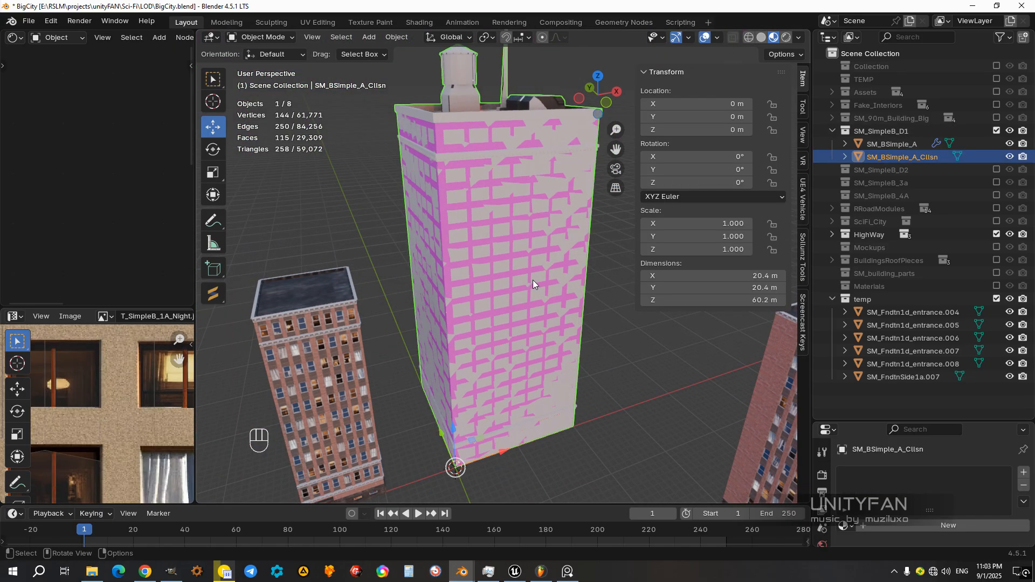
pyautogui.press('h')
# Step: Select the SM_BSimple_A building, widen the shader editor and look over its lit-windows material nodes, including the T_SimpleB_1A_Night.jpg texture
pyautogui.click(509, 264)
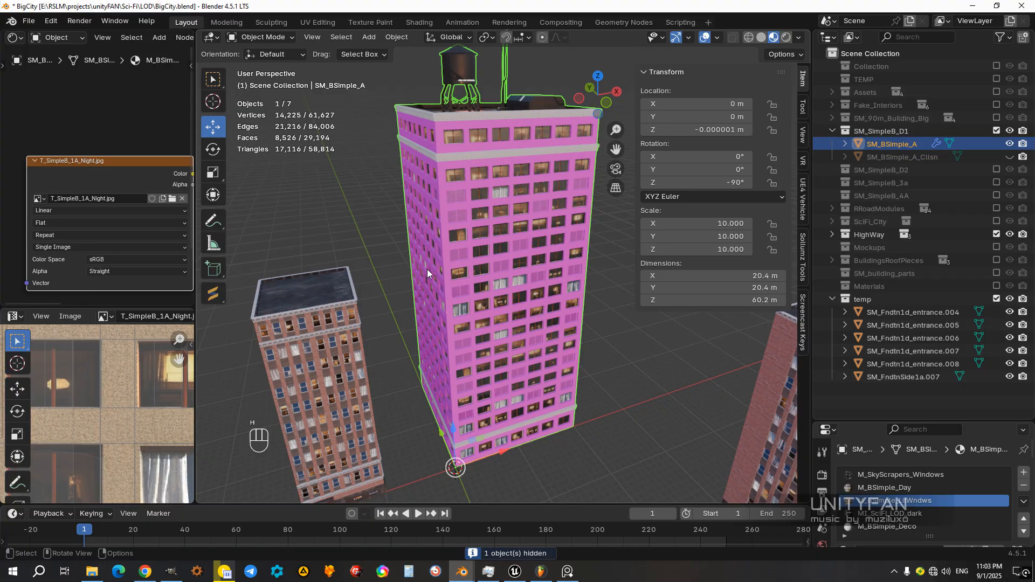
pyautogui.scroll(-2, 151, 226)
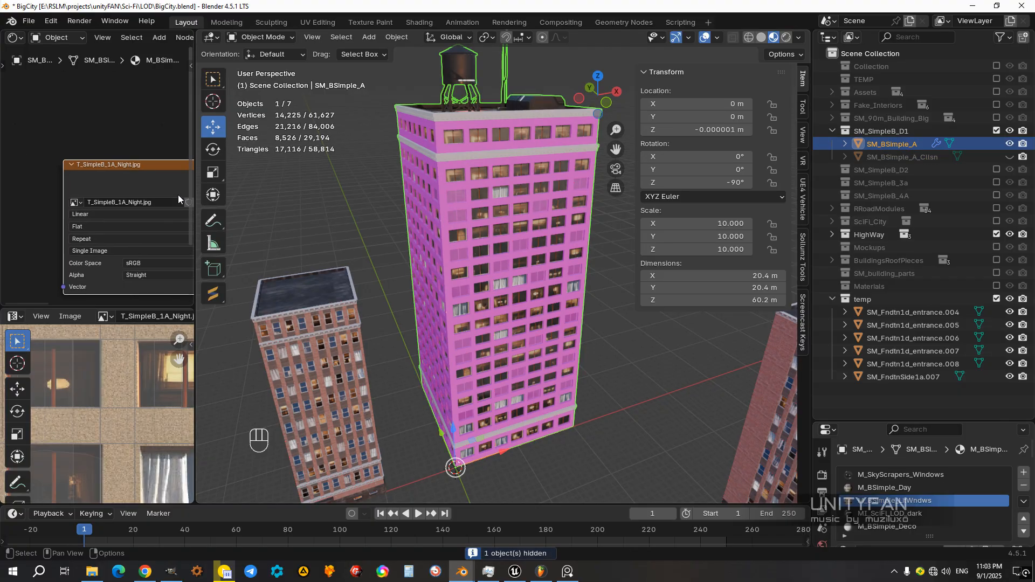
pyautogui.moveTo(193, 197); pyautogui.dragTo(247, 196)
pyautogui.scroll(4, 488, 159)
pyautogui.moveTo(487, 158); pyautogui.dragTo(538, 292, button='middle')
pyautogui.moveTo(152, 206); pyautogui.dragTo(86, 165, button='middle')
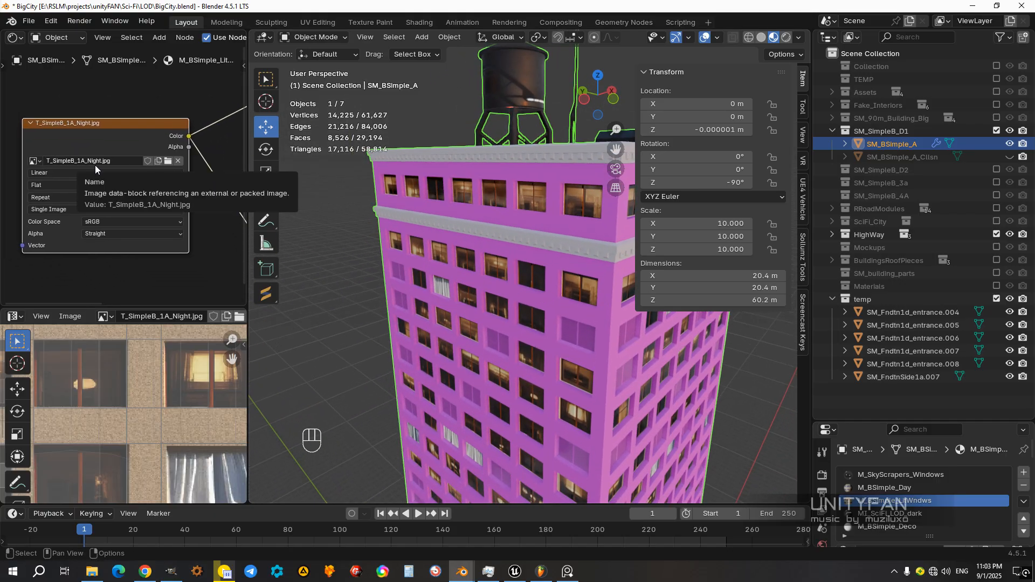
pyautogui.scroll(-4, 91, 192)
pyautogui.moveTo(90, 191); pyautogui.dragTo(29, 210, button='middle')
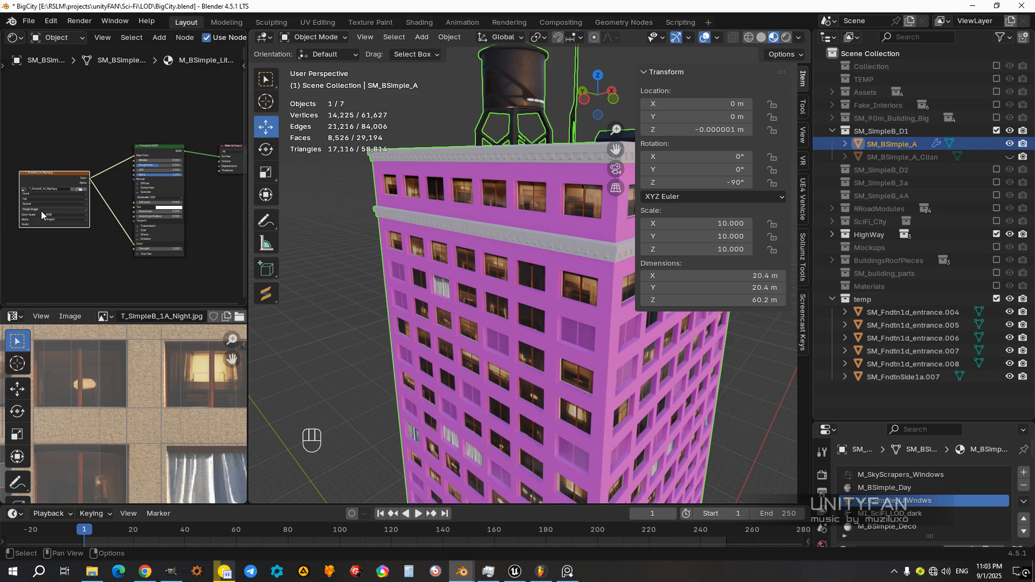
# Step: Enlarge the properties editor, select SM_BSimple_A's M_BSimple_Day material slot and bring its day image texture node into close view
pyautogui.moveTo(900, 421); pyautogui.dragTo(893, 329)
pyautogui.click(888, 380)
pyautogui.click(882, 394)
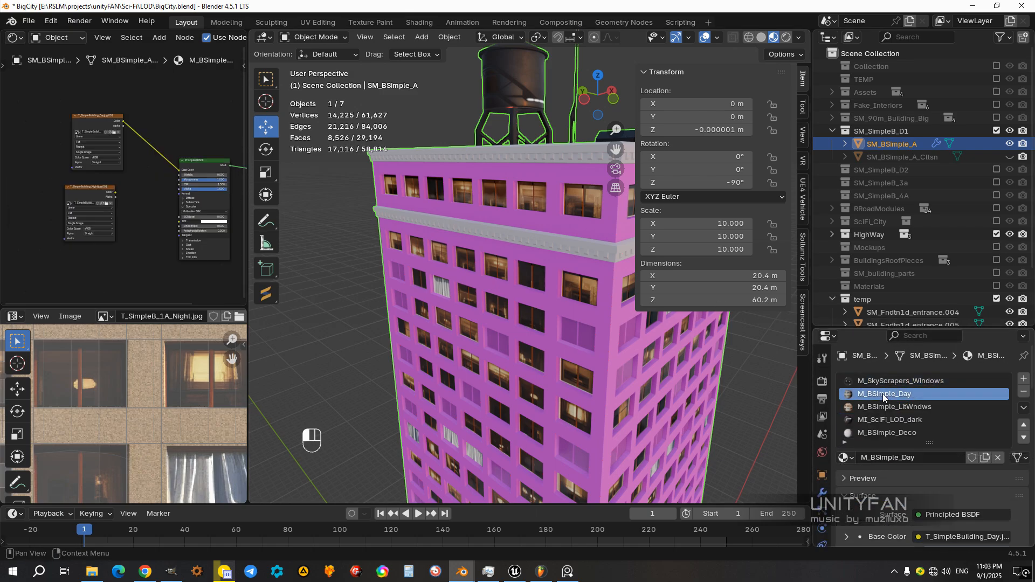
pyautogui.click(883, 410)
pyautogui.click(888, 394)
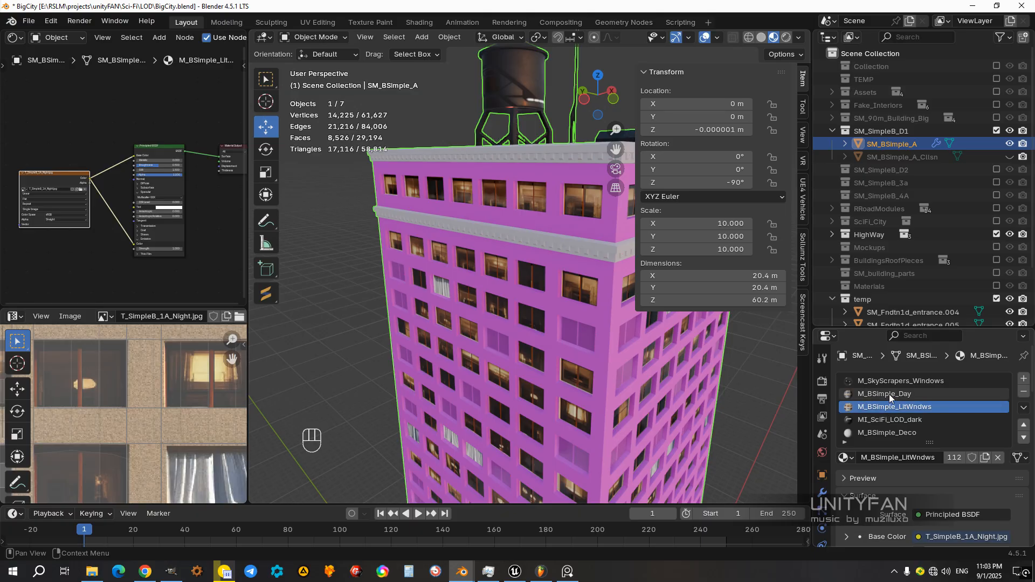
pyautogui.scroll(4, 118, 208)
pyautogui.press('KP_Decimal')
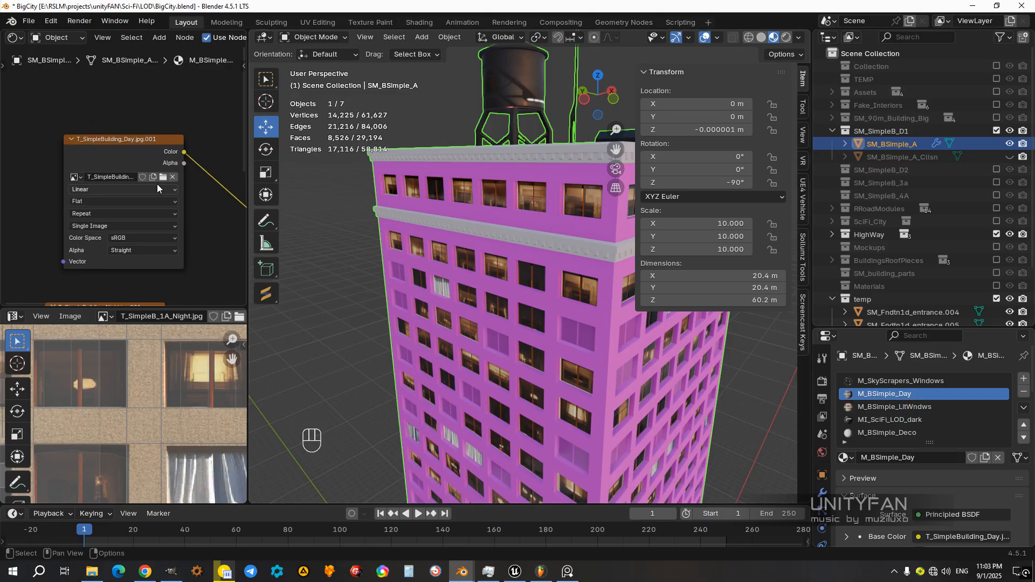
# Step: Load T_SimpleB_1A_Day.jpg from the T_BuildingParts folder into the M_BSimple_Day texture node and look over the building
pyautogui.click(163, 178)
pyautogui.scroll(-8, 609, 302)
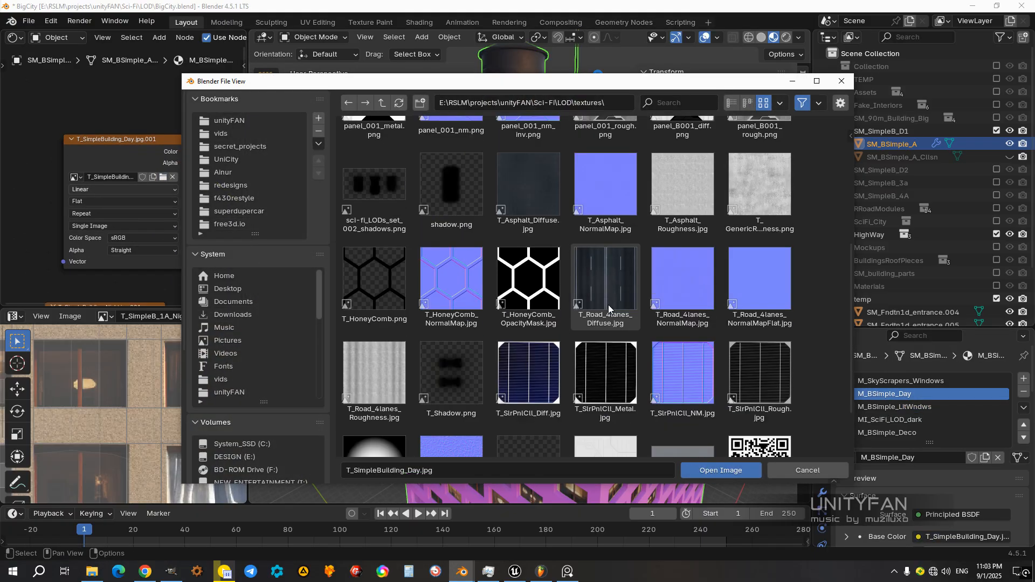
pyautogui.scroll(7, 612, 314)
pyautogui.scroll(1, 611, 311)
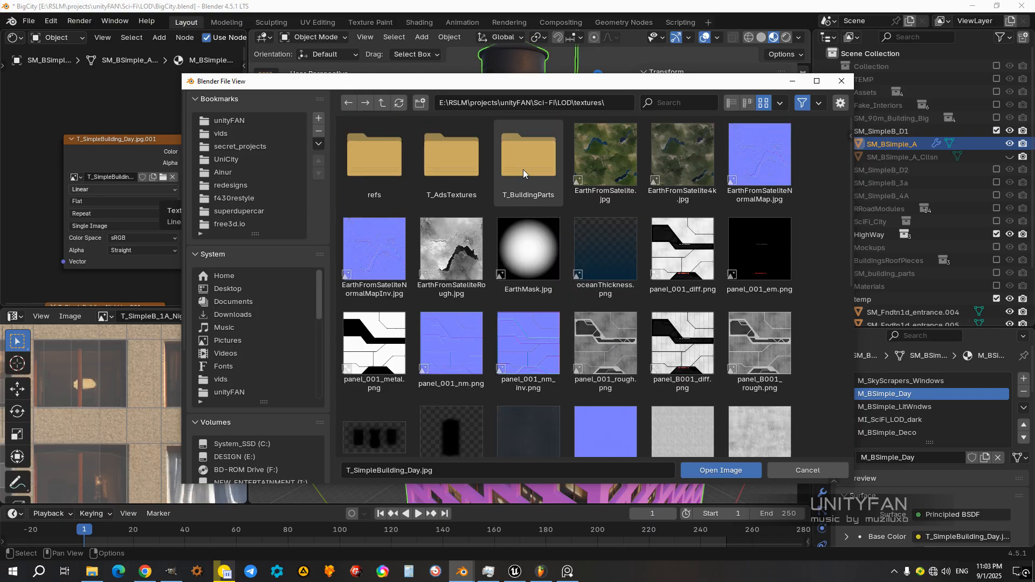
pyautogui.doubleClick(525, 161)
pyautogui.scroll(-6, 608, 387)
pyautogui.click(690, 335)
pyautogui.click(721, 471)
pyautogui.moveTo(443, 297); pyautogui.dragTo(531, 316, button='middle')
pyautogui.scroll(4, 507, 326)
pyautogui.scroll(-5, 468, 285)
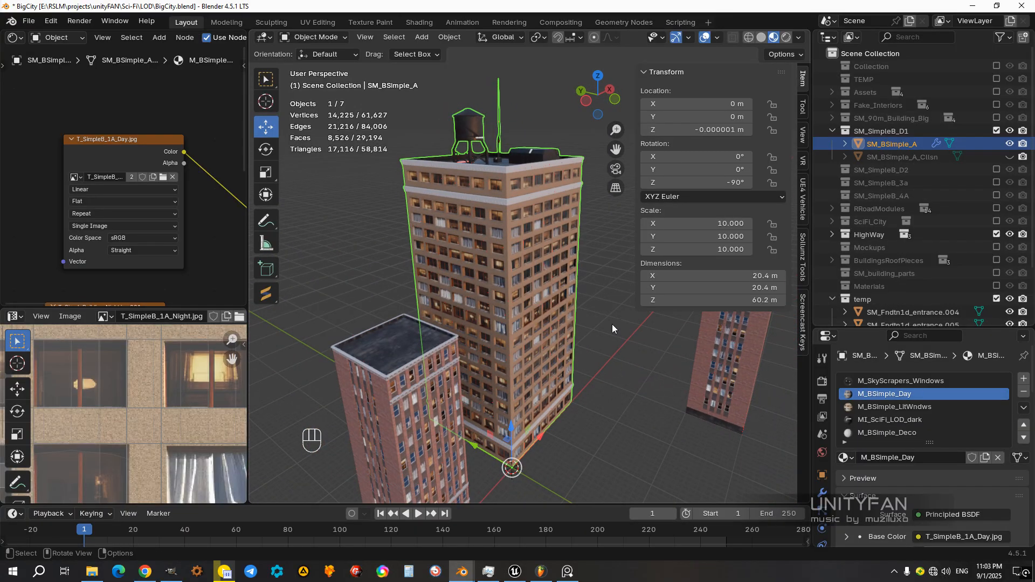
# Step: Exclude the SM_SimpleB_D1 collection, check SM_SimpleB_D2 with its collision mesh hidden, and exclude SM_SimpleB_D2 as well
pyautogui.click(613, 324)
pyautogui.click(832, 130)
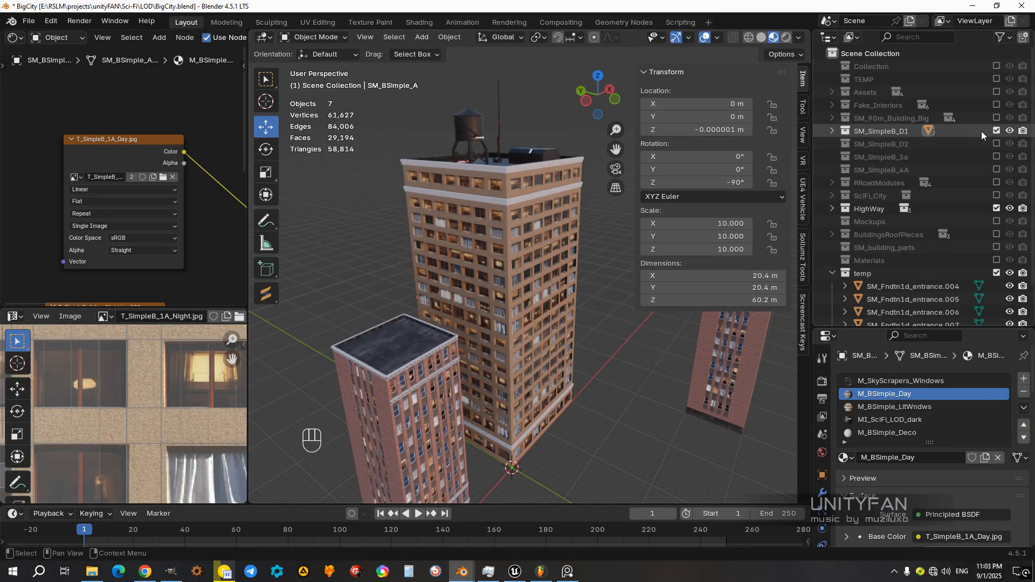
pyautogui.click(997, 131)
pyautogui.click(996, 141)
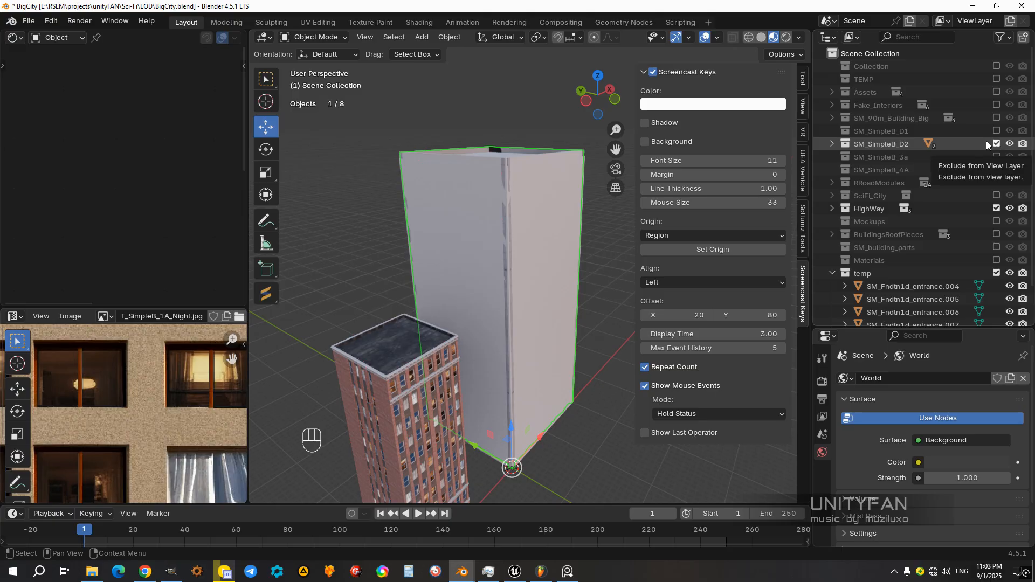
pyautogui.click(832, 144)
pyautogui.click(1008, 170)
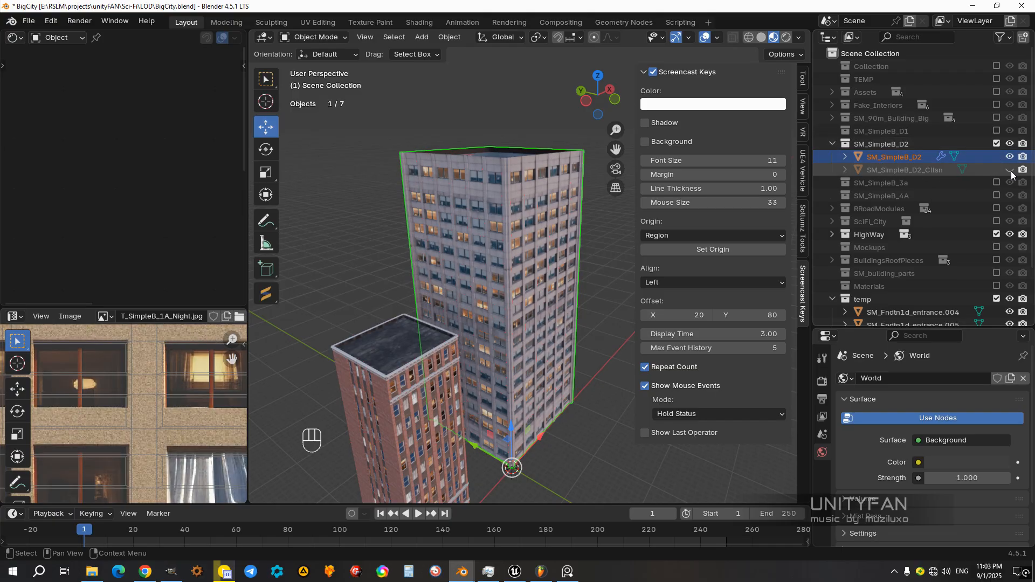
pyautogui.click(996, 144)
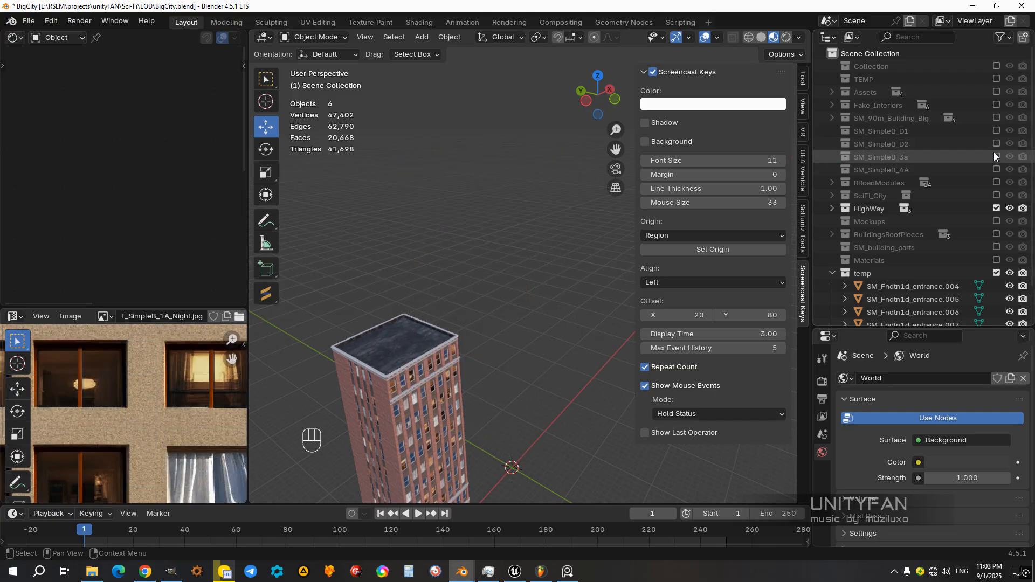
# Step: Briefly show the SM_SimpleB_3a collection, exclude it again and include SM_SimpleB_4A in the view layer
pyautogui.click(997, 155)
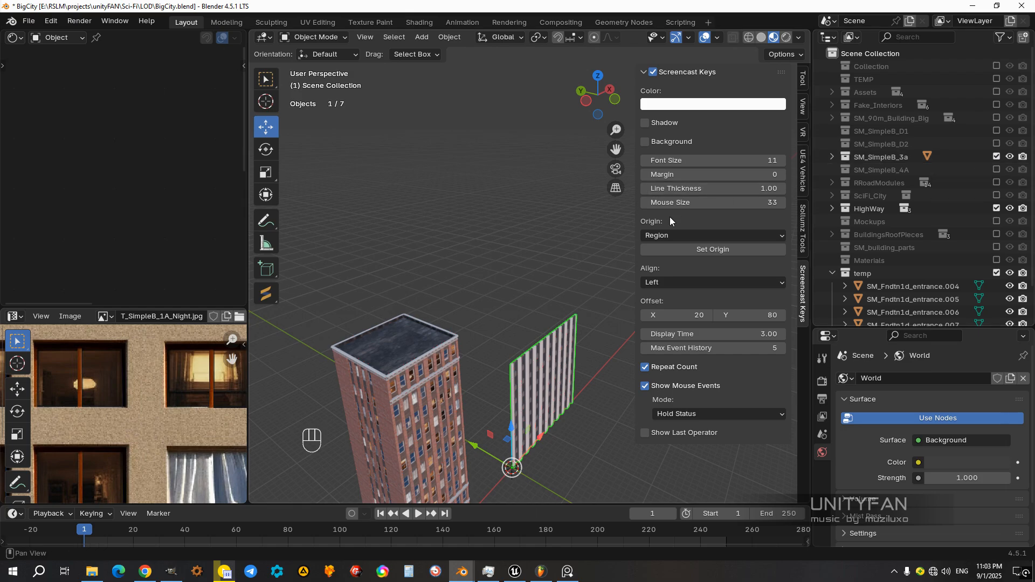
pyautogui.click(996, 156)
pyautogui.click(995, 170)
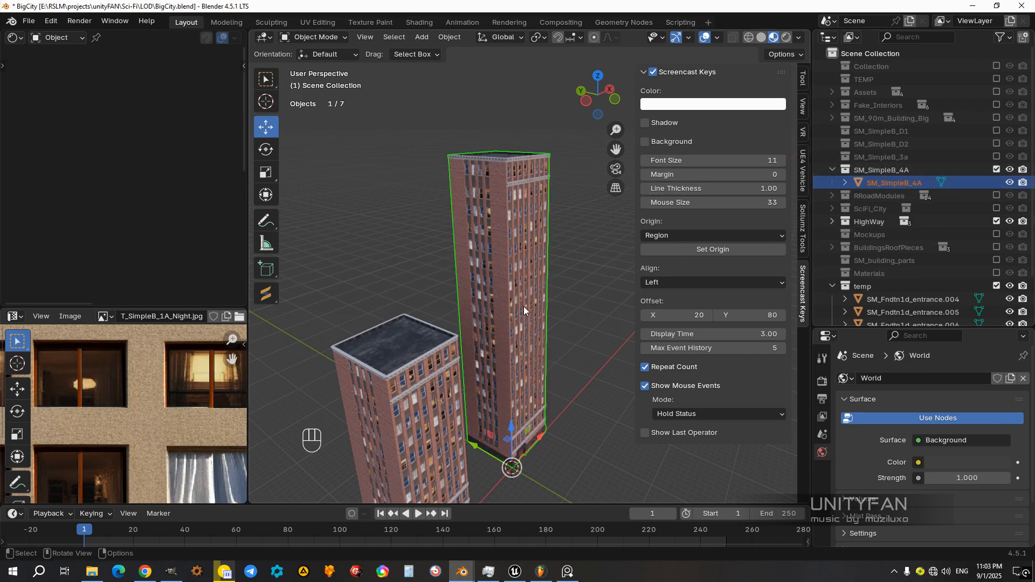
# Step: Widen the 3D viewport, look around the SM_SimpleB_4A tower and select it
pyautogui.moveTo(523, 306); pyautogui.dragTo(478, 302, button='middle')
pyautogui.scroll(2, 478, 302)
pyautogui.moveTo(247, 291); pyautogui.dragTo(93, 194)
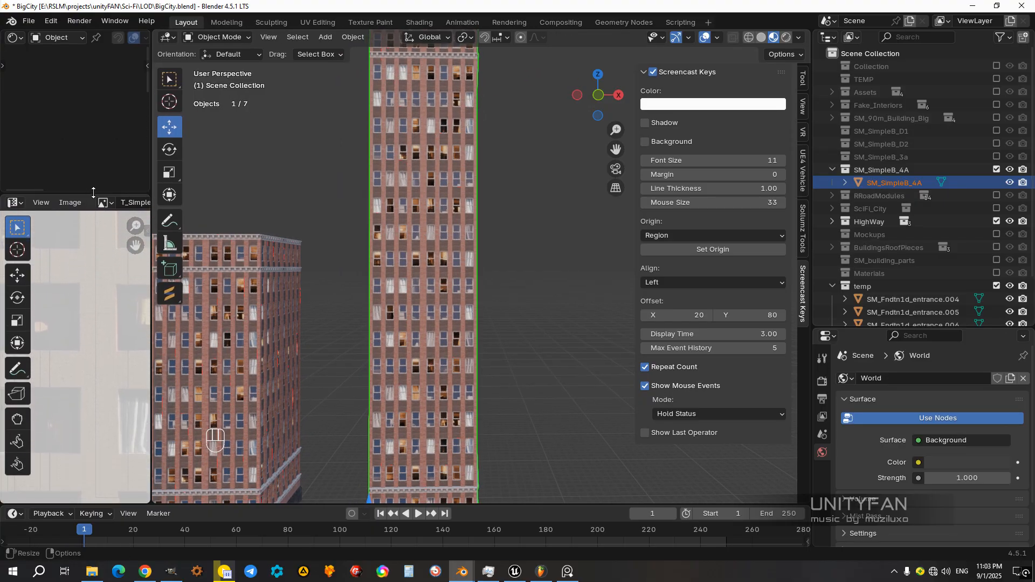
pyautogui.moveTo(151, 165); pyautogui.dragTo(44, 178)
pyautogui.scroll(-4, 305, 277)
pyautogui.scroll(-3, 306, 276)
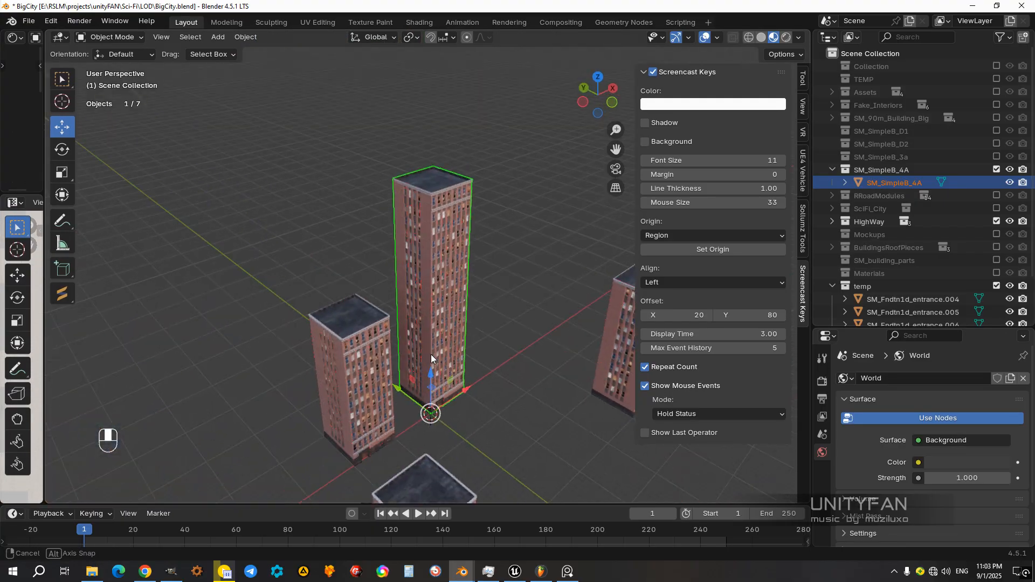
pyautogui.click(496, 393)
pyautogui.moveTo(496, 393); pyautogui.dragTo(438, 339, button='middle')
pyautogui.click(408, 365)
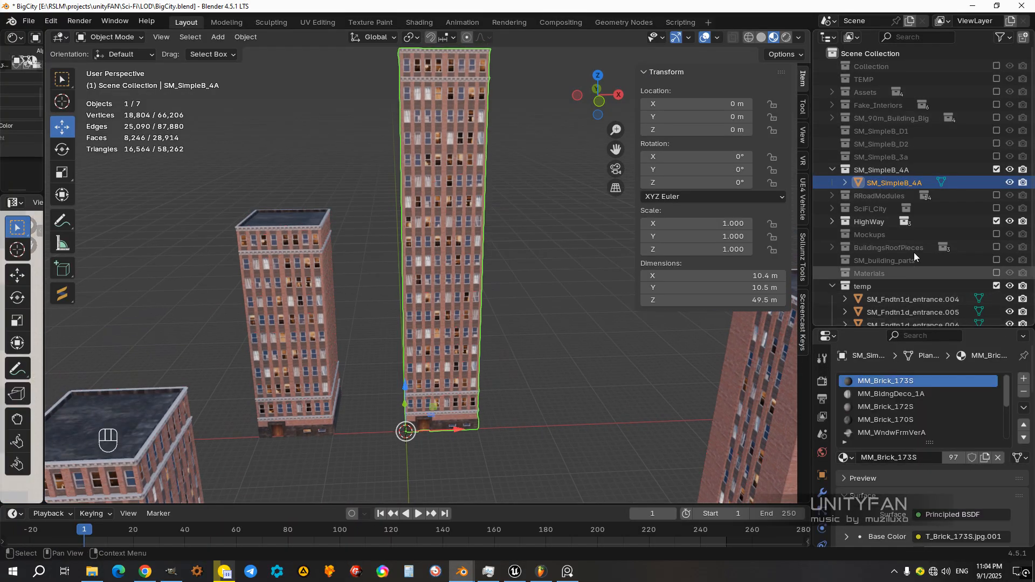
# Step: Copy the SM_SimpleB_4A object's name without changing it and inspect the tower's facade up close
pyautogui.keyDown('ctrl'); pyautogui.click(911, 183); pyautogui.keyUp('ctrl')
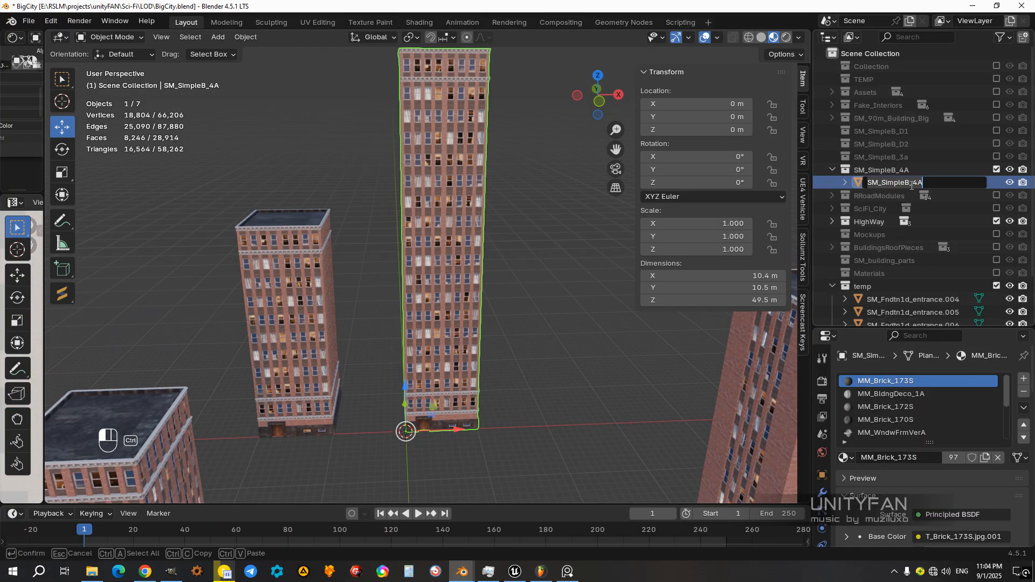
pyautogui.press('Escape')
pyautogui.scroll(5, 520, 306)
pyautogui.moveTo(518, 306); pyautogui.dragTo(445, 322, button='middle')
pyautogui.scroll(4, 399, 336)
pyautogui.moveTo(446, 322); pyautogui.dragTo(427, 309, button='middle')
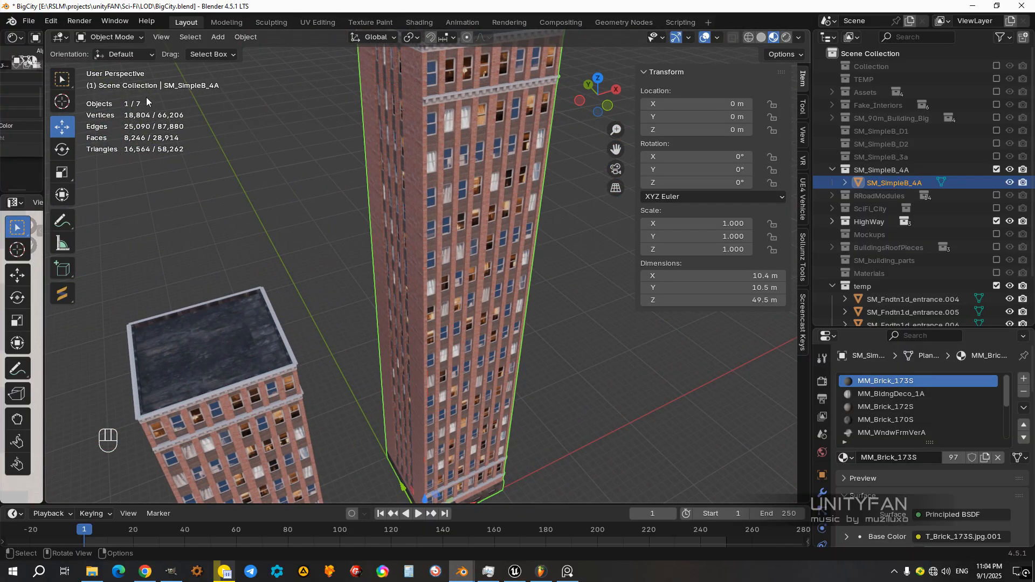
# Step: Save the BigCity.blend file and slightly narrow the 3D viewport
pyautogui.click(28, 20)
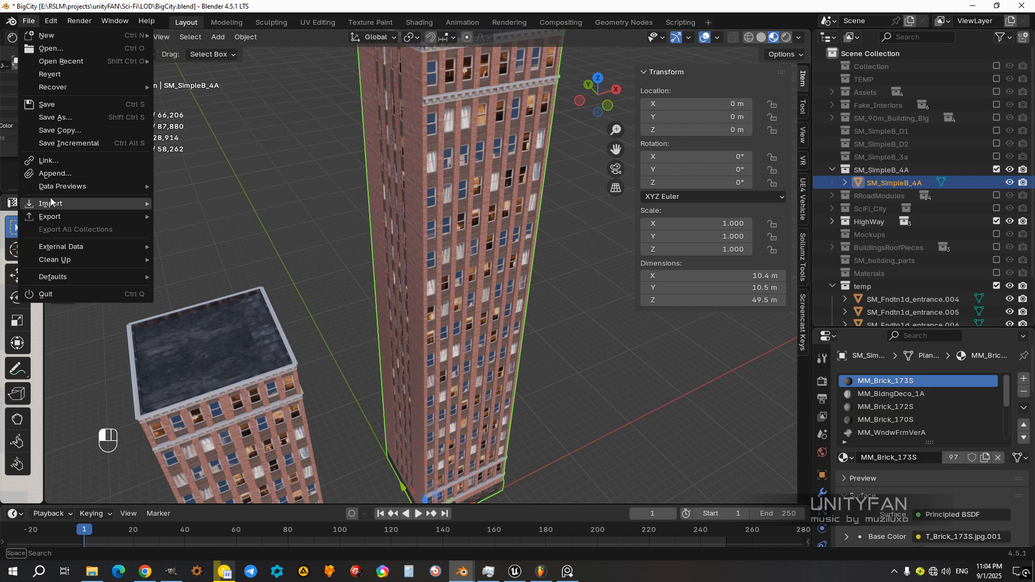
pyautogui.click(47, 104)
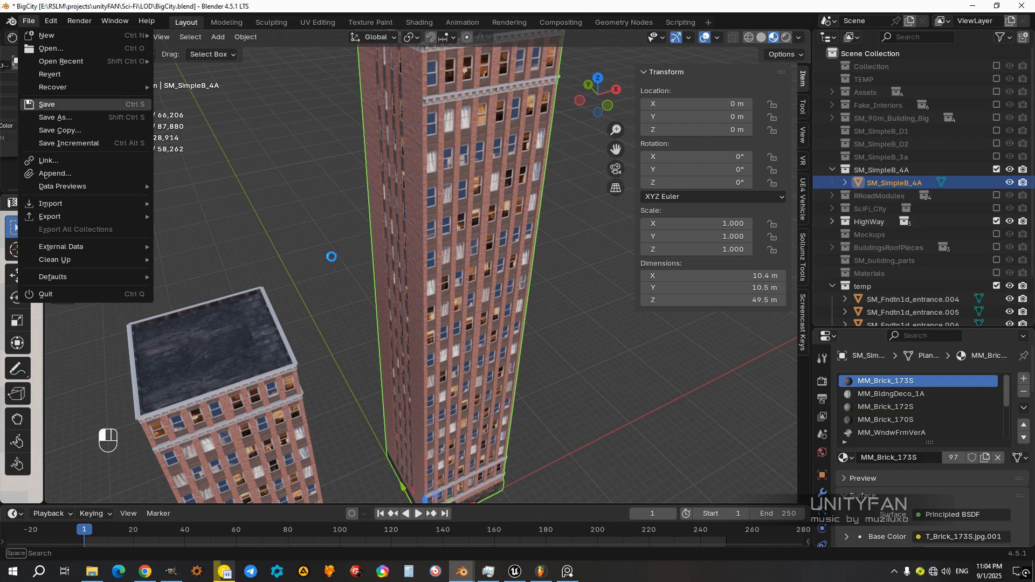
pyautogui.moveTo(370, 264); pyautogui.dragTo(428, 280, button='middle')
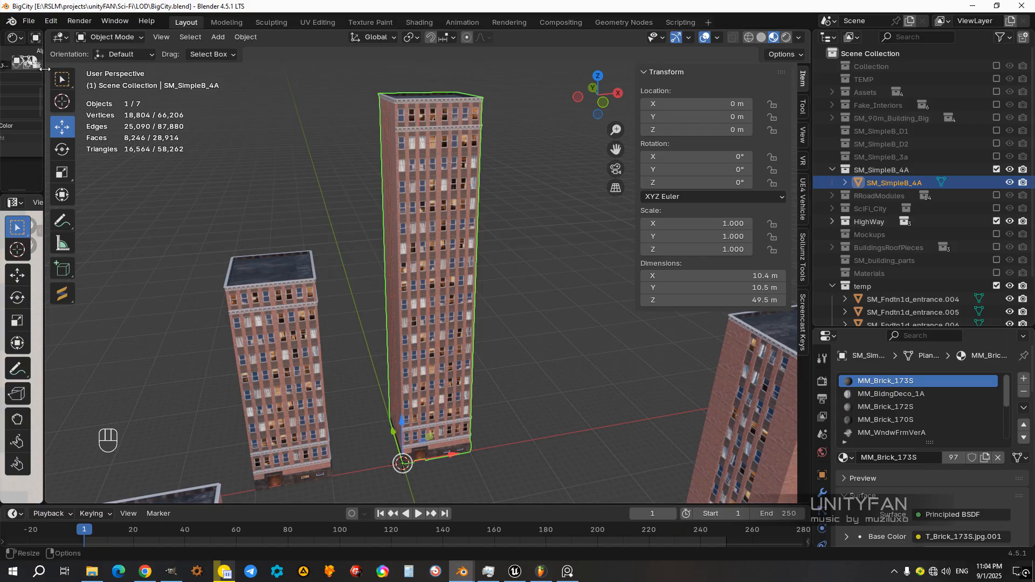
pyautogui.moveTo(45, 68); pyautogui.dragTo(63, 67)
# Step: Start an FBX export into fbx\FBX_BigCity\BuildingsSimple, list the files vertically and choose SM_SimpleB_4A.fbx as the file to overwrite
pyautogui.click(28, 20)
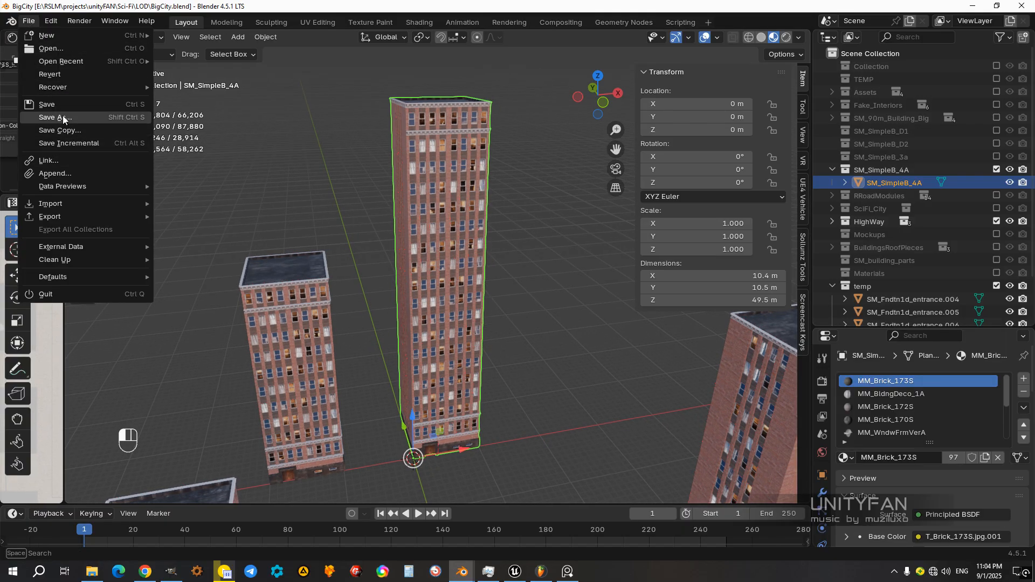
pyautogui.moveTo(79, 214)
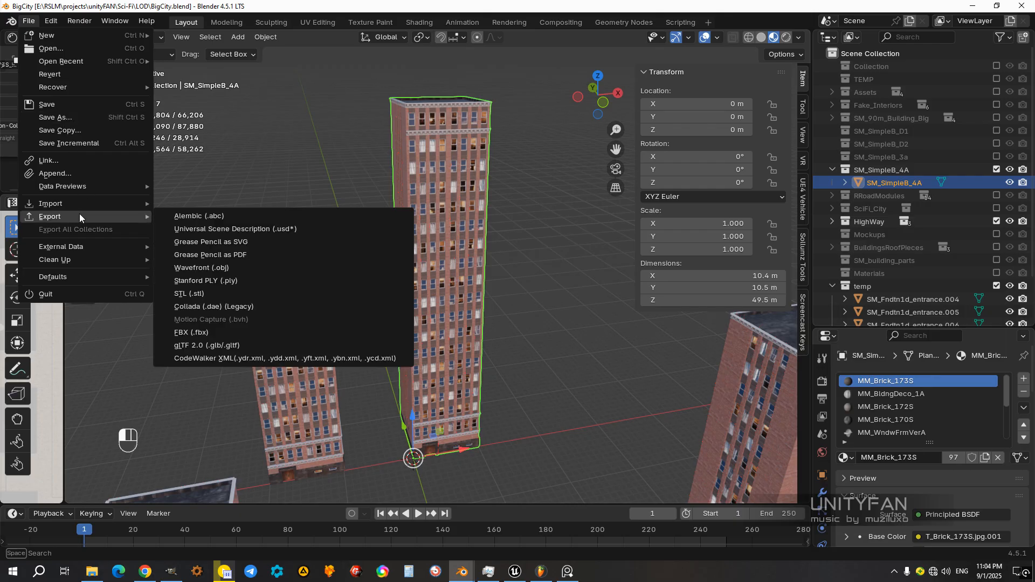
pyautogui.click(203, 335)
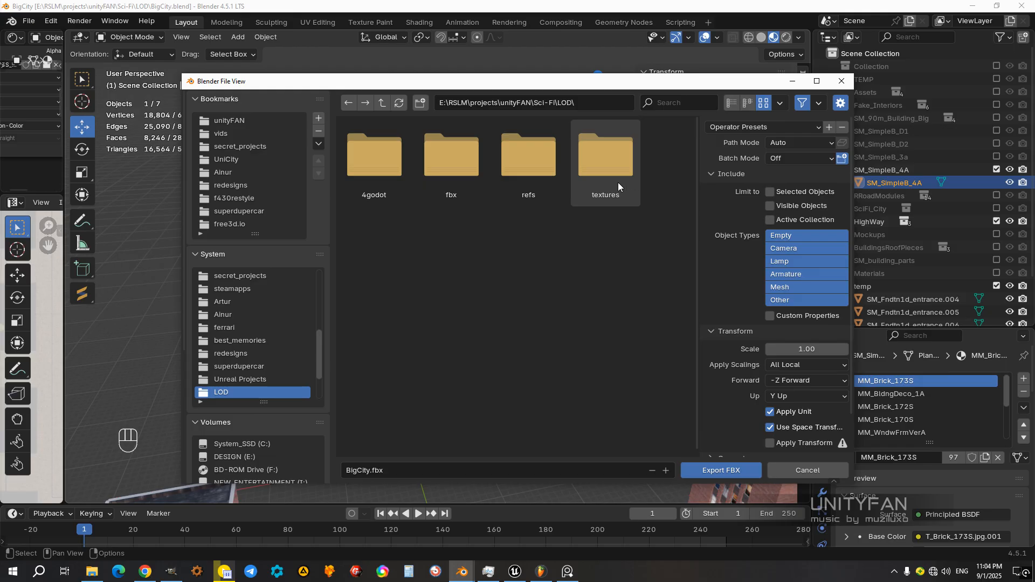
pyautogui.doubleClick(445, 175)
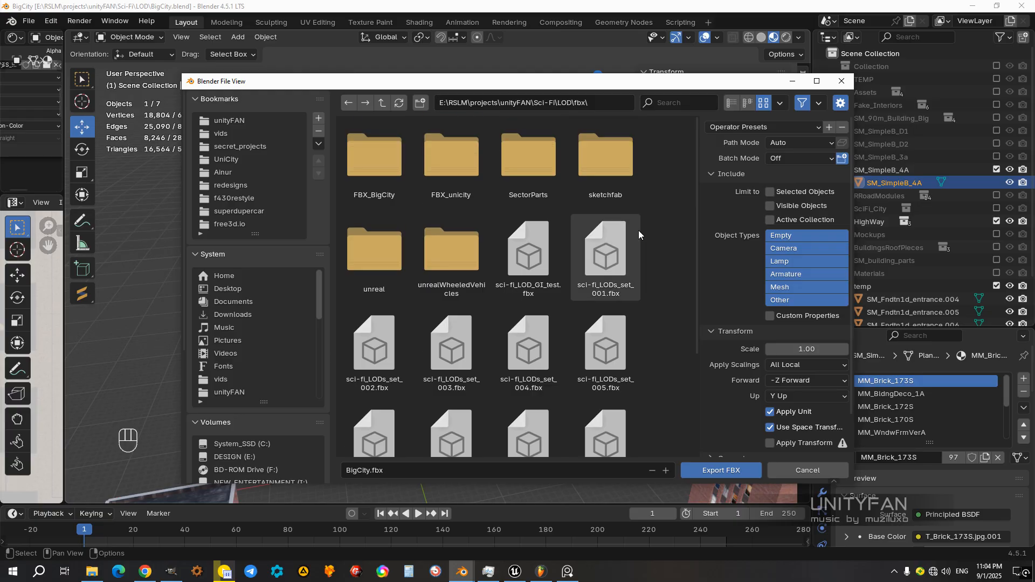
pyautogui.doubleClick(358, 157)
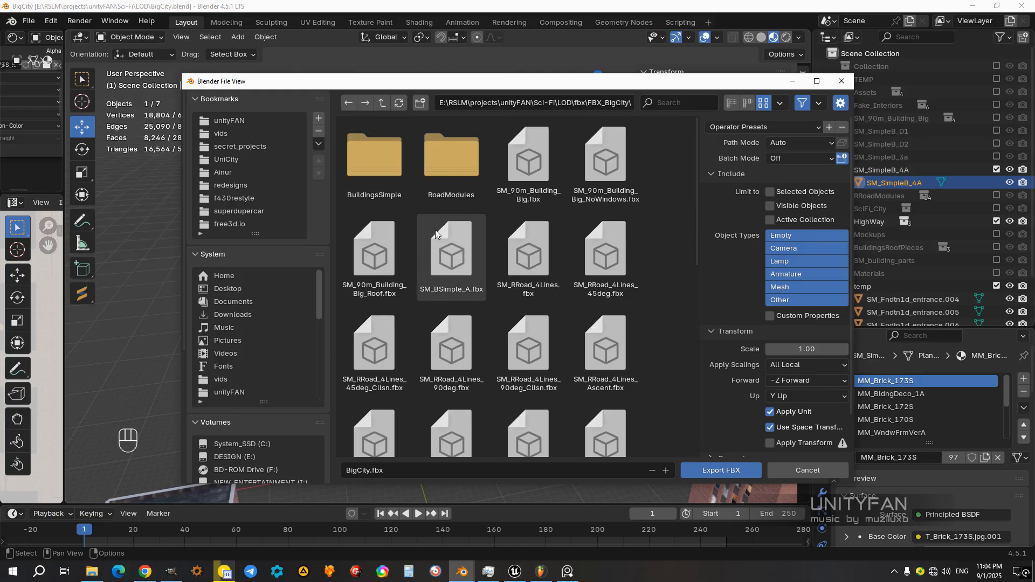
pyautogui.scroll(-1, 435, 230)
pyautogui.scroll(1, 506, 228)
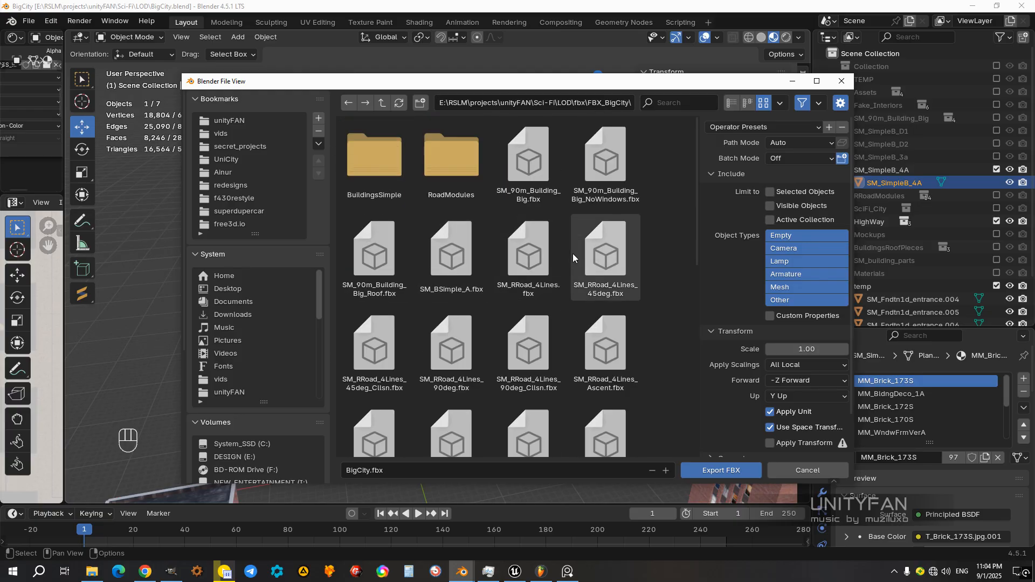
pyautogui.moveTo(456, 91); pyautogui.dragTo(393, 87)
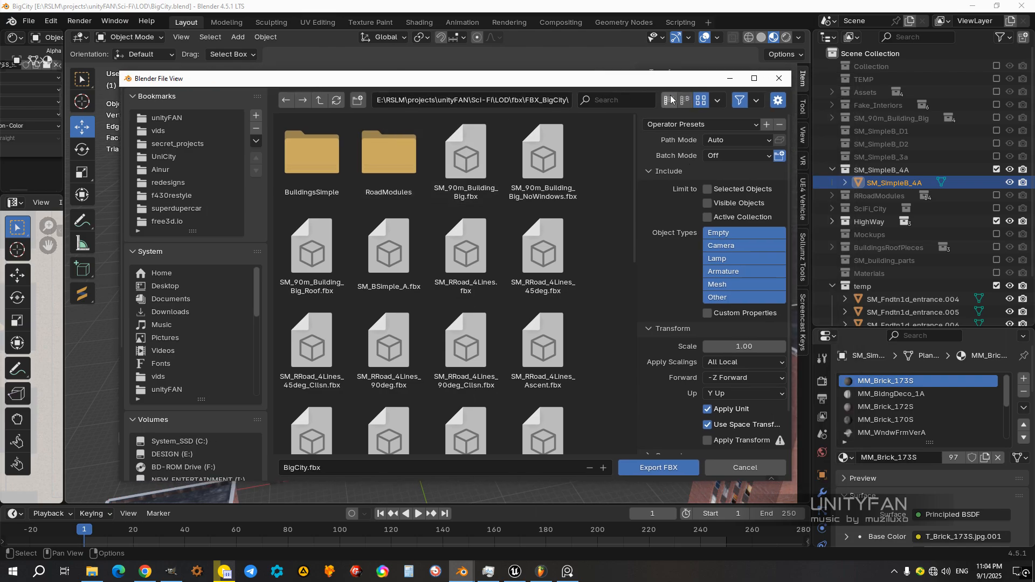
pyautogui.click(669, 100)
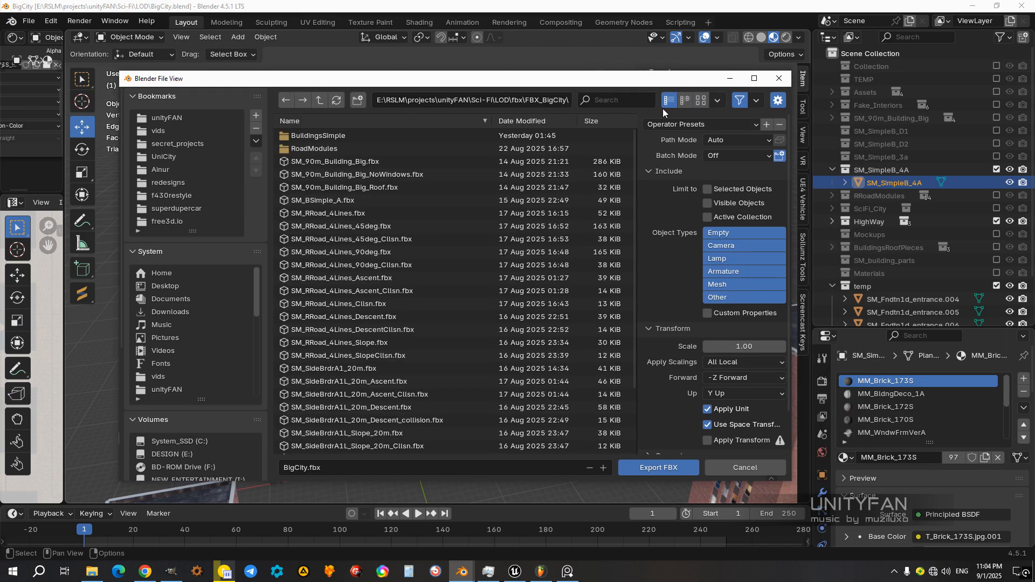
pyautogui.doubleClick(341, 140)
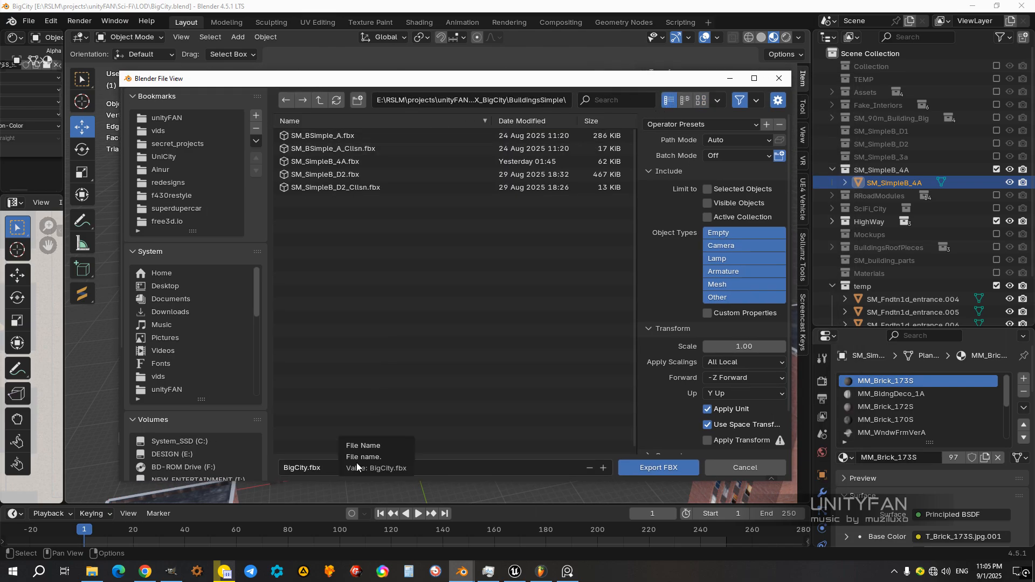
pyautogui.click(336, 162)
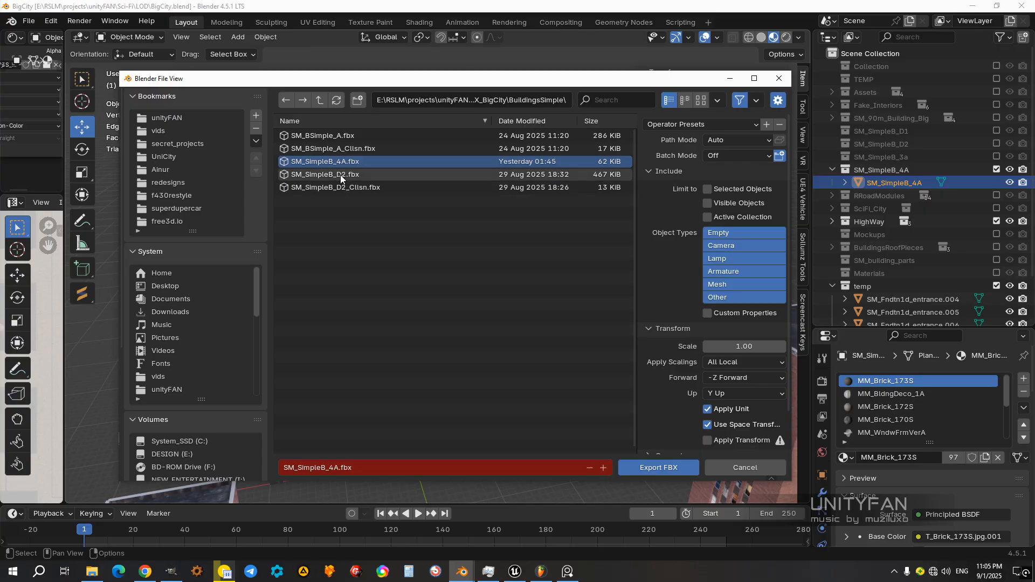
# Step: Export SM_SimpleB_4A.fbx limited to selected objects, with smoothing set to Smoothing Groups and both leaf bones and animation disabled
pyautogui.click(713, 189)
pyautogui.scroll(-2, 690, 357)
pyautogui.click(671, 415)
pyautogui.scroll(-4, 690, 415)
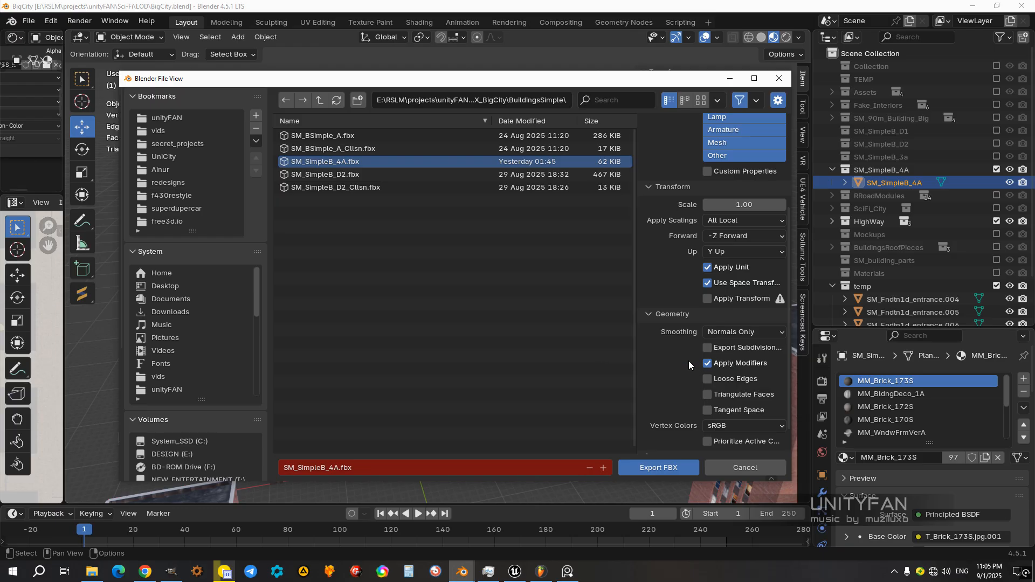
pyautogui.scroll(-1, 682, 390)
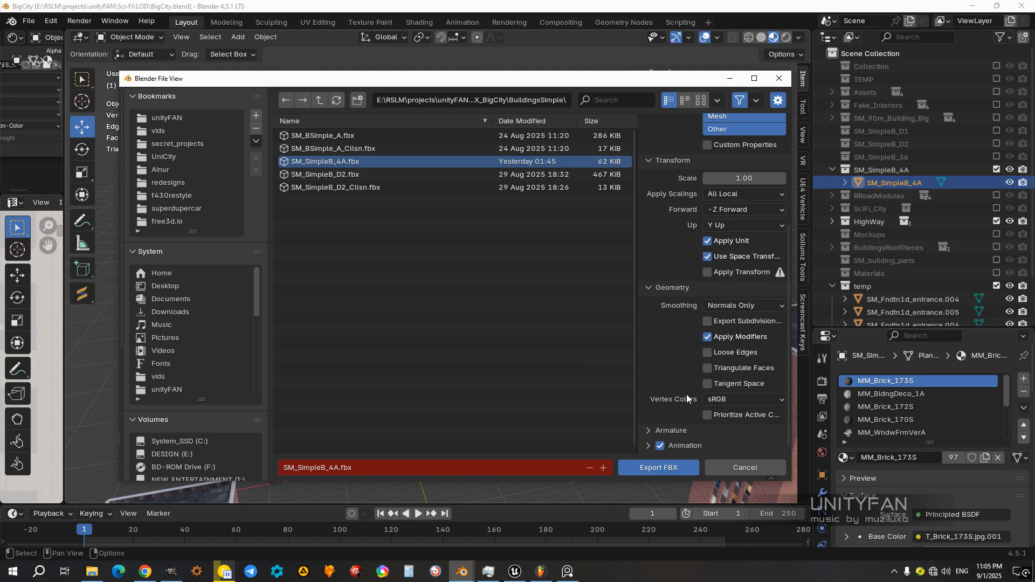
pyautogui.click(670, 430)
pyautogui.scroll(-3, 675, 426)
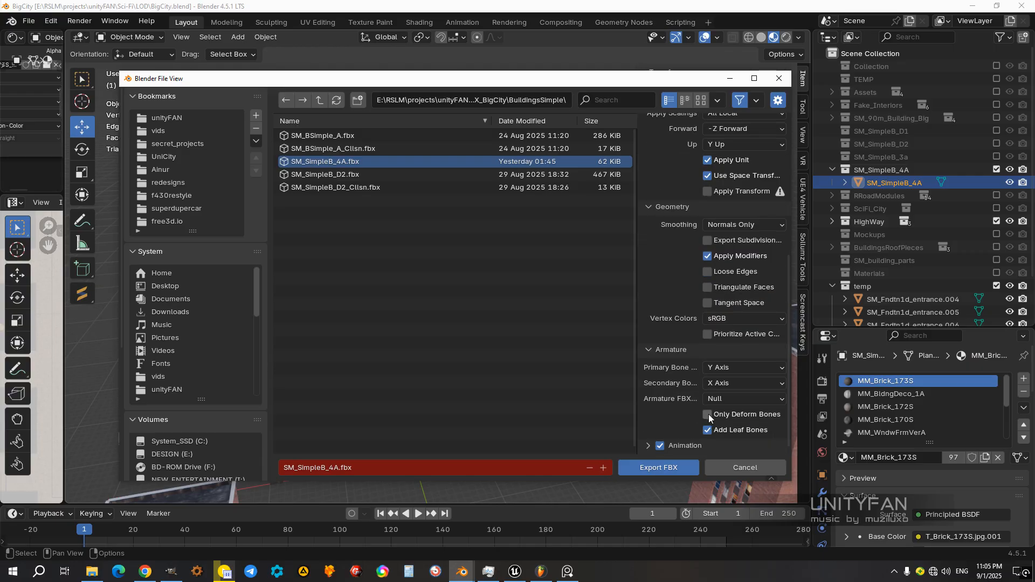
pyautogui.click(661, 446)
pyautogui.click(733, 225)
pyautogui.click(705, 281)
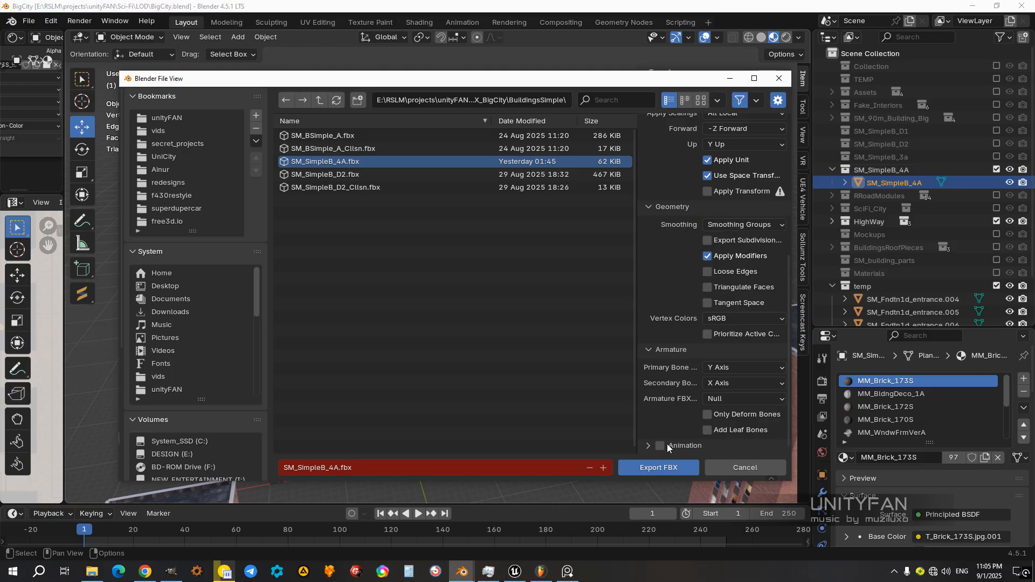
pyautogui.click(658, 471)
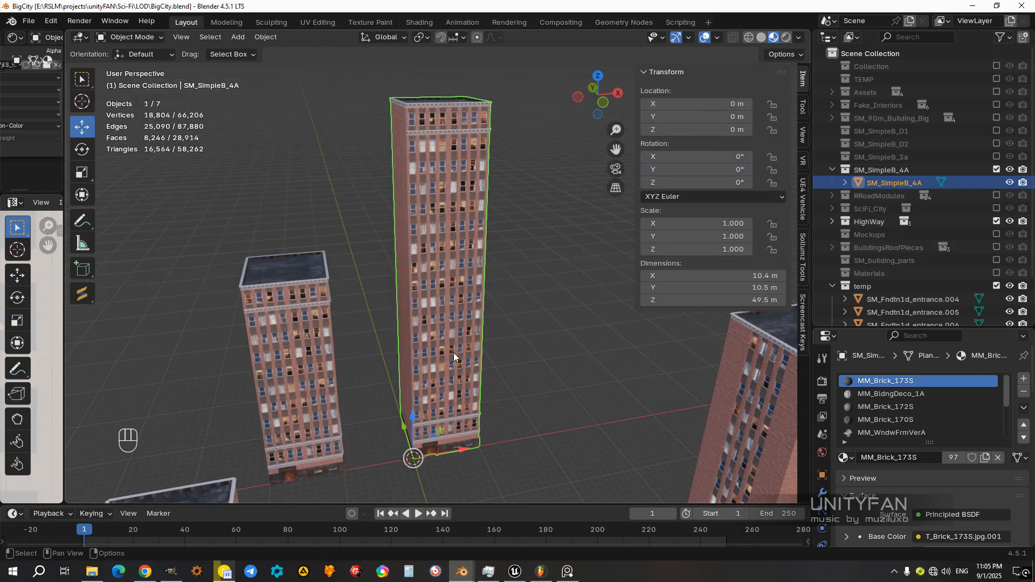
# Step: Look over the SM_SimpleB_4A tower beside the neighbouring buildings and clear the selection
pyautogui.scroll(2, 454, 353)
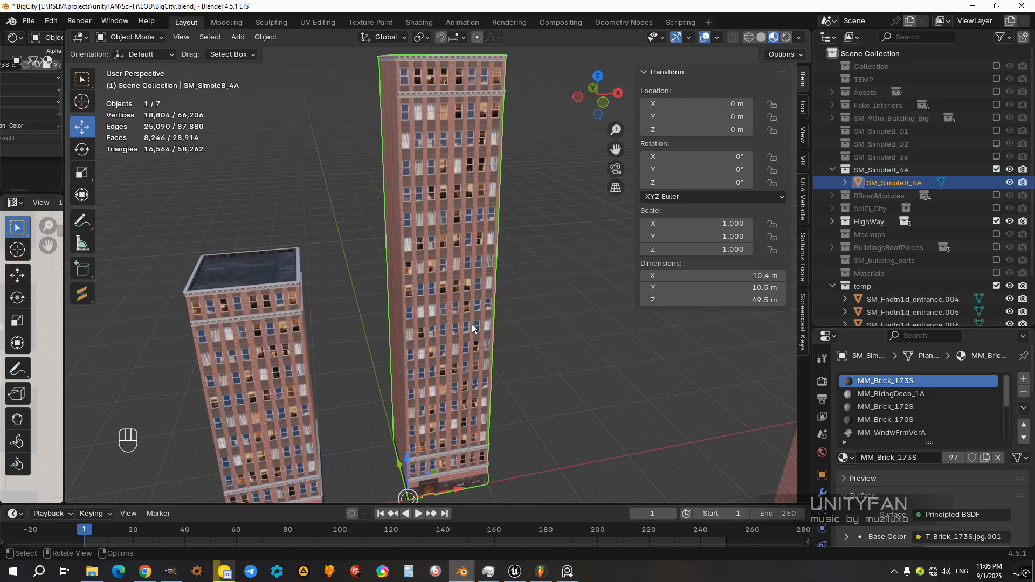
pyautogui.scroll(1, 472, 326)
pyautogui.moveTo(472, 326); pyautogui.dragTo(290, 264, button='middle')
pyautogui.scroll(-3, 474, 309)
pyautogui.moveTo(424, 317); pyautogui.dragTo(488, 327, button='middle')
pyautogui.click(520, 379)
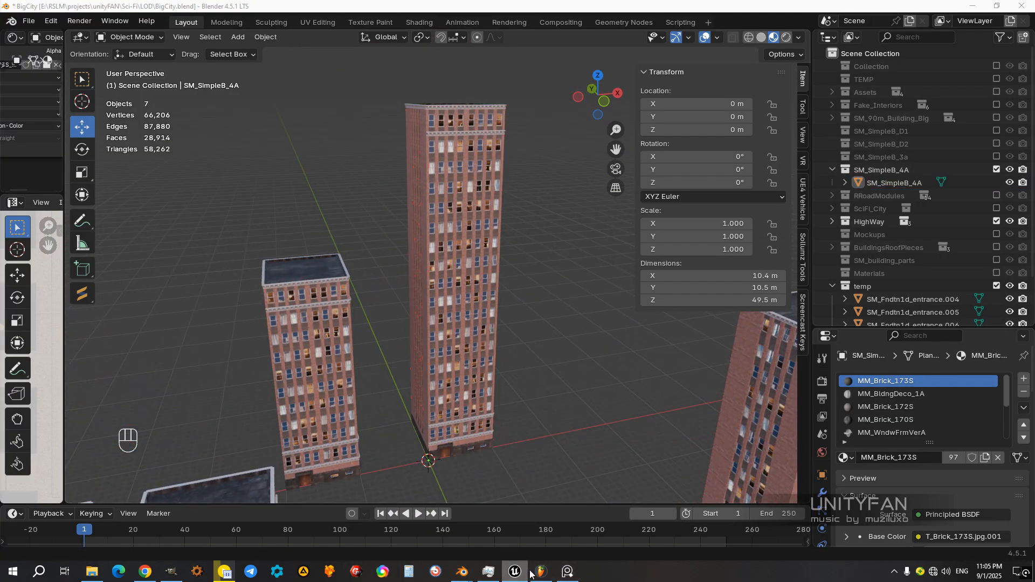
# Step: Switch to Unreal Editor, enlarge the level viewport and select the SM_SimpleB_4A2 module of the brick tower
pyautogui.click(527, 572)
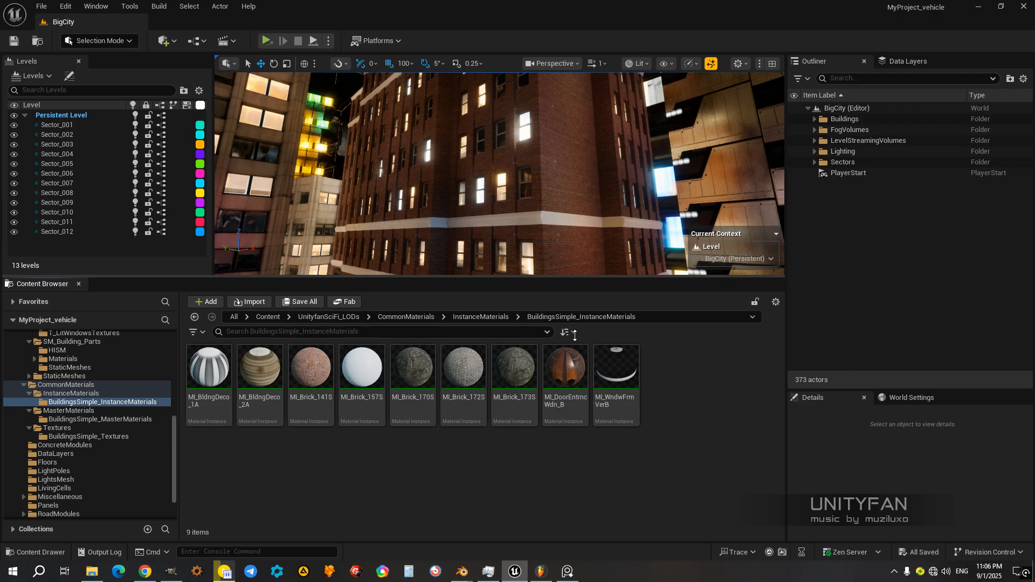
pyautogui.moveTo(574, 335); pyautogui.dragTo(575, 336)
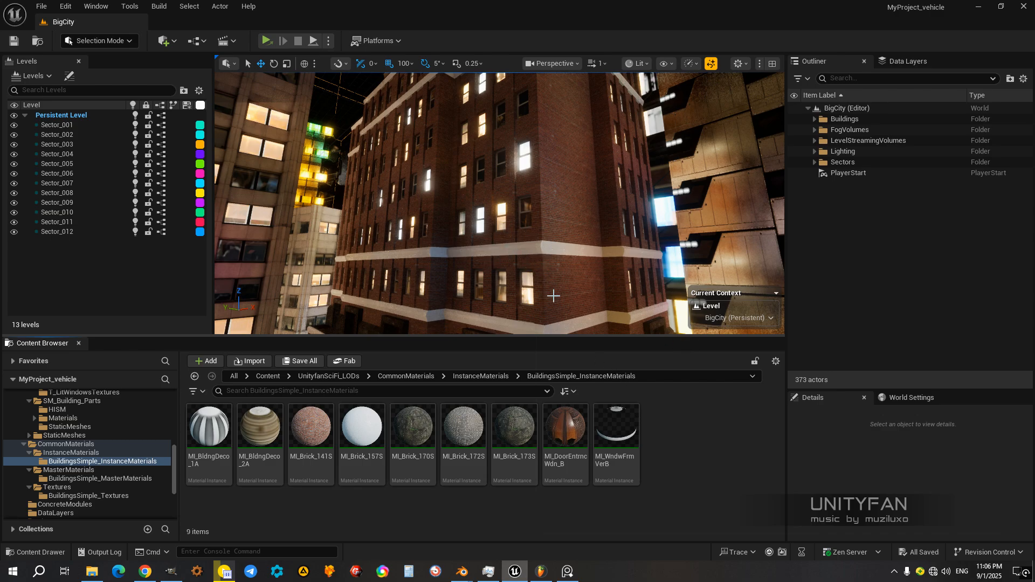
pyautogui.click(562, 329)
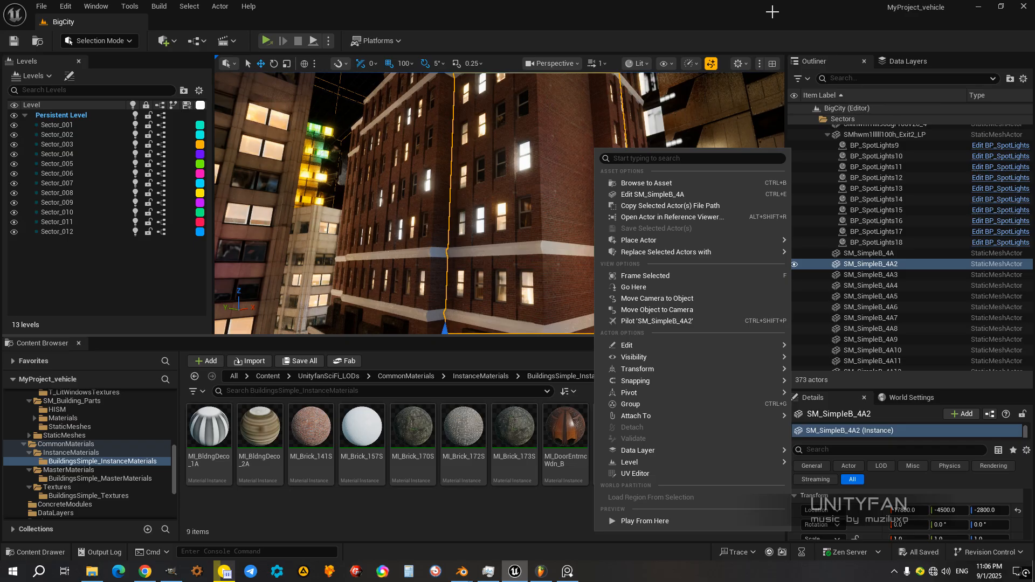
pyautogui.click(487, 136)
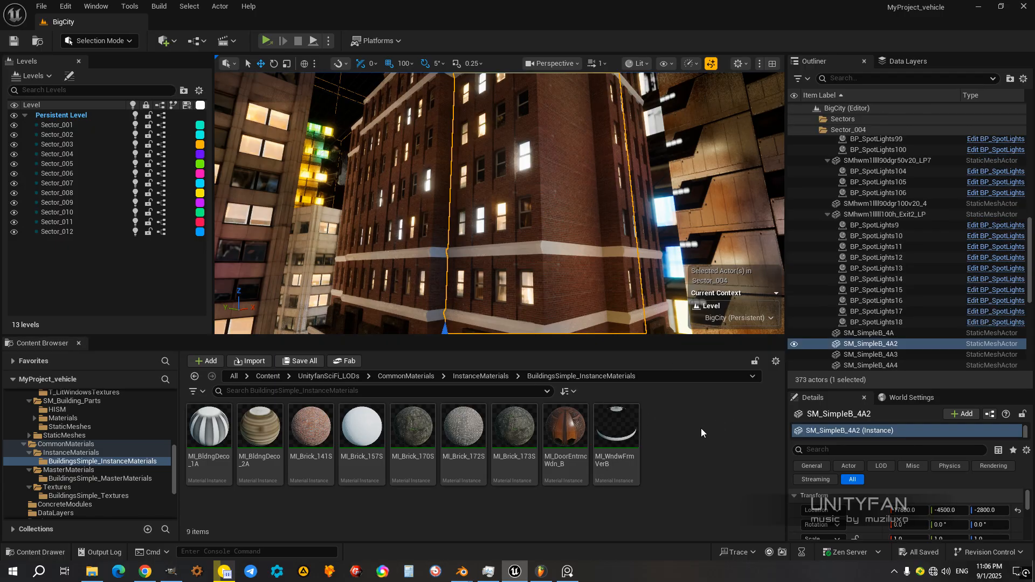
# Step: Collapse the Sector_004 folder in the Outliner so that only the sector folders are listed
pyautogui.moveTo(1029, 256); pyautogui.dragTo(1034, 126)
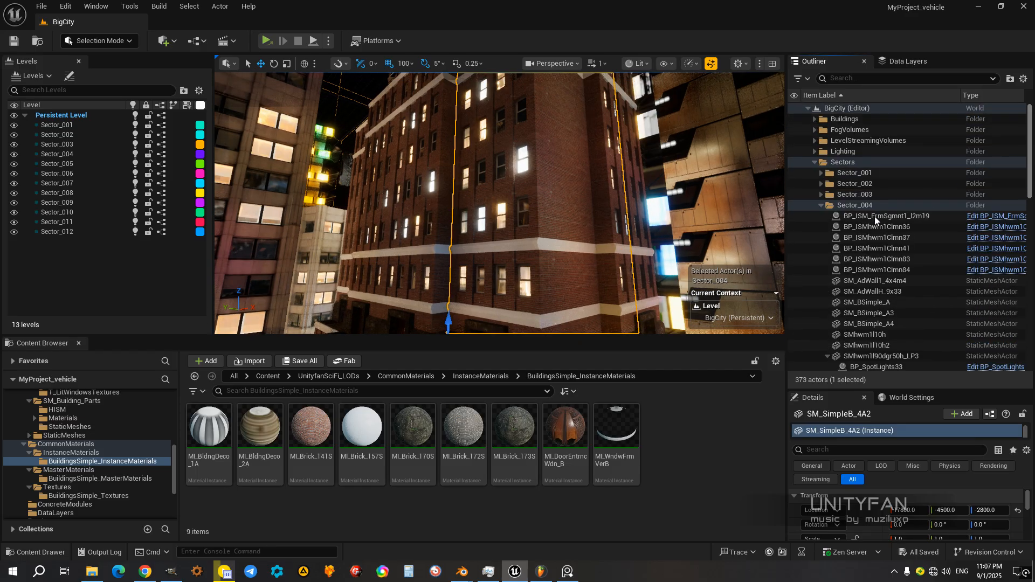
pyautogui.click(820, 205)
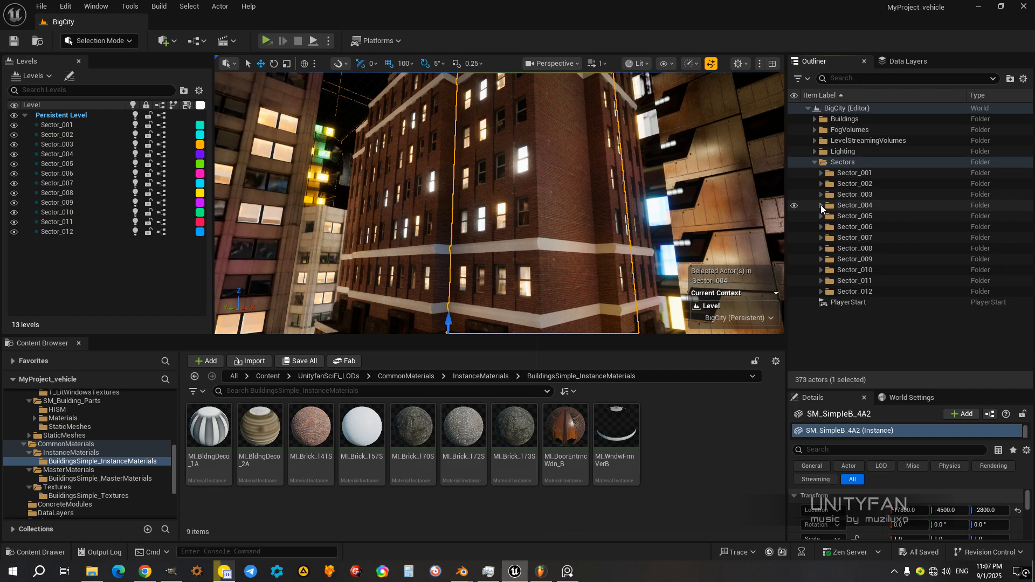
pyautogui.click(821, 206)
pyautogui.click(821, 206)
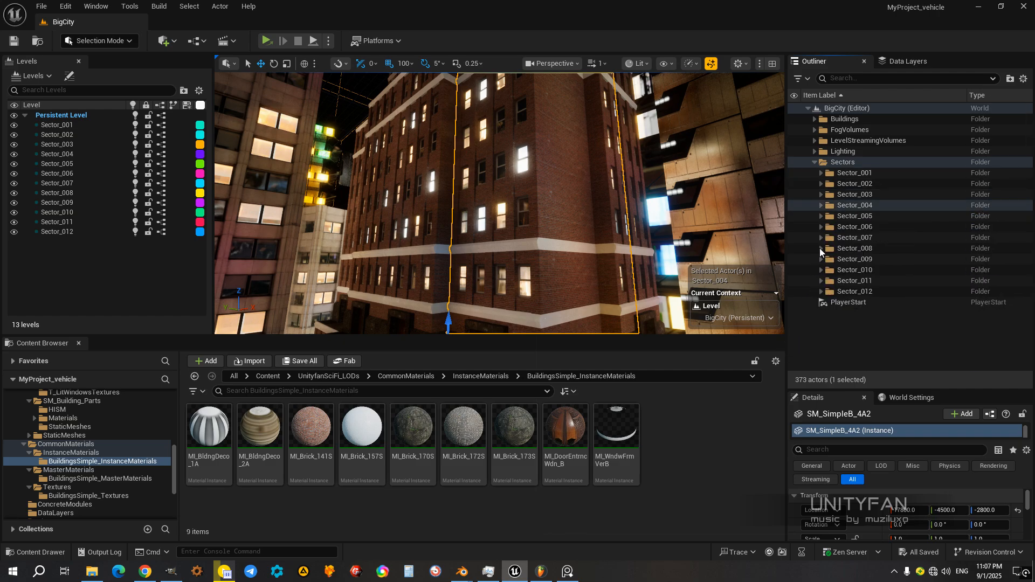
# Step: Deselect the building and examine the brick tower together with the surrounding highways and buildings
pyautogui.moveTo(574, 275); pyautogui.dragTo(589, 257, button='middle')
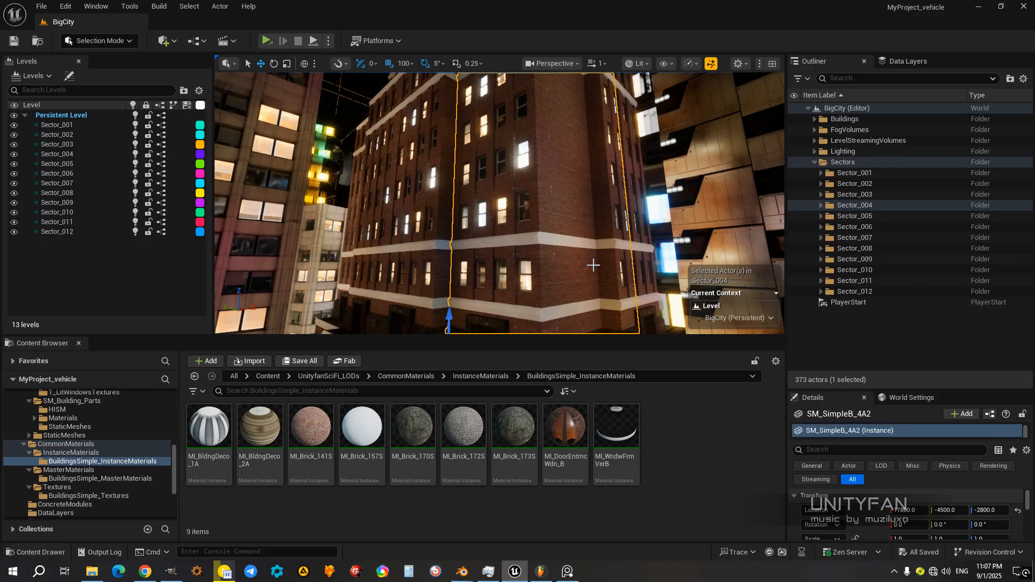
pyautogui.click(732, 432)
pyautogui.moveTo(591, 231); pyautogui.dragTo(610, 197, button='right')
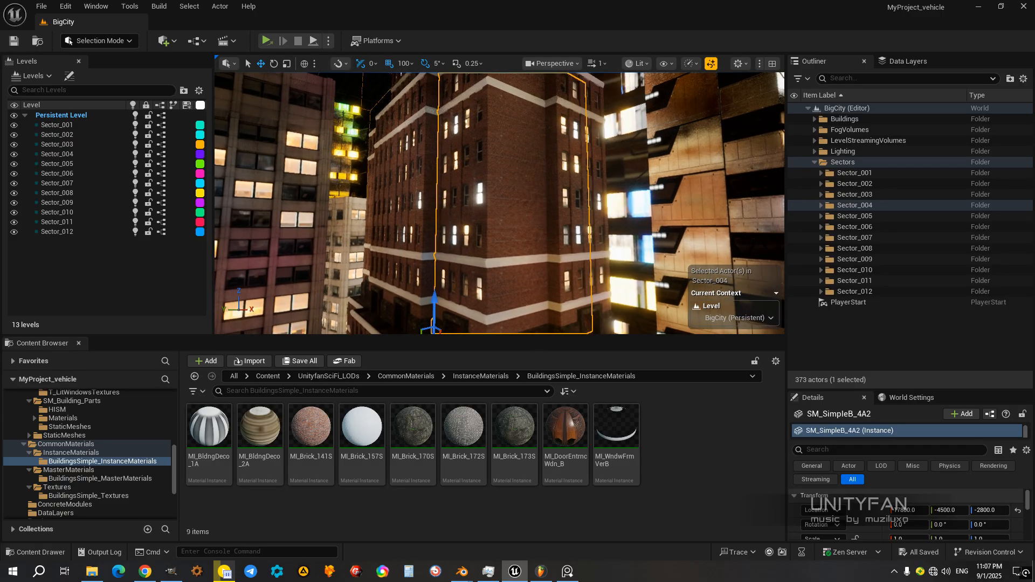
pyautogui.click(820, 326)
pyautogui.moveTo(523, 202); pyautogui.dragTo(415, 231, button='right')
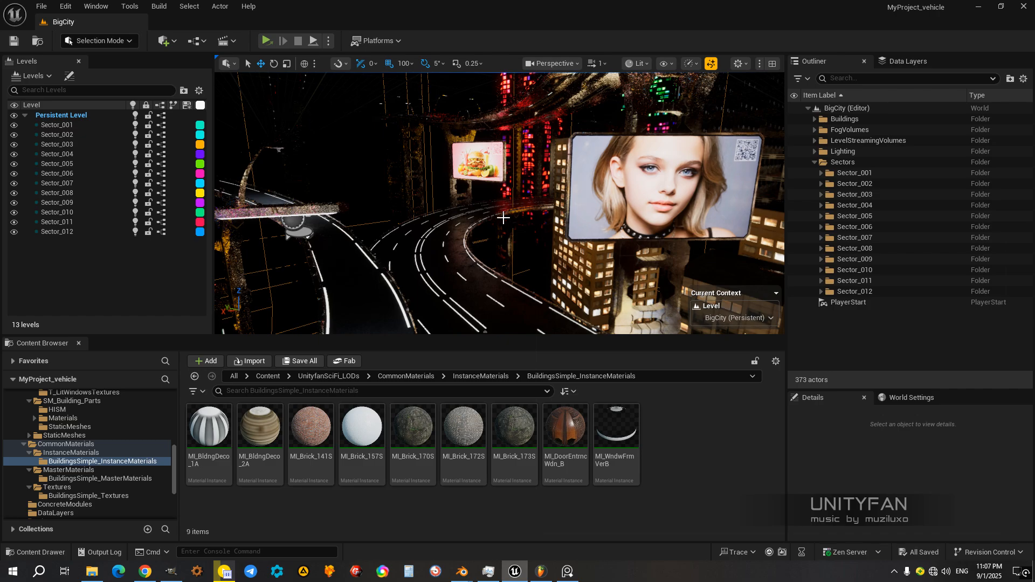
pyautogui.moveTo(558, 260); pyautogui.dragTo(558, 286, button='right')
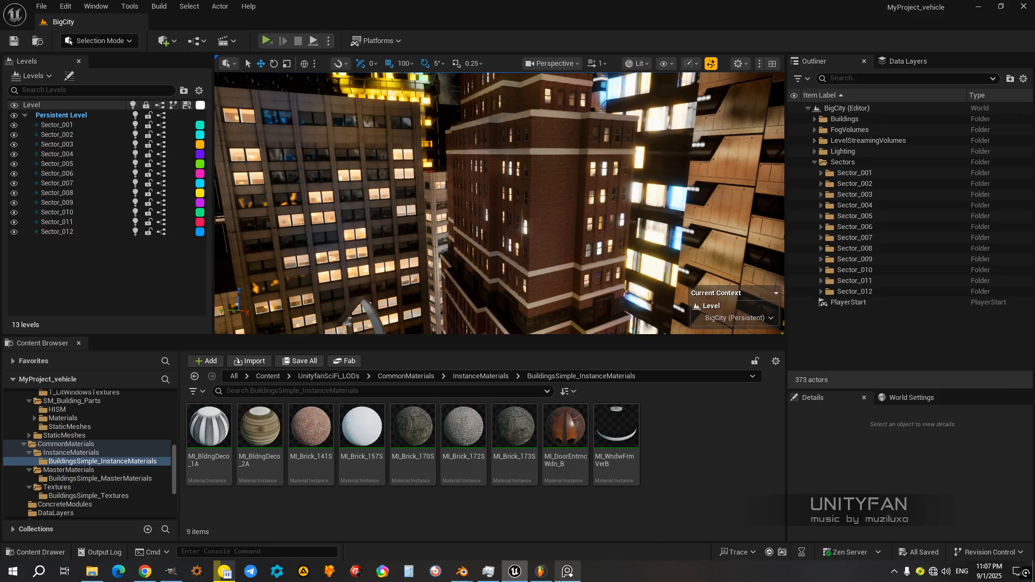
# Step: Examine the stacked brick tower from several angles along the highway in the full-screen viewport
pyautogui.press('F11')
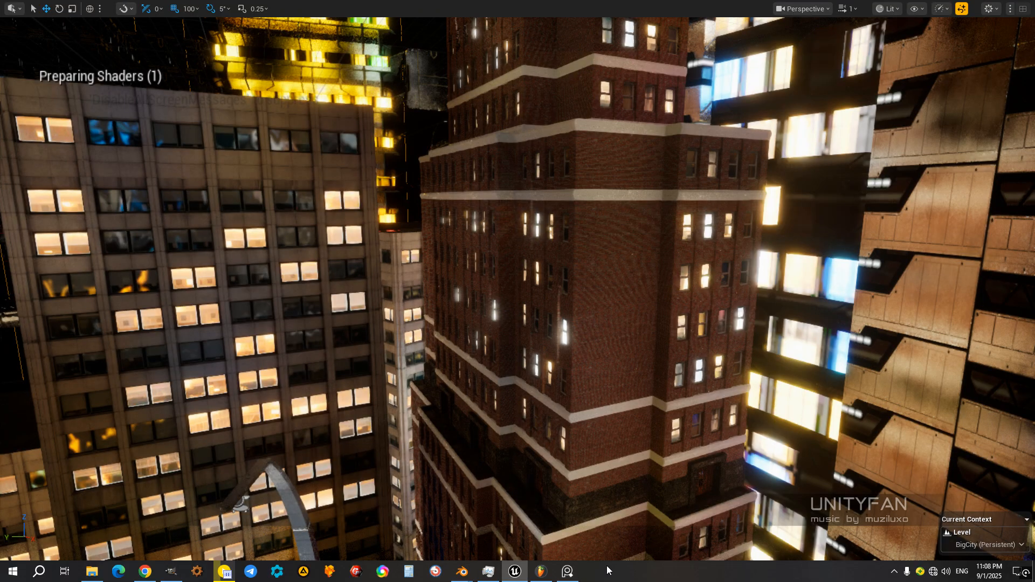
pyautogui.click(529, 426)
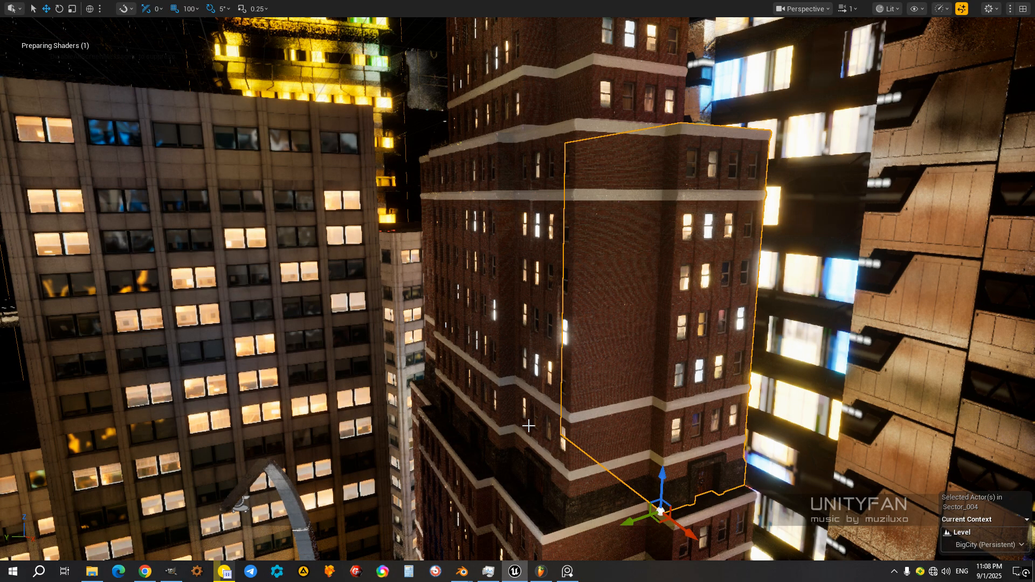
pyautogui.moveTo(529, 426); pyautogui.dragTo(782, 454, button='right')
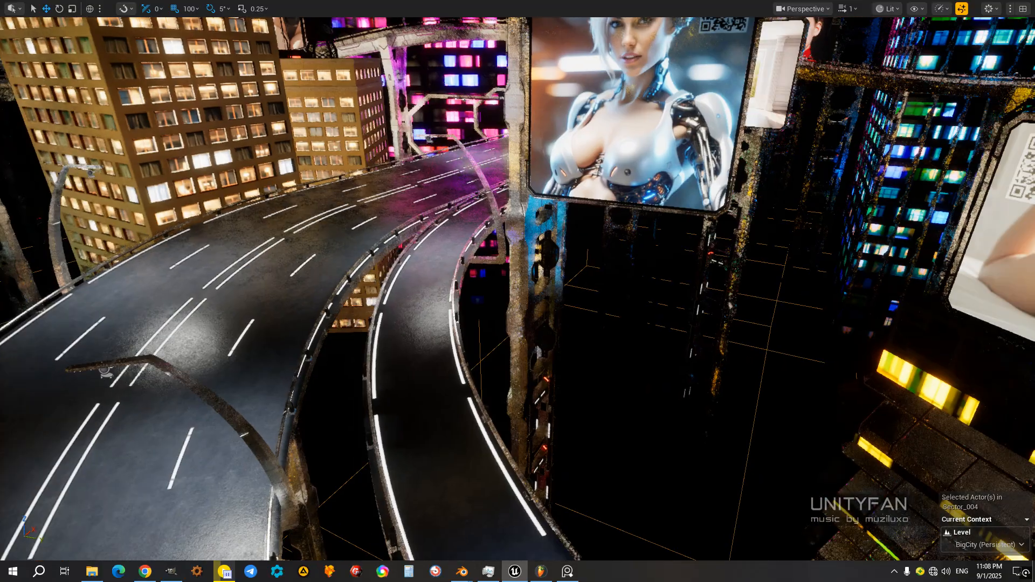
pyautogui.moveTo(537, 375); pyautogui.dragTo(558, 364, button='right')
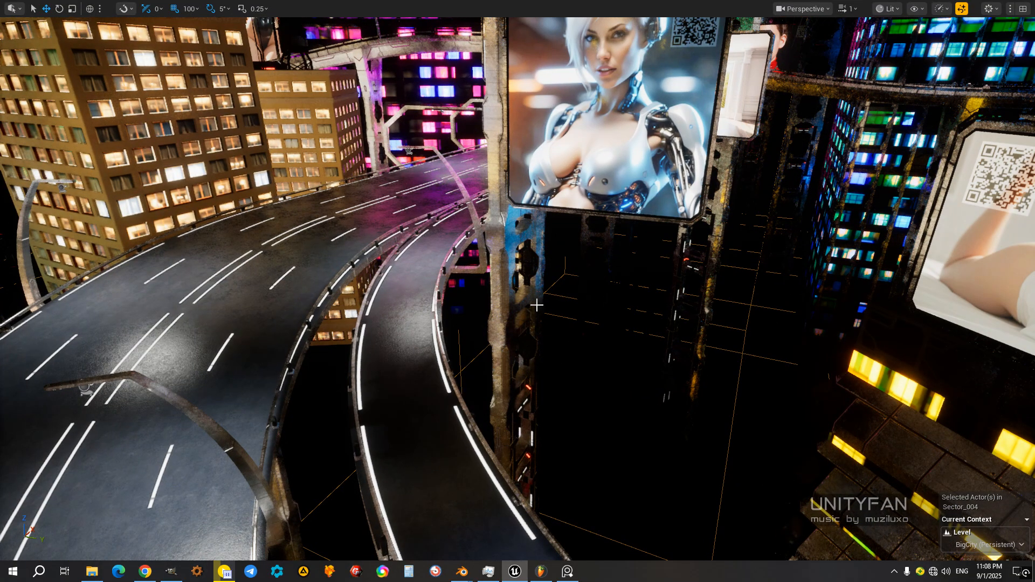
pyautogui.moveTo(536, 305); pyautogui.dragTo(575, 262, button='right')
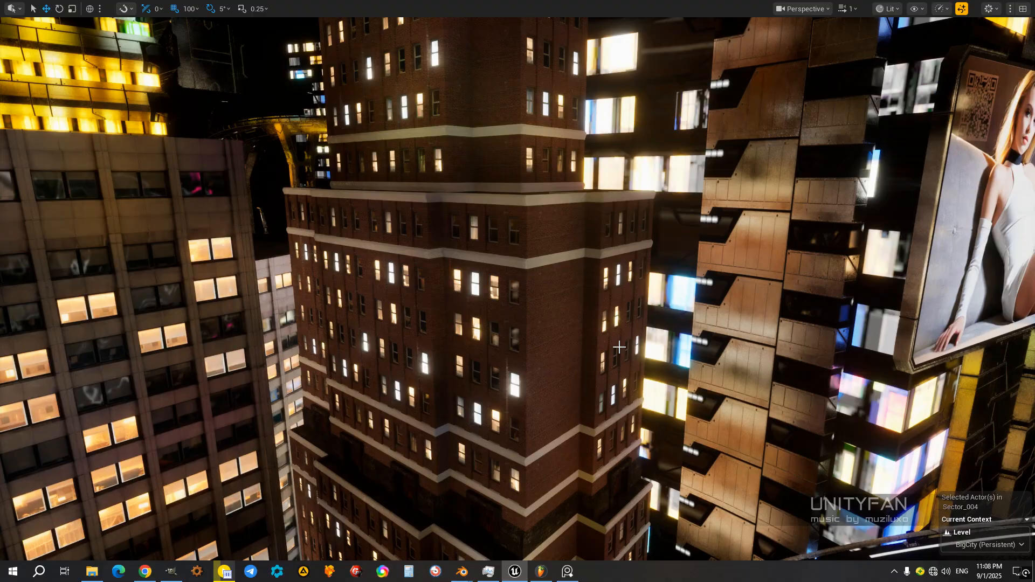
pyautogui.moveTo(620, 347); pyautogui.dragTo(630, 390, button='right')
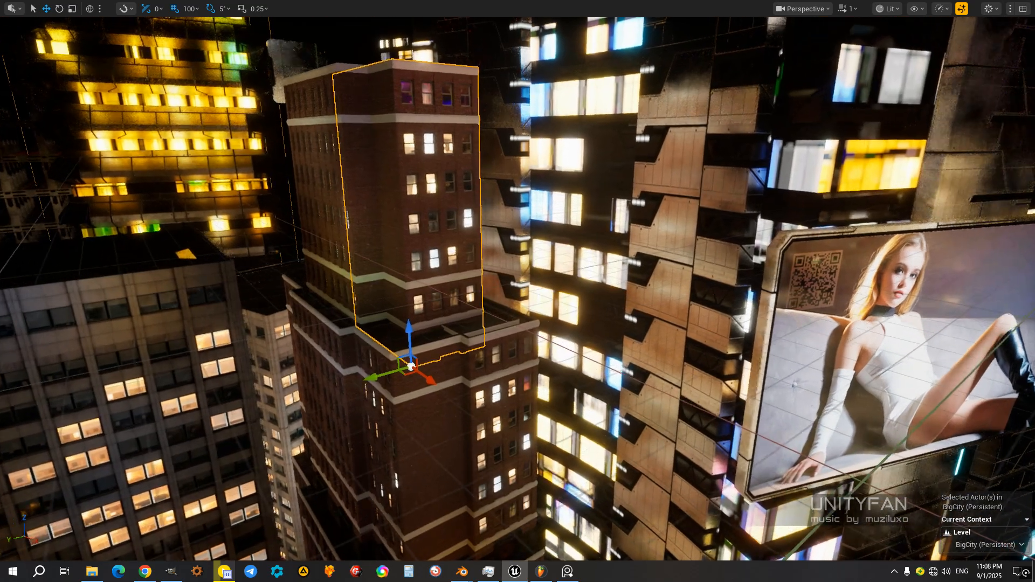
pyautogui.press('w')
pyautogui.press('a')
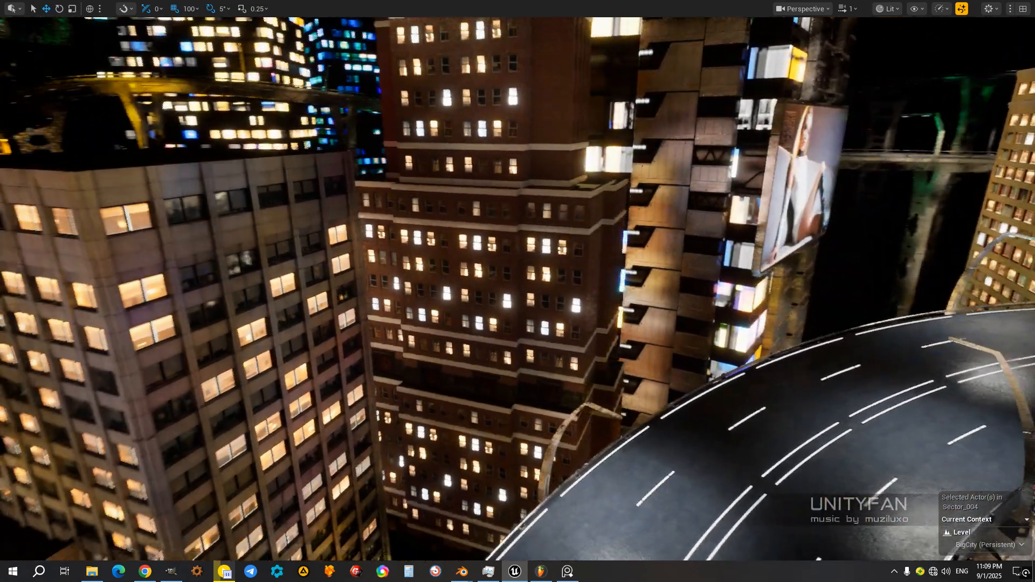
pyautogui.moveTo(517, 291); pyautogui.dragTo(517, 269, button='right')
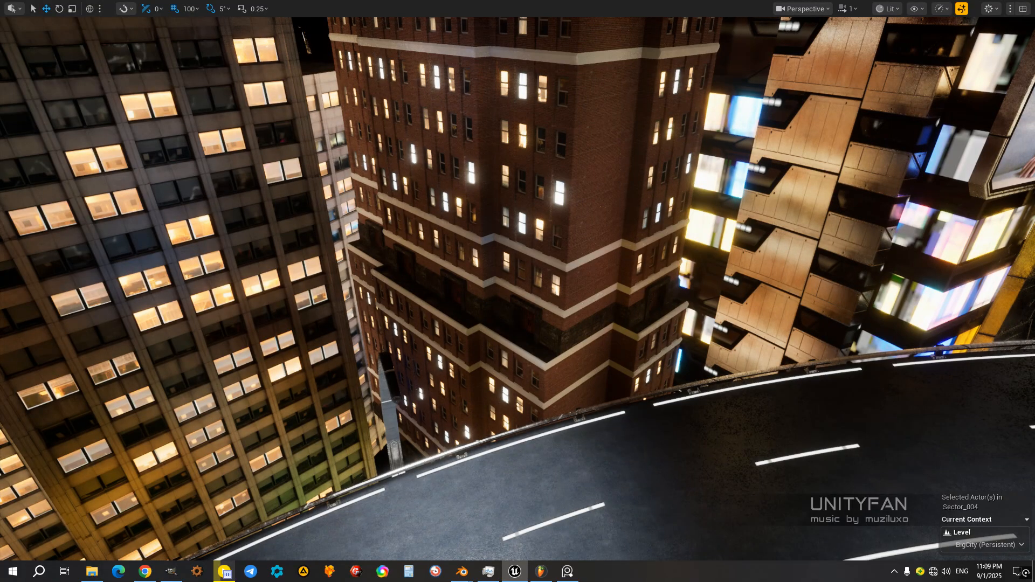
# Step: Delete the SM_SimpleB_4A module at the brick tower's lower corner and select the adjacent SM_SimpleB_4A12
pyautogui.click(520, 340)
pyautogui.moveTo(533, 357); pyautogui.dragTo(559, 360, button='right')
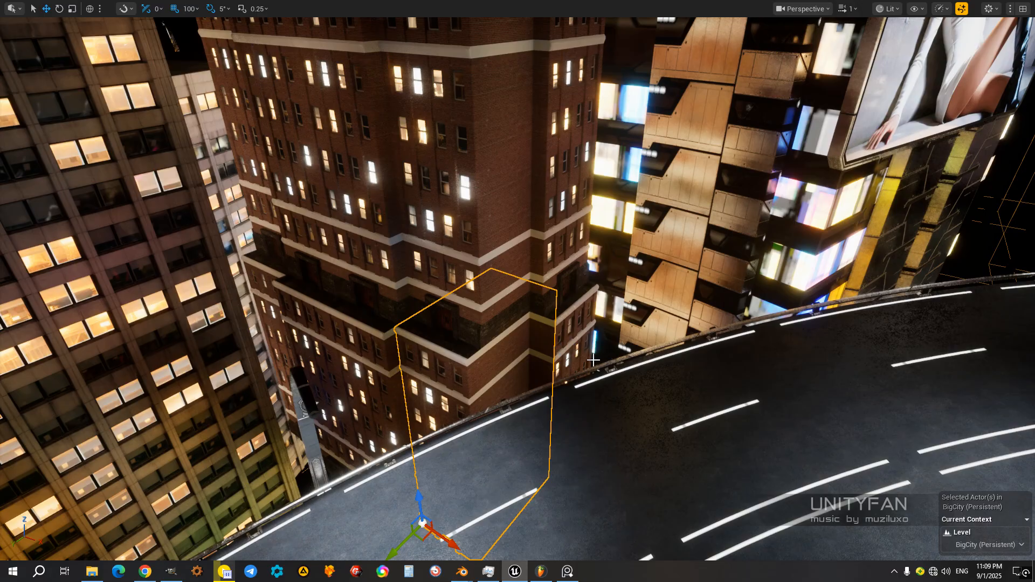
pyautogui.moveTo(544, 290); pyautogui.dragTo(545, 290, button='right')
pyautogui.rightClick(545, 290)
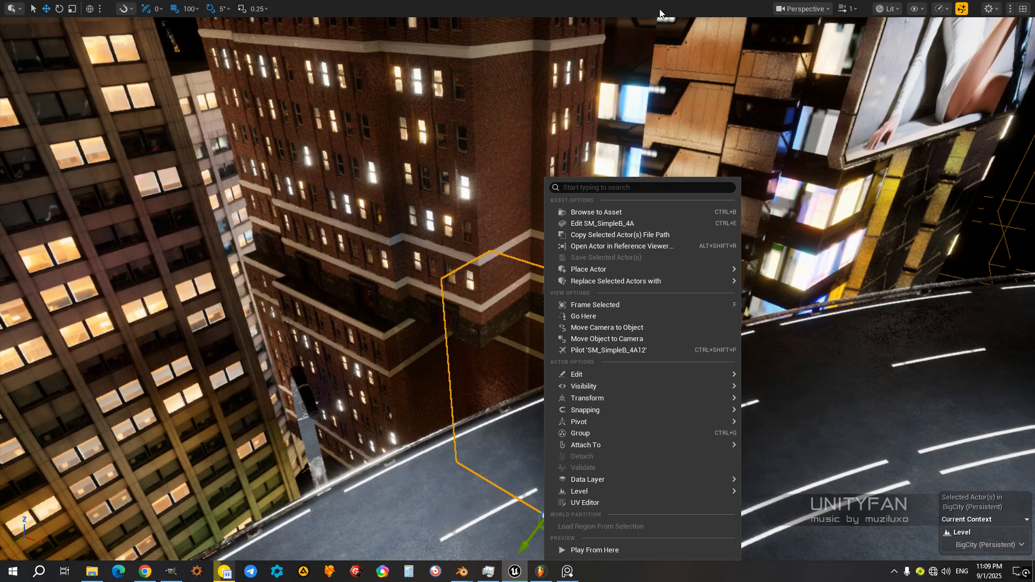
pyautogui.click(568, 56)
pyautogui.moveTo(570, 312)
pyautogui.mouseDown(button='right')
pyautogui.moveTo(558, 304)
pyautogui.moveTo(567, 316)
pyautogui.mouseUp(button='right')
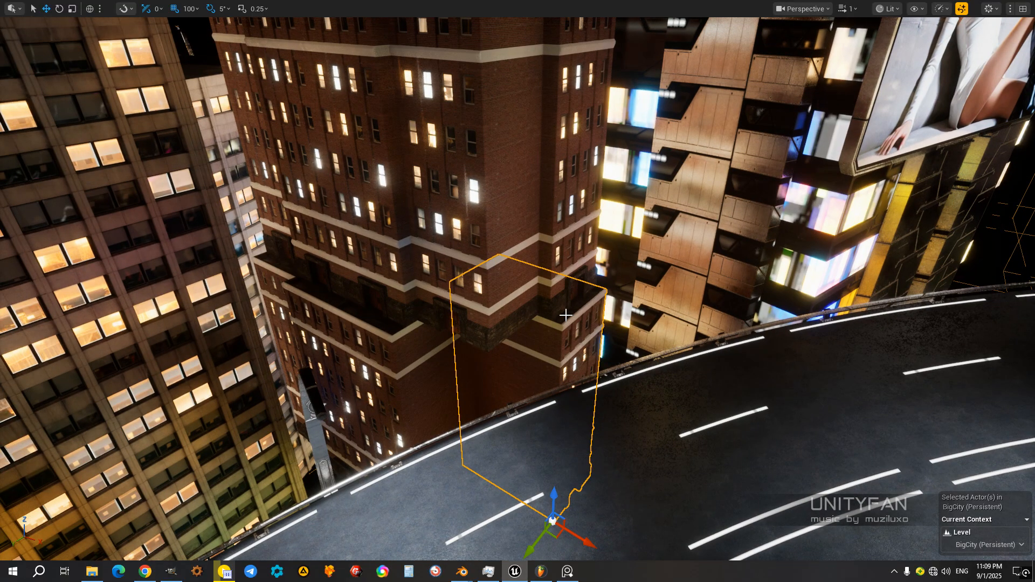
# Step: Restore the editor layout and delete all the remaining actors from SM_SimpleB_4A2 through SM_SimpleB_4A14
pyautogui.press('F11')
pyautogui.moveTo(542, 289)
pyautogui.mouseDown(button='right')
pyautogui.moveTo(552, 294)
pyautogui.moveTo(541, 285)
pyautogui.mouseUp(button='right')
pyautogui.press('w')
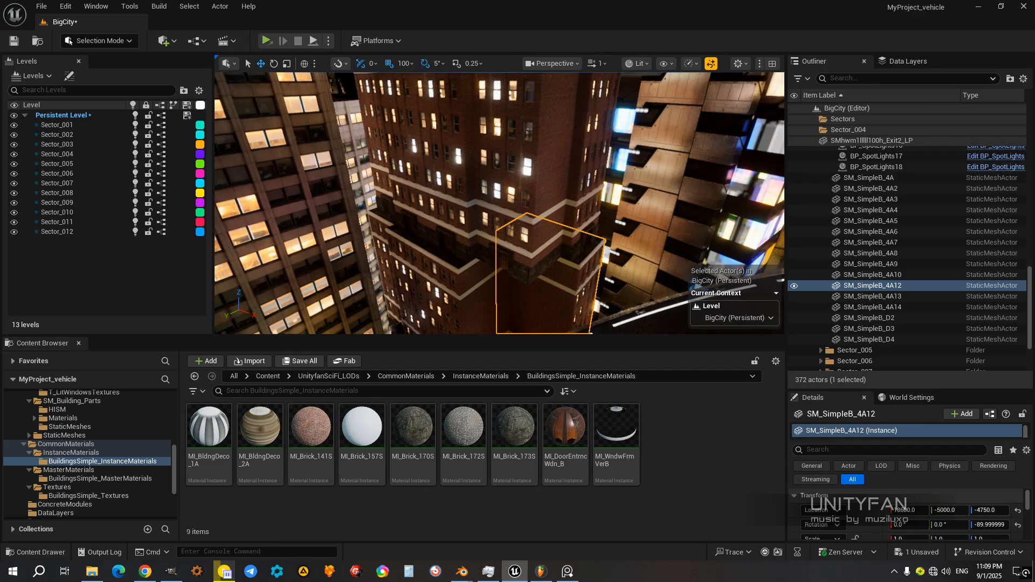
pyautogui.click(876, 189)
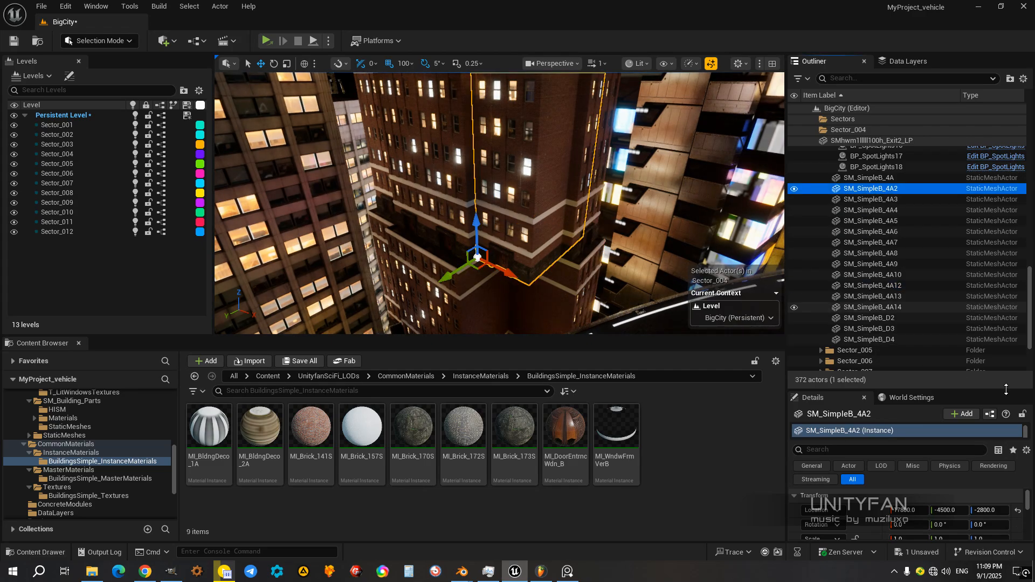
pyautogui.keyDown('shift'); pyautogui.click(887, 308); pyautogui.keyUp('shift')
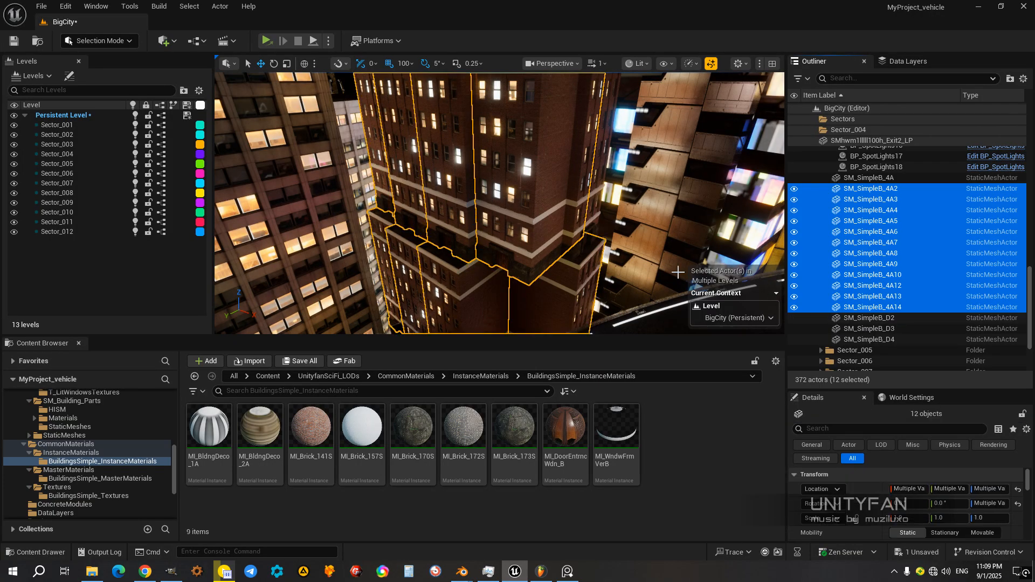
pyautogui.moveTo(490, 256); pyautogui.dragTo(462, 276, button='right')
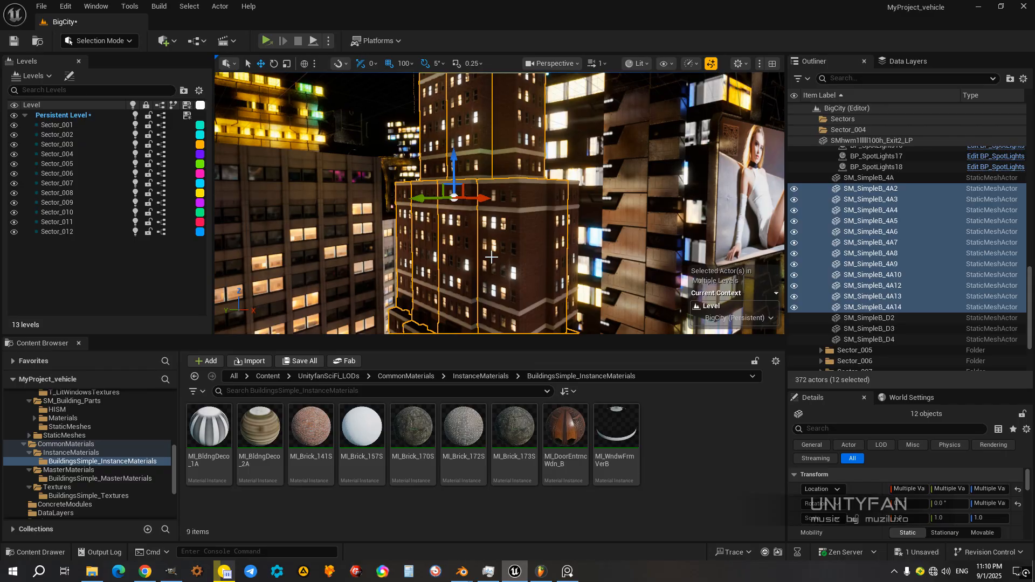
pyautogui.press('Delete')
# Step: Select the remaining SM_SimpleB_4A building, inspect it full screen in Game View and restore the normal editor view
pyautogui.moveTo(492, 257); pyautogui.dragTo(539, 225, button='right')
pyautogui.click(532, 214)
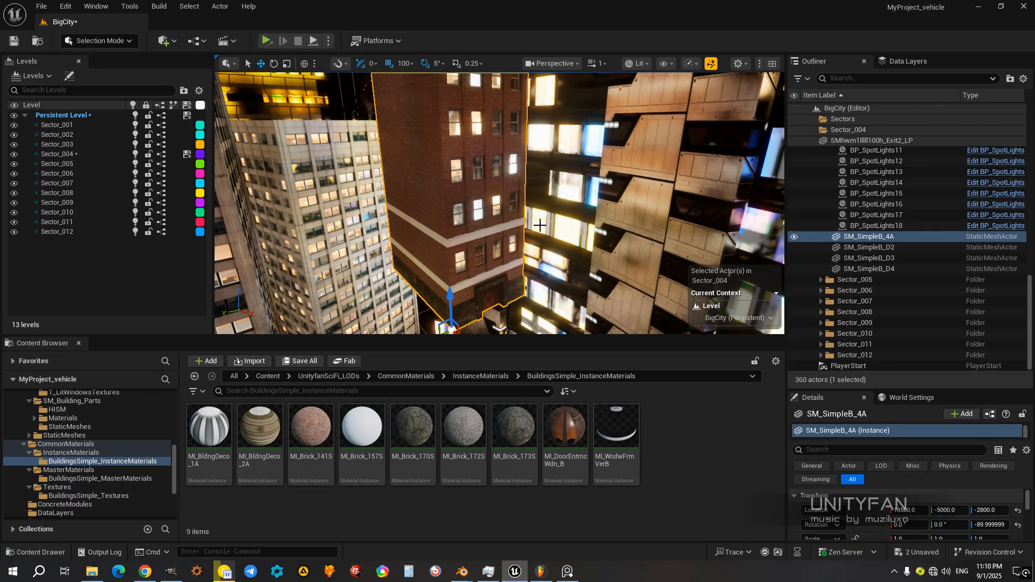
pyautogui.press('F11')
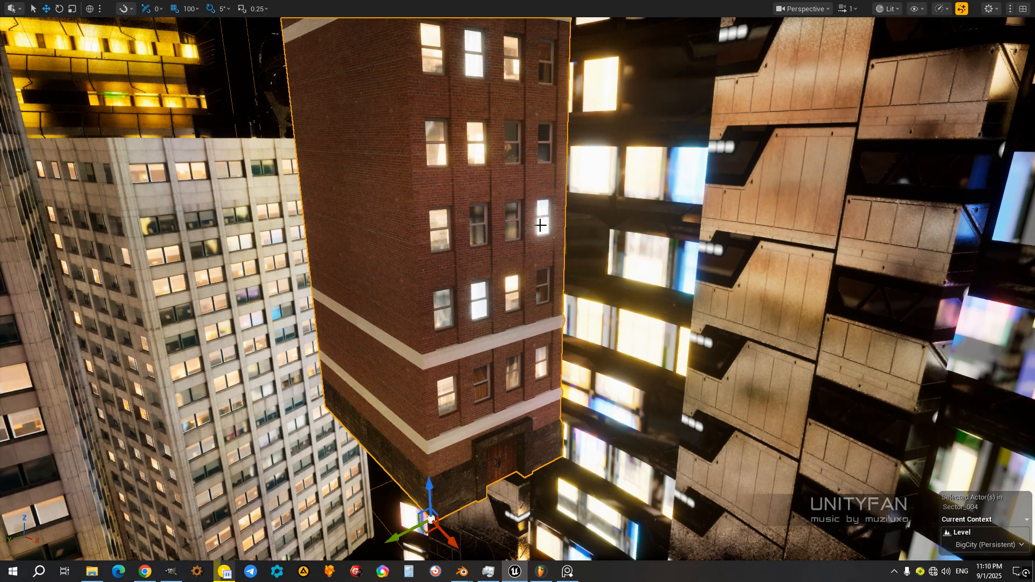
pyautogui.press('g')
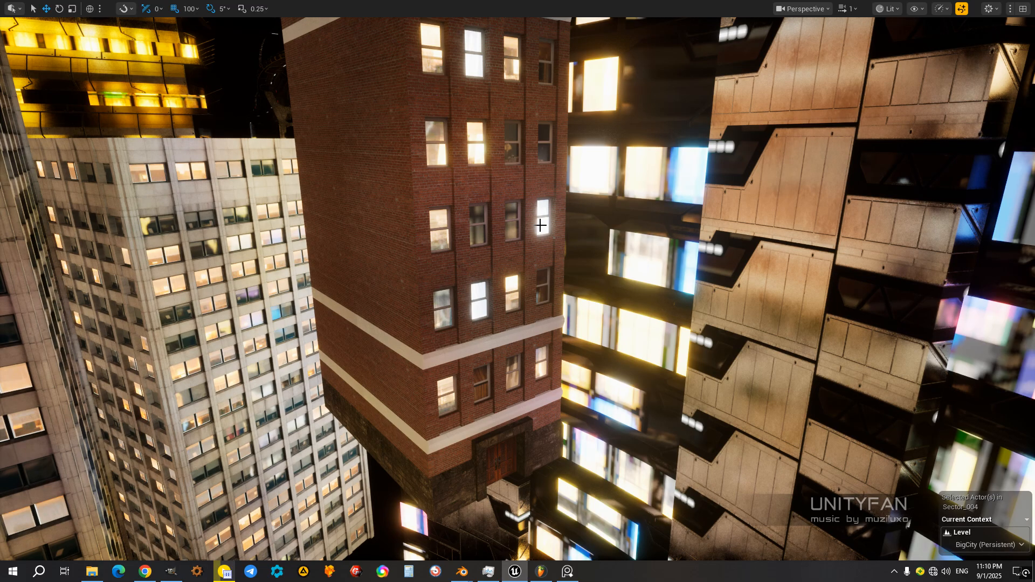
pyautogui.moveTo(540, 225); pyautogui.dragTo(415, 185, button='right')
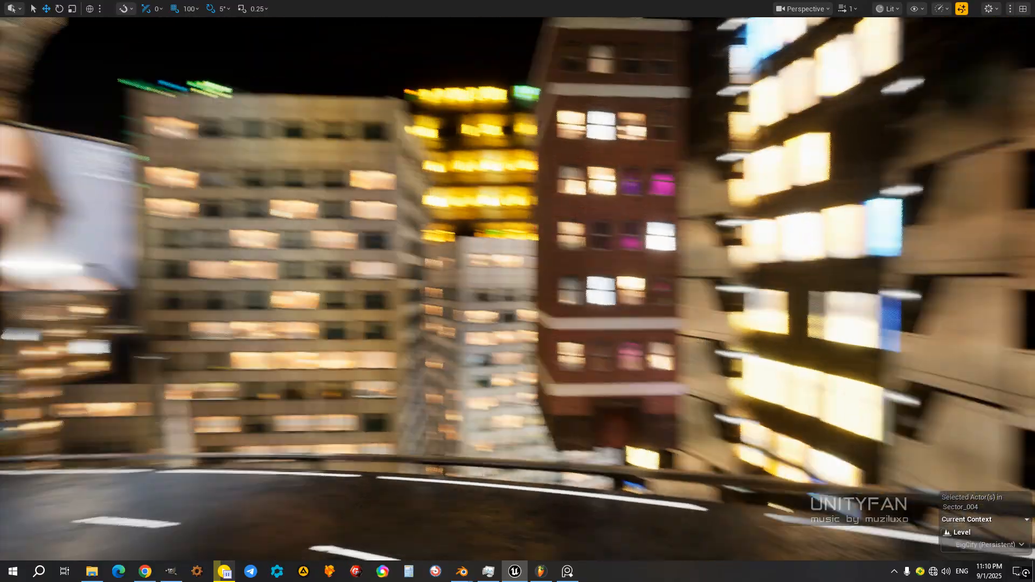
pyautogui.moveTo(518, 292); pyautogui.dragTo(547, 212, button='right')
pyautogui.press('w')
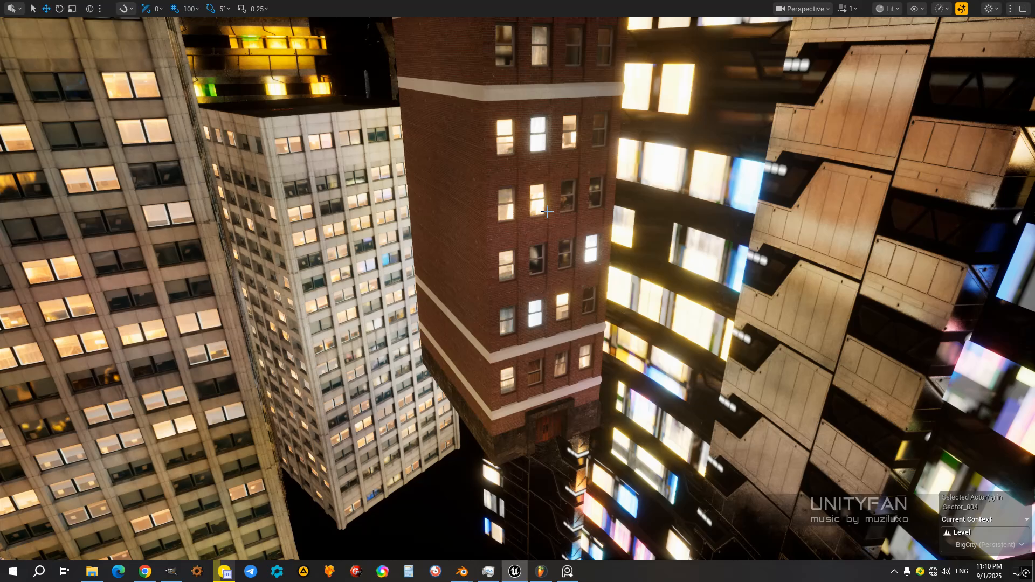
pyautogui.press('F11')
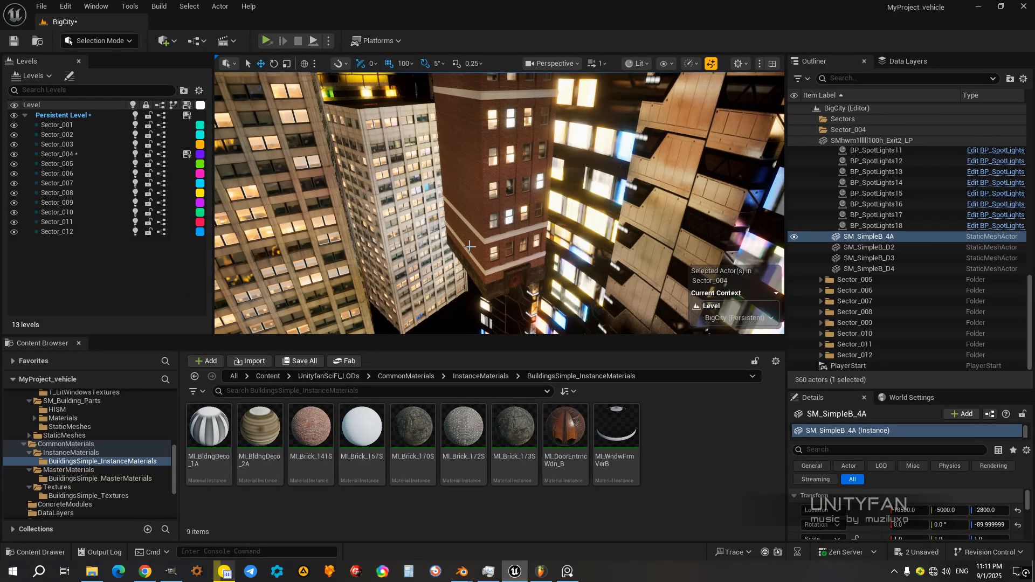
pyautogui.press('g')
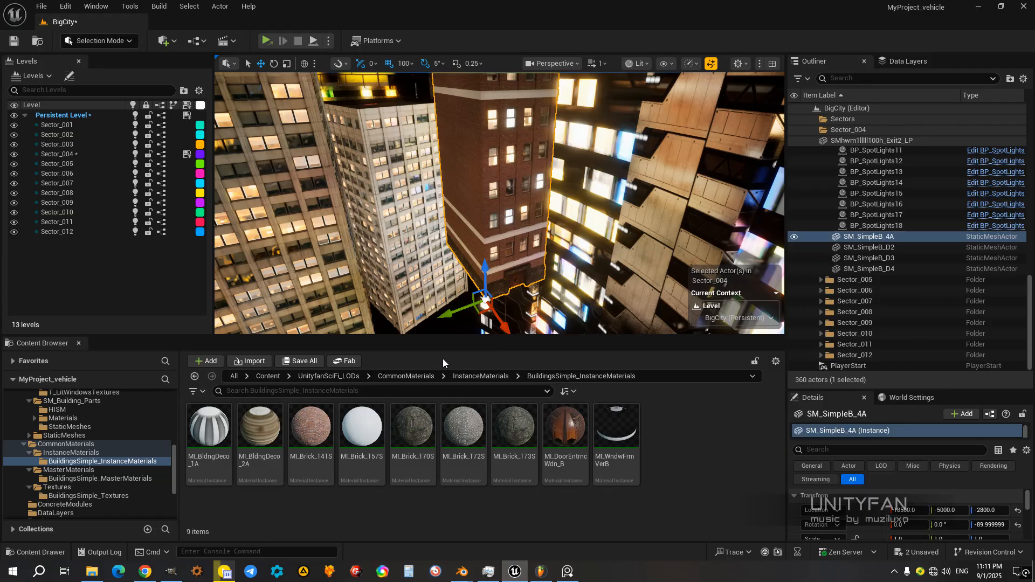
# Step: Locate the selected building's source mesh asset in the BuildingsSimple folder and bring its upper floors into view
pyautogui.hotkey('ctrl', 'b')
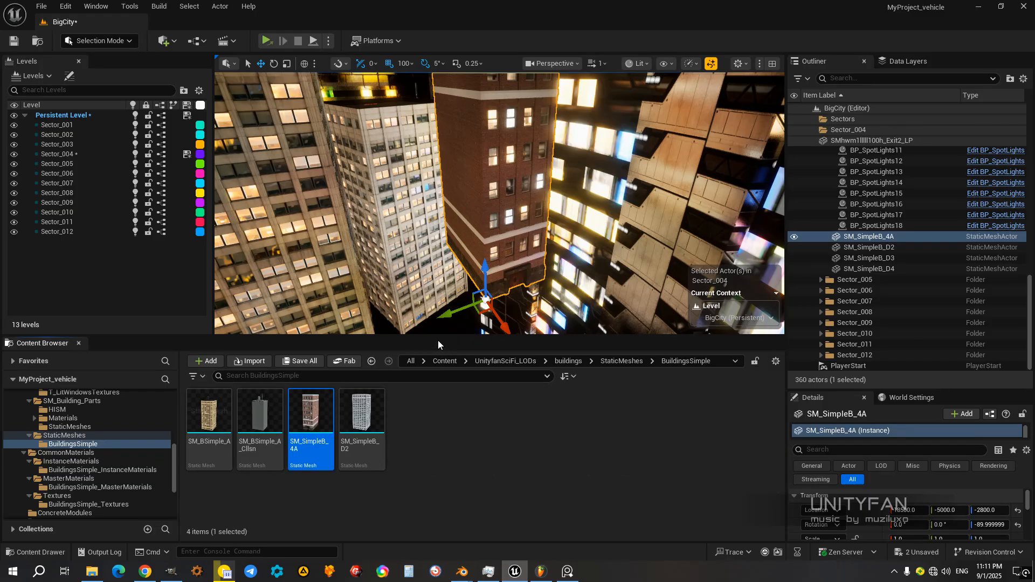
pyautogui.moveTo(442, 335); pyautogui.dragTo(444, 326)
pyautogui.moveTo(498, 237); pyautogui.dragTo(528, 199, button='right')
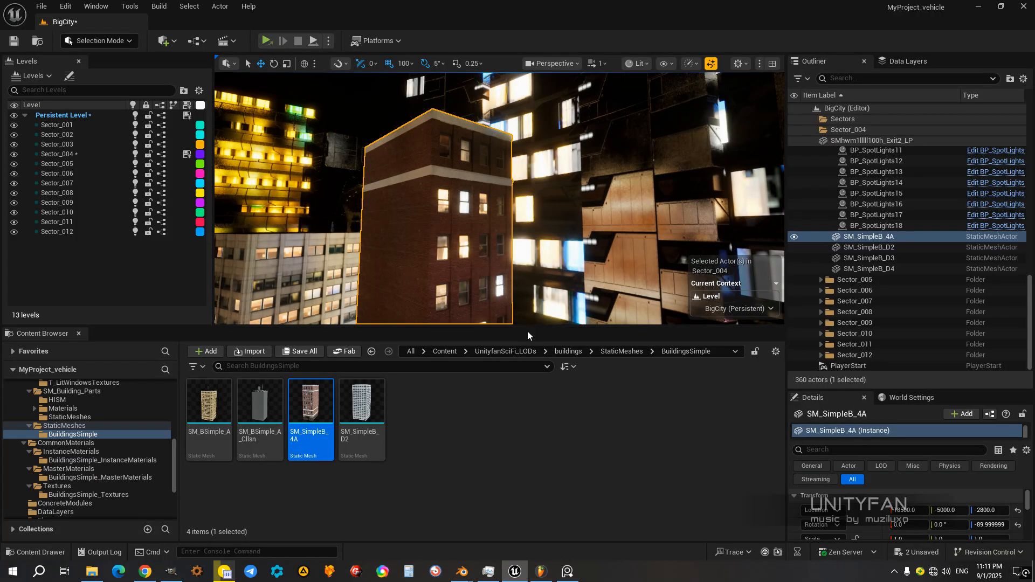
pyautogui.moveTo(527, 327); pyautogui.dragTo(531, 357)
pyautogui.moveTo(522, 232)
pyautogui.mouseDown(button='right')
pyautogui.moveTo(498, 265)
pyautogui.moveTo(512, 266)
pyautogui.moveTo(529, 229)
pyautogui.moveTo(525, 270)
pyautogui.moveTo(536, 245)
pyautogui.mouseUp(button='right')
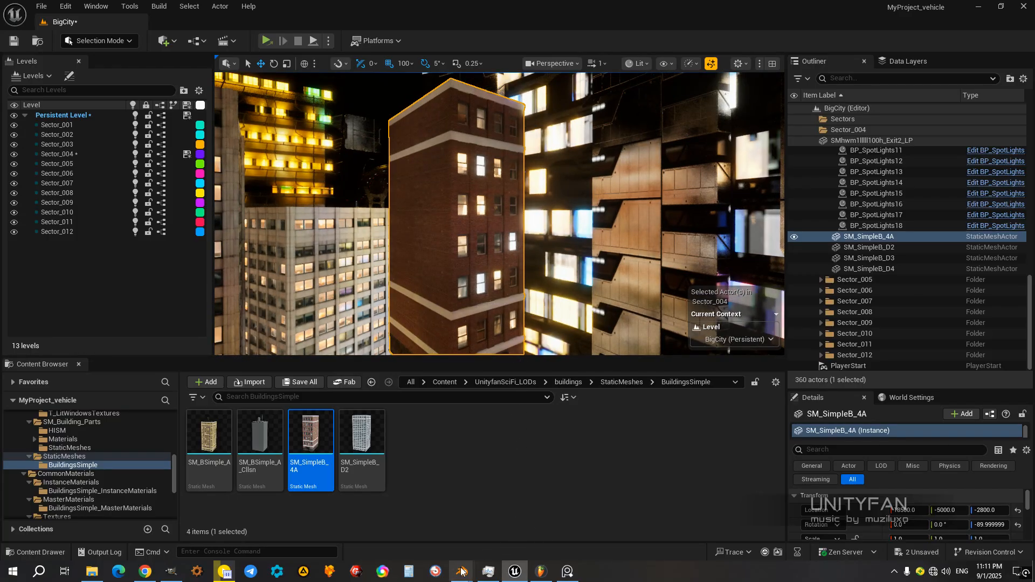
# Step: Switch to Blender and examine the SM_SimpleB_4A tower's brick facade, windows and cornices from close up and afar
pyautogui.moveTo(474, 564)
pyautogui.click(504, 536)
pyautogui.moveTo(520, 452); pyautogui.dragTo(503, 240, button='middle')
pyautogui.scroll(2, 480, 324)
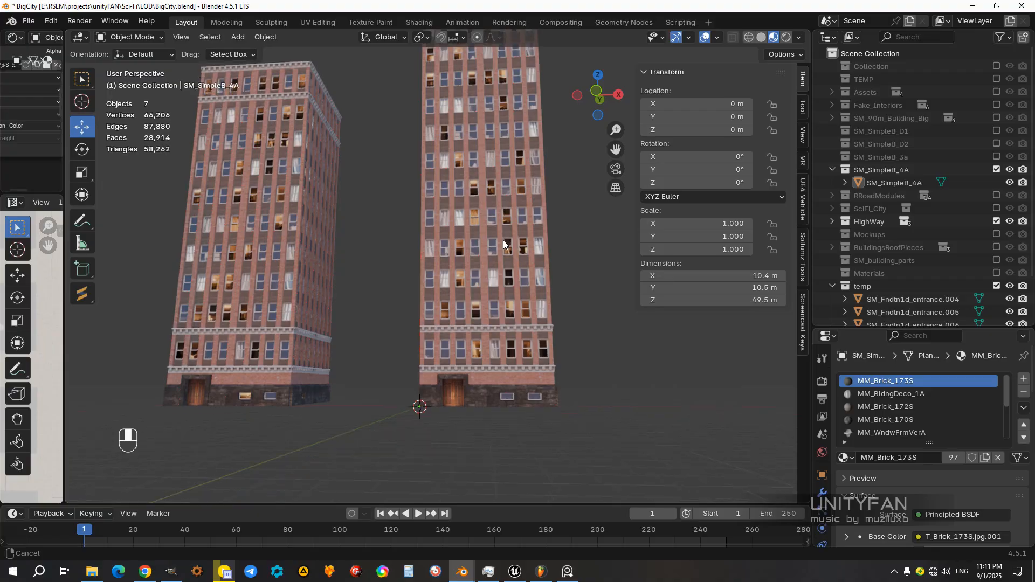
pyautogui.scroll(5, 523, 294)
pyautogui.scroll(3, 529, 280)
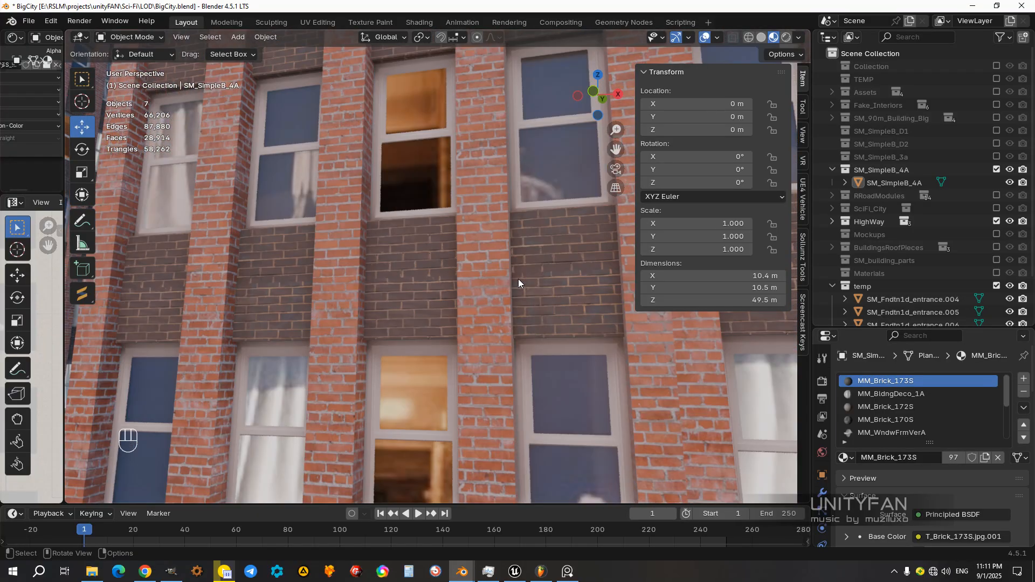
pyautogui.scroll(-10, 406, 243)
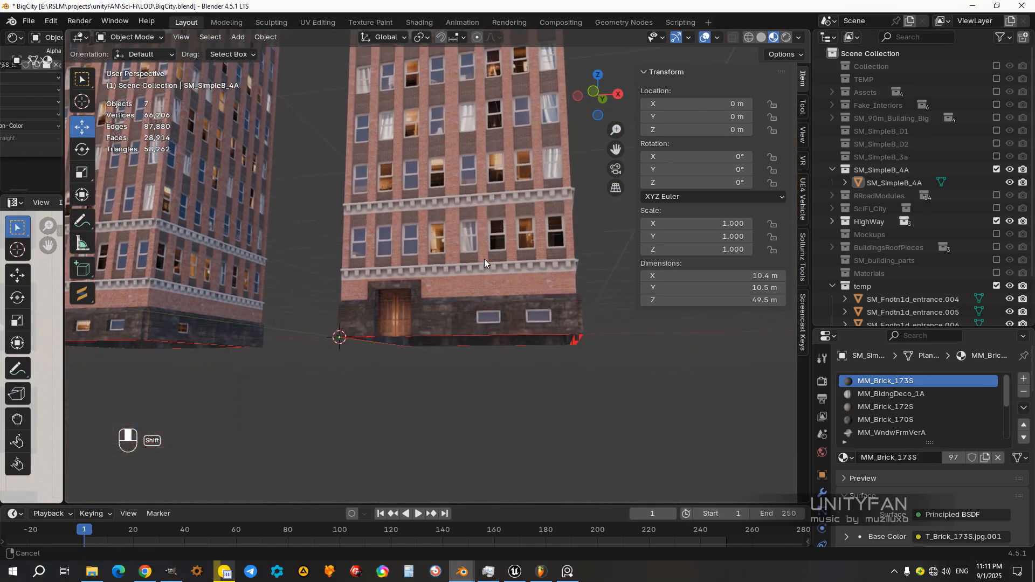
pyautogui.moveTo(484, 258); pyautogui.dragTo(537, 304, button='middle')
pyautogui.scroll(4, 433, 248)
pyautogui.keyDown('shift'); pyautogui.moveTo(403, 217); pyautogui.dragTo(432, 254, button='middle'); pyautogui.keyUp('shift')
pyautogui.scroll(4, 431, 255)
pyautogui.scroll(-2, 431, 285)
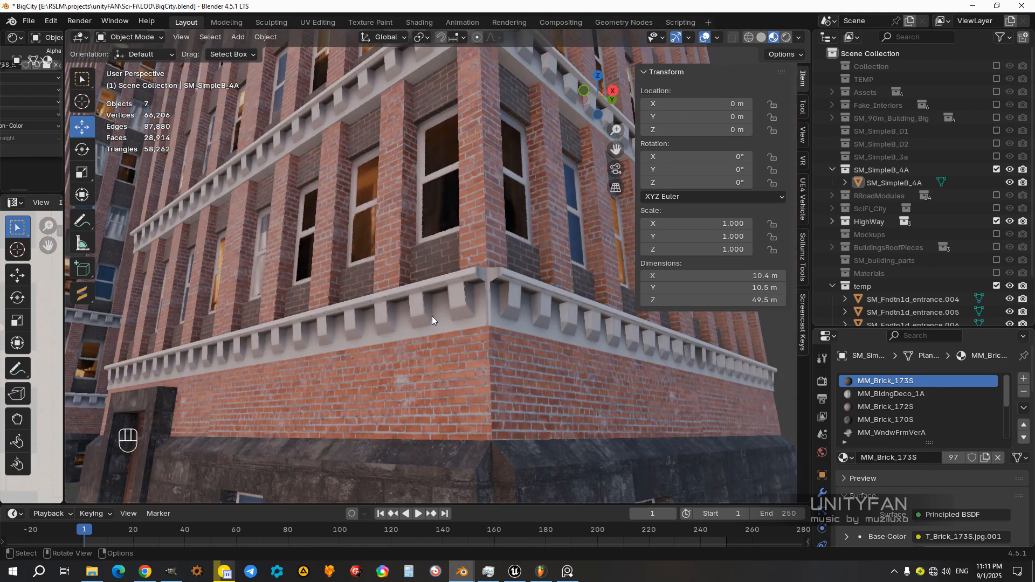
pyautogui.scroll(-5, 381, 311)
pyautogui.moveTo(380, 312); pyautogui.dragTo(424, 380, button='middle')
pyautogui.scroll(-3, 438, 335)
pyautogui.scroll(-3, 425, 380)
pyautogui.moveTo(416, 246); pyautogui.dragTo(477, 380, button='middle')
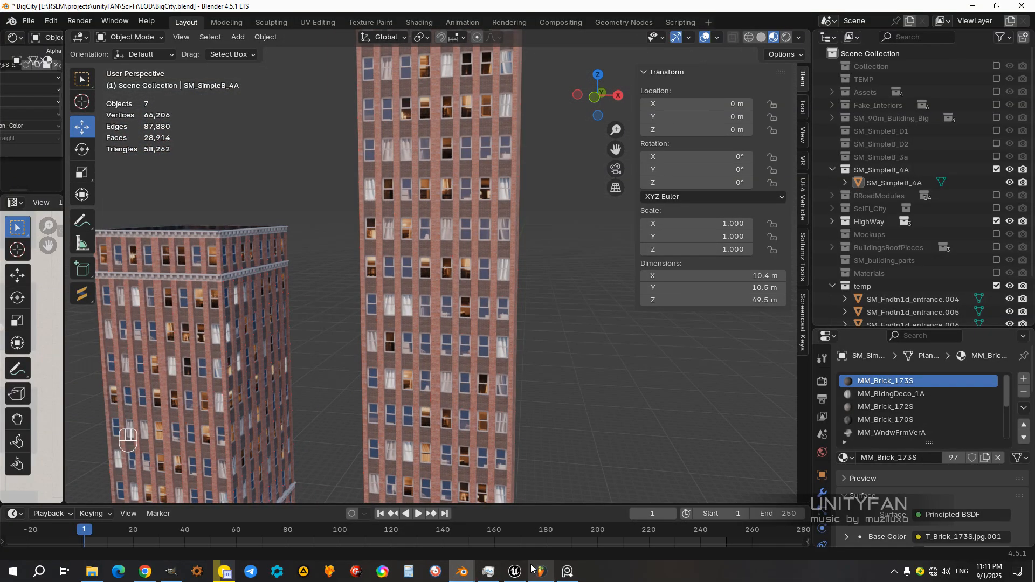
# Step: Switch back to Unreal Editor and reimport the SM_SimpleB_4A static mesh from its source file
pyautogui.click(515, 572)
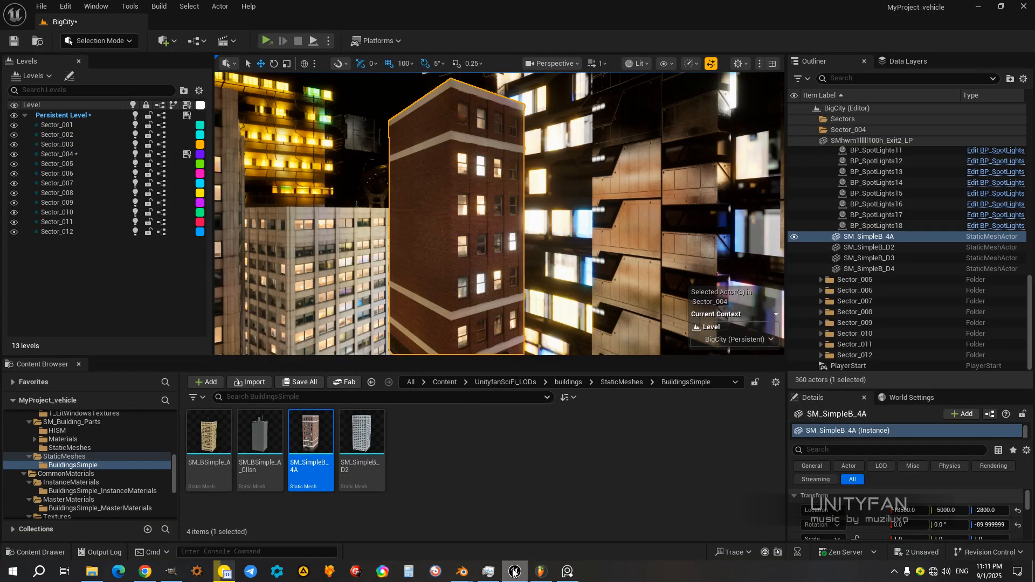
pyautogui.rightClick(316, 443)
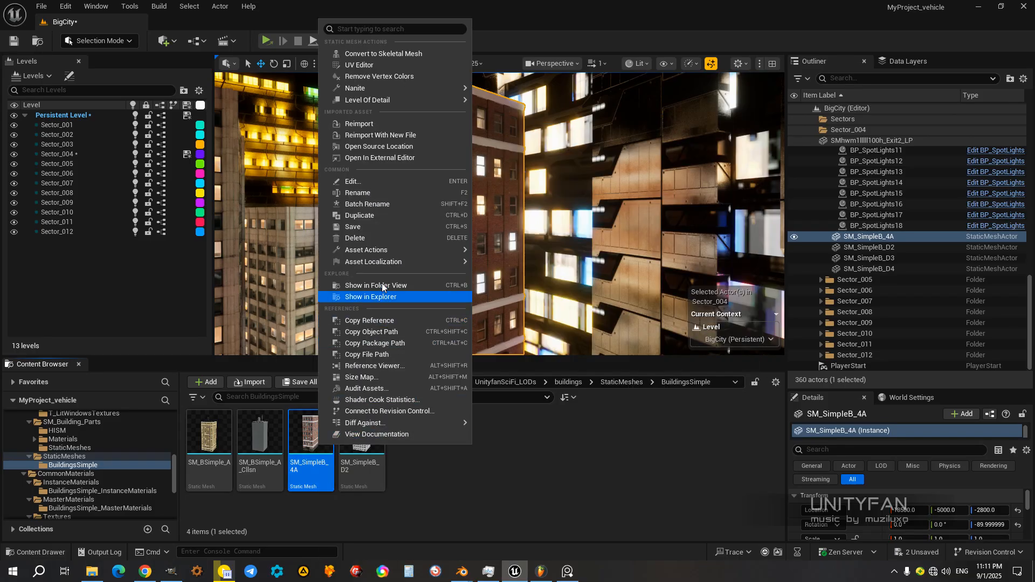
pyautogui.click(370, 125)
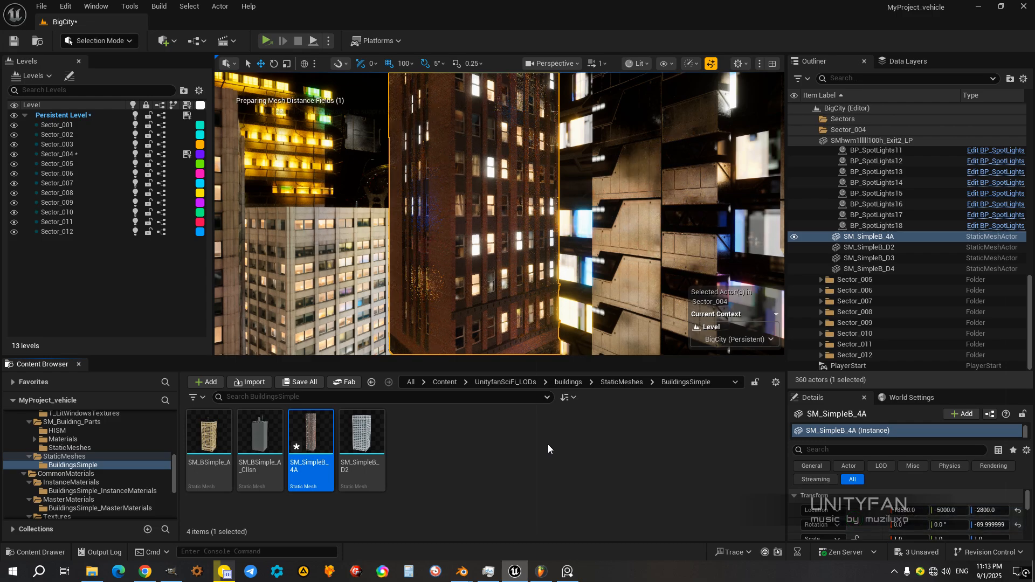
# Step: Move the SM_SimpleB_4A building down to Z -4200 and sideways to Y -4700, beside the highway
pyautogui.moveTo(603, 300); pyautogui.dragTo(539, 257, button='right')
pyautogui.press('s')
pyautogui.moveTo(525, 221); pyautogui.dragTo(522, 341)
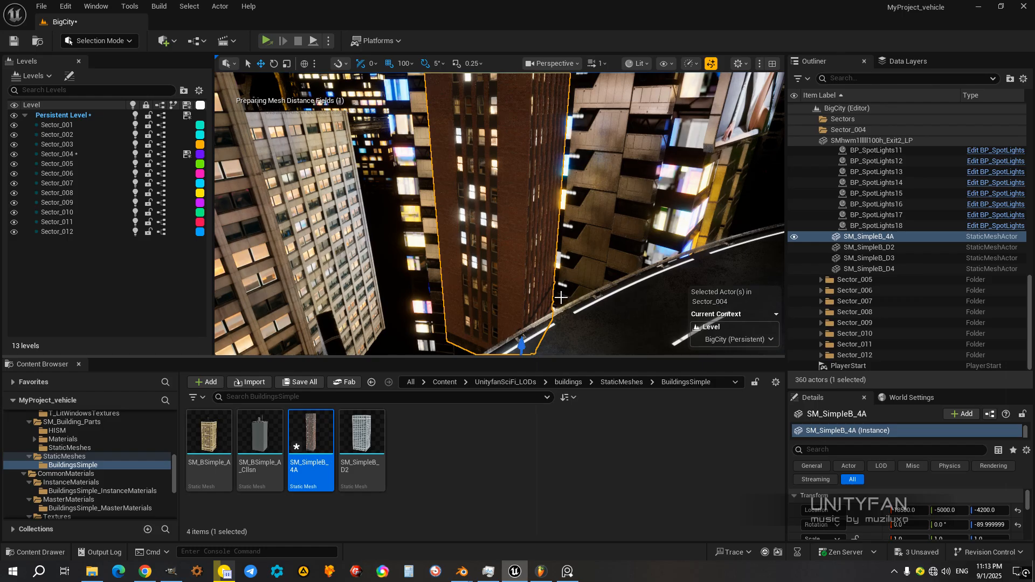
pyautogui.moveTo(518, 259); pyautogui.dragTo(455, 264, button='right')
pyautogui.moveTo(439, 253); pyautogui.dragTo(382, 256)
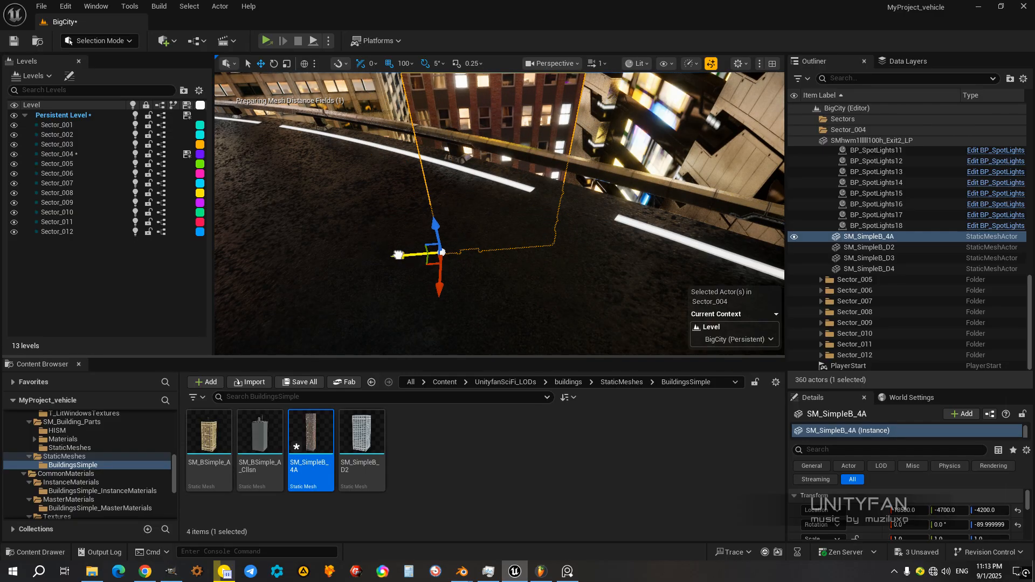
pyautogui.press('f')
pyautogui.moveTo(382, 257); pyautogui.dragTo(439, 283, button='right')
# Step: Open the SM_SimpleB_4A static mesh for editing and compare its facade with the building in the level
pyautogui.doubleClick(317, 427)
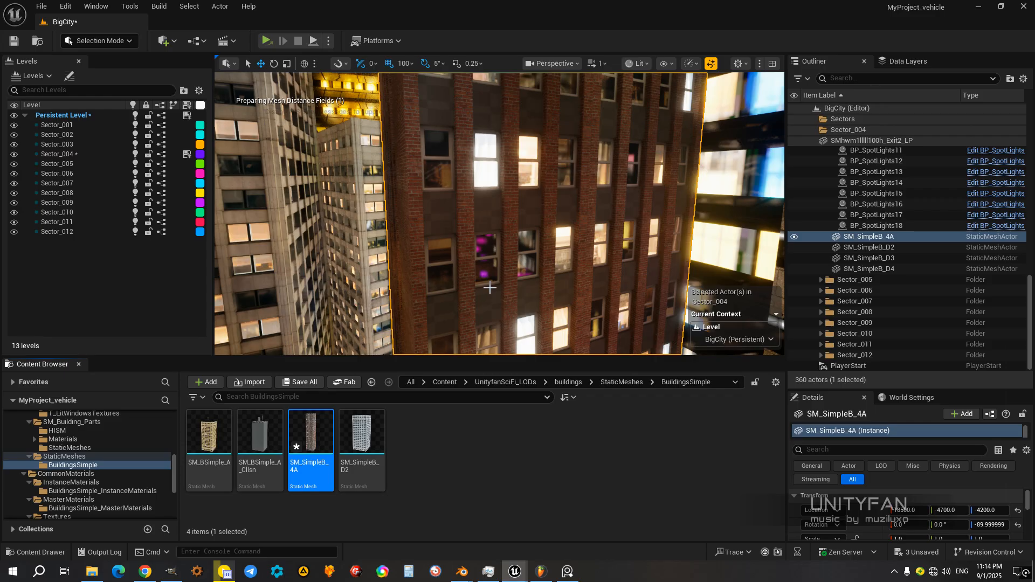
pyautogui.hotkey('ctrl', 'e')
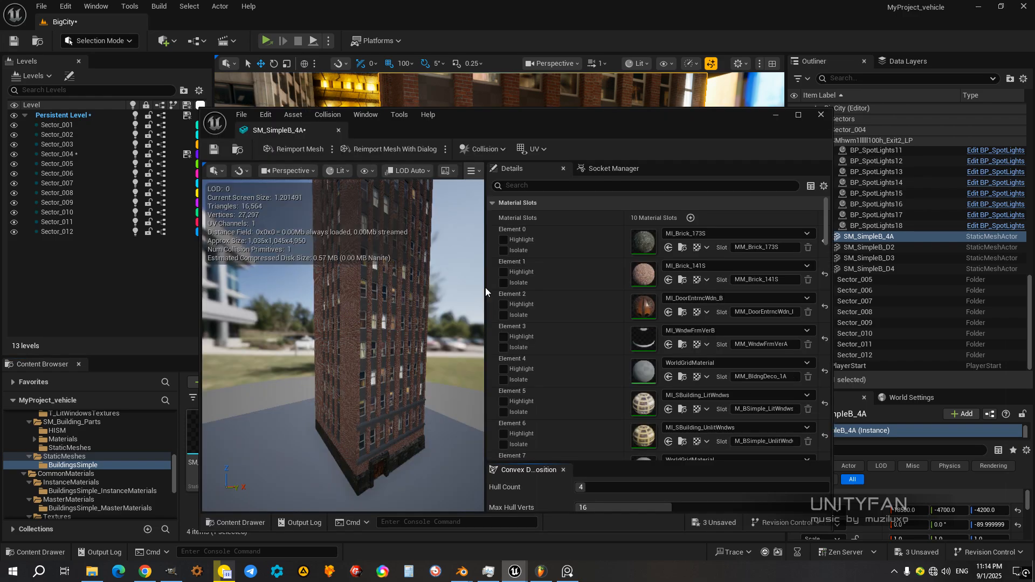
pyautogui.moveTo(466, 116); pyautogui.dragTo(792, 135)
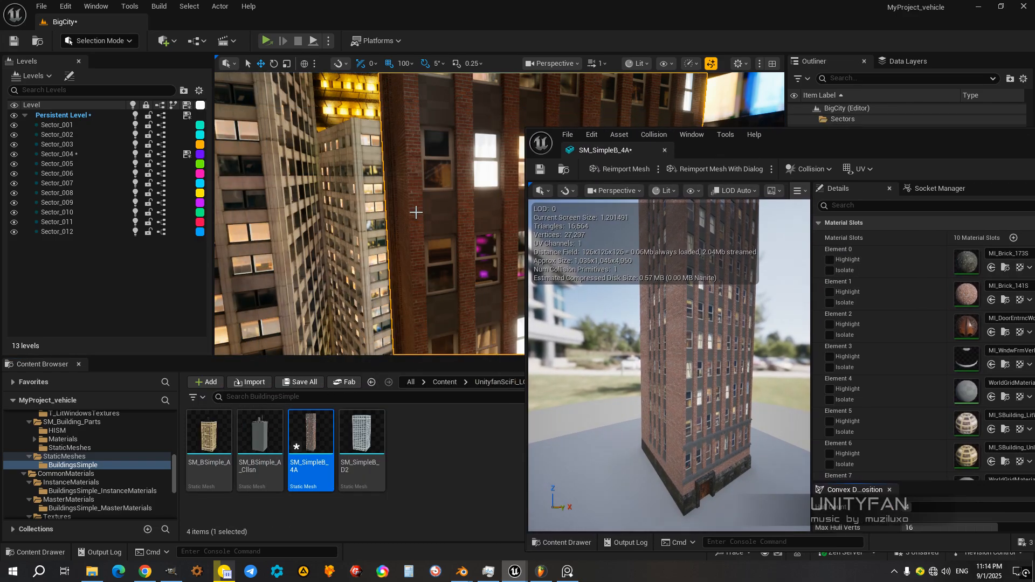
pyautogui.moveTo(372, 216); pyautogui.dragTo(235, 204, button='right')
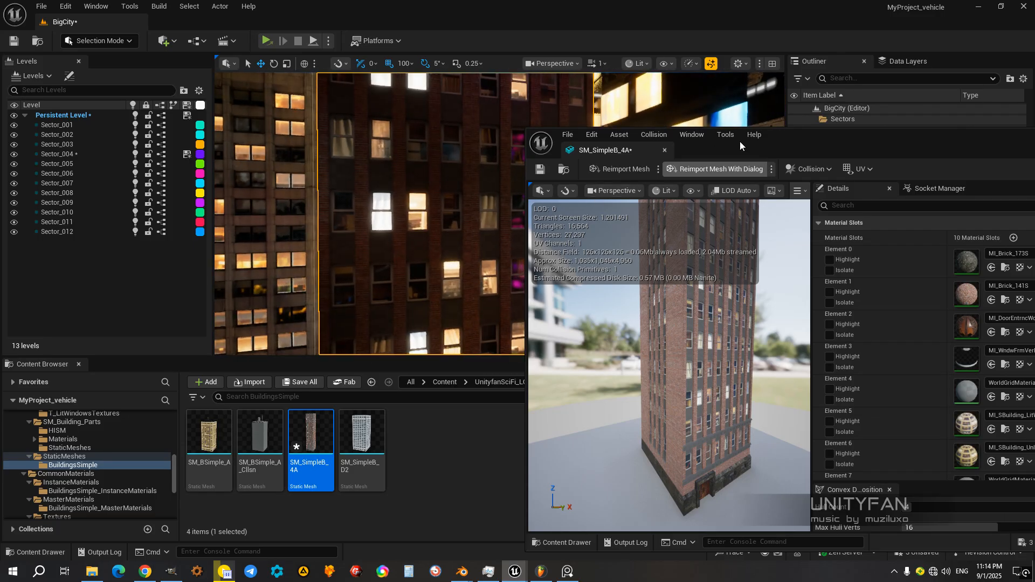
pyautogui.moveTo(799, 143); pyautogui.dragTo(892, 193)
pyautogui.moveTo(439, 261); pyautogui.dragTo(410, 262, button='right')
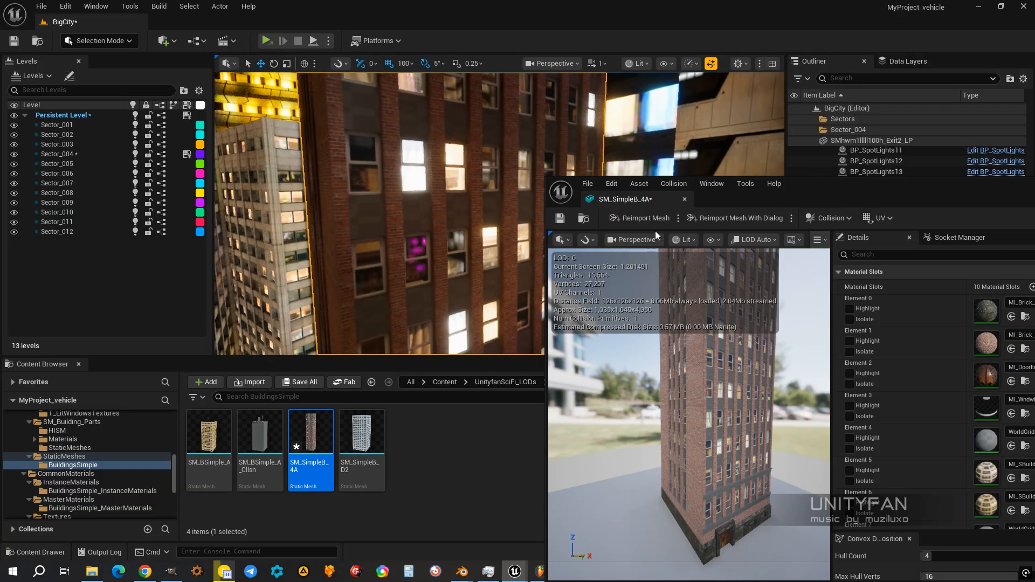
pyautogui.moveTo(823, 189); pyautogui.dragTo(686, 120)
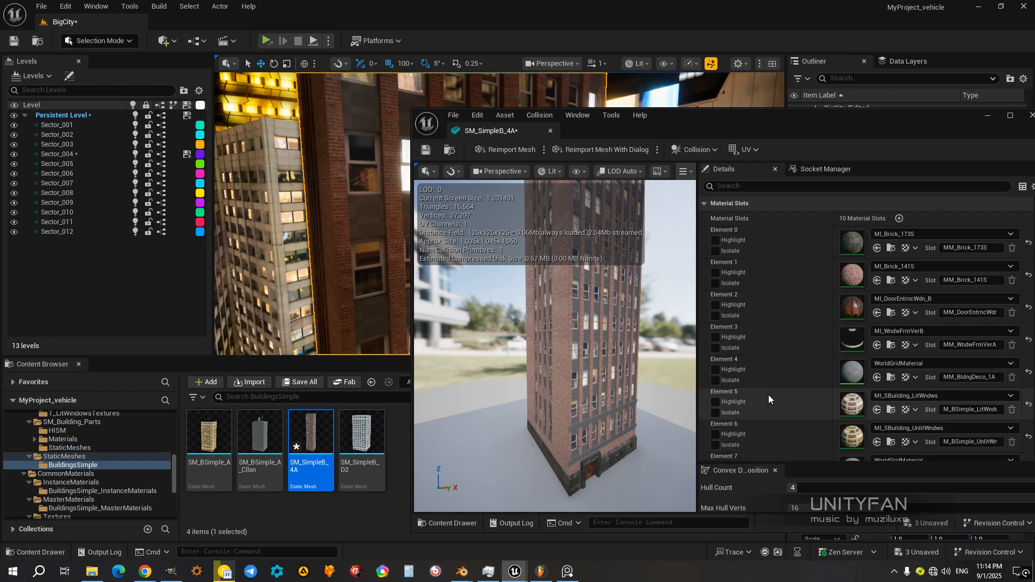
pyautogui.moveTo(584, 341); pyautogui.dragTo(649, 264)
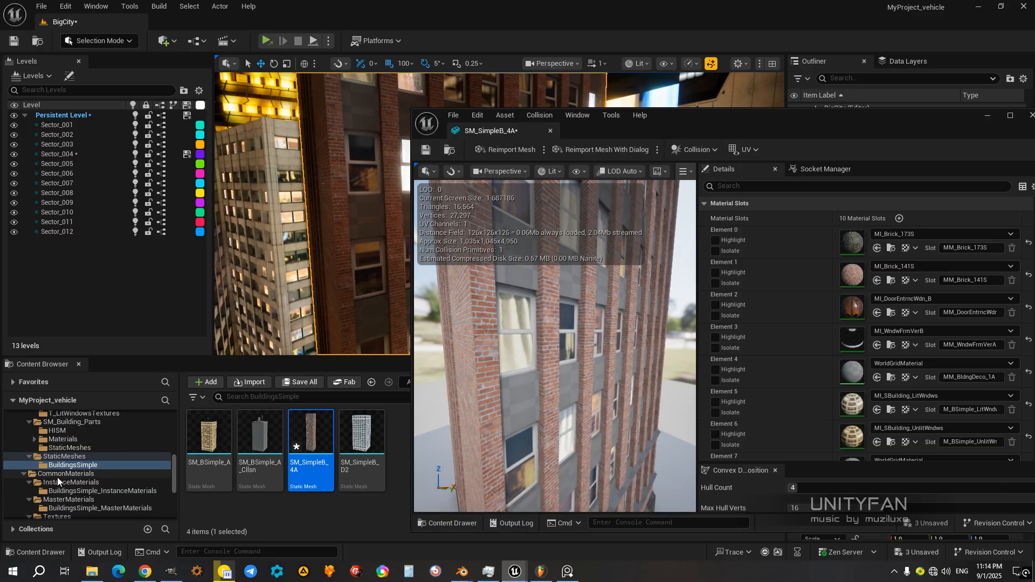
# Step: Assign MI_BldngDeco_1A to the mesh's material Element 4, highlighting that slot to check the cornices it covers
pyautogui.click(98, 492)
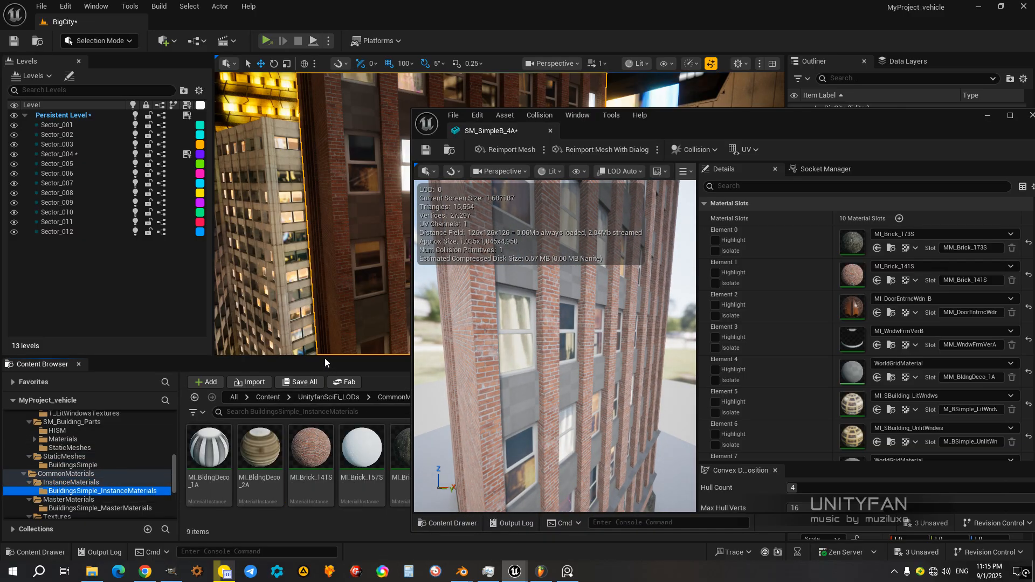
pyautogui.moveTo(325, 357); pyautogui.dragTo(331, 342)
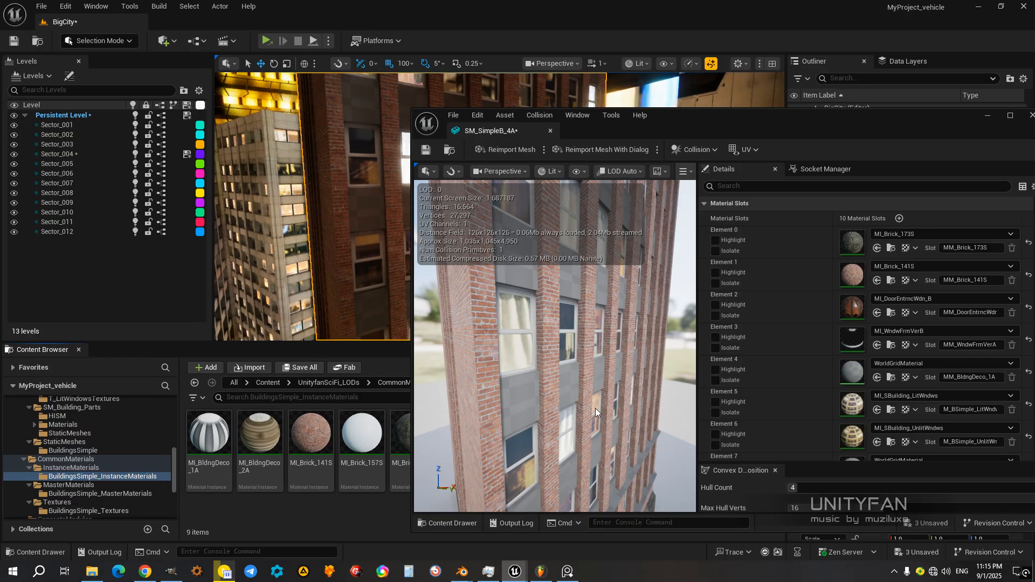
pyautogui.click(715, 371)
pyautogui.moveTo(602, 384); pyautogui.dragTo(531, 350)
pyautogui.moveTo(556, 346)
pyautogui.mouseDown(button='right')
pyautogui.moveTo(499, 337)
pyautogui.moveTo(566, 343)
pyautogui.moveTo(547, 342)
pyautogui.mouseUp(button='right')
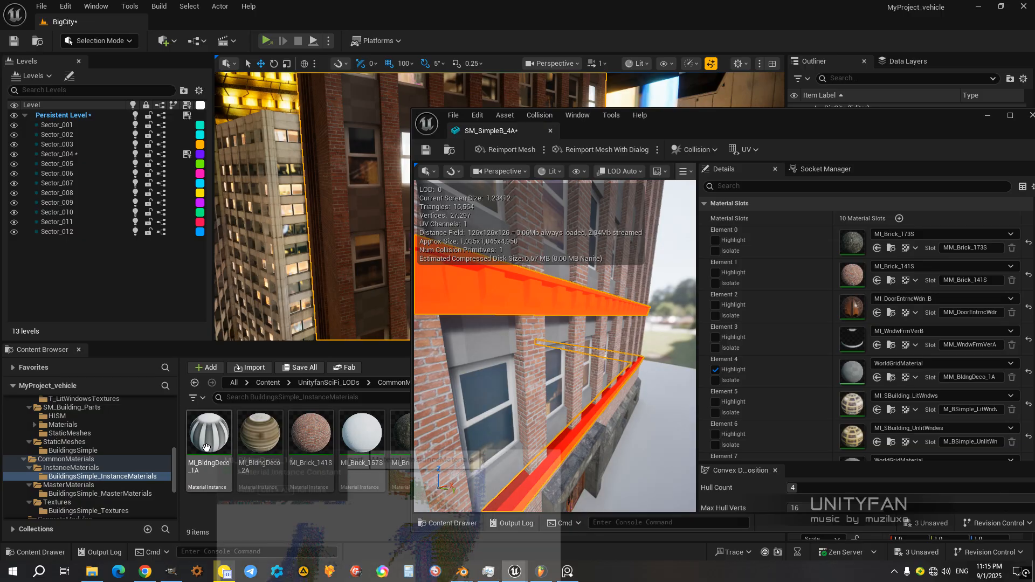
pyautogui.moveTo(214, 448); pyautogui.dragTo(855, 374)
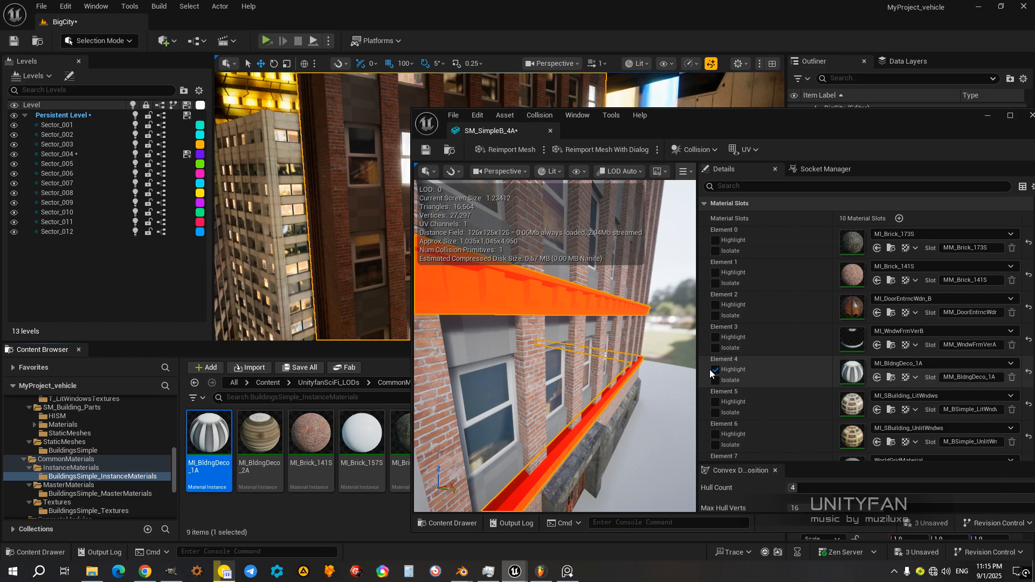
pyautogui.click(598, 378)
pyautogui.keyDown('alt'); pyautogui.moveTo(598, 378); pyautogui.dragTo(426, 376); pyautogui.keyUp('alt')
pyautogui.moveTo(561, 367); pyautogui.dragTo(608, 393, button='right')
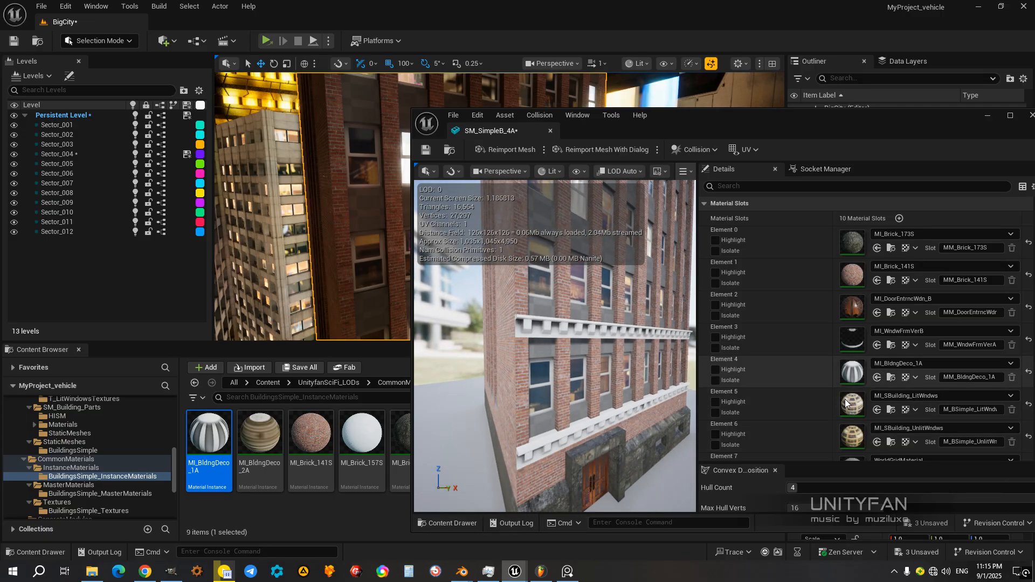
# Step: Highlight material Element 7 in the mesh preview to identify its surfaces, and turn the highlight off again
pyautogui.scroll(-2, 806, 415)
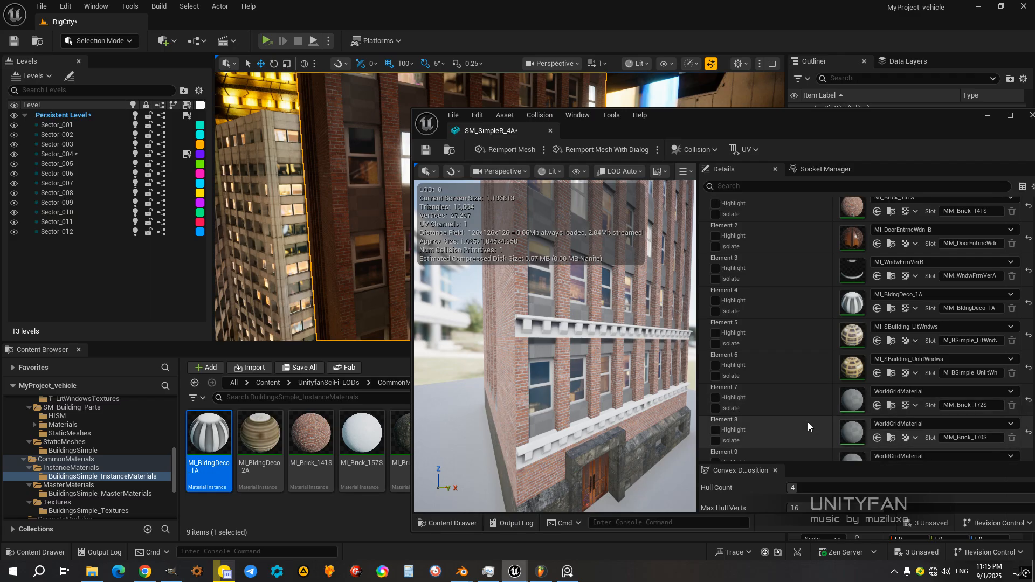
pyautogui.scroll(-1, 808, 427)
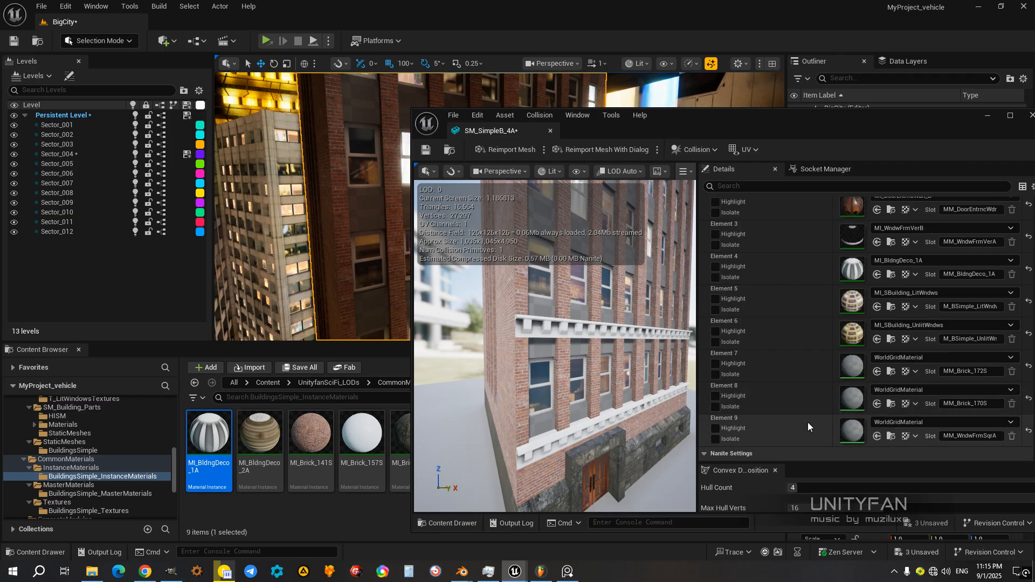
pyautogui.click(716, 365)
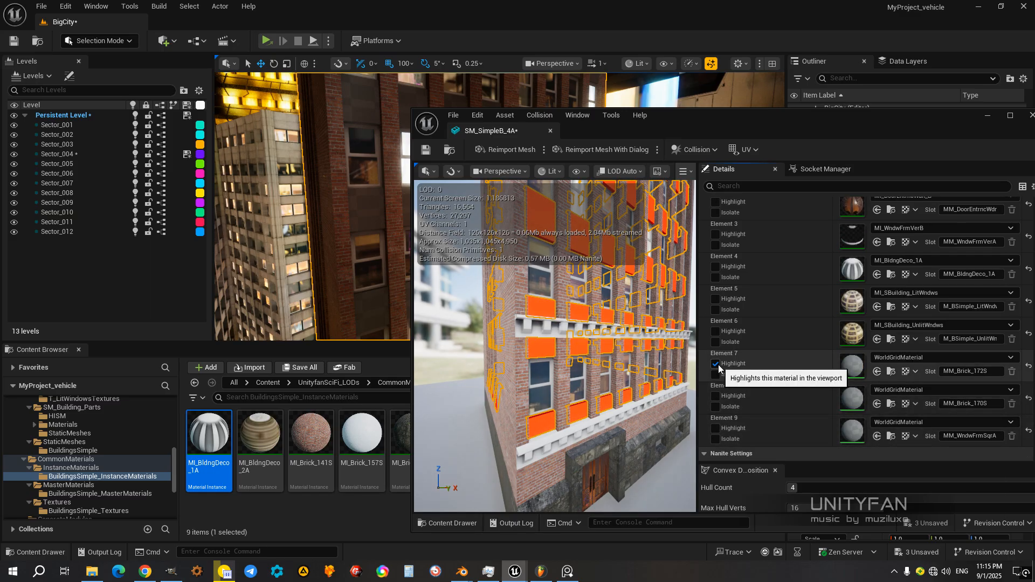
pyautogui.click(716, 365)
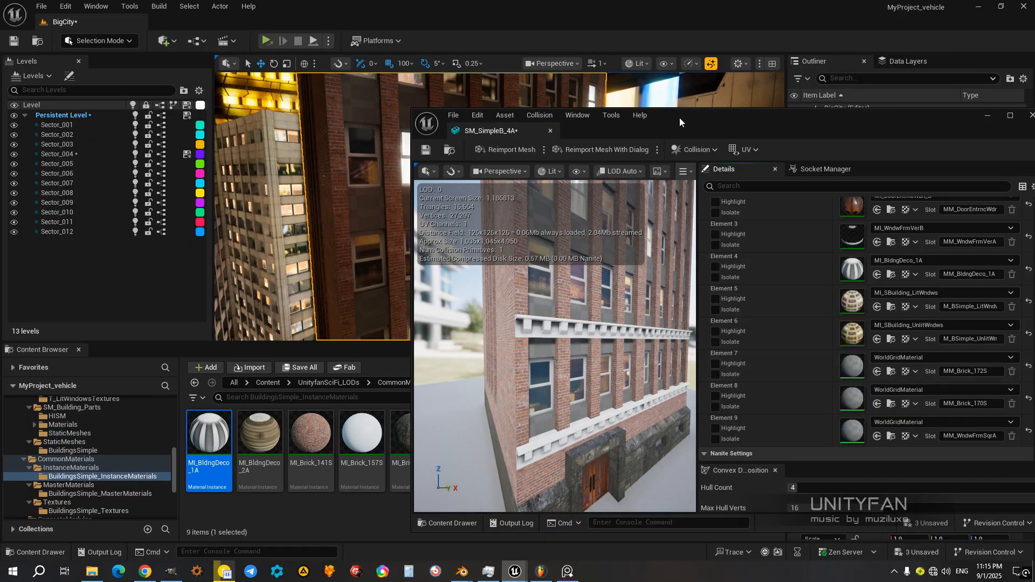
# Step: Assign the MI_Brick_172S material instance to Element 7 of the SM_SimpleB_4A mesh and check the brick walls in the preview
pyautogui.moveTo(678, 117); pyautogui.dragTo(746, 98)
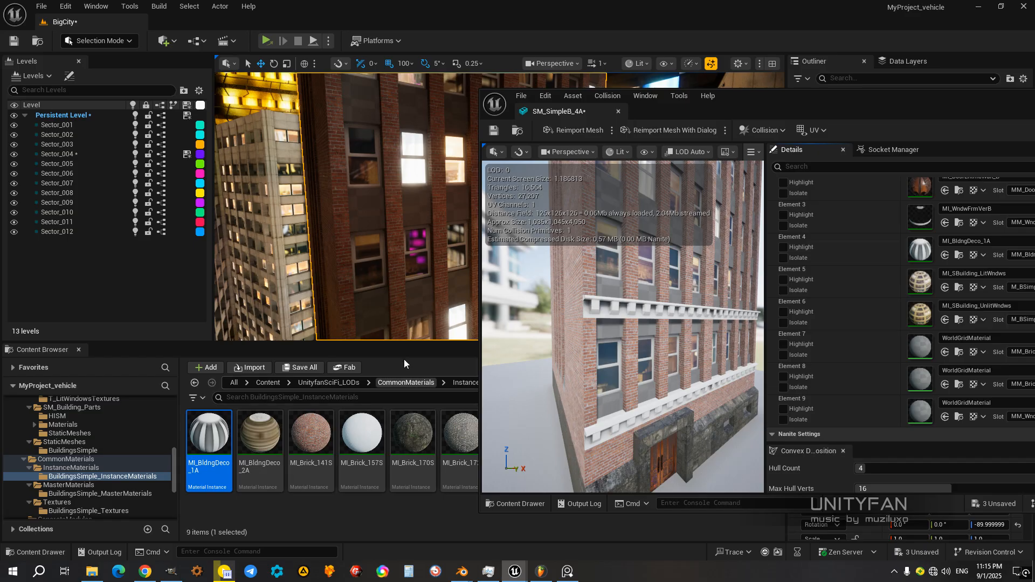
pyautogui.click(455, 441)
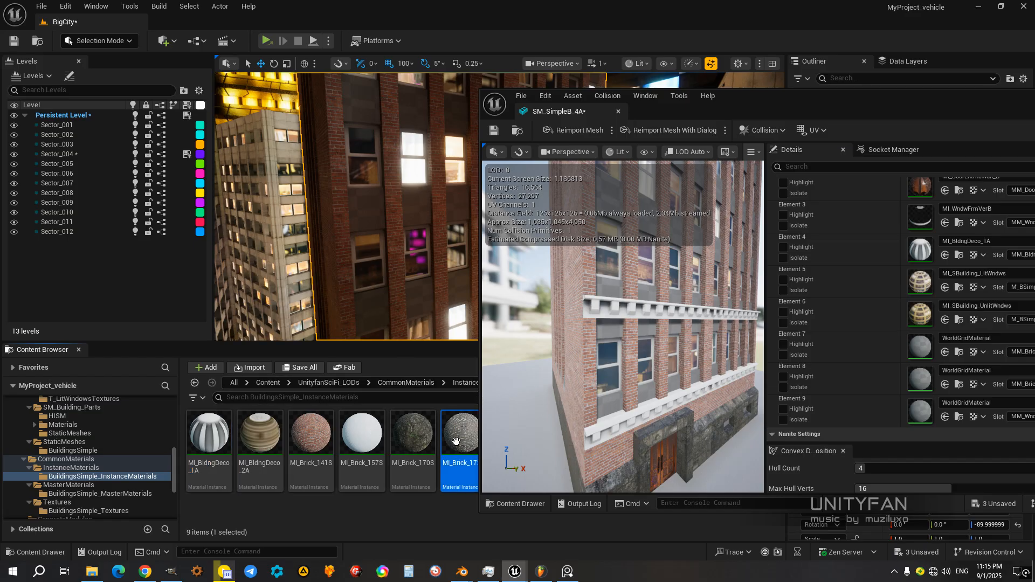
pyautogui.moveTo(456, 441)
pyautogui.mouseDown()
pyautogui.moveTo(571, 421)
pyautogui.moveTo(461, 449)
pyautogui.mouseUp()
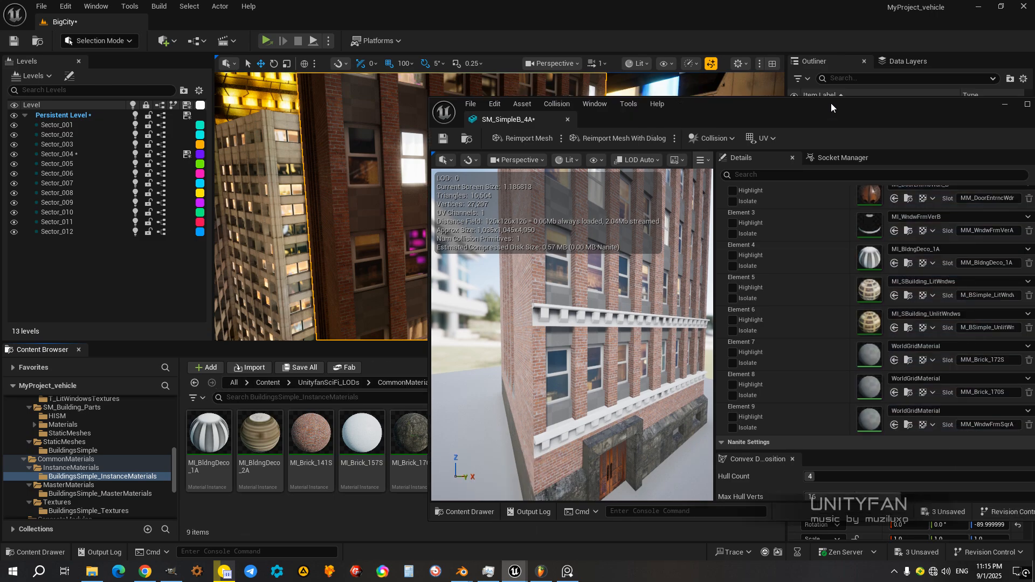
pyautogui.moveTo(779, 99); pyautogui.dragTo(868, 100)
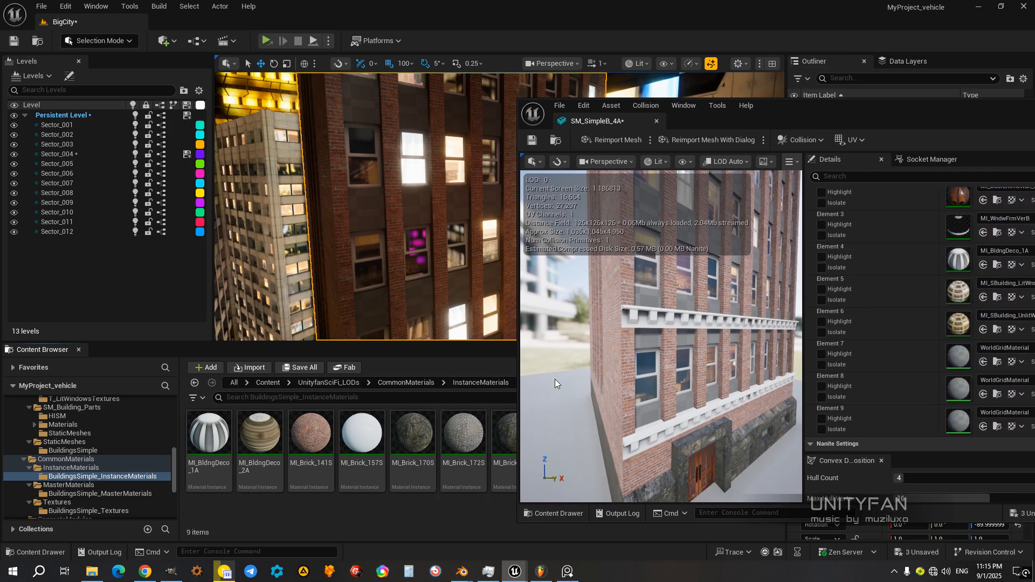
pyautogui.click(465, 433)
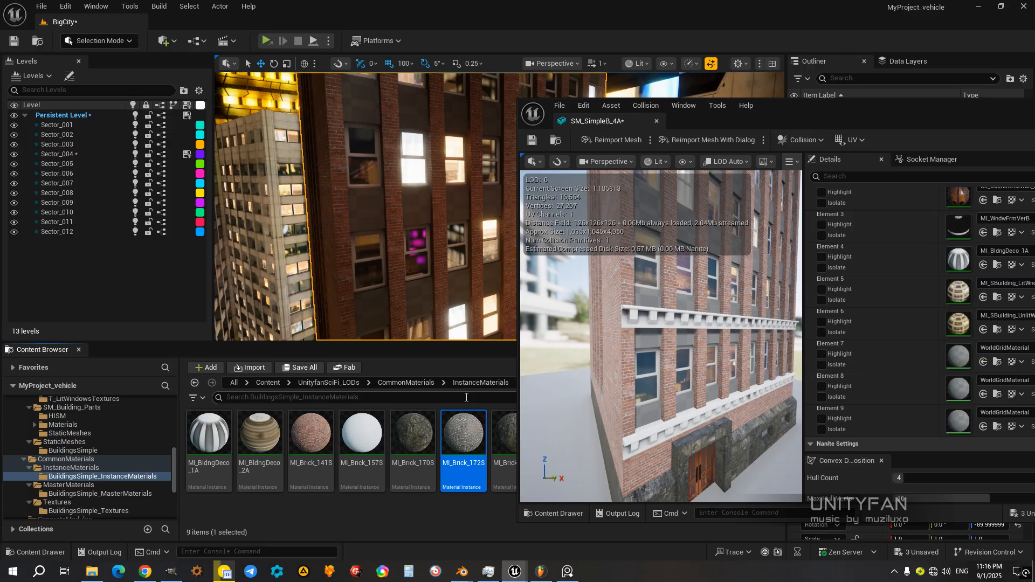
pyautogui.moveTo(844, 112); pyautogui.dragTo(731, 111)
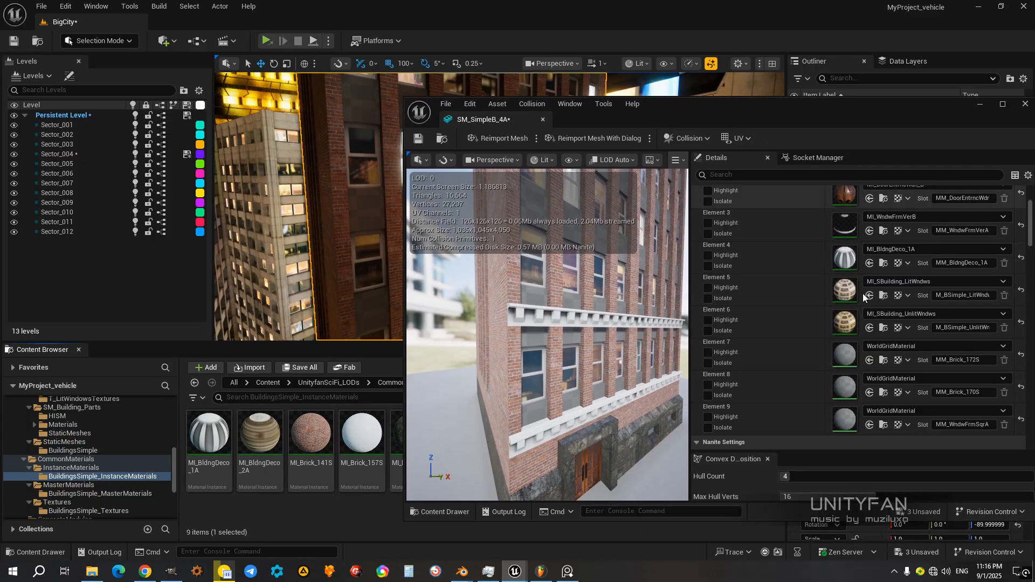
pyautogui.click(870, 361)
pyautogui.moveTo(547, 334); pyautogui.dragTo(492, 329, button='right')
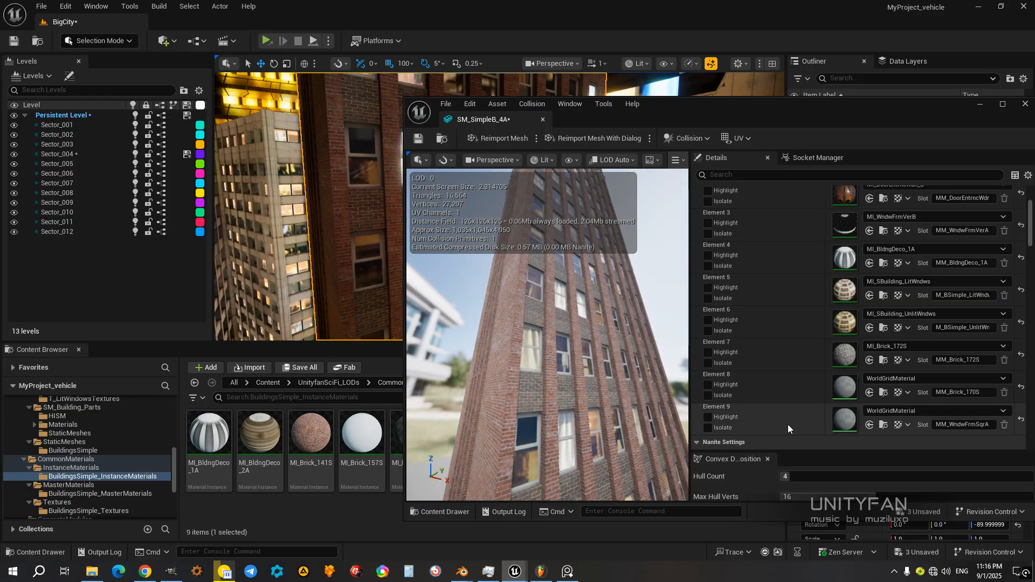
# Step: Highlight material Element 8 to identify the roof edge surfaces, assign MI_Brick_170S to that slot, and turn the highlight off
pyautogui.click(708, 386)
pyautogui.moveTo(580, 377)
pyautogui.mouseDown(button='right')
pyautogui.moveTo(531, 345)
pyautogui.moveTo(529, 293)
pyautogui.moveTo(544, 388)
pyautogui.moveTo(534, 324)
pyautogui.moveTo(541, 378)
pyautogui.moveTo(581, 370)
pyautogui.mouseUp(button='right')
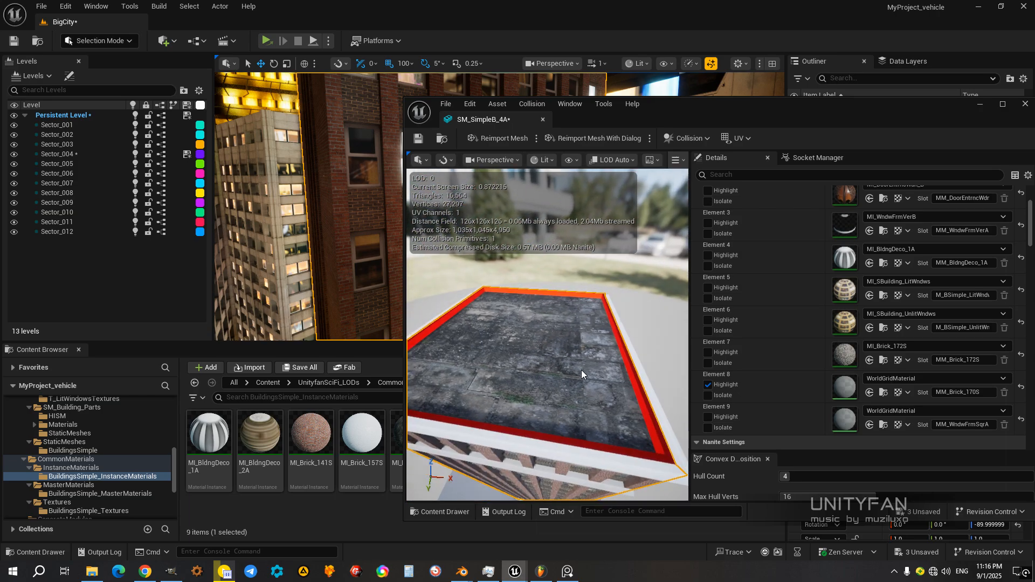
pyautogui.moveTo(659, 109); pyautogui.dragTo(820, 111)
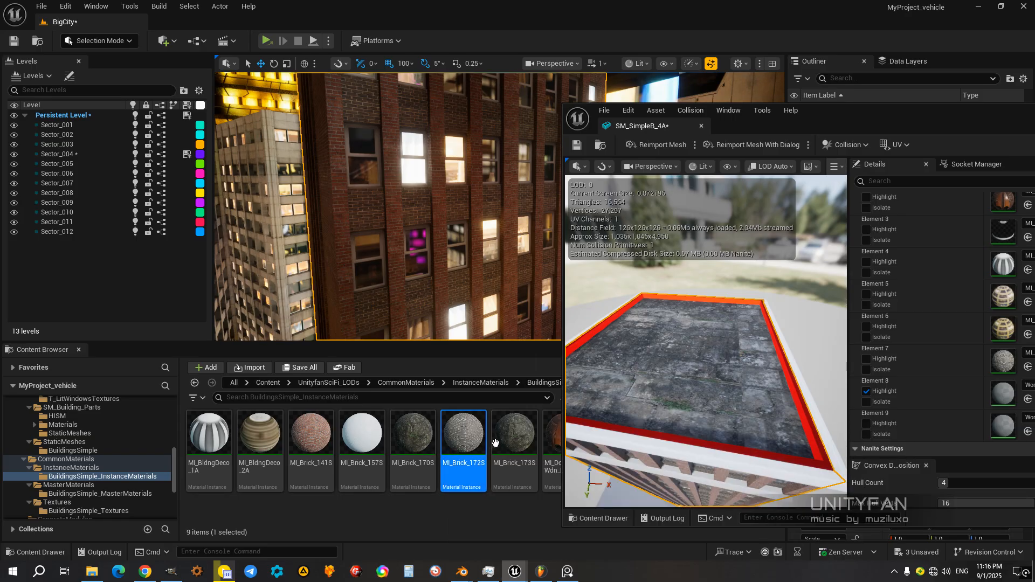
pyautogui.moveTo(846, 121); pyautogui.dragTo(731, 129)
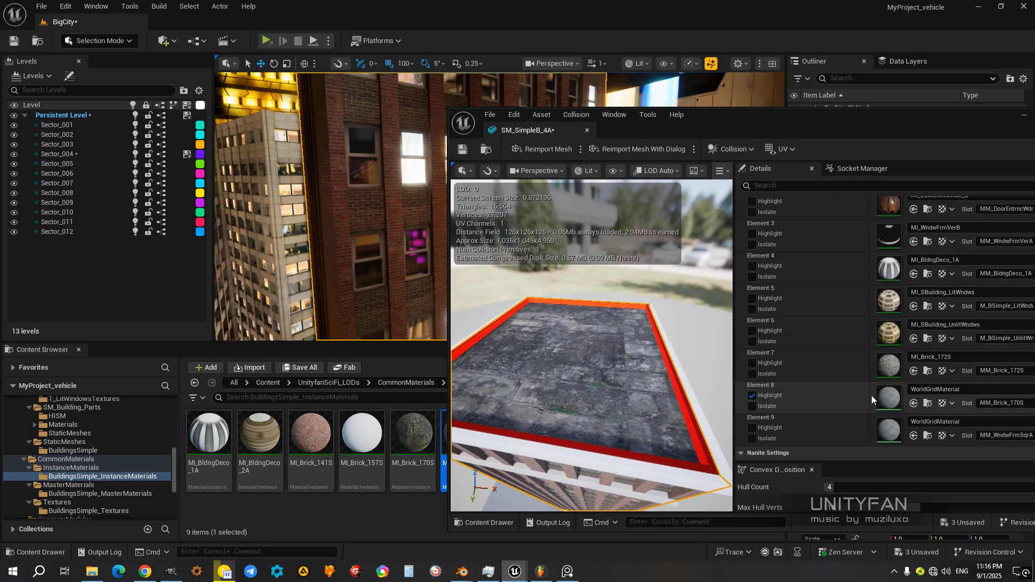
pyautogui.moveTo(764, 116); pyautogui.dragTo(889, 118)
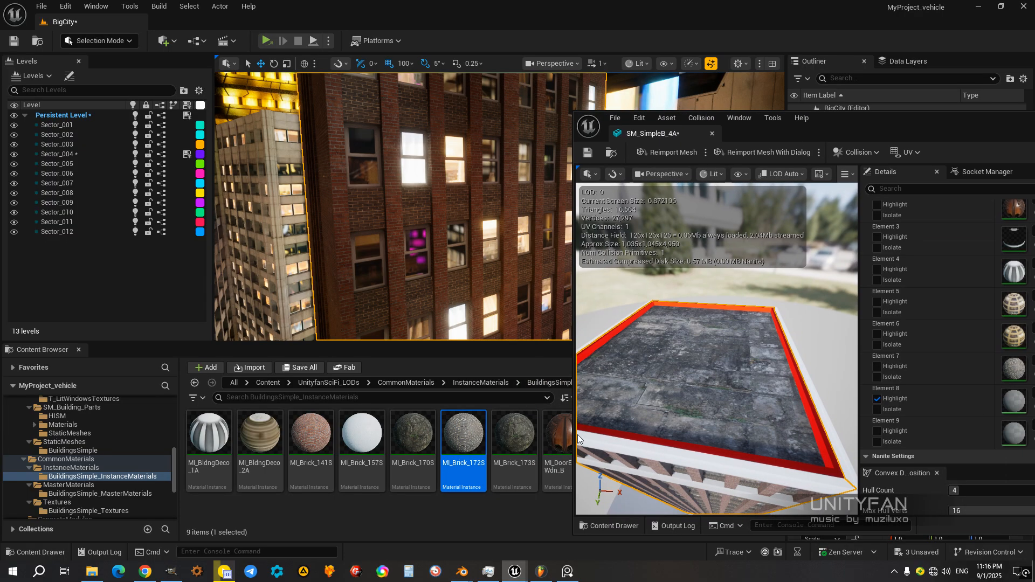
pyautogui.click(421, 433)
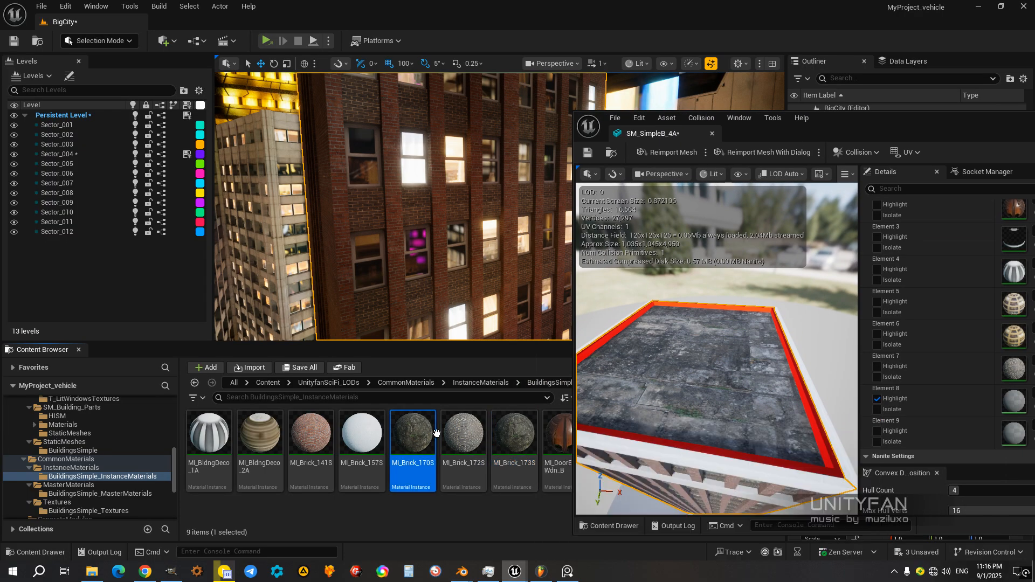
pyautogui.moveTo(848, 130); pyautogui.dragTo(668, 109)
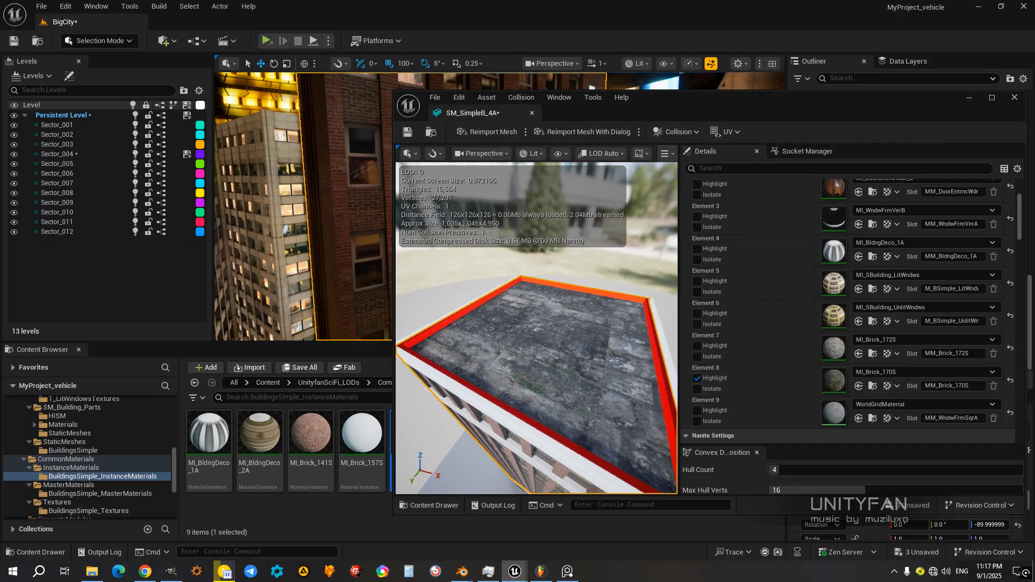
pyautogui.click(694, 379)
pyautogui.moveTo(599, 356); pyautogui.dragTo(512, 337, button='right')
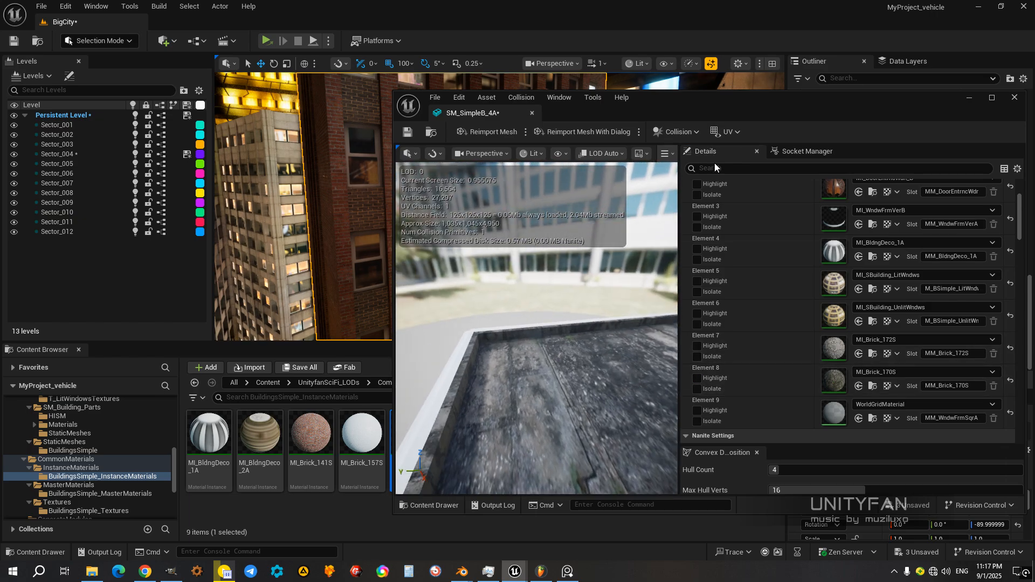
# Step: Examine the SM_SimpleB_4A facade in the mesh preview, then close the mesh editor and inspect the building in the level
pyautogui.moveTo(703, 107); pyautogui.dragTo(874, 112)
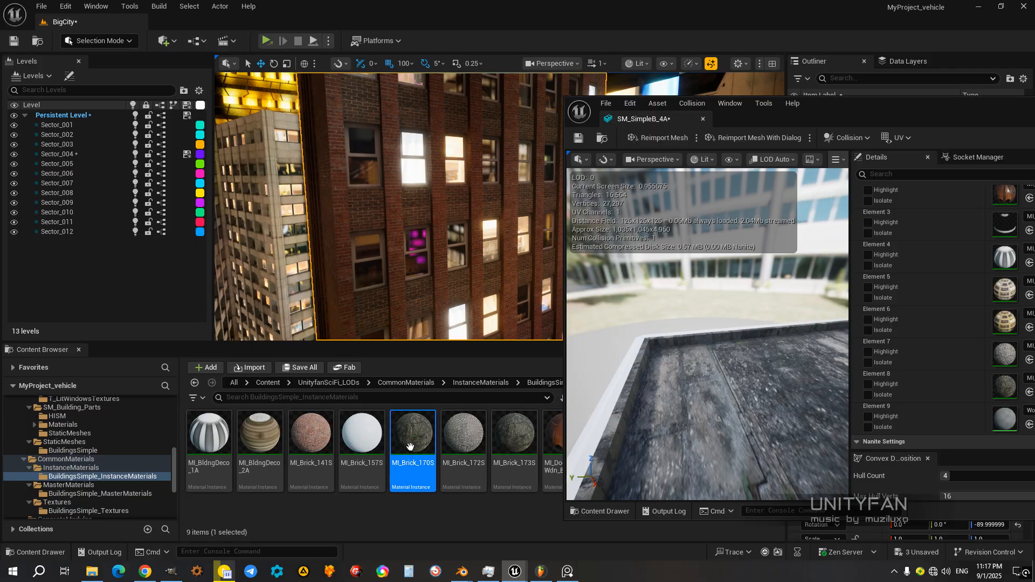
pyautogui.moveTo(829, 117); pyautogui.dragTo(828, 153)
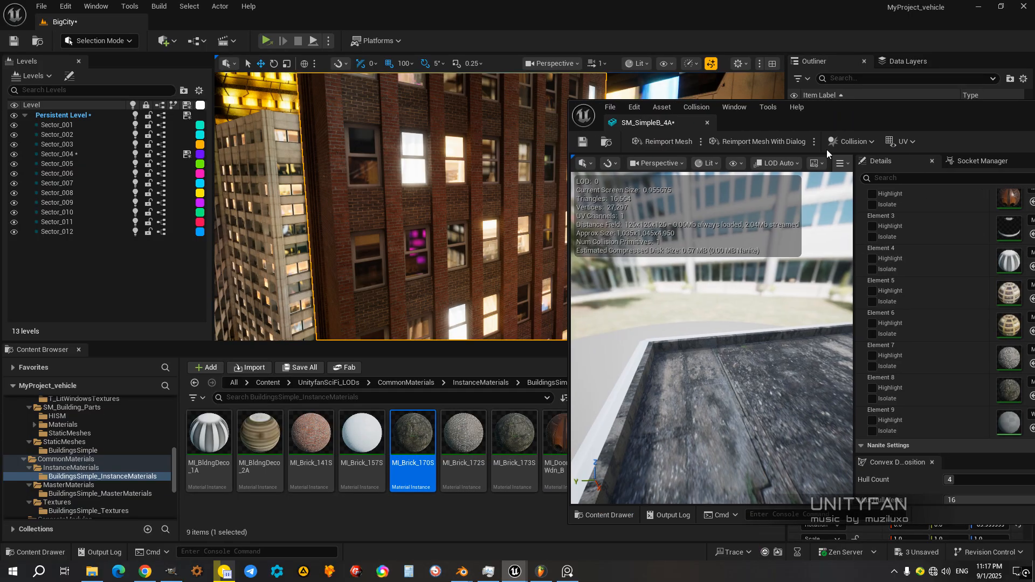
pyautogui.moveTo(414, 456)
pyautogui.moveTo(852, 113); pyautogui.dragTo(699, 105)
pyautogui.moveTo(609, 302)
pyautogui.mouseDown(button='right')
pyautogui.moveTo(668, 324)
pyautogui.moveTo(626, 345)
pyautogui.moveTo(606, 327)
pyautogui.moveTo(666, 289)
pyautogui.moveTo(615, 299)
pyautogui.mouseUp(button='right')
pyautogui.moveTo(439, 225); pyautogui.dragTo(439, 226, button='right')
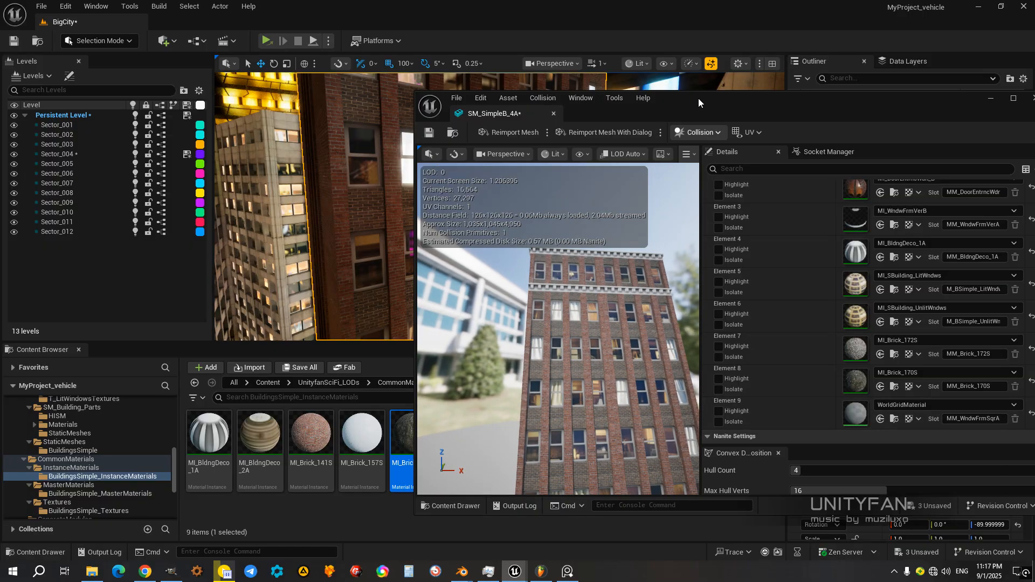
pyautogui.moveTo(698, 103); pyautogui.dragTo(505, 128)
pyautogui.click(841, 124)
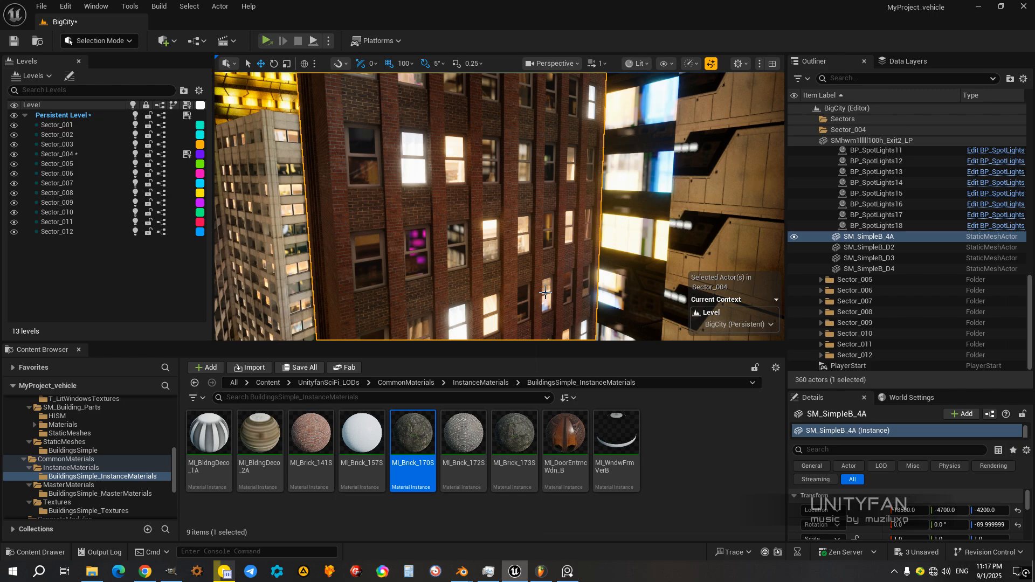
pyautogui.moveTo(549, 293); pyautogui.dragTo(531, 269, button='right')
# Step: Locate the selected building's static mesh in the BuildingsSimple content folder and save all unsaved assets and levels
pyautogui.click(703, 475)
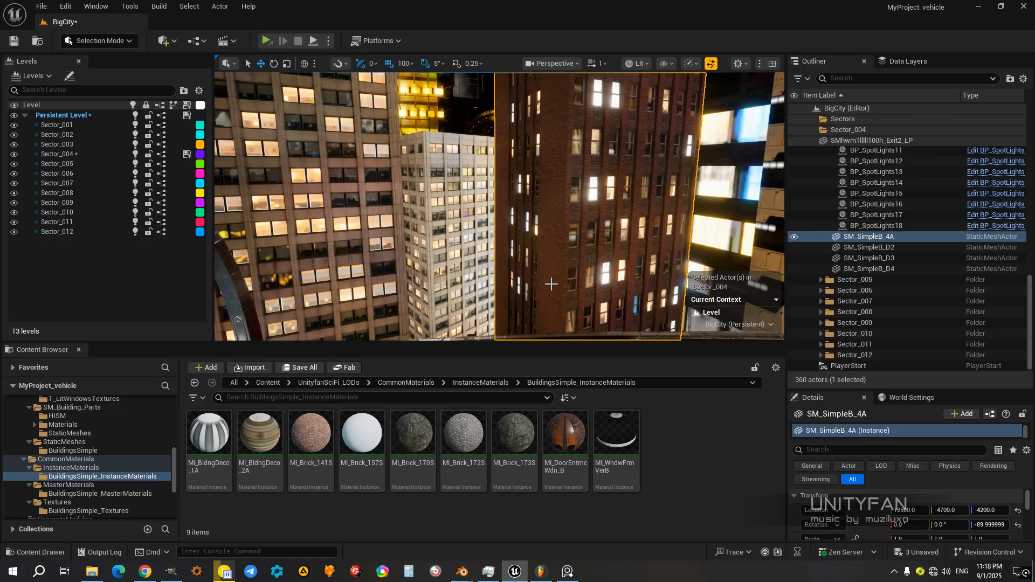
pyautogui.hotkey('ctrl', 'b')
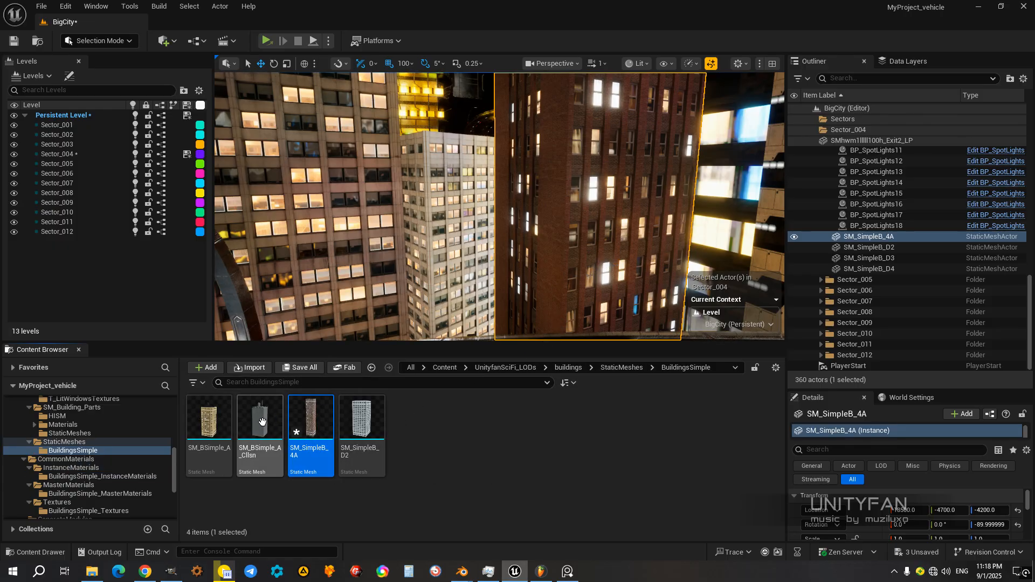
pyautogui.click(468, 430)
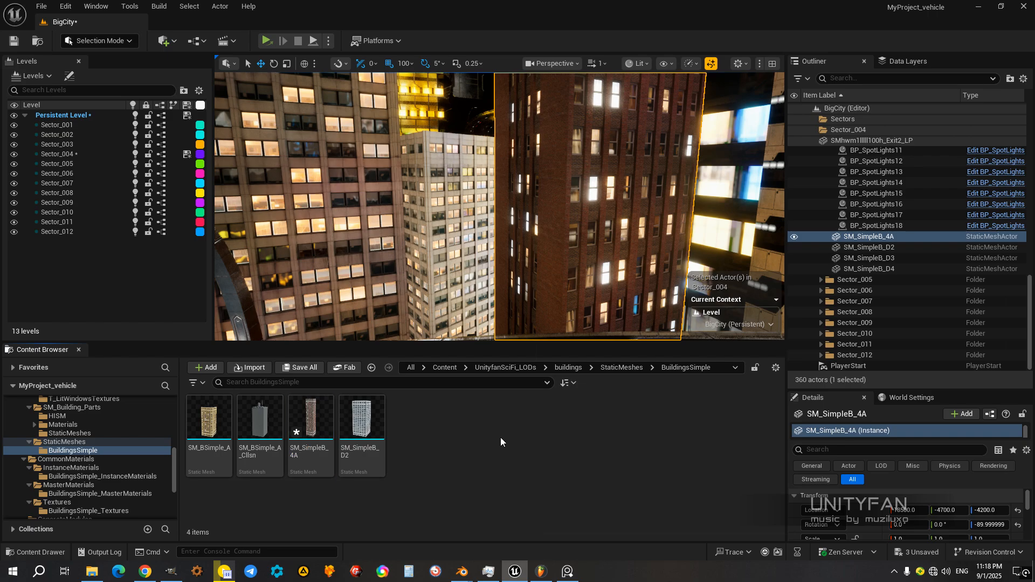
pyautogui.click(910, 551)
pyautogui.click(598, 408)
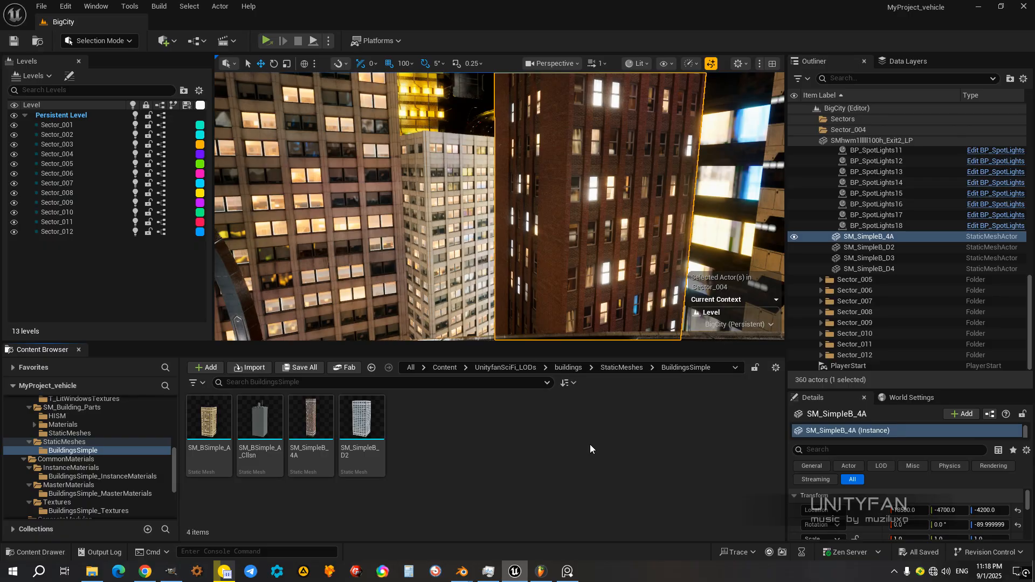
# Step: Switch to the BigCity file in Blender and select the tall SM_SimpleB_4A building
pyautogui.moveTo(469, 574)
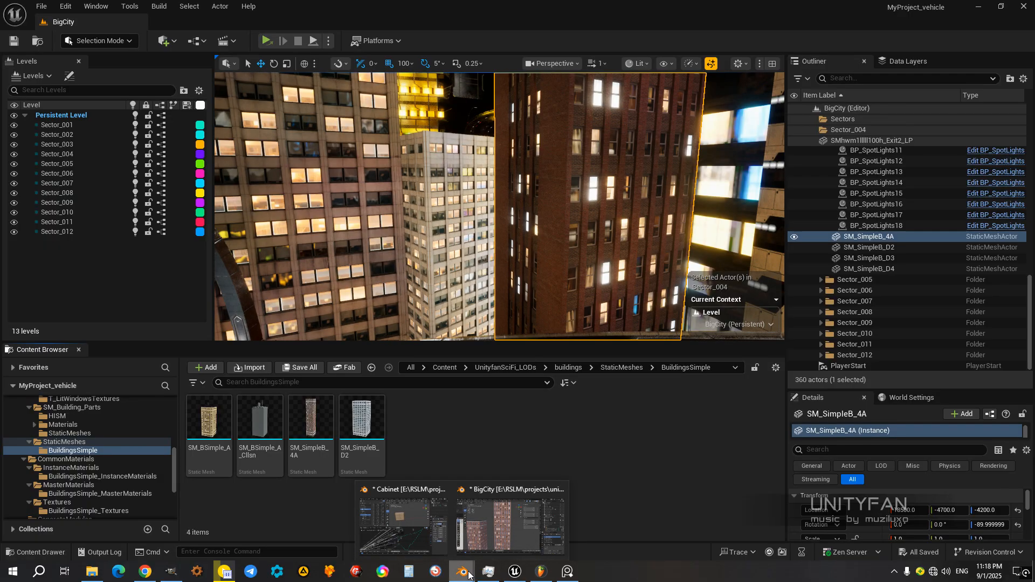
pyautogui.click(486, 536)
pyautogui.scroll(-5, 501, 351)
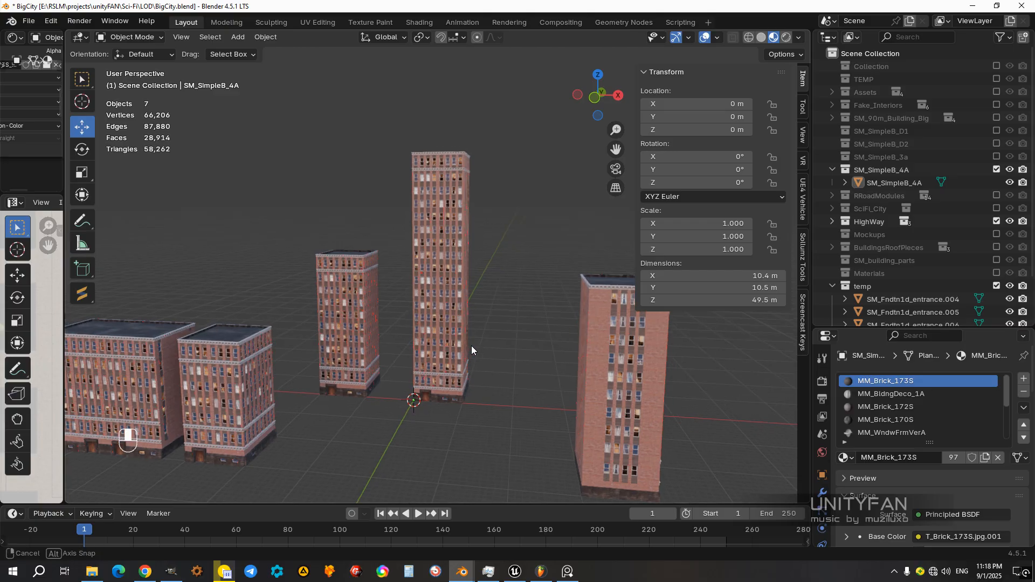
pyautogui.moveTo(468, 344); pyautogui.dragTo(475, 369, button='middle')
pyautogui.scroll(2, 486, 387)
pyautogui.click(505, 395)
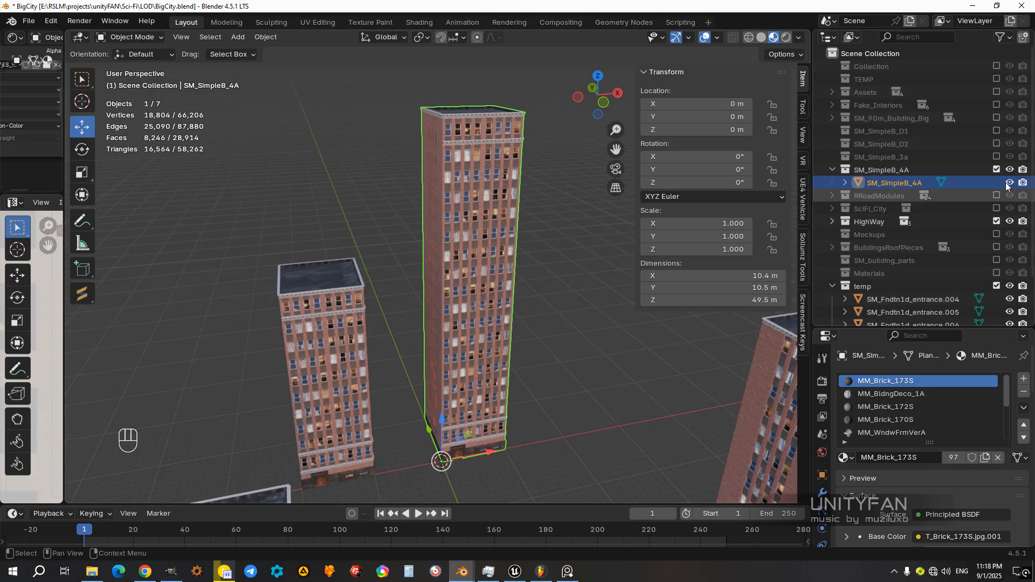
# Step: Copy the SM_SimpleB_4A collection's name, collapse the collection and exclude it from the view layer
pyautogui.click(832, 170)
pyautogui.click(871, 169)
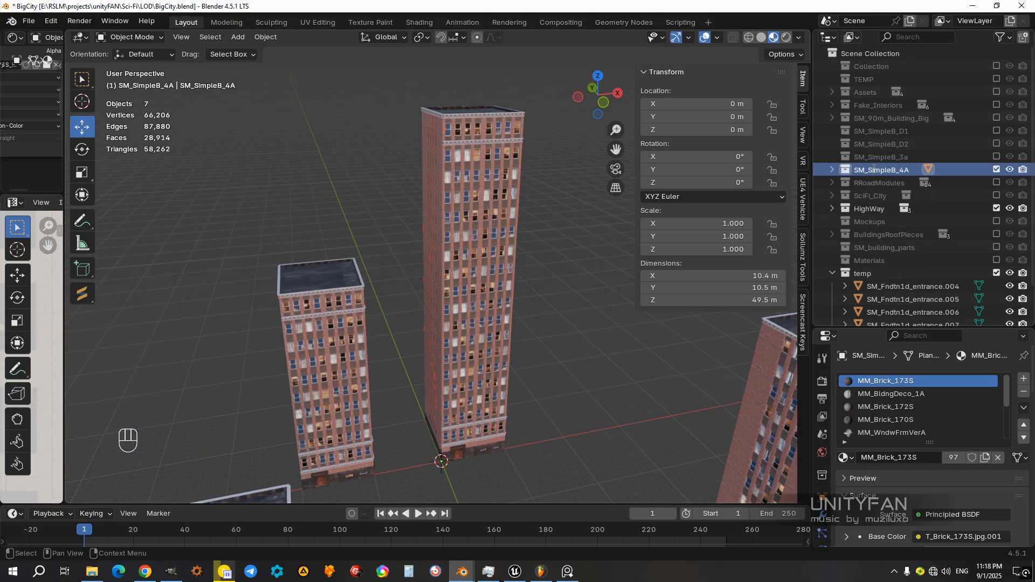
pyautogui.click(832, 169)
pyautogui.click(830, 169)
pyautogui.click(834, 170)
pyautogui.click(834, 170)
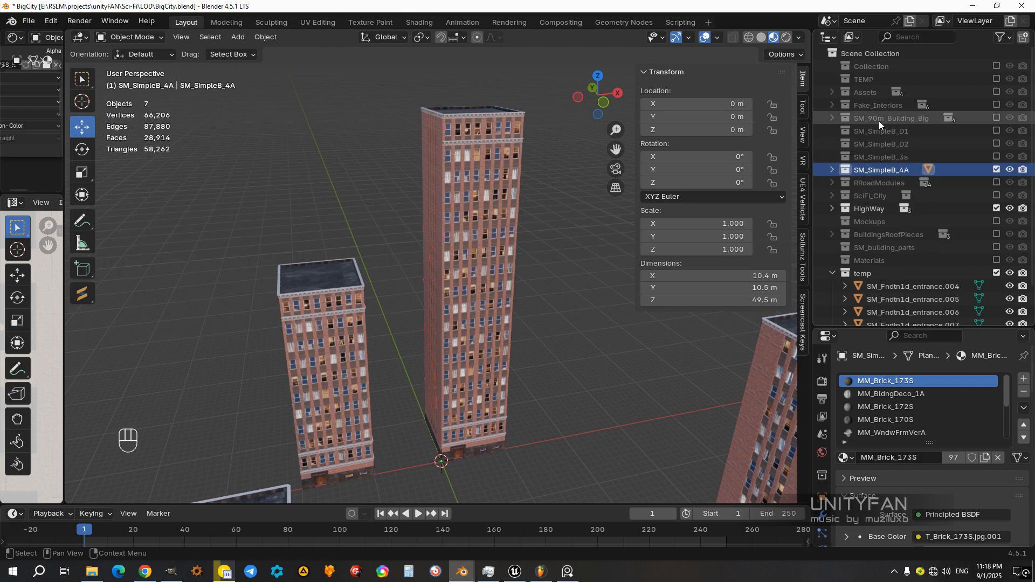
pyautogui.click(995, 169)
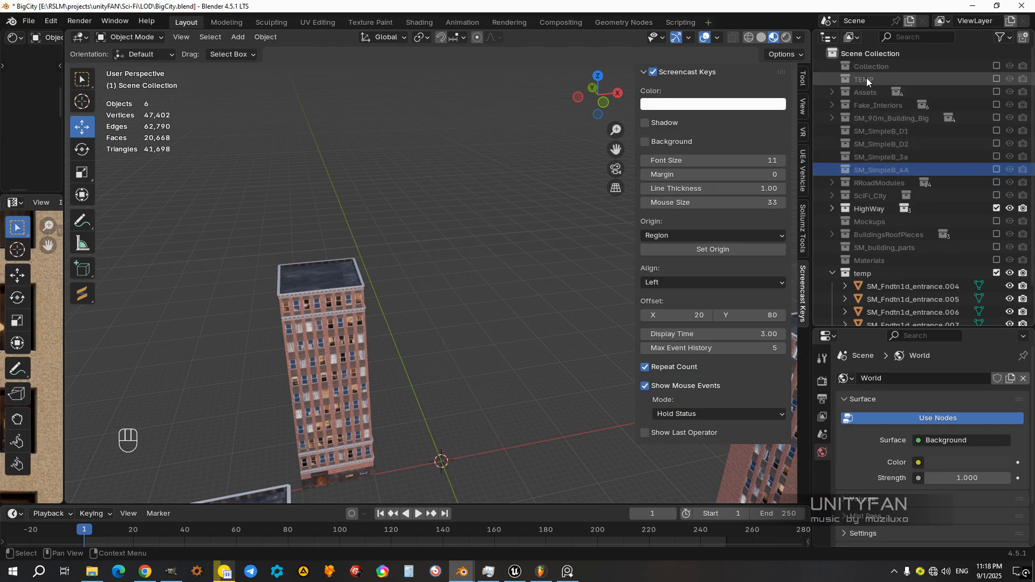
# Step: Create a new collection under the Scene Collection and name it SM_SimpleB_5A
pyautogui.rightClick(868, 53)
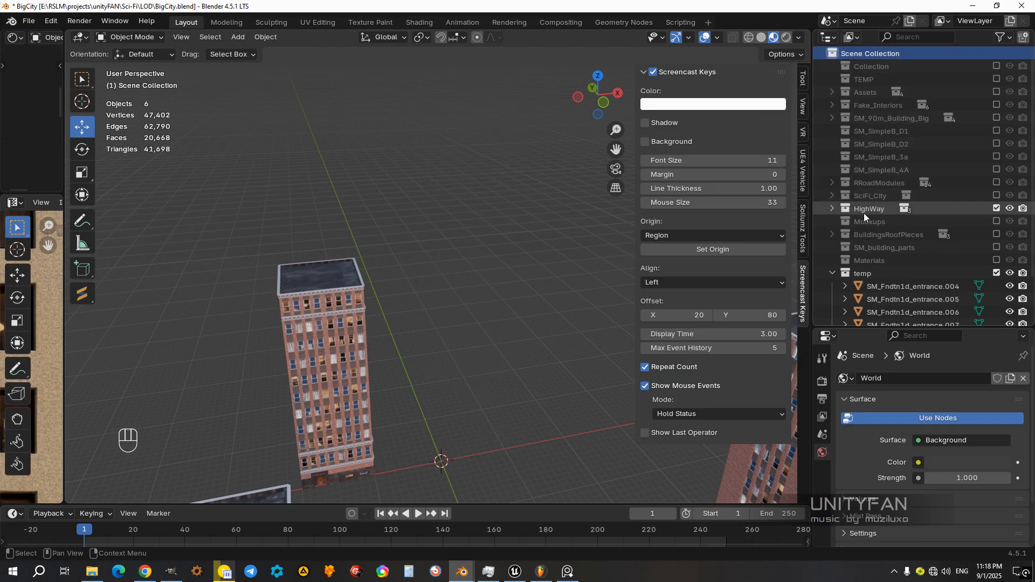
pyautogui.click(832, 273)
pyautogui.doubleClick(868, 288)
pyautogui.write('SM_SimpleB_4A')
pyautogui.press('Left')
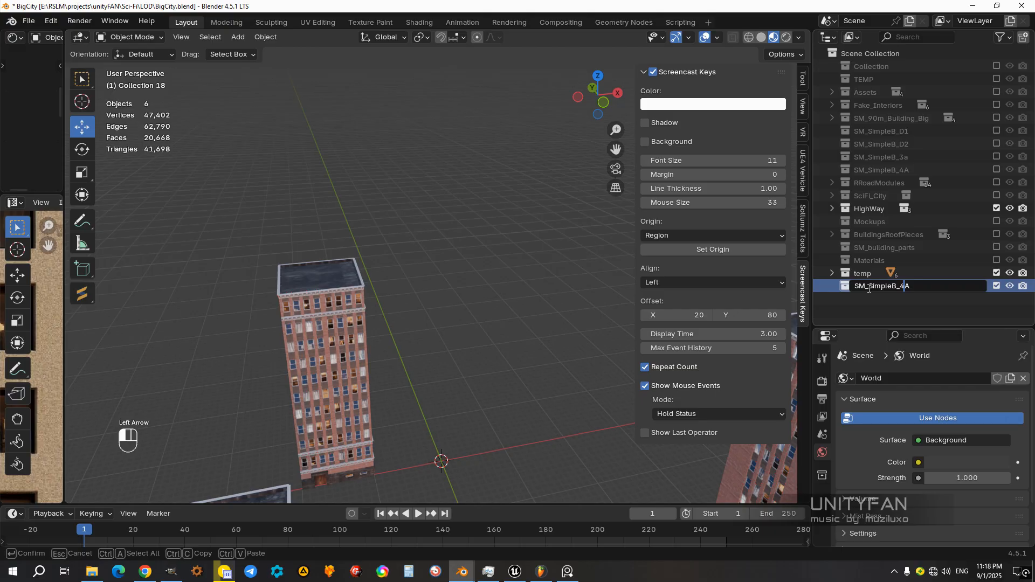
pyautogui.write('5')
pyautogui.press('Return')
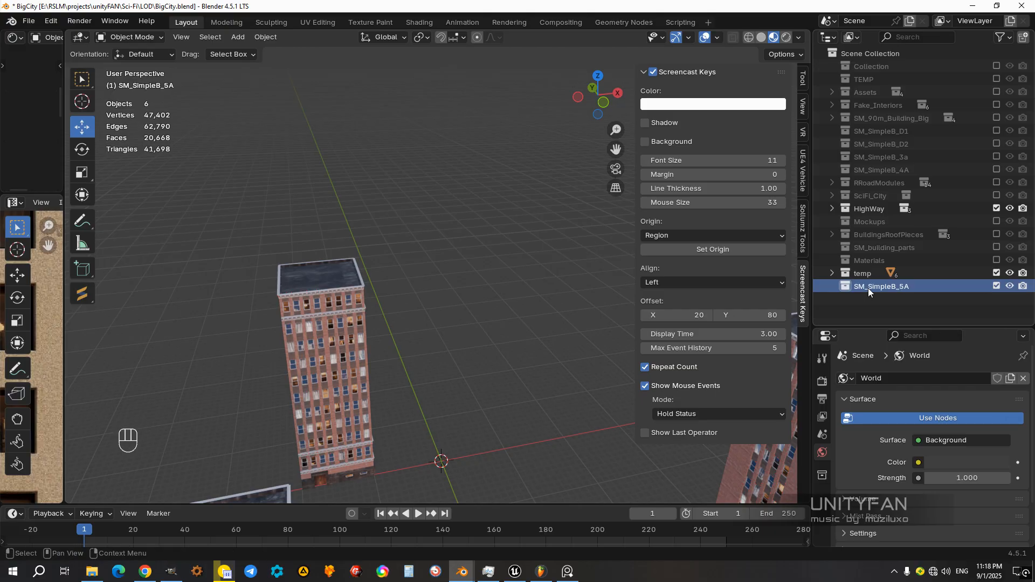
# Step: Select the shorter brick building SM_Fndtn1d_entrance.008 and move it to the world origin
pyautogui.scroll(-3, 389, 318)
pyautogui.click(368, 351)
pyautogui.keyDown('shift'); pyautogui.moveTo(426, 348); pyautogui.dragTo(405, 344, button='middle'); pyautogui.keyUp('shift')
pyautogui.scroll(2, 405, 344)
pyautogui.moveTo(367, 357); pyautogui.dragTo(478, 341)
pyautogui.keyDown('shift'); pyautogui.moveTo(523, 363); pyautogui.dragTo(487, 350, button='middle'); pyautogui.keyUp('shift')
pyautogui.scroll(1, 487, 350)
# Step: Put SM_Fndtn1d_entrance.008 into the SM_SimpleB_5A collection, and reorder and expand that collection directly below SM_SimpleB_4A
pyautogui.click(833, 274)
pyautogui.scroll(-3, 881, 263)
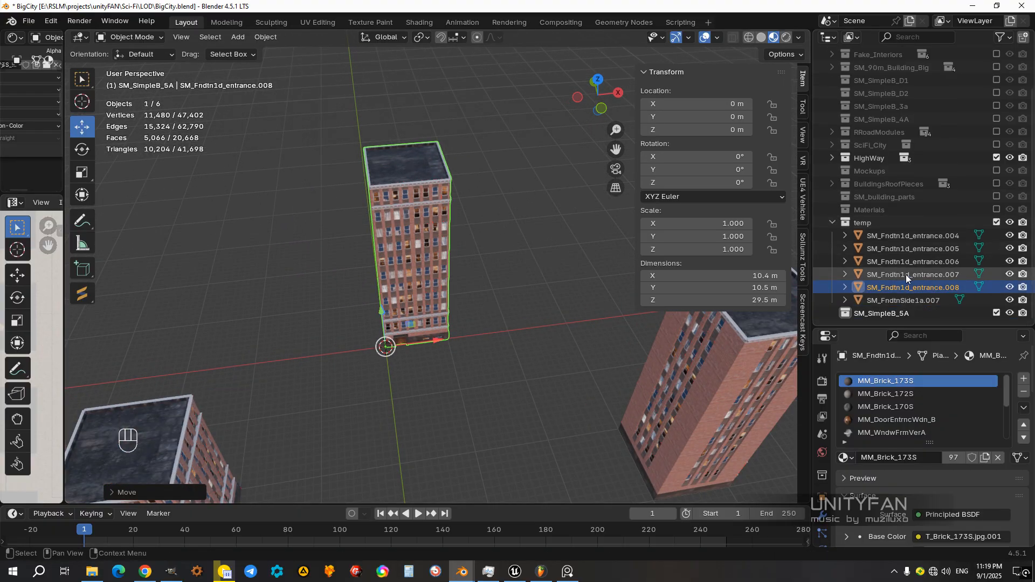
pyautogui.moveTo(891, 286); pyautogui.dragTo(884, 313)
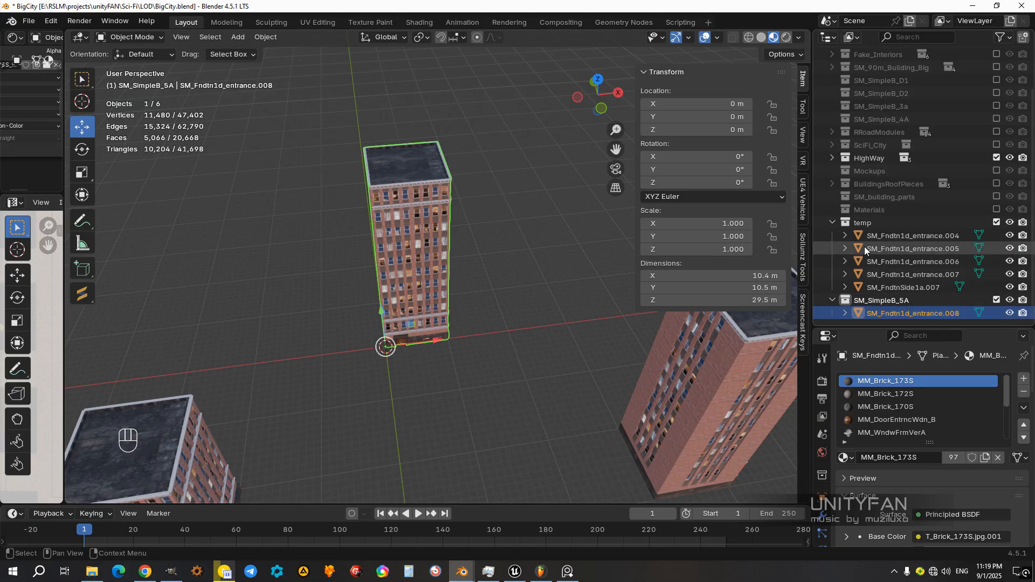
pyautogui.click(832, 223)
pyautogui.click(832, 287)
pyautogui.moveTo(878, 290); pyautogui.dragTo(884, 177)
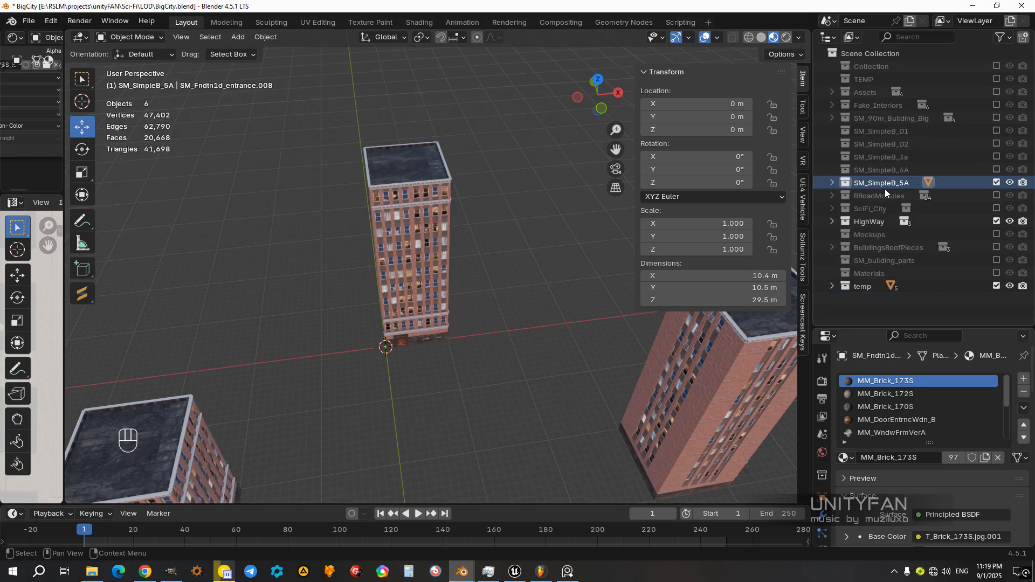
pyautogui.click(833, 183)
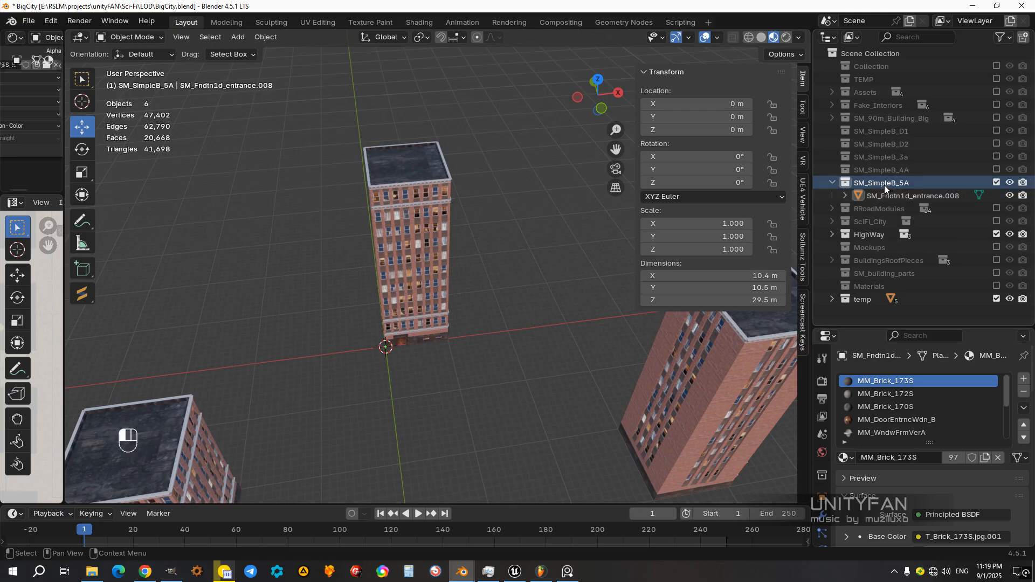
# Step: Copy the SM_SimpleB_5A collection's name and rename the building object inside it to SM_SimpleB_5A
pyautogui.doubleClick(884, 183)
pyautogui.hotkey('ctrl', 'c')
pyautogui.press('Return')
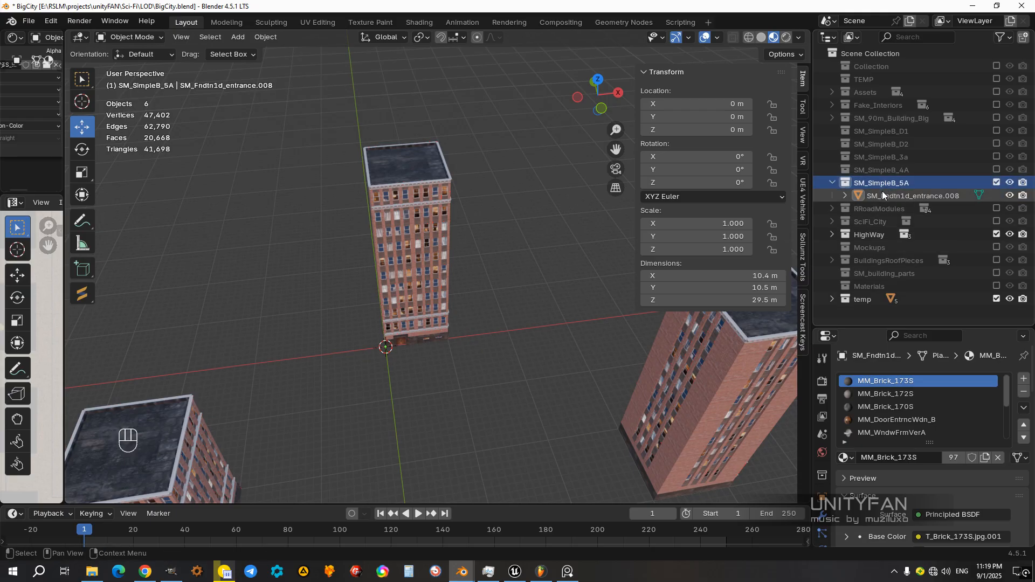
pyautogui.doubleClick(883, 192)
pyautogui.hotkey('ctrl', 'v')
pyautogui.press('Return')
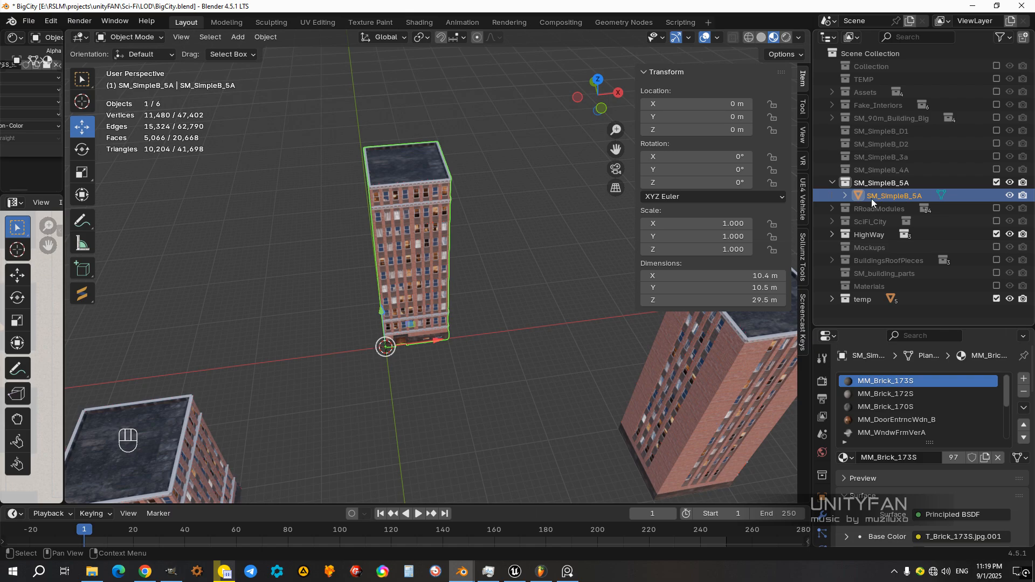
# Step: Rename the building object's mesh data to SM_SimpleB_5A as well and collapse the object's entry
pyautogui.click(844, 195)
pyautogui.doubleClick(892, 213)
pyautogui.hotkey('ctrl', 'v')
pyautogui.press('Return')
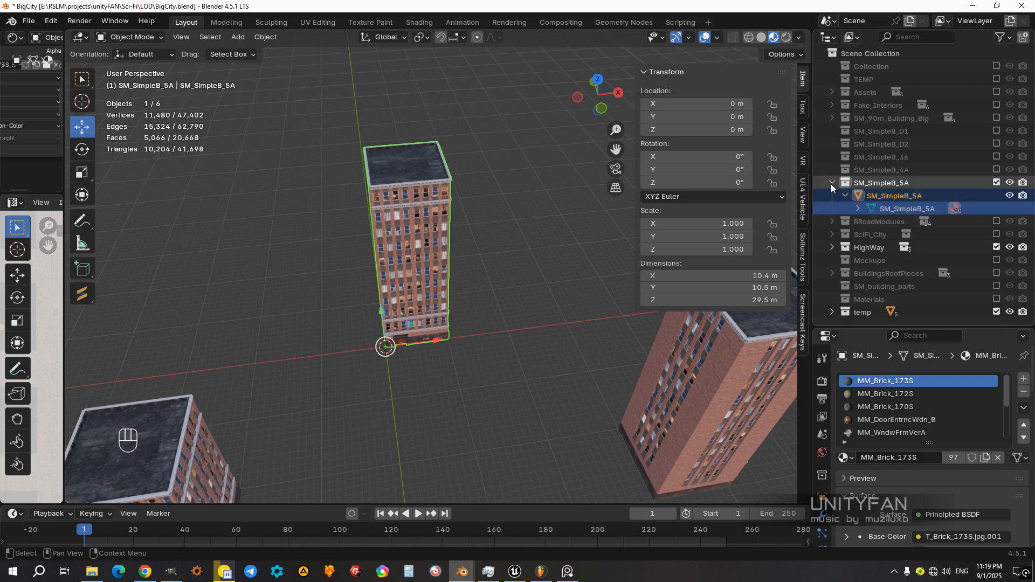
pyautogui.click(845, 195)
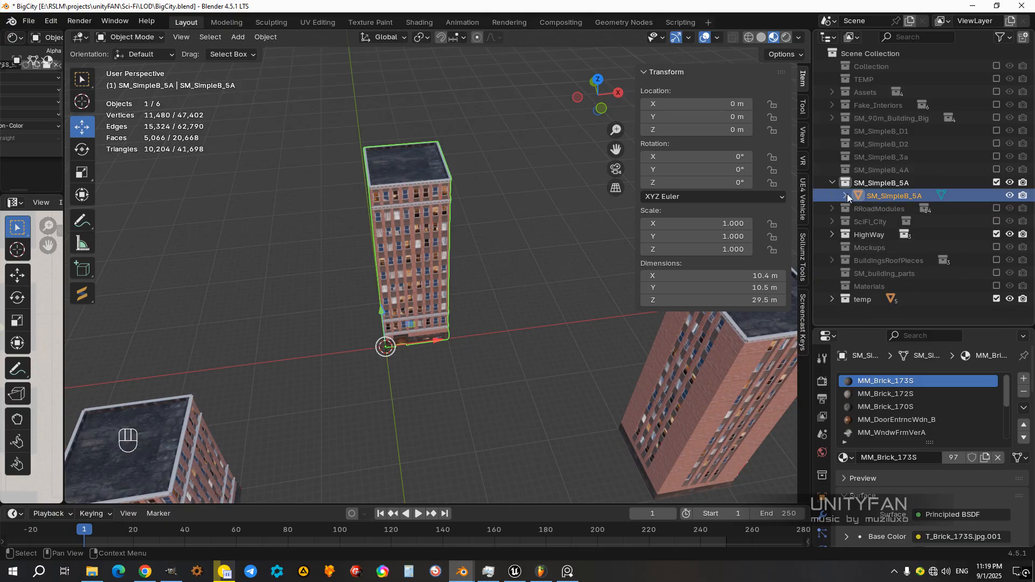
# Step: Export the selected building in FBX format to the BuildingsSimple folder as SM_SimpleB_5A.fbx
pyautogui.scroll(4, 426, 328)
pyautogui.moveTo(425, 328); pyautogui.dragTo(492, 359, button='middle')
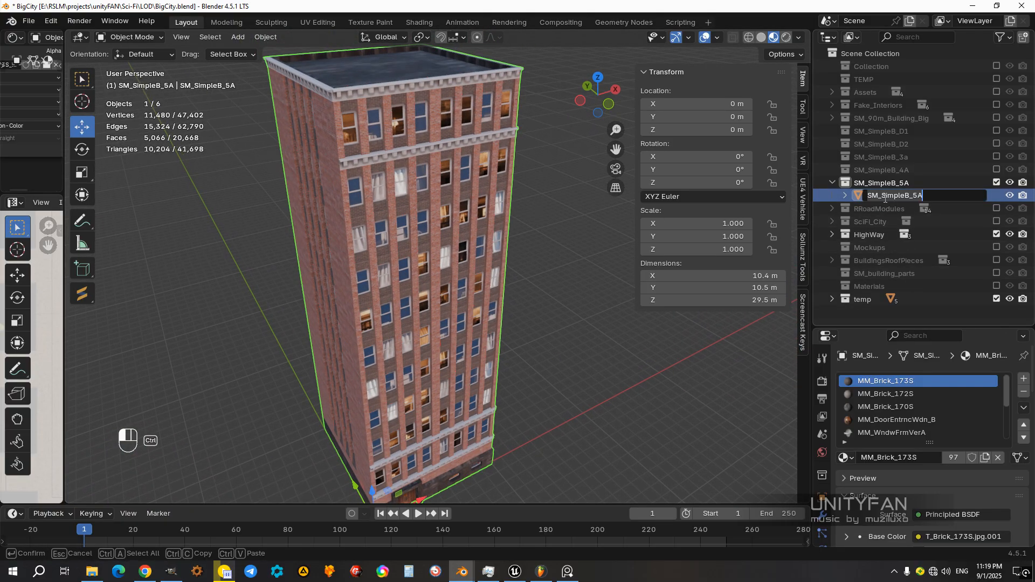
pyautogui.click(29, 21)
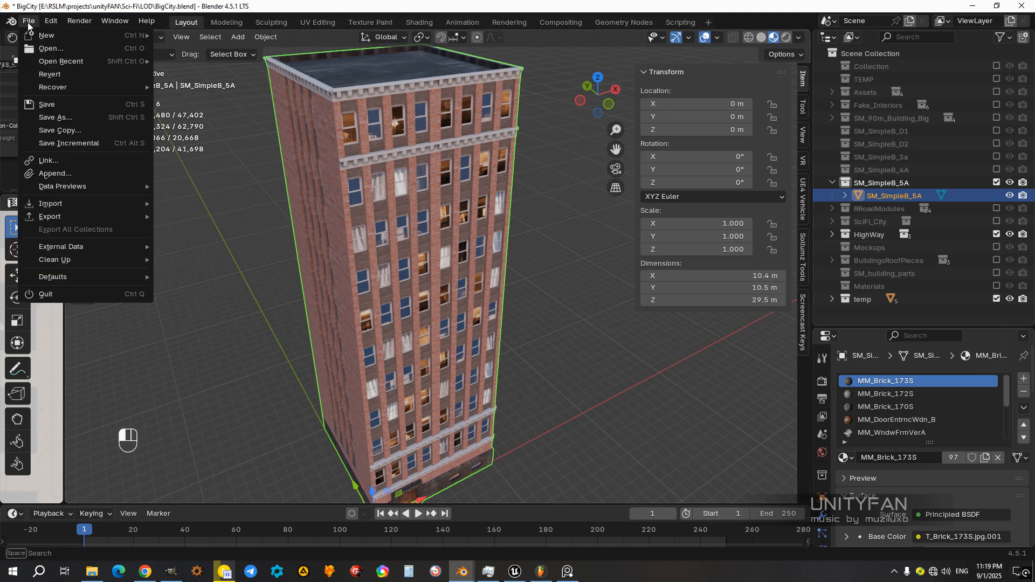
pyautogui.moveTo(58, 218)
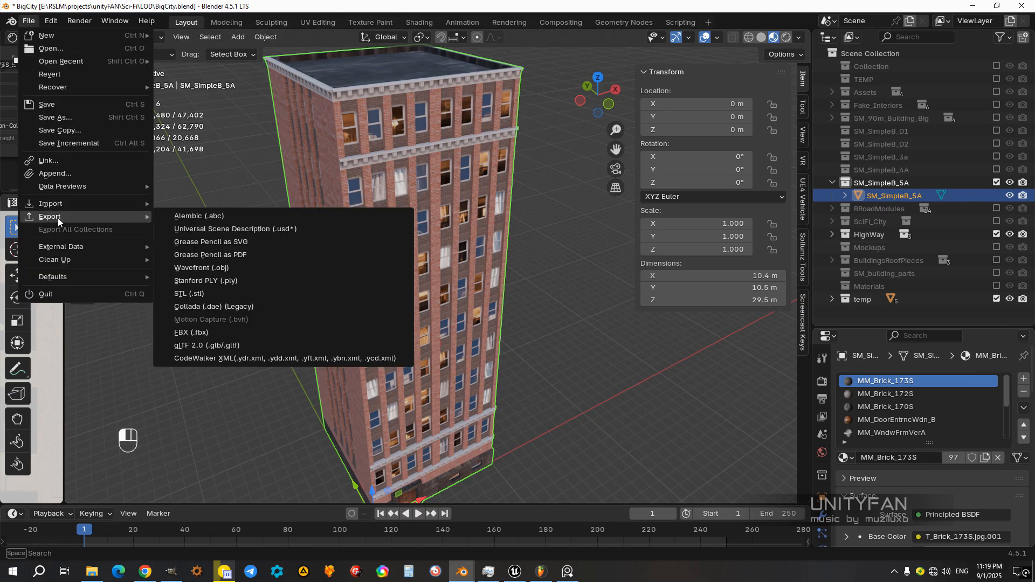
pyautogui.click(193, 333)
pyautogui.click(430, 469)
pyautogui.hotkey('ctrl', 'v')
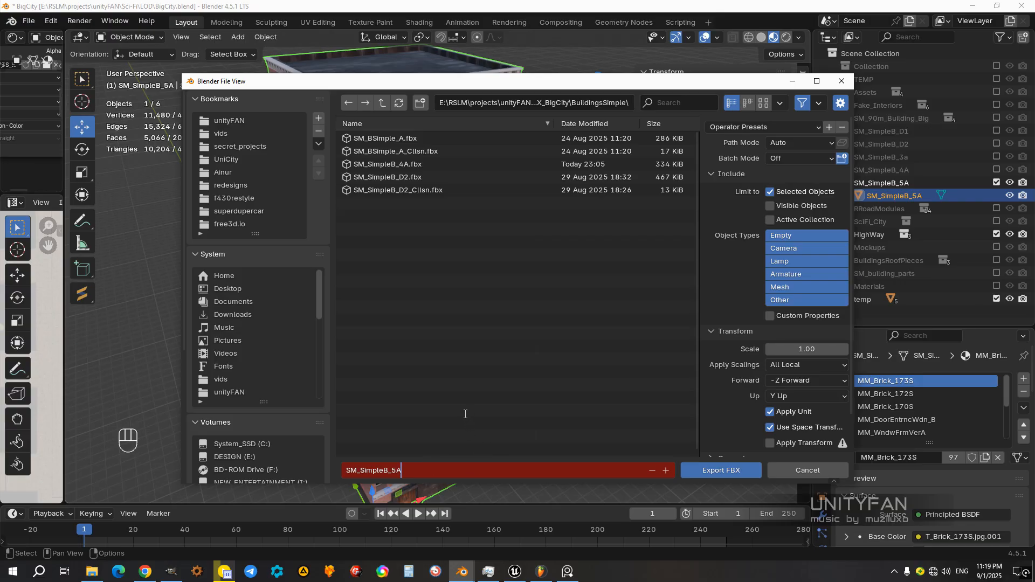
pyautogui.press('Return')
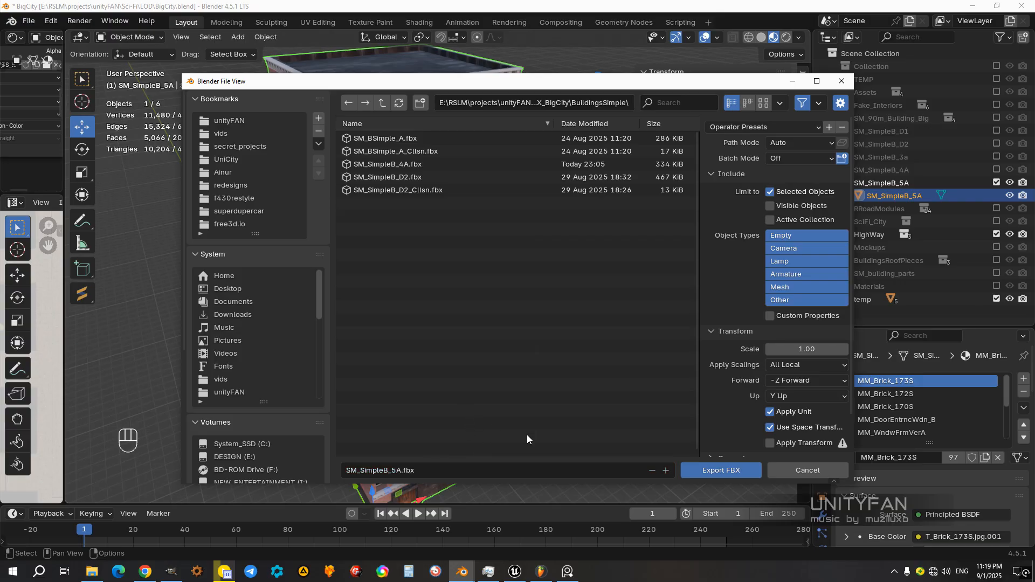
pyautogui.click(733, 468)
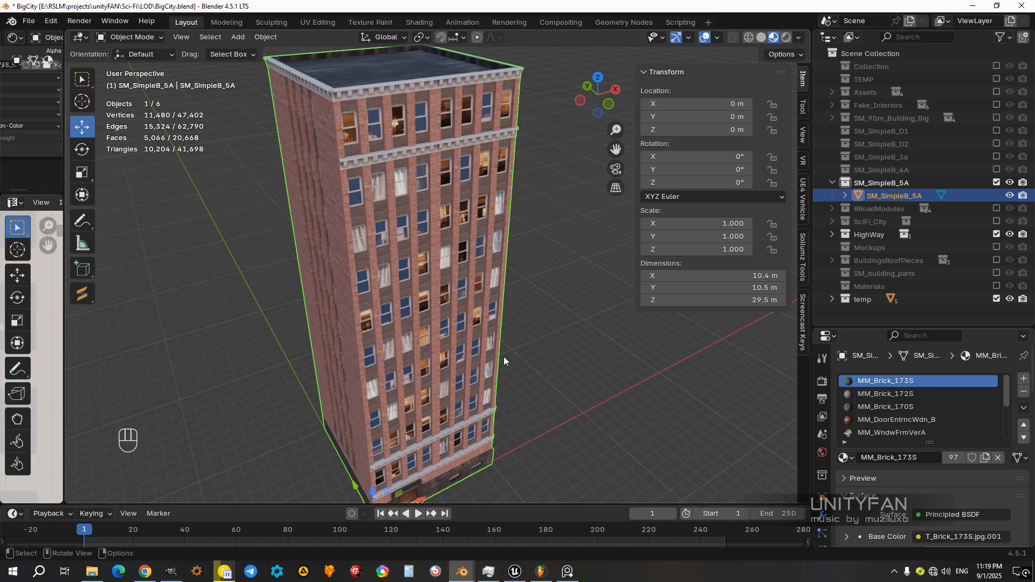
# Step: Examine the windows, curtains and brickwork on the SM_SimpleB_5A building's facades up close and from a distance
pyautogui.moveTo(496, 360); pyautogui.dragTo(387, 271, button='middle')
pyautogui.scroll(-4, 393, 286)
pyautogui.scroll(6, 392, 286)
pyautogui.scroll(-8, 436, 299)
pyautogui.scroll(3, 406, 296)
pyautogui.scroll(4, 387, 271)
pyautogui.scroll(8, 381, 270)
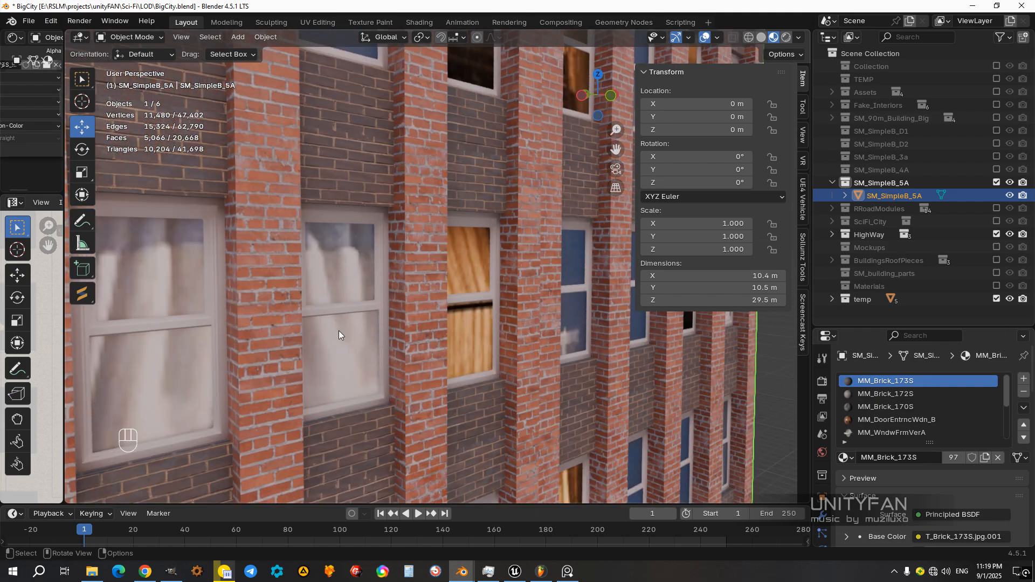
pyautogui.scroll(-8, 347, 331)
pyautogui.moveTo(428, 332); pyautogui.dragTo(373, 329, button='middle')
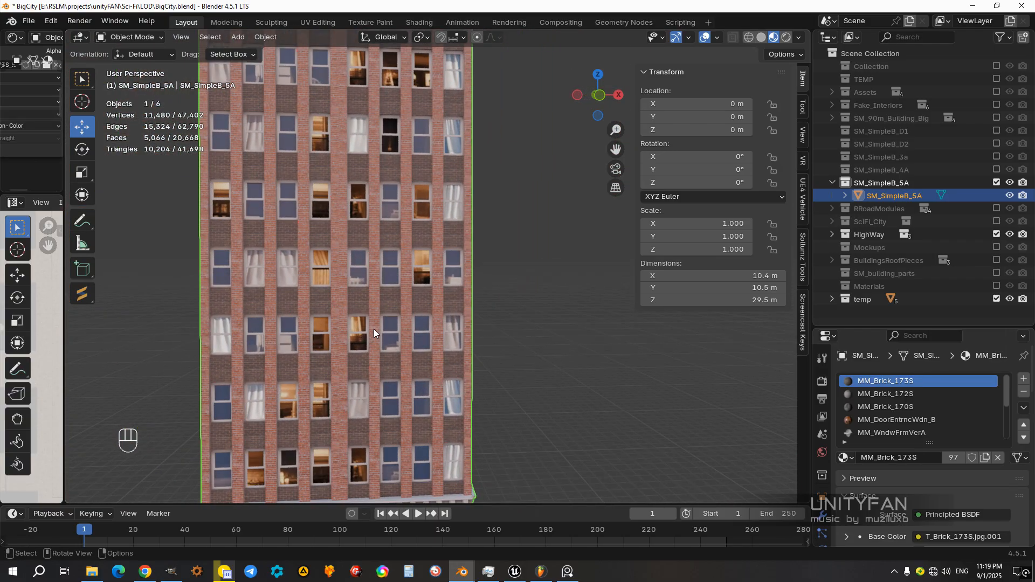
pyautogui.scroll(10, 375, 333)
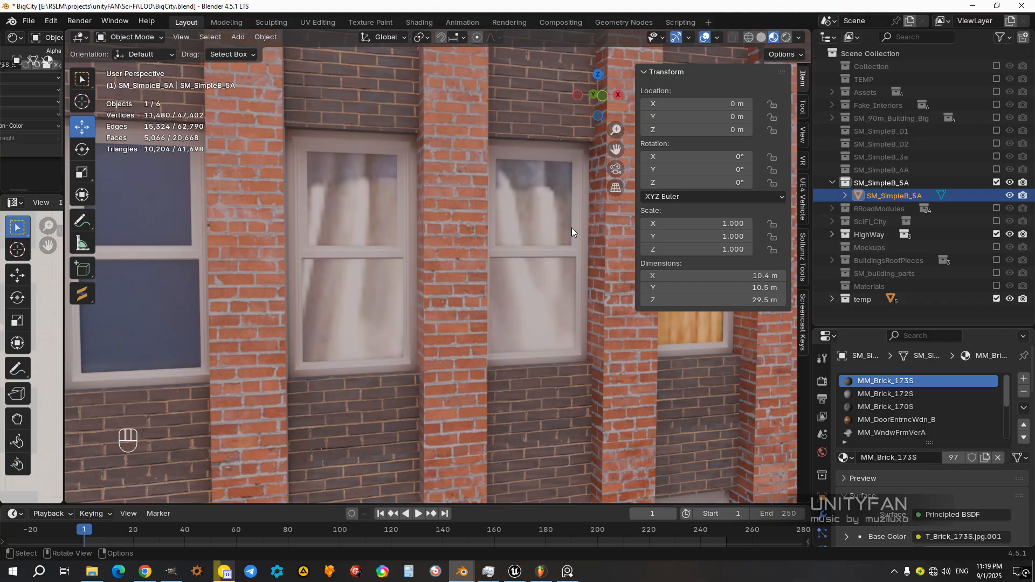
pyautogui.scroll(-10, 519, 188)
pyautogui.moveTo(533, 260); pyautogui.dragTo(506, 349, button='middle')
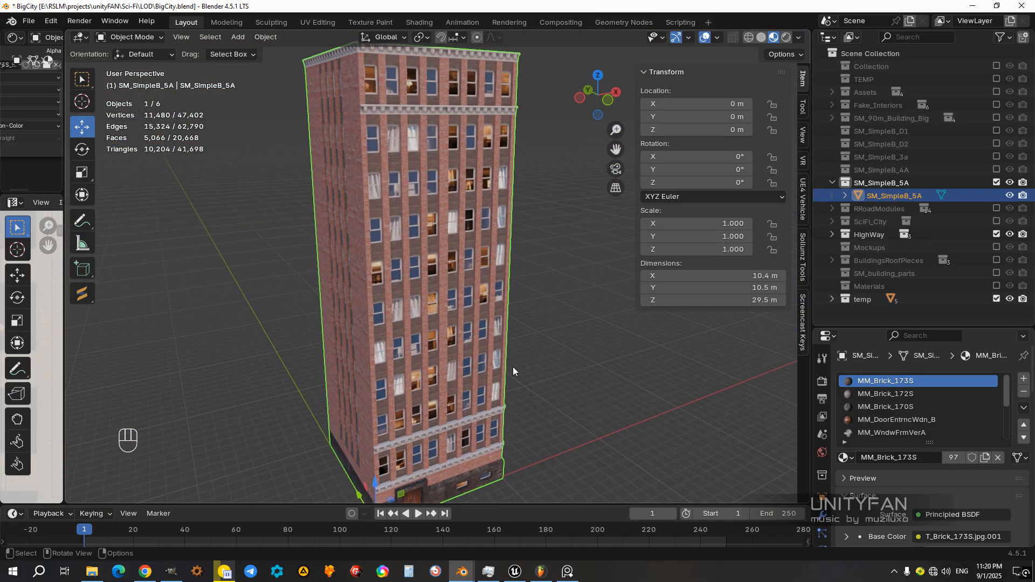
# Step: Switch to Unreal Editor and import SM_SimpleB_5A.fbx into the BuildingsSimple content folder using the Default Assets Pipeline
pyautogui.click(515, 571)
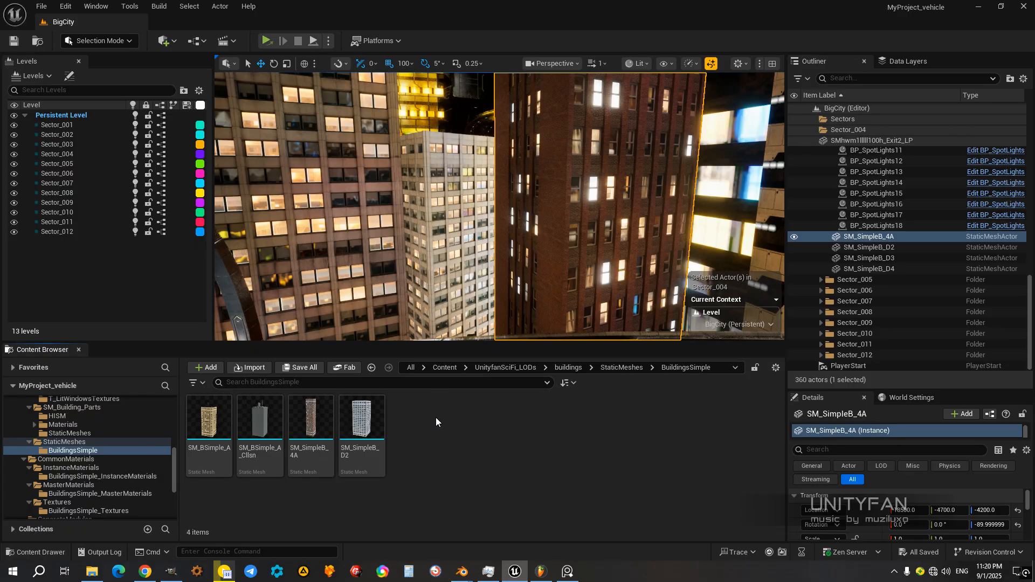
pyautogui.click(258, 370)
pyautogui.moveTo(314, 15); pyautogui.dragTo(524, 108)
pyautogui.click(423, 202)
pyautogui.click(637, 366)
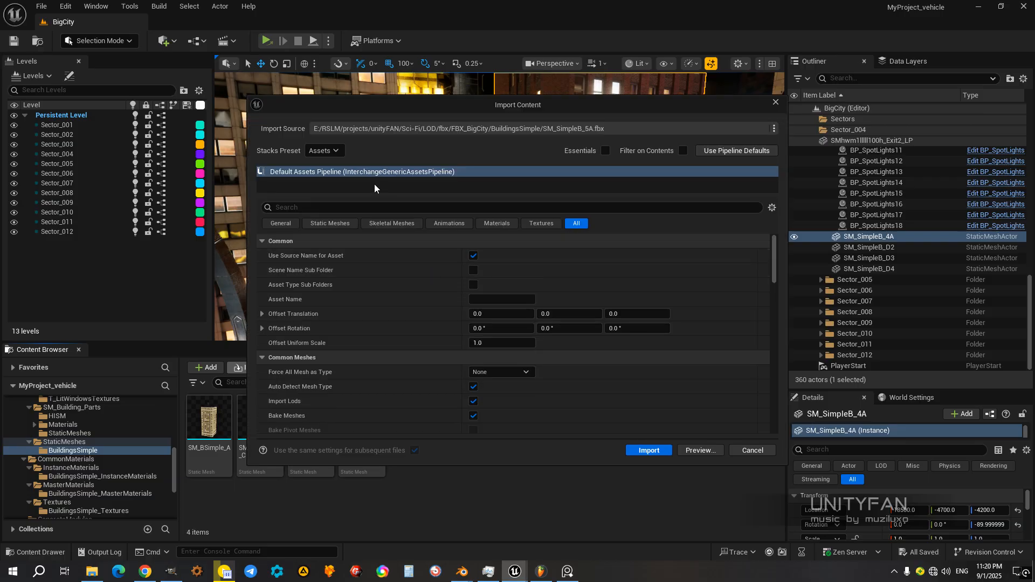
pyautogui.click(649, 451)
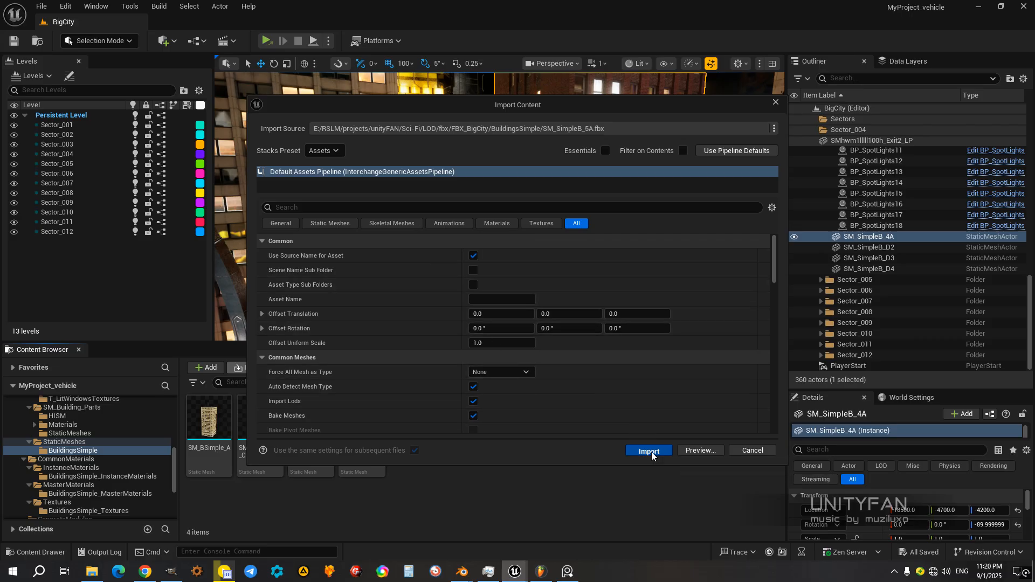
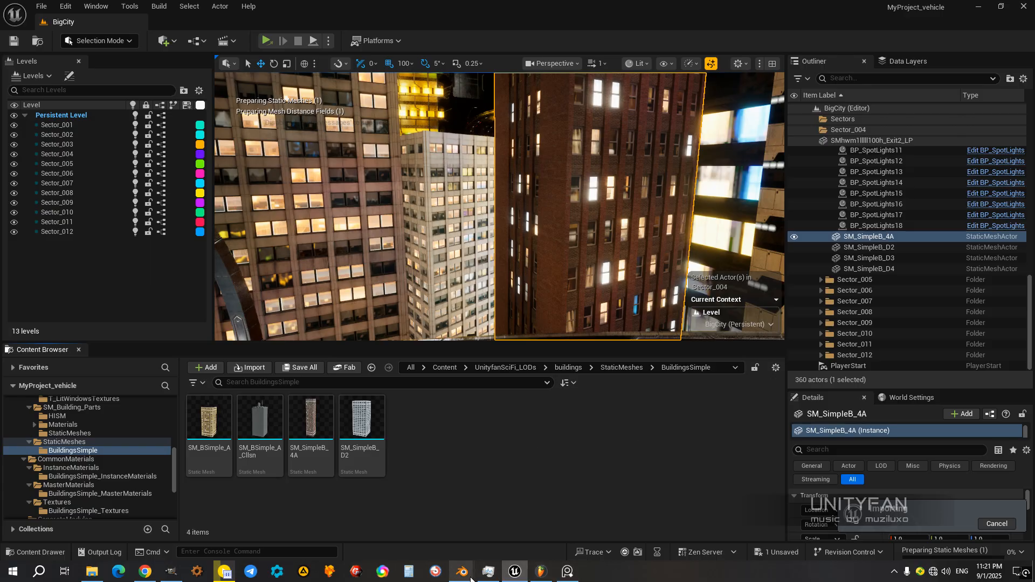
# Step: Switch to Blender and examine the brick facade and window textures of the SM_SimpleB_5A building up close
pyautogui.moveTo(471, 580)
pyautogui.click(521, 540)
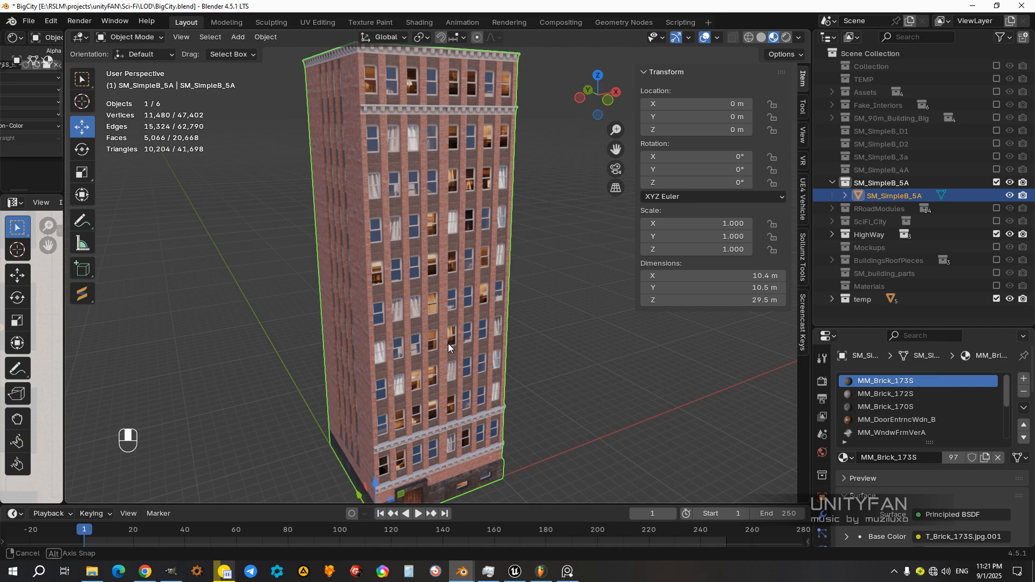
pyautogui.moveTo(451, 344); pyautogui.dragTo(417, 318, button='middle')
pyautogui.scroll(5, 426, 317)
pyautogui.scroll(3, 495, 317)
pyautogui.moveTo(562, 359); pyautogui.dragTo(518, 312, button='middle')
pyautogui.scroll(2, 538, 359)
pyautogui.scroll(-4, 539, 359)
pyautogui.scroll(4, 534, 283)
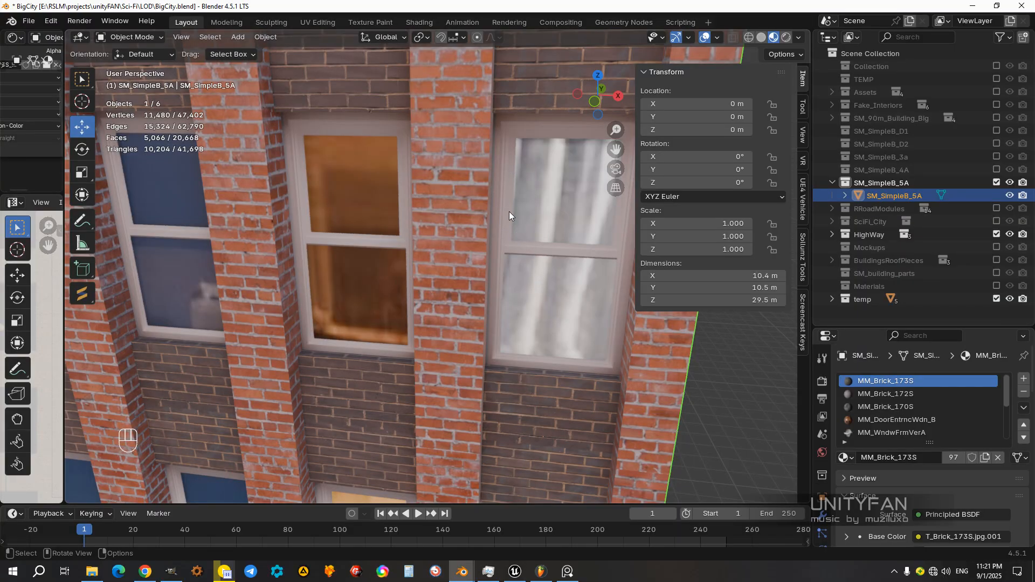
pyautogui.scroll(-4, 516, 196)
pyautogui.moveTo(422, 248); pyautogui.dragTo(458, 233, button='middle')
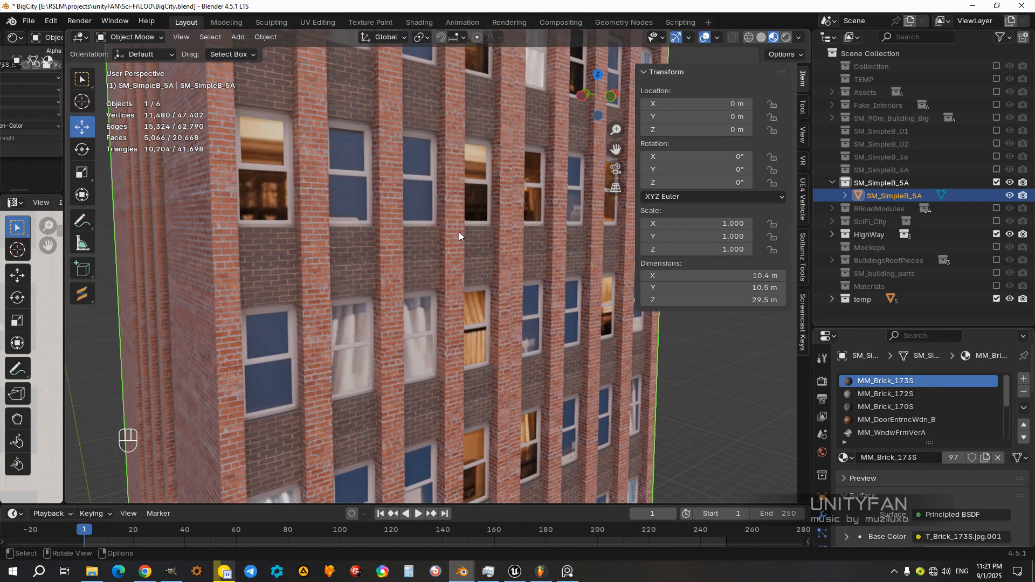
pyautogui.scroll(5, 451, 297)
pyautogui.moveTo(452, 300); pyautogui.dragTo(457, 309, button='middle')
pyautogui.scroll(3, 461, 306)
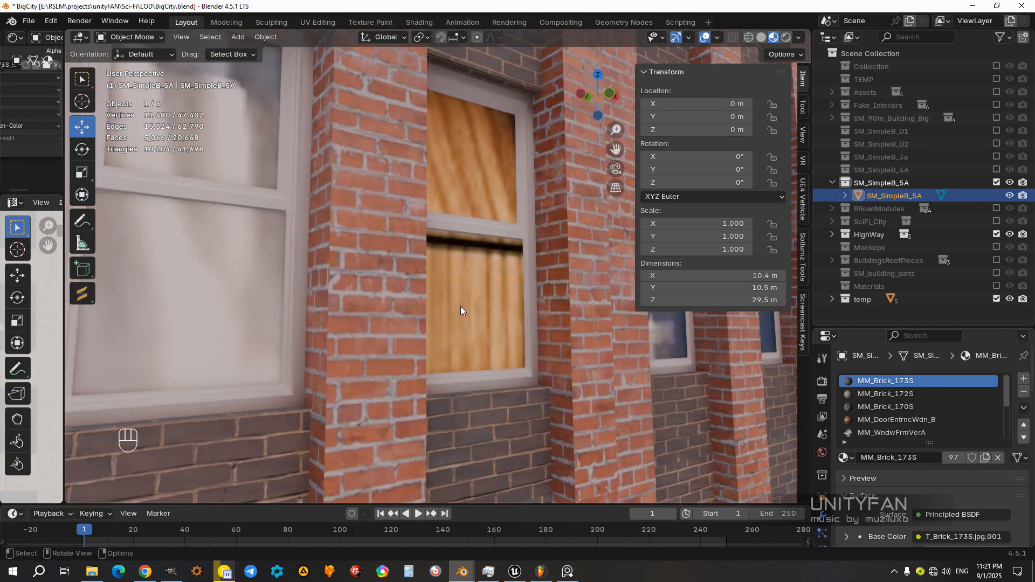
pyautogui.scroll(-2, 461, 306)
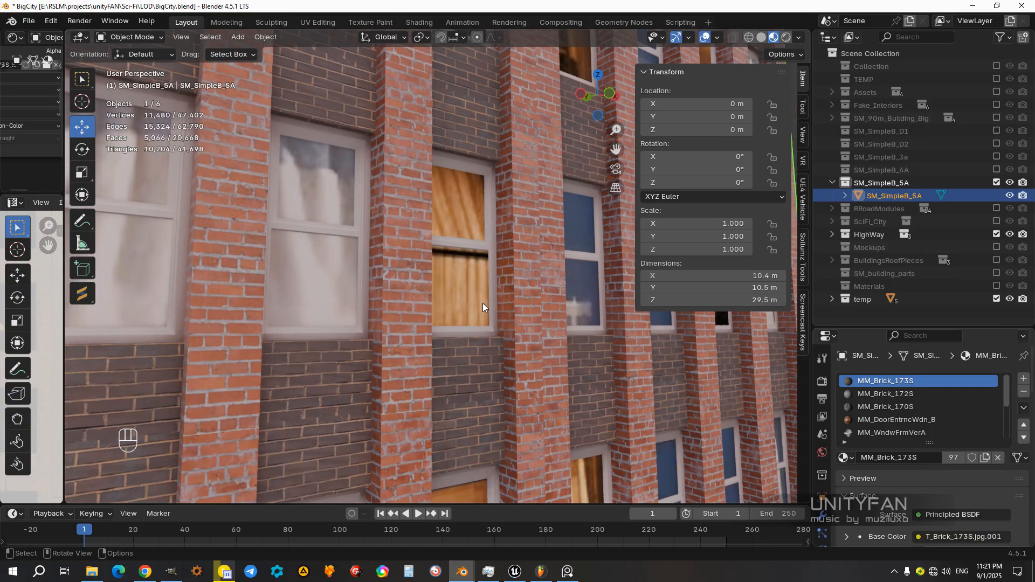
pyautogui.scroll(-3, 479, 312)
pyautogui.moveTo(475, 316); pyautogui.dragTo(525, 327, button='middle')
pyautogui.scroll(8, 526, 327)
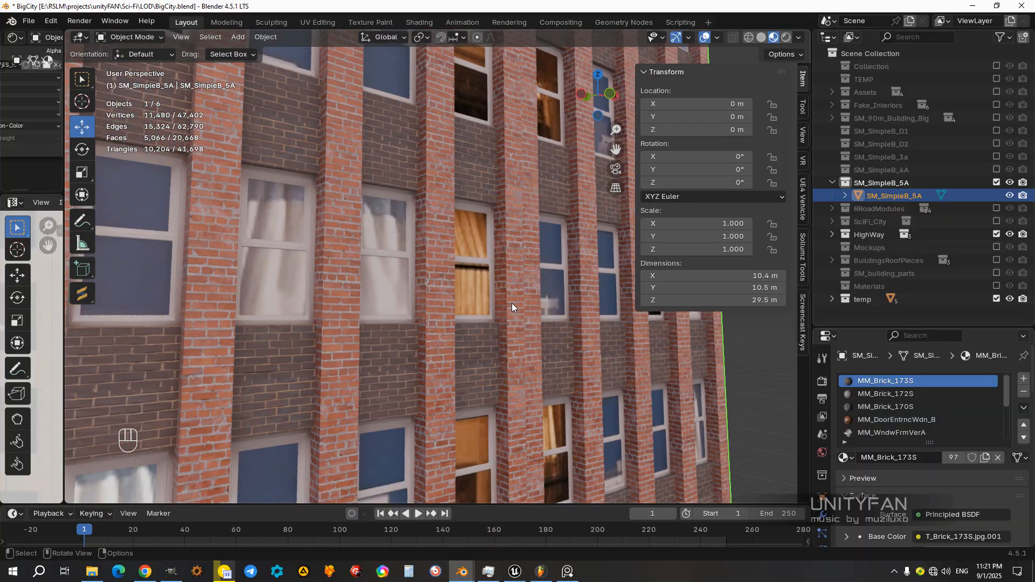
pyautogui.scroll(3, 509, 305)
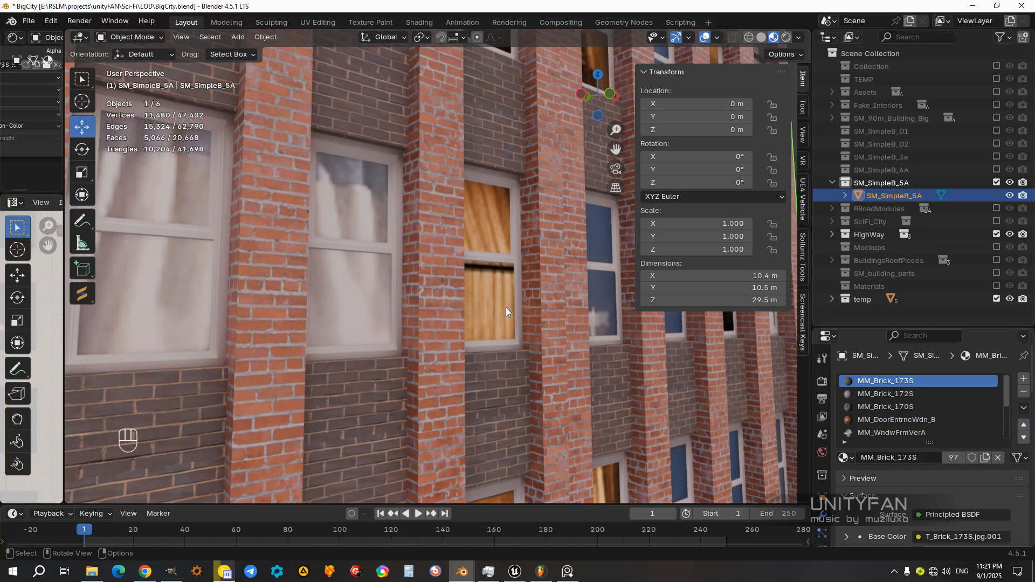
pyautogui.scroll(-2, 505, 309)
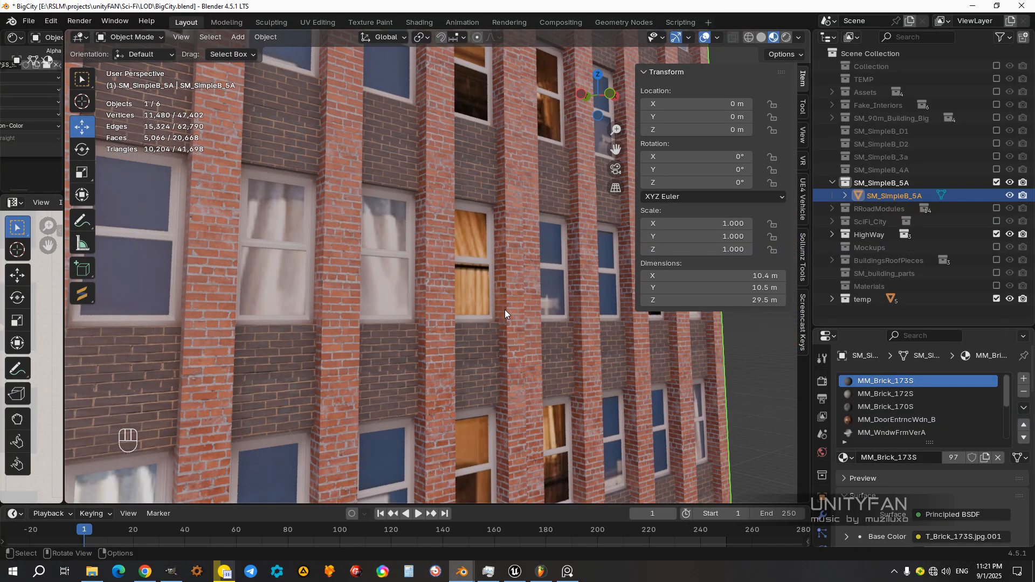
pyautogui.moveTo(488, 313); pyautogui.dragTo(529, 316, button='middle')
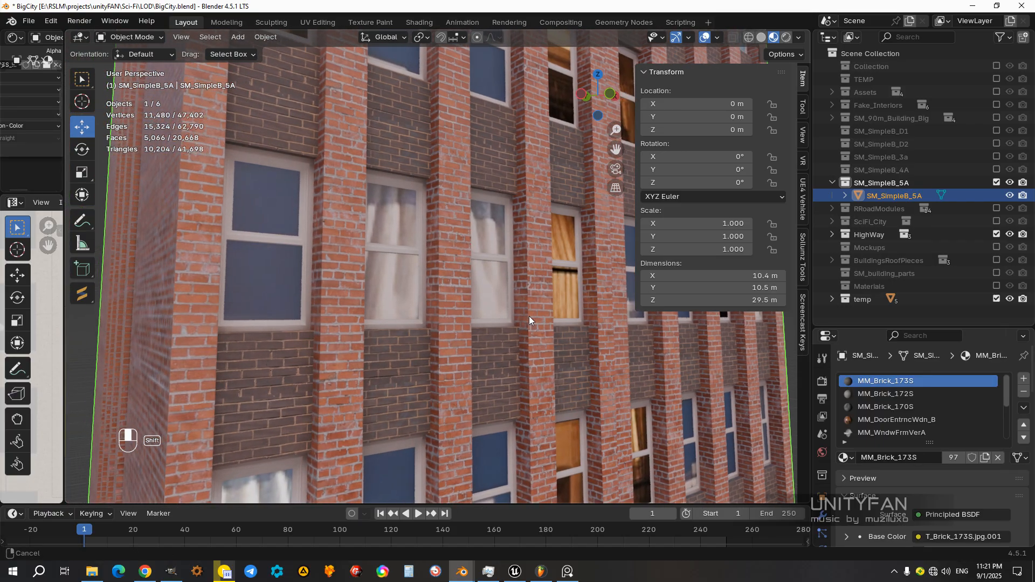
# Step: Return to Unreal Editor and open the SM_SimpleB_5A static mesh in its own editor window, placed clear of the level viewport
pyautogui.click(516, 572)
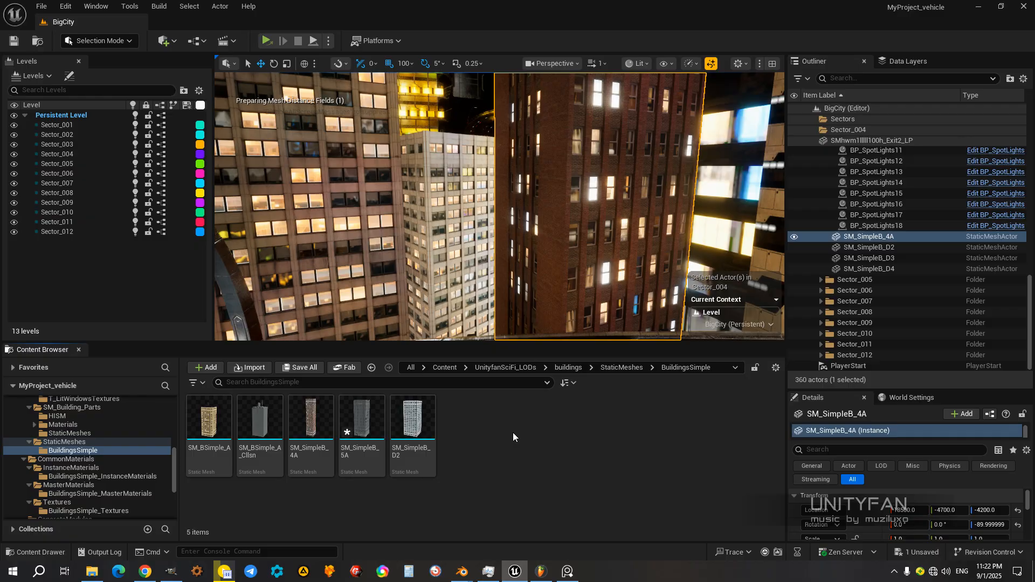
pyautogui.moveTo(525, 343); pyautogui.dragTo(530, 325)
pyautogui.moveTo(542, 279); pyautogui.dragTo(603, 278, button='right')
pyautogui.doubleClick(377, 409)
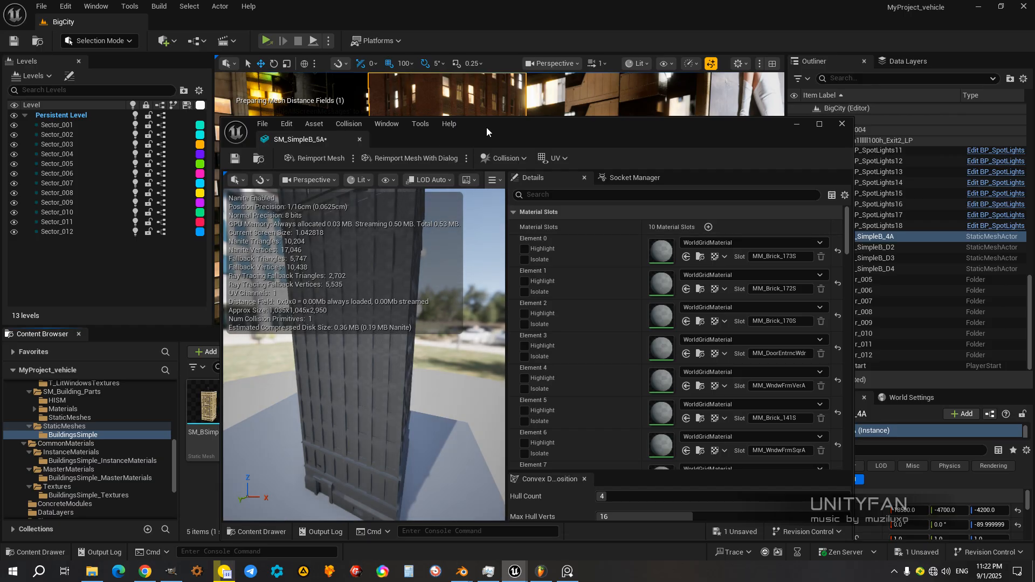
pyautogui.moveTo(486, 127); pyautogui.dragTo(772, 134)
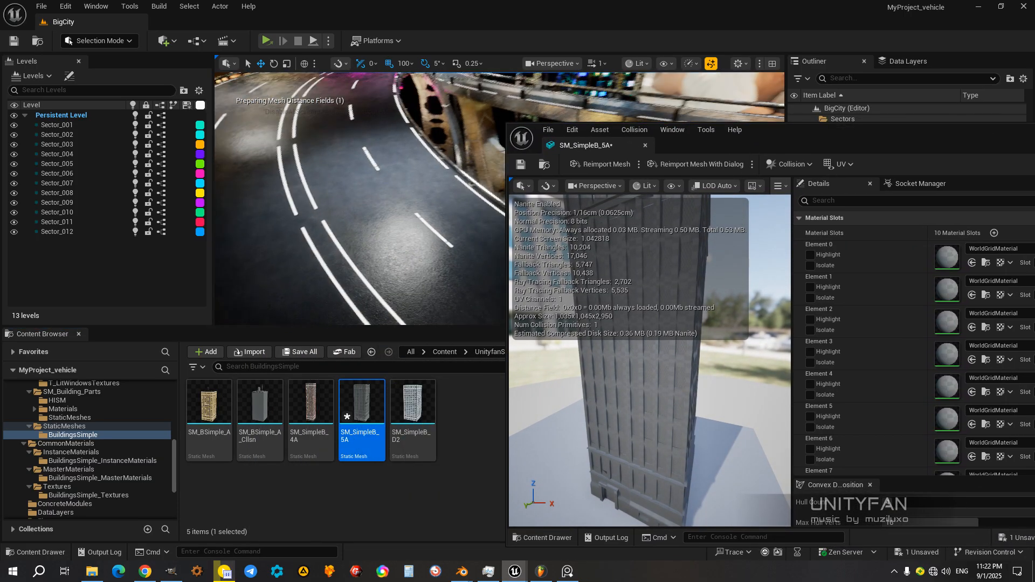
pyautogui.moveTo(783, 133); pyautogui.dragTo(916, 135)
# Step: Place the SM_SimpleB_5A mesh in the level beside the curved highway and minimize its mesh editor window
pyautogui.moveTo(435, 227); pyautogui.dragTo(494, 225, button='right')
pyautogui.moveTo(372, 392); pyautogui.dragTo(428, 294)
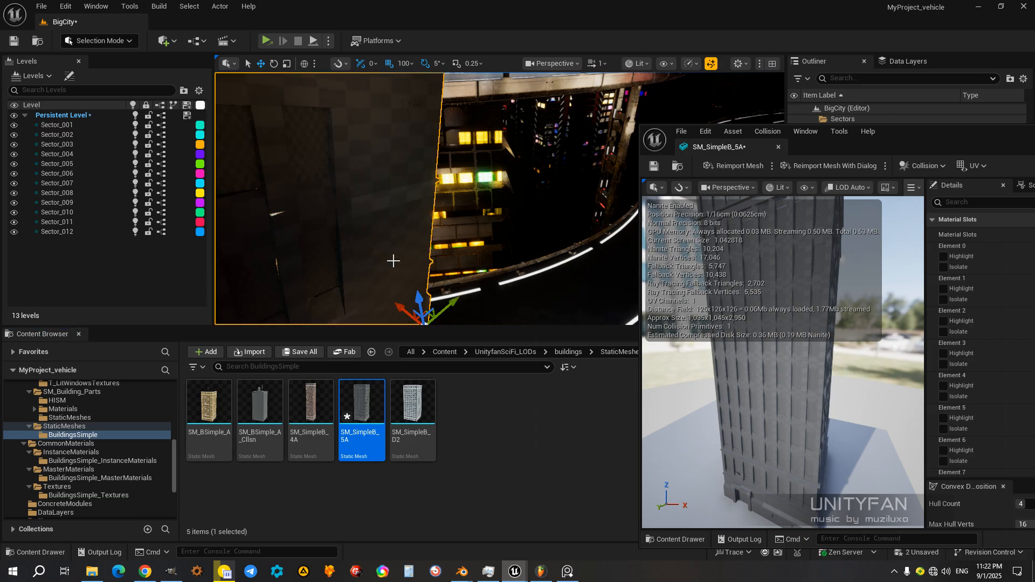
pyautogui.moveTo(474, 261); pyautogui.dragTo(386, 275, button='right')
pyautogui.press('s')
pyautogui.moveTo(888, 140); pyautogui.dragTo(302, 270)
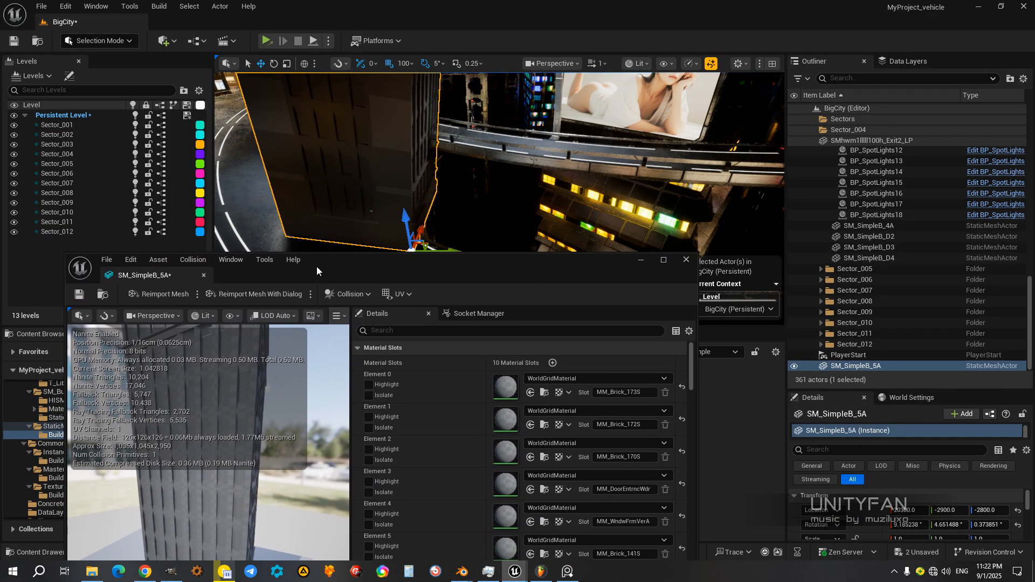
pyautogui.press('s')
pyautogui.moveTo(713, 212)
pyautogui.mouseDown(button='right')
pyautogui.moveTo(701, 198)
pyautogui.moveTo(713, 213)
pyautogui.mouseUp(button='right')
pyautogui.click(640, 260)
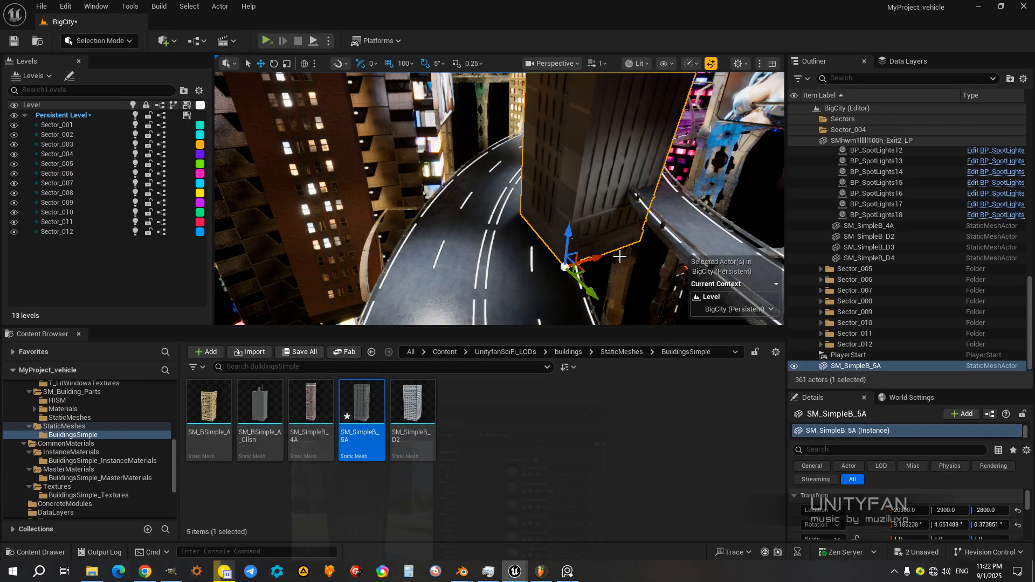
pyautogui.moveTo(640, 260)
pyautogui.mouseDown(button='right')
pyautogui.moveTo(664, 261)
pyautogui.moveTo(661, 276)
pyautogui.moveTo(677, 281)
pyautogui.moveTo(680, 254)
pyautogui.moveTo(657, 264)
pyautogui.moveTo(642, 256)
pyautogui.mouseUp(button='right')
pyautogui.press('w')
pyautogui.press('s')
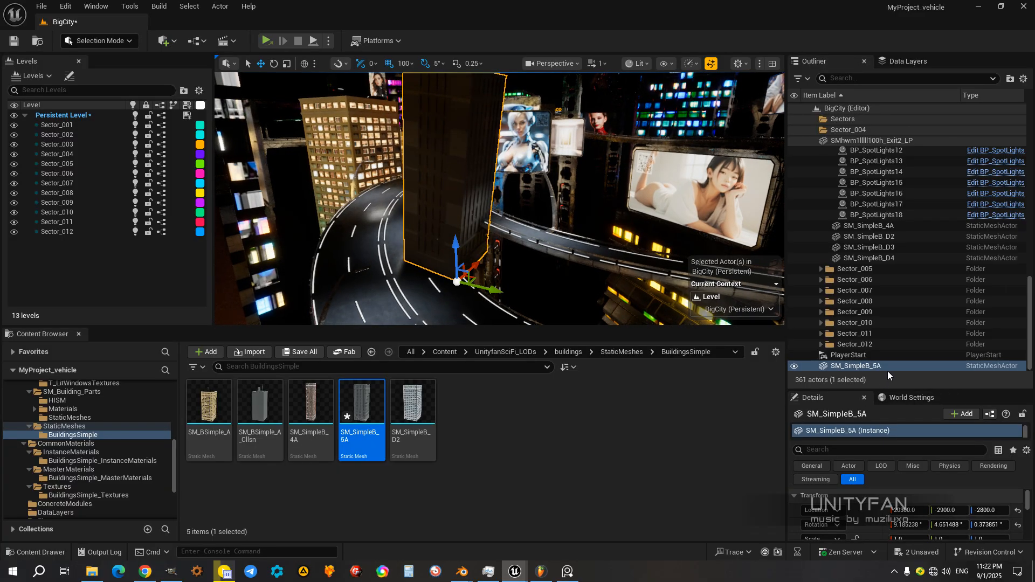
# Step: Enlarge the actor's property area and set the placed SM_SimpleB_5A's rotation to 0 on all three axes
pyautogui.moveTo(847, 389); pyautogui.dragTo(882, 274)
pyautogui.click(910, 429)
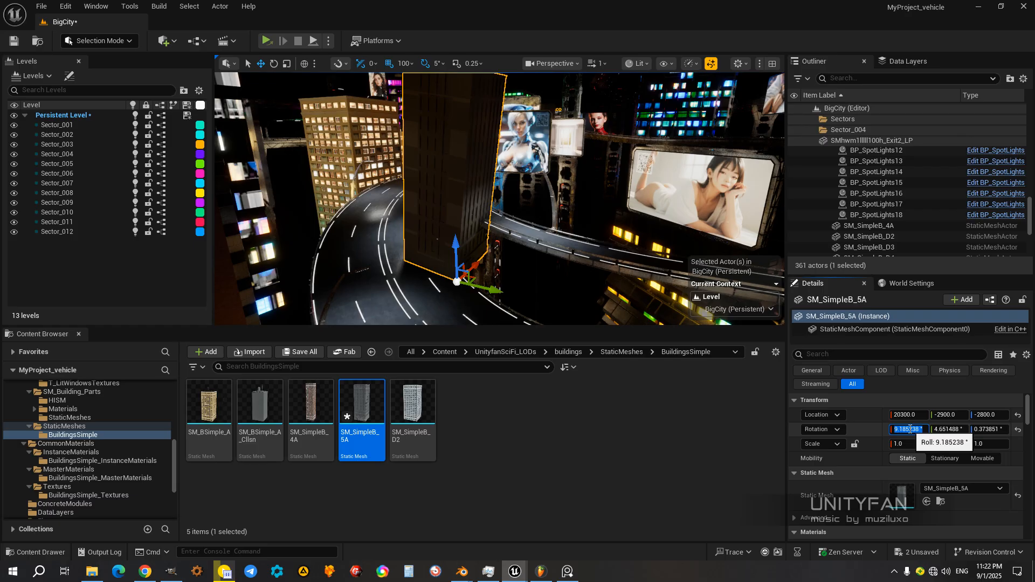
pyautogui.write('0')
pyautogui.press('Return')
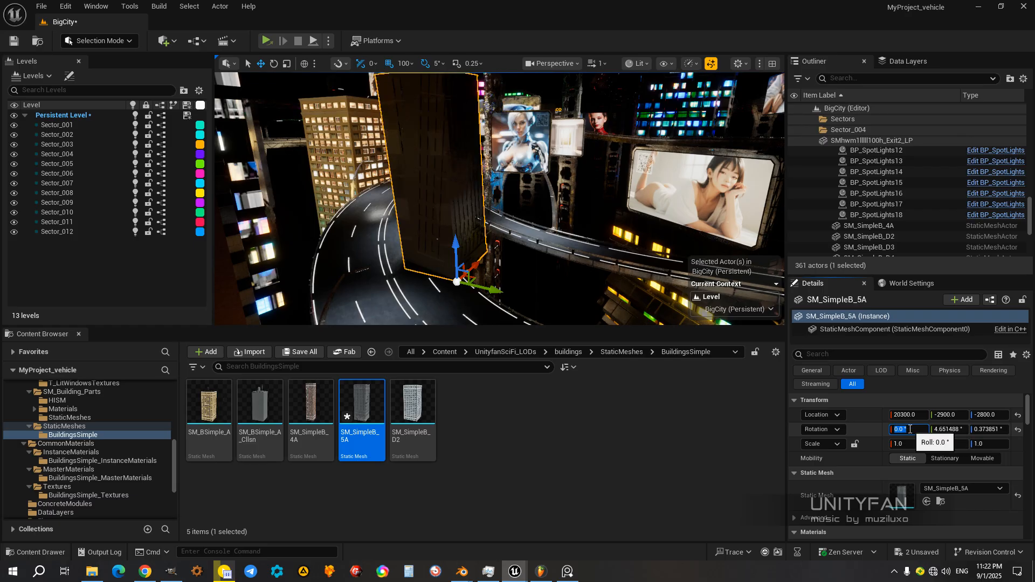
pyautogui.click(956, 432)
pyautogui.write('0')
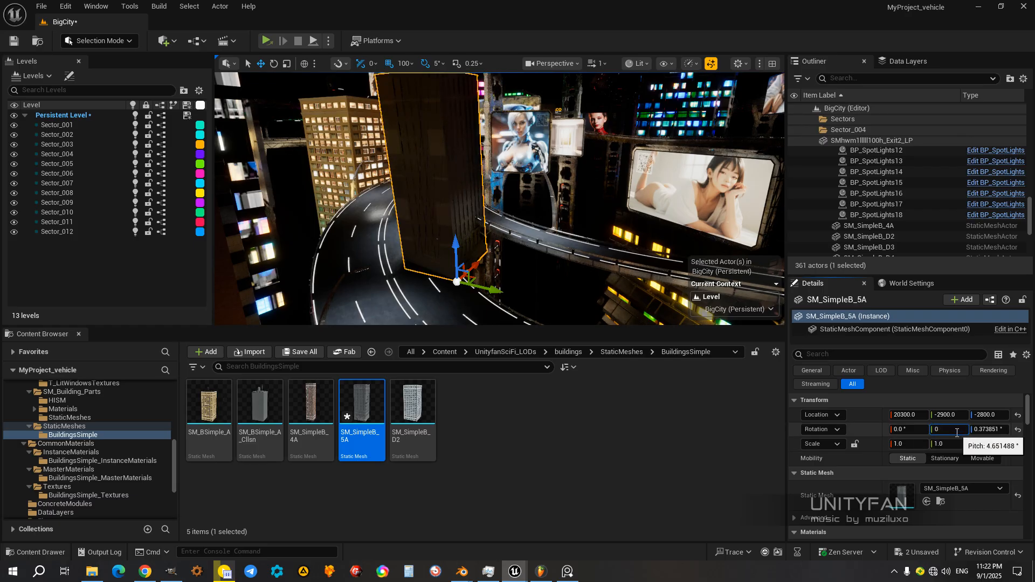
pyautogui.press('Return')
pyautogui.click(987, 429)
pyautogui.write('0')
pyautogui.press('Return')
# Step: Set the building's X location to 20000 and the viewport's movement grid snap to 500
pyautogui.click(913, 414)
pyautogui.moveTo(913, 414); pyautogui.dragTo(903, 418)
pyautogui.write('00')
pyautogui.press('Return')
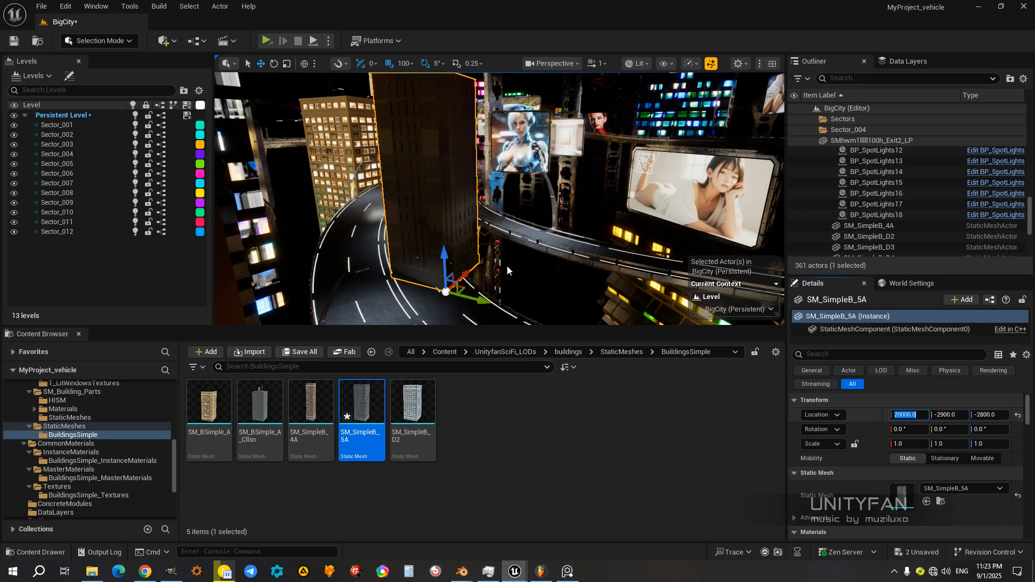
pyautogui.click(405, 63)
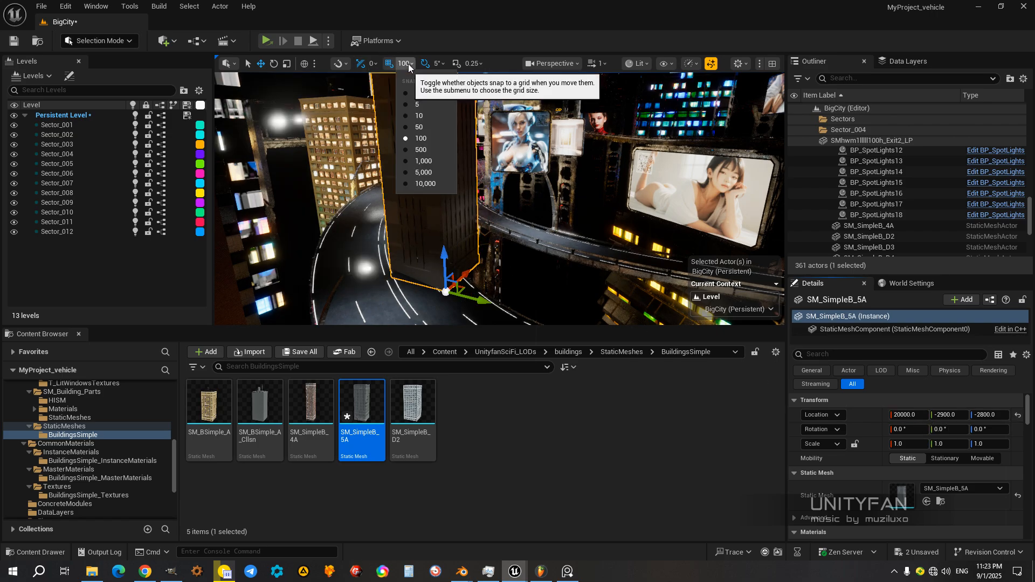
pyautogui.click(421, 150)
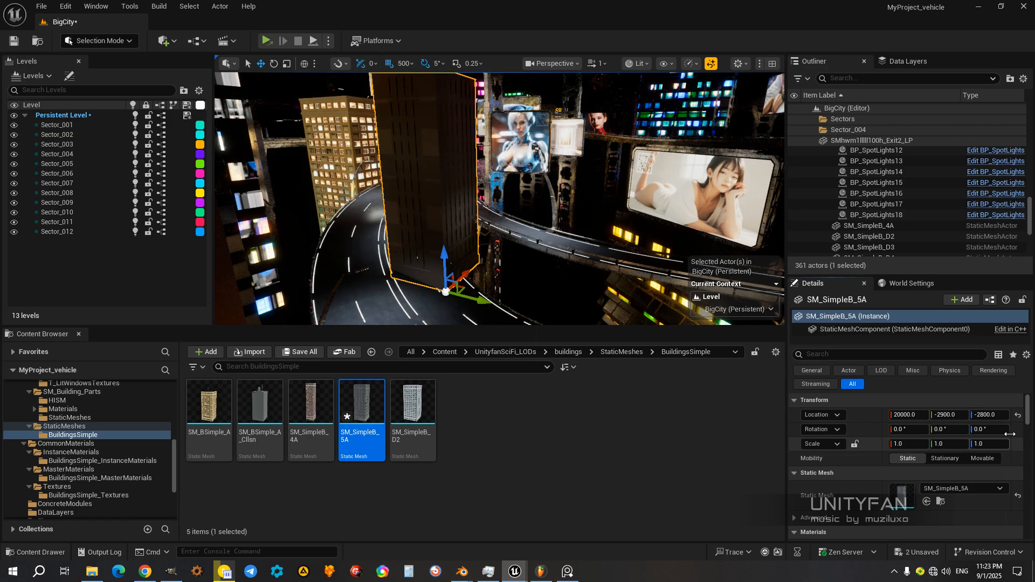
# Step: Set the building's Y and Z locations to -3000 each
pyautogui.click(956, 418)
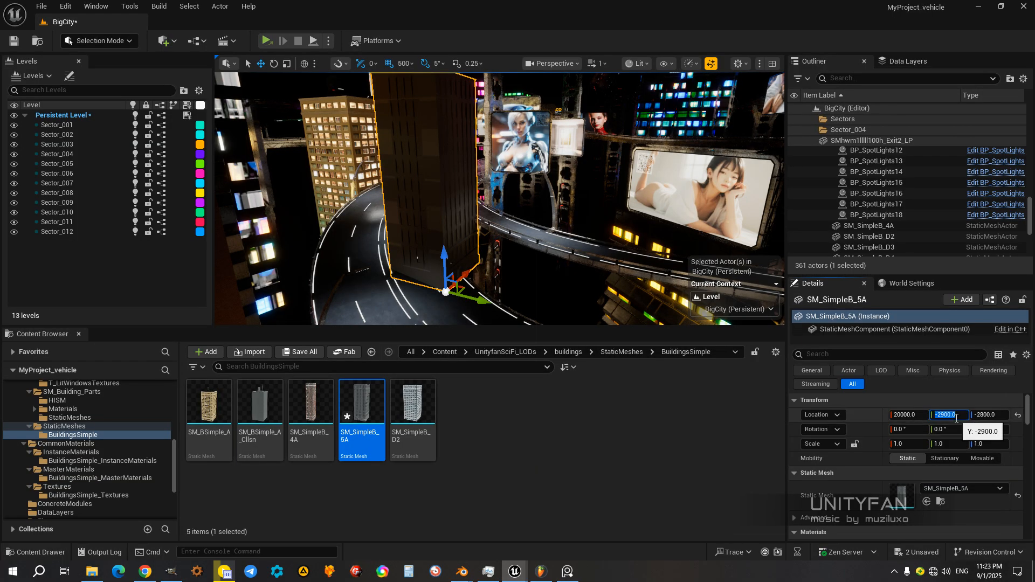
pyautogui.write('-3')
pyautogui.press('Return')
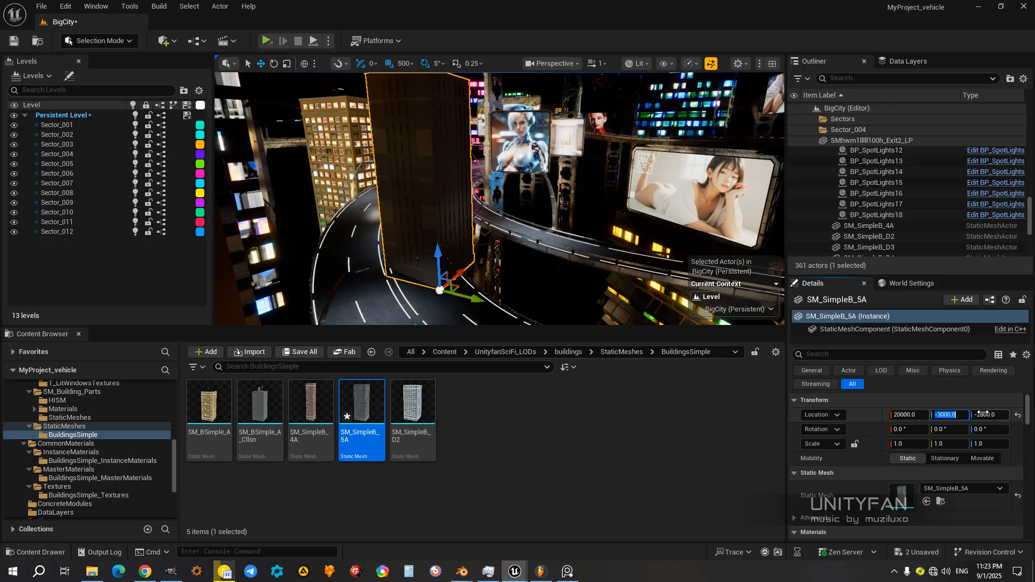
pyautogui.click(983, 418)
pyautogui.write('-30')
pyautogui.press('Return')
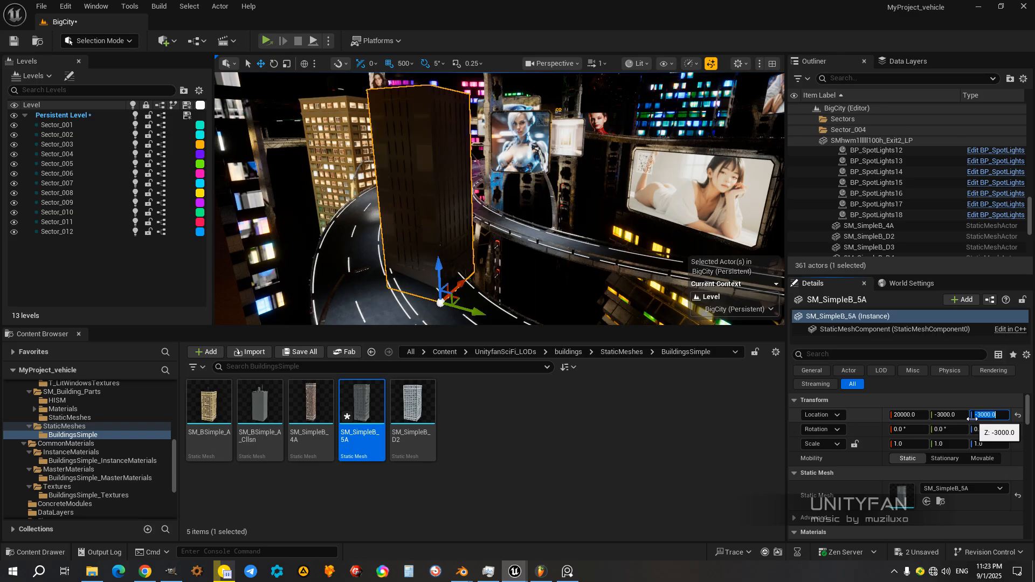
# Step: Enlarge the viewport and move the building to X 17000, Y -3000, Z -4000 at the edge of the highway
pyautogui.moveTo(506, 297); pyautogui.dragTo(388, 302, button='right')
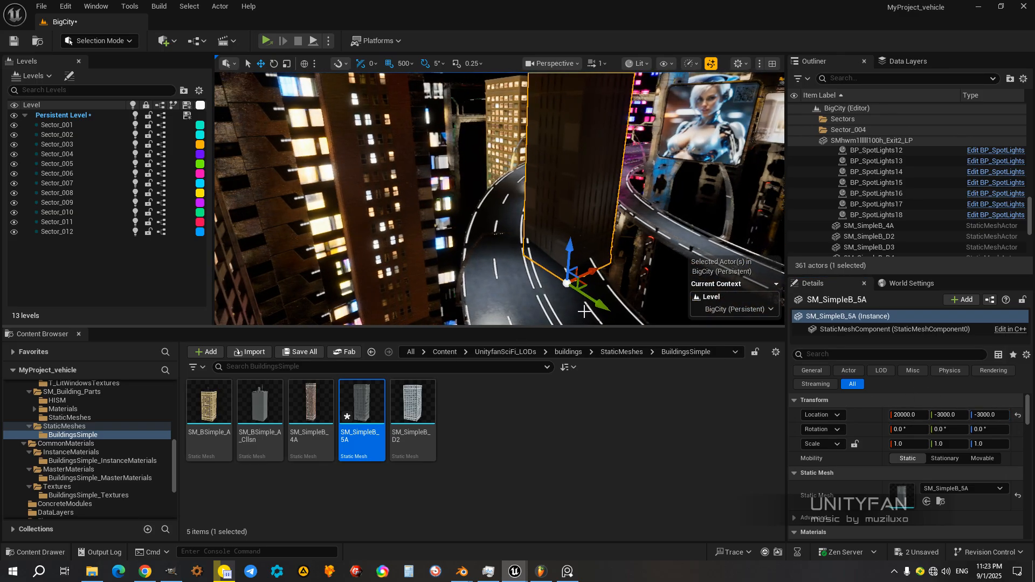
pyautogui.moveTo(597, 326)
pyautogui.mouseDown()
pyautogui.moveTo(597, 379)
pyautogui.moveTo(599, 322)
pyautogui.mouseUp()
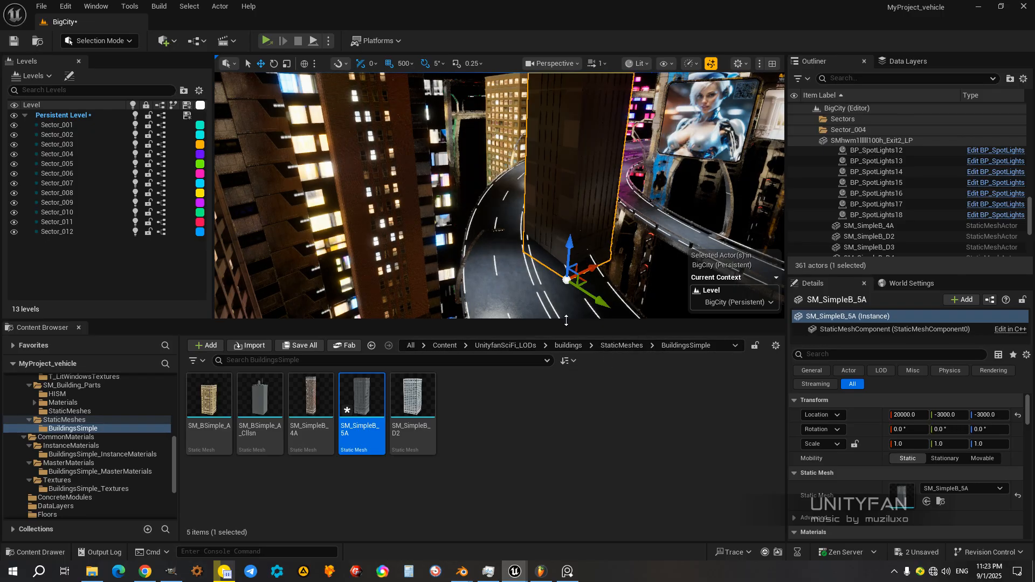
pyautogui.moveTo(560, 321); pyautogui.dragTo(561, 390)
pyautogui.moveTo(555, 302); pyautogui.dragTo(586, 302, button='right')
pyautogui.moveTo(588, 278); pyautogui.dragTo(366, 280)
pyautogui.moveTo(367, 280); pyautogui.dragTo(319, 287, button='right')
pyautogui.moveTo(455, 305); pyautogui.dragTo(405, 286)
pyautogui.moveTo(480, 295)
pyautogui.mouseDown(button='right')
pyautogui.moveTo(477, 281)
pyautogui.moveTo(479, 296)
pyautogui.mouseUp(button='right')
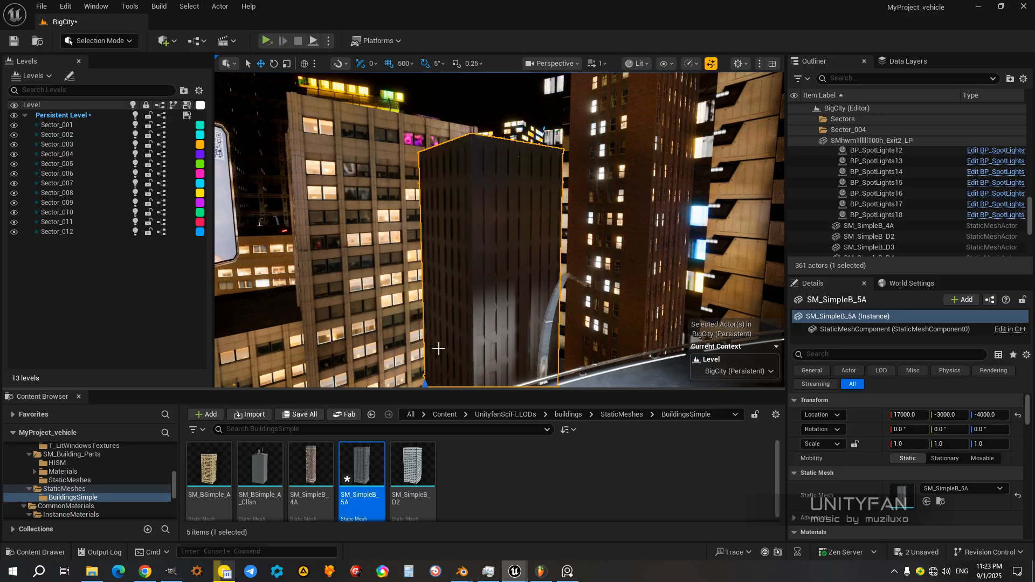
# Step: Rotate the building 20 degrees about its vertical axis
pyautogui.moveTo(479, 296); pyautogui.dragTo(426, 326, button='right')
pyautogui.moveTo(537, 258); pyautogui.dragTo(525, 280, button='right')
pyautogui.press('e')
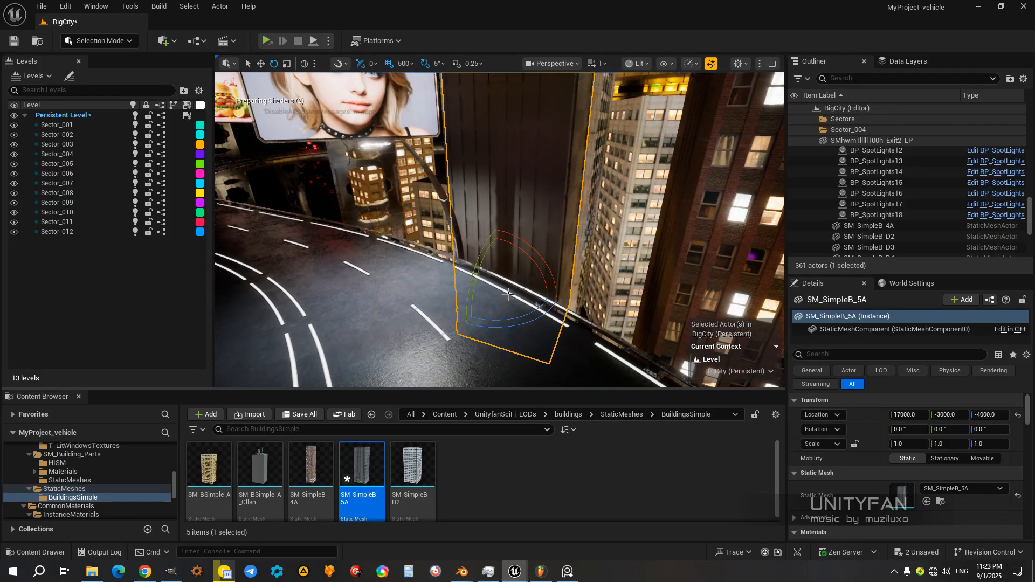
pyautogui.moveTo(487, 321); pyautogui.dragTo(453, 322)
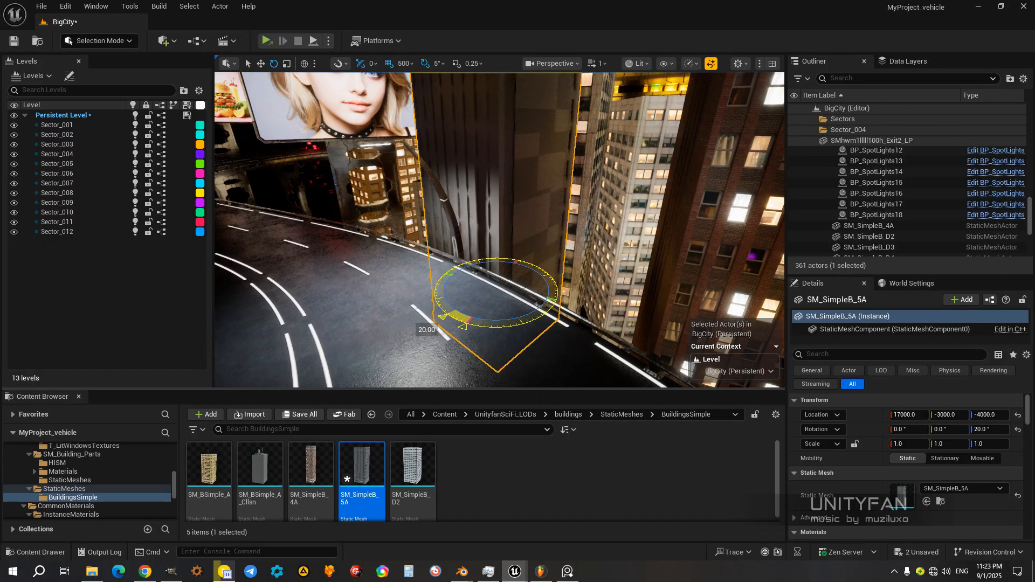
# Step: Reduce the movement grid snap to 100 and shift the building away from the road to Y -3300
pyautogui.moveTo(470, 283)
pyautogui.mouseDown()
pyautogui.moveTo(497, 287)
pyautogui.moveTo(470, 282)
pyautogui.mouseUp()
pyautogui.moveTo(469, 281); pyautogui.dragTo(474, 266, button='right')
pyautogui.click(408, 67)
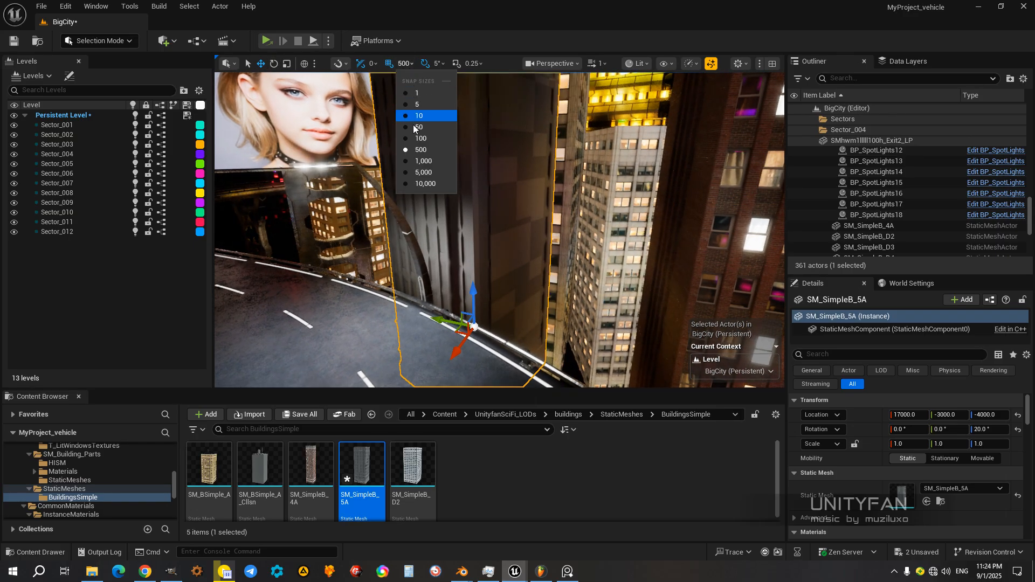
pyautogui.click(421, 139)
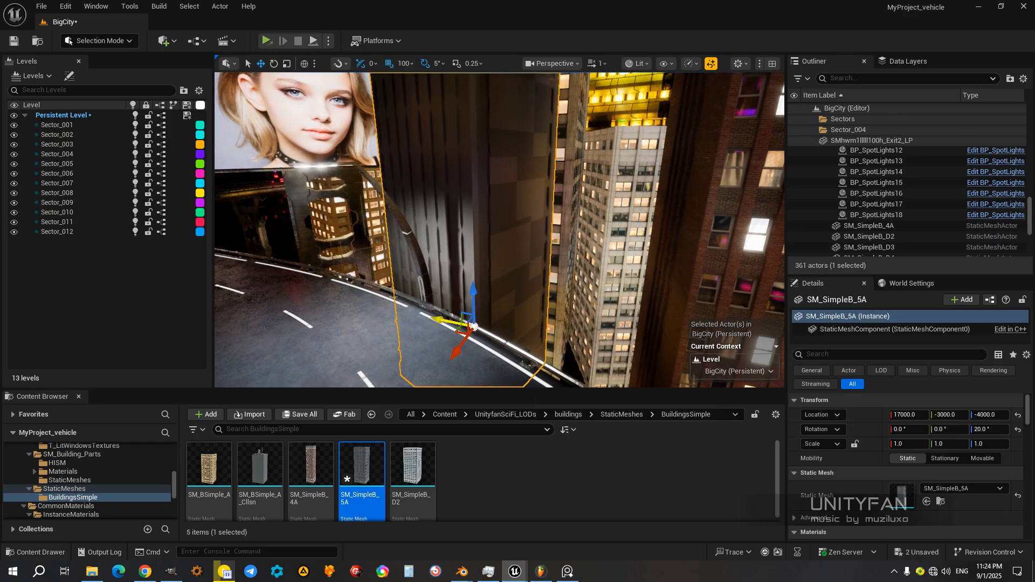
pyautogui.moveTo(473, 326); pyautogui.dragTo(488, 323)
pyautogui.moveTo(488, 323); pyautogui.dragTo(504, 338, button='right')
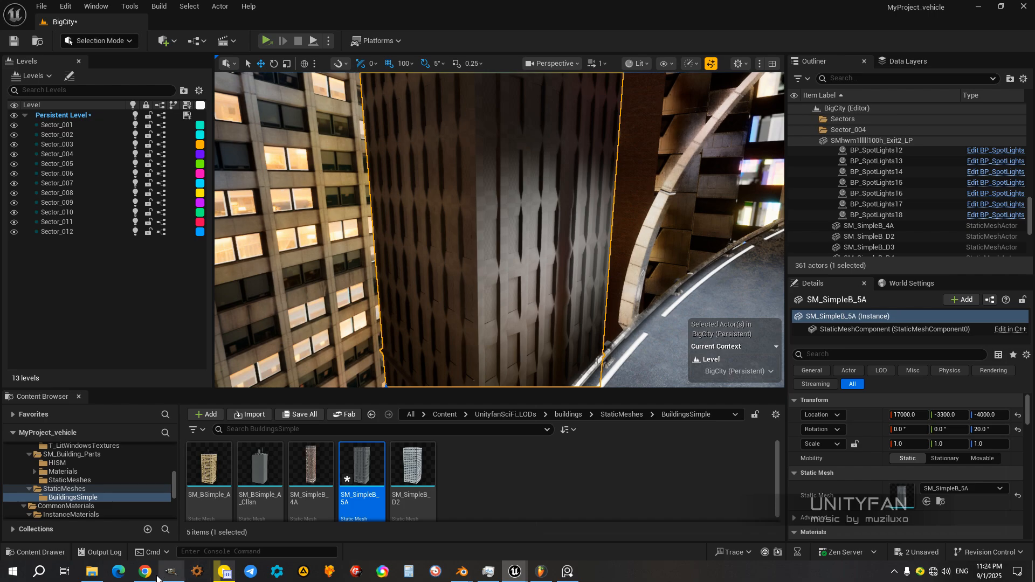
# Step: Bring the SM_SimpleB_5A mesh editor back up and position it so its material slots are accessible
pyautogui.moveTo(522, 570)
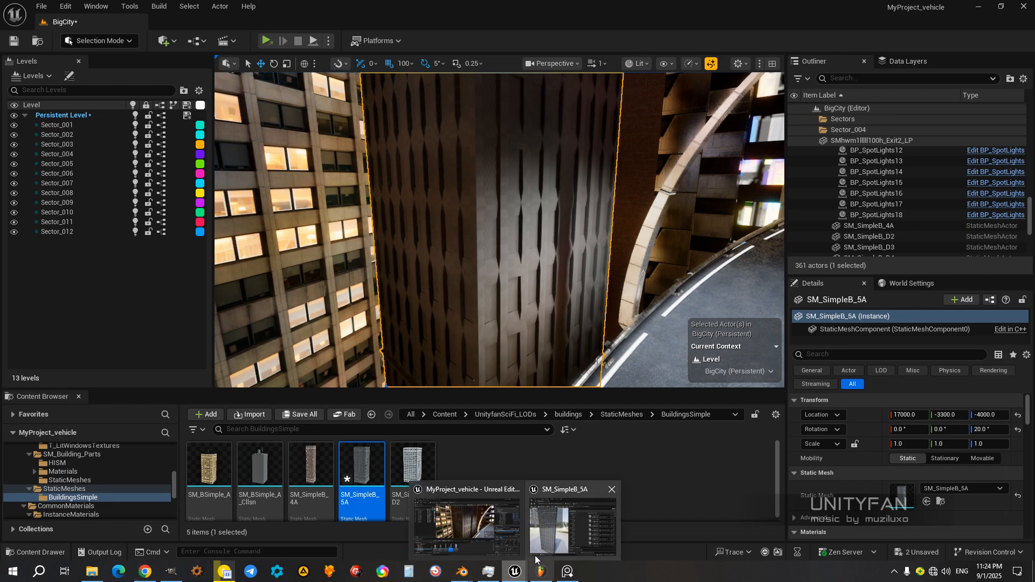
pyautogui.click(545, 545)
pyautogui.moveTo(477, 264); pyautogui.dragTo(821, 99)
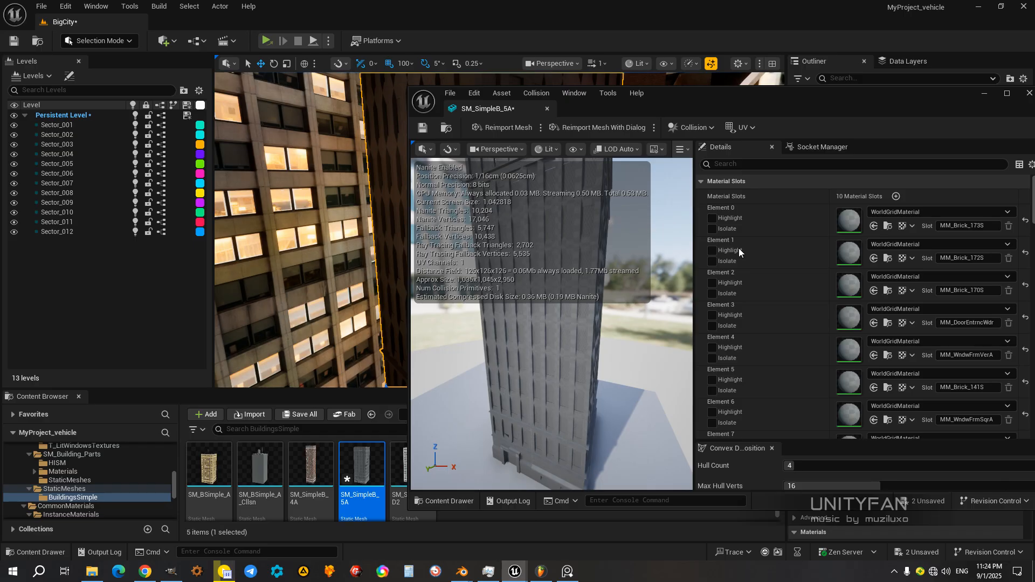
# Step: Highlight the Element 0 material slot to locate its surfaces on the building, and turn the highlight off again
pyautogui.click(712, 218)
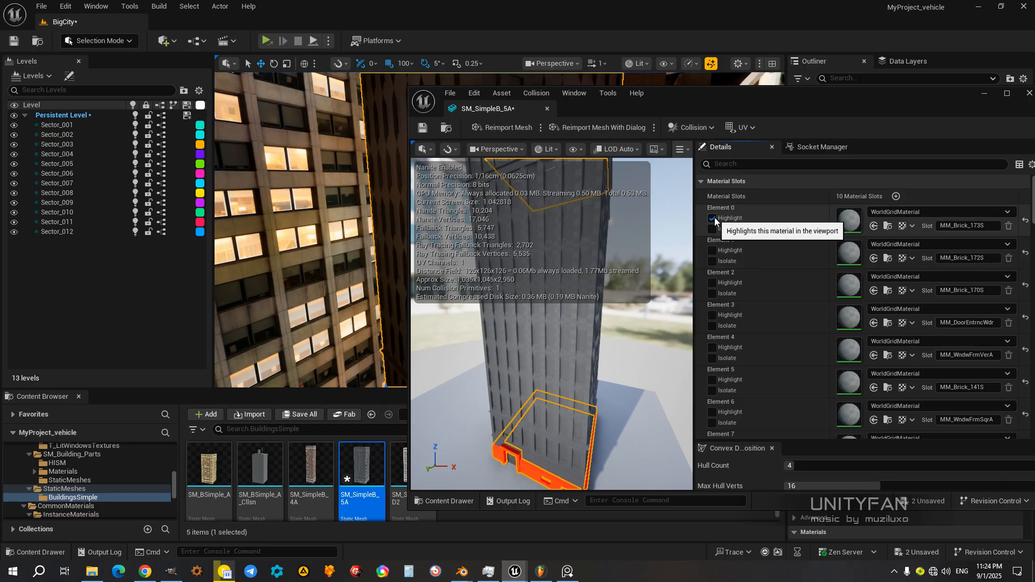
pyautogui.moveTo(684, 237); pyautogui.dragTo(593, 270)
pyautogui.moveTo(593, 269); pyautogui.dragTo(660, 280, button='right')
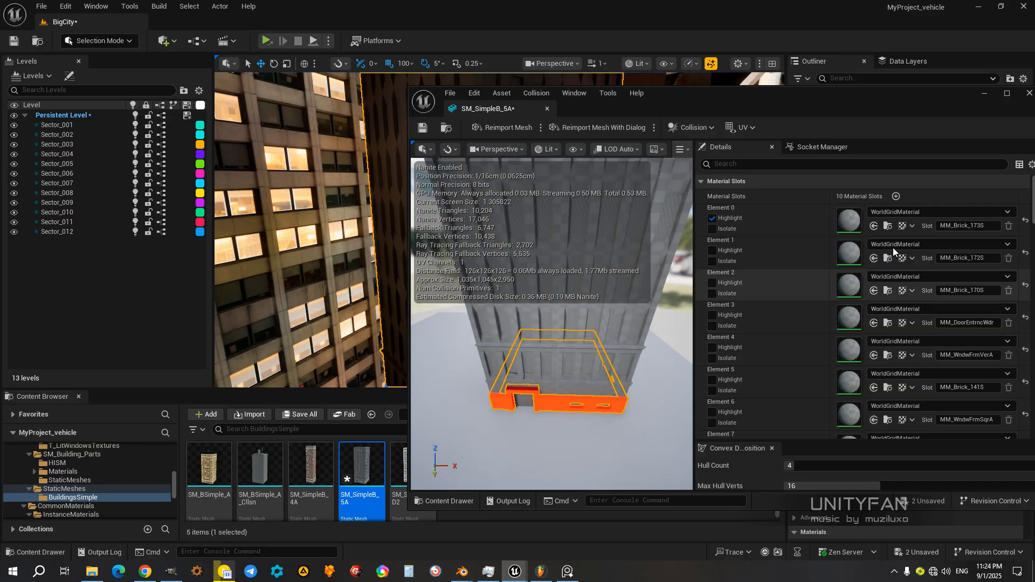
pyautogui.click(712, 219)
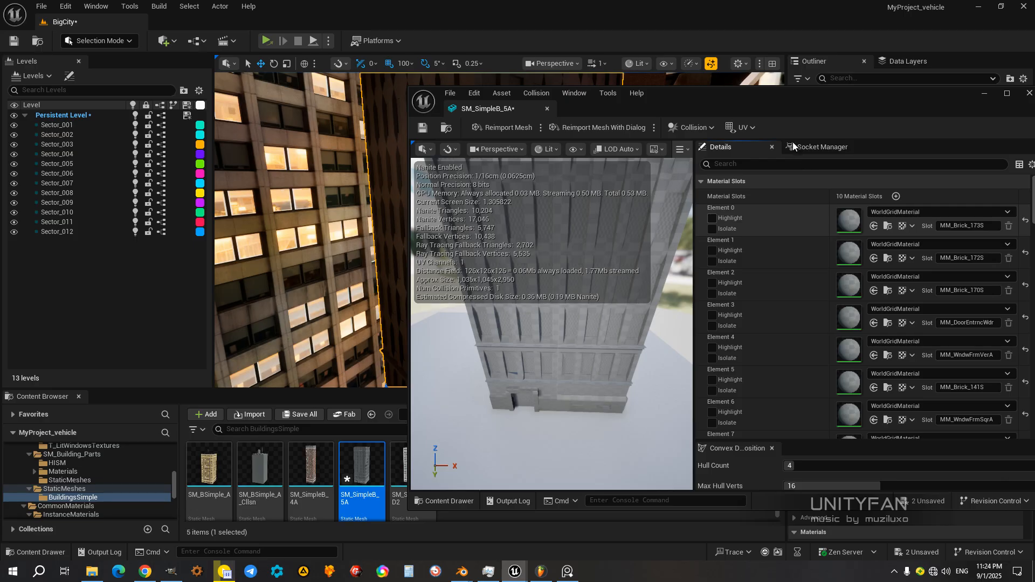
# Step: Enlarge the Content Browser and open the BuildingsSimple_InstanceMaterials folder, keeping its material instances clear of the mesh editor window
pyautogui.moveTo(772, 99); pyautogui.dragTo(810, 87)
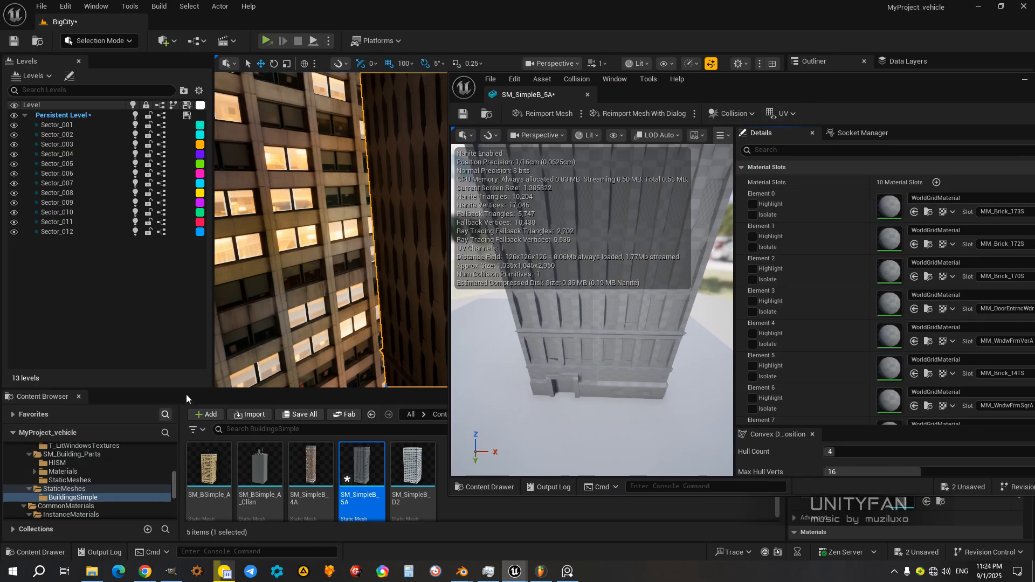
pyautogui.moveTo(183, 391); pyautogui.dragTo(198, 280)
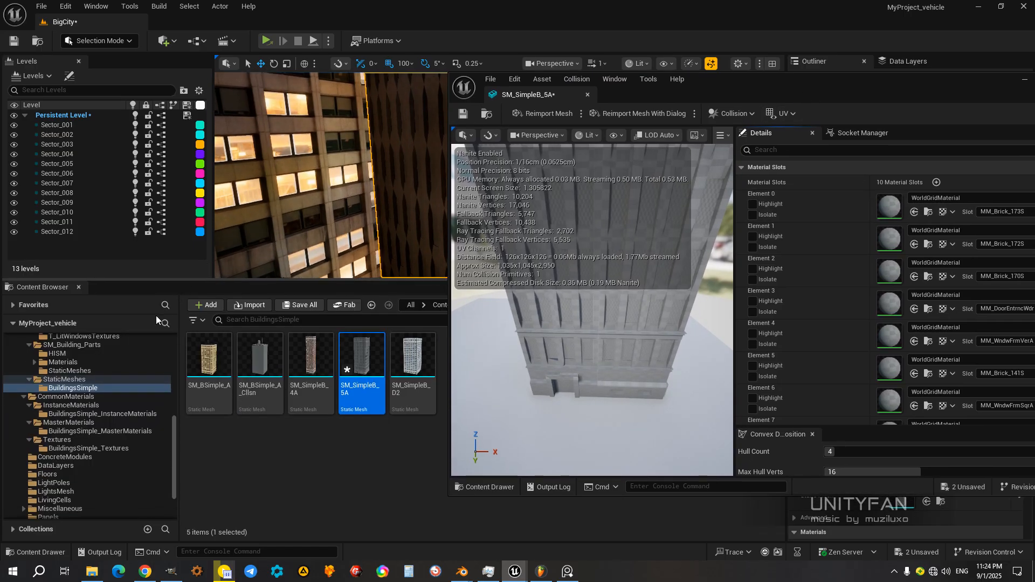
pyautogui.click(88, 414)
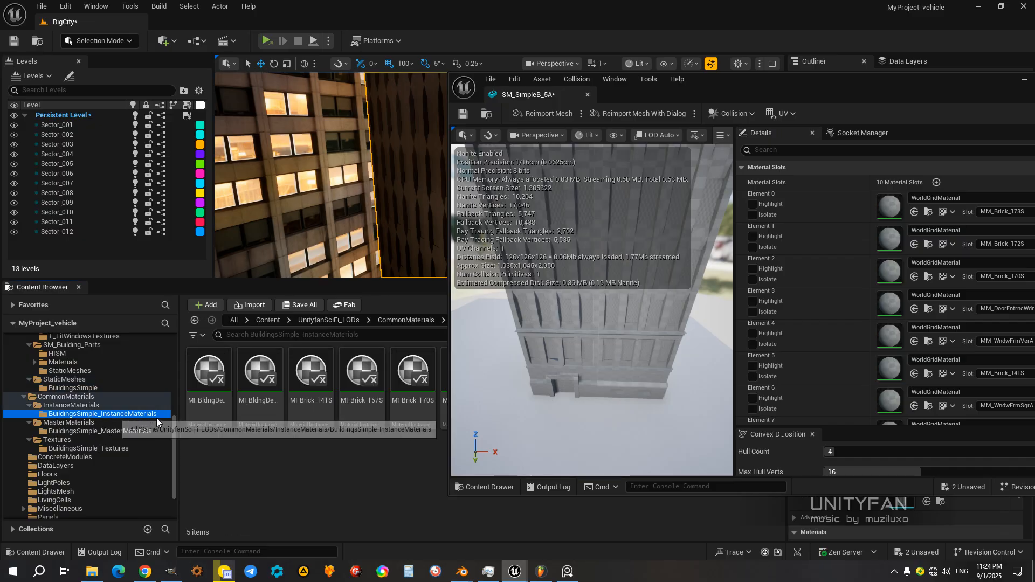
pyautogui.moveTo(748, 92); pyautogui.dragTo(844, 117)
# Step: Assign the MI_Brick_173S material instance to Element 0 of the building mesh and check it around the base
pyautogui.click(514, 377)
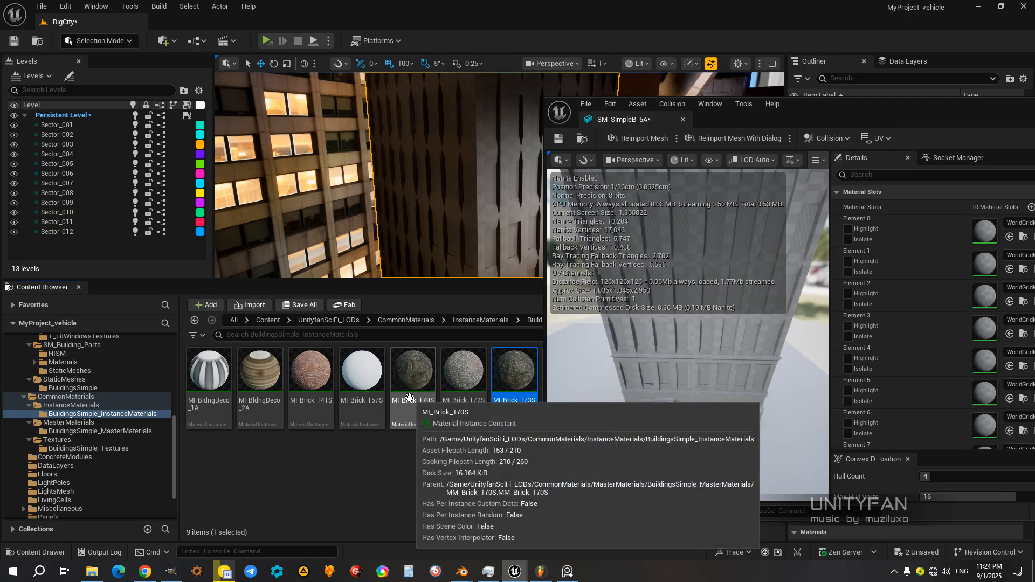
pyautogui.moveTo(872, 108); pyautogui.dragTo(631, 125)
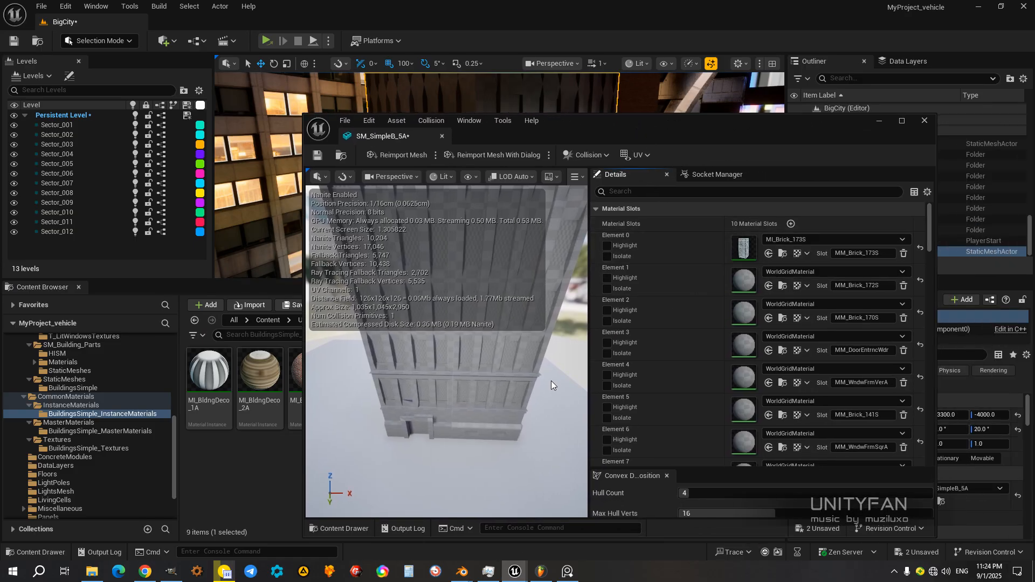
pyautogui.moveTo(447, 351); pyautogui.dragTo(459, 302, button='right')
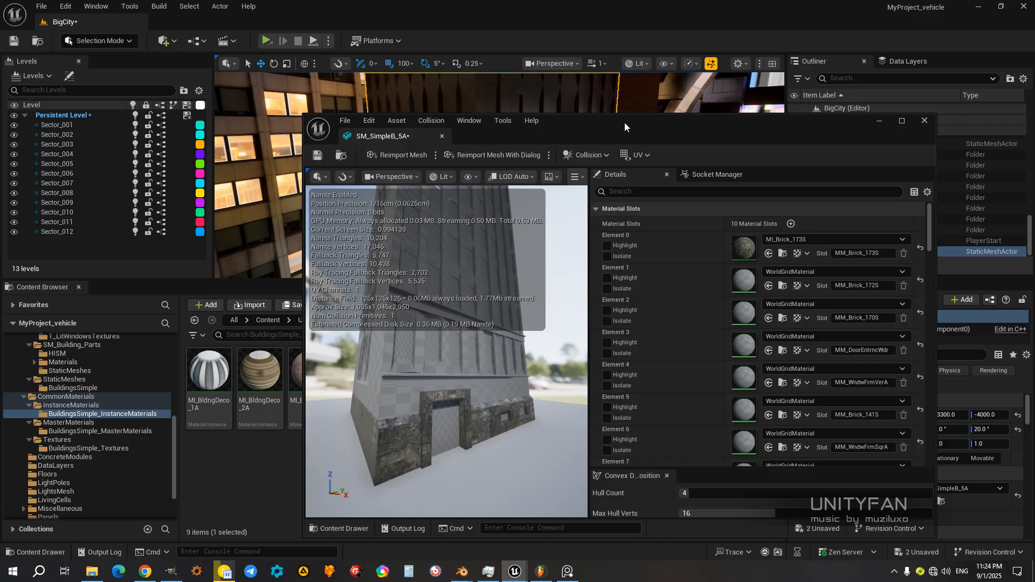
# Step: Highlight the Element 1 material slot to find its surfaces on the facade, and clear the highlight
pyautogui.moveTo(624, 122); pyautogui.dragTo(733, 114)
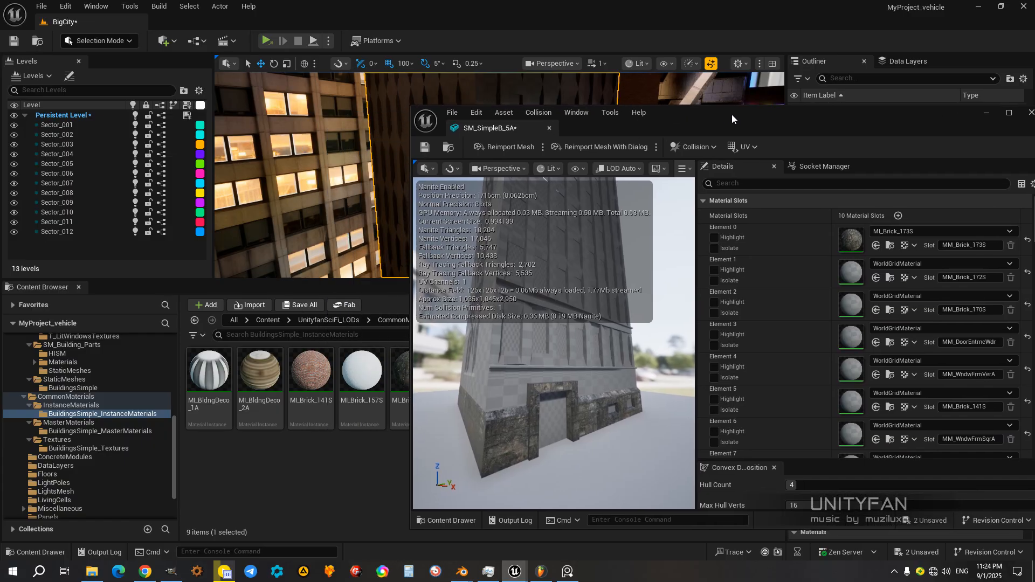
pyautogui.click(715, 271)
pyautogui.moveTo(665, 305); pyautogui.dragTo(552, 315, button='right')
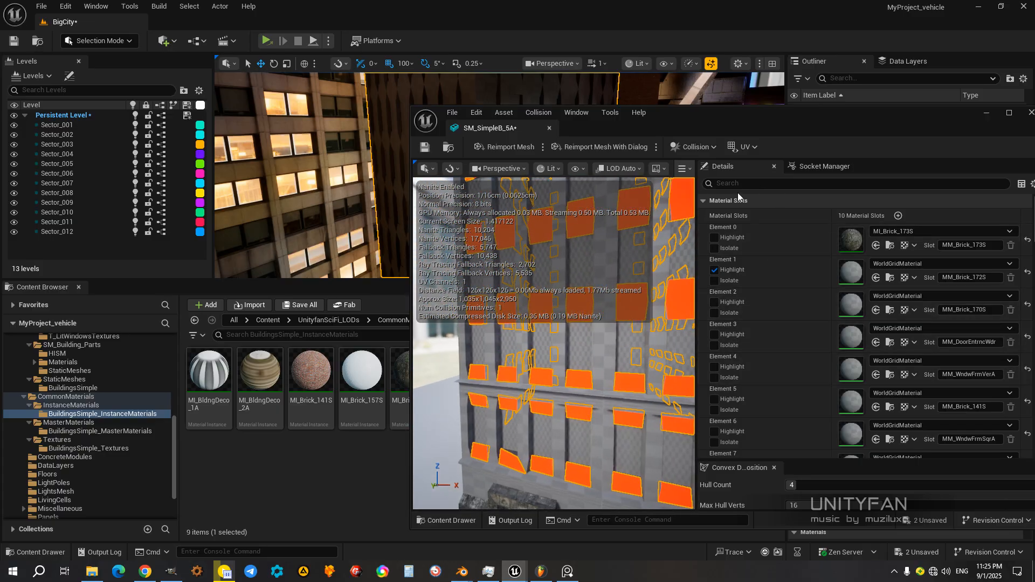
pyautogui.moveTo(784, 123); pyautogui.dragTo(708, 109)
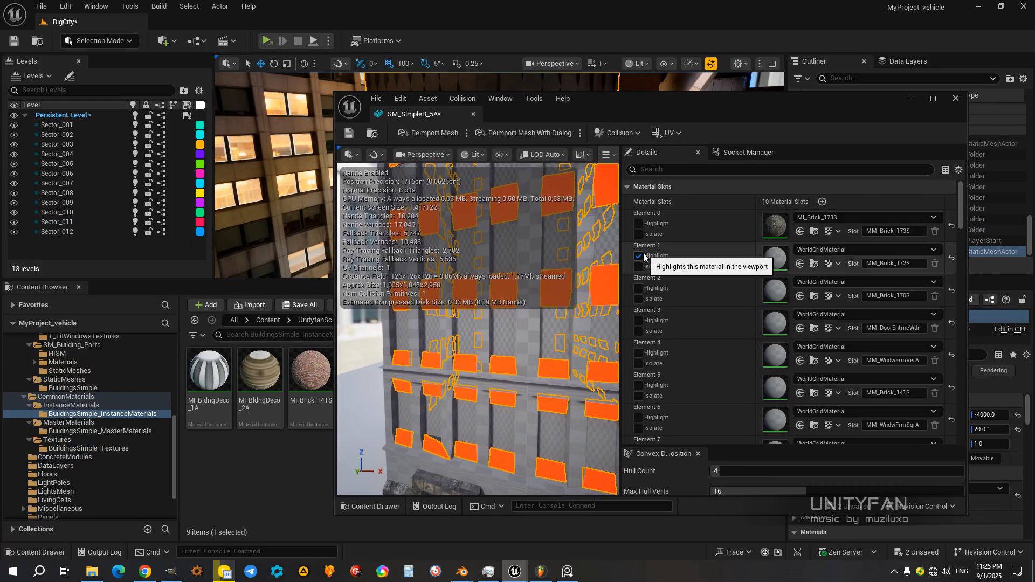
pyautogui.click(638, 256)
pyautogui.moveTo(486, 334); pyautogui.dragTo(461, 346, button='right')
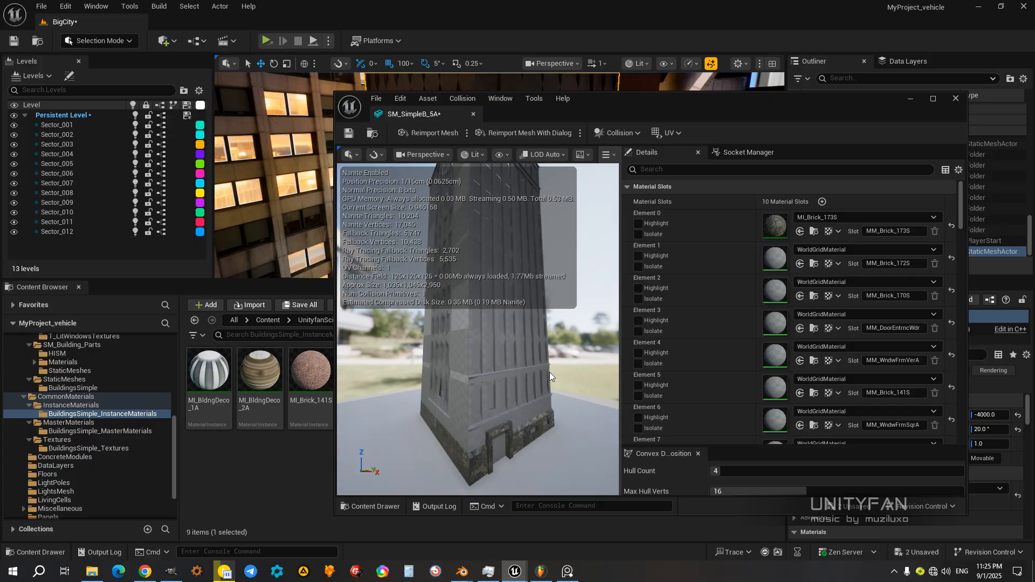
# Step: Disable Nanite support for the SM_SimpleB_5A mesh and apply the changes
pyautogui.scroll(-2, 658, 381)
pyautogui.moveTo(684, 447)
pyautogui.mouseDown()
pyautogui.moveTo(703, 294)
pyautogui.moveTo(720, 282)
pyautogui.moveTo(701, 435)
pyautogui.mouseUp()
pyautogui.scroll(2, 678, 253)
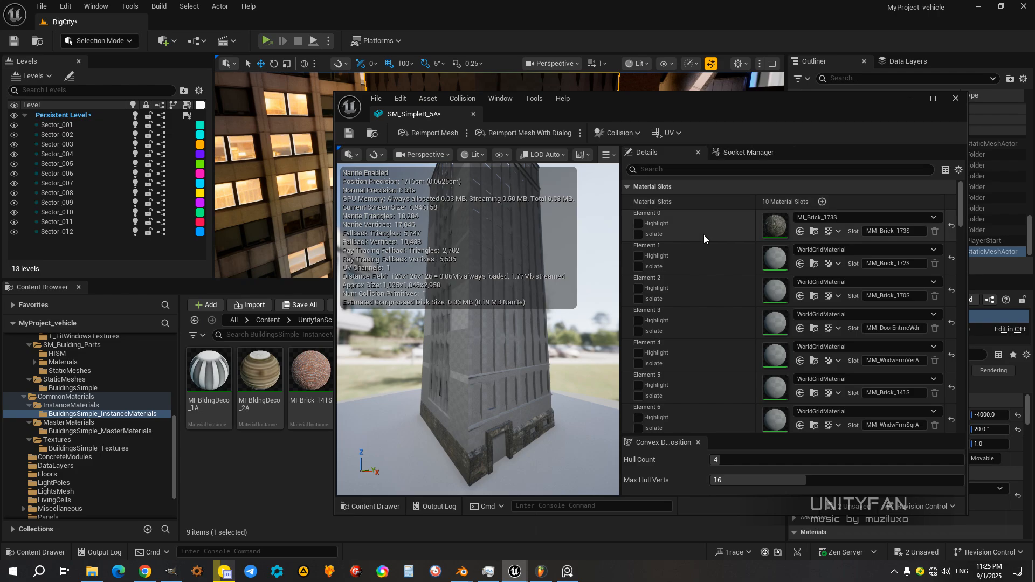
pyautogui.click(738, 154)
pyautogui.click(650, 157)
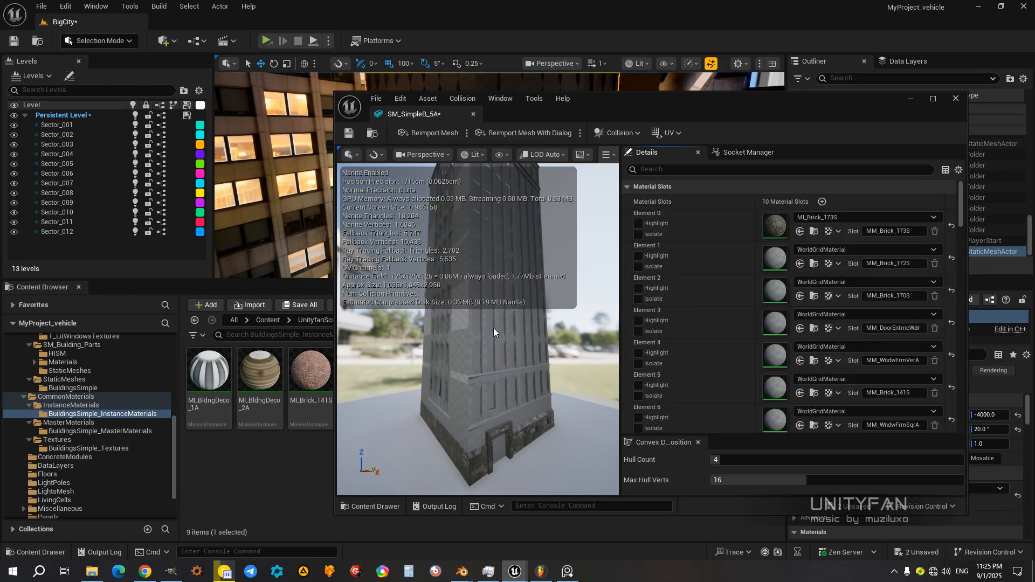
pyautogui.scroll(-5, 726, 360)
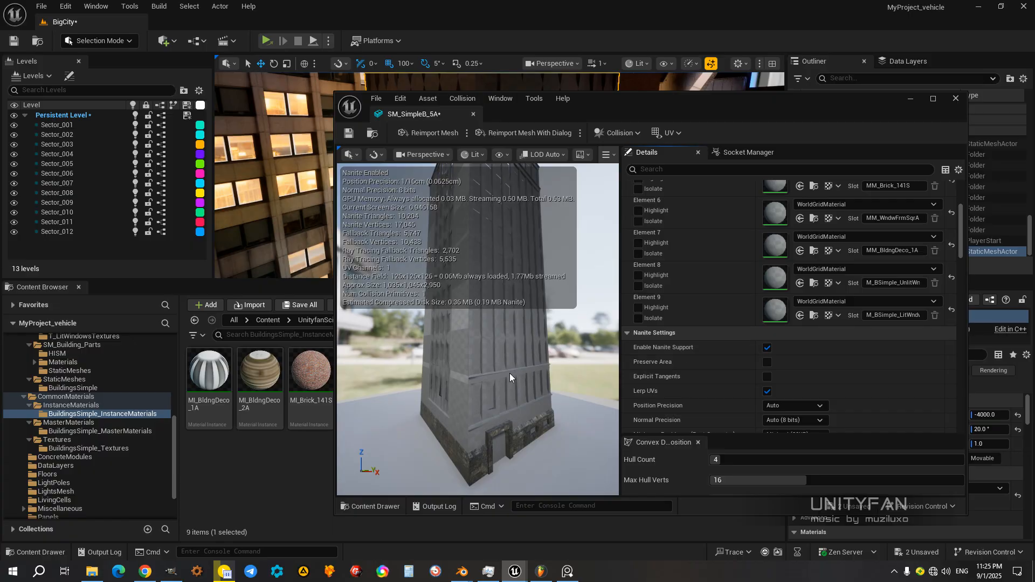
pyautogui.scroll(-2, 513, 373)
pyautogui.moveTo(513, 373); pyautogui.dragTo(453, 345, button='right')
pyautogui.click(768, 349)
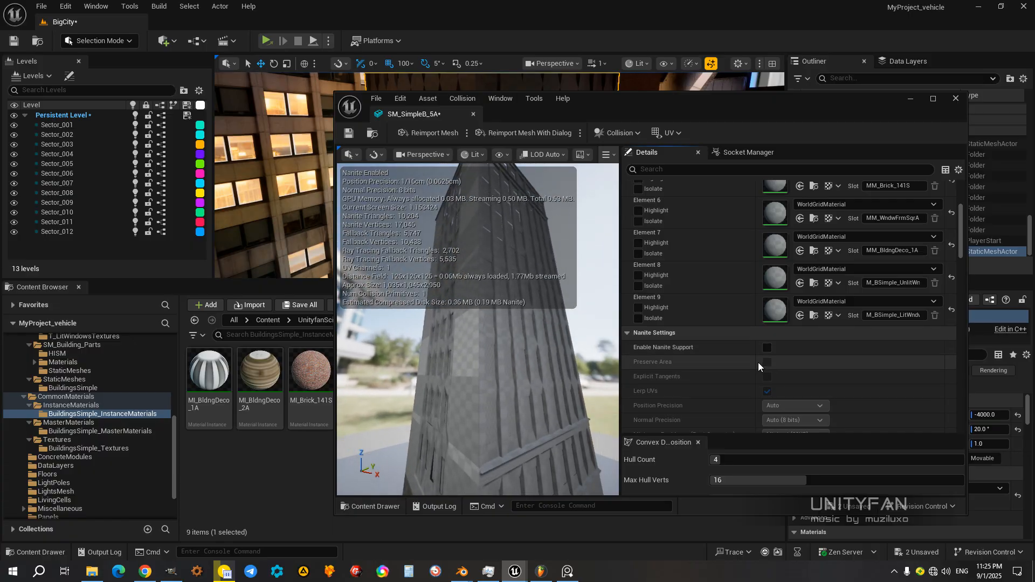
pyautogui.scroll(-10, 722, 377)
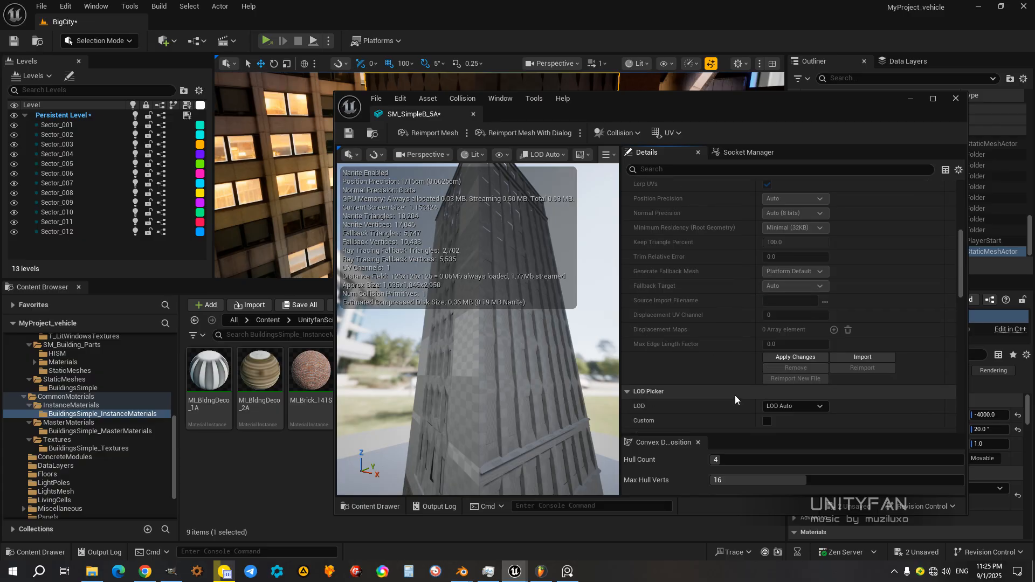
pyautogui.click(798, 306)
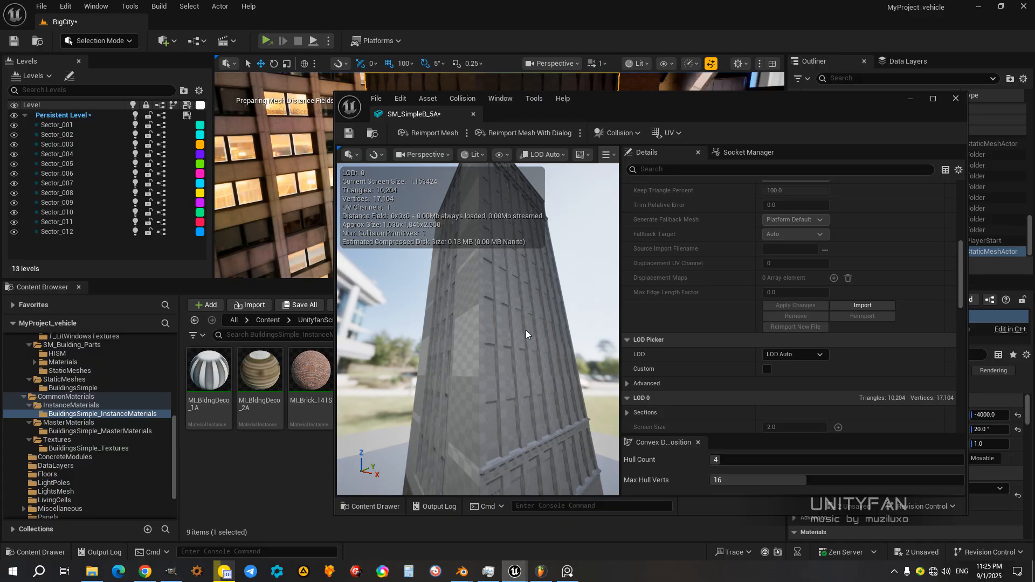
# Step: Set the mesh's LOD Group to LevelArchitecture and confirm the change
pyautogui.moveTo(527, 335); pyautogui.dragTo(618, 318)
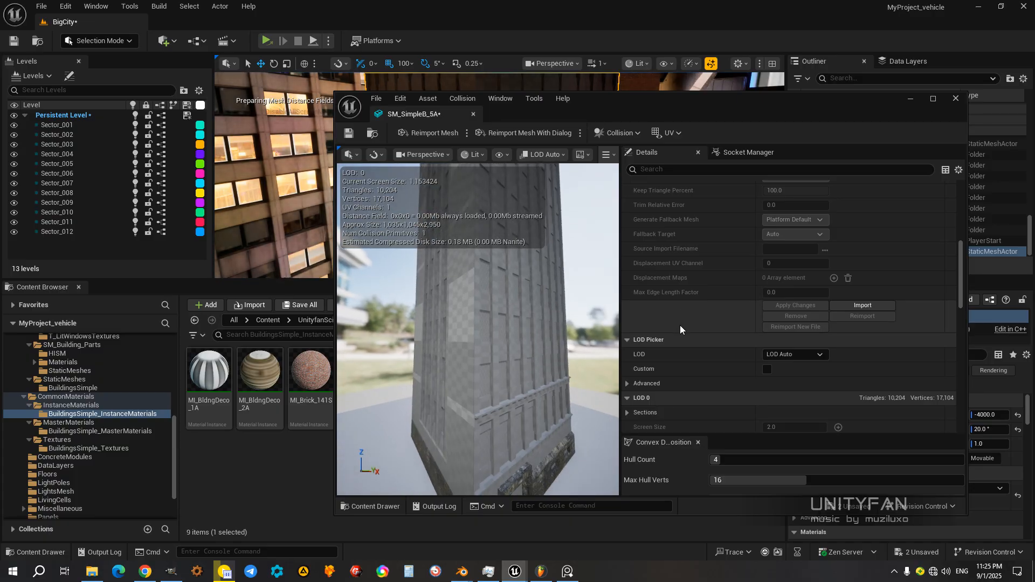
pyautogui.scroll(-4, 680, 325)
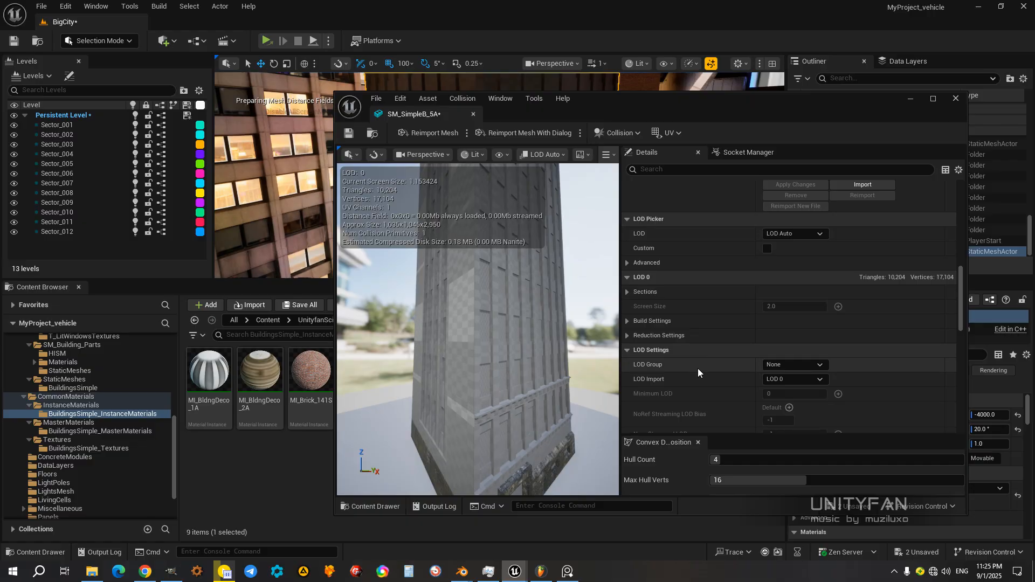
pyautogui.click(795, 367)
pyautogui.click(798, 417)
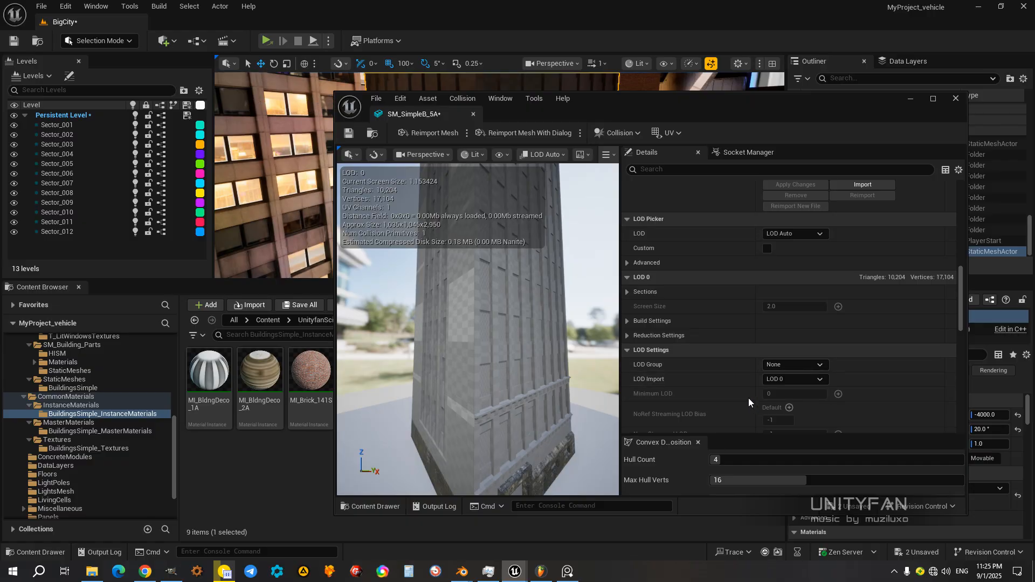
pyautogui.click(604, 311)
pyautogui.hotkey('alt', 'z')
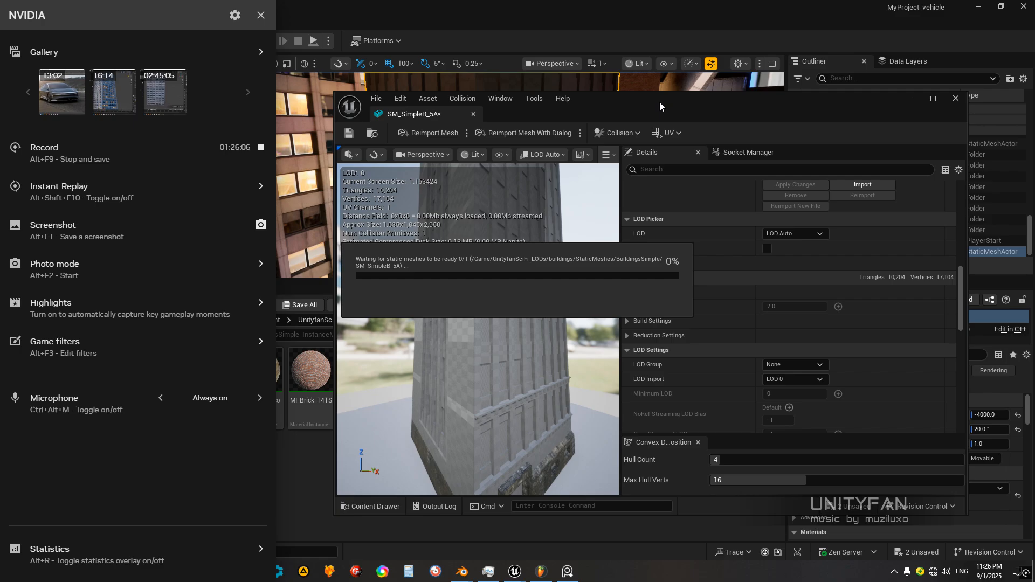
pyautogui.click(618, 22)
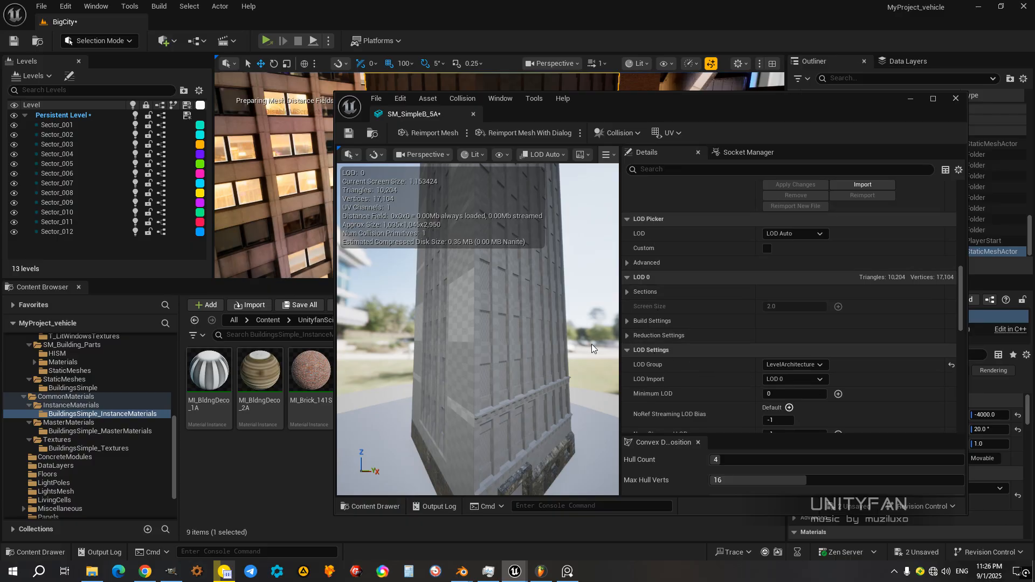
# Step: Return to the material slots and briefly highlight Element 1 to recheck which facade surfaces it covers
pyautogui.moveTo(595, 102); pyautogui.dragTo(642, 91)
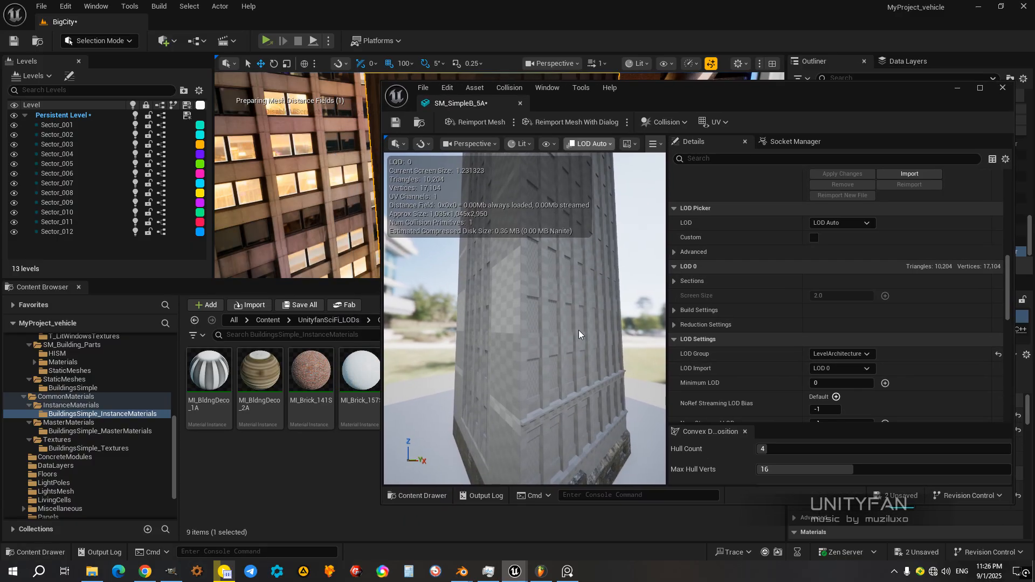
pyautogui.scroll(-1, 578, 329)
pyautogui.moveTo(578, 330)
pyautogui.mouseDown()
pyautogui.moveTo(583, 361)
pyautogui.moveTo(588, 339)
pyautogui.mouseUp()
pyautogui.scroll(3, 784, 249)
pyautogui.scroll(8, 784, 249)
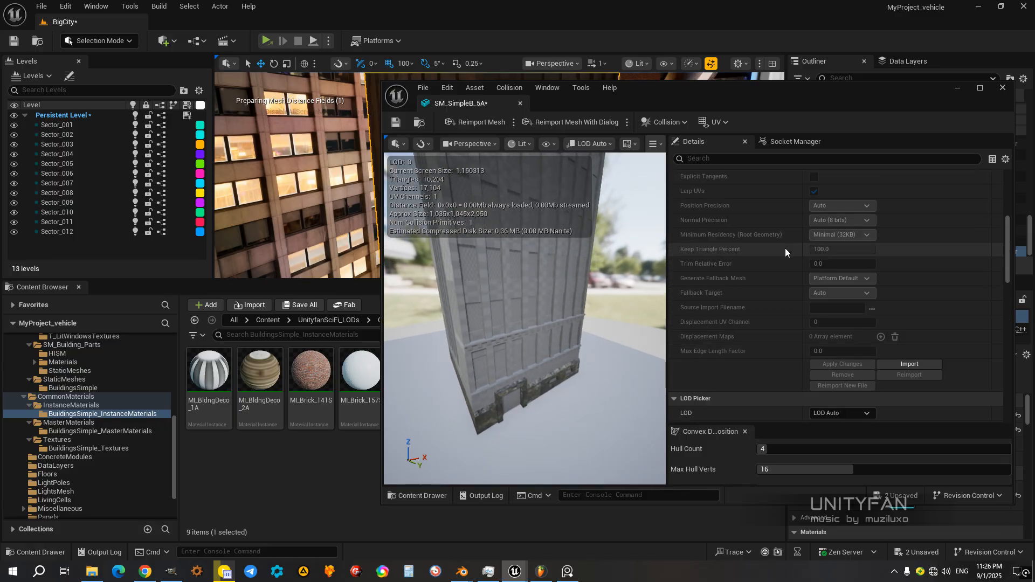
pyautogui.moveTo(582, 313); pyautogui.dragTo(563, 324)
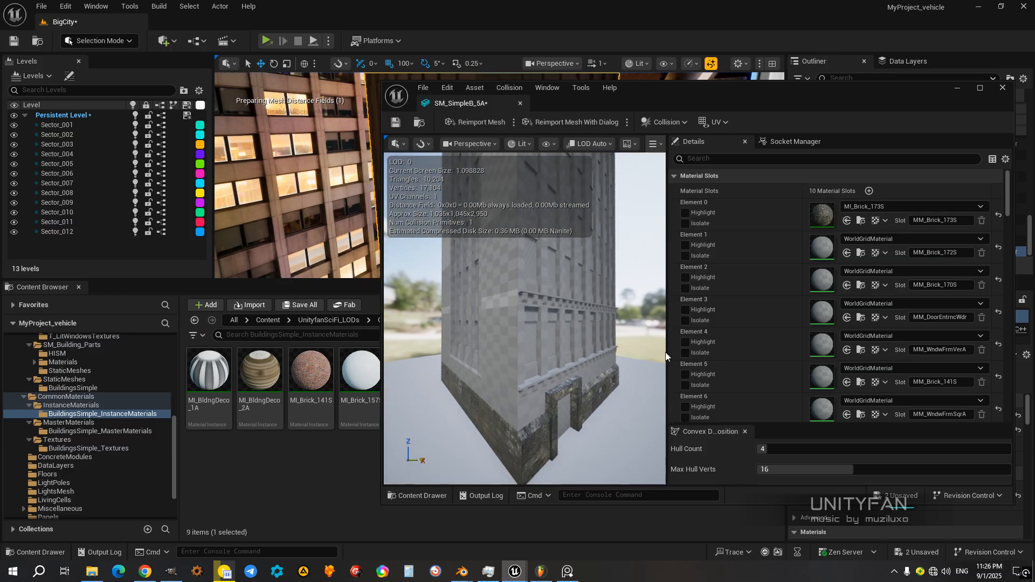
pyautogui.click(685, 245)
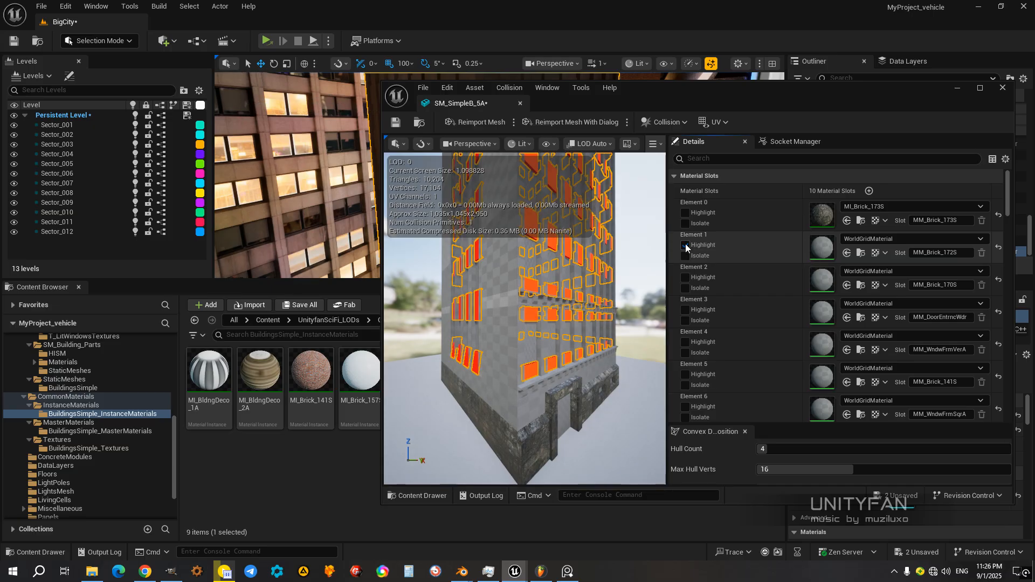
pyautogui.click(685, 245)
# Step: Assign the MI_Brick_172S material instance to Element 1 and inspect the result on the facade
pyautogui.moveTo(665, 92); pyautogui.dragTo(669, 138)
pyautogui.click(468, 377)
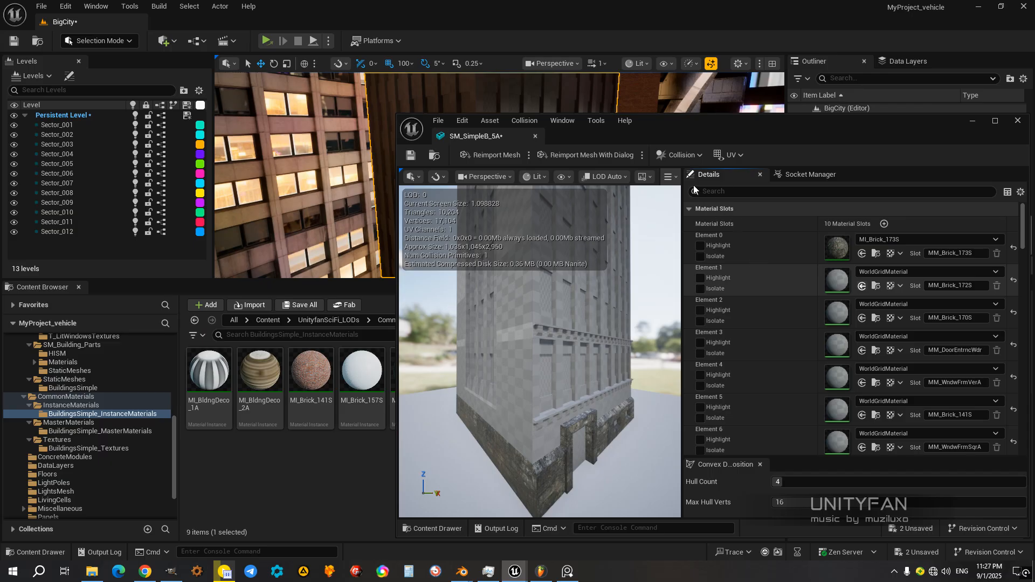
pyautogui.moveTo(720, 121); pyautogui.dragTo(662, 106)
pyautogui.moveTo(585, 305); pyautogui.dragTo(601, 303)
pyautogui.moveTo(602, 303); pyautogui.dragTo(520, 307, button='right')
# Step: Highlight the Element 2 material slot to identify its surfaces from several angles, and clear the highlight
pyautogui.moveTo(655, 120); pyautogui.dragTo(706, 90)
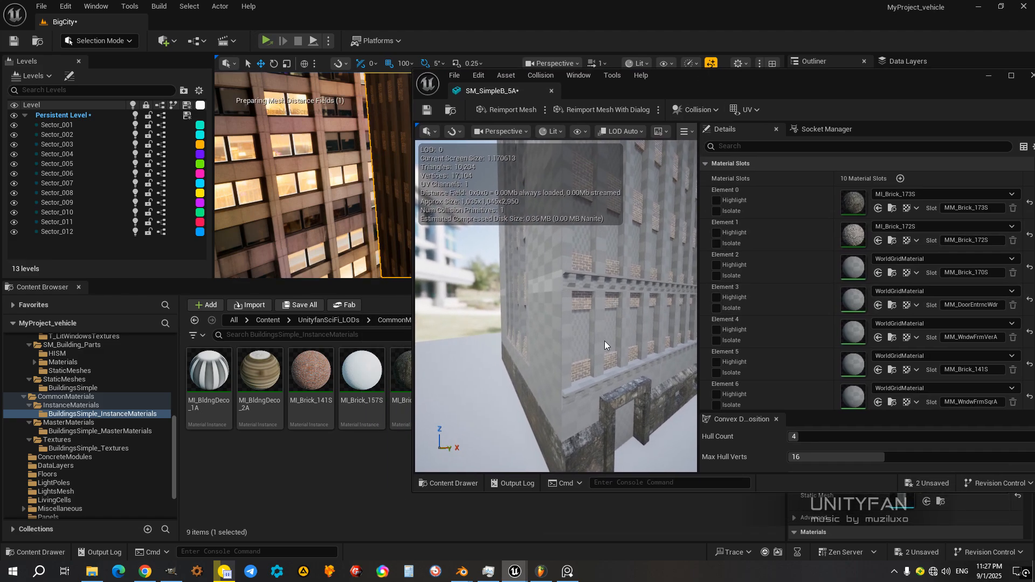
pyautogui.click(717, 265)
pyautogui.click(717, 266)
pyautogui.click(717, 266)
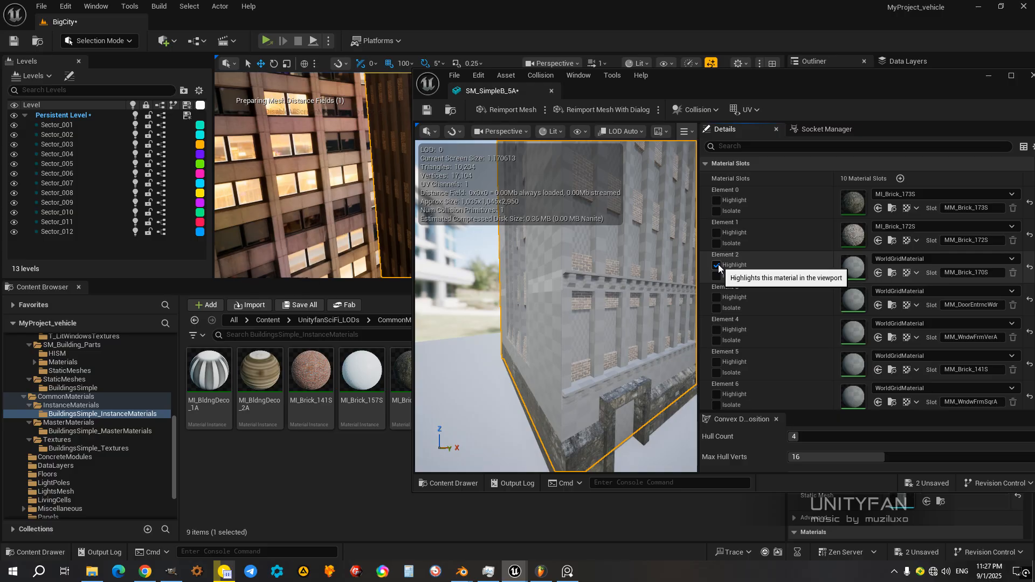
pyautogui.moveTo(591, 286); pyautogui.dragTo(627, 259, button='right')
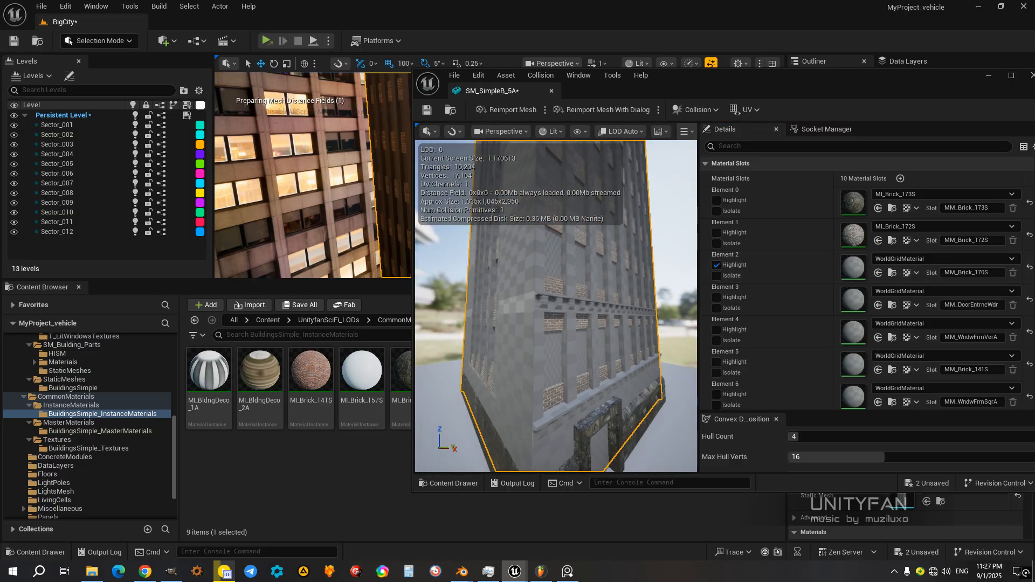
pyautogui.click(716, 264)
# Step: Assign the MI_Brick_170S material instance to Element 2 of the building mesh
pyautogui.moveTo(685, 76); pyautogui.dragTo(787, 82)
pyautogui.click(413, 372)
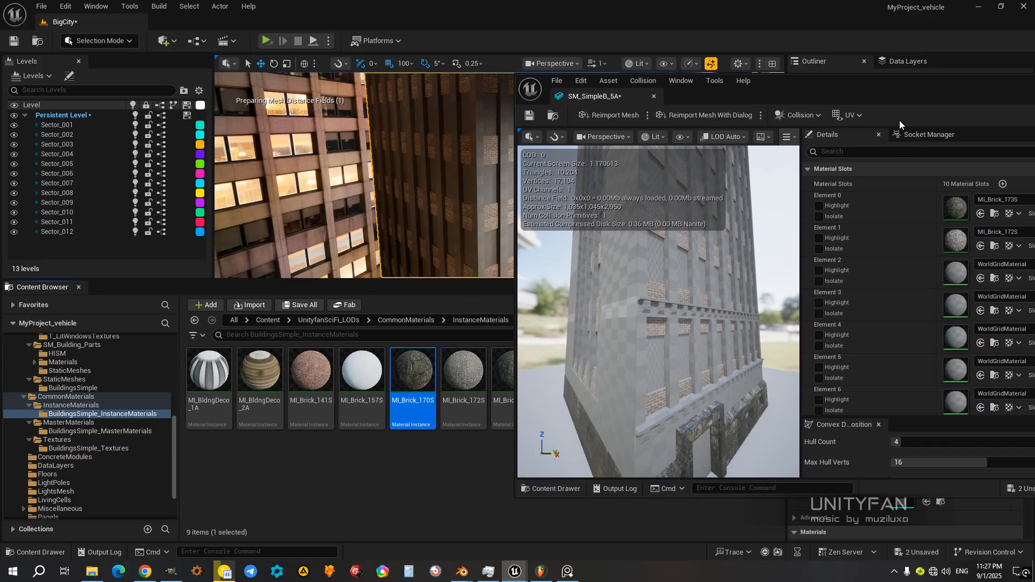
pyautogui.moveTo(873, 84); pyautogui.dragTo(703, 95)
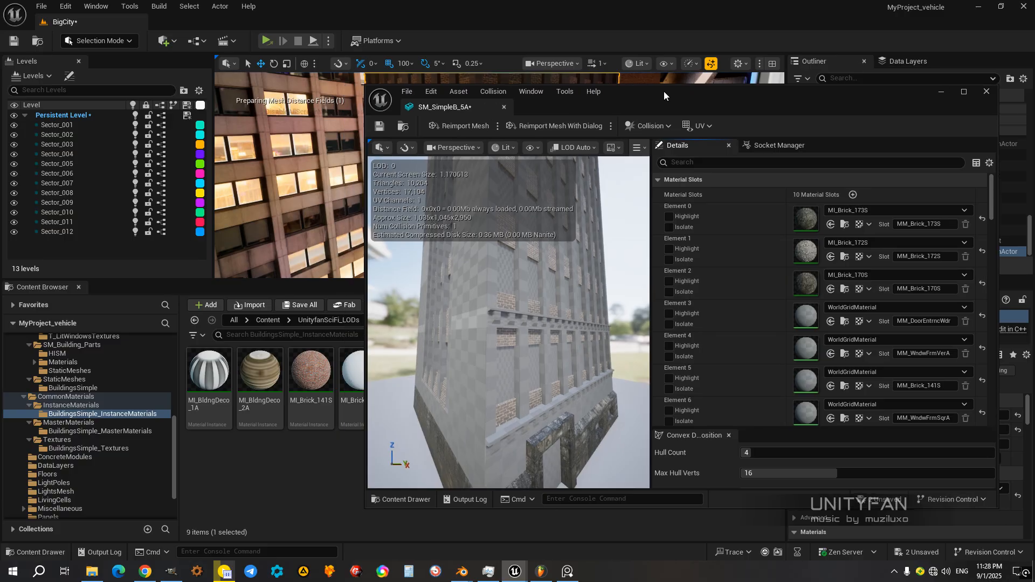
pyautogui.moveTo(540, 324); pyautogui.dragTo(523, 345, button='right')
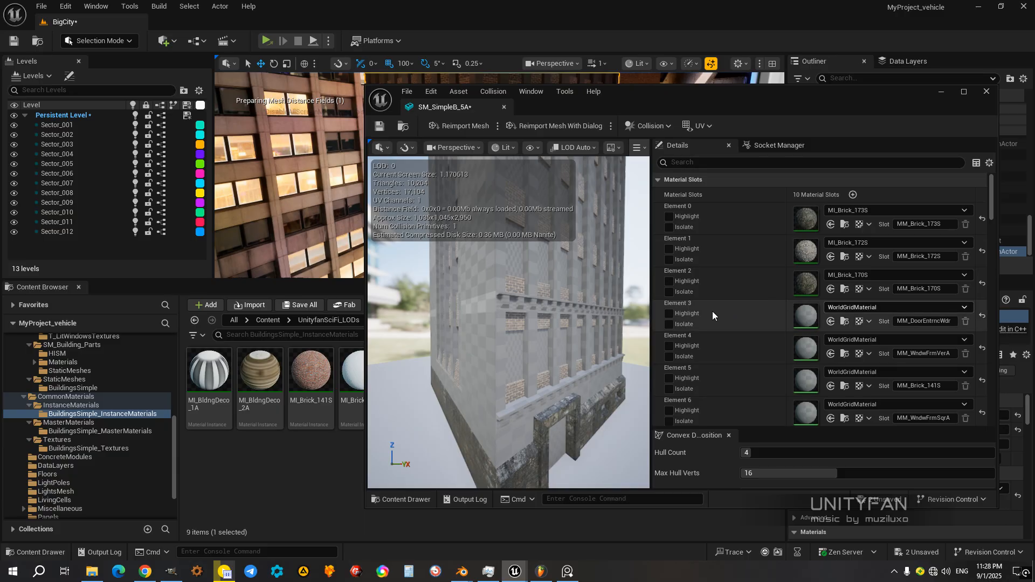
# Step: Briefly highlight the Element 3 material slot and assign the MI_DoorEntrncWdn_B material instance to it
pyautogui.click(669, 317)
pyautogui.click(670, 315)
pyautogui.moveTo(694, 90)
pyautogui.mouseDown()
pyautogui.moveTo(896, 110)
pyautogui.moveTo(698, 106)
pyautogui.mouseUp()
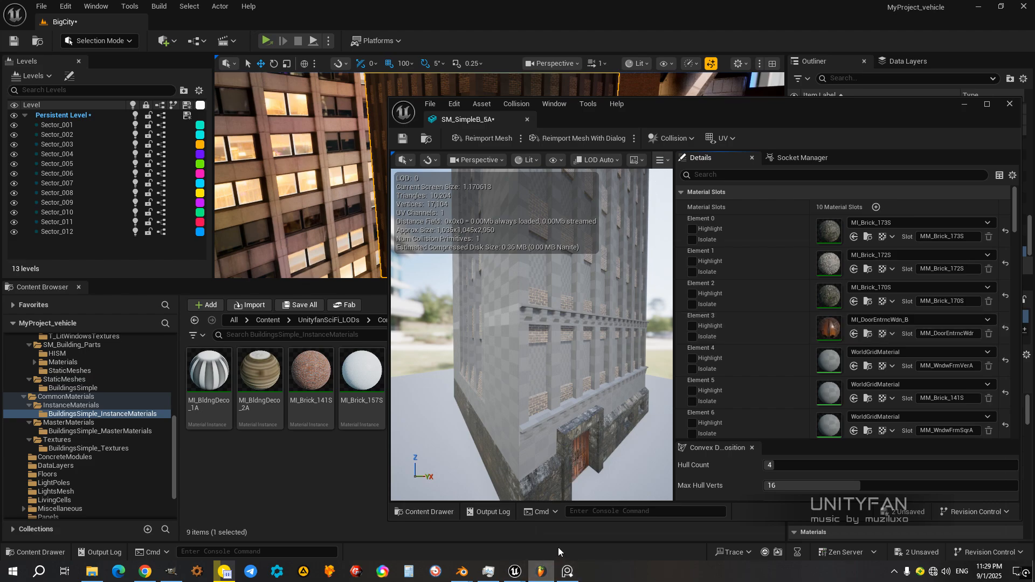
pyautogui.click(554, 562)
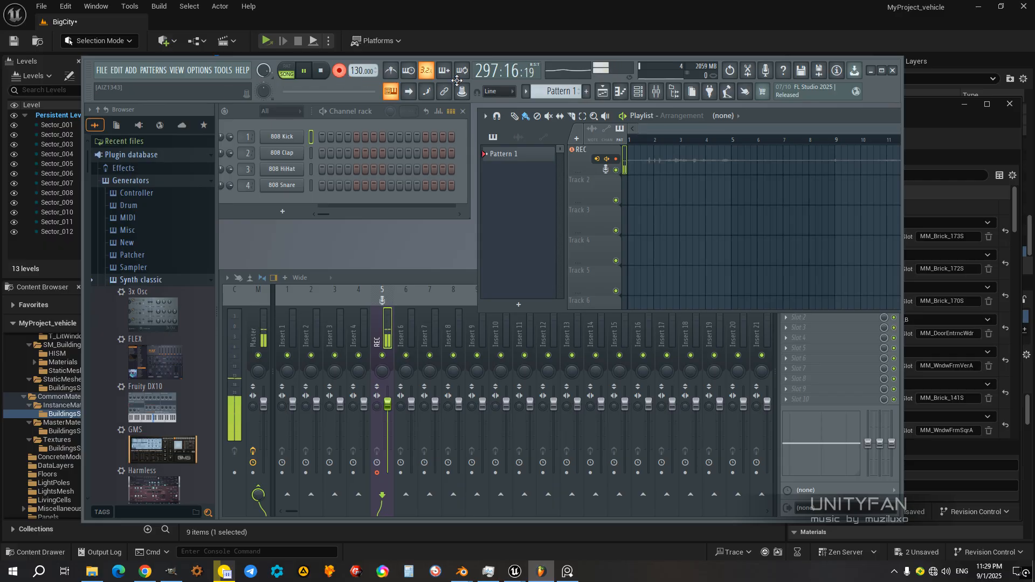
pyautogui.click(876, 74)
pyautogui.moveTo(670, 111); pyautogui.dragTo(607, 98)
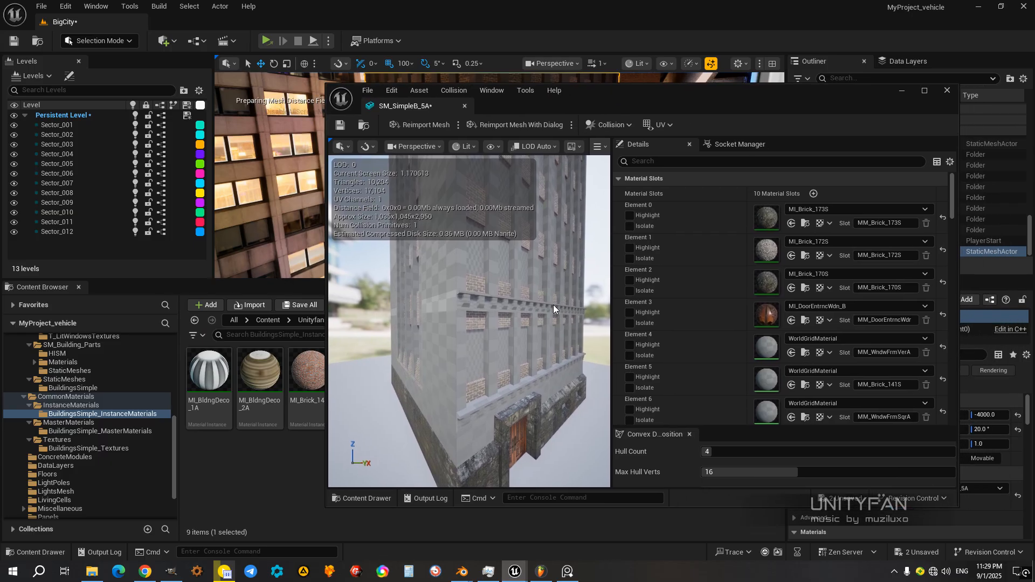
# Step: Briefly highlight Element 4 to identify its window surfaces and assign the MI_WndwFrmVerB material instance to it
pyautogui.moveTo(553, 305)
pyautogui.mouseDown(button='right')
pyautogui.moveTo(566, 348)
pyautogui.moveTo(577, 339)
pyautogui.moveTo(550, 329)
pyautogui.moveTo(551, 305)
pyautogui.mouseUp(button='right')
pyautogui.moveTo(538, 352); pyautogui.dragTo(501, 350, button='right')
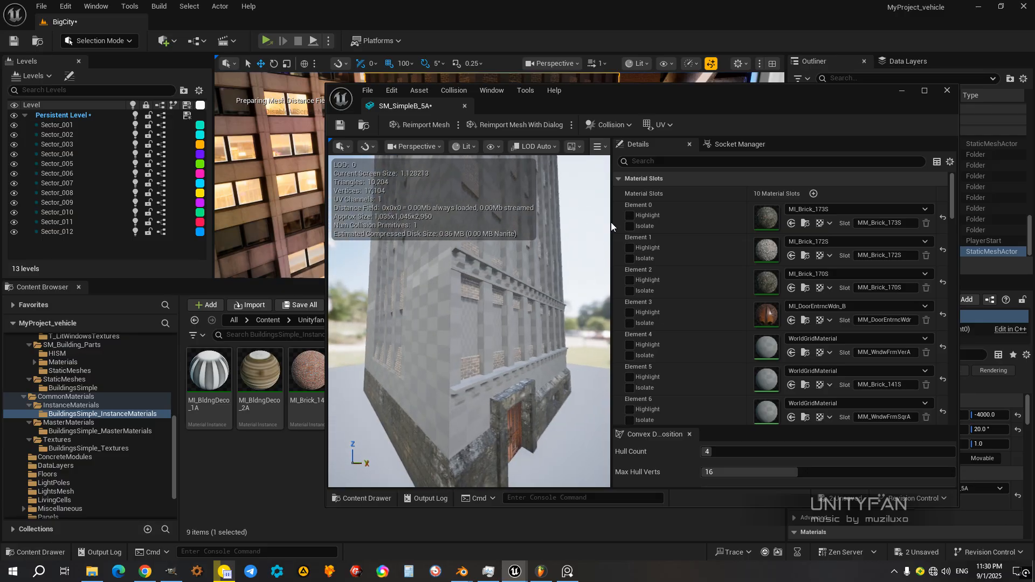
pyautogui.moveTo(615, 92); pyautogui.dragTo(650, 98)
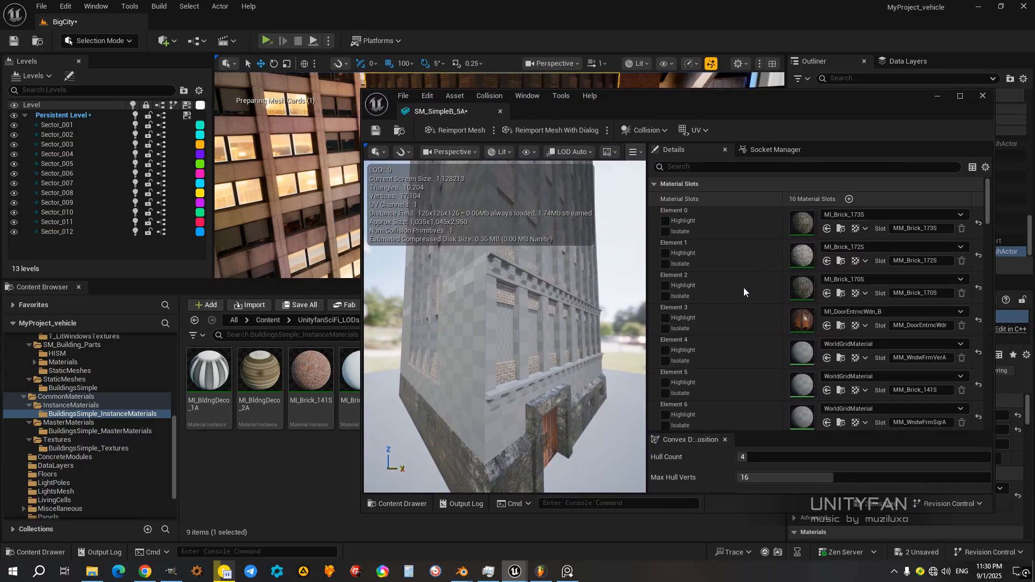
pyautogui.click(668, 351)
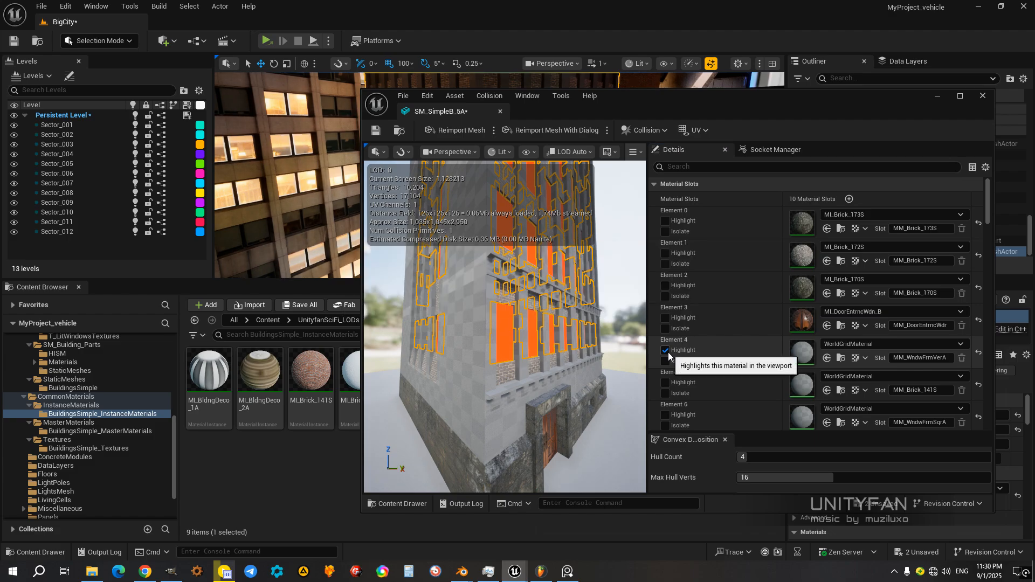
pyautogui.click(668, 351)
pyautogui.moveTo(622, 97); pyautogui.dragTo(597, 101)
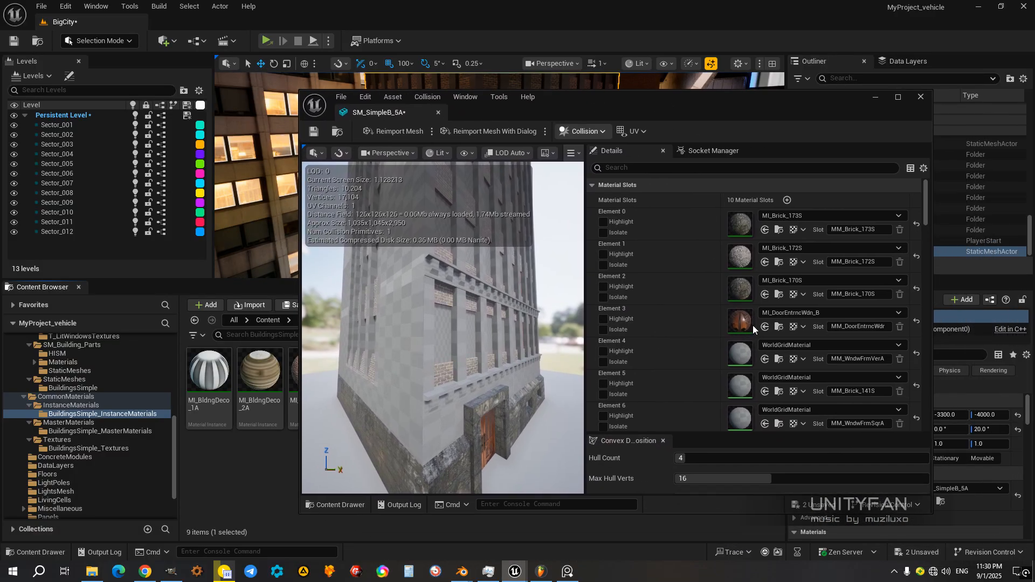
pyautogui.click(765, 360)
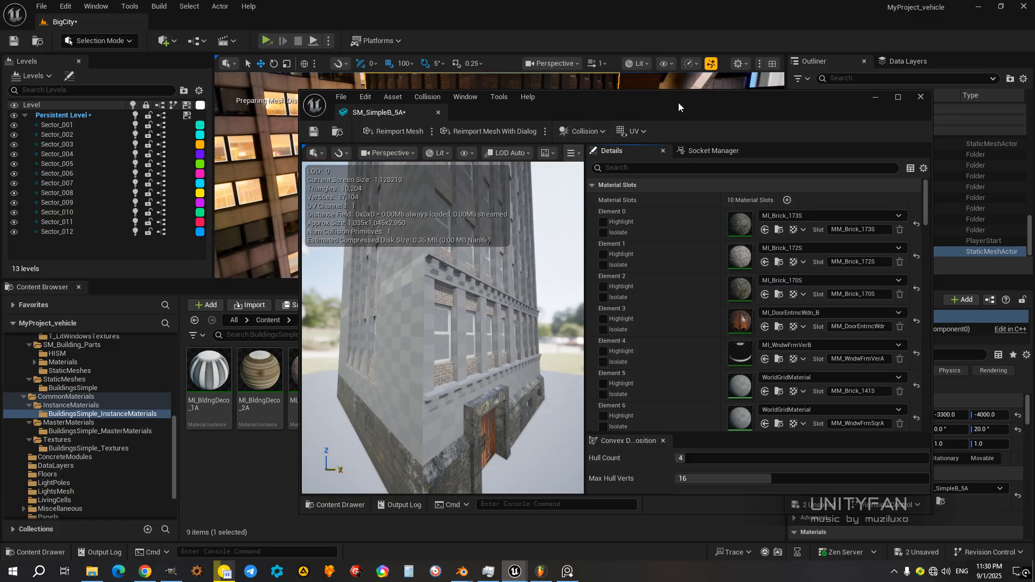
# Step: Inspect the facade with its window frames up close and briefly highlight Element 5 to identify its surfaces
pyautogui.moveTo(678, 103); pyautogui.dragTo(720, 101)
pyautogui.moveTo(570, 312); pyautogui.dragTo(459, 309, button='right')
pyautogui.press('w')
pyautogui.moveTo(604, 269); pyautogui.dragTo(622, 259, button='right')
pyautogui.moveTo(606, 101); pyautogui.dragTo(702, 94)
pyautogui.click(743, 376)
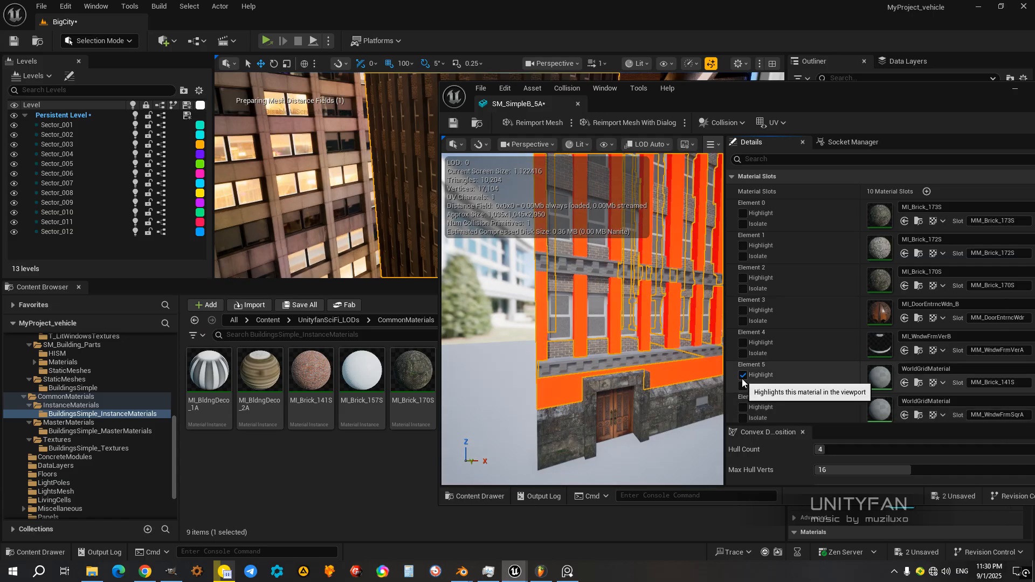
pyautogui.click(742, 377)
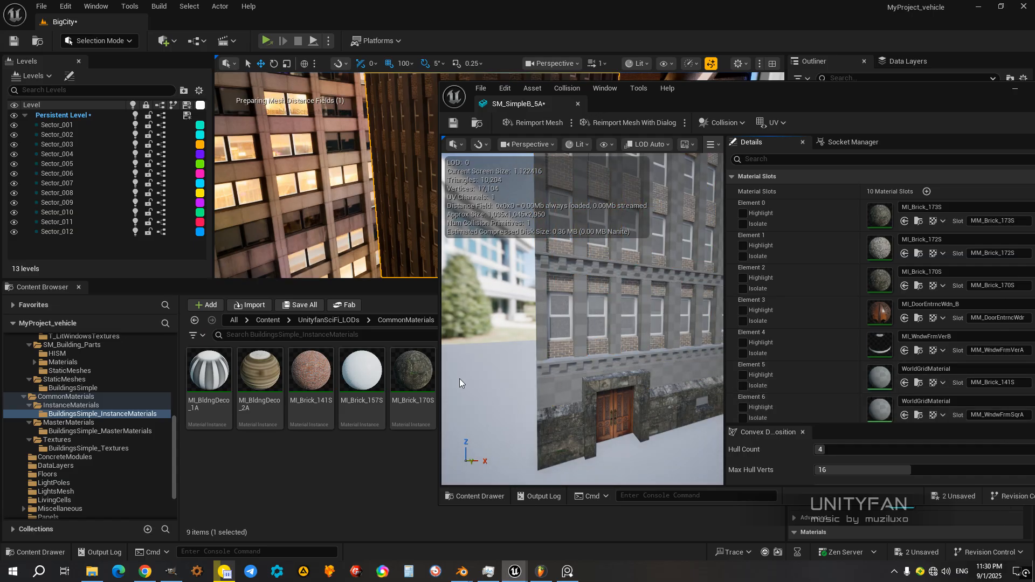
# Step: Assign the MI_Brick_141S material instance to Element 5 and inspect the brick on the building's corner
pyautogui.click(318, 368)
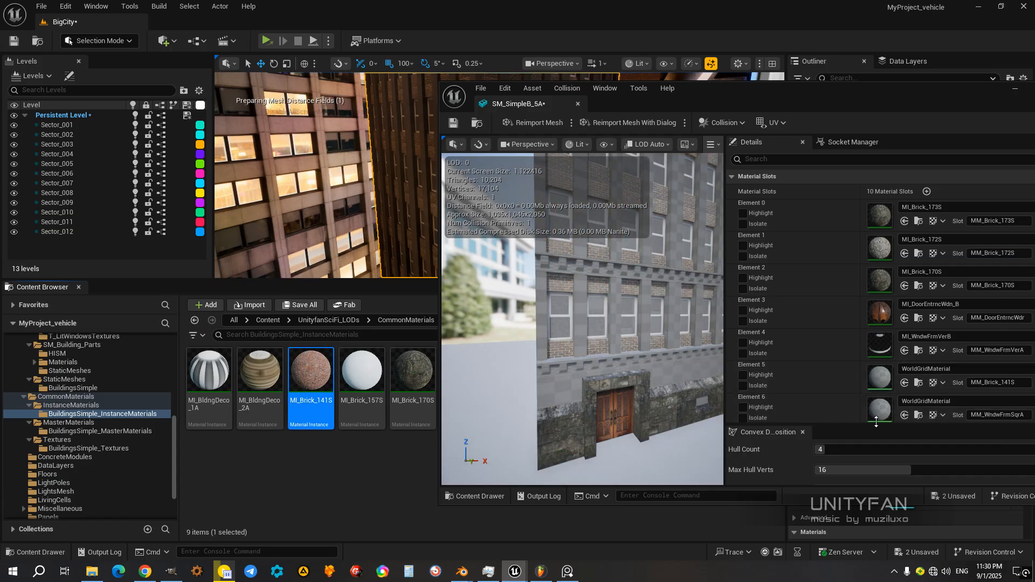
pyautogui.click(905, 383)
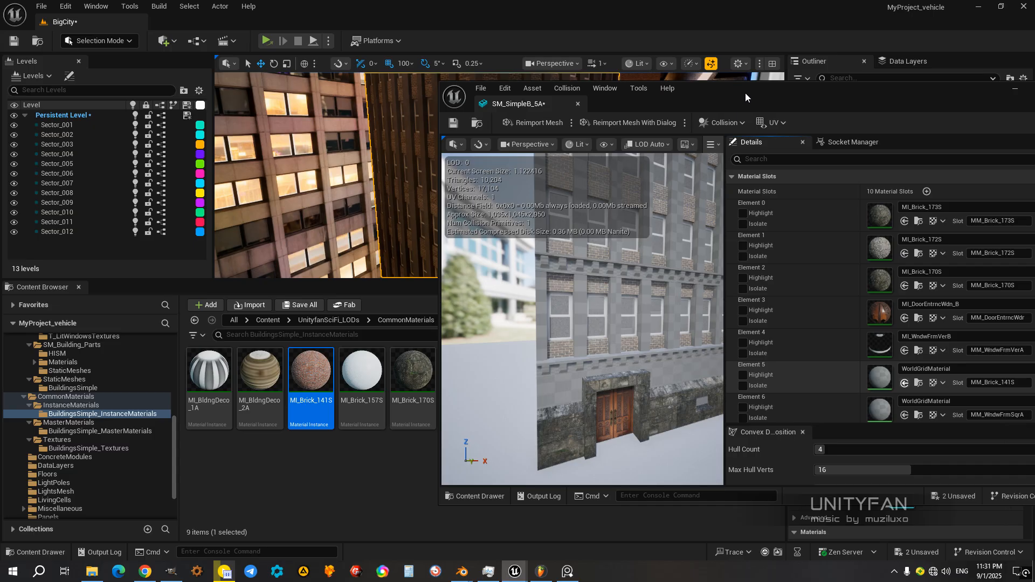
pyautogui.moveTo(746, 93); pyautogui.dragTo(735, 92)
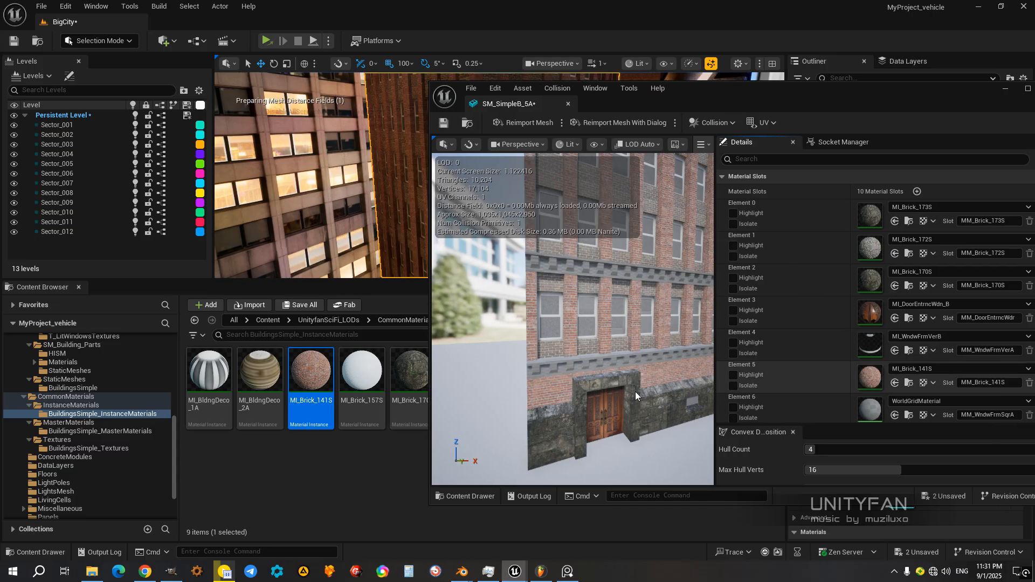
pyautogui.moveTo(587, 390); pyautogui.dragTo(614, 385, button='right')
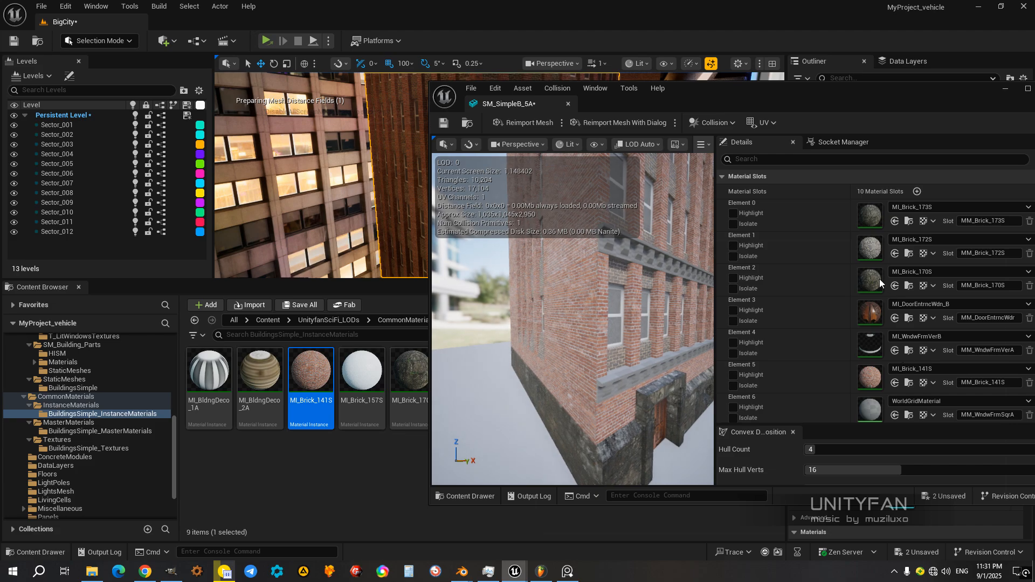
# Step: Highlight the Element 6 material slot and examine its surfaces up close along the building's stone base
pyautogui.moveTo(778, 88); pyautogui.dragTo(721, 76)
pyautogui.scroll(-2, 777, 322)
pyautogui.scroll(-3, 776, 325)
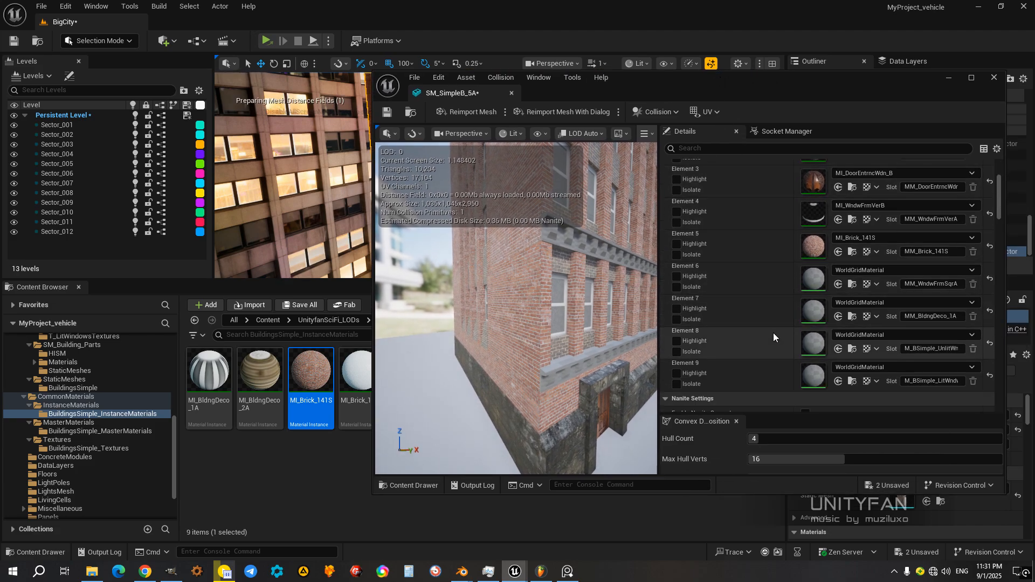
pyautogui.click(677, 277)
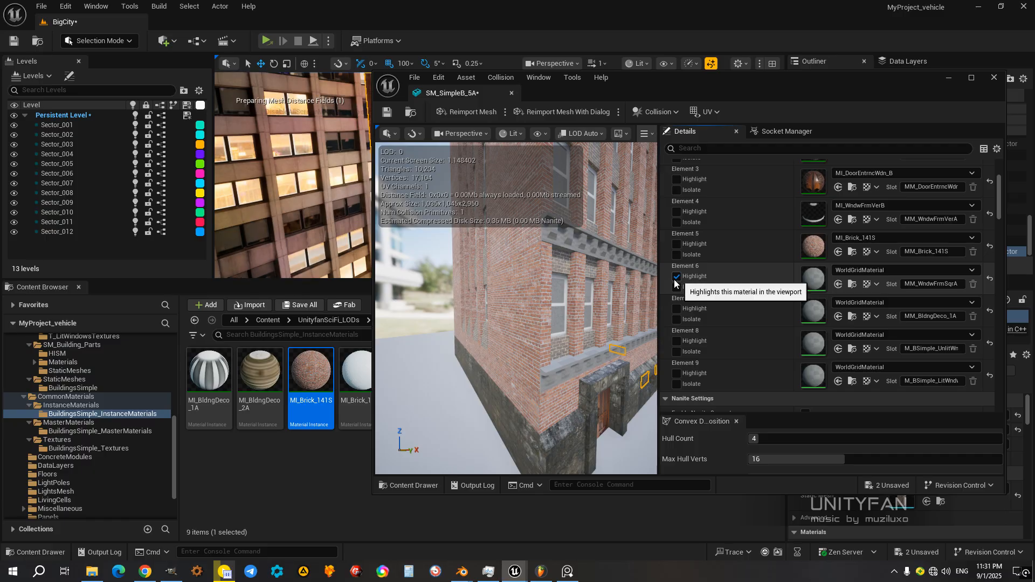
pyautogui.moveTo(569, 304); pyautogui.dragTo(448, 315, button='right')
pyautogui.moveTo(516, 308)
pyautogui.mouseDown(button='right')
pyautogui.moveTo(572, 310)
pyautogui.moveTo(515, 316)
pyautogui.moveTo(564, 328)
pyautogui.moveTo(534, 318)
pyautogui.moveTo(531, 259)
pyautogui.moveTo(526, 294)
pyautogui.moveTo(512, 302)
pyautogui.mouseUp(button='right')
pyautogui.moveTo(588, 401)
pyautogui.mouseDown(button='right')
pyautogui.moveTo(607, 410)
pyautogui.moveTo(609, 442)
pyautogui.moveTo(598, 399)
pyautogui.mouseUp(button='right')
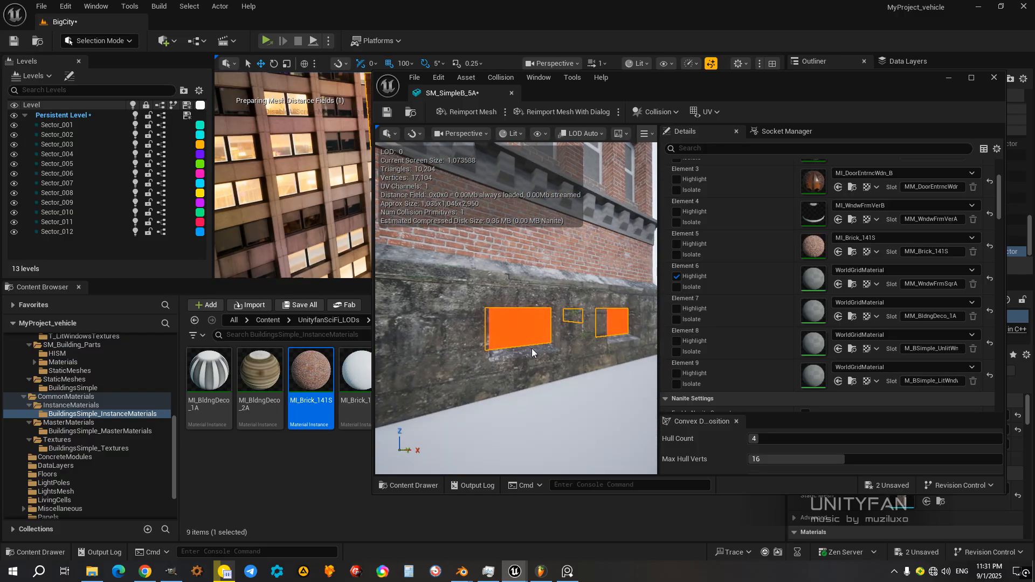
pyautogui.moveTo(800, 89); pyautogui.dragTo(758, 101)
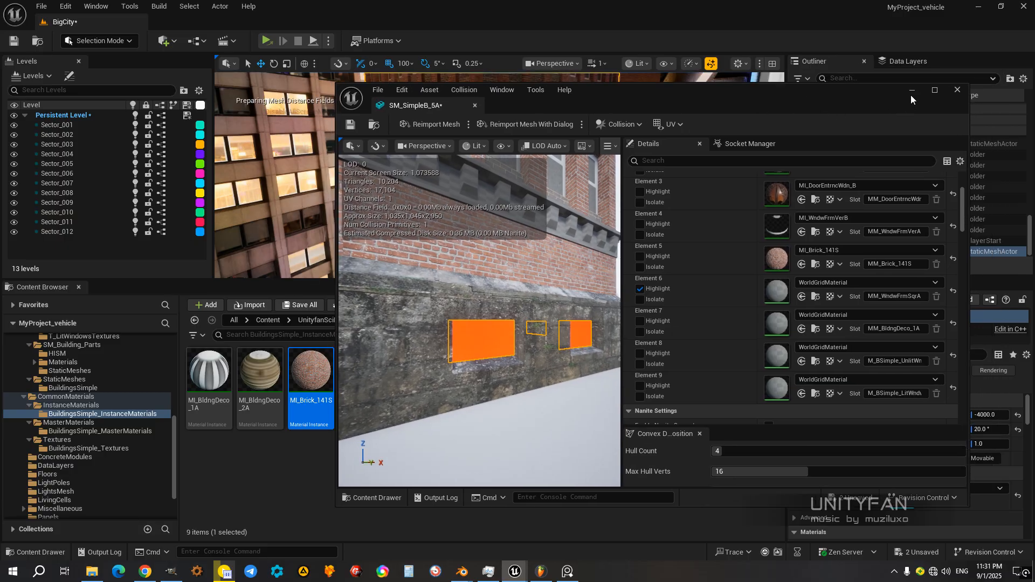
# Step: Minimize the mesh editor and duplicate the MM_WndwFrmVerB material in the BuildingsSimple_MasterMaterials folder
pyautogui.click(910, 93)
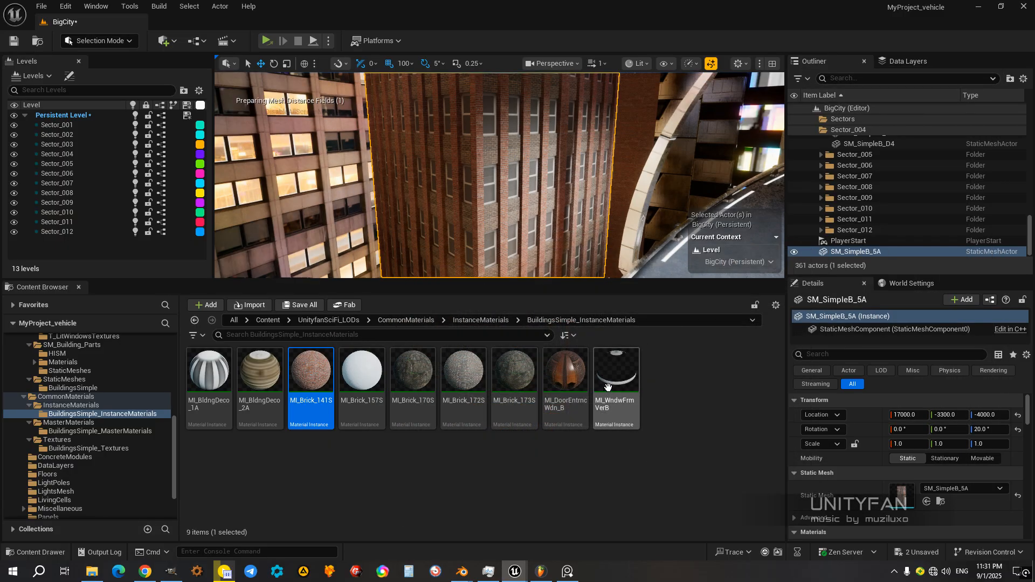
pyautogui.click(82, 431)
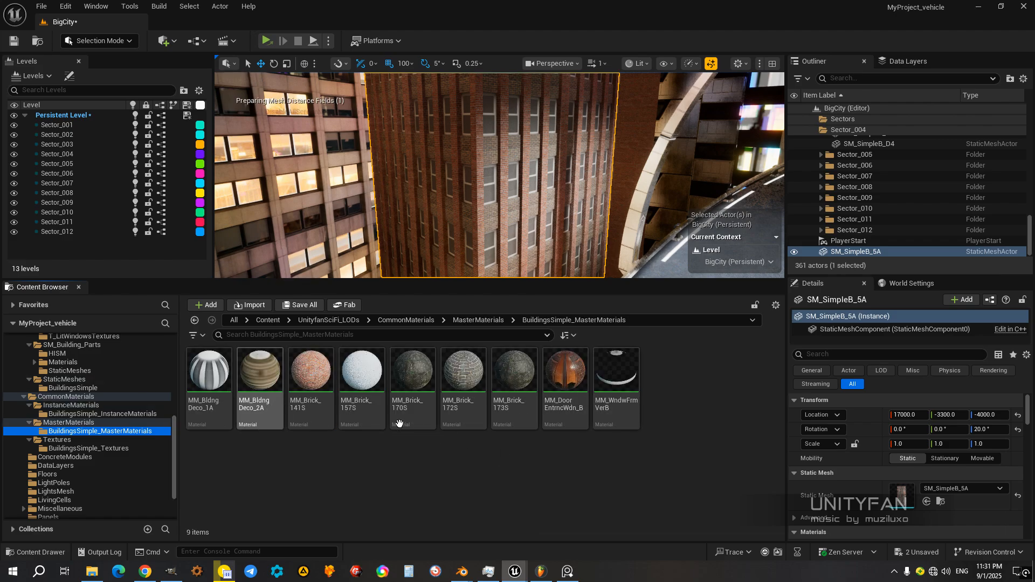
pyautogui.click(690, 393)
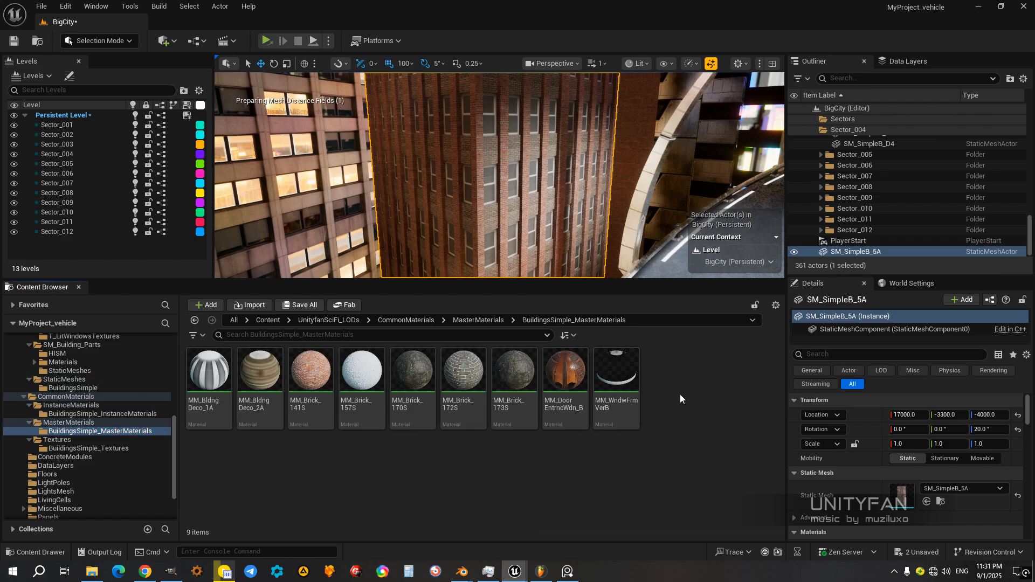
pyautogui.rightClick(677, 394)
pyautogui.click(654, 395)
pyautogui.click(635, 393)
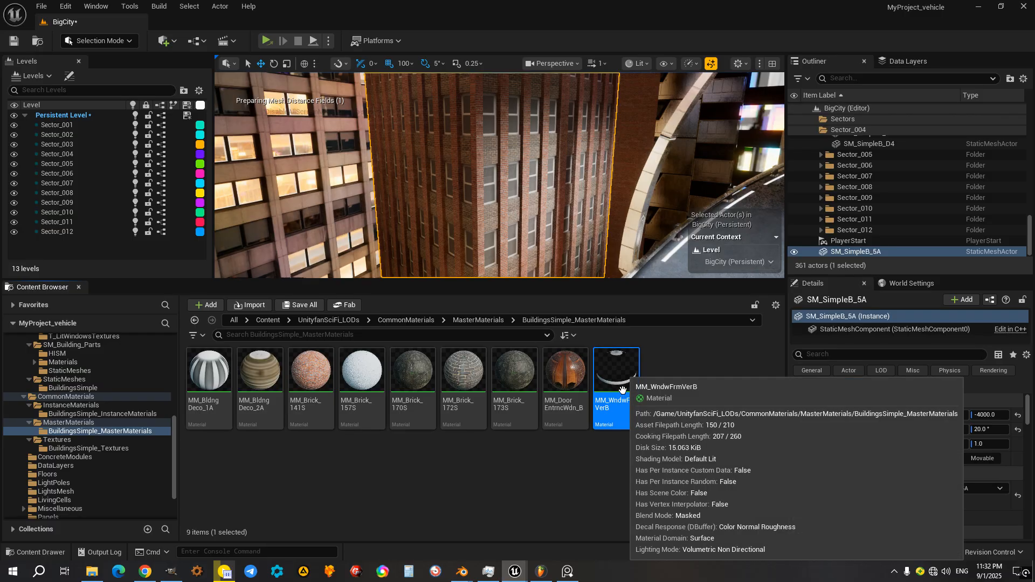
pyautogui.rightClick(622, 382)
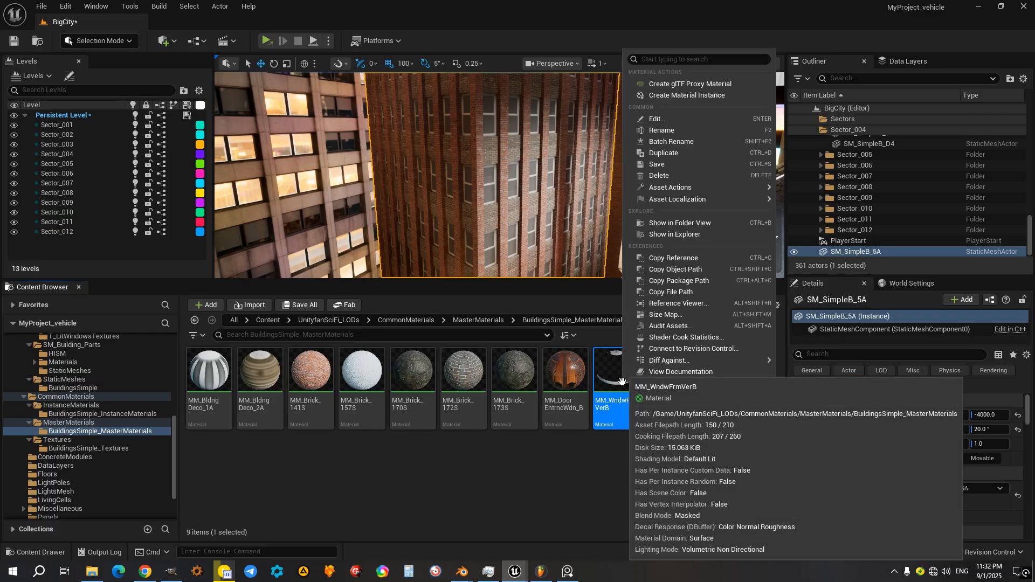
pyautogui.click(664, 150)
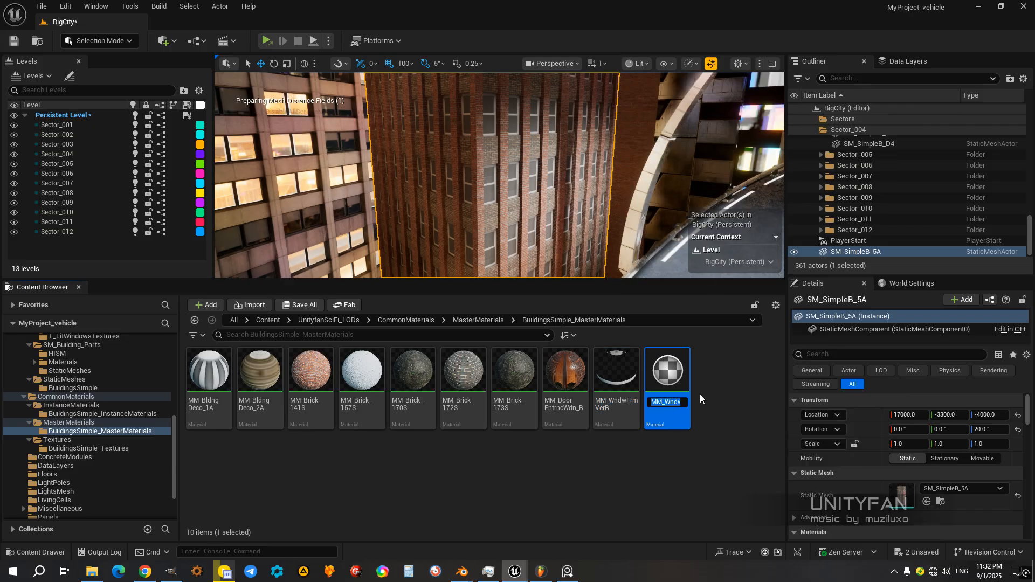
# Step: Name the duplicated window frame material MM_WndwFrmSqrB1
pyautogui.press('End')
pyautogui.press('Left')
pyautogui.press('Left')
pyautogui.press('BackSpace')
pyautogui.press('BackSpace')
pyautogui.press('BackSpace')
pyautogui.write('Sqr')
pyautogui.press('Return')
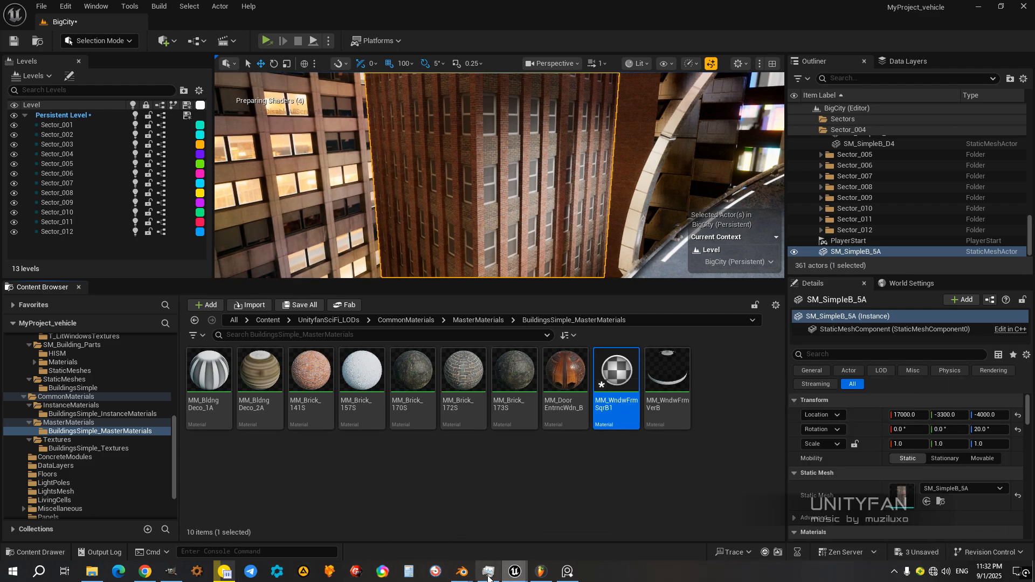
# Step: Switch to Blender and examine the small base windows and the material slot list of SM_SimpleB_5A
pyautogui.moveTo(468, 575)
pyautogui.click(493, 531)
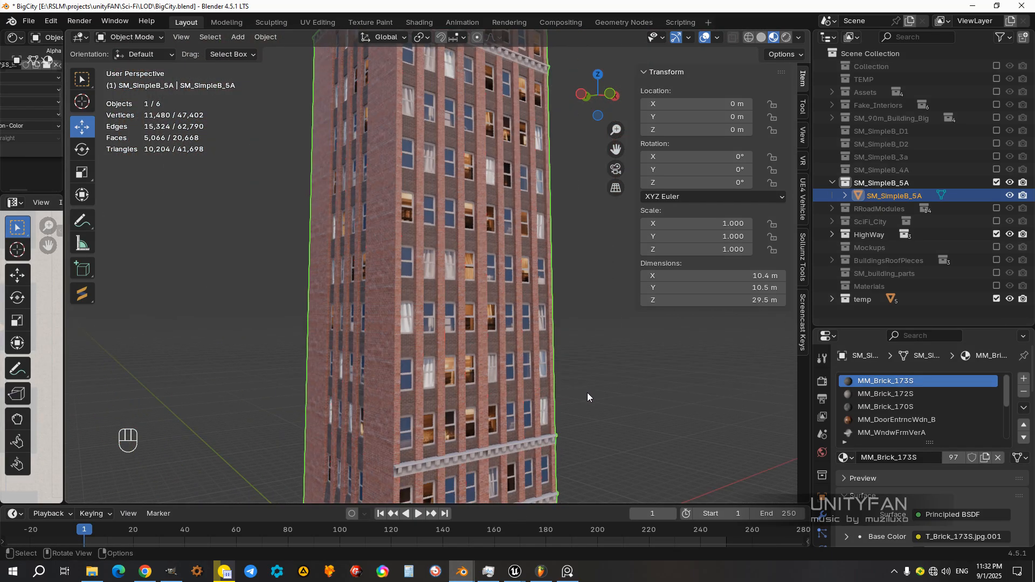
pyautogui.keyDown('shift'); pyautogui.moveTo(588, 393); pyautogui.dragTo(593, 194, button='middle'); pyautogui.keyUp('shift')
pyautogui.scroll(4, 545, 247)
pyautogui.moveTo(562, 305); pyautogui.dragTo(546, 318, button='middle')
pyautogui.scroll(-2, 929, 418)
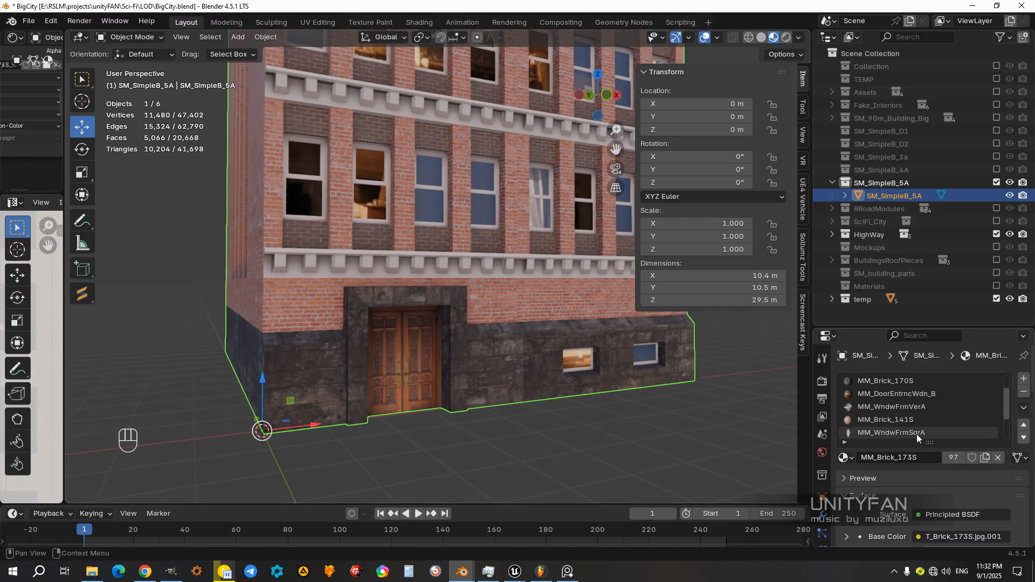
pyautogui.moveTo(597, 383); pyautogui.dragTo(581, 483, button='middle')
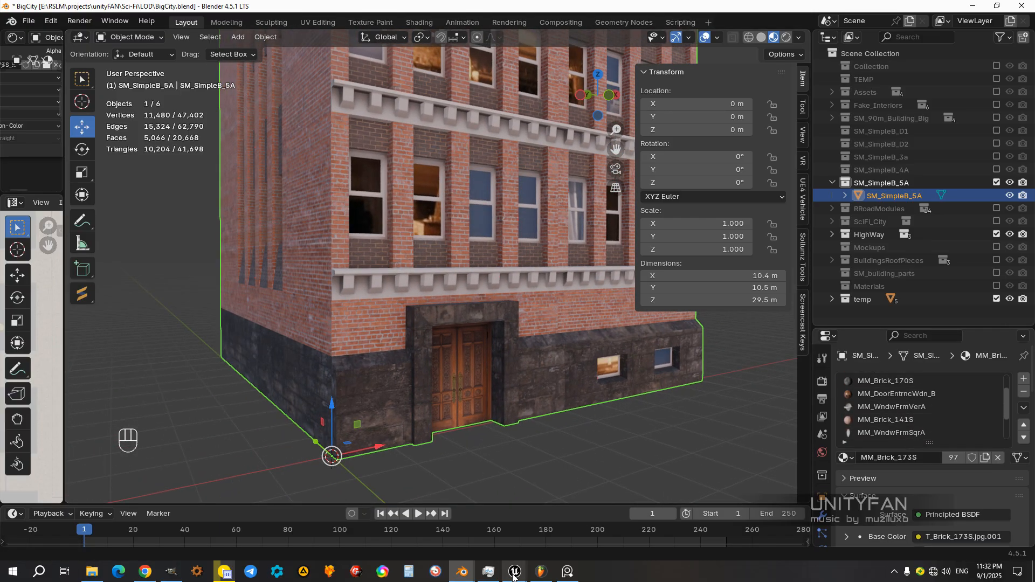
pyautogui.moveTo(511, 579)
# Step: Return to Unreal and rename the duplicated square window frame material as MM_WndwFrmSqrA
pyautogui.click(478, 540)
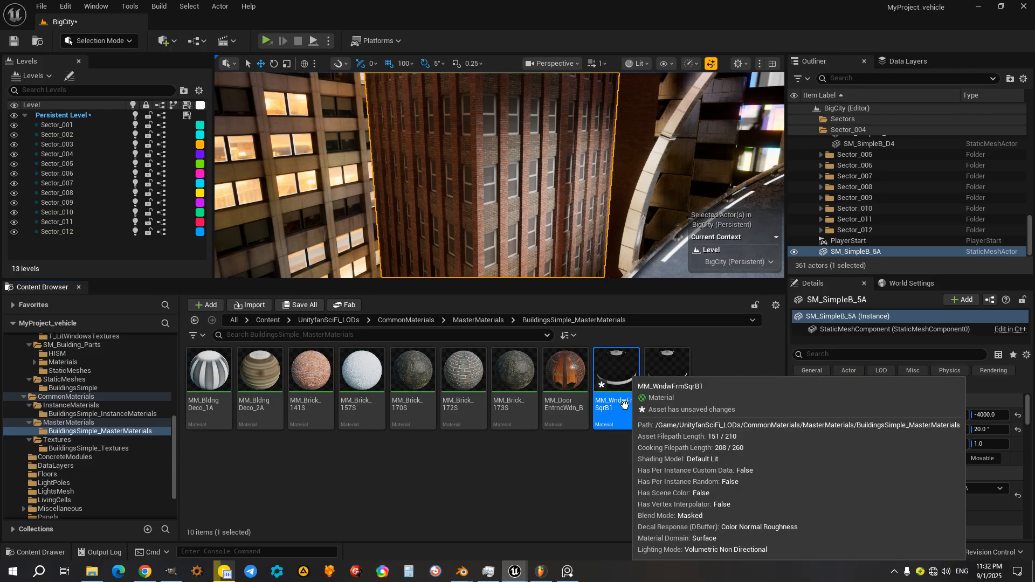
pyautogui.click(622, 404)
pyautogui.click(625, 402)
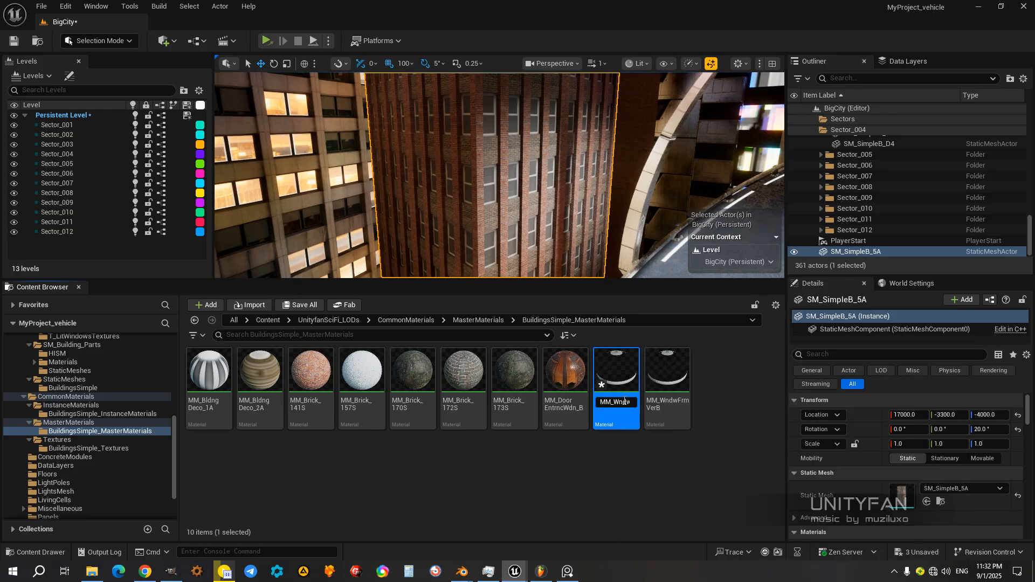
pyautogui.press('End')
pyautogui.press('BackSpace')
pyautogui.write('0')
pyautogui.press('BackSpace')
pyautogui.press('BackSpace')
pyautogui.press('Return')
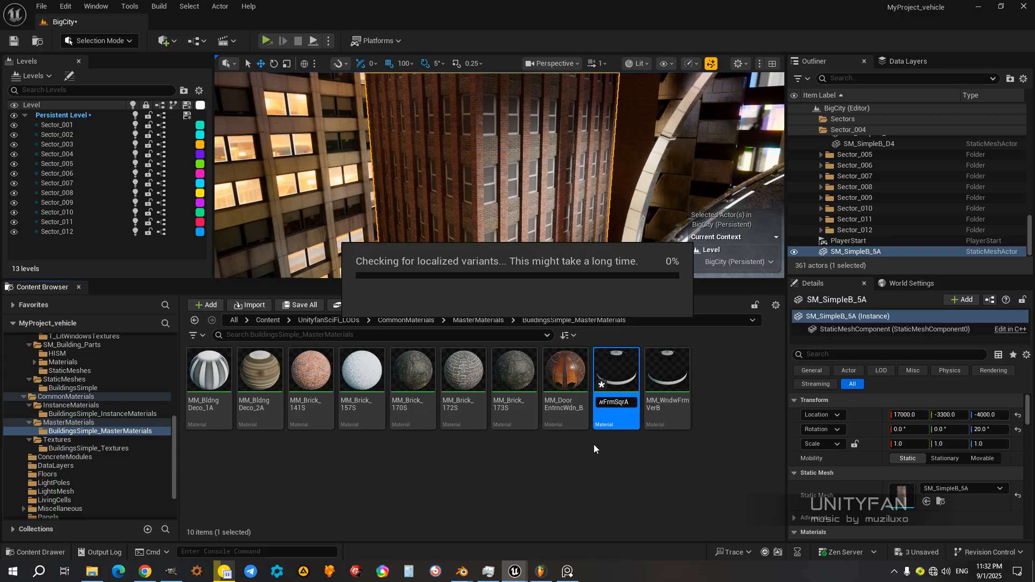
# Step: Switch to File Explorer, look through the window frame textures in the T_BuildingParts folder and select T_WndwFrmSqrE
pyautogui.click(89, 575)
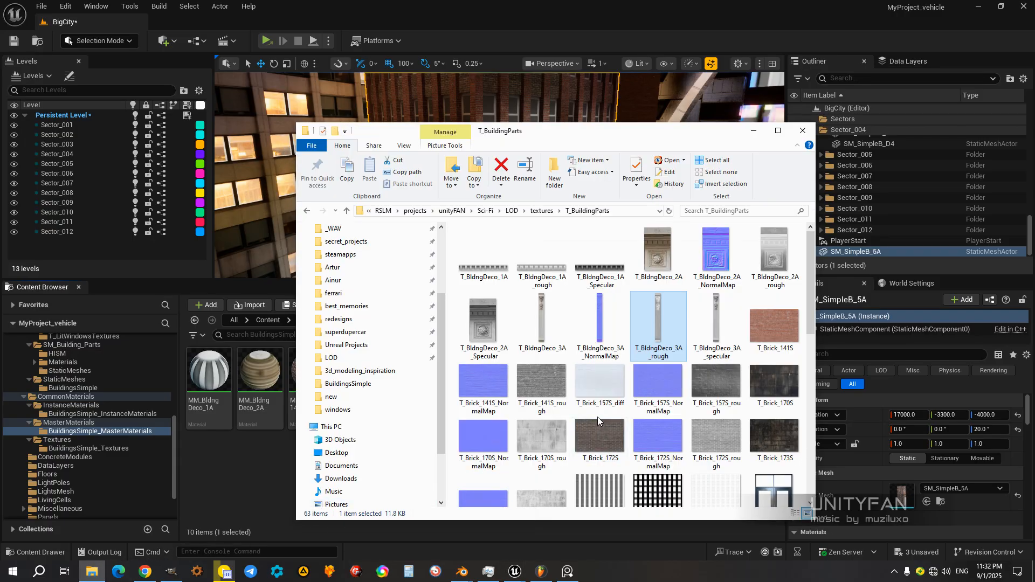
pyautogui.scroll(-5, 600, 422)
pyautogui.moveTo(582, 134); pyautogui.dragTo(718, 130)
pyautogui.scroll(-2, 793, 350)
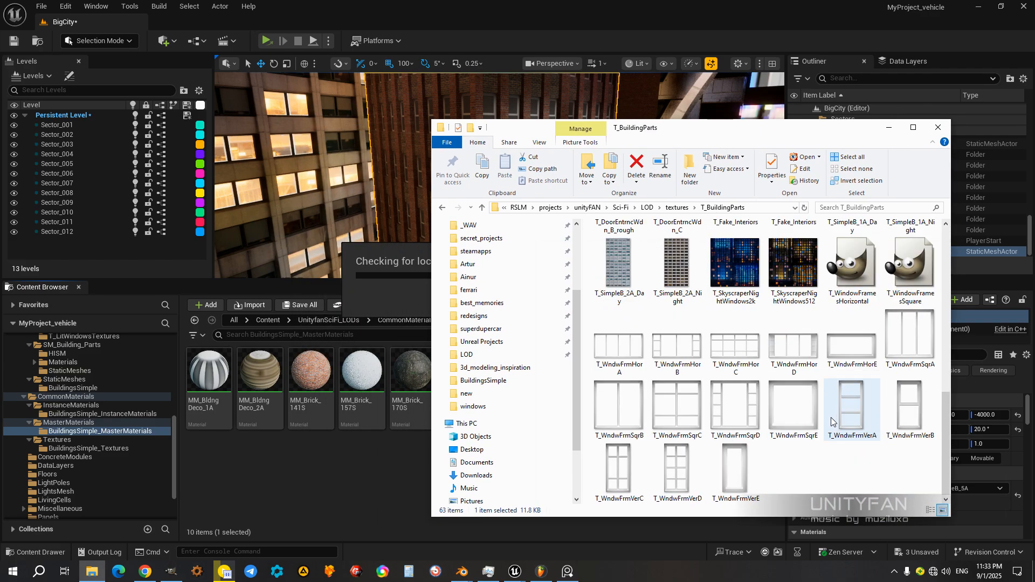
pyautogui.click(791, 411)
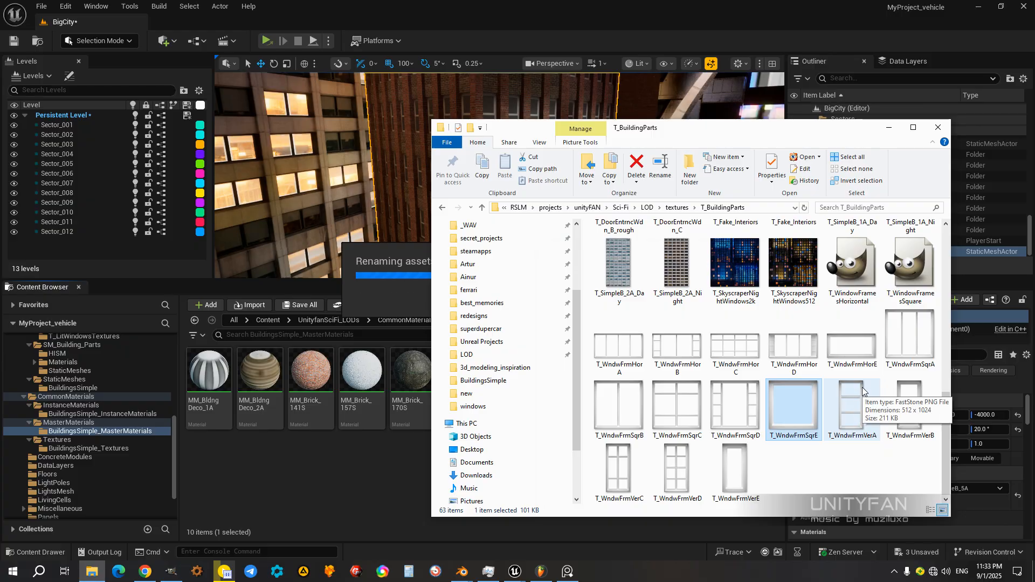
pyautogui.moveTo(796, 135); pyautogui.dragTo(749, 118)
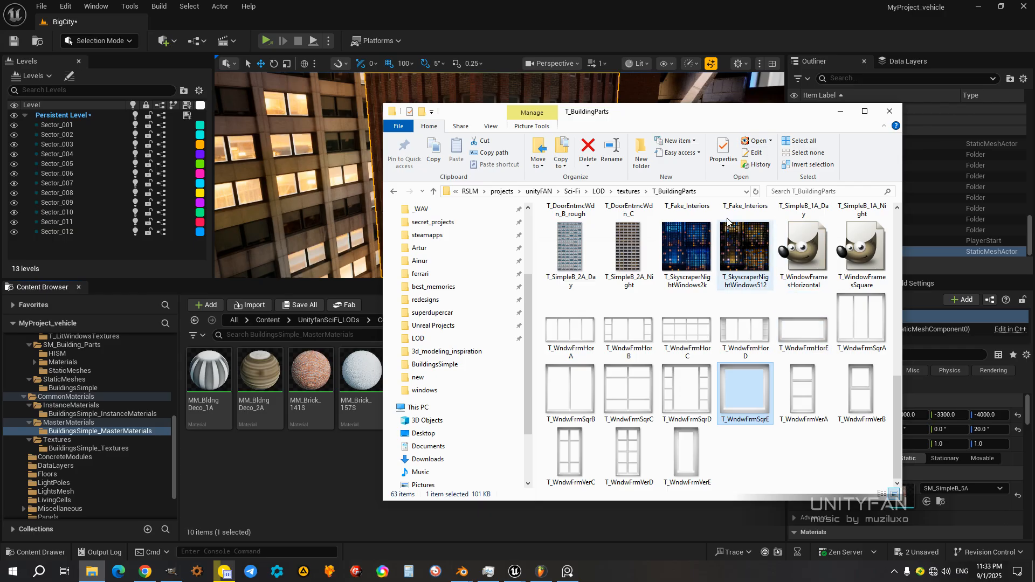
# Step: Switch to Blender and compare the textures of the MM_WndwFrmVerA and MM_WndwFrmSqrA materials on SM_SimpleB_5A
pyautogui.click(620, 2)
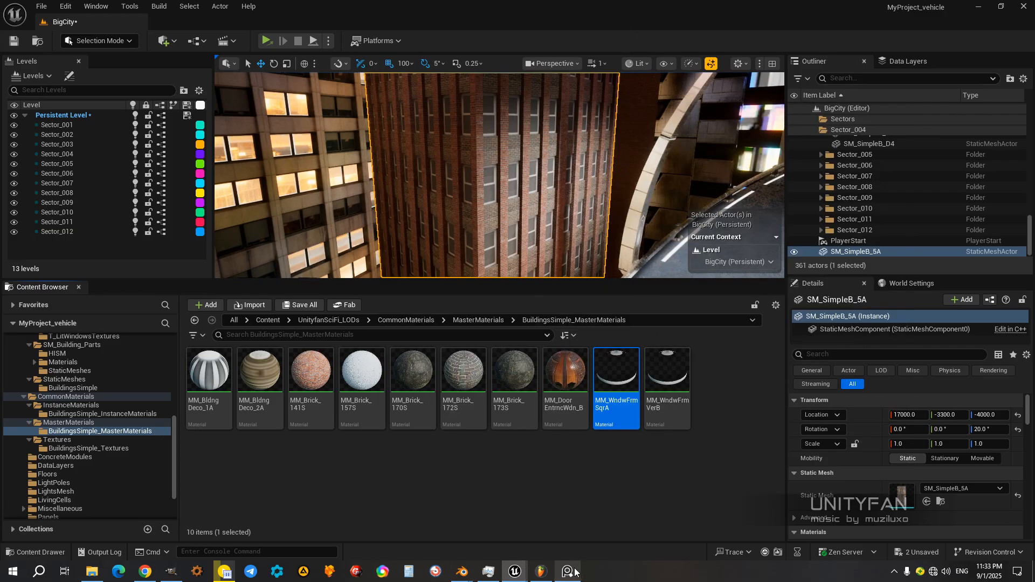
pyautogui.moveTo(459, 573)
pyautogui.click(499, 536)
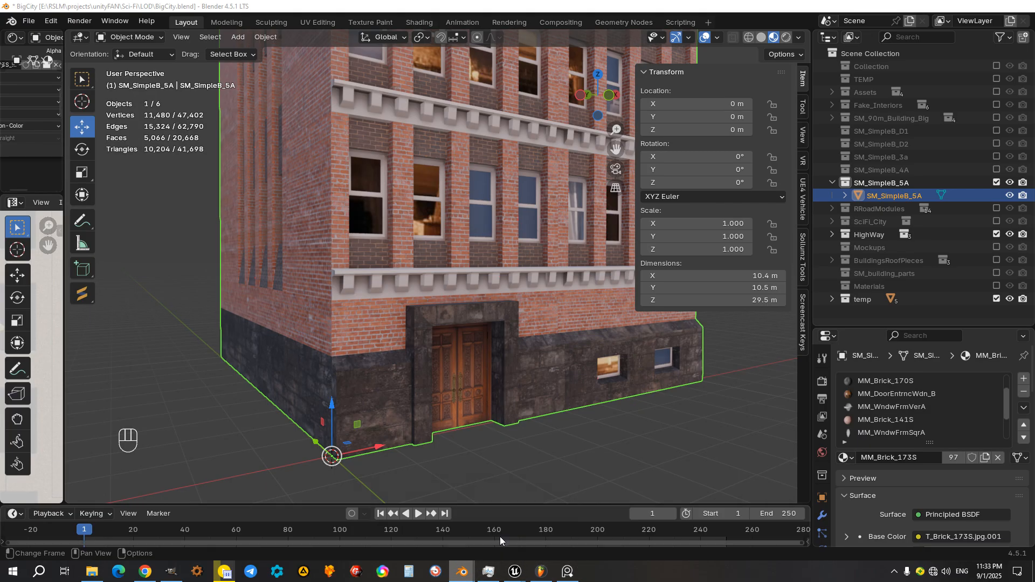
pyautogui.scroll(-1, 888, 407)
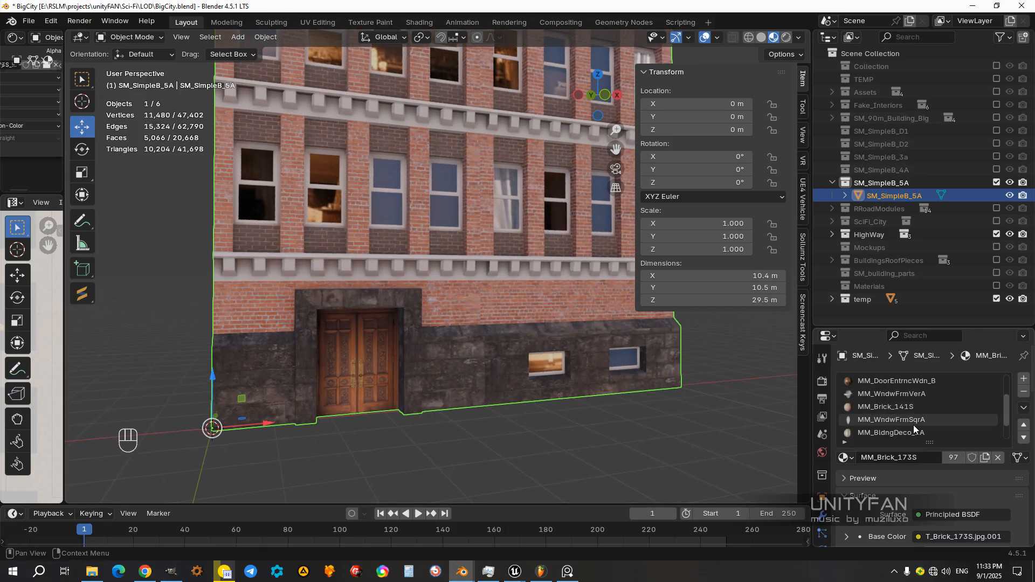
pyautogui.click(918, 395)
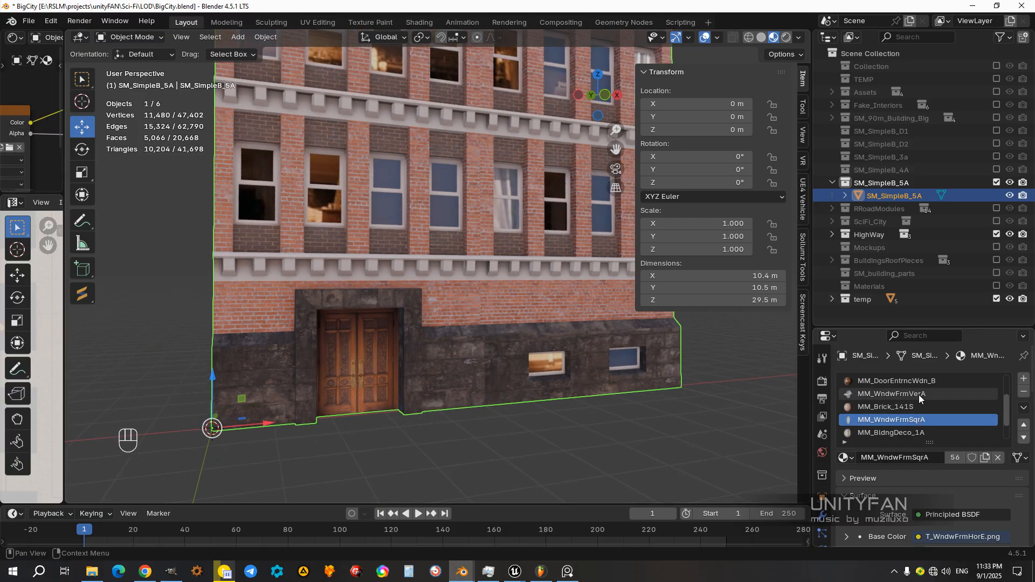
pyautogui.click(905, 423)
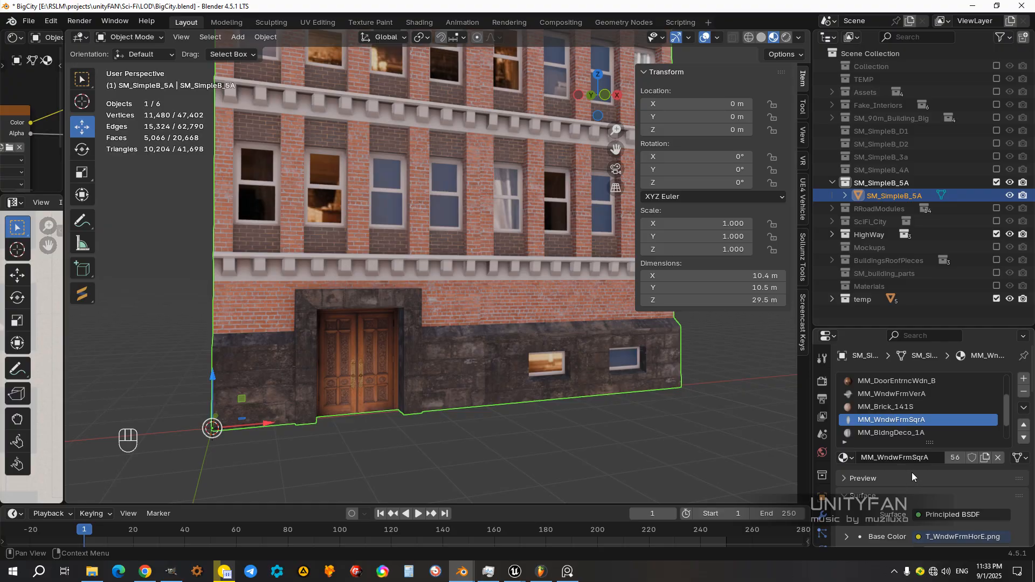
pyautogui.moveTo(926, 329); pyautogui.dragTo(912, 281)
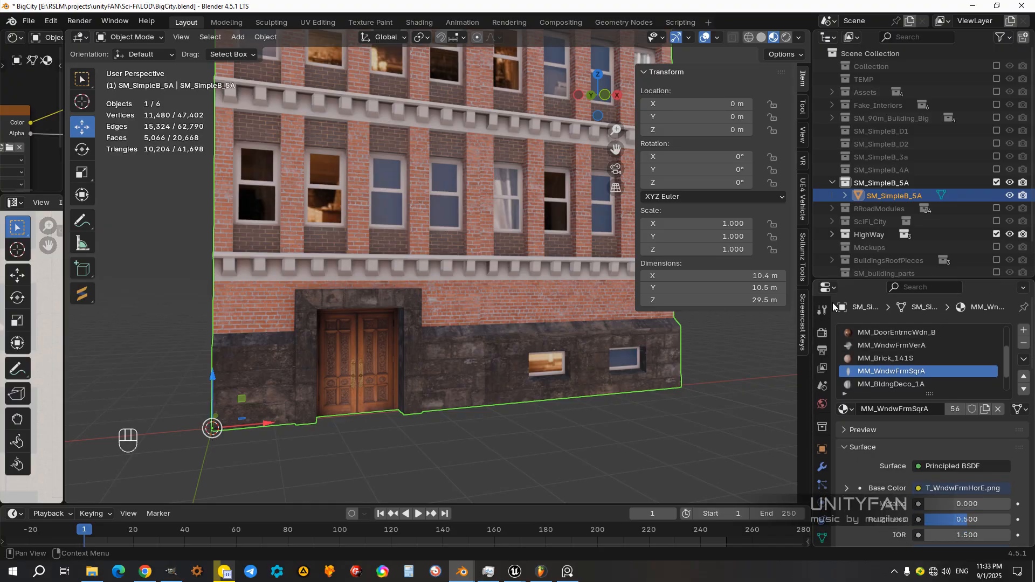
pyautogui.moveTo(604, 345); pyautogui.dragTo(565, 339, button='middle')
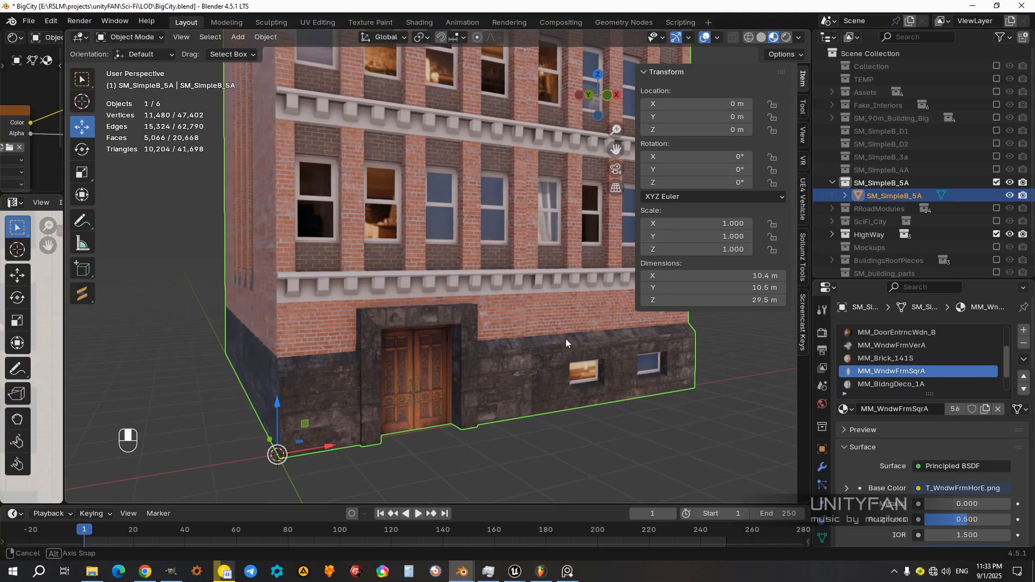
# Step: In Edit Mode, select the faces assigned to MM_WndwFrmSqrA and examine them on the small base windows
pyautogui.press('Tab')
pyautogui.click(614, 429)
pyautogui.scroll(5, 598, 405)
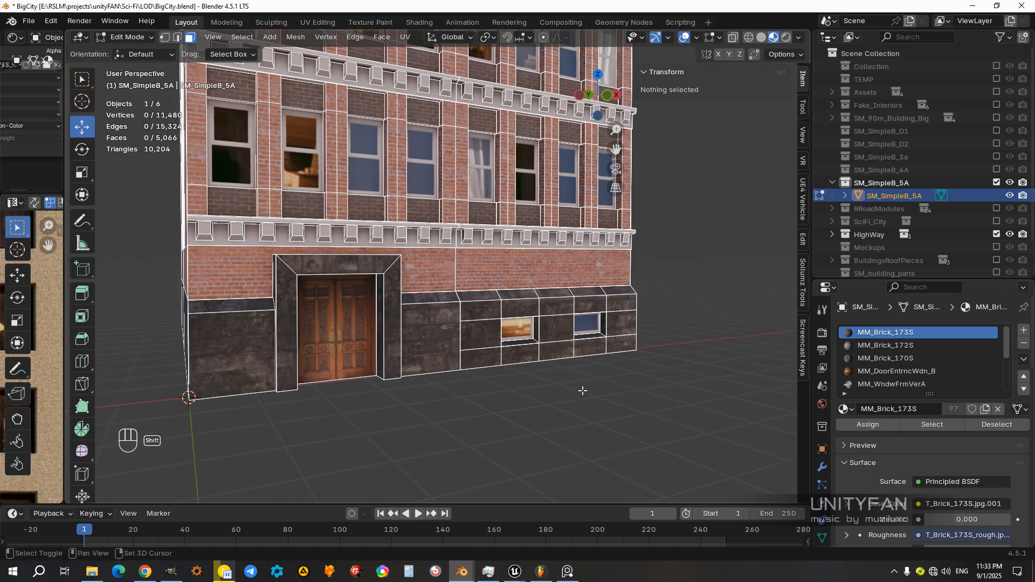
pyautogui.scroll(-2, 930, 376)
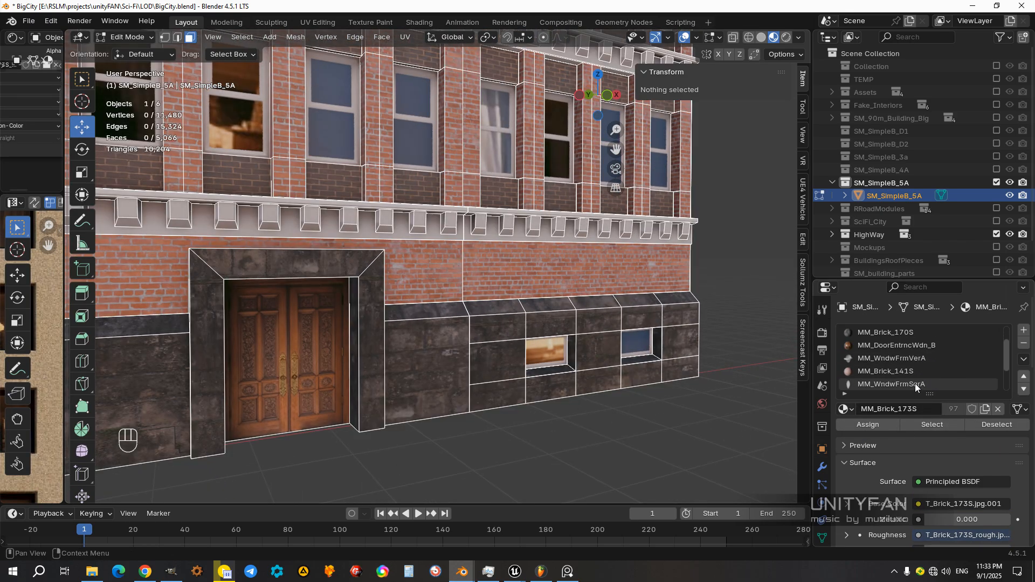
pyautogui.click(914, 384)
pyautogui.click(911, 425)
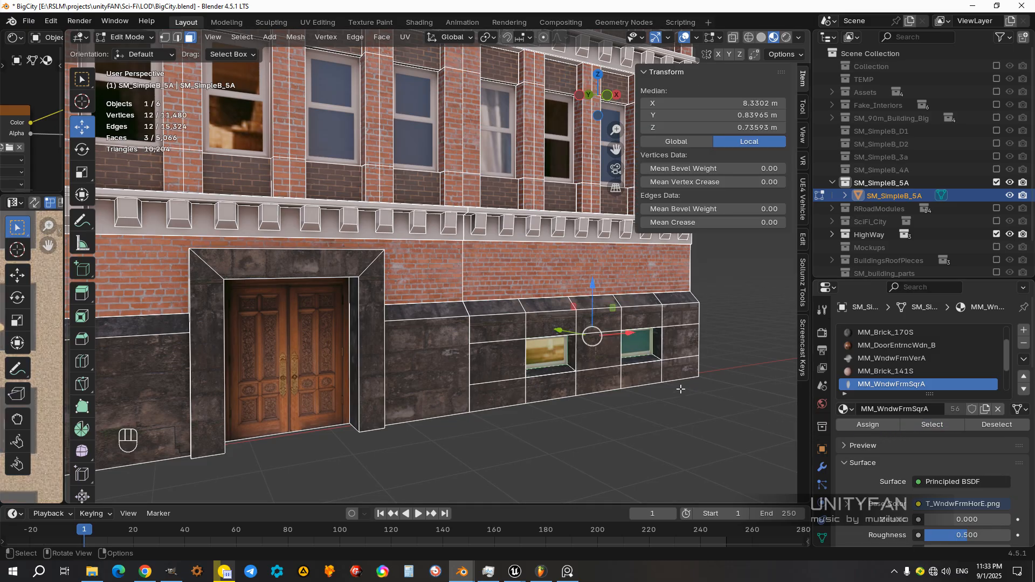
pyautogui.scroll(6, 681, 388)
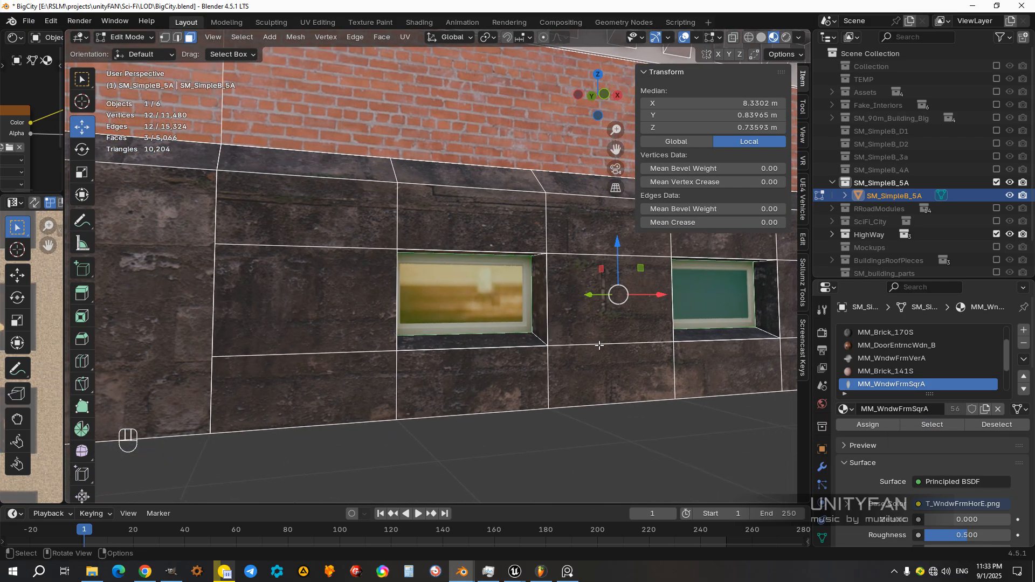
pyautogui.scroll(1, 599, 345)
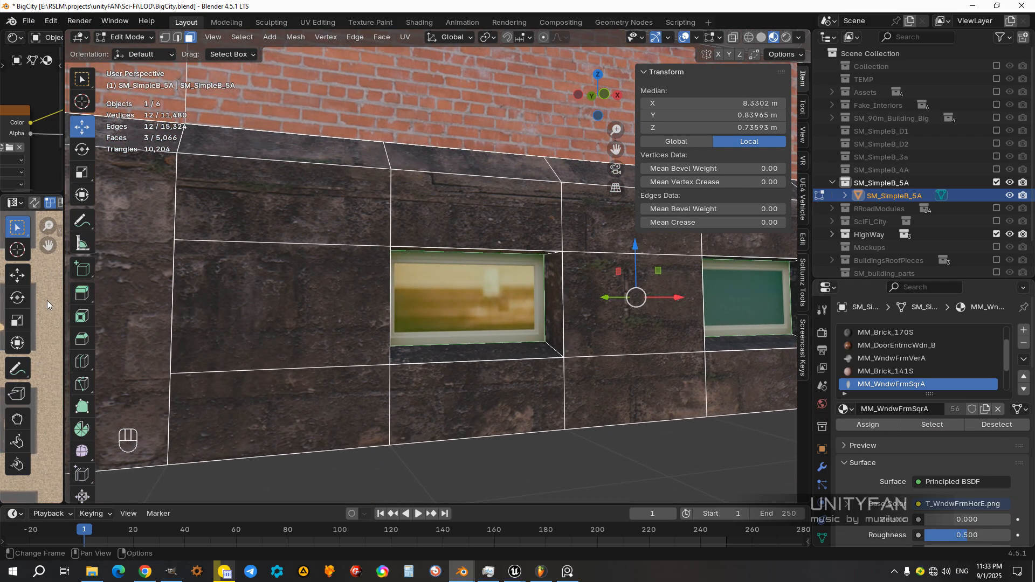
# Step: Enlarge the shader node area and copy the texture name from MM_WndwFrmSqrA's image node without changing it
pyautogui.moveTo(65, 302); pyautogui.dragTo(304, 302)
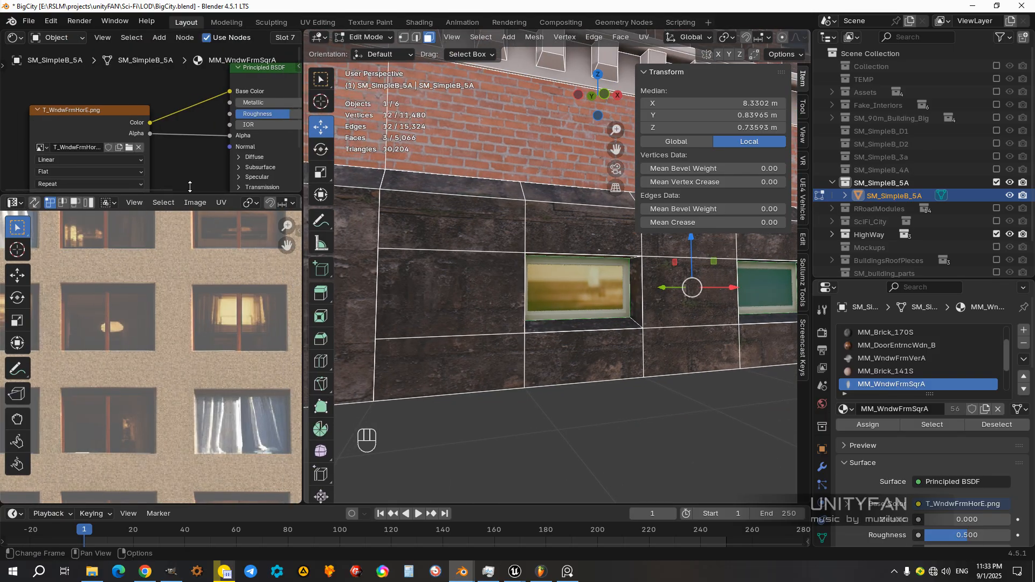
pyautogui.moveTo(141, 158); pyautogui.dragTo(195, 147, button='middle')
pyautogui.moveTo(22, 140); pyautogui.dragTo(15, 140)
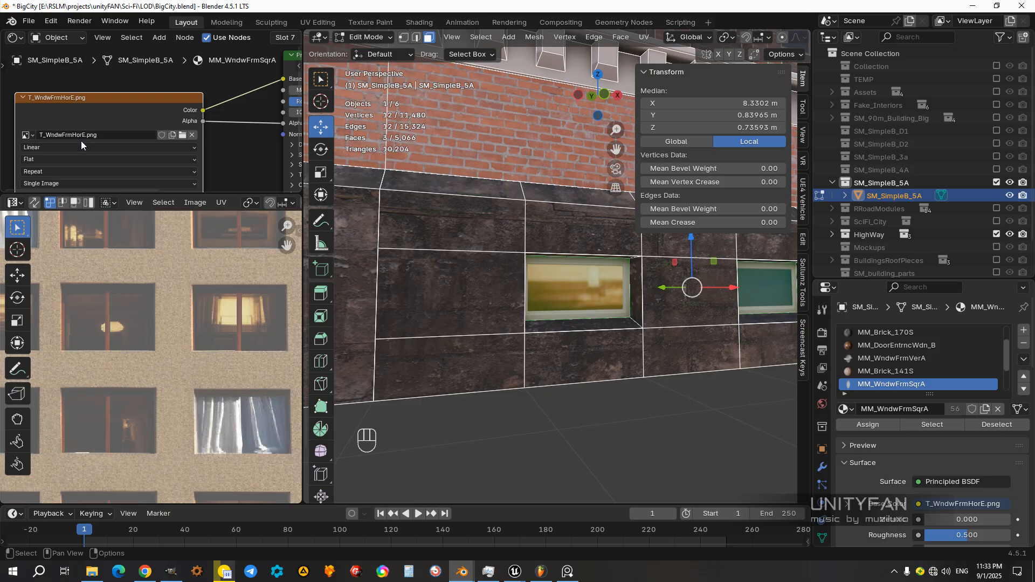
pyautogui.moveTo(74, 113); pyautogui.dragTo(145, 113, button='middle')
pyautogui.scroll(5, 146, 114)
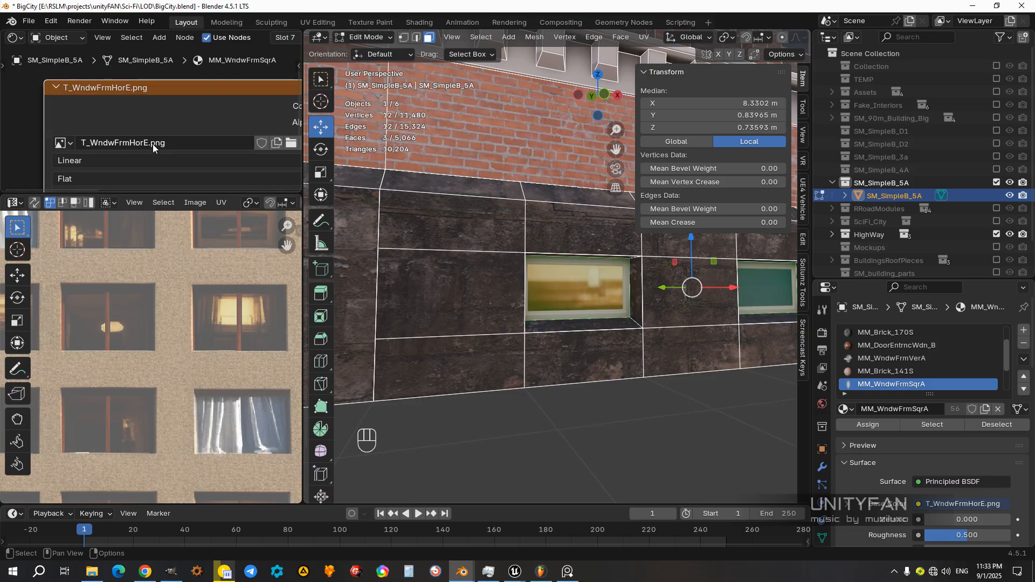
pyautogui.click(148, 143)
pyautogui.moveTo(120, 144); pyautogui.dragTo(70, 143)
pyautogui.hotkey('ctrl', 'c')
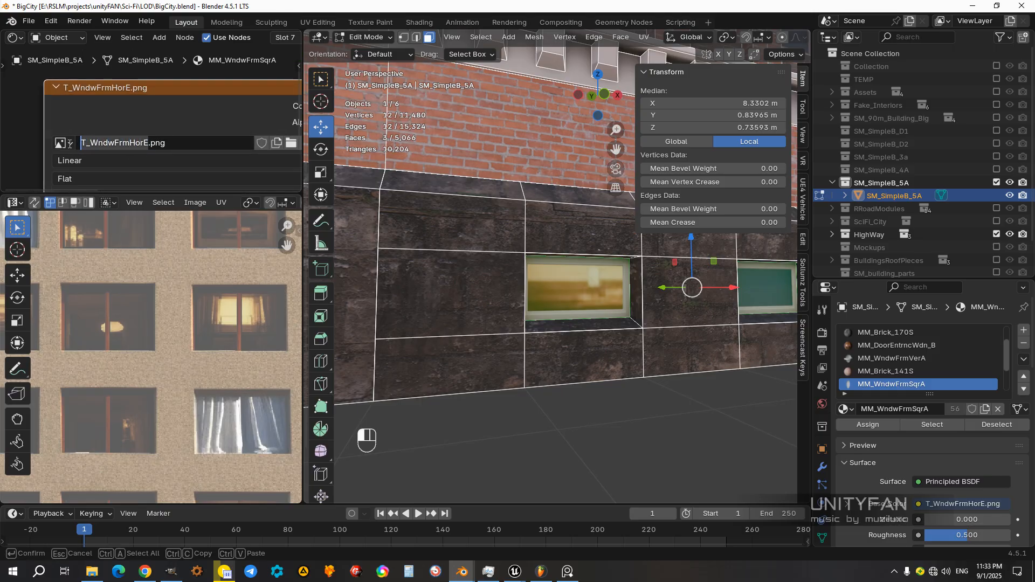
pyautogui.press('Escape')
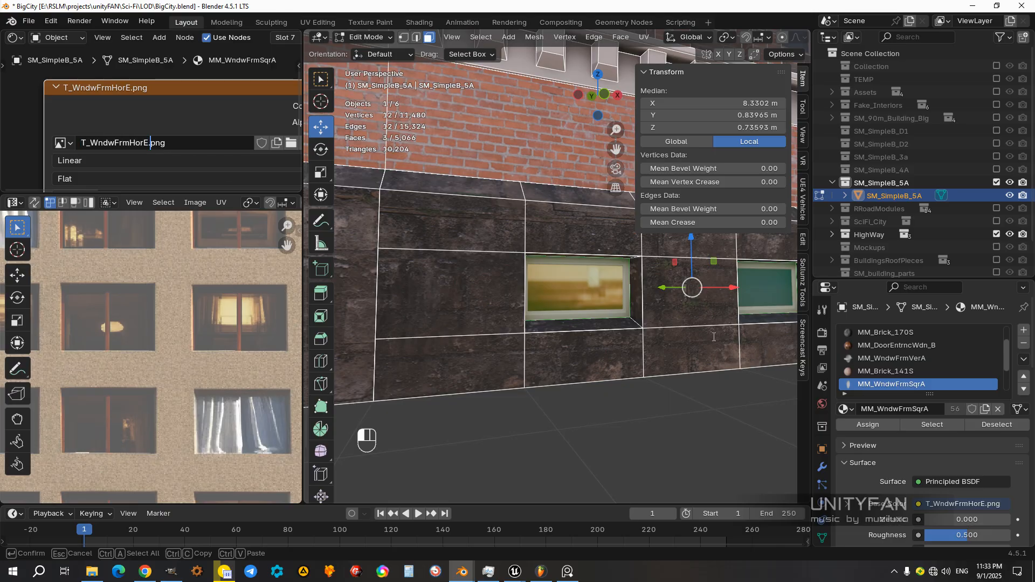
# Step: Rename the MM_WndwFrmSqrA material as MM_WndwFrmHorE and return to Object Mode to check the base window
pyautogui.doubleClick(905, 389)
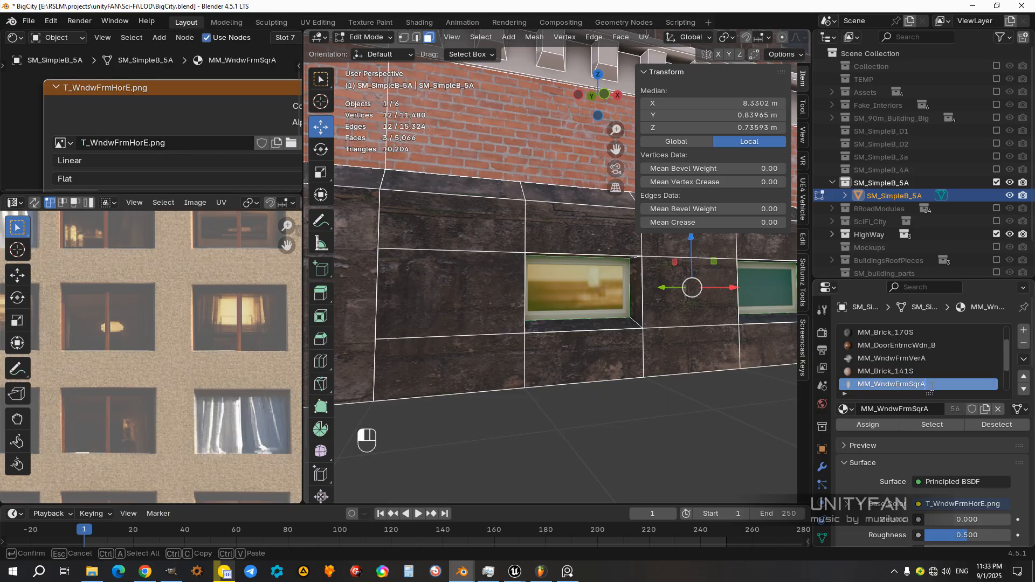
pyautogui.hotkey('ctrl', 'v')
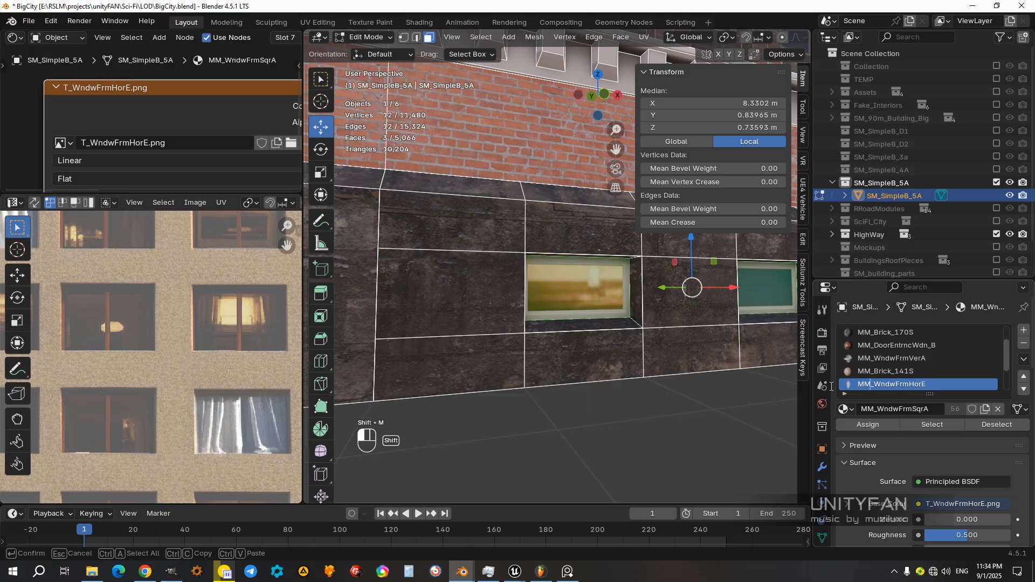
pyautogui.press('Return')
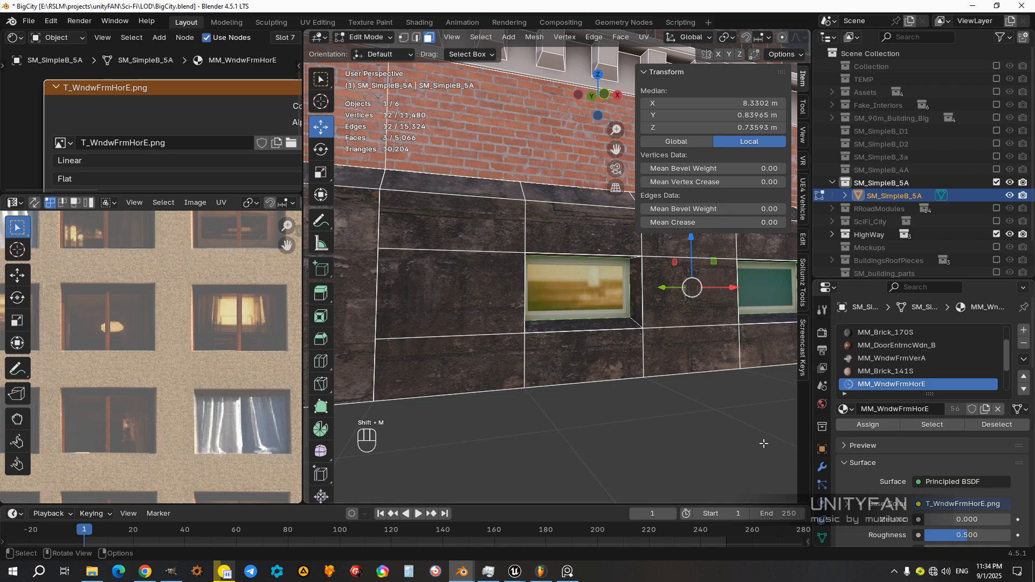
pyautogui.moveTo(635, 368); pyautogui.dragTo(641, 393, button='middle')
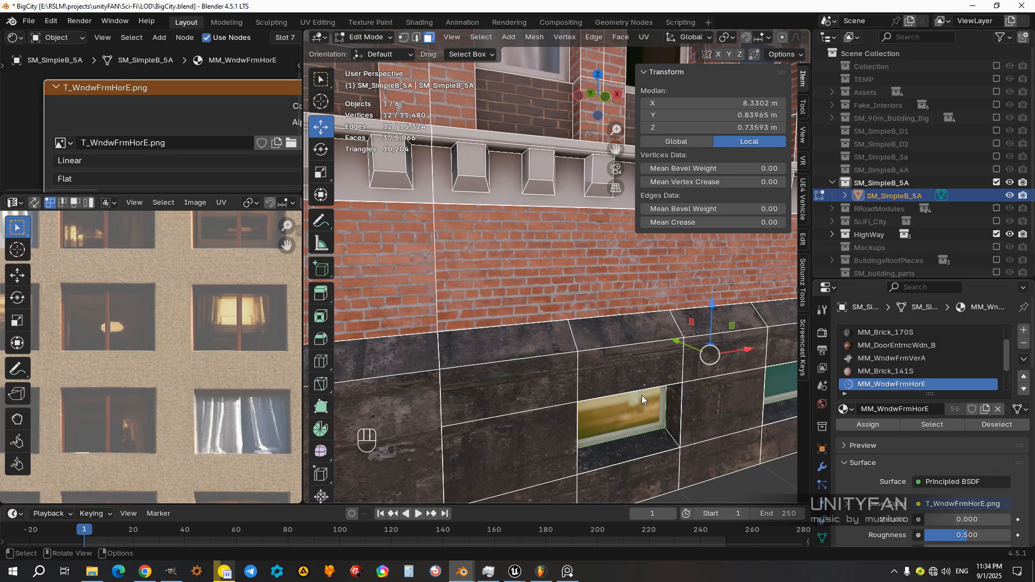
pyautogui.scroll(-8, 648, 391)
pyautogui.press('Tab')
pyautogui.scroll(5, 625, 374)
pyautogui.keyDown('shift'); pyautogui.moveTo(613, 367); pyautogui.dragTo(586, 355, button='middle'); pyautogui.keyUp('shift')
pyautogui.scroll(4, 568, 351)
pyautogui.scroll(-4, 588, 355)
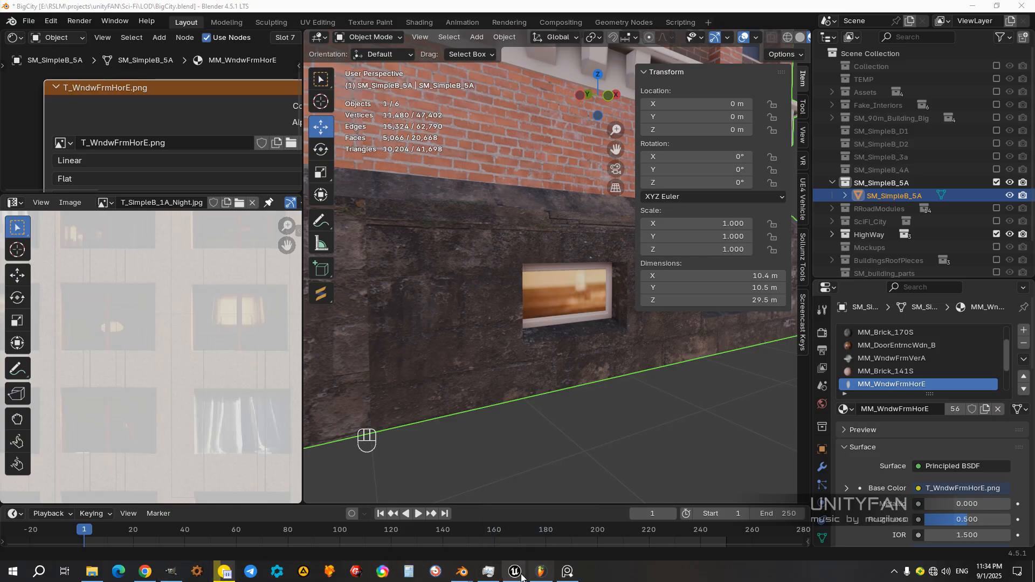
# Step: Switch to Unreal, clear the mesh editor window out of the way and rename the MM_WndwFrmSqrA material as MM_WndwFrmHorE
pyautogui.moveTo(522, 577)
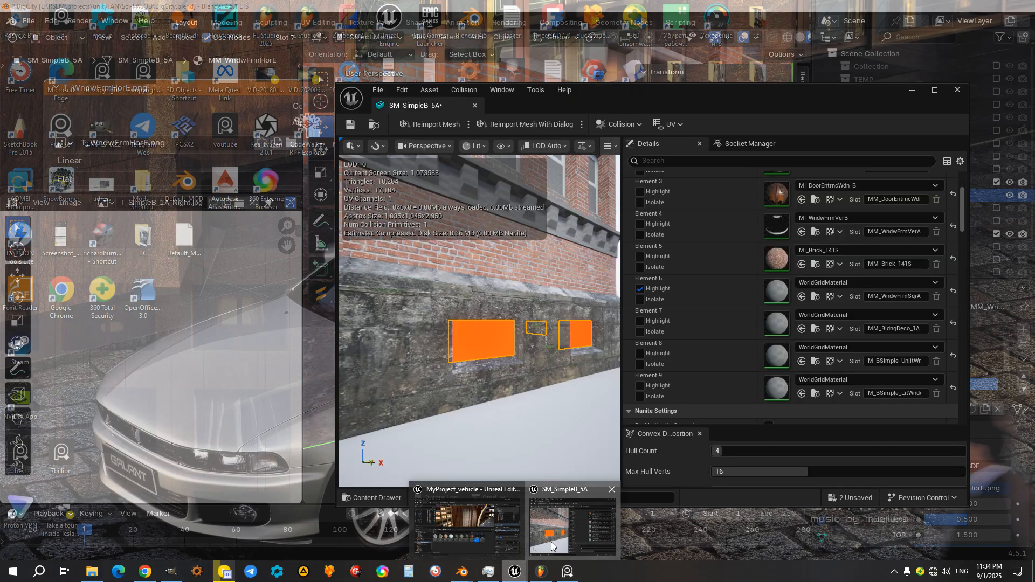
pyautogui.click(572, 532)
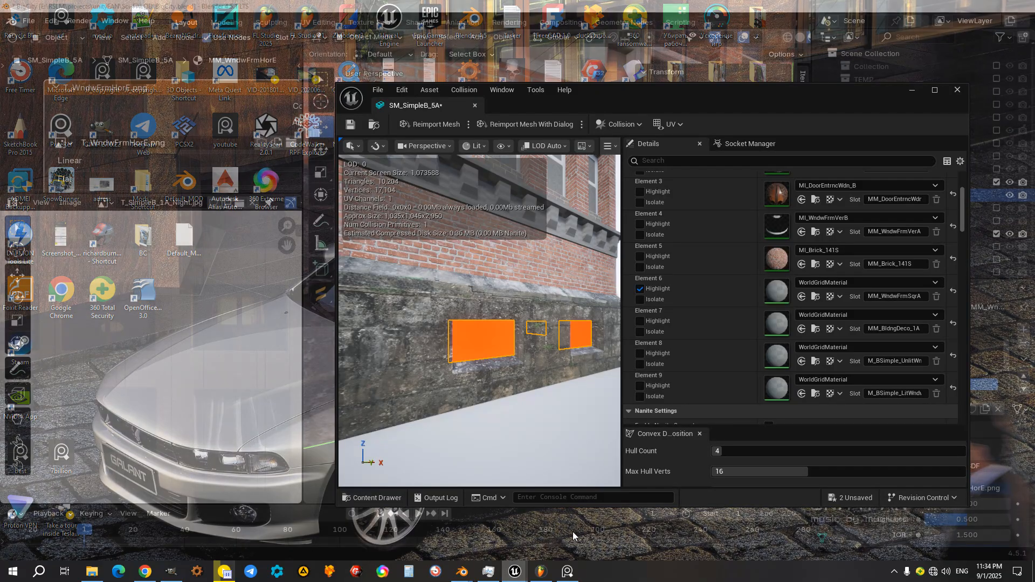
pyautogui.moveTo(586, 96); pyautogui.dragTo(772, 488)
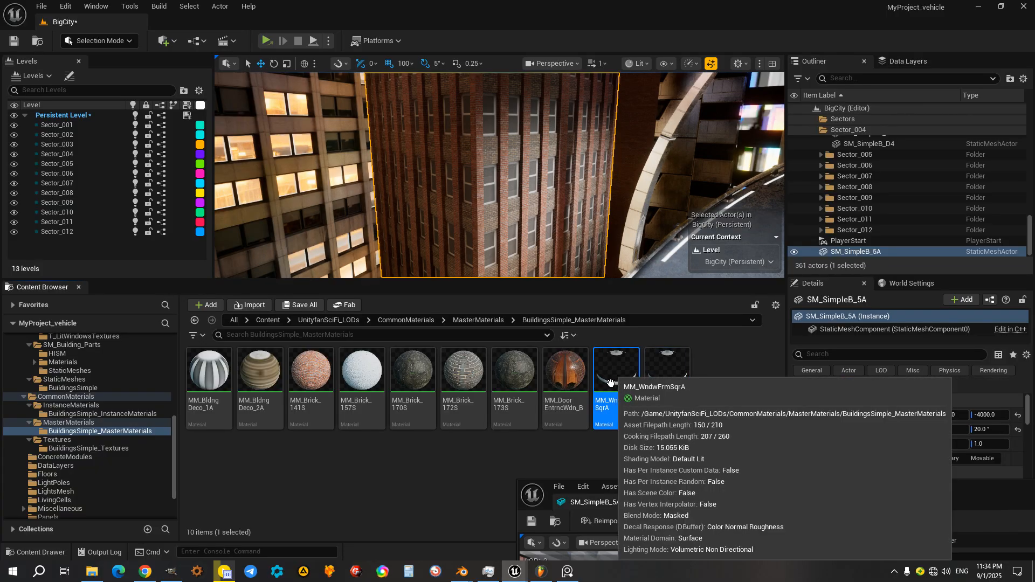
pyautogui.press('F2')
pyautogui.write('MM_WndwFrmHorE')
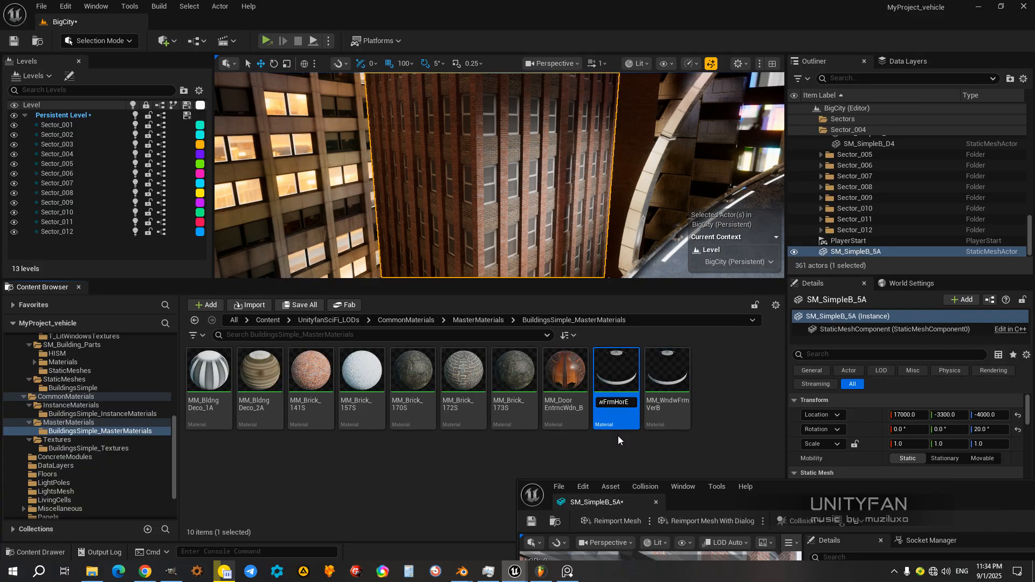
pyautogui.press('Return')
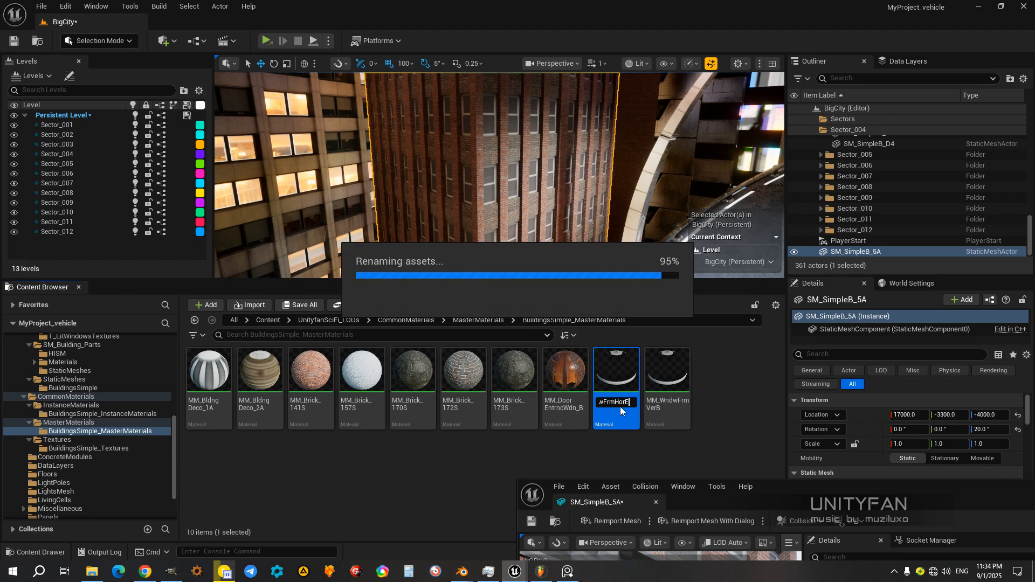
# Step: Show the BuildingsSimple_Textures folder in the content browser and minimize the SM_SimpleB_5A mesh editor
pyautogui.moveTo(781, 490); pyautogui.dragTo(674, 114)
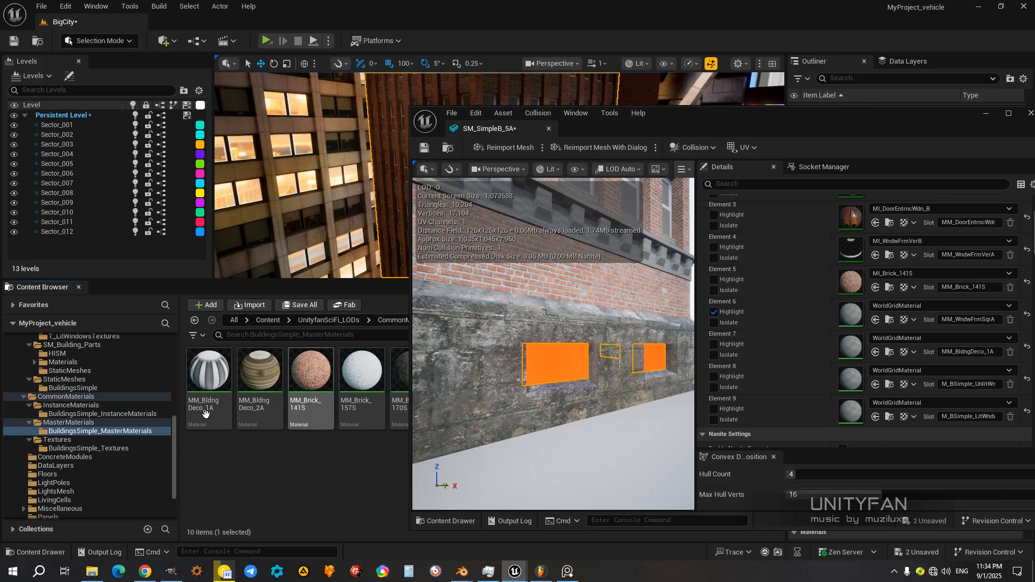
pyautogui.click(65, 449)
pyautogui.moveTo(677, 112); pyautogui.dragTo(832, 107)
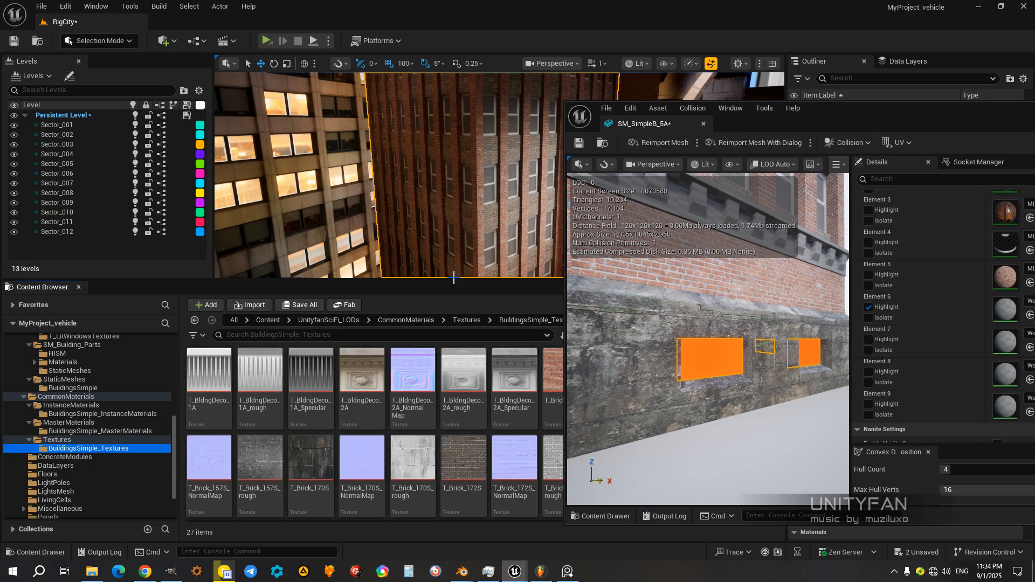
pyautogui.moveTo(833, 112); pyautogui.dragTo(652, 115)
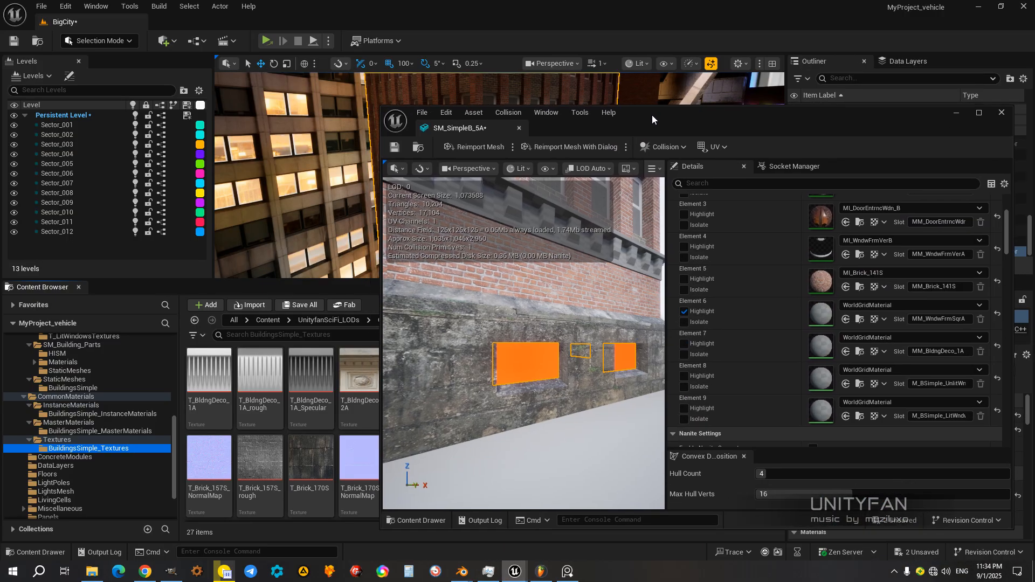
pyautogui.click(954, 116)
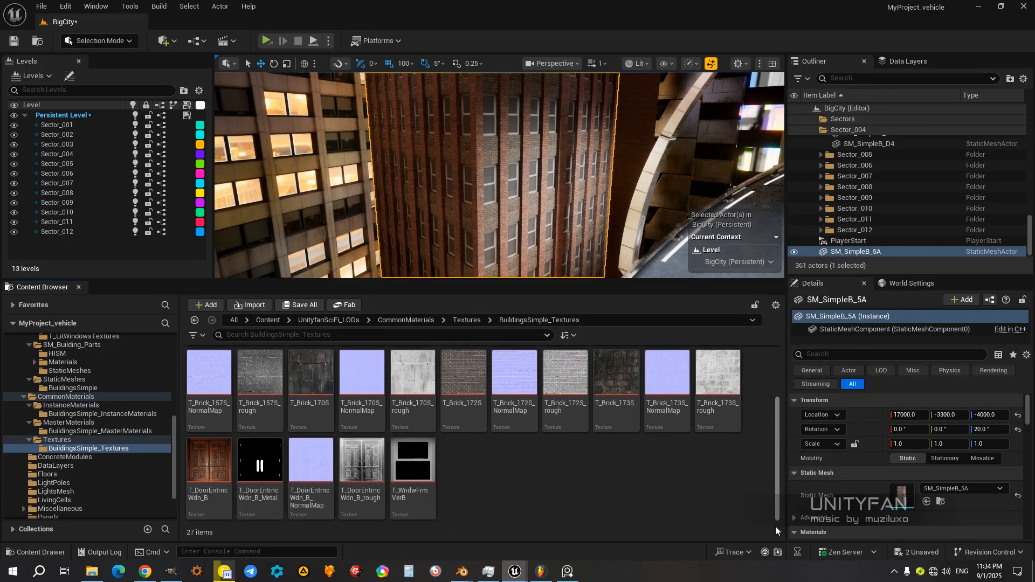
# Step: Import T_WndwFrmHorE from the T_BuildingParts folder in File Explorer into BuildingsSimple_Textures and save all unsaved content
pyautogui.click(91, 571)
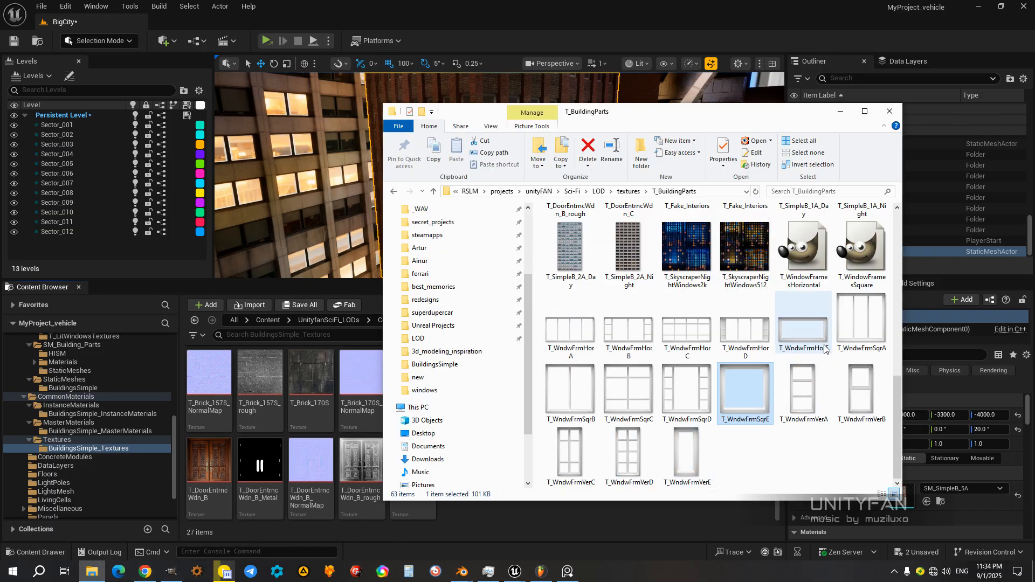
pyautogui.click(817, 337)
pyautogui.moveTo(747, 120); pyautogui.dragTo(912, 113)
pyautogui.moveTo(965, 319); pyautogui.dragTo(494, 467)
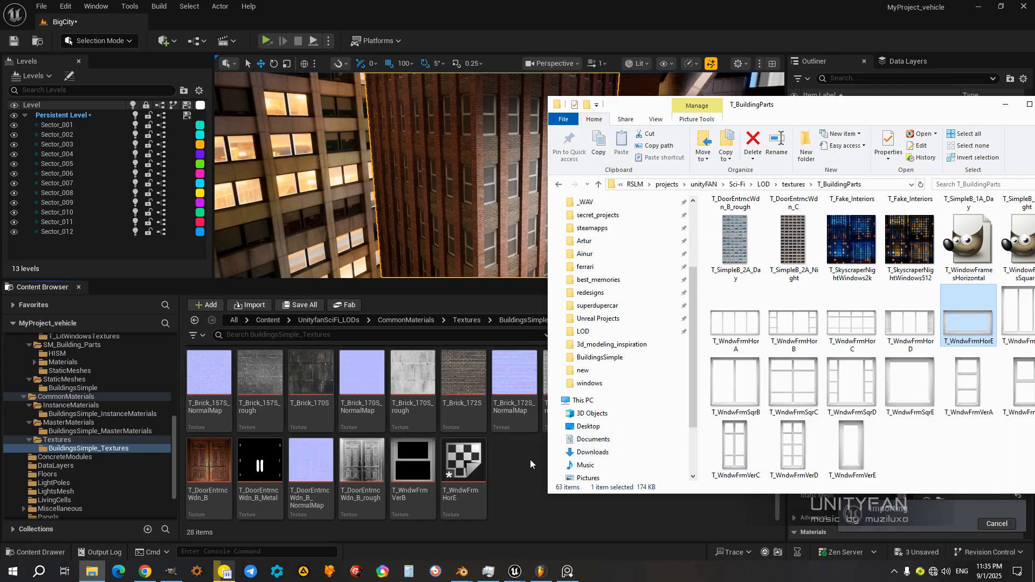
pyautogui.moveTo(975, 113); pyautogui.dragTo(830, 129)
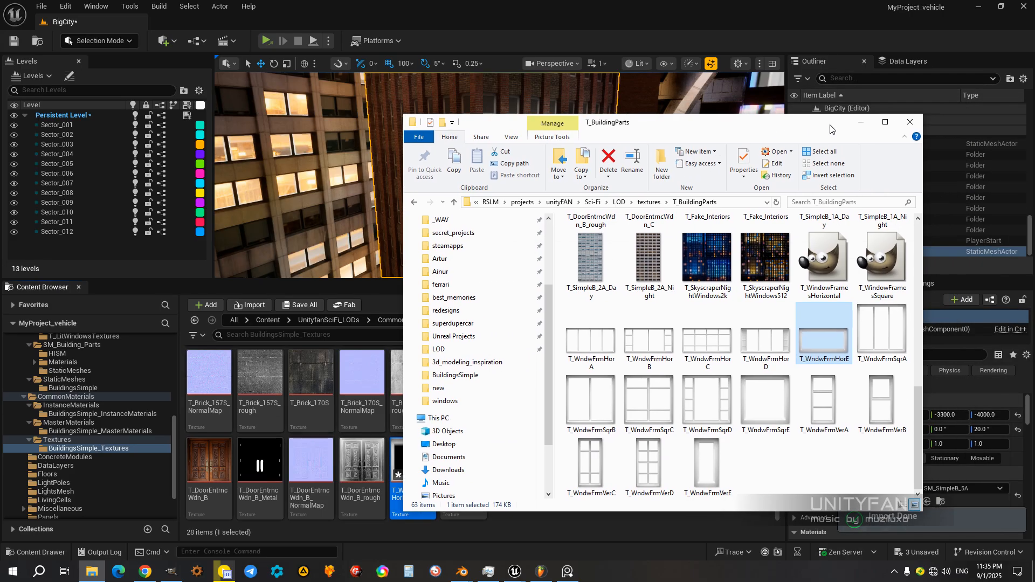
pyautogui.click(861, 122)
pyautogui.click(916, 556)
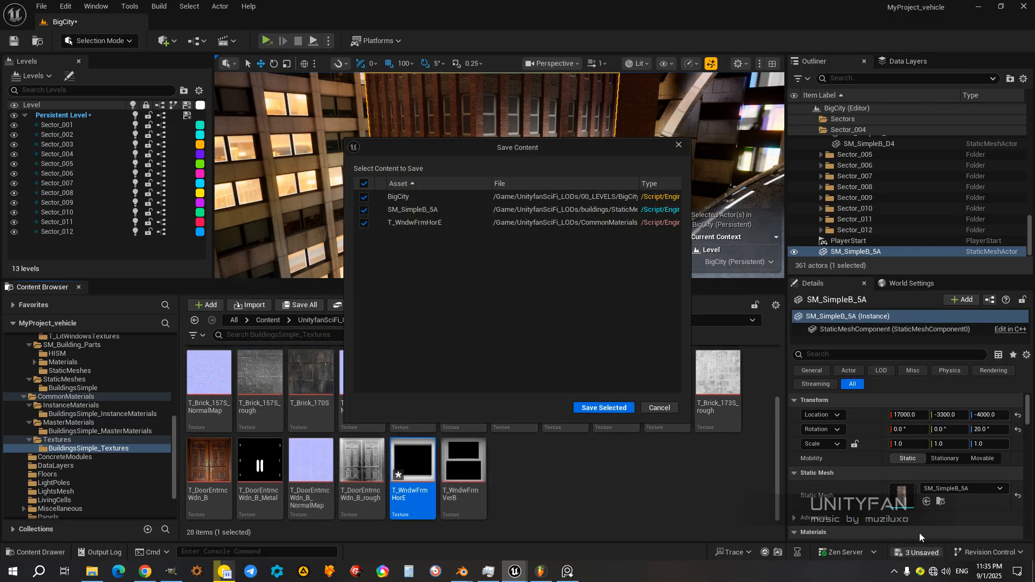
pyautogui.click(624, 411)
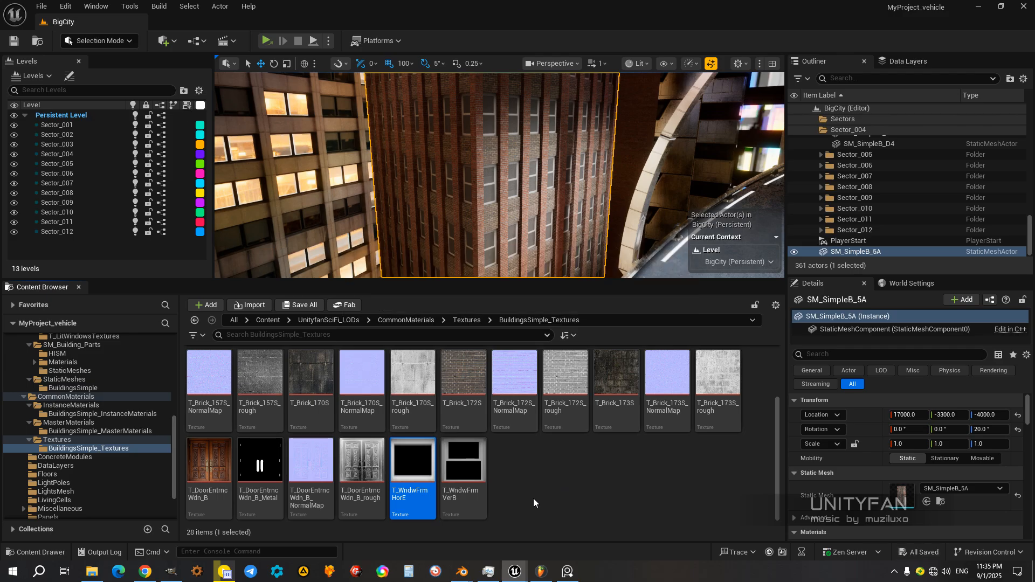
# Step: Open the T_WndwFrmHorE material from the BuildingsSimple_MasterMaterials folder in the material editor, keeping the SM_SimpleB_5A mesh editor accessible
pyautogui.moveTo(513, 569)
pyautogui.moveTo(556, 537)
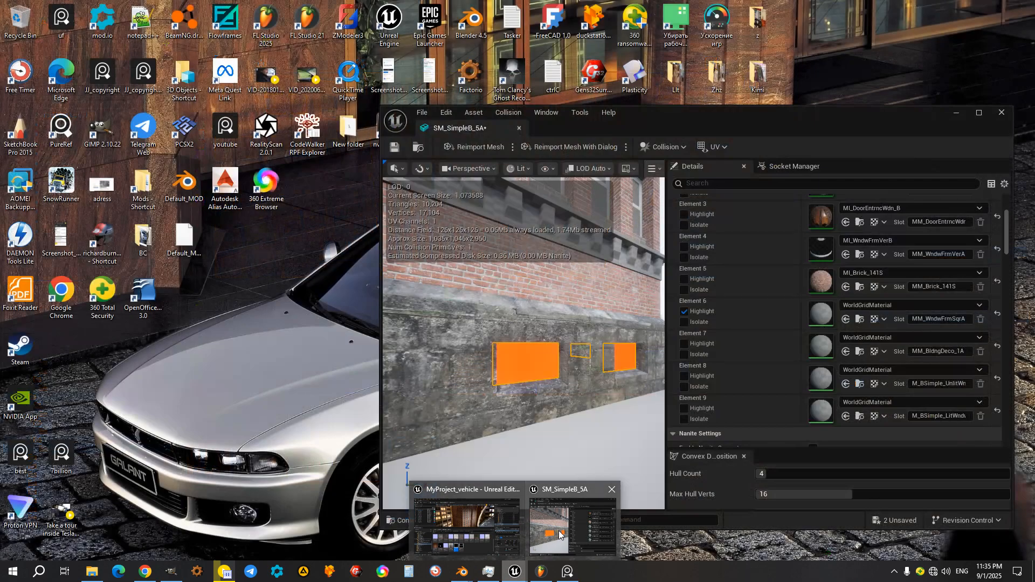
pyautogui.click(555, 534)
pyautogui.moveTo(656, 129); pyautogui.dragTo(798, 104)
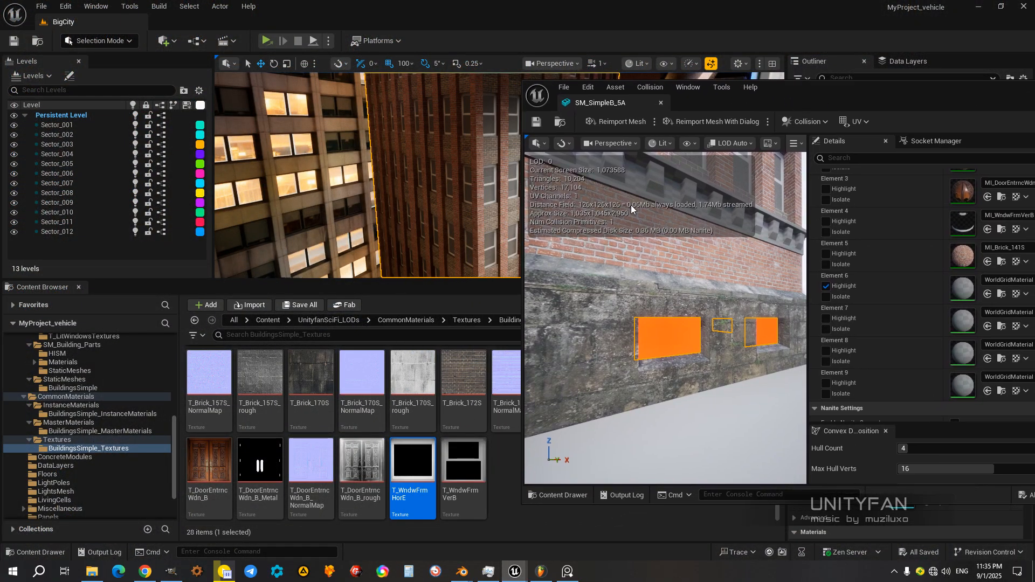
pyautogui.click(88, 430)
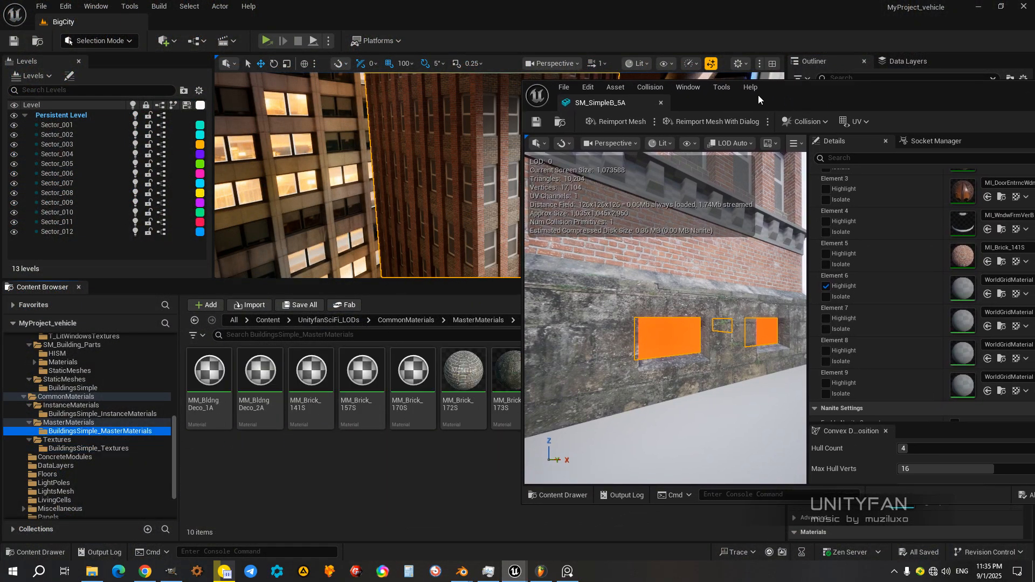
pyautogui.moveTo(803, 90); pyautogui.dragTo(614, 474)
pyautogui.click(671, 379)
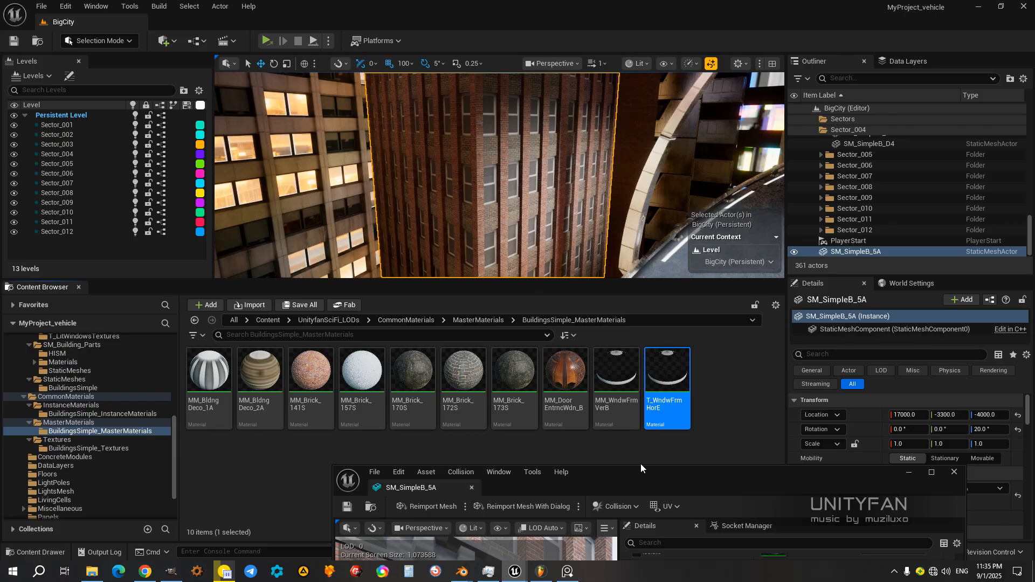
pyautogui.moveTo(634, 475); pyautogui.dragTo(703, 137)
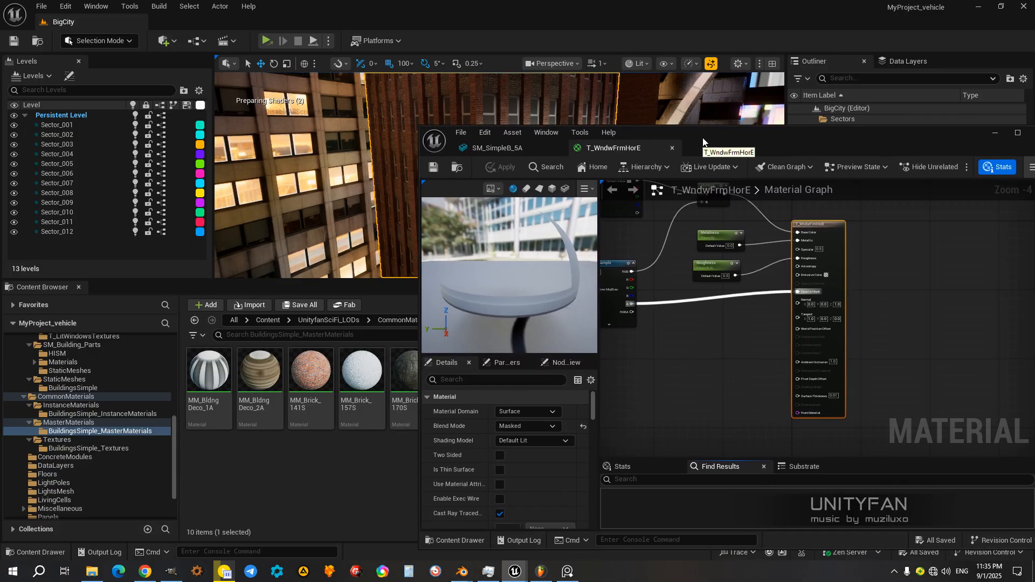
pyautogui.moveTo(708, 139); pyautogui.dragTo(678, 112)
pyautogui.moveTo(657, 289); pyautogui.dragTo(784, 278, button='right')
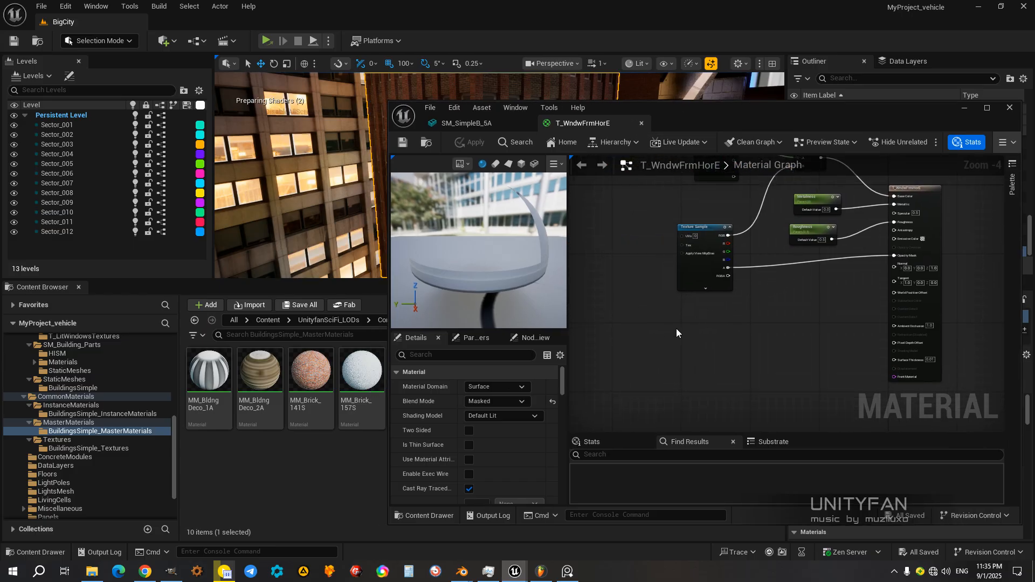
# Step: Check the T_WndwFrmHorE image in the T_BuildingParts folder in File Explorer against the material graph's texture setup
pyautogui.click(91, 572)
pyautogui.moveTo(757, 129); pyautogui.dragTo(481, 127)
pyautogui.moveTo(781, 306); pyautogui.dragTo(863, 408, button='right')
pyautogui.scroll(1, 809, 306)
pyautogui.moveTo(811, 305); pyautogui.dragTo(717, 257, button='right')
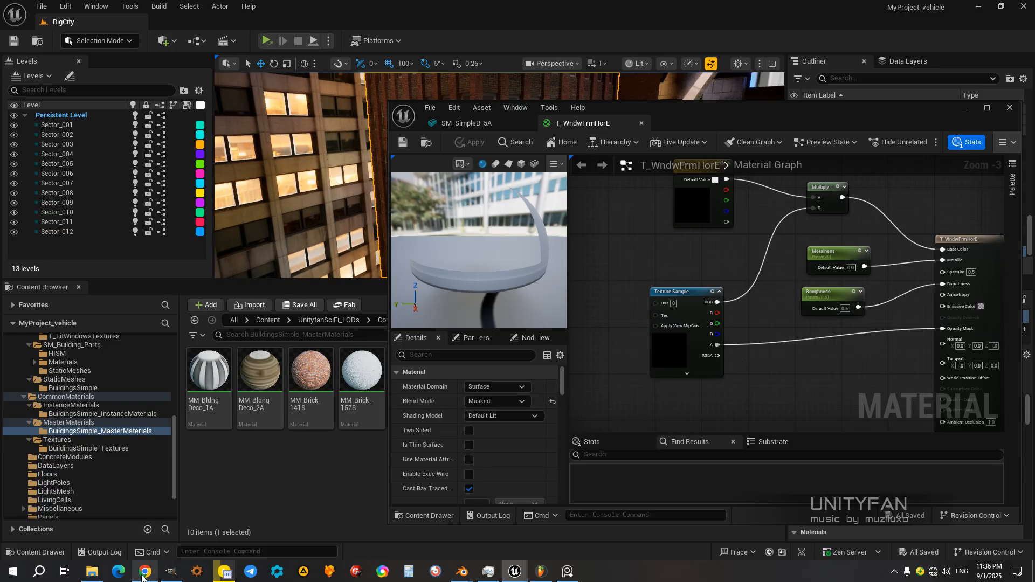
pyautogui.click(92, 572)
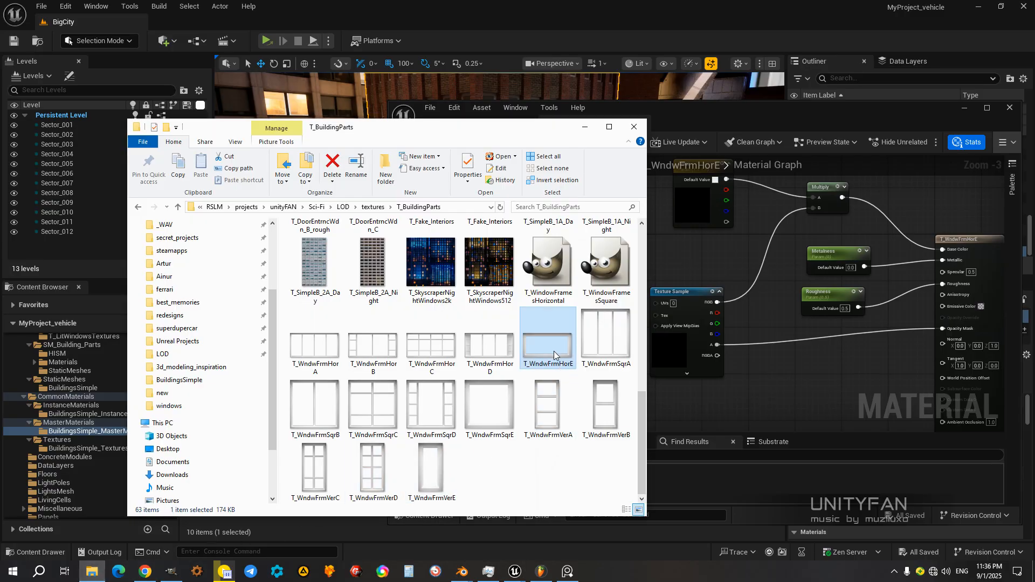
pyautogui.click(643, 125)
pyautogui.moveTo(645, 124); pyautogui.dragTo(724, 125)
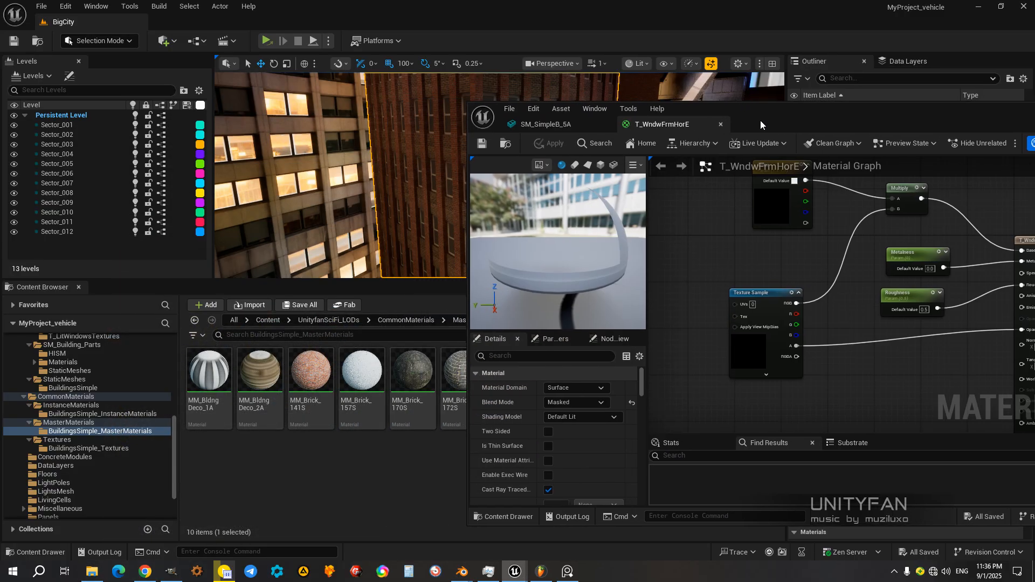
# Step: Add the T_WndwFrmHorE texture from the BuildingsSimple_Textures folder to the material graph and enlarge the editor window
pyautogui.click(77, 448)
pyautogui.moveTo(771, 109); pyautogui.dragTo(864, 102)
pyautogui.moveTo(564, 519); pyautogui.dragTo(700, 431)
pyautogui.scroll(-2, 705, 452)
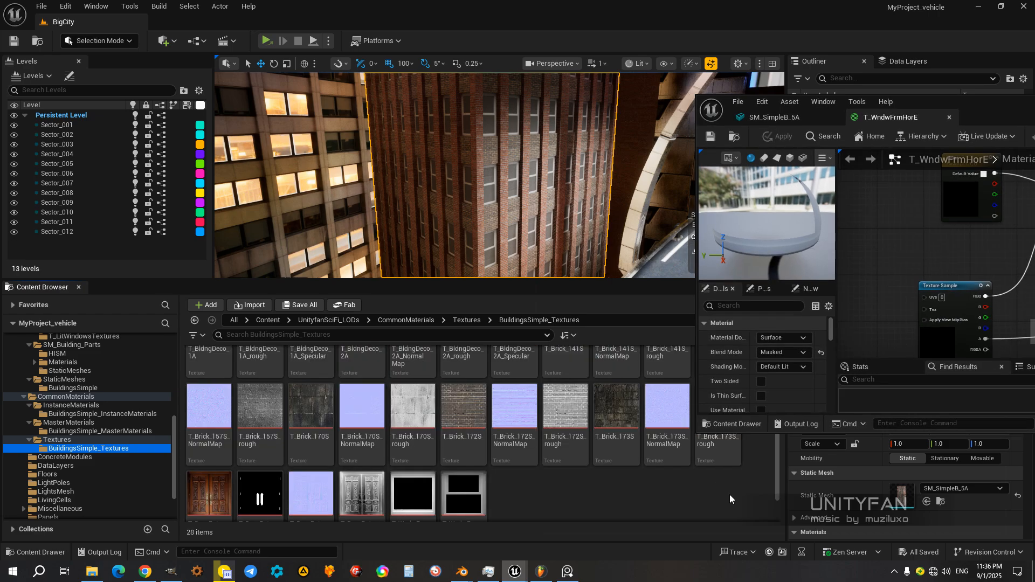
pyautogui.moveTo(418, 468); pyautogui.dragTo(877, 219)
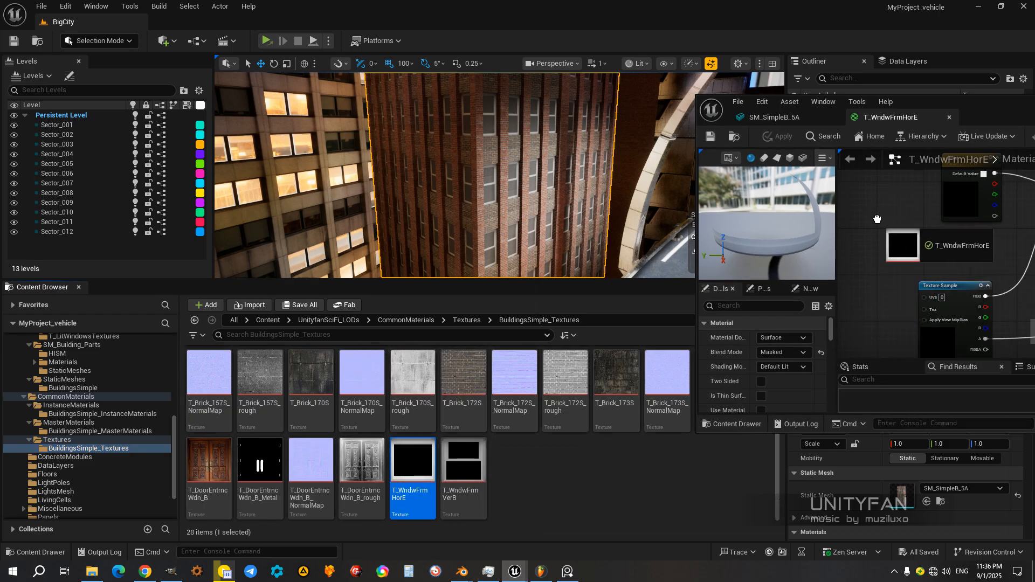
pyautogui.moveTo(969, 114); pyautogui.dragTo(736, 140)
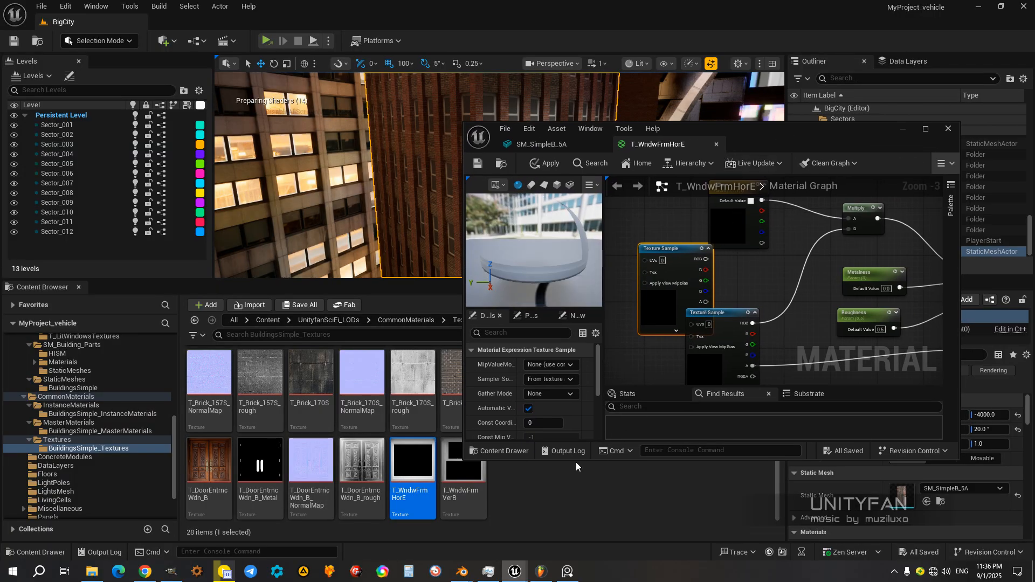
pyautogui.moveTo(575, 462); pyautogui.dragTo(576, 550)
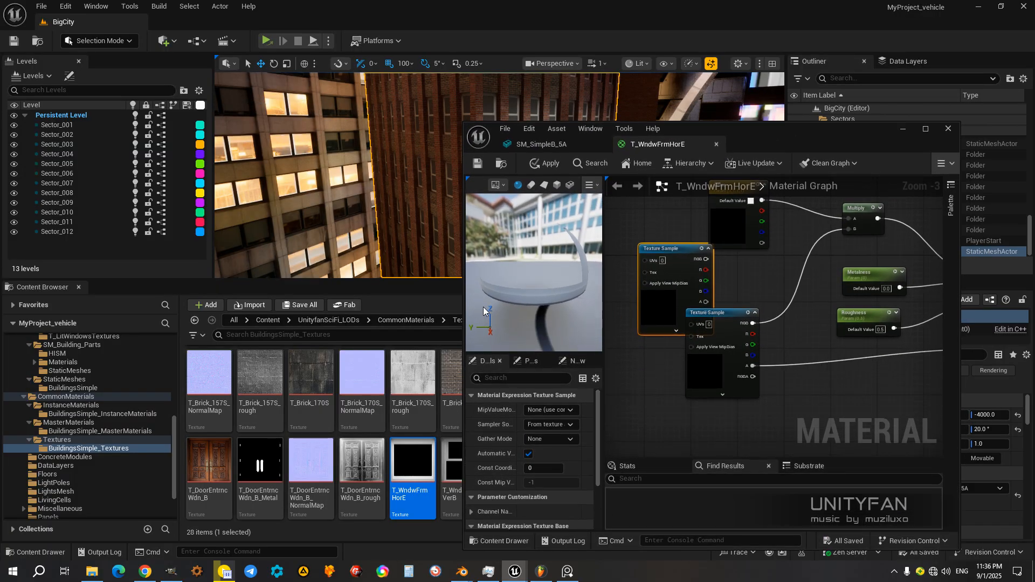
# Step: Widen the material editor and space out the Color node and both Texture Sample nodes in the graph
pyautogui.moveTo(463, 301); pyautogui.dragTo(322, 301)
pyautogui.moveTo(577, 248); pyautogui.dragTo(618, 307, button='right')
pyautogui.moveTo(618, 307); pyautogui.dragTo(588, 242)
pyautogui.moveTo(621, 319); pyautogui.dragTo(583, 343, button='right')
pyautogui.moveTo(642, 272); pyautogui.dragTo(629, 215)
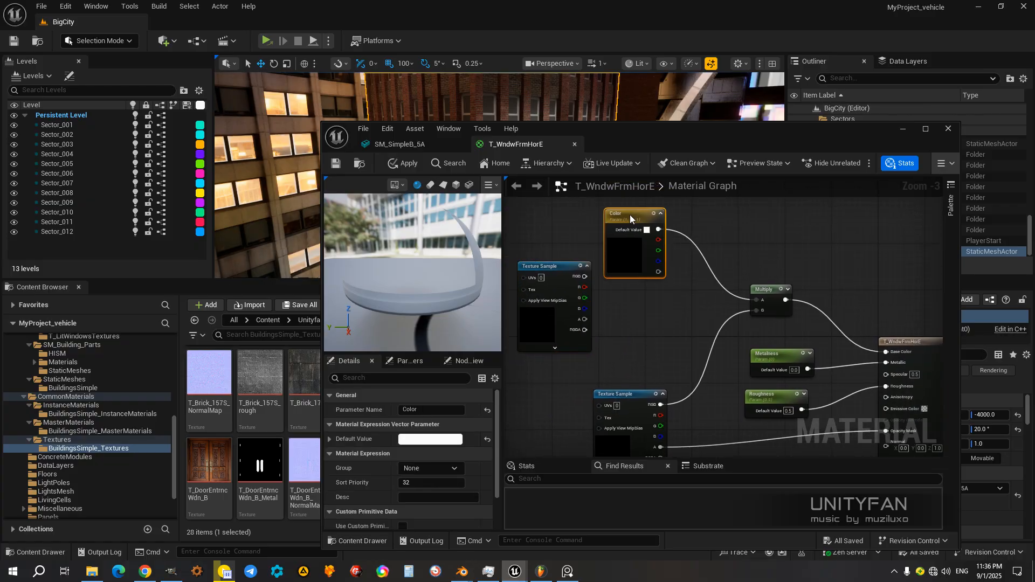
pyautogui.moveTo(559, 268); pyautogui.dragTo(553, 314)
pyautogui.moveTo(637, 330); pyautogui.dragTo(683, 237, button='right')
pyautogui.moveTo(678, 306); pyautogui.dragTo(685, 329)
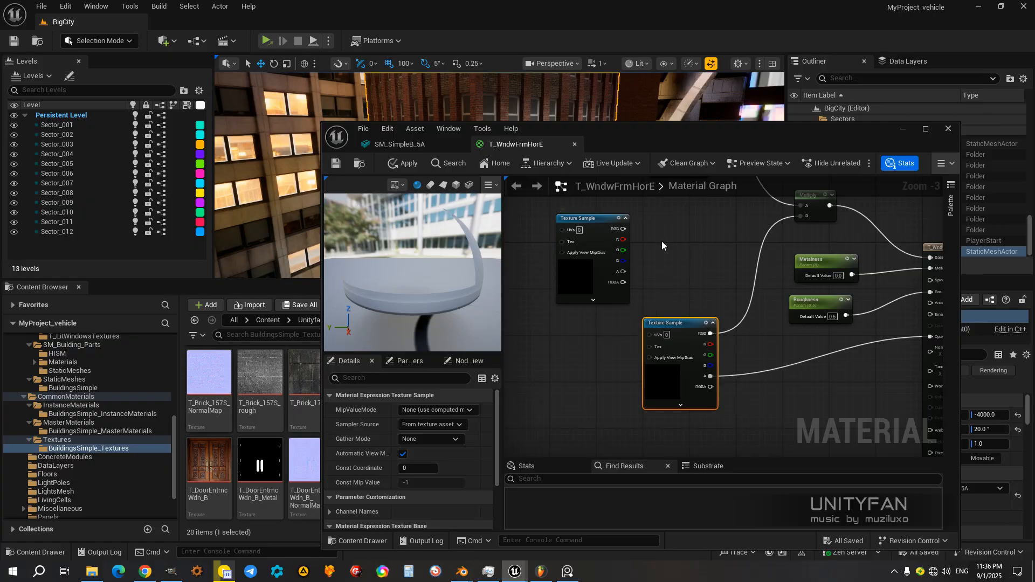
# Step: Connect the new Texture Sample's RGB output to Multiply's B input and its alpha output to Opacity Mask
pyautogui.moveTo(623, 230); pyautogui.dragTo(801, 216)
pyautogui.moveTo(687, 291); pyautogui.dragTo(634, 280, button='right')
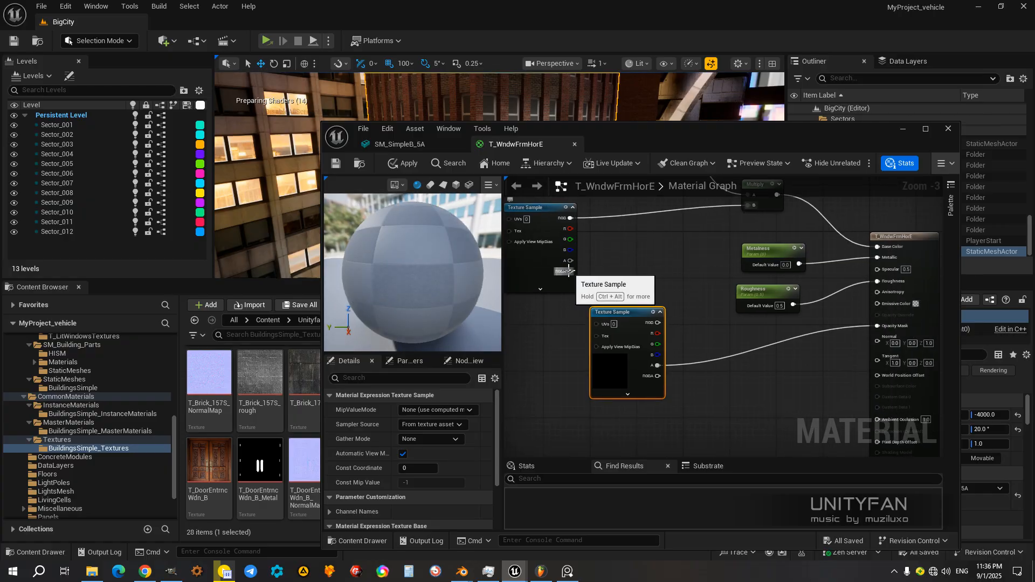
pyautogui.moveTo(571, 261); pyautogui.dragTo(876, 326)
# Step: Delete the disconnected old Texture Sample node, apply the material changes and inspect the preview
pyautogui.moveTo(620, 322); pyautogui.dragTo(618, 361)
pyautogui.moveTo(548, 221); pyautogui.dragTo(612, 274)
pyautogui.click(630, 357)
pyautogui.moveTo(715, 367); pyautogui.dragTo(747, 311, button='right')
pyautogui.moveTo(659, 299); pyautogui.dragTo(654, 319)
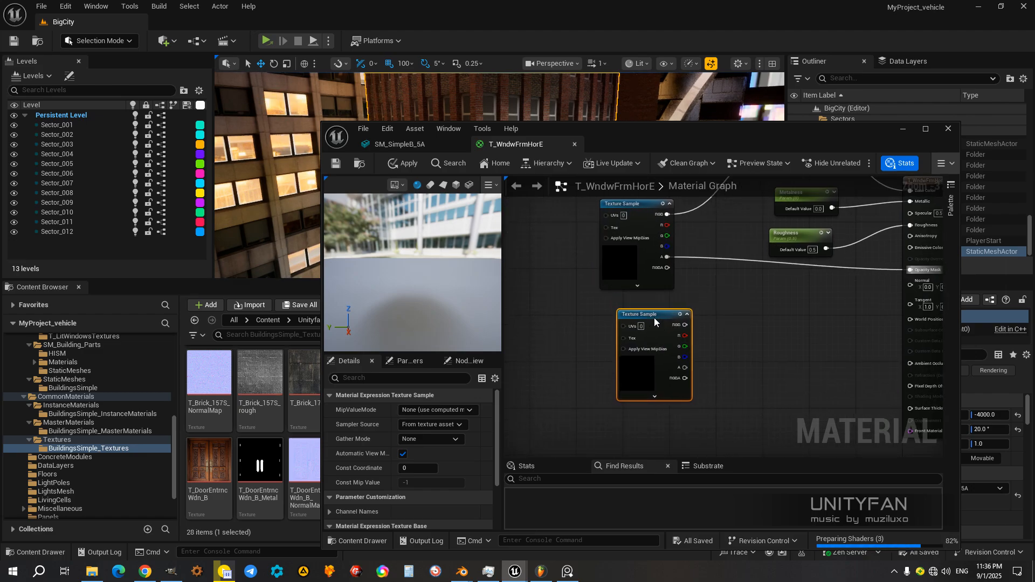
pyautogui.press('Delete')
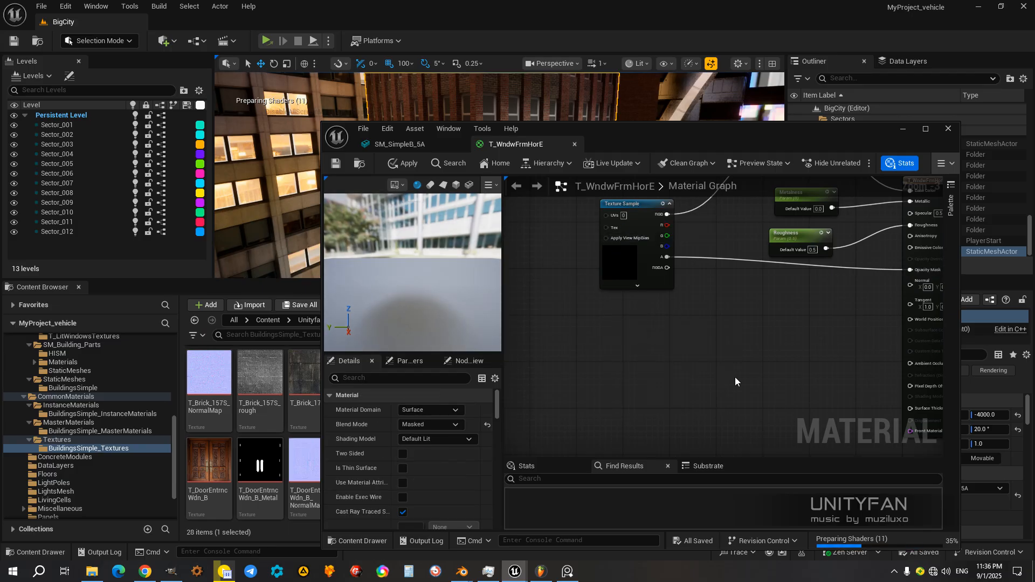
pyautogui.moveTo(451, 286); pyautogui.dragTo(500, 301)
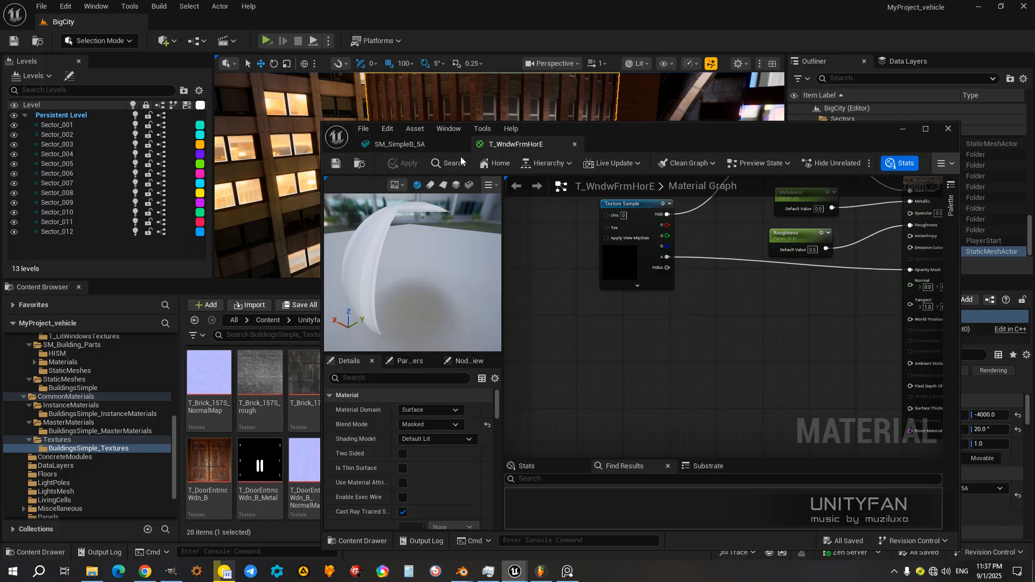
# Step: Rename the T_WndwFrmHorE material in the BuildingsSimple_MasterMaterials folder as MM_WndwFrmHorE
pyautogui.click(414, 144)
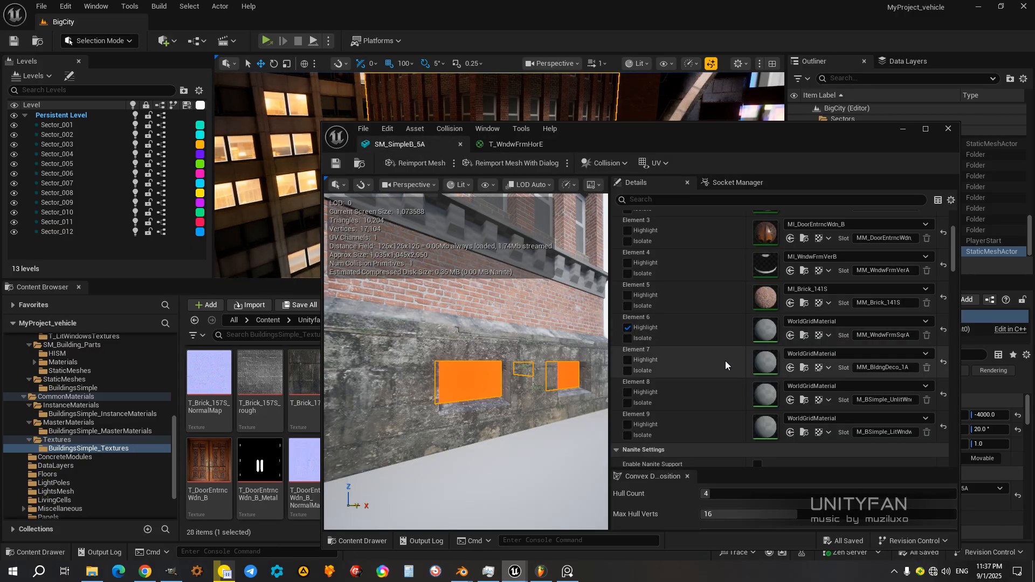
pyautogui.moveTo(605, 138); pyautogui.dragTo(809, 140)
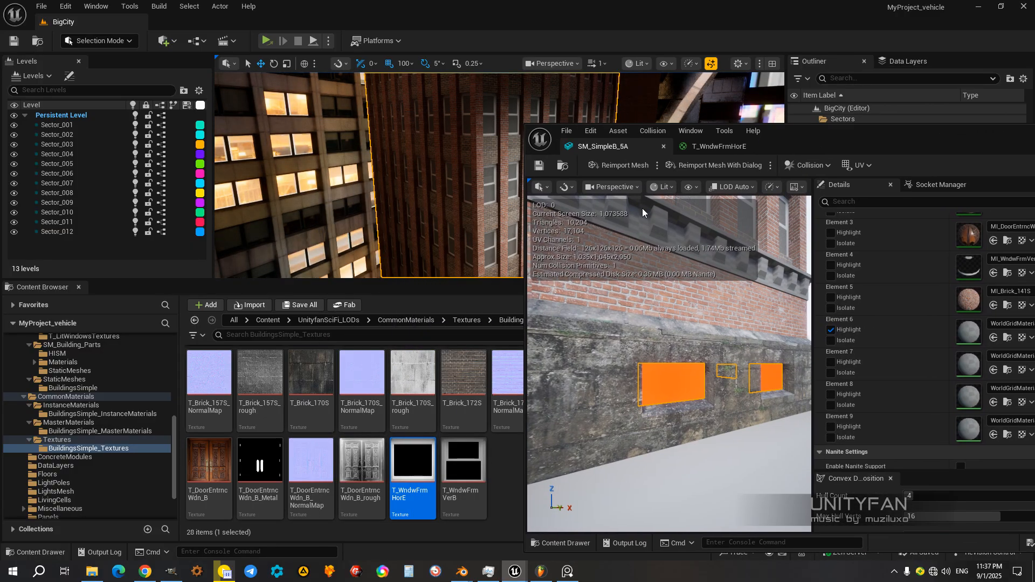
pyautogui.click(66, 431)
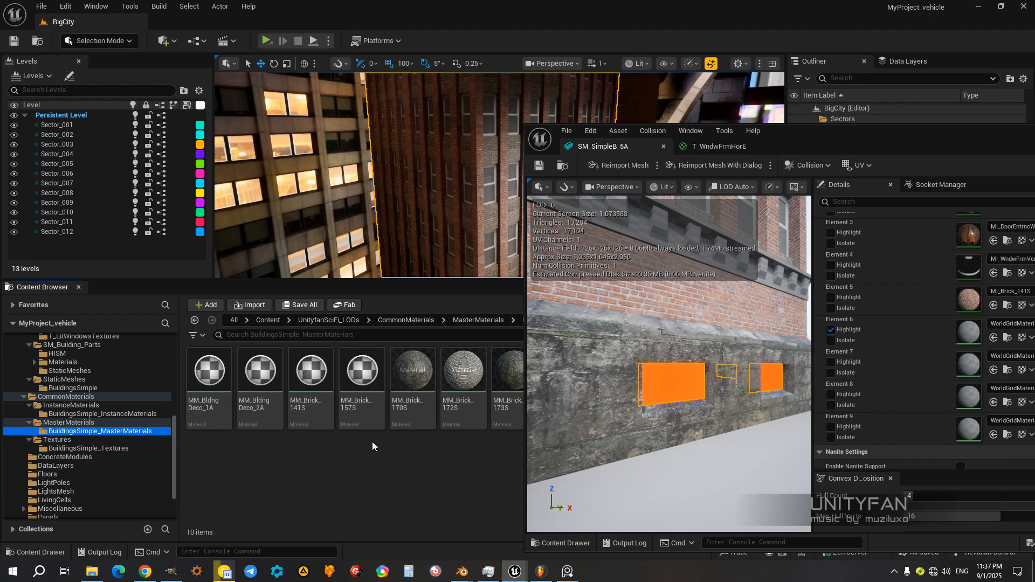
pyautogui.moveTo(798, 141); pyautogui.dragTo(787, 488)
pyautogui.click(669, 378)
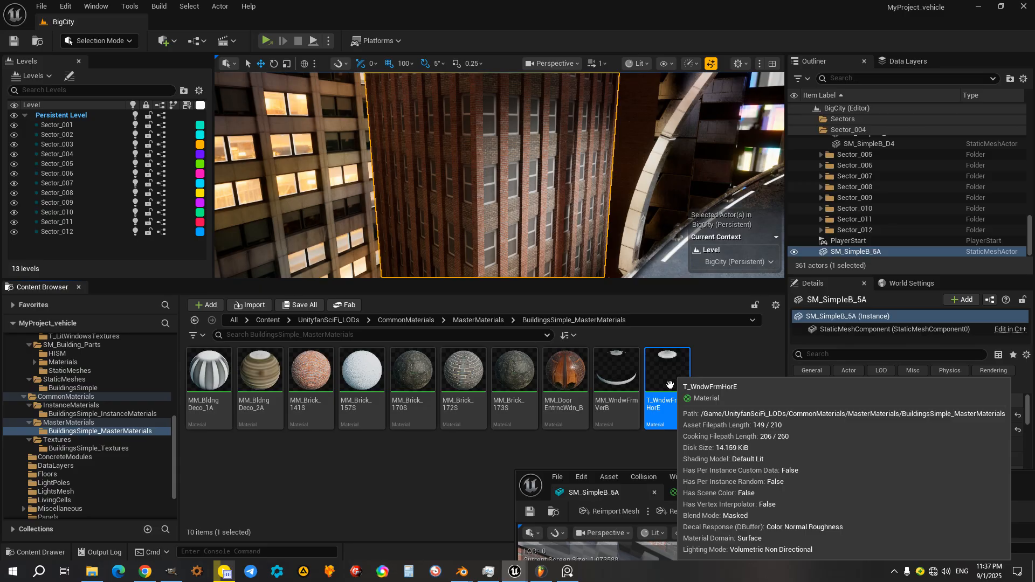
pyautogui.click(674, 403)
pyautogui.click(653, 403)
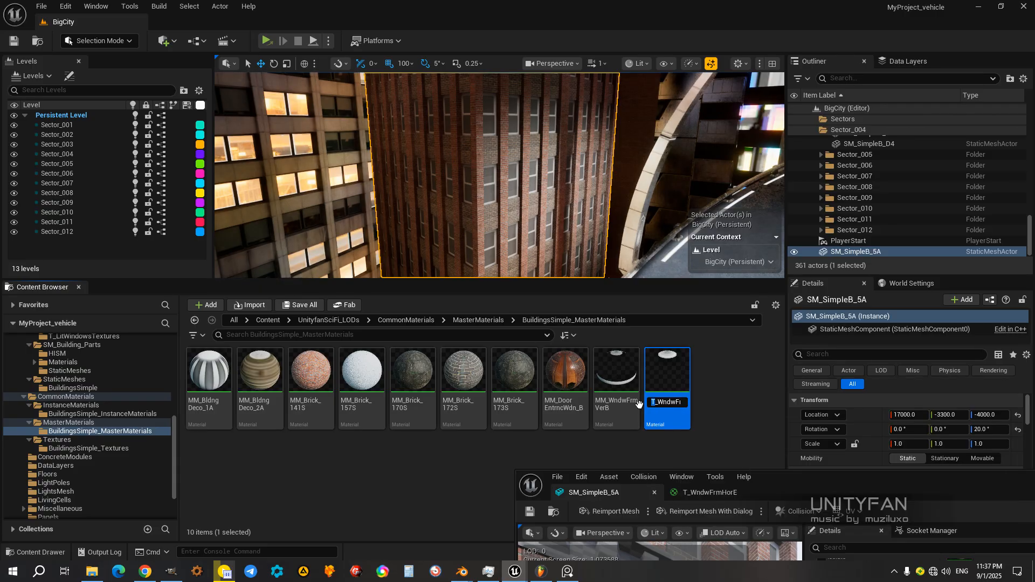
pyautogui.write('MM')
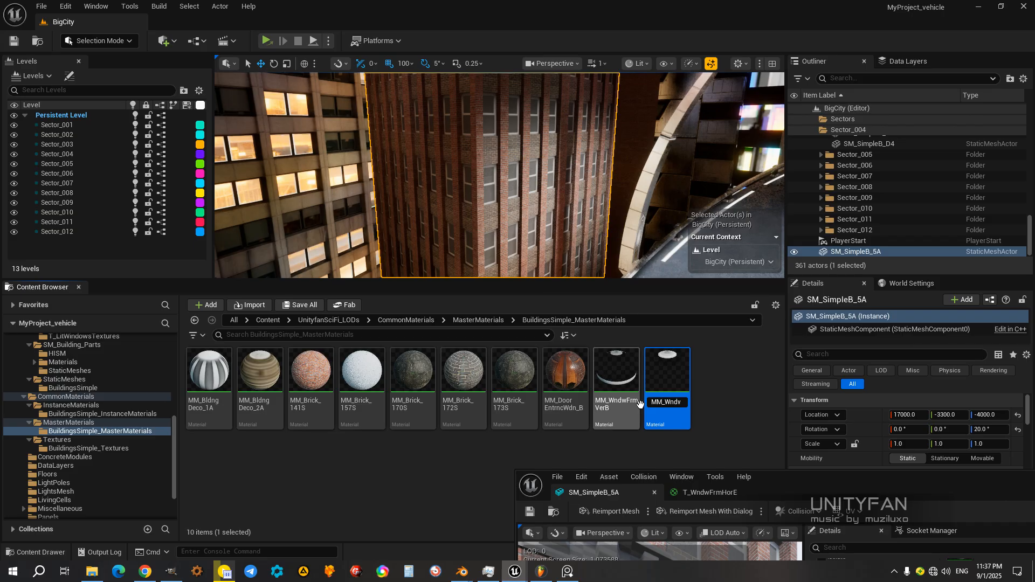
pyautogui.press('Return')
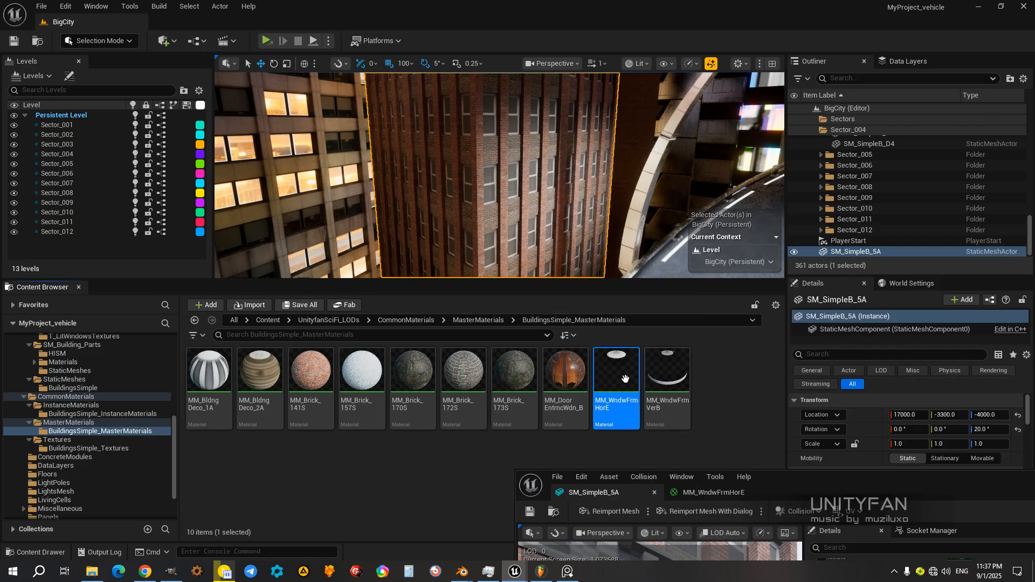
# Step: Create a material instance from MM_WndwFrmHorE and name it MI_WndwFrmHorE
pyautogui.rightClick(626, 378)
pyautogui.click(620, 376)
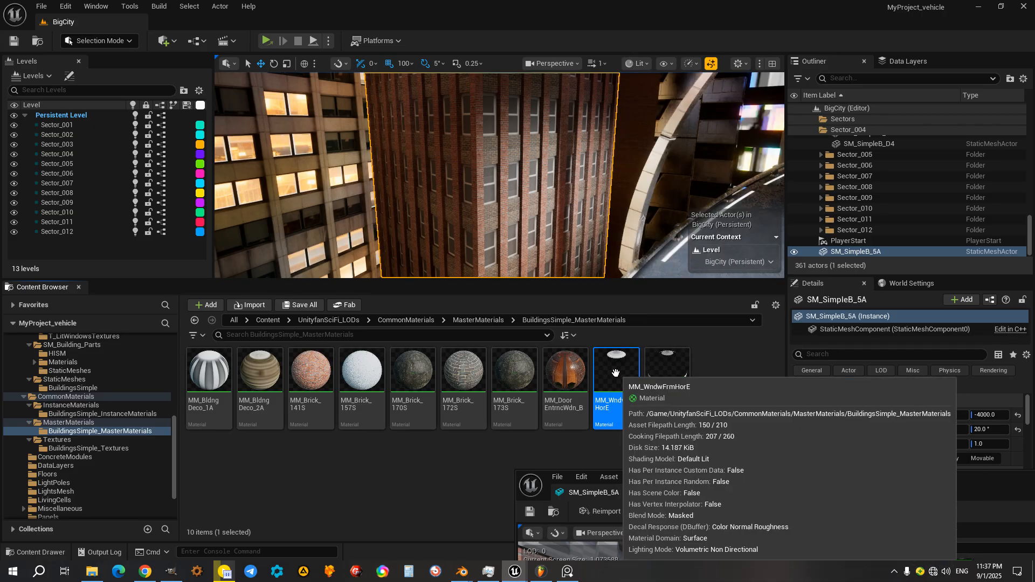
pyautogui.rightClick(616, 373)
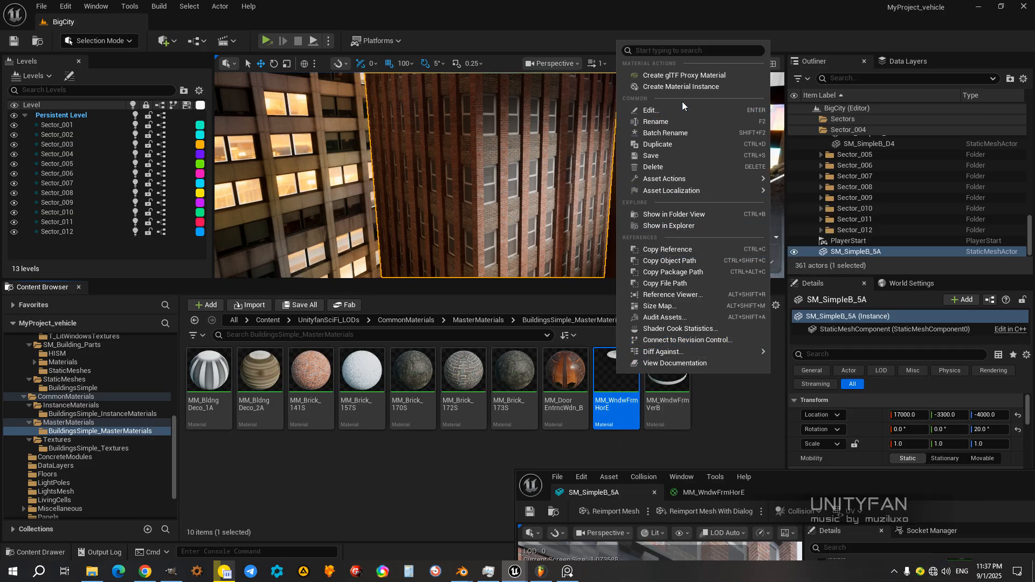
pyautogui.click(678, 86)
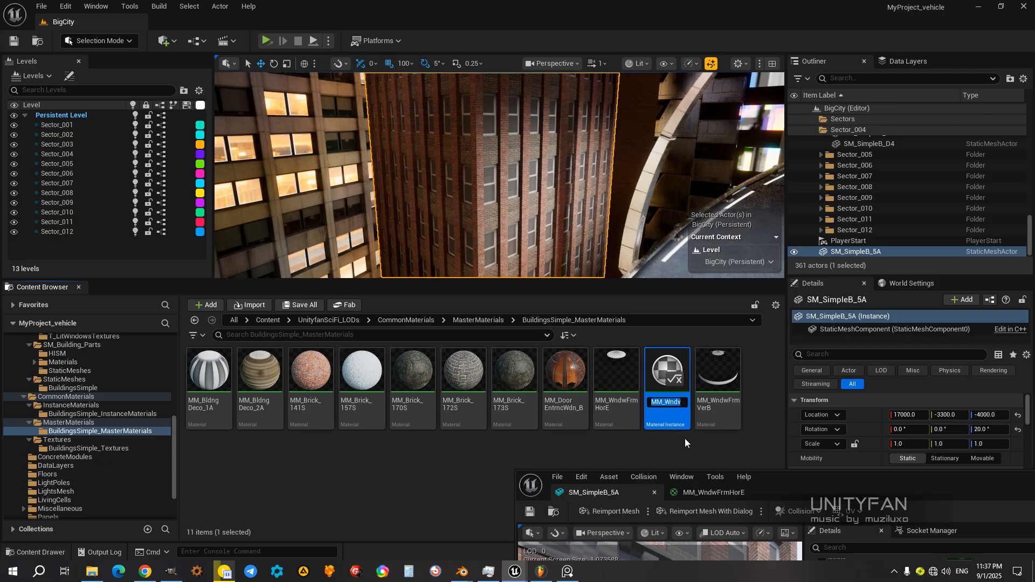
pyautogui.press('Home')
pyautogui.press('BackSpace')
pyautogui.write('I')
pyautogui.press('End')
pyautogui.write('_Inst')
pyautogui.press('BackSpace')
pyautogui.press('BackSpace')
pyautogui.press('BackSpace')
pyautogui.press('BackSpace')
pyautogui.press('BackSpace')
pyautogui.press('Return')
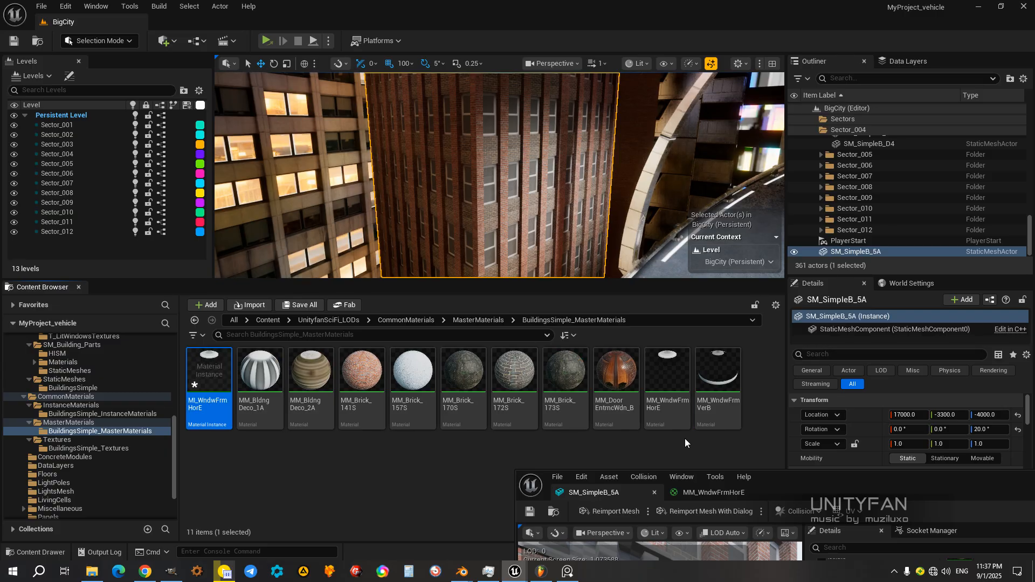
# Step: Move MI_WndwFrmHorE into the BuildingsSimple_InstanceMaterials folder and show that folder beside the SM_SimpleB_5A mesh editor
pyautogui.click(289, 458)
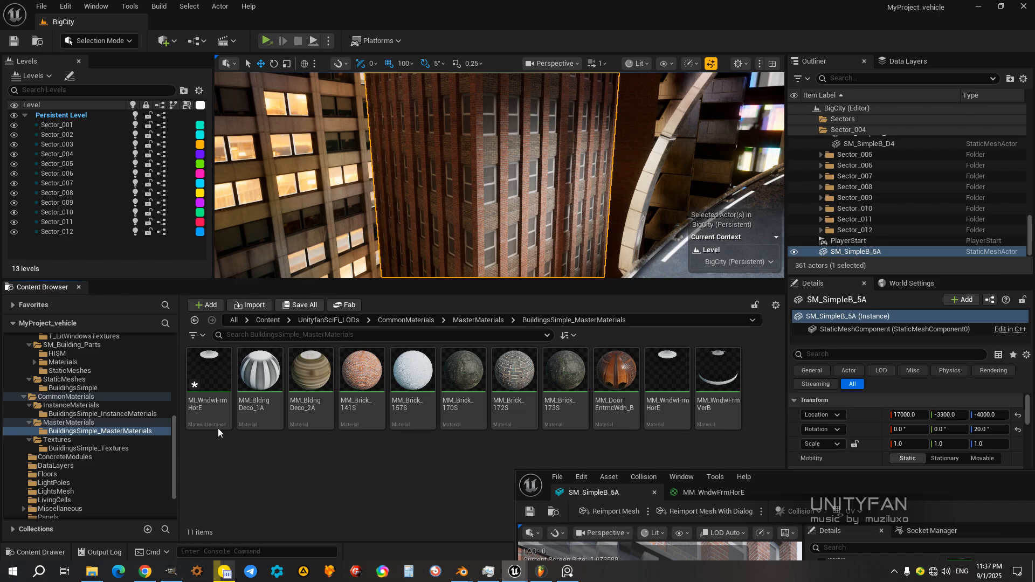
pyautogui.click(204, 368)
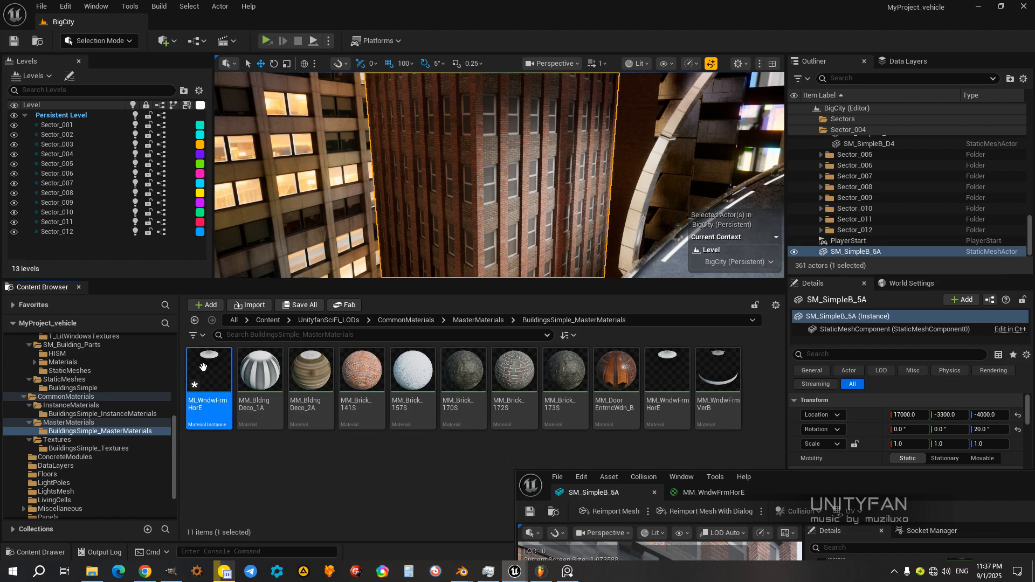
pyautogui.moveTo(204, 368); pyautogui.dragTo(137, 414)
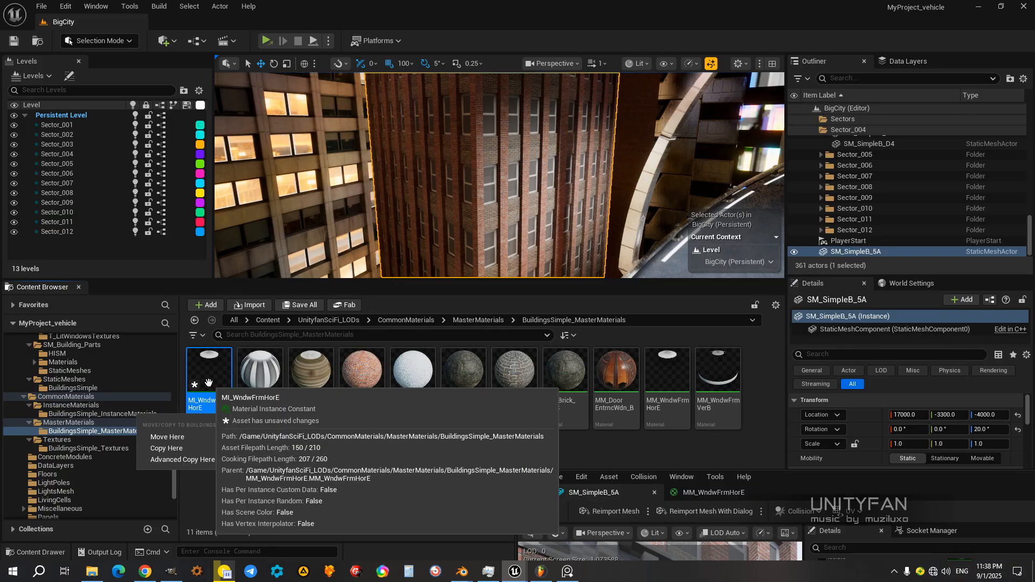
pyautogui.click(164, 437)
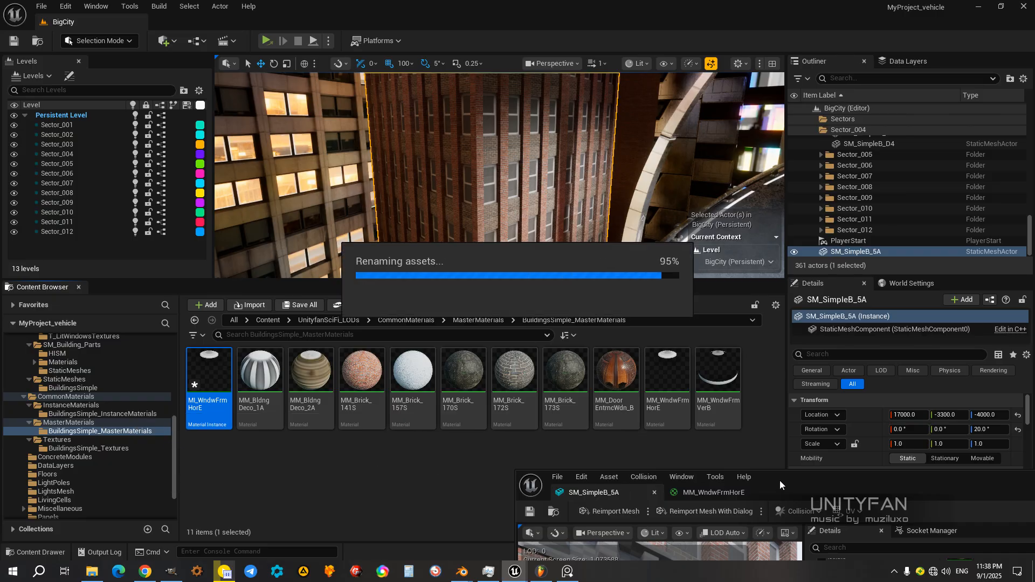
pyautogui.moveTo(767, 483); pyautogui.dragTo(607, 96)
pyautogui.click(102, 413)
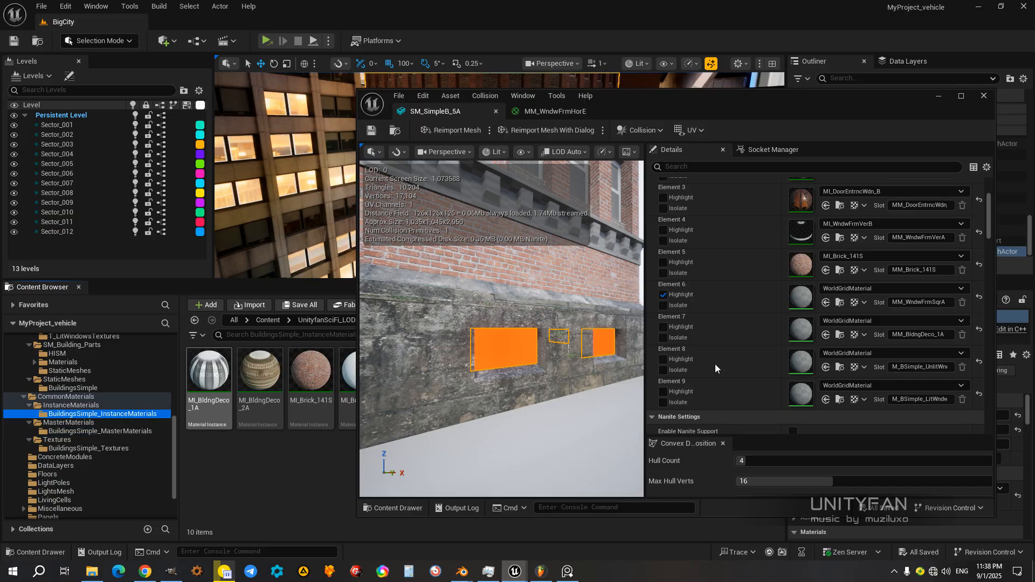
pyautogui.moveTo(636, 105)
pyautogui.mouseDown()
pyautogui.moveTo(733, 104)
pyautogui.moveTo(770, 124)
pyautogui.moveTo(618, 98)
pyautogui.mouseUp()
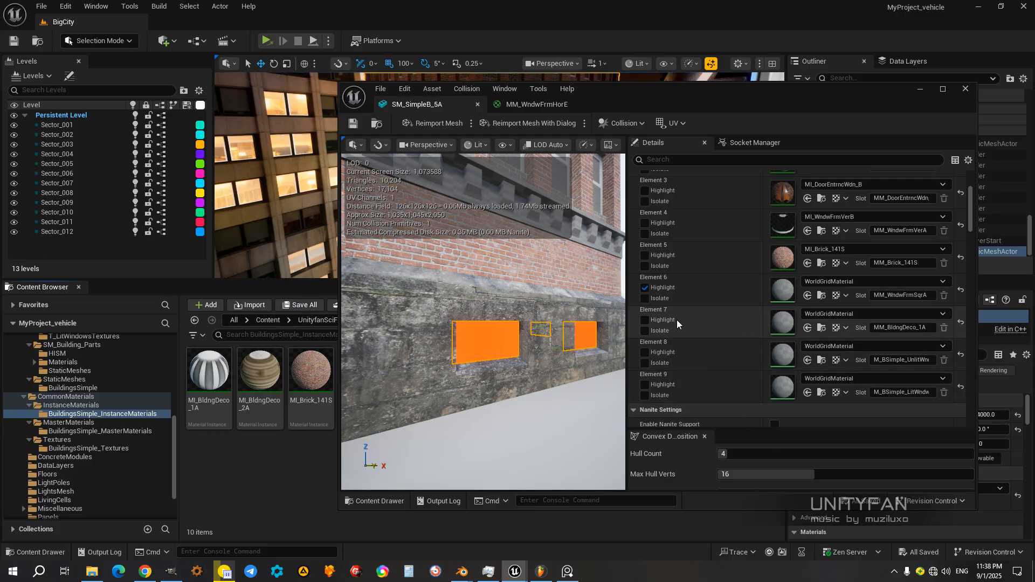
# Step: Assign the MI_WndwFrmHorE instance to Element 6 of SM_SimpleB_5A and turn off that element's highlight
pyautogui.moveTo(601, 99)
pyautogui.mouseDown()
pyautogui.moveTo(828, 123)
pyautogui.moveTo(808, 280)
pyautogui.moveTo(729, 419)
pyautogui.moveTo(612, 170)
pyautogui.moveTo(621, 105)
pyautogui.mouseUp()
pyautogui.click(617, 377)
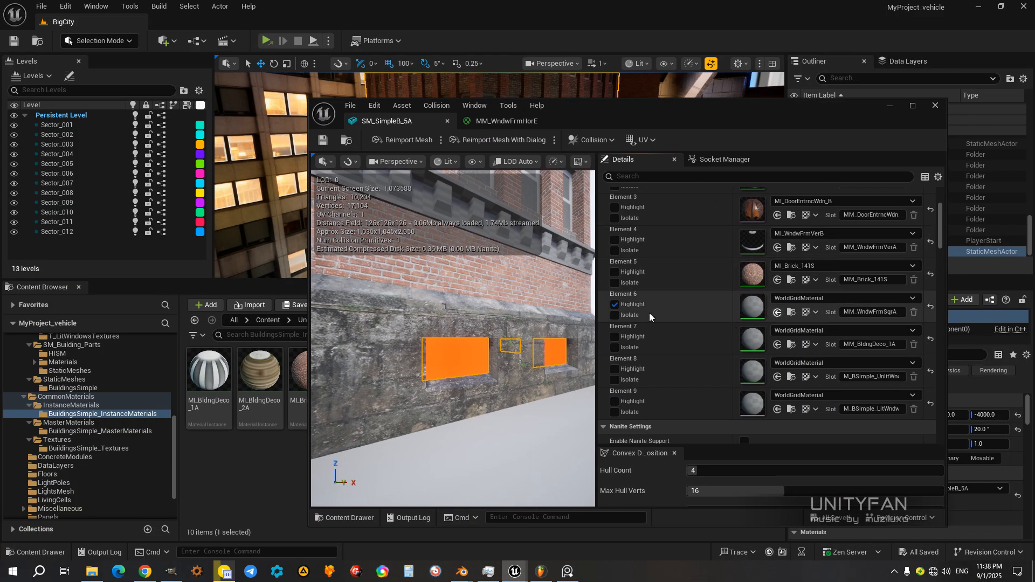
pyautogui.click(777, 312)
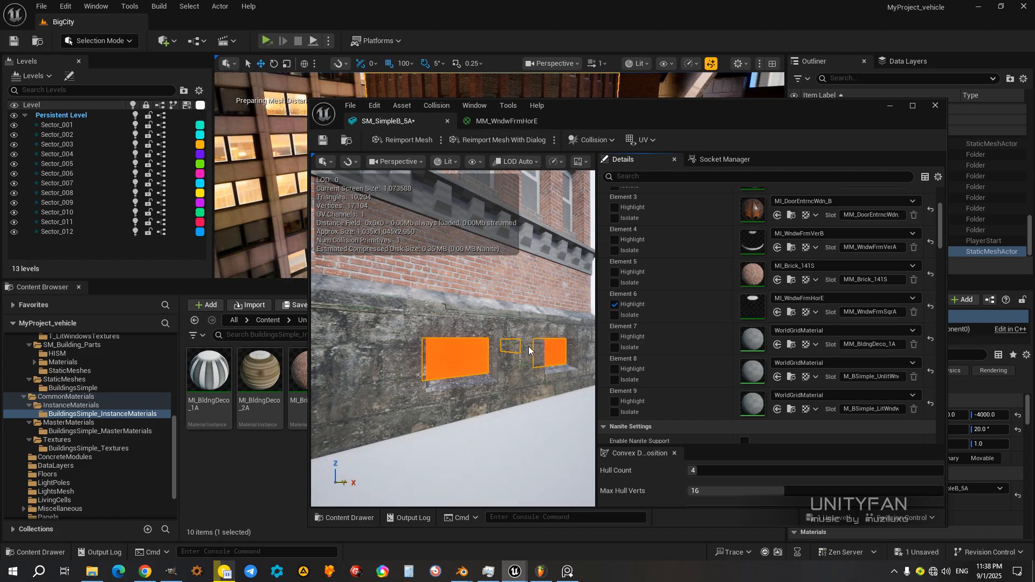
pyautogui.click(614, 305)
# Step: Inspect the basement windows and the surrounding facade in the mesh preview from several distances
pyautogui.moveTo(520, 381); pyautogui.dragTo(490, 387, button='right')
pyautogui.press('s')
pyautogui.press('w')
pyautogui.press('d')
pyautogui.press('a')
pyautogui.press('w')
pyautogui.press('d')
pyautogui.press('s')
pyautogui.press('a')
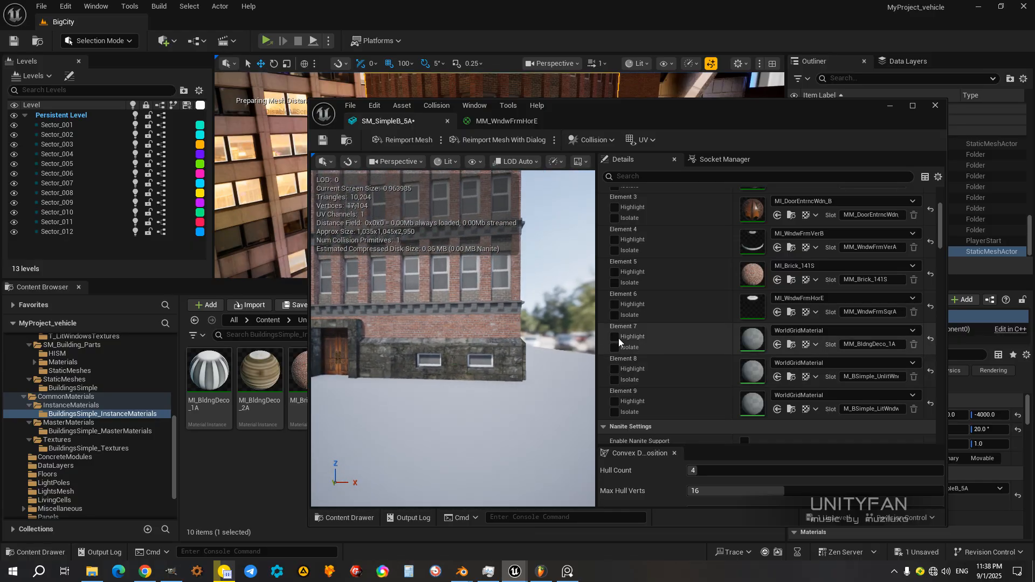
# Step: Highlight Element 7 to locate the cornices, assign MI_BldngDeco_1A to it, and turn the highlight off
pyautogui.click(614, 336)
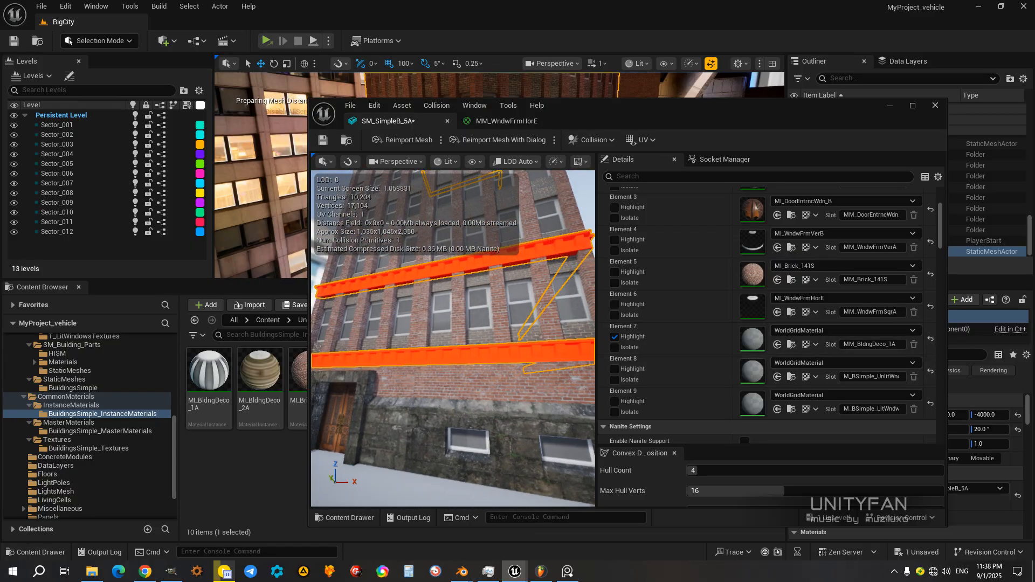
pyautogui.press('a')
pyautogui.moveTo(444, 345)
pyautogui.mouseDown(button='right')
pyautogui.moveTo(457, 346)
pyautogui.moveTo(444, 345)
pyautogui.mouseUp(button='right')
pyautogui.press('w')
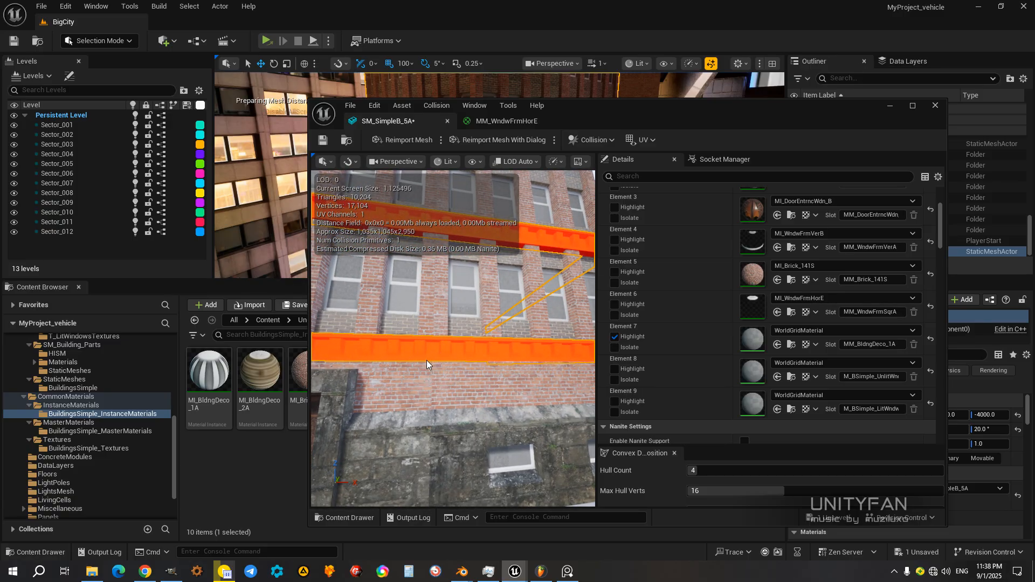
pyautogui.click(210, 377)
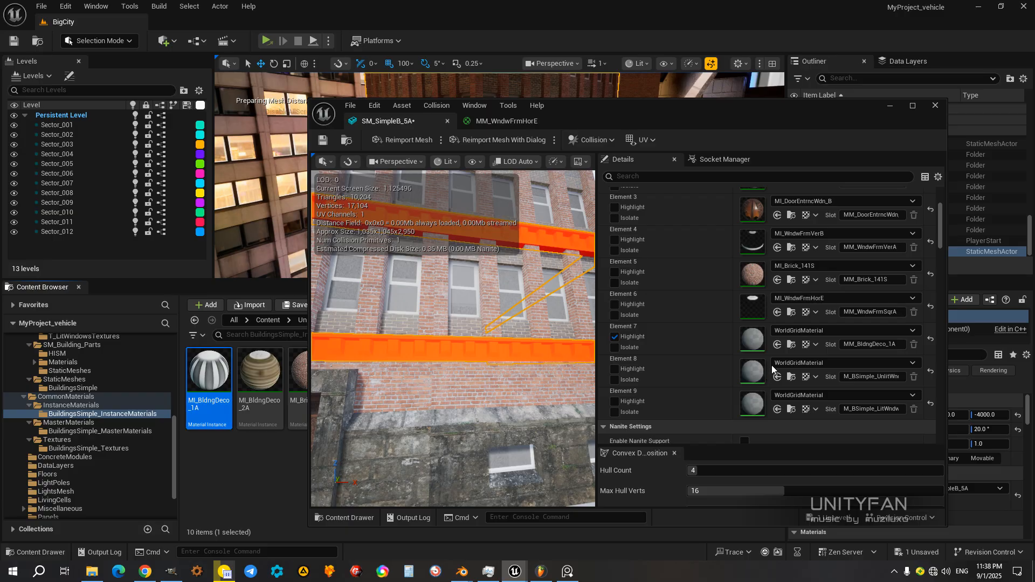
pyautogui.click(620, 339)
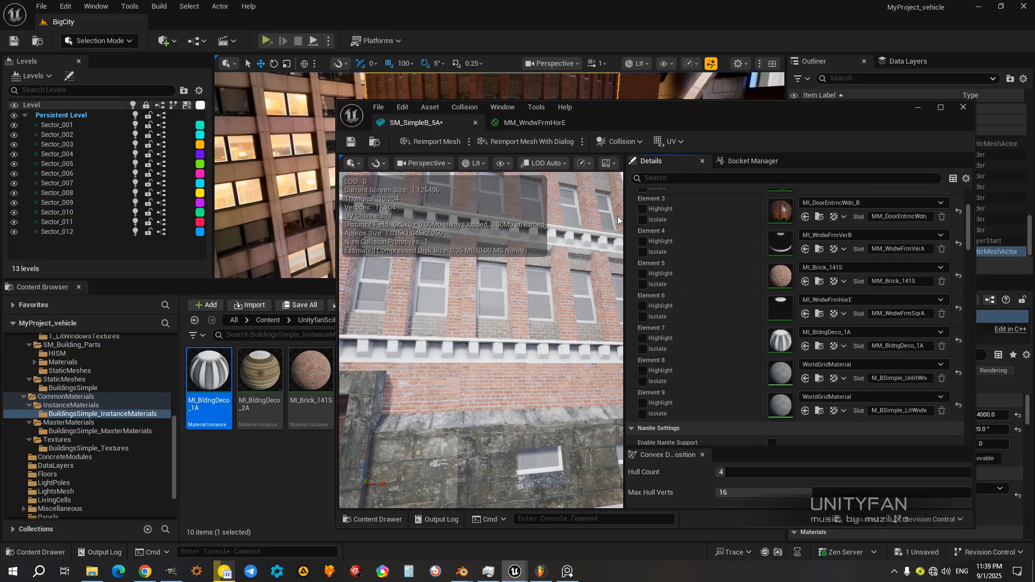
pyautogui.moveTo(481, 339); pyautogui.dragTo(537, 424, button='right')
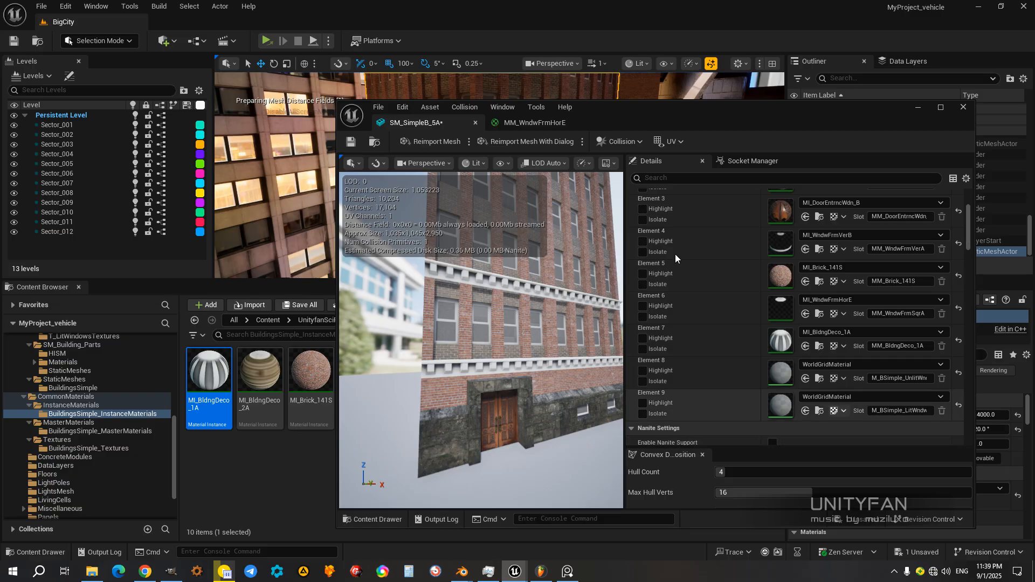
# Step: Check which windows Element 8 covers, and show the InstanseMaterials folder of M_LitWindows beside the mesh editor
pyautogui.moveTo(701, 109); pyautogui.dragTo(691, 87)
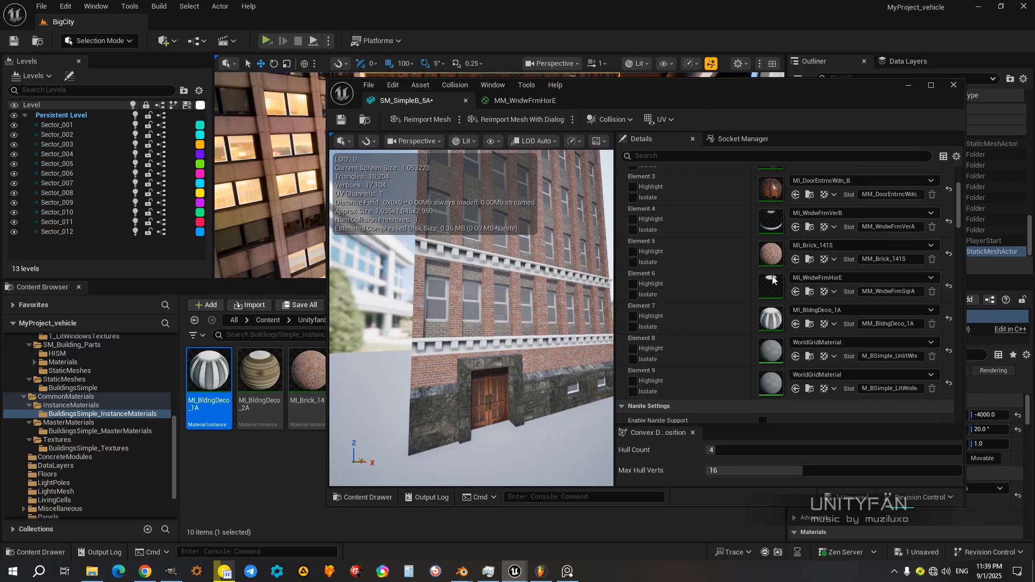
pyautogui.click(634, 348)
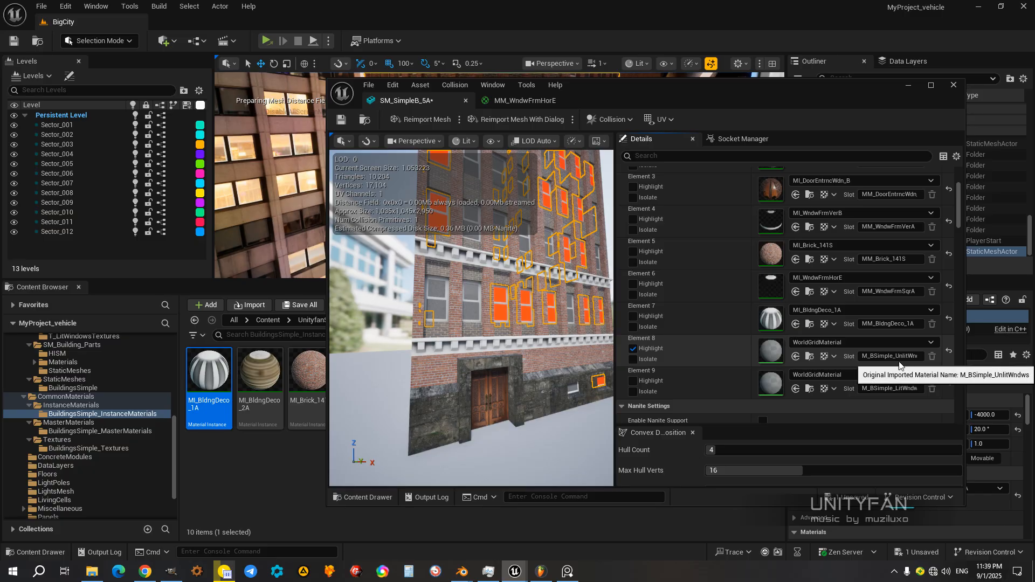
pyautogui.click(633, 349)
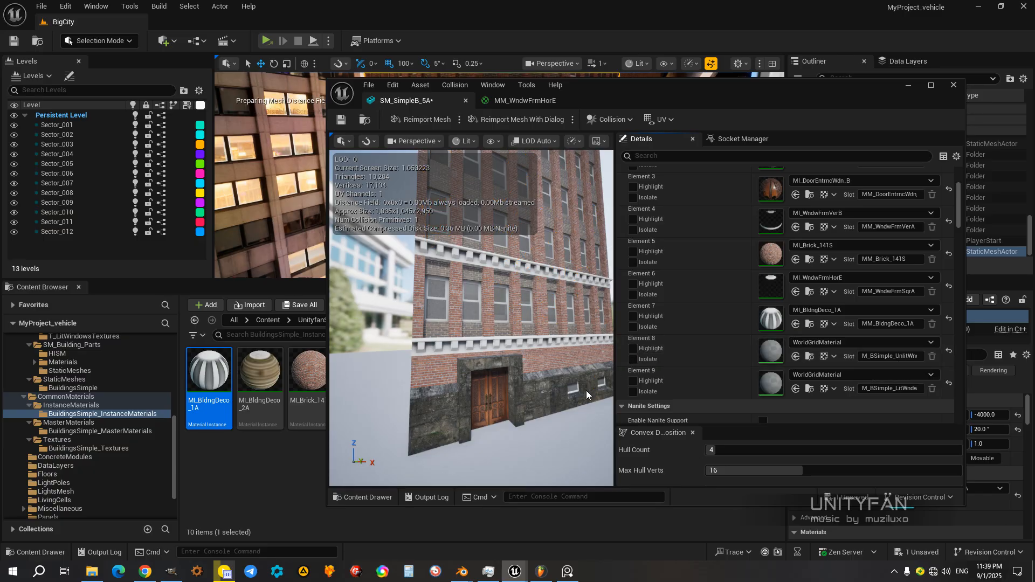
pyautogui.moveTo(623, 91); pyautogui.dragTo(687, 93)
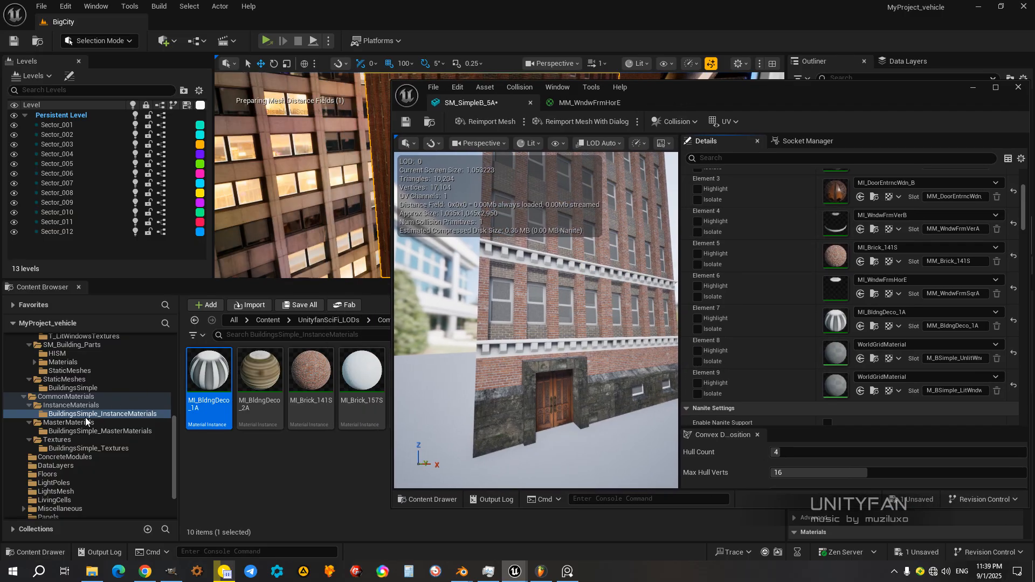
pyautogui.scroll(3, 109, 447)
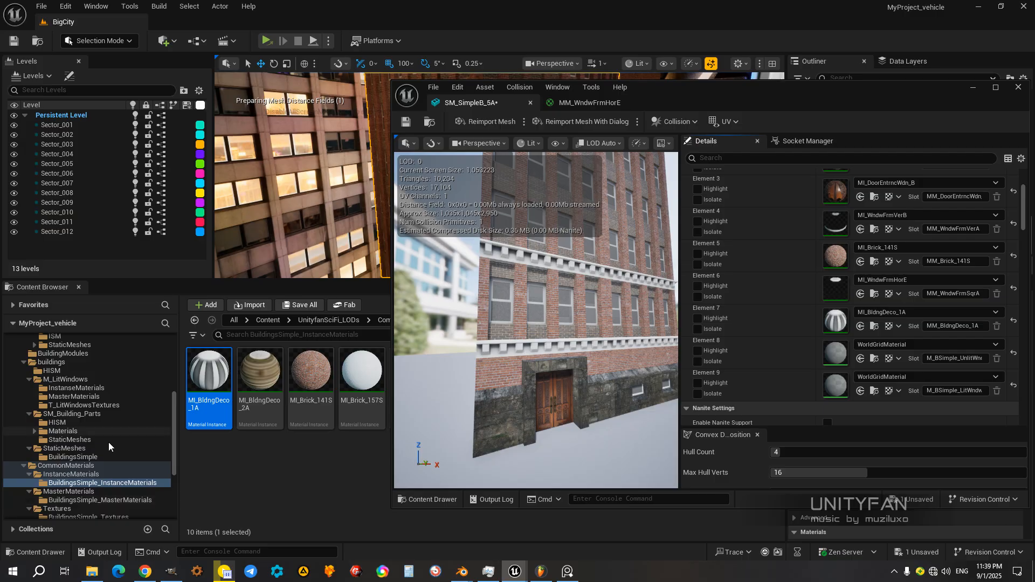
pyautogui.click(71, 389)
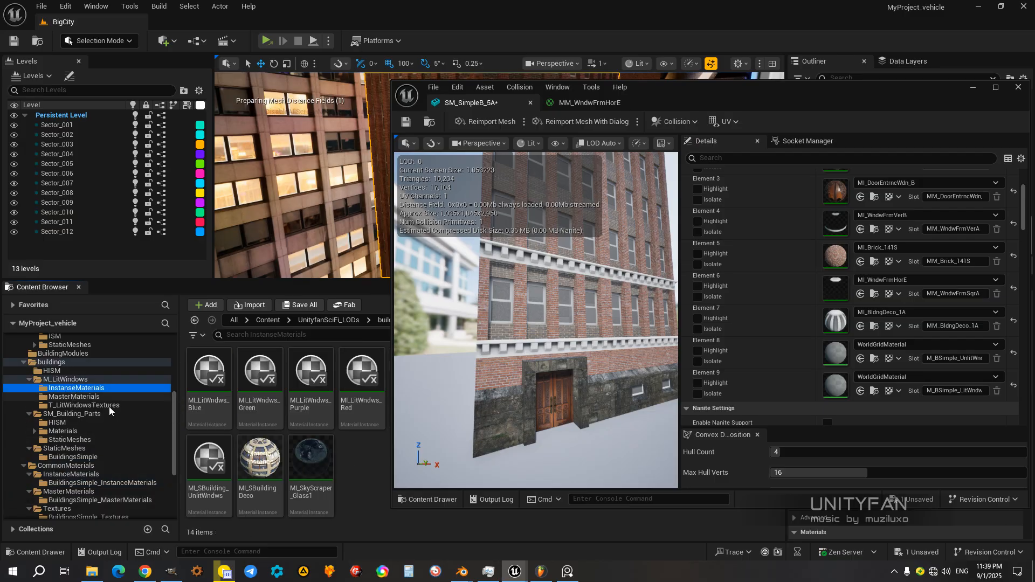
pyautogui.moveTo(666, 88)
pyautogui.mouseDown()
pyautogui.moveTo(806, 101)
pyautogui.moveTo(871, 155)
pyautogui.moveTo(871, 228)
pyautogui.moveTo(909, 239)
pyautogui.moveTo(855, 109)
pyautogui.moveTo(855, 119)
pyautogui.moveTo(749, 94)
pyautogui.moveTo(757, 111)
pyautogui.moveTo(678, 94)
pyautogui.mouseUp()
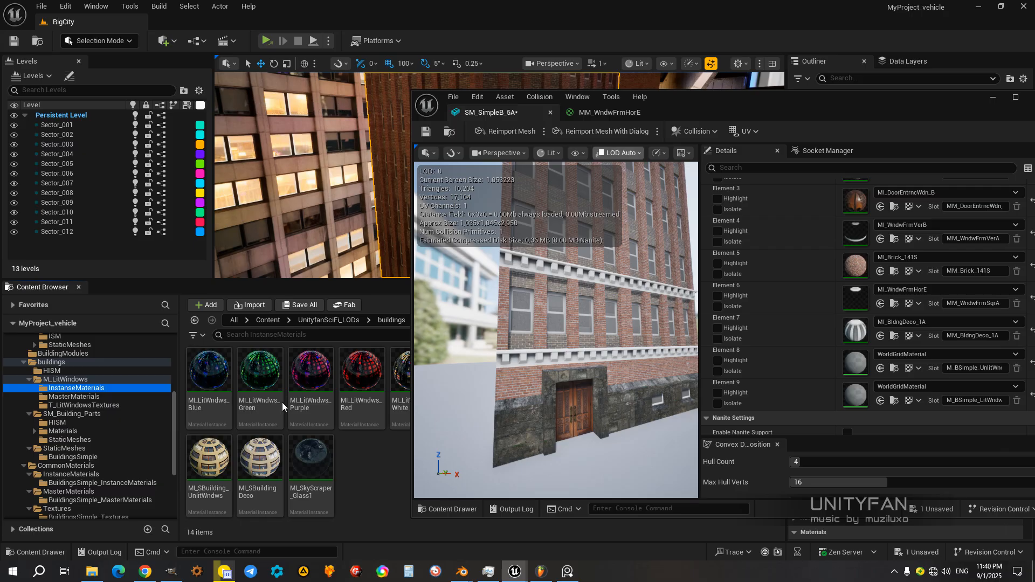
# Step: Assign the MI_SBuilding_UnlitWndws instance to Element 8 and check the windows on the facade
pyautogui.click(211, 467)
pyautogui.moveTo(785, 102); pyautogui.dragTo(703, 108)
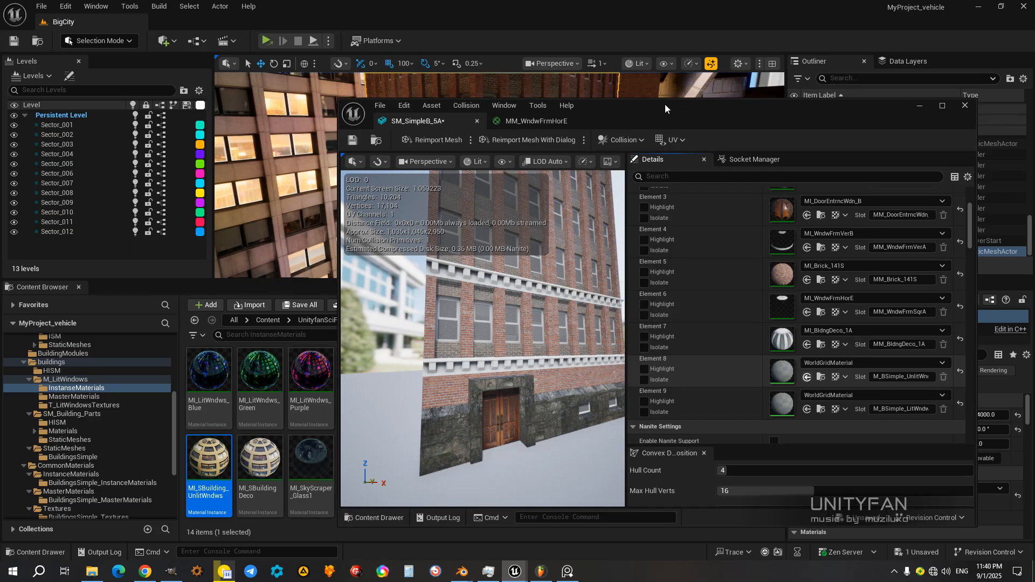
pyautogui.moveTo(665, 105); pyautogui.dragTo(674, 108)
pyautogui.moveTo(544, 302); pyautogui.dragTo(480, 285, button='right')
pyautogui.press('d')
pyautogui.press('w')
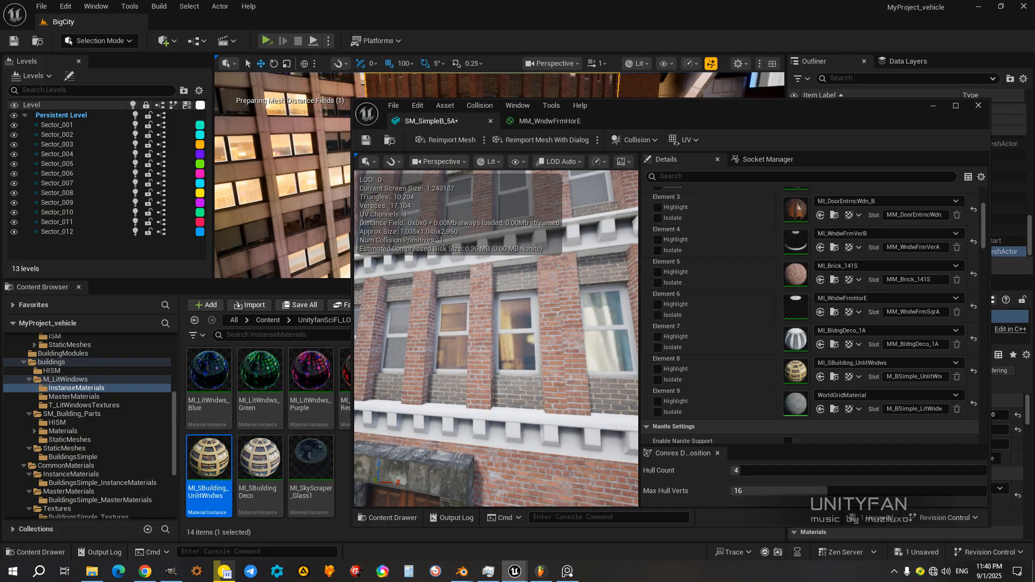
pyautogui.moveTo(496, 338); pyautogui.dragTo(541, 318, button='right')
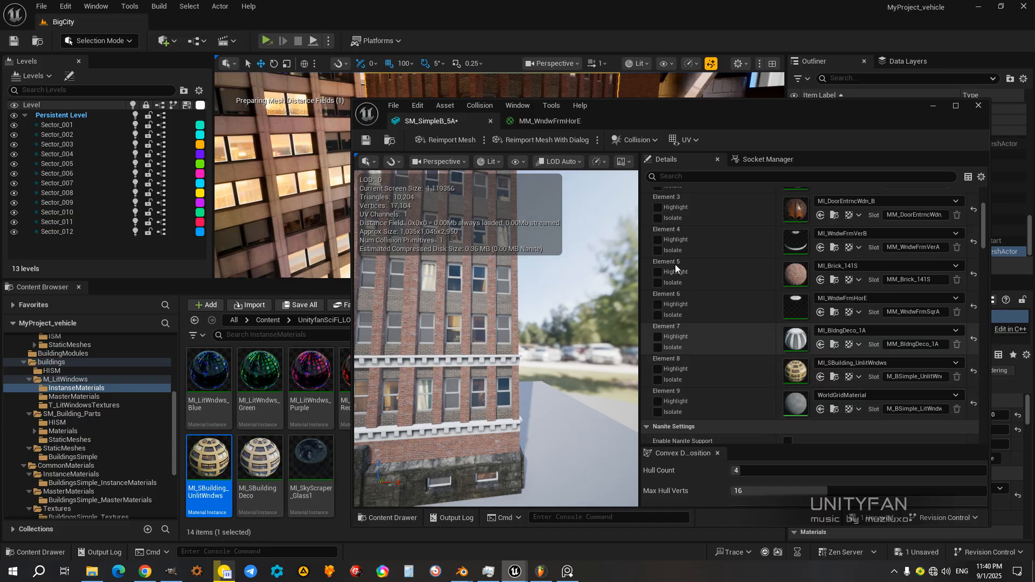
# Step: Assign the MI_SBuilding_LitWndws instance to Element 9 and save the SM_SimpleB_5A mesh
pyautogui.moveTo(595, 123); pyautogui.dragTo(713, 457)
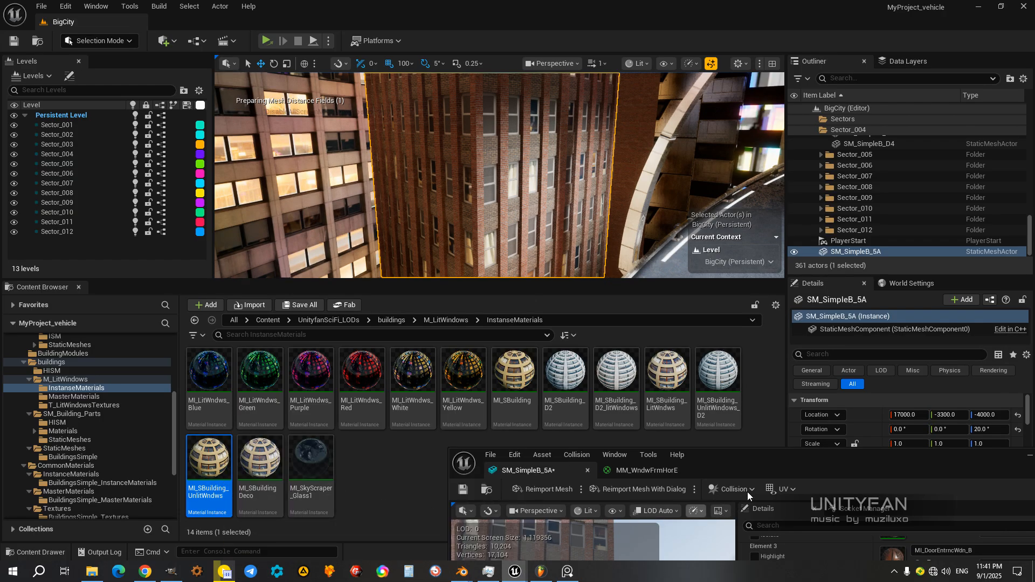
pyautogui.moveTo(761, 461); pyautogui.dragTo(758, 451)
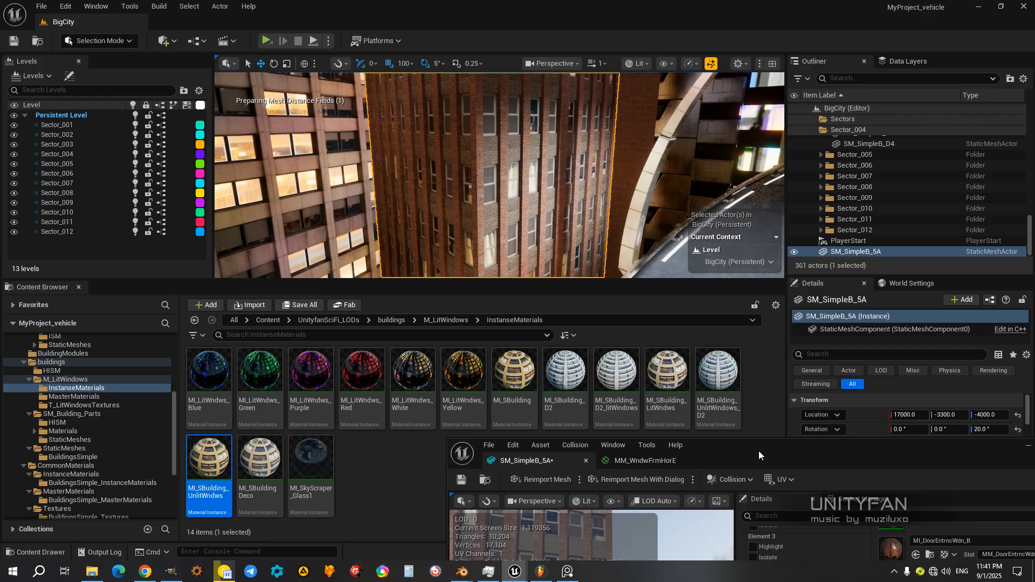
pyautogui.moveTo(759, 452); pyautogui.dragTo(627, 89)
pyautogui.click(666, 380)
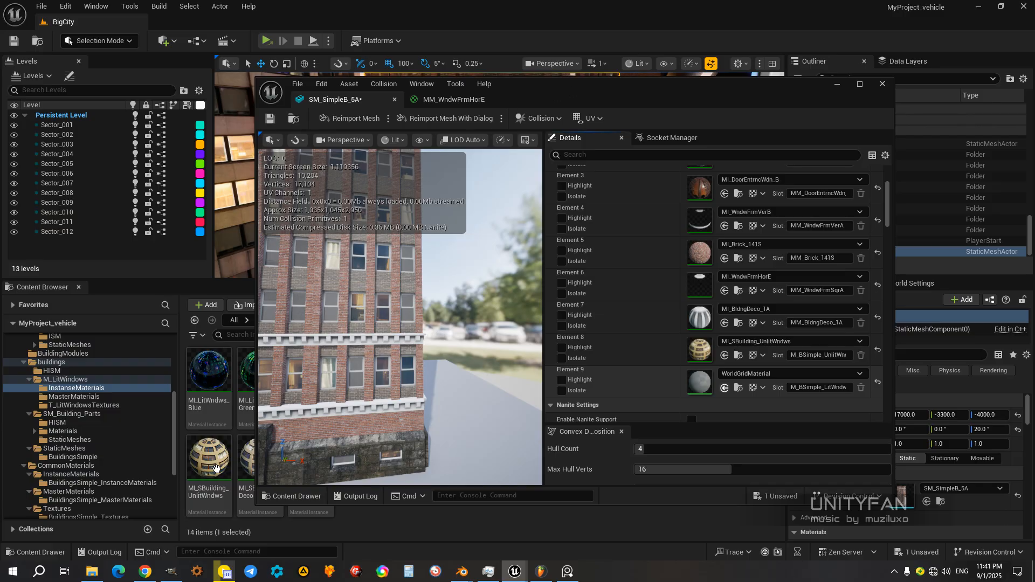
pyautogui.moveTo(432, 386); pyautogui.dragTo(541, 224, button='right')
pyautogui.moveTo(510, 97); pyautogui.dragTo(491, 102)
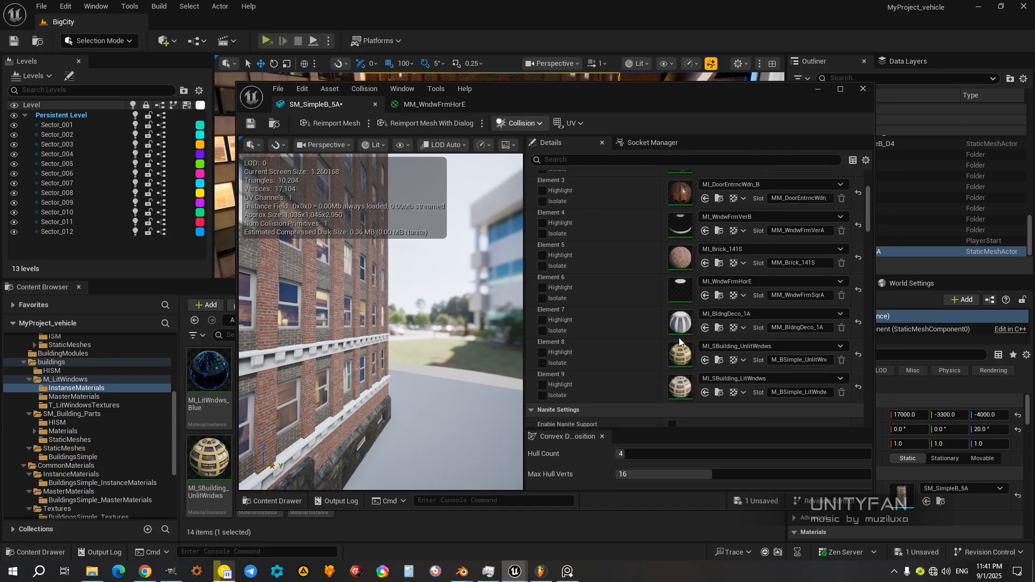
pyautogui.click(759, 503)
pyautogui.click(616, 408)
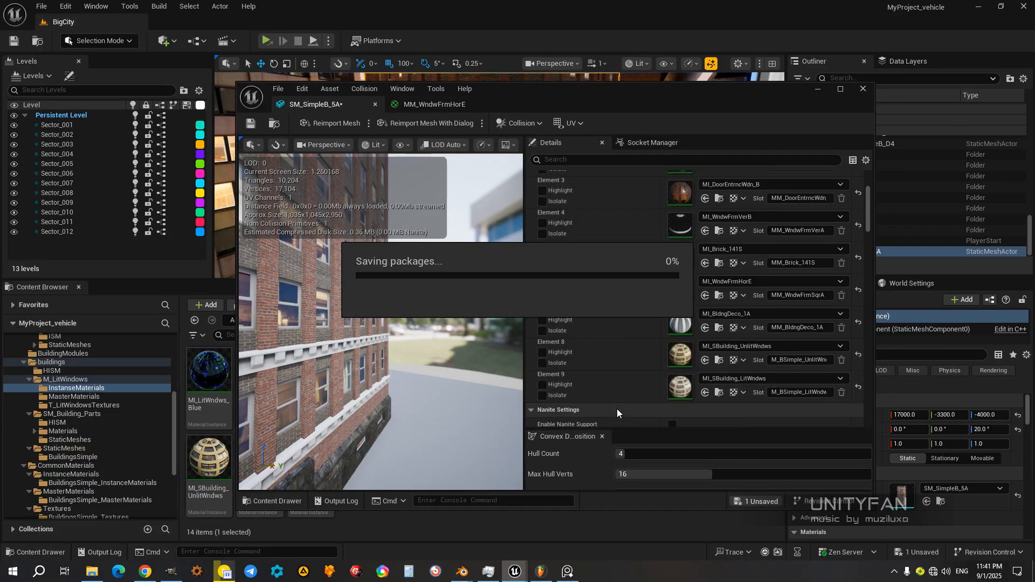
# Step: Inspect the facade windows up close, briefly highlighting Element 8 to tell the unlit windows apart
pyautogui.keyDown('alt'); pyautogui.moveTo(384, 358); pyautogui.dragTo(243, 356); pyautogui.keyUp('alt')
pyautogui.moveTo(381, 324); pyautogui.dragTo(405, 275, button='right')
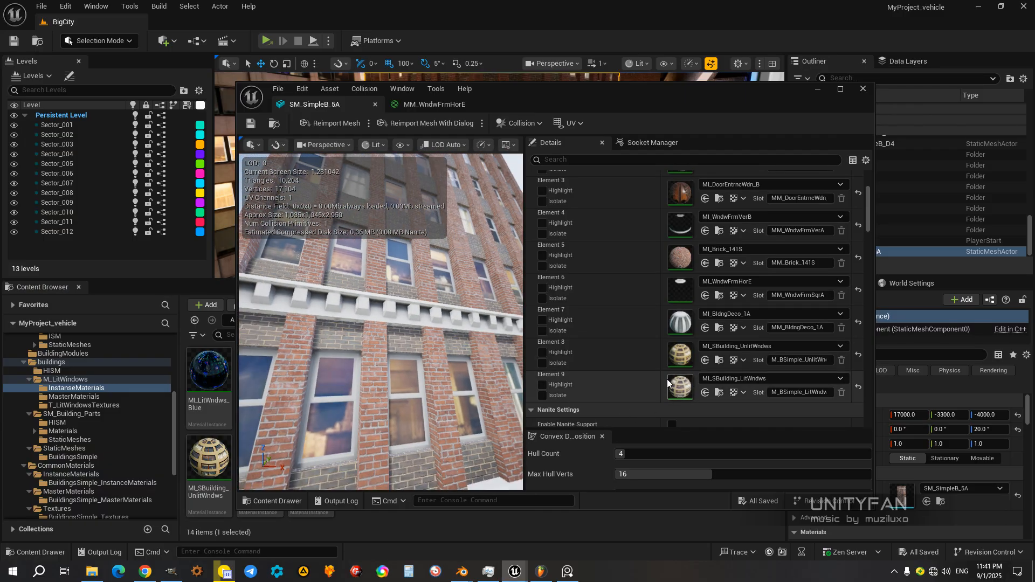
pyautogui.click(563, 353)
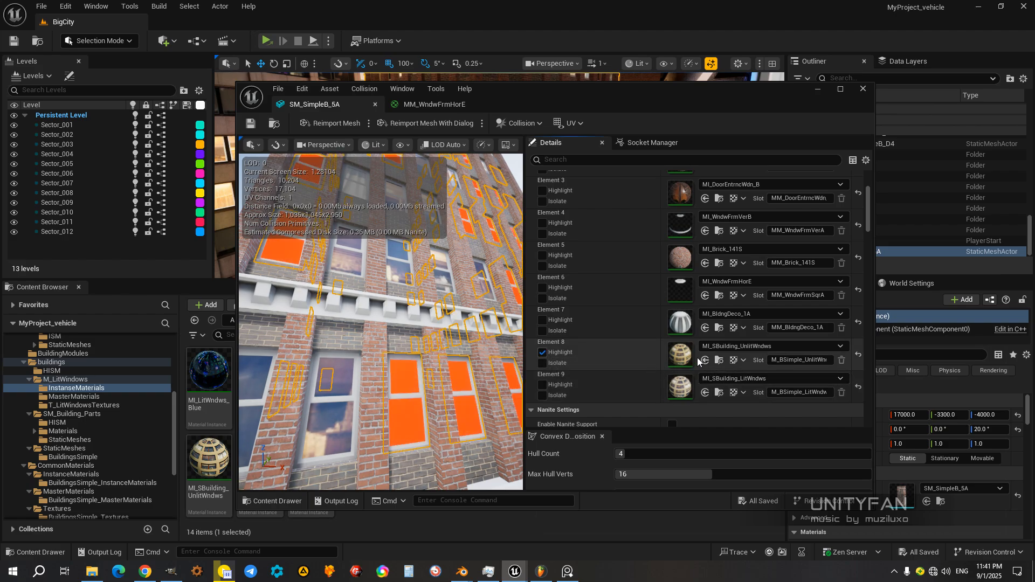
pyautogui.click(544, 354)
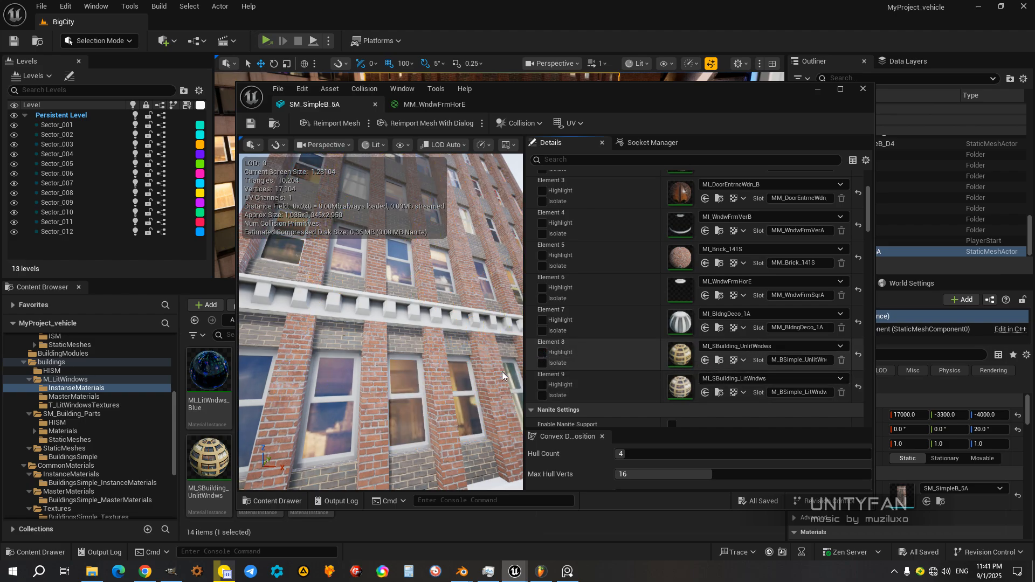
pyautogui.moveTo(442, 390); pyautogui.dragTo(361, 393, button='right')
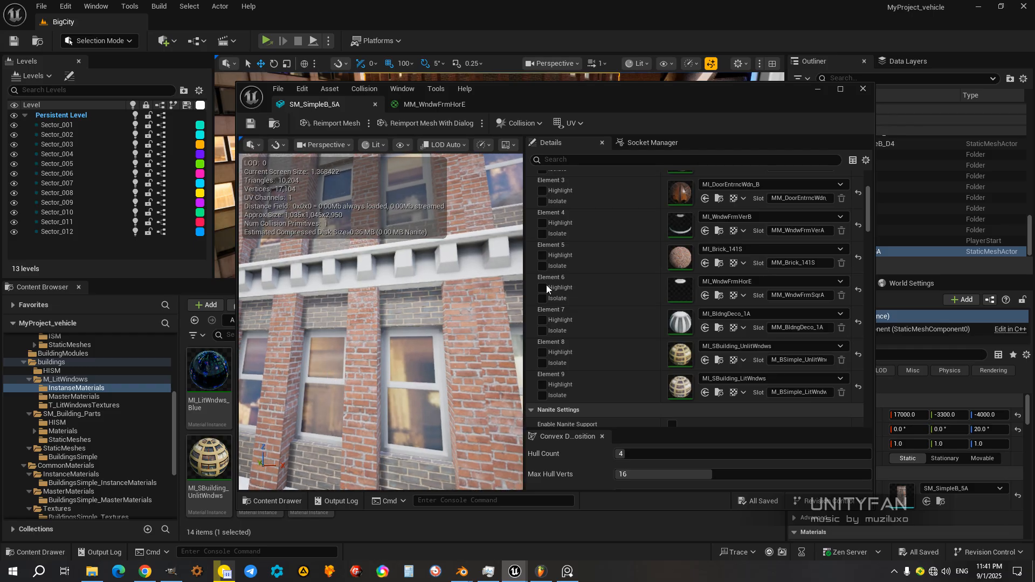
# Step: Open the MM_SBuilding material from the MasterMaterials folder of M_LitWindows
pyautogui.moveTo(567, 102); pyautogui.dragTo(765, 219)
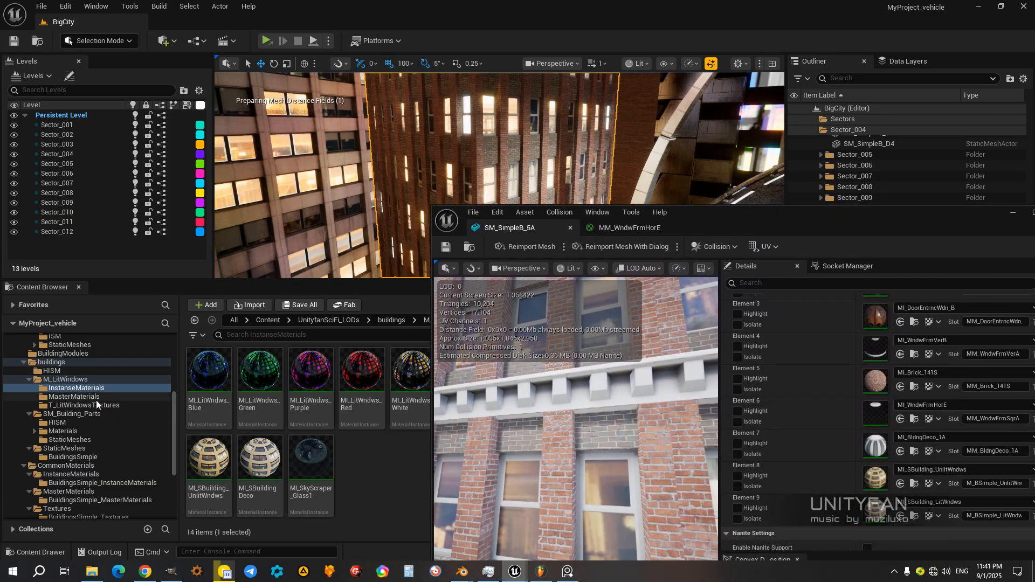
pyautogui.click(81, 397)
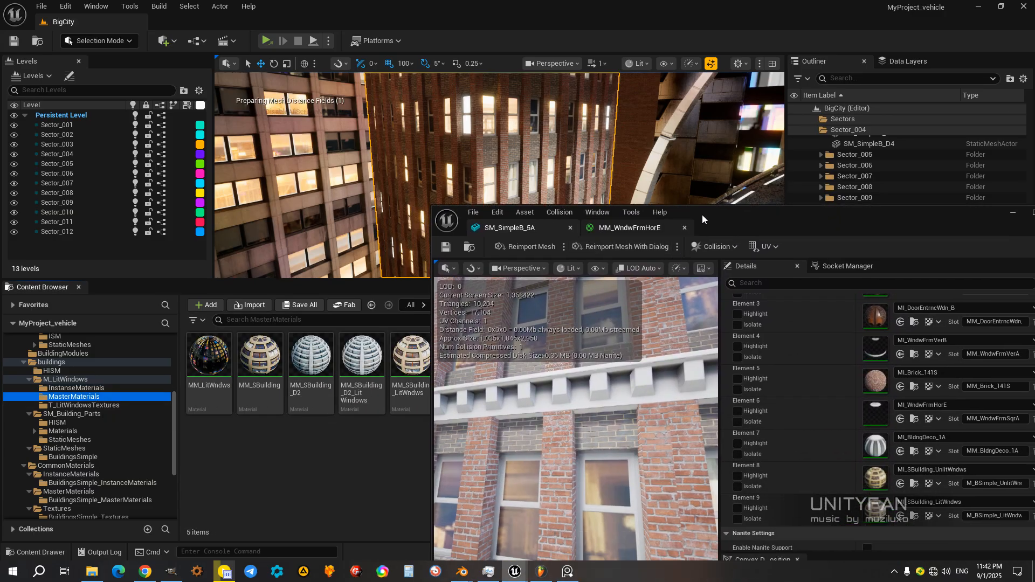
pyautogui.moveTo(703, 219); pyautogui.dragTo(803, 261)
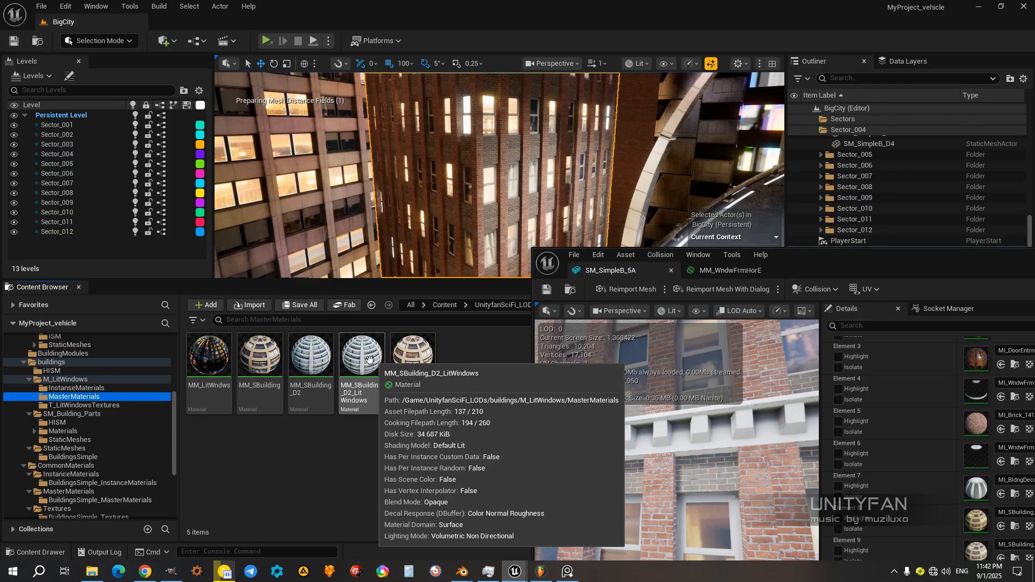
pyautogui.click(259, 372)
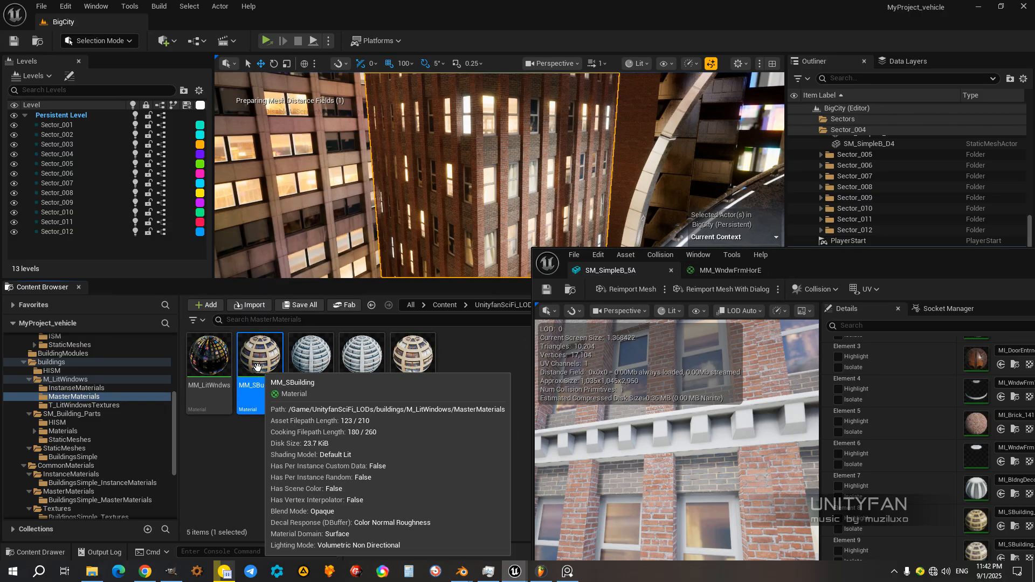
pyautogui.moveTo(831, 270); pyautogui.dragTo(691, 162)
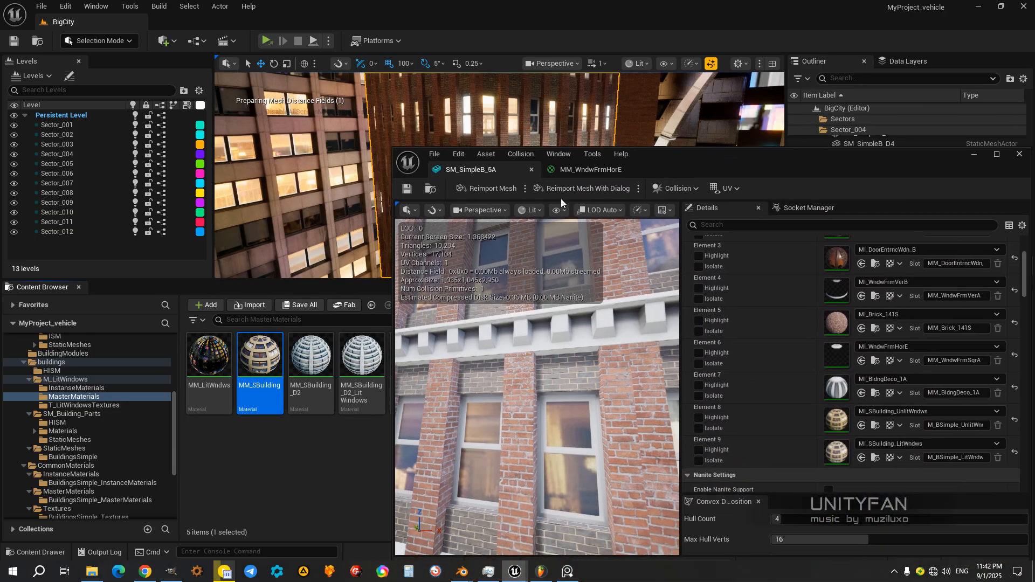
pyautogui.doubleClick(256, 359)
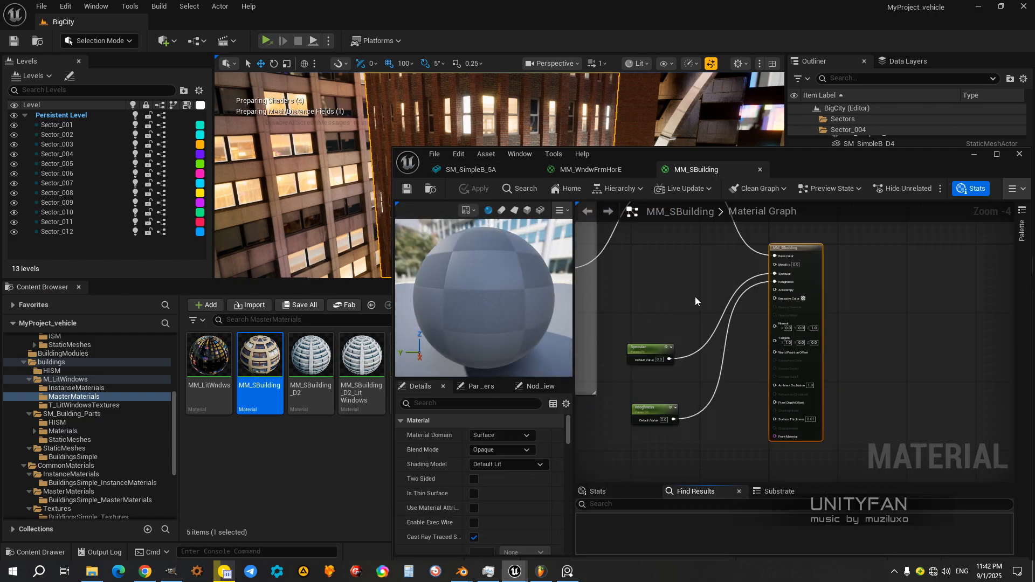
# Step: Examine the Transition_from_day_to_night_textures node group in the MM_SBuilding material graph
pyautogui.moveTo(791, 150); pyautogui.dragTo(740, 133)
pyautogui.moveTo(642, 261); pyautogui.dragTo(788, 326, button='right')
pyautogui.scroll(-2, 732, 346)
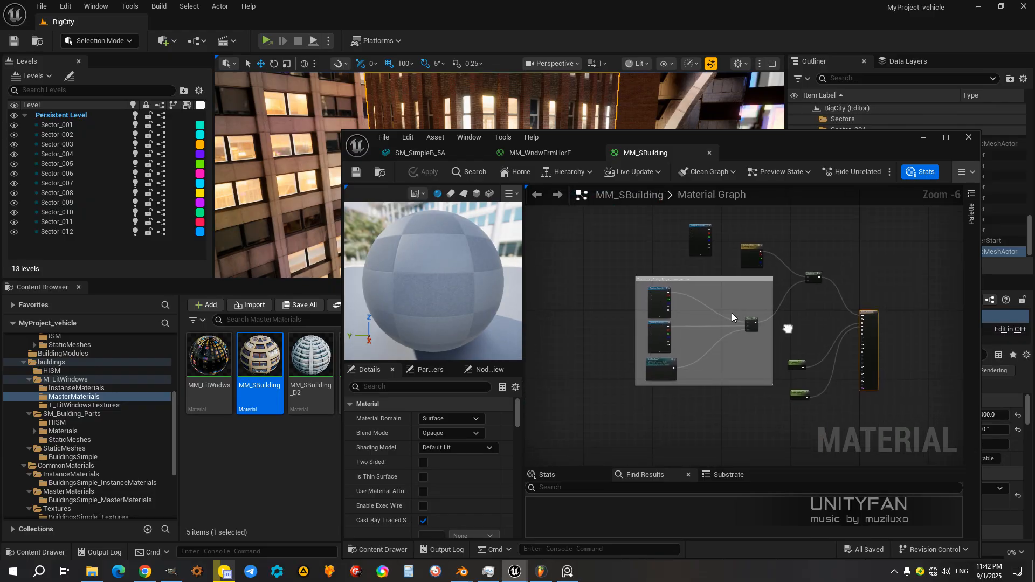
pyautogui.scroll(2, 687, 304)
pyautogui.moveTo(659, 314); pyautogui.dragTo(710, 302, button='right')
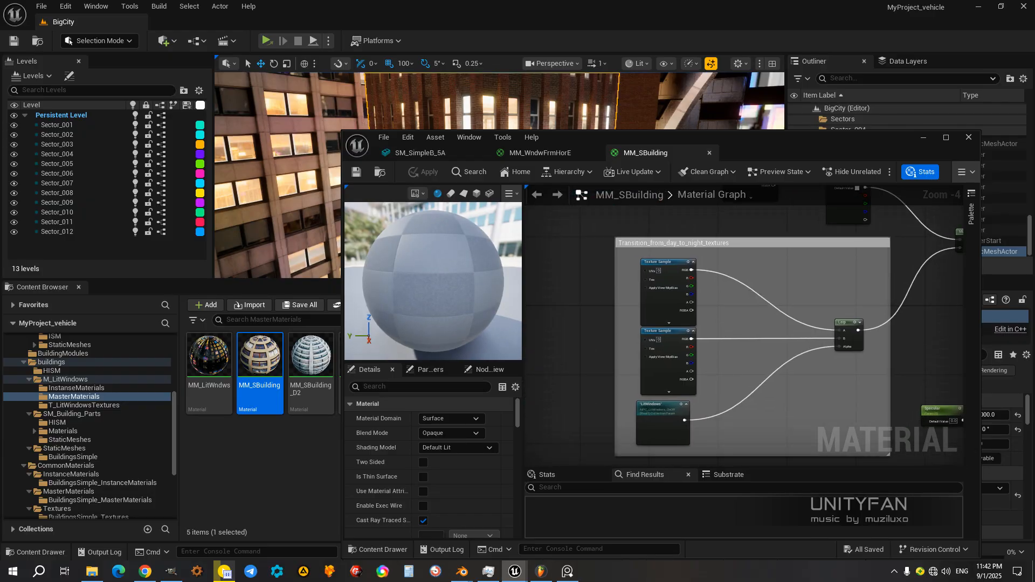
# Step: Select the two Texture Sample nodes in the day-to-night group in turn and examine the window pattern on the material preview sphere
pyautogui.moveTo(722, 322); pyautogui.dragTo(750, 299, button='right')
pyautogui.moveTo(693, 276); pyautogui.dragTo(694, 270)
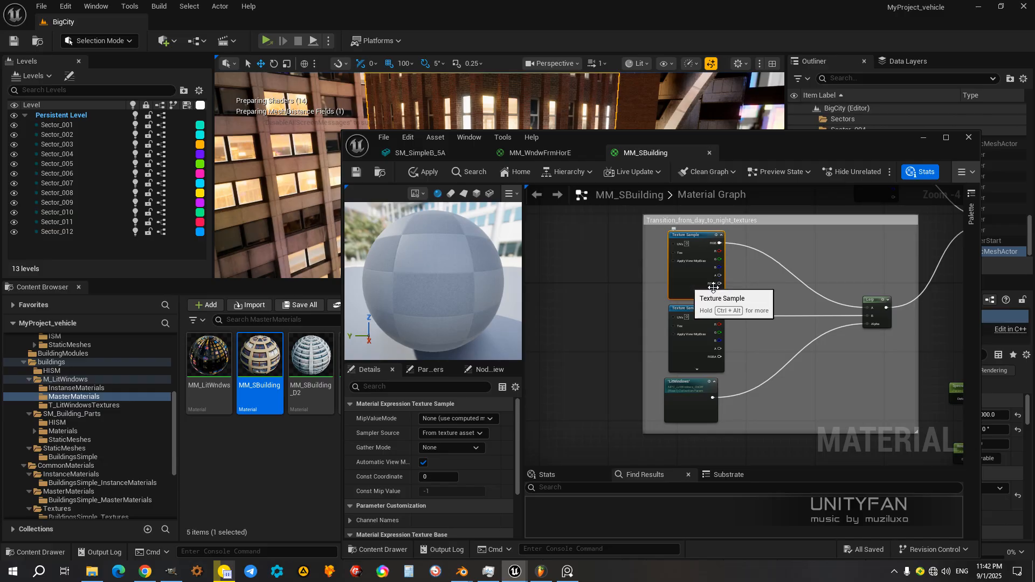
pyautogui.moveTo(747, 291); pyautogui.dragTo(569, 337, button='right')
pyautogui.moveTo(687, 357); pyautogui.dragTo(776, 306, button='right')
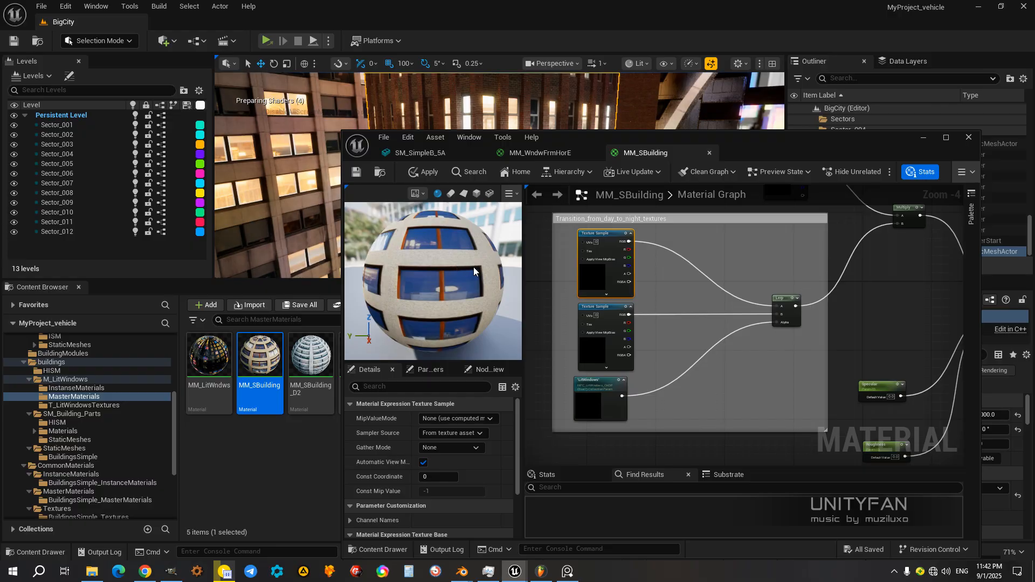
pyautogui.click(591, 349)
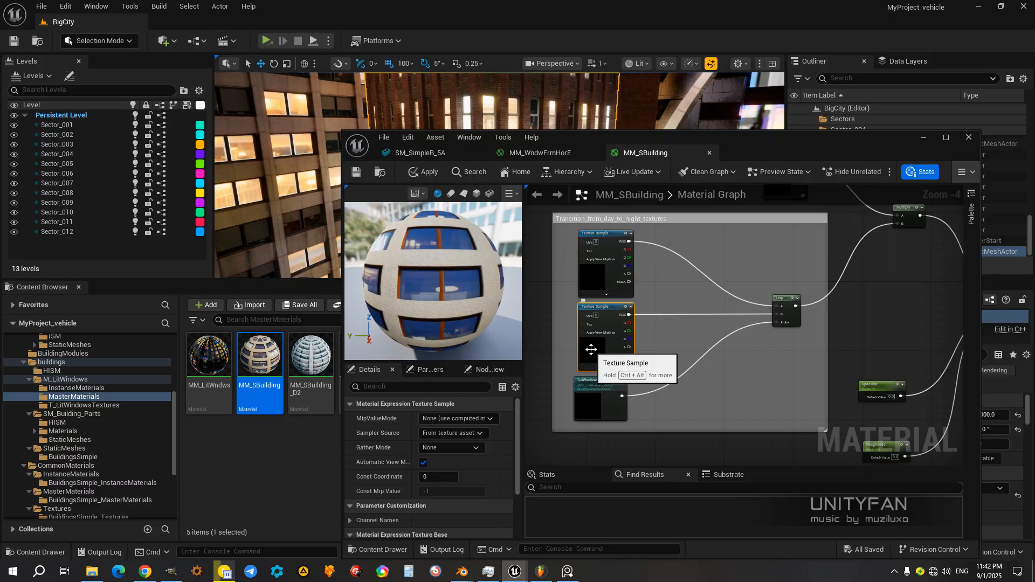
pyautogui.click(597, 276)
pyautogui.moveTo(425, 257); pyautogui.dragTo(477, 317)
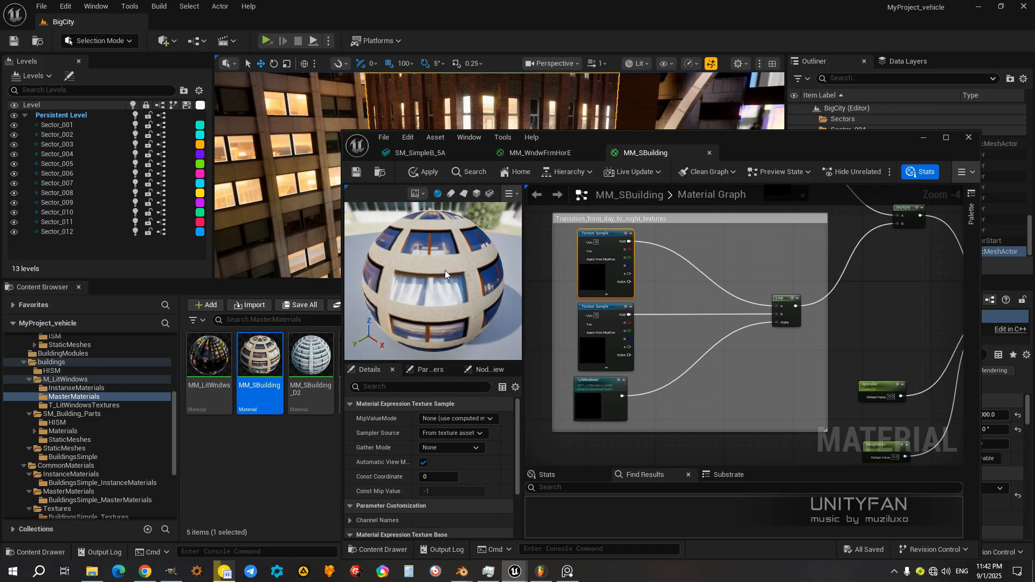
pyautogui.click(599, 348)
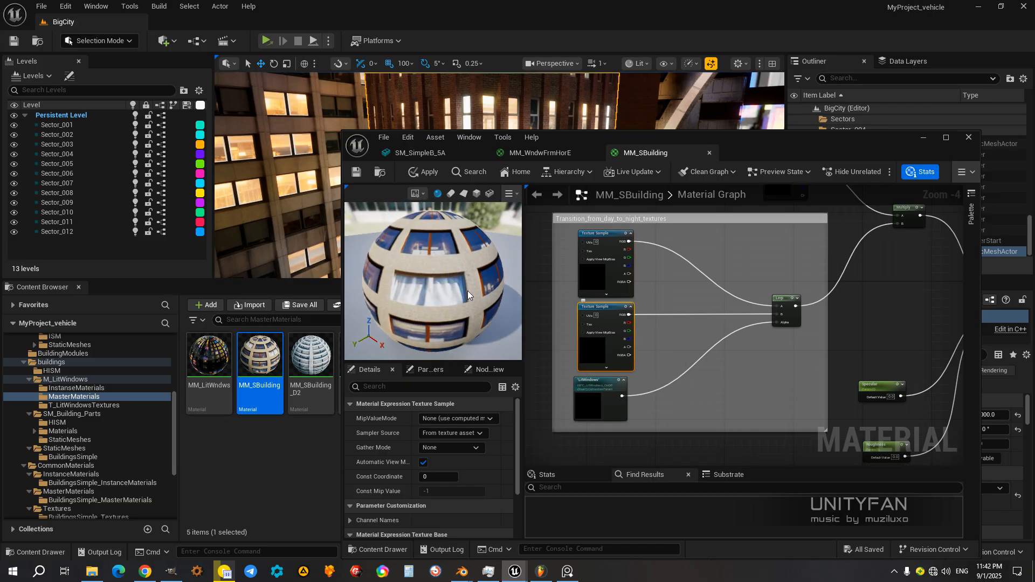
pyautogui.moveTo(467, 290)
pyautogui.mouseDown(button='right')
pyautogui.moveTo(468, 243)
pyautogui.moveTo(468, 283)
pyautogui.mouseUp(button='right')
pyautogui.scroll(2, 609, 282)
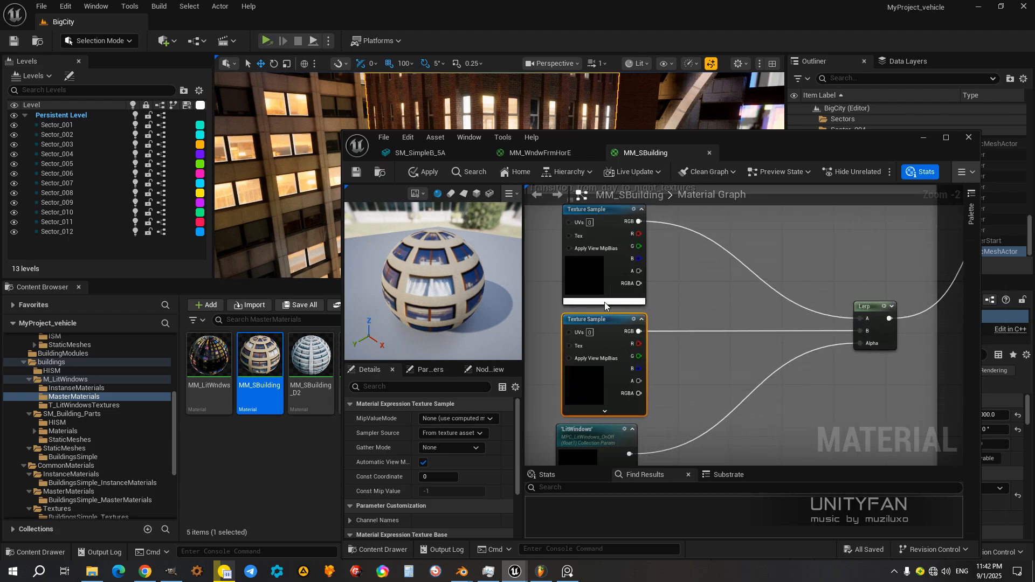
# Step: Expand the upper Texture Sample node to check its sampler options, moving the lower one aside, and restore both nodes
pyautogui.click(604, 300)
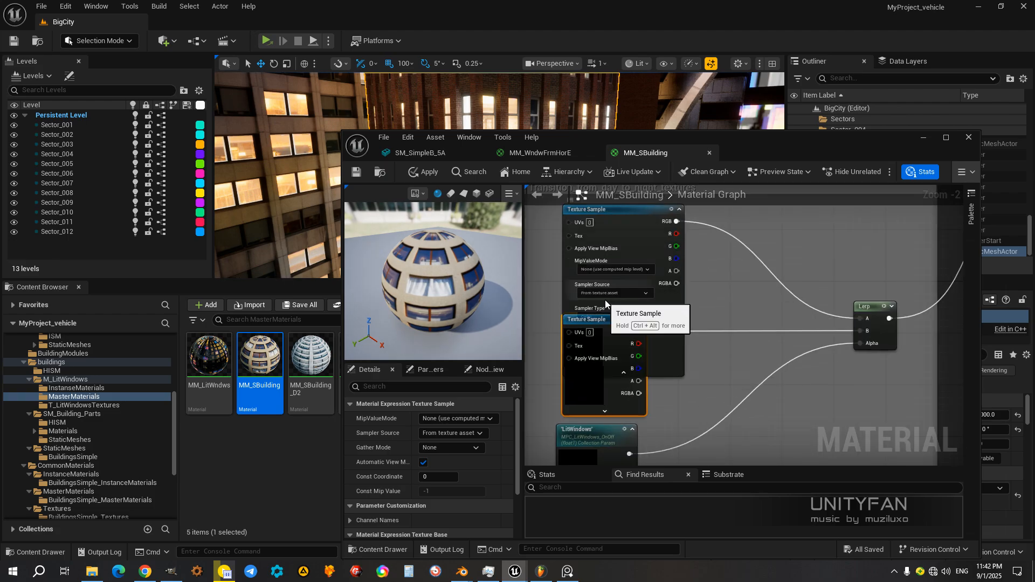
pyautogui.moveTo(621, 320); pyautogui.dragTo(675, 338)
pyautogui.scroll(2, 593, 289)
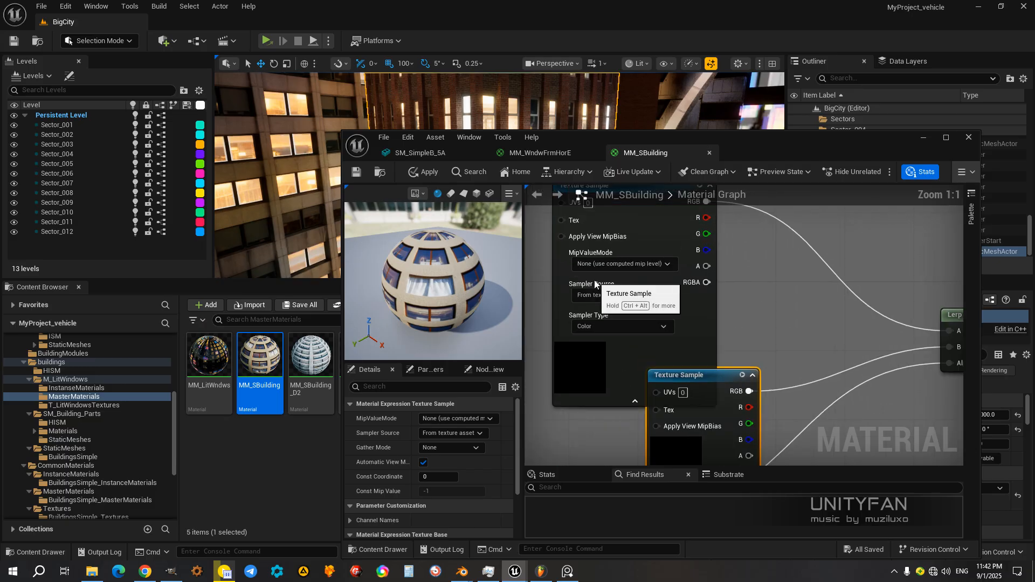
pyautogui.scroll(-1, 592, 285)
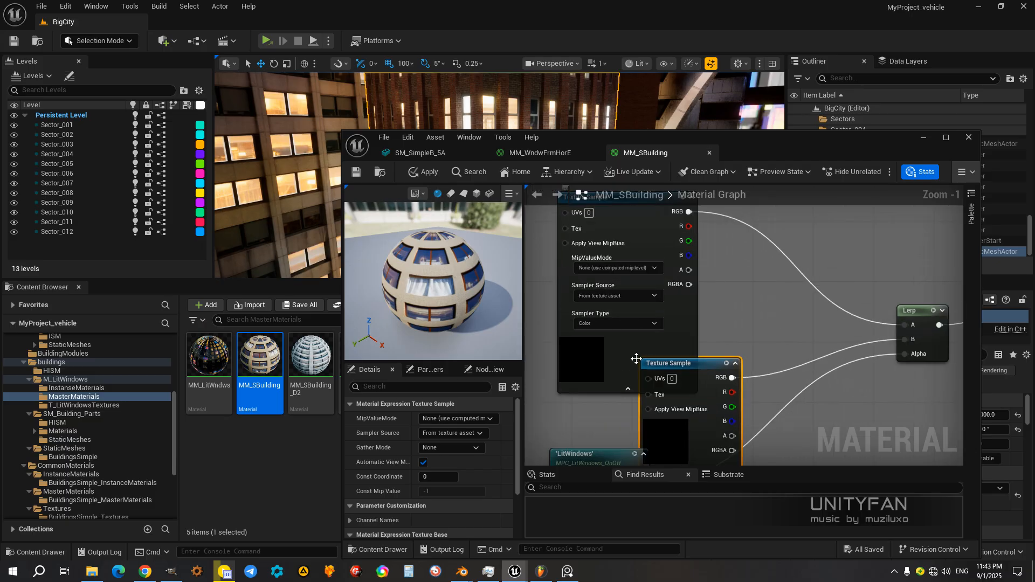
pyautogui.click(628, 389)
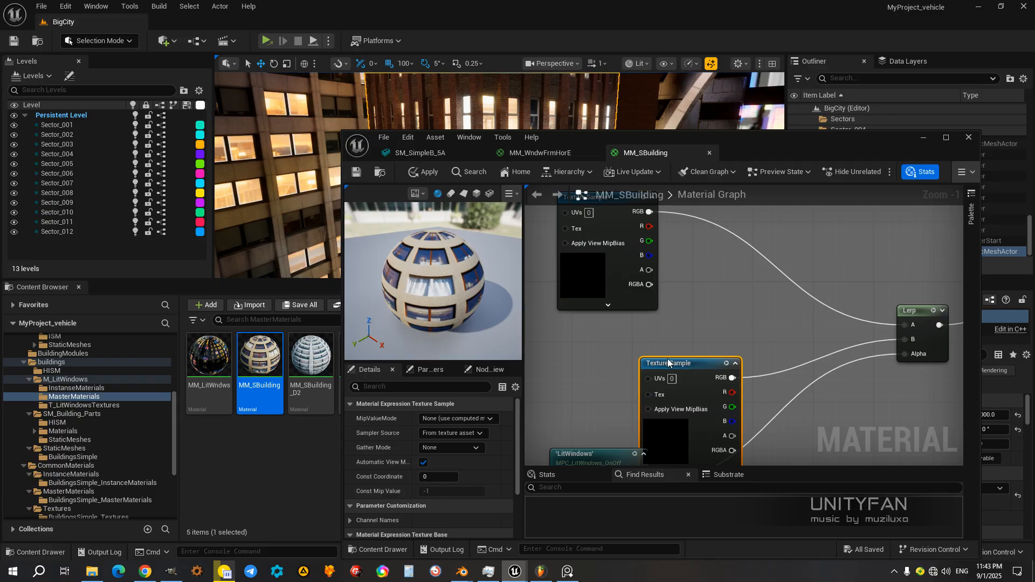
pyautogui.moveTo(668, 363); pyautogui.dragTo(600, 326)
pyautogui.scroll(-4, 671, 371)
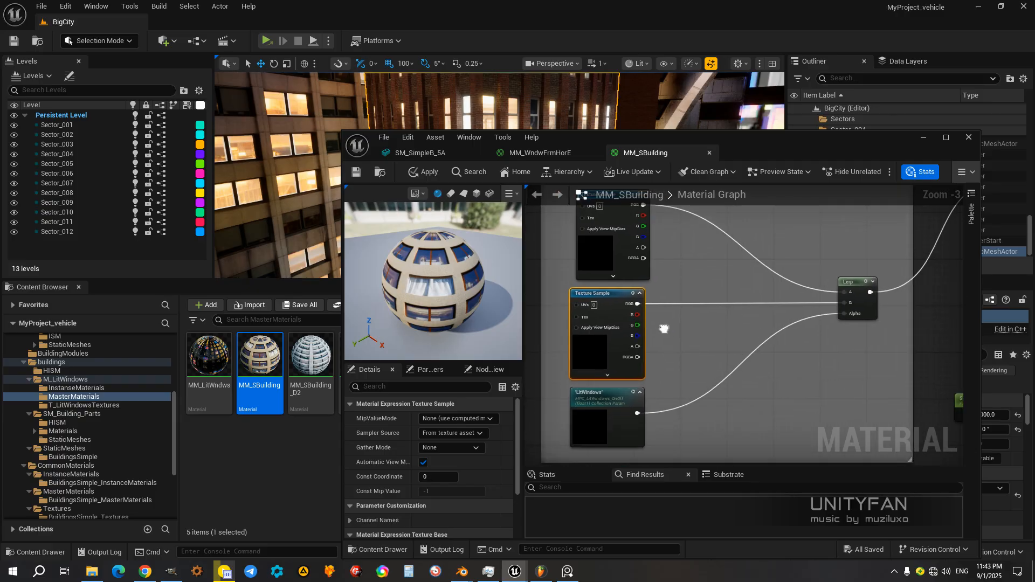
# Step: Enlarge the Transition_from_day_to_night_textures comment box downward and move the LitWindows node and the lower Texture Sample node further down
pyautogui.moveTo(666, 341)
pyautogui.mouseDown(button='right')
pyautogui.moveTo(650, 348)
pyautogui.moveTo(661, 346)
pyautogui.moveTo(661, 370)
pyautogui.moveTo(638, 335)
pyautogui.moveTo(655, 342)
pyautogui.mouseUp(button='right')
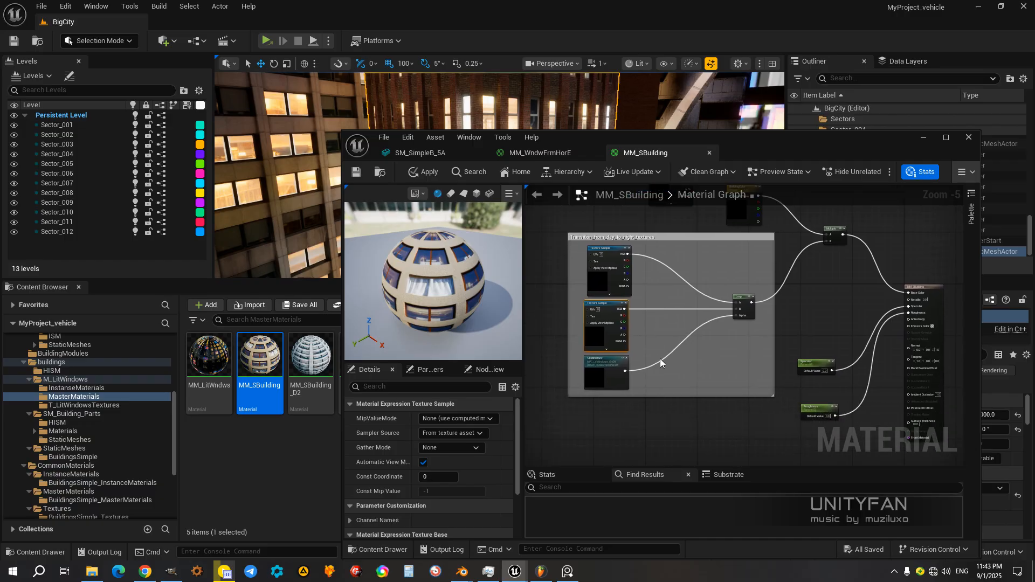
pyautogui.moveTo(663, 394); pyautogui.dragTo(664, 423)
pyautogui.moveTo(599, 367); pyautogui.dragTo(601, 394)
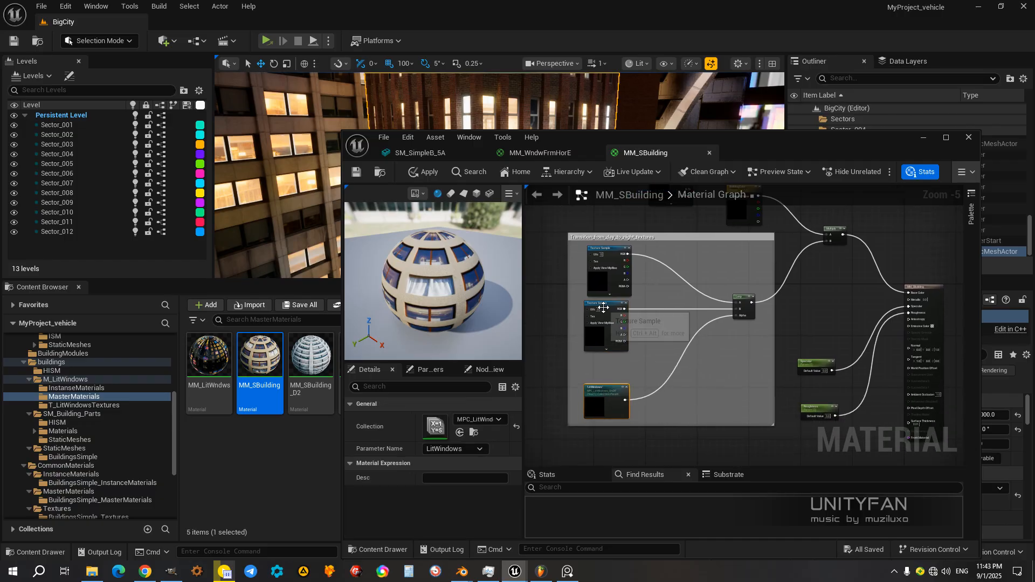
pyautogui.moveTo(603, 308); pyautogui.dragTo(606, 328)
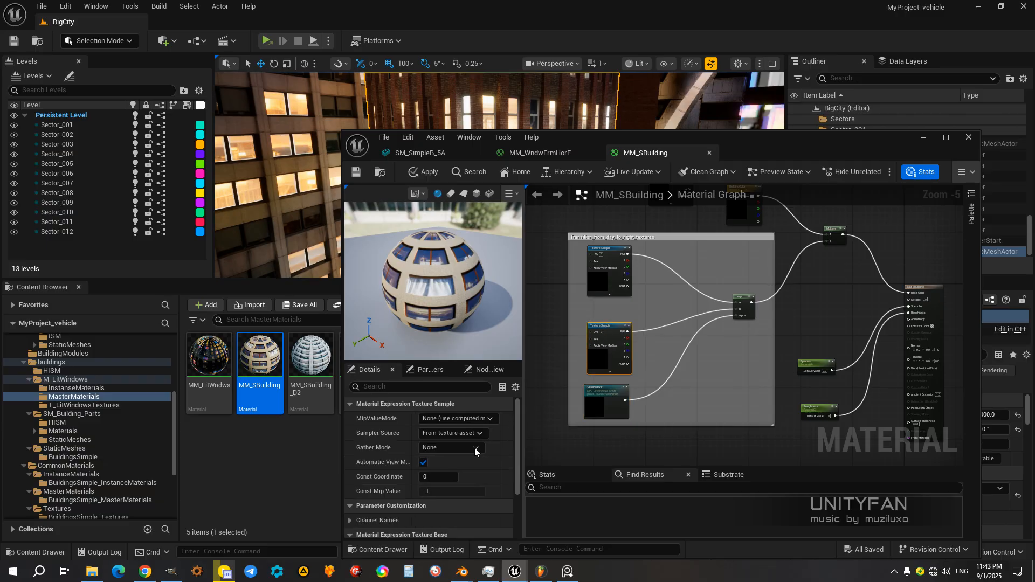
# Step: Check which texture assets are assigned to the lower and upper Texture Sample nodes
pyautogui.scroll(-2, 474, 451)
pyautogui.scroll(-2, 483, 470)
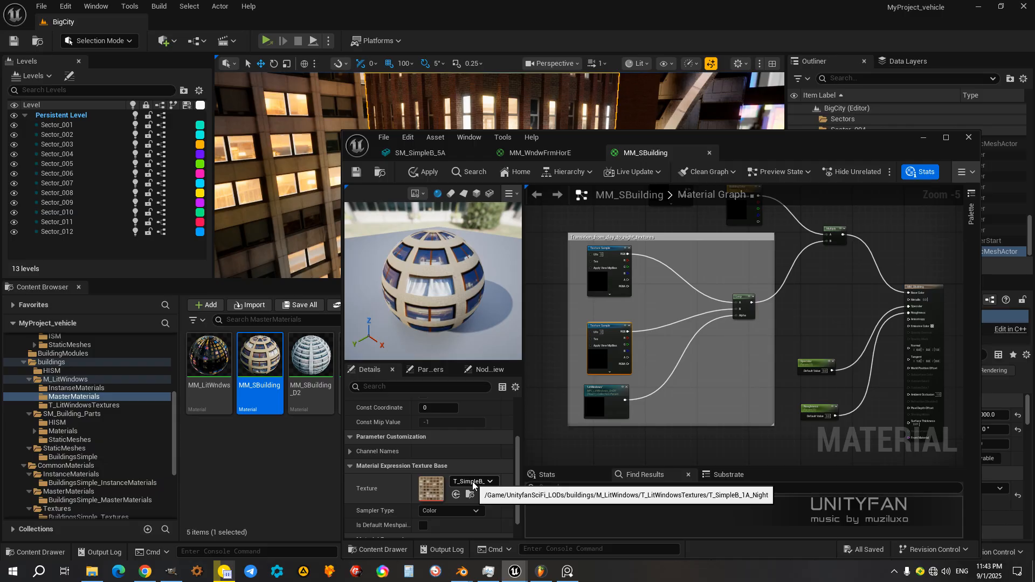
pyautogui.click(602, 284)
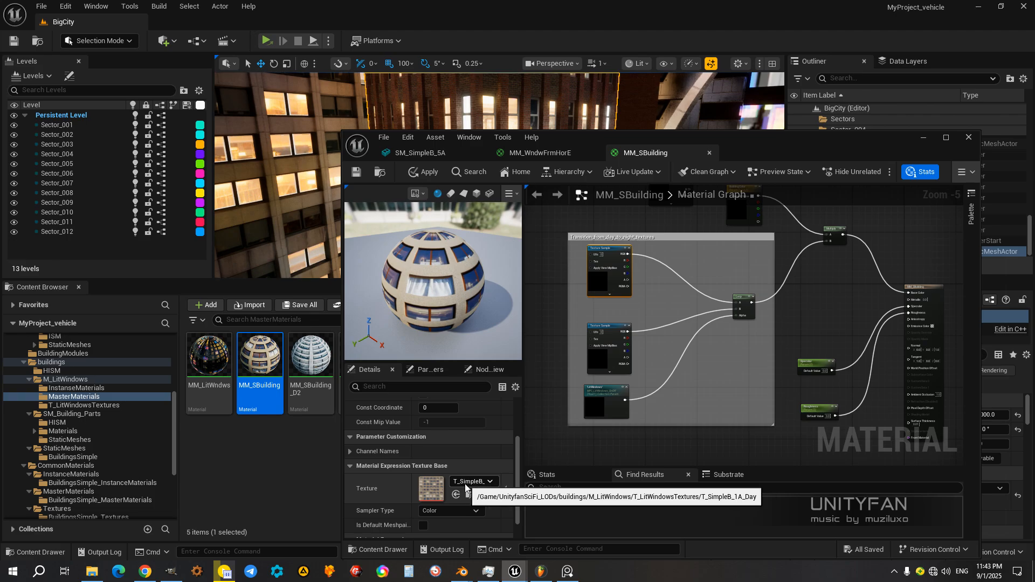
# Step: Move the material editor clear of the Content Browser and view the day and night textures in the T_LitWindowsTextures folder
pyautogui.moveTo(766, 145); pyautogui.dragTo(885, 128)
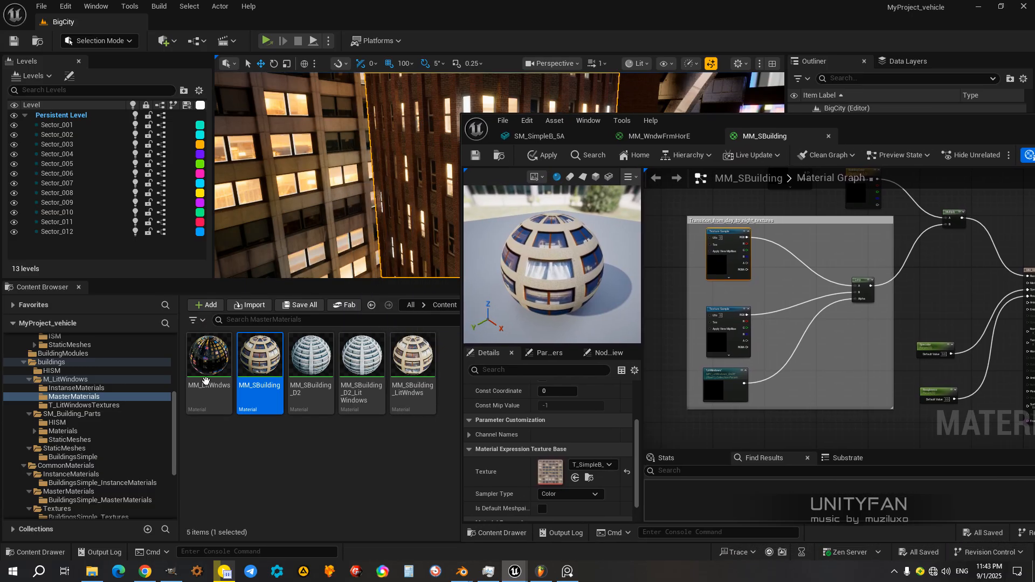
pyautogui.click(82, 405)
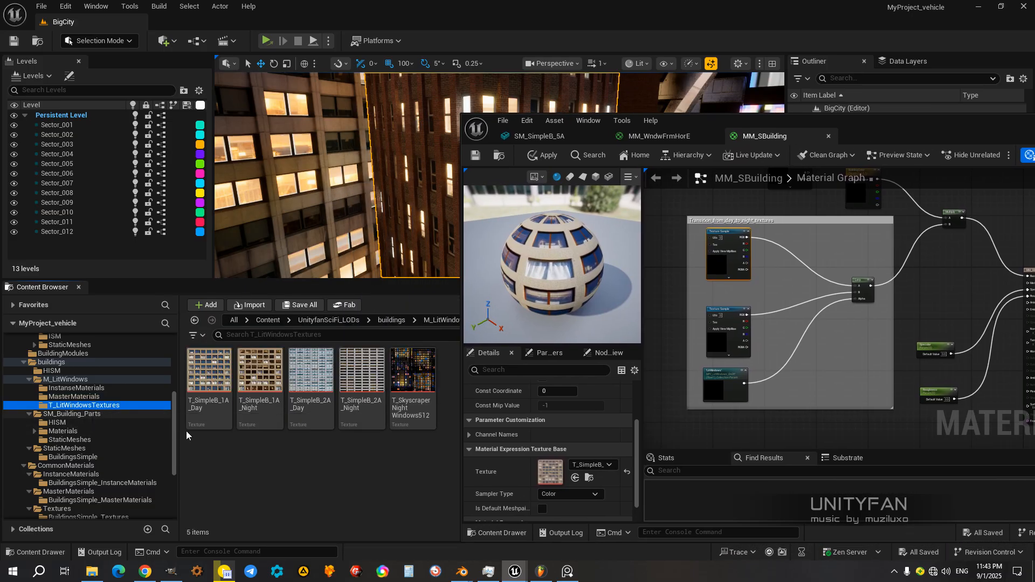
pyautogui.moveTo(248, 376)
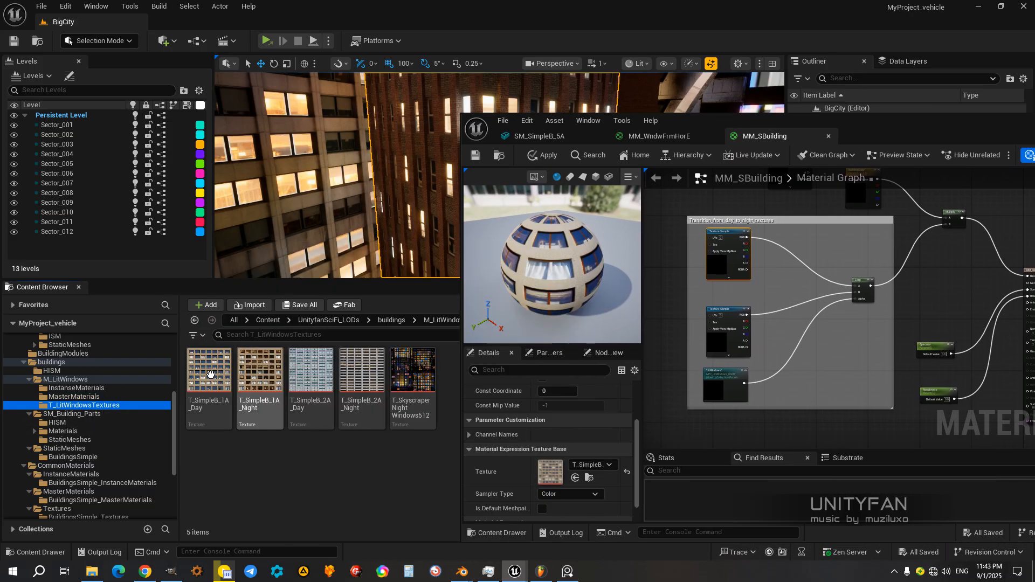
pyautogui.moveTo(211, 375)
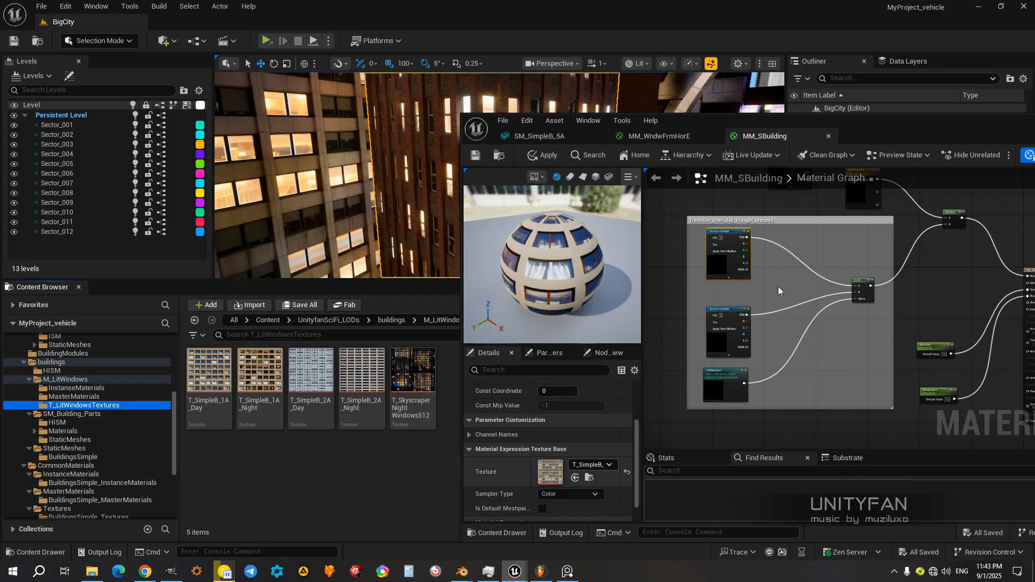
# Step: Match the textures assigned to both Texture Sample nodes with T_SimpleB_1A_Day and T_SimpleB_1A_Night
pyautogui.click(593, 465)
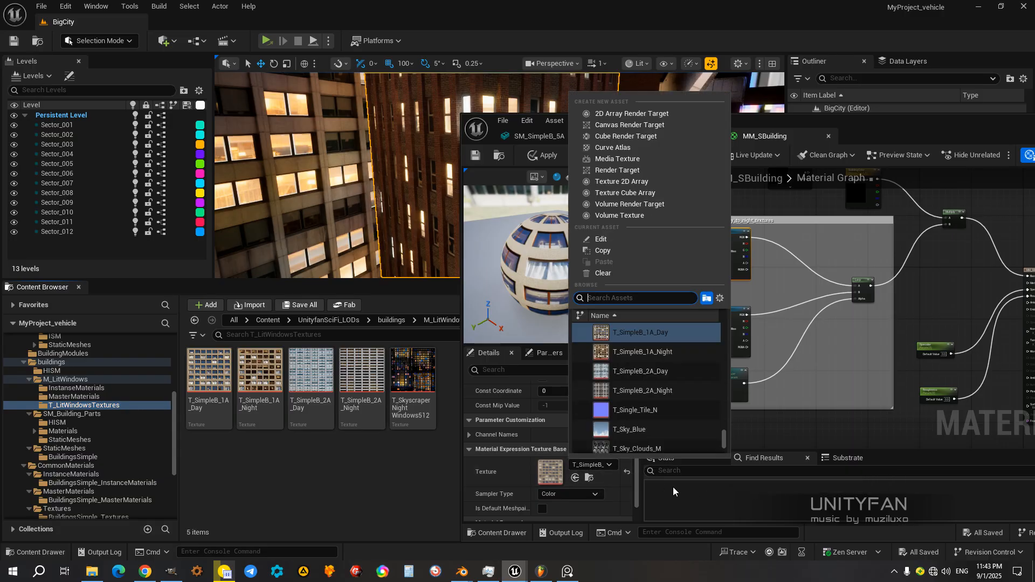
pyautogui.click(595, 466)
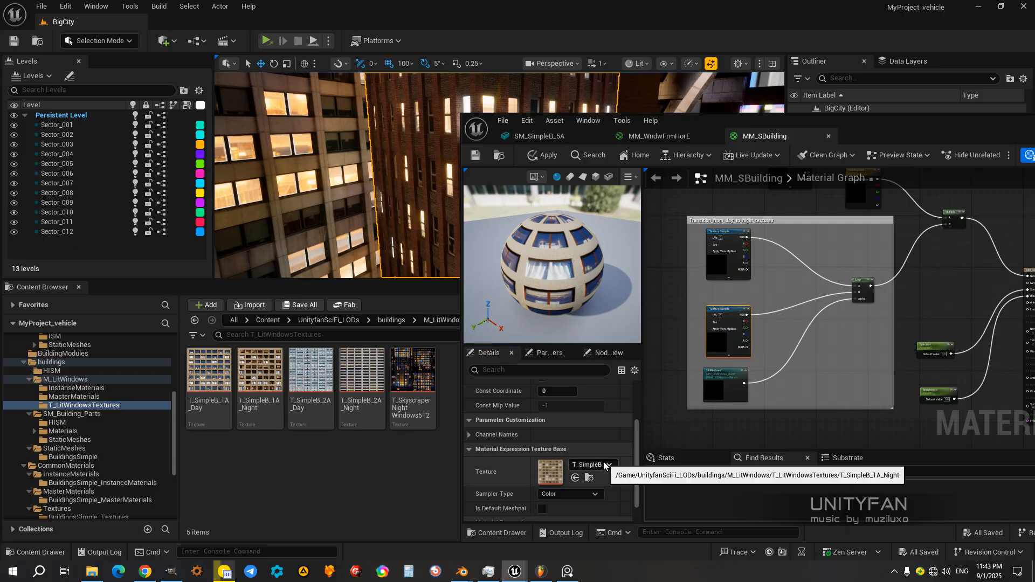
pyautogui.click(723, 261)
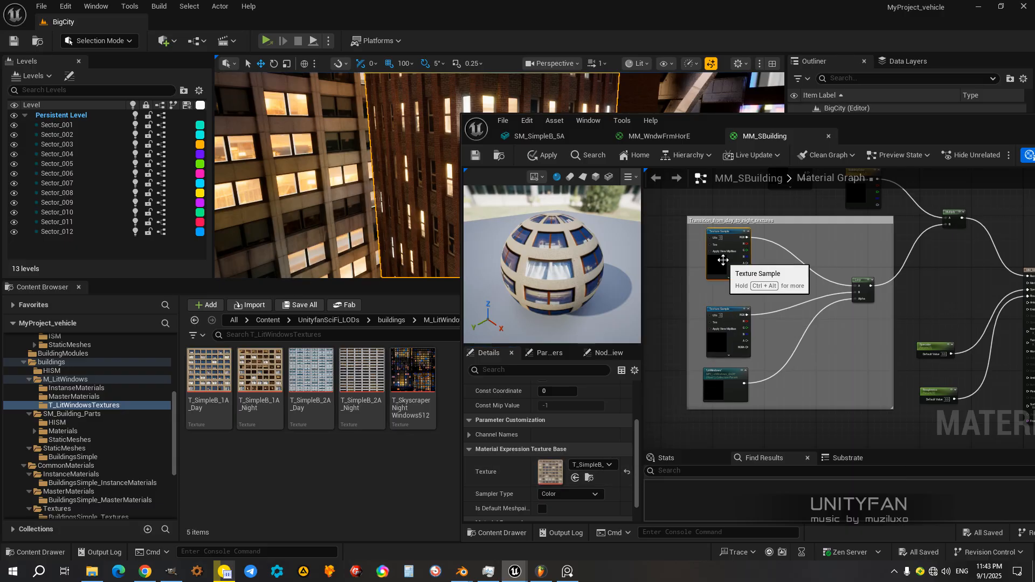
pyautogui.click(723, 334)
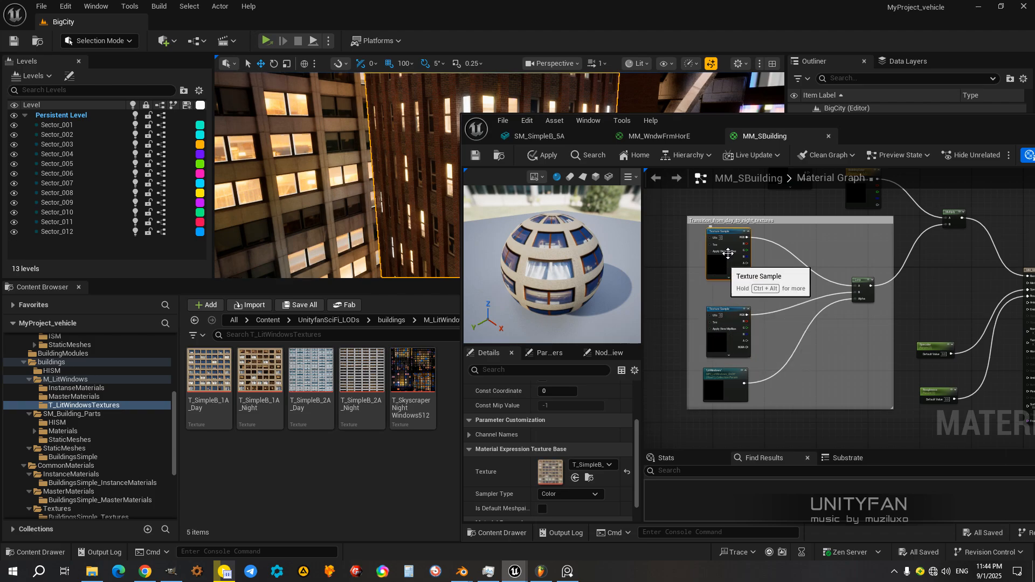
# Step: Return to the SM_SimpleB_5A mesh editor, move its window off the viewport, and inspect the building's facade windows up close
pyautogui.click(664, 137)
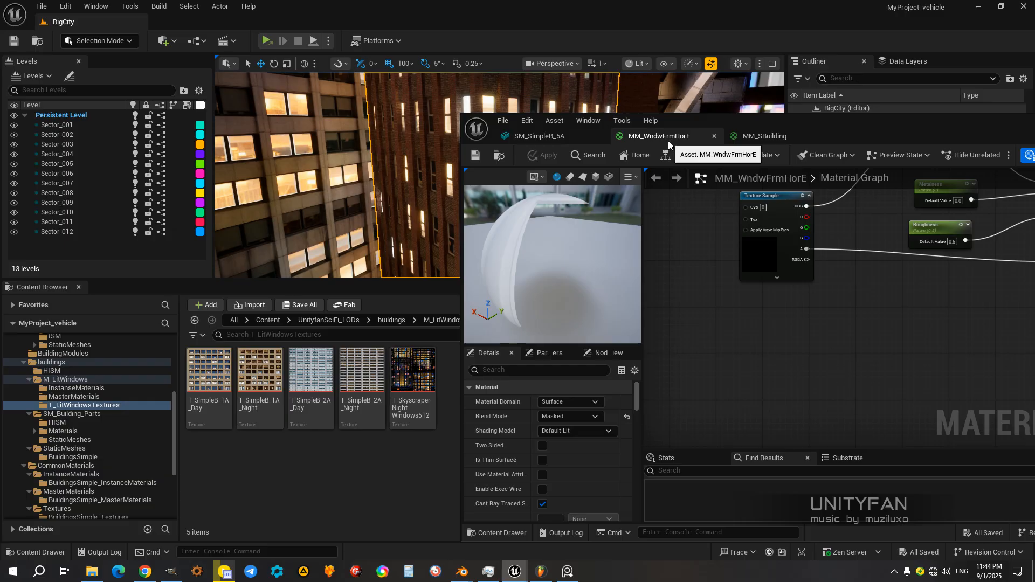
pyautogui.click(539, 136)
pyautogui.moveTo(606, 353)
pyautogui.mouseDown(button='right')
pyautogui.moveTo(655, 335)
pyautogui.moveTo(574, 353)
pyautogui.moveTo(564, 402)
pyautogui.moveTo(609, 334)
pyautogui.moveTo(602, 286)
pyautogui.moveTo(610, 350)
pyautogui.mouseUp(button='right')
pyautogui.moveTo(785, 125); pyautogui.dragTo(721, 292)
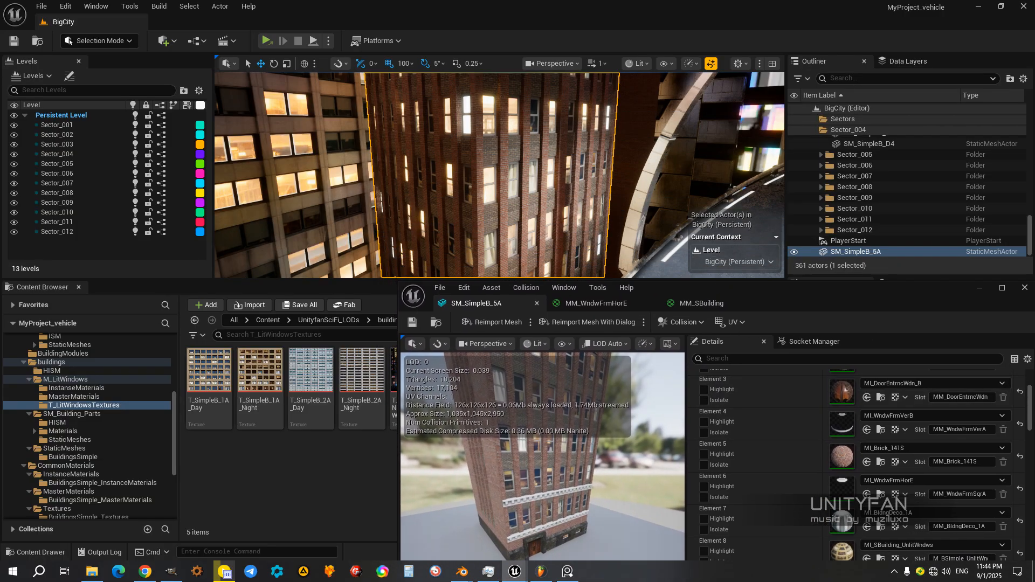
pyautogui.moveTo(502, 178); pyautogui.dragTo(358, 164, button='right')
pyautogui.moveTo(915, 315); pyautogui.dragTo(768, 314)
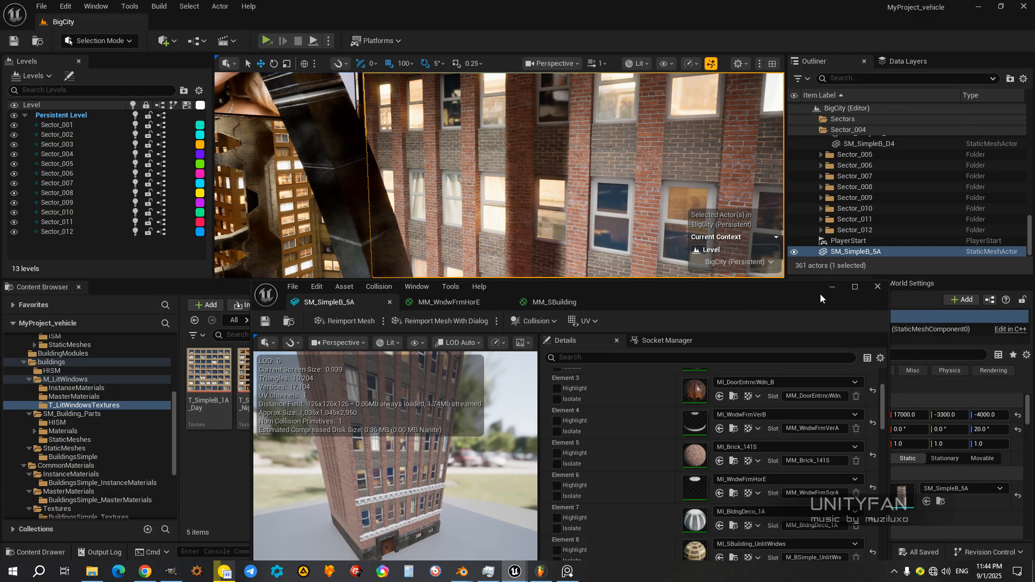
# Step: Save the SM_SimpleB_5A mesh and try to close the whole asset editor window
pyautogui.click(266, 322)
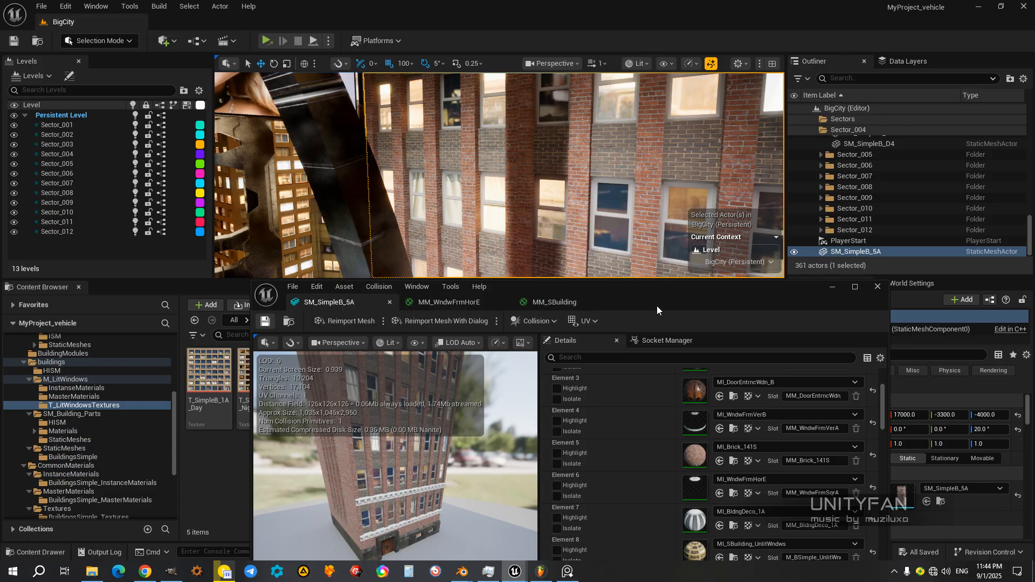
pyautogui.moveTo(681, 293); pyautogui.dragTo(625, 97)
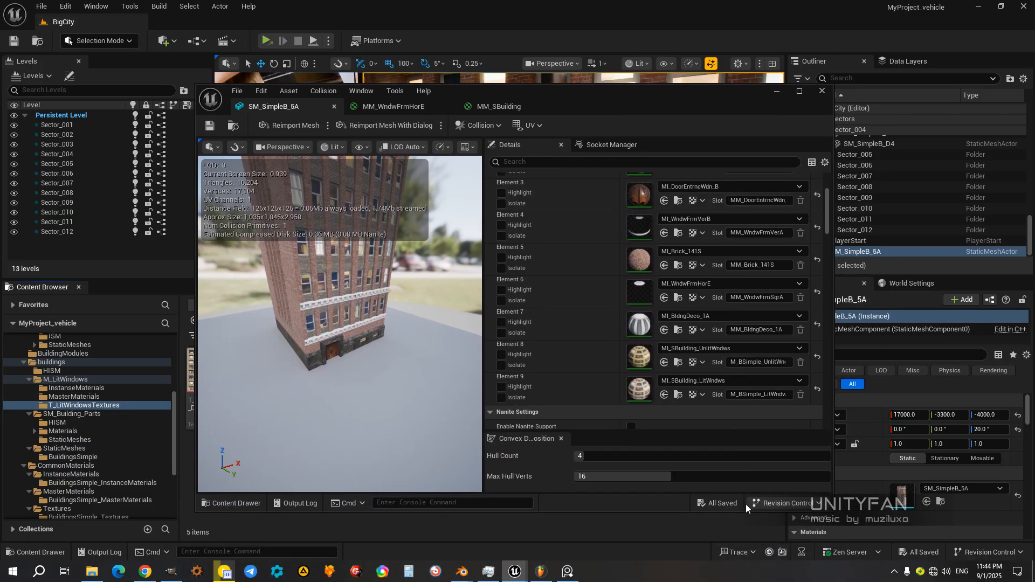
pyautogui.click(821, 94)
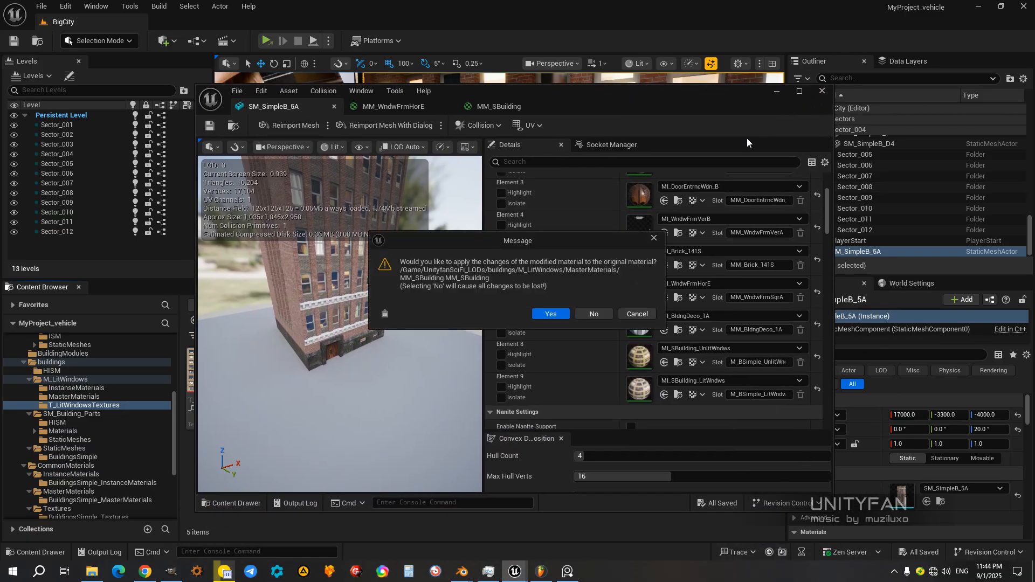
pyautogui.click(636, 314)
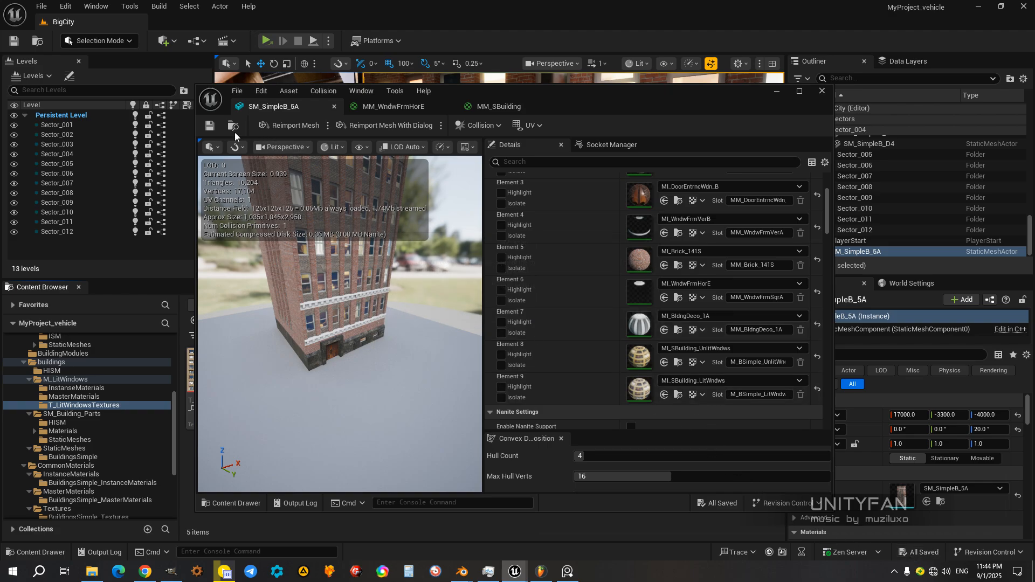
# Step: Save and close the SM_SimpleB_5A mesh and the MM_WndwFrmHorE material, leaving the MM_SBuilding material open
pyautogui.click(213, 127)
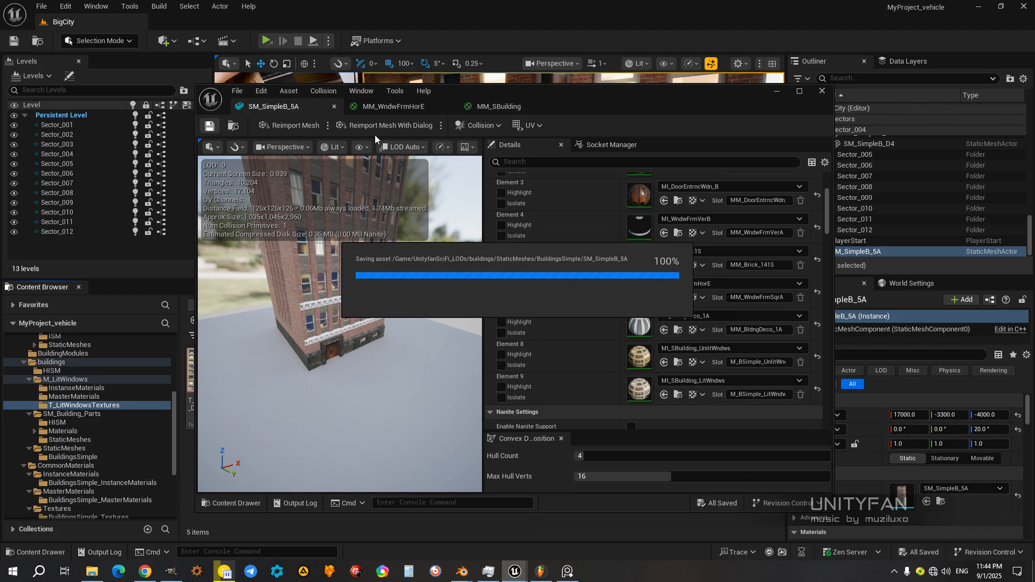
pyautogui.click(334, 106)
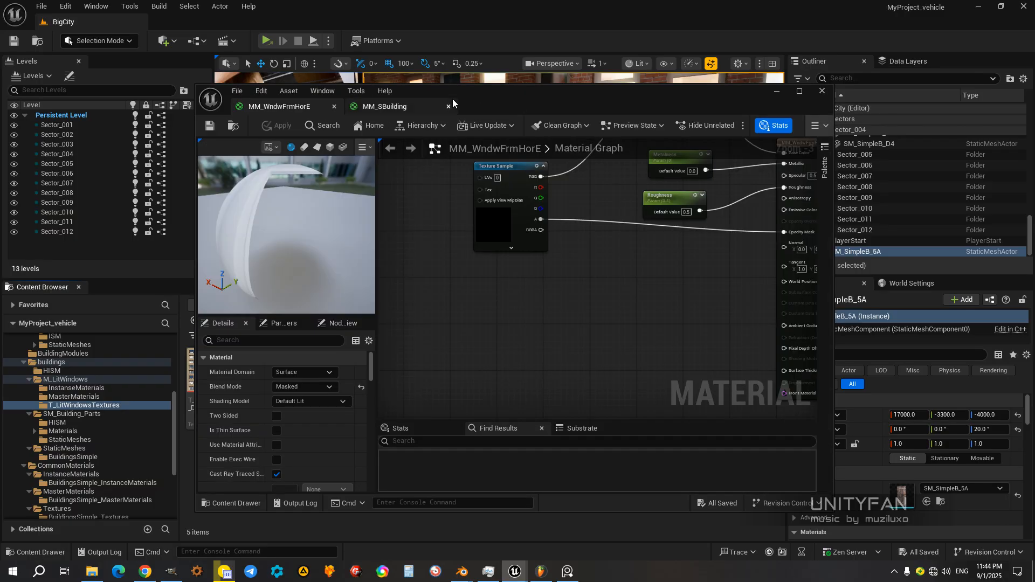
pyautogui.click(206, 127)
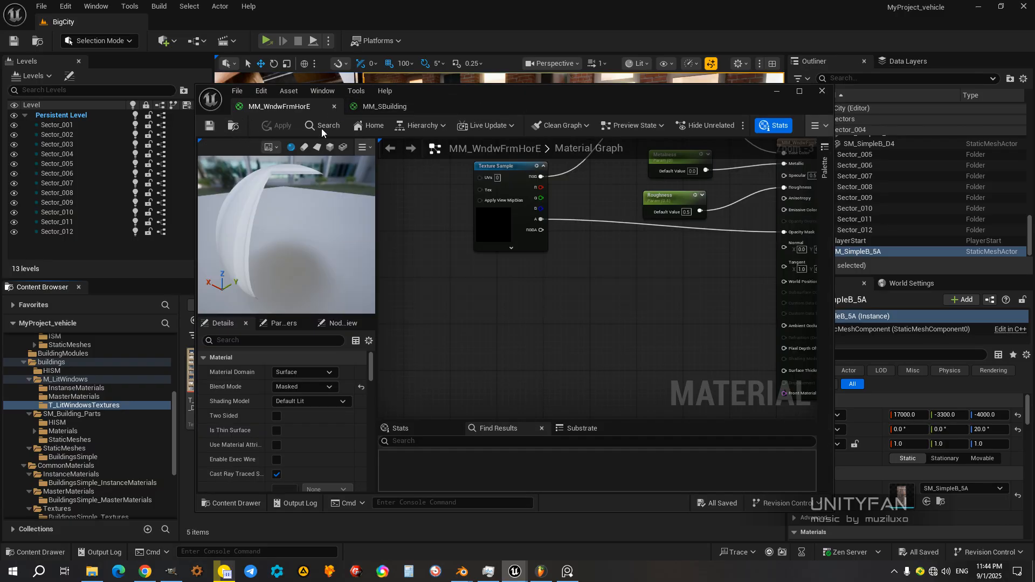
pyautogui.click(334, 107)
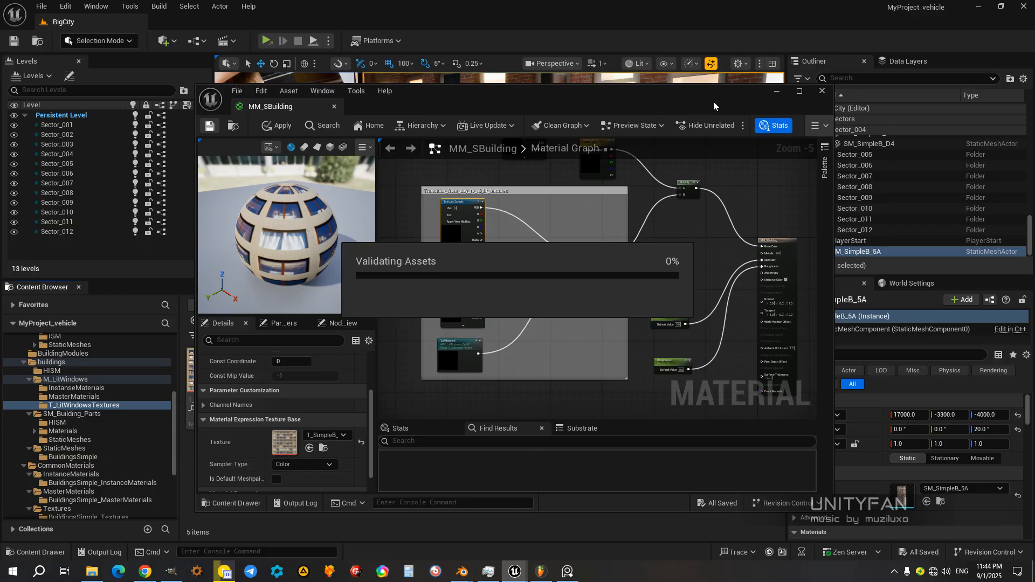
# Step: Close the MM_SBuilding material editor and view the SM_SimpleB_5A facade in the BigCity level
pyautogui.moveTo(713, 101); pyautogui.dragTo(695, 101)
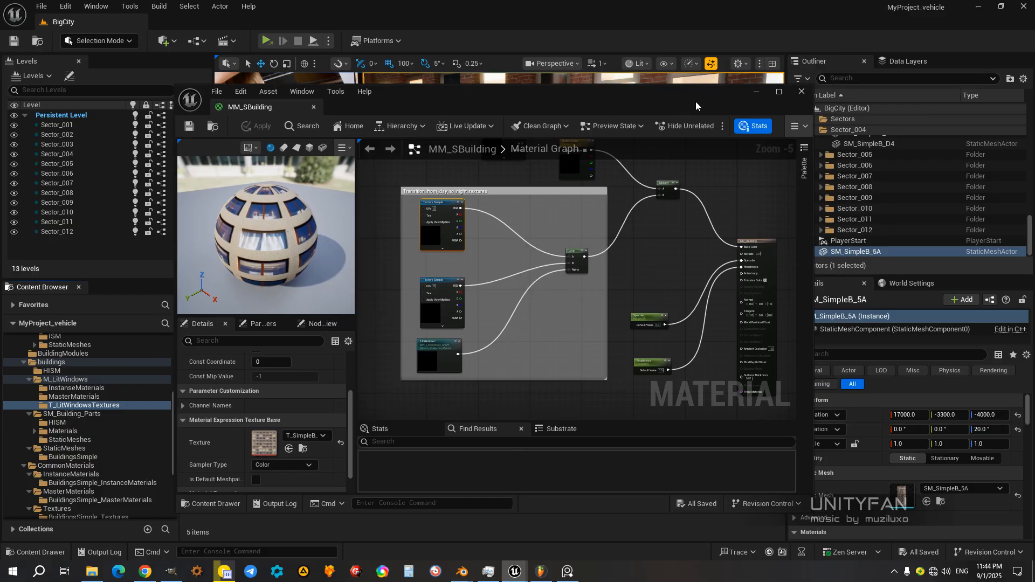
pyautogui.click(801, 91)
pyautogui.press('s')
pyautogui.moveTo(500, 175); pyautogui.dragTo(474, 183, button='right')
pyautogui.press('w')
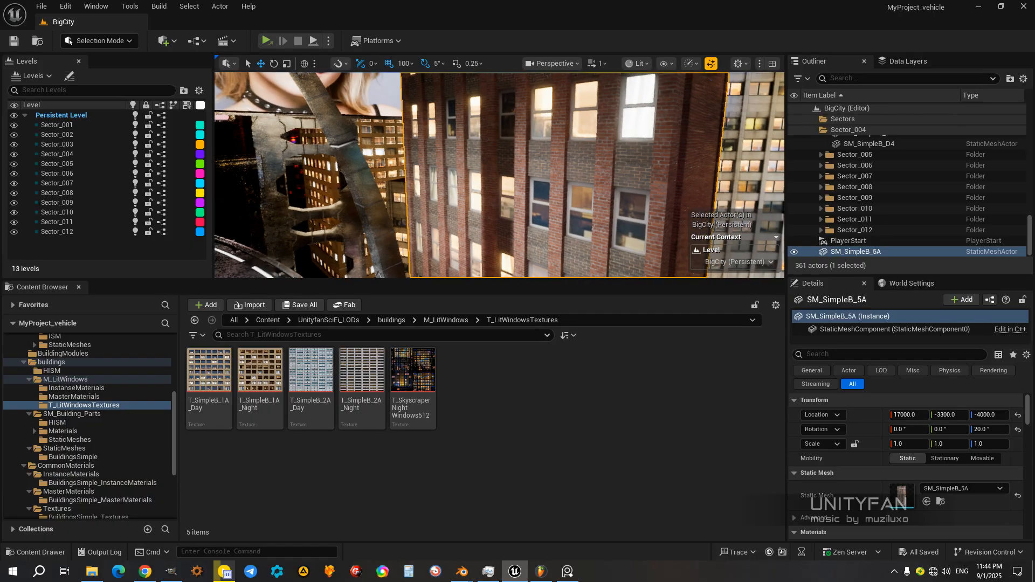
# Step: Open MPC_LitWindows_OnOff from the M_LitWindows folder, set the LitWindows default value to 0 and check the building's windows in the level
pyautogui.click(72, 381)
pyautogui.doubleClick(365, 364)
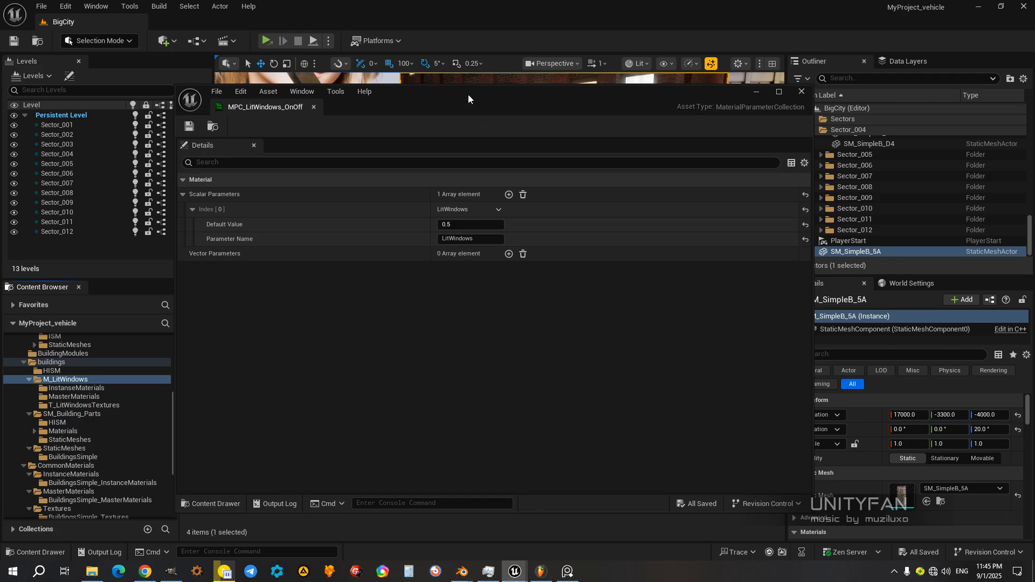
pyautogui.moveTo(468, 95); pyautogui.dragTo(808, 190)
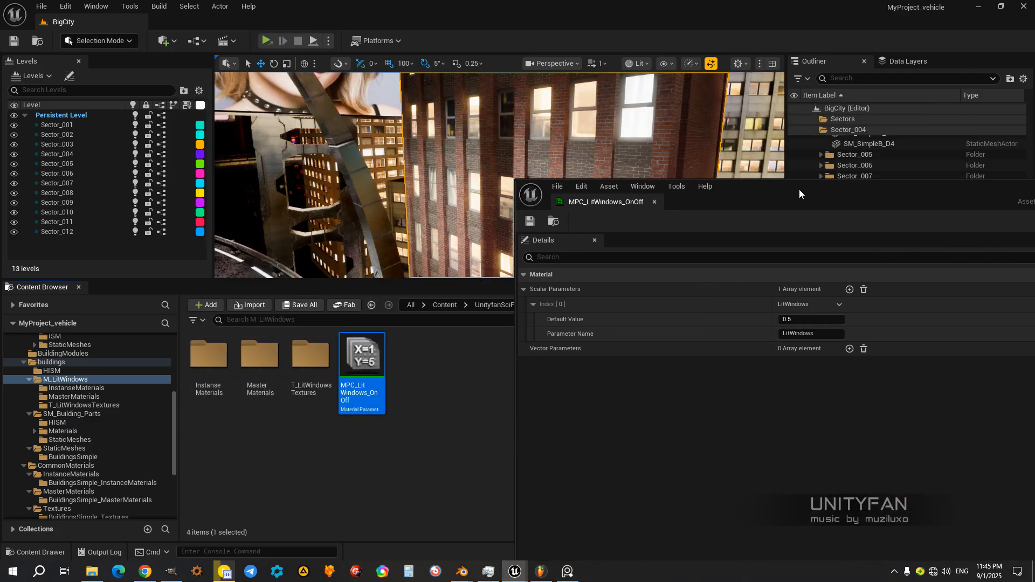
pyautogui.click(797, 320)
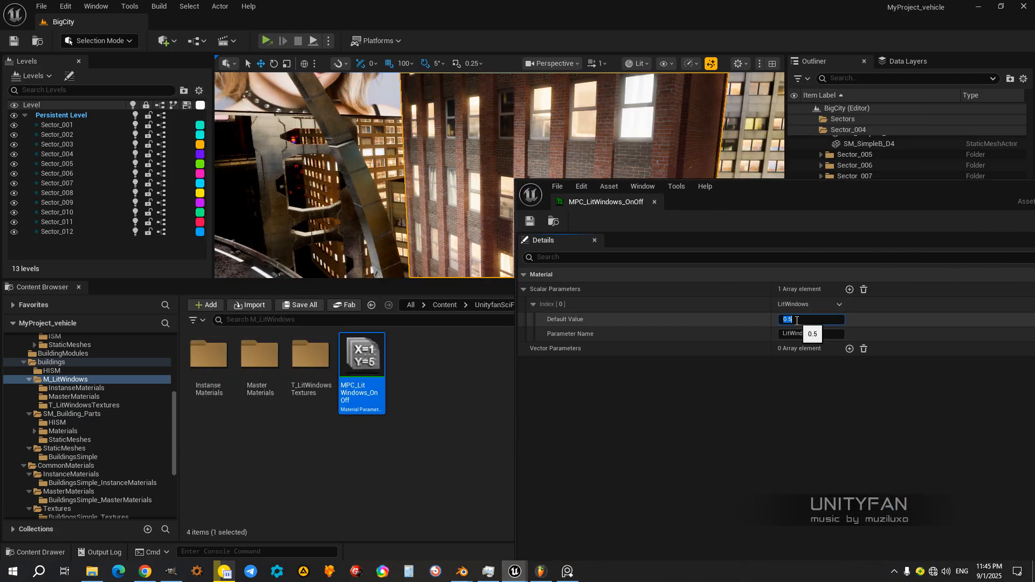
pyautogui.write('0')
pyautogui.press('Return')
pyautogui.moveTo(809, 186); pyautogui.dragTo(978, 181)
pyautogui.moveTo(450, 167); pyautogui.dragTo(423, 148, button='right')
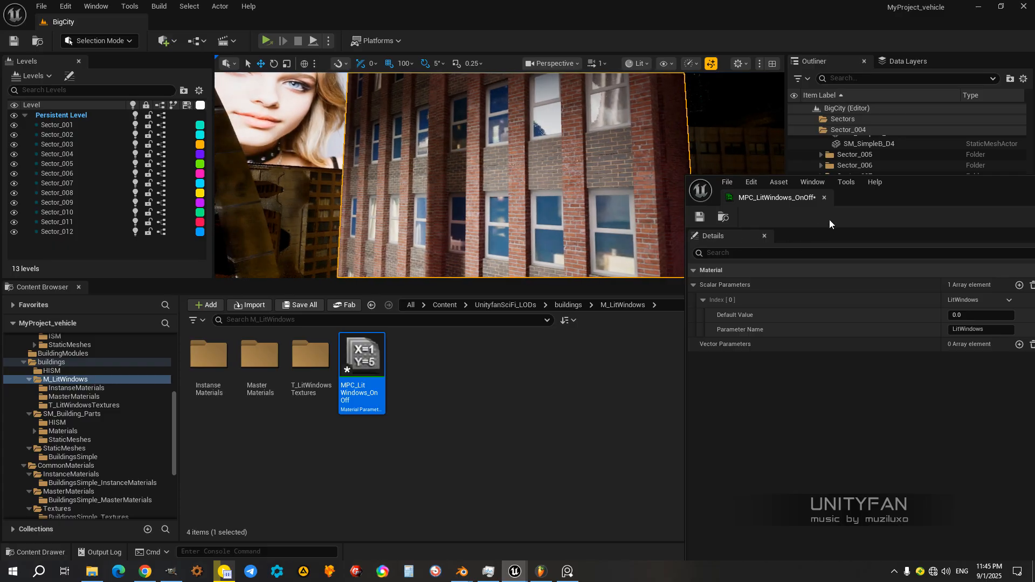
pyautogui.moveTo(918, 194); pyautogui.dragTo(765, 205)
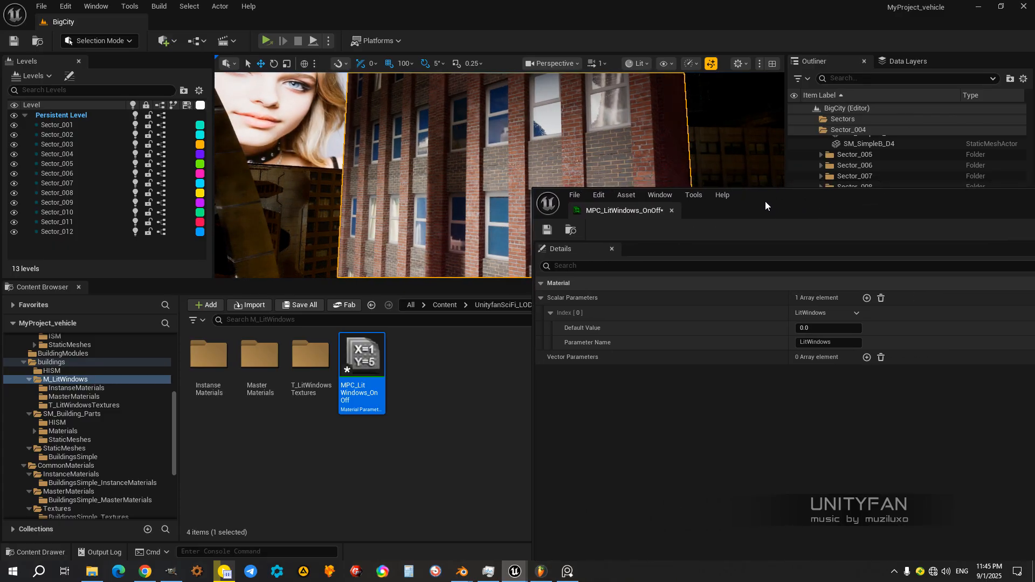
pyautogui.moveTo(469, 179)
pyautogui.mouseDown(button='right')
pyautogui.moveTo(462, 191)
pyautogui.moveTo(480, 193)
pyautogui.moveTo(479, 182)
pyautogui.mouseUp(button='right')
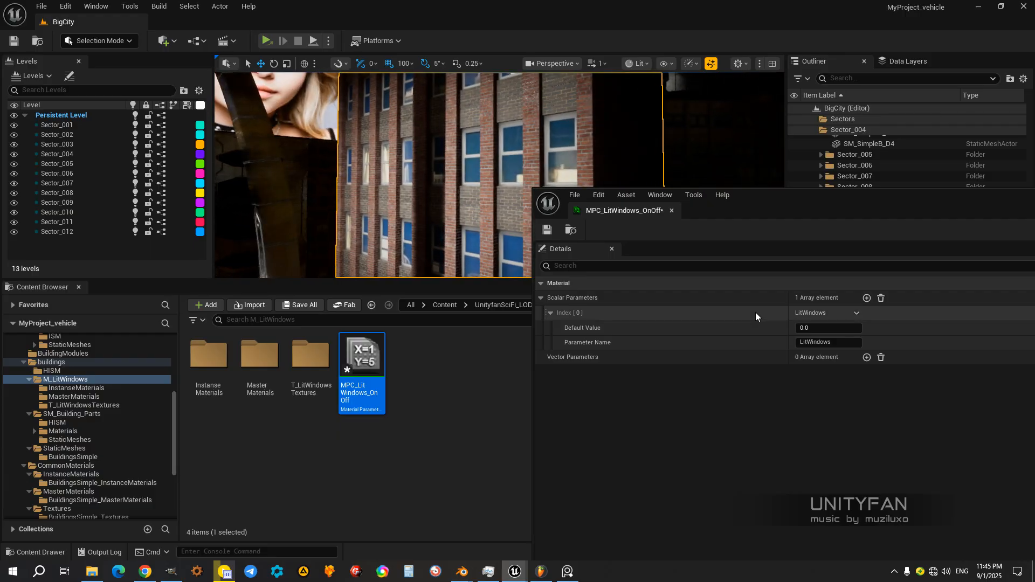
# Step: Set the LitWindows default value to 0.5, check the lit windows, and save and close MPC_LitWindows_OnOff
pyautogui.click(809, 327)
pyautogui.write('0.5')
pyautogui.press('Return')
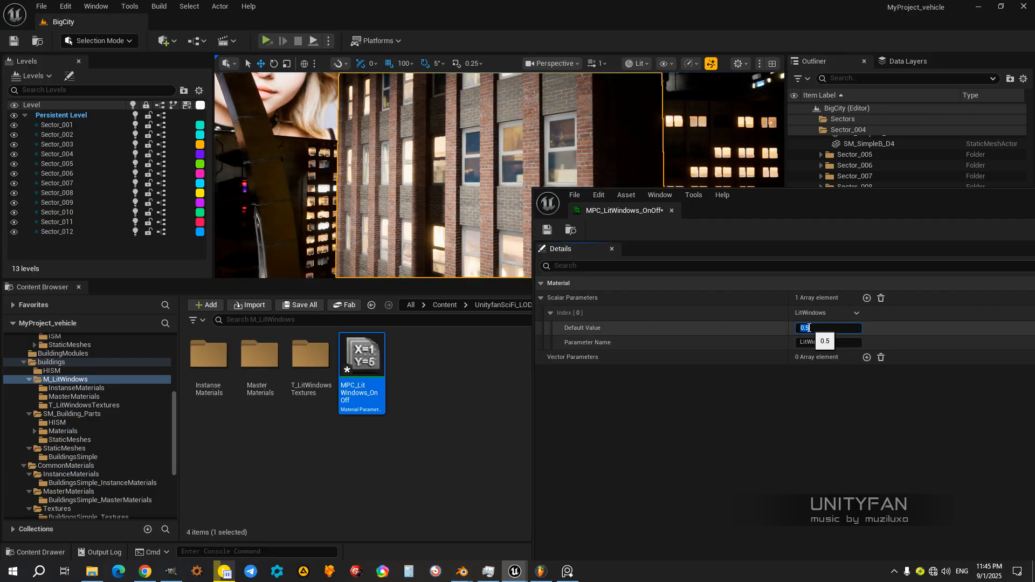
pyautogui.moveTo(422, 202)
pyautogui.mouseDown(button='right')
pyautogui.moveTo(431, 201)
pyautogui.moveTo(423, 216)
pyautogui.moveTo(446, 194)
pyautogui.moveTo(423, 202)
pyautogui.mouseUp(button='right')
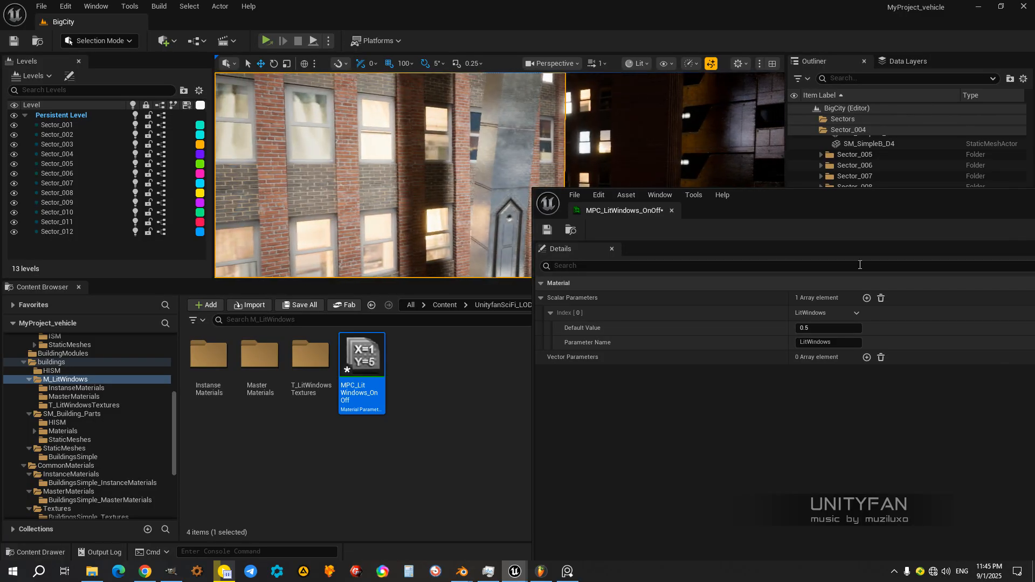
pyautogui.moveTo(546, 235); pyautogui.dragTo(319, 198)
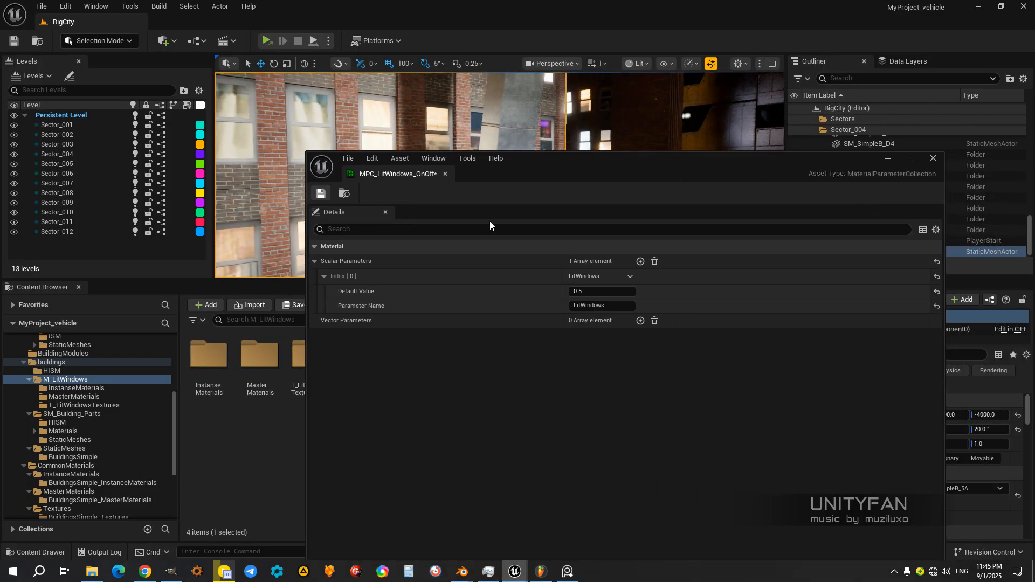
pyautogui.click(935, 158)
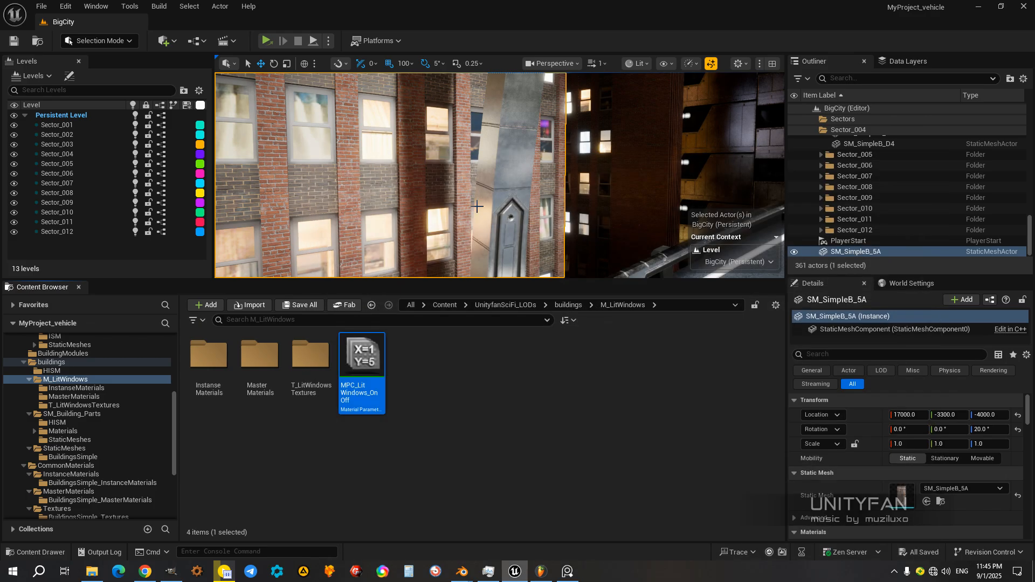
# Step: Enlarge the Outliner's actor list and locate SM_SimpleB_5A in it
pyautogui.moveTo(500, 175); pyautogui.dragTo(387, 122, button='right')
pyautogui.moveTo(825, 275); pyautogui.dragTo(820, 437)
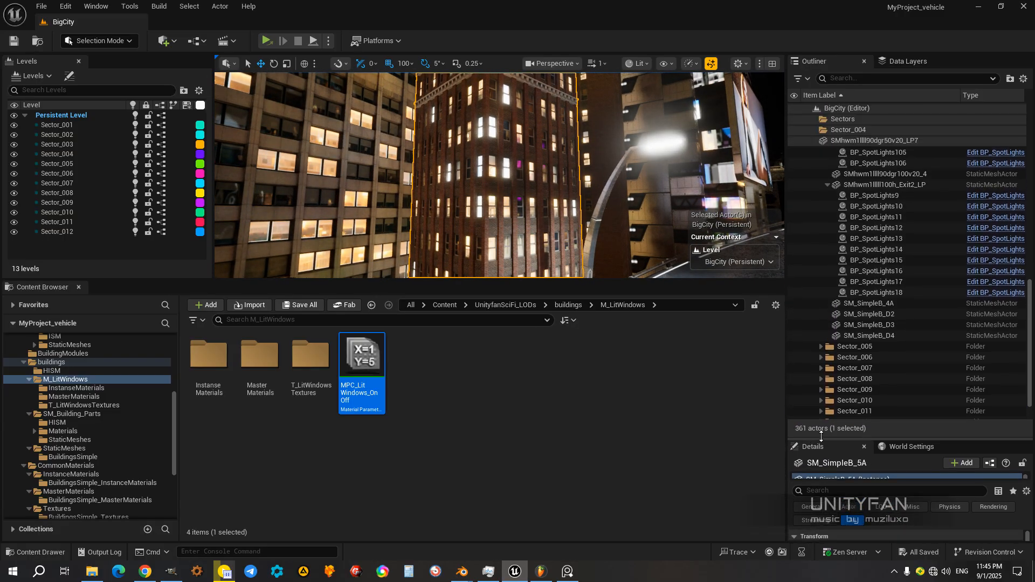
pyautogui.moveTo(499, 175); pyautogui.dragTo(517, 216, button='right')
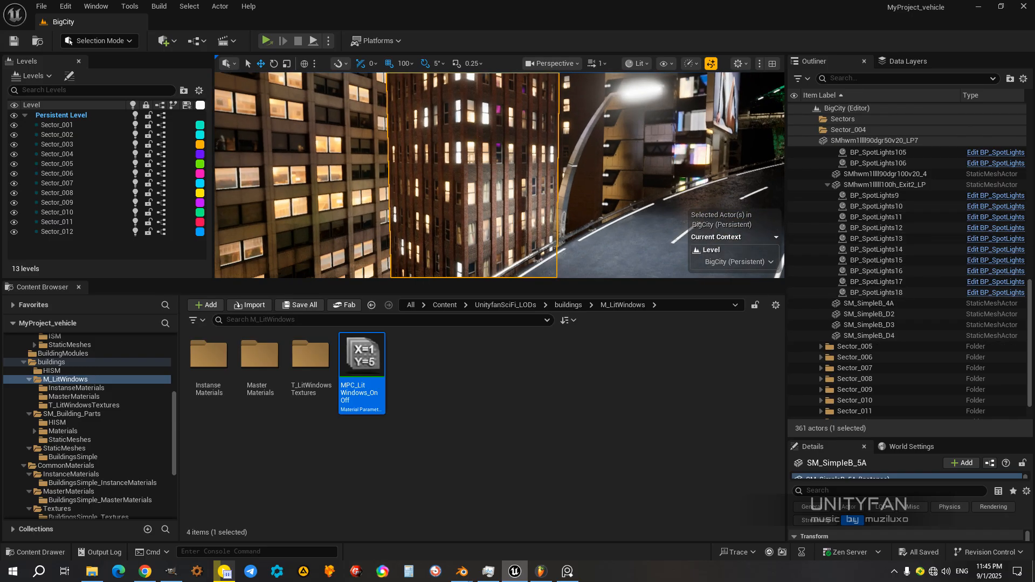
pyautogui.scroll(-2, 895, 370)
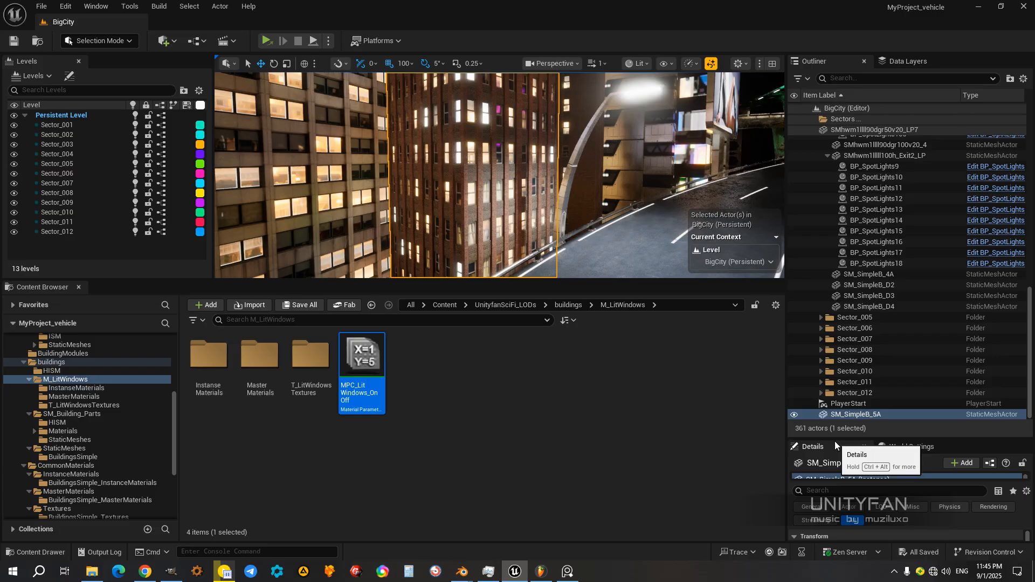
pyautogui.moveTo(835, 437); pyautogui.dragTo(835, 477)
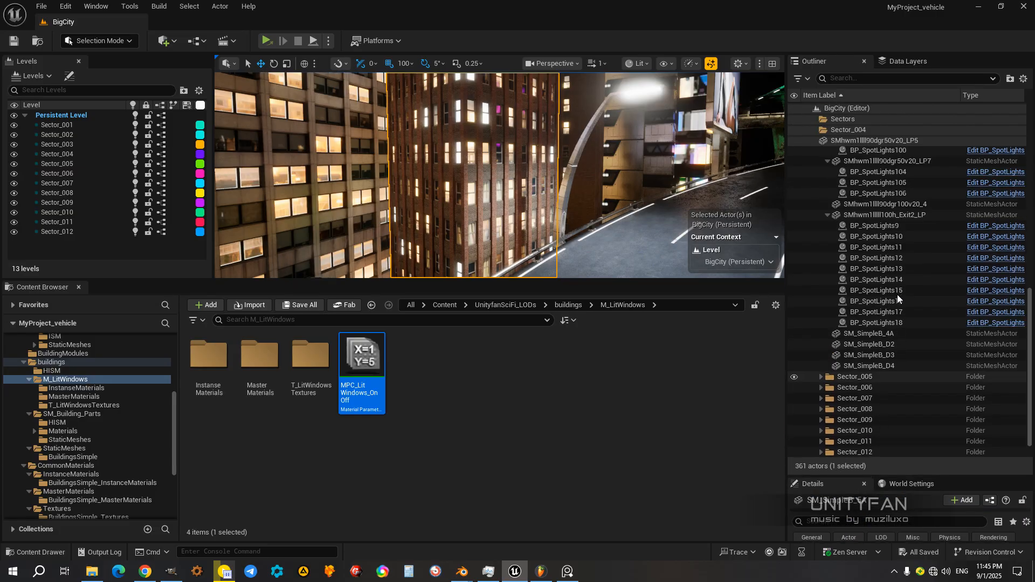
# Step: Check the Sector_004 folder in the Outliner and move the SM_SimpleB_5A actor into it
pyautogui.scroll(2, 870, 247)
pyautogui.scroll(15, 871, 269)
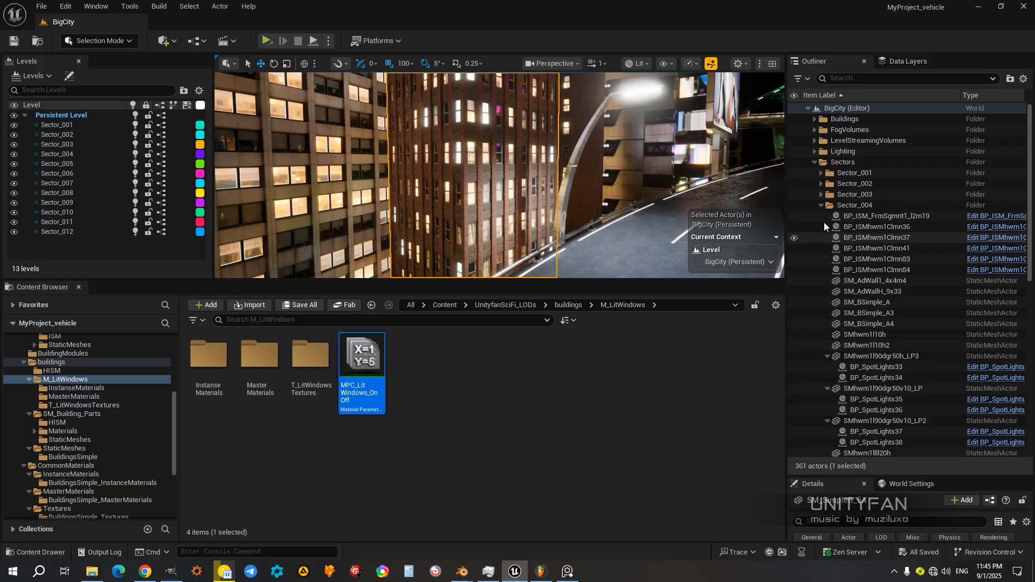
pyautogui.click(821, 205)
pyautogui.click(821, 206)
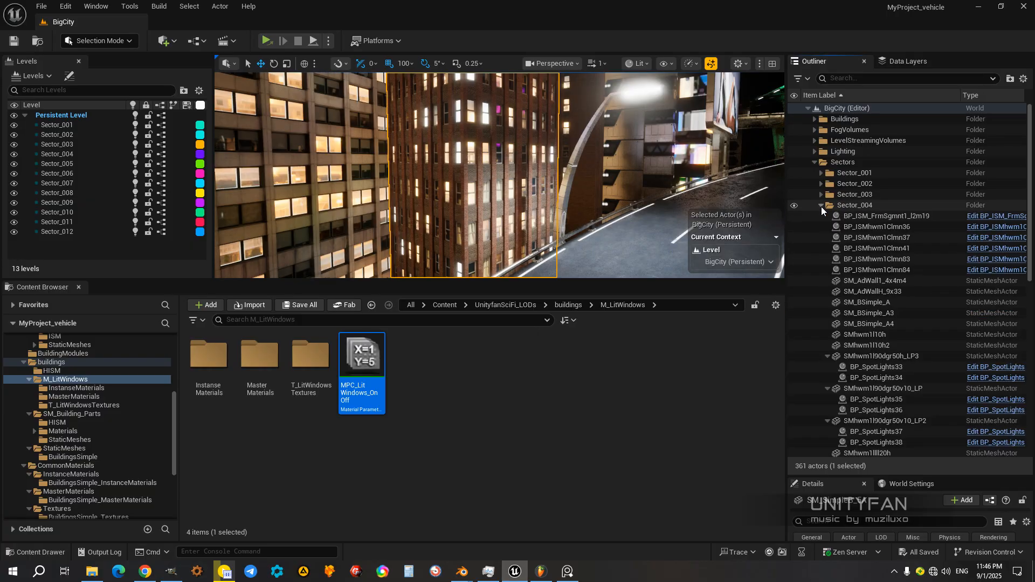
pyautogui.scroll(-2, 861, 359)
pyautogui.scroll(-12, 863, 364)
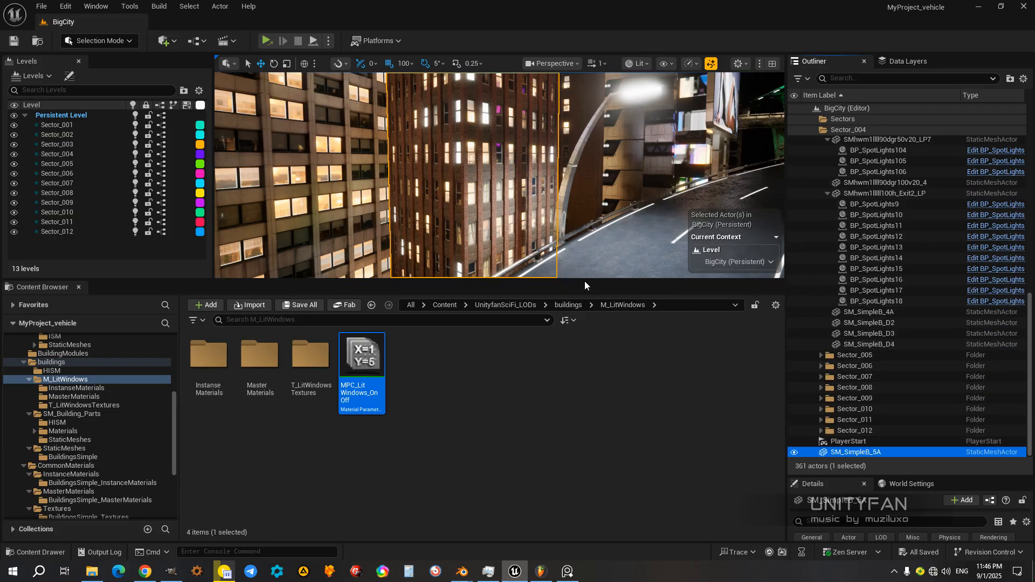
pyautogui.moveTo(584, 280); pyautogui.dragTo(585, 287)
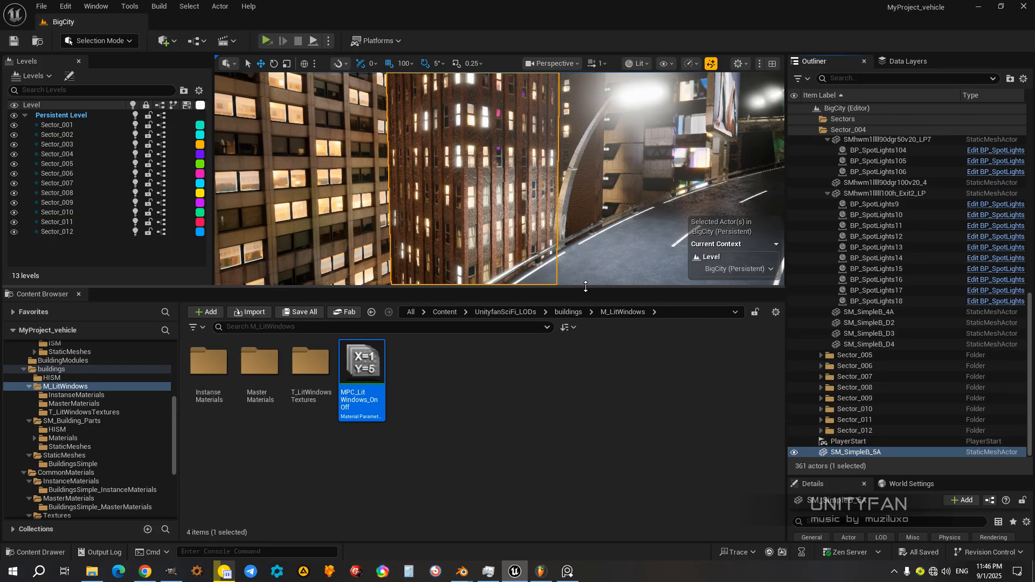
pyautogui.click(843, 456)
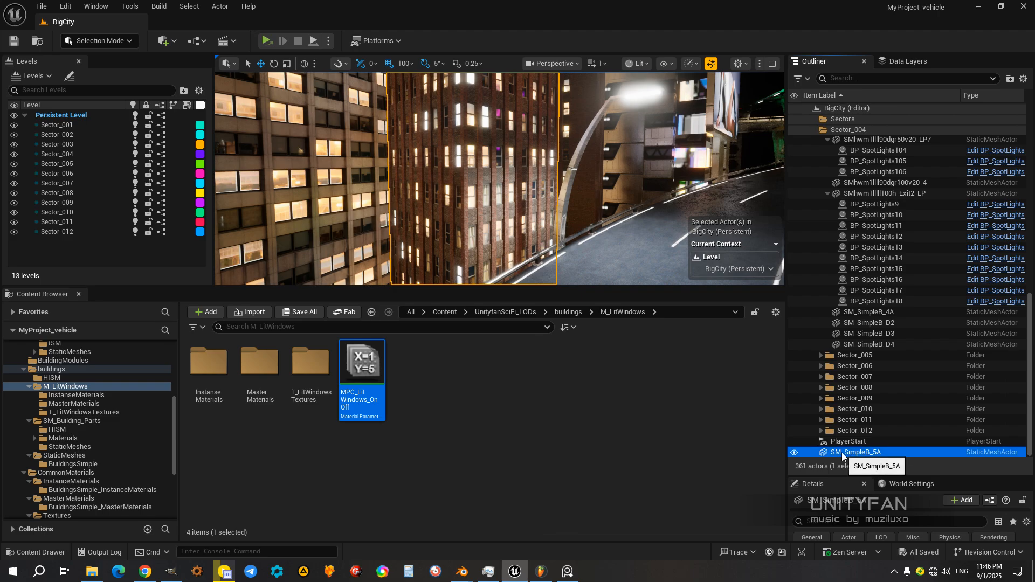
pyautogui.rightClick(843, 456)
pyautogui.moveTo(889, 407)
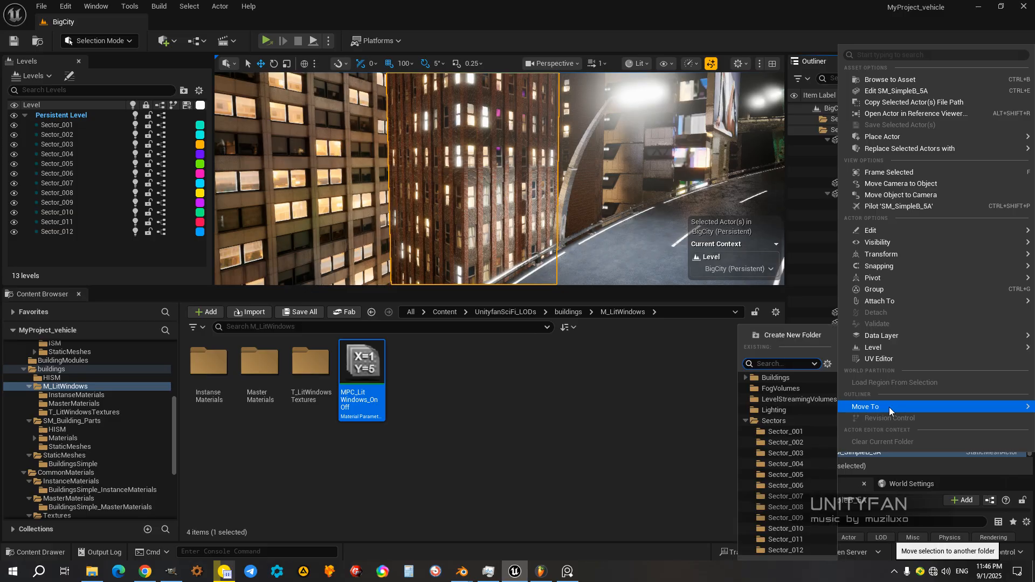
pyautogui.click(801, 463)
# Step: Inspect the SM_SimpleB_5A facade and its neighbouring buildings in the level from several angles
pyautogui.moveTo(504, 171)
pyautogui.mouseDown(button='right')
pyautogui.moveTo(532, 171)
pyautogui.moveTo(520, 151)
pyautogui.moveTo(465, 170)
pyautogui.moveTo(489, 175)
pyautogui.mouseUp(button='right')
pyautogui.press('w')
pyautogui.press('w')
pyautogui.press('s')
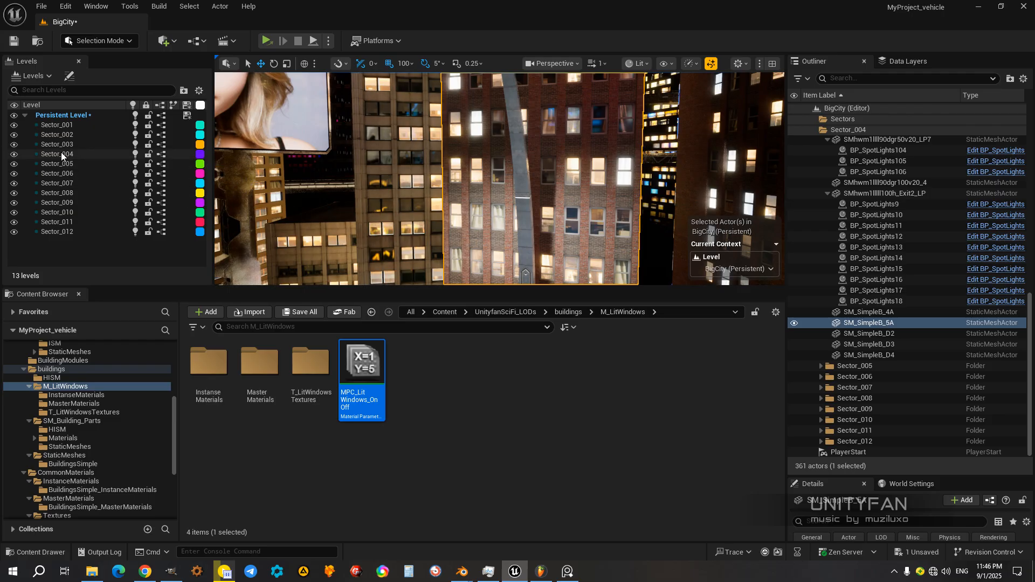
pyautogui.moveTo(500, 178); pyautogui.dragTo(450, 160, button='right')
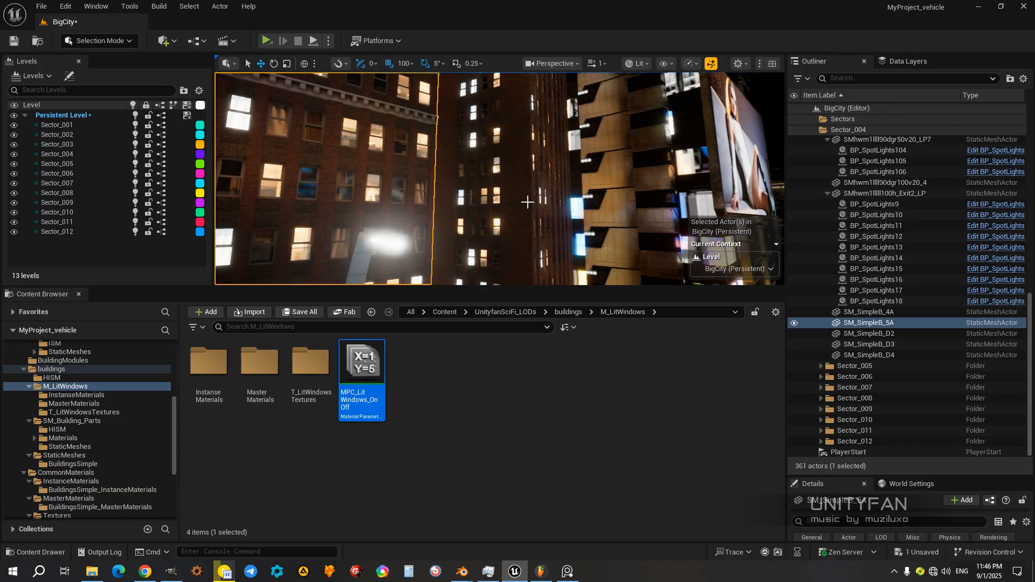
pyautogui.moveTo(515, 187); pyautogui.dragTo(509, 156, button='right')
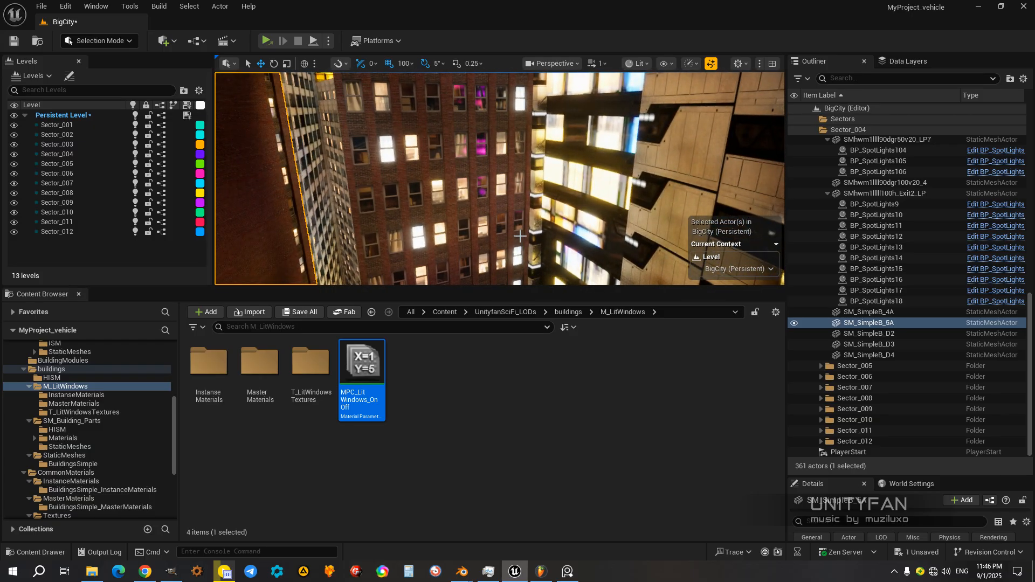
# Step: Switch the viewport to full screen, deselect the building, and survey its night-lit windows and the surrounding highway
pyautogui.press('F11')
pyautogui.moveTo(520, 237); pyautogui.dragTo(463, 204, button='right')
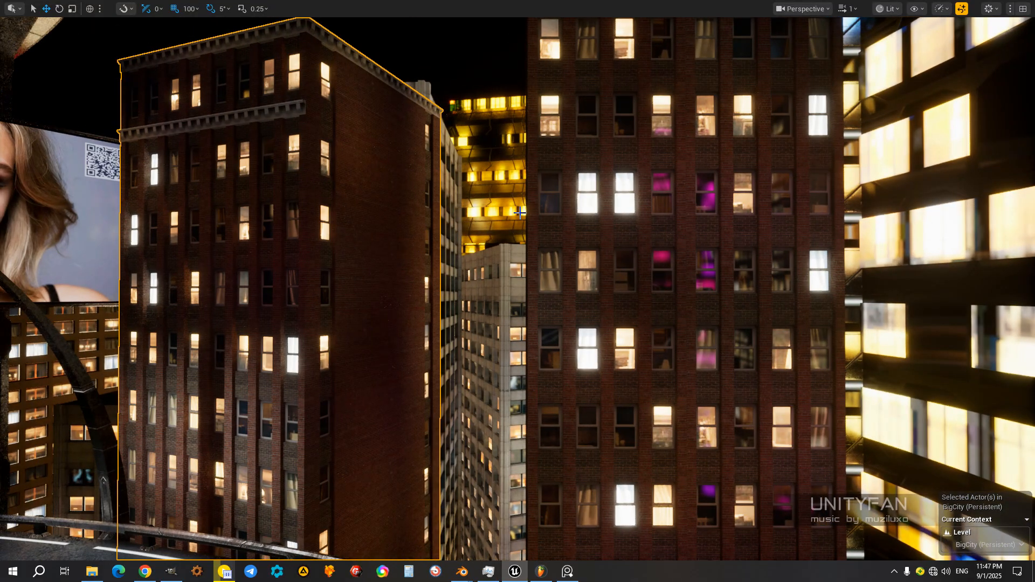
pyautogui.press('Escape')
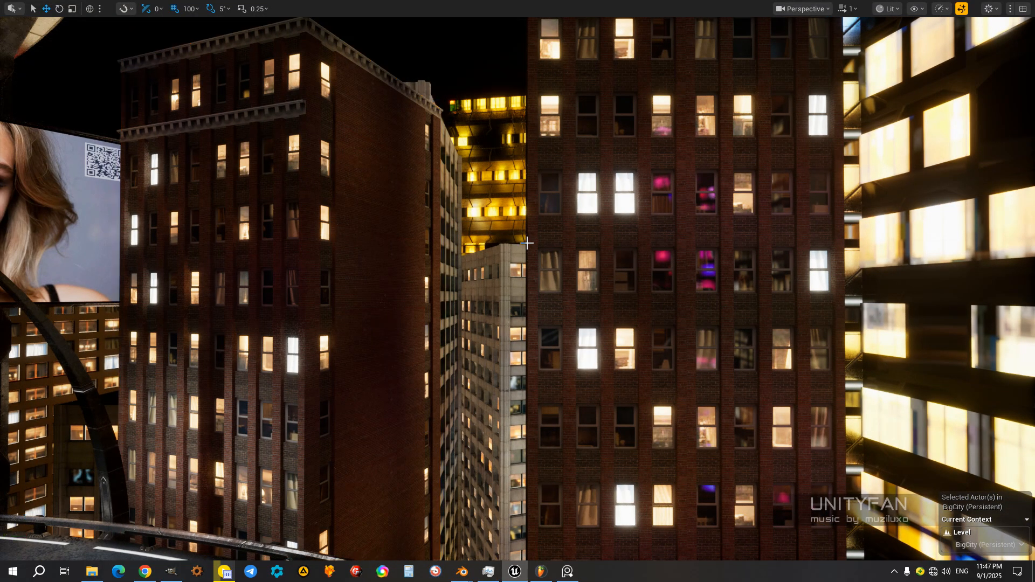
pyautogui.moveTo(525, 246); pyautogui.dragTo(567, 236, button='right')
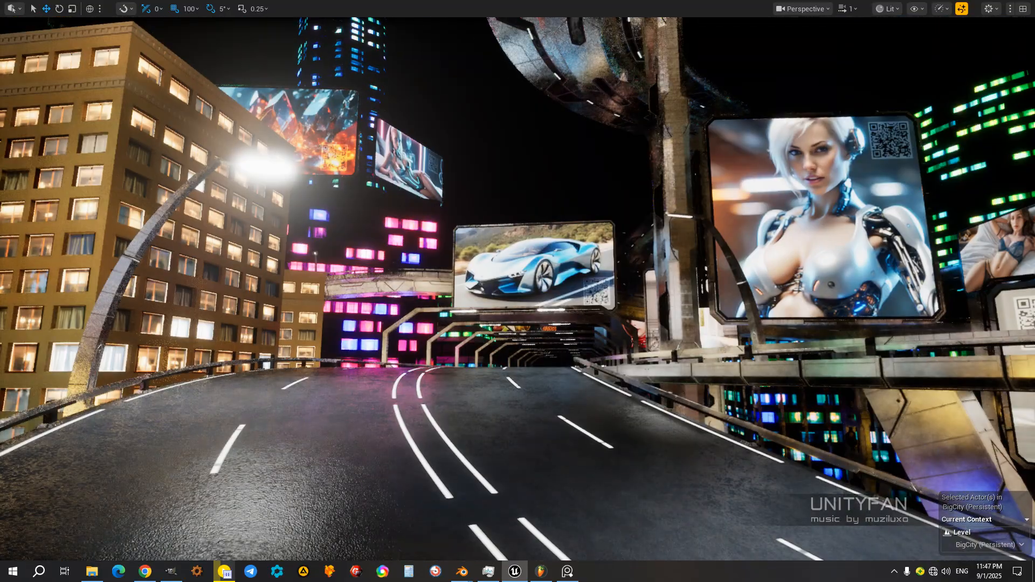
pyautogui.moveTo(517, 291); pyautogui.dragTo(492, 294, button='right')
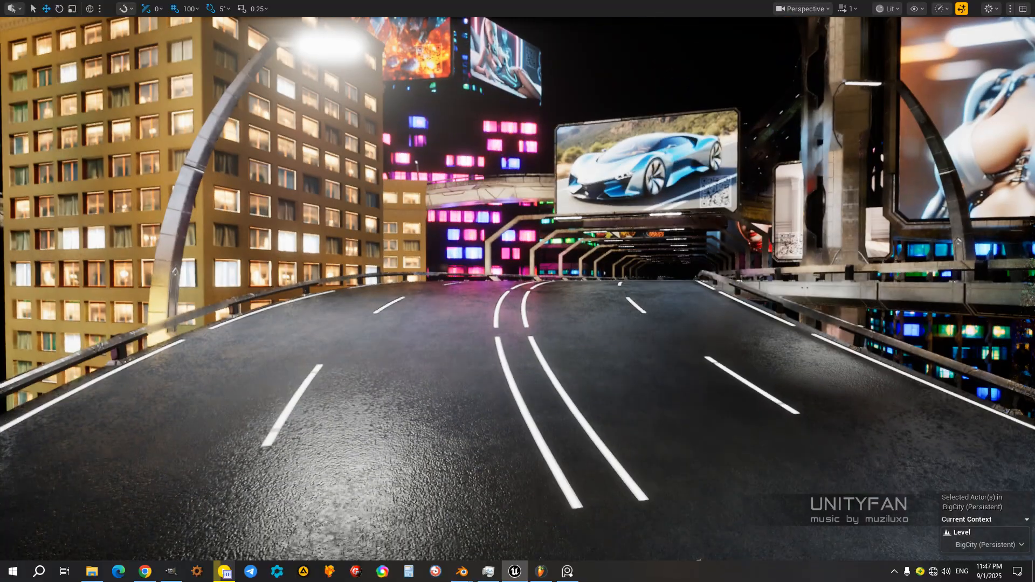
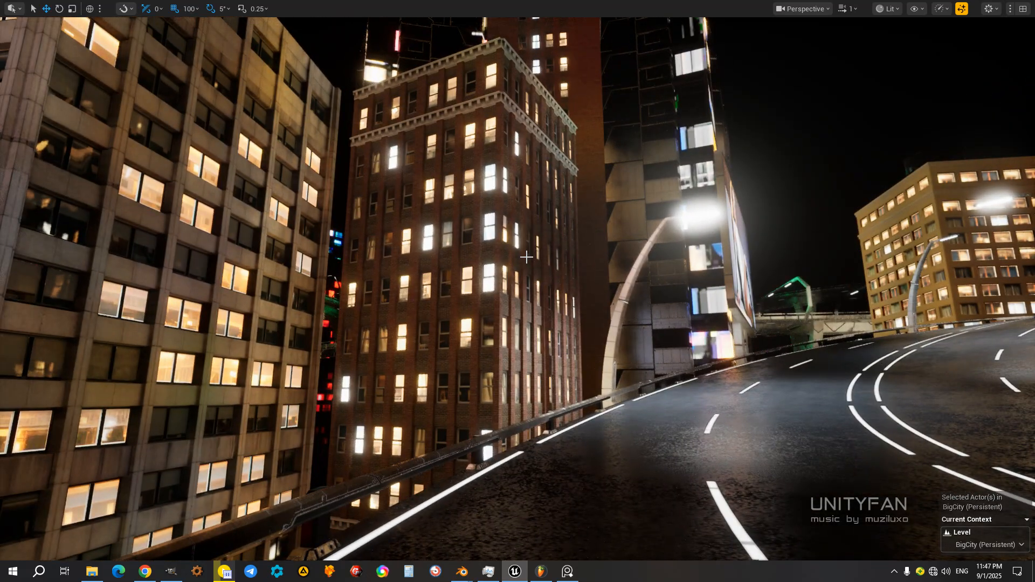
# Step: Inspect the building's brick facade up close, leave the full-screen viewport, and enlarge the level viewport within the editor layout
pyautogui.press('w')
pyautogui.moveTo(542, 295); pyautogui.dragTo(593, 249, button='right')
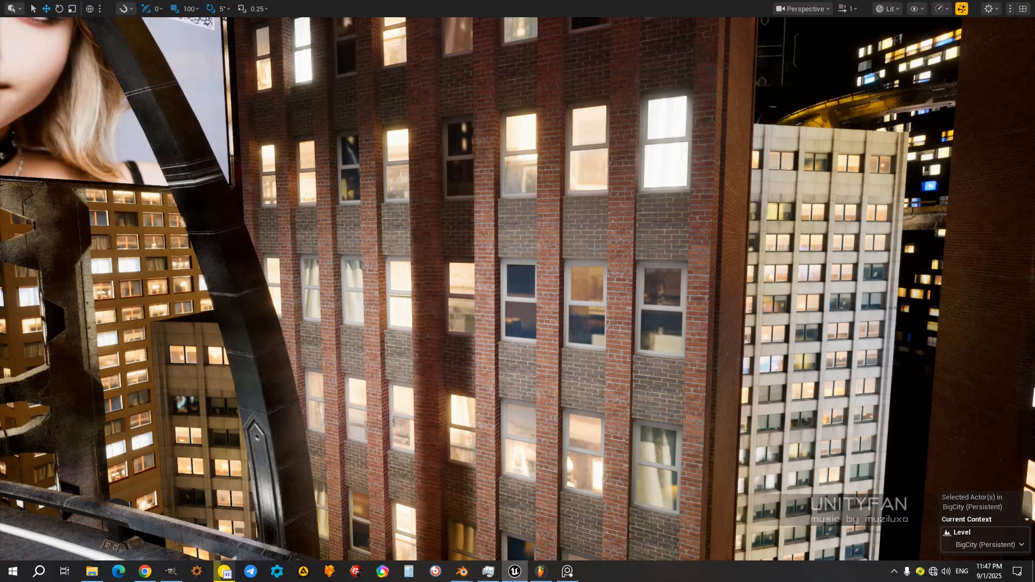
pyautogui.press('F11')
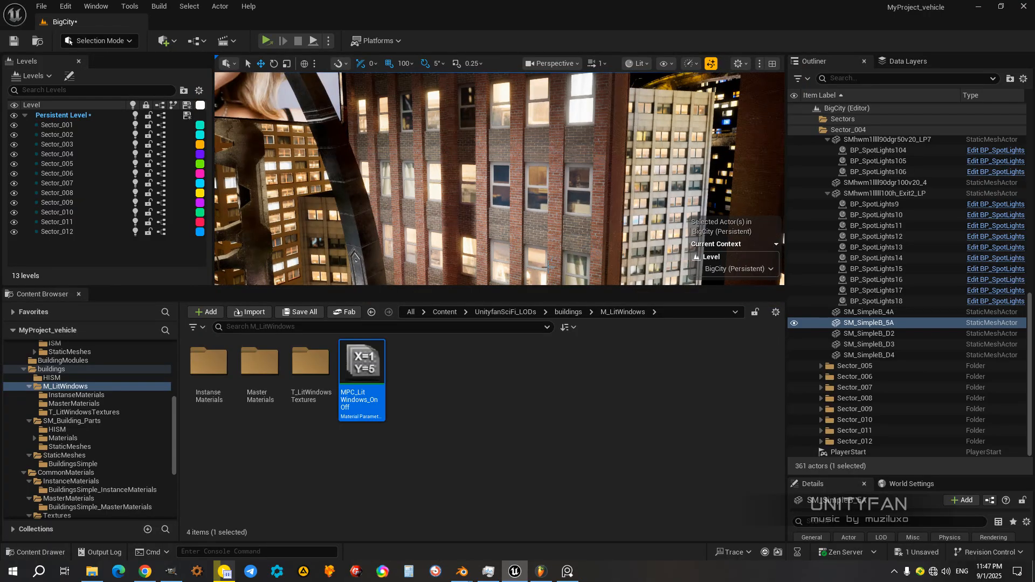
pyautogui.moveTo(519, 287); pyautogui.dragTo(519, 329)
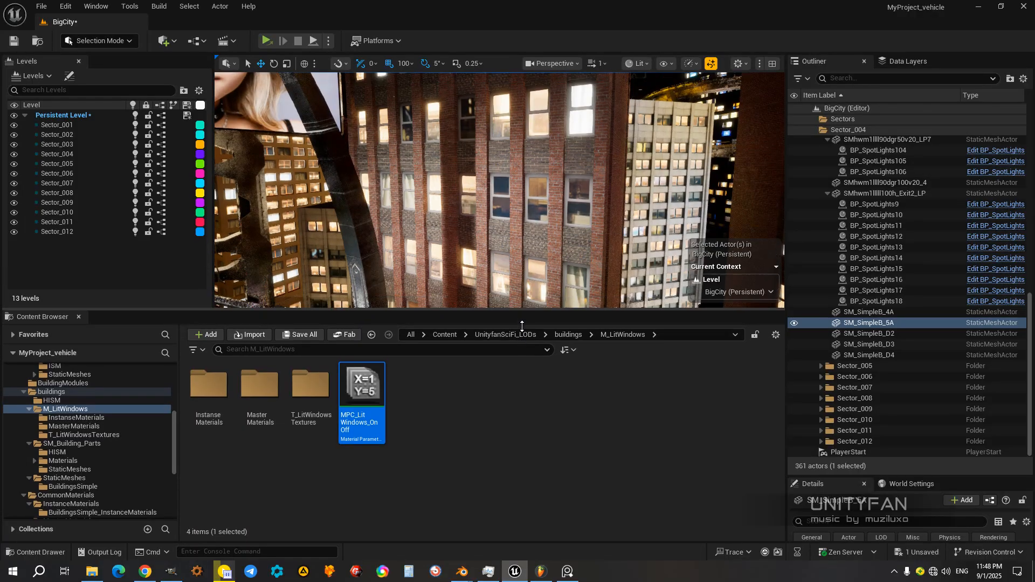
pyautogui.moveTo(484, 259); pyautogui.dragTo(485, 290, button='right')
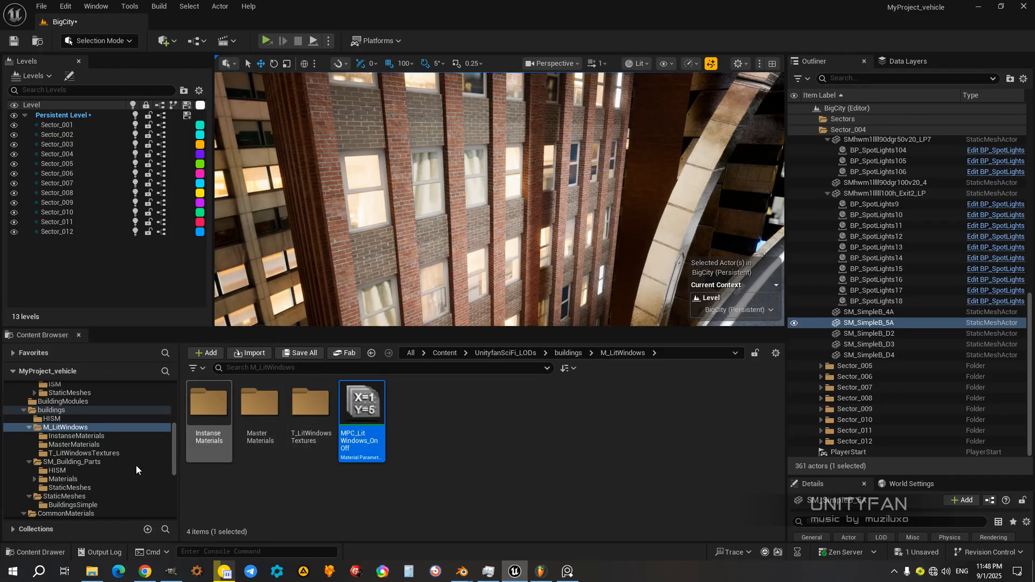
# Step: Open the BuildingsSimple_InstanceMaterials folder under CommonMaterials and make the level viewport taller, framing the brick facade
pyautogui.scroll(-2, 76, 500)
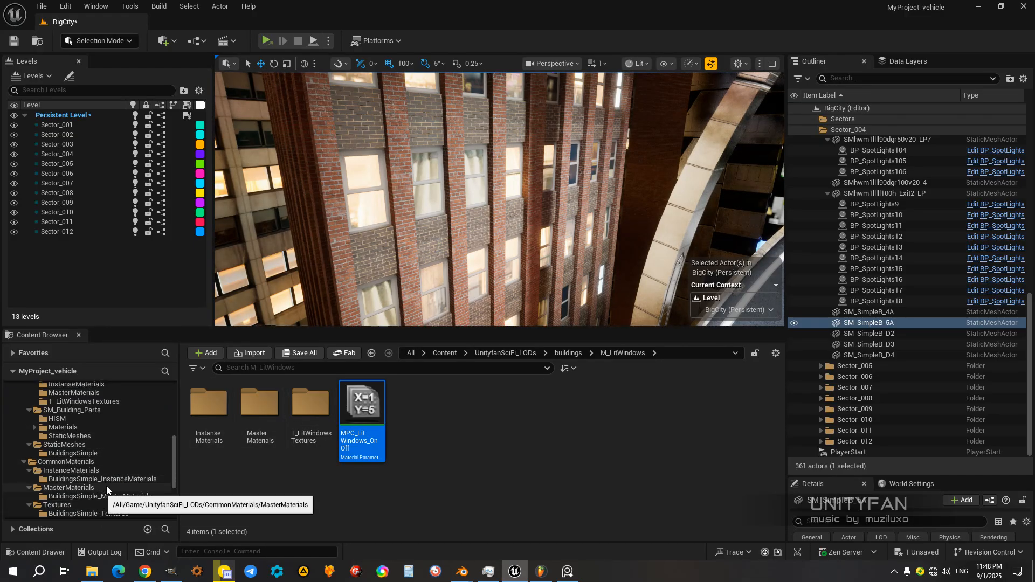
pyautogui.click(110, 479)
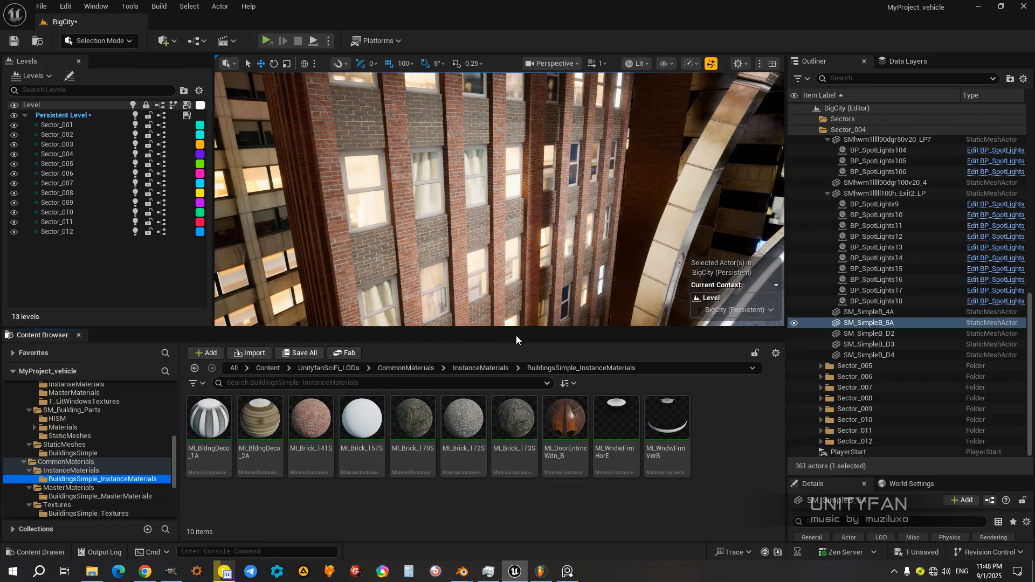
pyautogui.moveTo(518, 332); pyautogui.dragTo(518, 358)
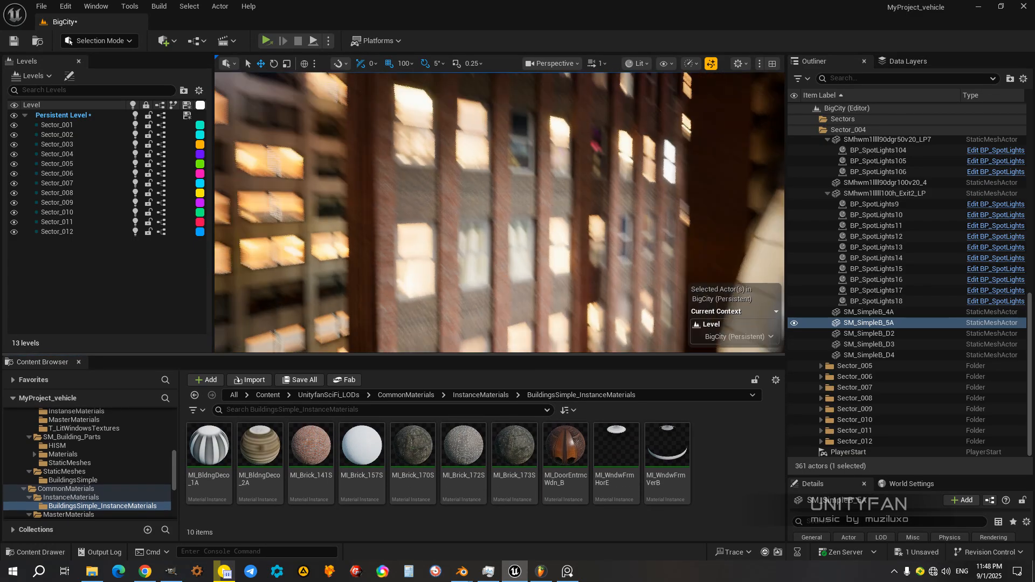
pyautogui.scroll(-4, 515, 319)
pyautogui.moveTo(515, 319); pyautogui.dragTo(526, 327, button='right')
pyautogui.scroll(4, 516, 319)
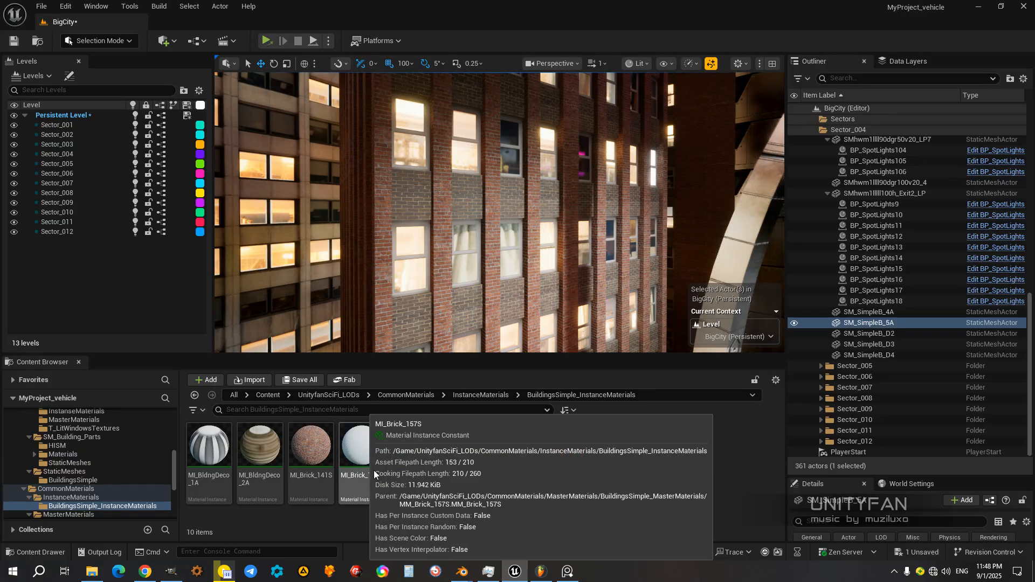
# Step: Apply the MI_Brick_157S material to the vertical brick columns of SM_SimpleB_5A and check the facade from different distances
pyautogui.moveTo(362, 461)
pyautogui.moveTo(361, 459); pyautogui.dragTo(384, 331)
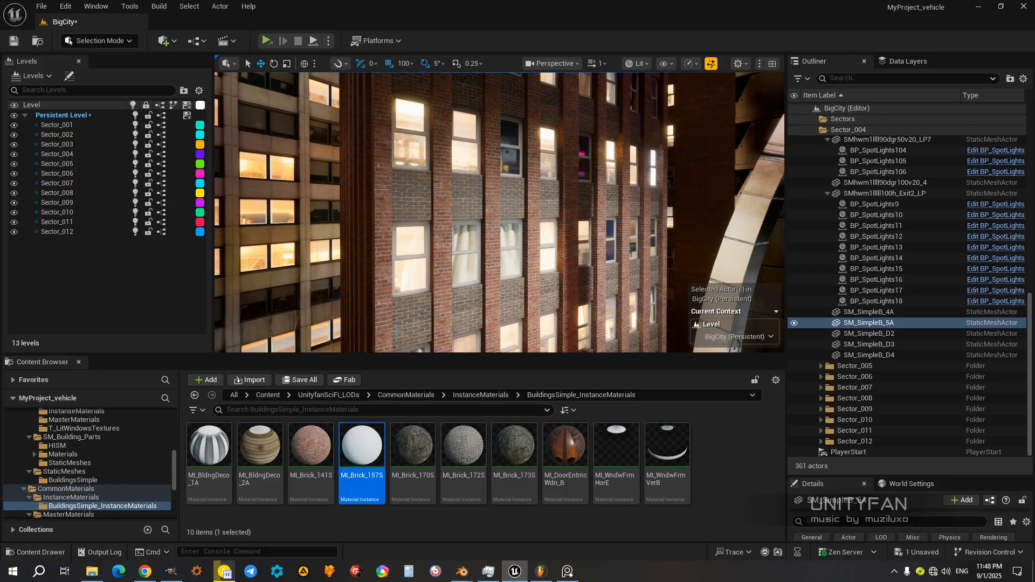
pyautogui.moveTo(427, 321); pyautogui.dragTo(458, 312, button='right')
pyautogui.press('d')
pyautogui.press('a')
pyautogui.press('s')
pyautogui.press('s')
pyautogui.press('w')
pyautogui.press('w')
pyautogui.press('s')
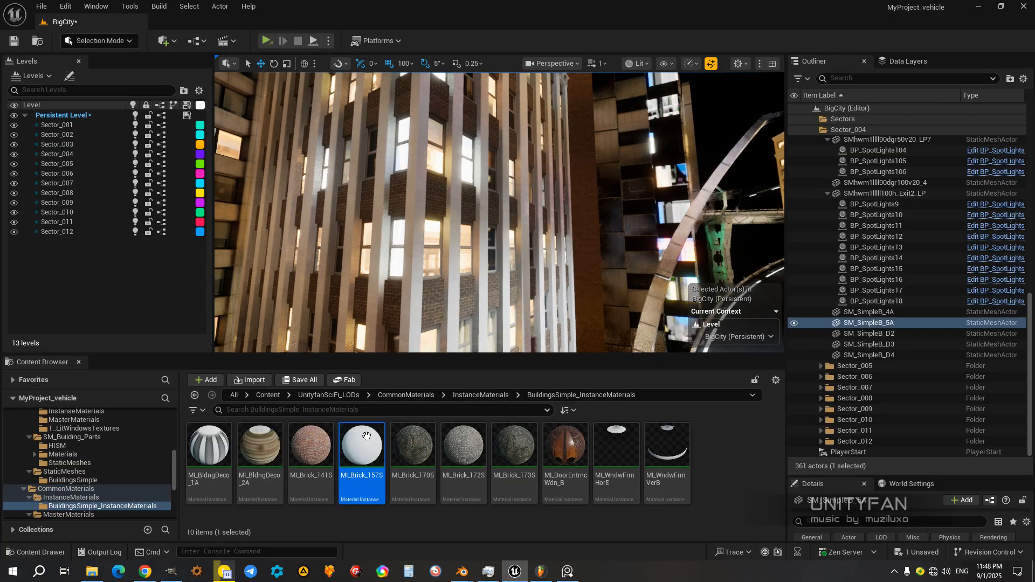
# Step: Open the MI_Brick_157S material instance for editing and move its window clear of the building view
pyautogui.click(367, 437)
pyautogui.doubleClick(367, 436)
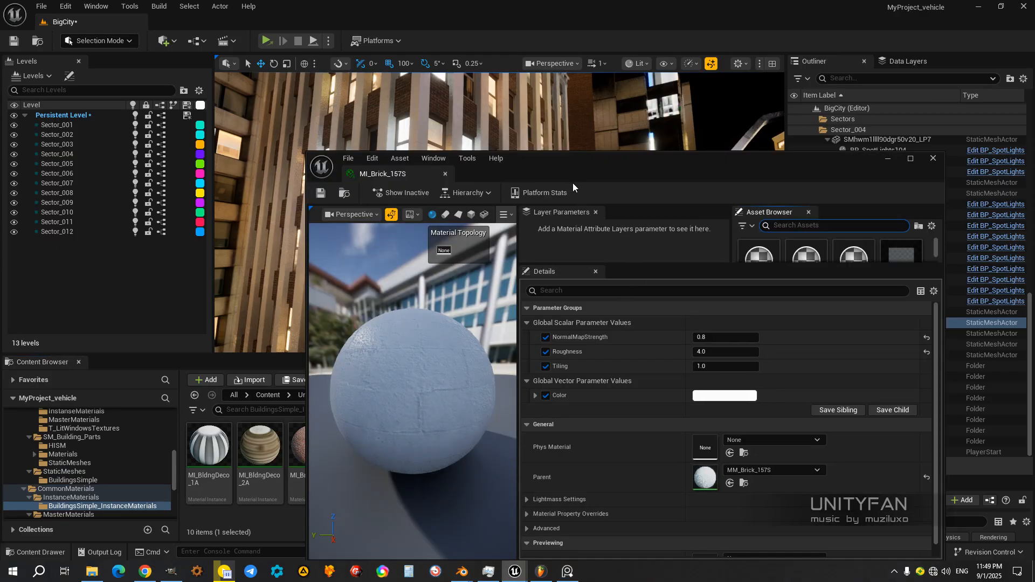
pyautogui.moveTo(573, 183); pyautogui.dragTo(745, 180)
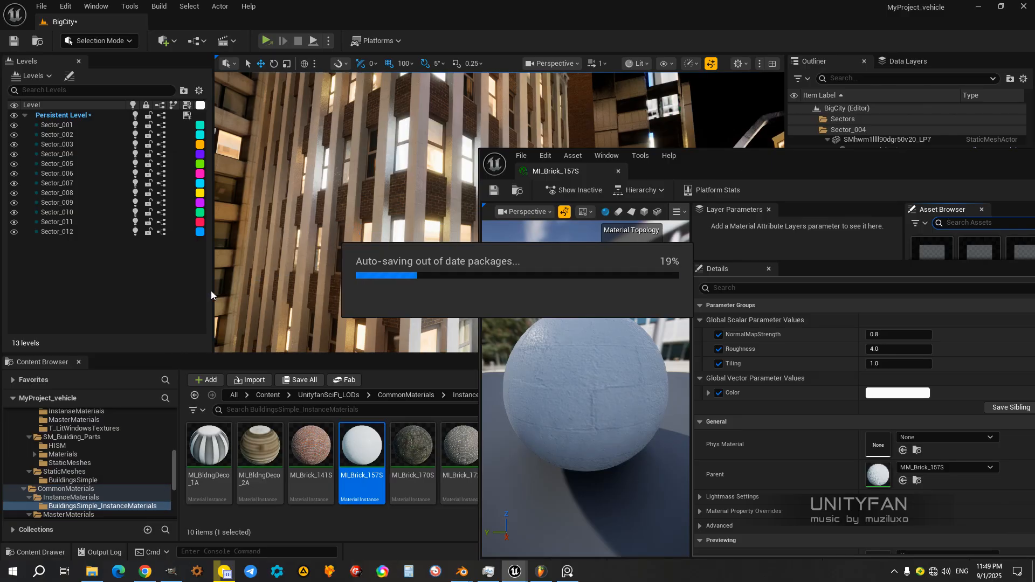
pyautogui.moveTo(814, 158); pyautogui.dragTo(784, 157)
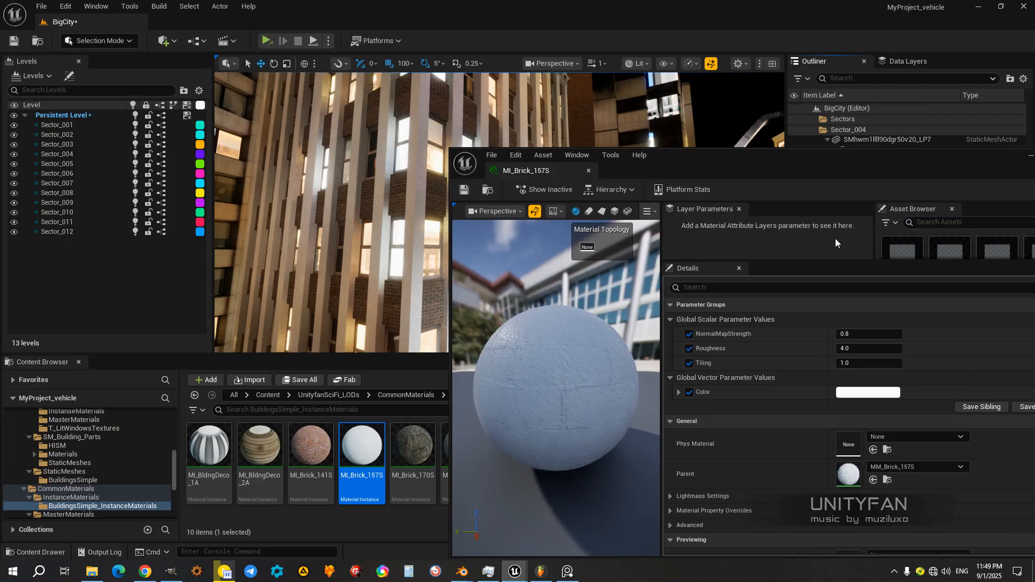
# Step: Try cyan and magenta tints for the MI_Brick_157S Color parameter, accepting a light pink with R 1.0, G 0.253, B 0.937
pyautogui.click(866, 393)
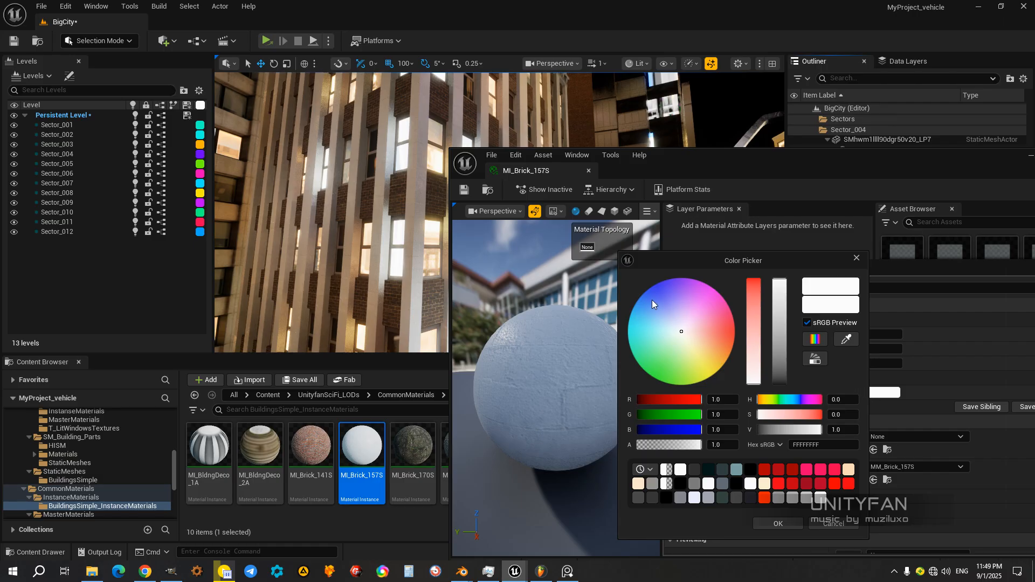
pyautogui.moveTo(703, 313); pyautogui.dragTo(634, 322)
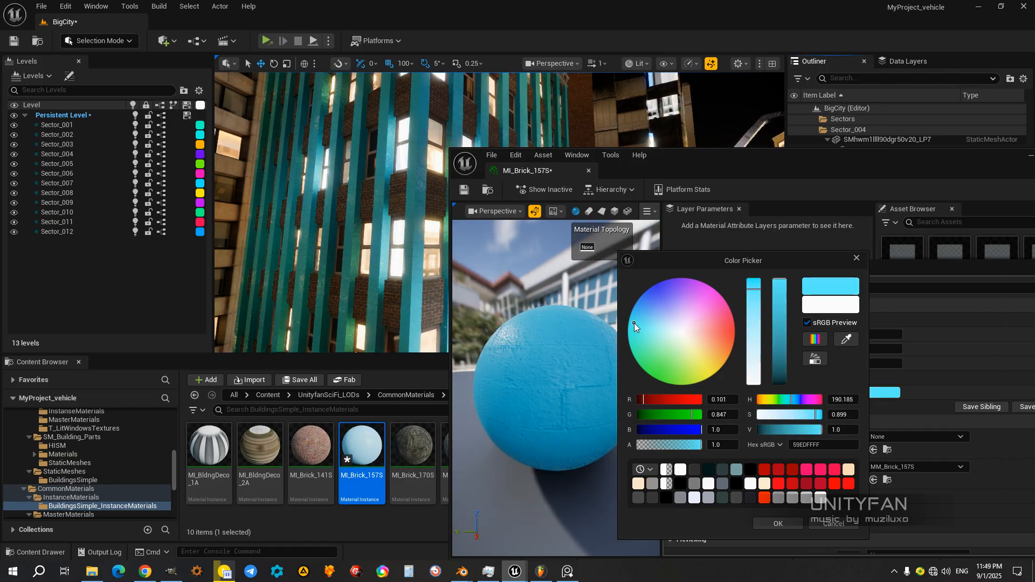
pyautogui.click(650, 357)
pyautogui.moveTo(685, 380); pyautogui.dragTo(686, 385)
pyautogui.moveTo(690, 338); pyautogui.dragTo(715, 290)
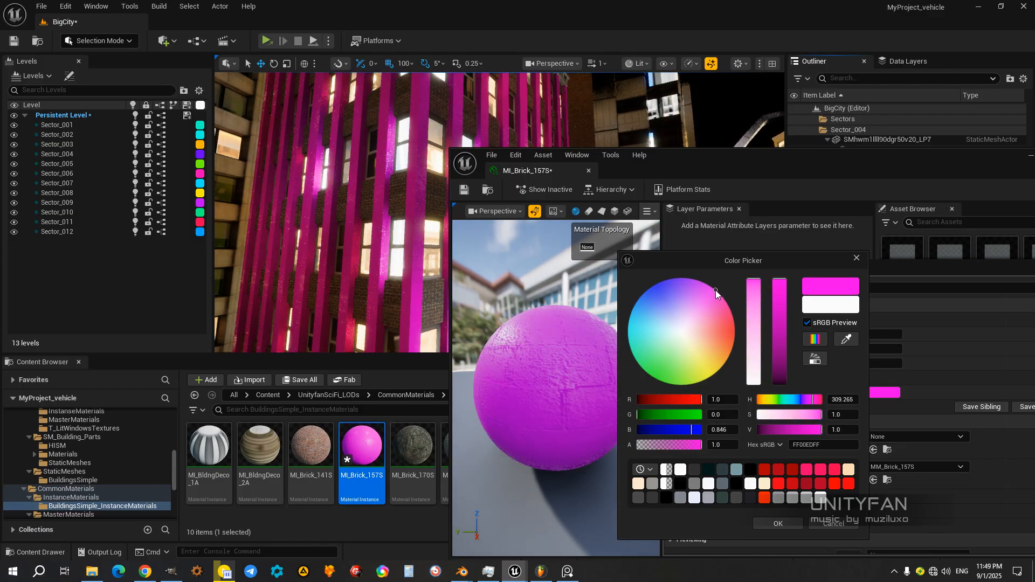
pyautogui.click(704, 299)
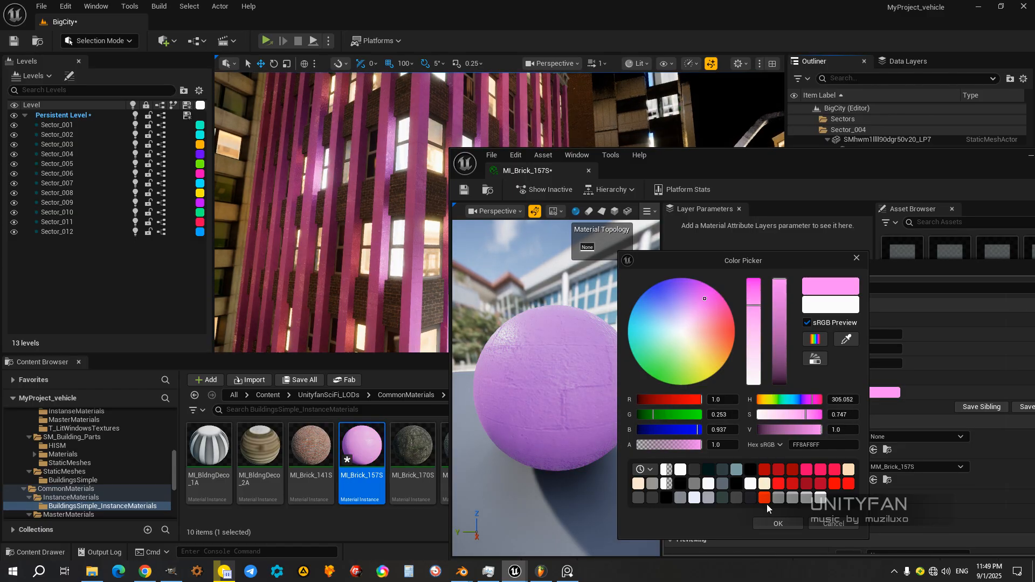
pyautogui.click(771, 522)
# Step: Move the material editor aside and inspect the pink columns on the building facade
pyautogui.moveTo(684, 160); pyautogui.dragTo(842, 173)
pyautogui.moveTo(452, 183); pyautogui.dragTo(469, 171, button='right')
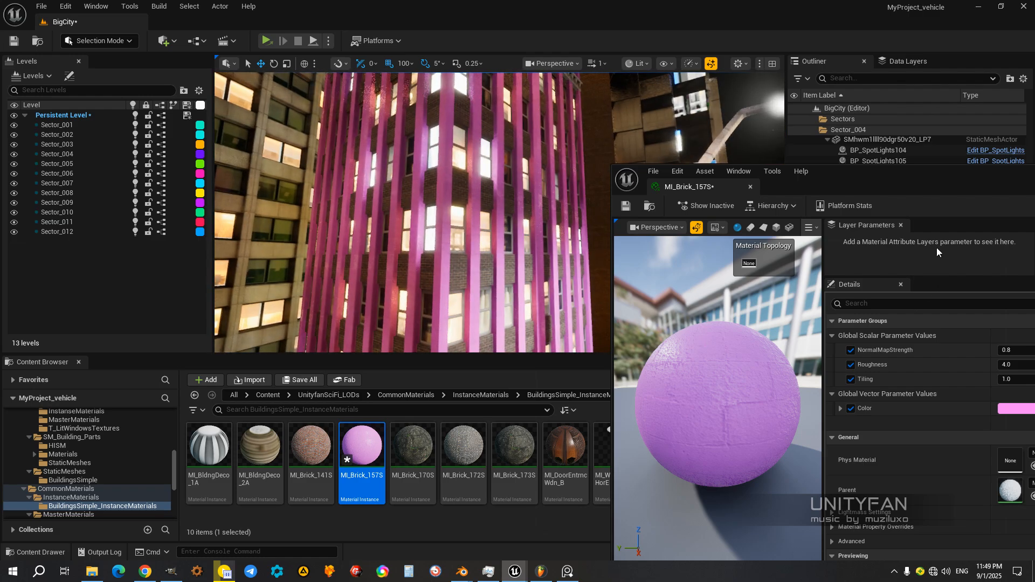
pyautogui.moveTo(863, 176); pyautogui.dragTo(914, 182)
pyautogui.moveTo(485, 216); pyautogui.dragTo(494, 196, button='right')
pyautogui.moveTo(898, 189); pyautogui.dragTo(763, 157)
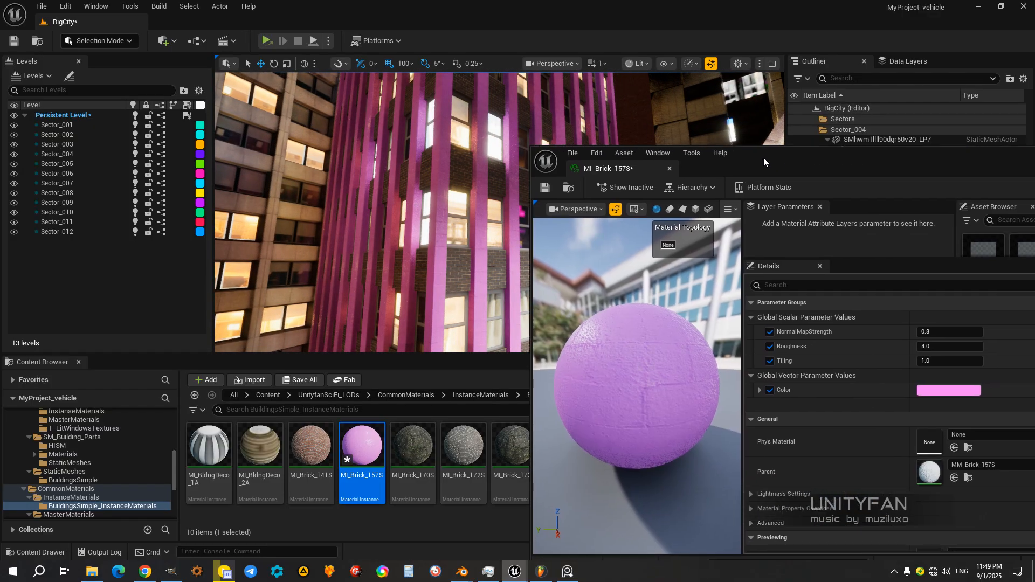
# Step: Set the MI_Brick_157S Color parameter to a tan with R 0.734, G 0.462, B 0.275
pyautogui.click(938, 390)
pyautogui.moveTo(786, 335); pyautogui.dragTo(791, 331)
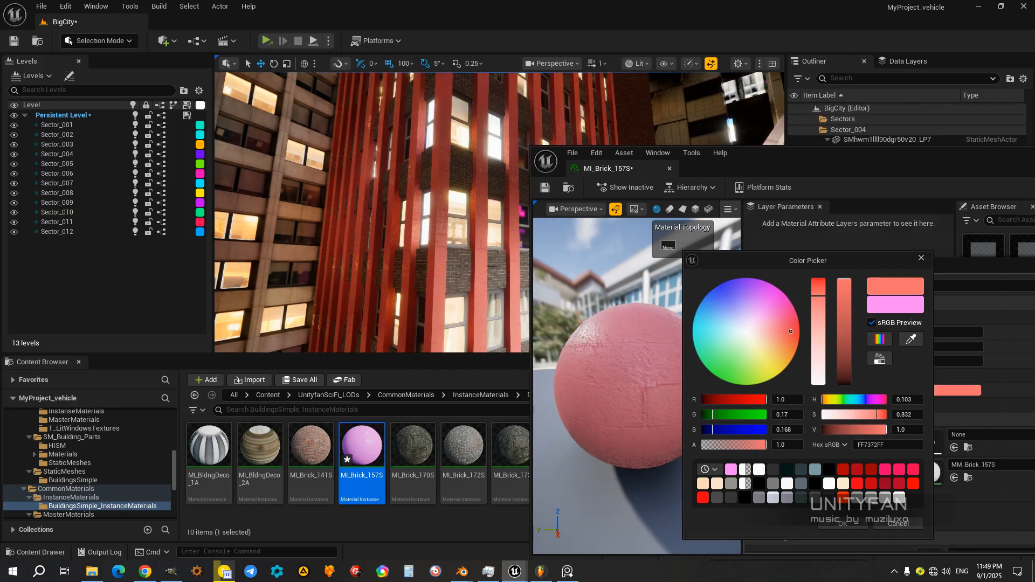
pyautogui.click(842, 343)
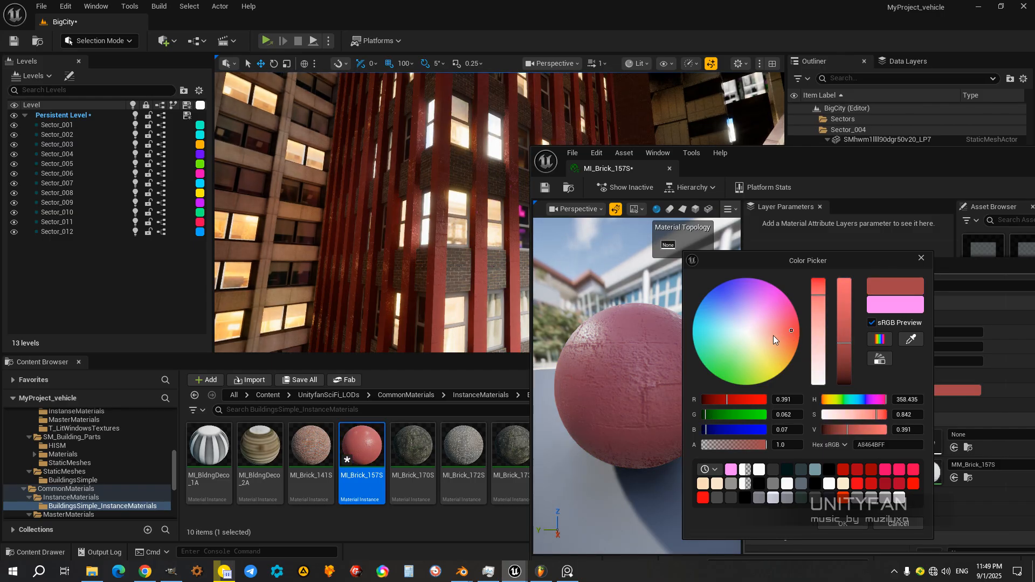
pyautogui.moveTo(773, 336); pyautogui.dragTo(768, 332)
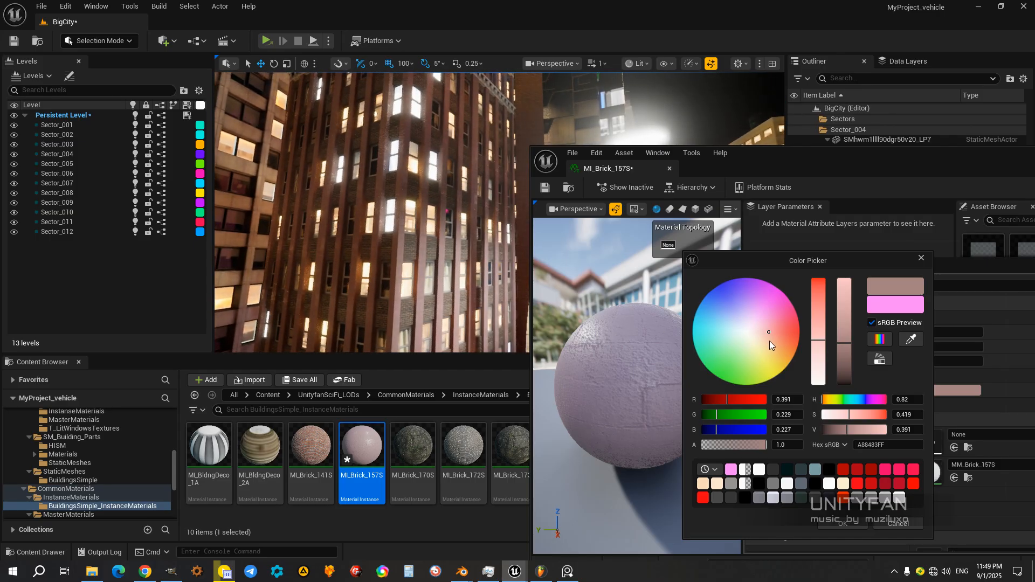
pyautogui.click(770, 341)
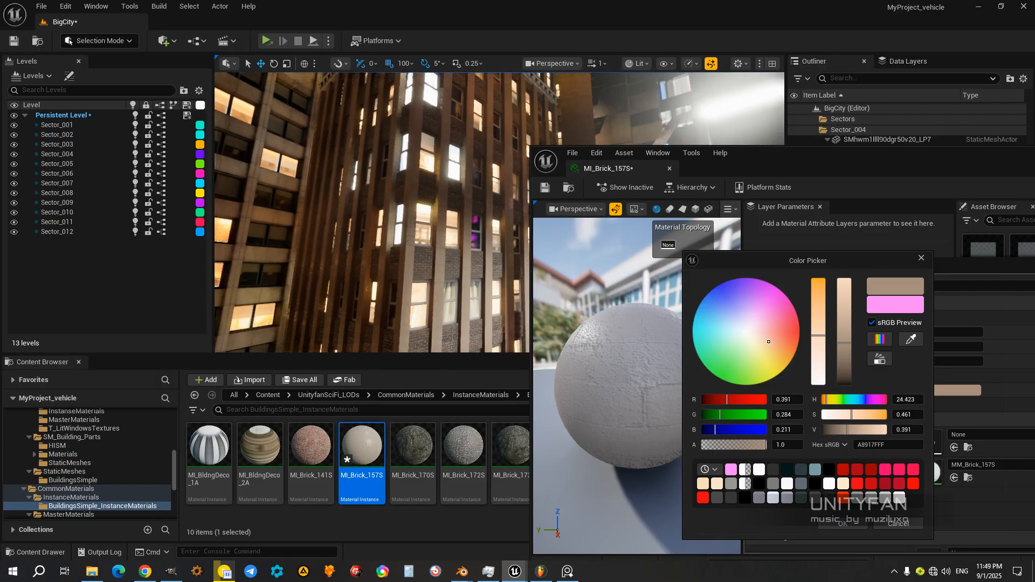
pyautogui.moveTo(850, 325); pyautogui.dragTo(847, 307)
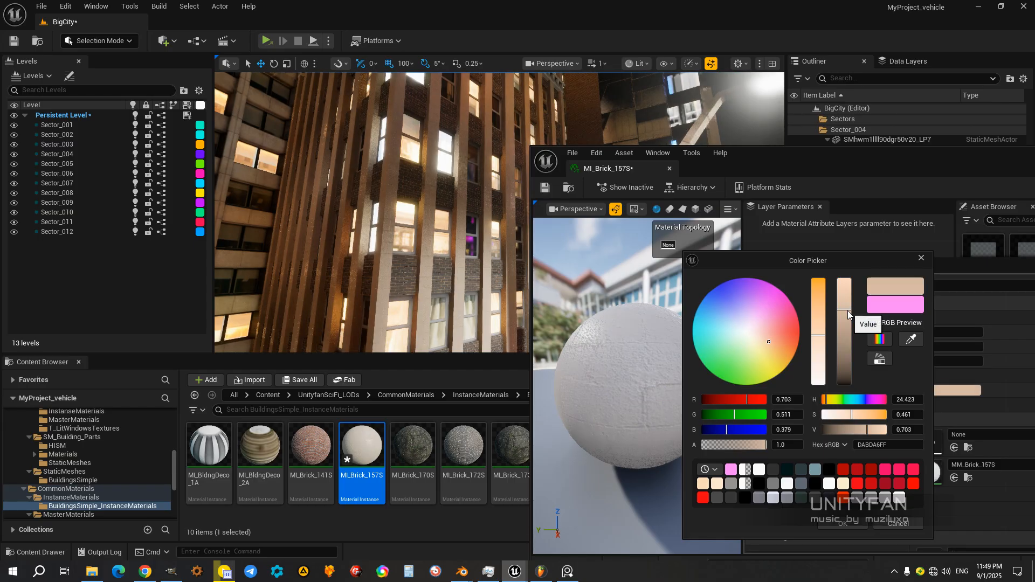
pyautogui.moveTo(816, 339); pyautogui.dragTo(818, 318)
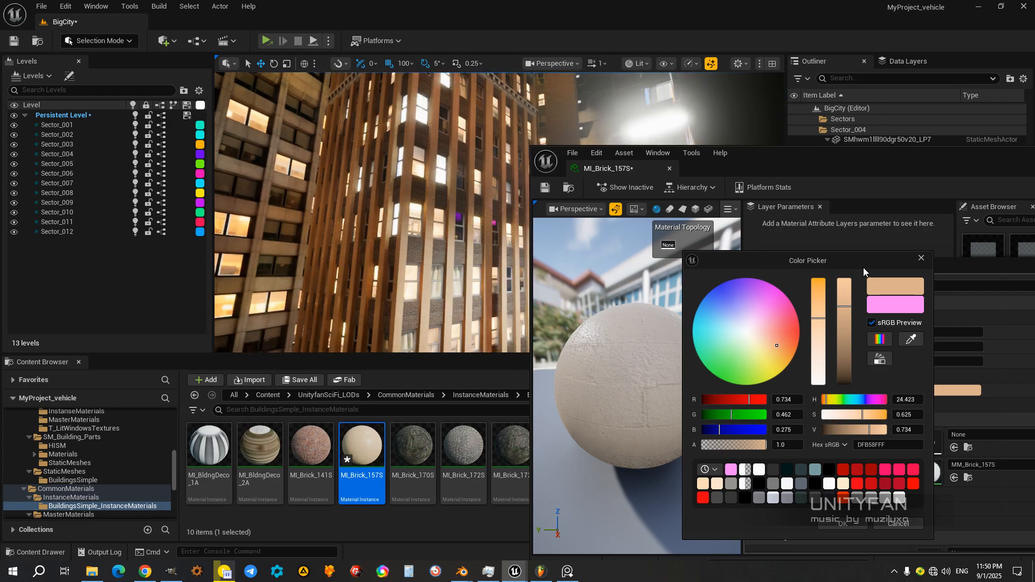
pyautogui.moveTo(814, 165); pyautogui.dragTo(602, 100)
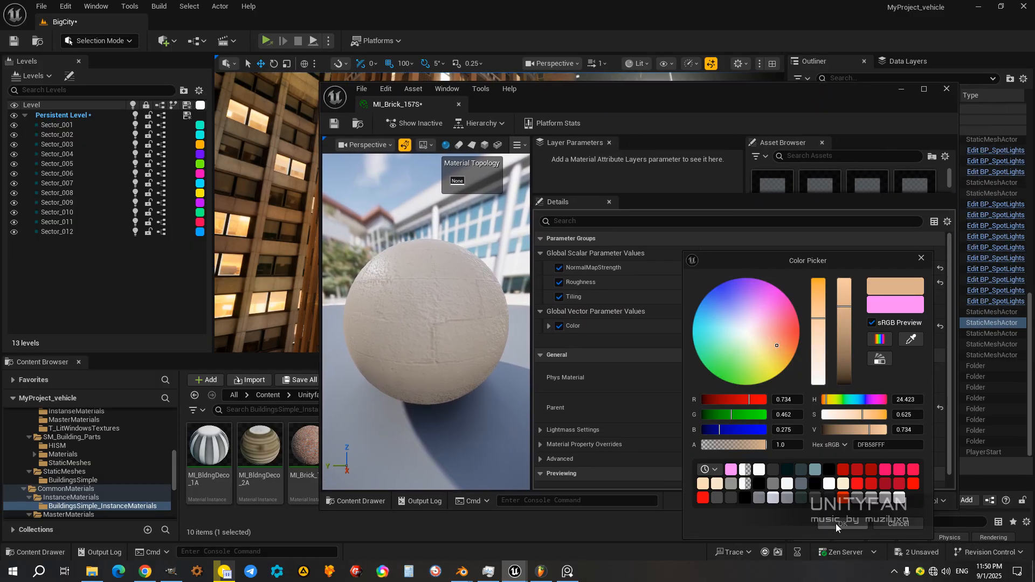
pyautogui.click(836, 523)
# Step: Save the MI_Brick_157S material instance and close its editor
pyautogui.click(845, 157)
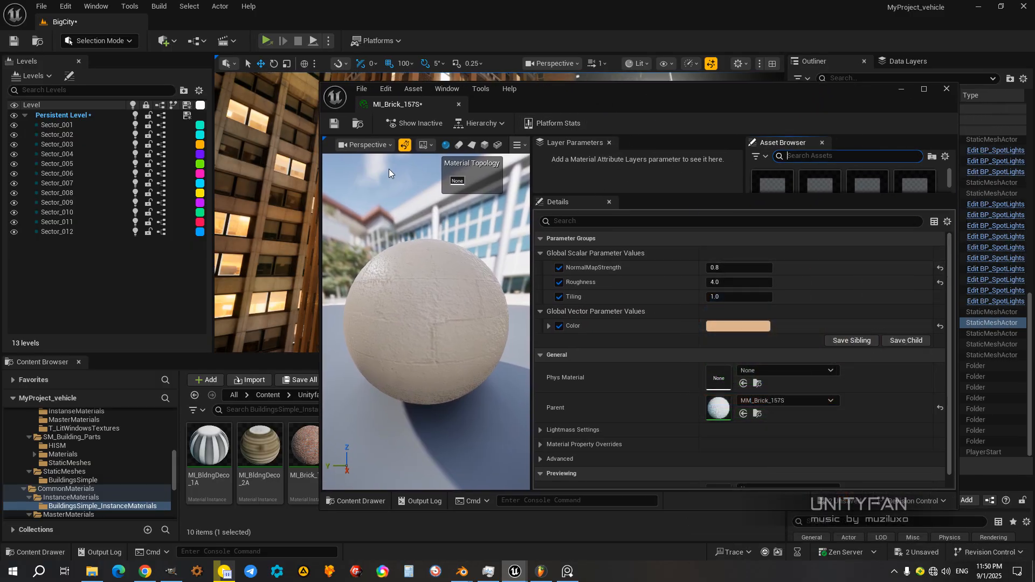
pyautogui.click(335, 124)
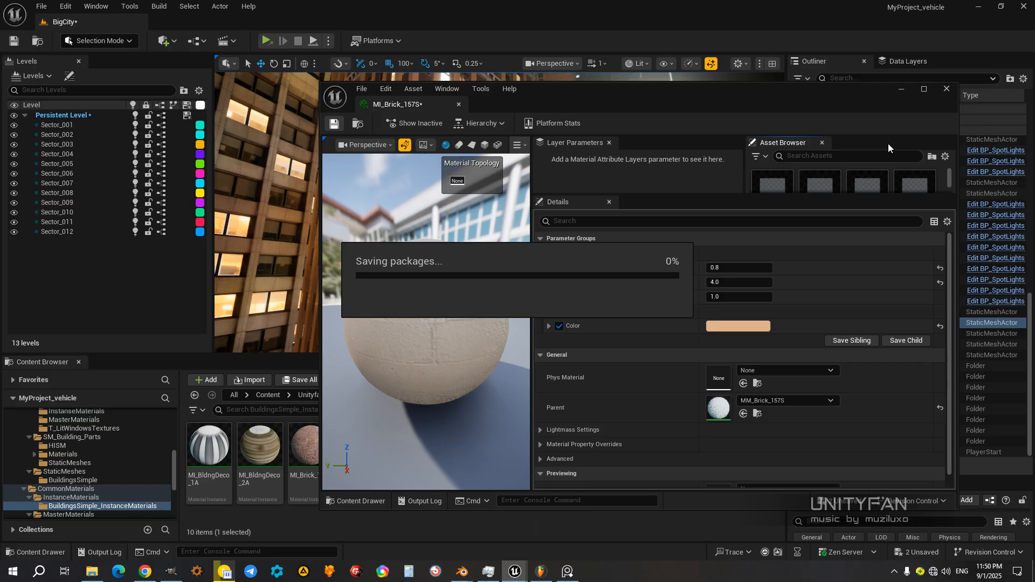
pyautogui.click(946, 89)
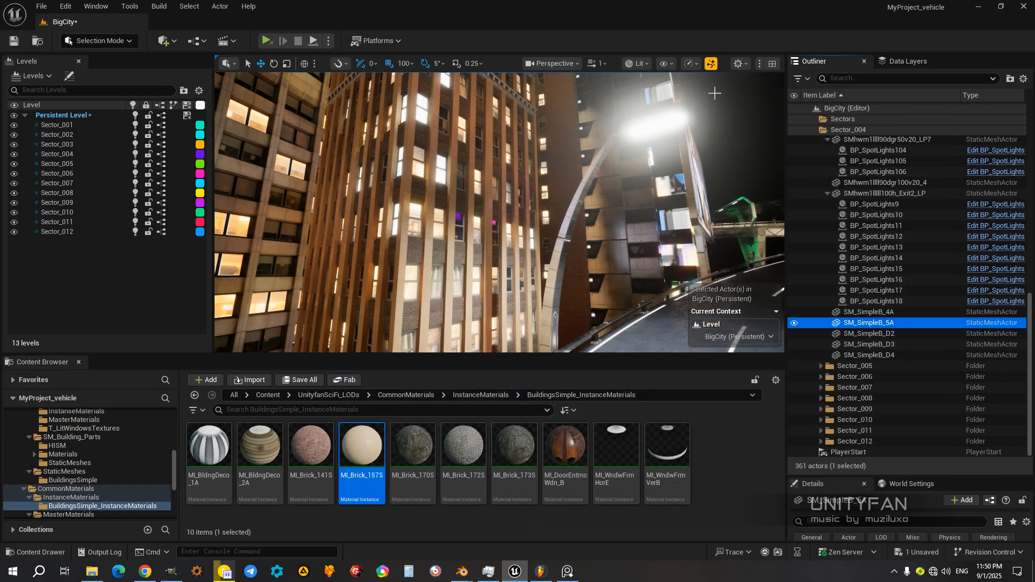
# Step: Switch the viewport to full screen and examine the tan-columned building from several sides
pyautogui.press('F11')
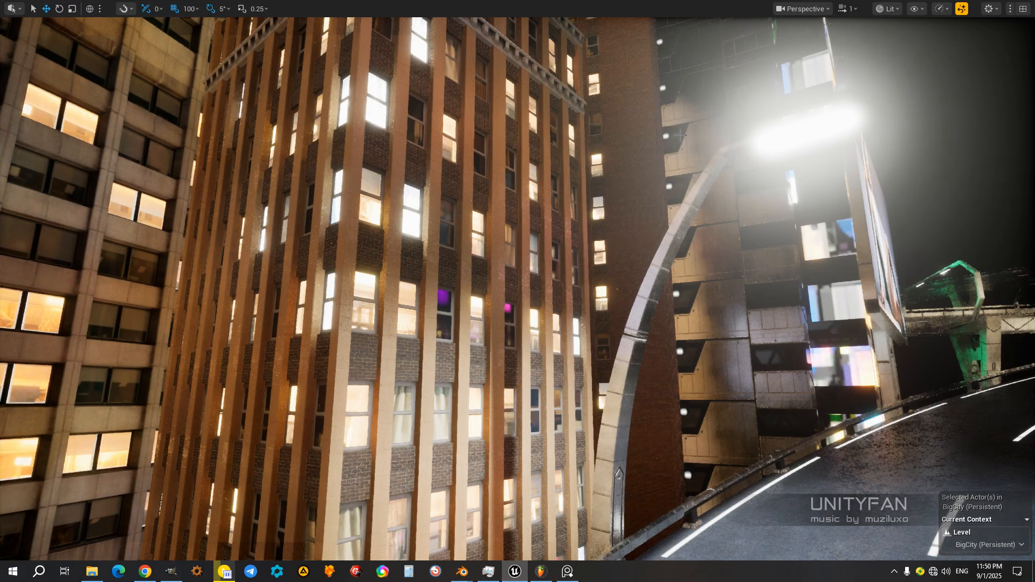
pyautogui.moveTo(680, 135); pyautogui.dragTo(653, 140, button='right')
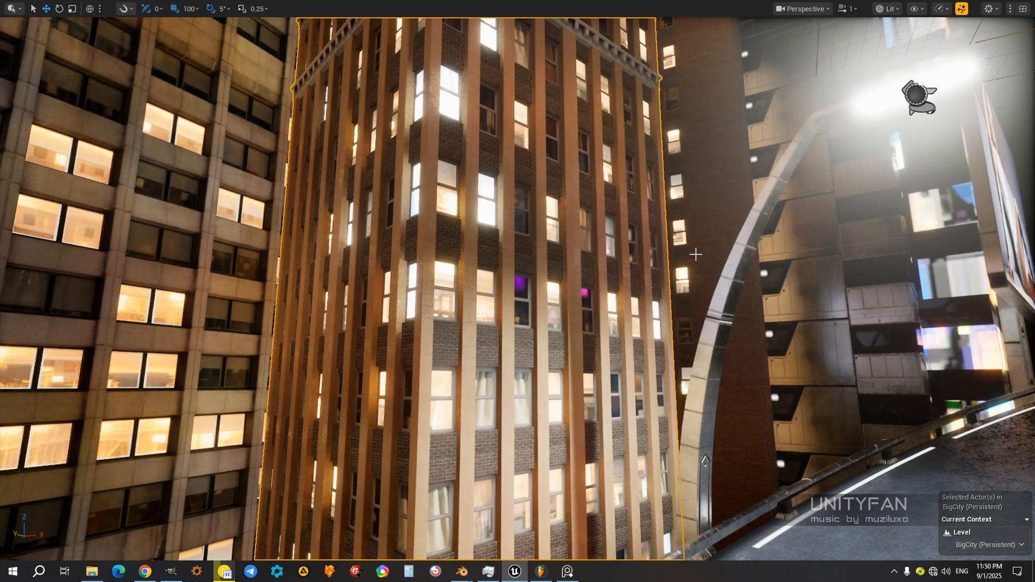
pyautogui.moveTo(702, 264); pyautogui.dragTo(775, 268, button='right')
pyautogui.press('s')
pyautogui.moveTo(774, 268); pyautogui.dragTo(721, 264)
pyautogui.press('d')
pyautogui.moveTo(721, 264); pyautogui.dragTo(607, 255, button='right')
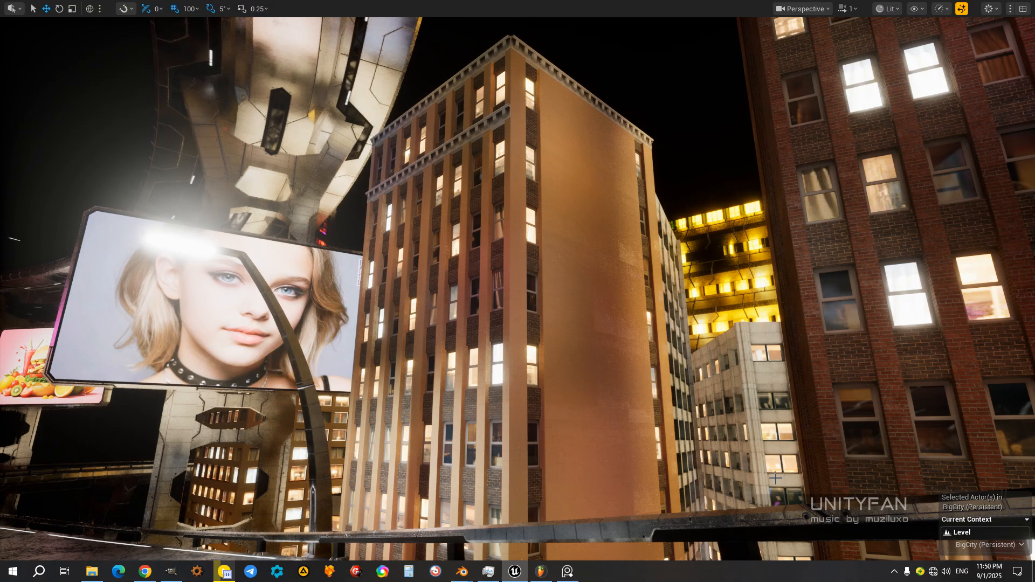
# Step: Switch to Blender, maximise its window, and enlarge the node editor to view the cabinet's whole Geometry Nodes network
pyautogui.moveTo(462, 577)
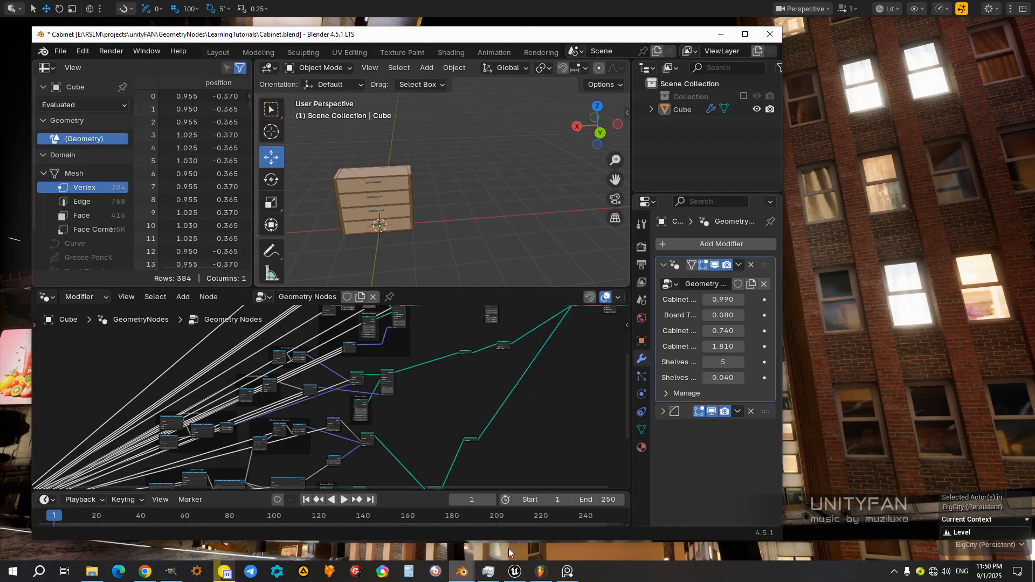
pyautogui.click(746, 35)
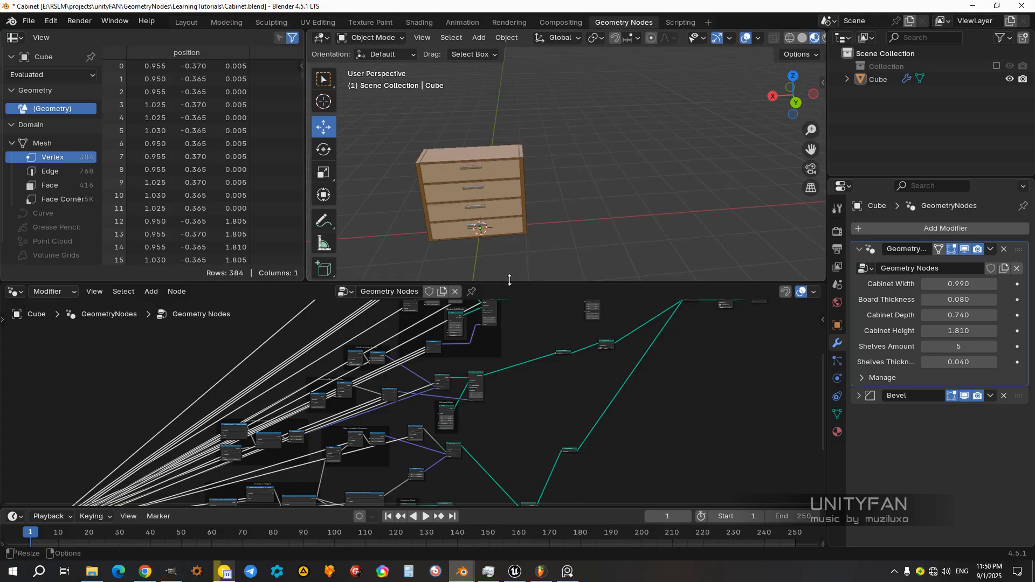
pyautogui.moveTo(502, 282); pyautogui.dragTo(587, 80)
pyautogui.moveTo(599, 260); pyautogui.dragTo(639, 359, button='middle')
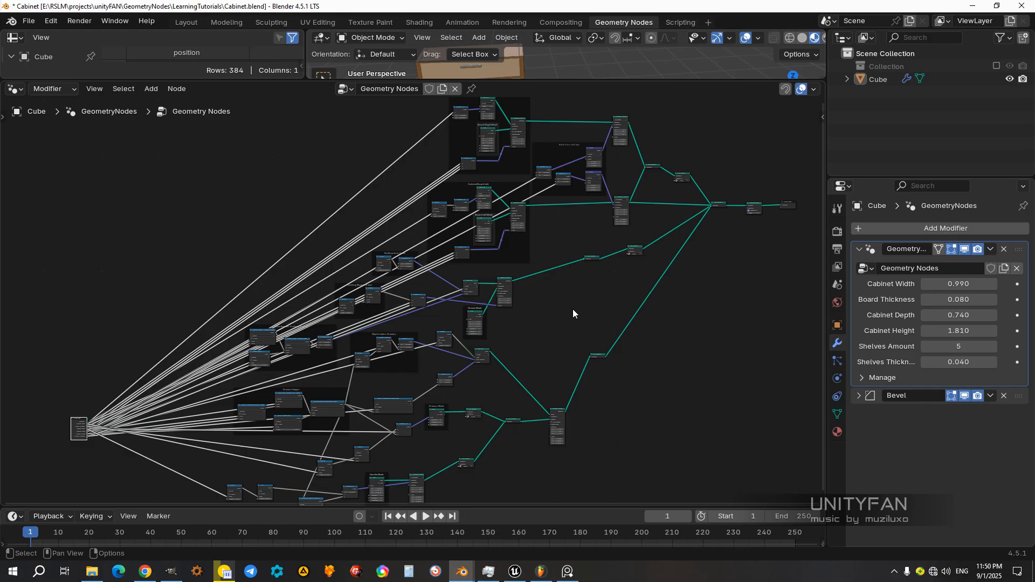
# Step: Enlarge the 3D viewport so the node editor shrinks to a strip, and narrow the spreadsheet beside it
pyautogui.scroll(4, 582, 304)
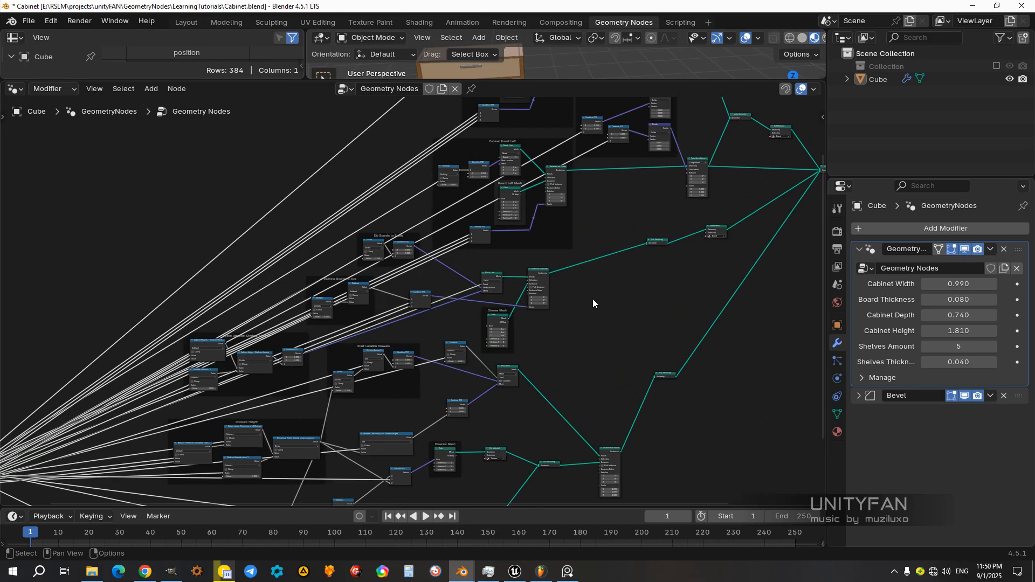
pyautogui.scroll(-4, 637, 312)
pyautogui.moveTo(659, 353); pyautogui.dragTo(639, 385, button='middle')
pyautogui.moveTo(624, 79); pyautogui.dragTo(628, 403)
pyautogui.moveTo(308, 317); pyautogui.dragTo(137, 318)
pyautogui.moveTo(594, 416); pyautogui.dragTo(593, 459)
# Step: Set the cabinet's height to 2.010 in its Geometry Nodes modifier
pyautogui.moveTo(500, 319); pyautogui.dragTo(587, 254, button='middle')
pyautogui.scroll(3, 563, 260)
pyautogui.click(584, 296)
pyautogui.scroll(-4, 593, 291)
pyautogui.click(577, 289)
pyautogui.scroll(4, 603, 303)
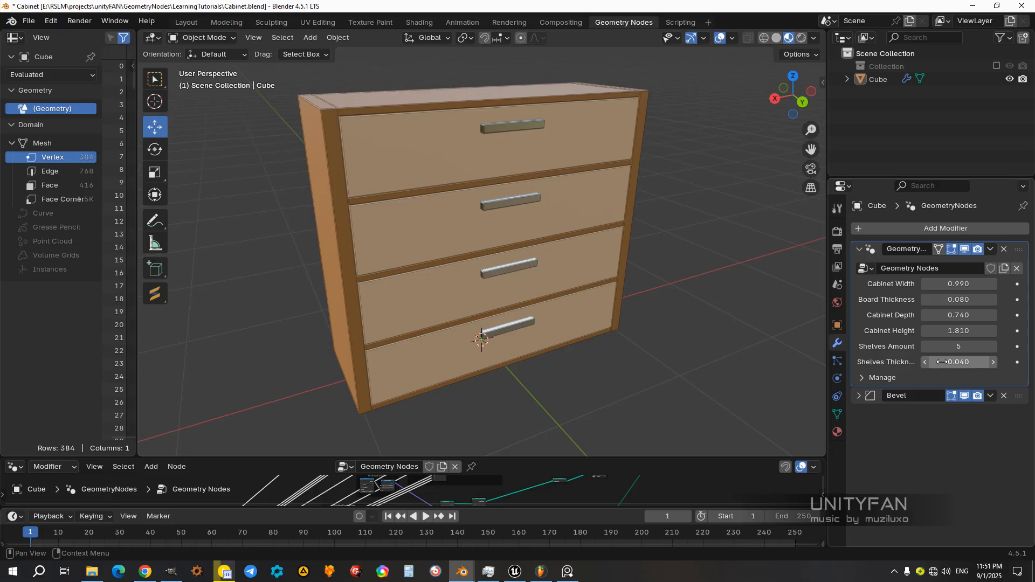
pyautogui.moveTo(941, 329); pyautogui.dragTo(938, 330)
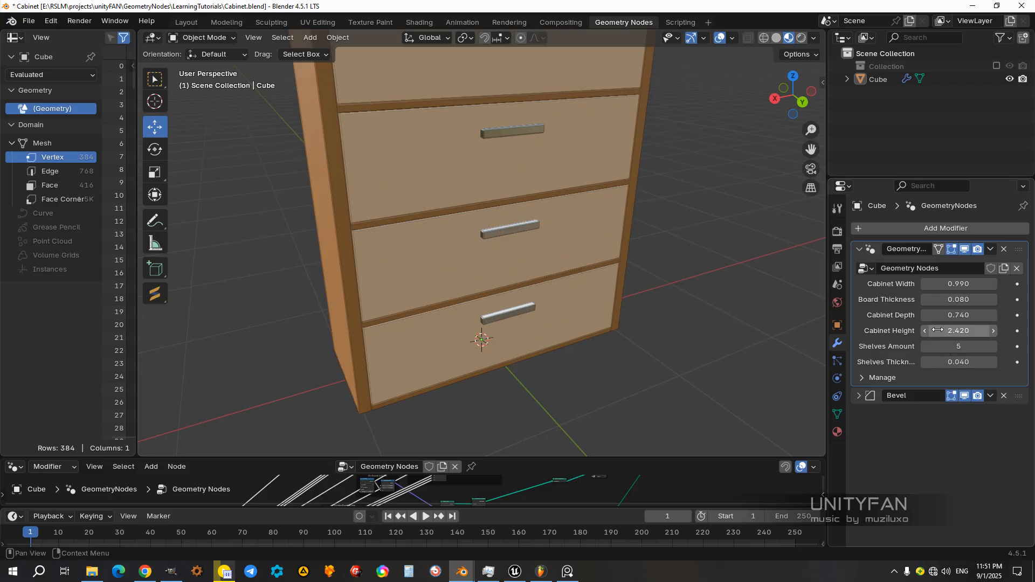
pyautogui.scroll(-5, 648, 294)
pyautogui.moveTo(954, 331); pyautogui.dragTo(1000, 300)
# Step: Try a board thickness of 0.290 on the cabinet, and undo the change
pyautogui.hotkey('ctrl', 'z')
pyautogui.scroll(6, 572, 277)
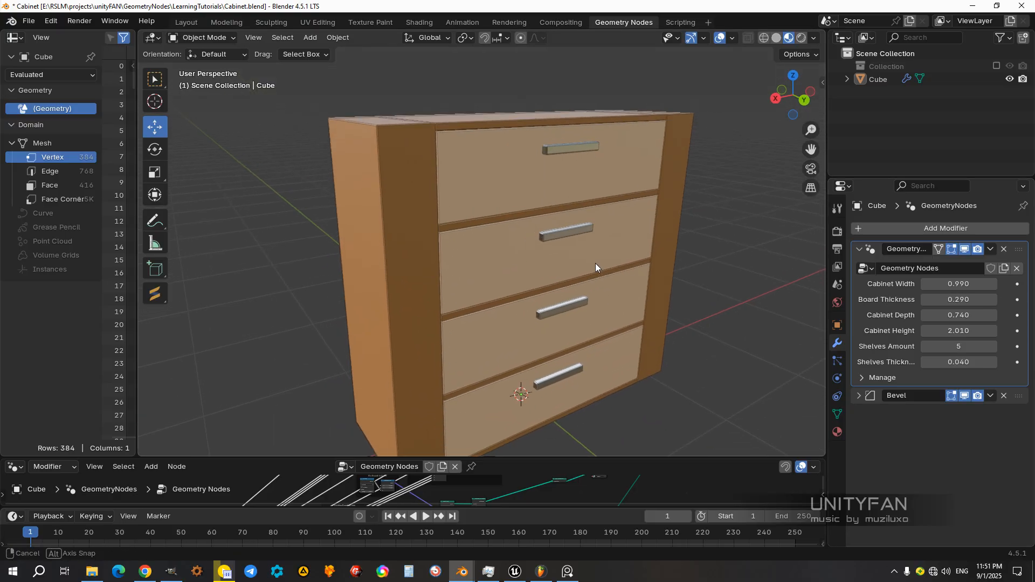
pyautogui.moveTo(384, 136); pyautogui.dragTo(406, 236, button='middle')
pyautogui.hotkey('ctrl', 'z')
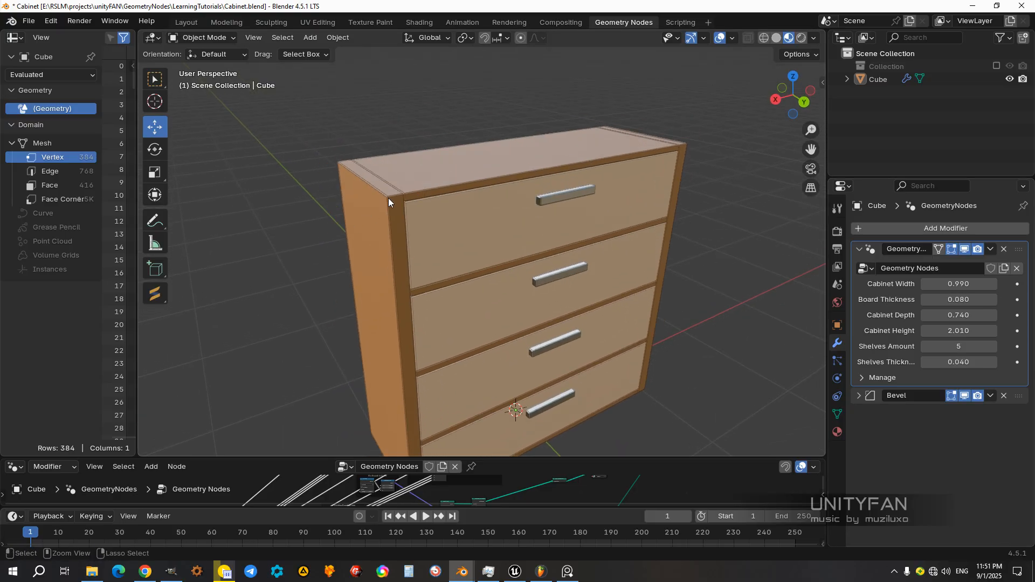
# Step: Set the cabinet's width to 0.930 and duplicate the cabinet along the X axis, placing the copy beside the original
pyautogui.moveTo(965, 285)
pyautogui.mouseDown()
pyautogui.moveTo(1003, 285)
pyautogui.moveTo(959, 285)
pyautogui.mouseUp()
pyautogui.moveTo(642, 316); pyautogui.dragTo(531, 312, button='middle')
pyautogui.click(466, 317)
pyautogui.moveTo(465, 317); pyautogui.dragTo(502, 360, button='middle')
pyautogui.hotkey('shift', 'd')
pyautogui.press('x')
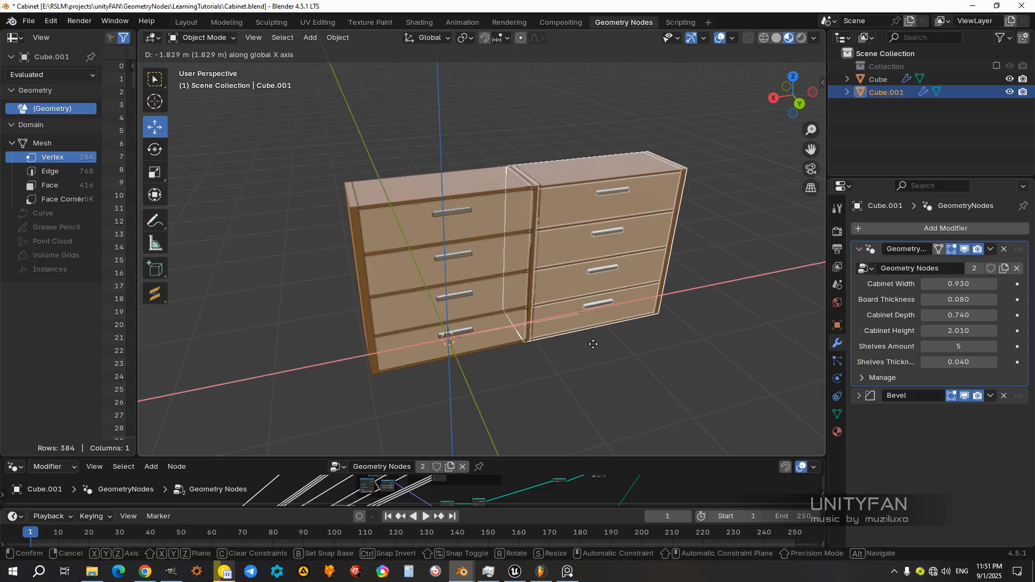
pyautogui.click(622, 343)
pyautogui.moveTo(622, 343); pyautogui.dragTo(793, 330, button='middle')
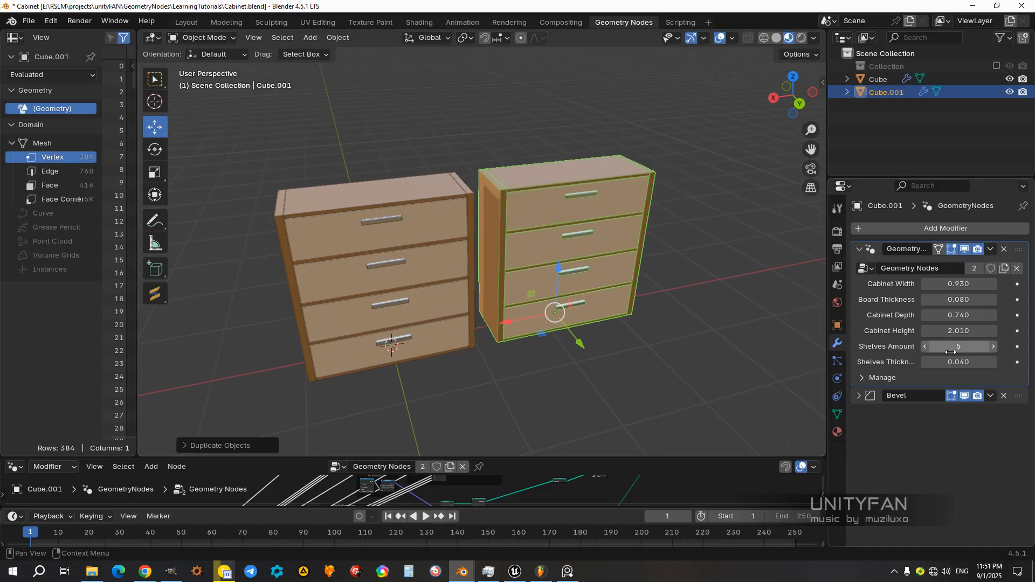
# Step: Set the duplicated cabinet's height to 2.860, its shelves amount to 7 and its width to 0.670
pyautogui.moveTo(963, 332); pyautogui.dragTo(998, 362)
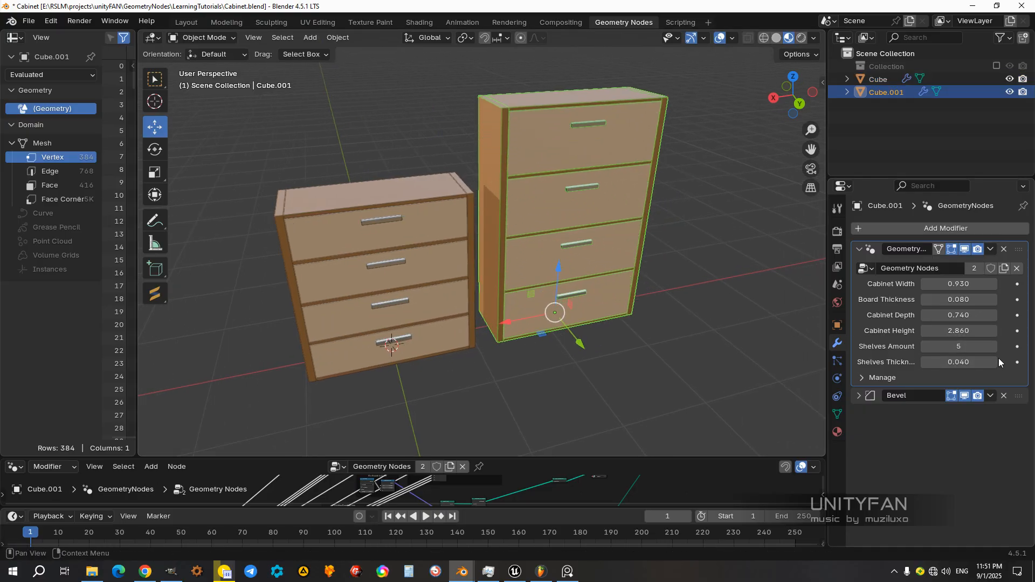
pyautogui.click(993, 346)
pyautogui.click(994, 346)
pyautogui.moveTo(659, 248); pyautogui.dragTo(631, 250, button='middle')
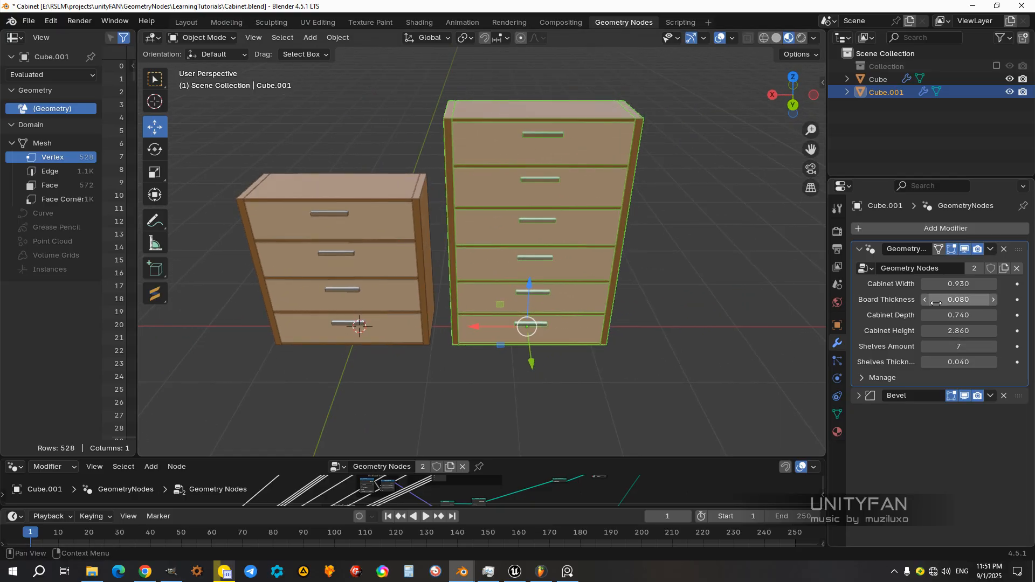
pyautogui.moveTo(963, 284)
pyautogui.mouseDown()
pyautogui.moveTo(927, 285)
pyautogui.moveTo(964, 289)
pyautogui.mouseUp()
# Step: Move the tall cabinet along X closer to the original one and set its depth to 1.060
pyautogui.moveTo(642, 283); pyautogui.dragTo(622, 286, button='middle')
pyautogui.moveTo(505, 321); pyautogui.dragTo(457, 333)
pyautogui.moveTo(534, 221); pyautogui.dragTo(558, 241, button='middle')
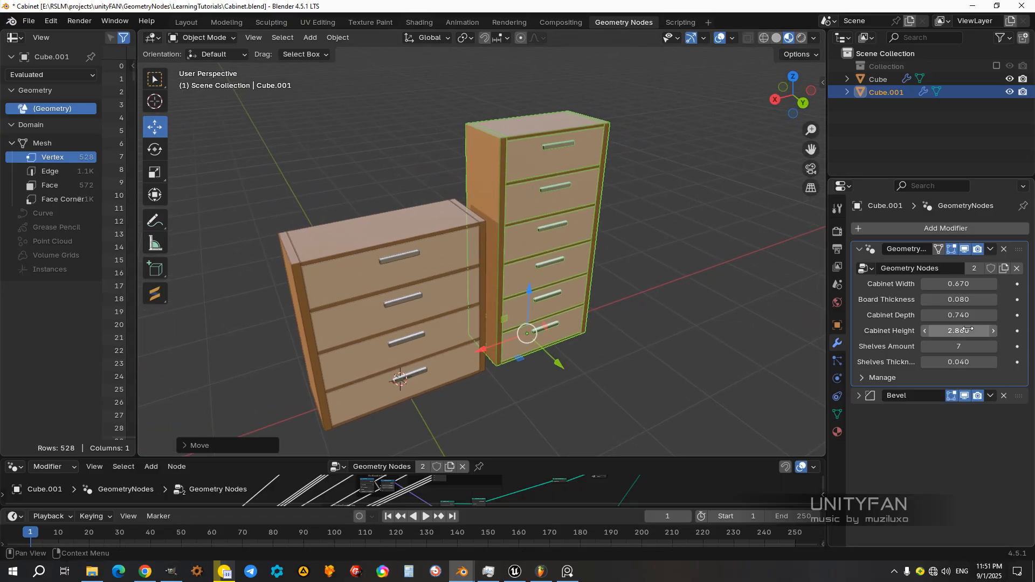
pyautogui.moveTo(956, 313); pyautogui.dragTo(997, 314)
# Step: Duplicate the tall cabinet along the X axis, placing the copy on its far side from the original cabinet
pyautogui.moveTo(606, 327); pyautogui.dragTo(597, 332, button='middle')
pyautogui.moveTo(597, 334); pyautogui.dragTo(635, 338)
pyautogui.moveTo(635, 338); pyautogui.dragTo(558, 333, button='middle')
pyautogui.hotkey('shift', 'd')
pyautogui.press('x')
pyautogui.click(587, 357)
pyautogui.keyDown('shift'); pyautogui.moveTo(587, 357); pyautogui.dragTo(555, 339, button='middle'); pyautogui.keyUp('shift')
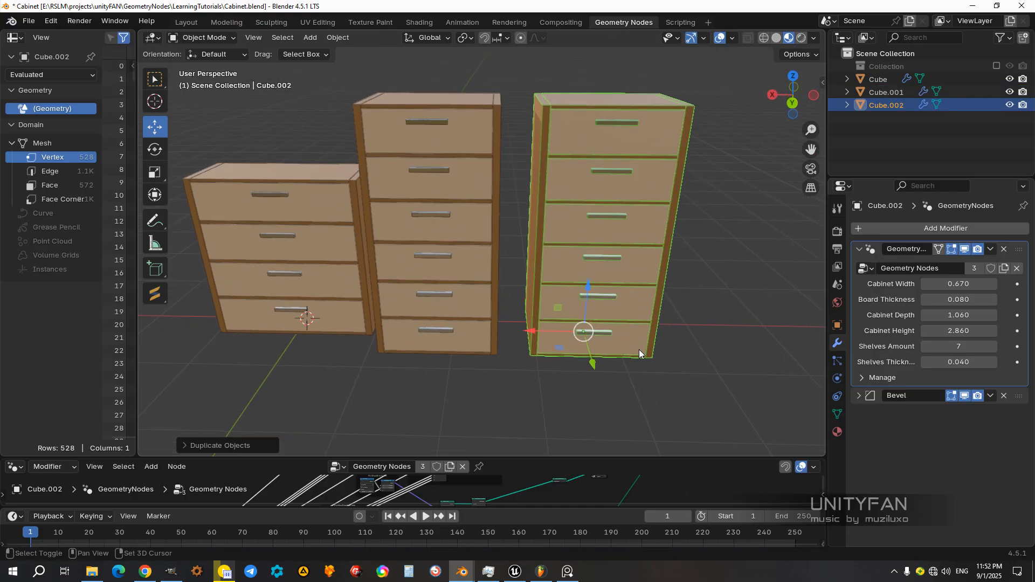
# Step: Set the third cabinet's shelves amount to 5 and its height to 2.070
pyautogui.click(924, 348)
pyautogui.click(924, 348)
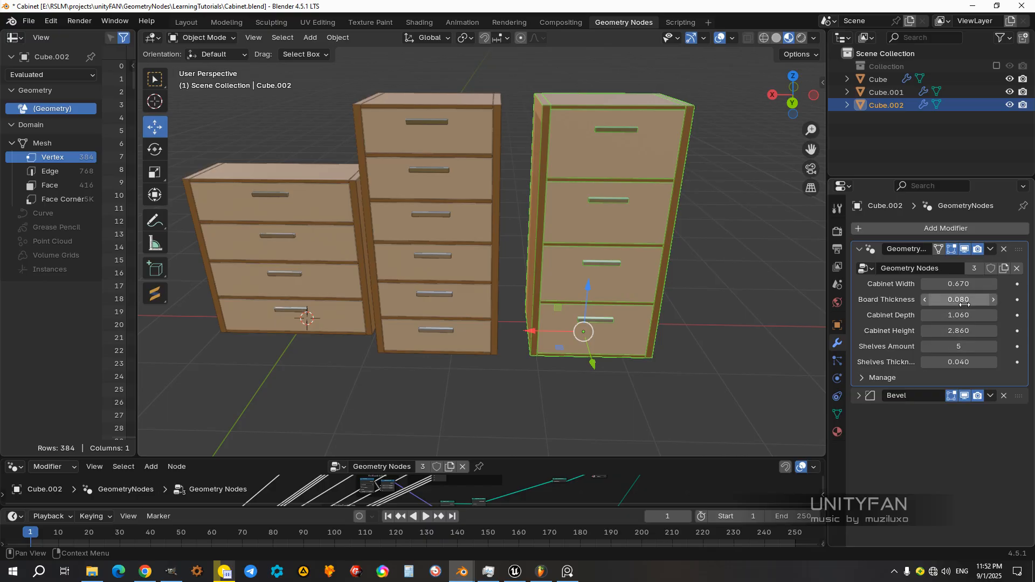
pyautogui.moveTo(959, 326); pyautogui.dragTo(879, 325)
pyautogui.moveTo(647, 296); pyautogui.dragTo(638, 286, button='middle')
# Step: Set the third cabinet's shelves amount to 4 and its board thickness to 0.060
pyautogui.scroll(3, 700, 294)
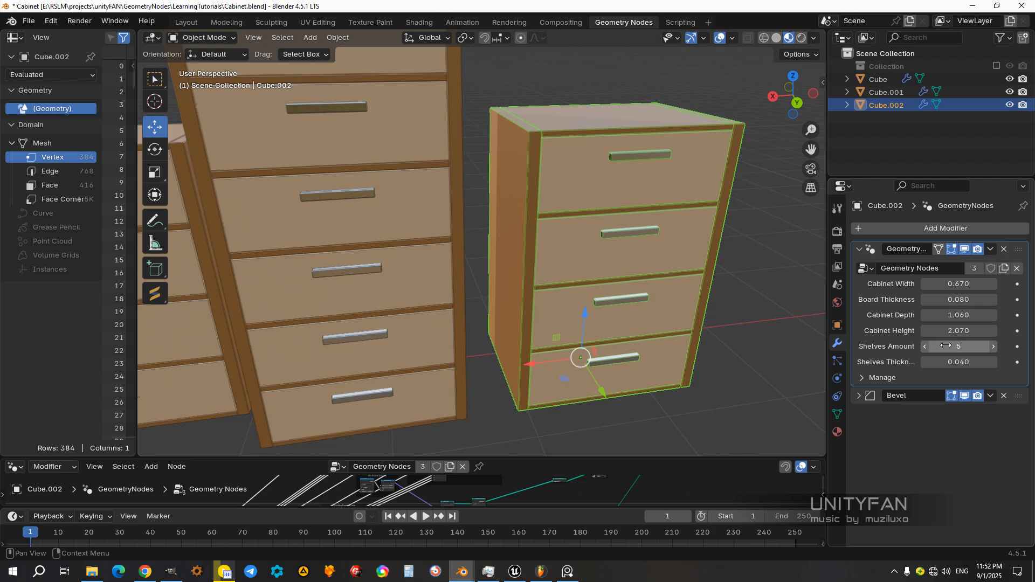
pyautogui.moveTo(576, 301); pyautogui.dragTo(593, 300, button='middle')
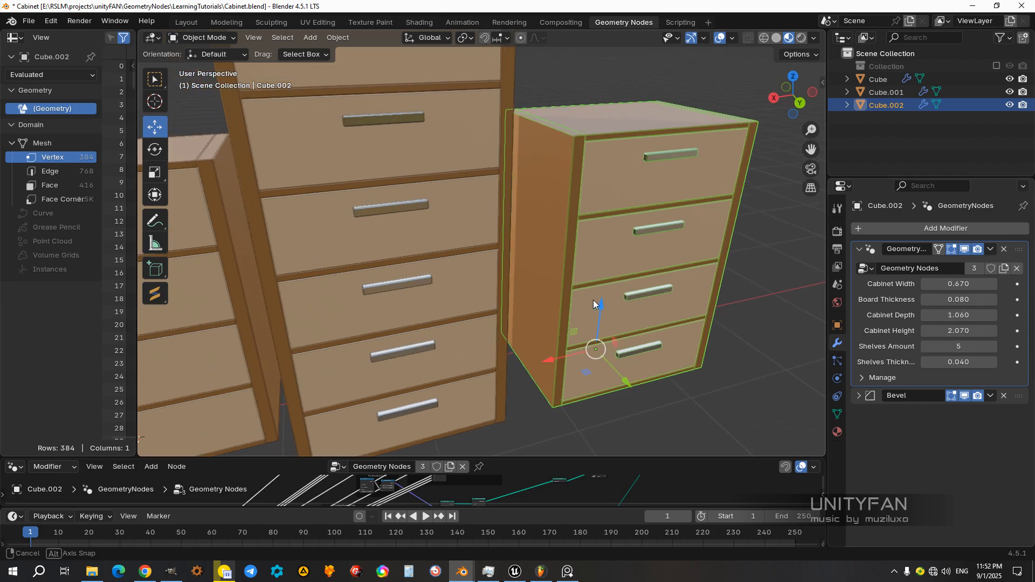
pyautogui.scroll(3, 636, 318)
pyautogui.keyDown('shift'); pyautogui.moveTo(645, 332); pyautogui.dragTo(616, 311, button='middle'); pyautogui.keyUp('shift')
pyautogui.scroll(-2, 552, 337)
pyautogui.scroll(2, 590, 311)
pyautogui.scroll(1, 589, 311)
pyautogui.scroll(-1, 621, 328)
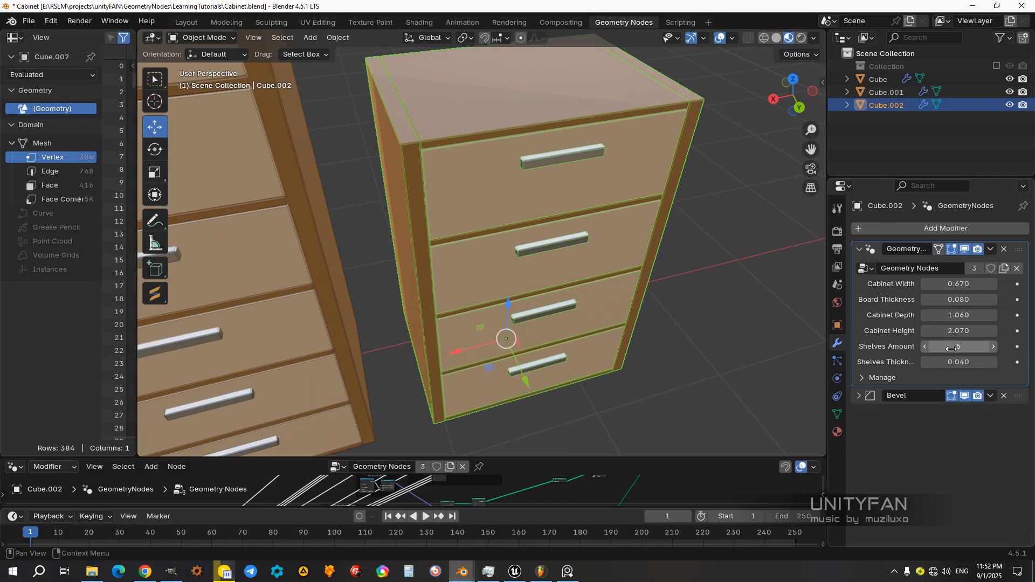
pyautogui.moveTo(954, 346); pyautogui.dragTo(938, 347)
pyautogui.scroll(-2, 601, 289)
pyautogui.moveTo(601, 289); pyautogui.dragTo(609, 313, button='middle')
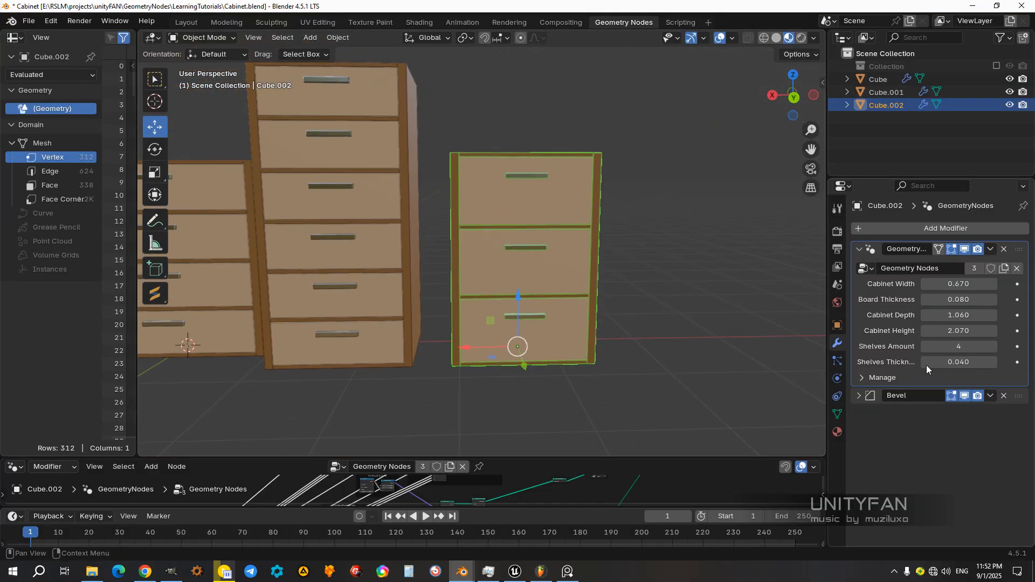
pyautogui.moveTo(954, 299); pyautogui.dragTo(941, 300)
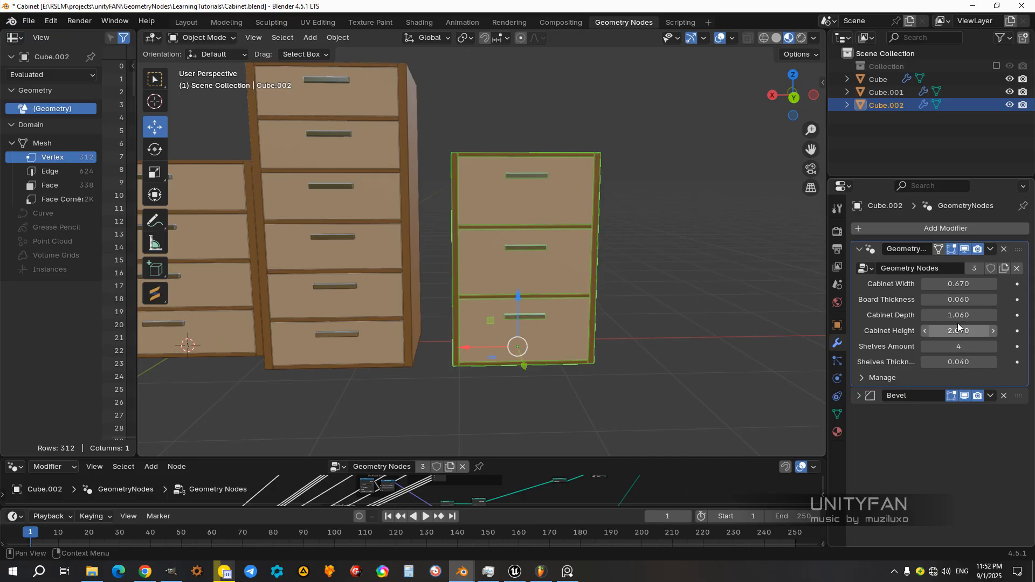
# Step: Set the third cabinet's width to 0.400 and move it along X towards the tall cabinet
pyautogui.moveTo(522, 243)
pyautogui.mouseDown(button='middle')
pyautogui.moveTo(571, 264)
pyautogui.moveTo(512, 254)
pyautogui.mouseUp(button='middle')
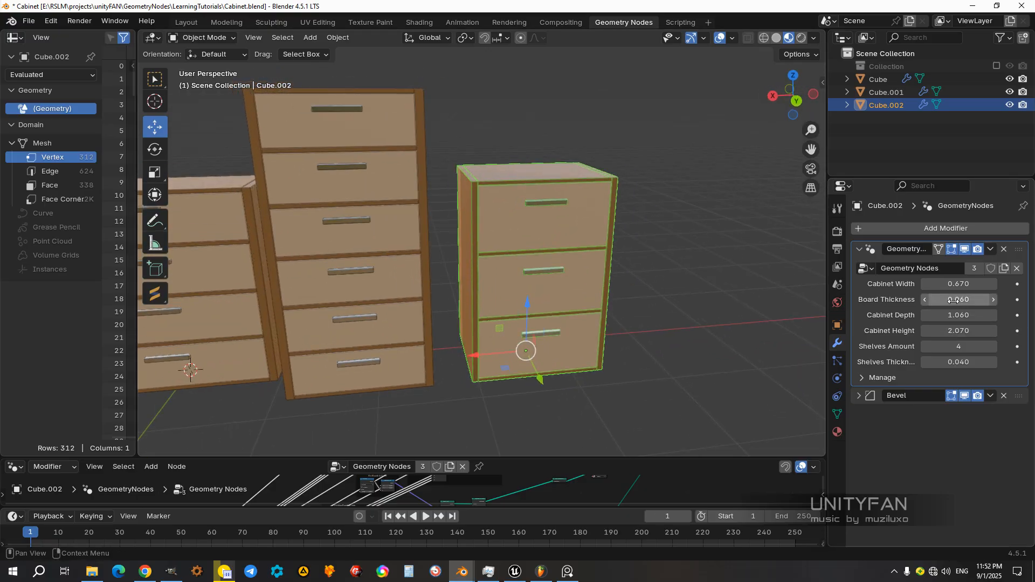
pyautogui.moveTo(959, 283); pyautogui.dragTo(944, 283)
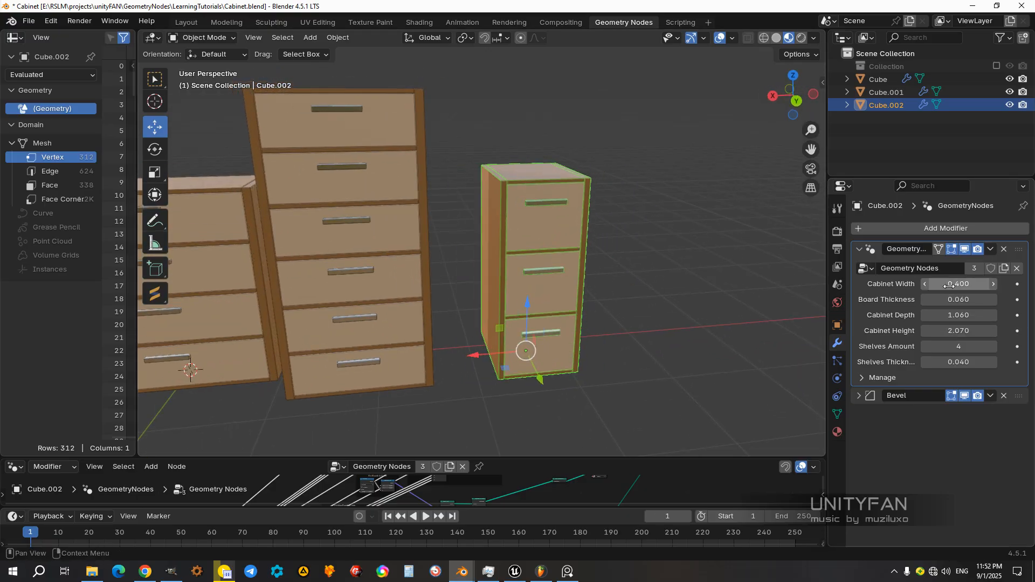
pyautogui.scroll(-1, 490, 324)
pyautogui.moveTo(477, 334); pyautogui.dragTo(463, 335)
pyautogui.moveTo(462, 335); pyautogui.dragTo(504, 339, button='middle')
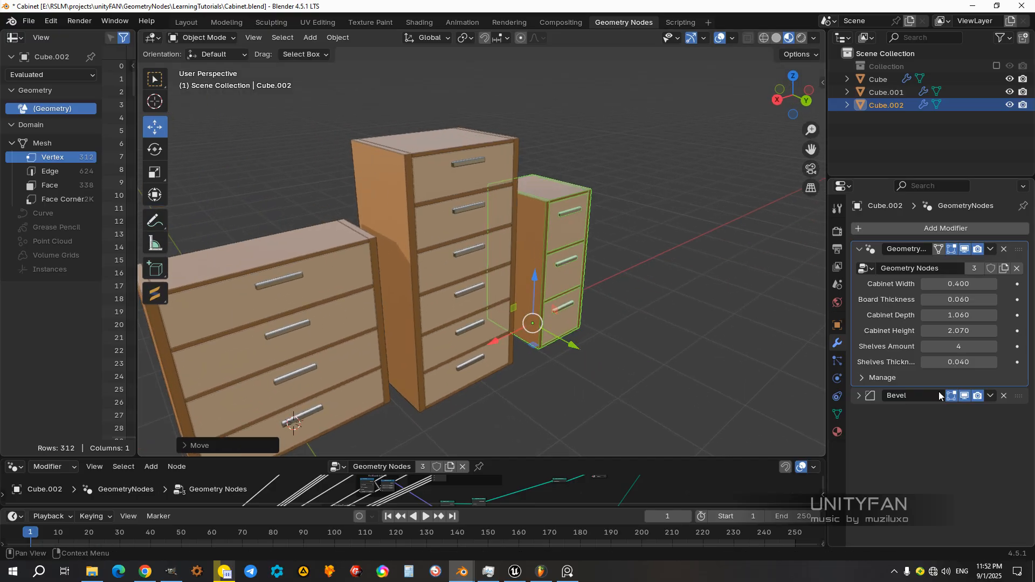
# Step: Set the narrow cabinet's depth to 0.740 and adjust its position along X beside the tall cabinet
pyautogui.moveTo(957, 315); pyautogui.dragTo(930, 315)
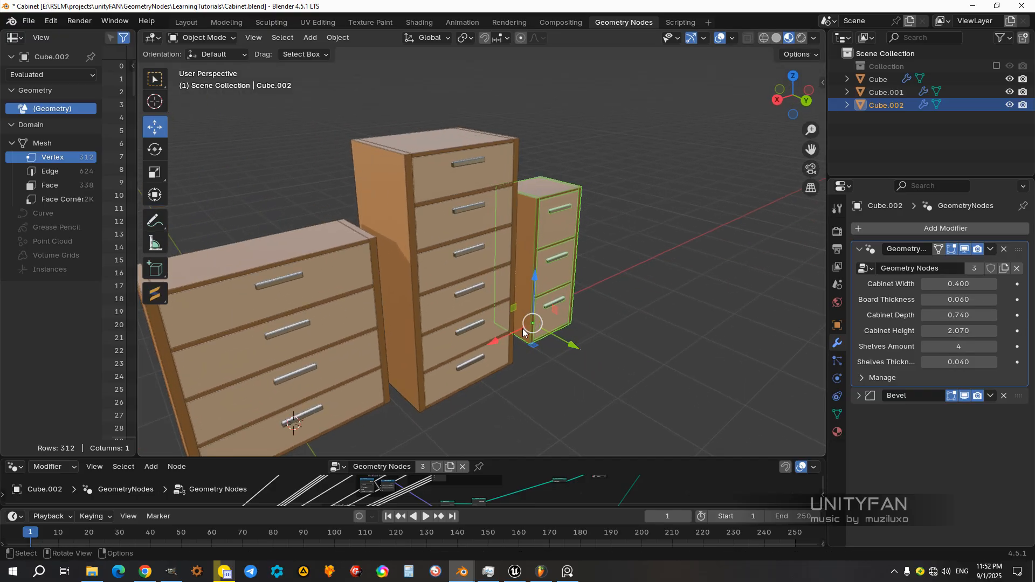
pyautogui.press('g')
pyautogui.click(493, 338)
pyautogui.moveTo(494, 338); pyautogui.dragTo(641, 349, button='middle')
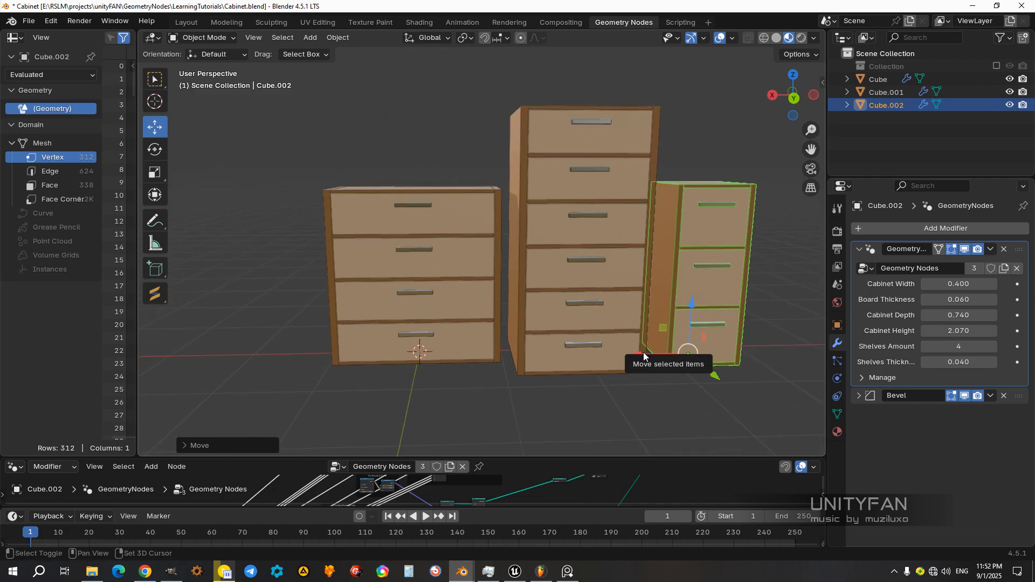
# Step: Duplicate the narrow cabinet and place the copy at the opposite end of the row, beside the original cabinet
pyautogui.hotkey('shift', 'd')
pyautogui.click(314, 365)
pyautogui.moveTo(314, 364); pyautogui.dragTo(512, 345, button='middle')
# Step: Try several shelves amounts, including 5, on the fourth cabinet
pyautogui.click(925, 347)
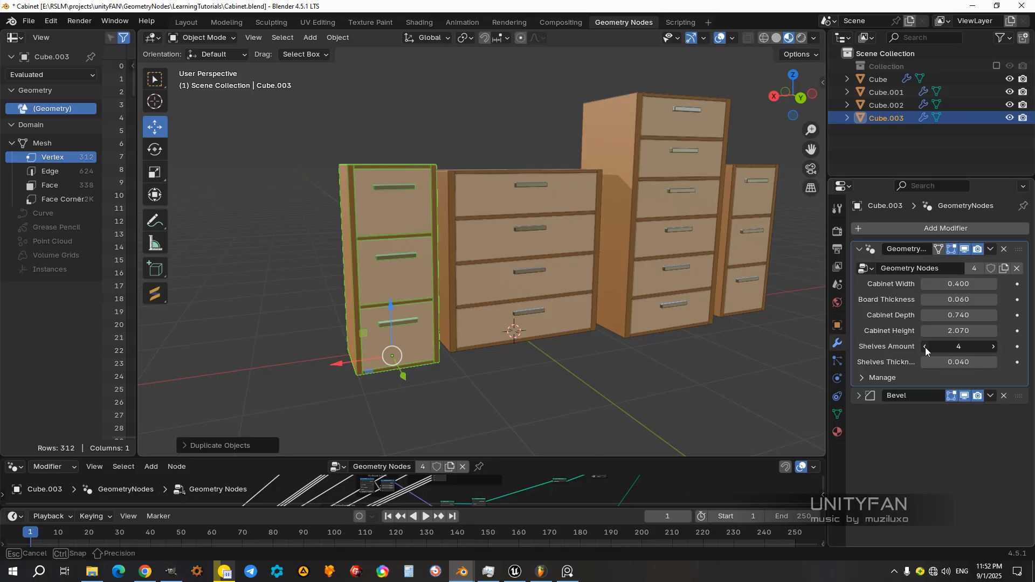
pyautogui.click(925, 347)
pyautogui.click(993, 346)
pyautogui.click(993, 346)
pyautogui.click(993, 346)
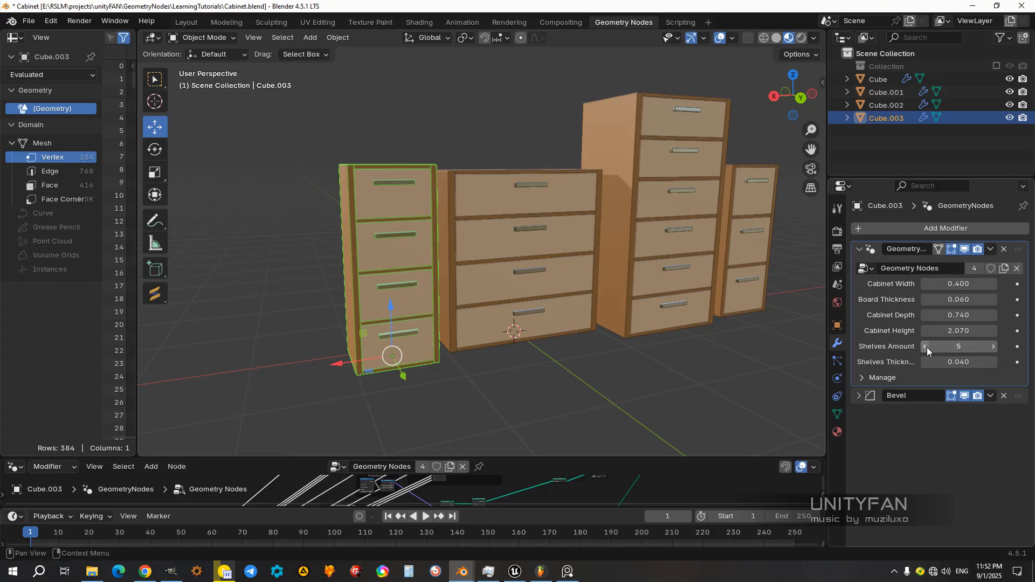
pyautogui.click(927, 348)
# Step: Set the fourth cabinet's height to 1.440 and its shelves amount to 3
pyautogui.moveTo(960, 334); pyautogui.dragTo(919, 334)
pyautogui.click(993, 347)
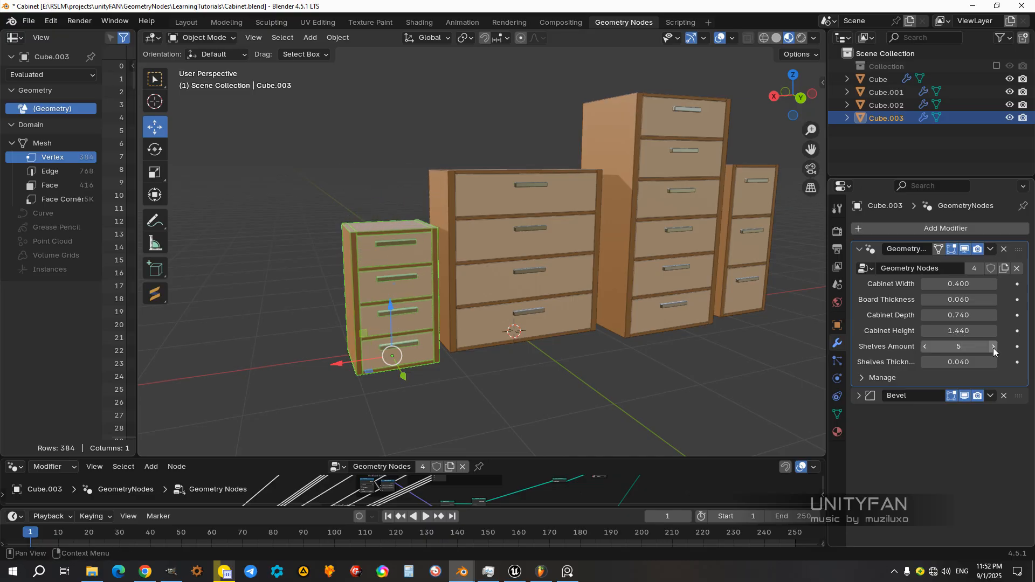
pyautogui.click(924, 347)
pyautogui.click(925, 347)
# Step: Select the original cabinet and examine the row of four cabinets up close and from several sides
pyautogui.moveTo(542, 299); pyautogui.dragTo(551, 329, button='middle')
pyautogui.scroll(-1, 524, 333)
pyautogui.click(528, 337)
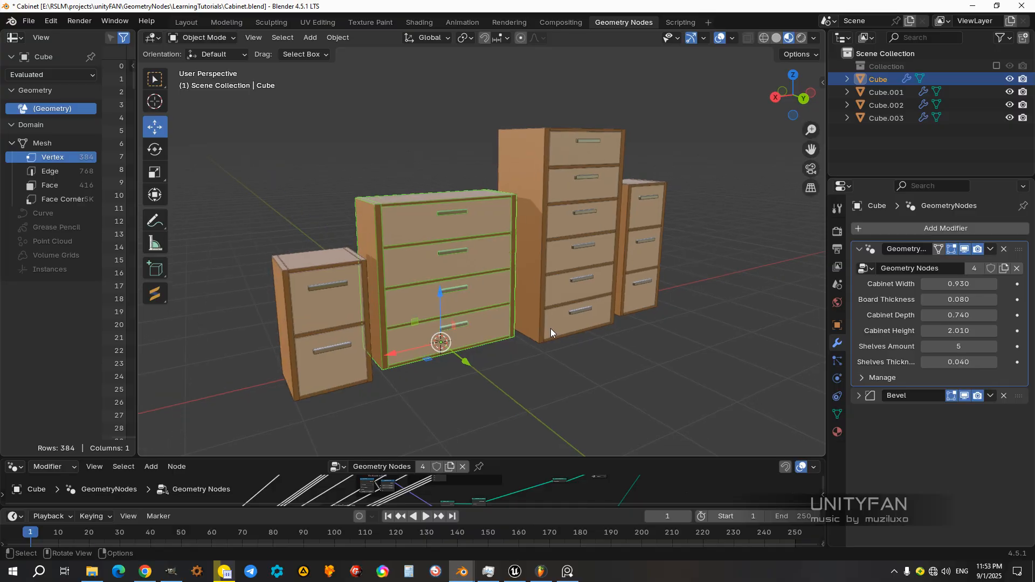
pyautogui.scroll(3, 539, 339)
pyautogui.scroll(1, 388, 250)
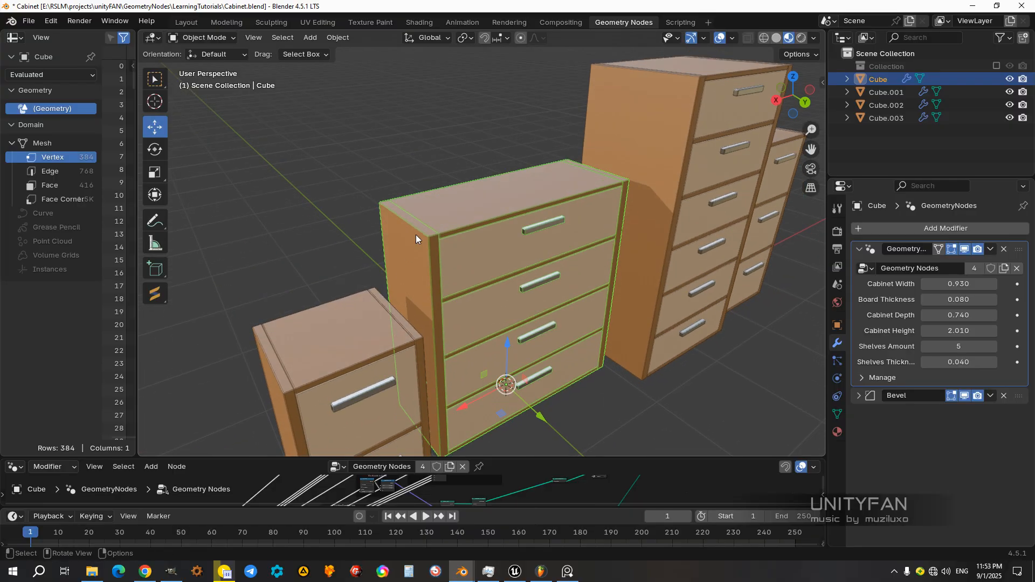
pyautogui.scroll(-2, 638, 257)
pyautogui.moveTo(638, 257); pyautogui.dragTo(652, 326, button='middle')
pyautogui.scroll(4, 626, 303)
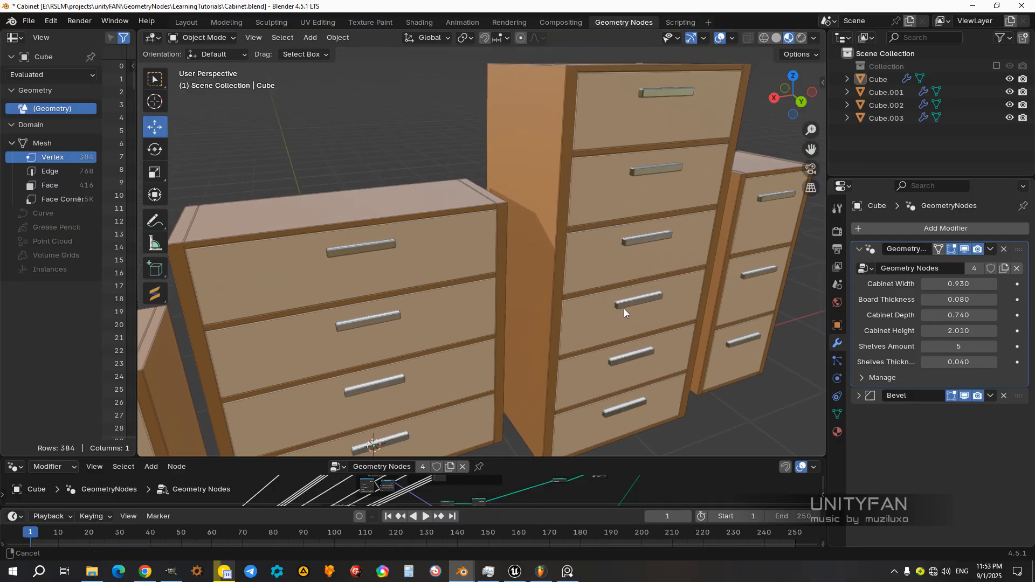
pyautogui.moveTo(535, 238); pyautogui.dragTo(573, 234, button='middle')
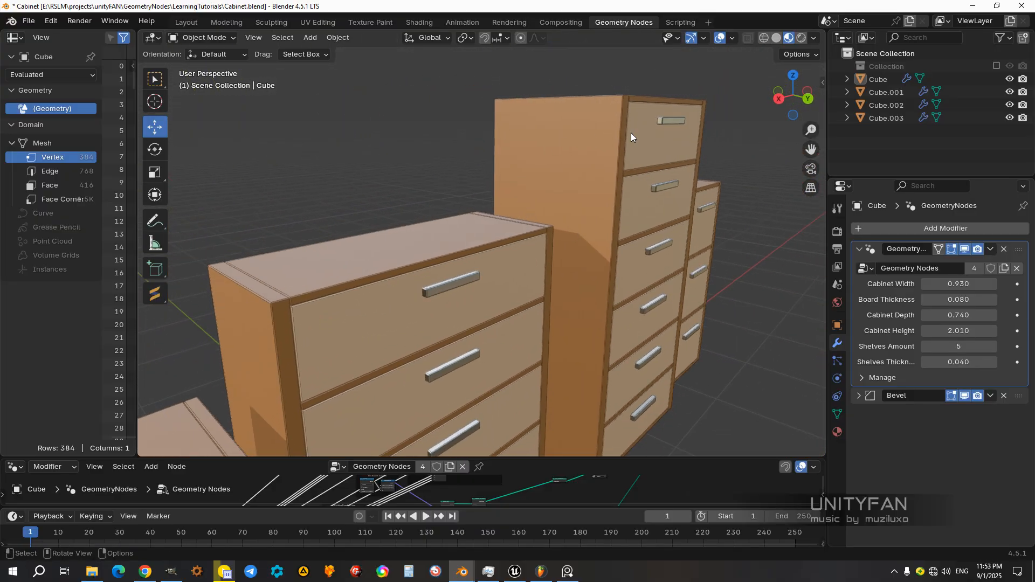
pyautogui.scroll(-2, 618, 264)
pyautogui.moveTo(619, 270); pyautogui.dragTo(487, 302, button='middle')
# Step: Select the small two-drawer cabinet, examine the row from its end, and clear the selection
pyautogui.click(473, 306)
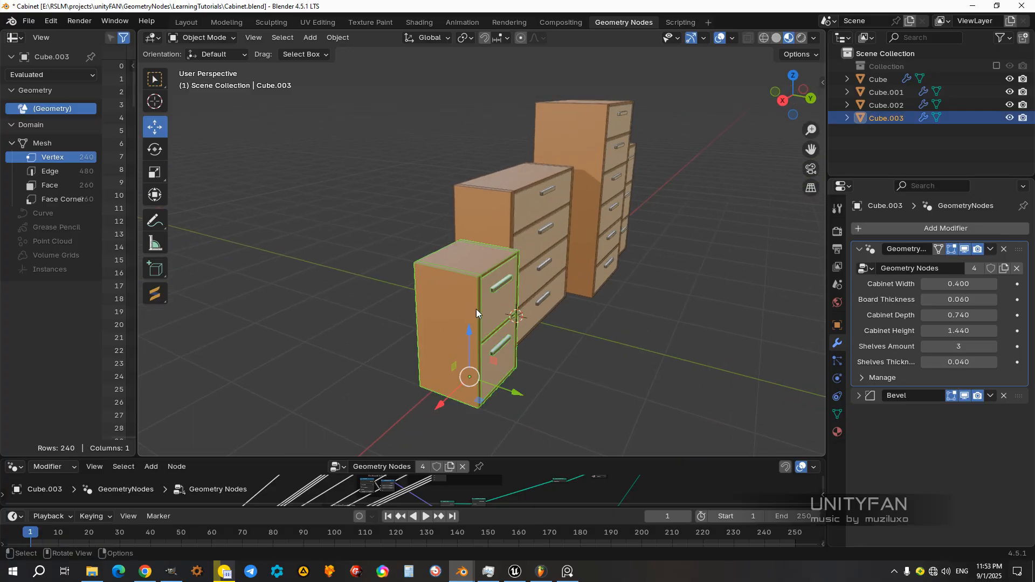
pyautogui.keyDown('shift'); pyautogui.moveTo(554, 331); pyautogui.dragTo(560, 309, button='middle'); pyautogui.keyUp('shift')
pyautogui.moveTo(541, 356); pyautogui.dragTo(531, 353)
pyautogui.moveTo(573, 326); pyautogui.dragTo(619, 406, button='middle')
pyautogui.click(608, 378)
# Step: Switch back to Unreal's BigCity viewport and open the NVIDIA overlay
pyautogui.click(517, 571)
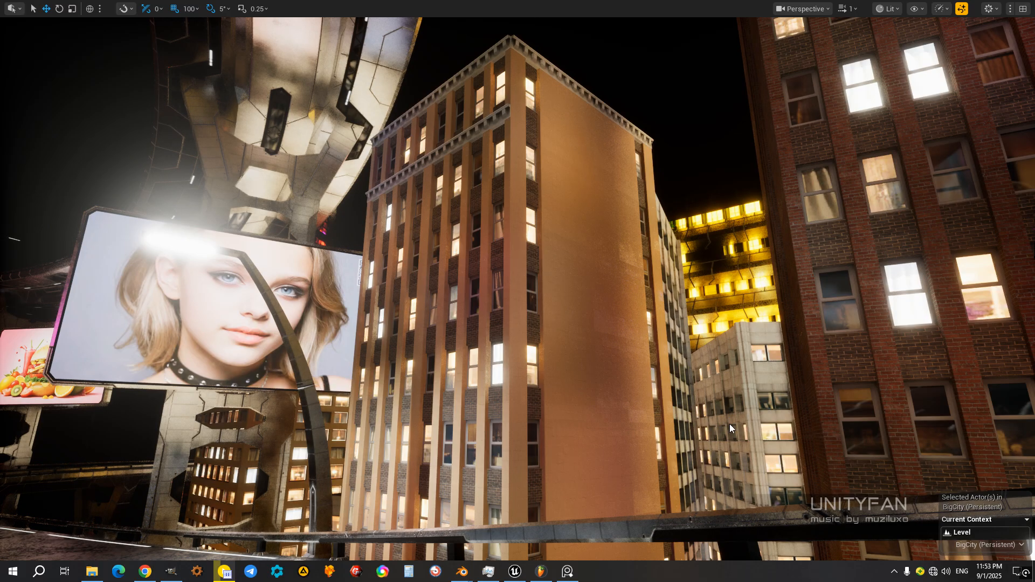
pyautogui.hotkey('alt', 'z')
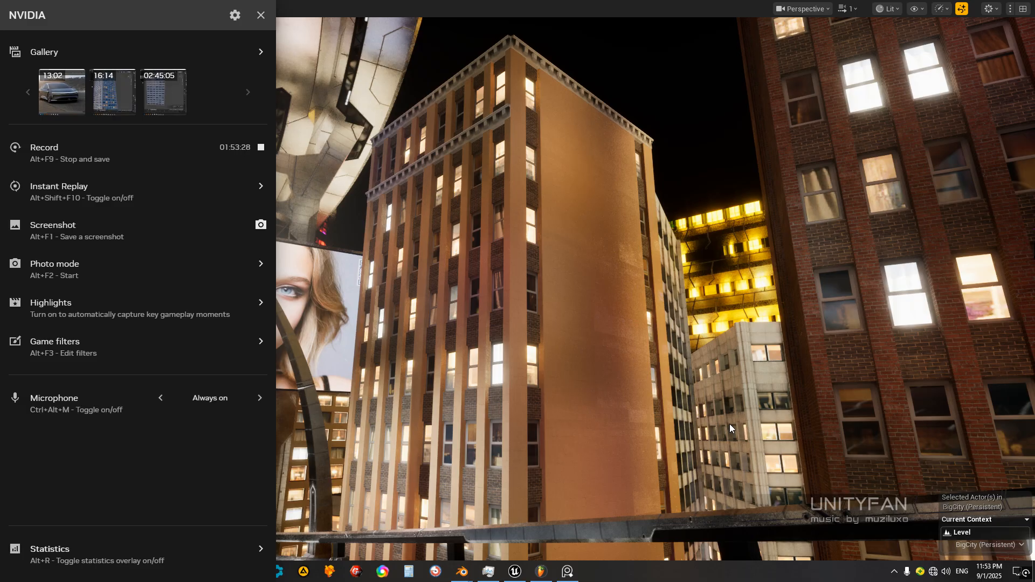